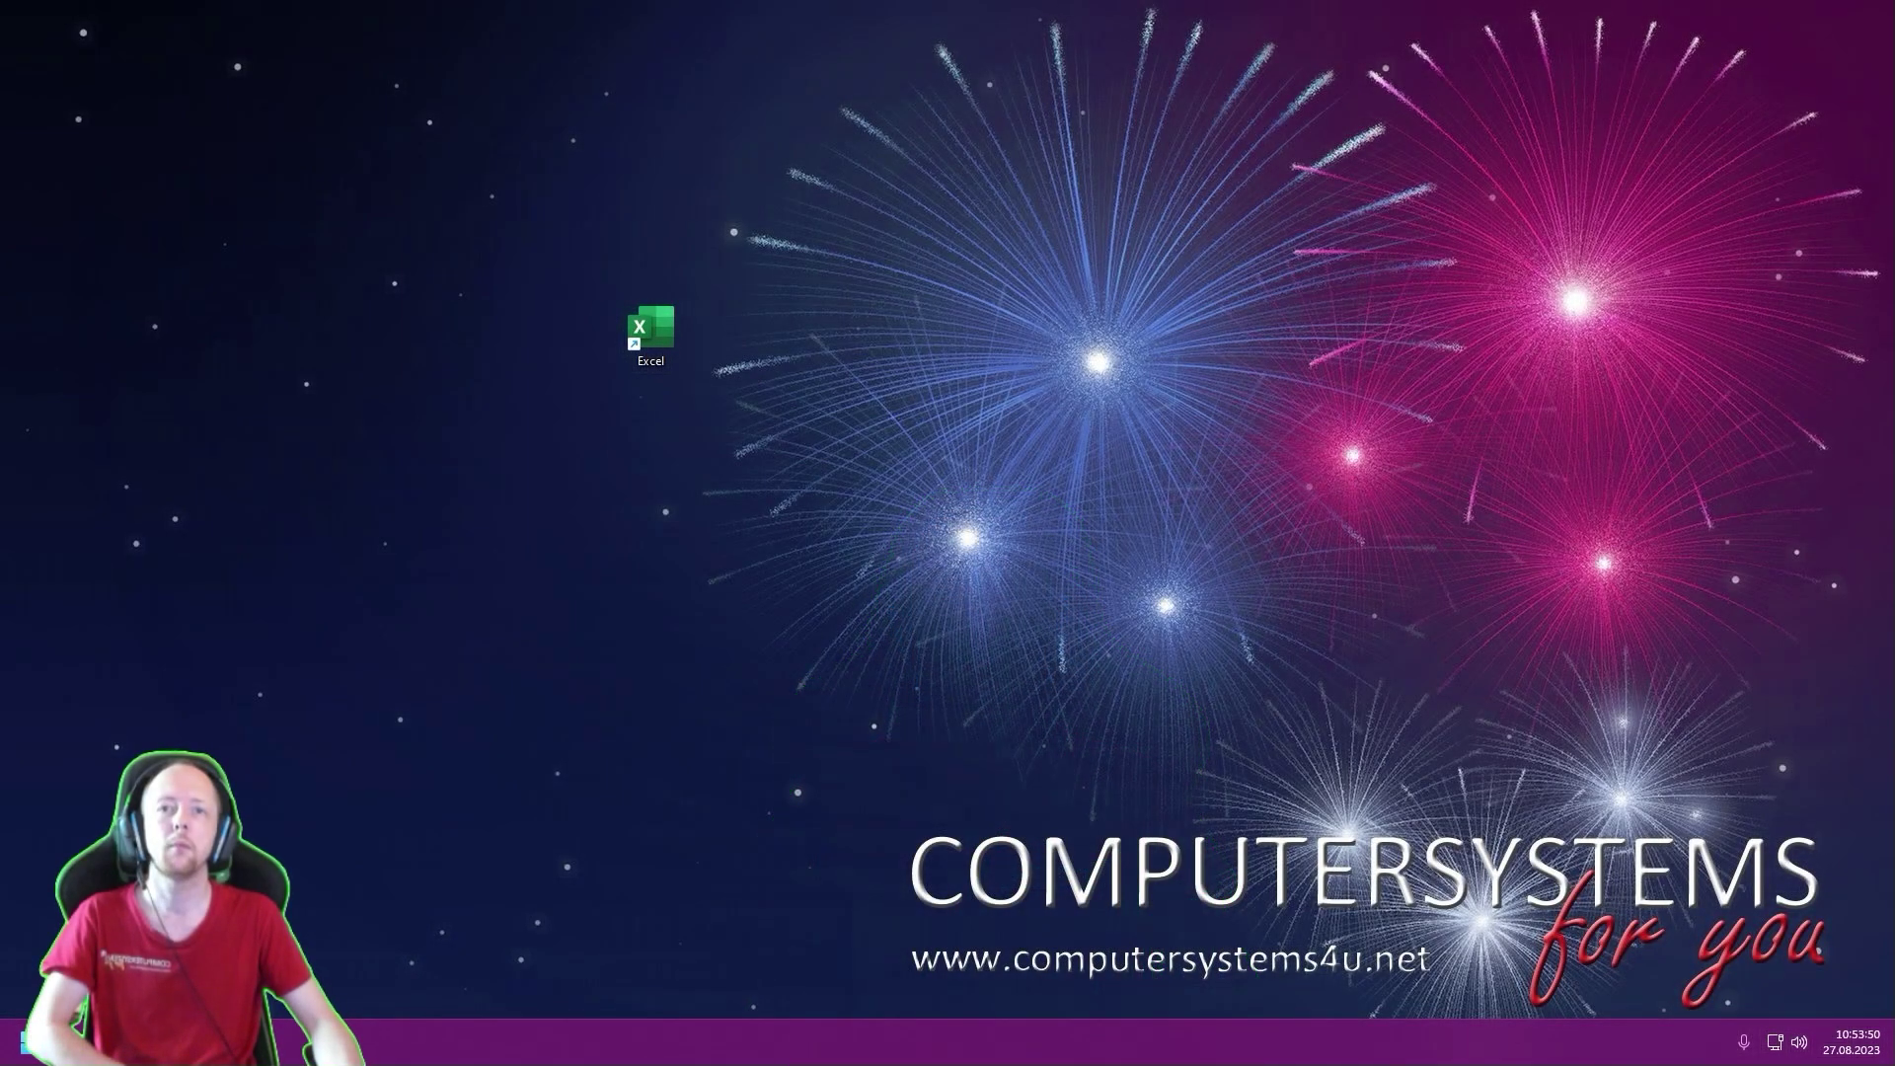
- Launch Excel from the desktop shortcut to get the blank workbook Mappe1
double_click(657, 333)
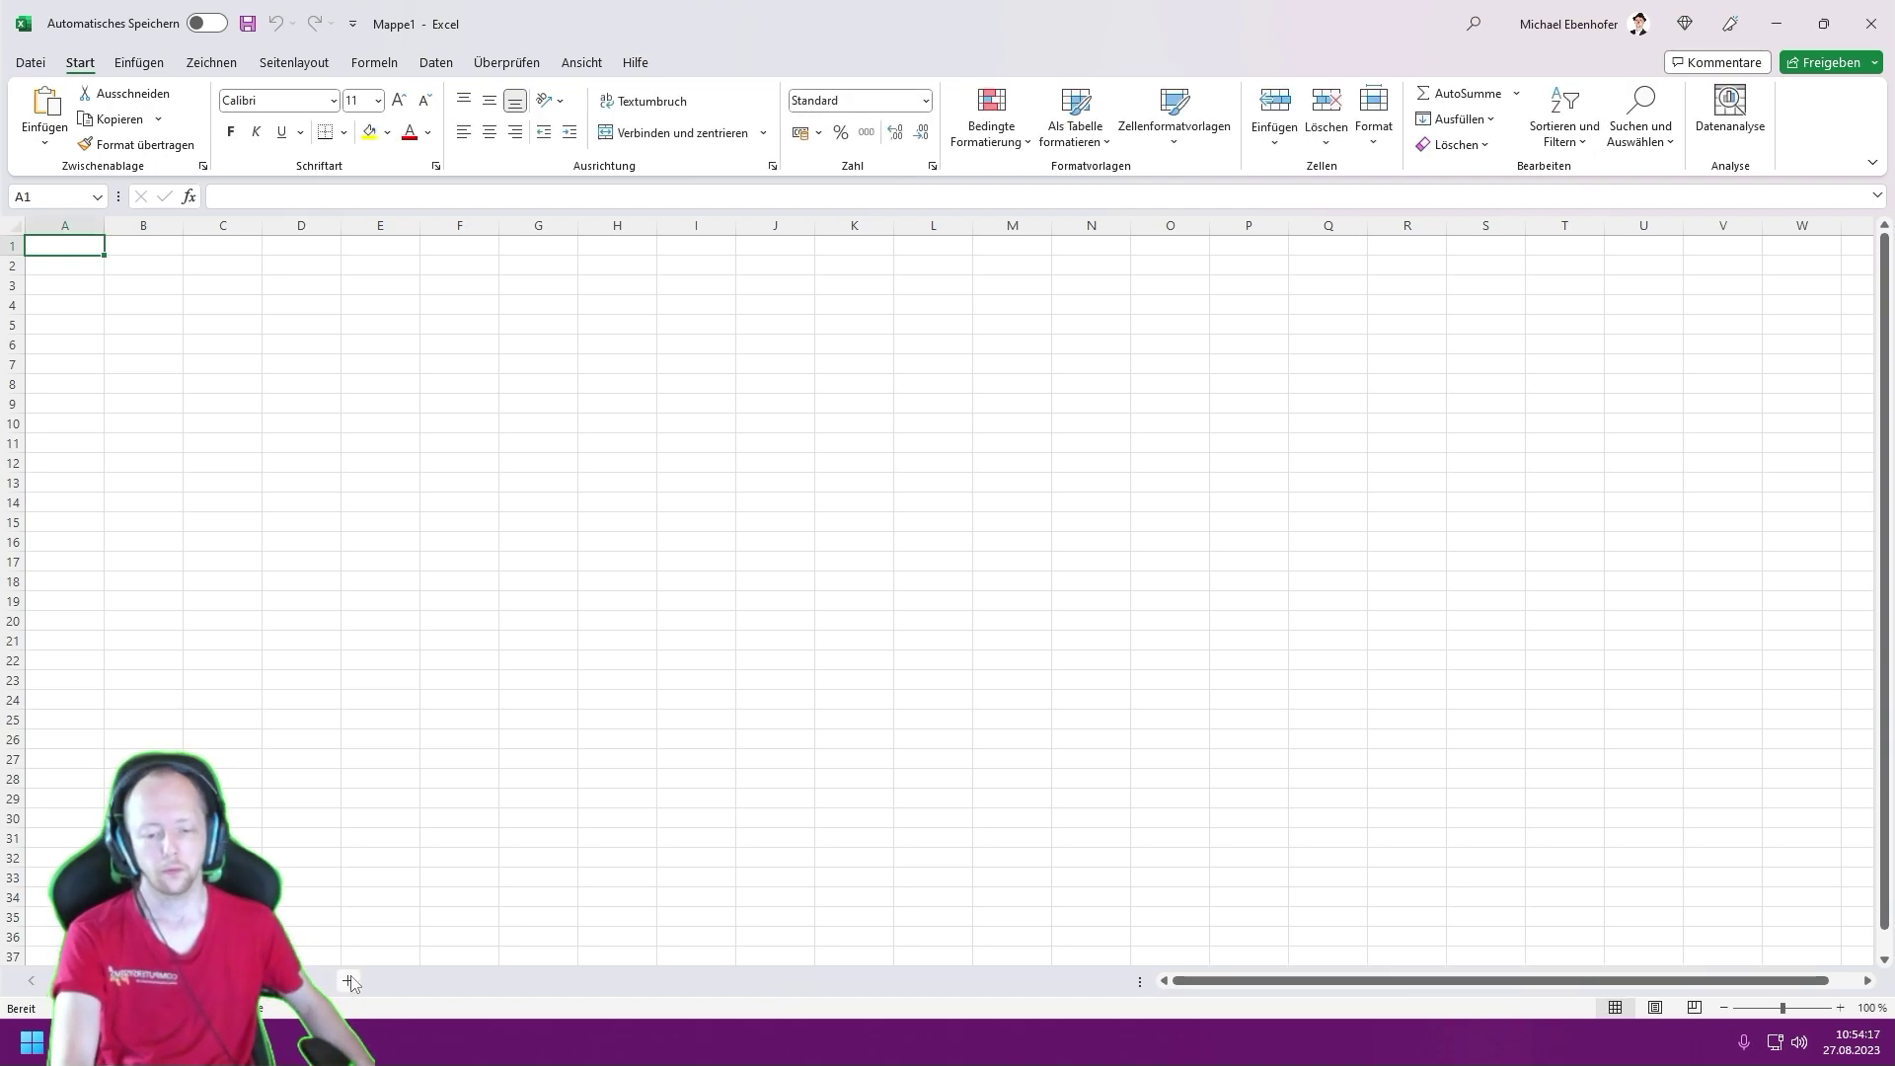
- Rename the existing sheet to Rechnungs-Demodaten
double_click(339, 978)
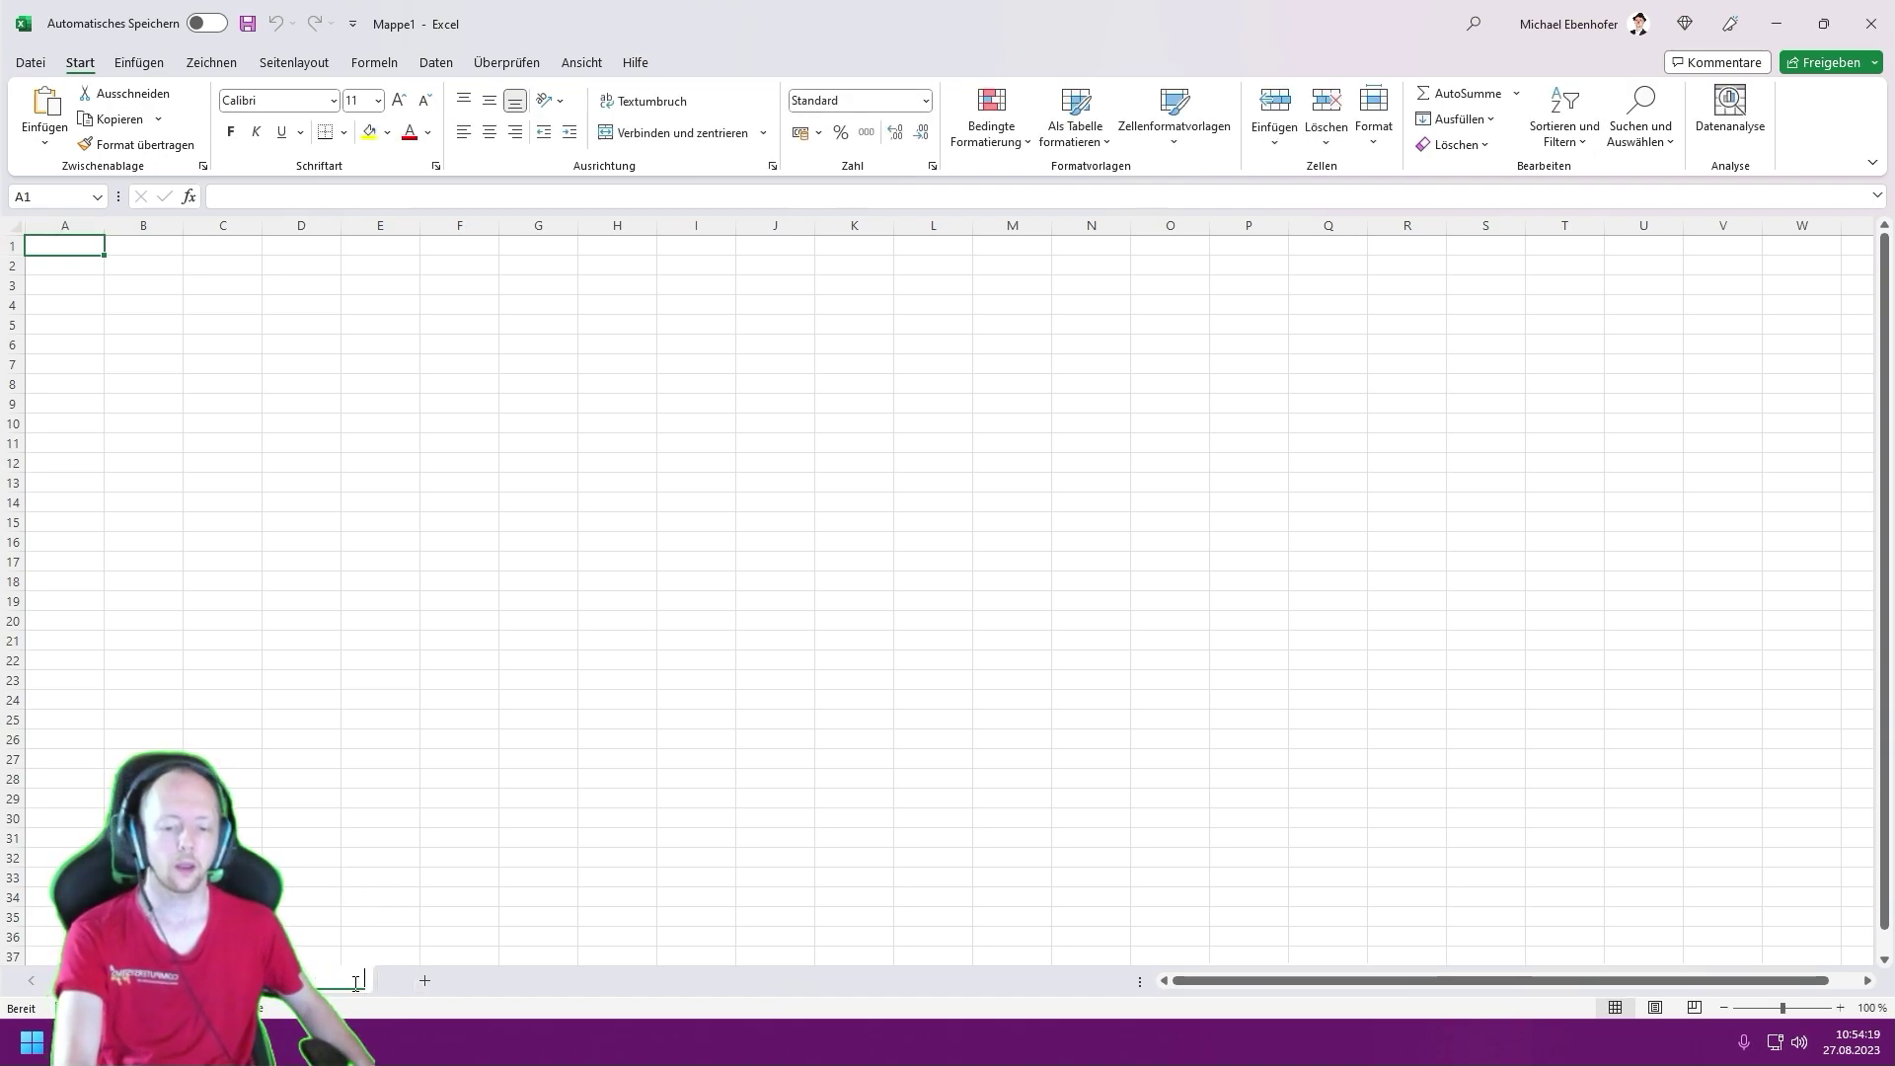
type("Rechnun")
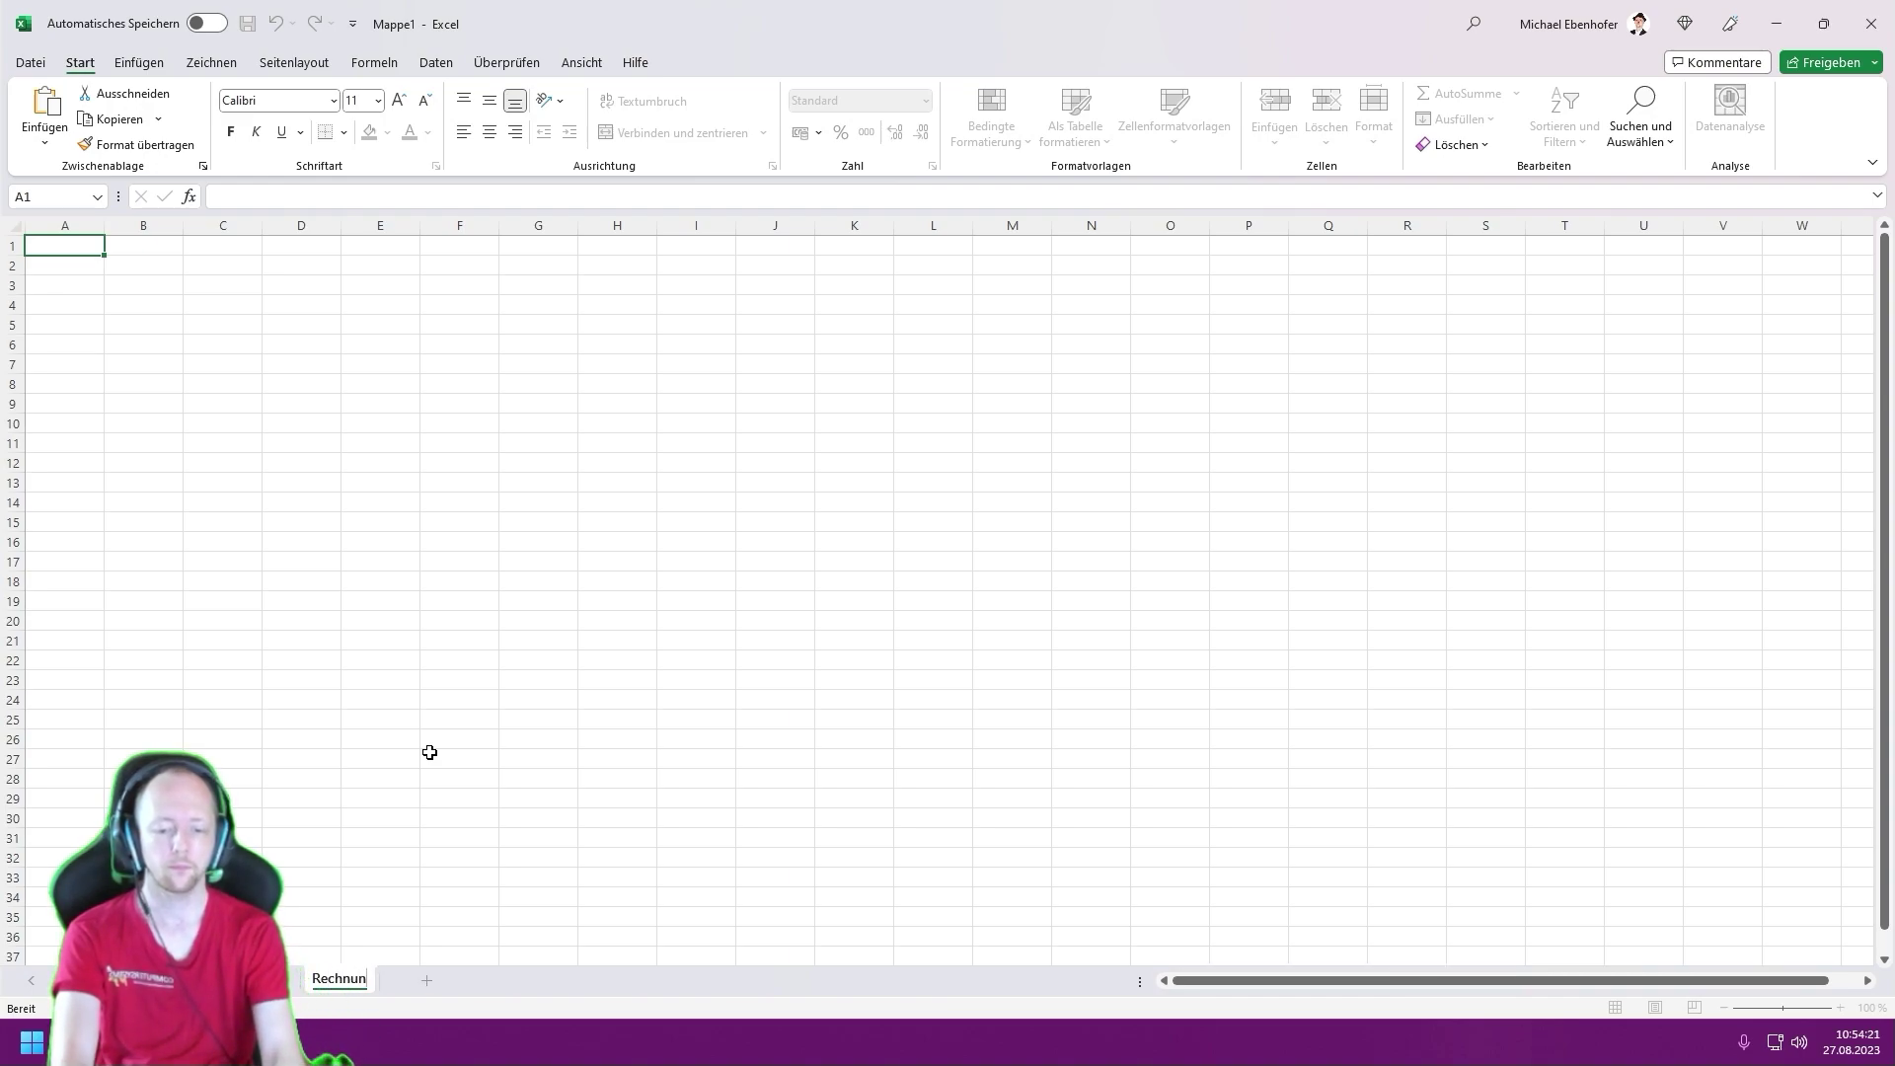
type("gs-Demodat")
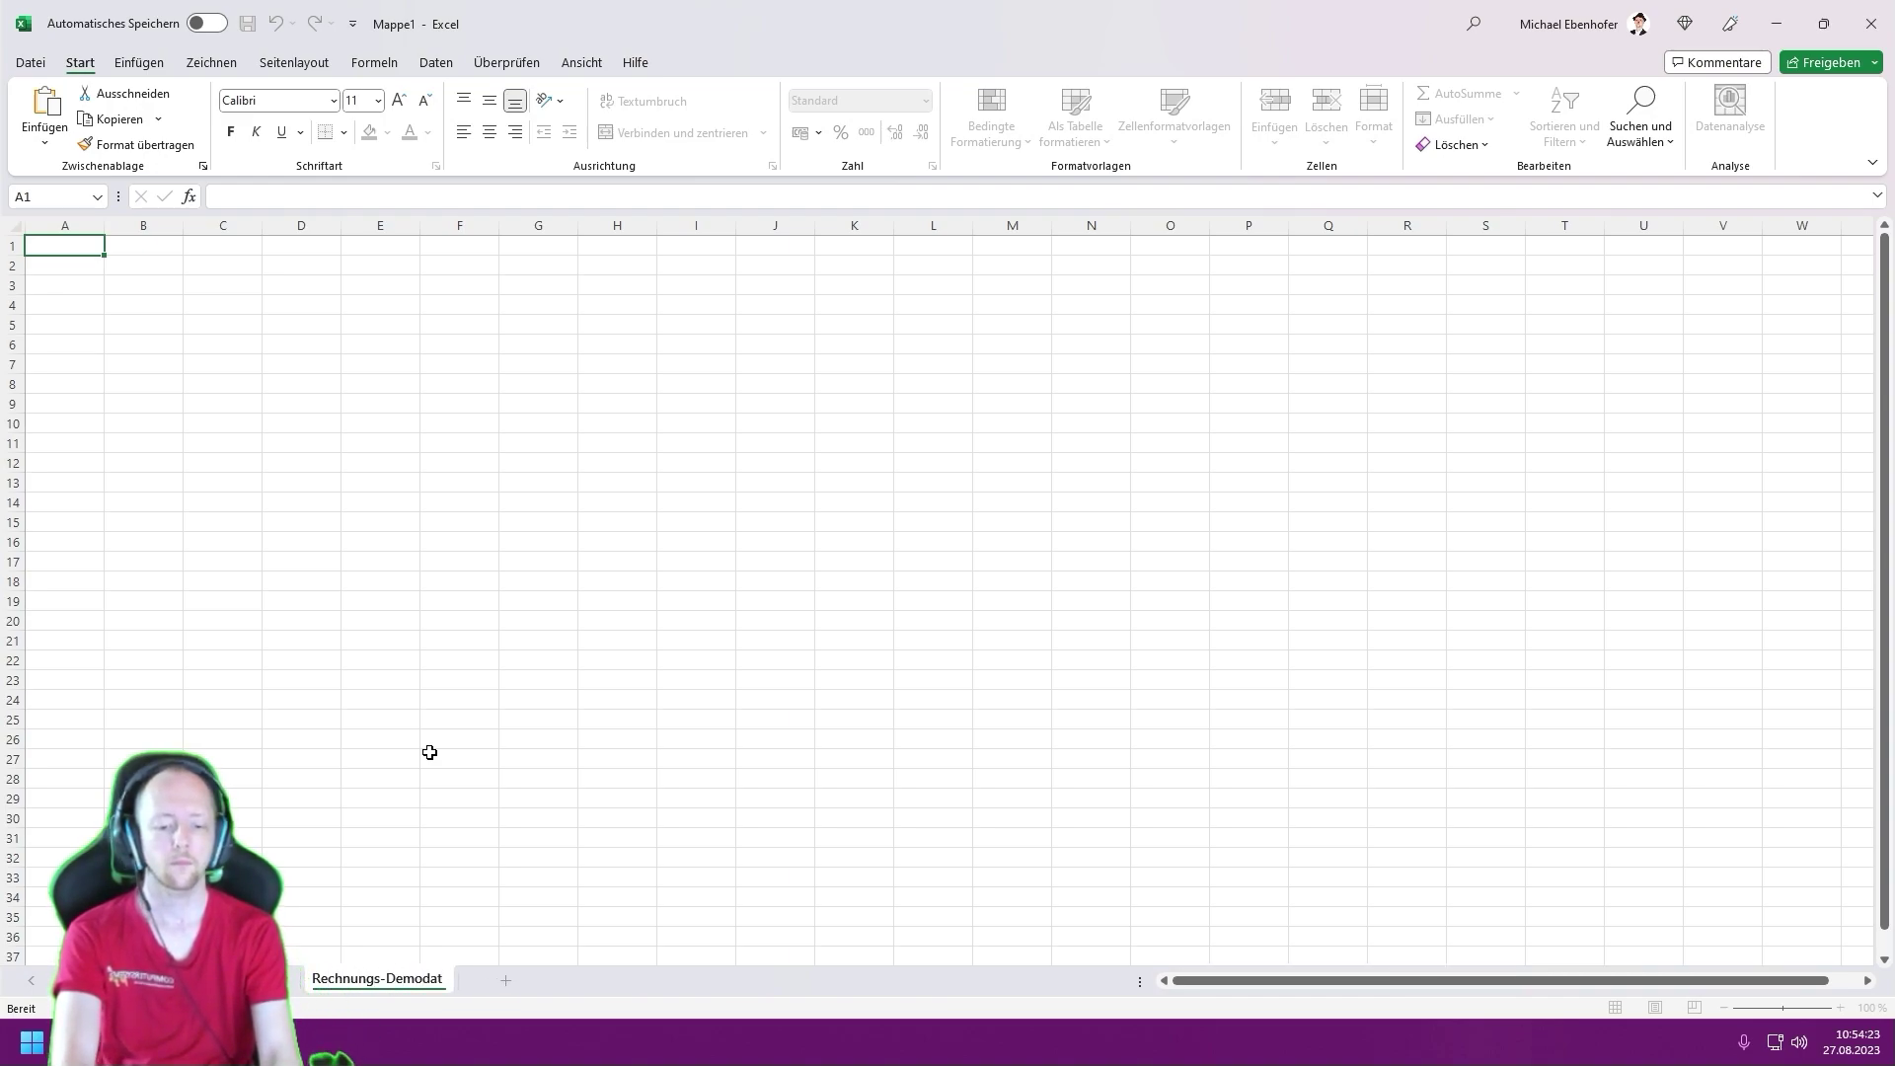
type("en")
key("Return")
- Add a second sheet and name it Rechnungen
left_click(520, 981)
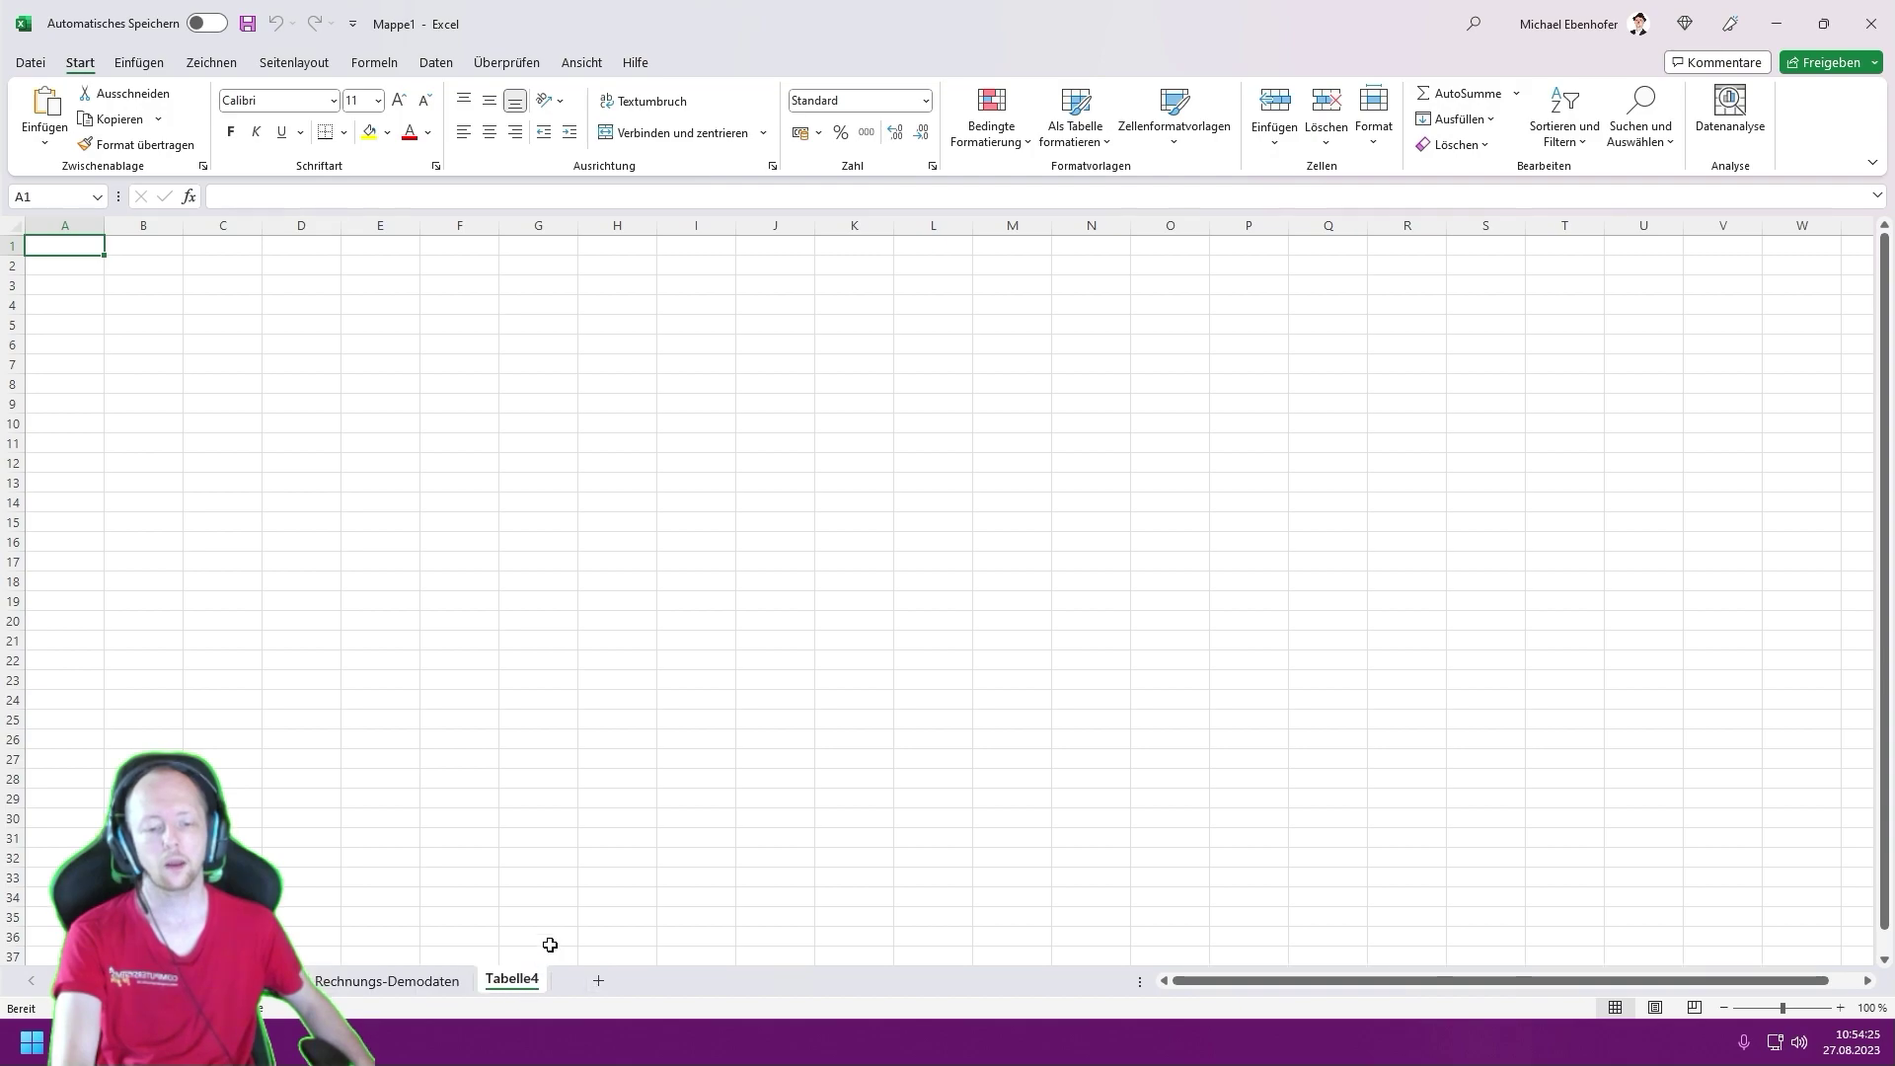
double_click(510, 980)
type("Rech")
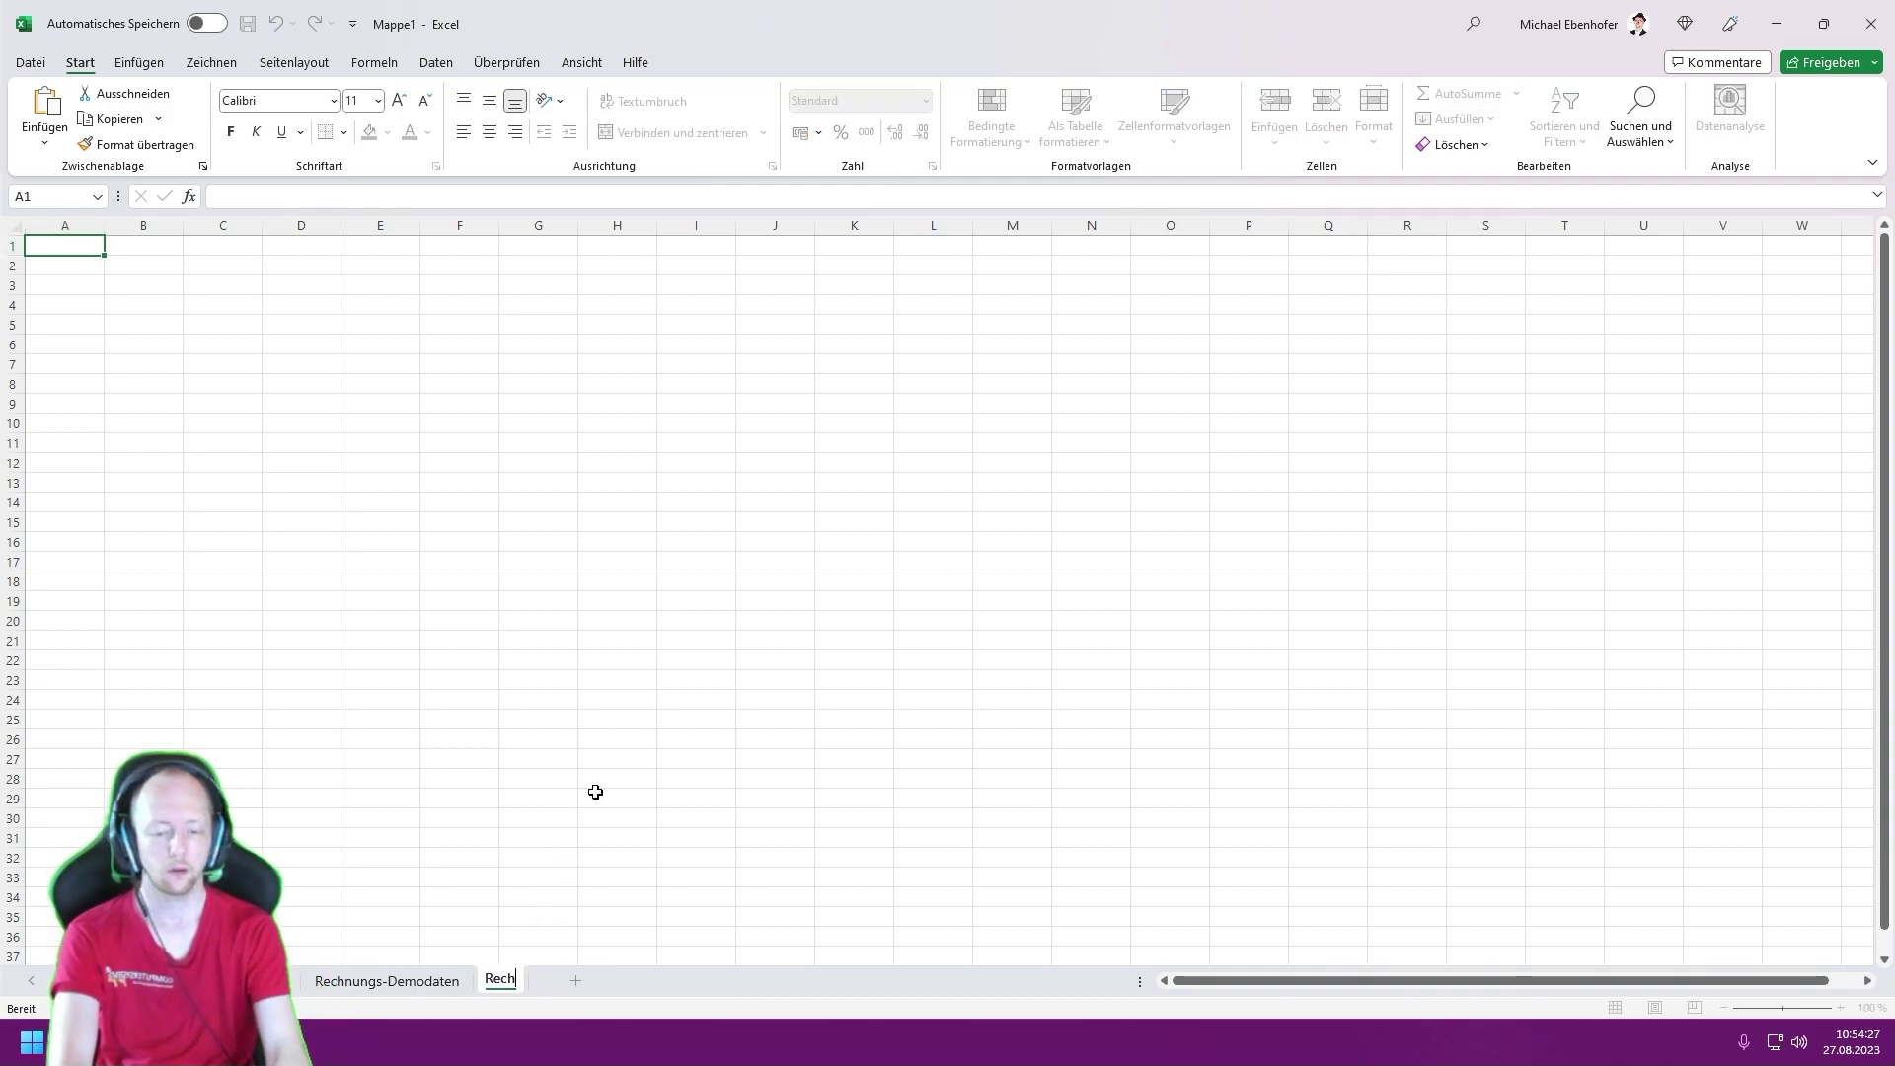
type("nungen")
key("Return")
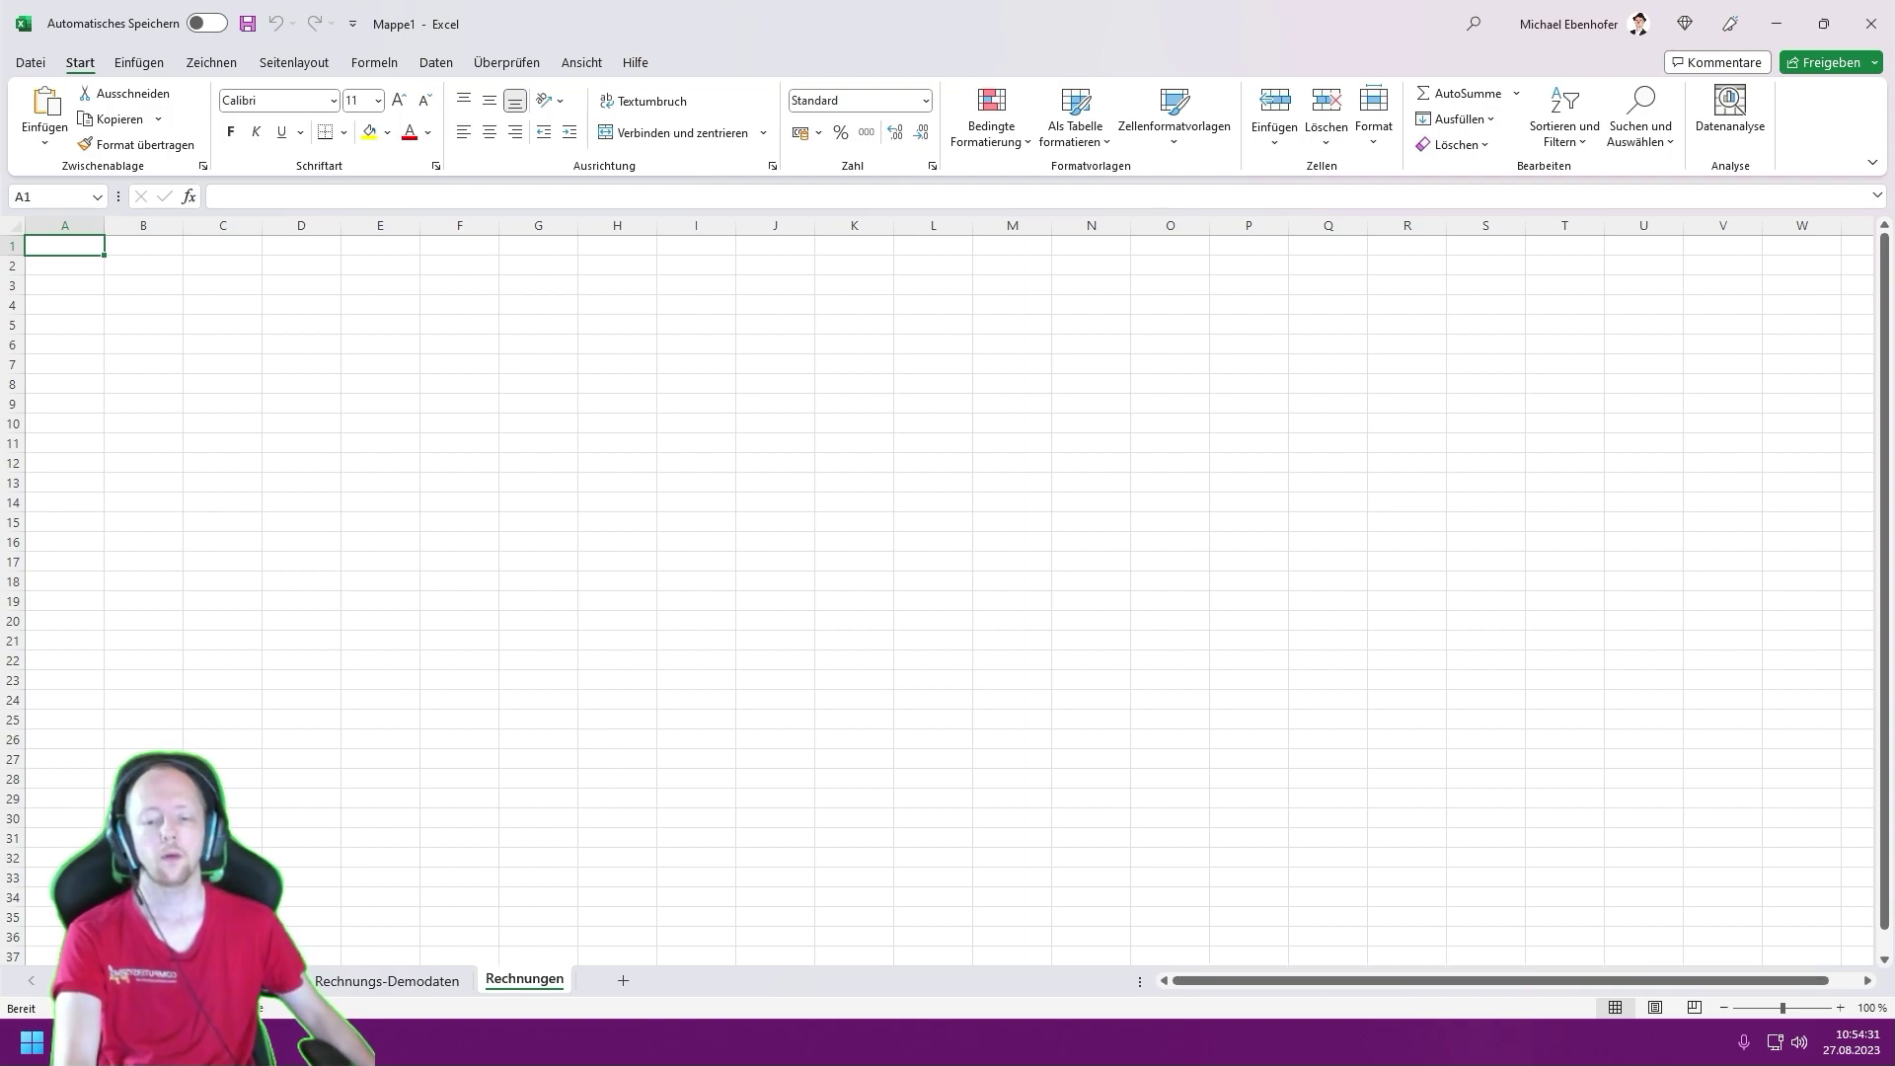
- Enter headers LfdNr, Vor- und Nachnamen and PLZ und Ort, then autofit columns A–C
type("LfdNr")
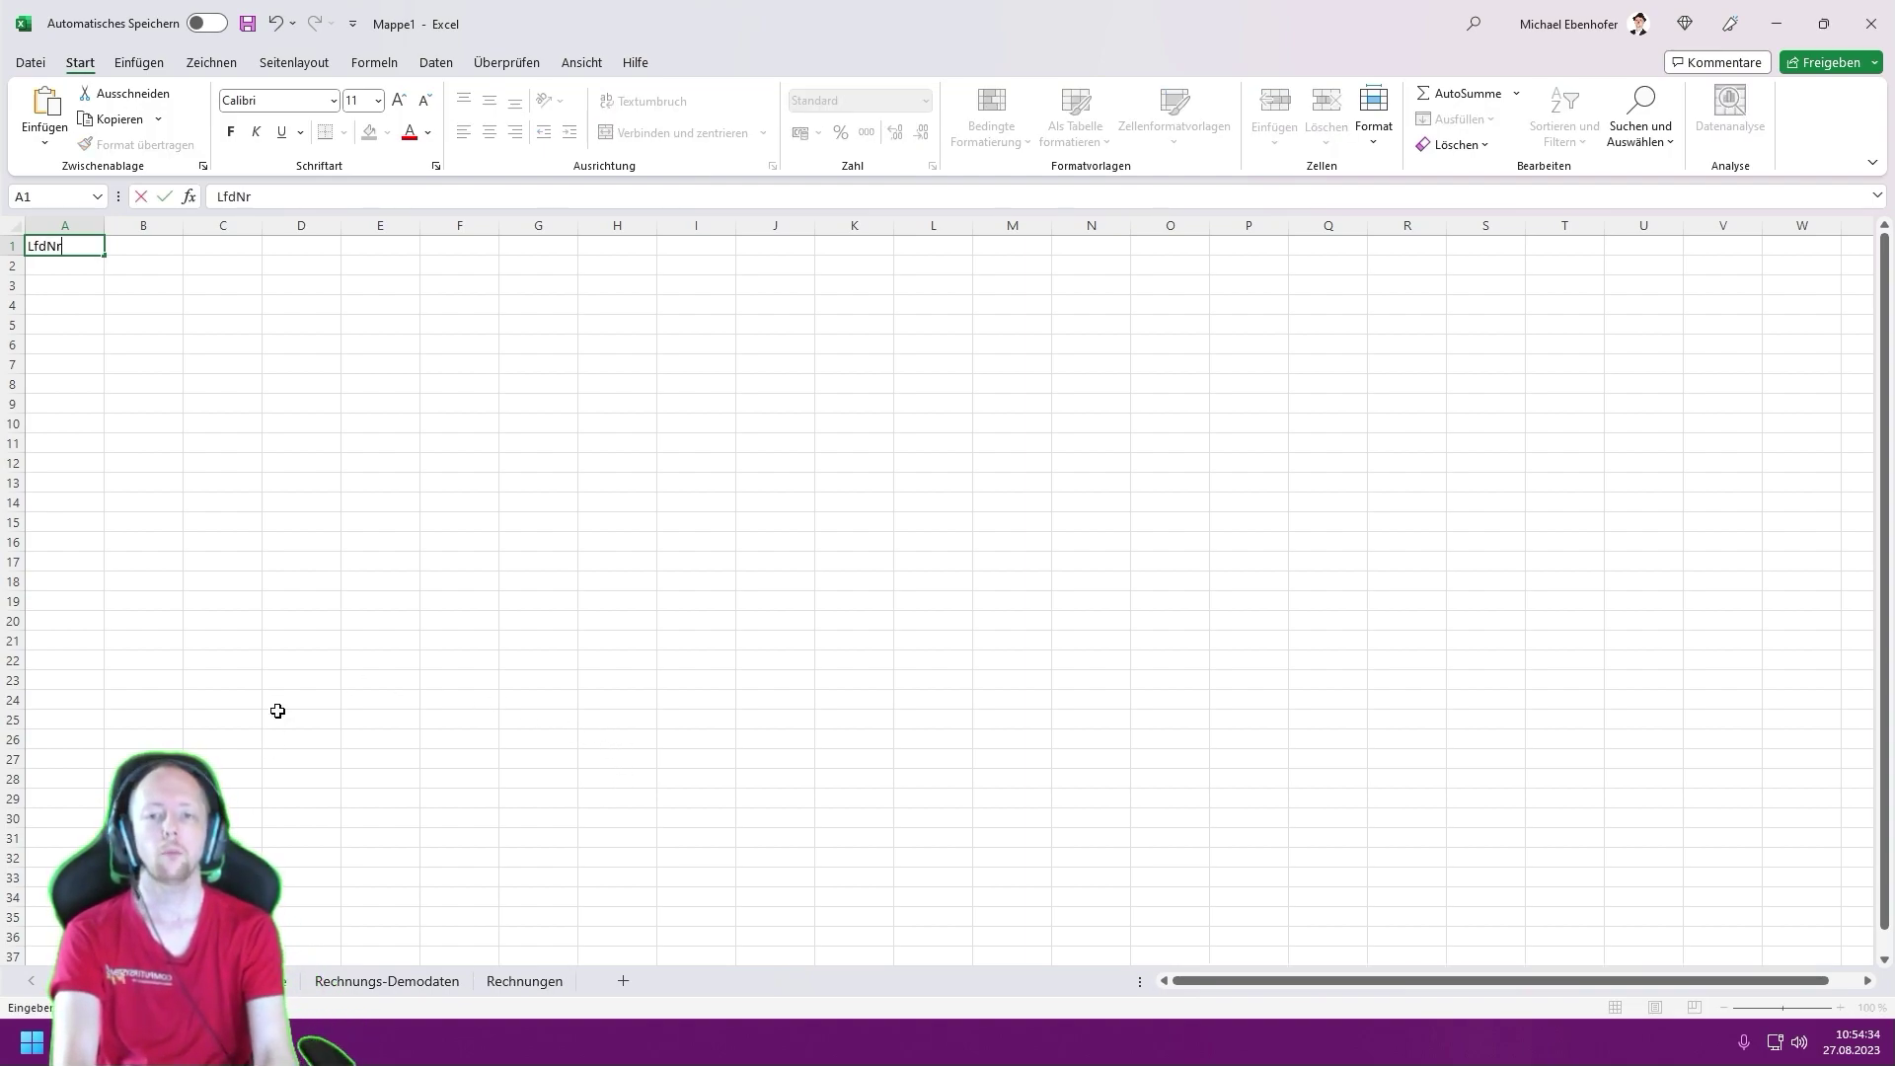
key("Tab")
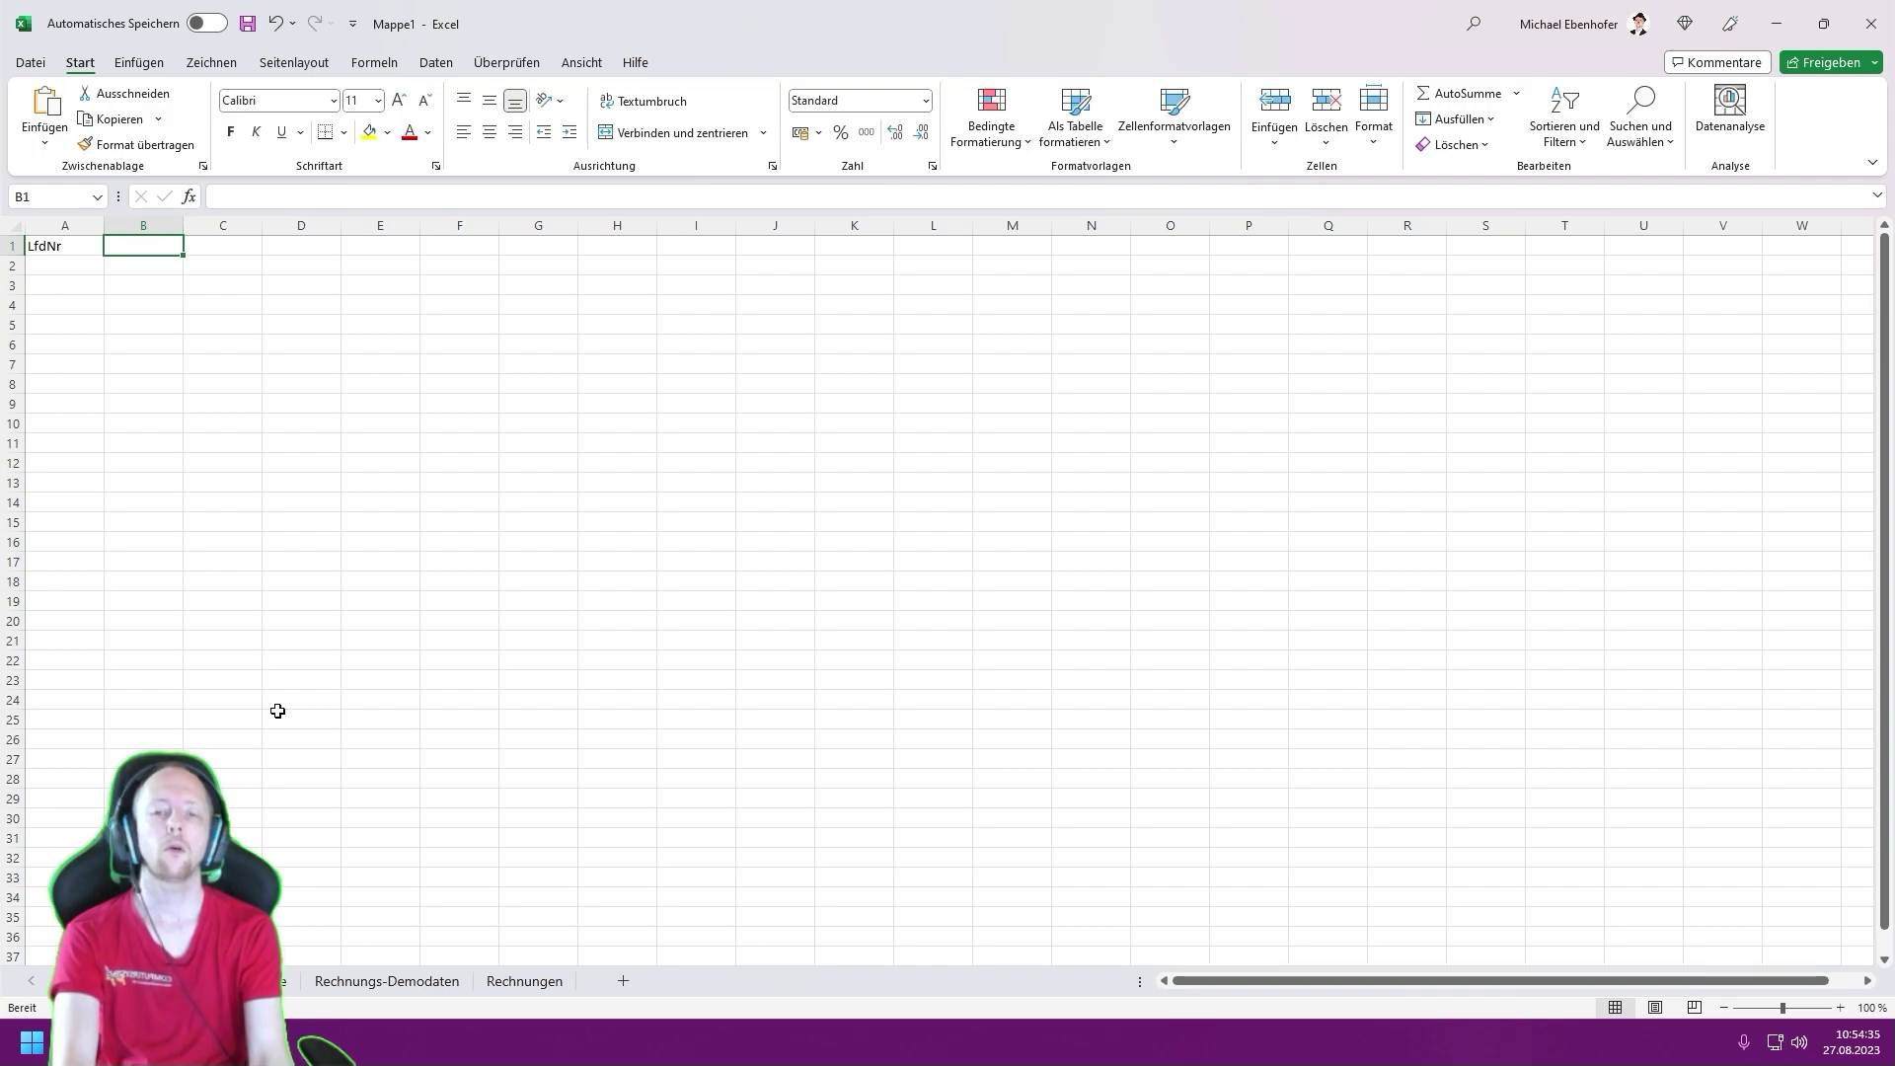
type("Vor- und")
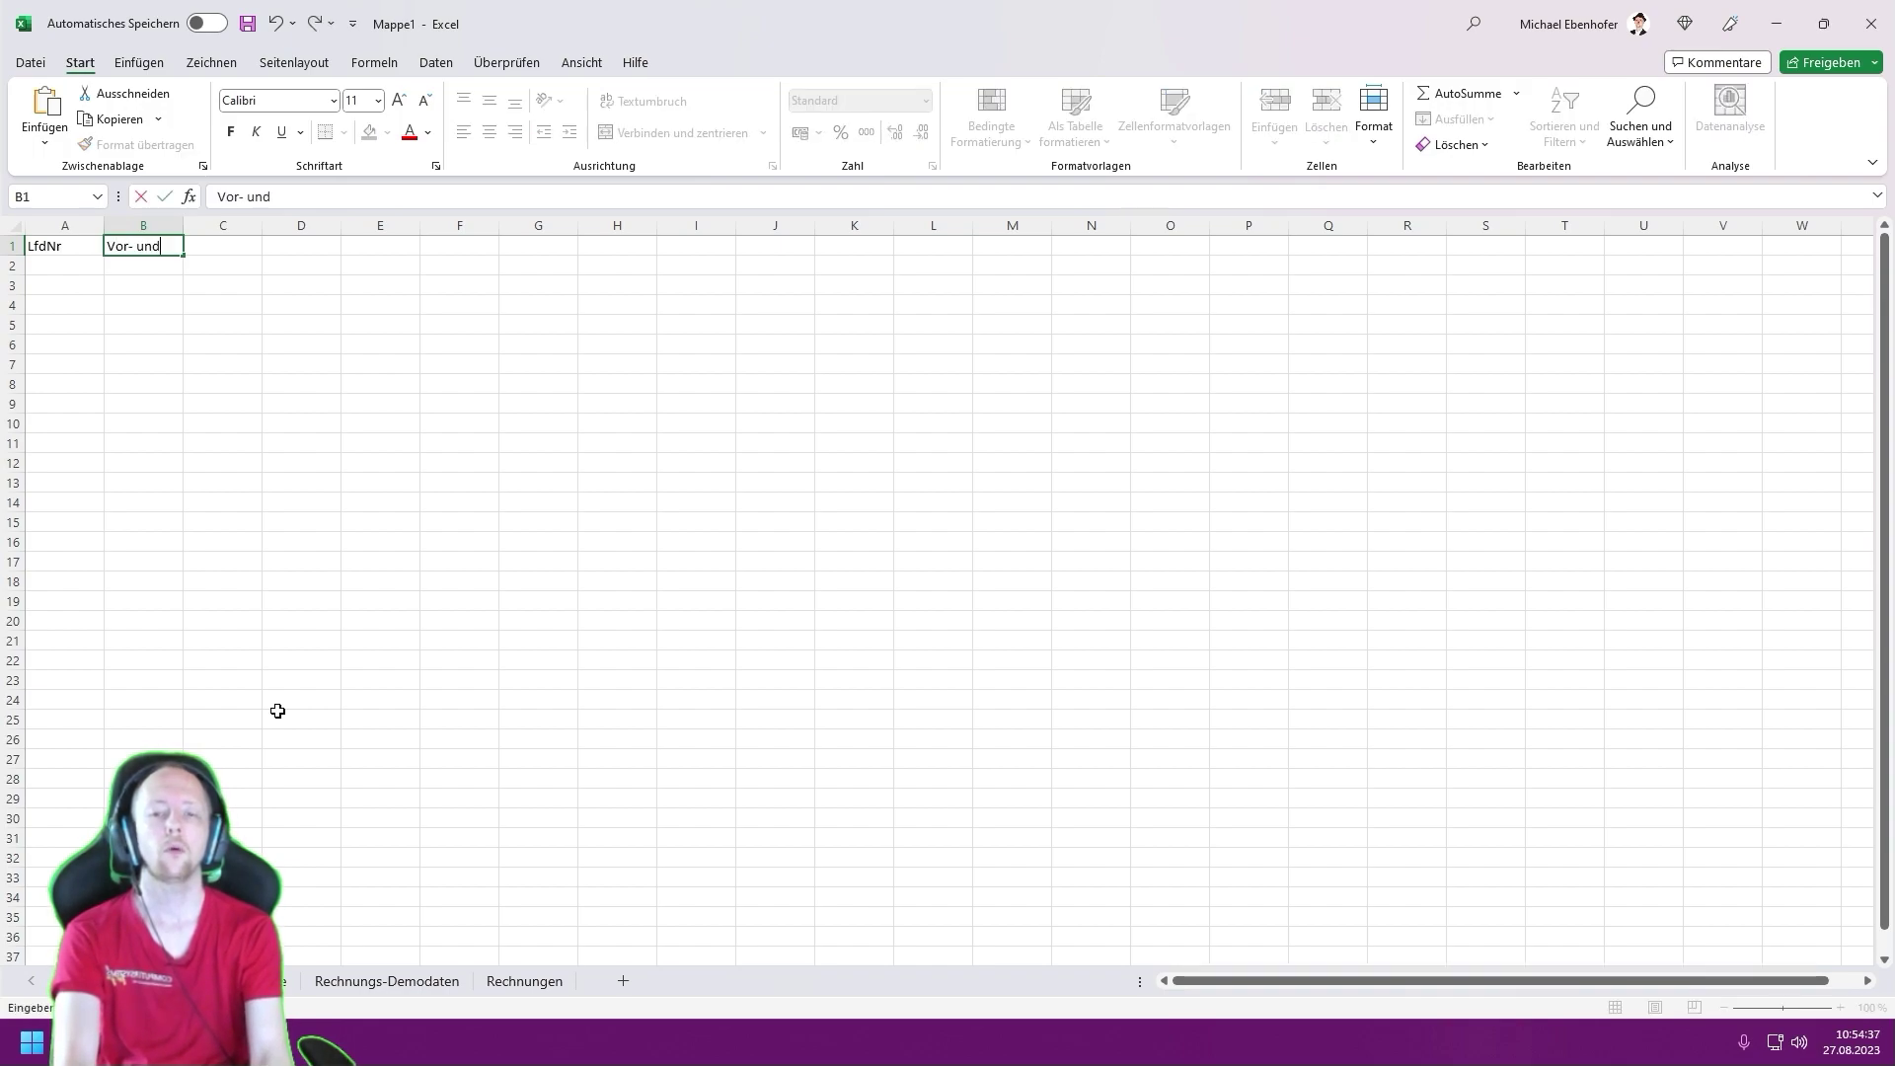
type(" Nachnamen")
key("Tab")
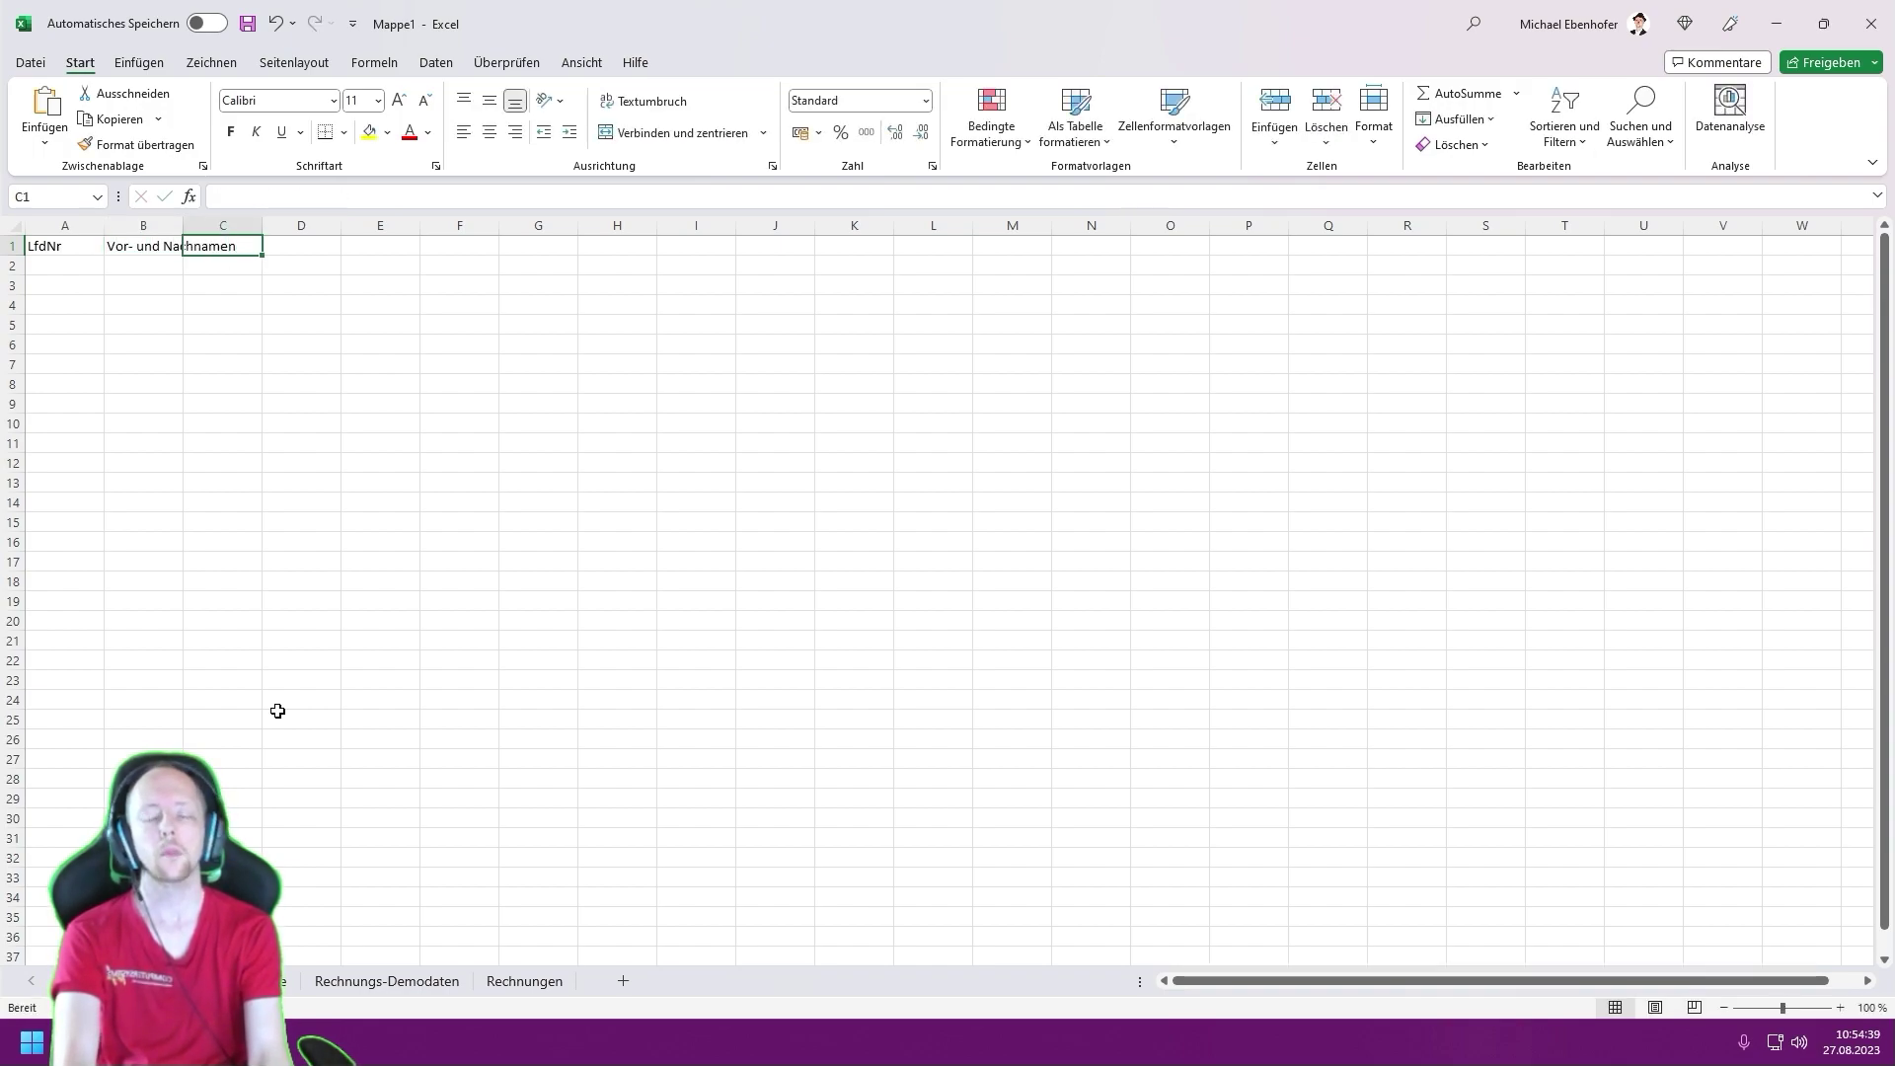
type("PLZ")
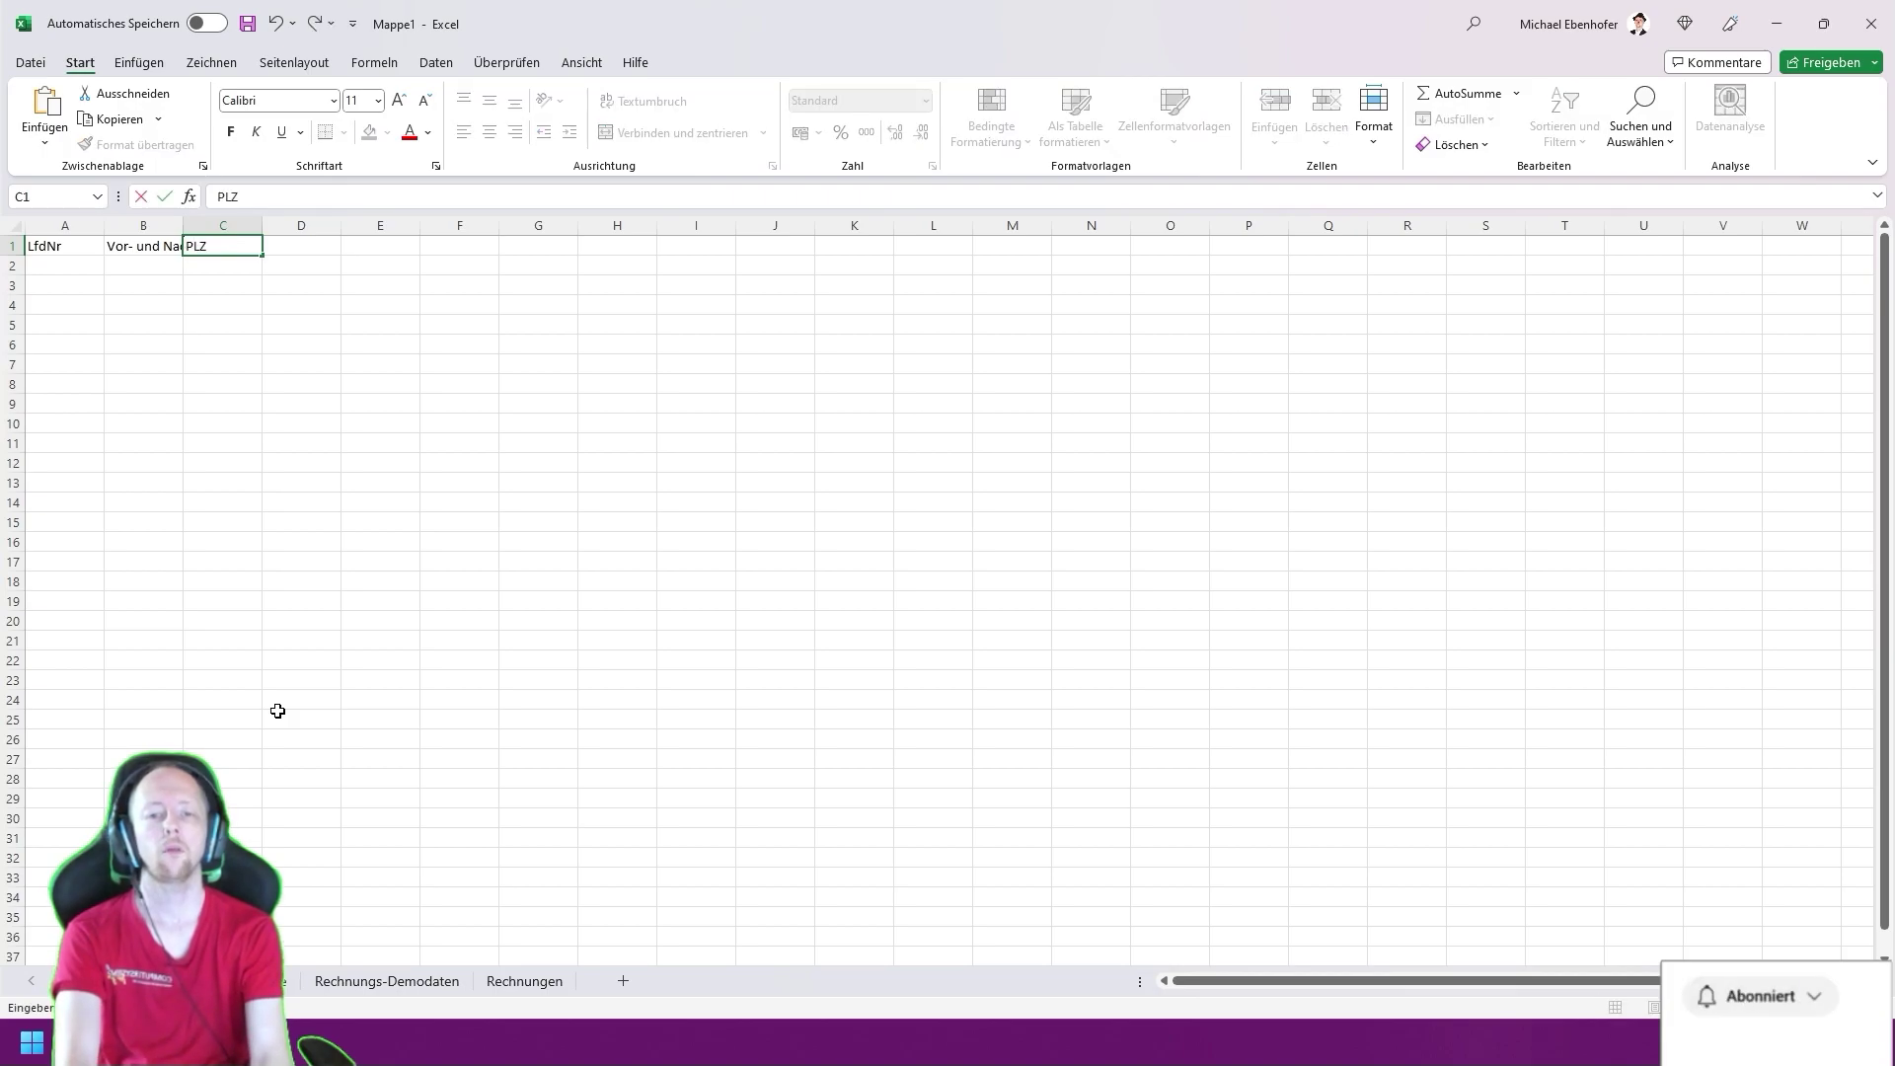
type(" und Ort")
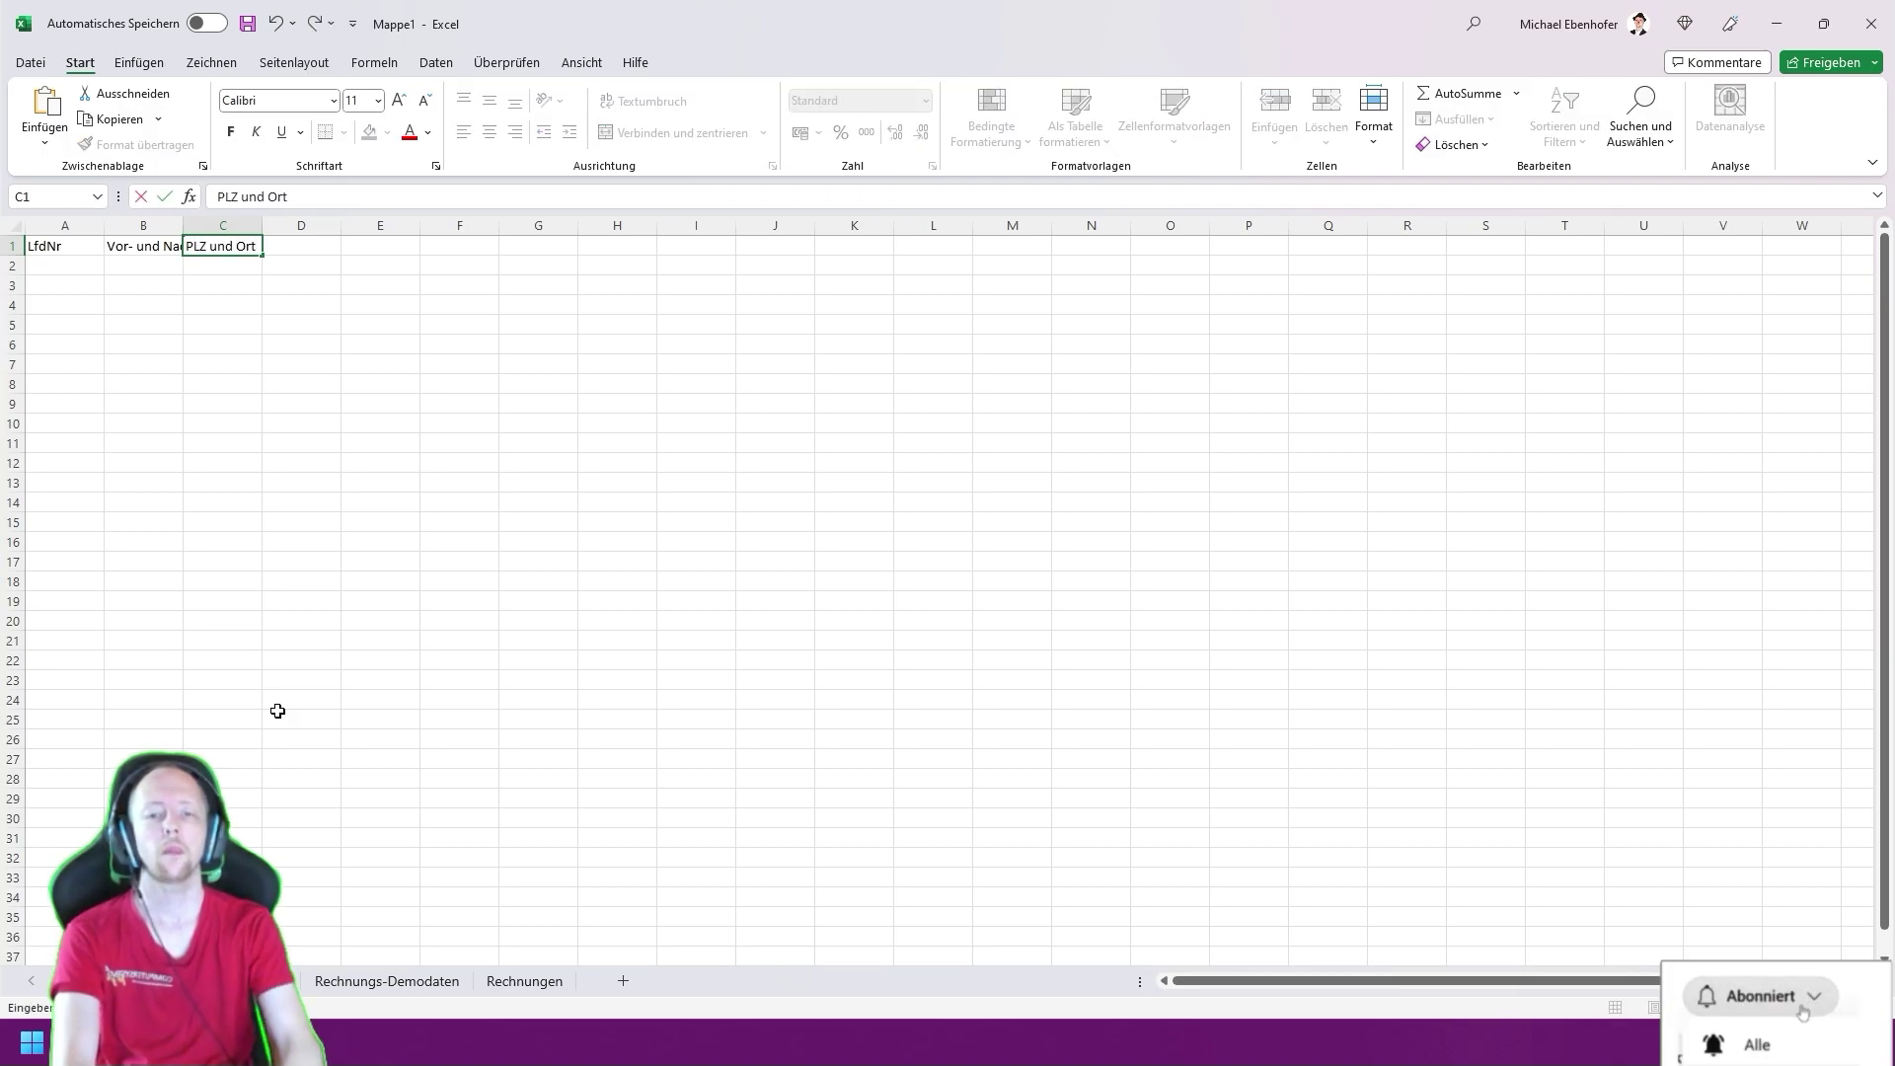
key("Tab")
left_click_drag(222, 226, 64, 226)
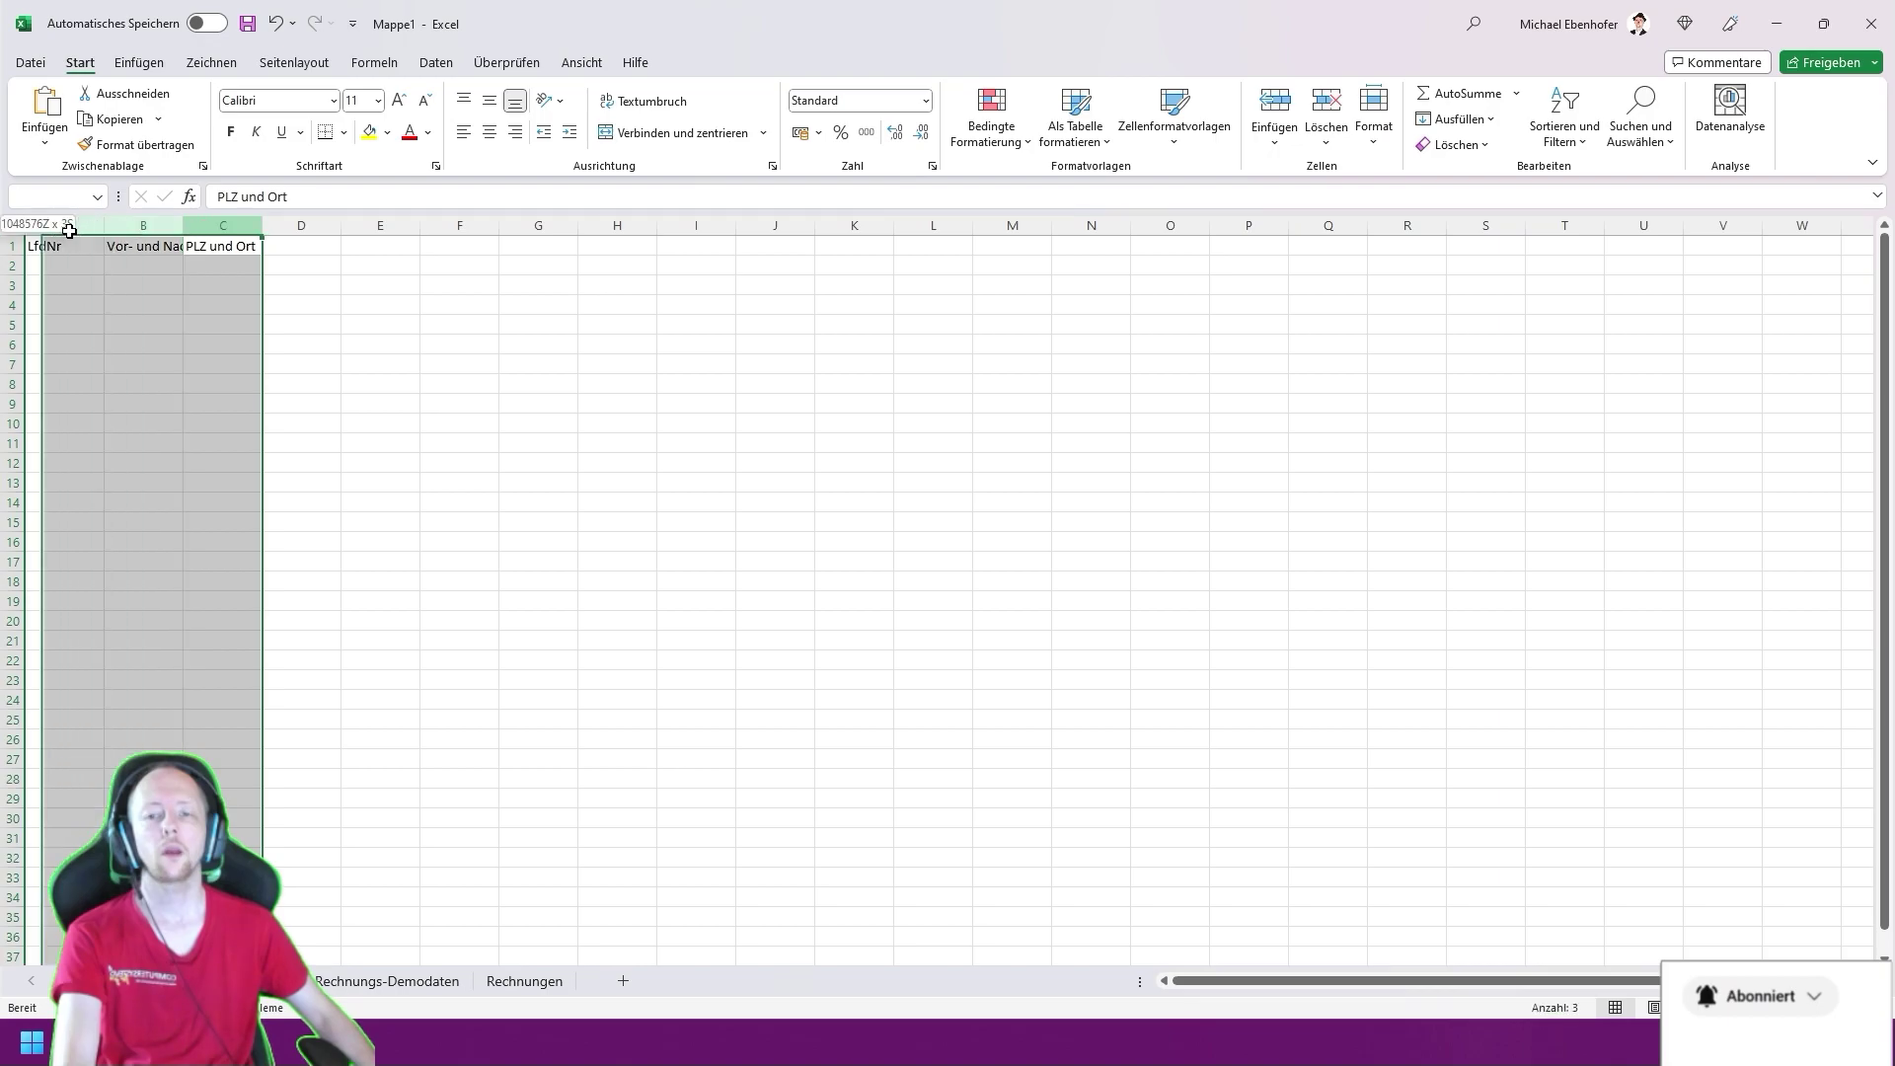
double_click(104, 226)
- Insert a column at B headed Kundennummer and fit its width
left_click(134, 226)
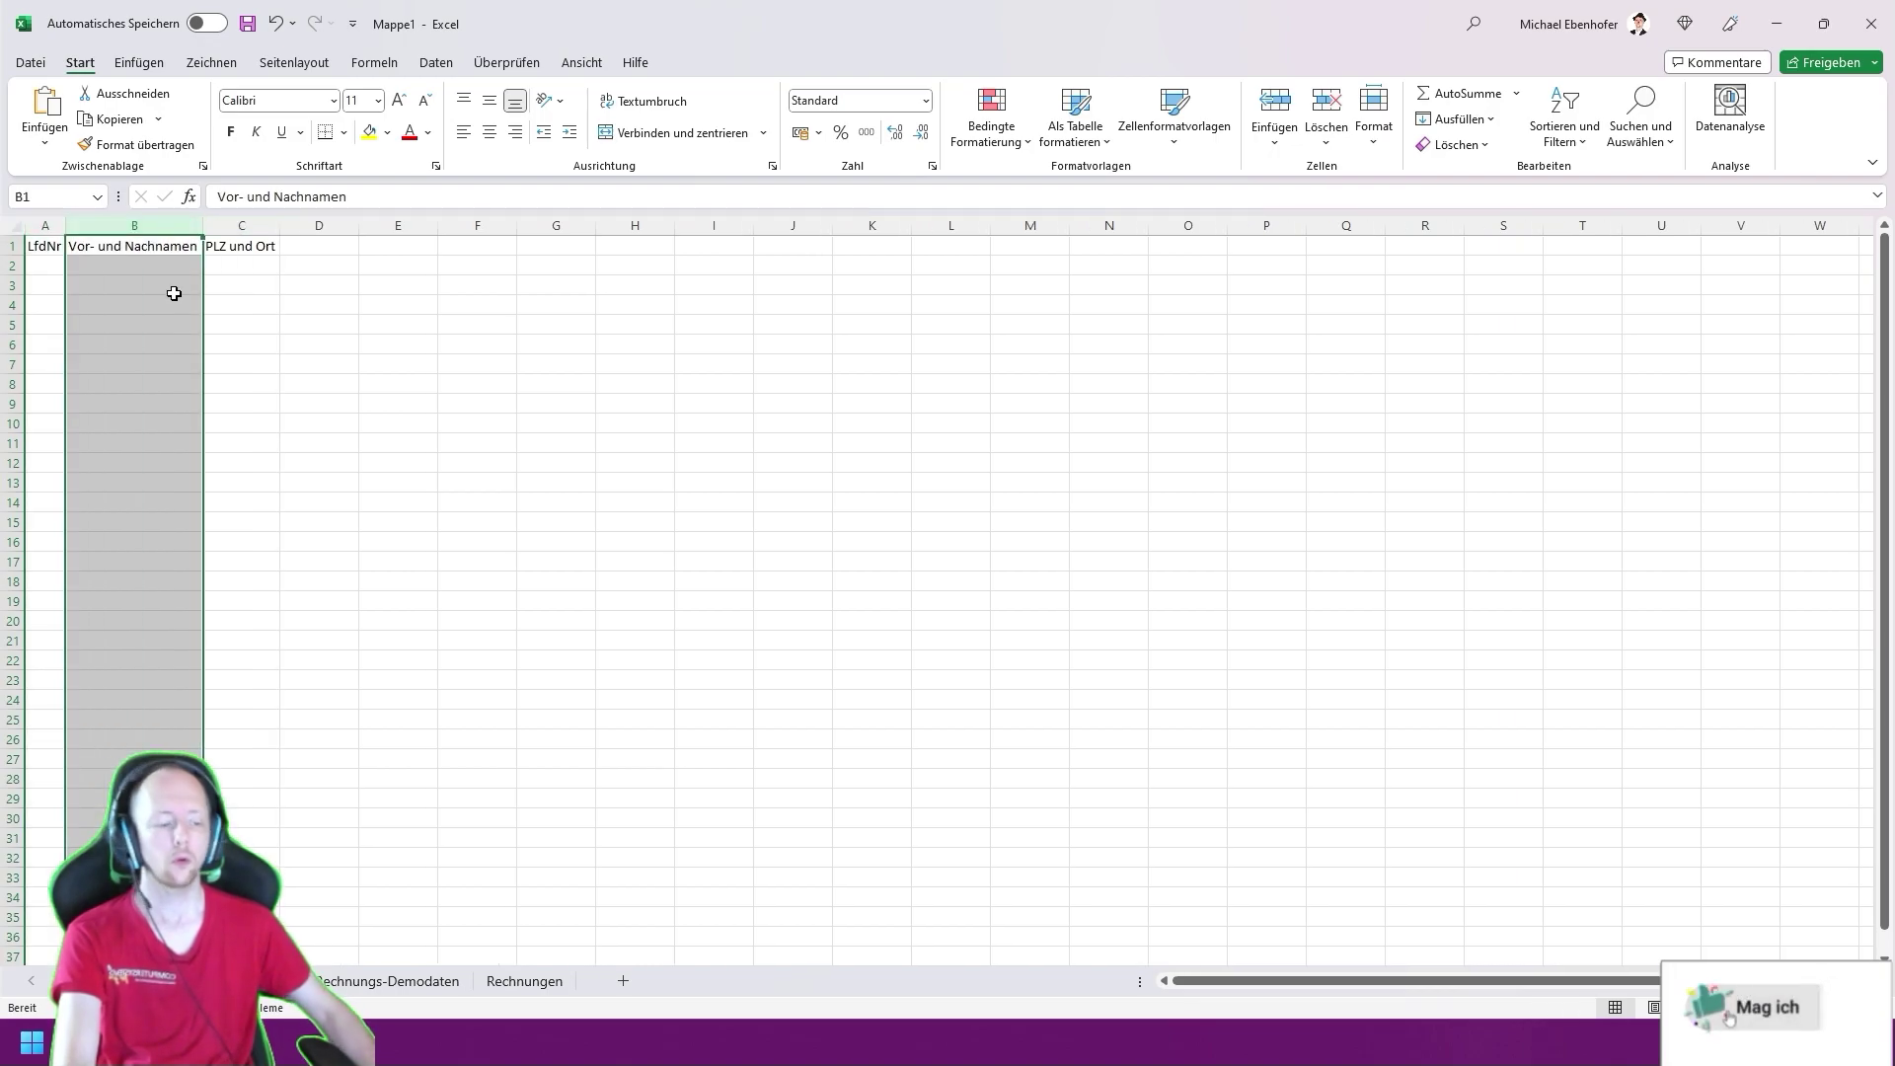
key("ctrl+plus")
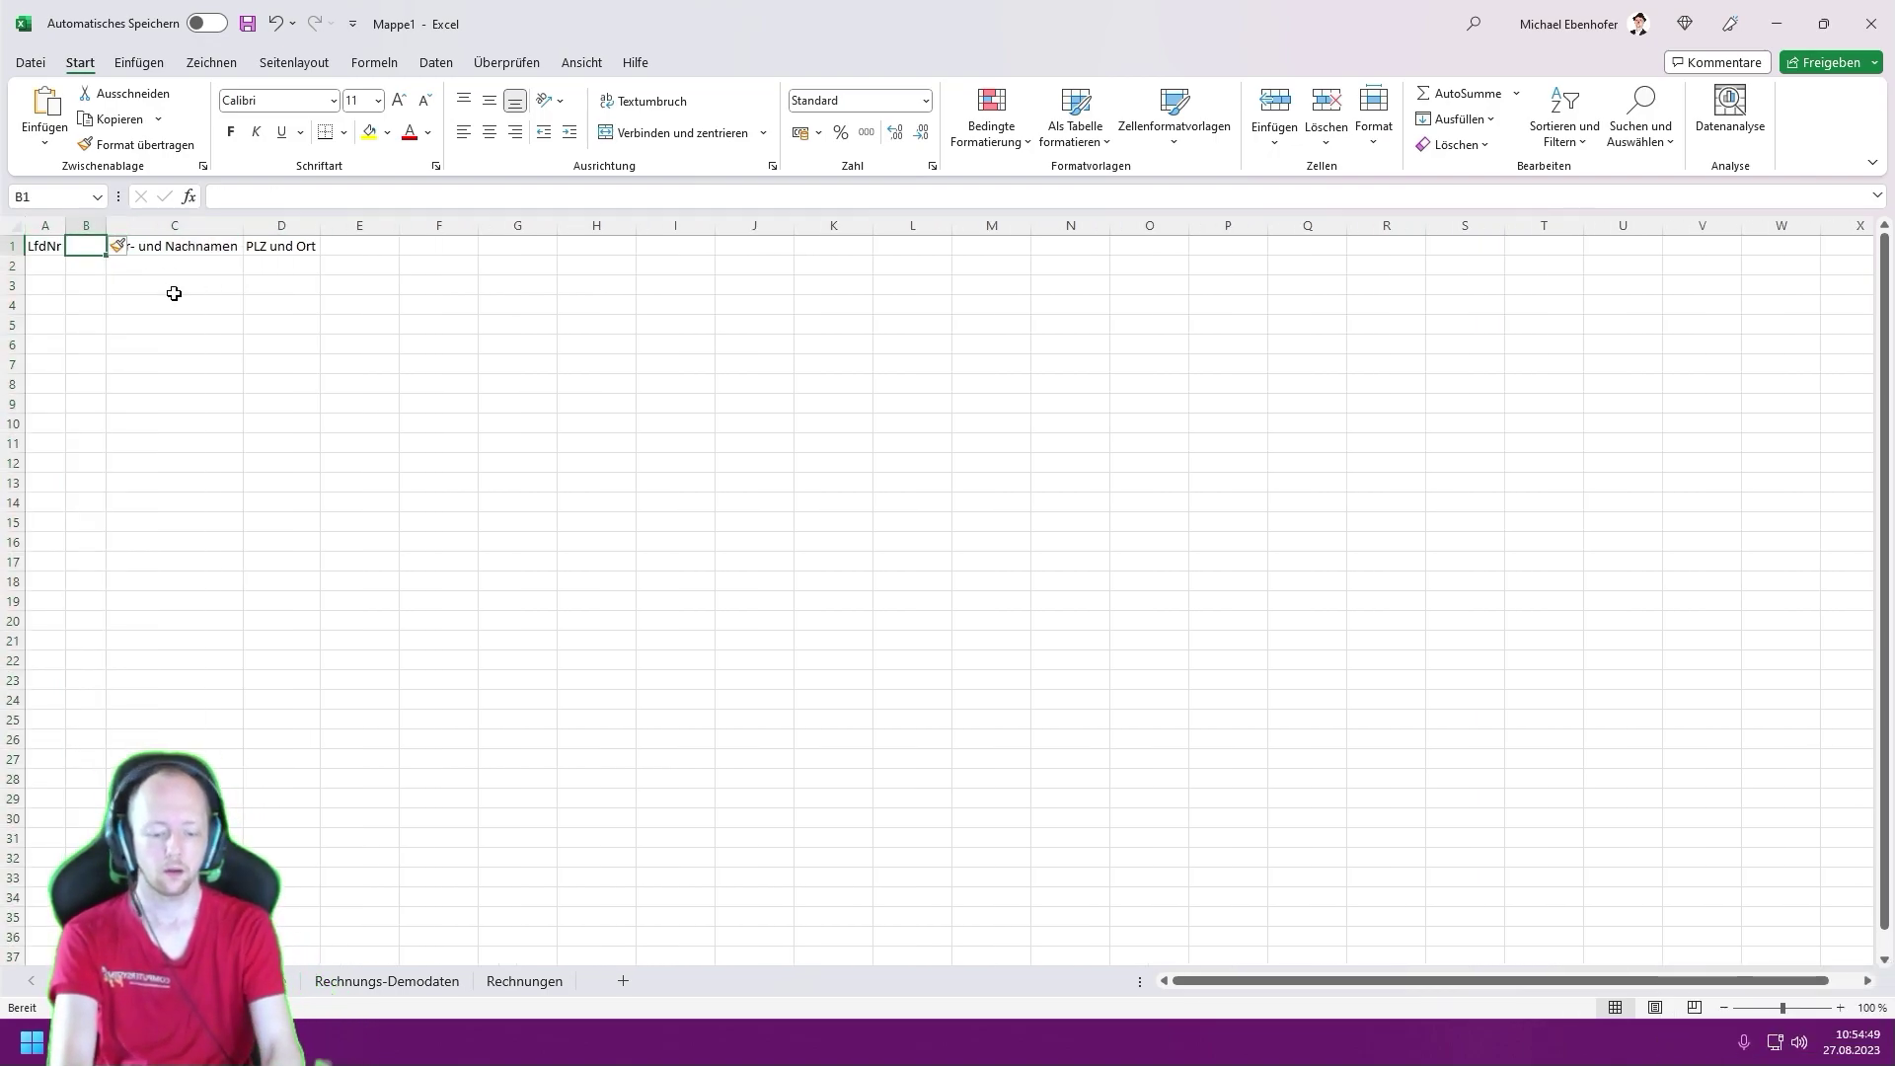
type("Kundennummer")
key("Return")
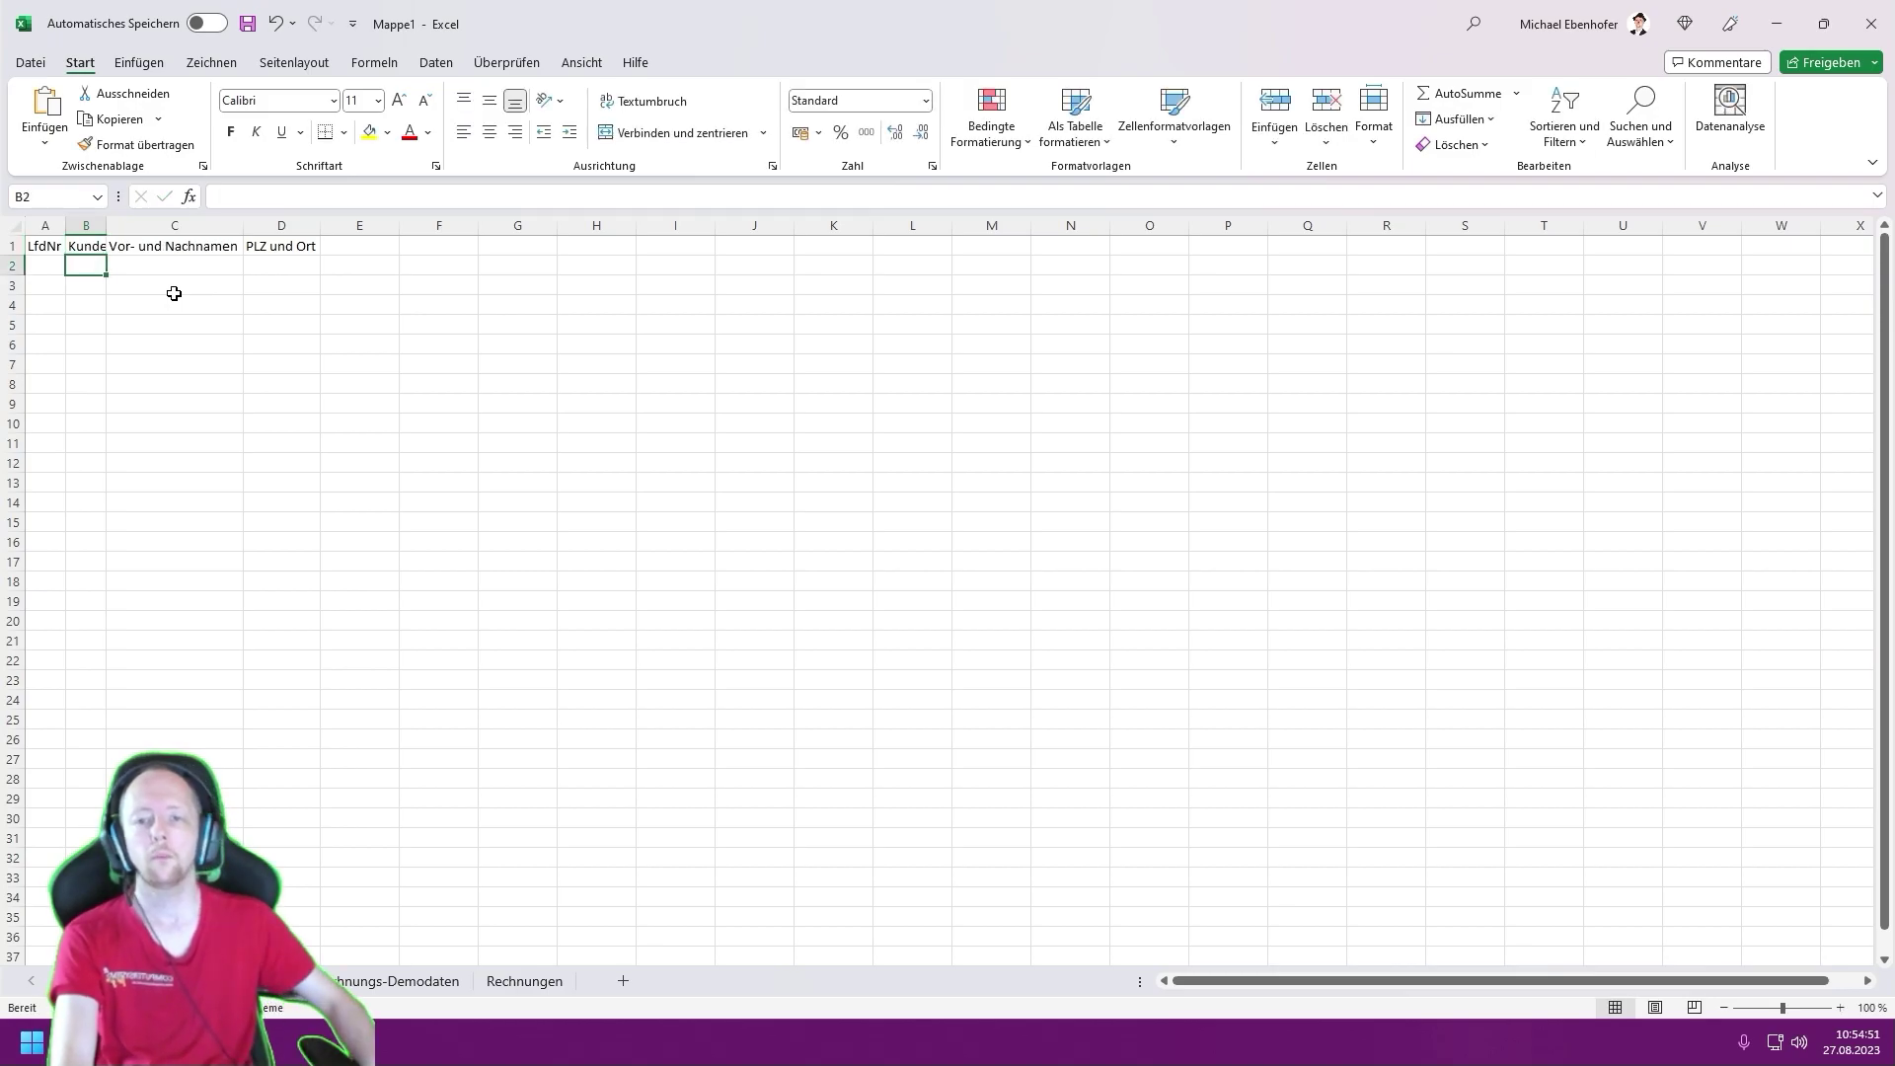
double_click(106, 226)
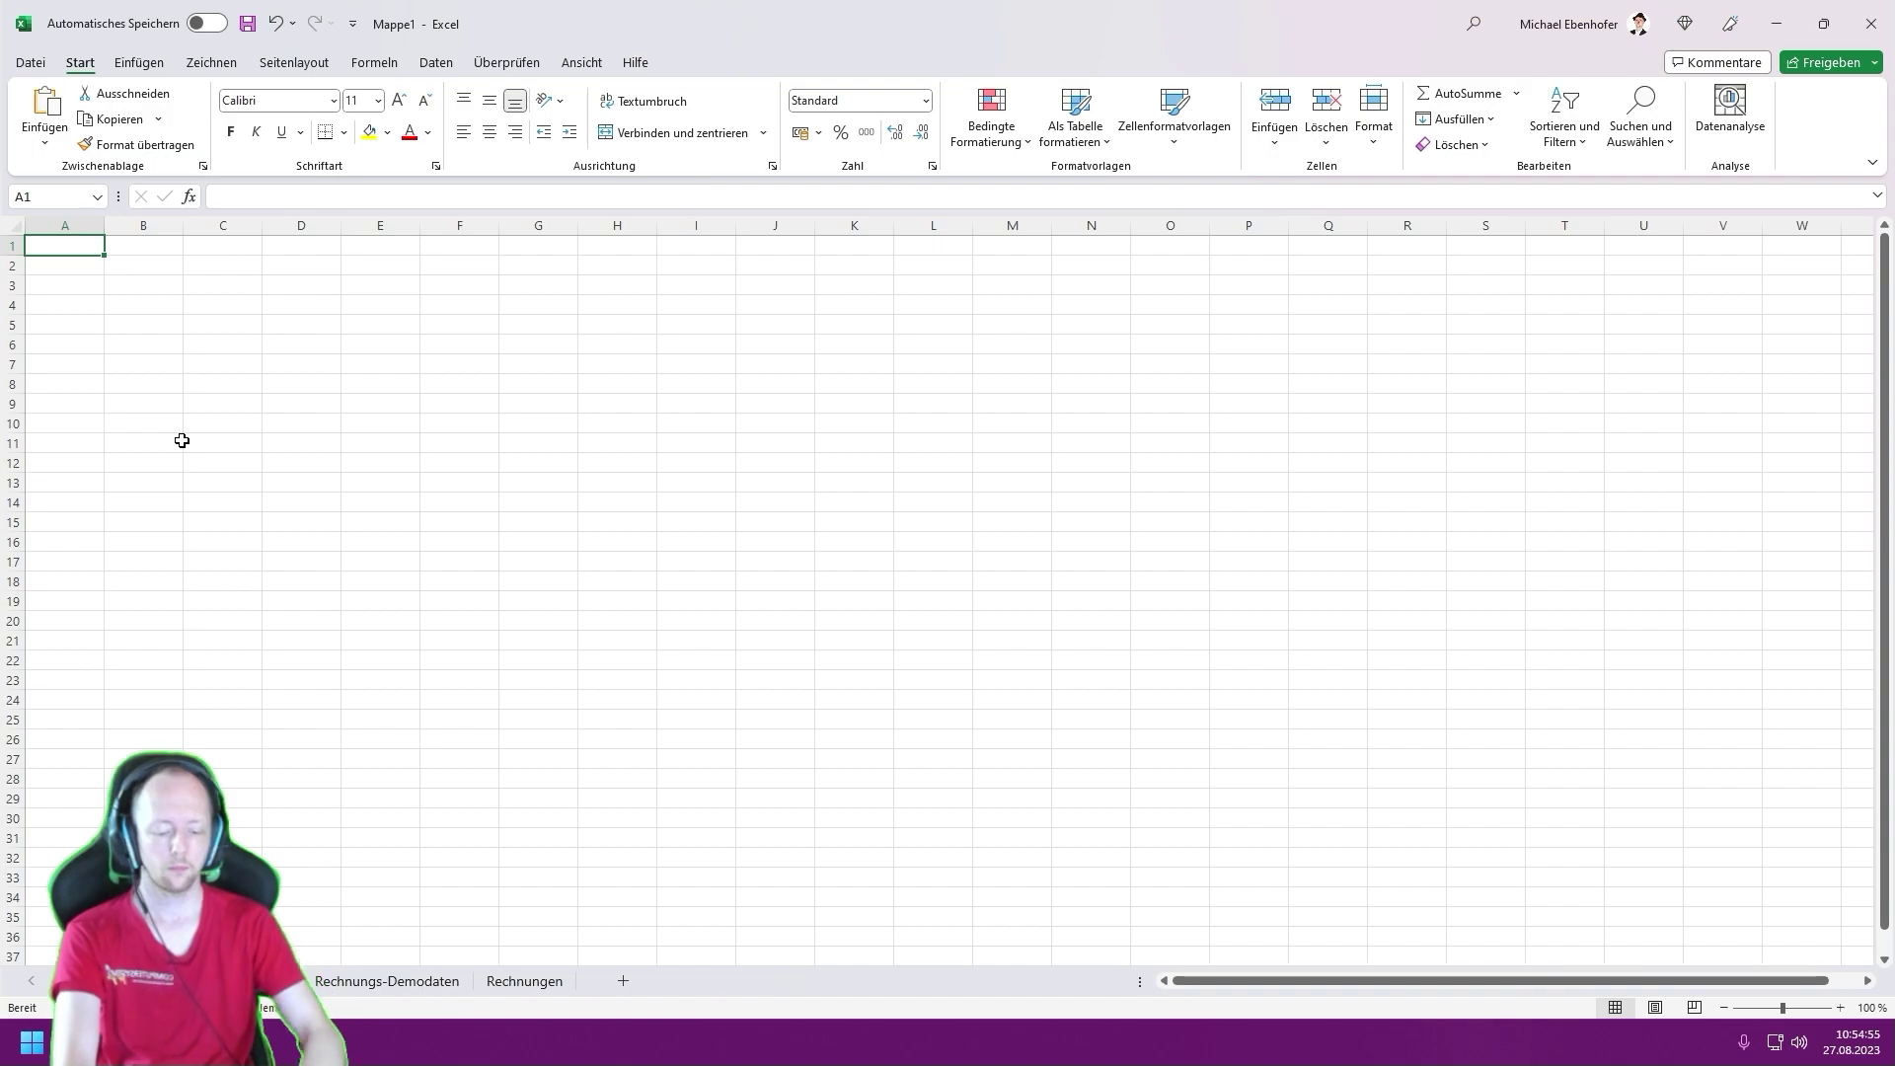
- Enter headers LfdNr, Artikelnummer, Artikelbezeichnung and Einzelpreis in A1–D1
type("LfdNr")
key("Tab")
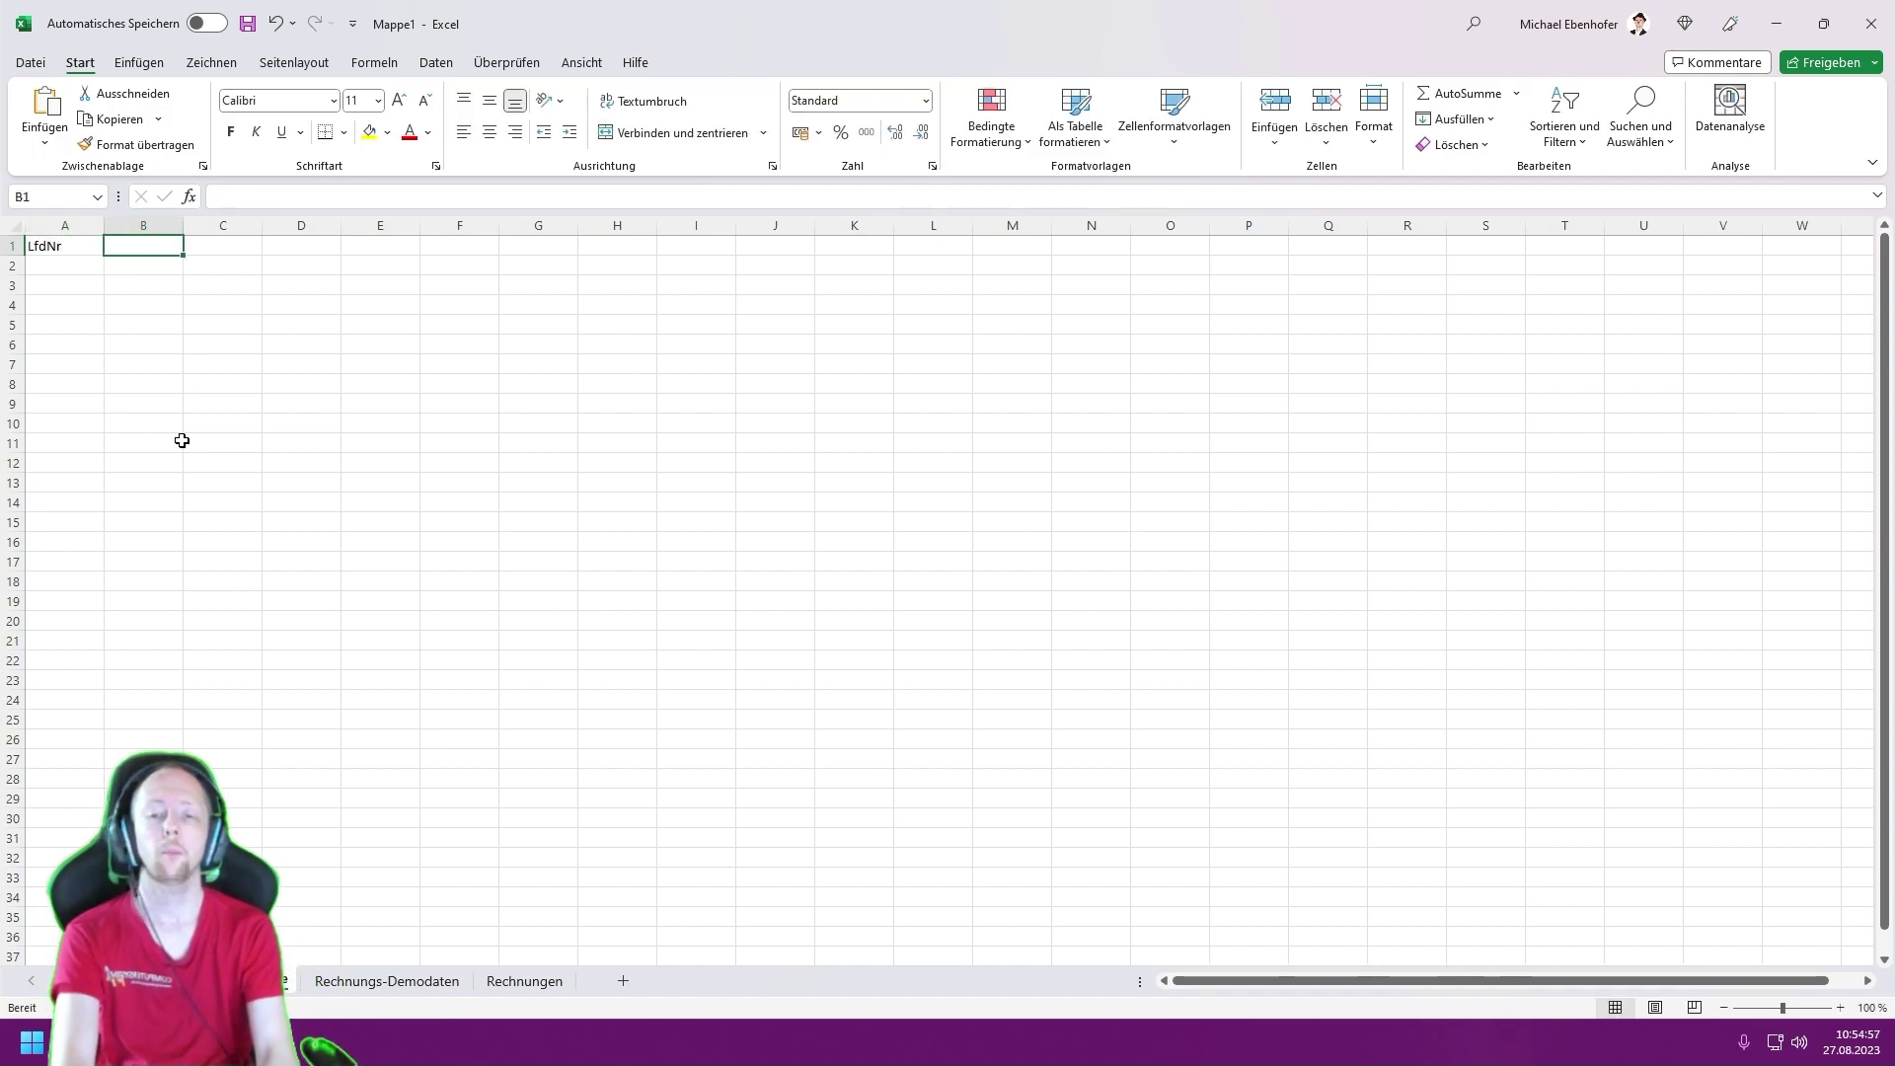
type("Artikelnummer")
key("Tab")
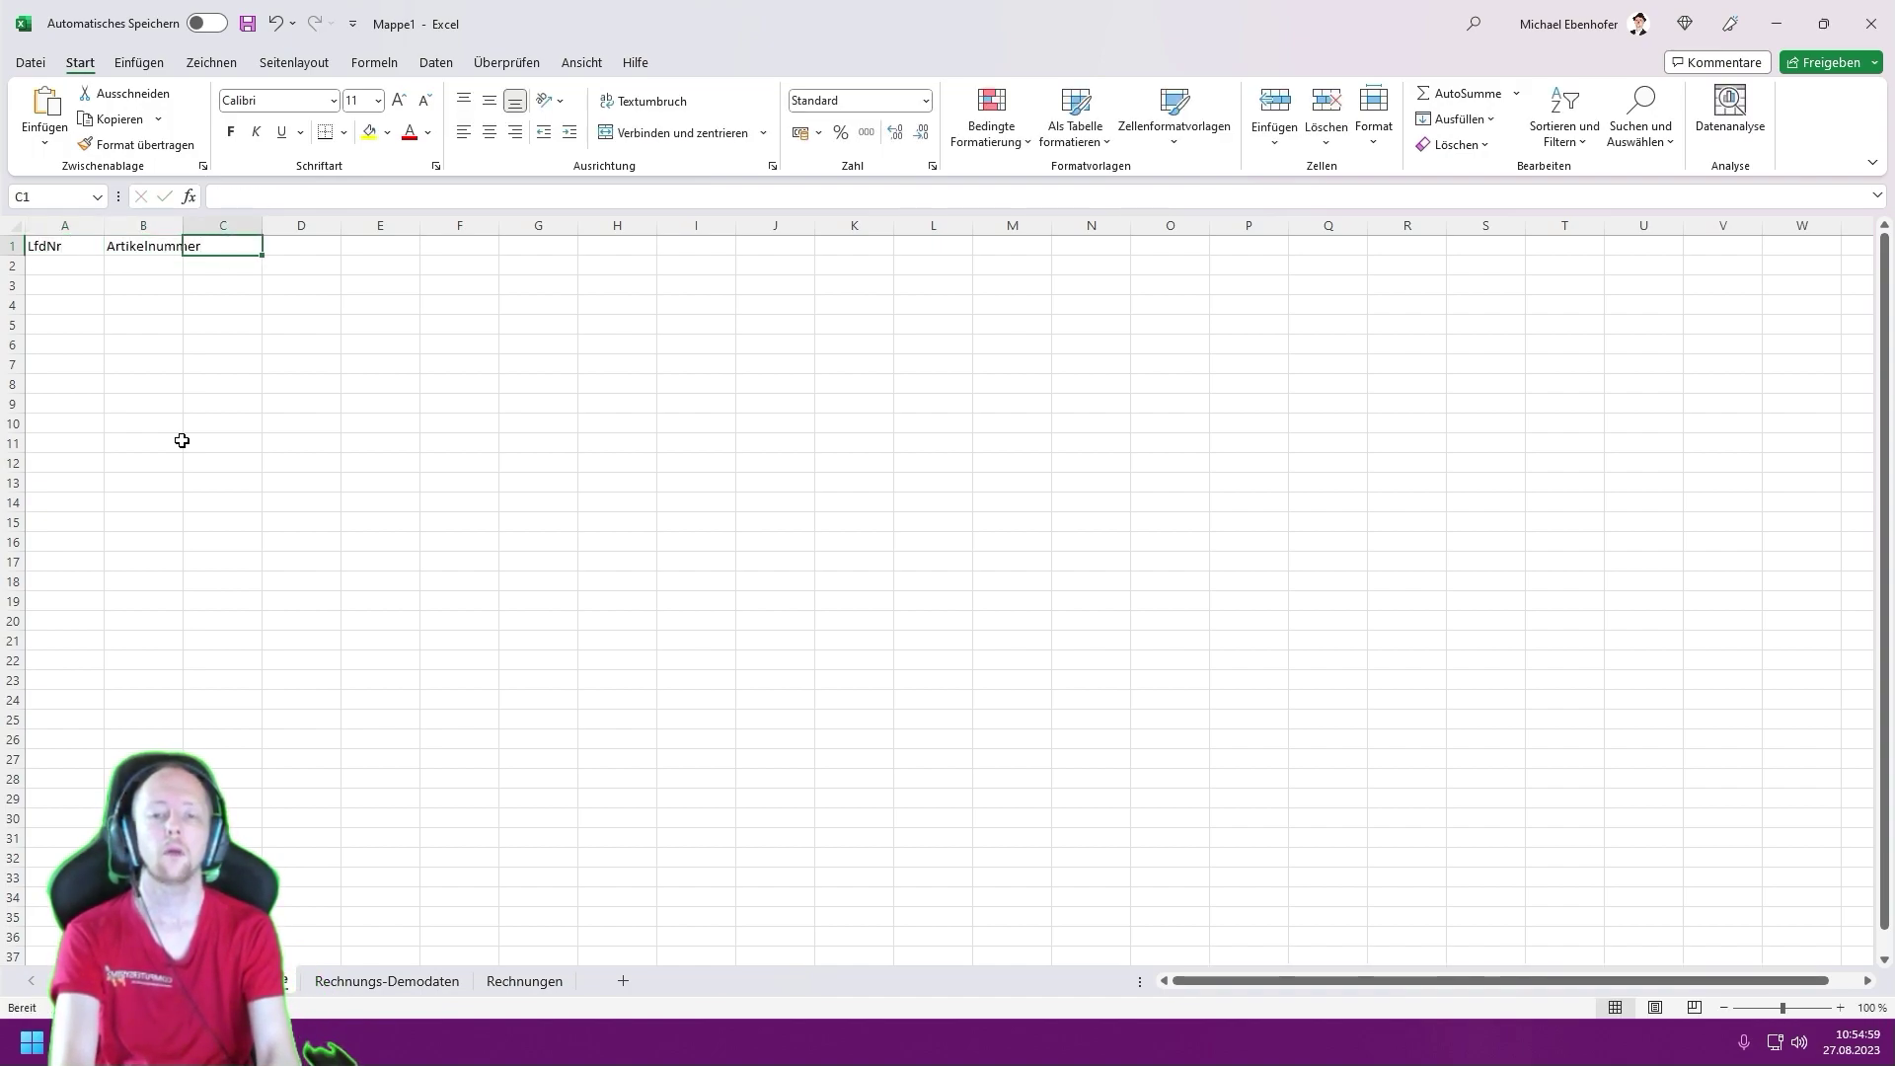
type("Artikelbezeichnu")
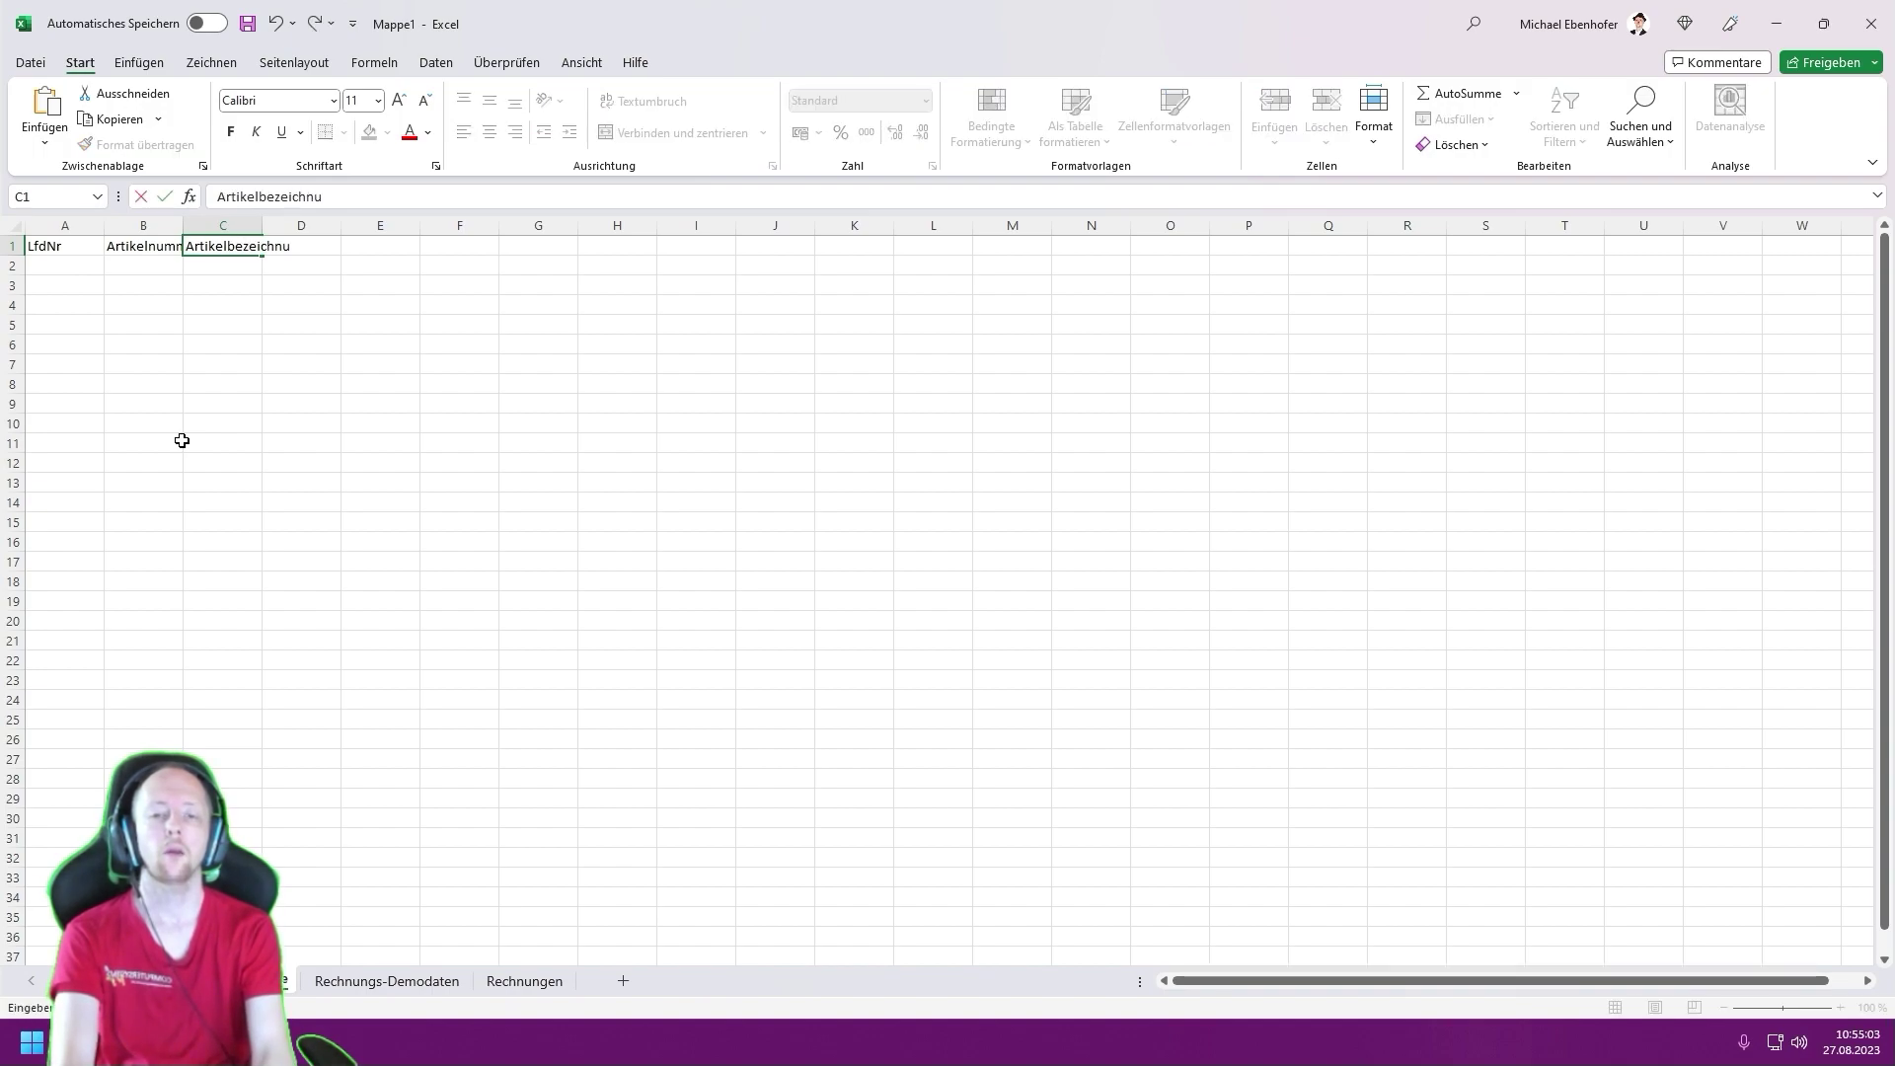
type("ng")
key("Tab")
type("Ei")
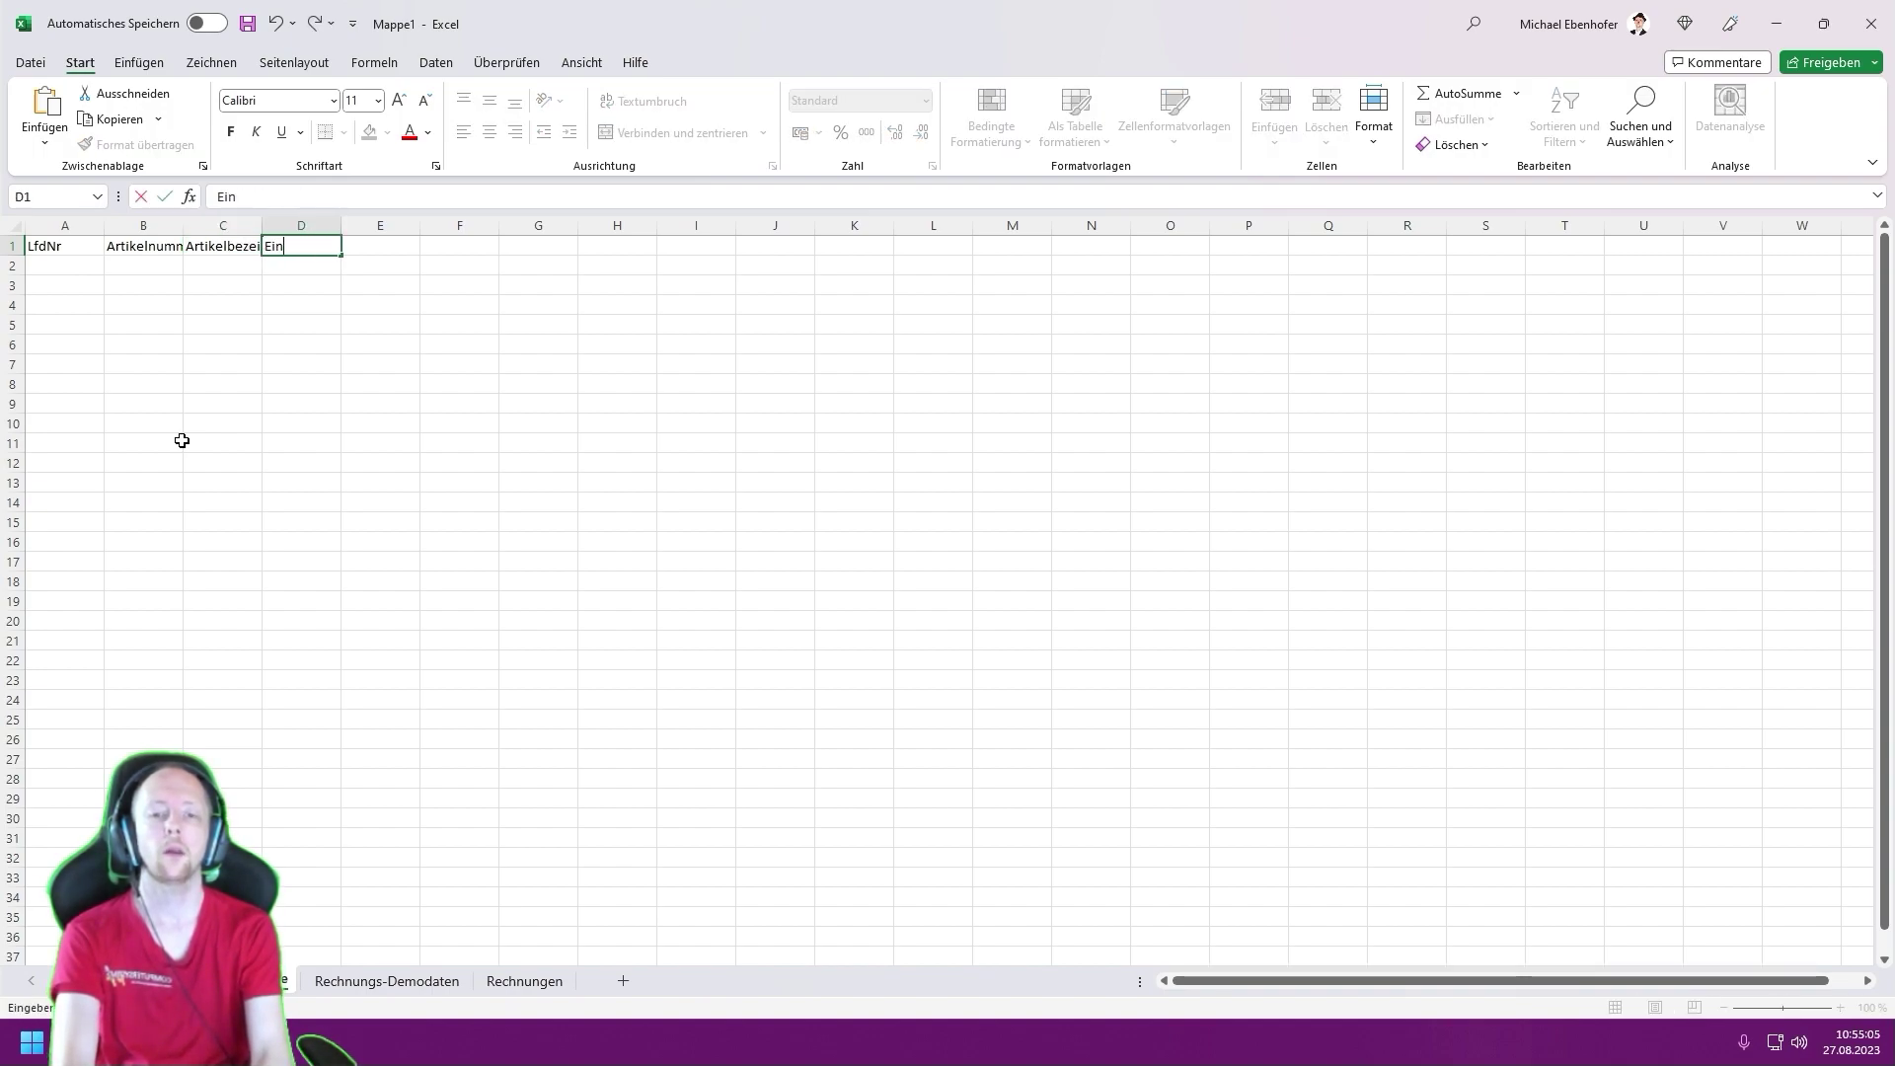
type("nzelpreis")
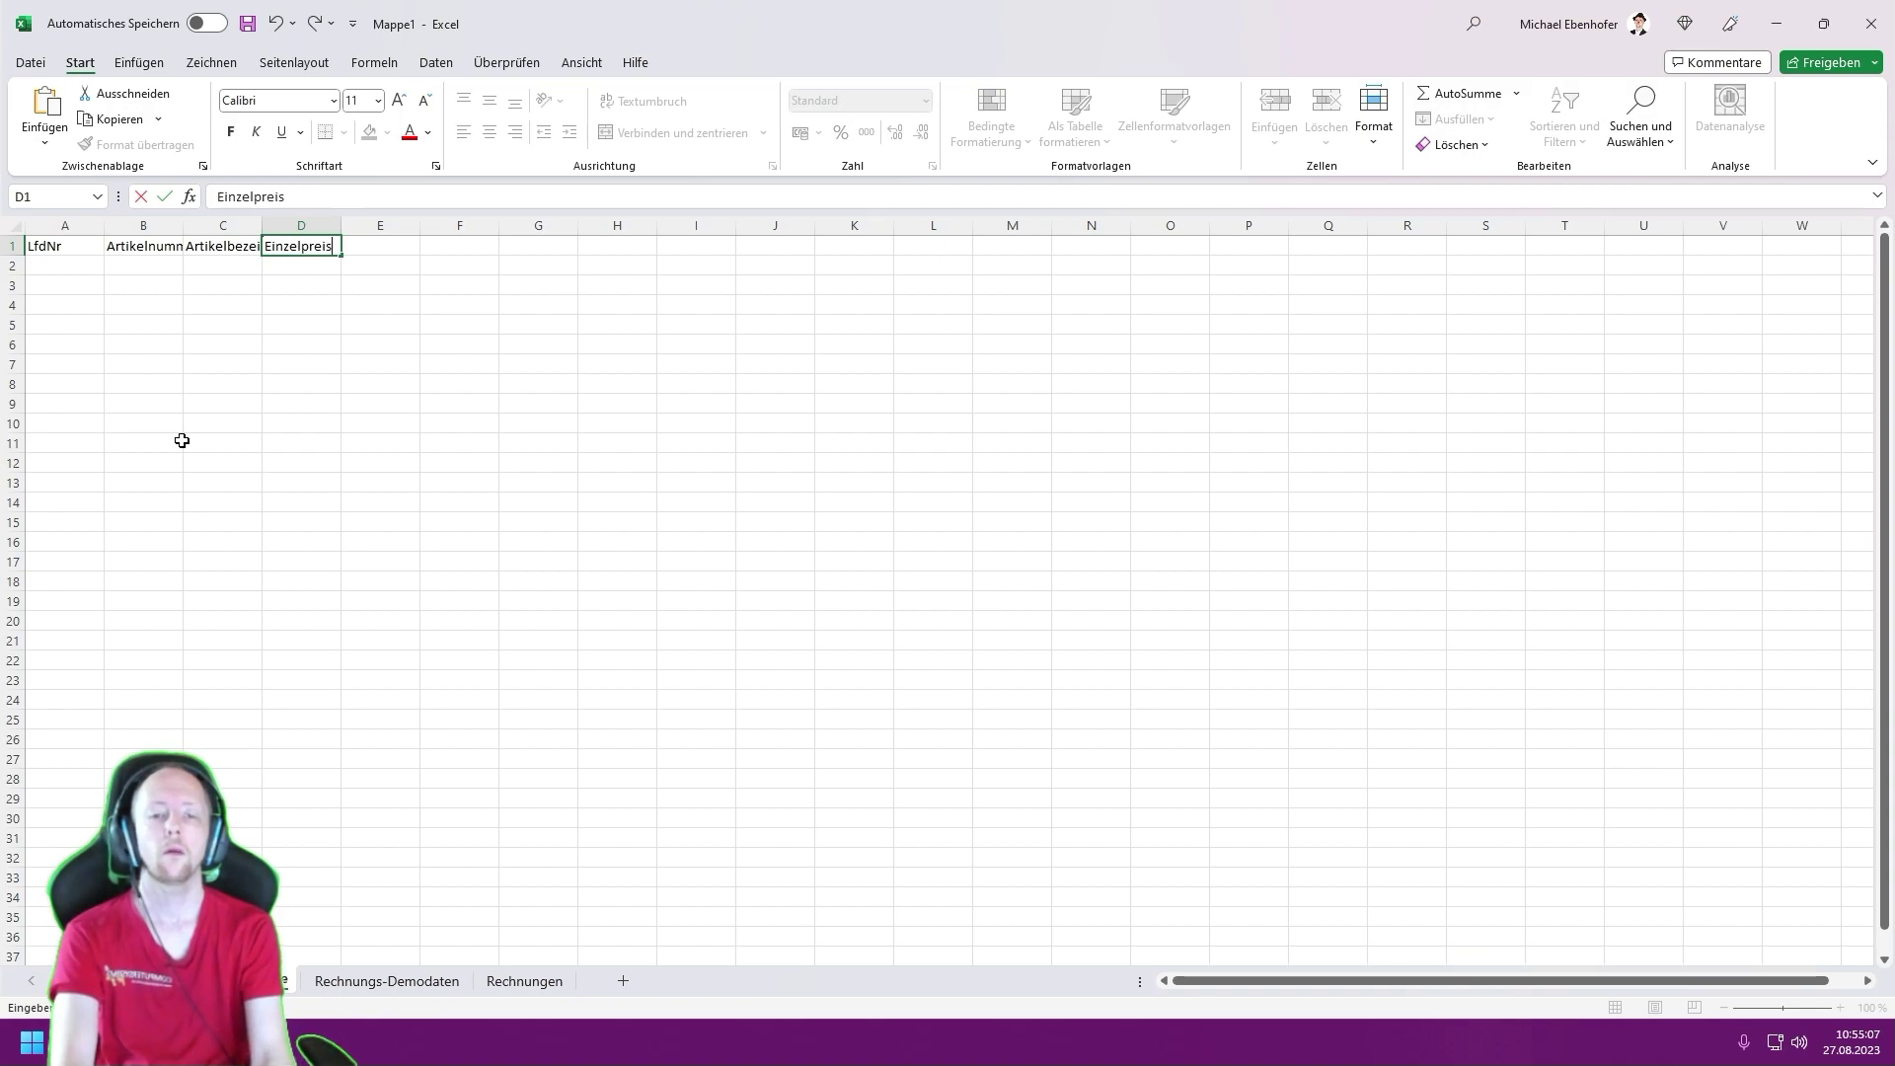
key("BackSpace")
key("BackSpace")
key("BackSpace")
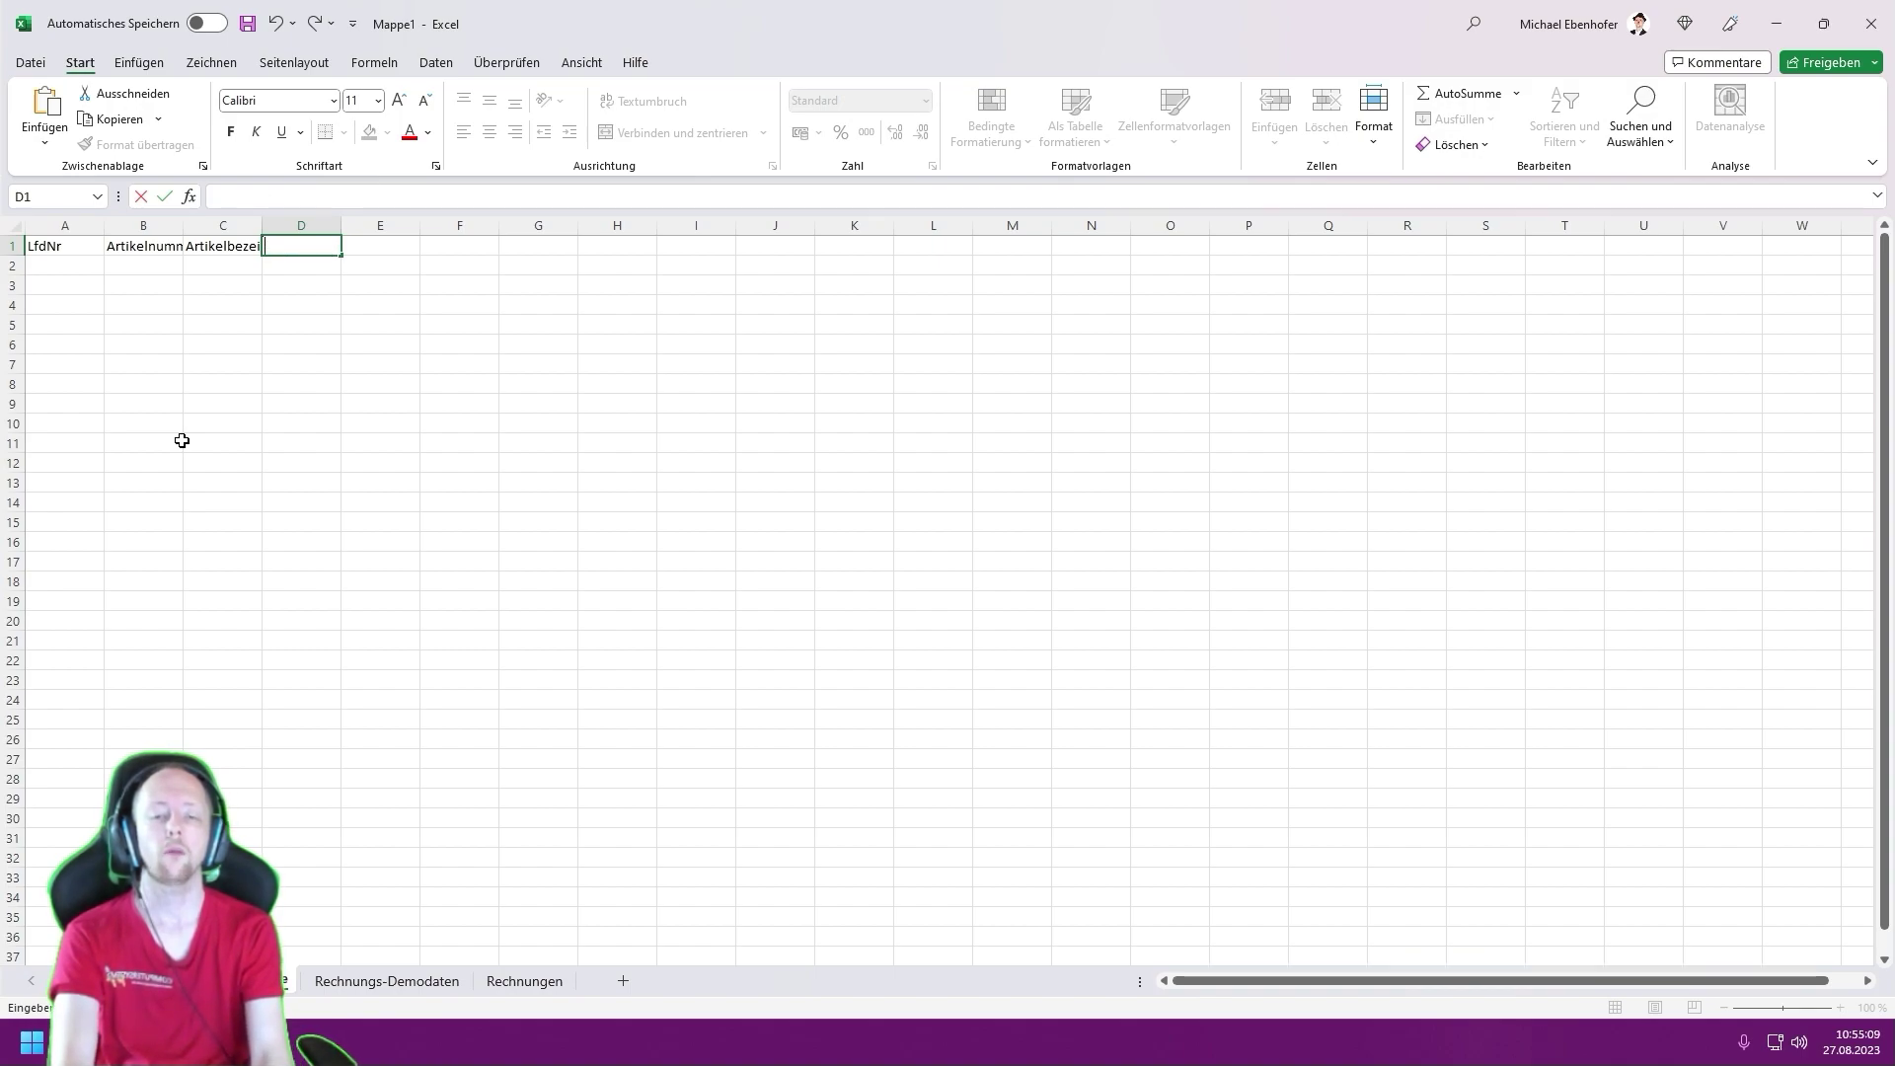
type("V")
key("BackSpace")
type("Einzelpreis")
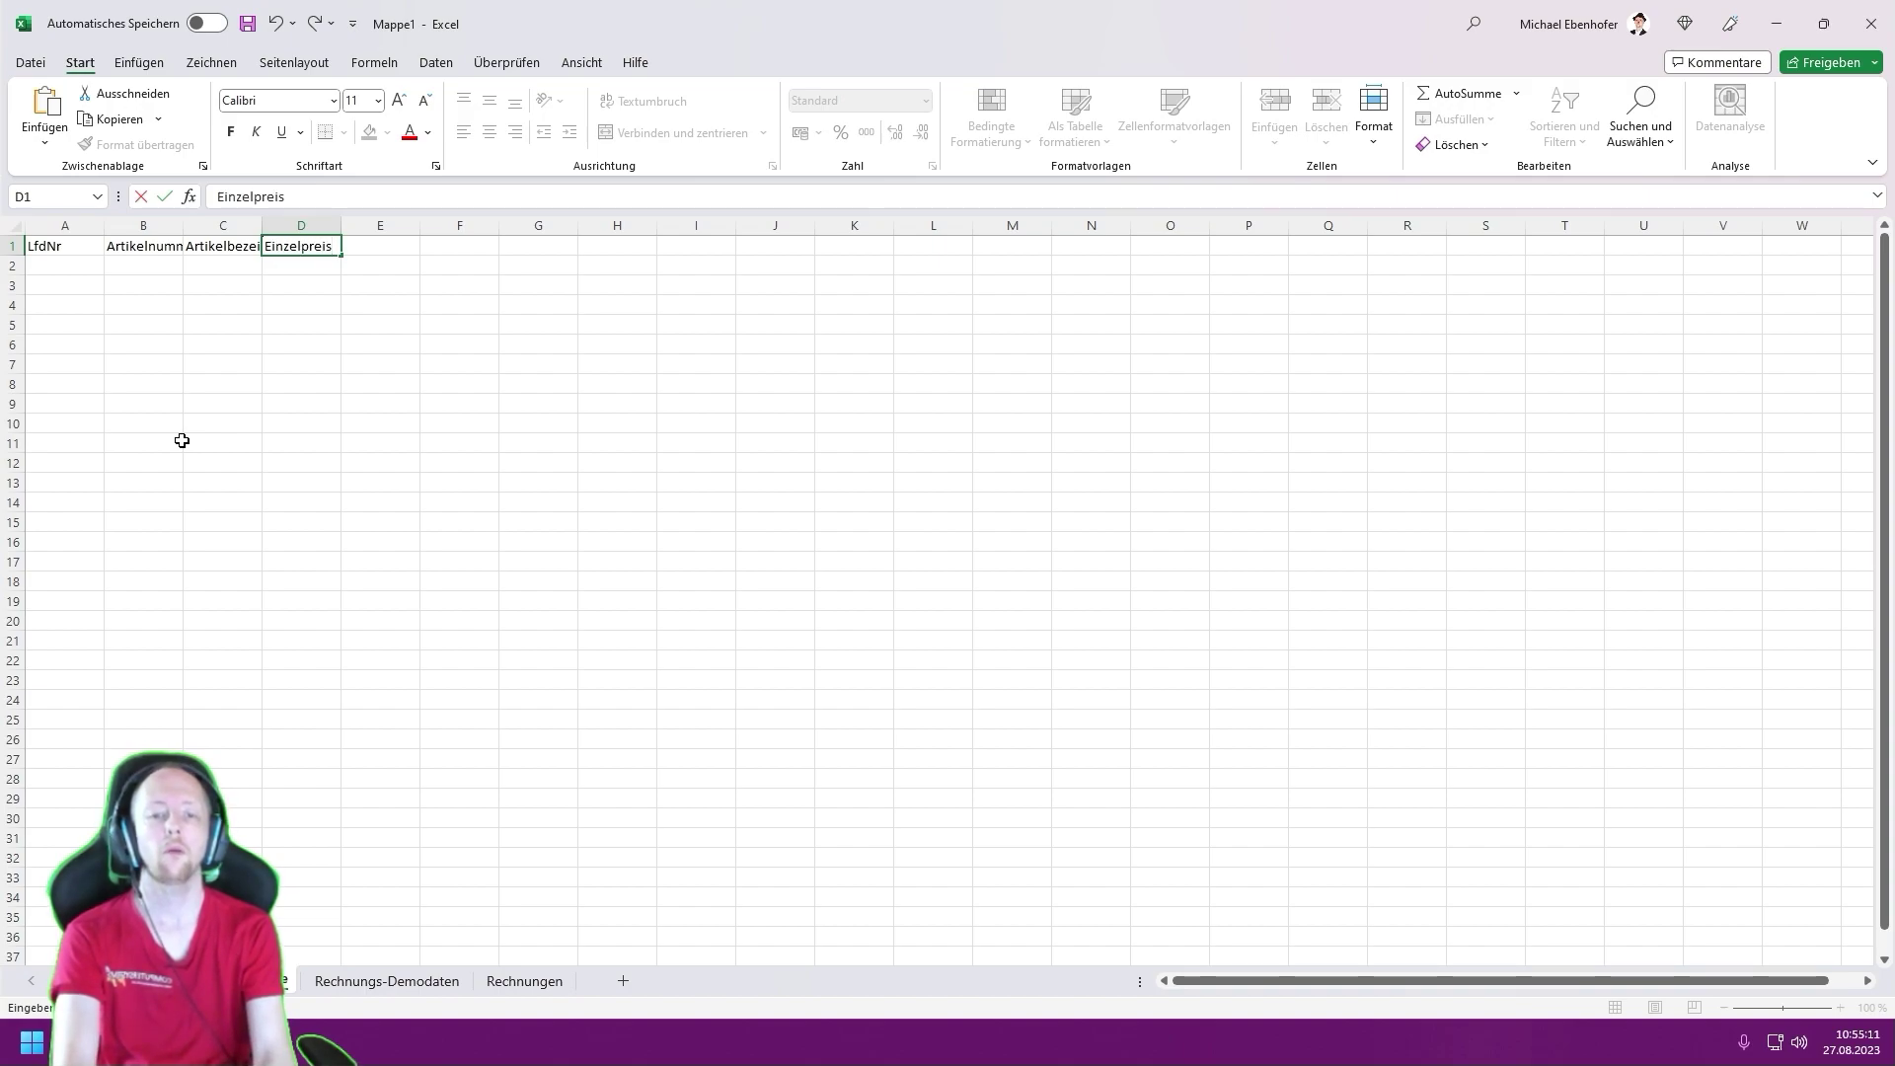
key("Tab")
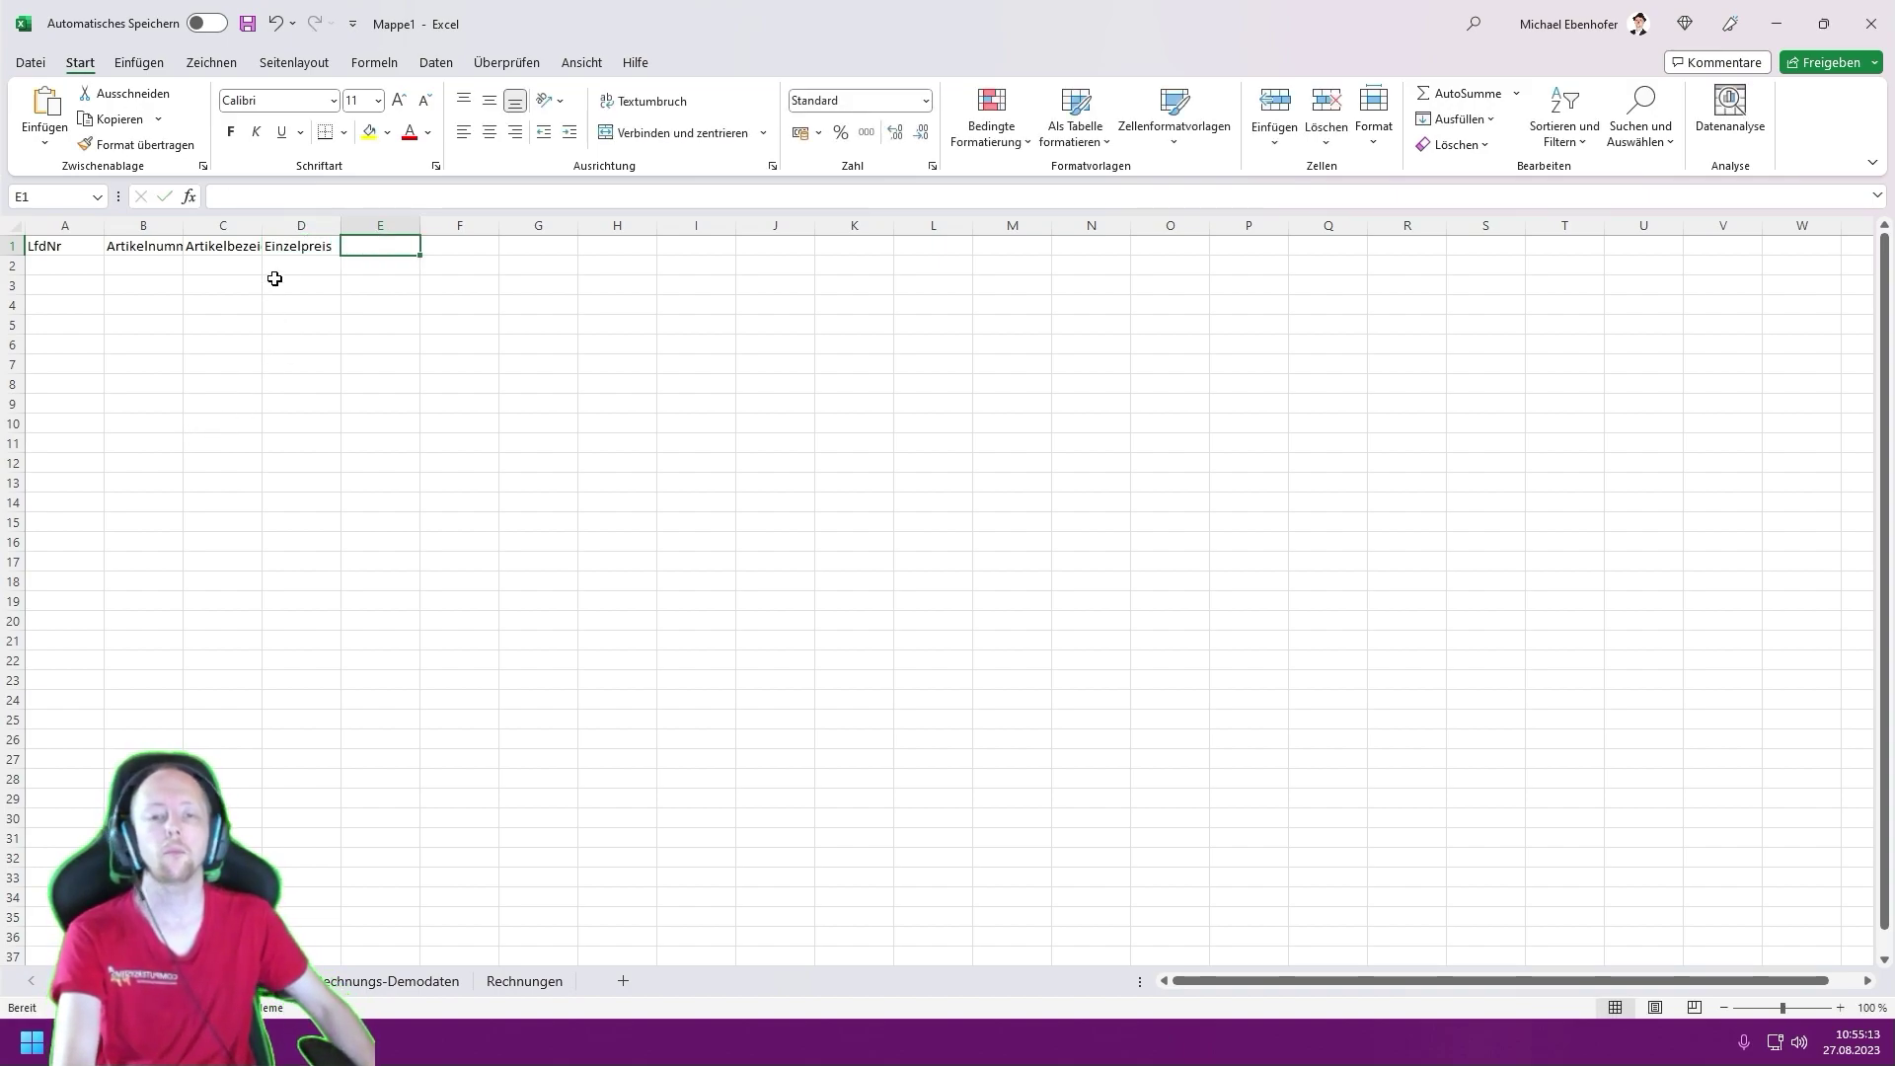
- Autofit columns A–D to their headers
left_click(275, 229)
left_click_drag(276, 229, 59, 226)
double_click(104, 225)
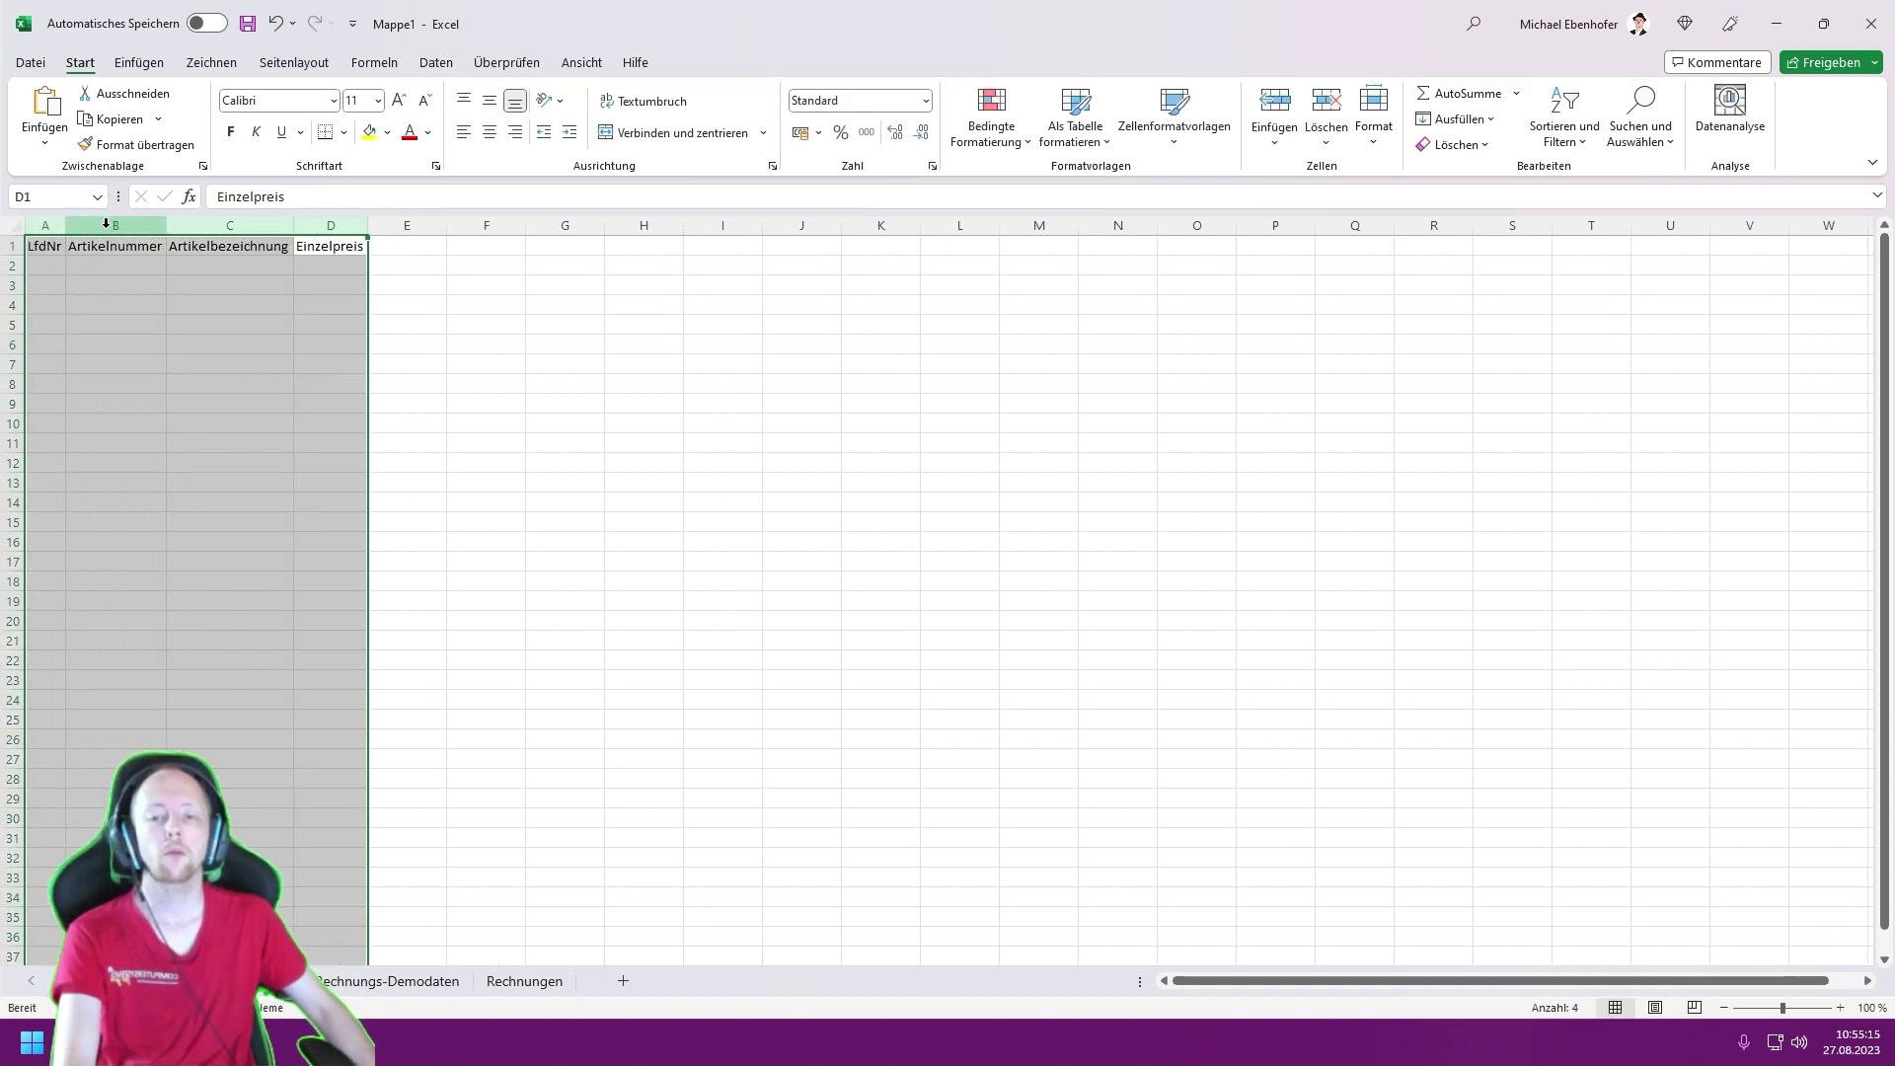
left_click(120, 322)
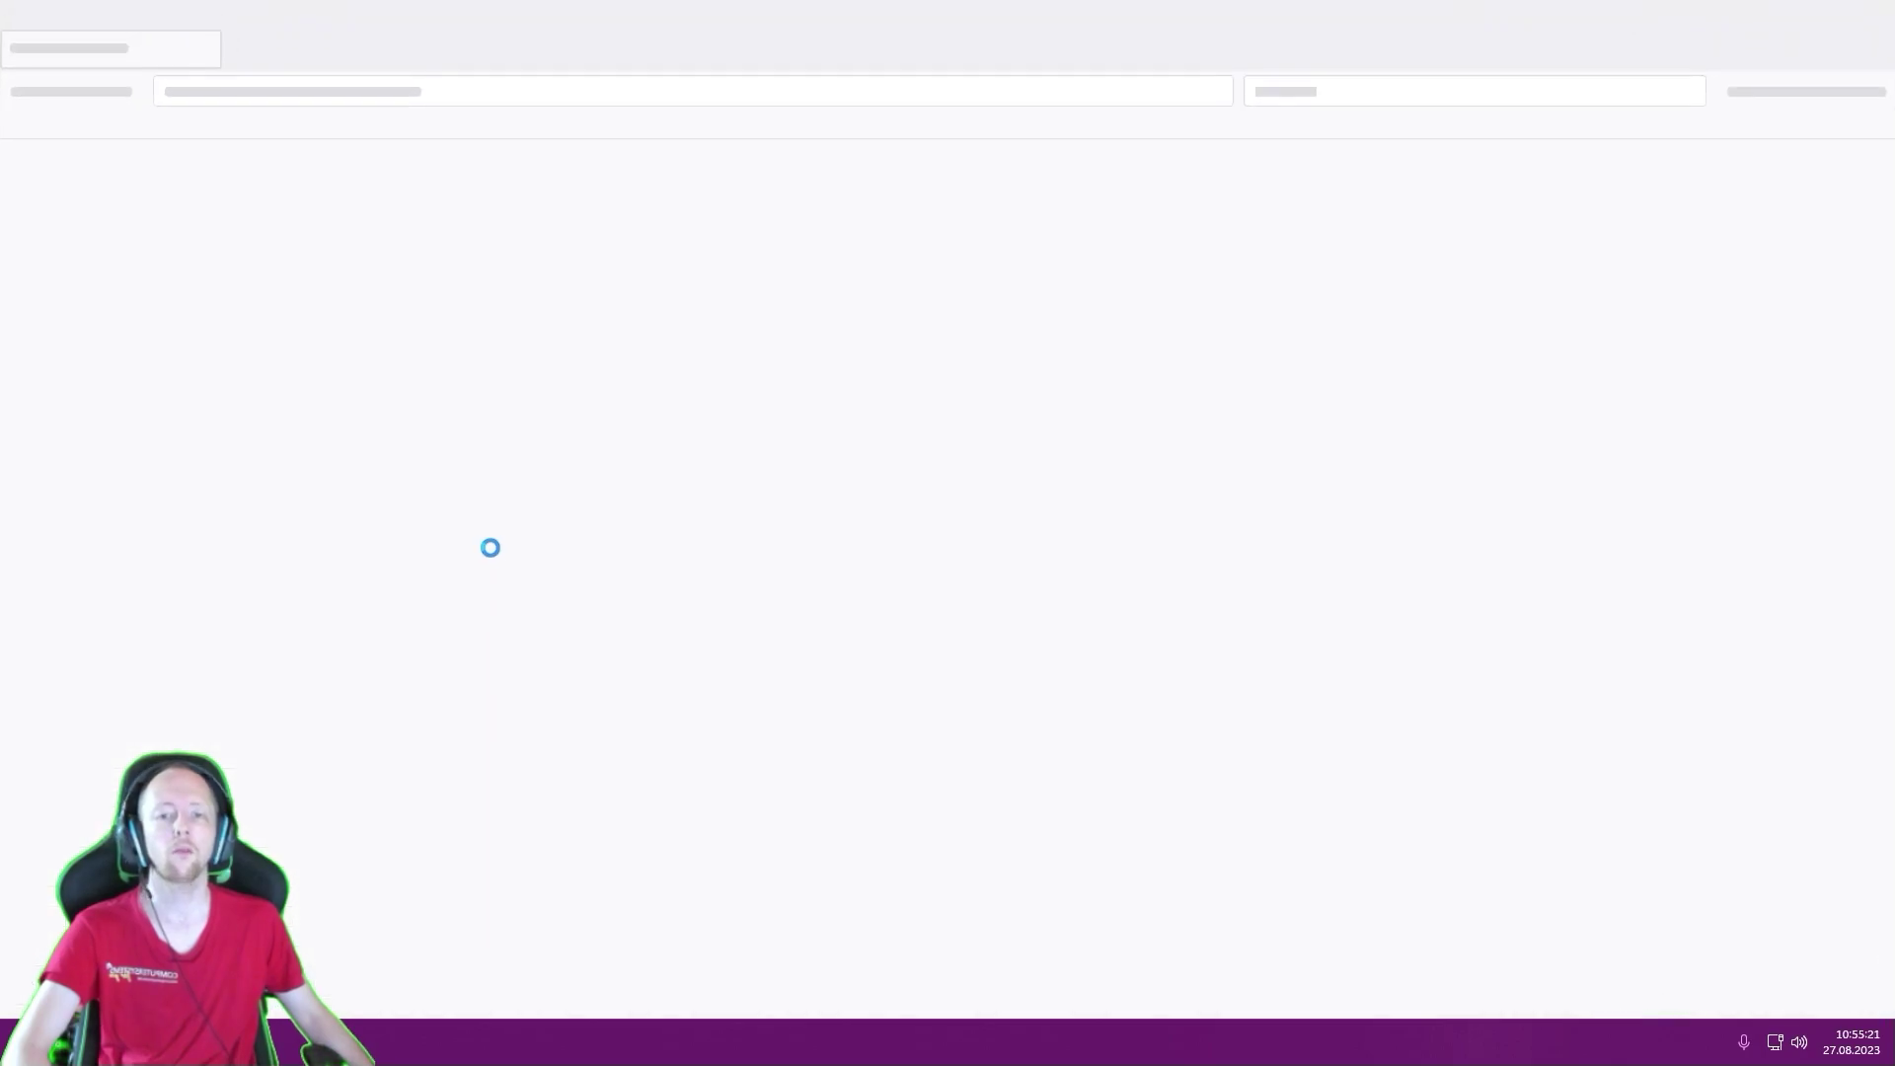
- In ChatGPT, greet and start the prompt asking for semicolon-separated test data with these fields
left_click(617, 124)
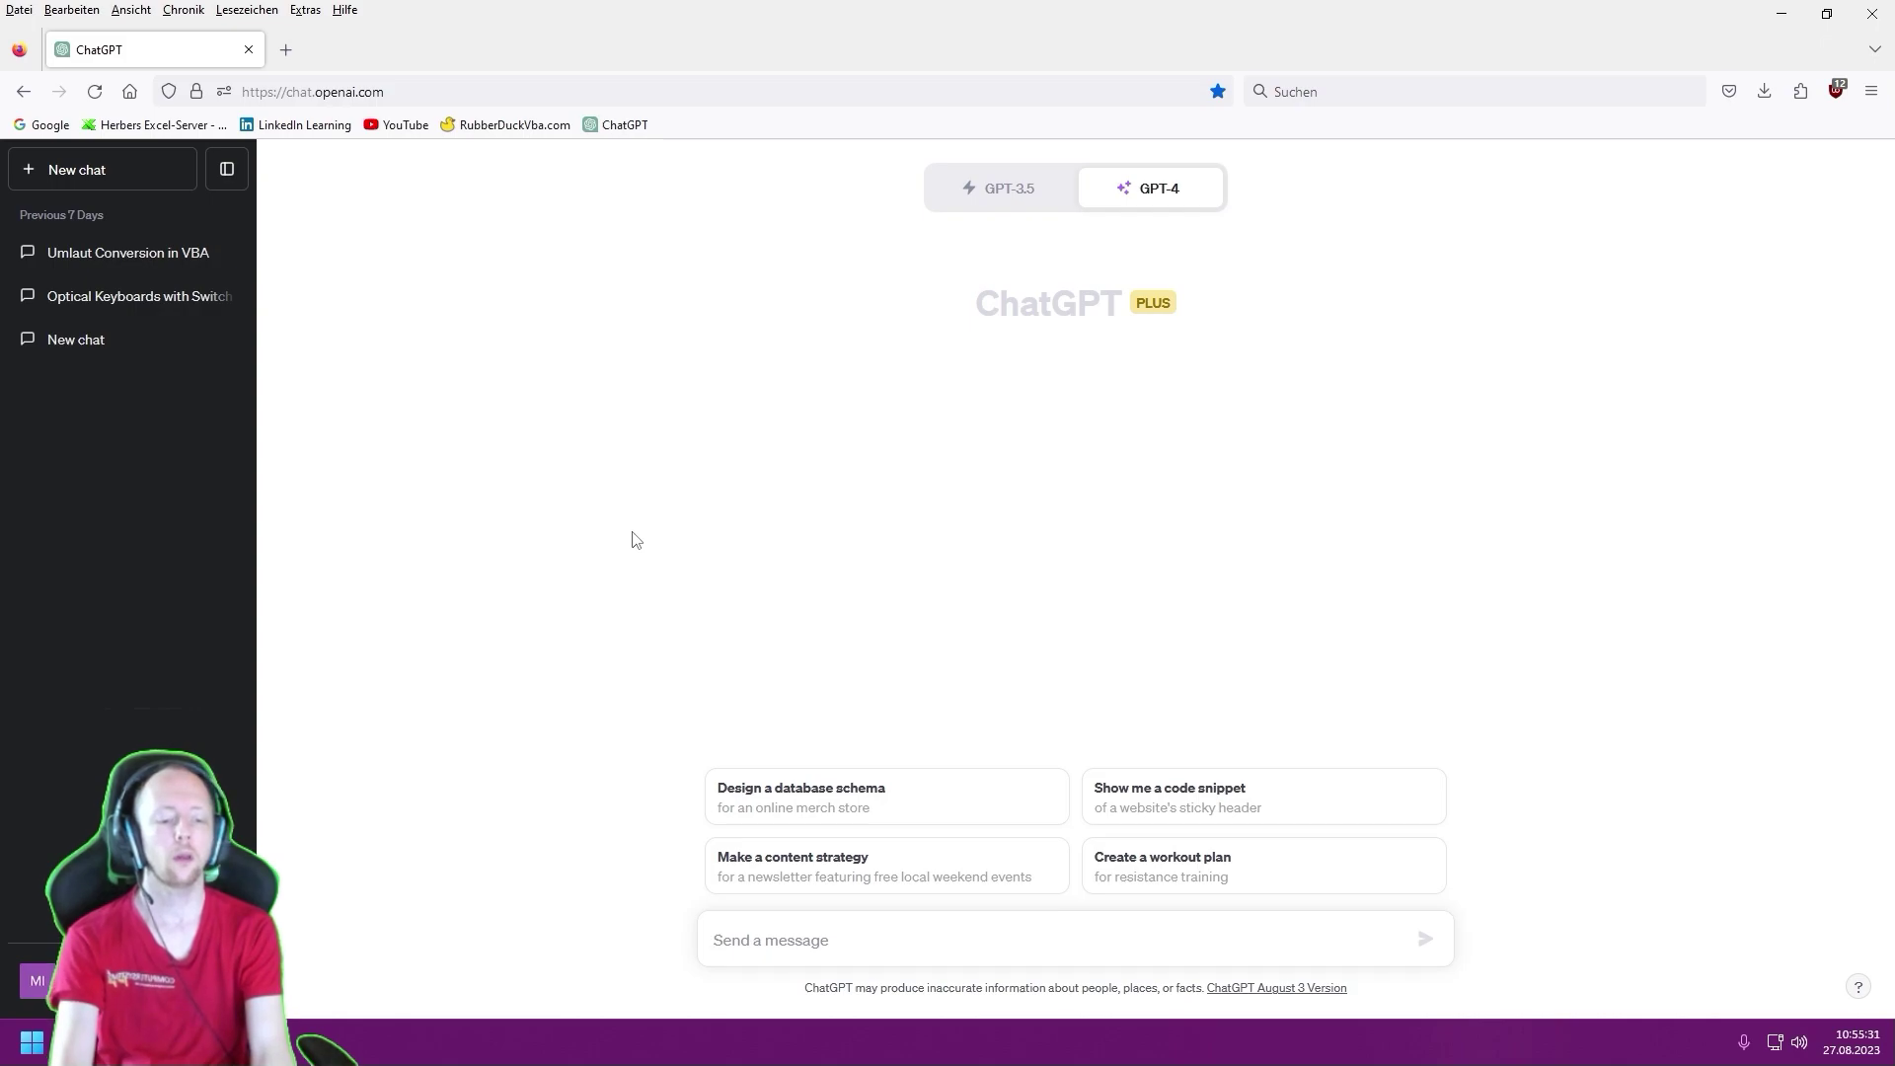
type("Hallo ChatGPT, führen wir")
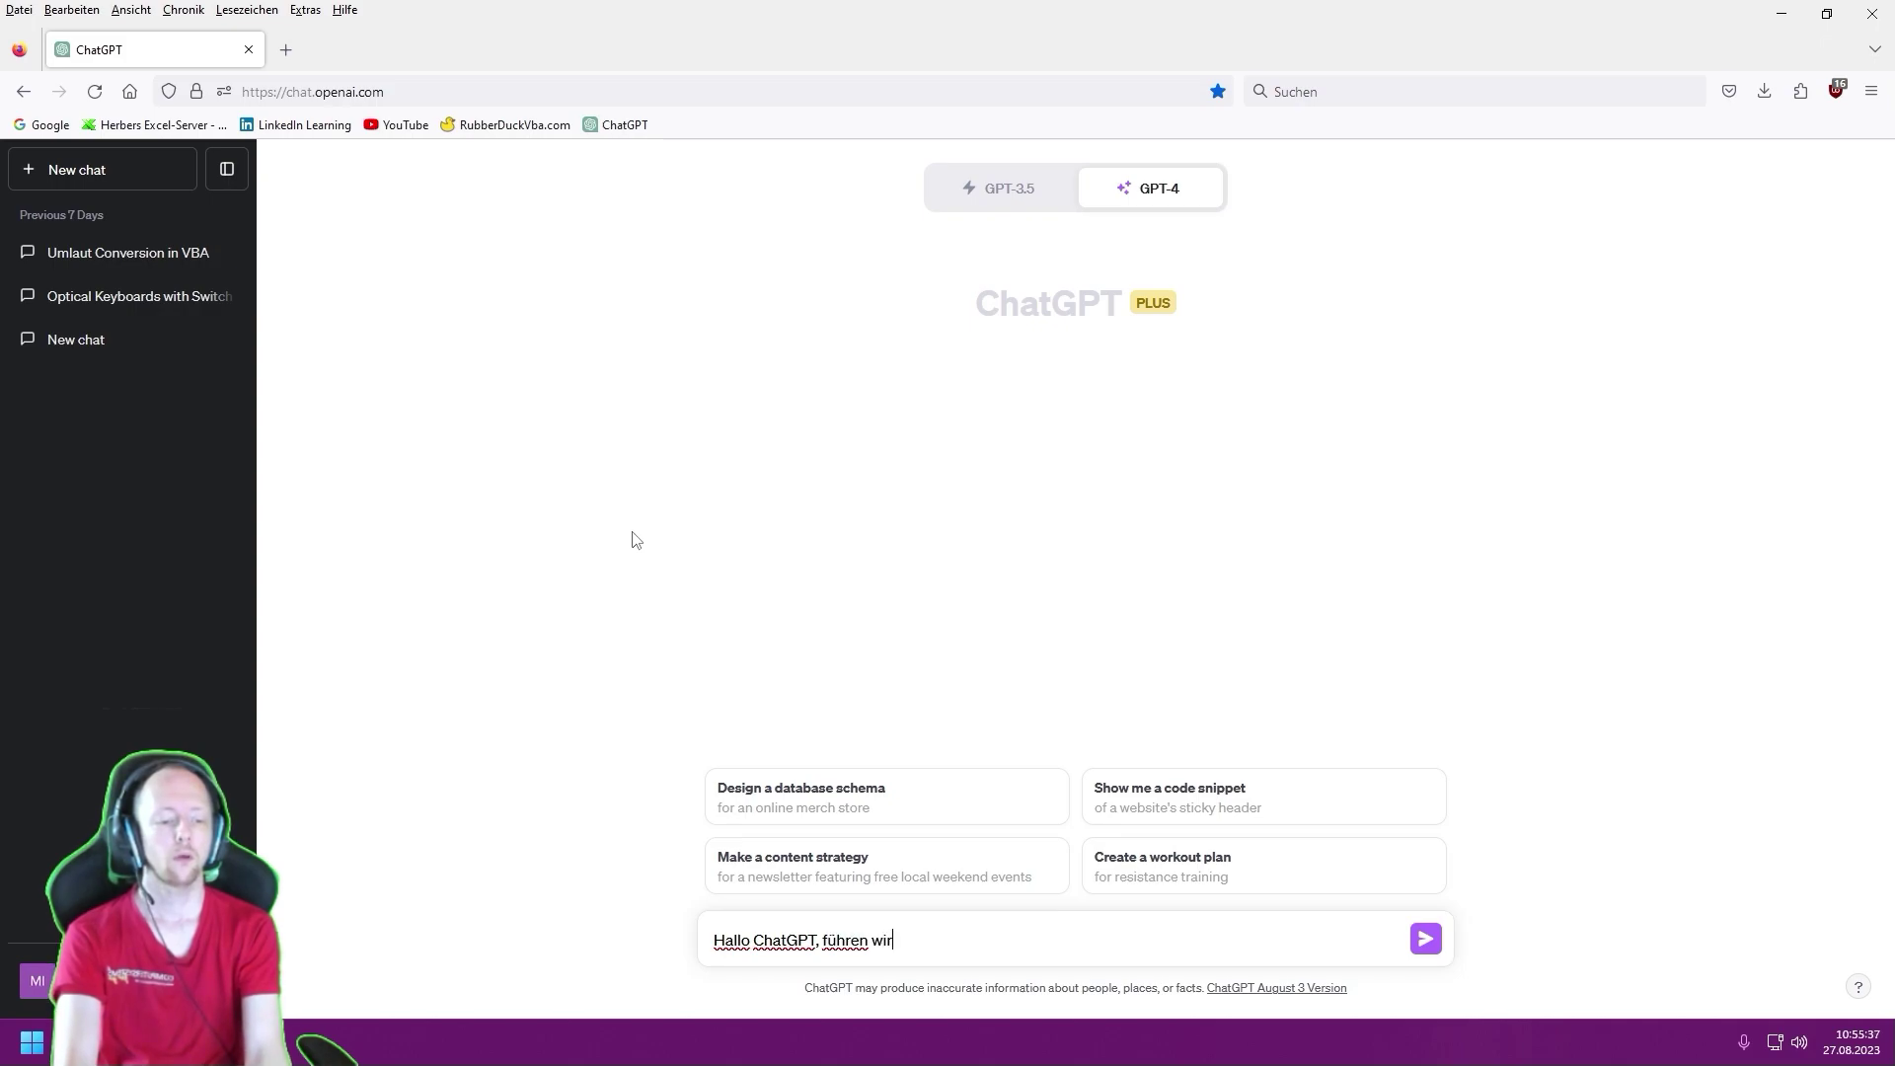
type("h bi")
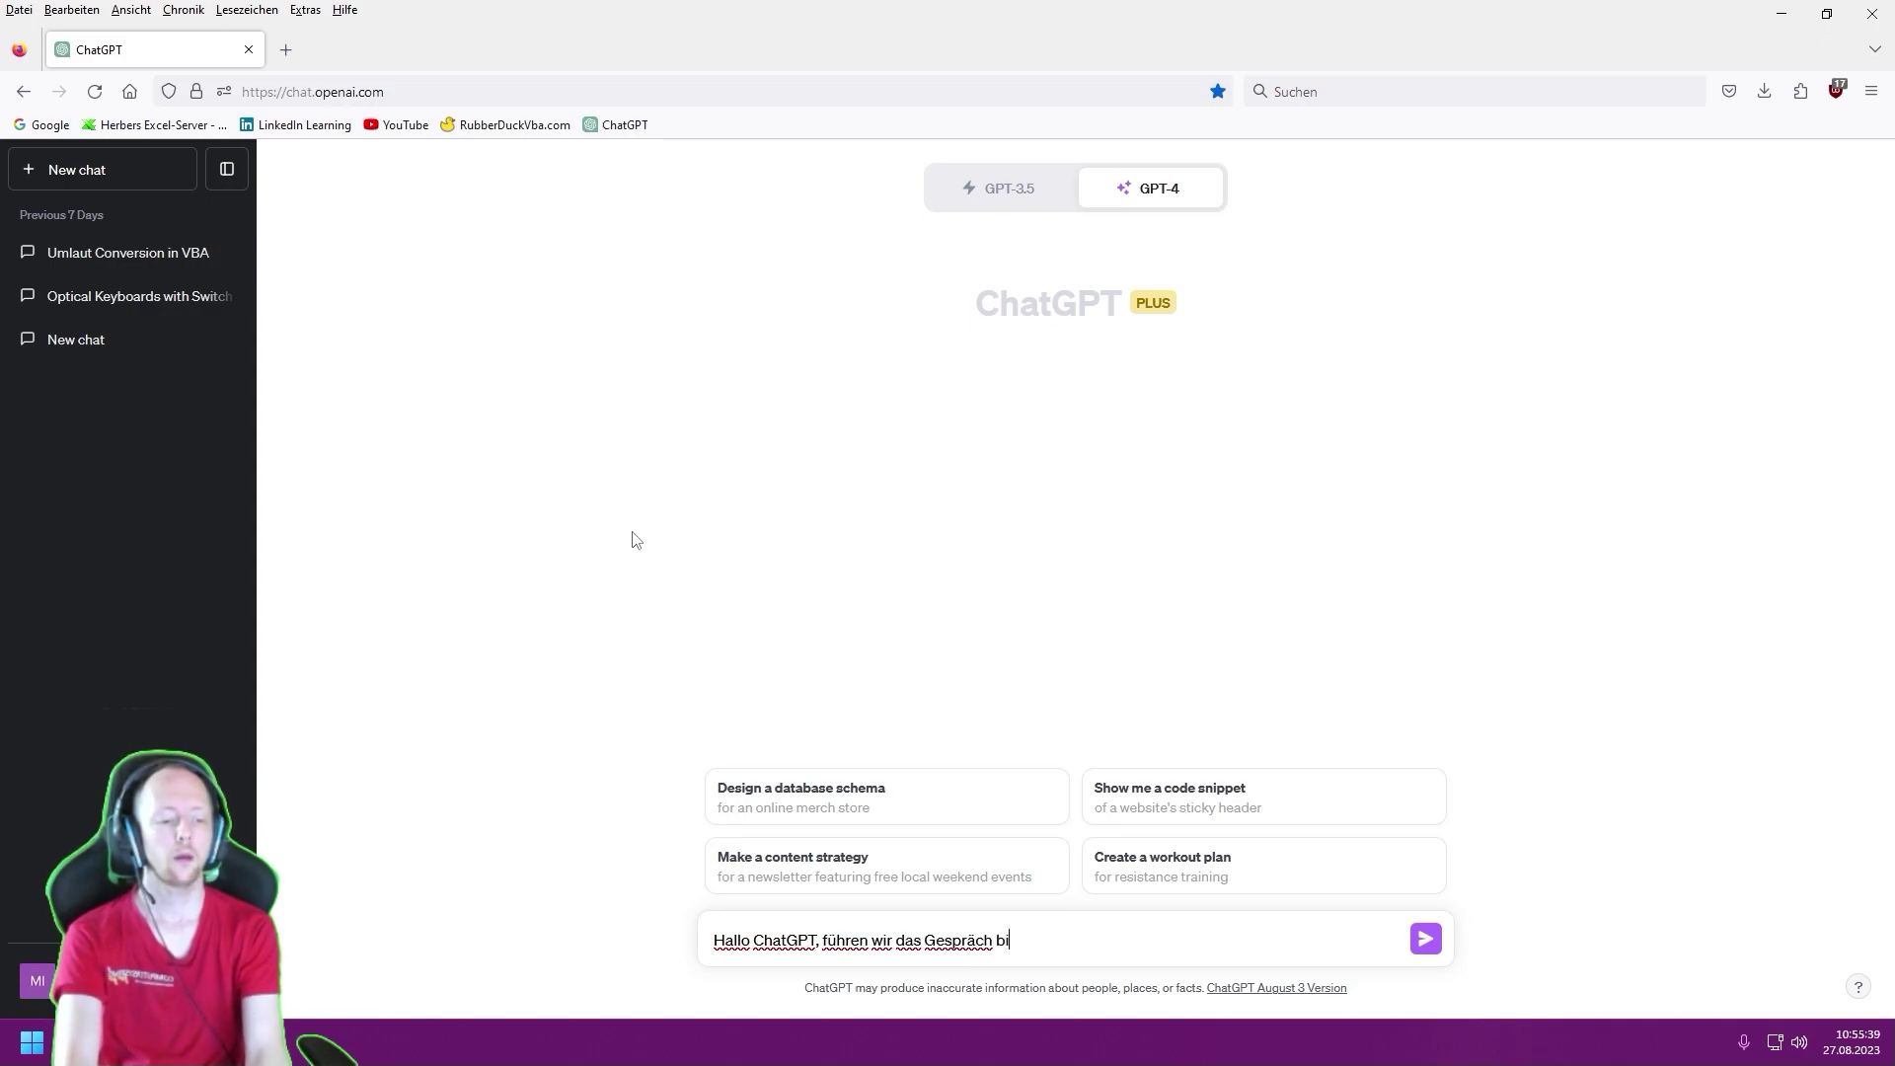
type("tte per Du.")
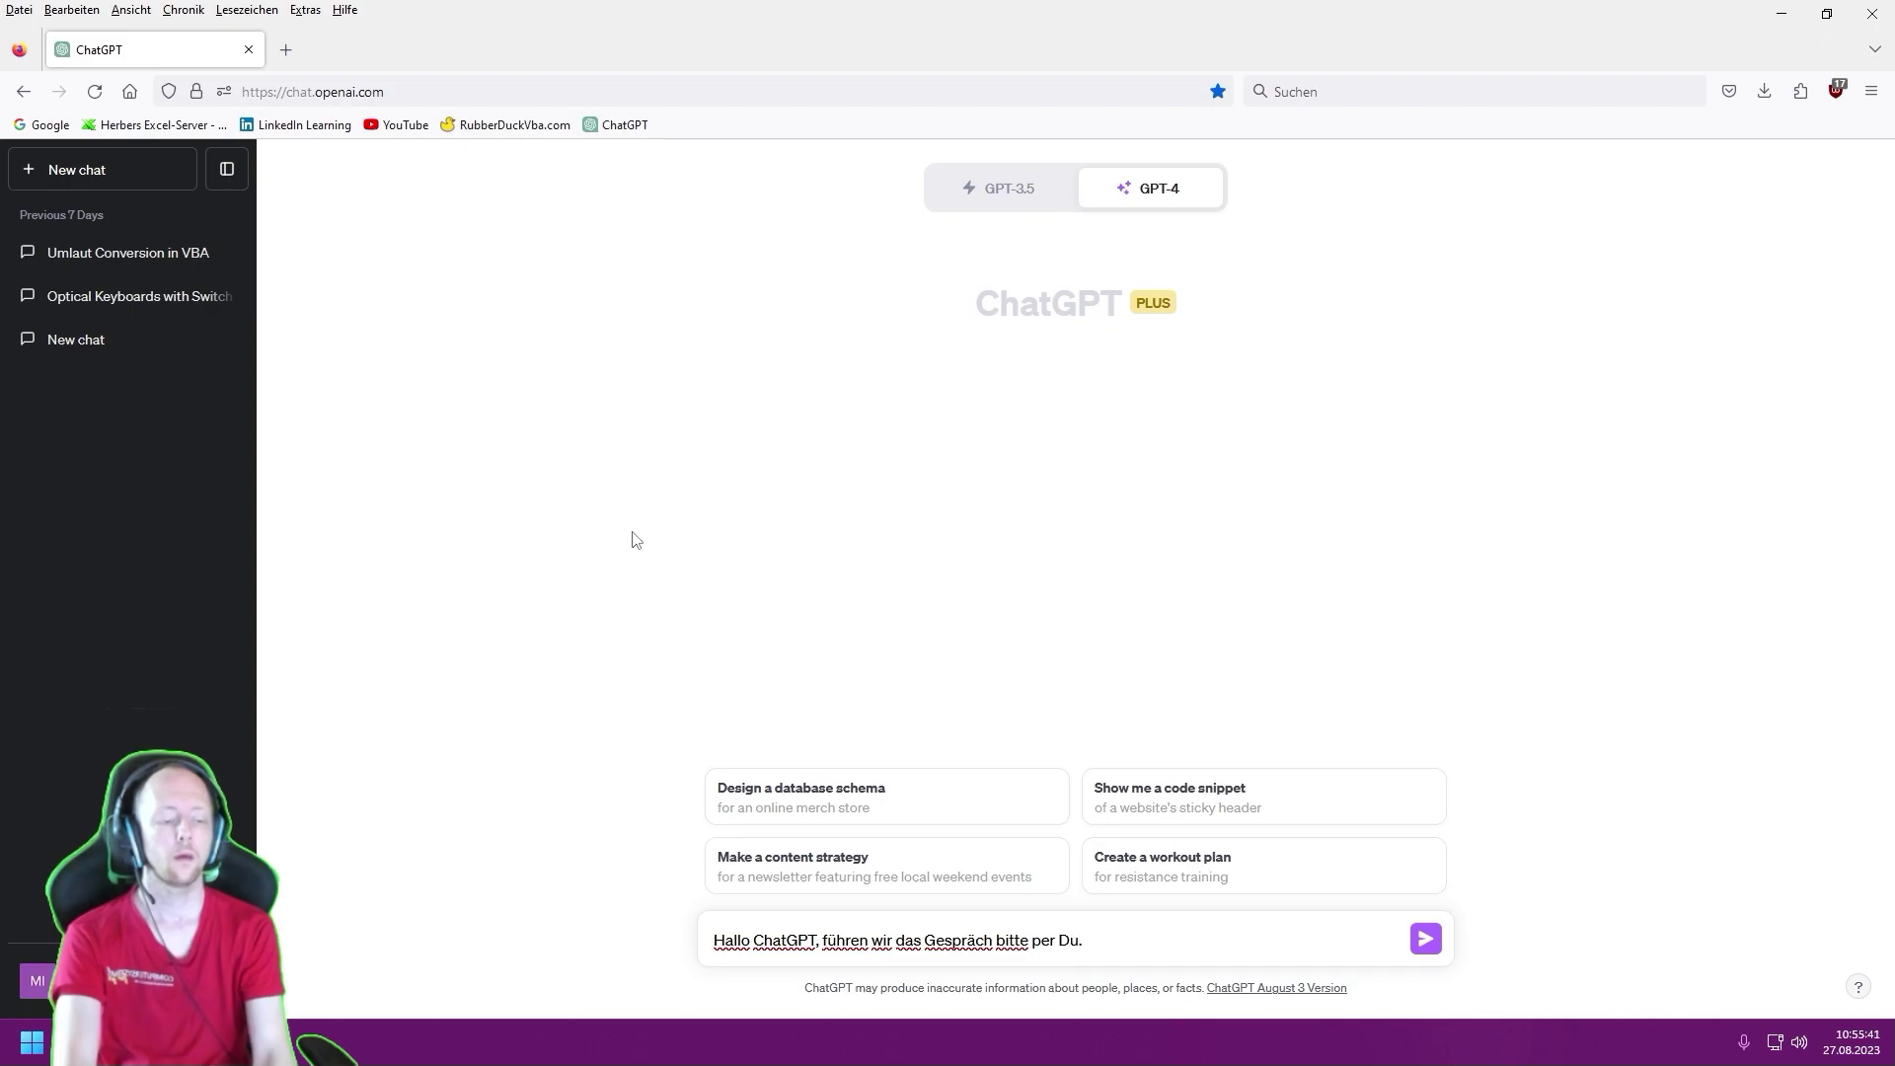
key("shift+Return")
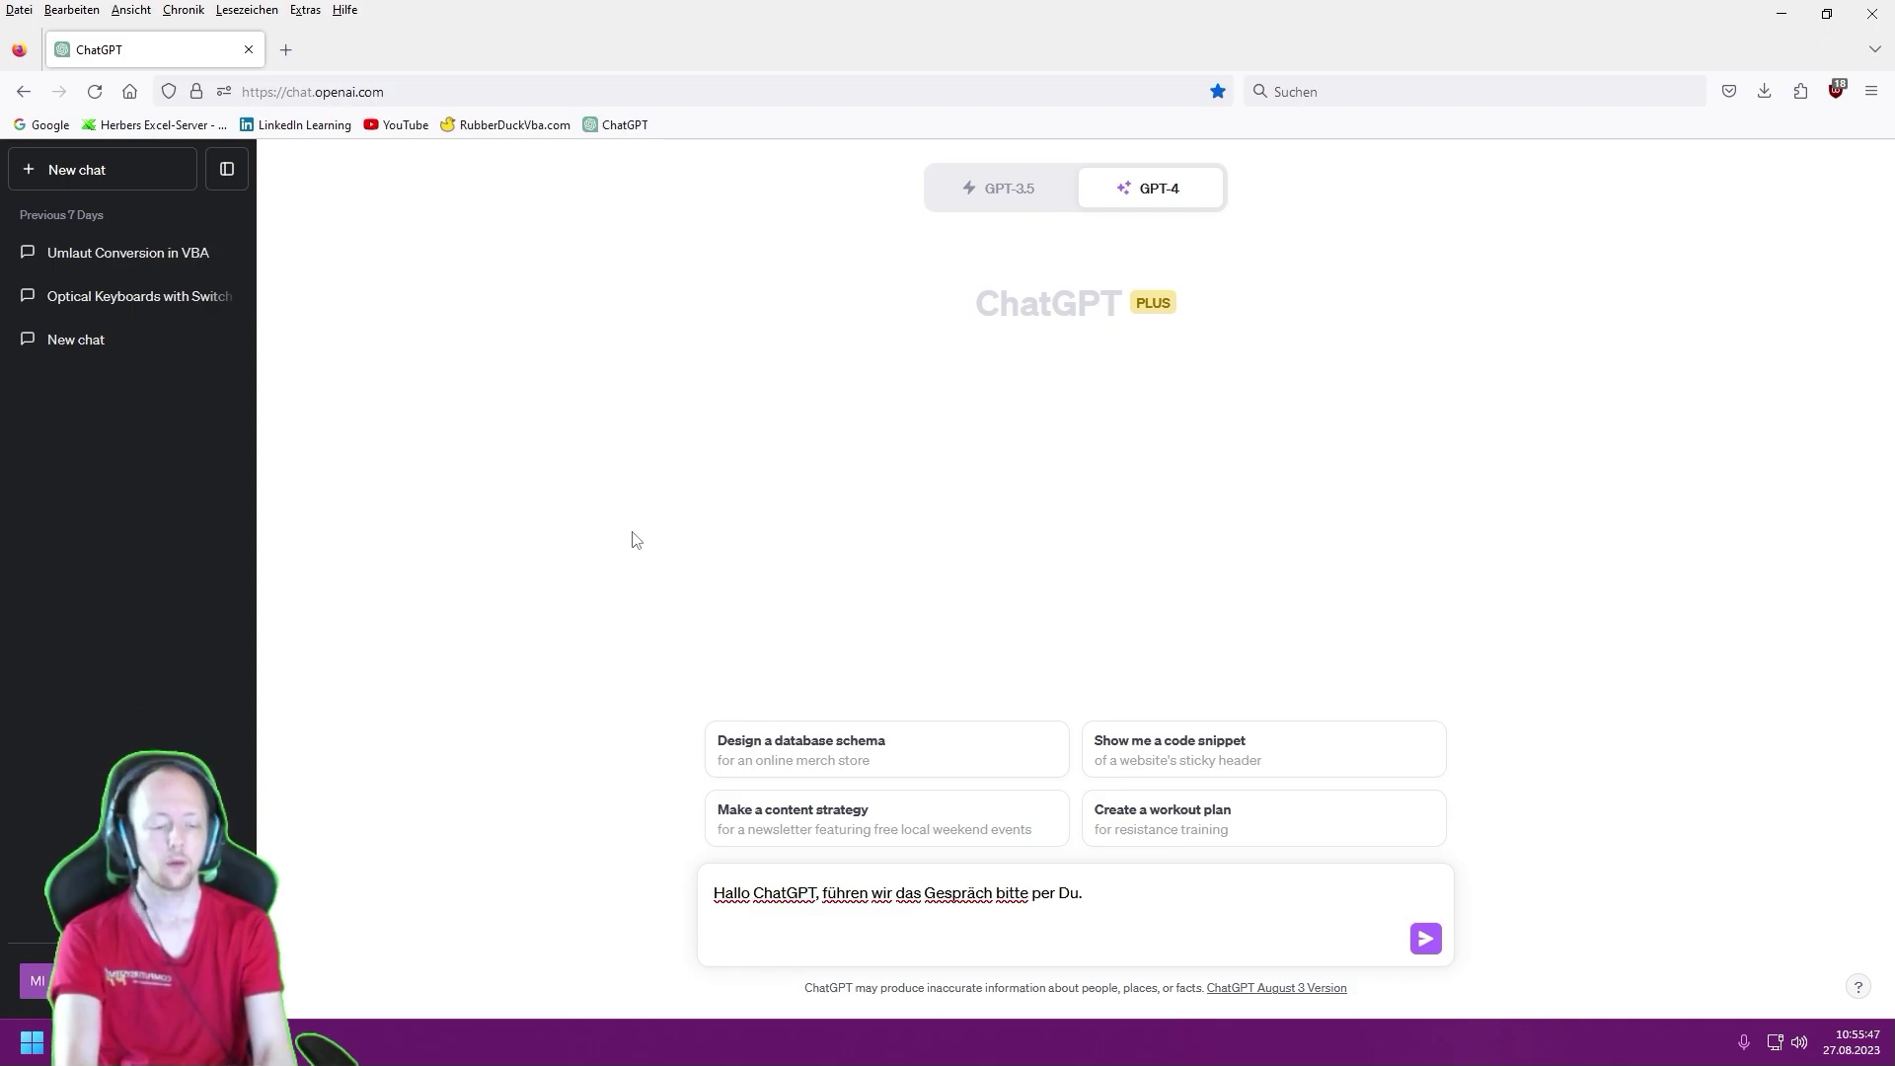
type("Momentan möchte ich eine Liste für Testdaten erstellen. Erzeuge mir bitte eine CSV-A")
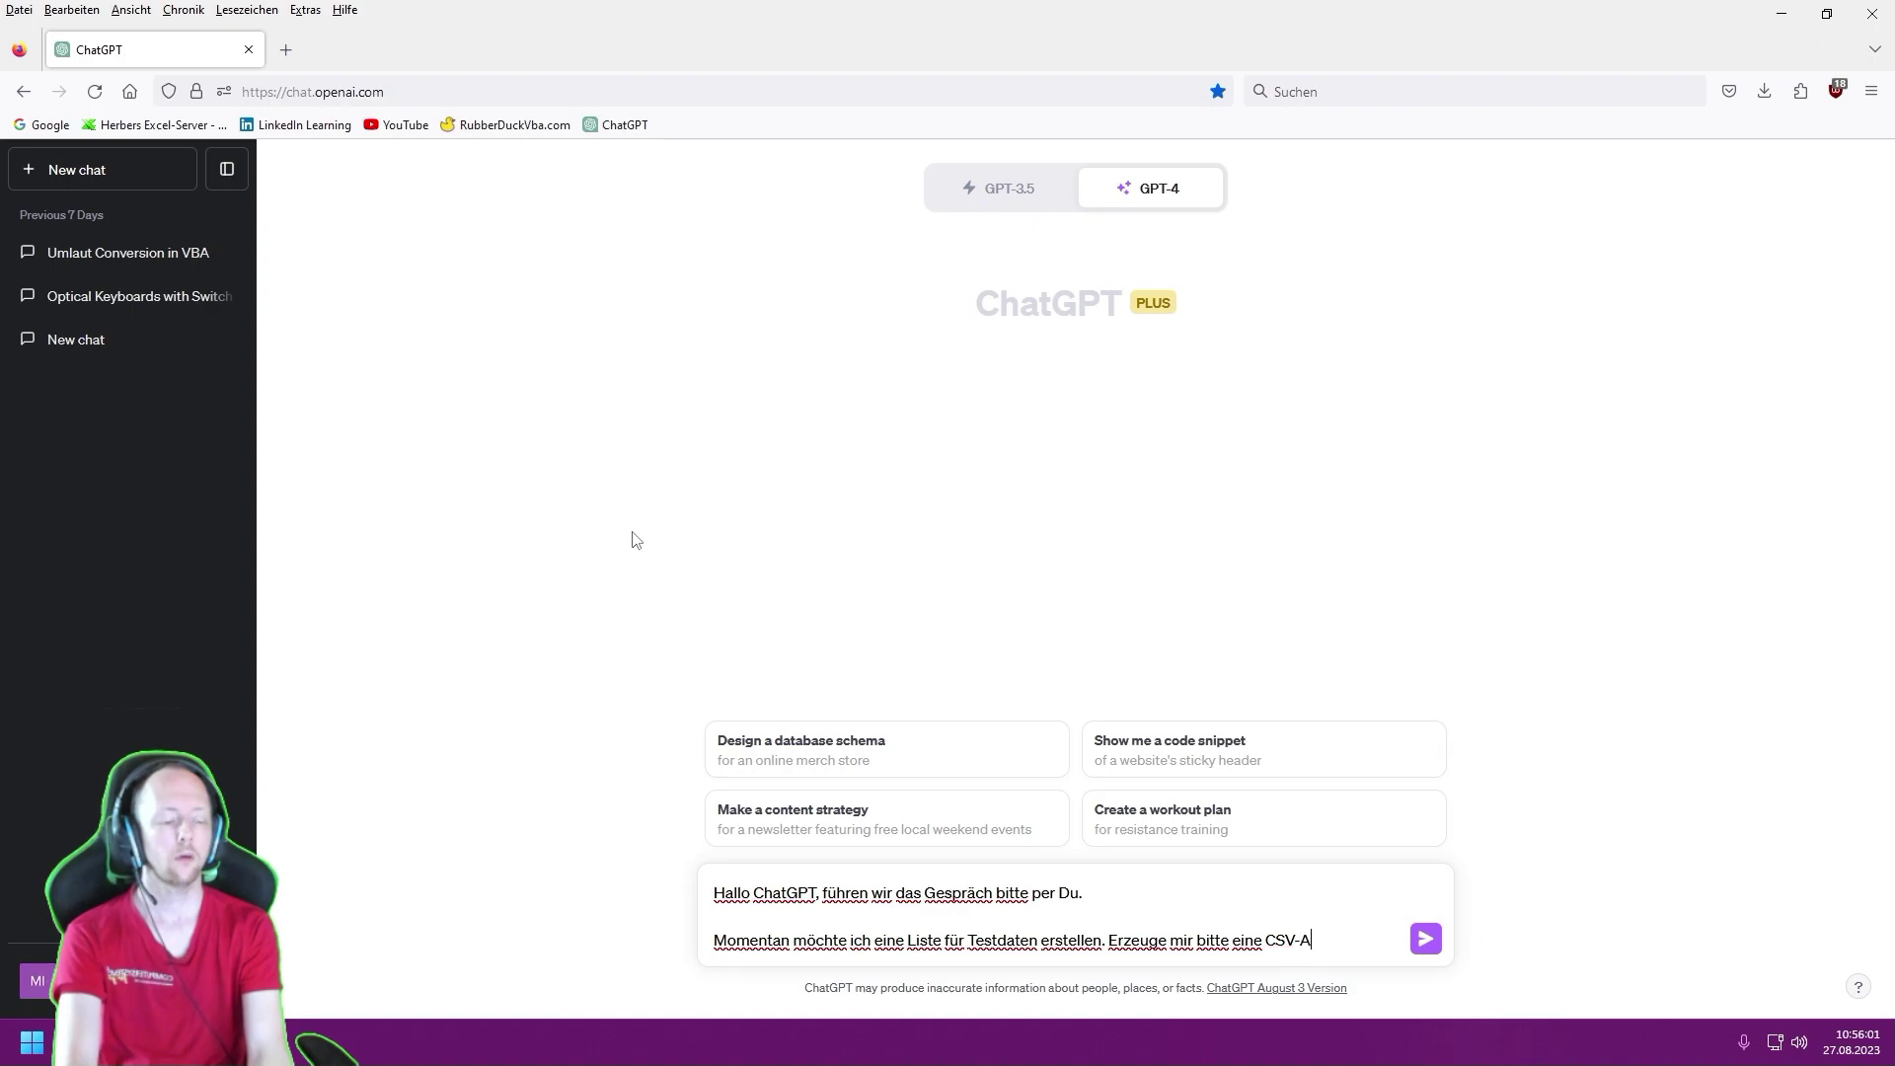
type("ufstellung von D")
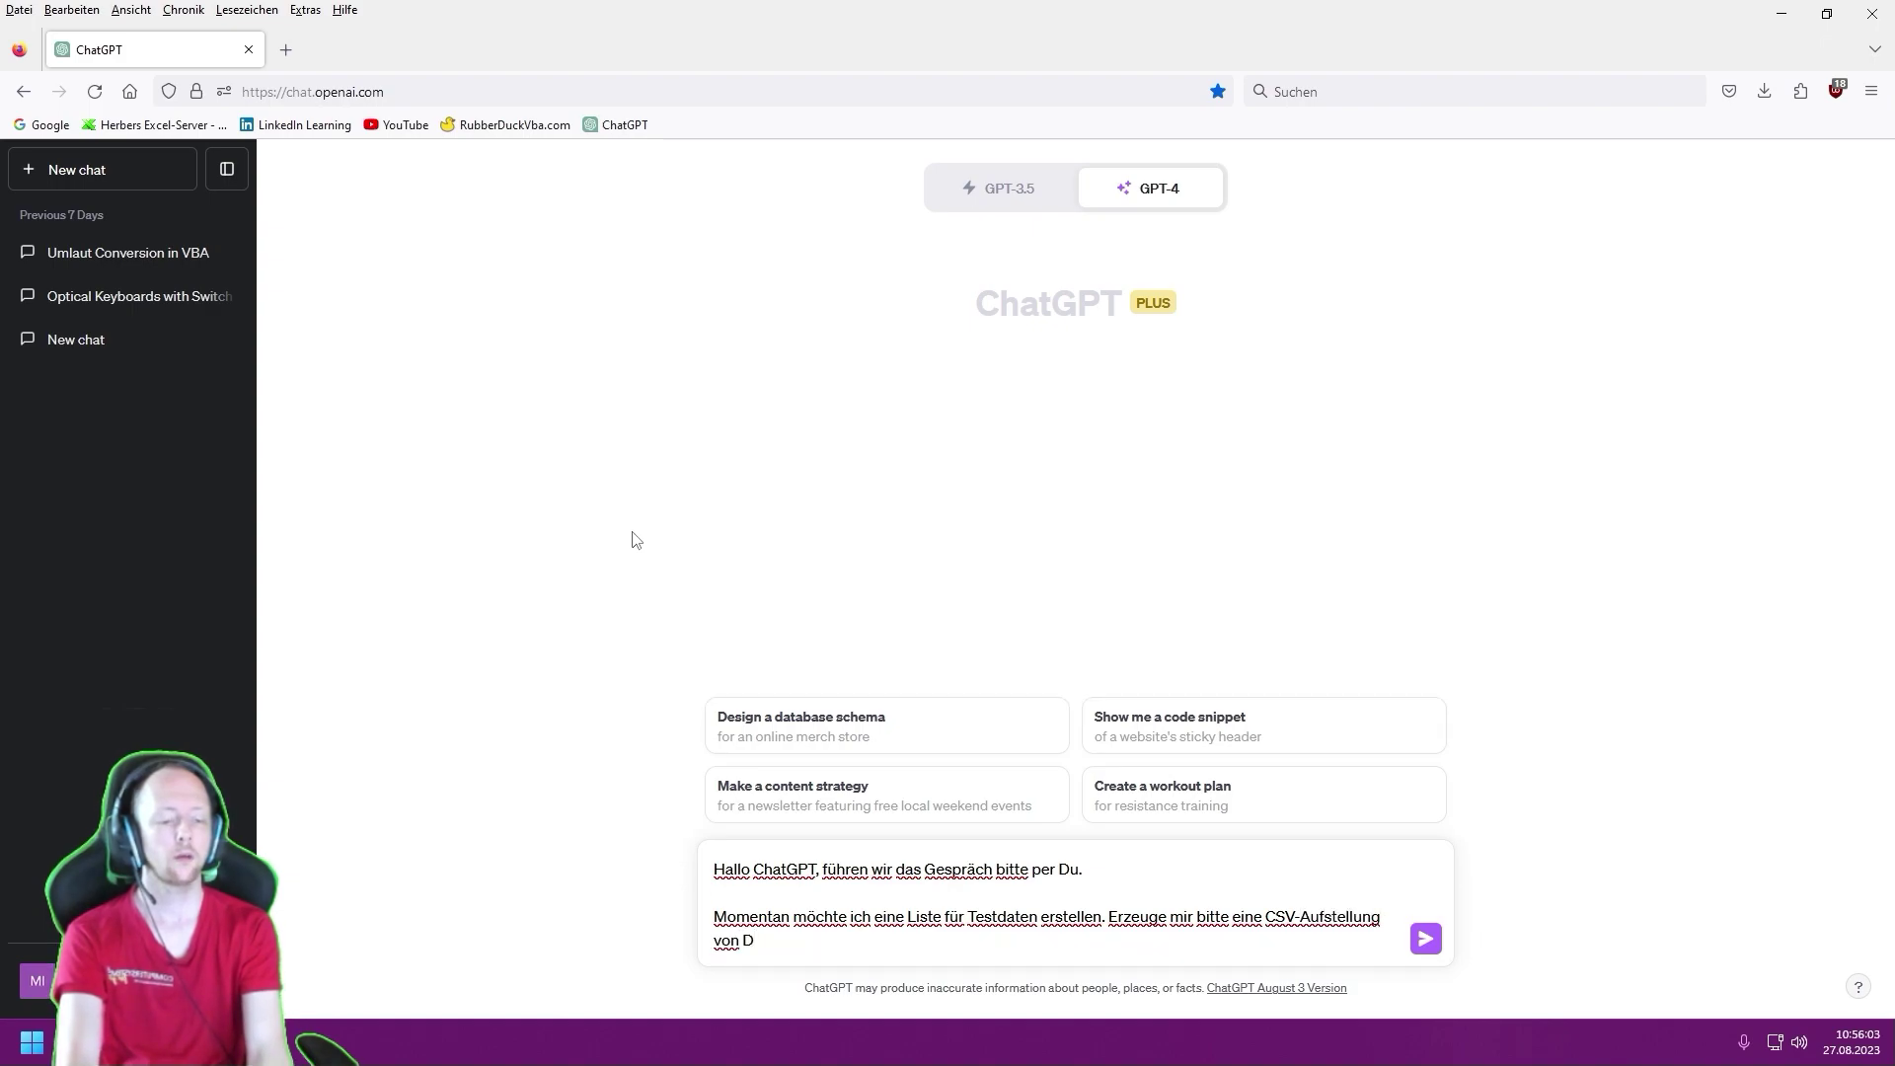
type("aten, mit Semikolon getrennt")
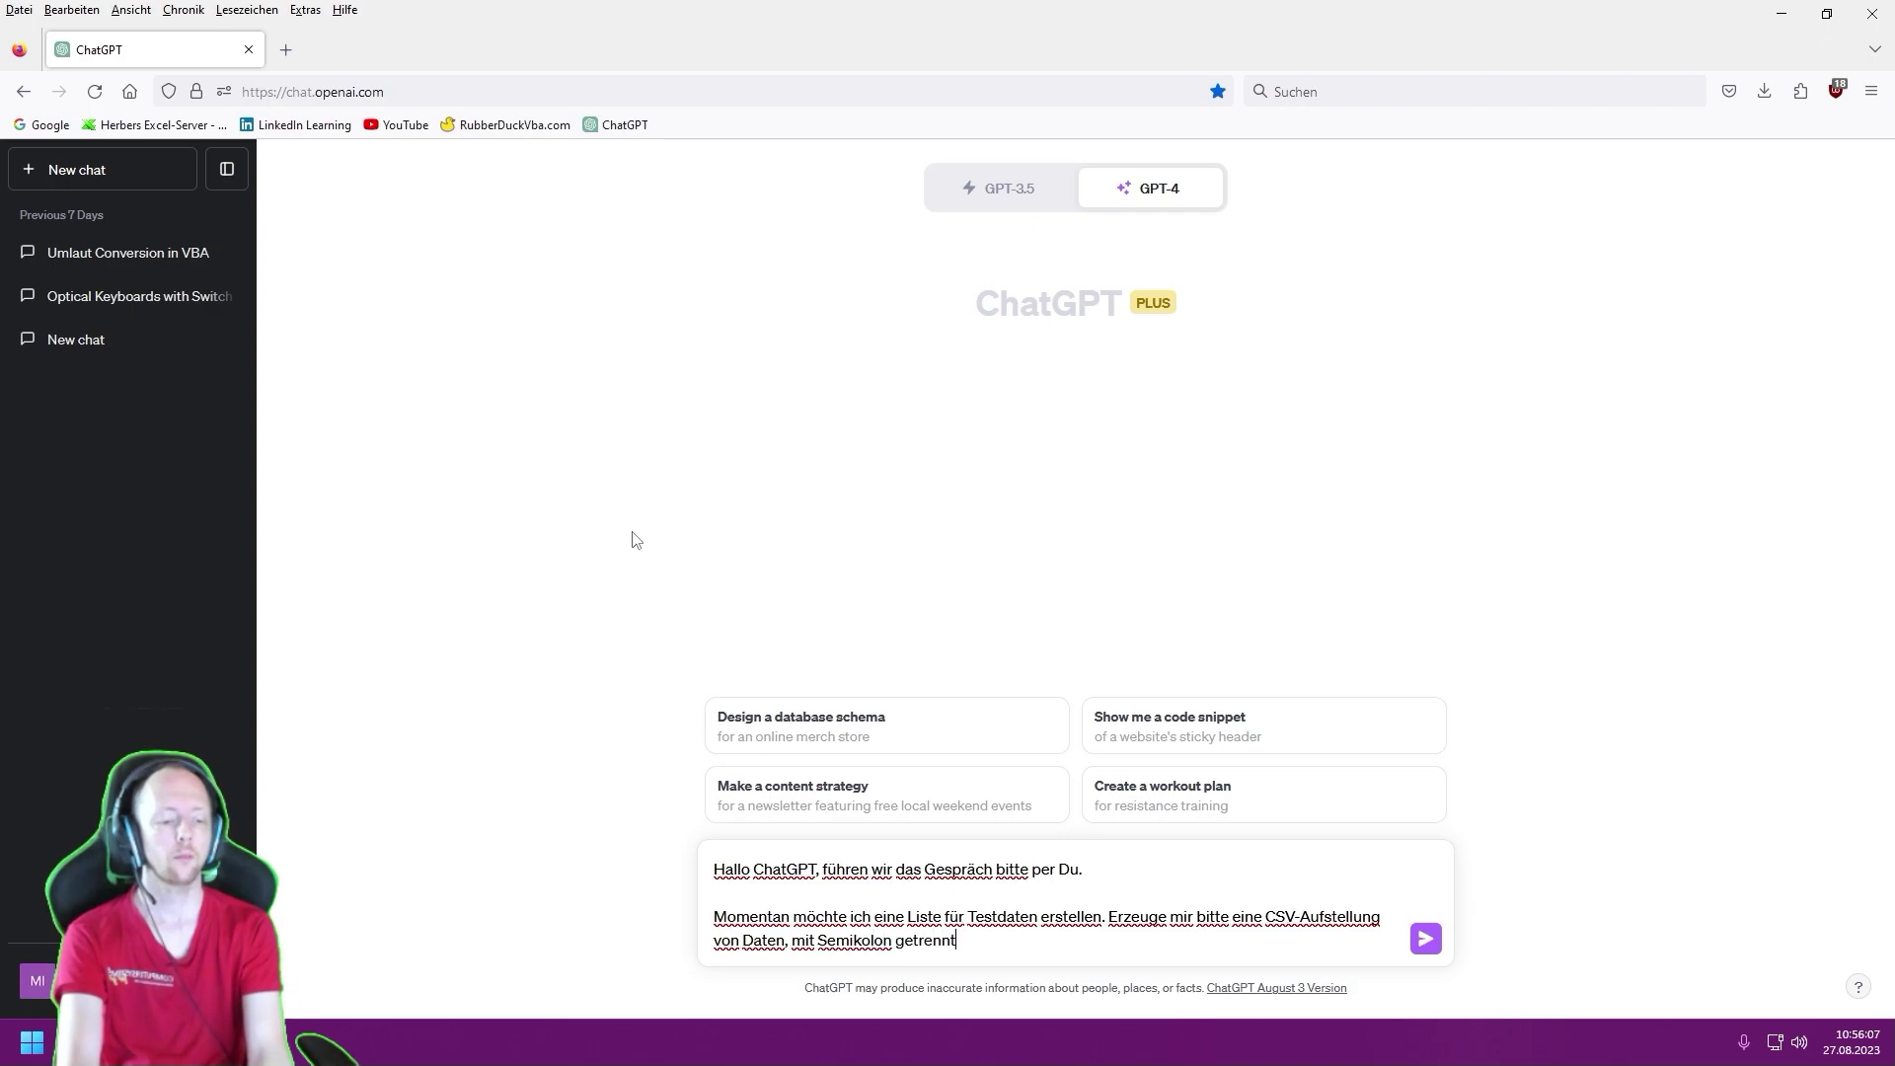
key("BackSpace")
key("BackSpace")
type("und folgenden Daten")
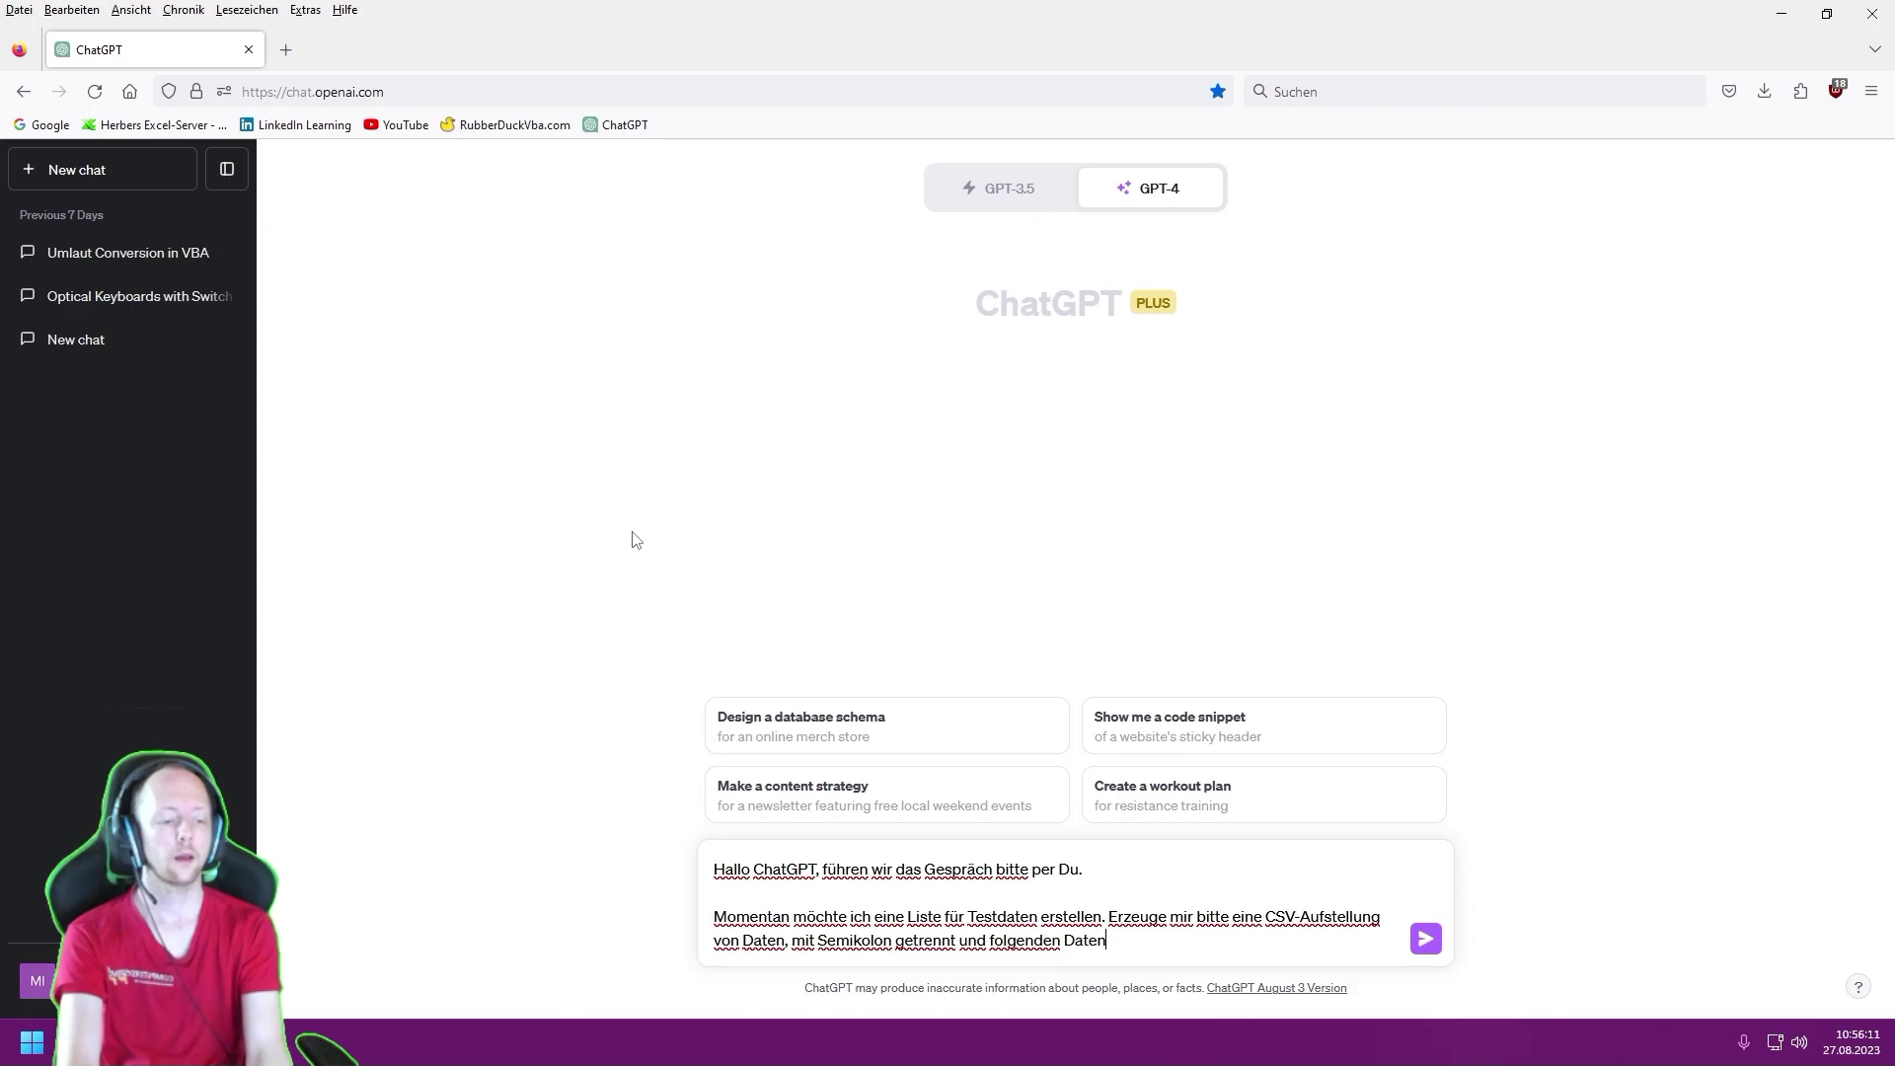
type("inhalten:")
- List four fields: running number from 1, customer number, first and last names, postal code and city
key("shift+Return")
key("shift+Return")
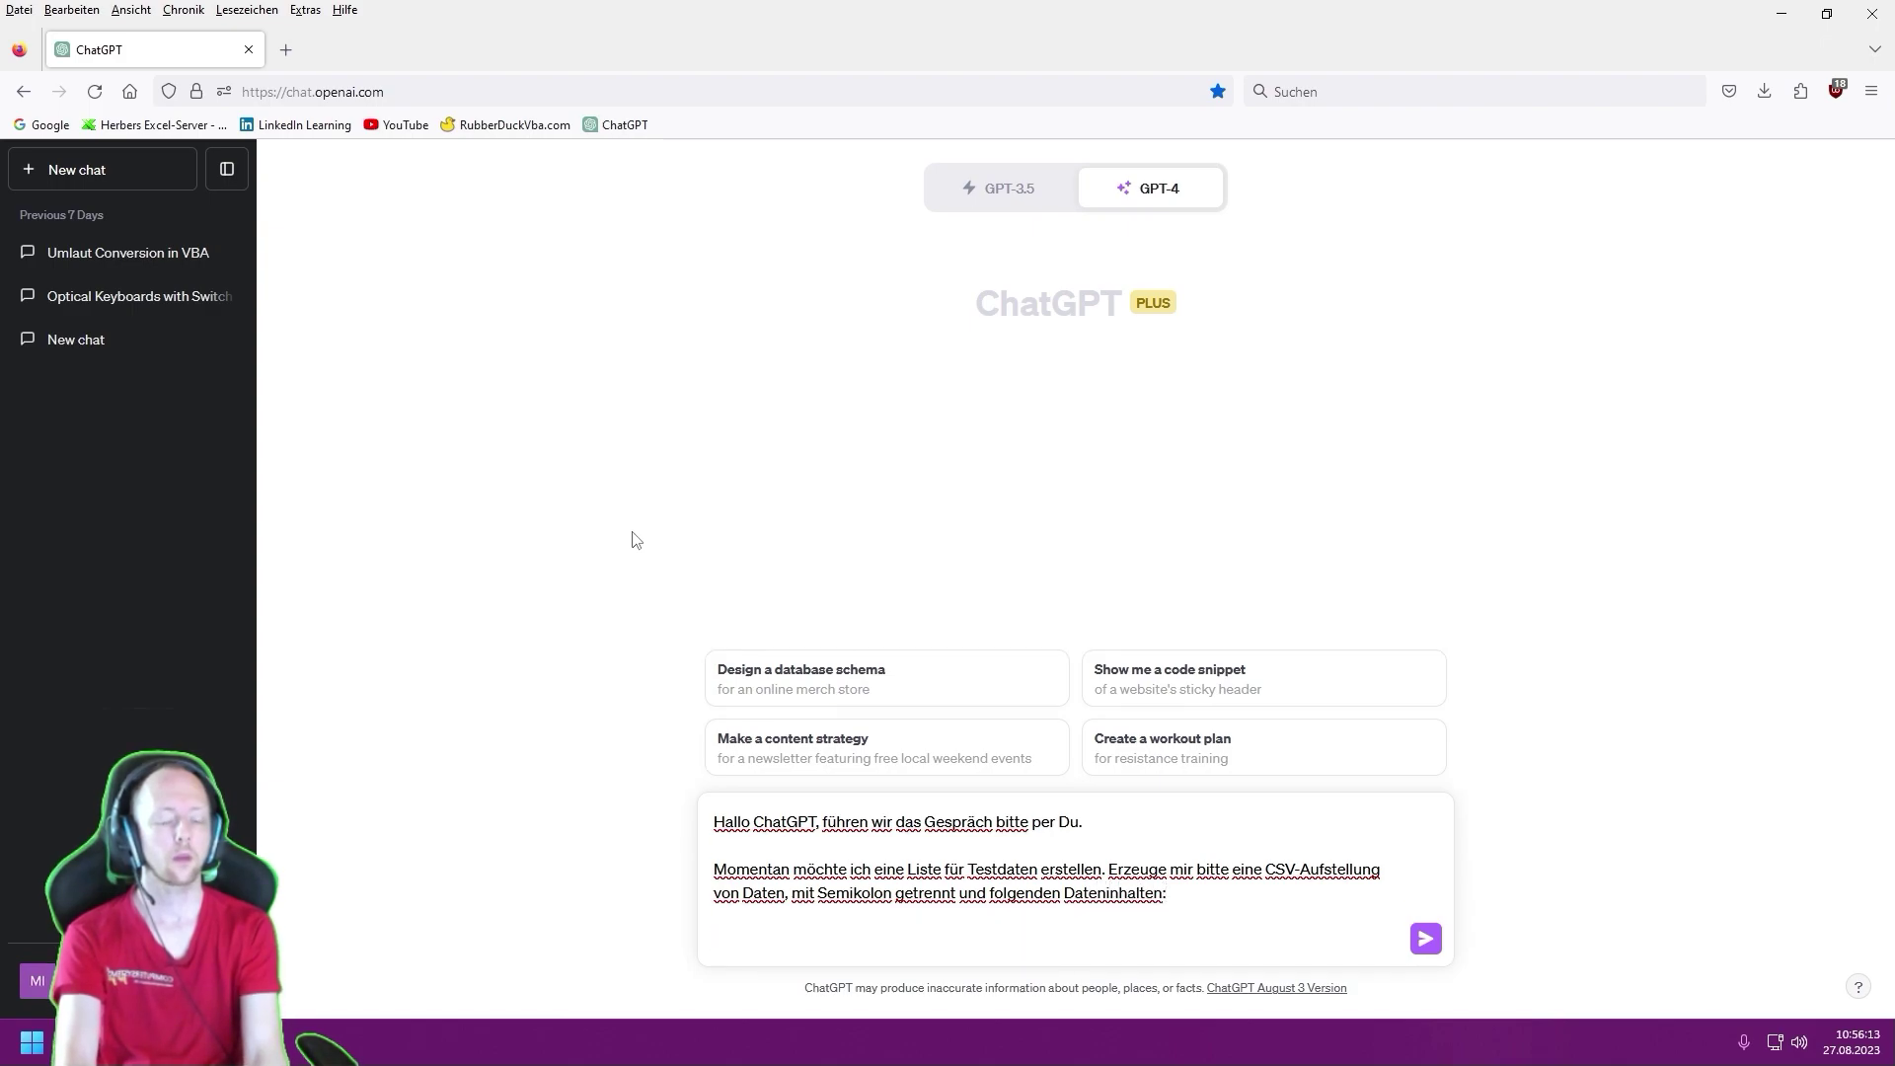
type("1. Laufende Numm")
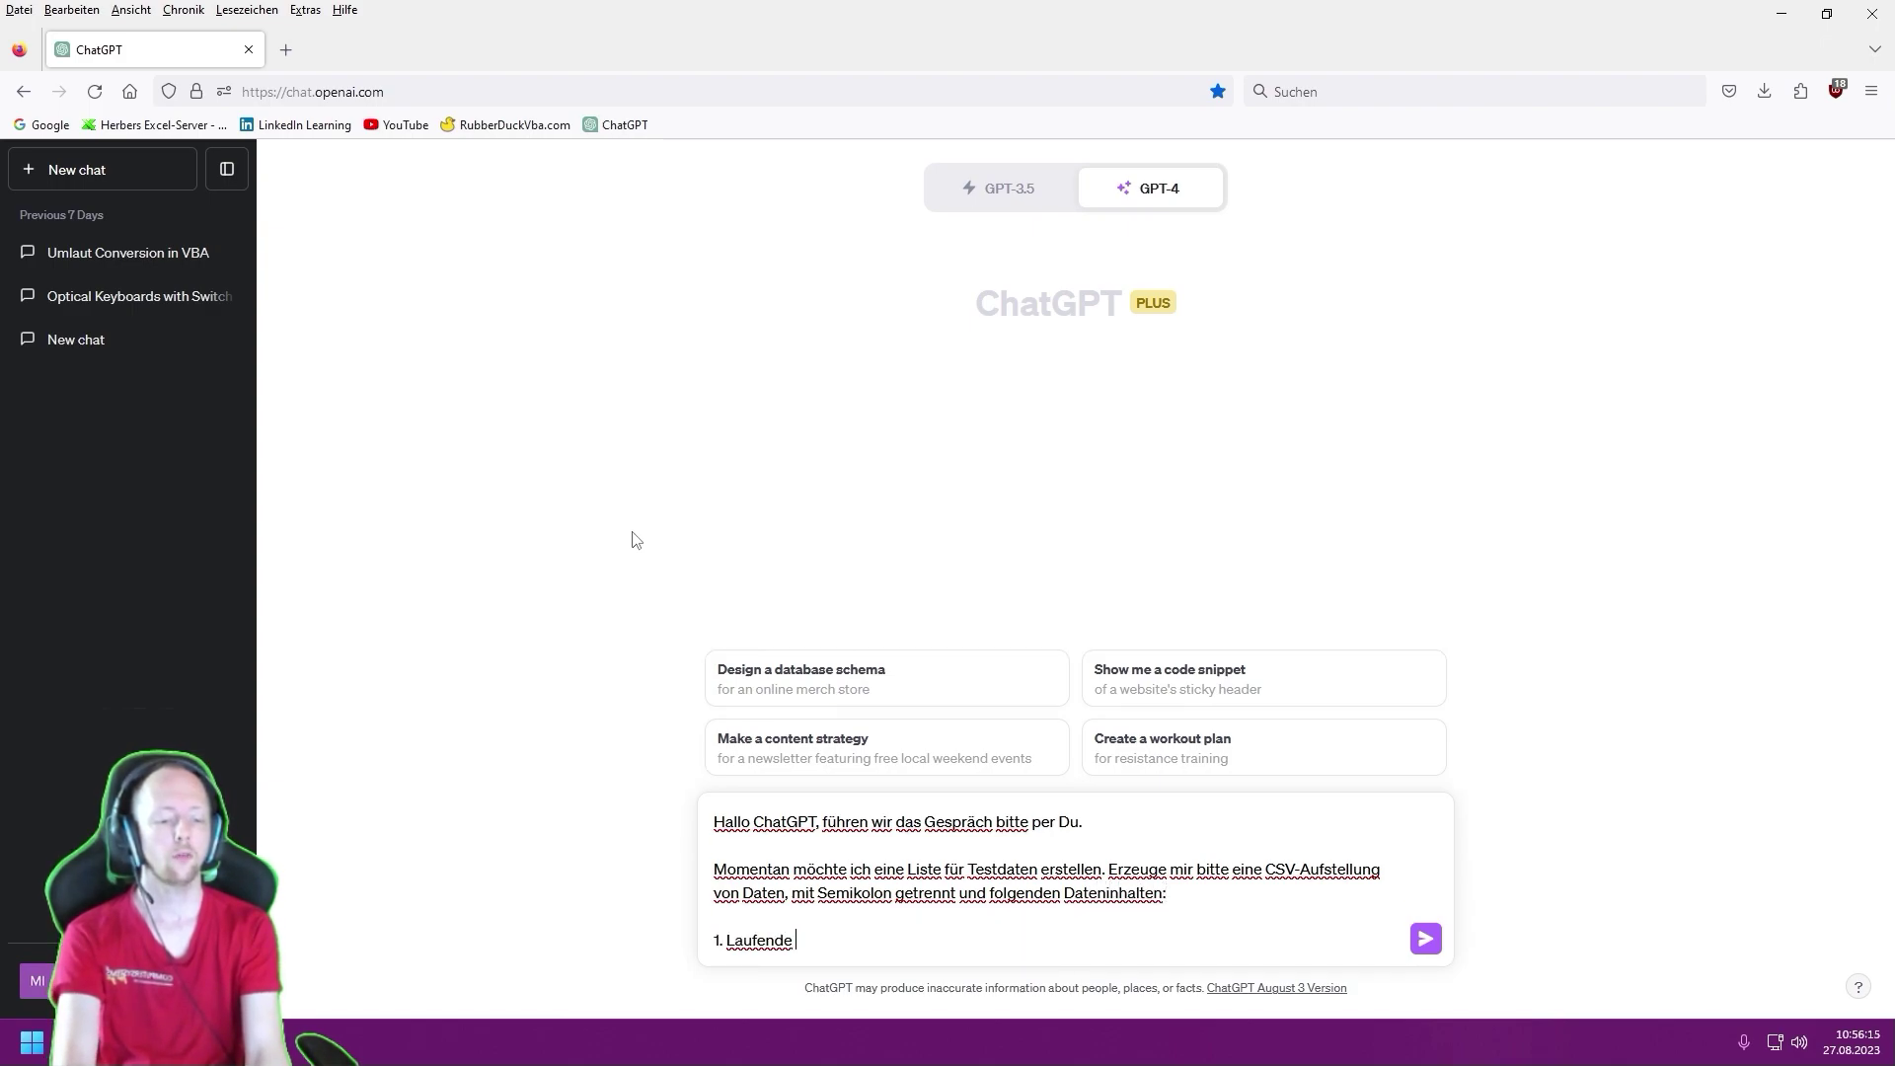
type("er (beginnend b")
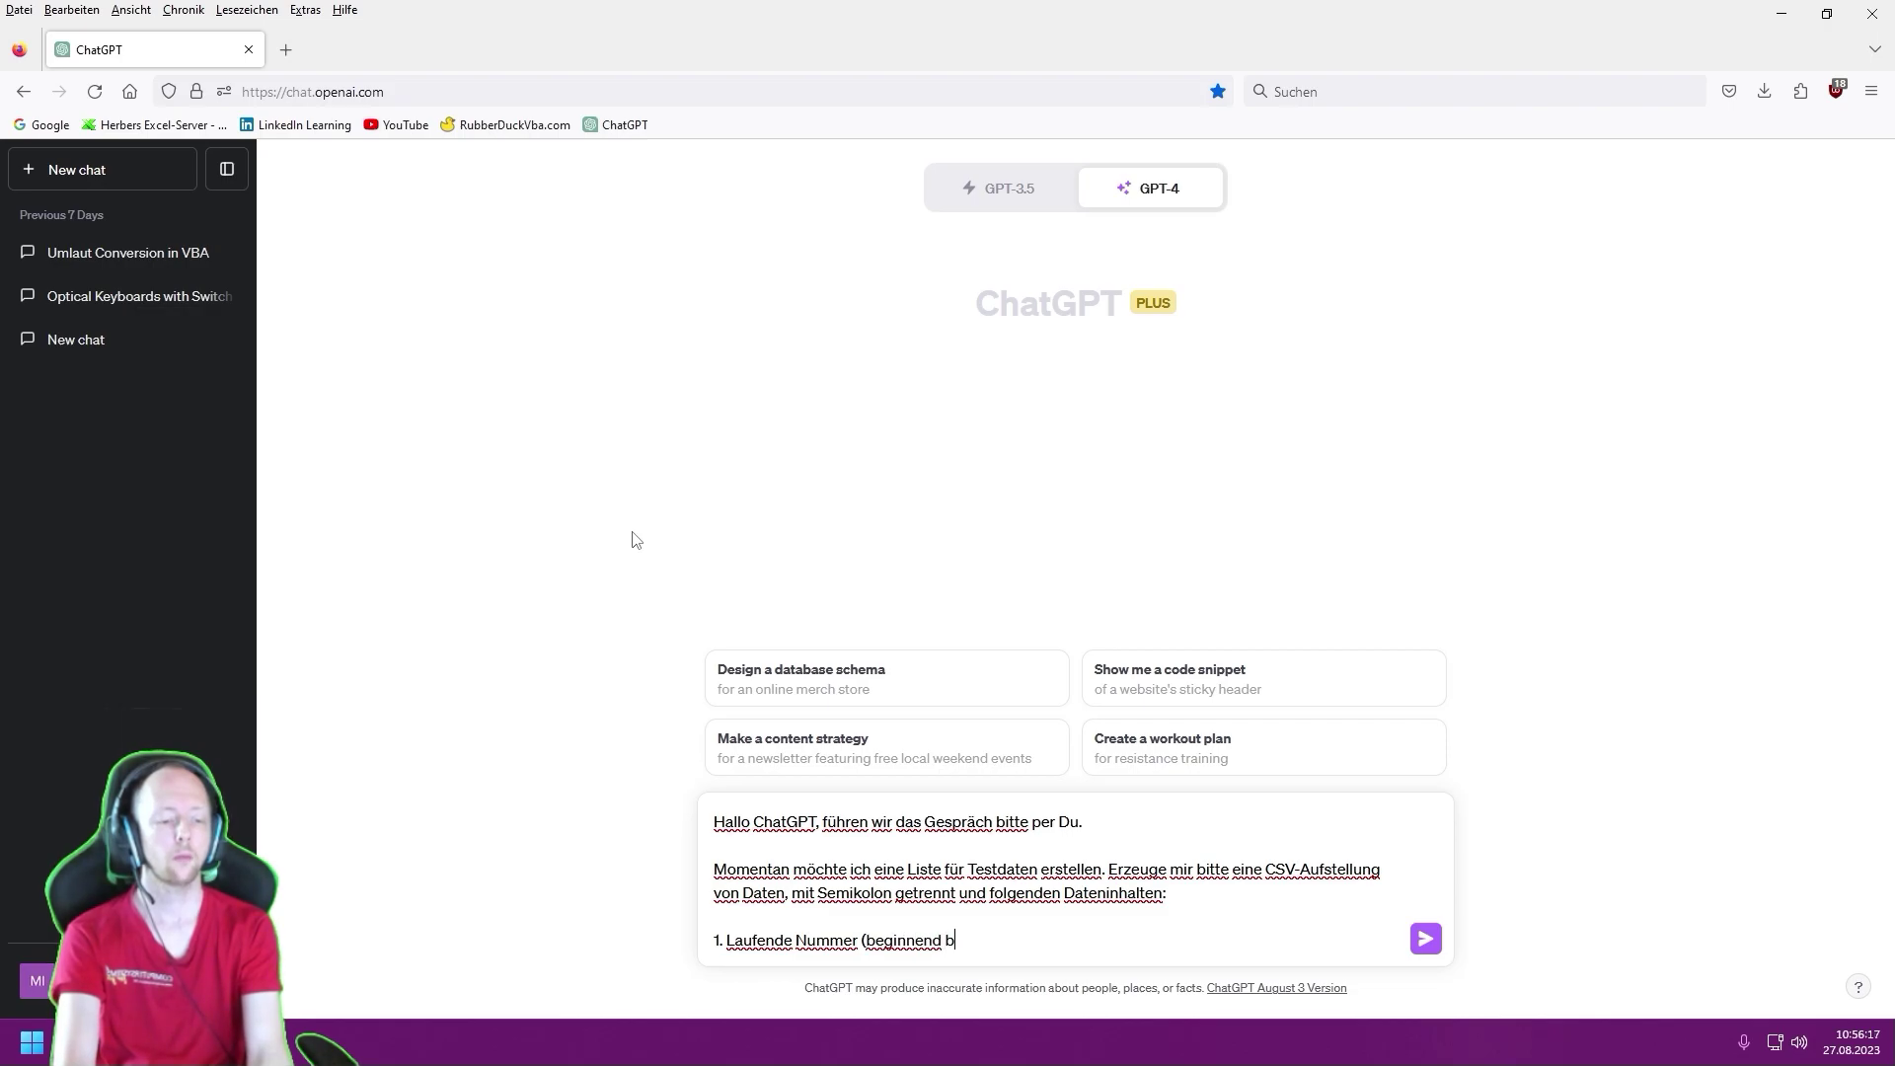
type("ei 1,")
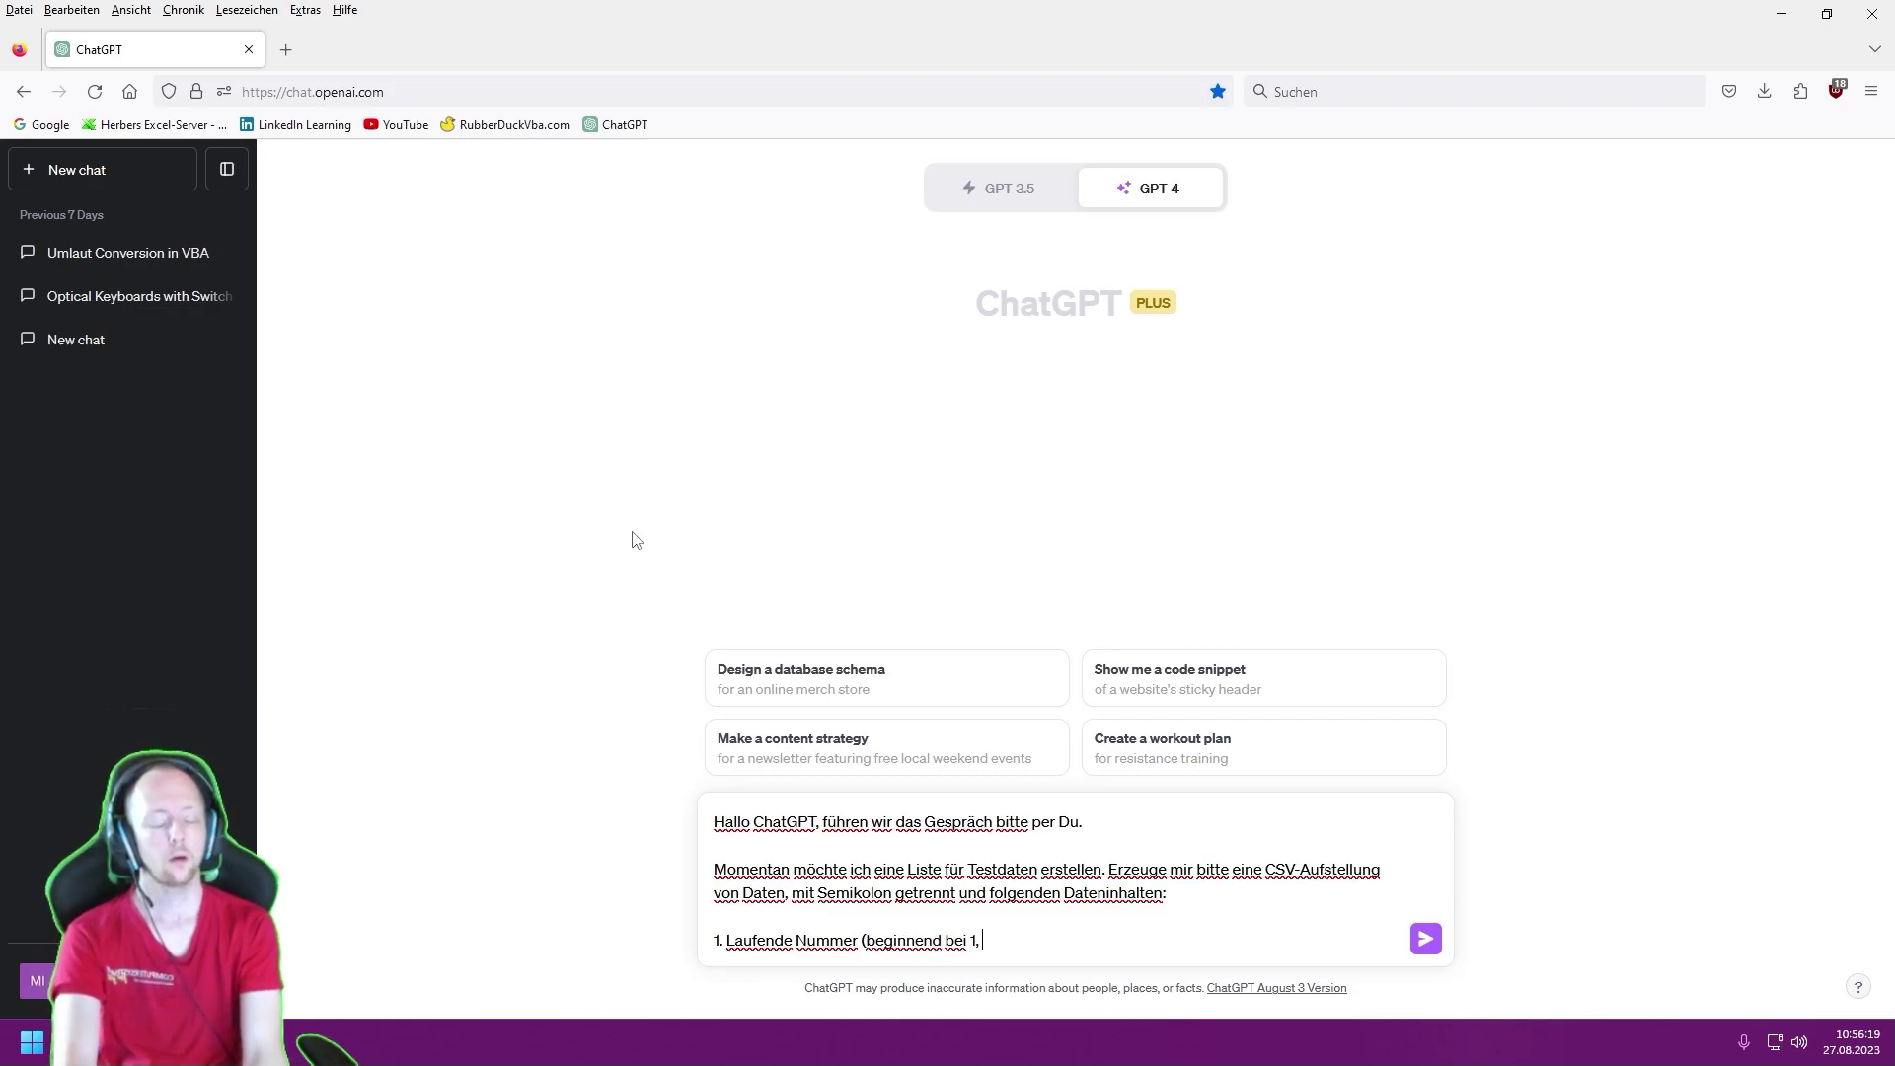
type(" erhöhe um 1 pro Zeile")
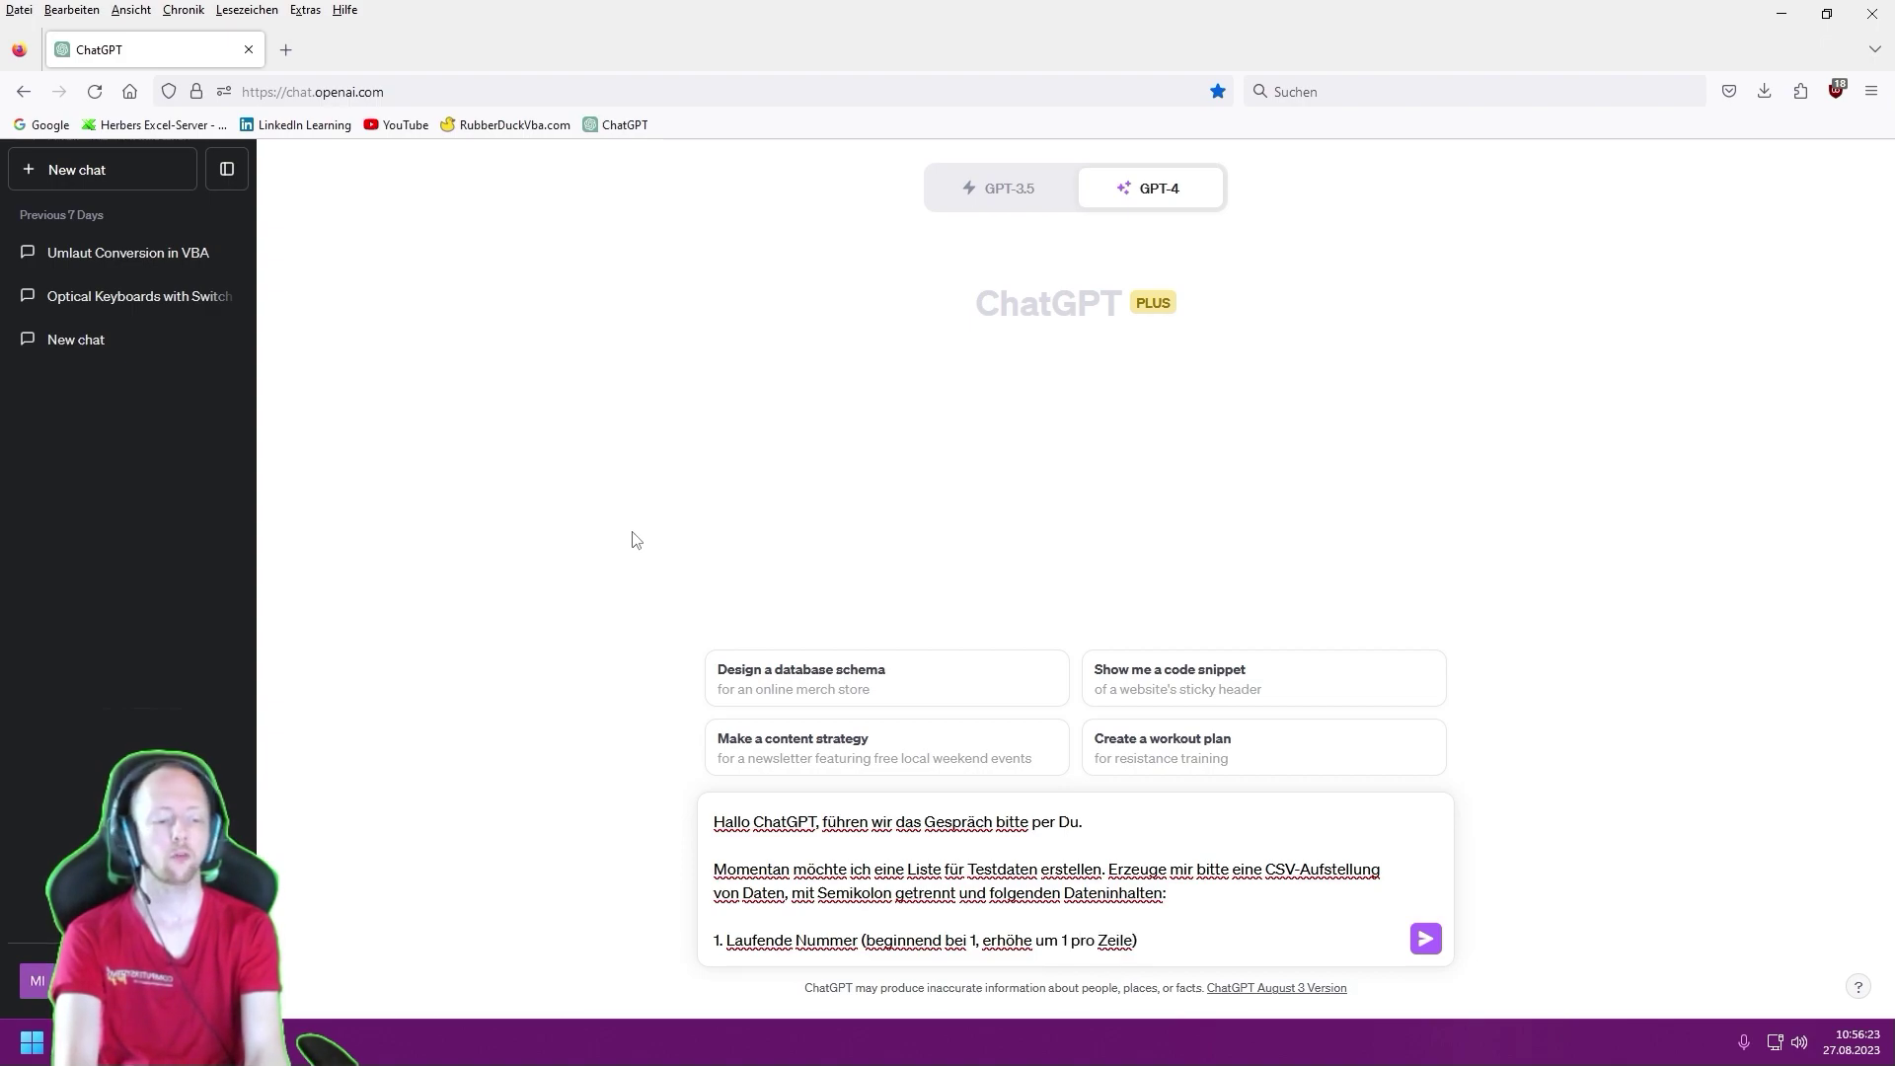
key("shift+Return")
type("2. Kundenu")
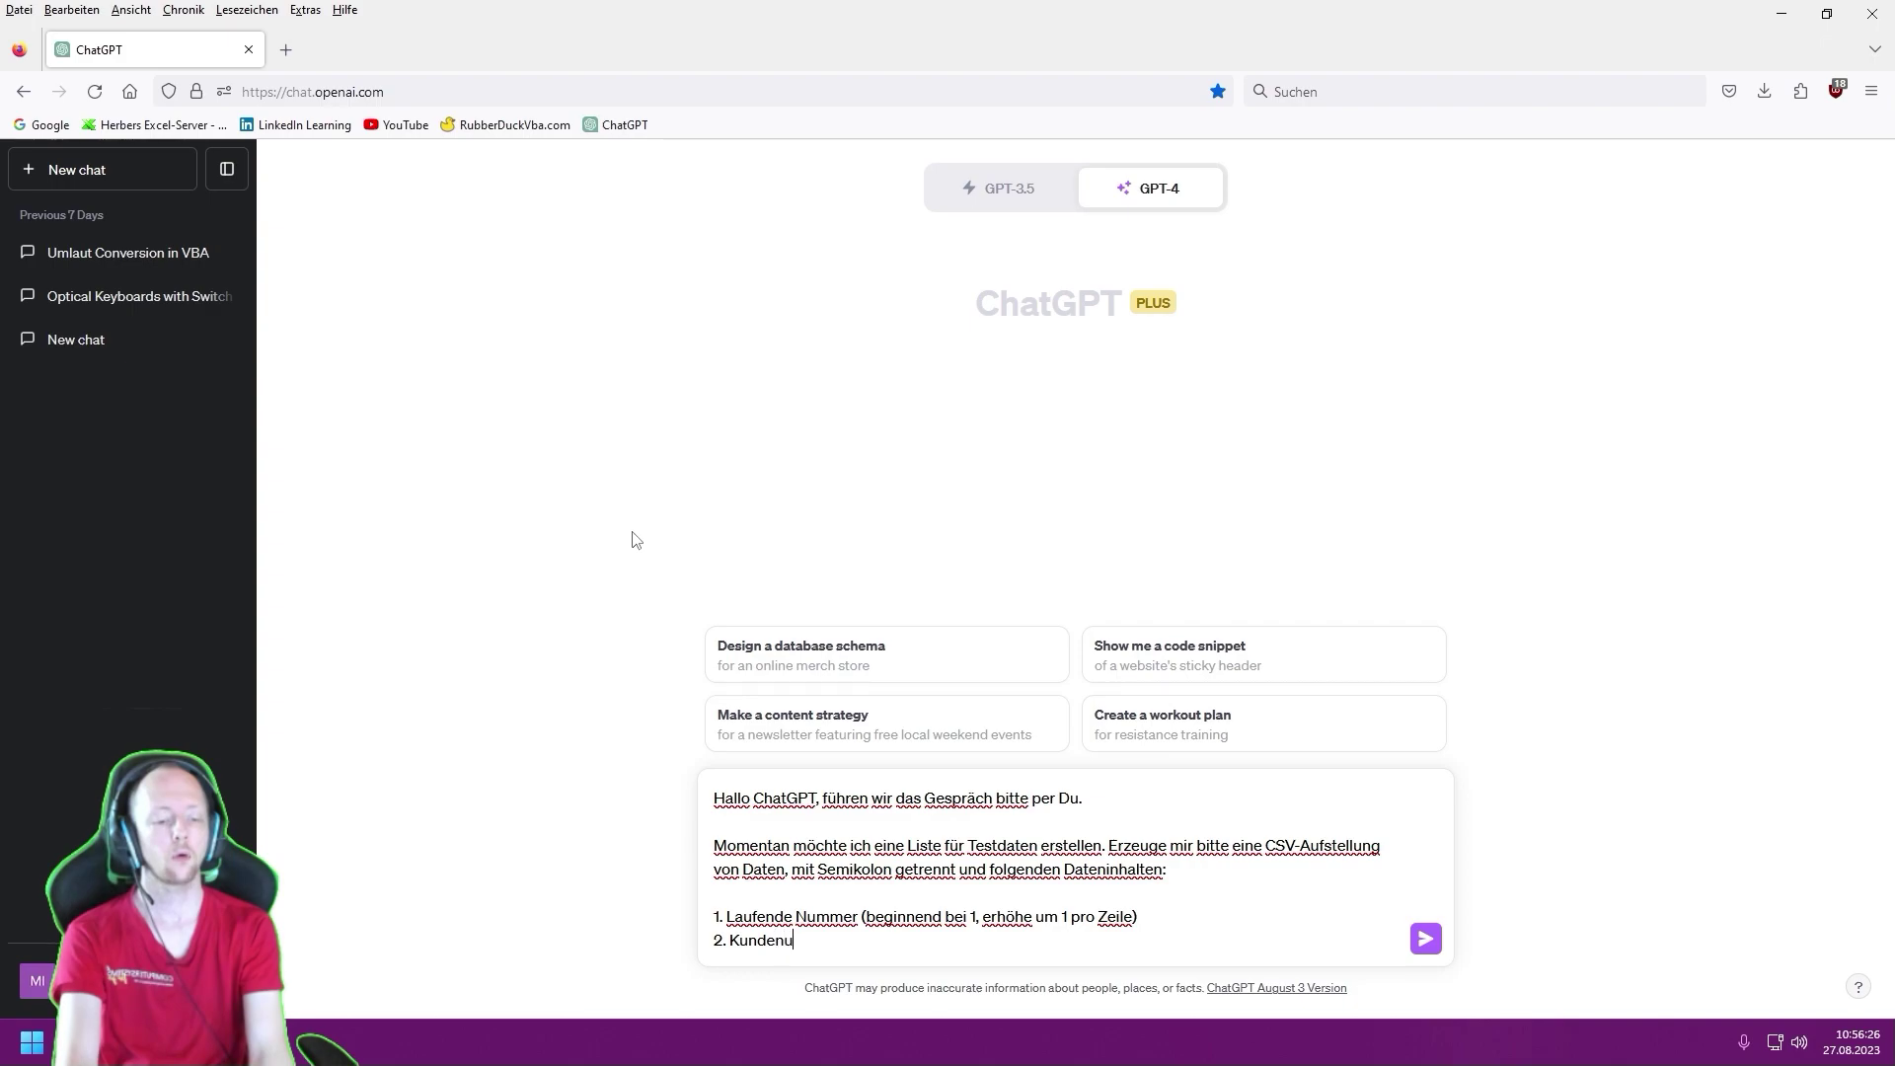
key("BackSpace")
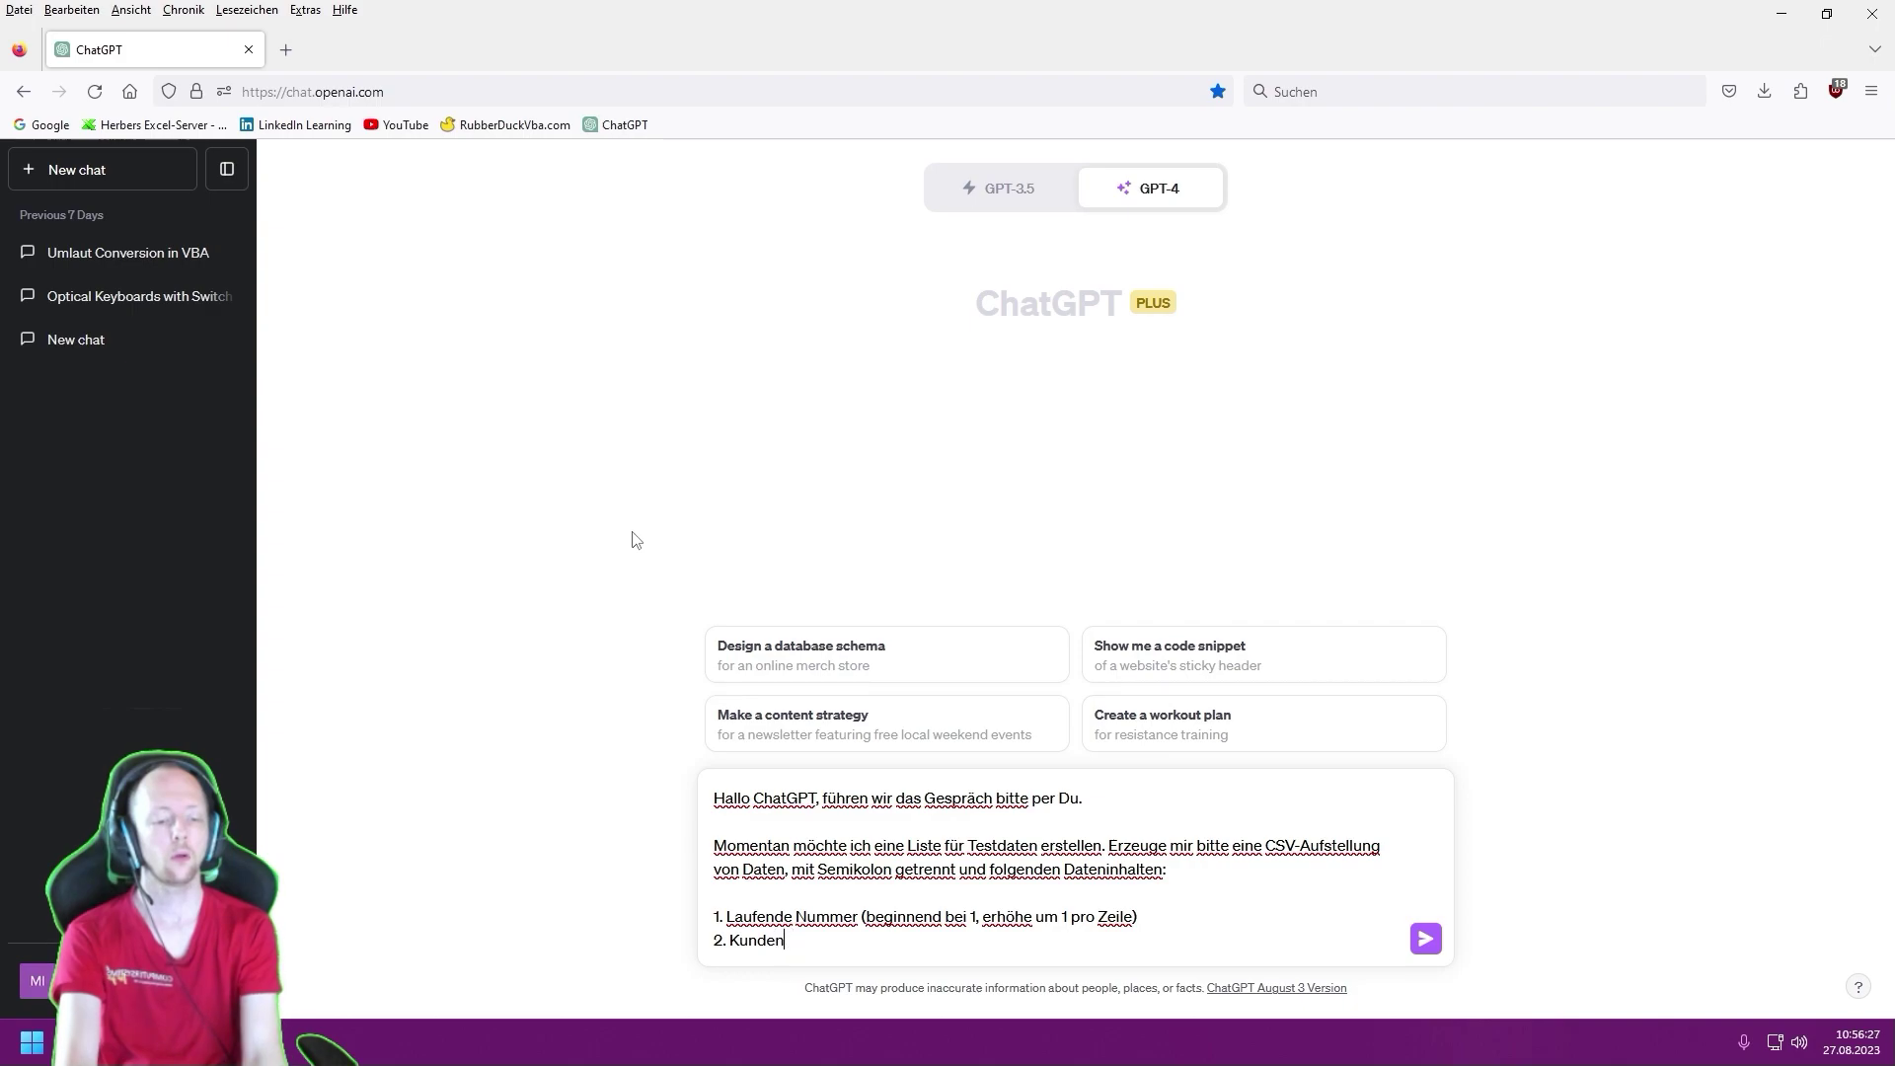
type("nummer")
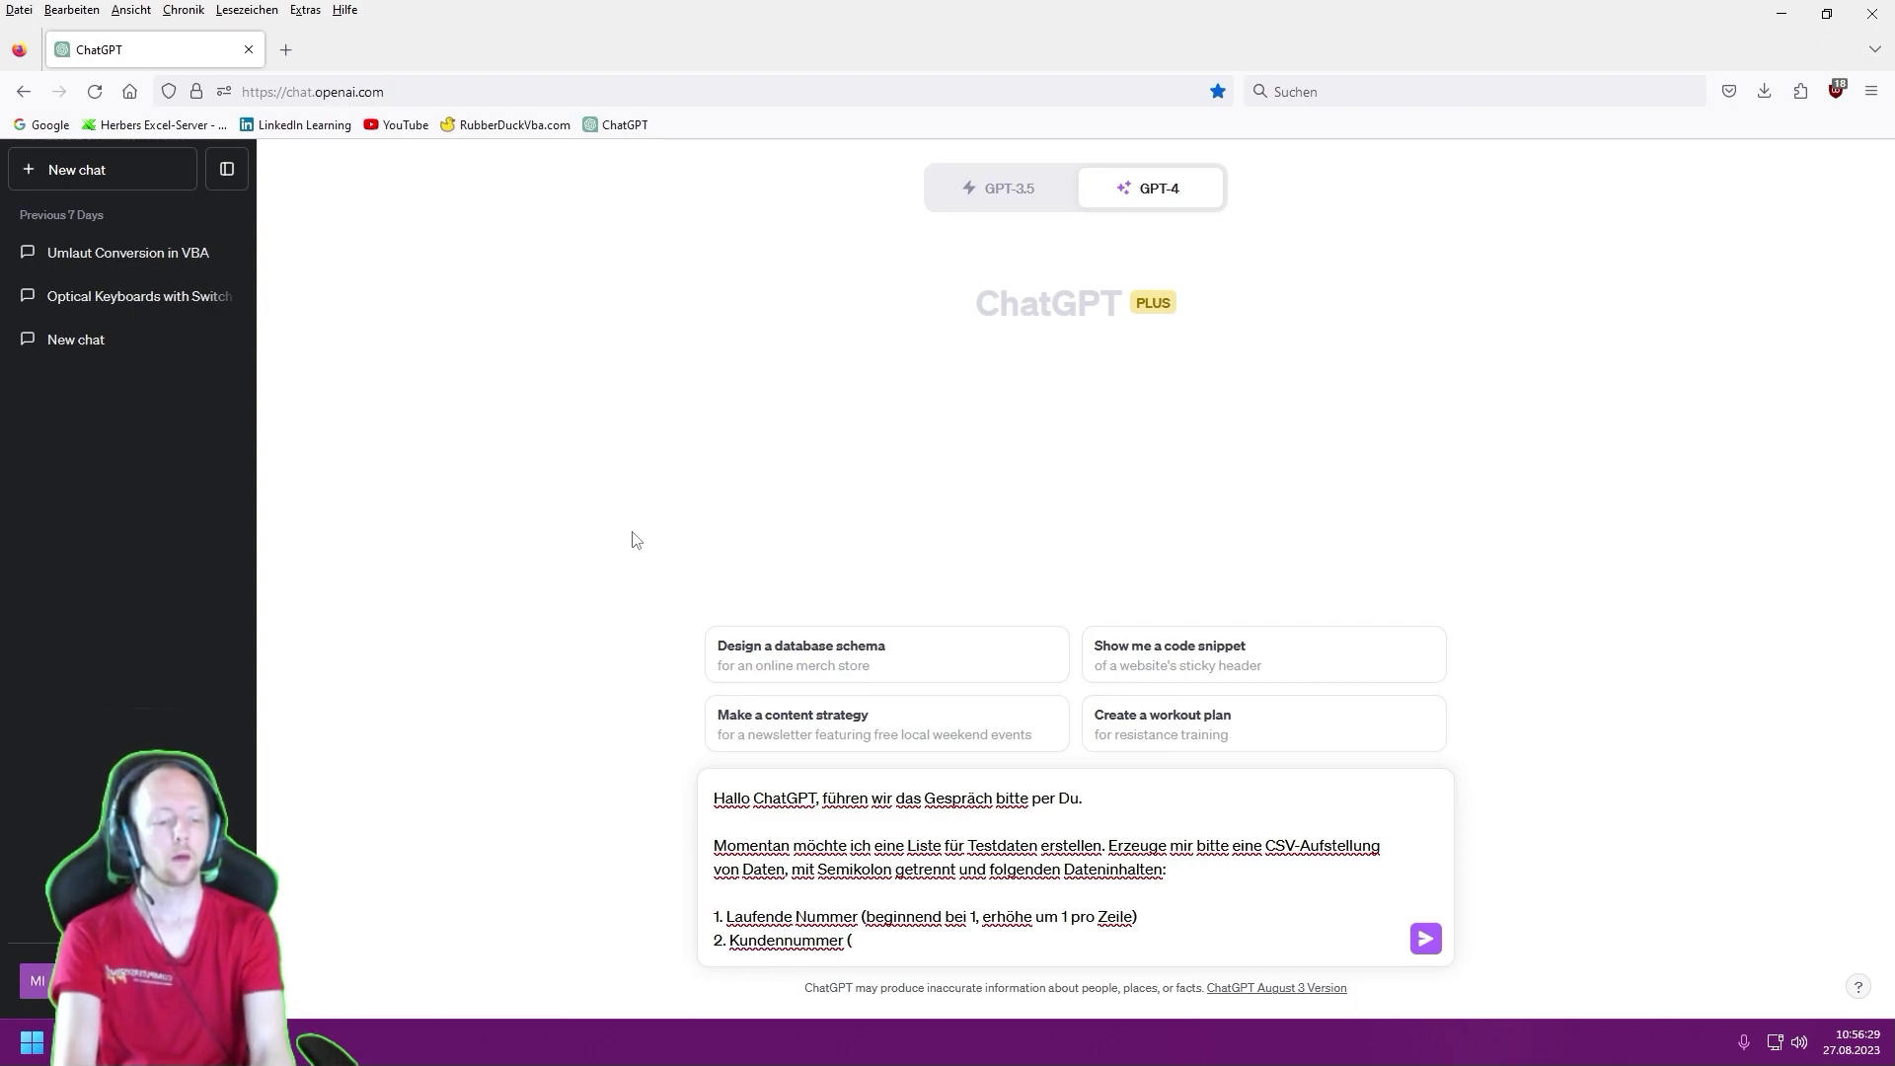
type("(soll eine Zahl sein, ab 500")
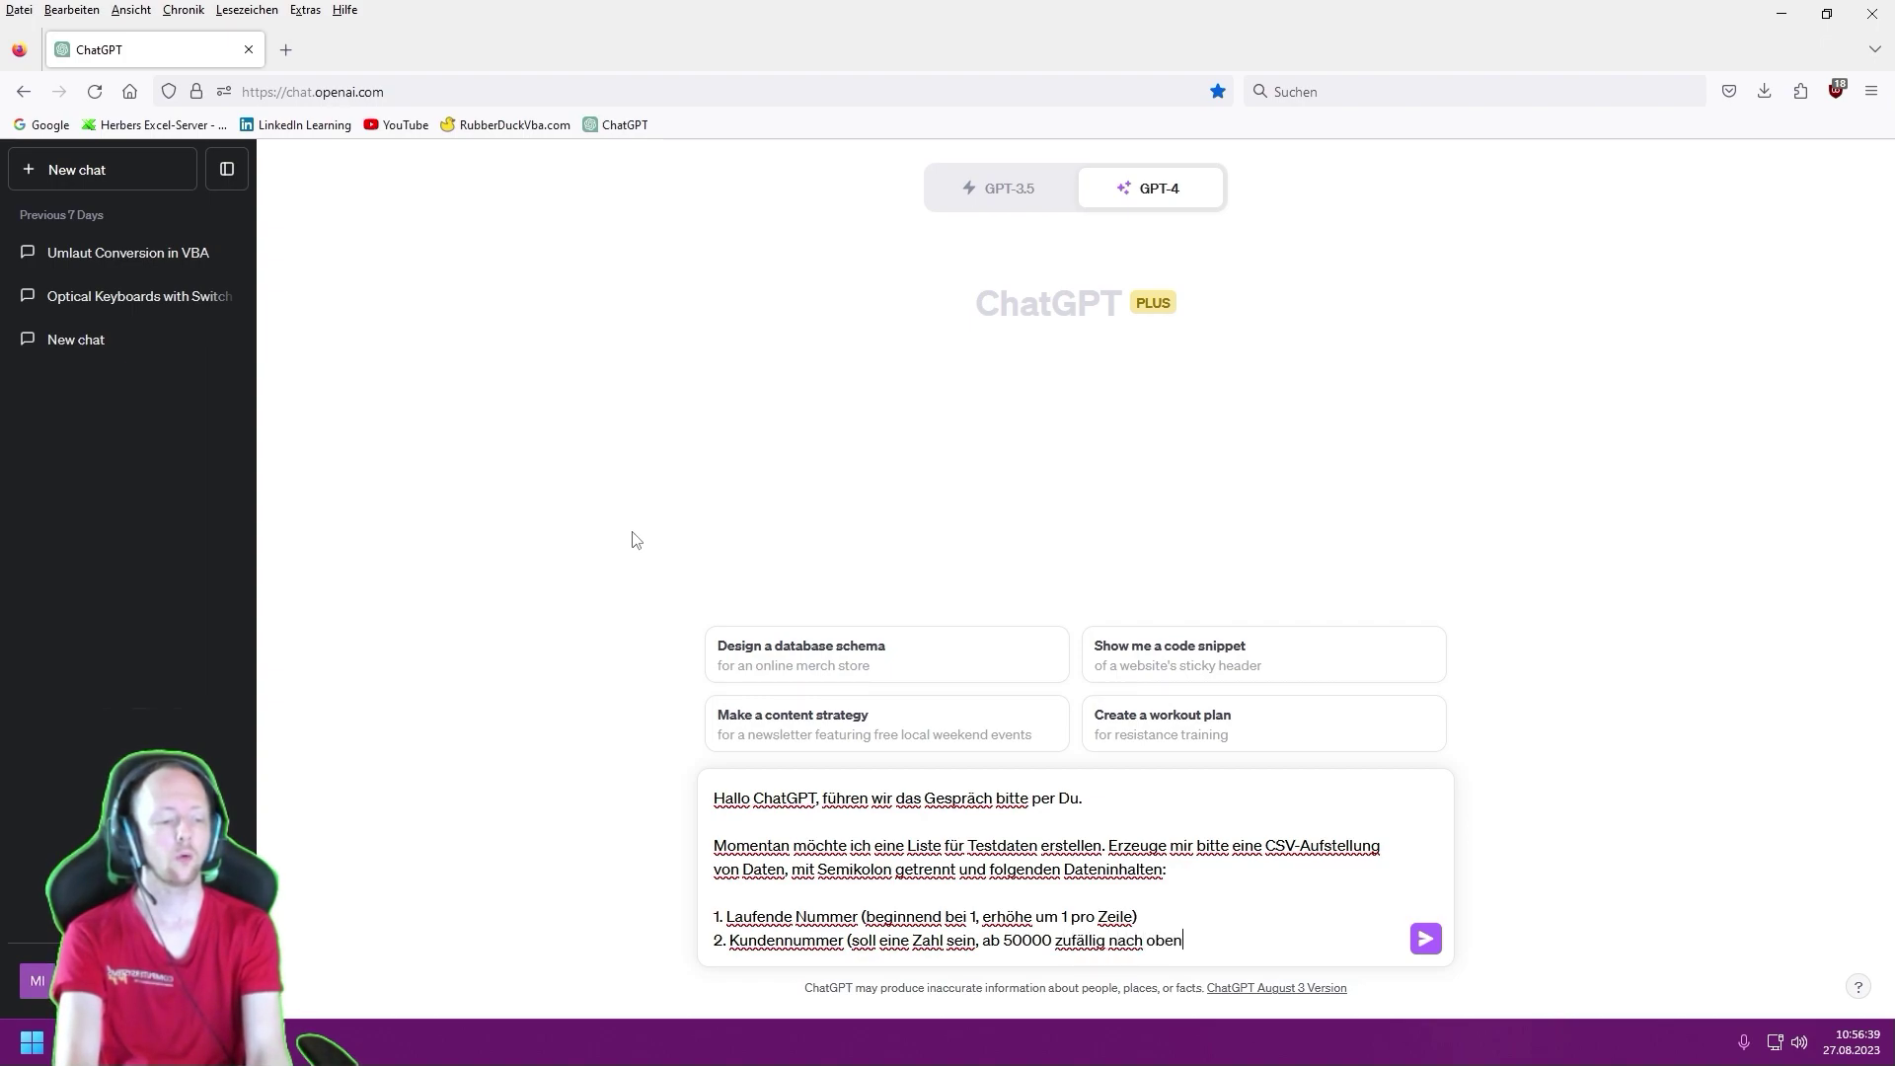
type("000")
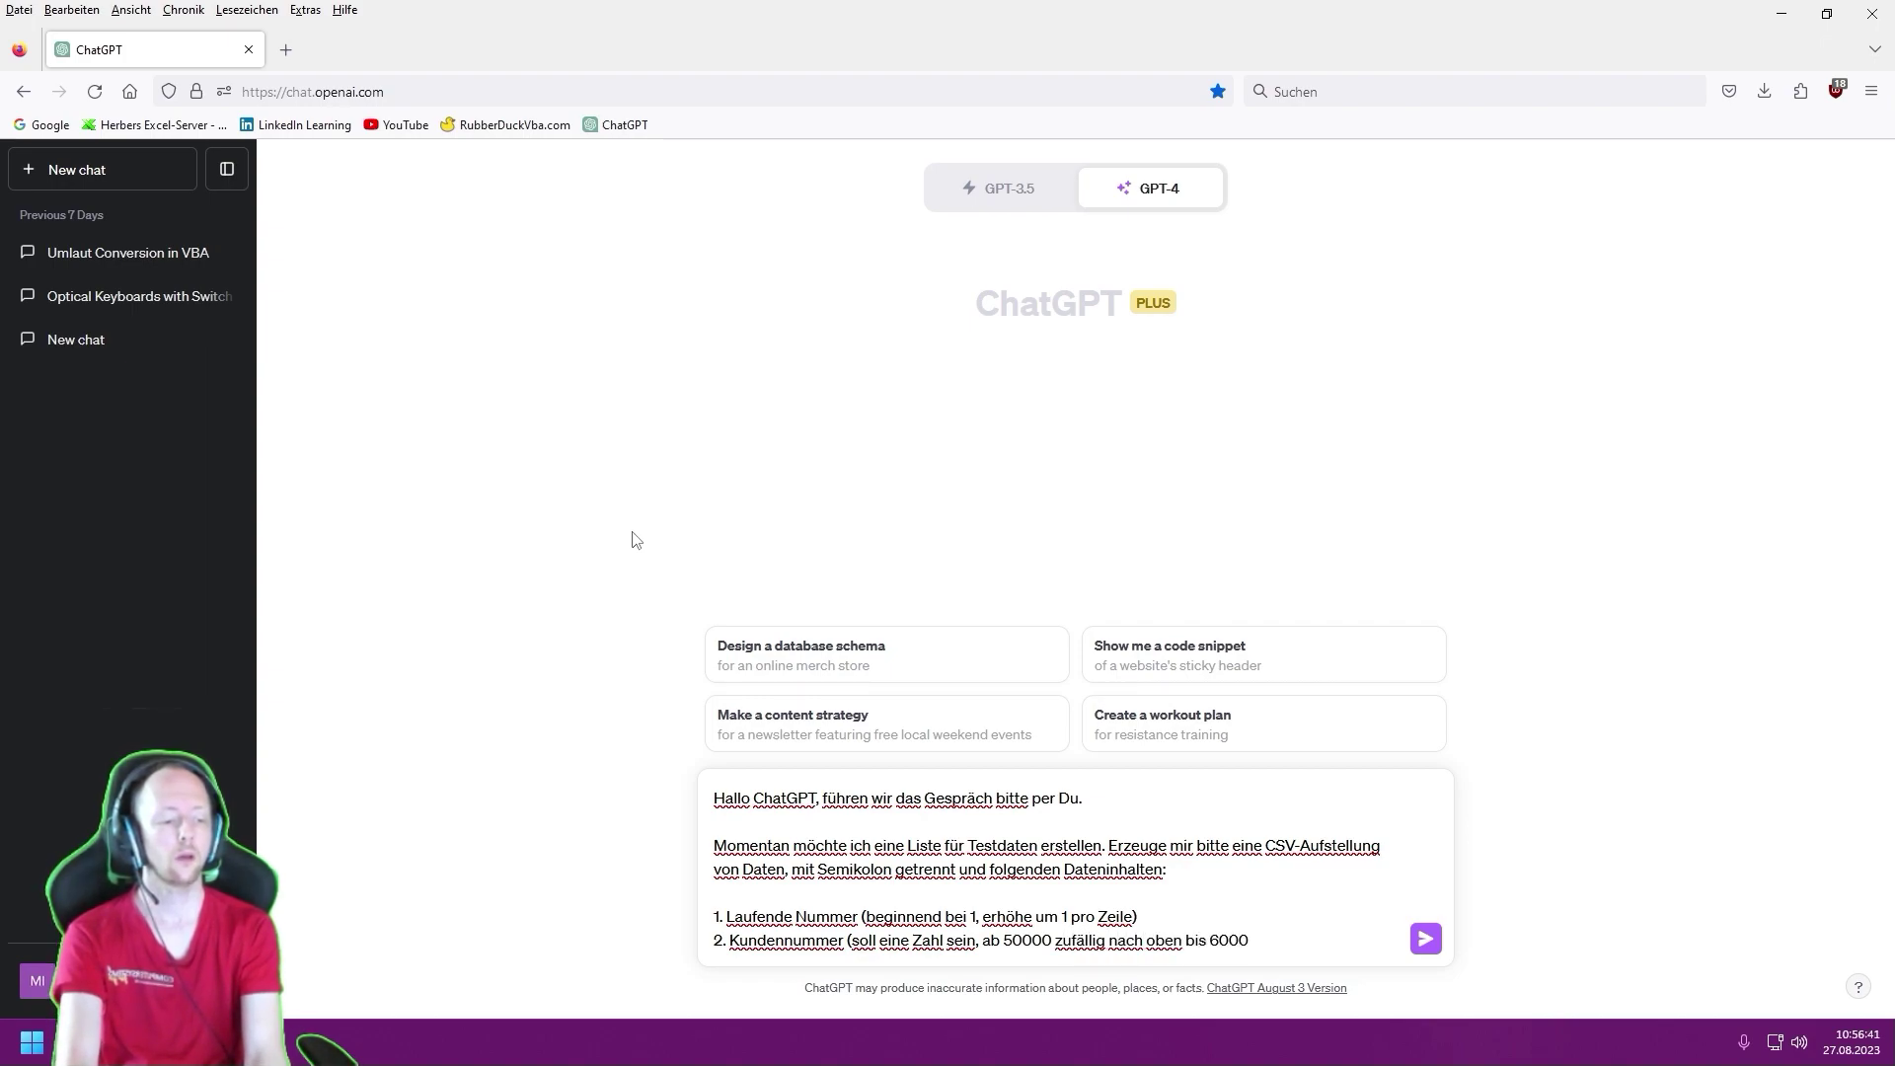
key("BackSpace")
key("BackSpace")
key("BackSpace")
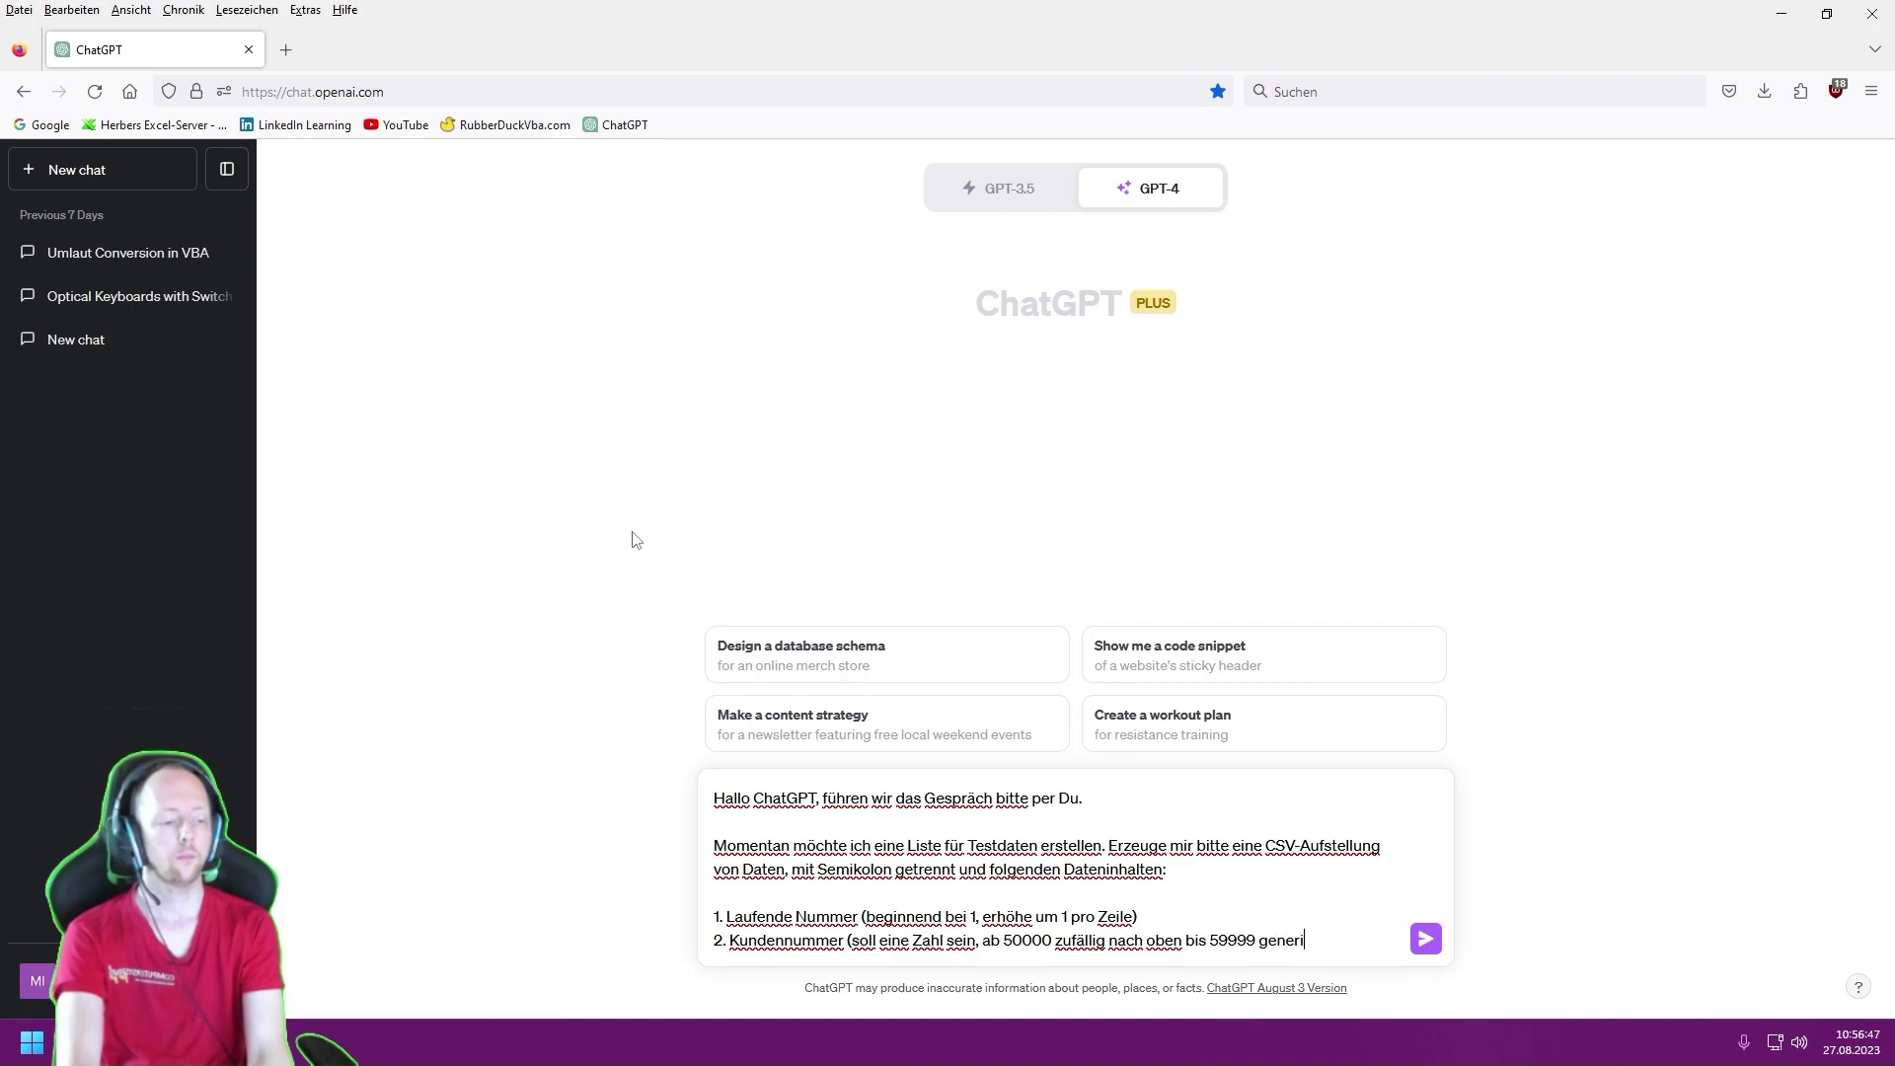
key("shift+Return")
type("3. Vor- und Nachnam")
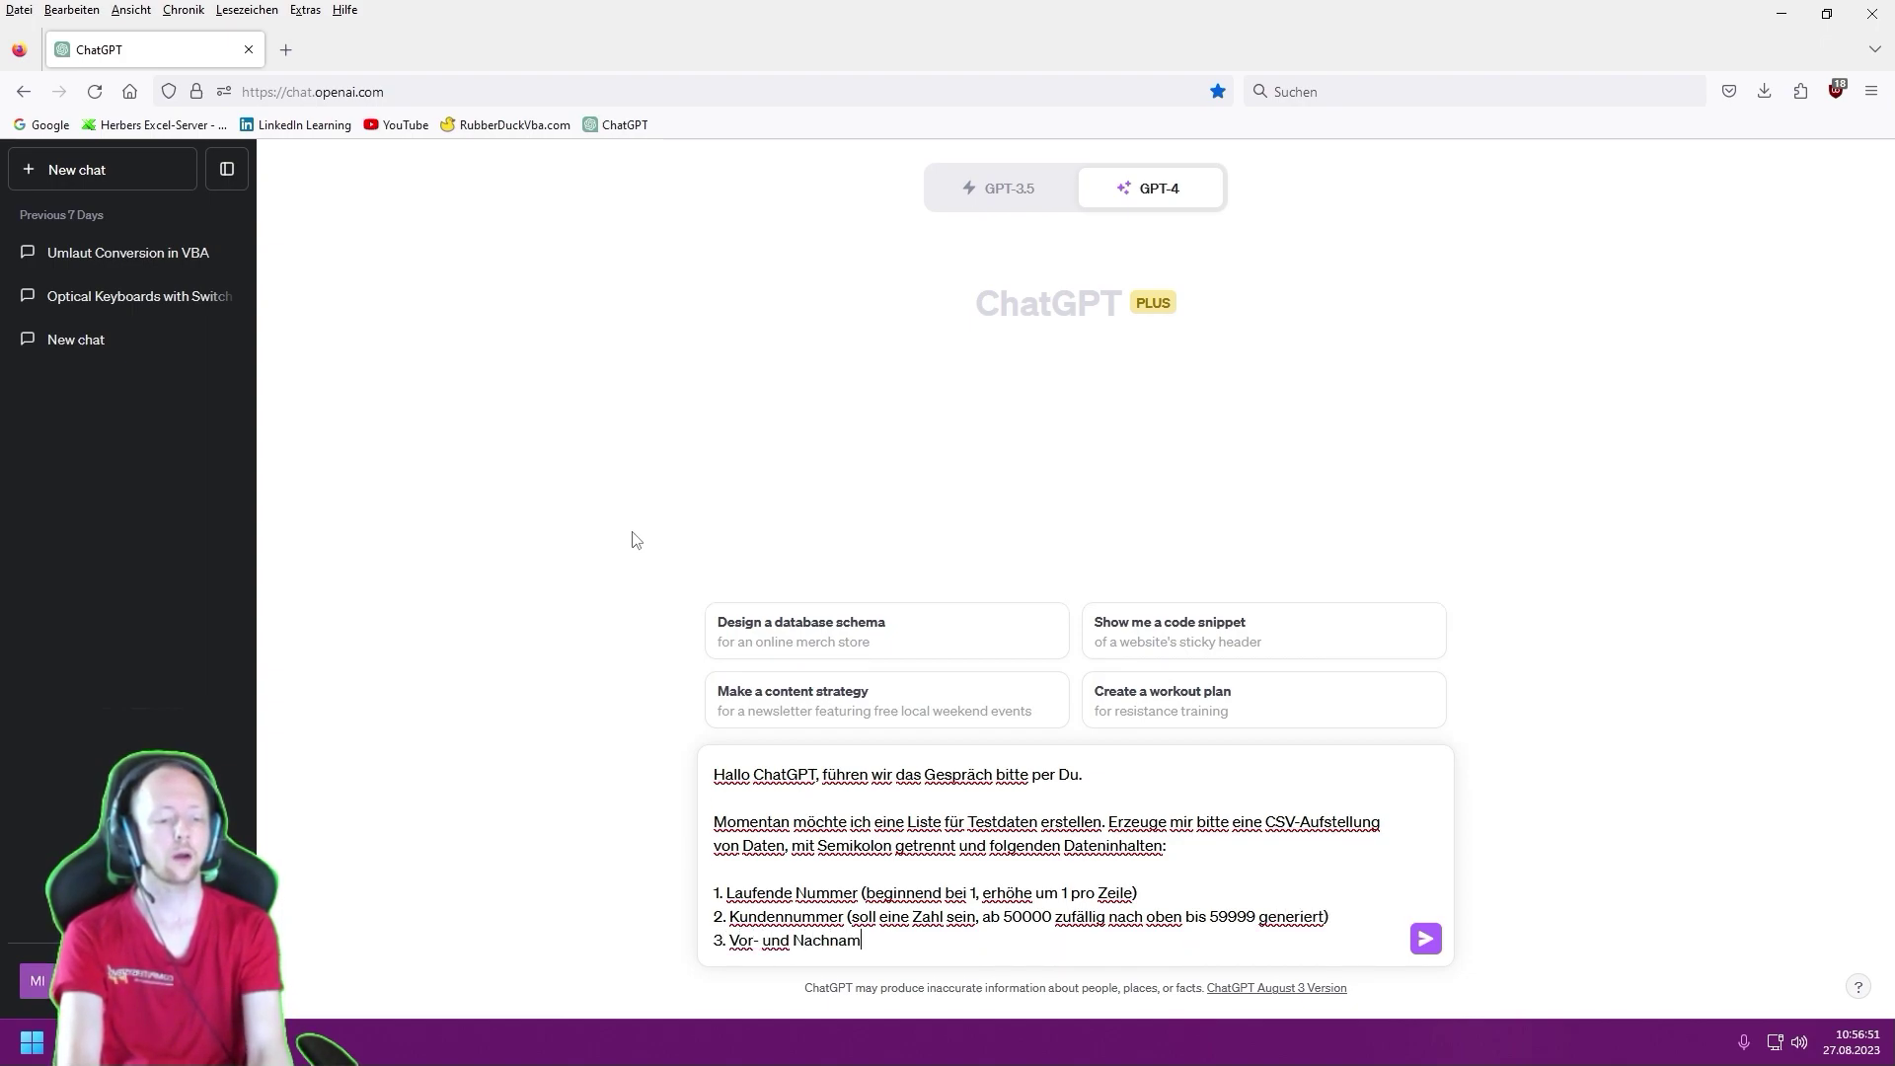
type("en (soll")
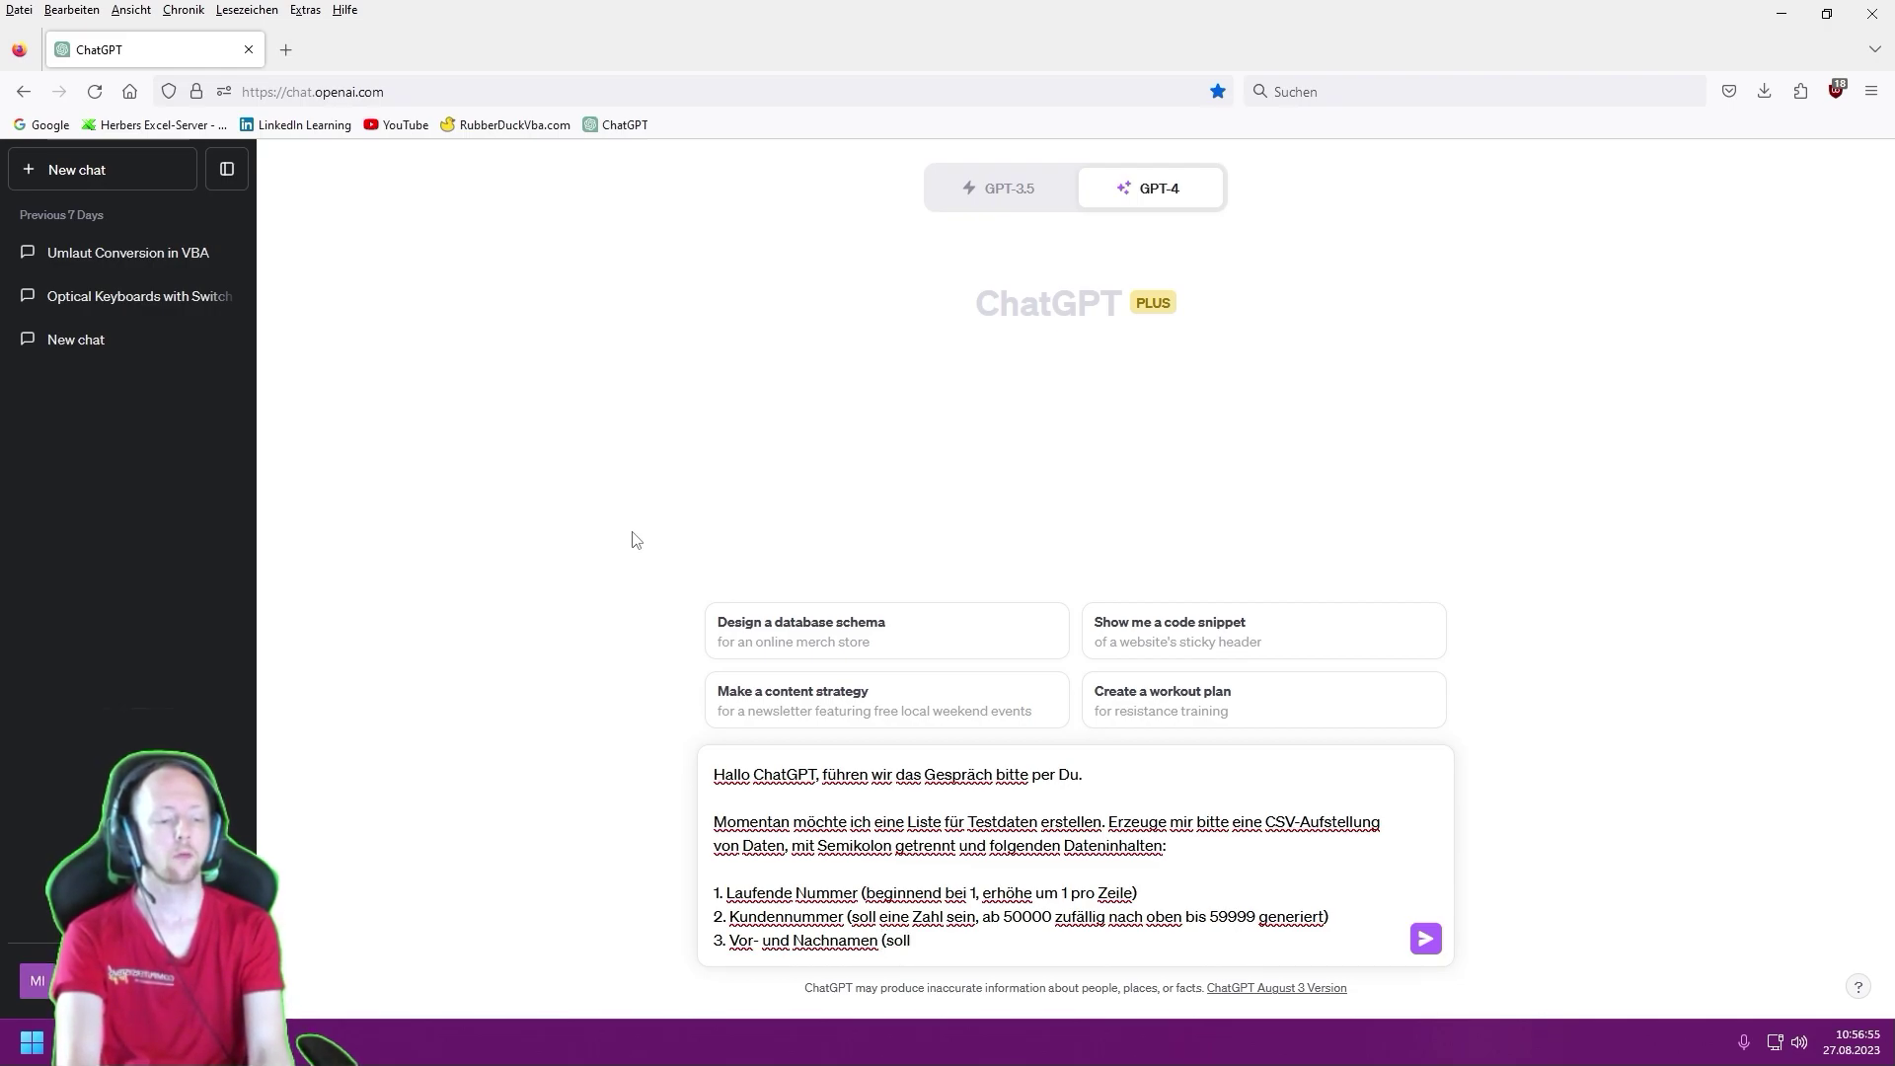
type("deut")
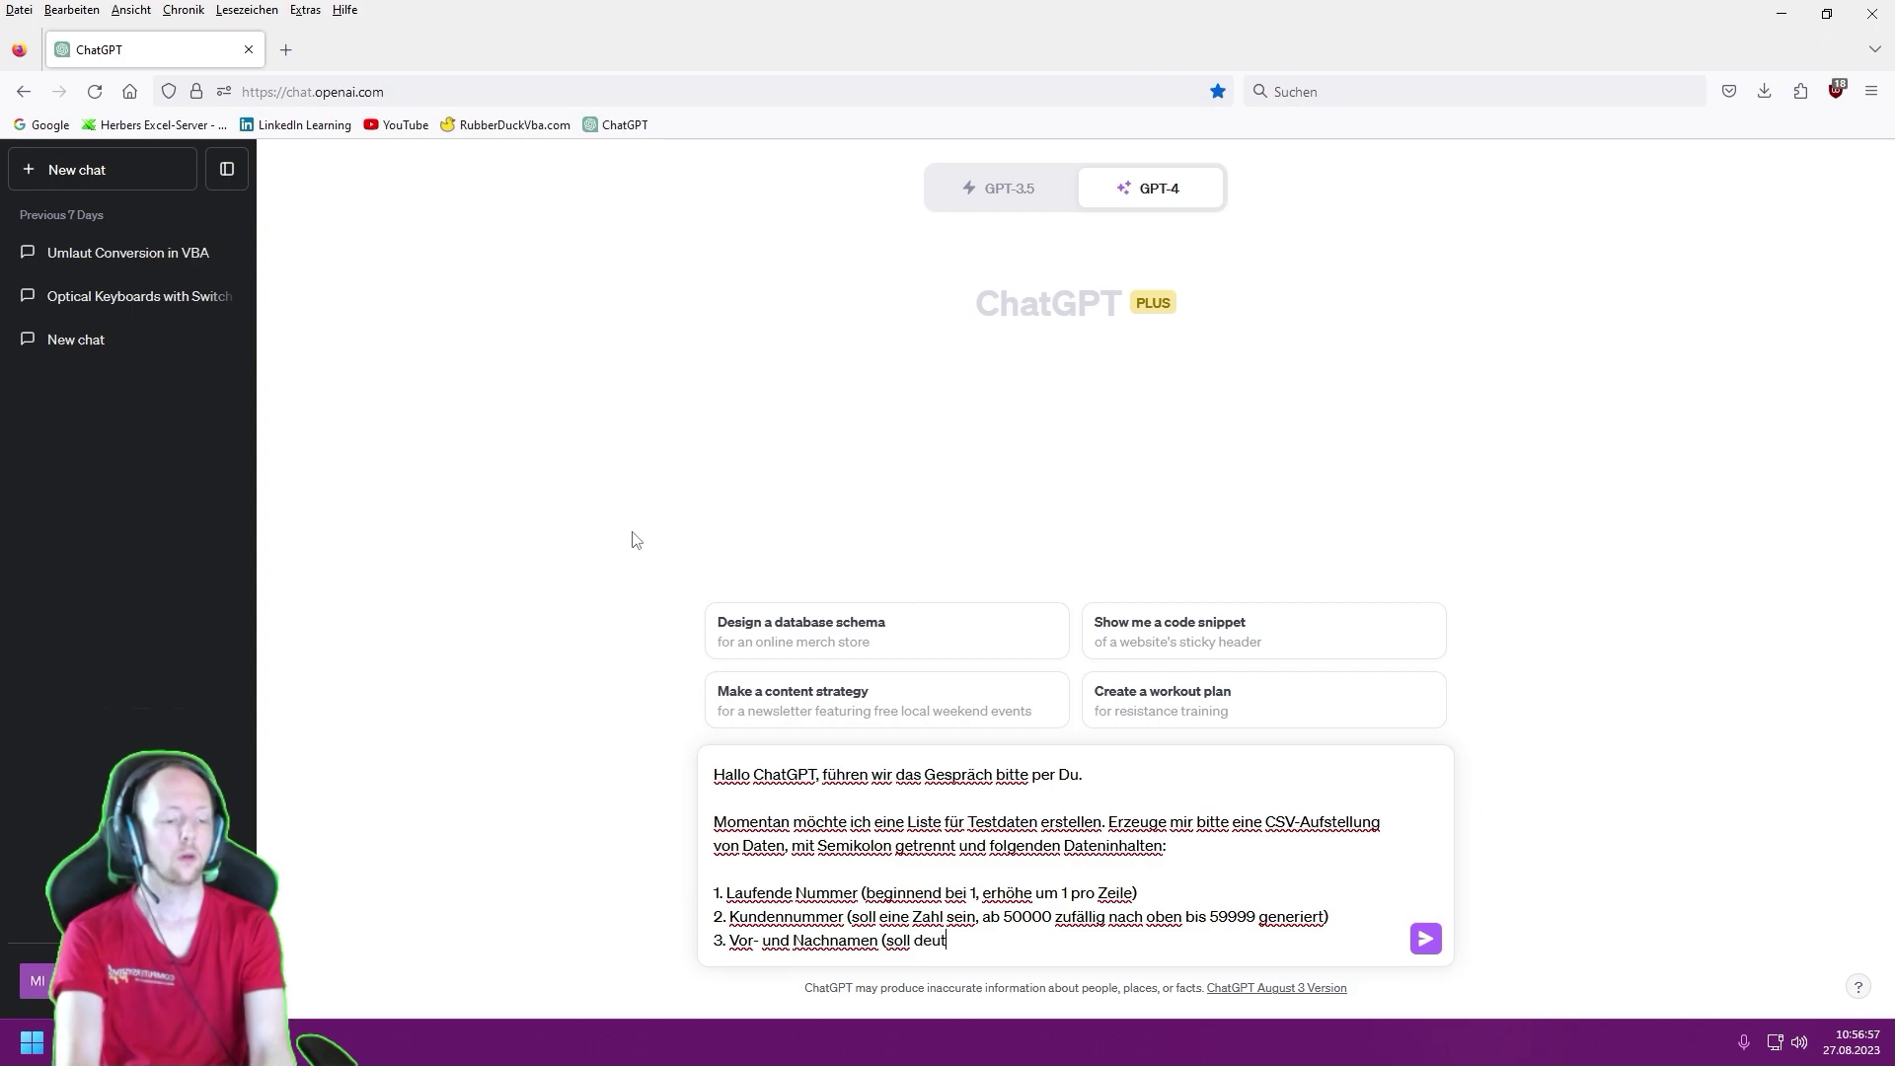
type("sch- bzw. österri")
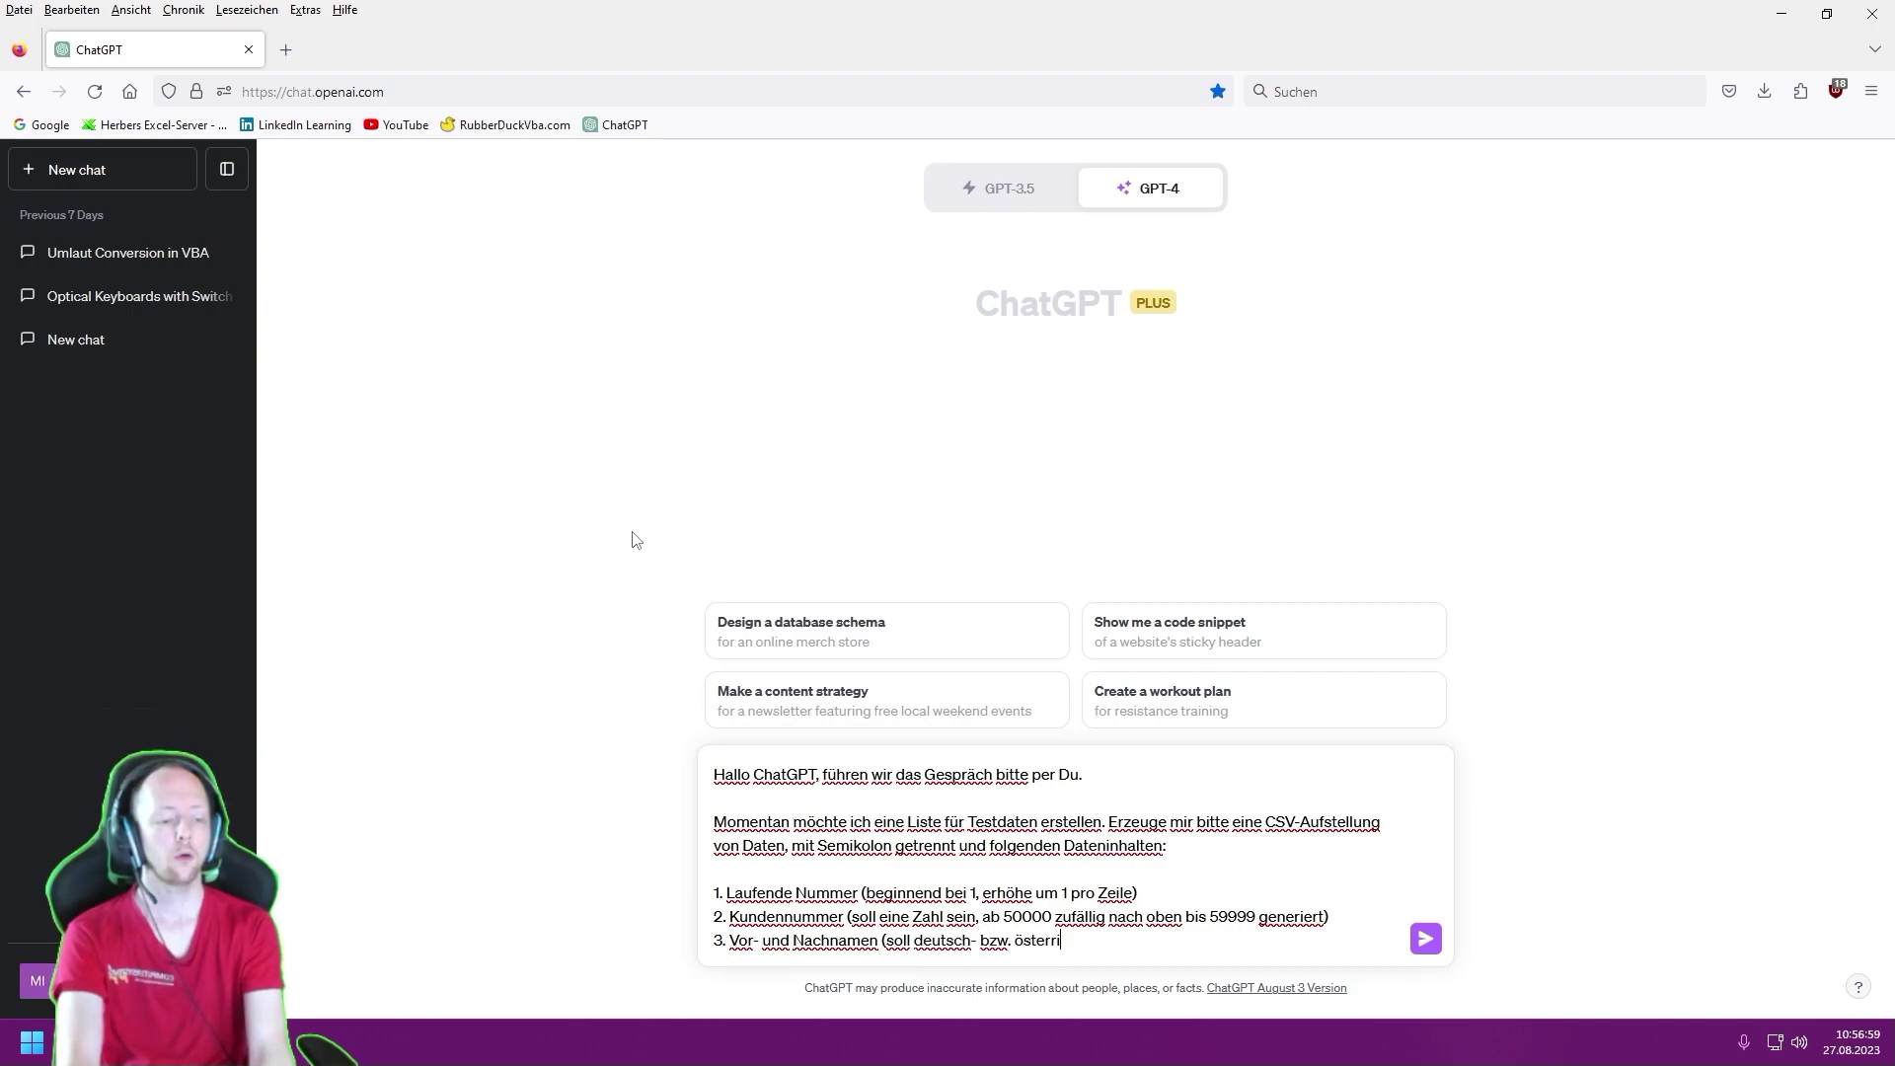
key("BackSpace")
type("eichische Na")
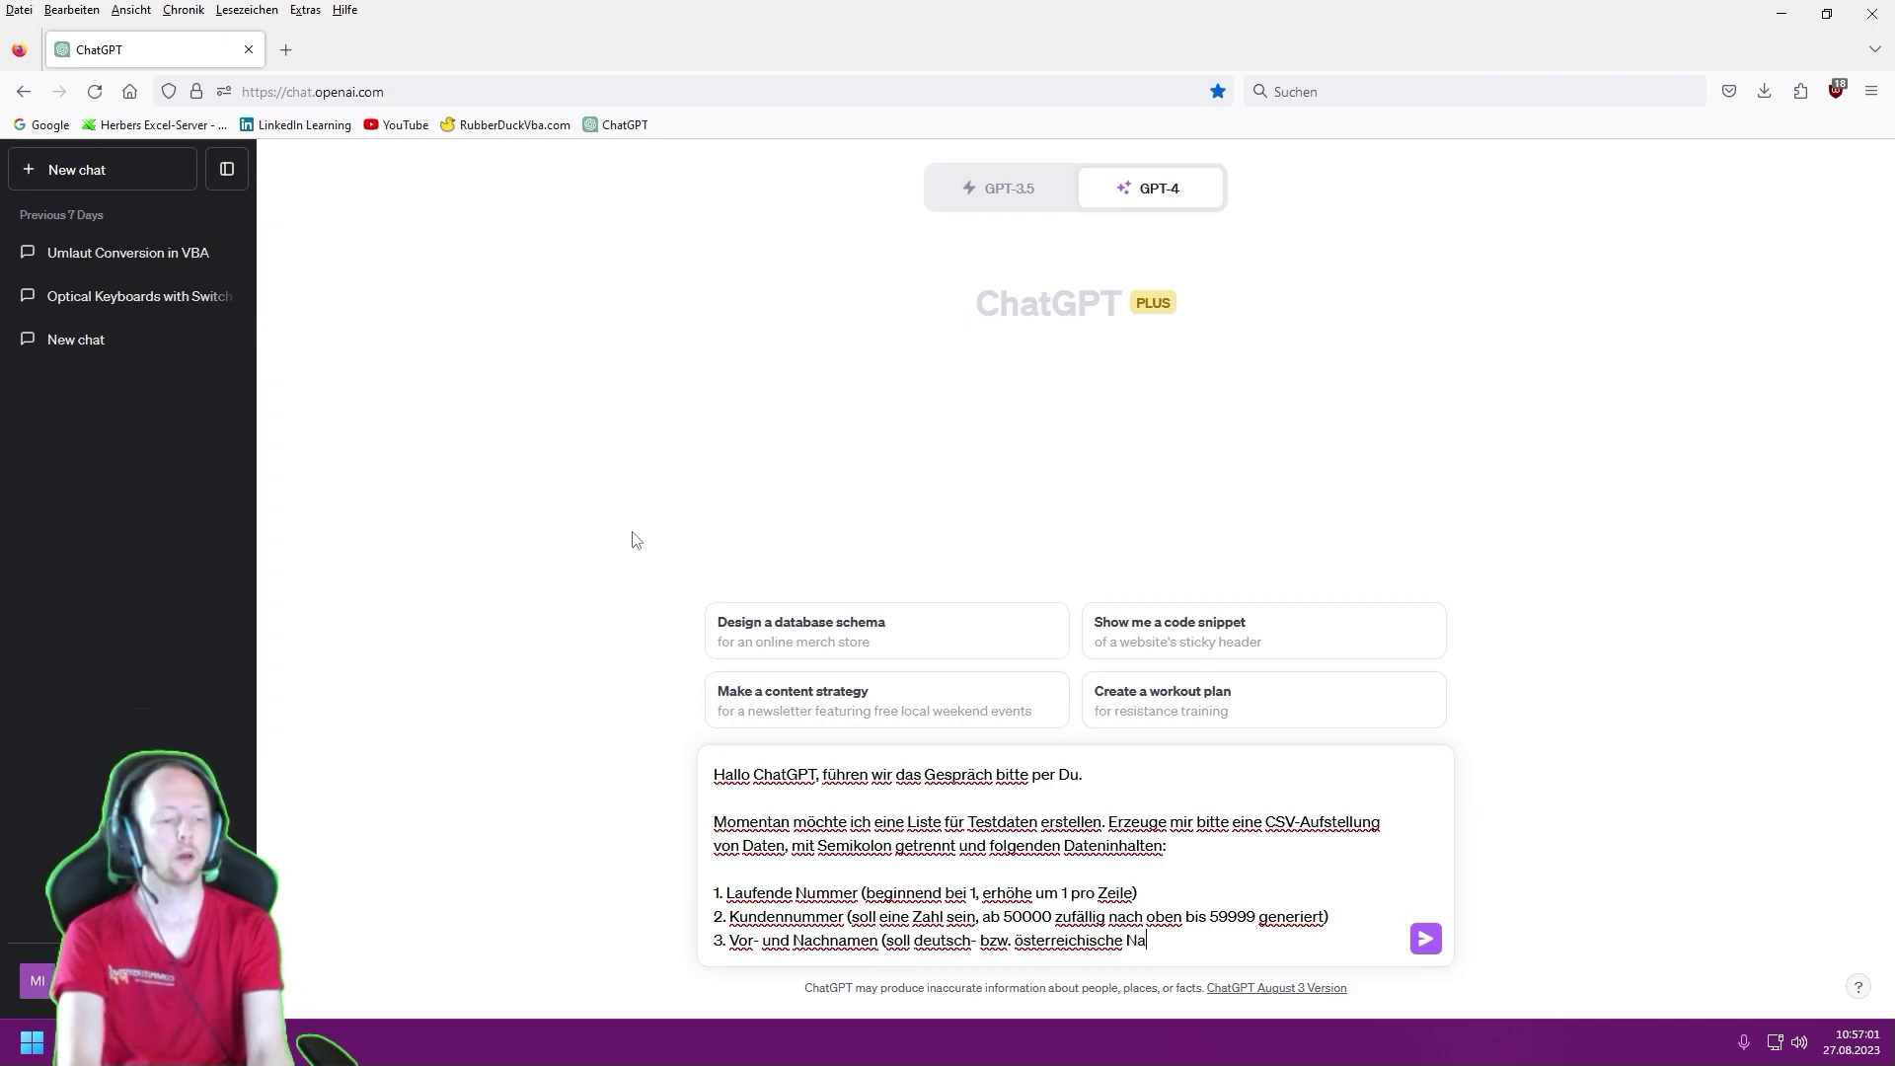
type("men enthalten)")
key("shift+Return")
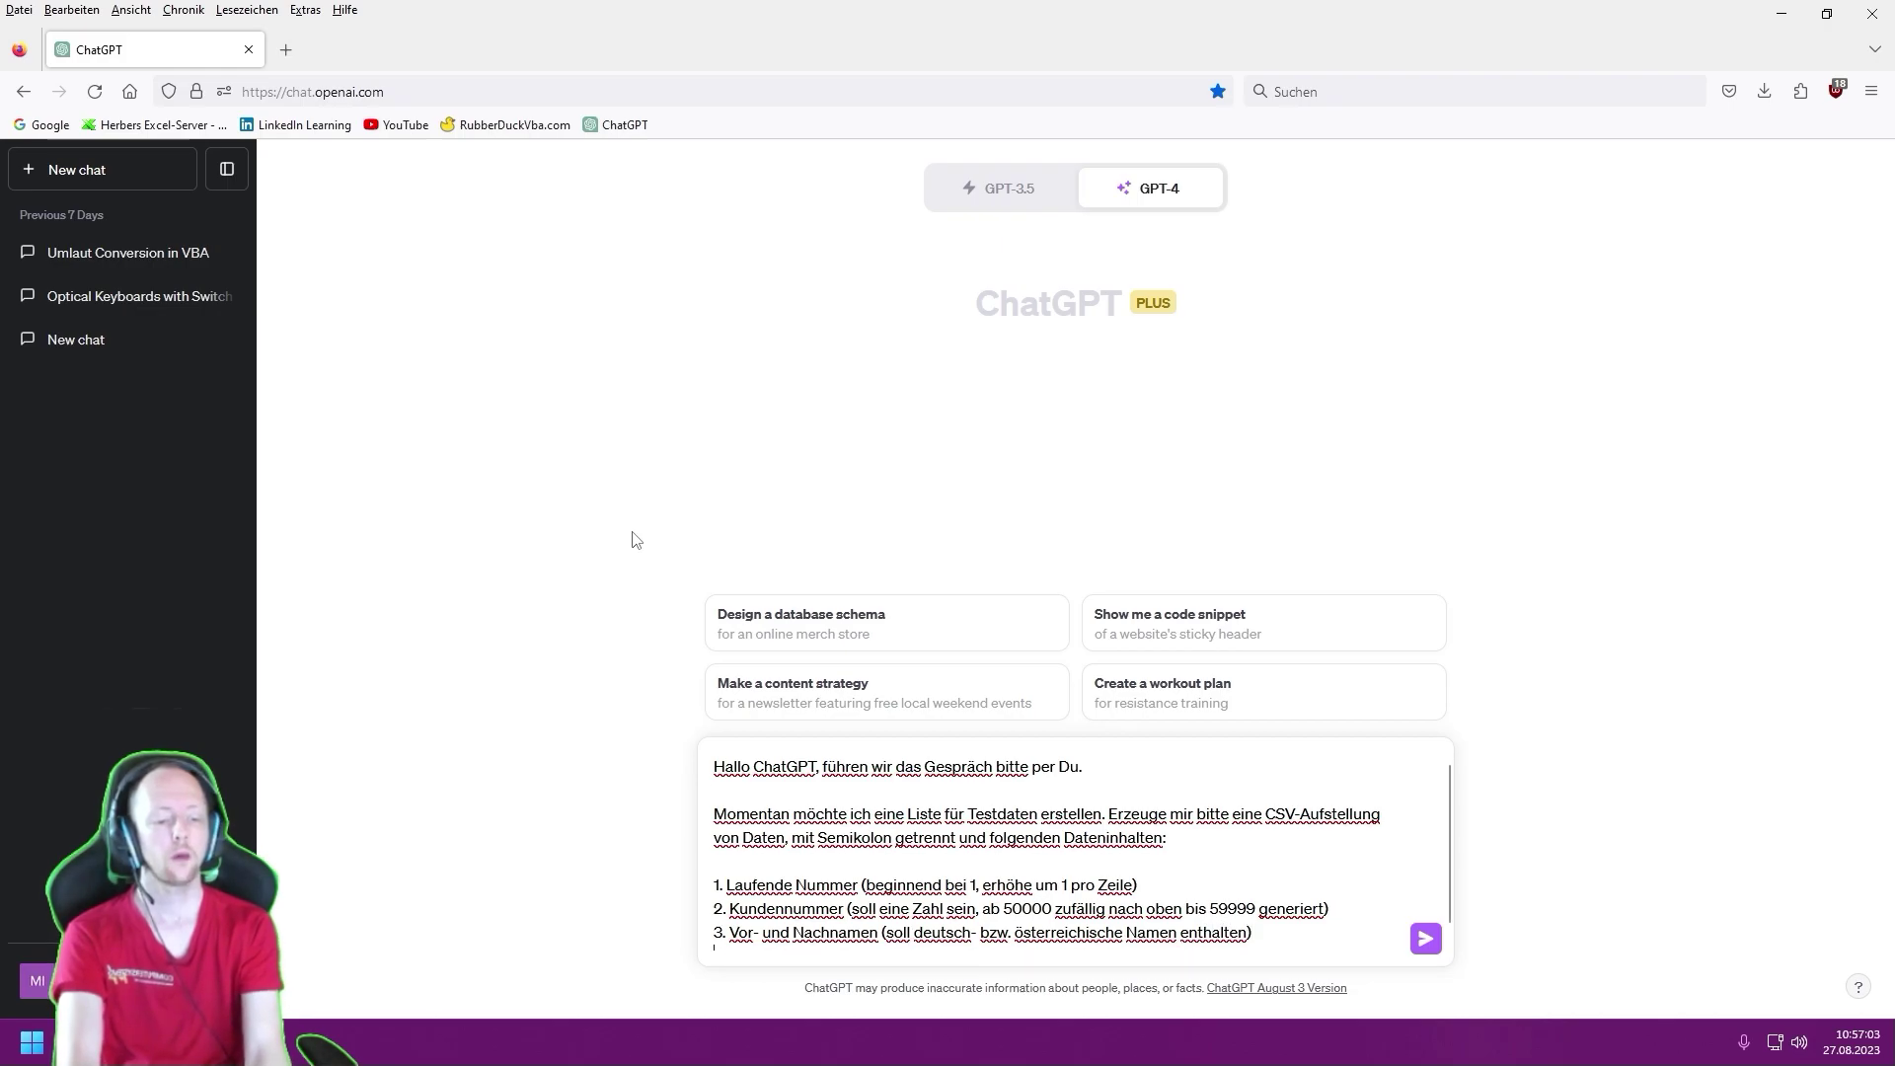
type("4. PLZ un")
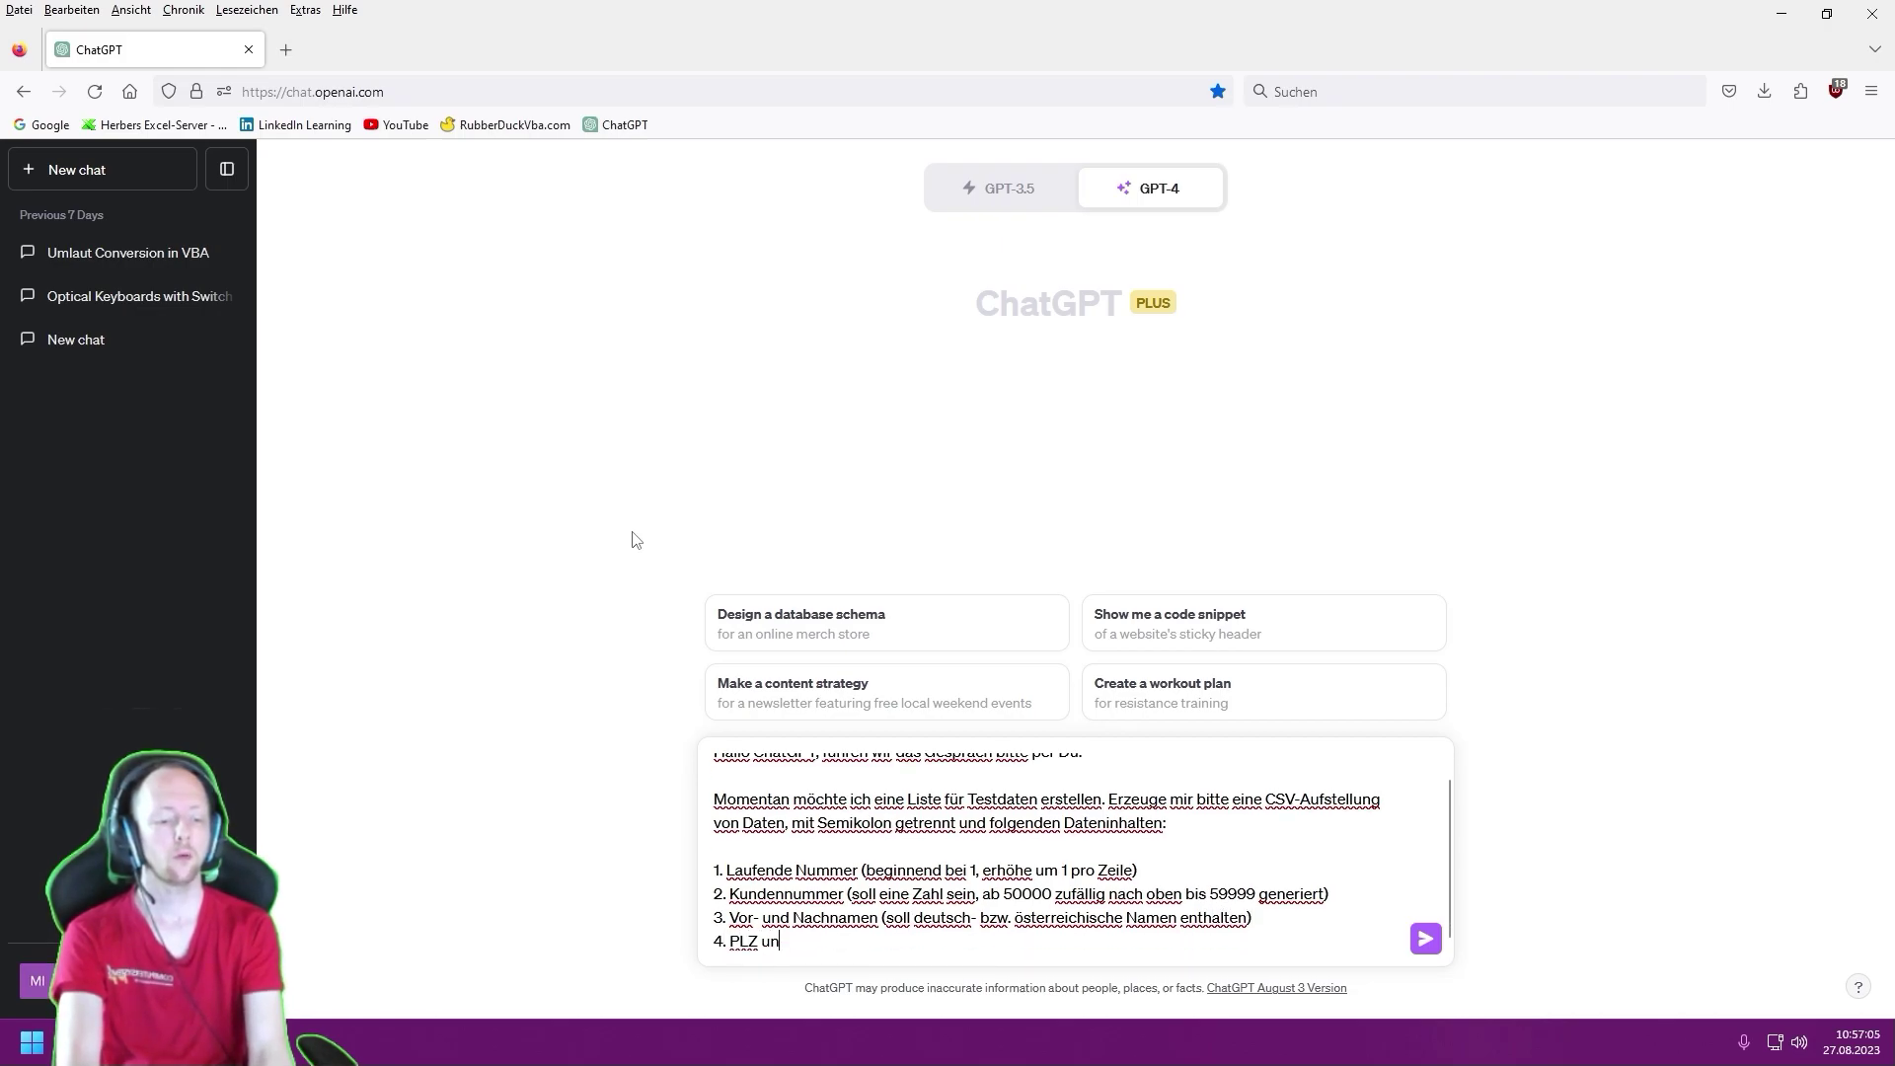
type("d Ort (sol")
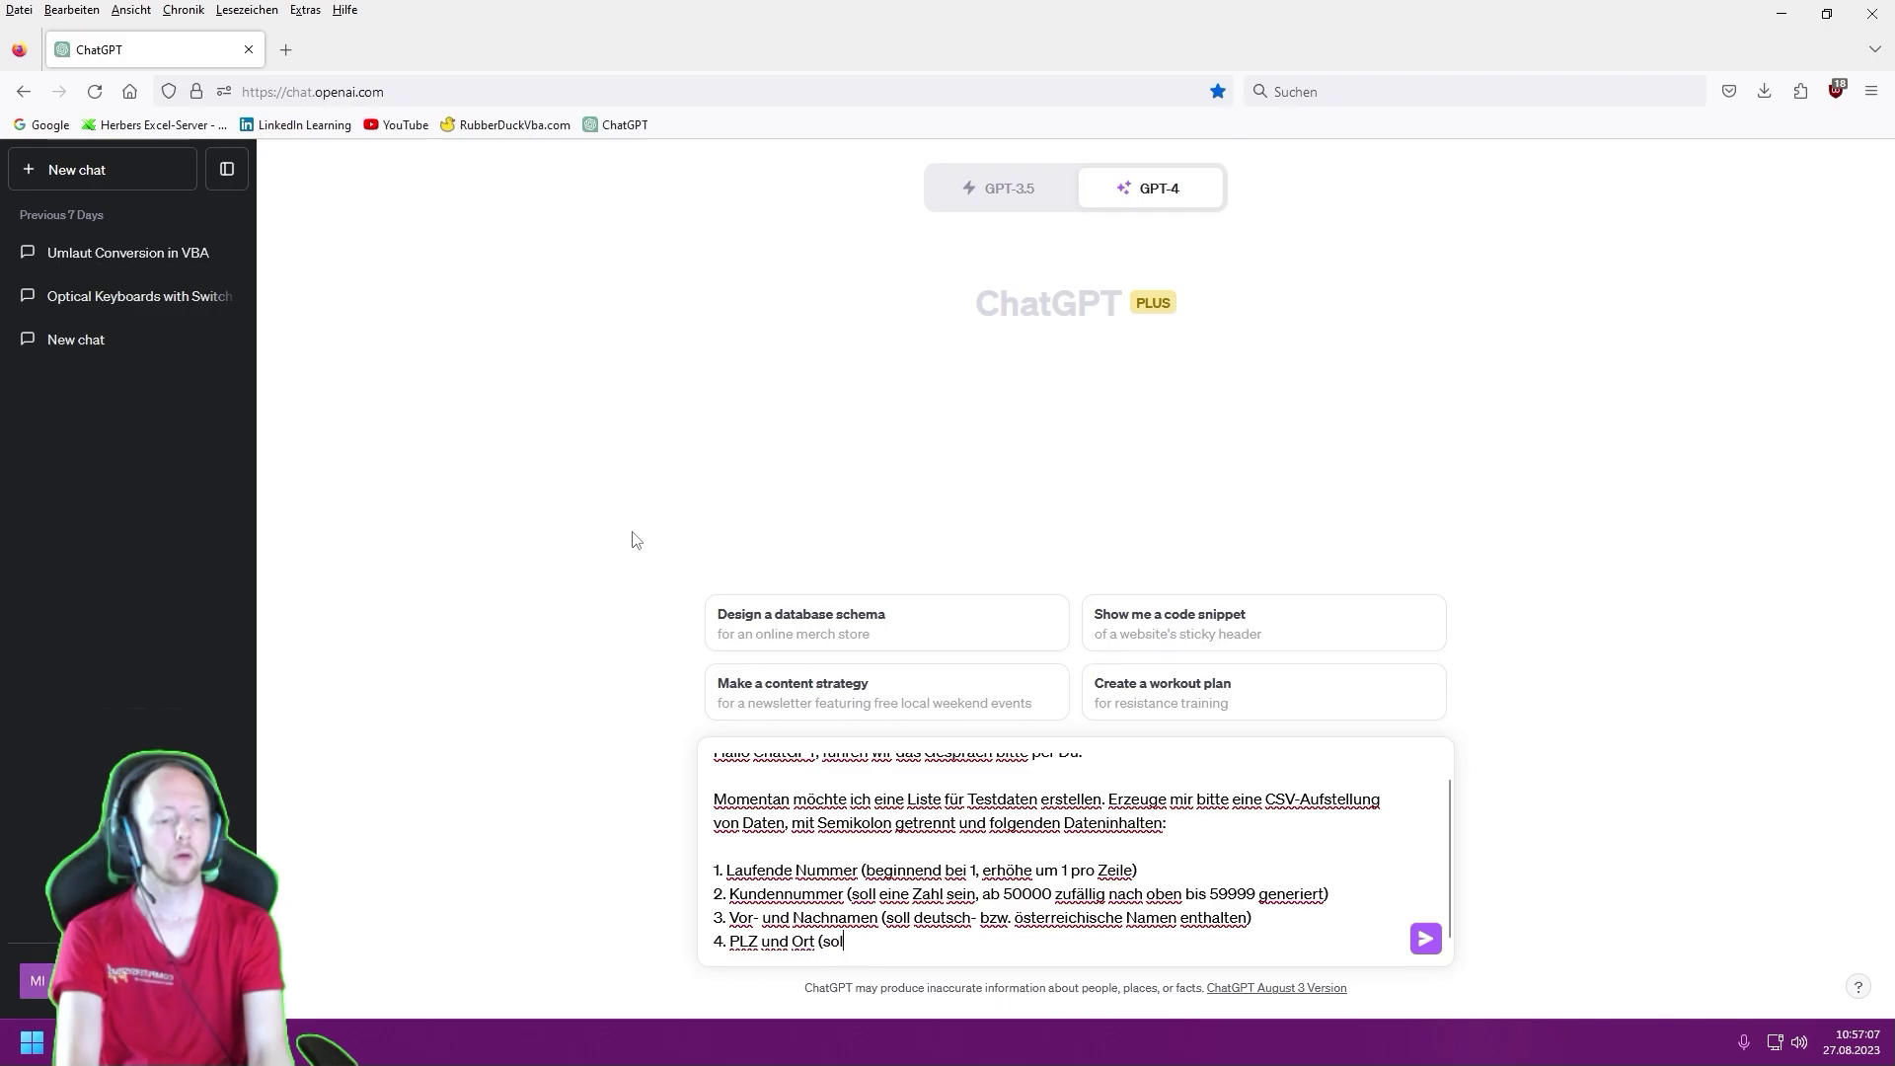
type("len ")
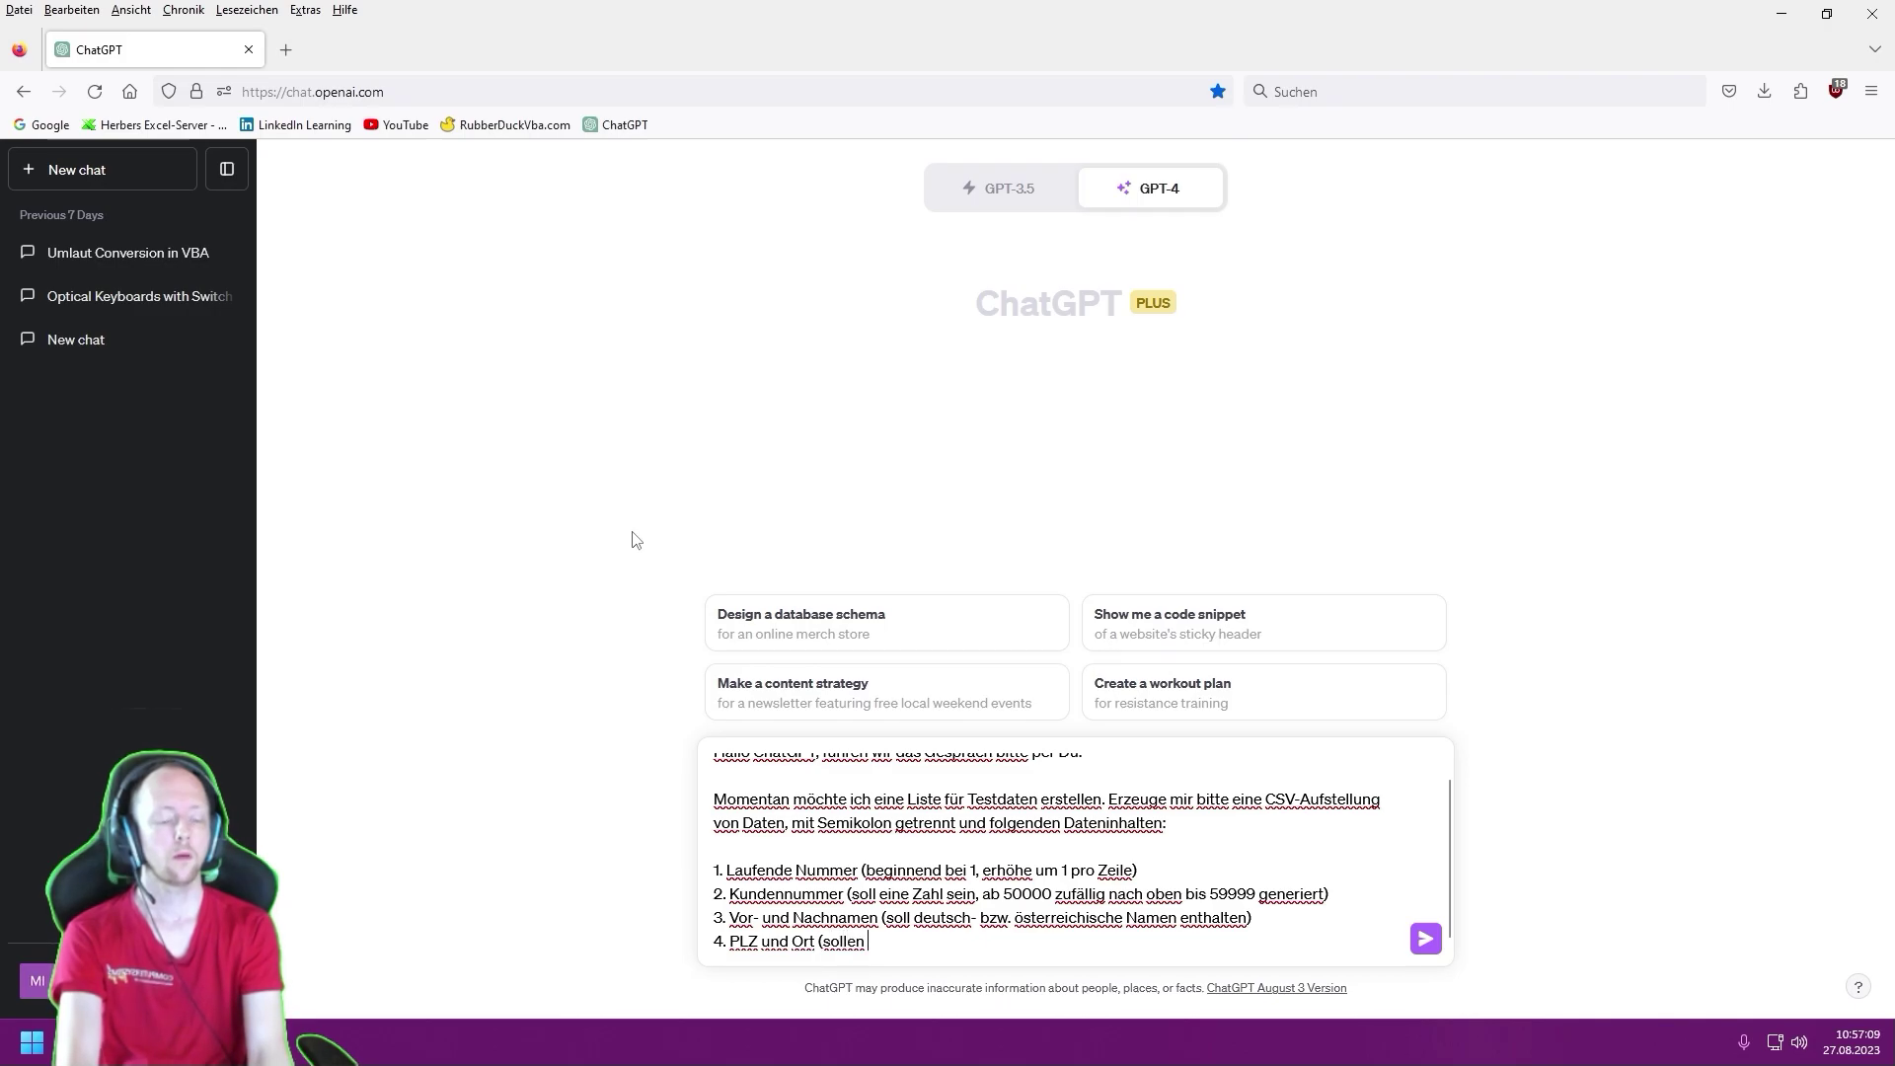
type("Ortsdaten aus")
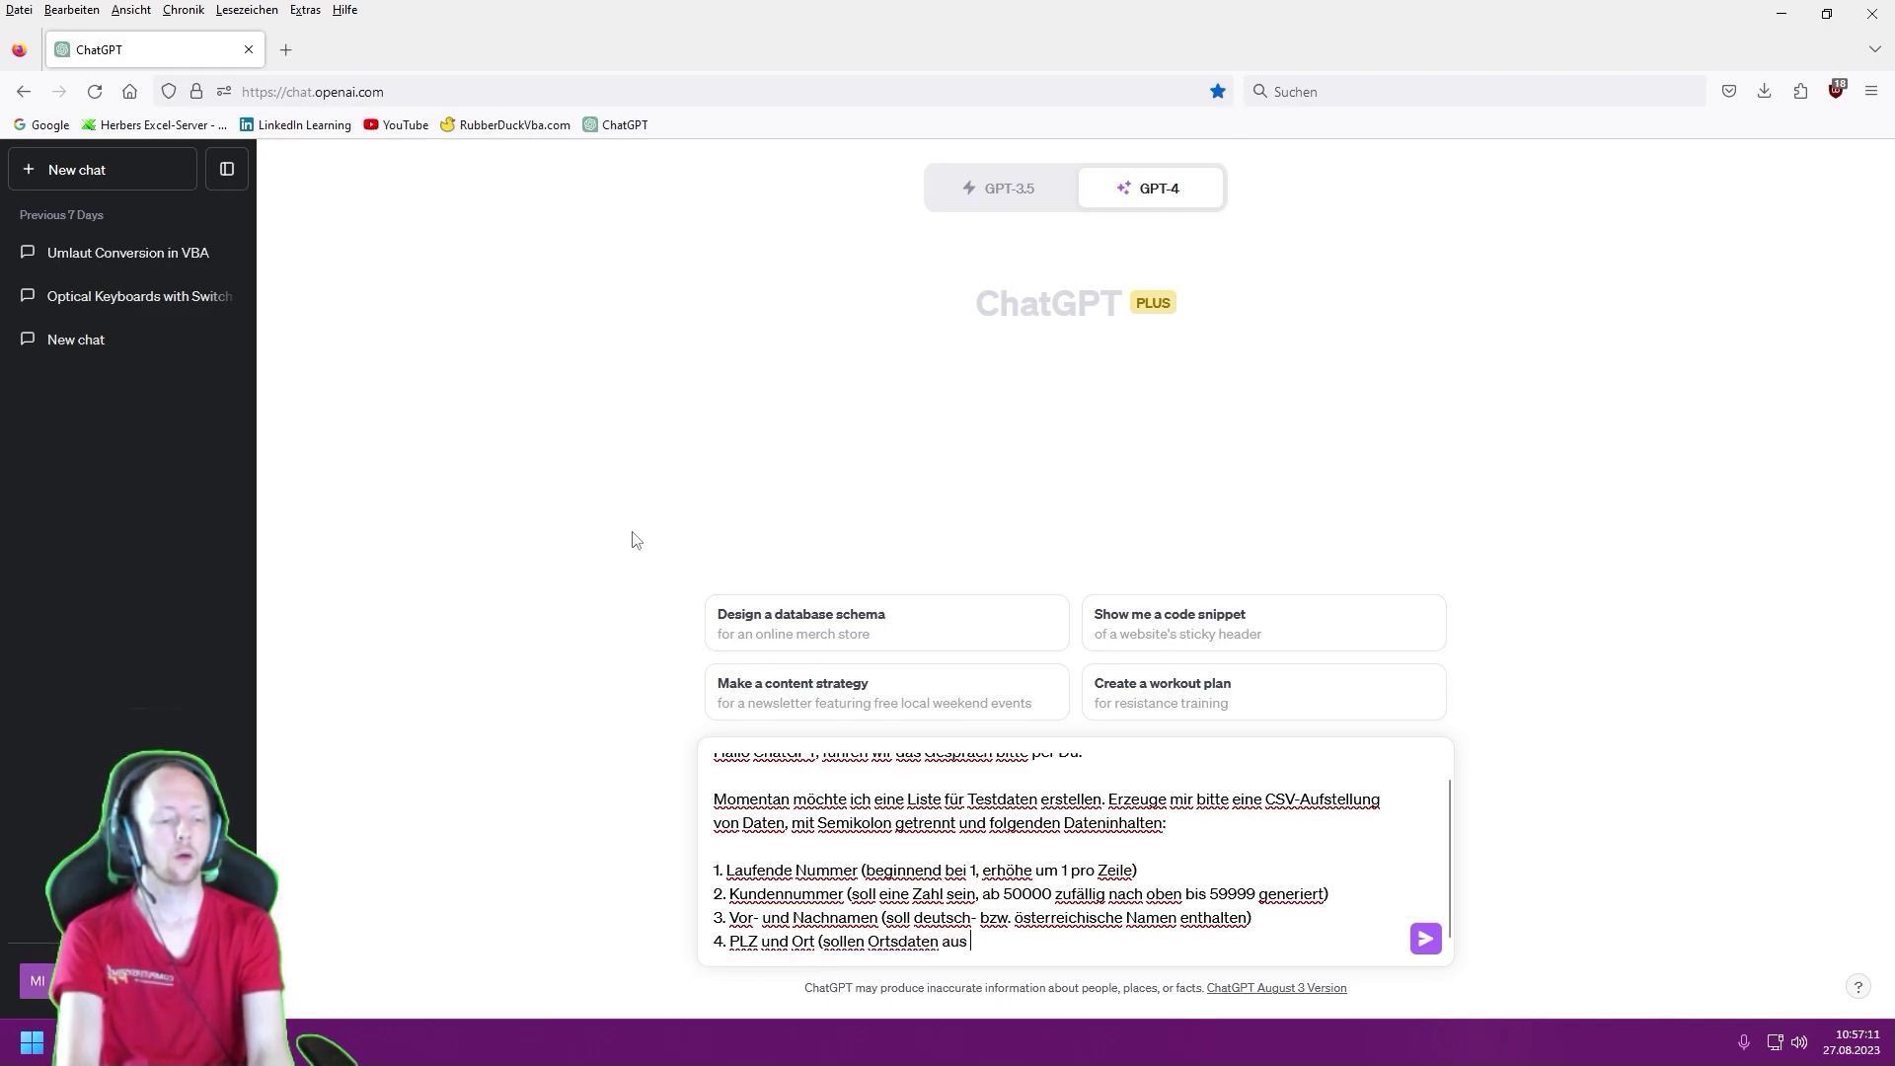
type("öster")
type("reichischen ")
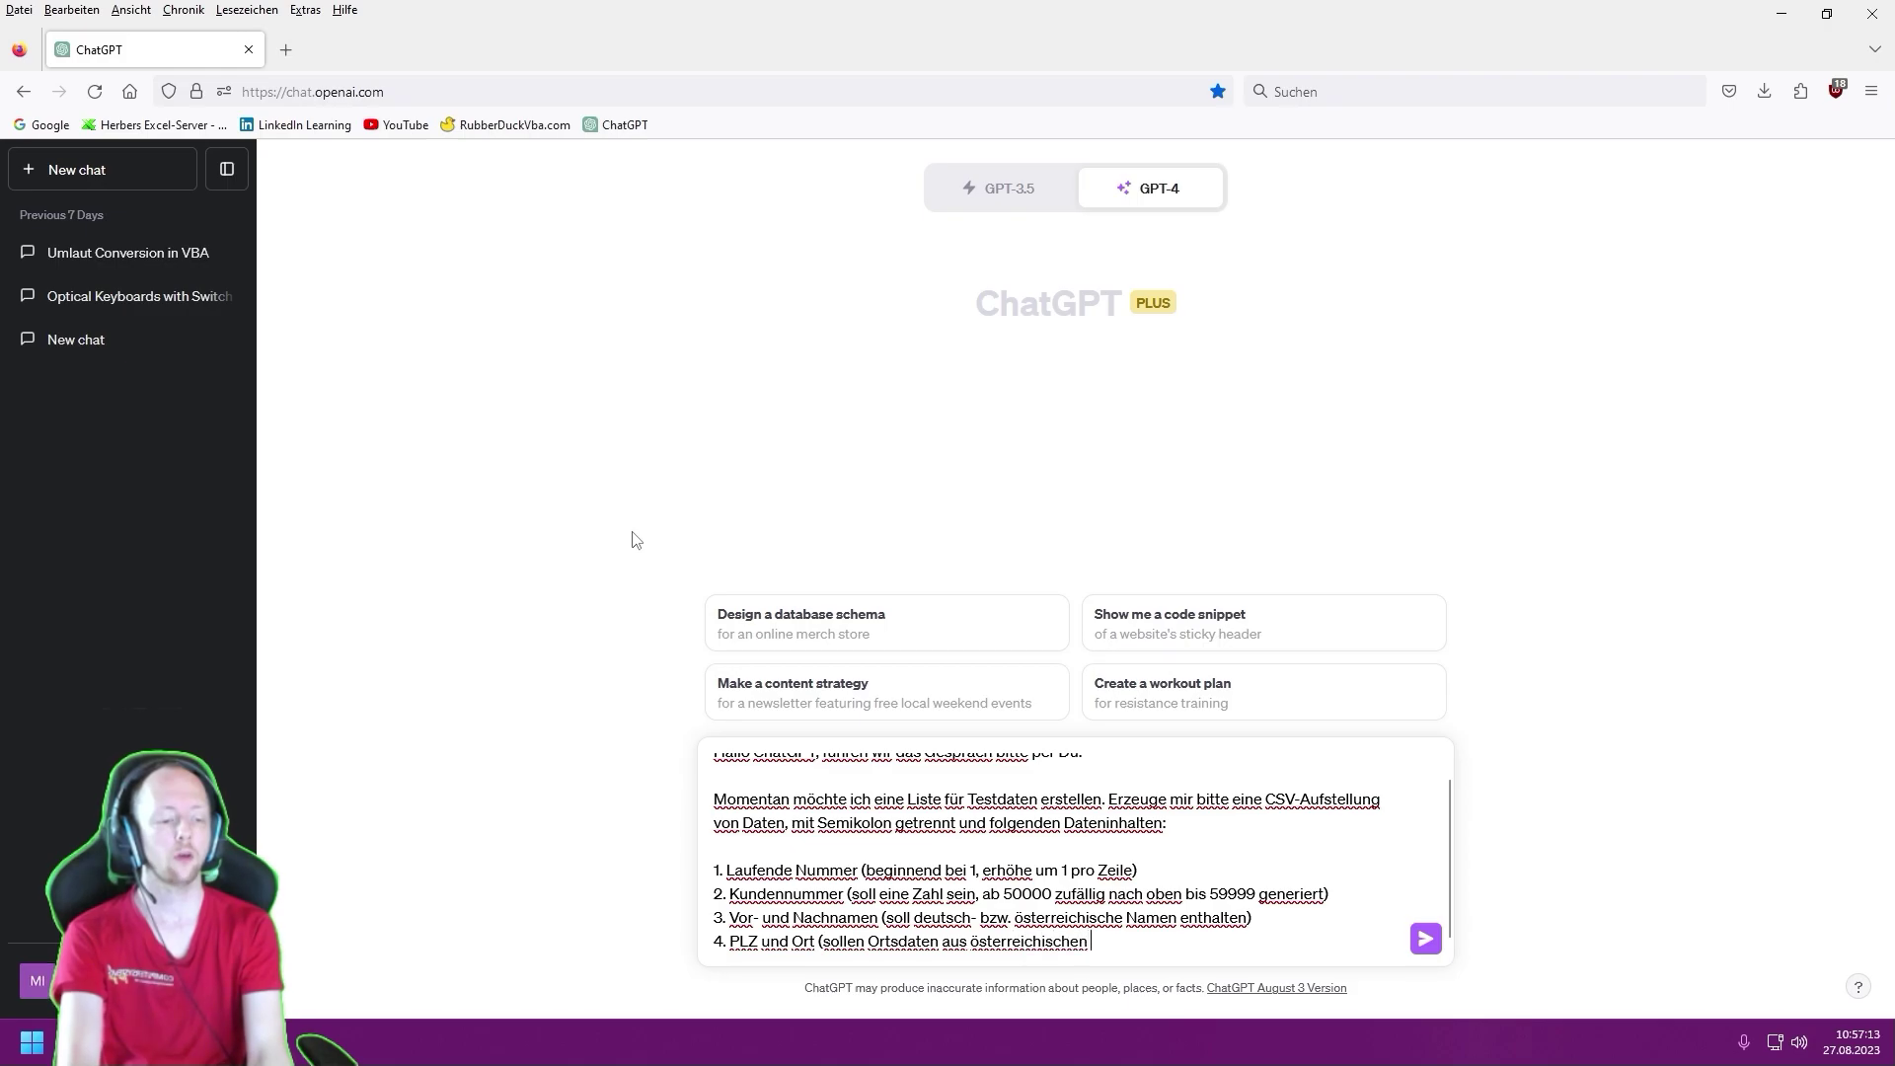
type("Städten und Orten beinhalte")
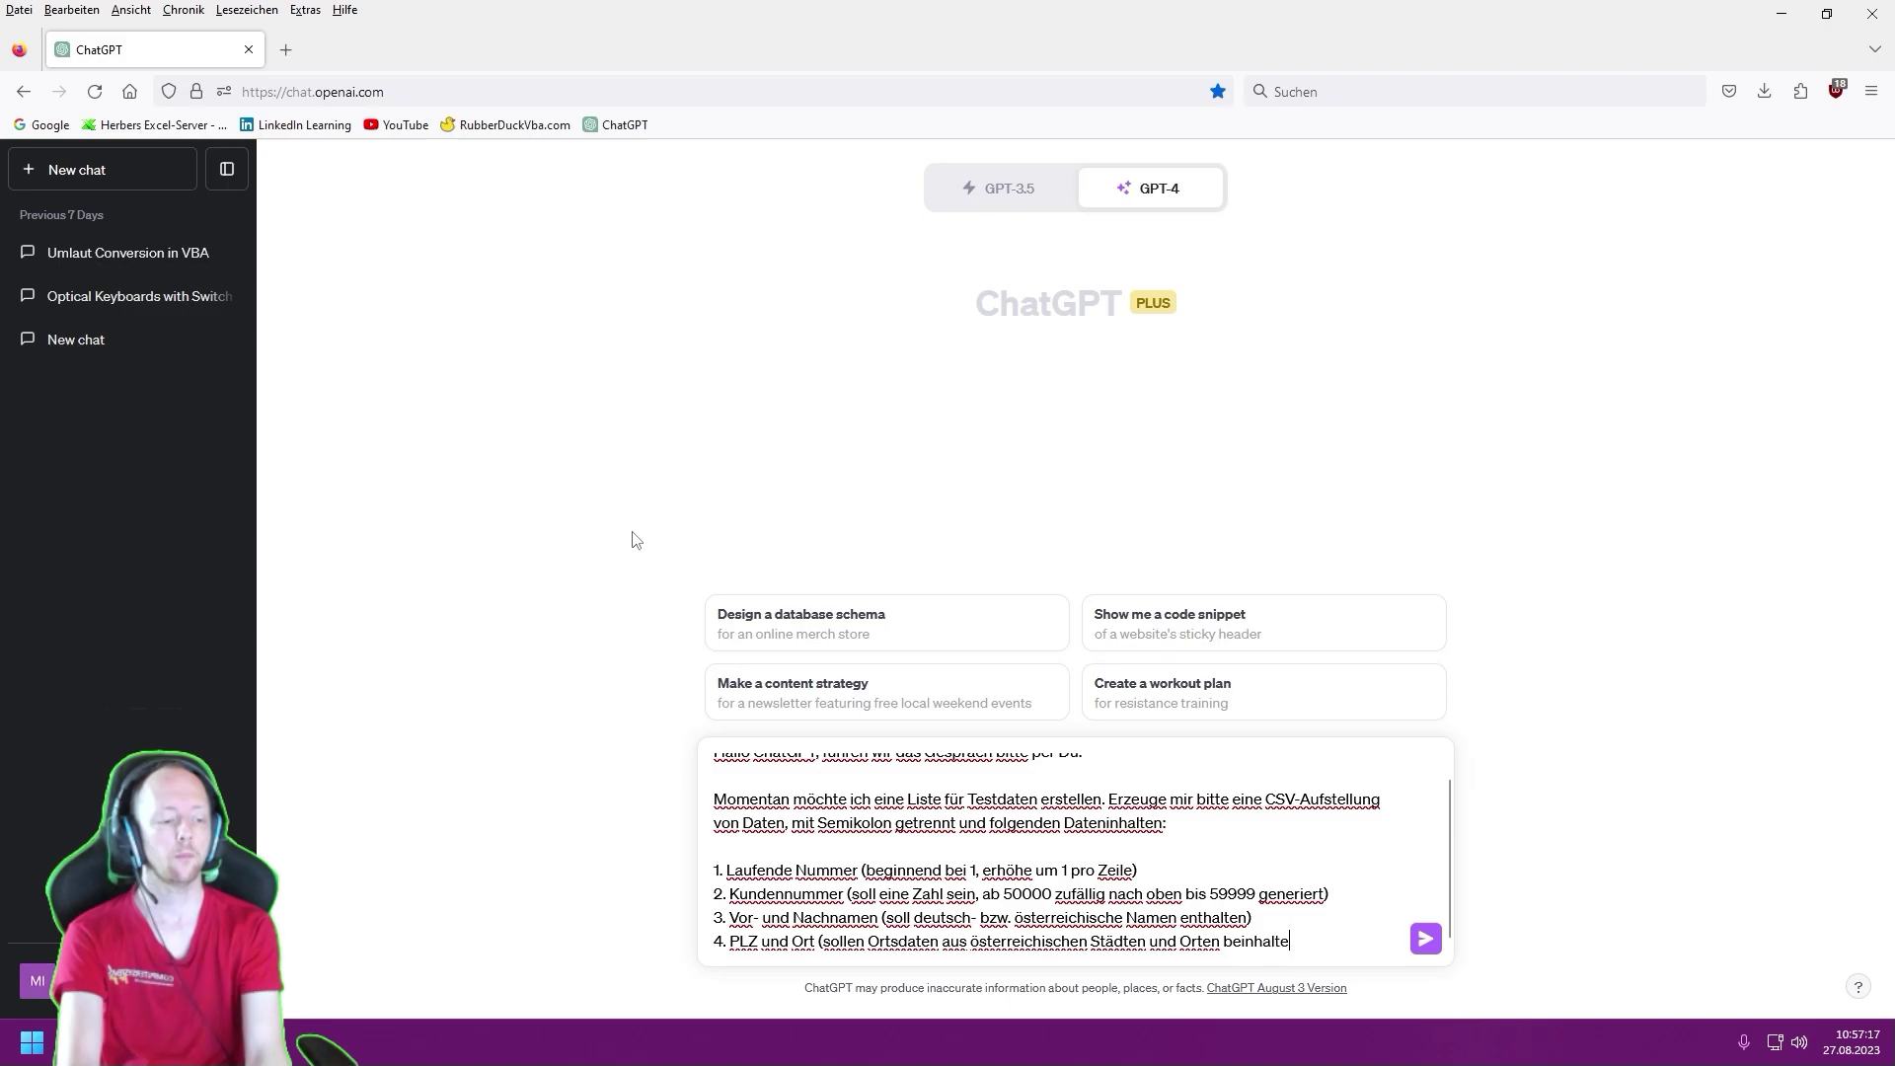
type("n)")
- Add the request to create 100 records and generate the first 50
key("shift+Return")
key("shift+Return")
type("E")
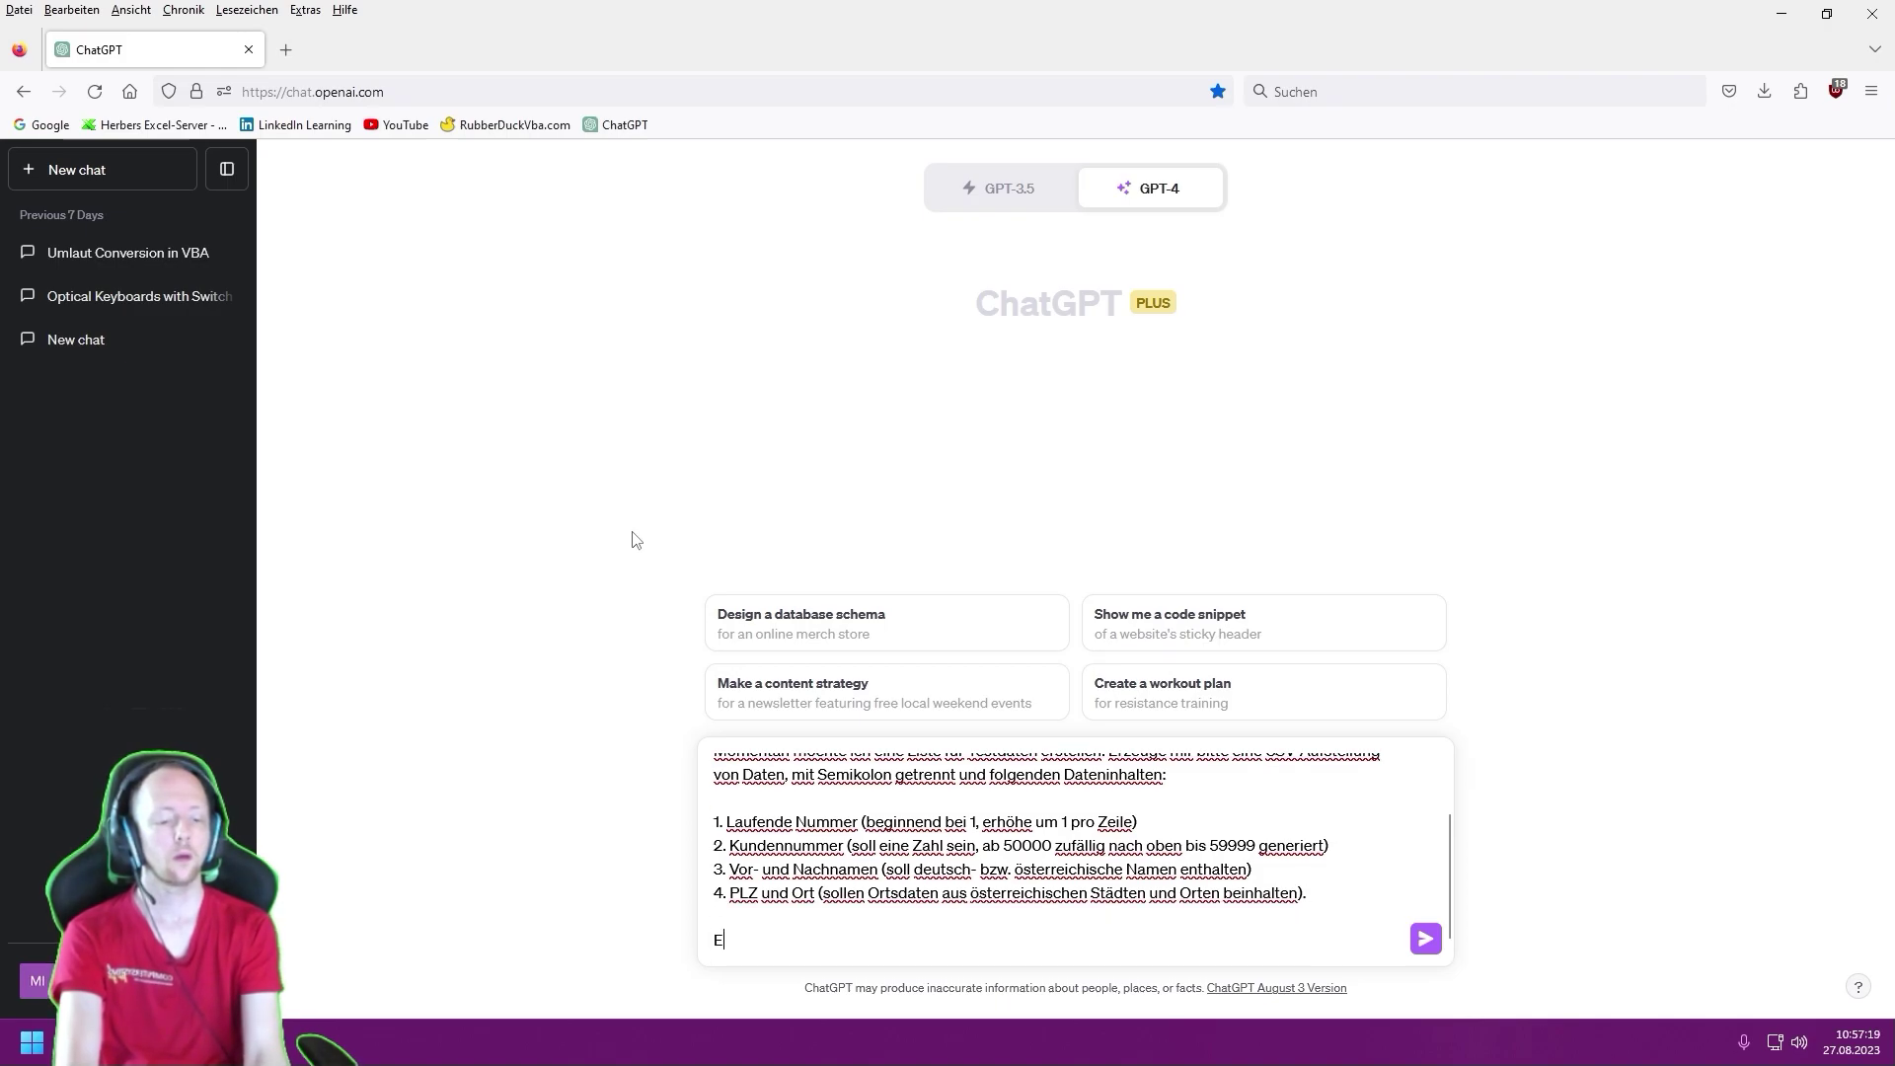
type("rzeuge mir bitte ")
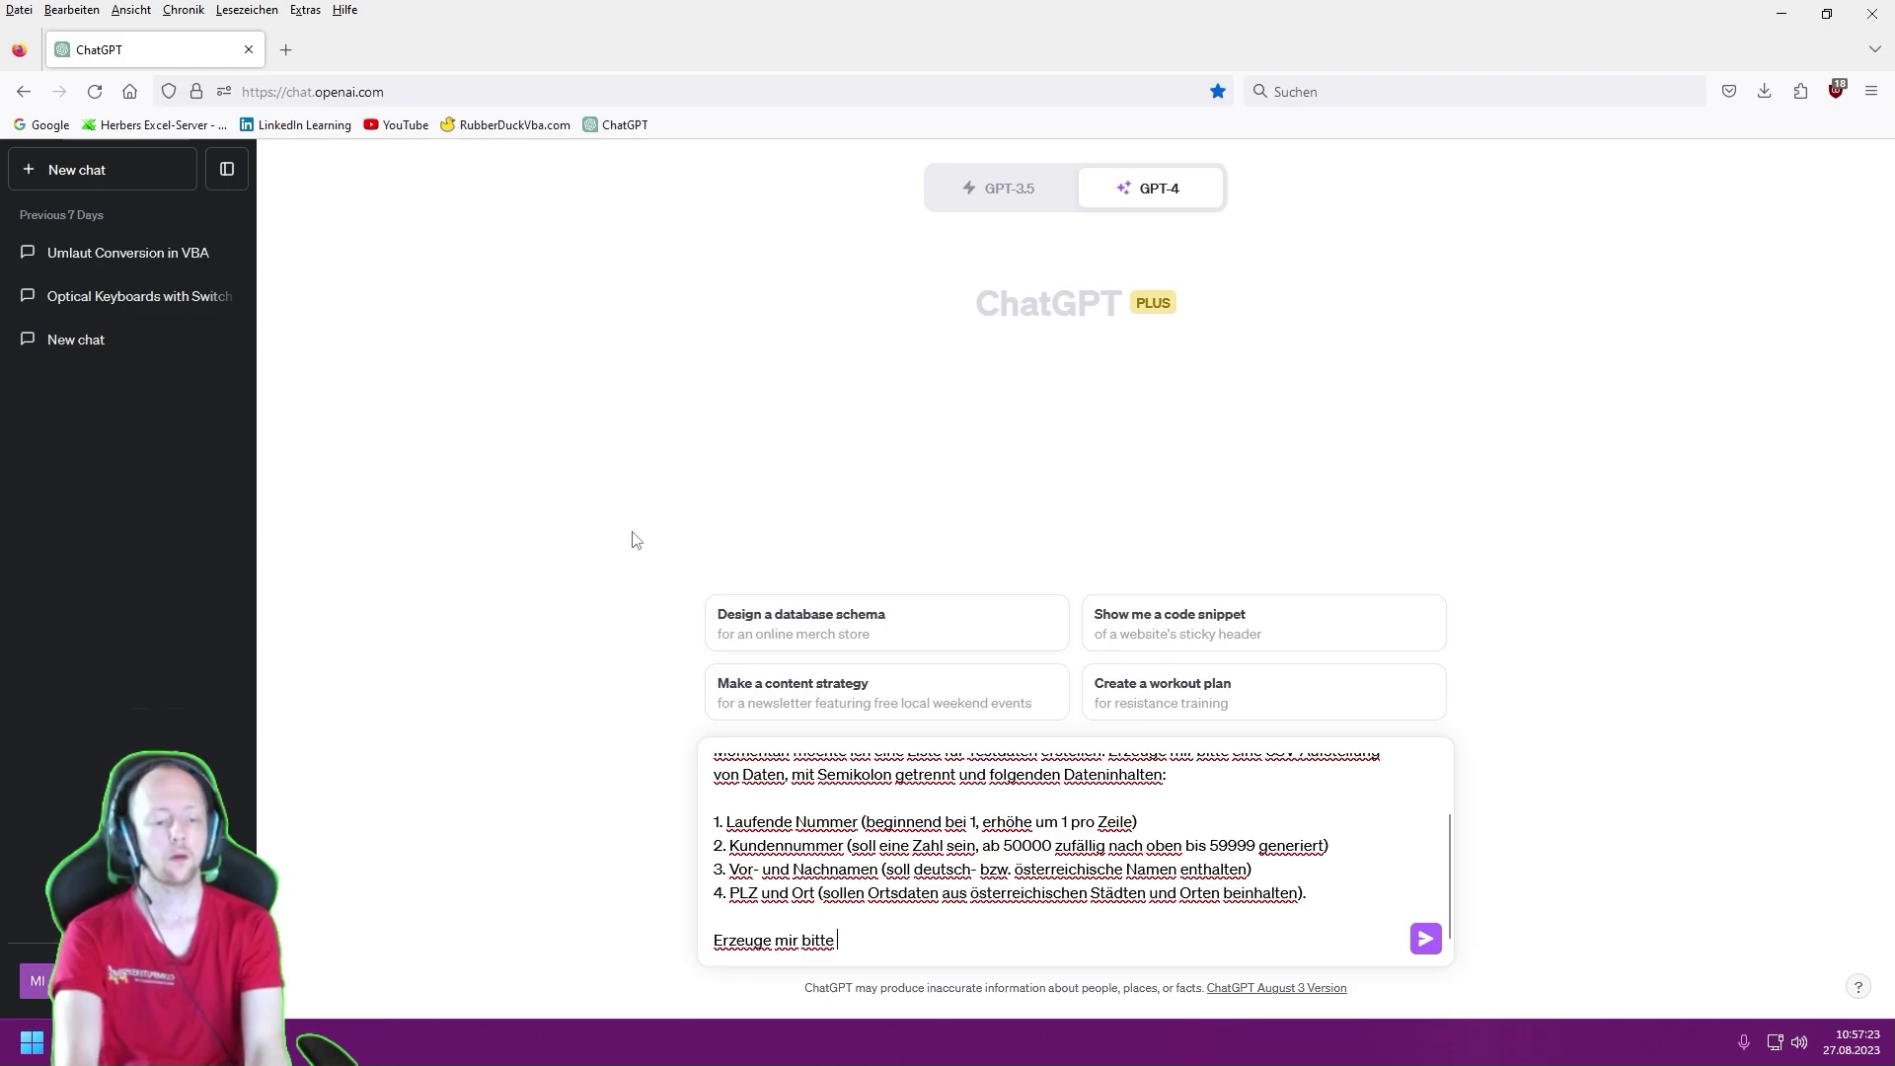
type("100 Datensätze,")
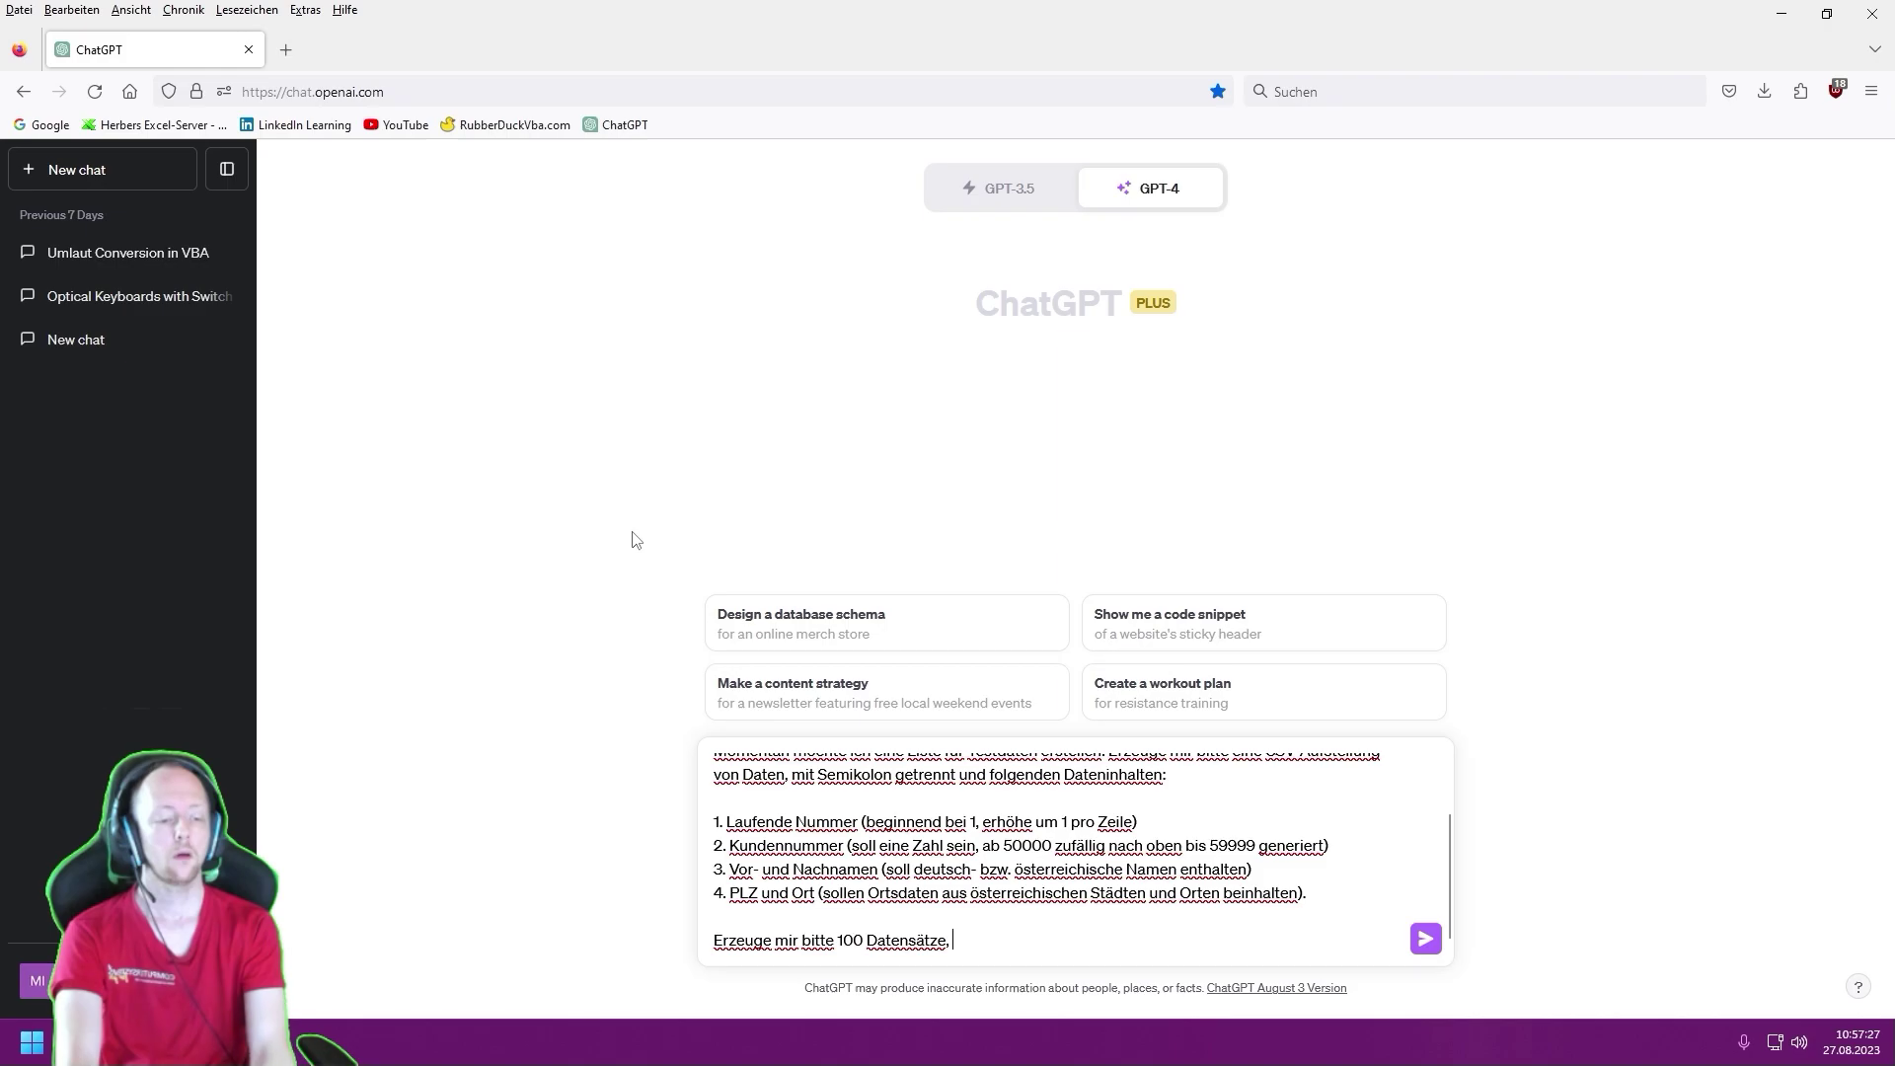
type("zeige mir")
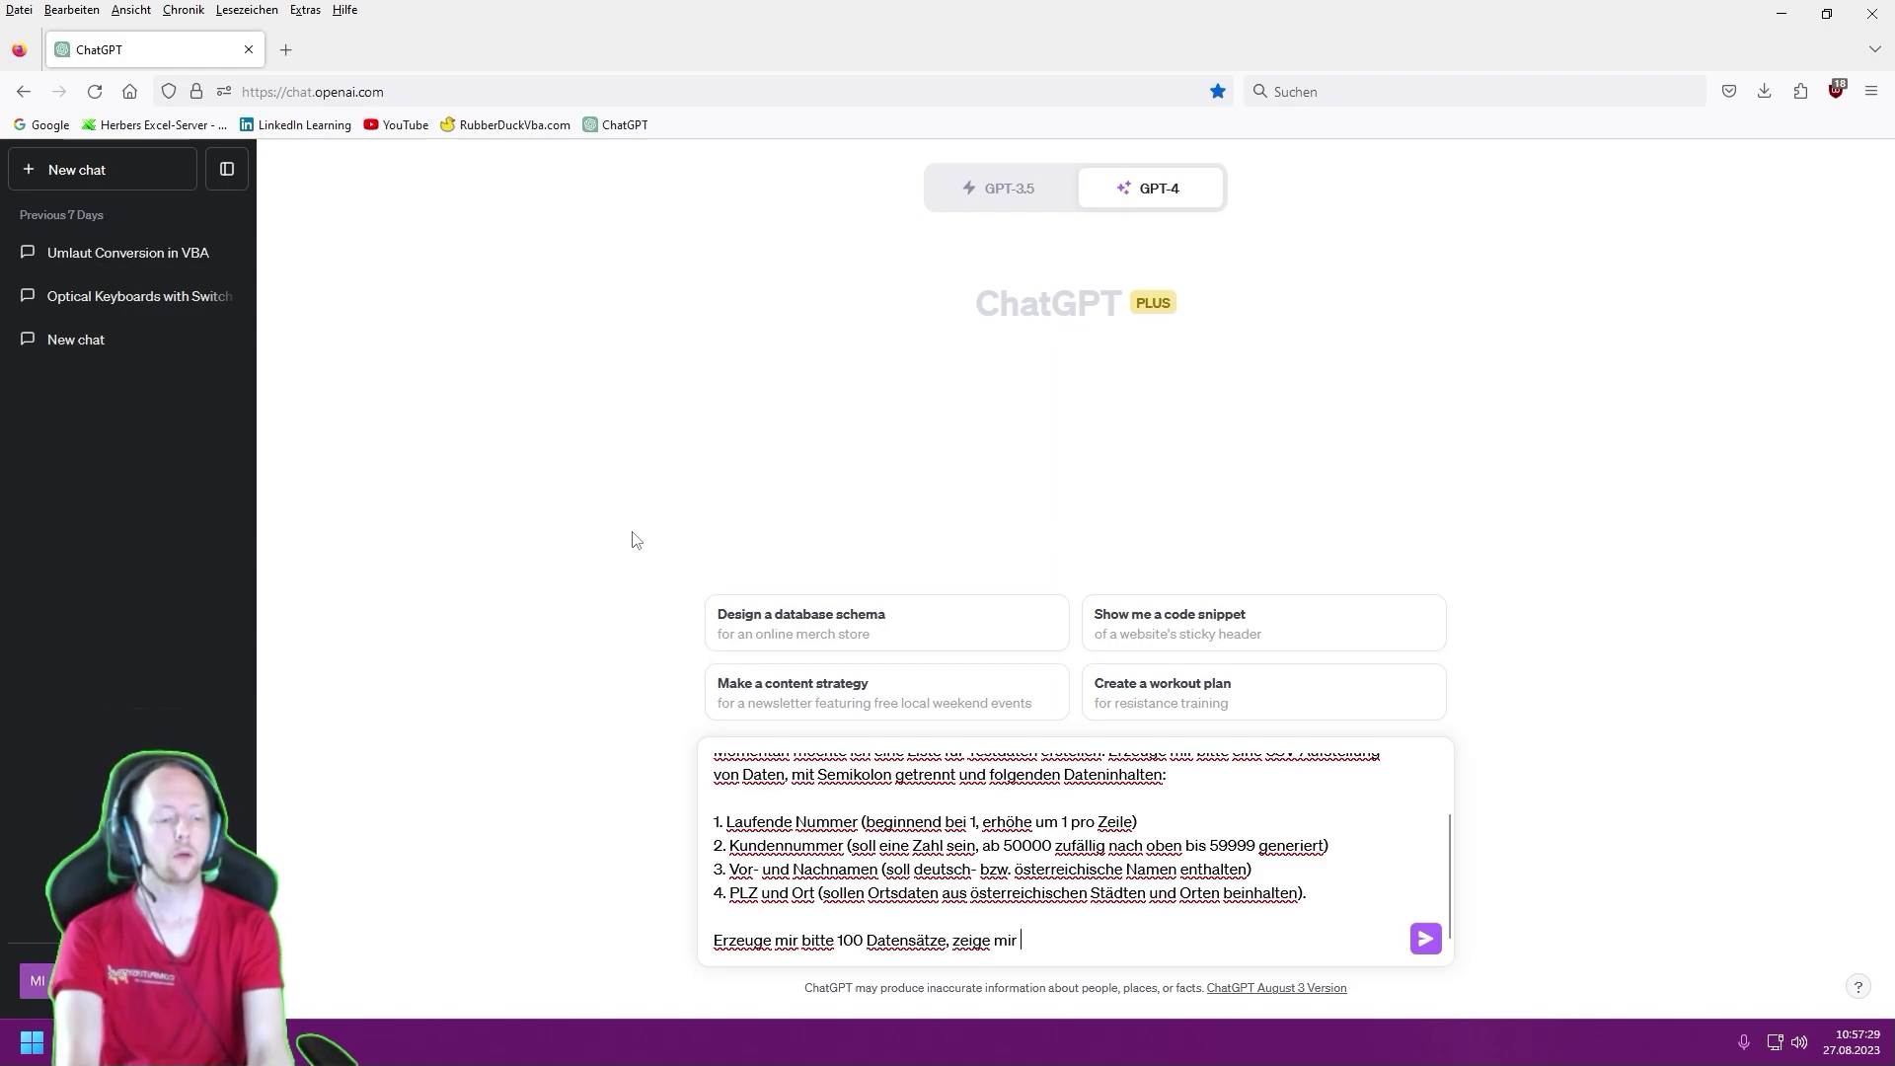
type("die ersten")
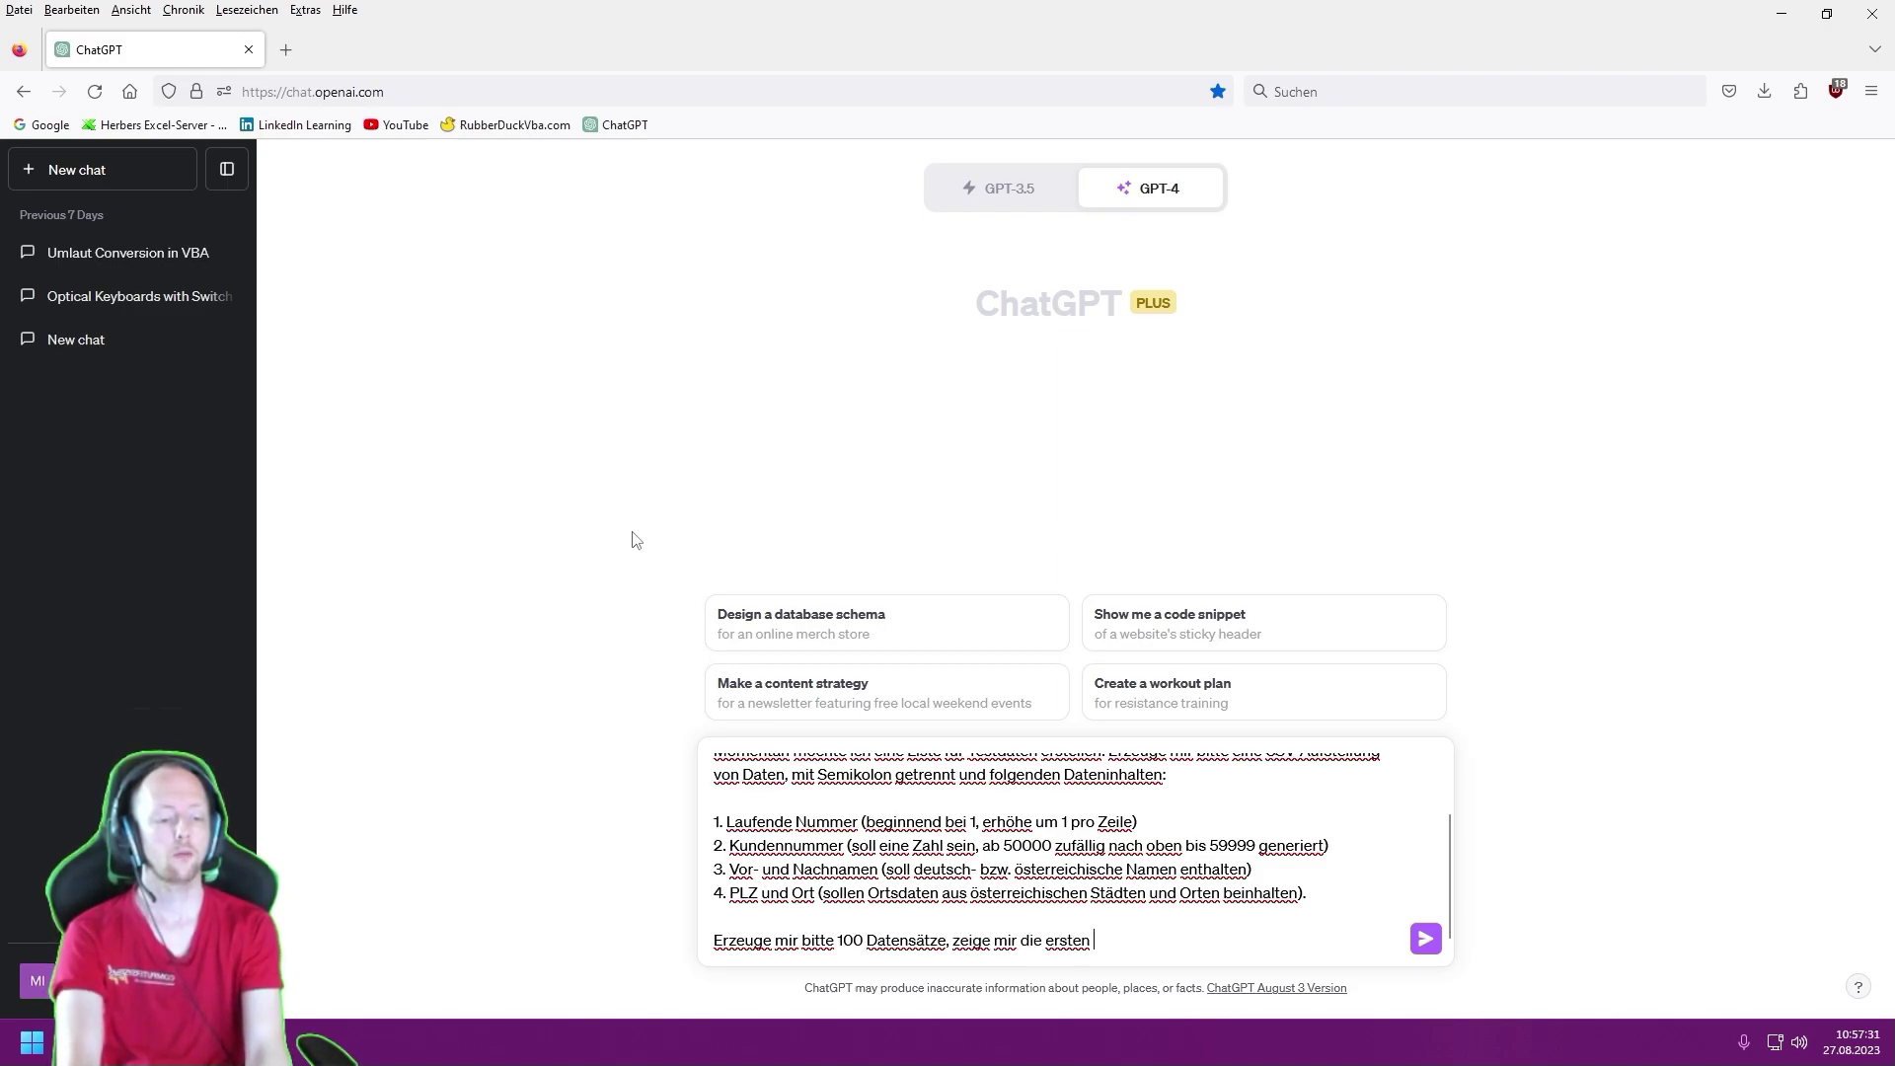
type(" 50 Datensätze an.")
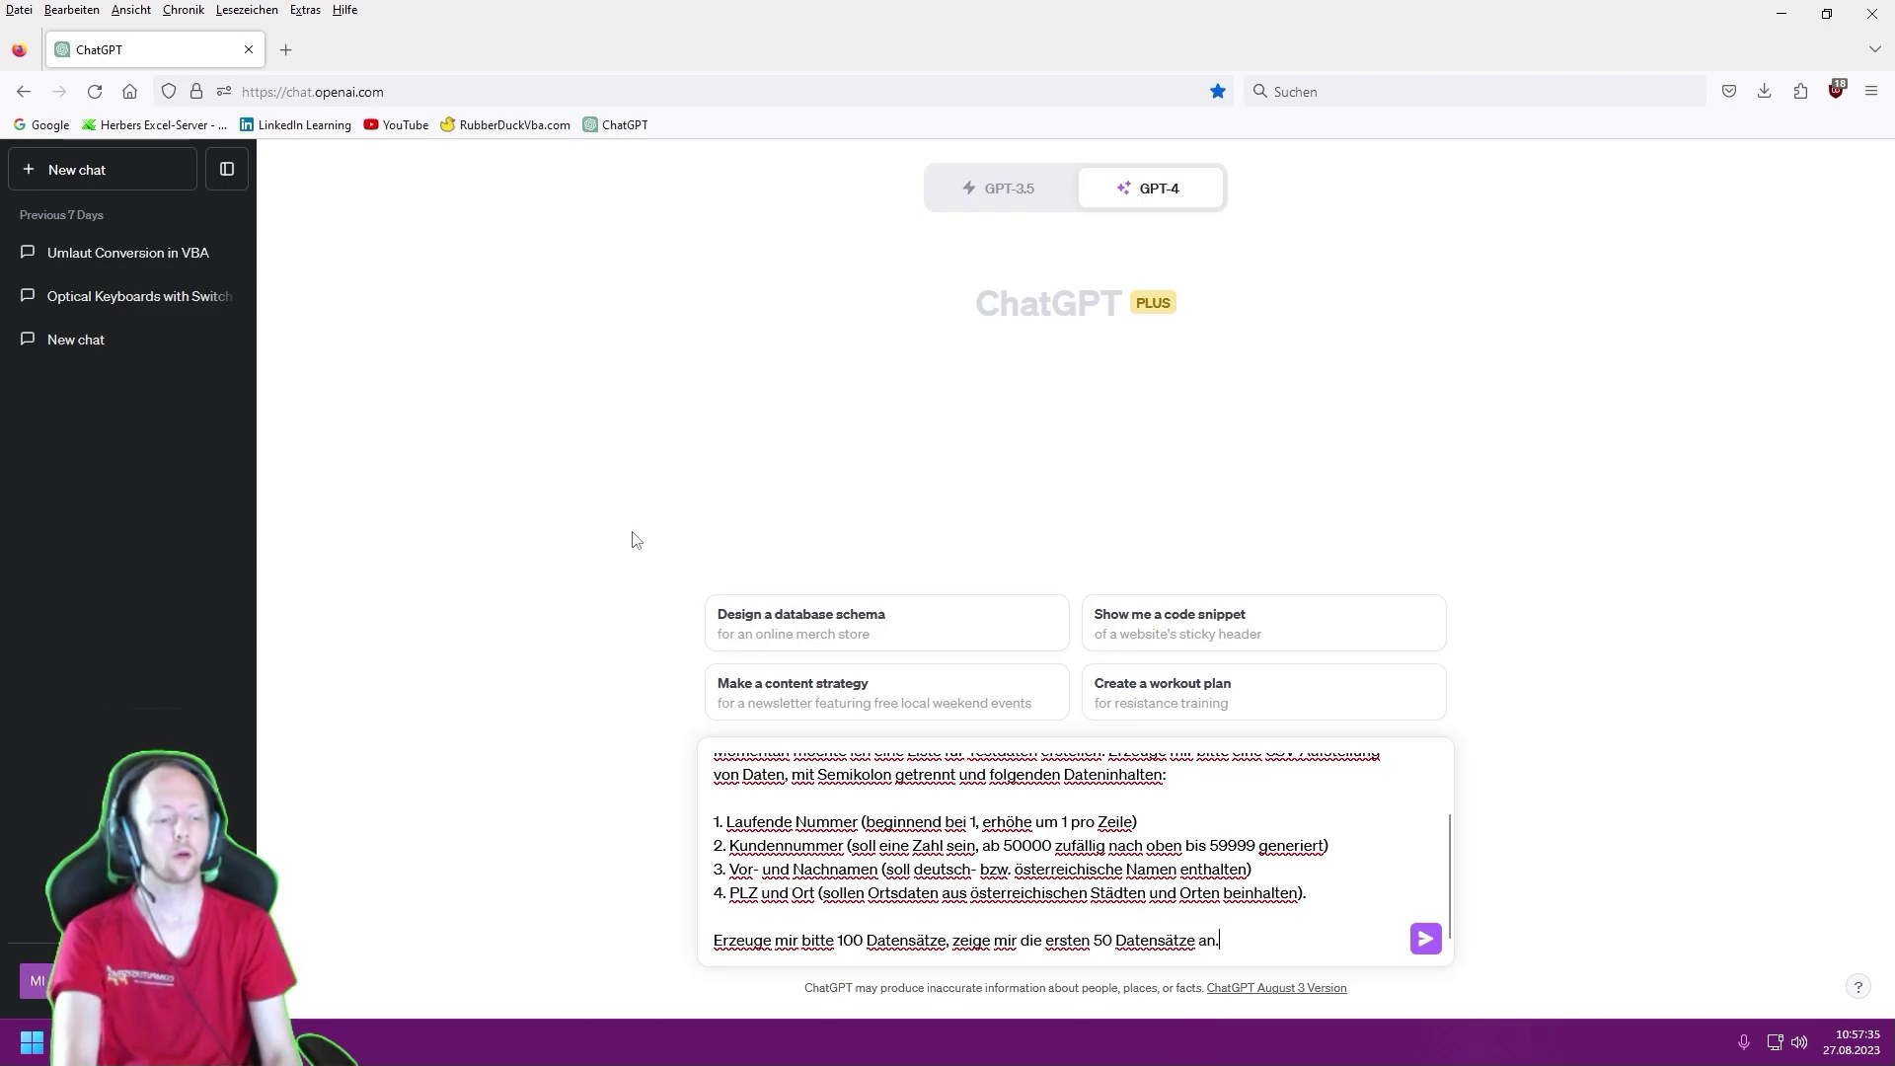
key("ctrl+Left")
key("shift+Right")
key("shift+Right")
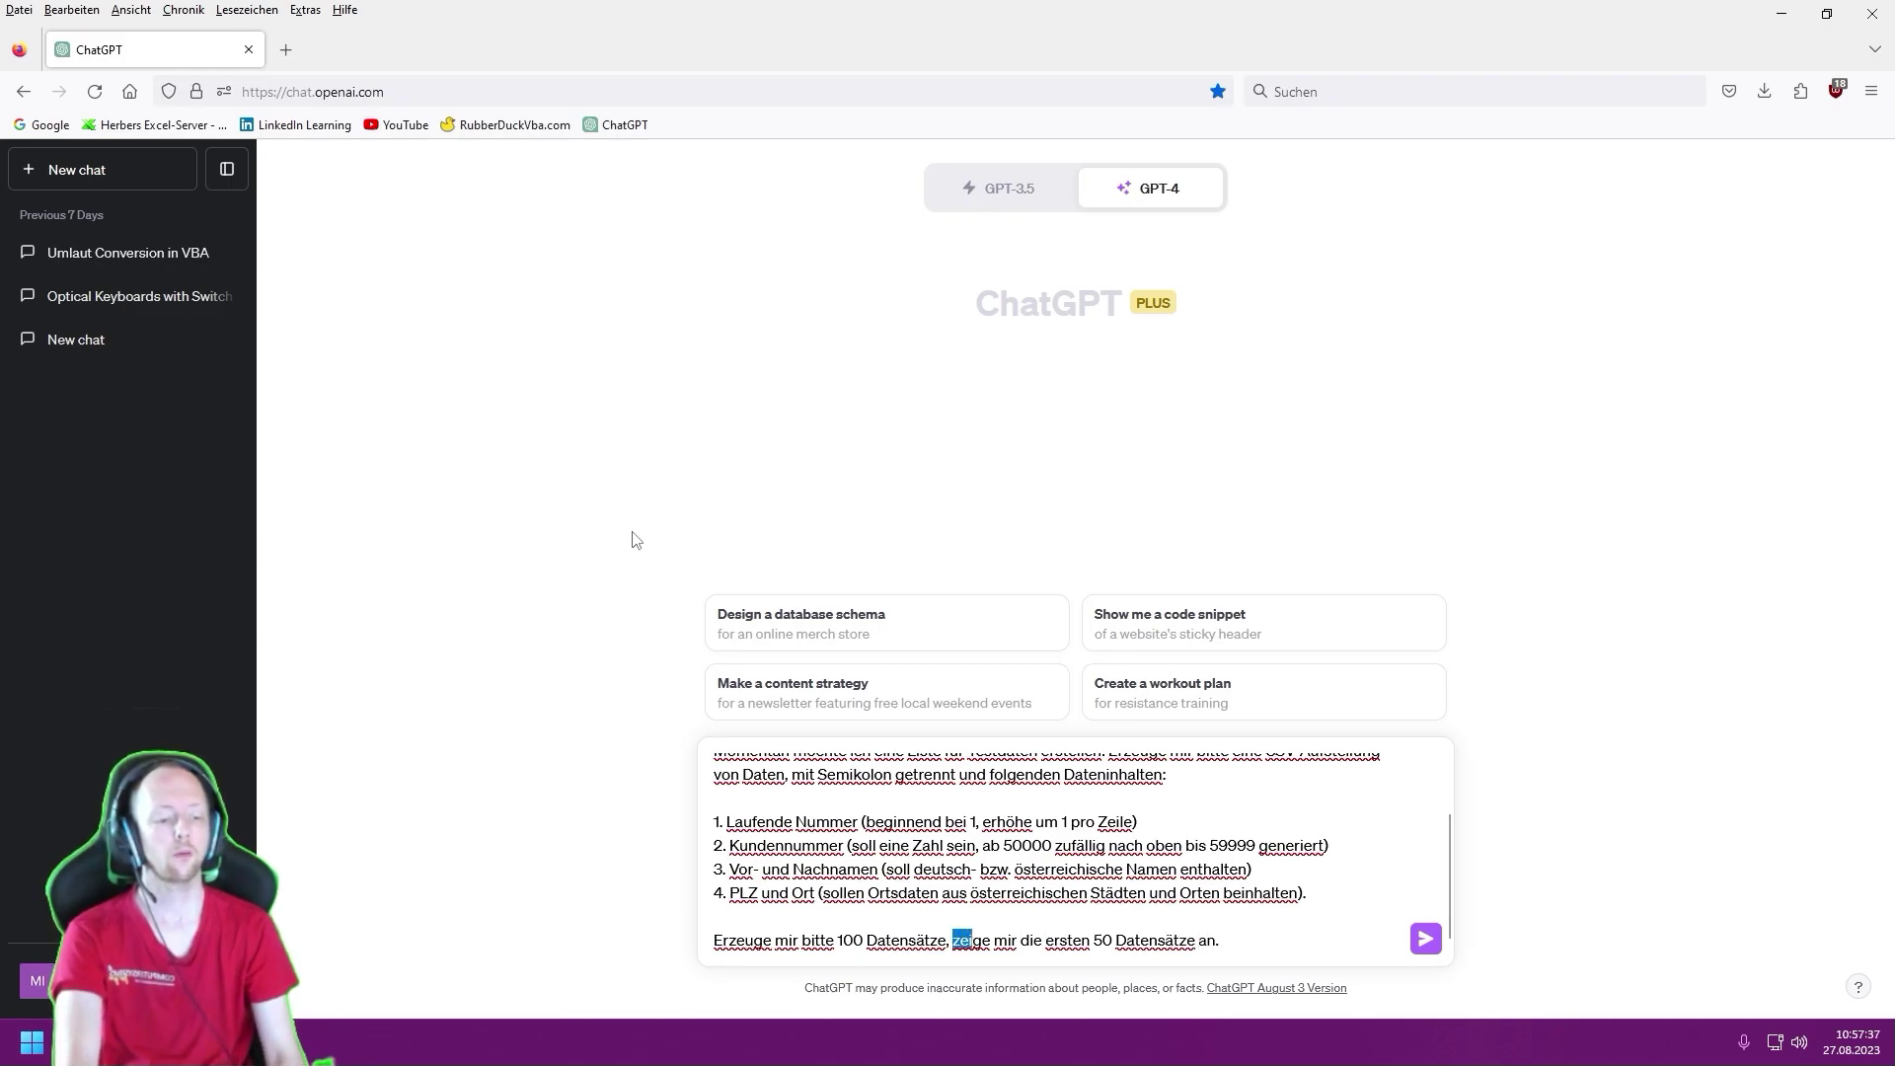
key("shift+Right")
key("shift+Right")
key("shift+Right")
type("gener")
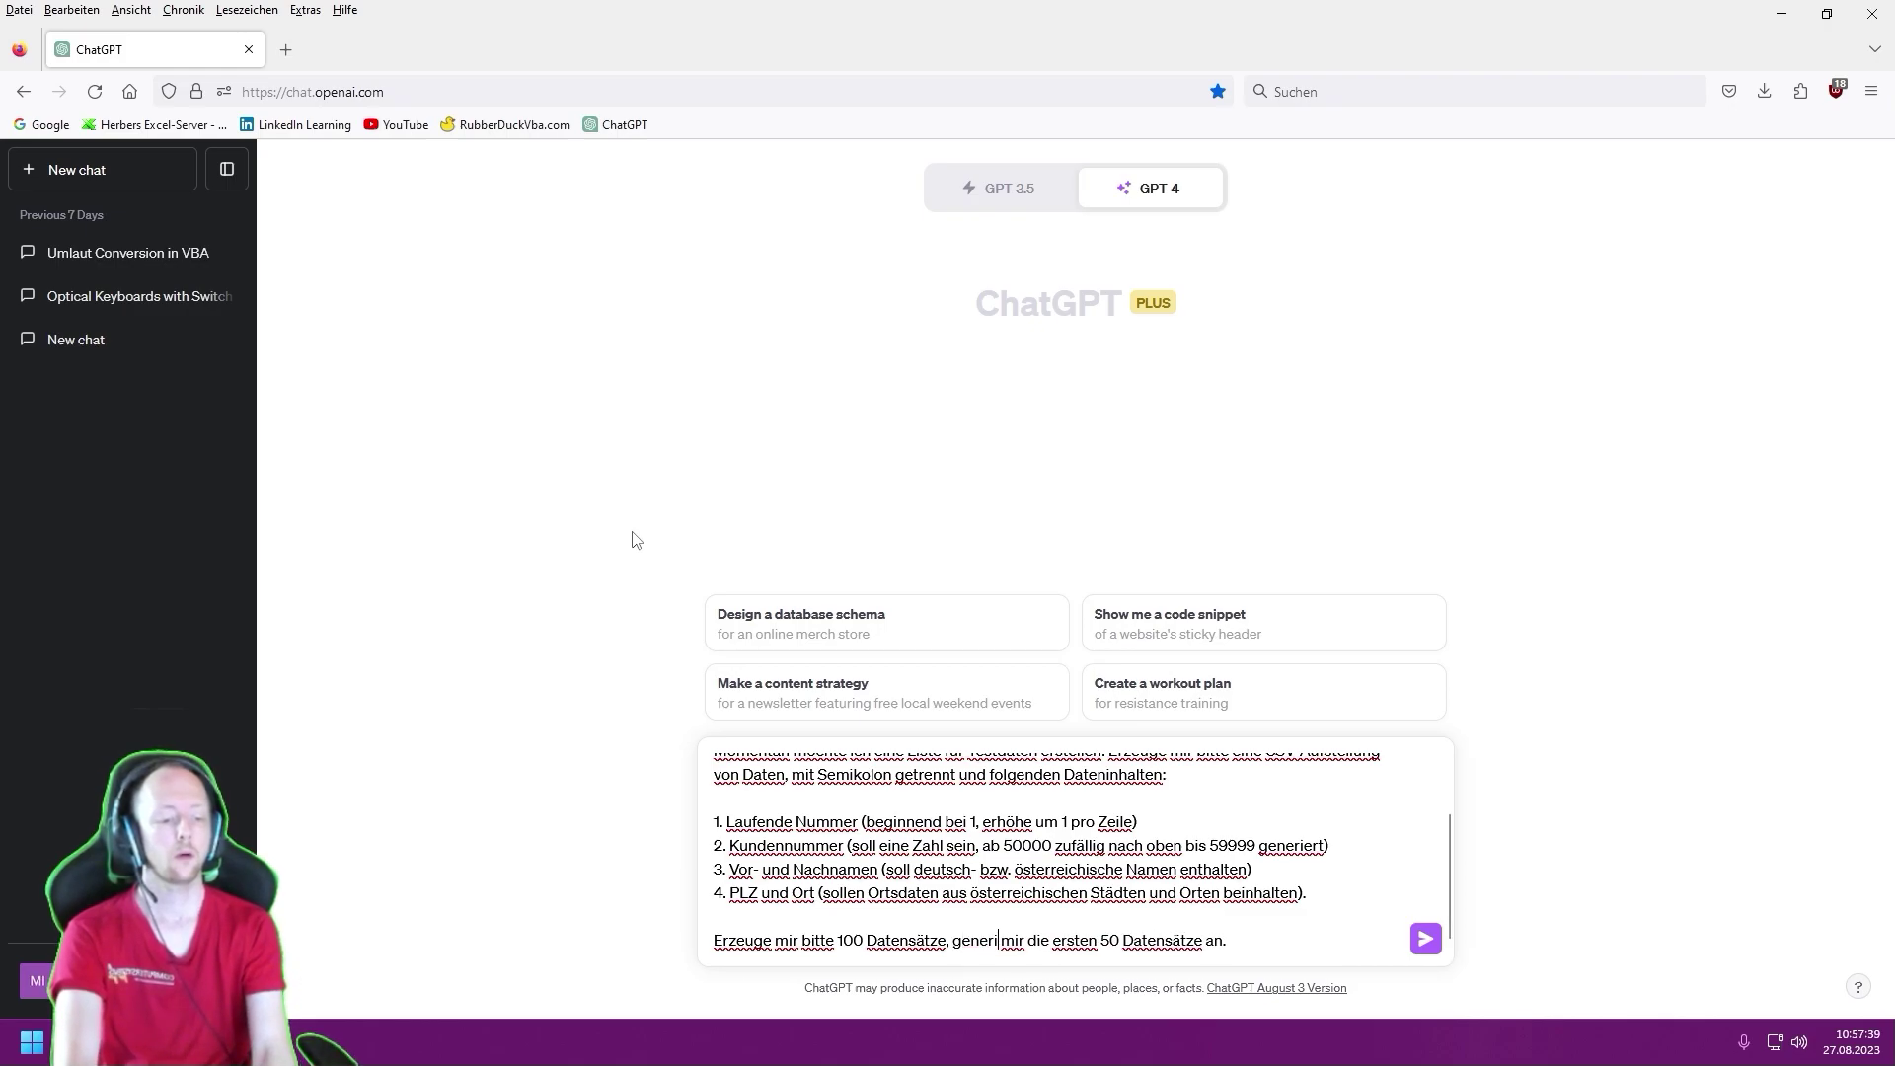
type("iere")
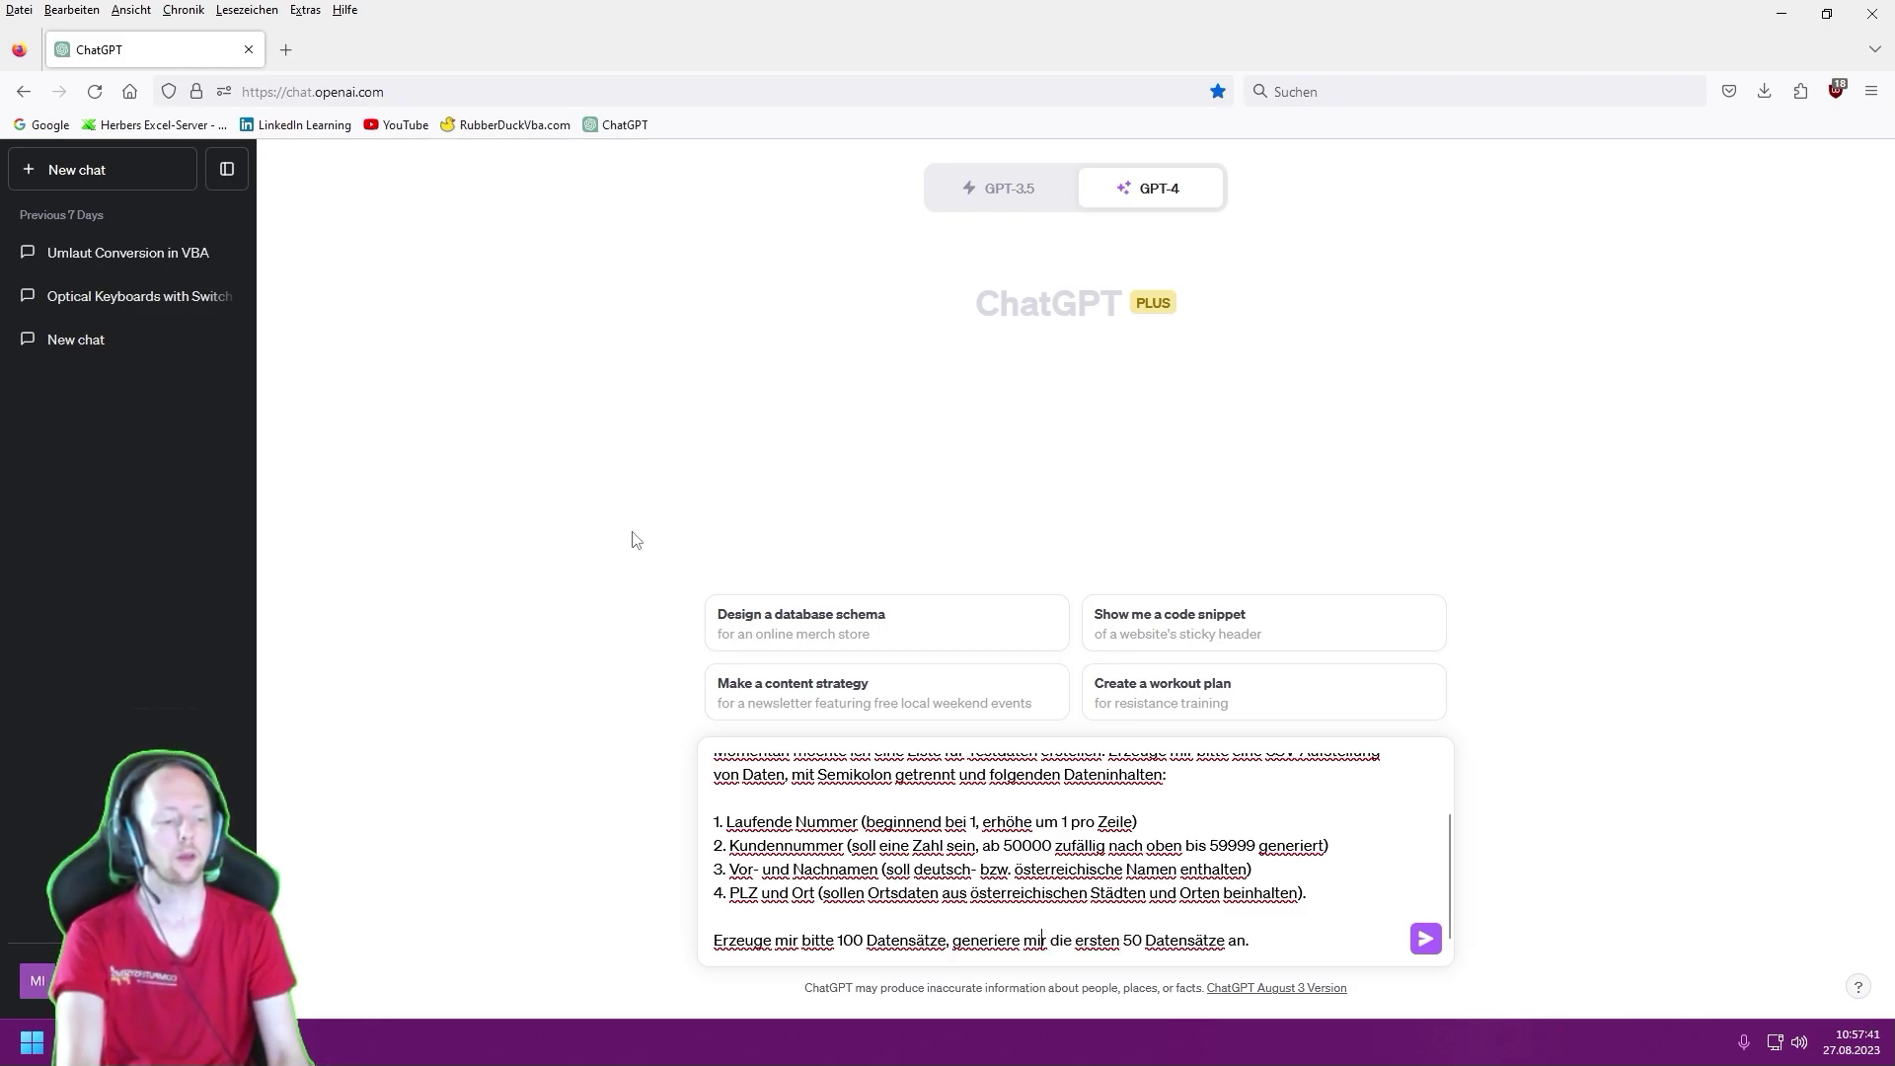
key("BackSpace")
key("BackSpace")
- Send the prompt and copy the returned CSV block with header and records 1–50
type(".")
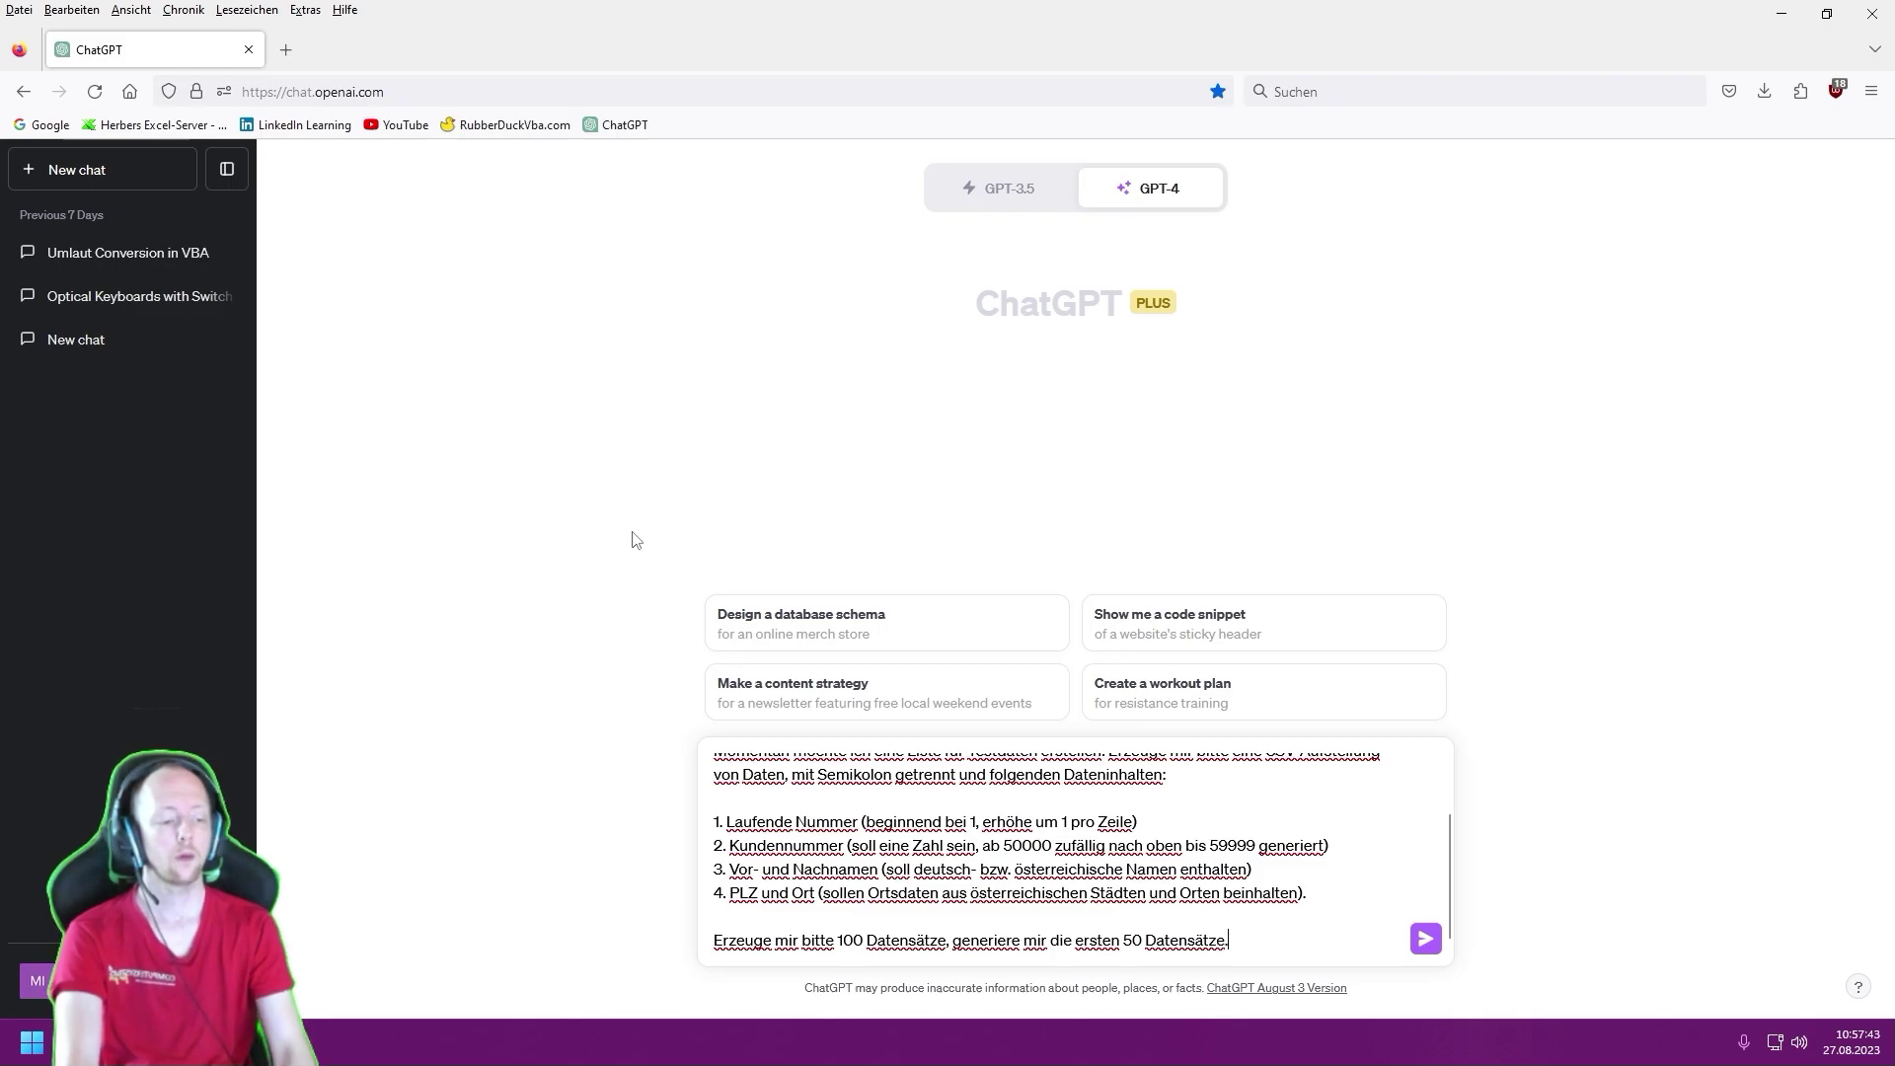
key("Return")
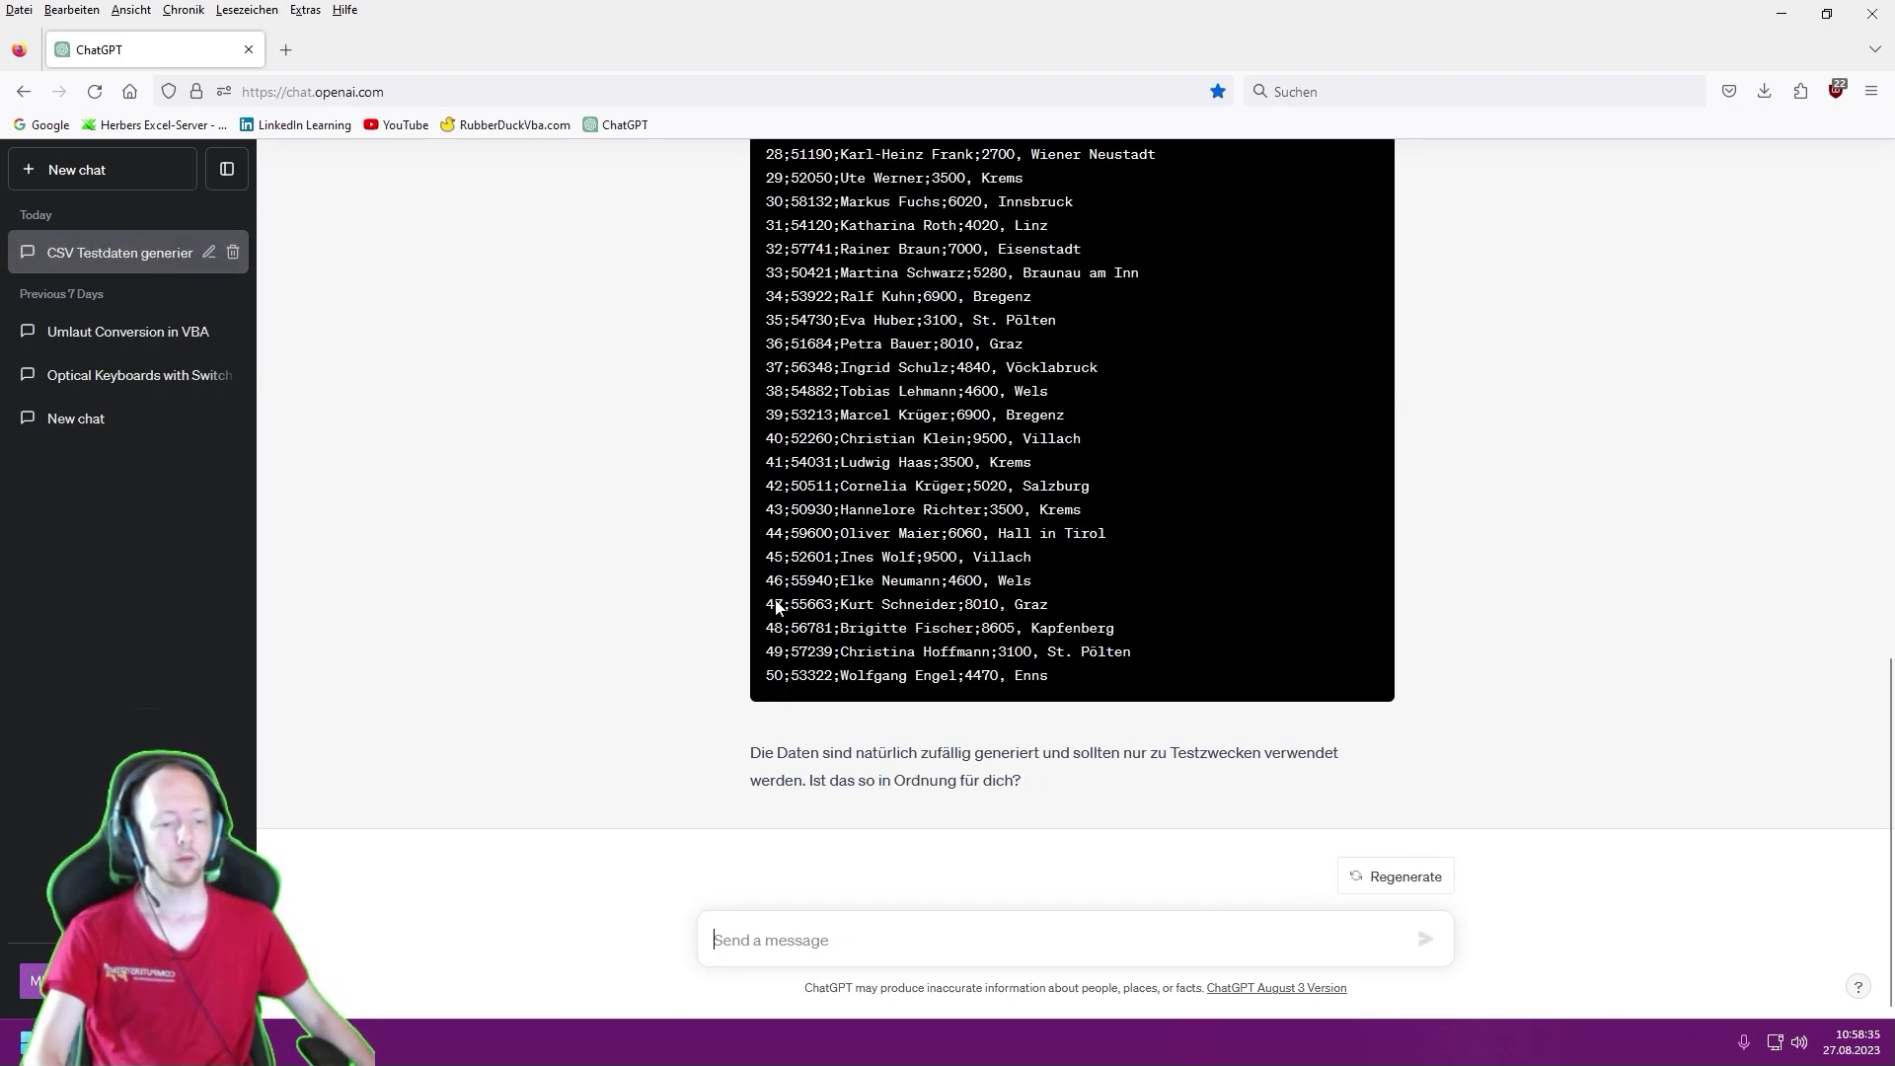
scroll(1169, 579, "up", 2)
scroll(1176, 572, "up", 8)
scroll(1176, 572, "up", 3)
left_click(1346, 637)
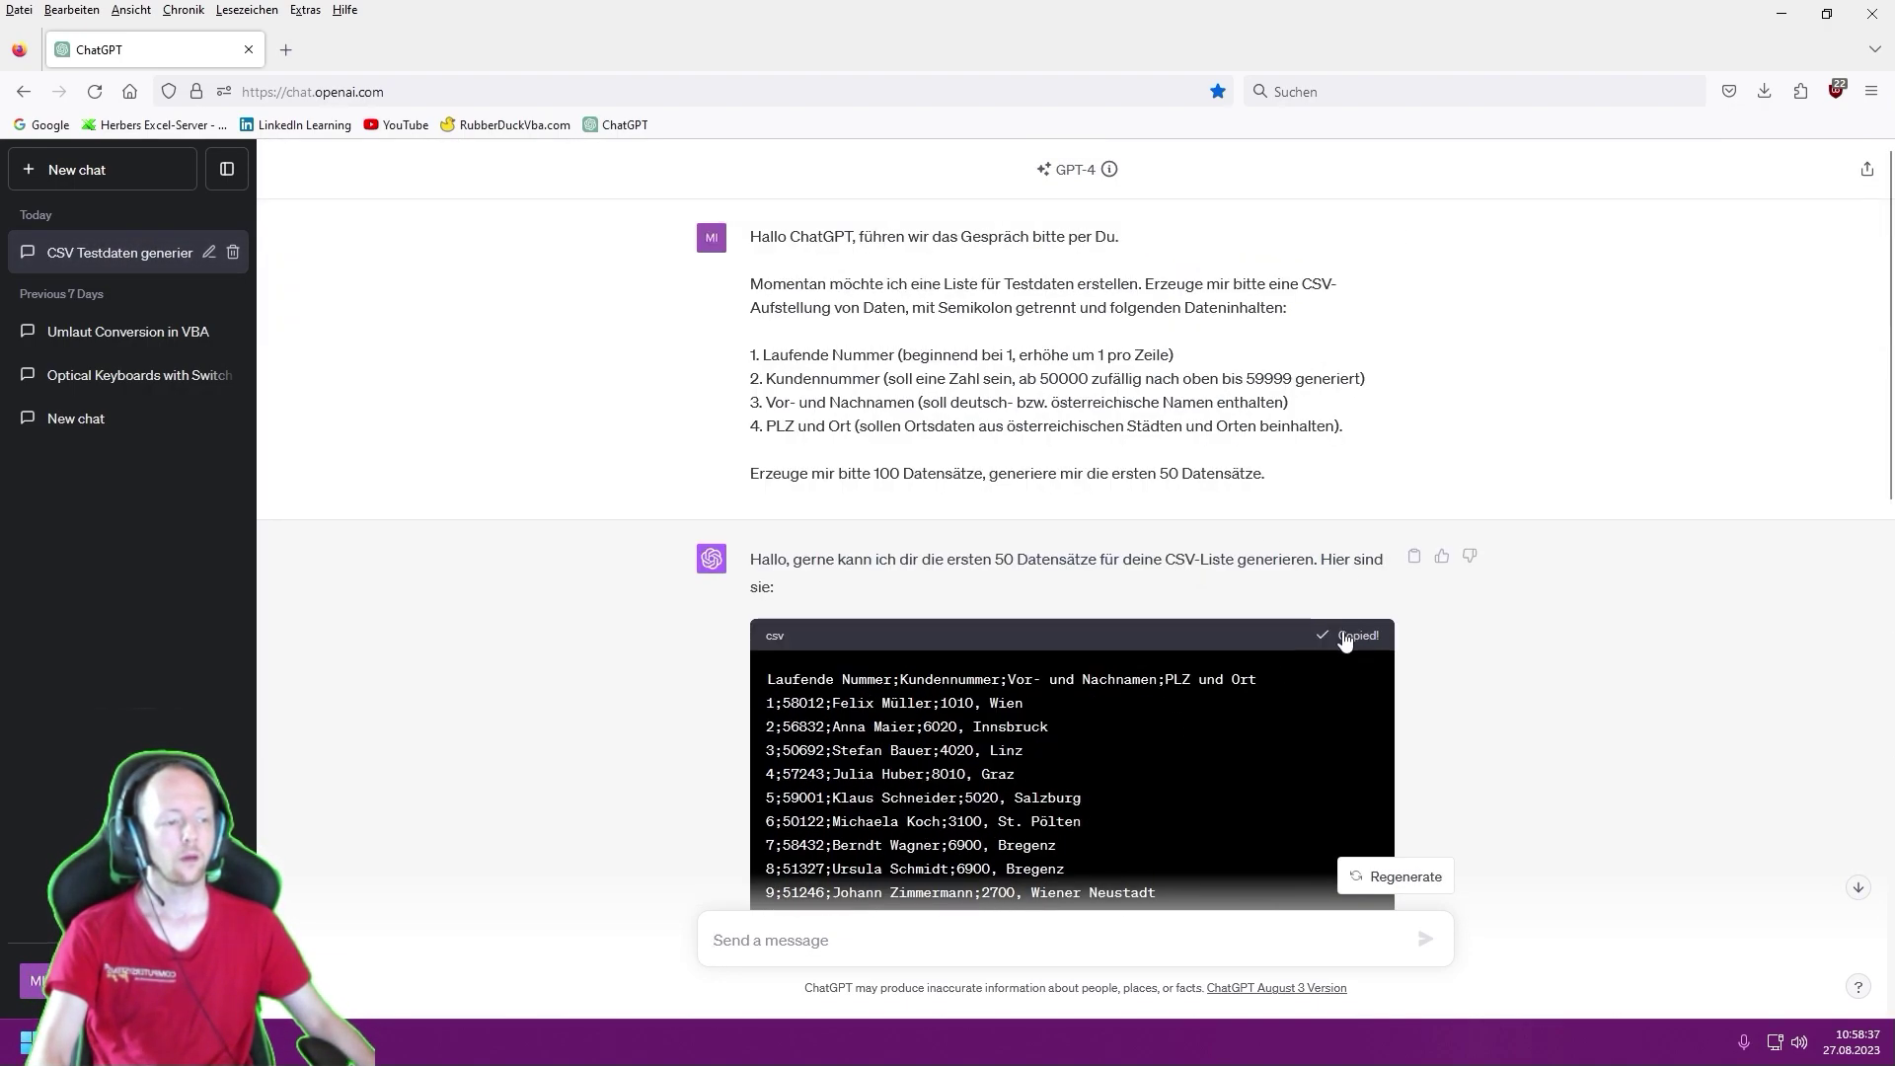
scroll(531, 762, "down", 10)
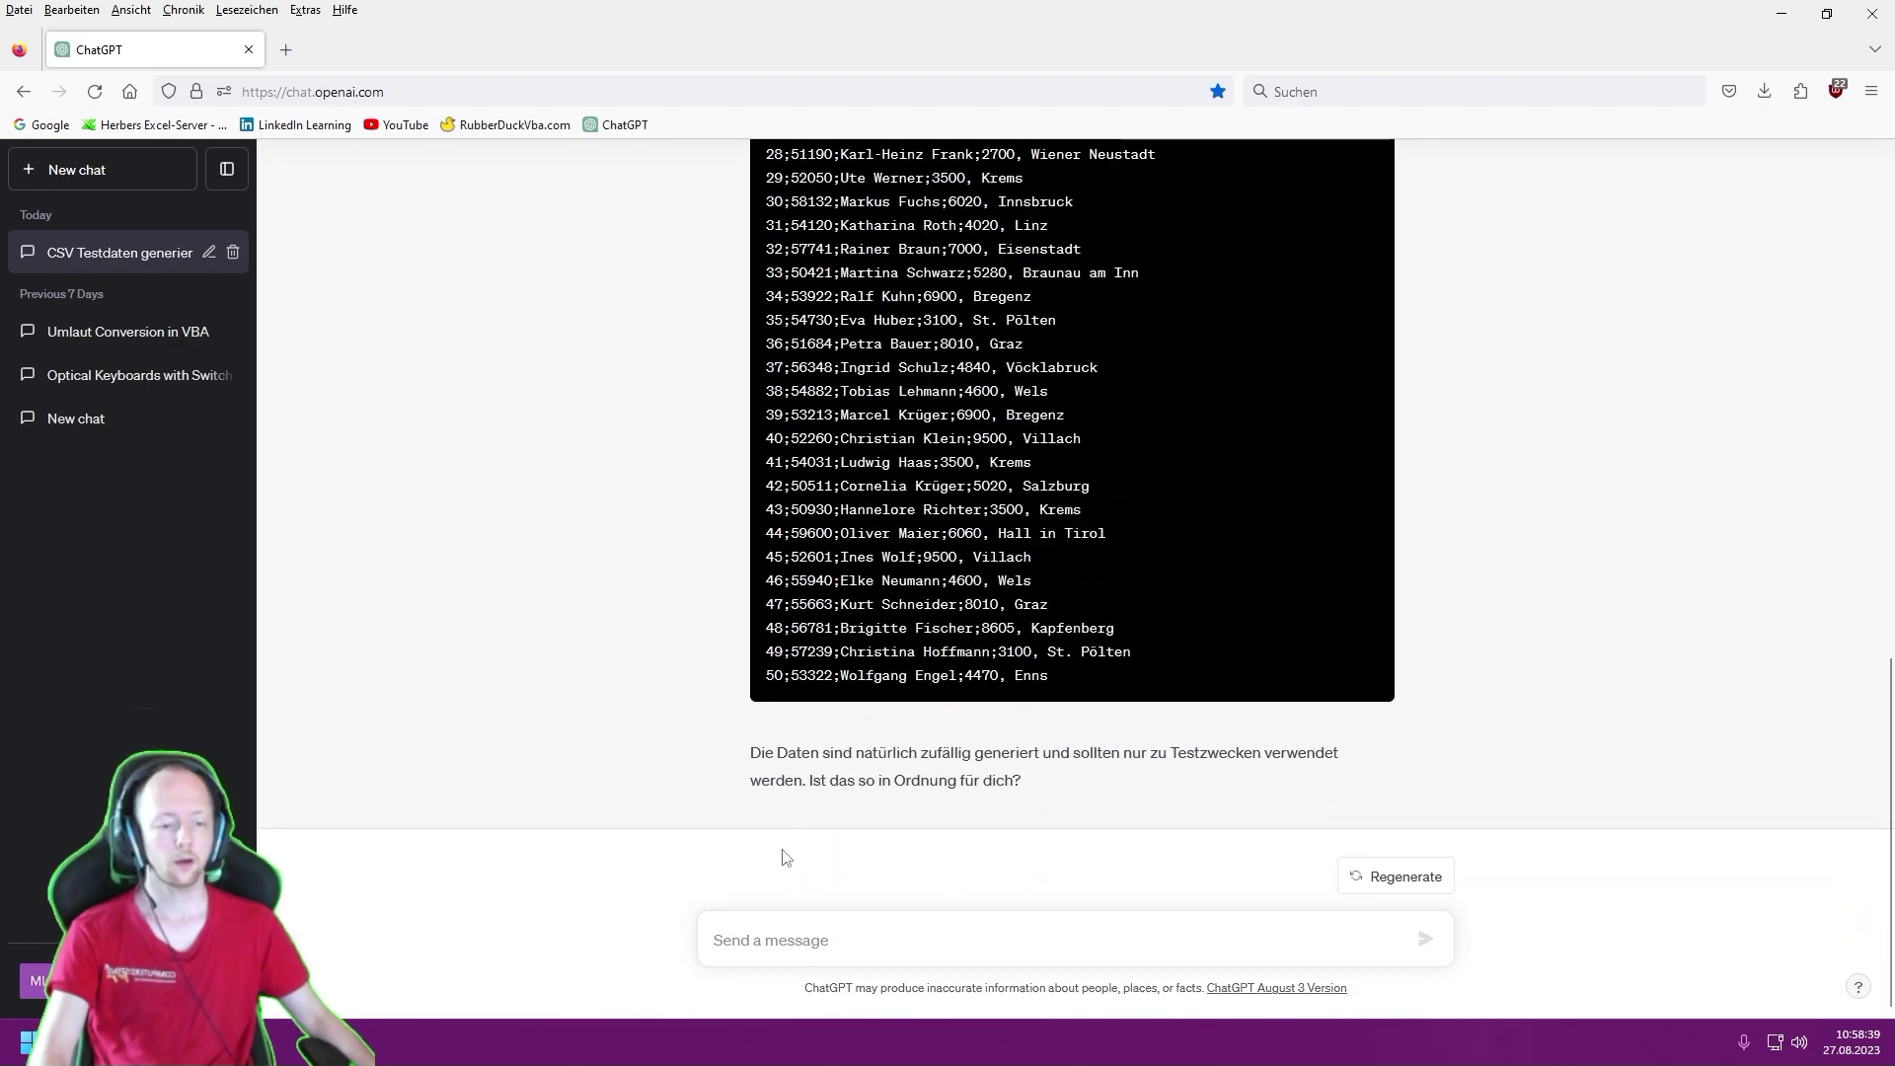
- Send a follow-up praising the records and asking for the next 50
type("Die D")
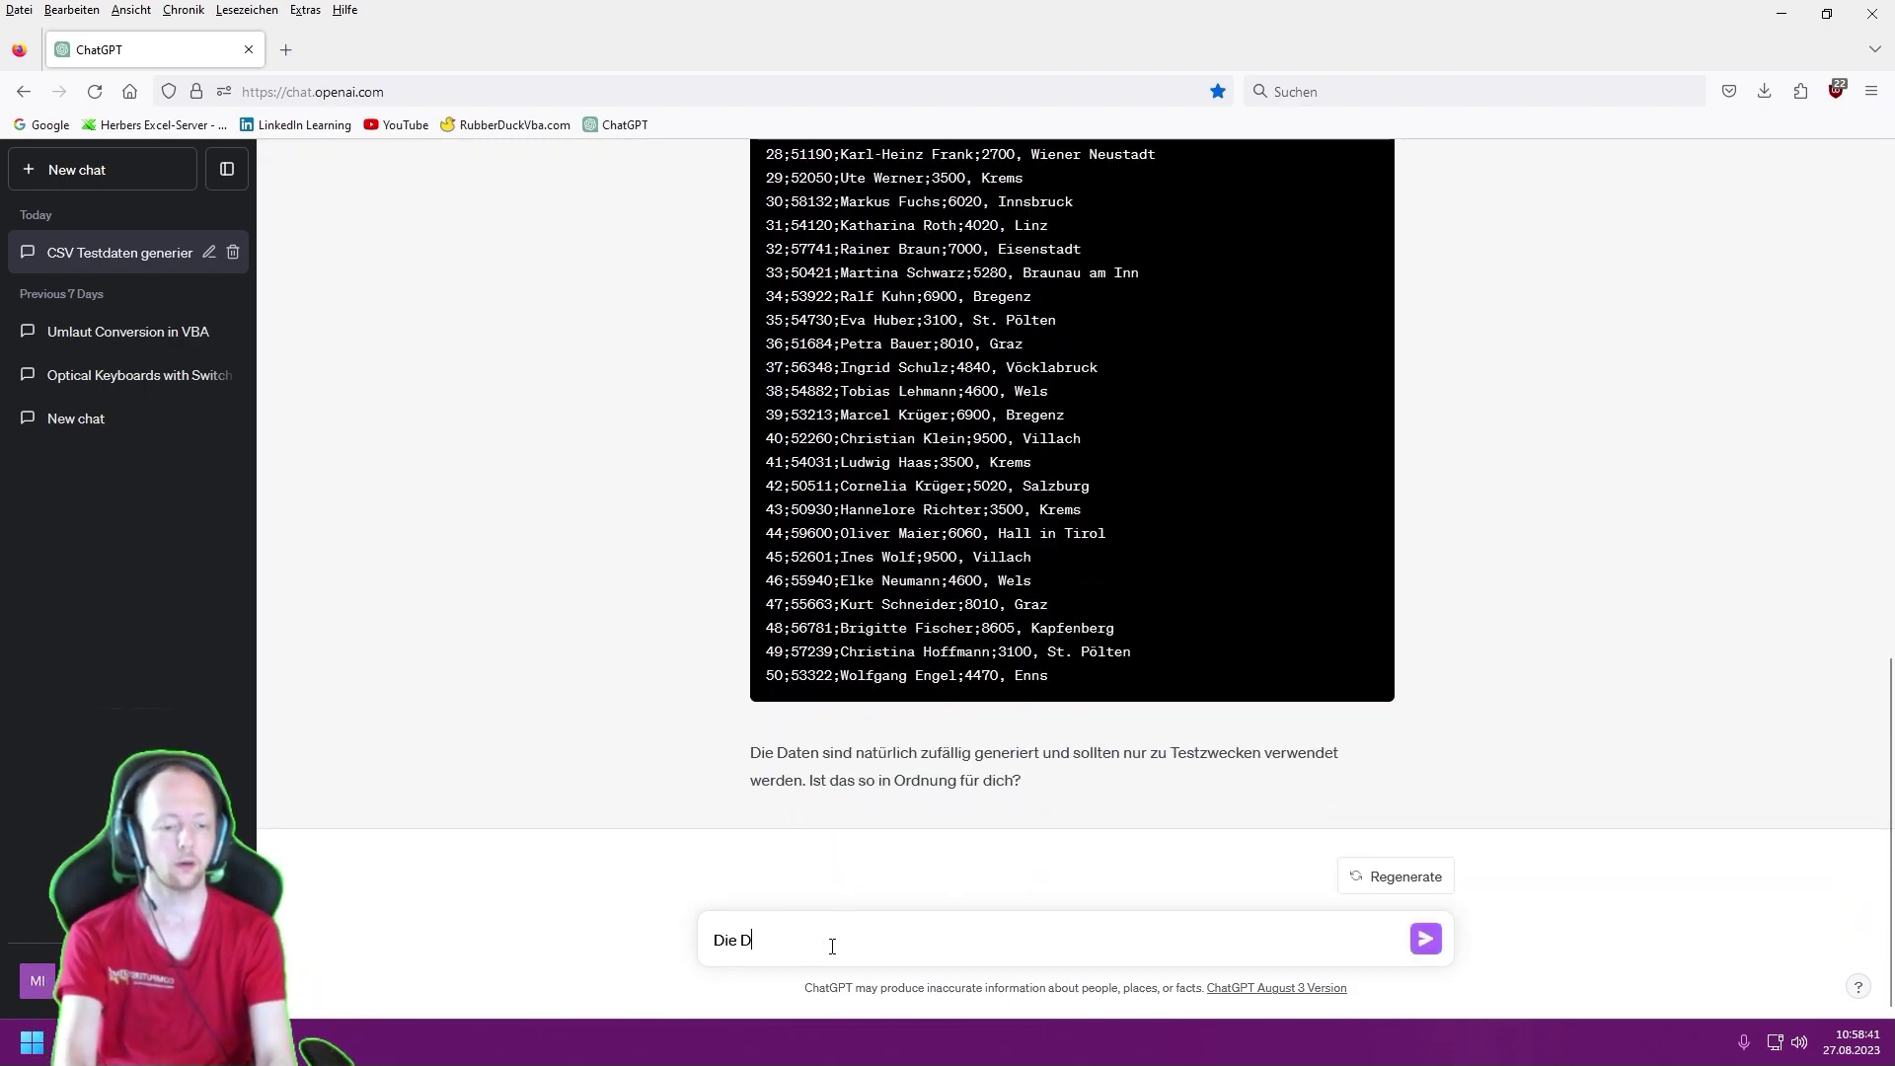
type("atensätze sehen hervorragend aus :) Generiere mir nun bitte die nächsten 50 Datensätze.")
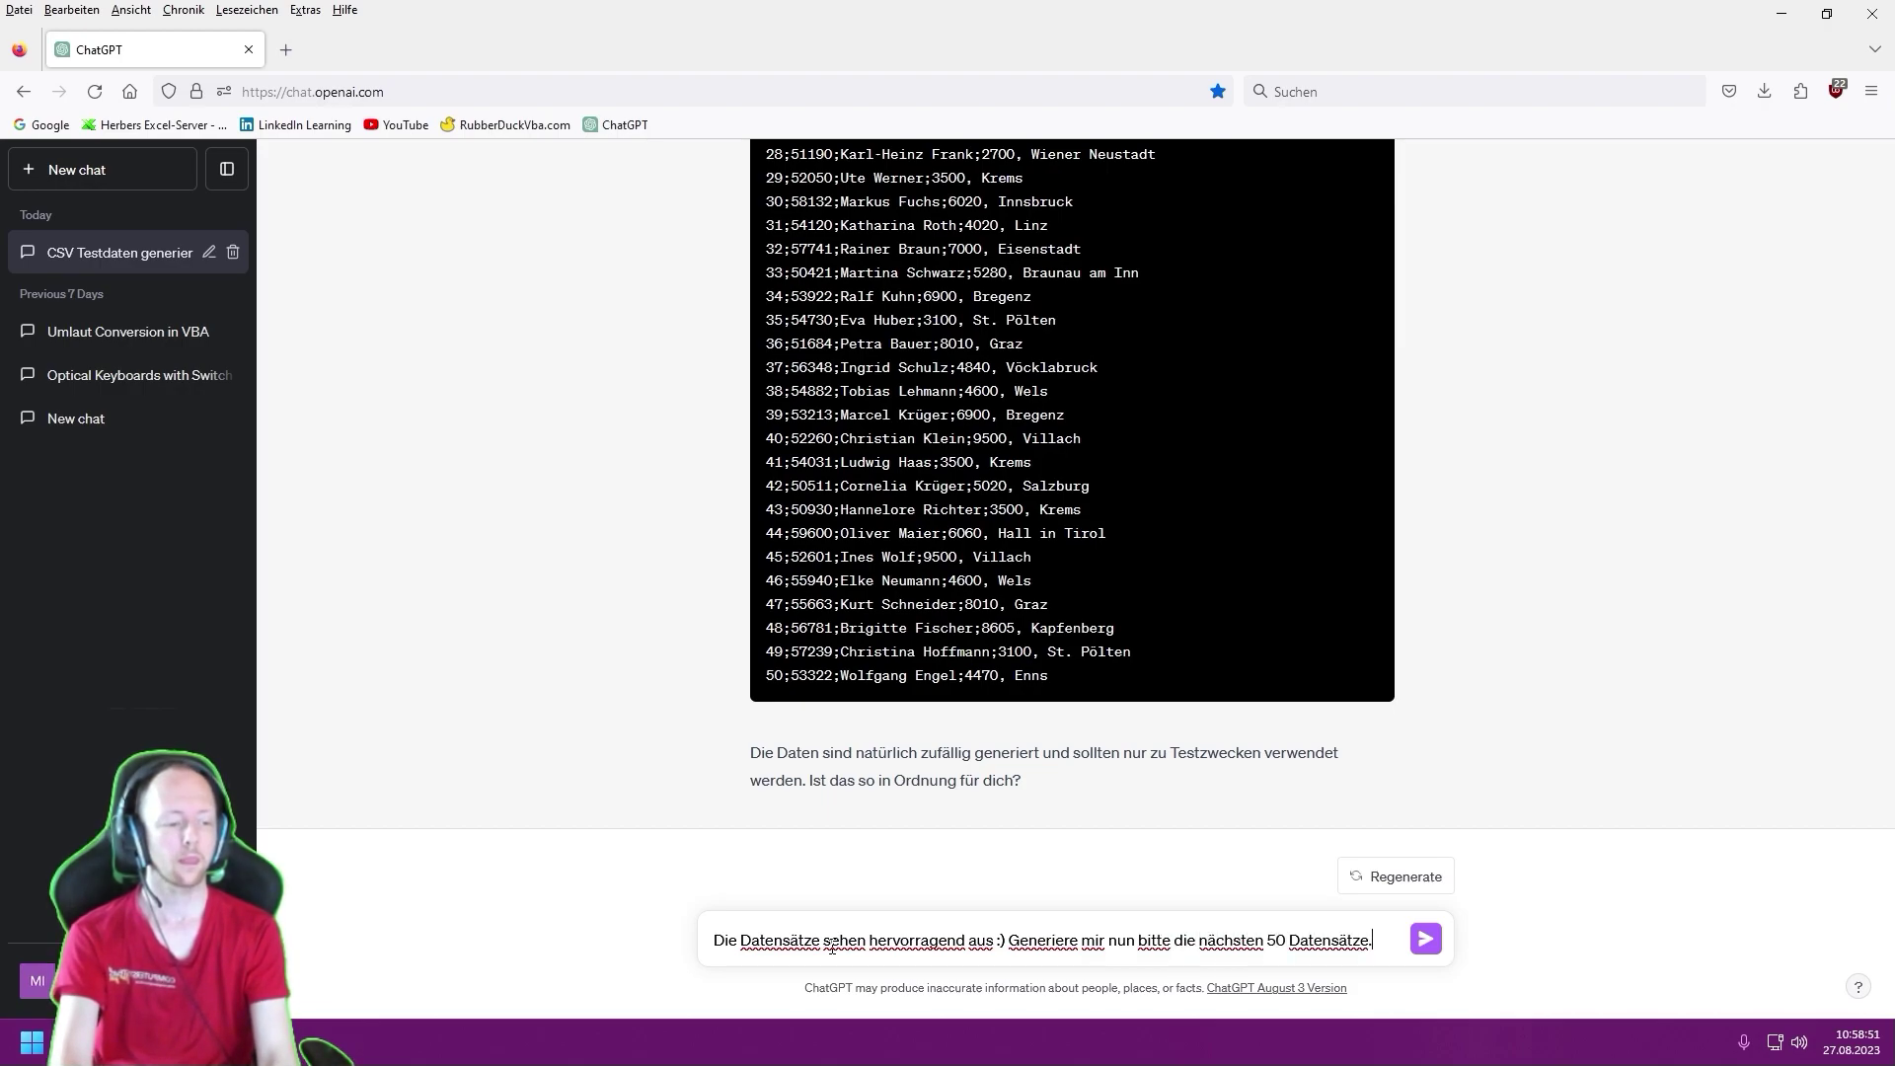
key("Return")
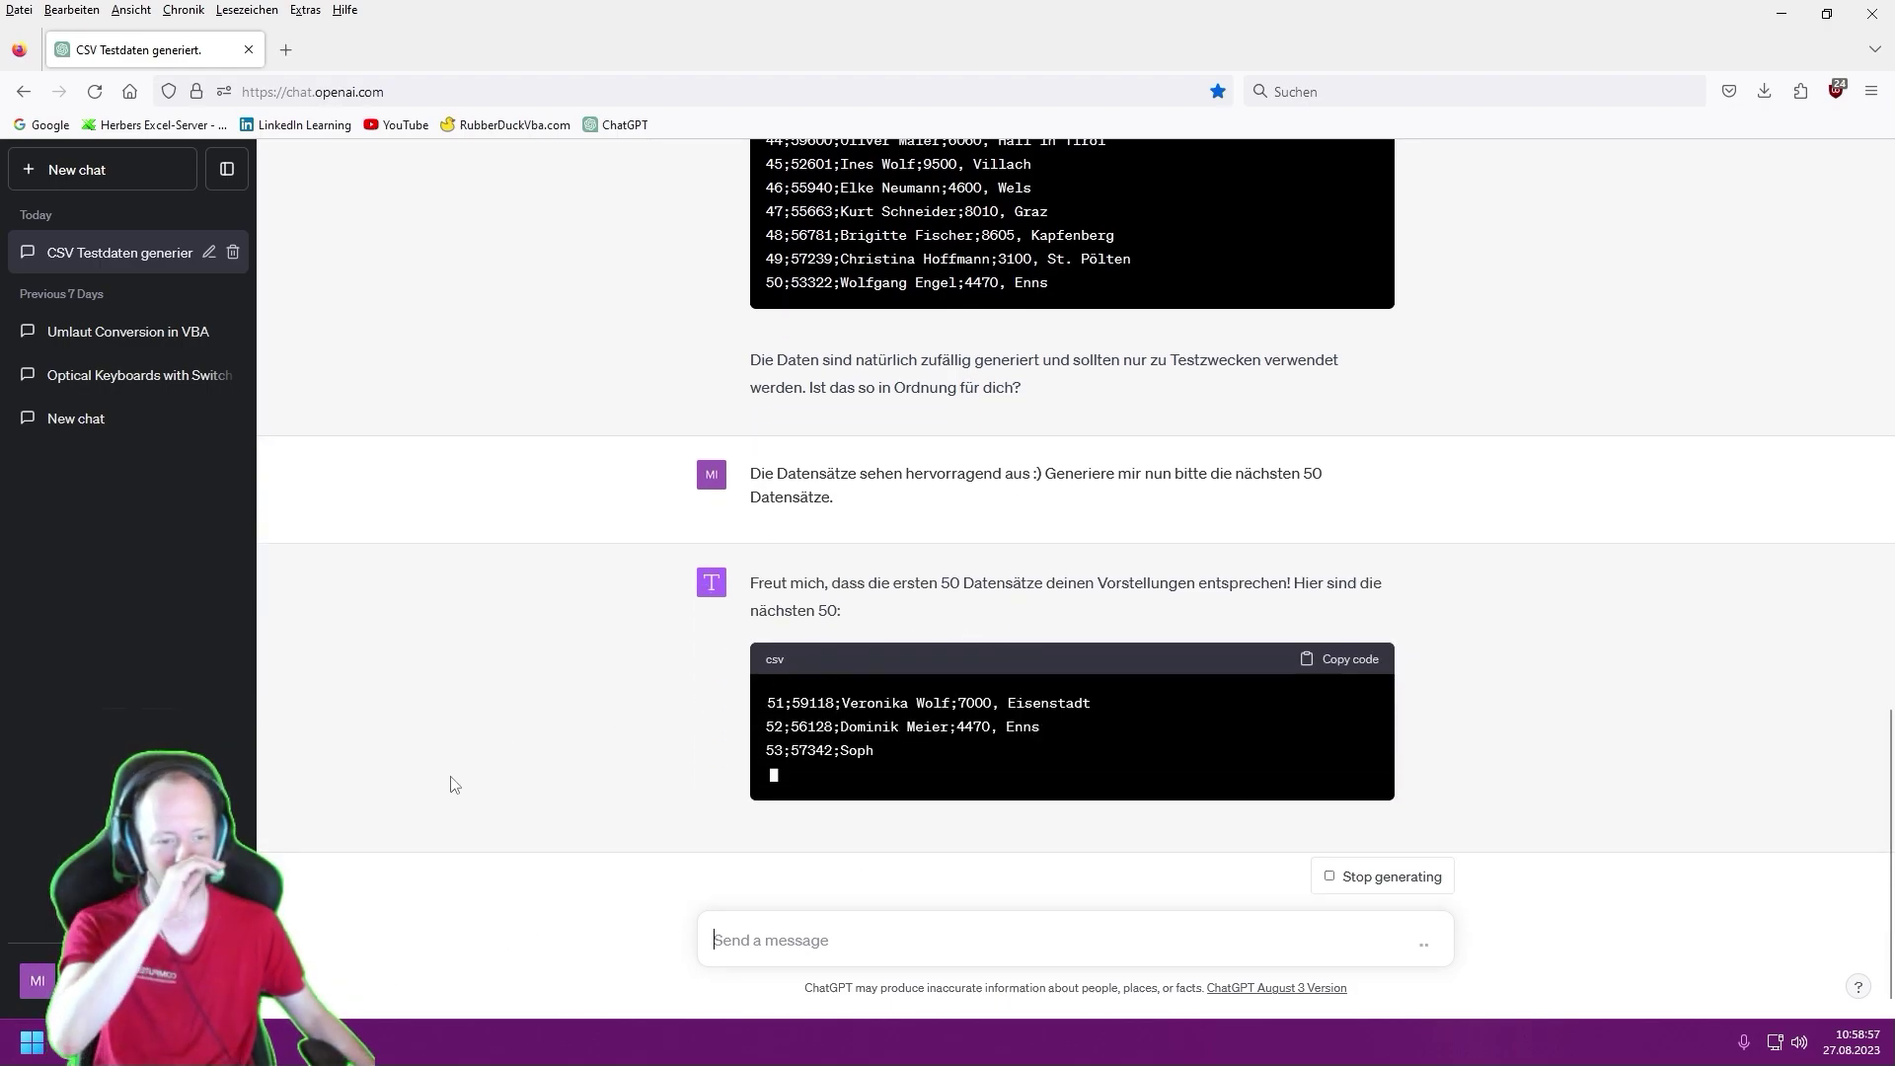
- Clear the customer headers sheet and paste the header plus records 1–50 into column A
key("alt+Tab")
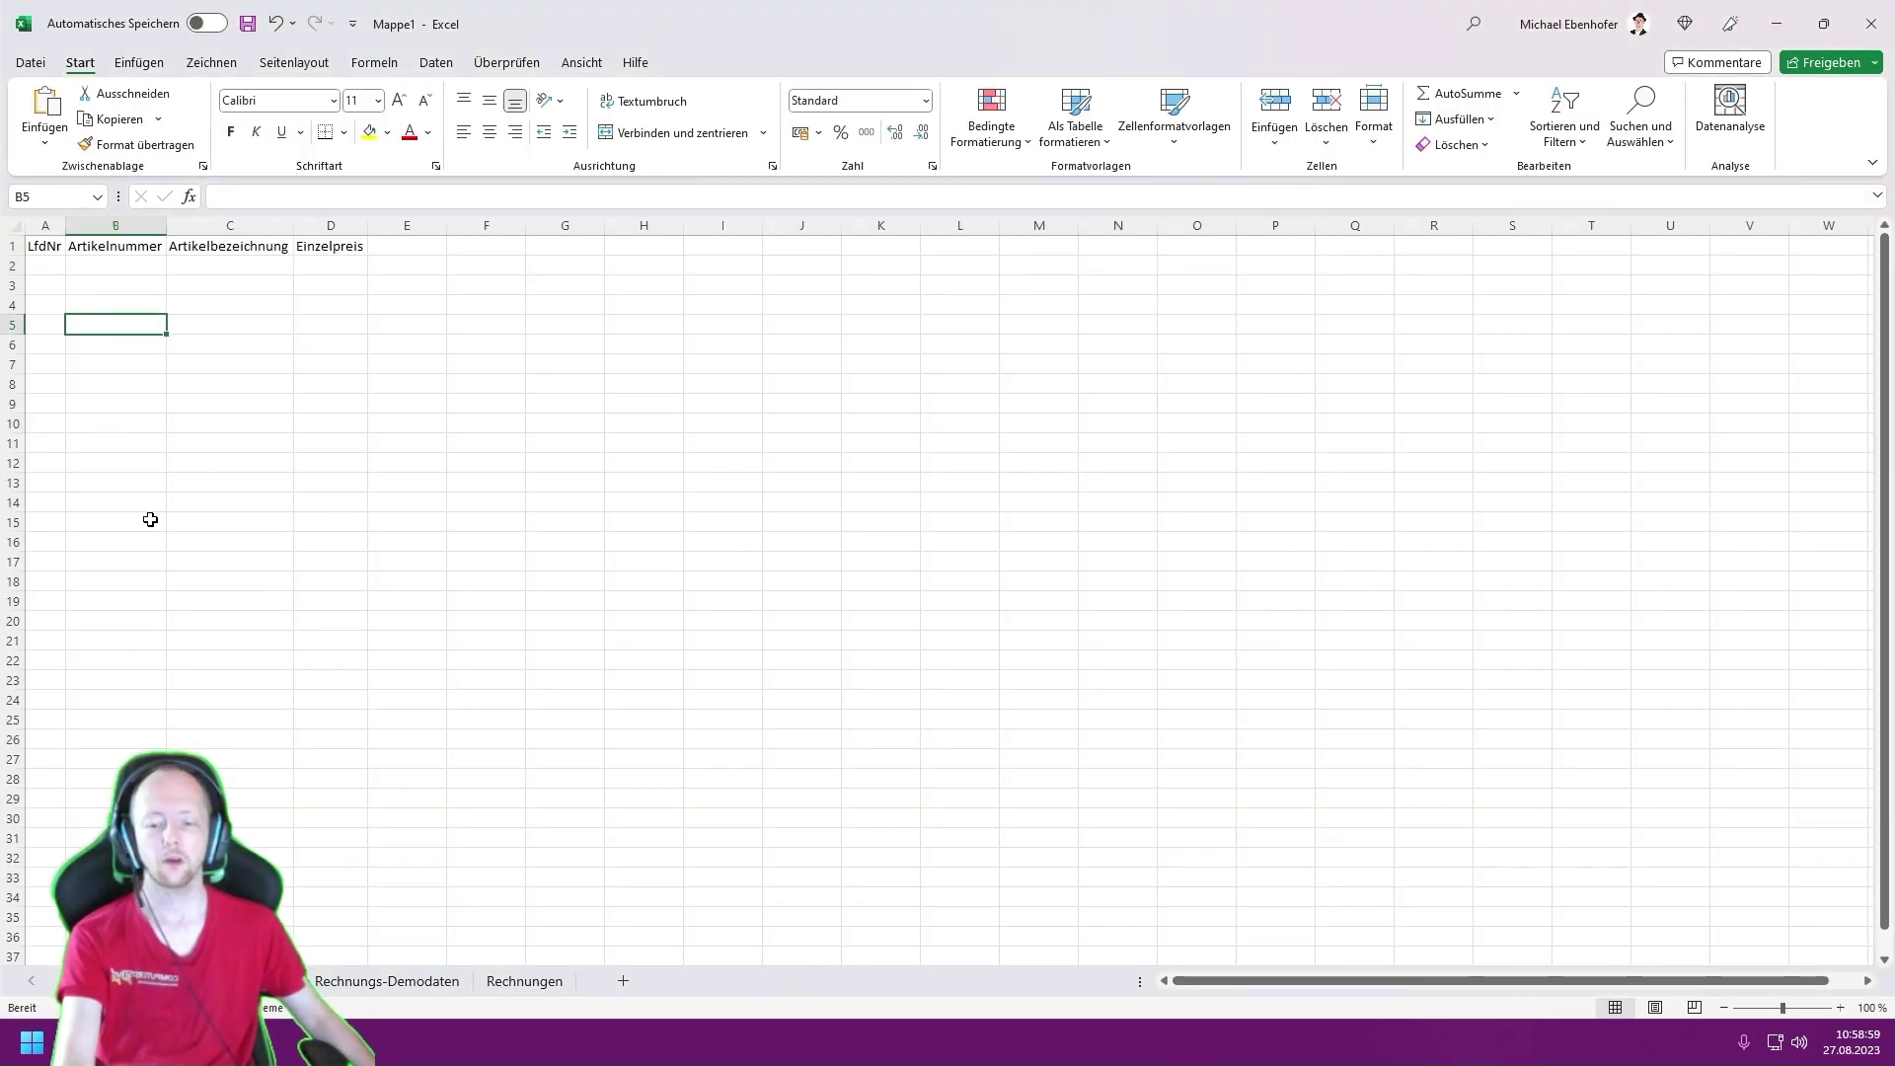
key("ctrl+Page_Down")
left_click_drag(44, 225, 357, 248)
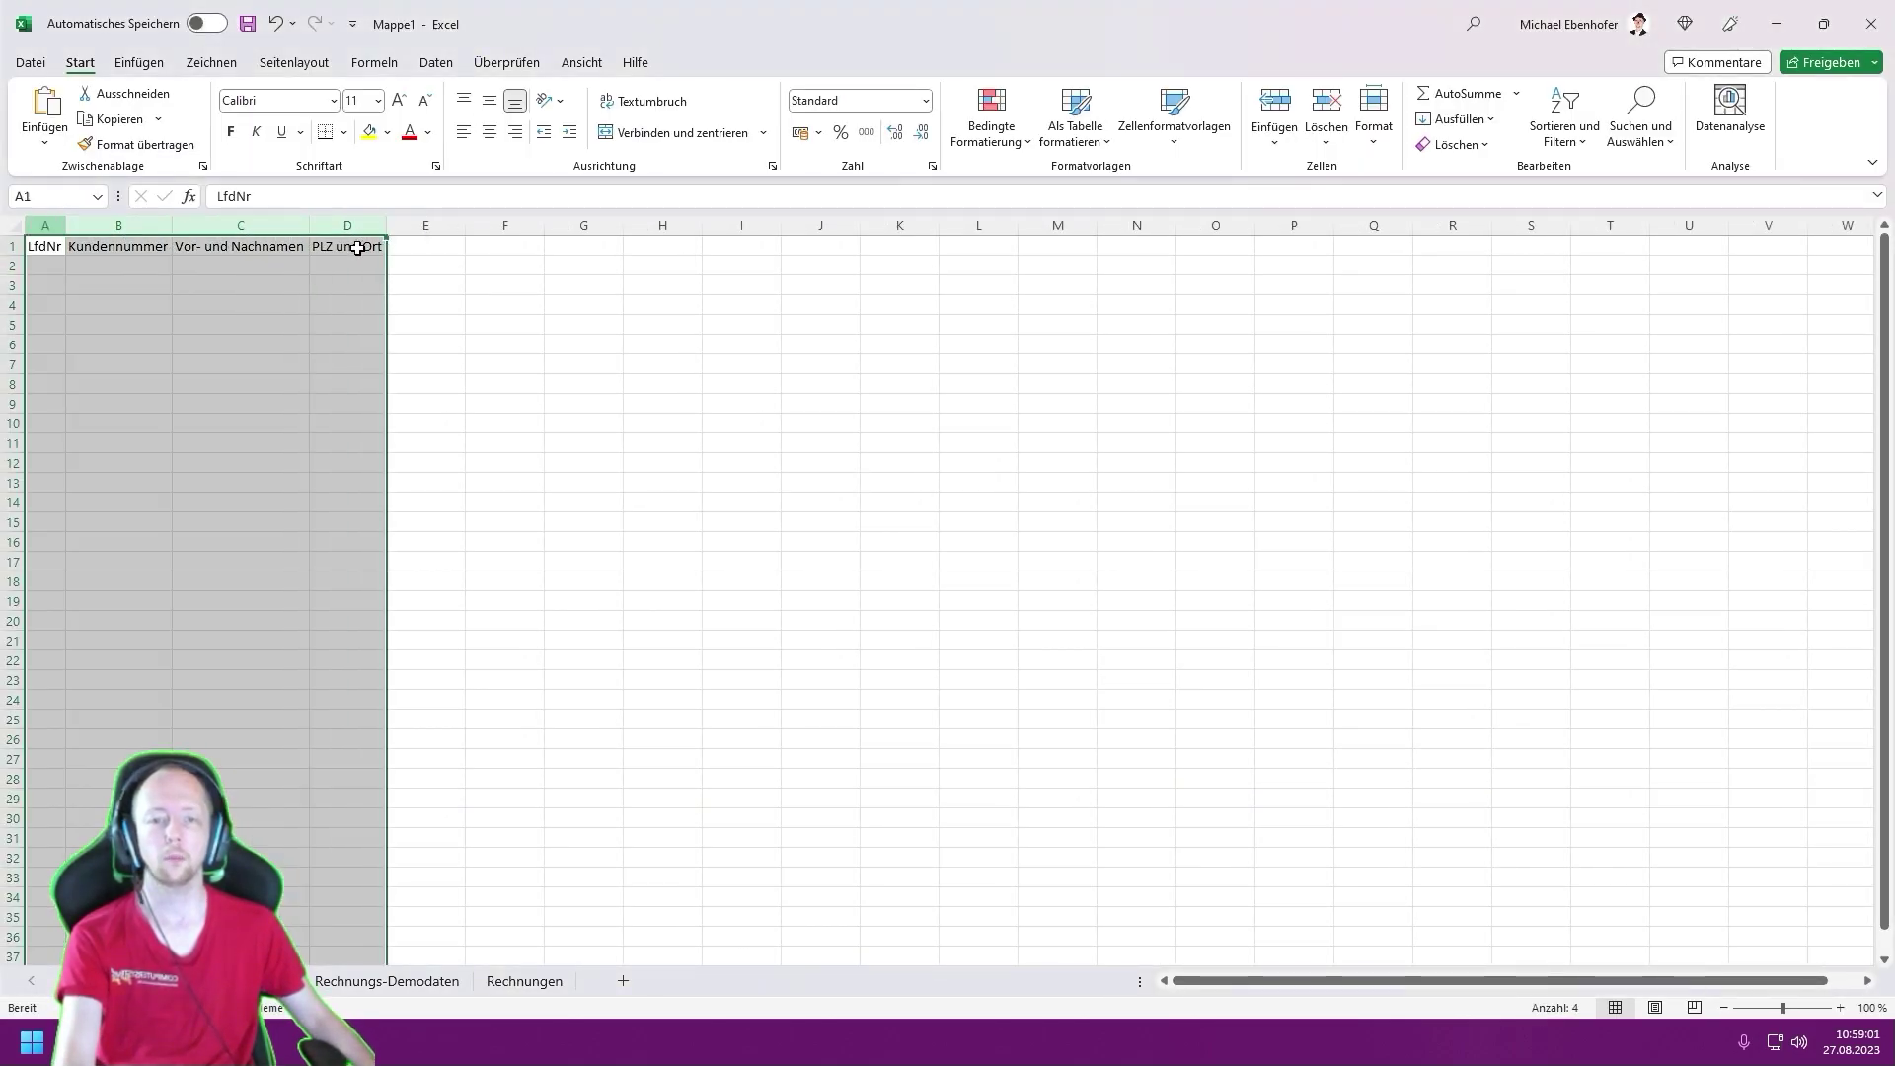
key("Delete")
key("ctrl+Home")
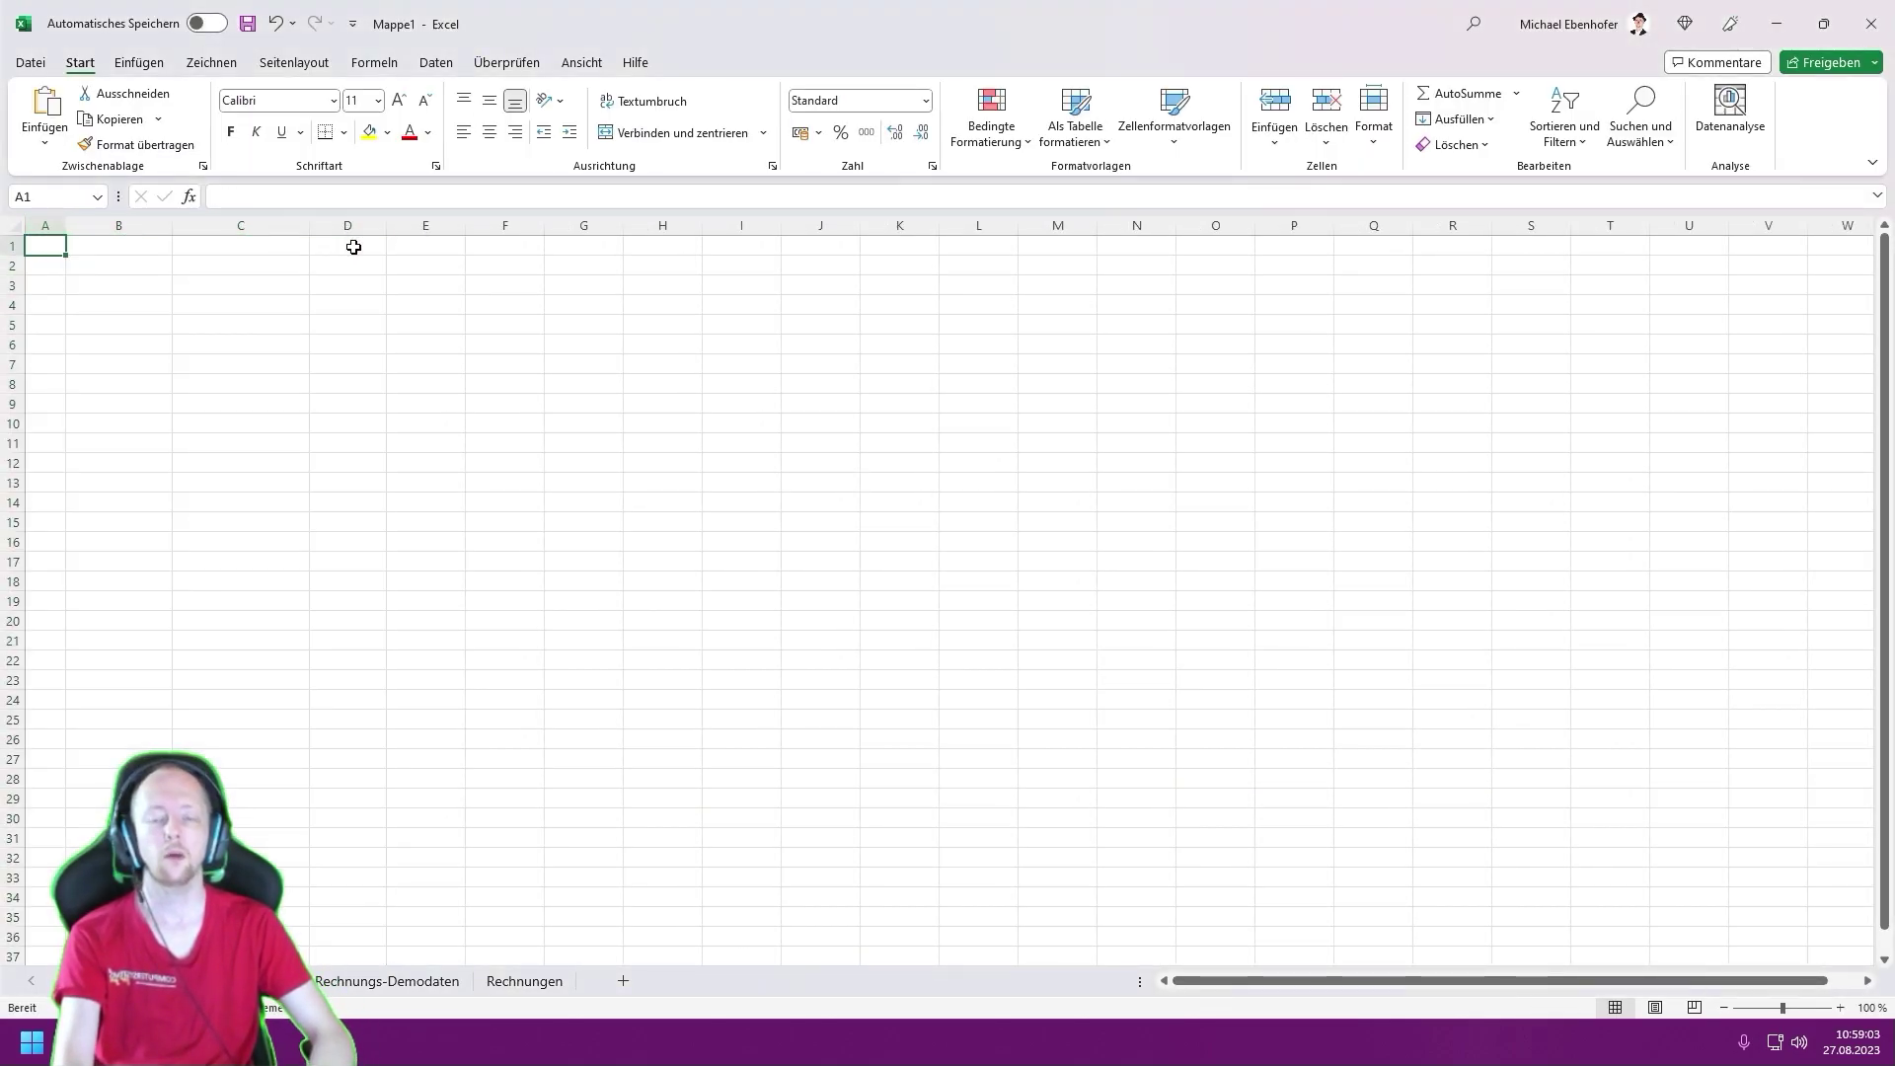
key("ctrl+v")
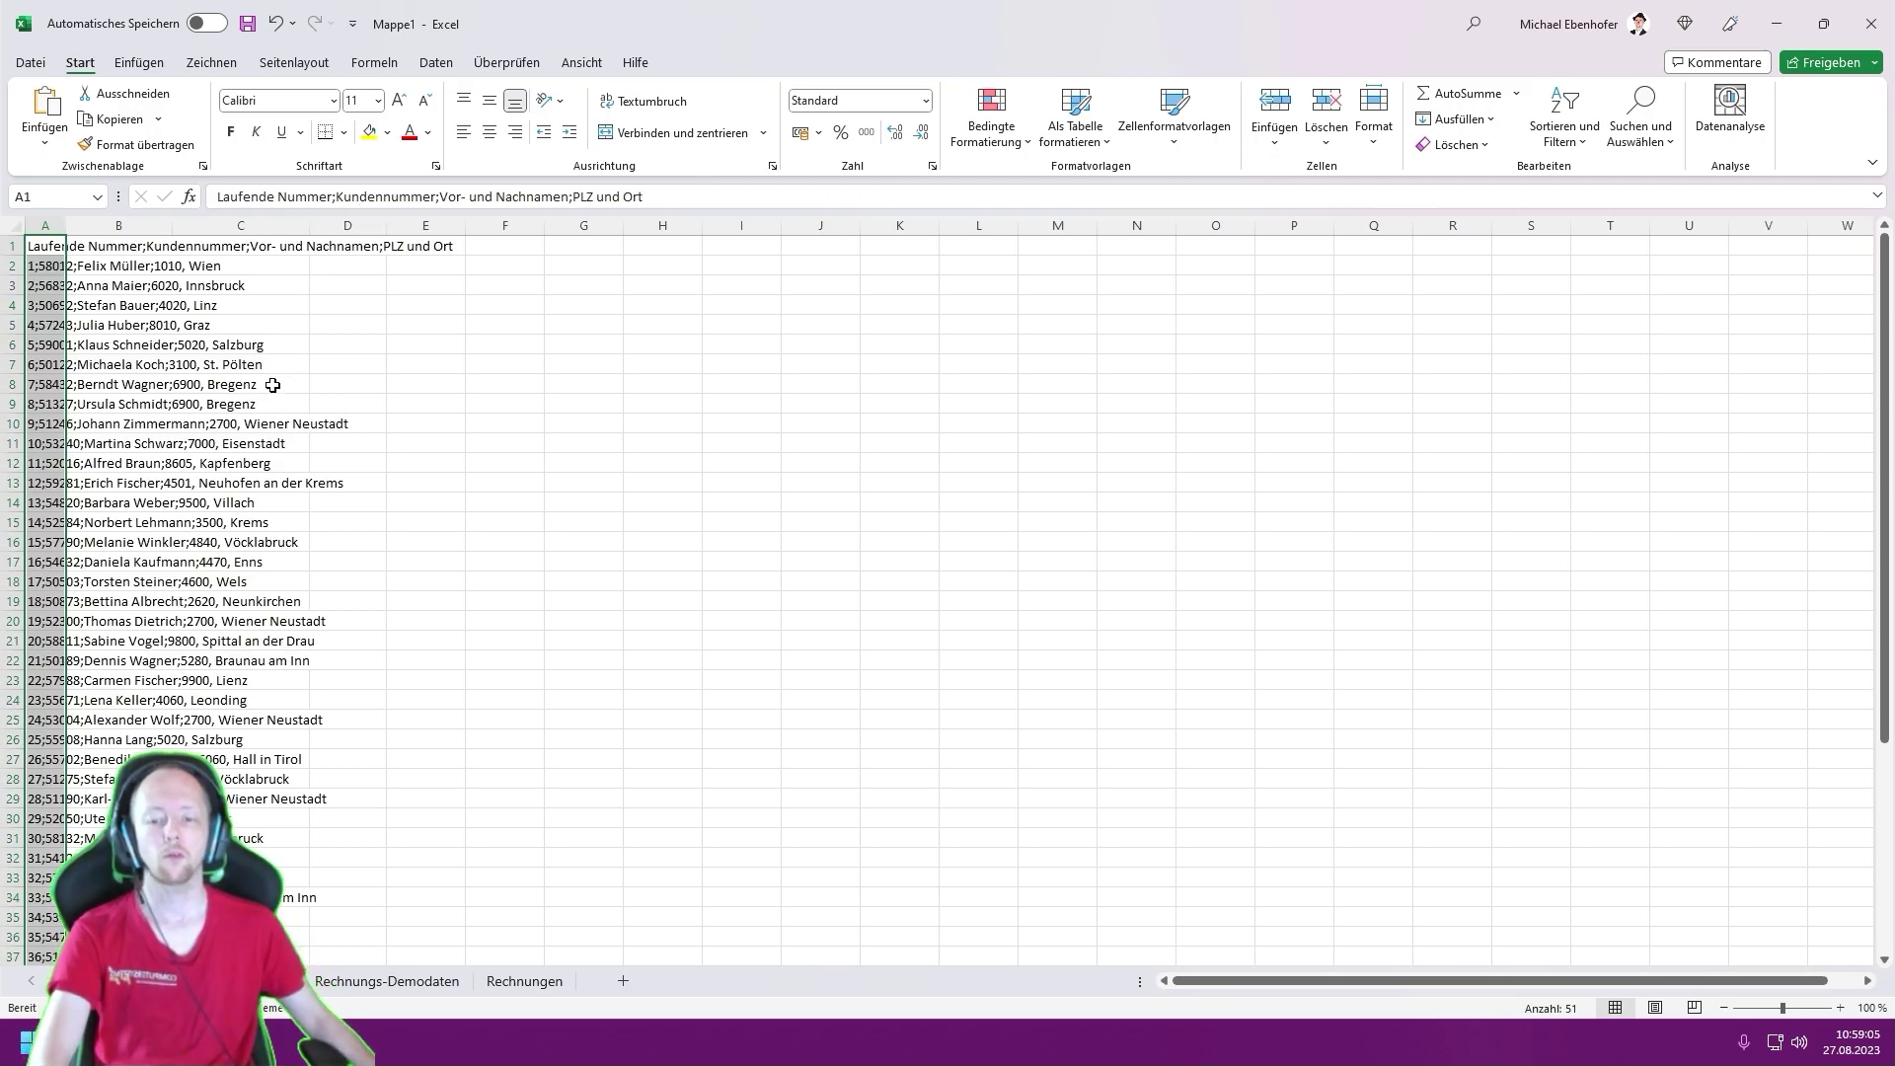
scroll(272, 385, "down", 9)
left_click(39, 719)
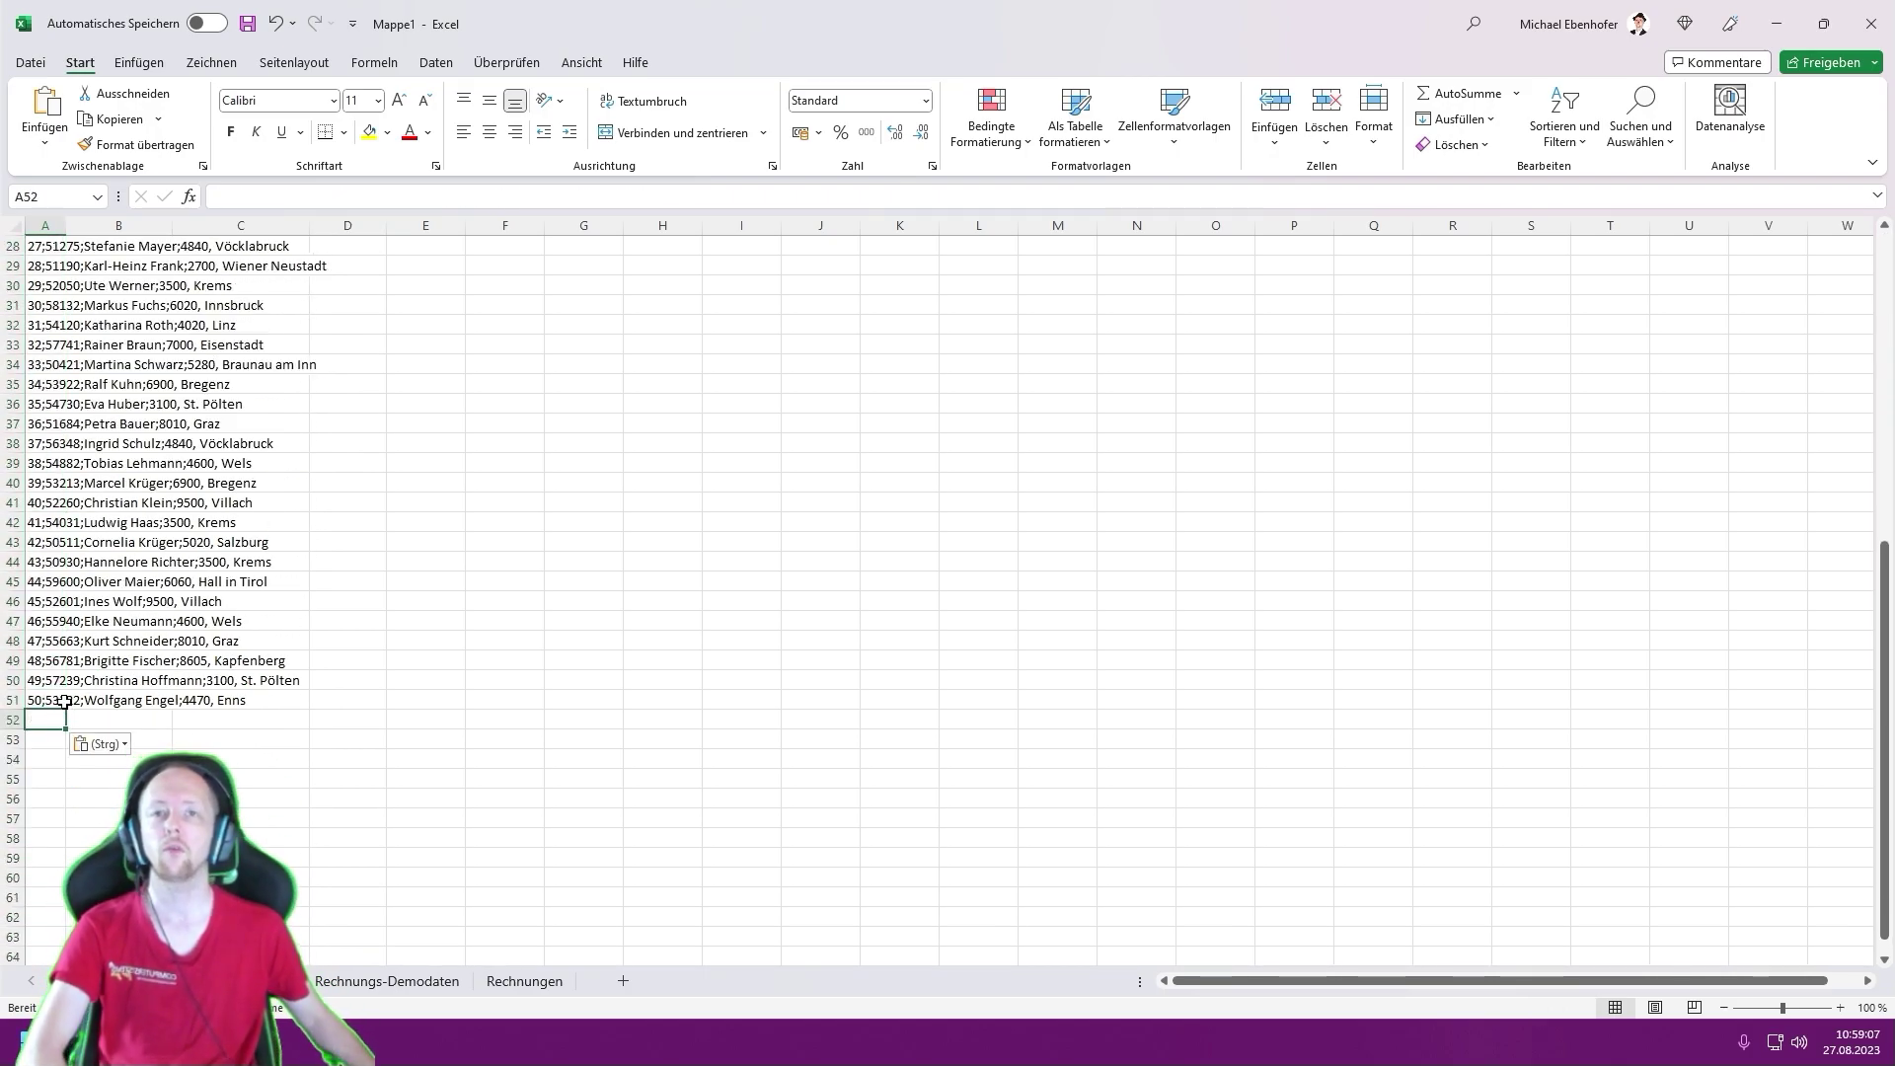
key("alt+Tab")
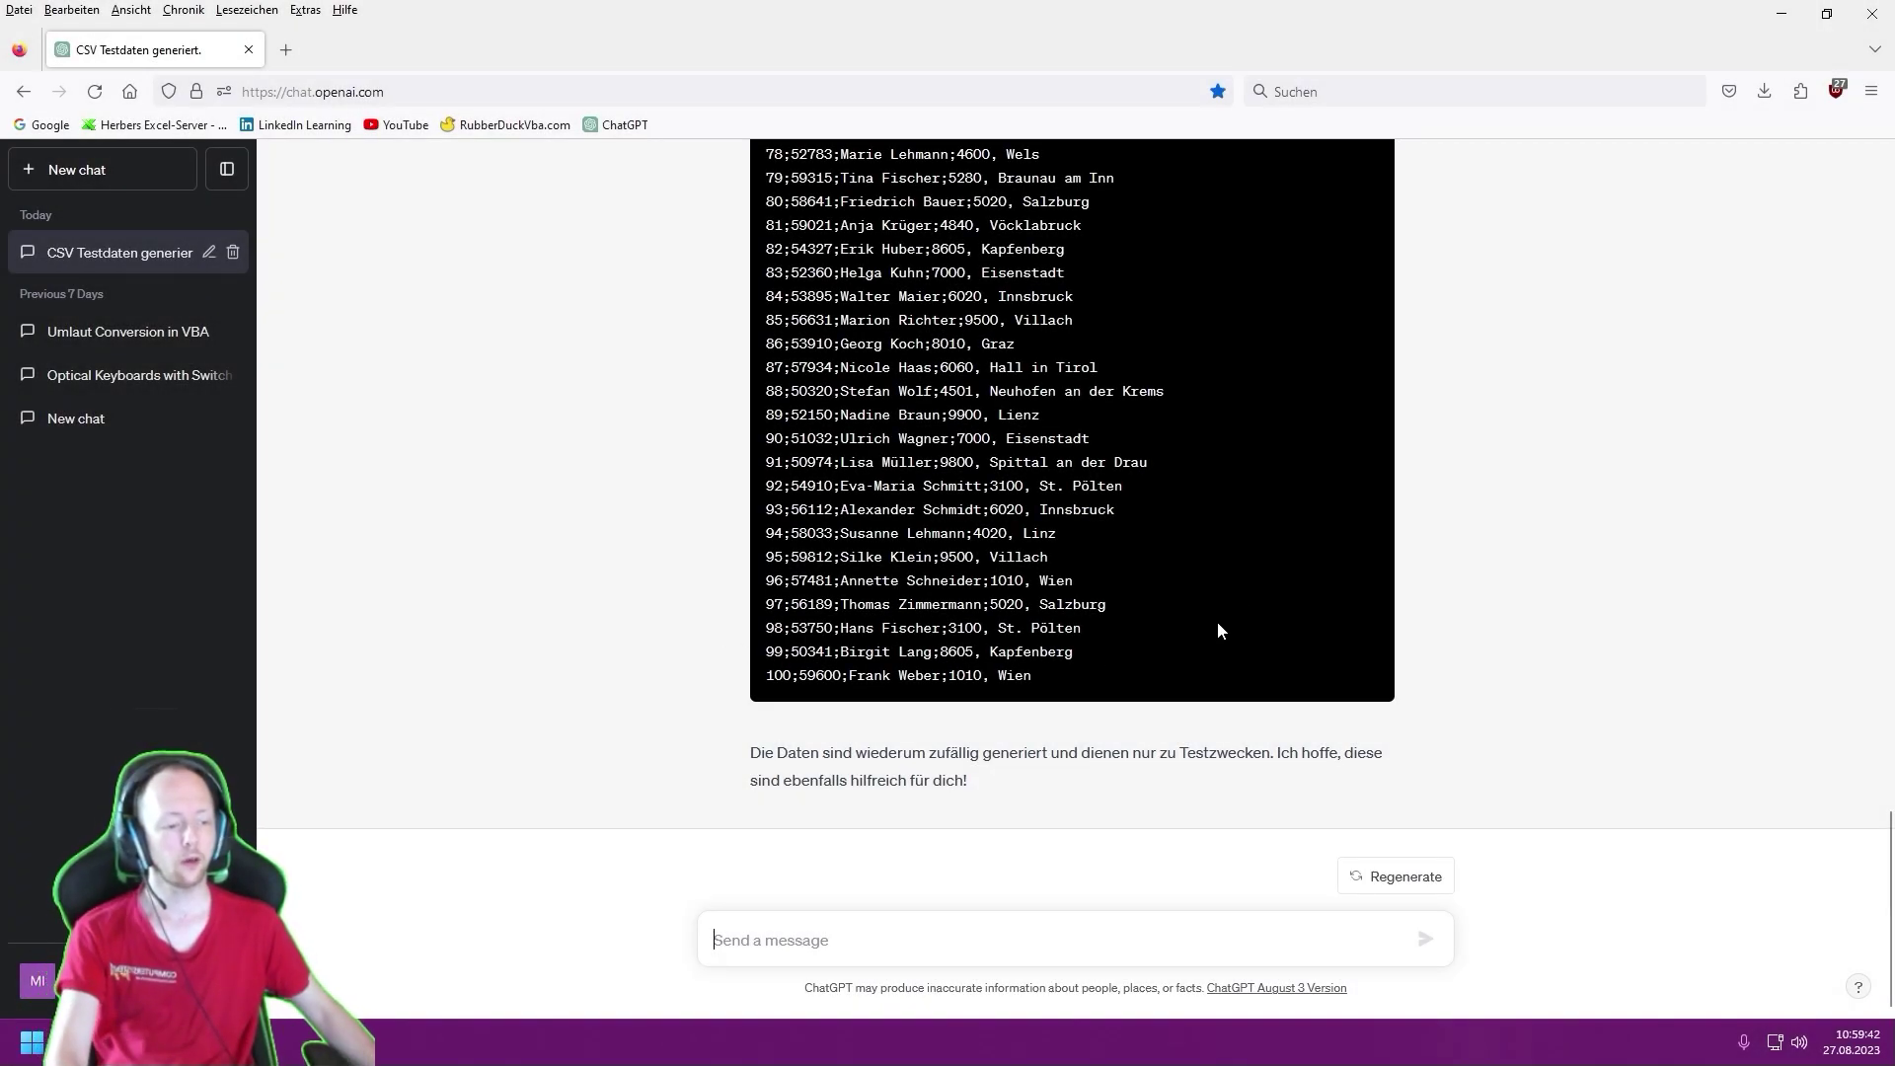
- Copy records 51–100 from ChatGPT and paste them into Excel starting at A52
scroll(1241, 577, "up", 10)
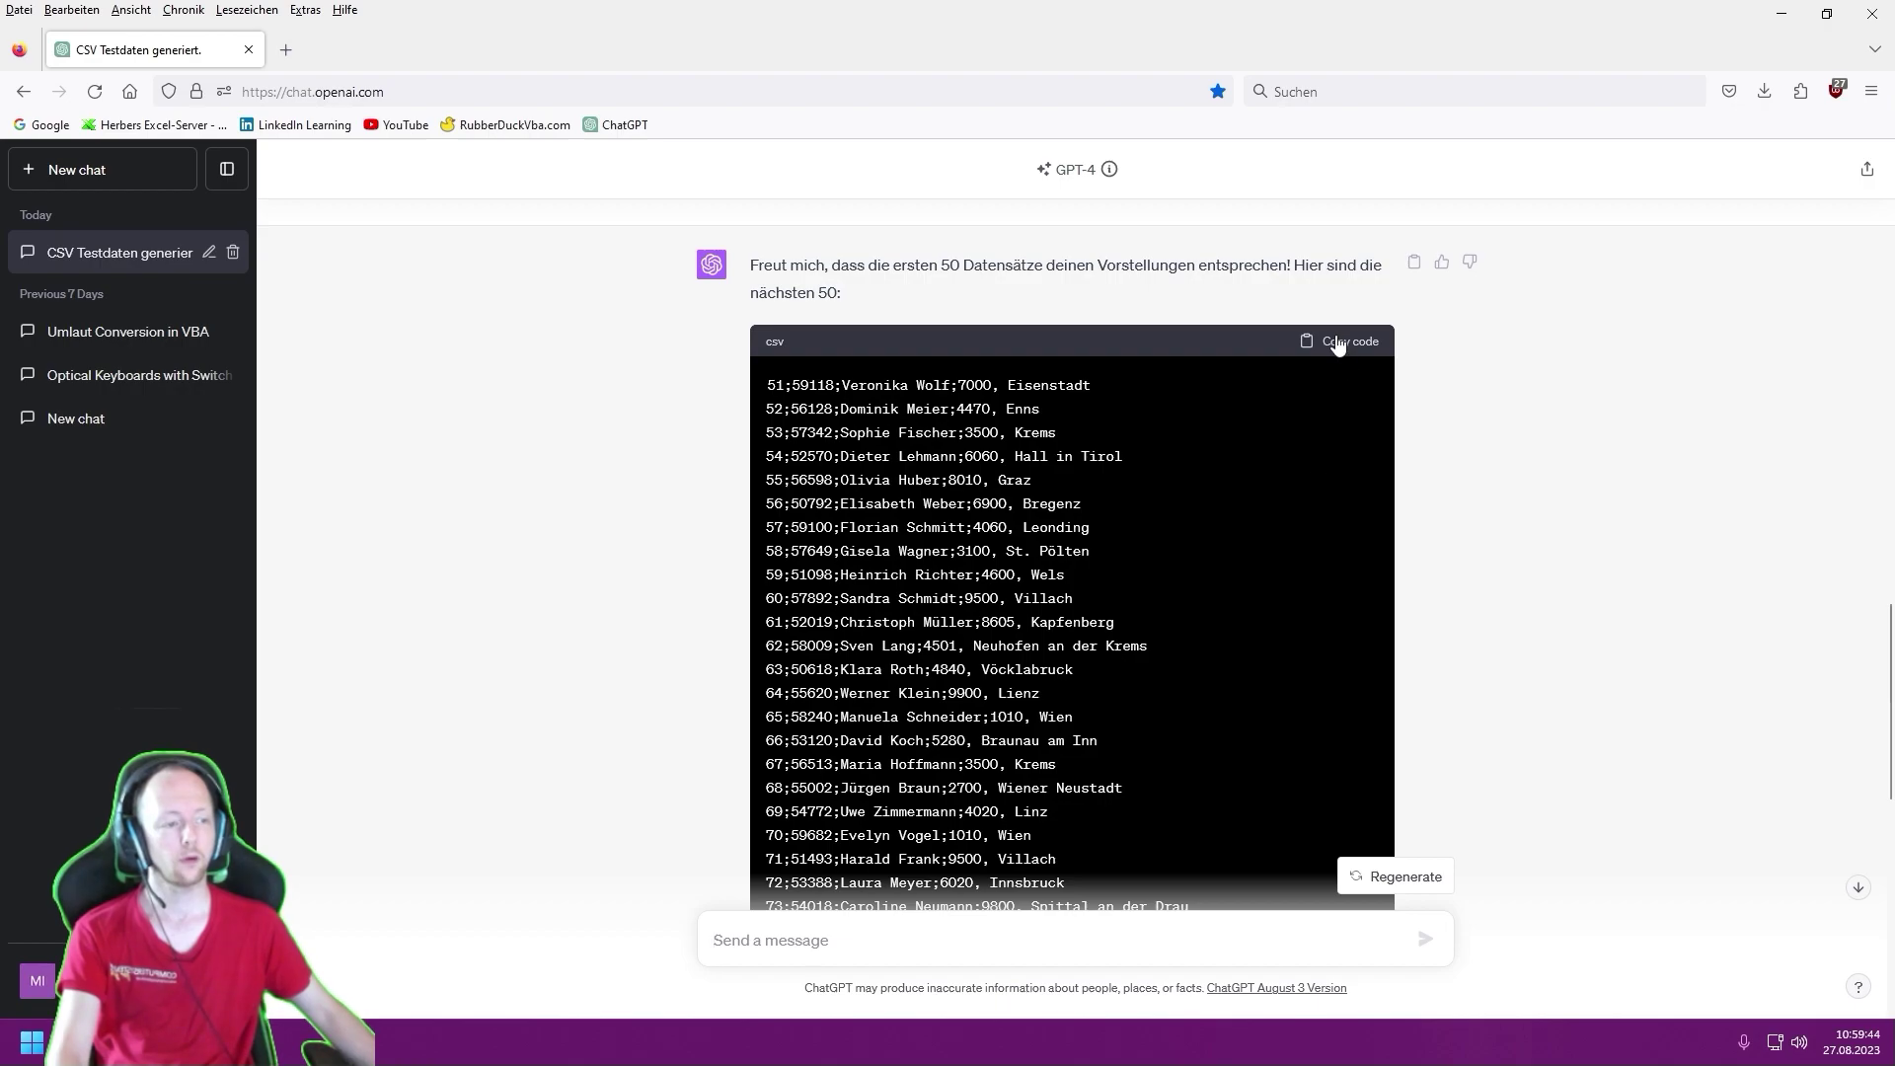
left_click(1338, 343)
scroll(1131, 596, "down", 10)
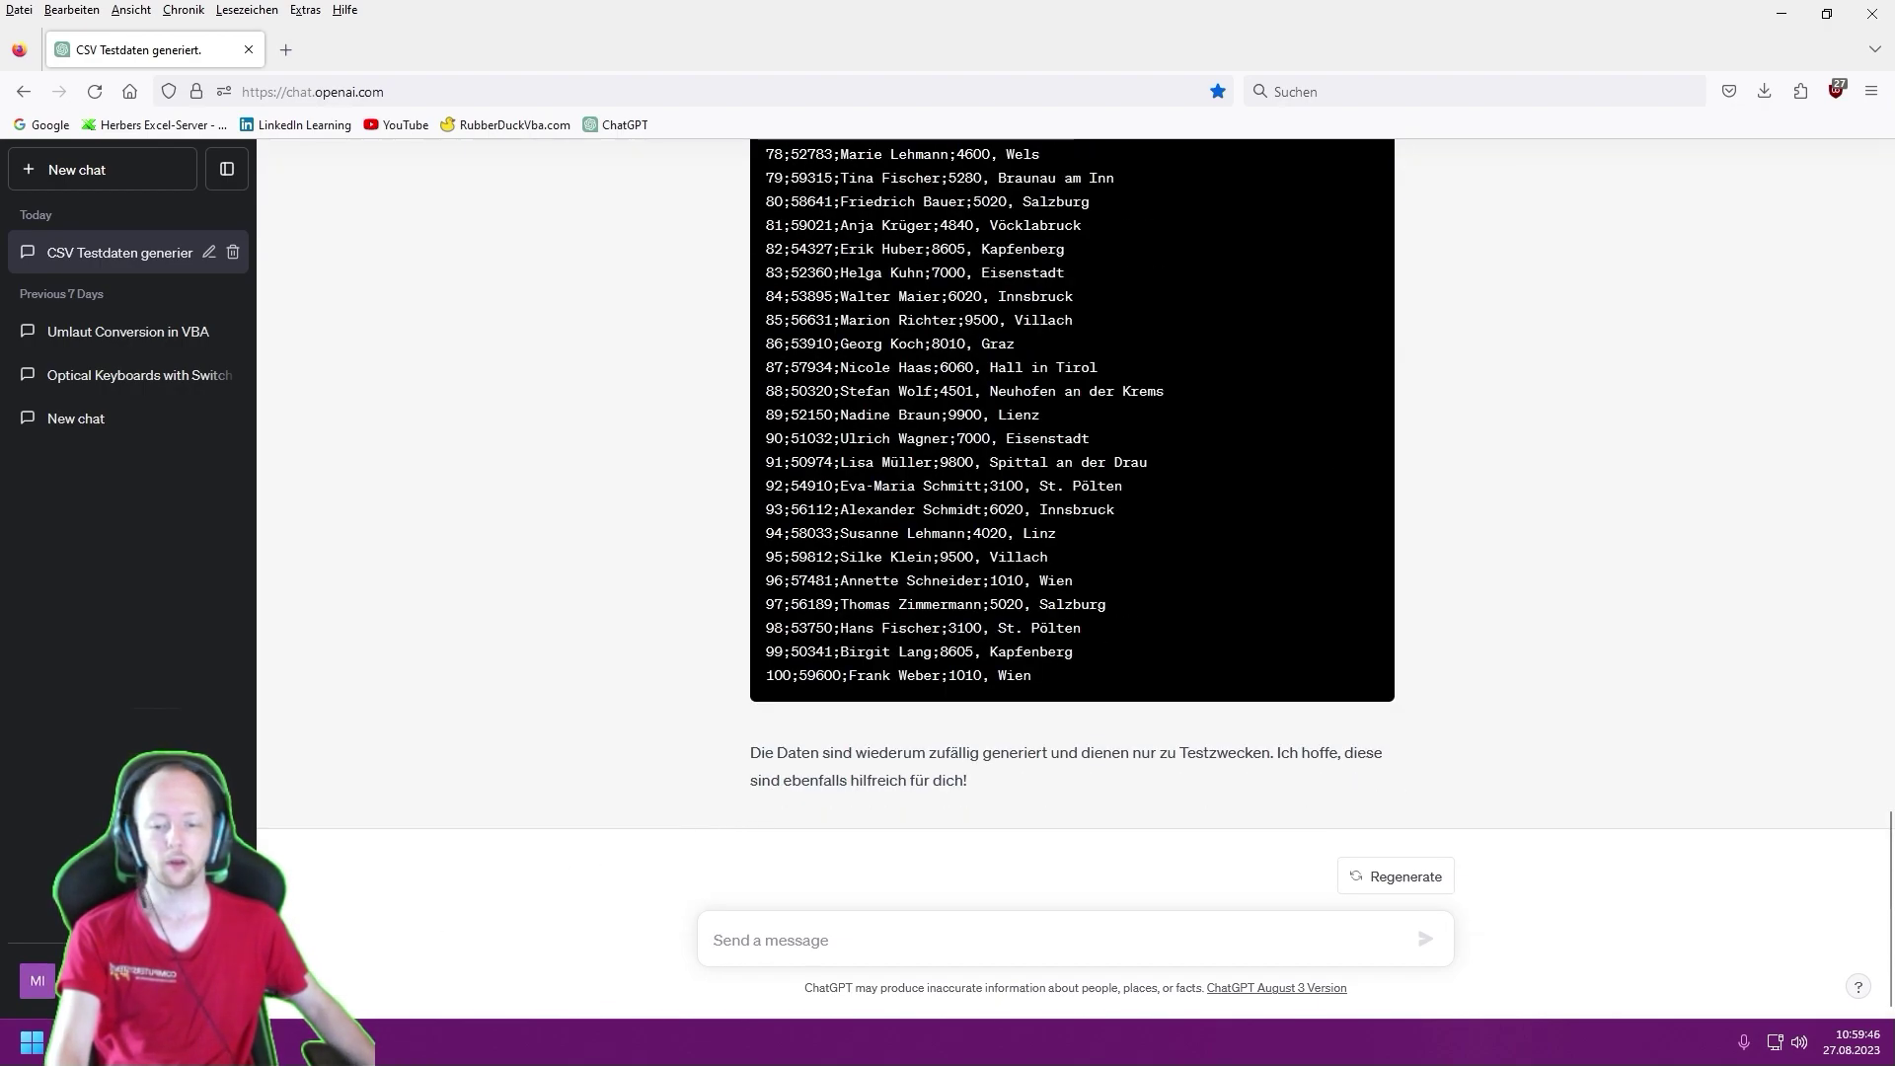
key("alt+Tab")
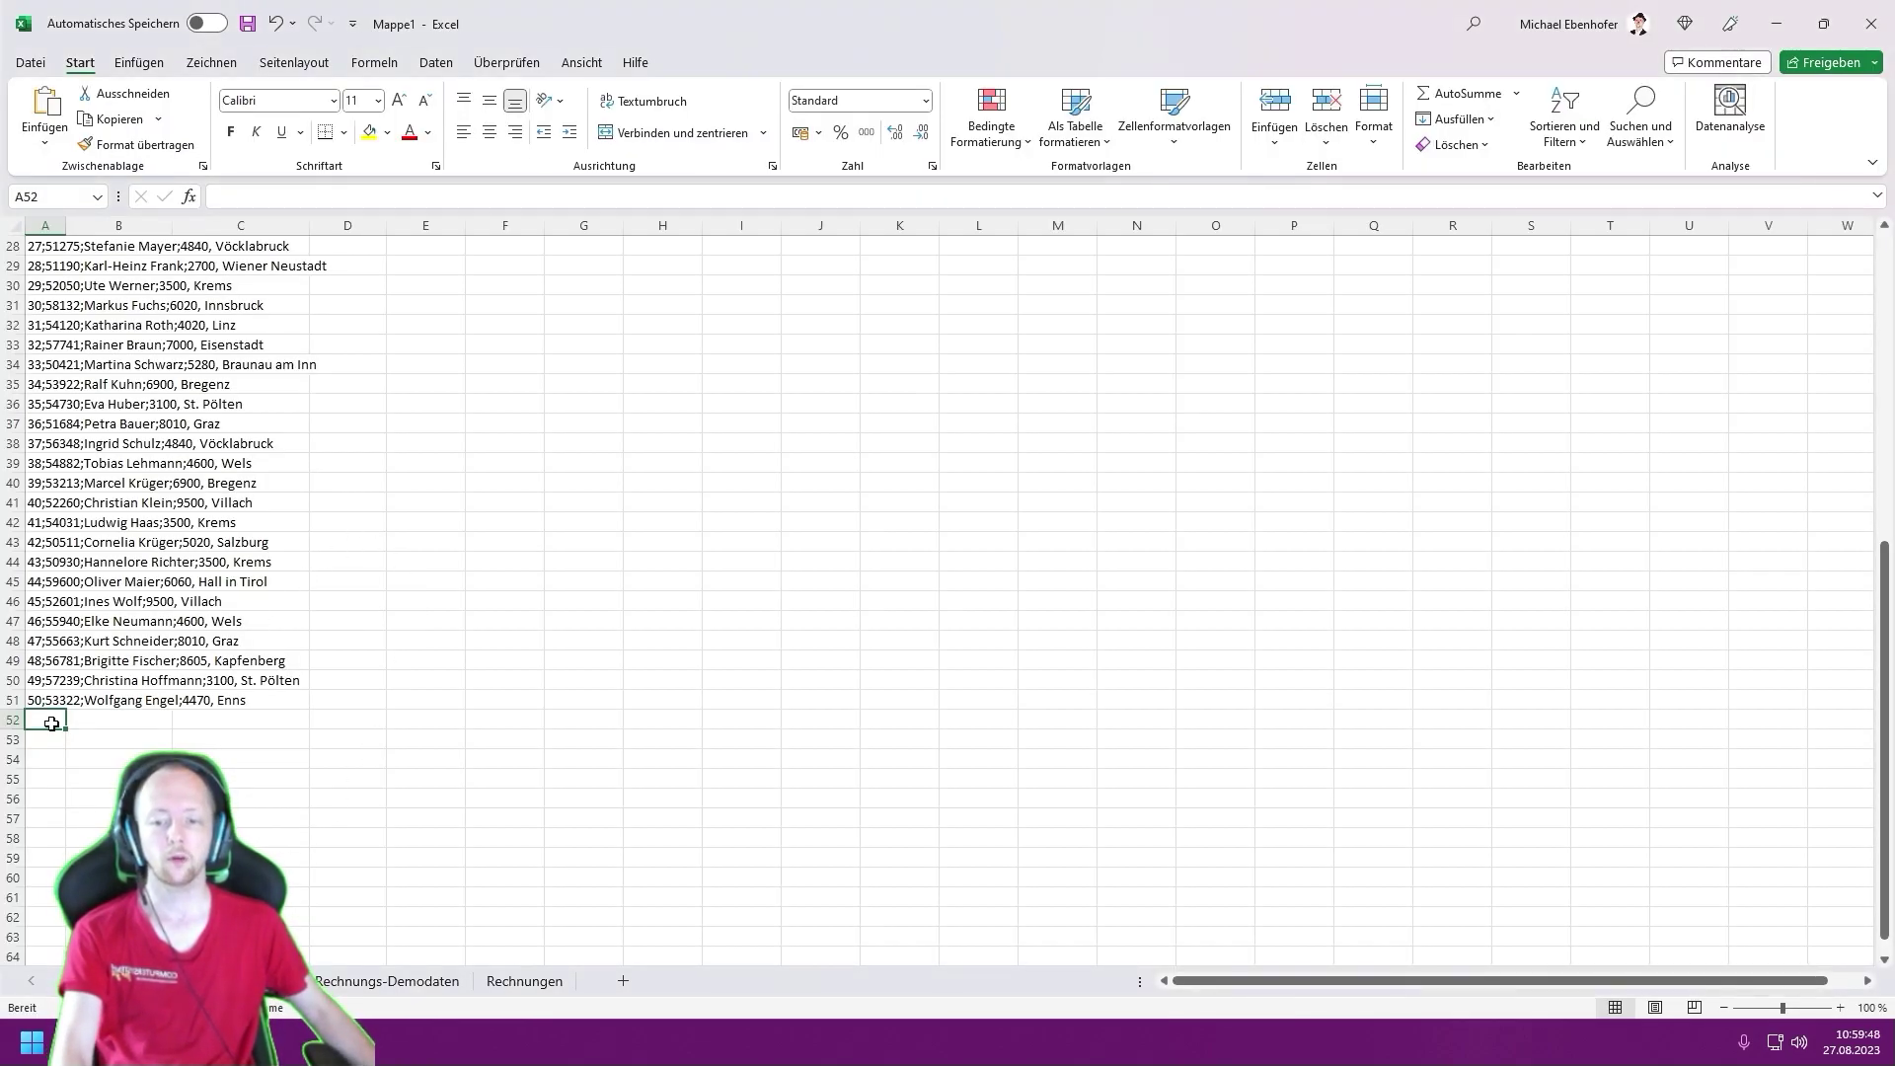
key("ctrl+v")
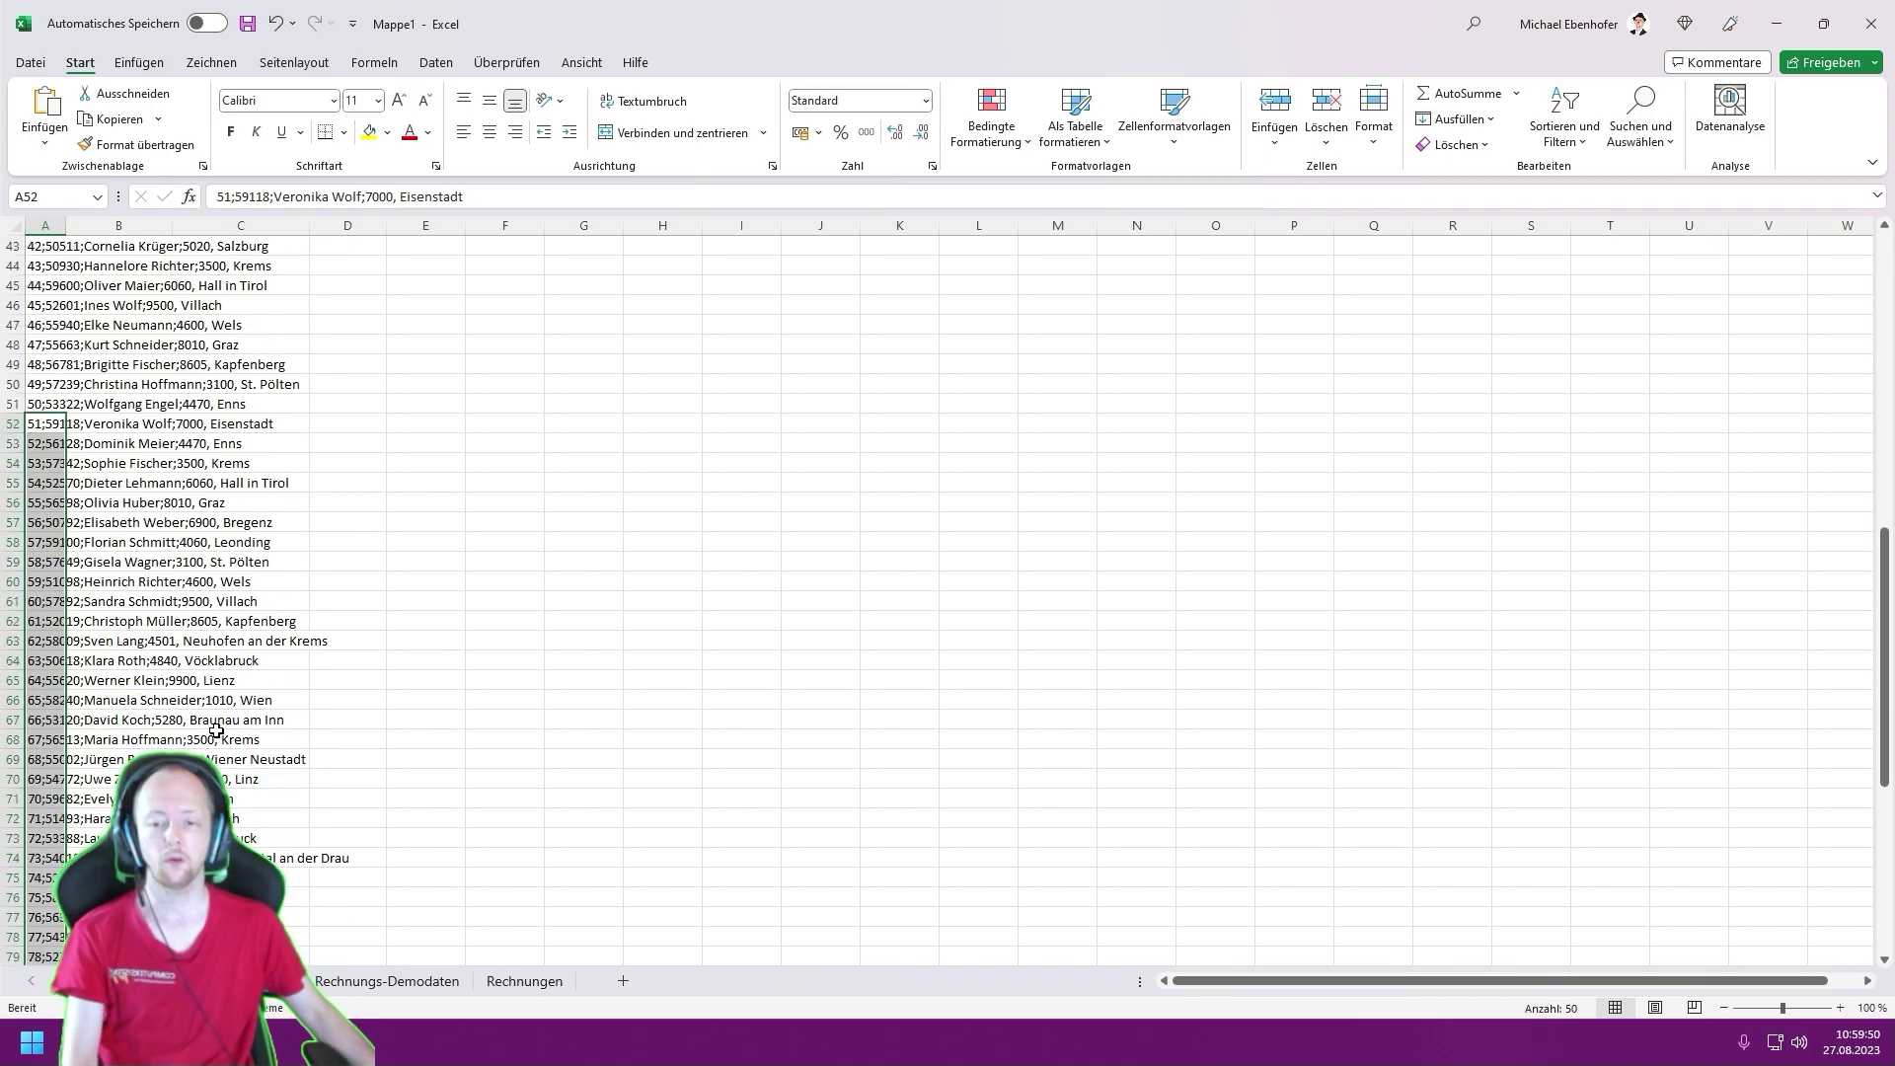
- Check the pasted records down to row 85, then select column A for conversion
scroll(203, 726, "down", 7)
scroll(203, 726, "down", 5)
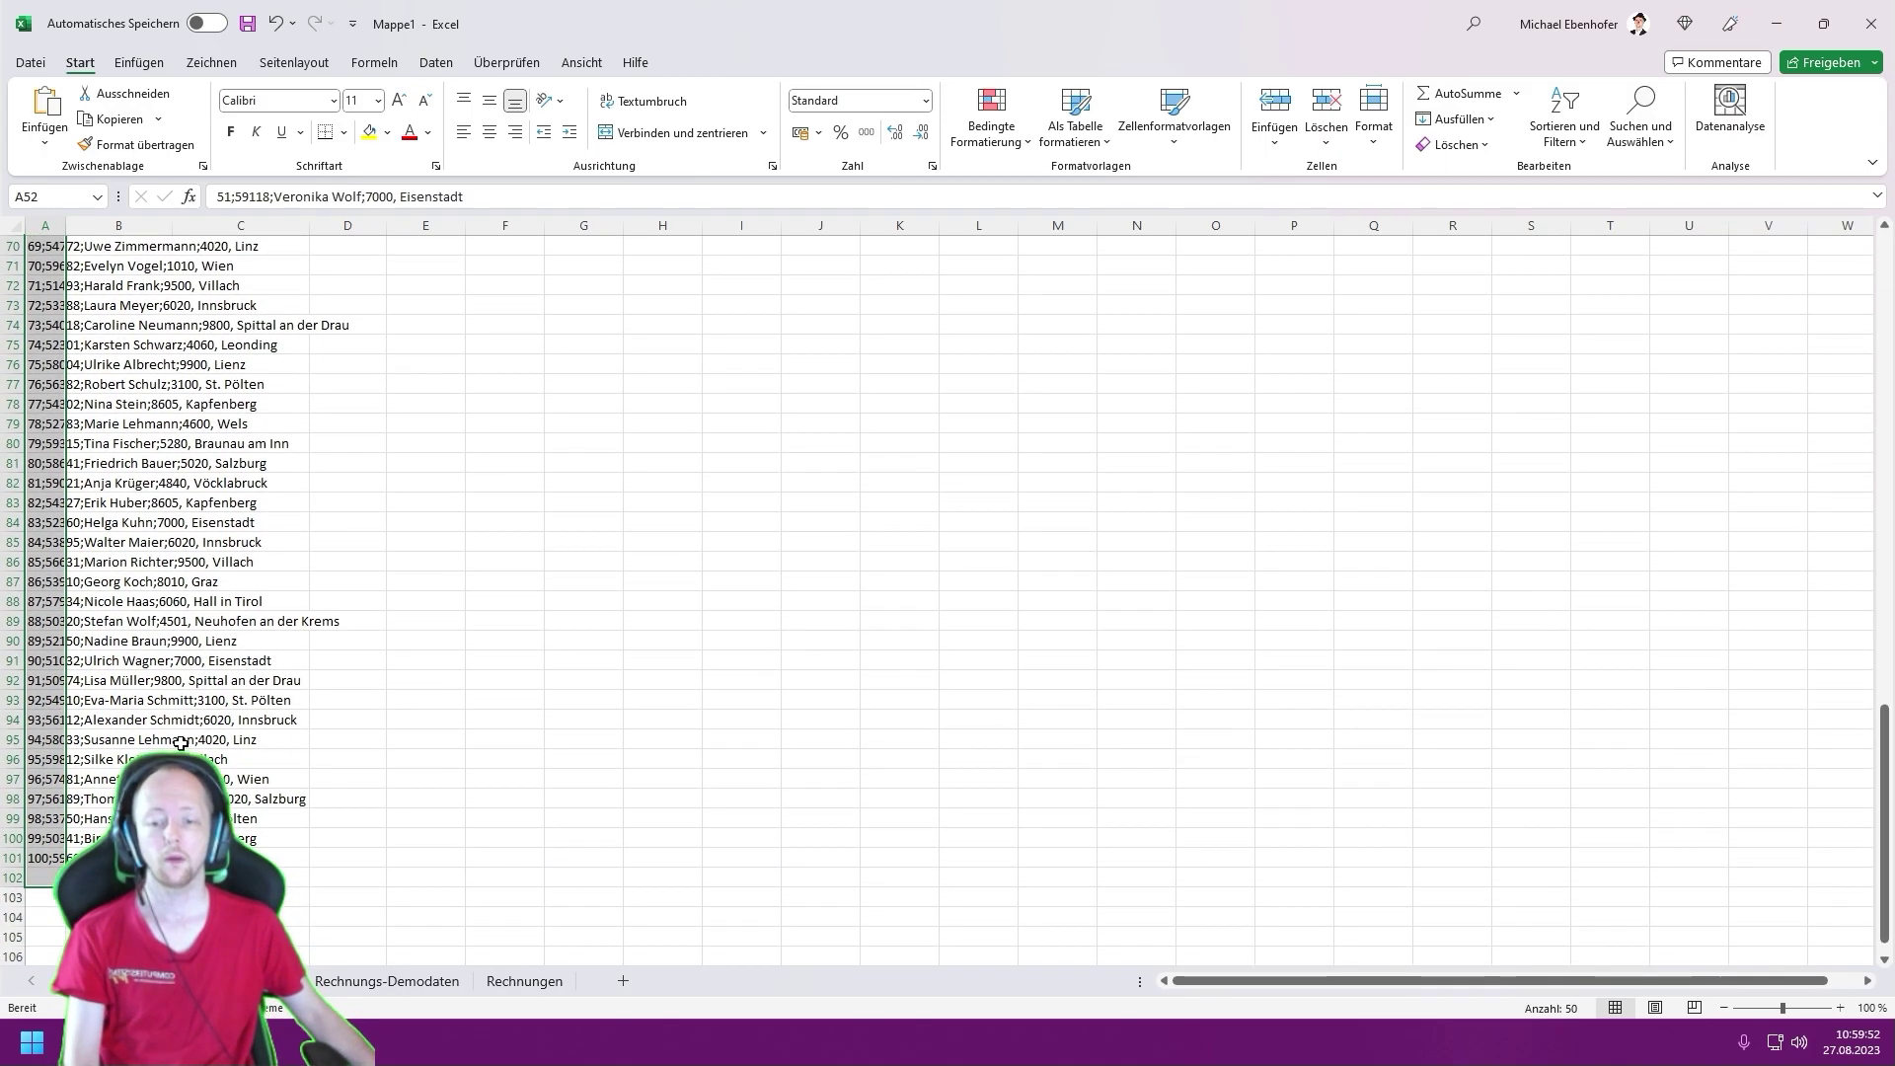
left_click(119, 858)
left_click(49, 660)
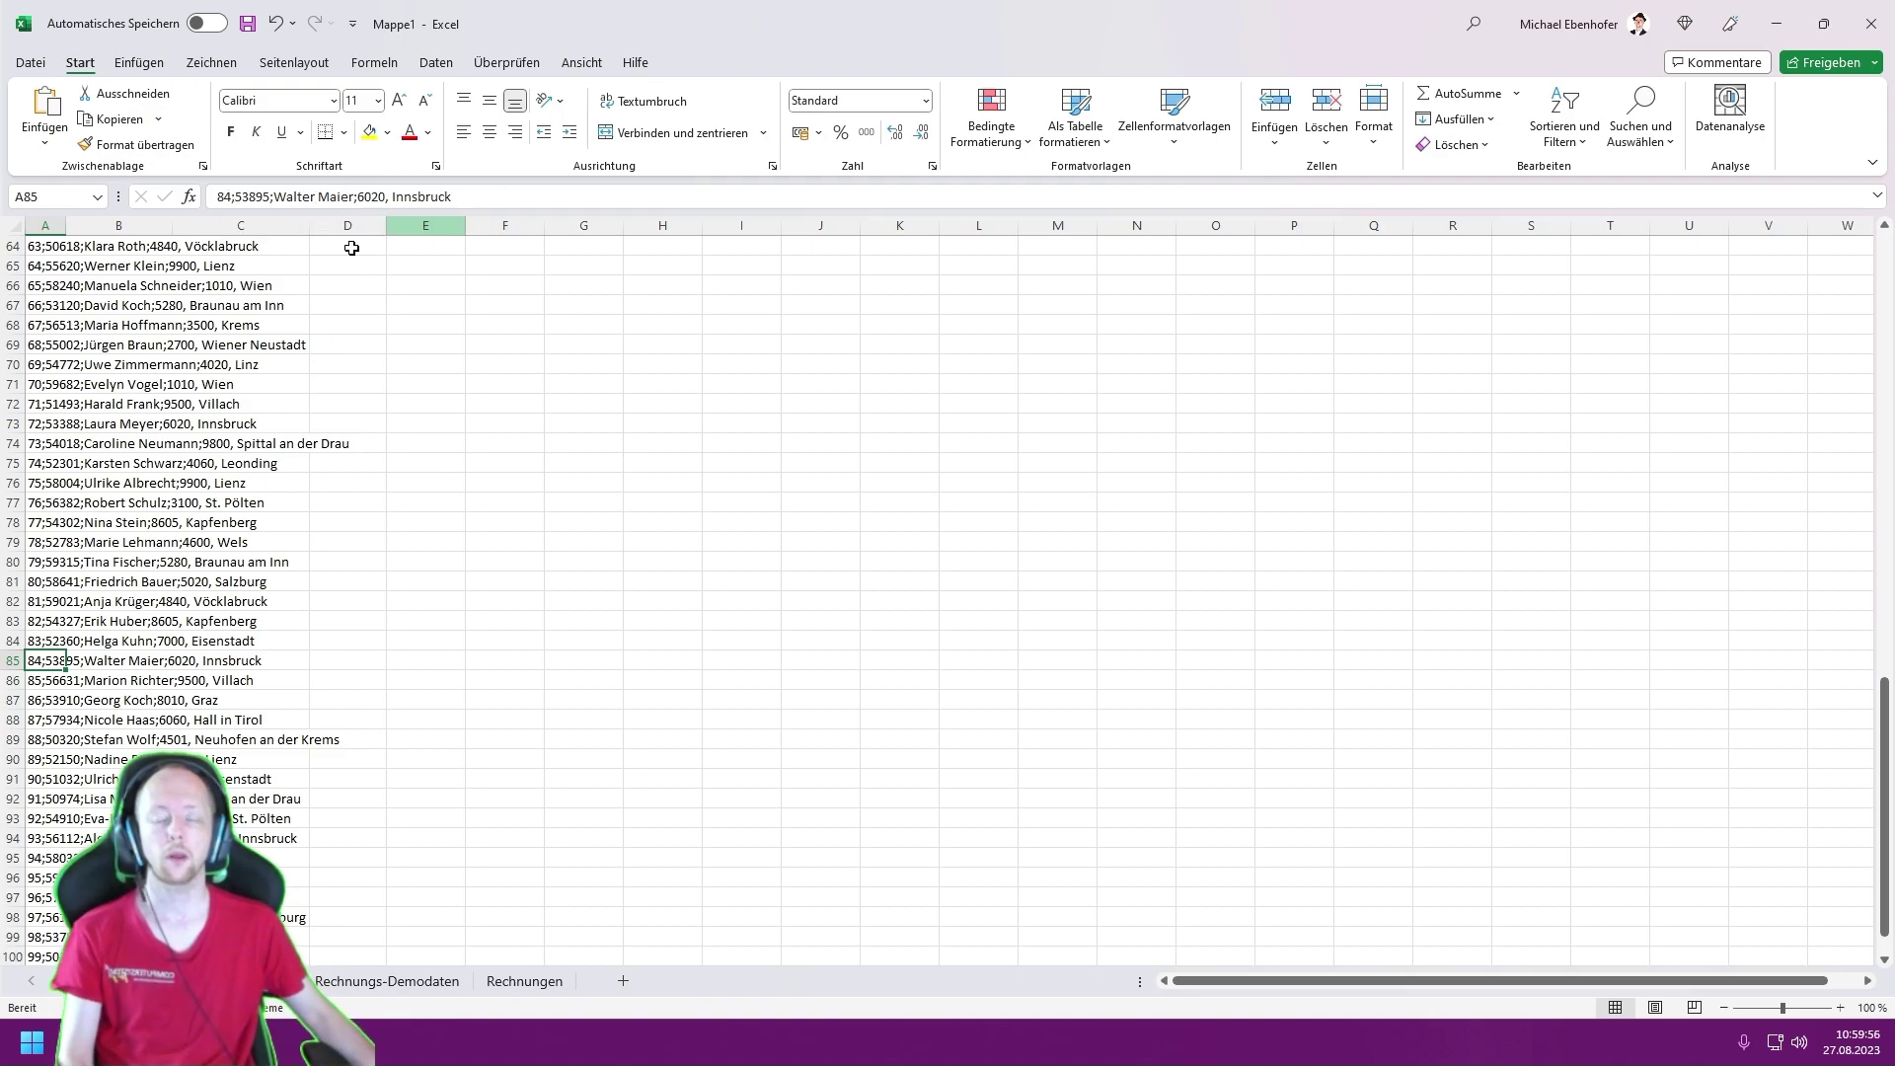
scroll(230, 512, "up", 8)
scroll(230, 512, "up", 10)
scroll(230, 512, "up", 3)
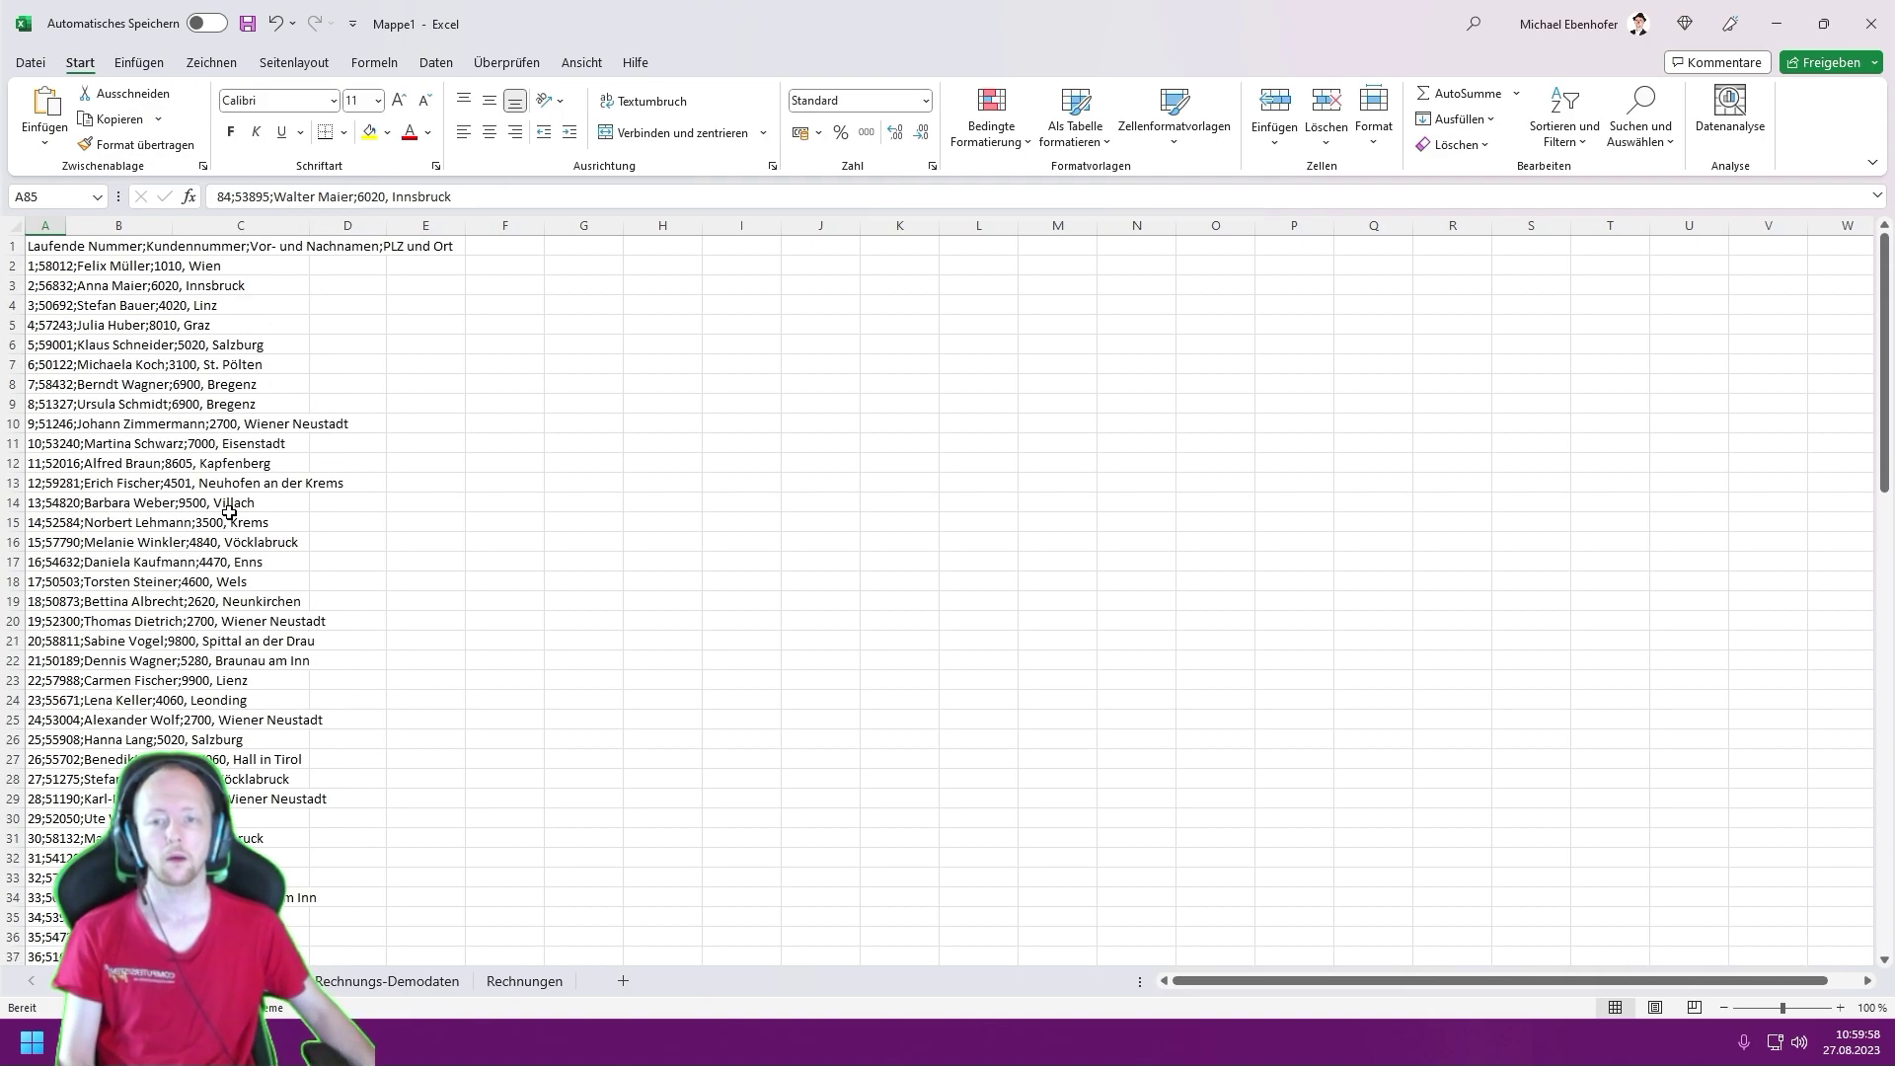
left_click(44, 225)
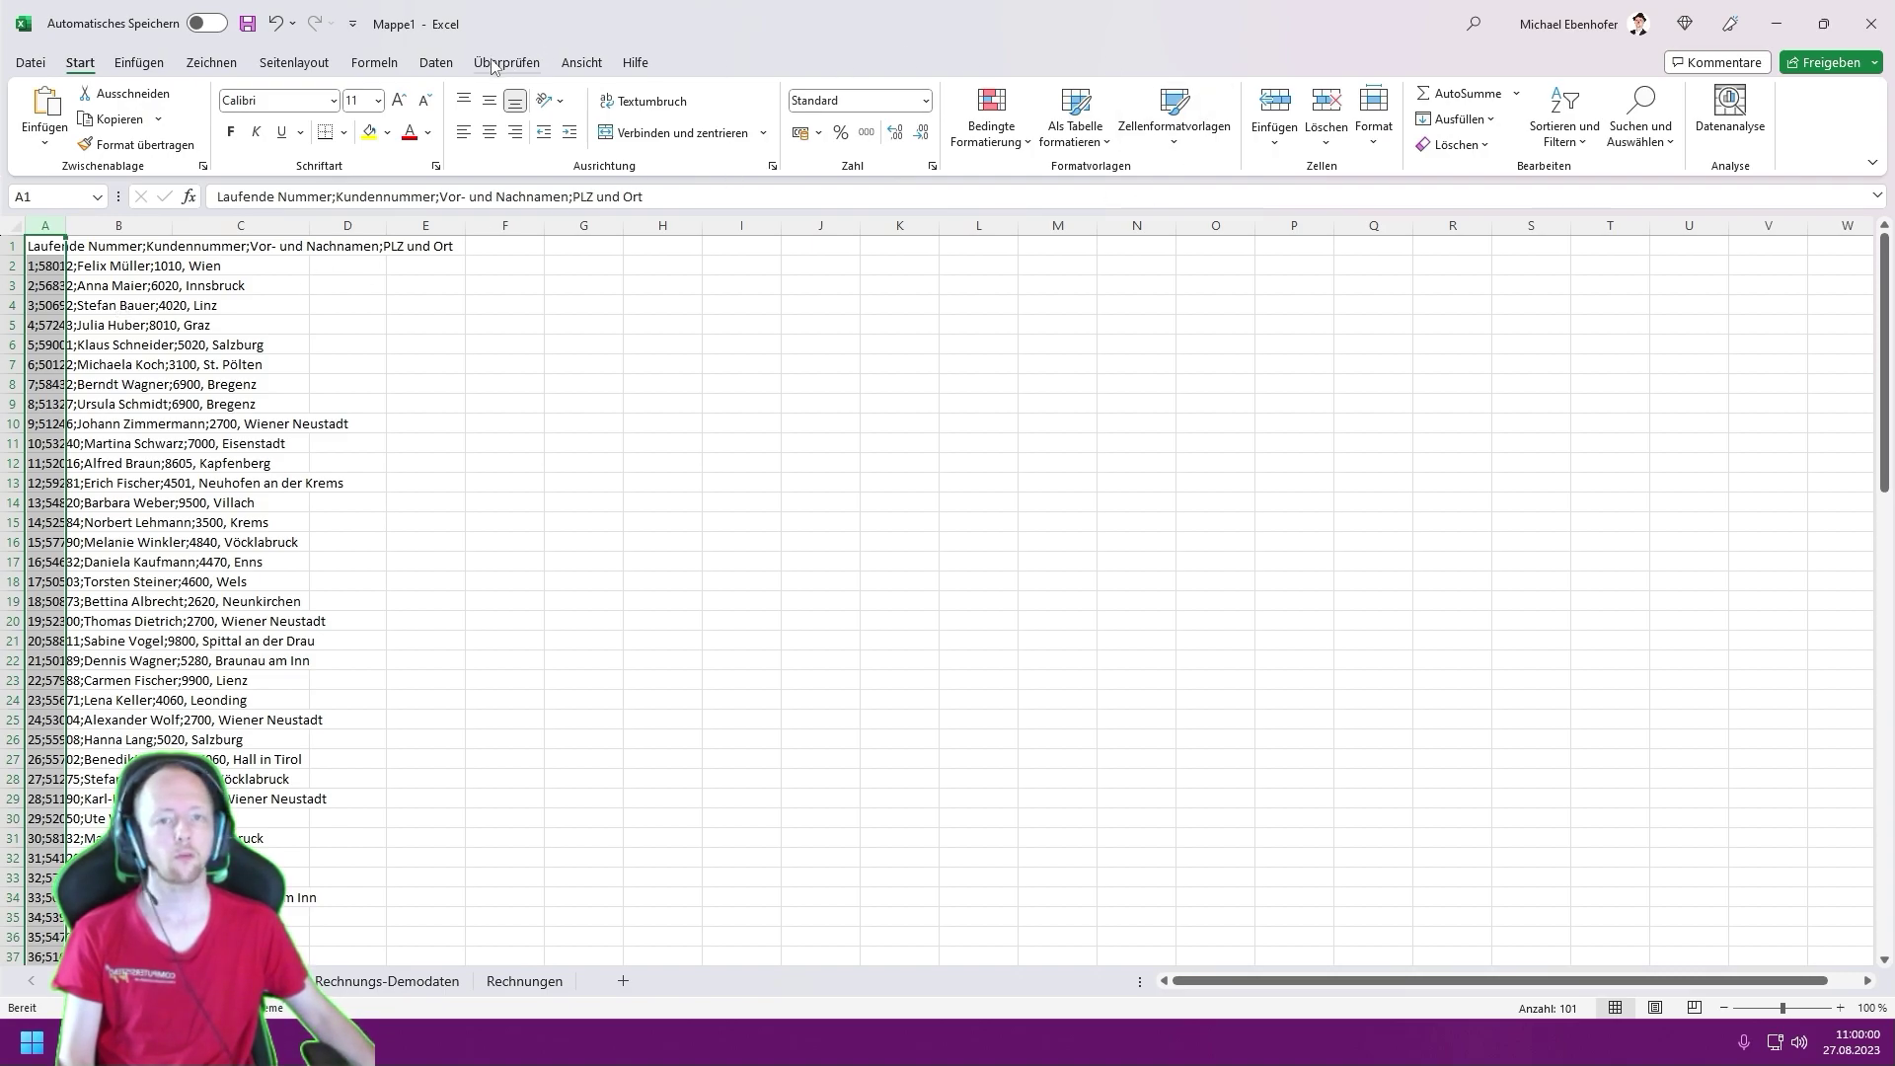
left_click(435, 62)
- Run Text in Spalten on column A as Getrennt with Semikolon as the delimiter, reaching step 3
left_click(1167, 109)
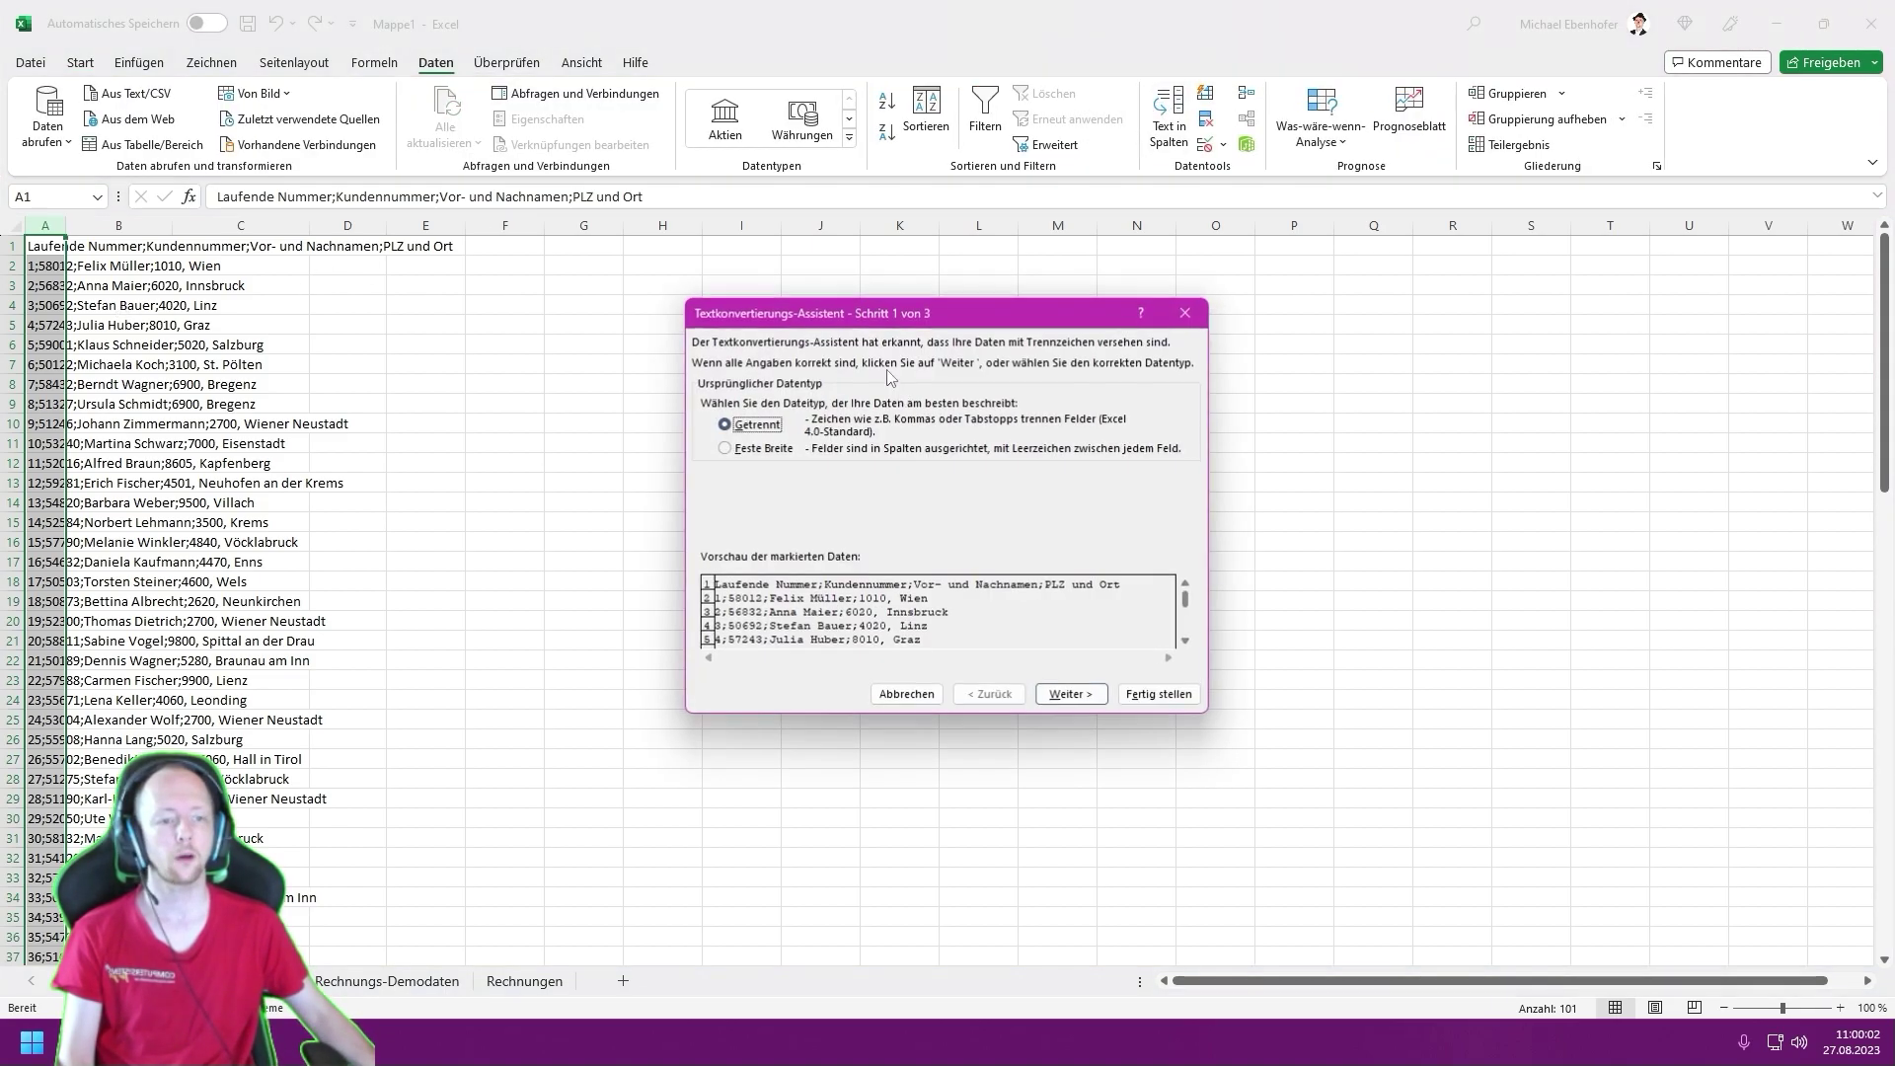
left_click(1047, 696)
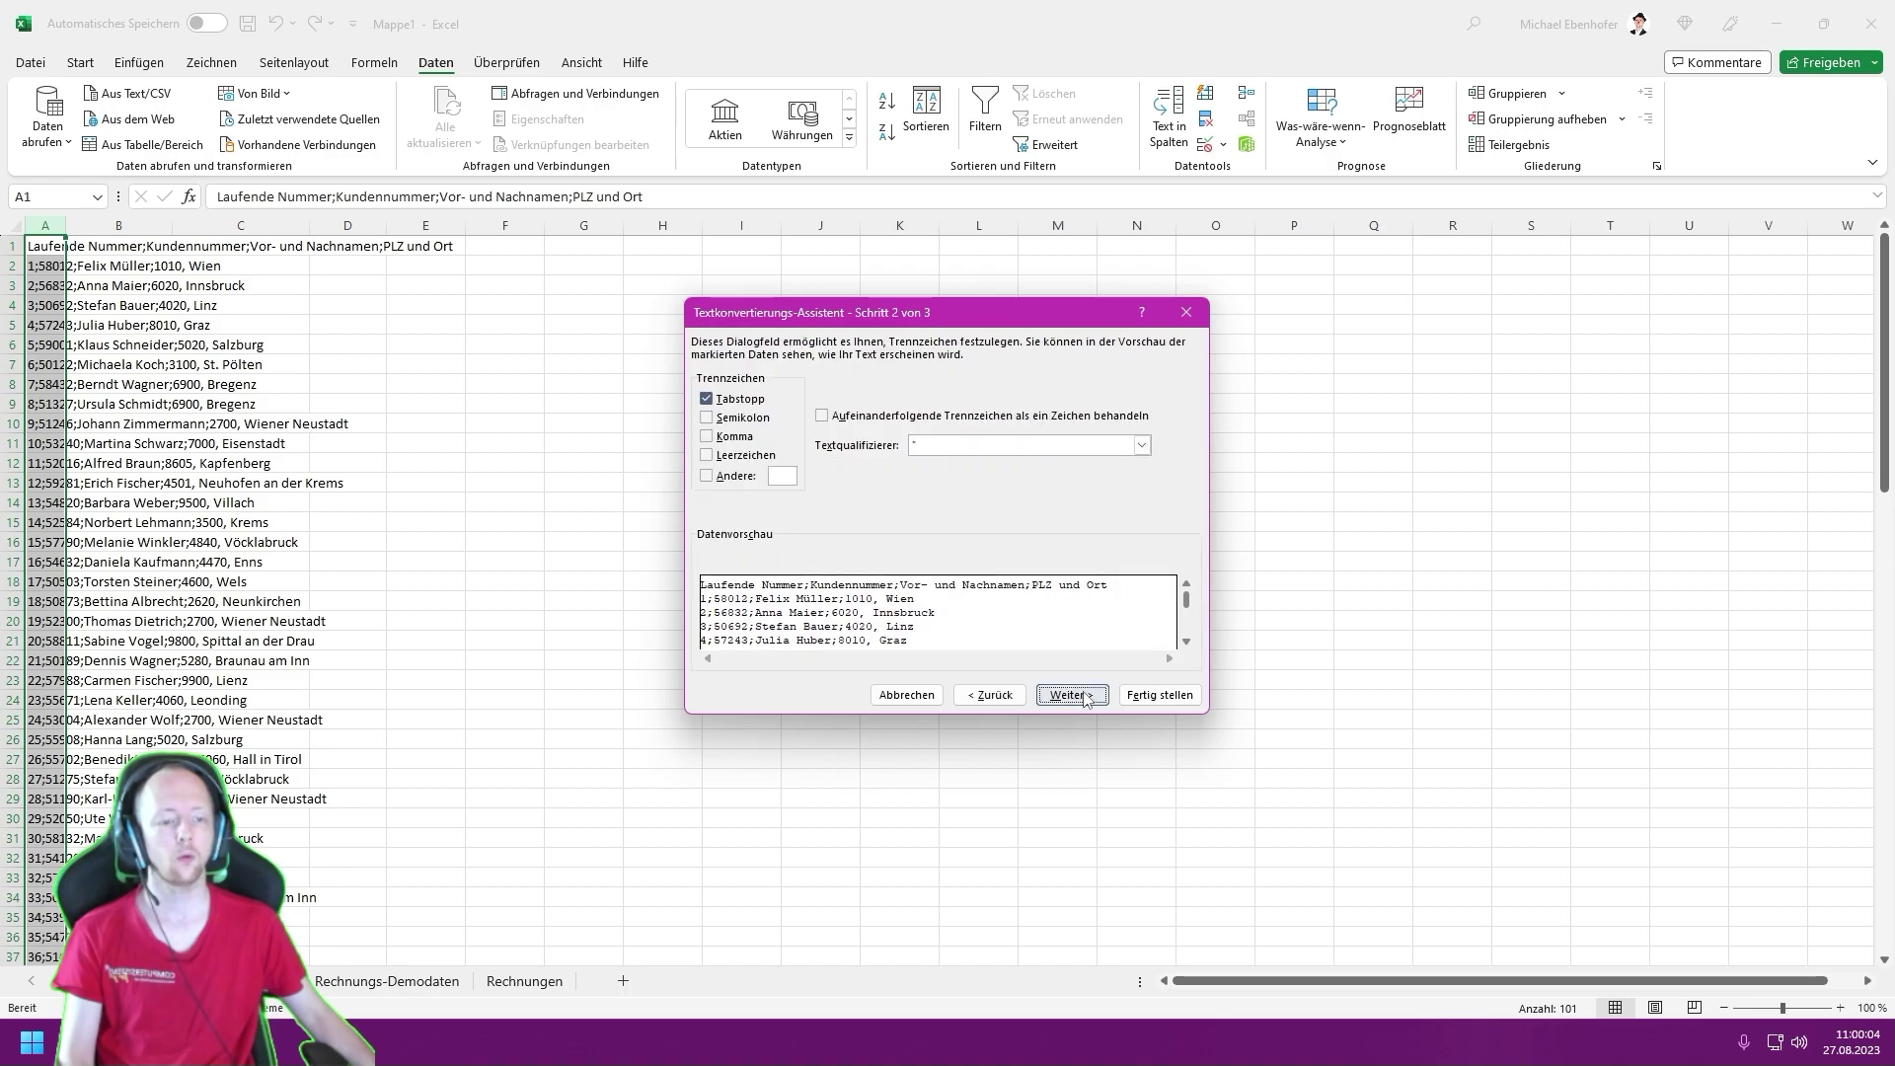
left_click(739, 420)
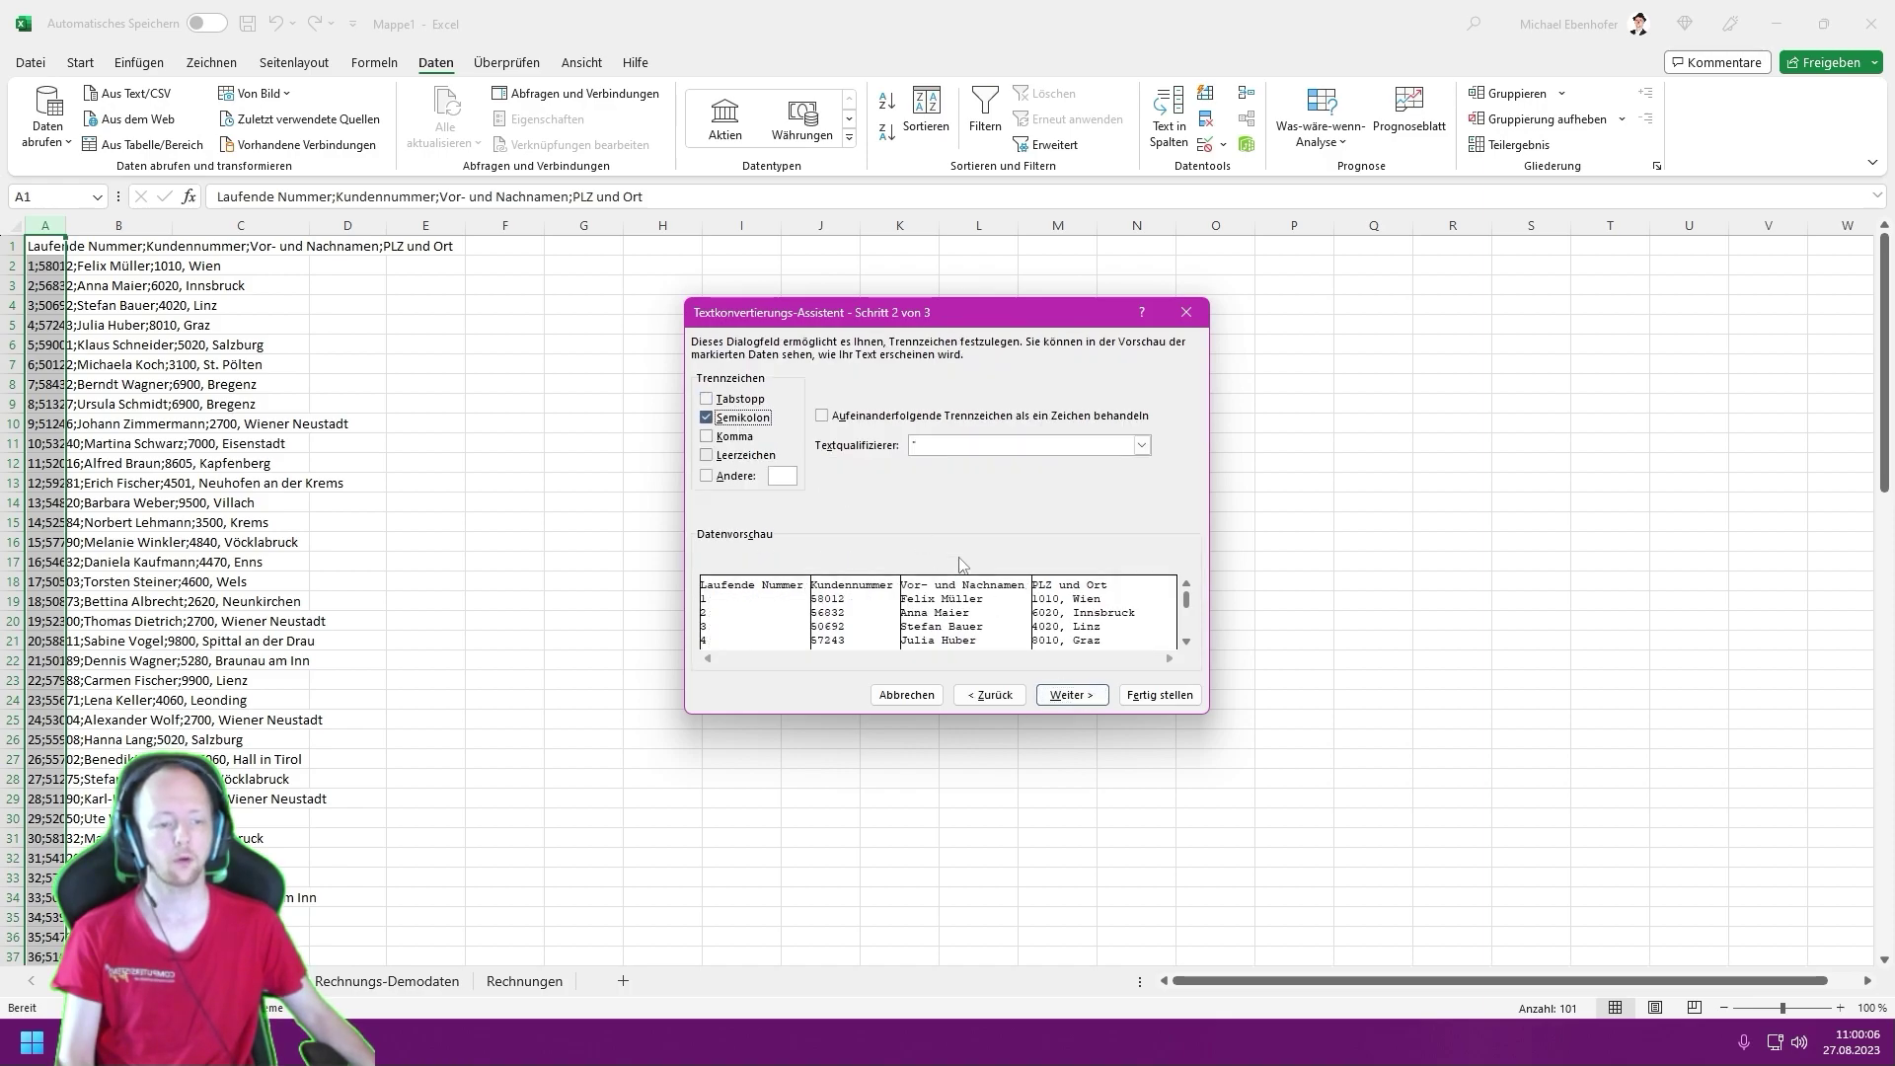
left_click(1071, 695)
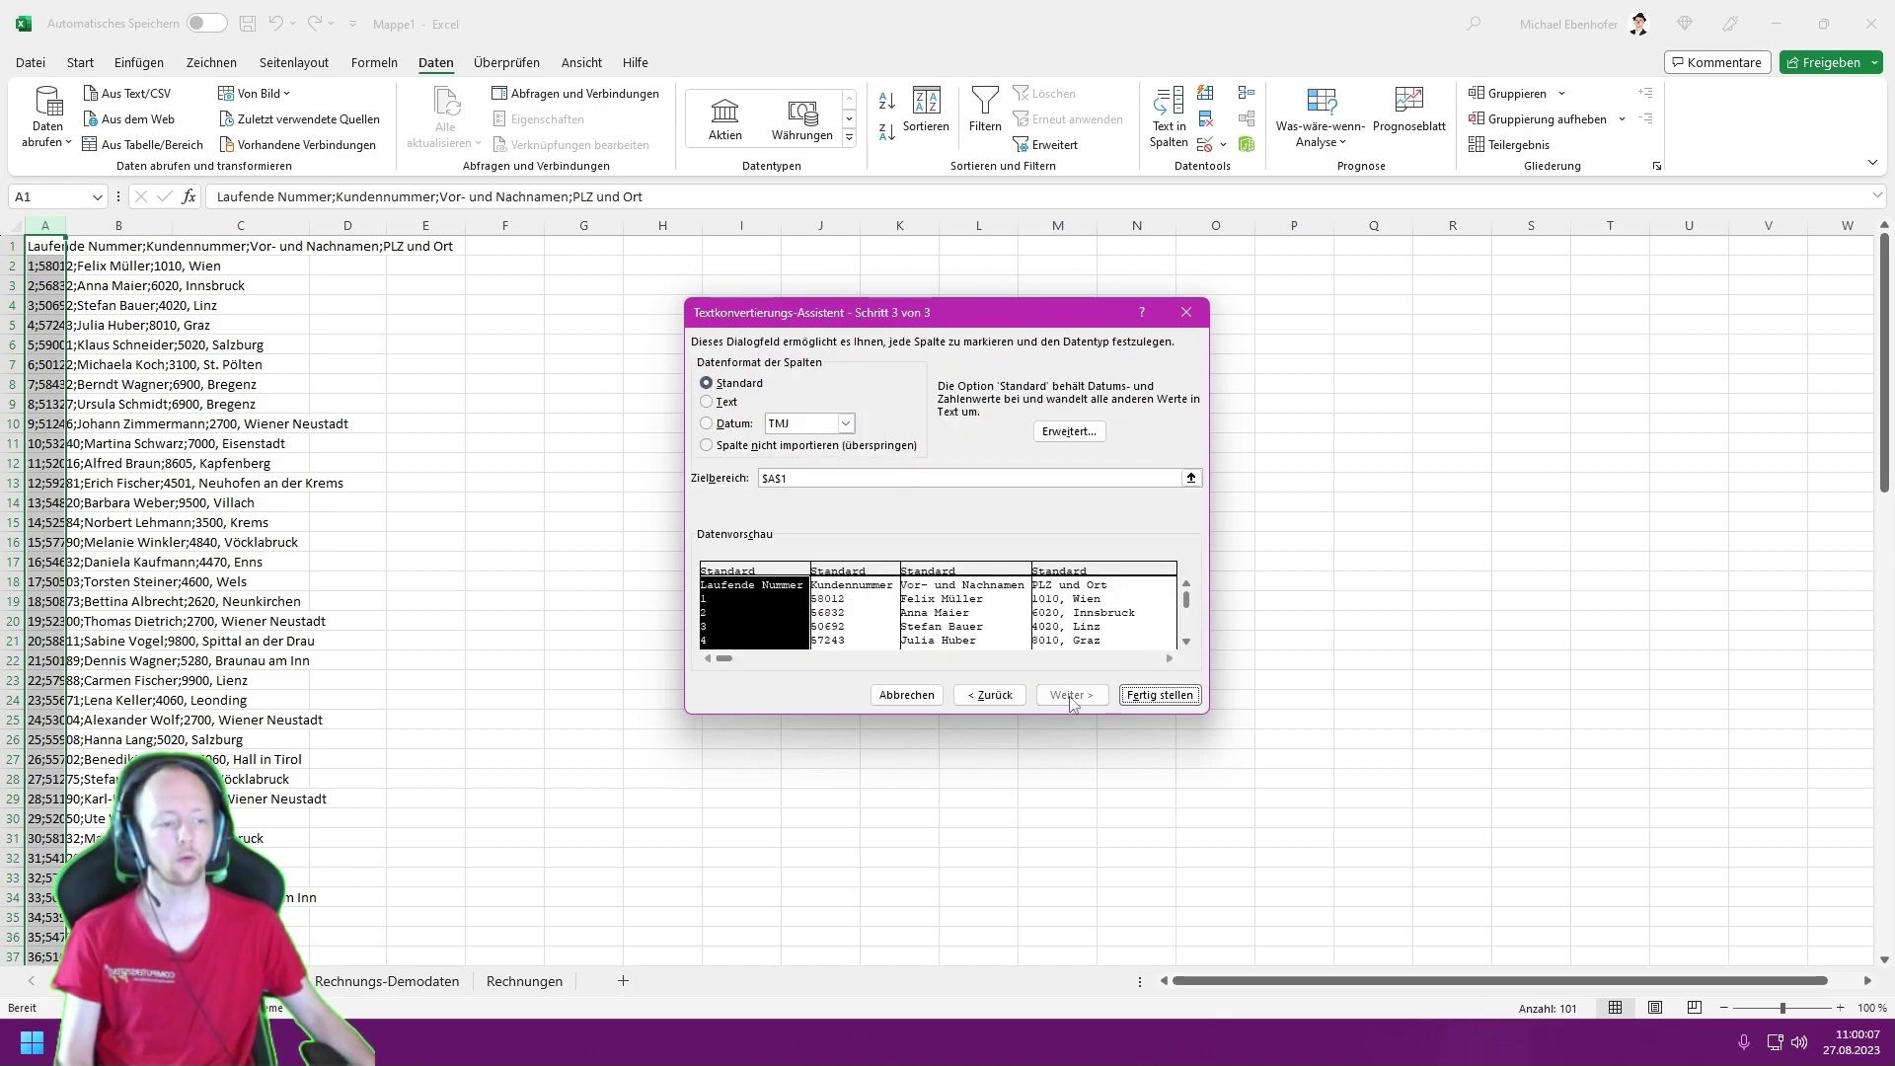
- Finish the split and check the running numbers, customer numbers and names in columns A–D
left_click(1142, 695)
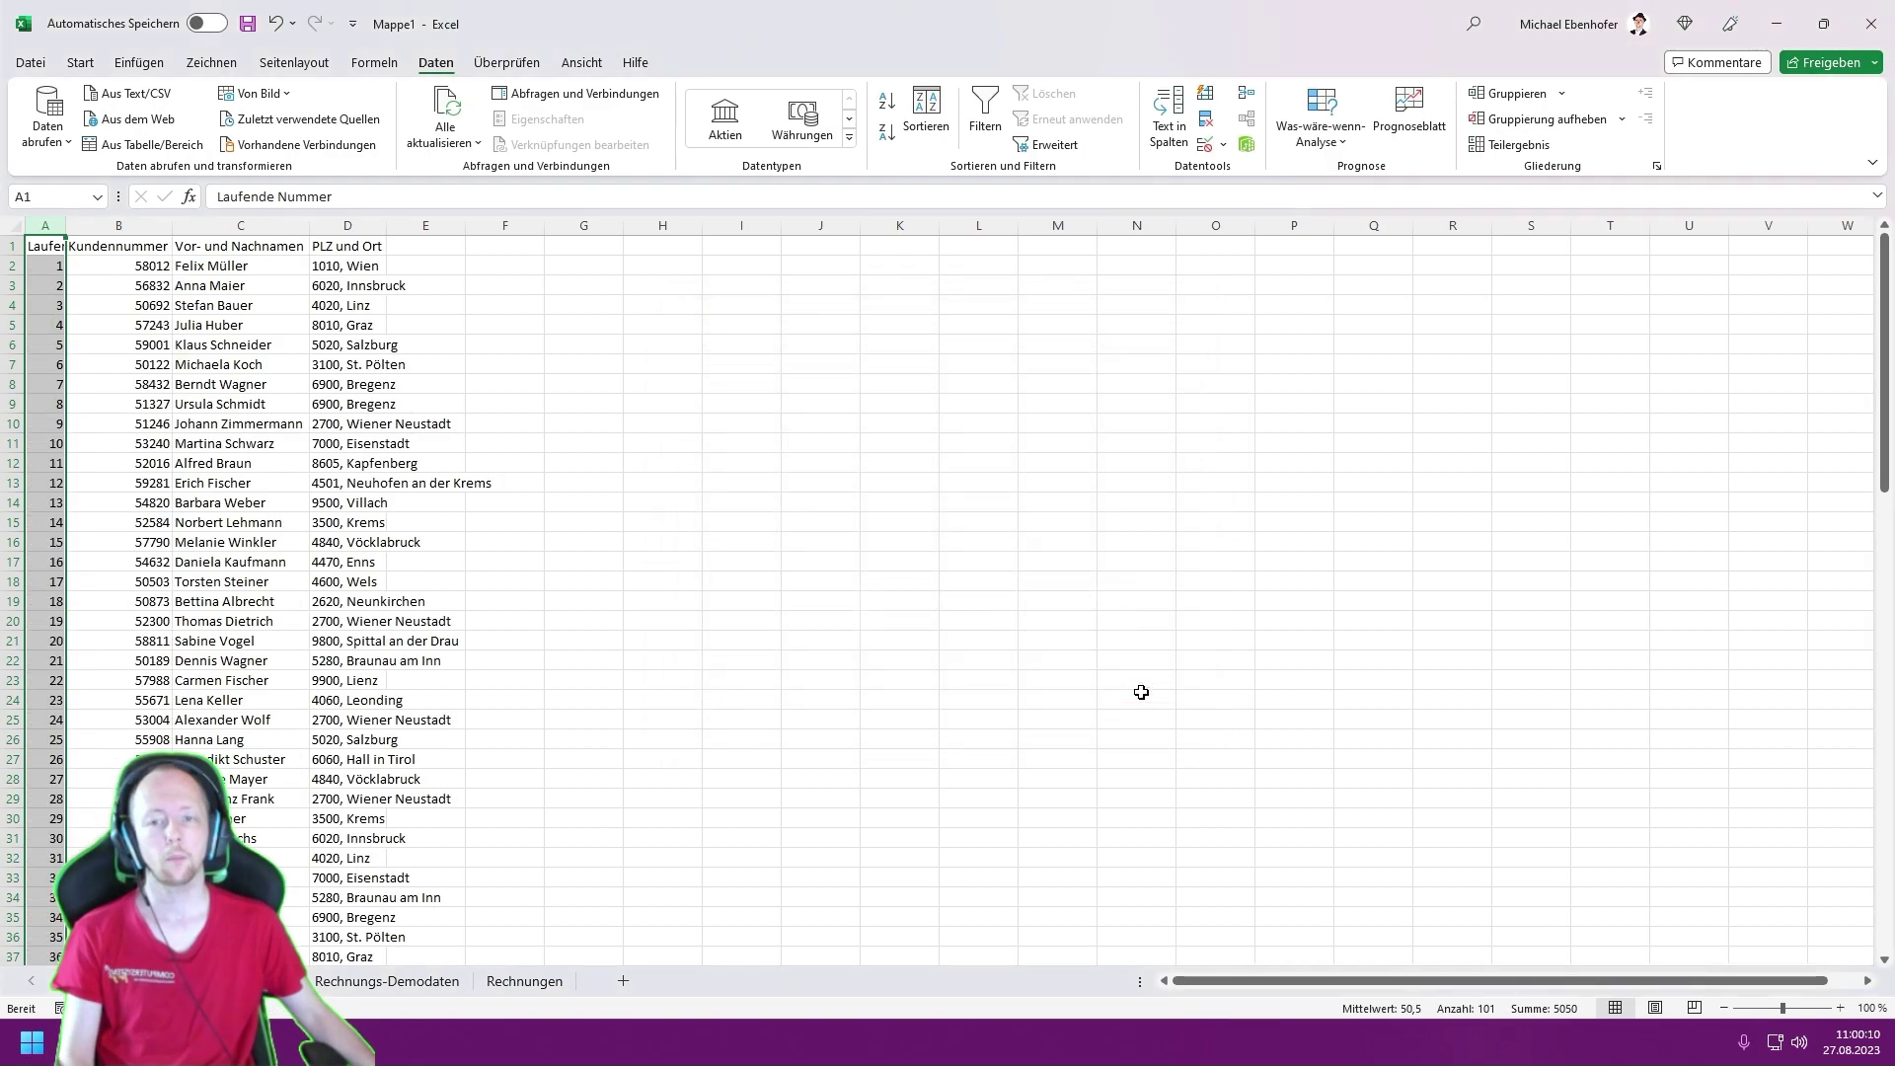
left_click(269, 407)
left_click_drag(45, 265, 45, 534)
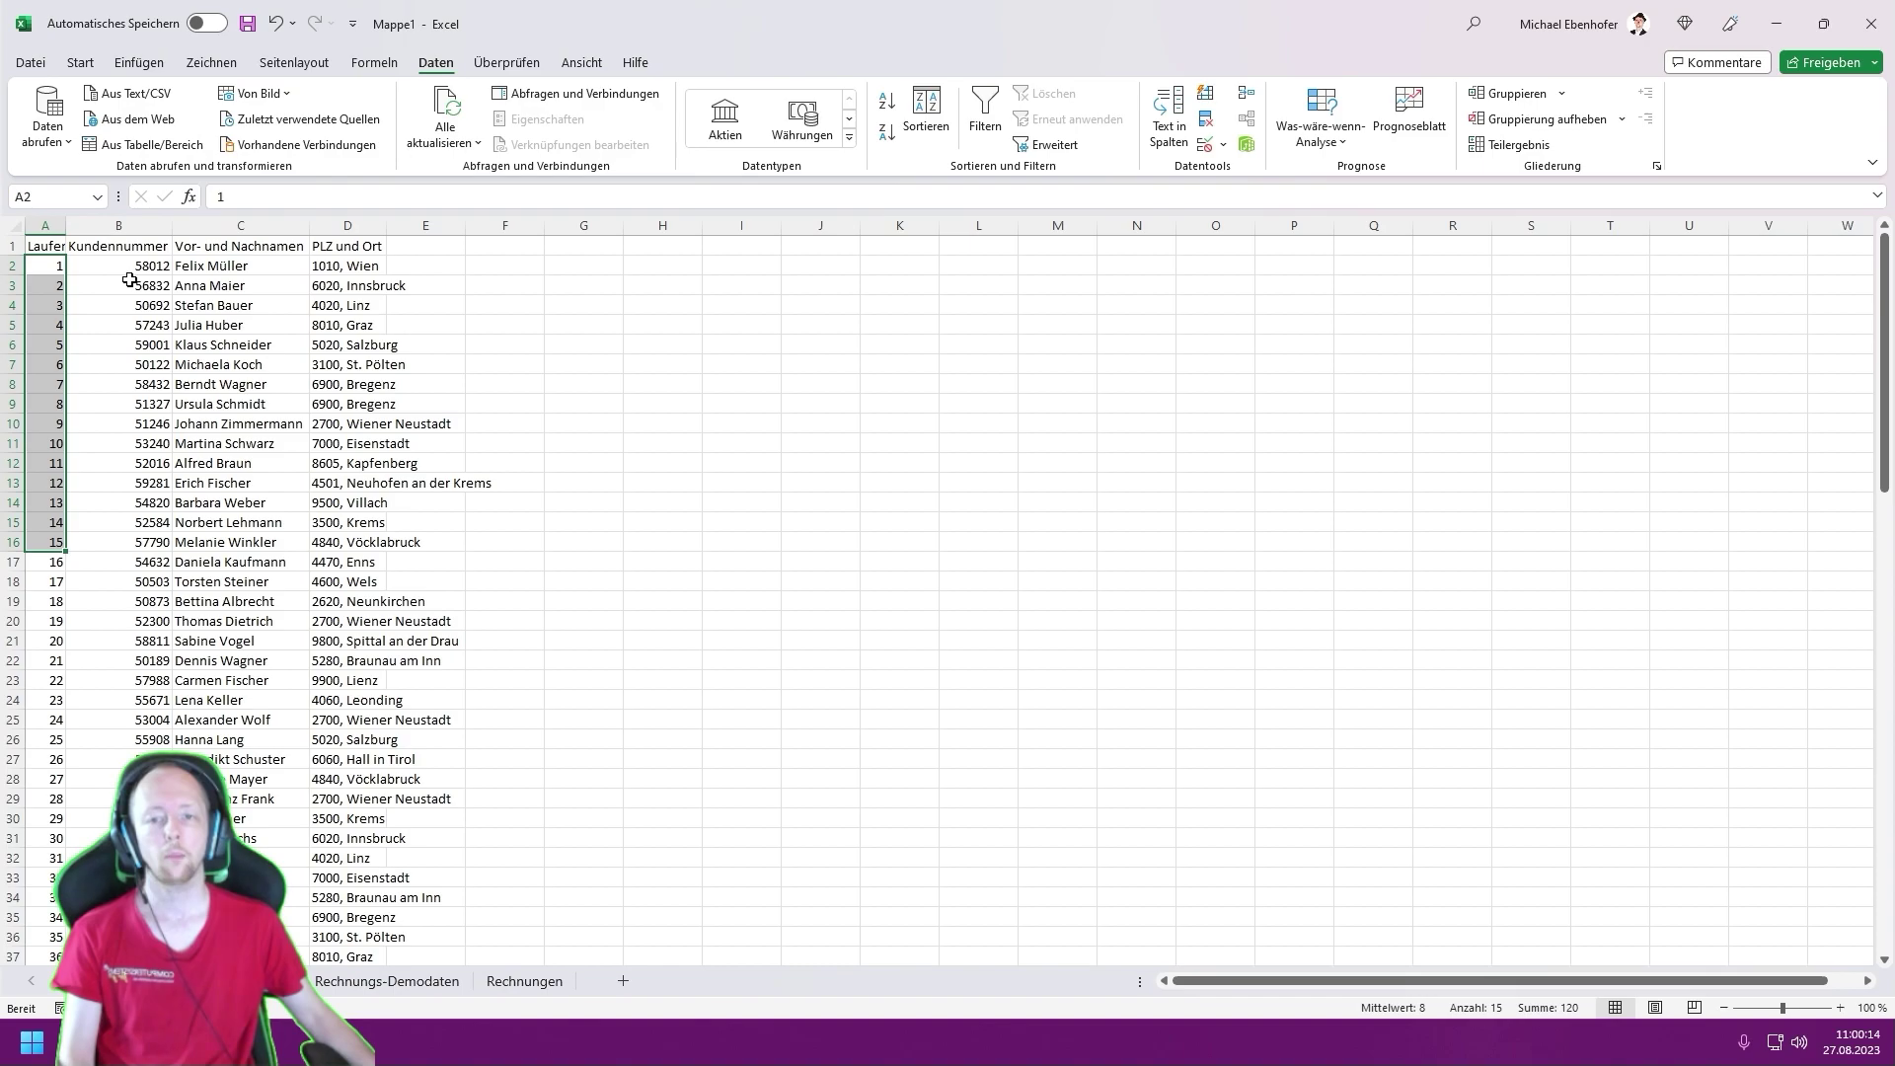
left_click_drag(131, 278, 118, 460)
mouse_move(227, 286)
left_mouse_down()
mouse_move(358, 460)
mouse_move(375, 766)
left_mouse_up()
left_click(226, 663)
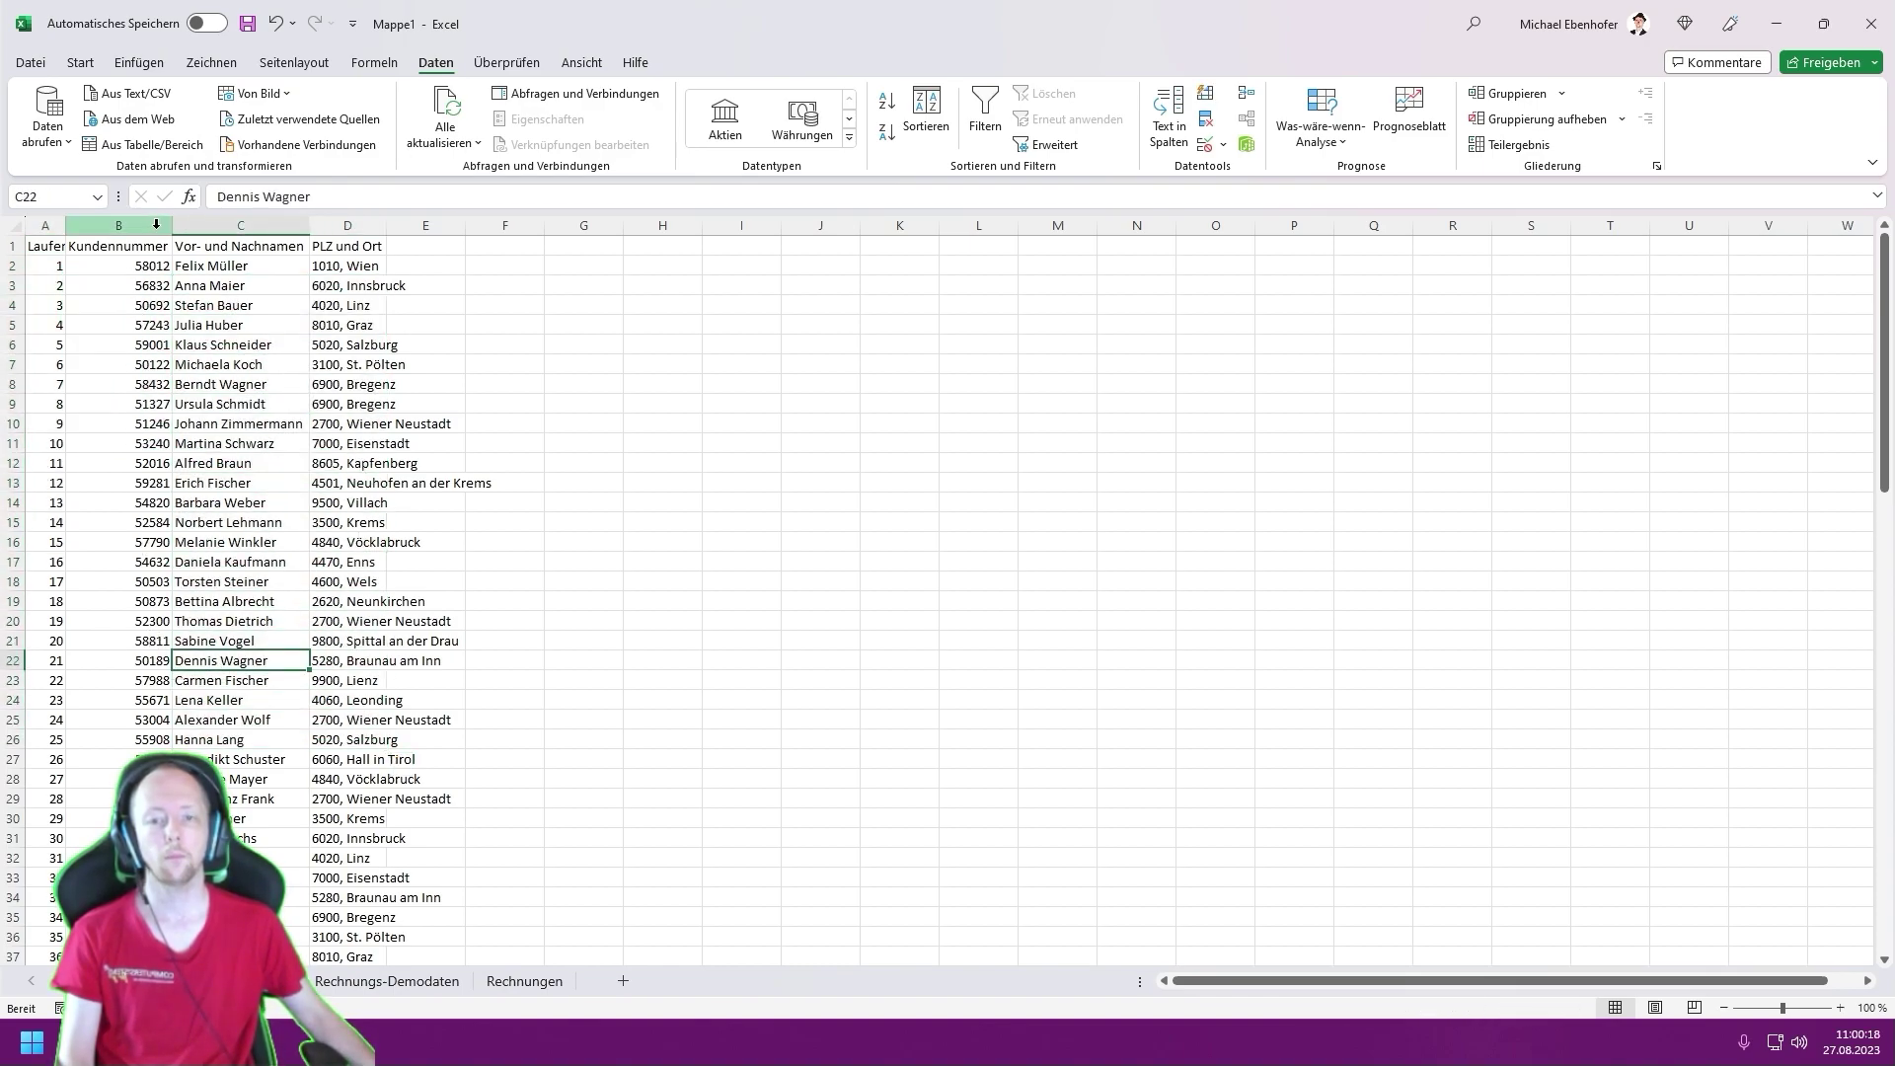
- Auto-fit columns A–D to their contents and make the header row bold
left_click(156, 224)
left_click_drag(45, 225, 355, 225)
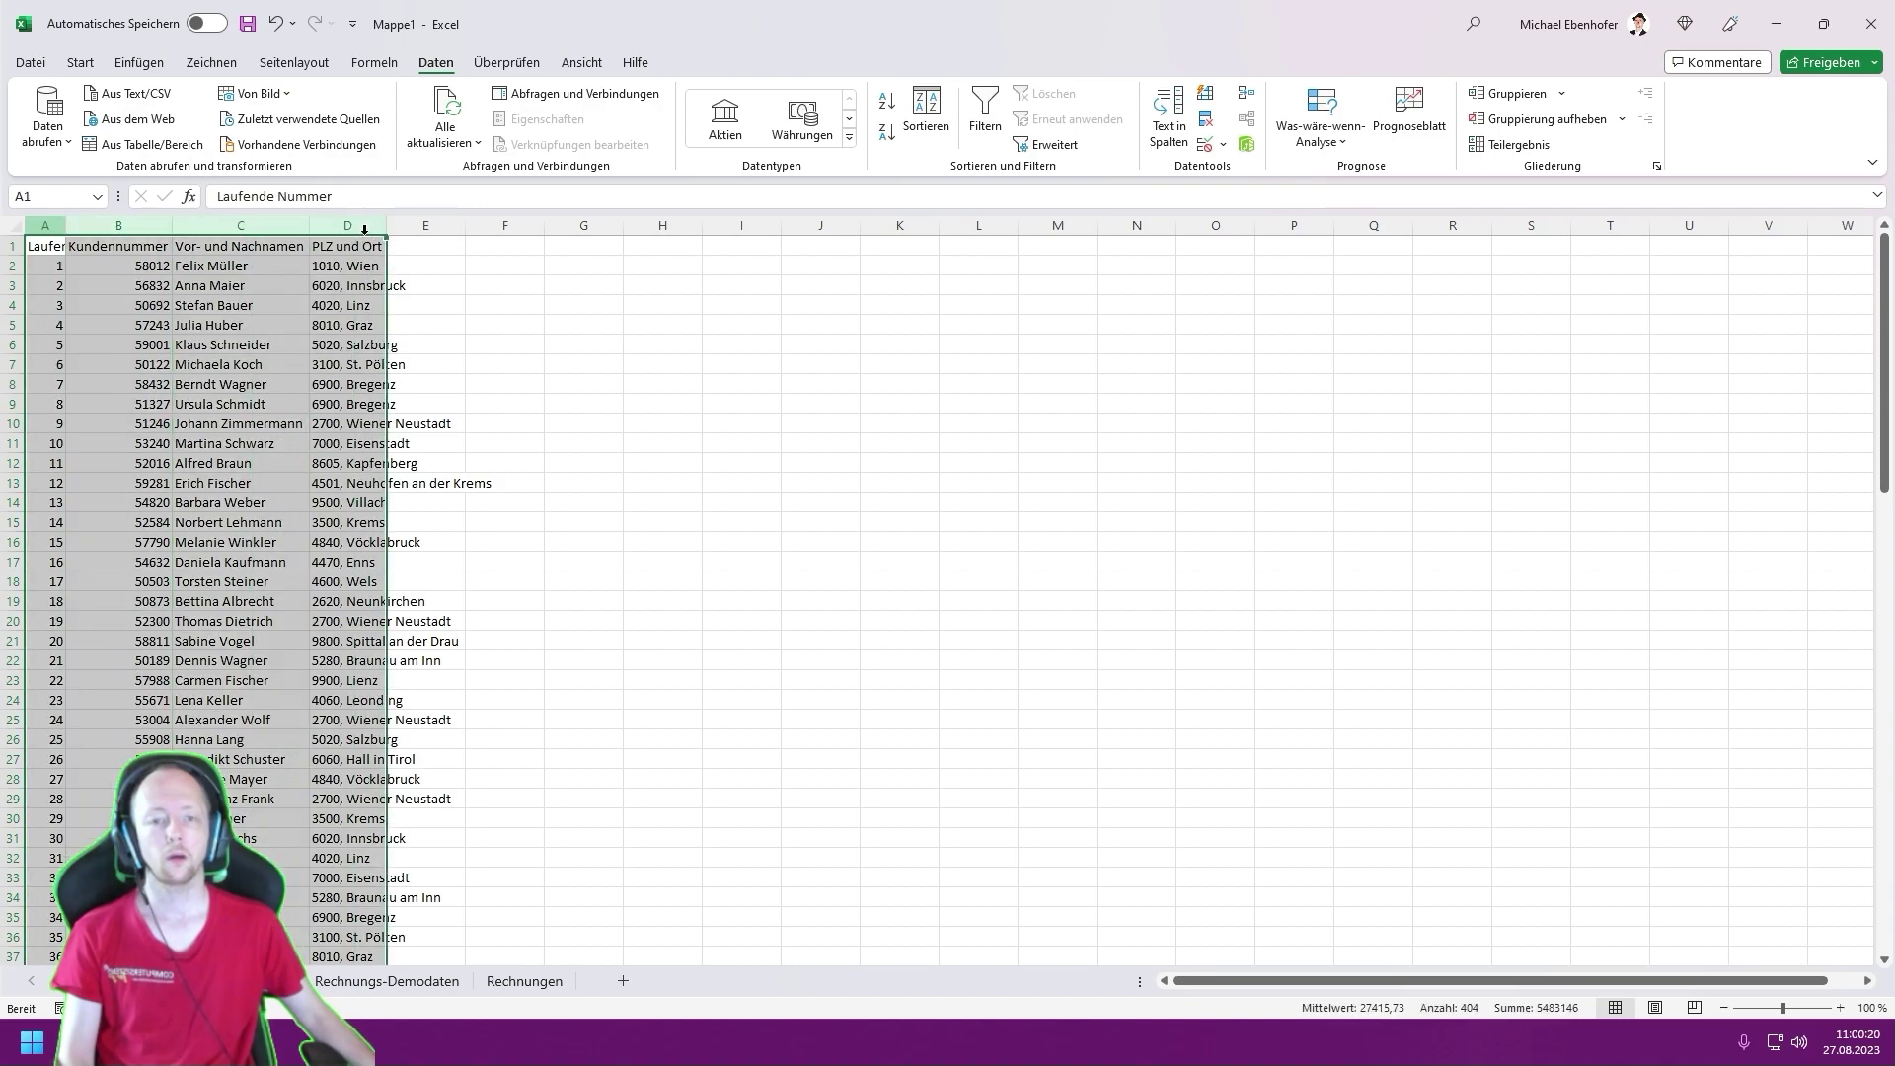
left_click(231, 268)
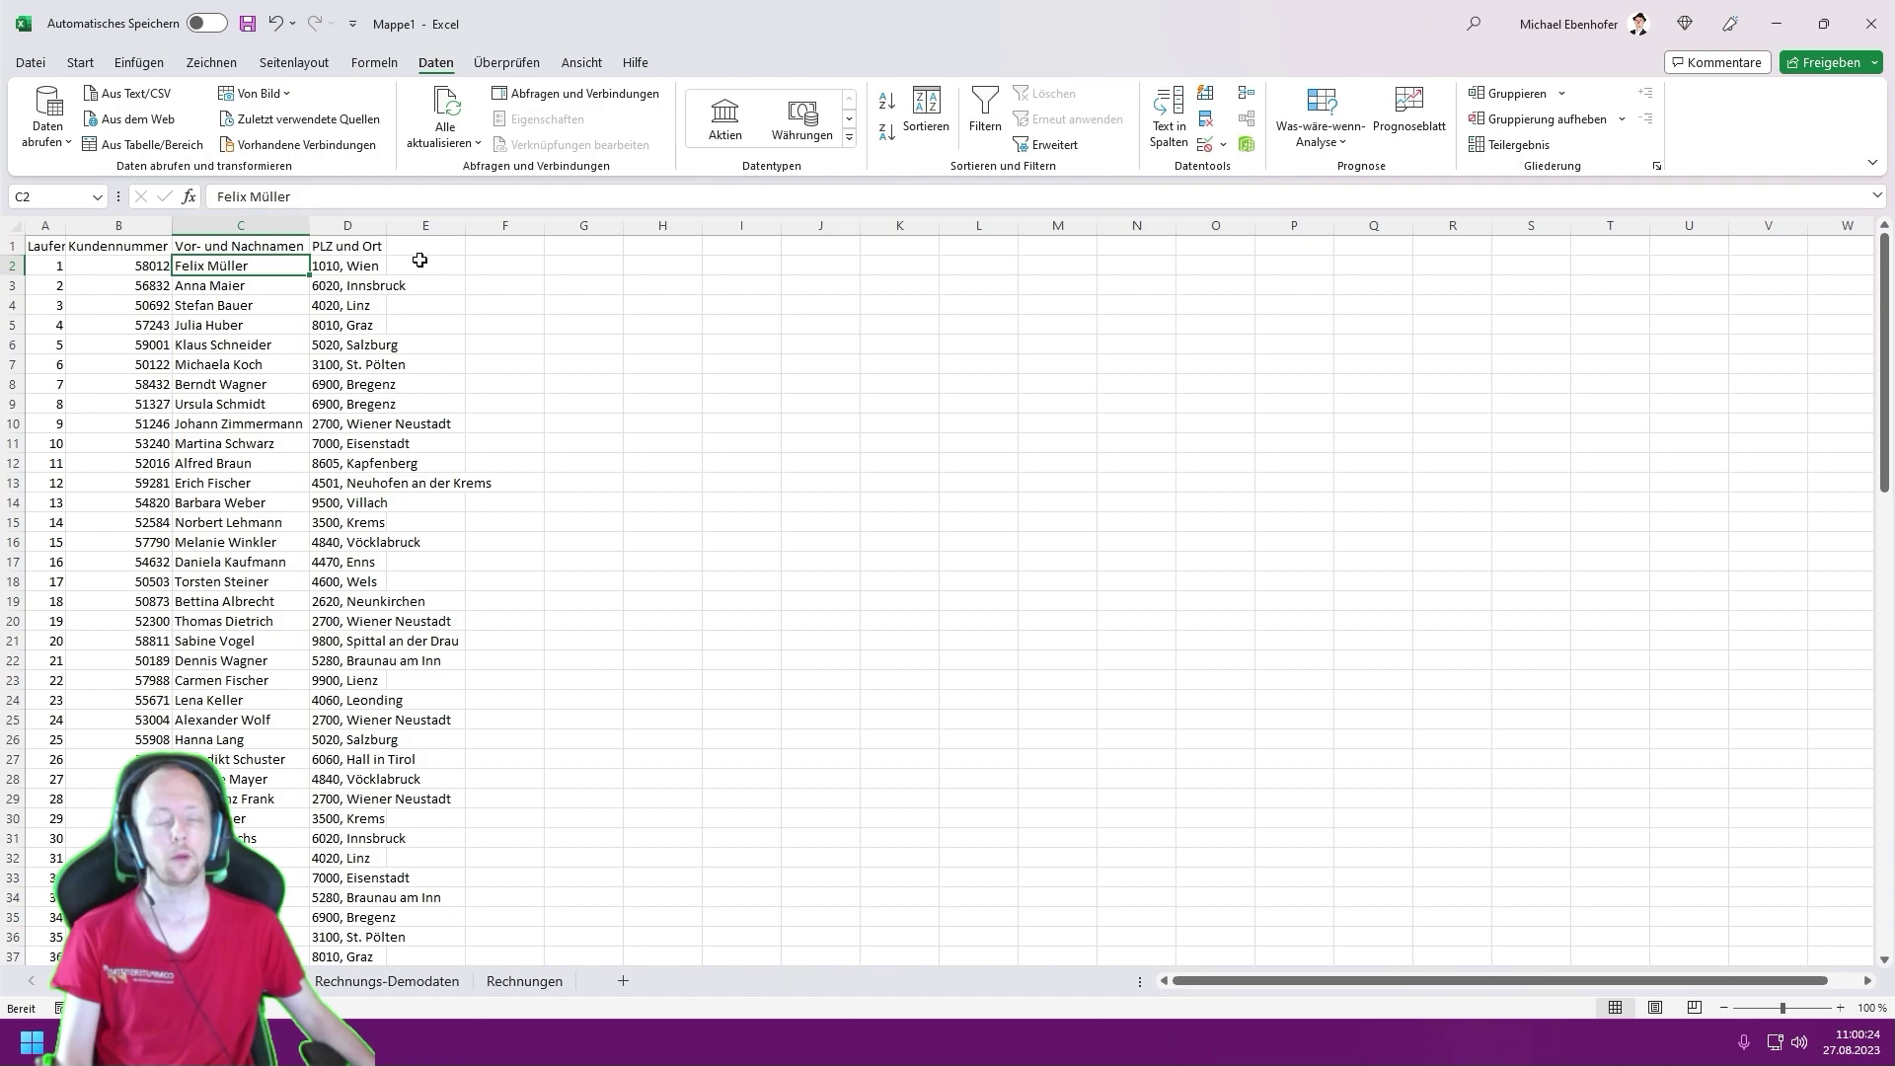
left_click_drag(350, 225, 45, 225)
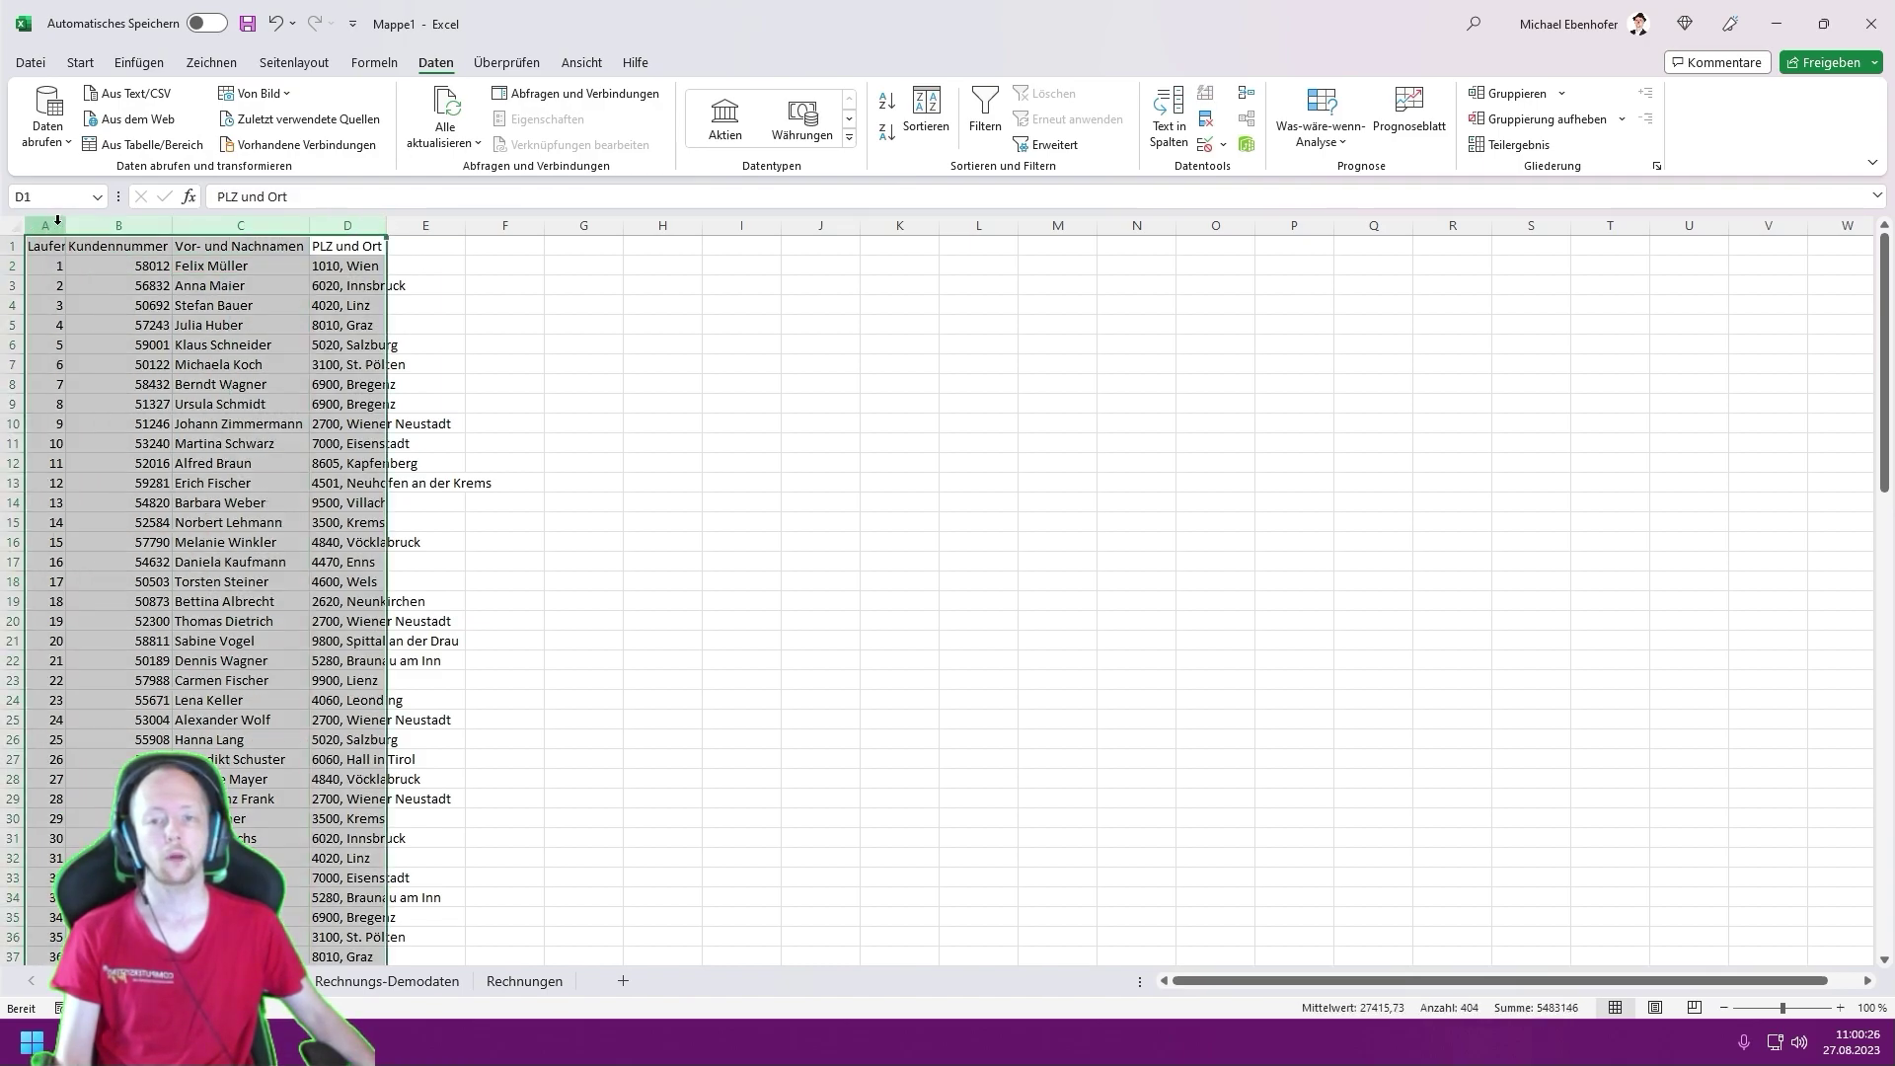
double_click(66, 225)
left_click(12, 246)
key("ctrl+b")
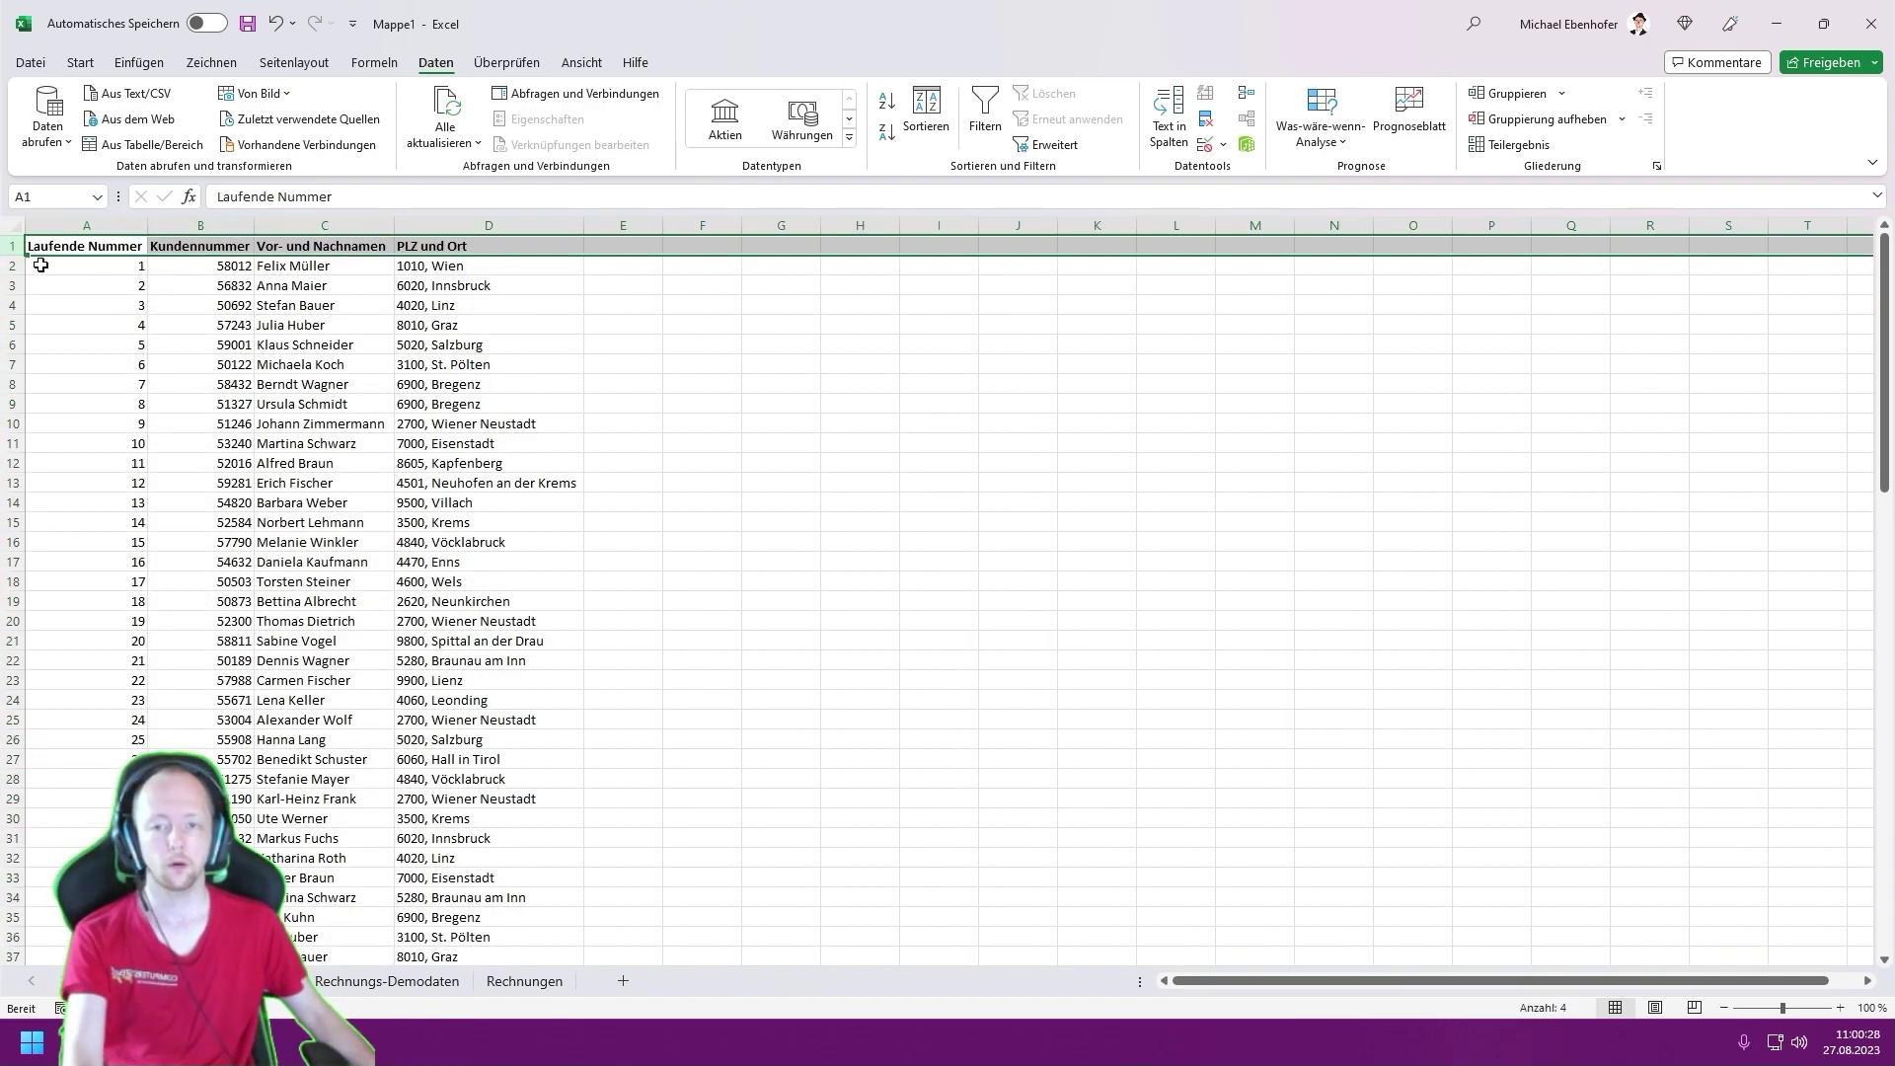
left_click(101, 270)
- Freeze the top header row of the customer list and scroll to test it
left_click(578, 63)
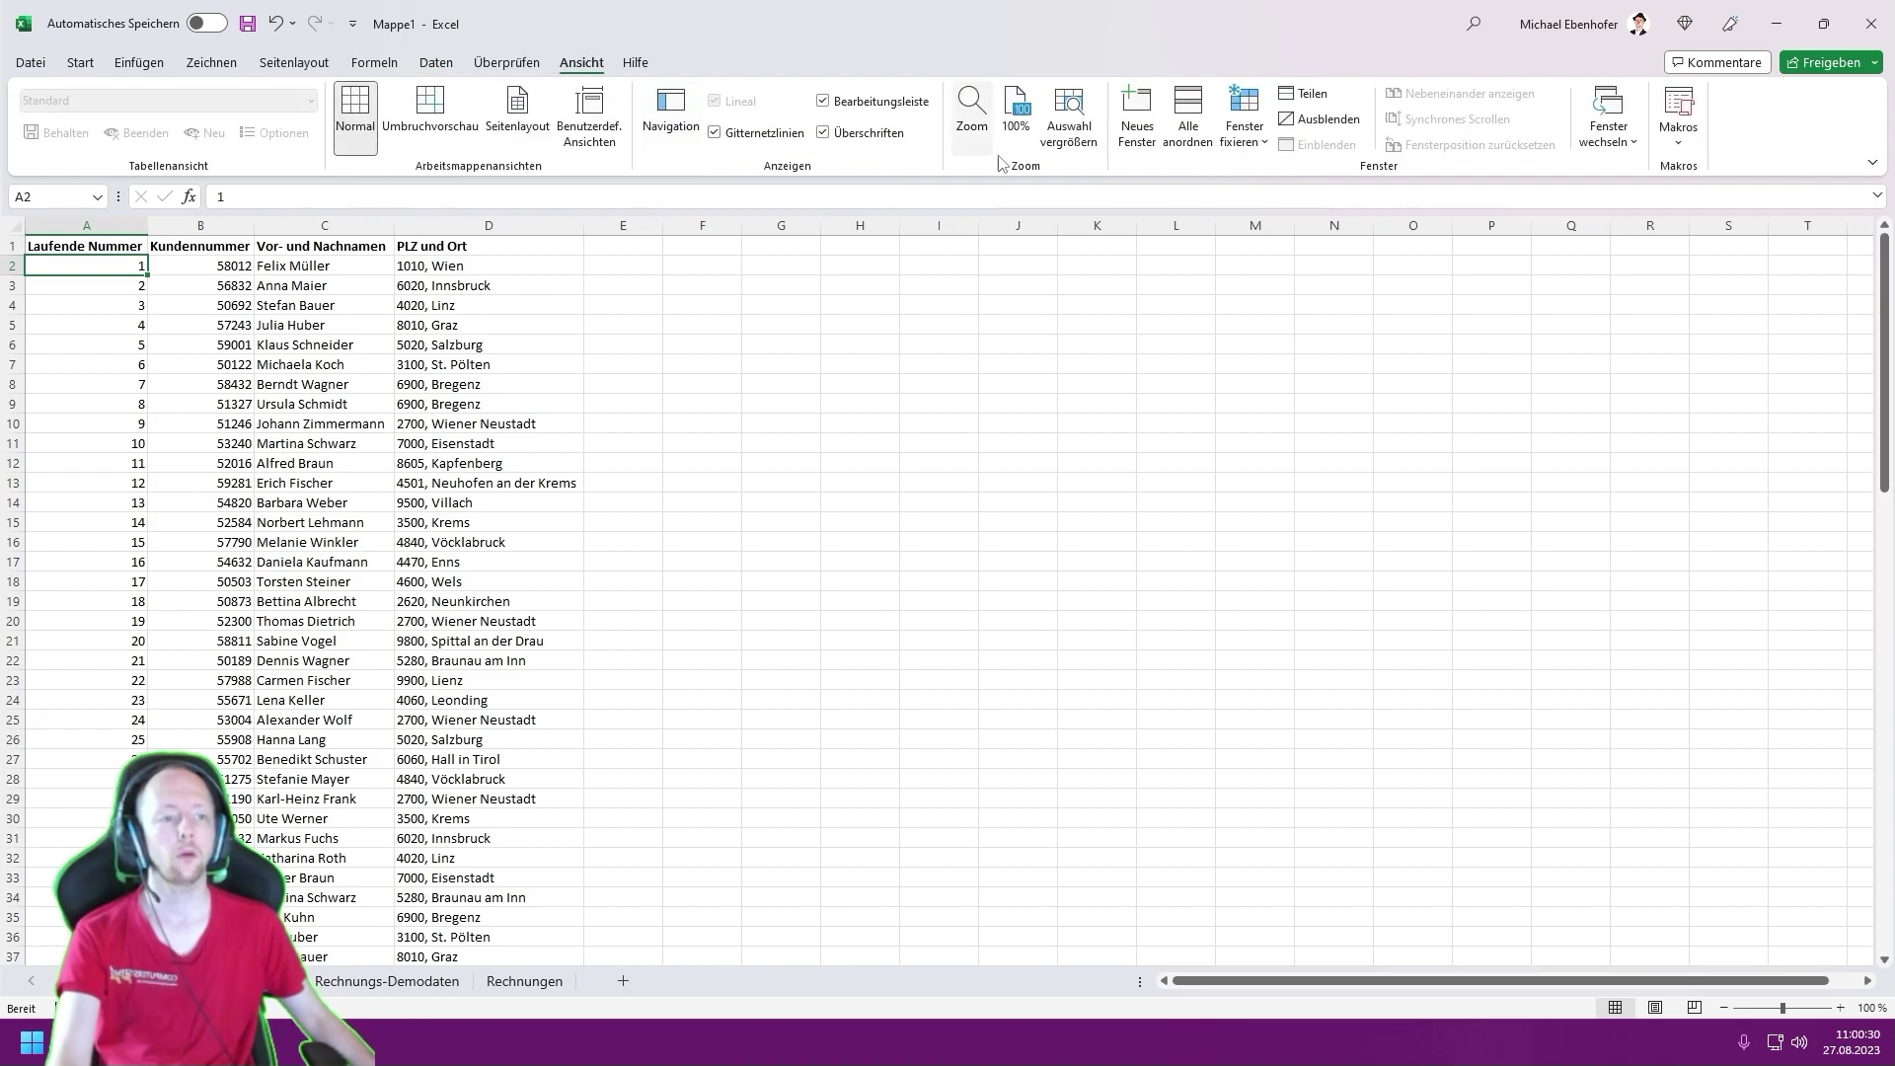
left_click(1244, 123)
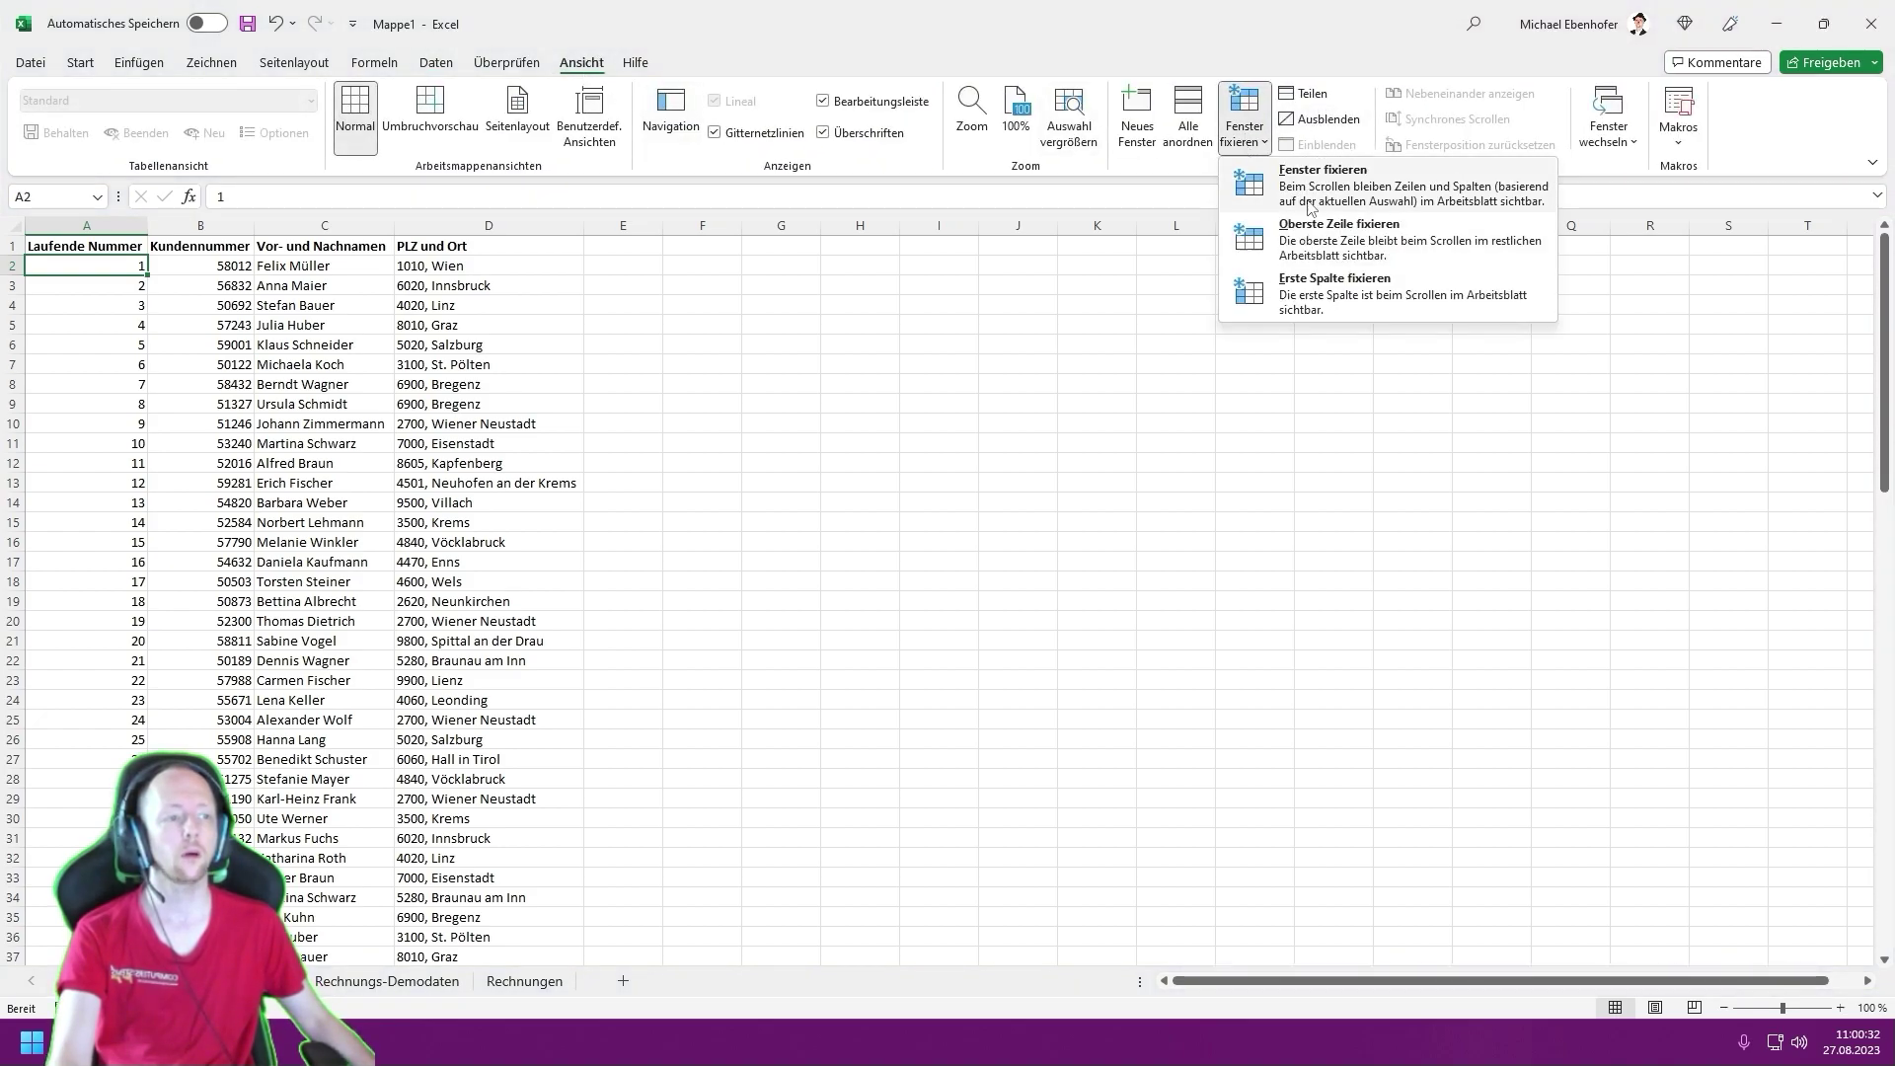
left_click(1313, 237)
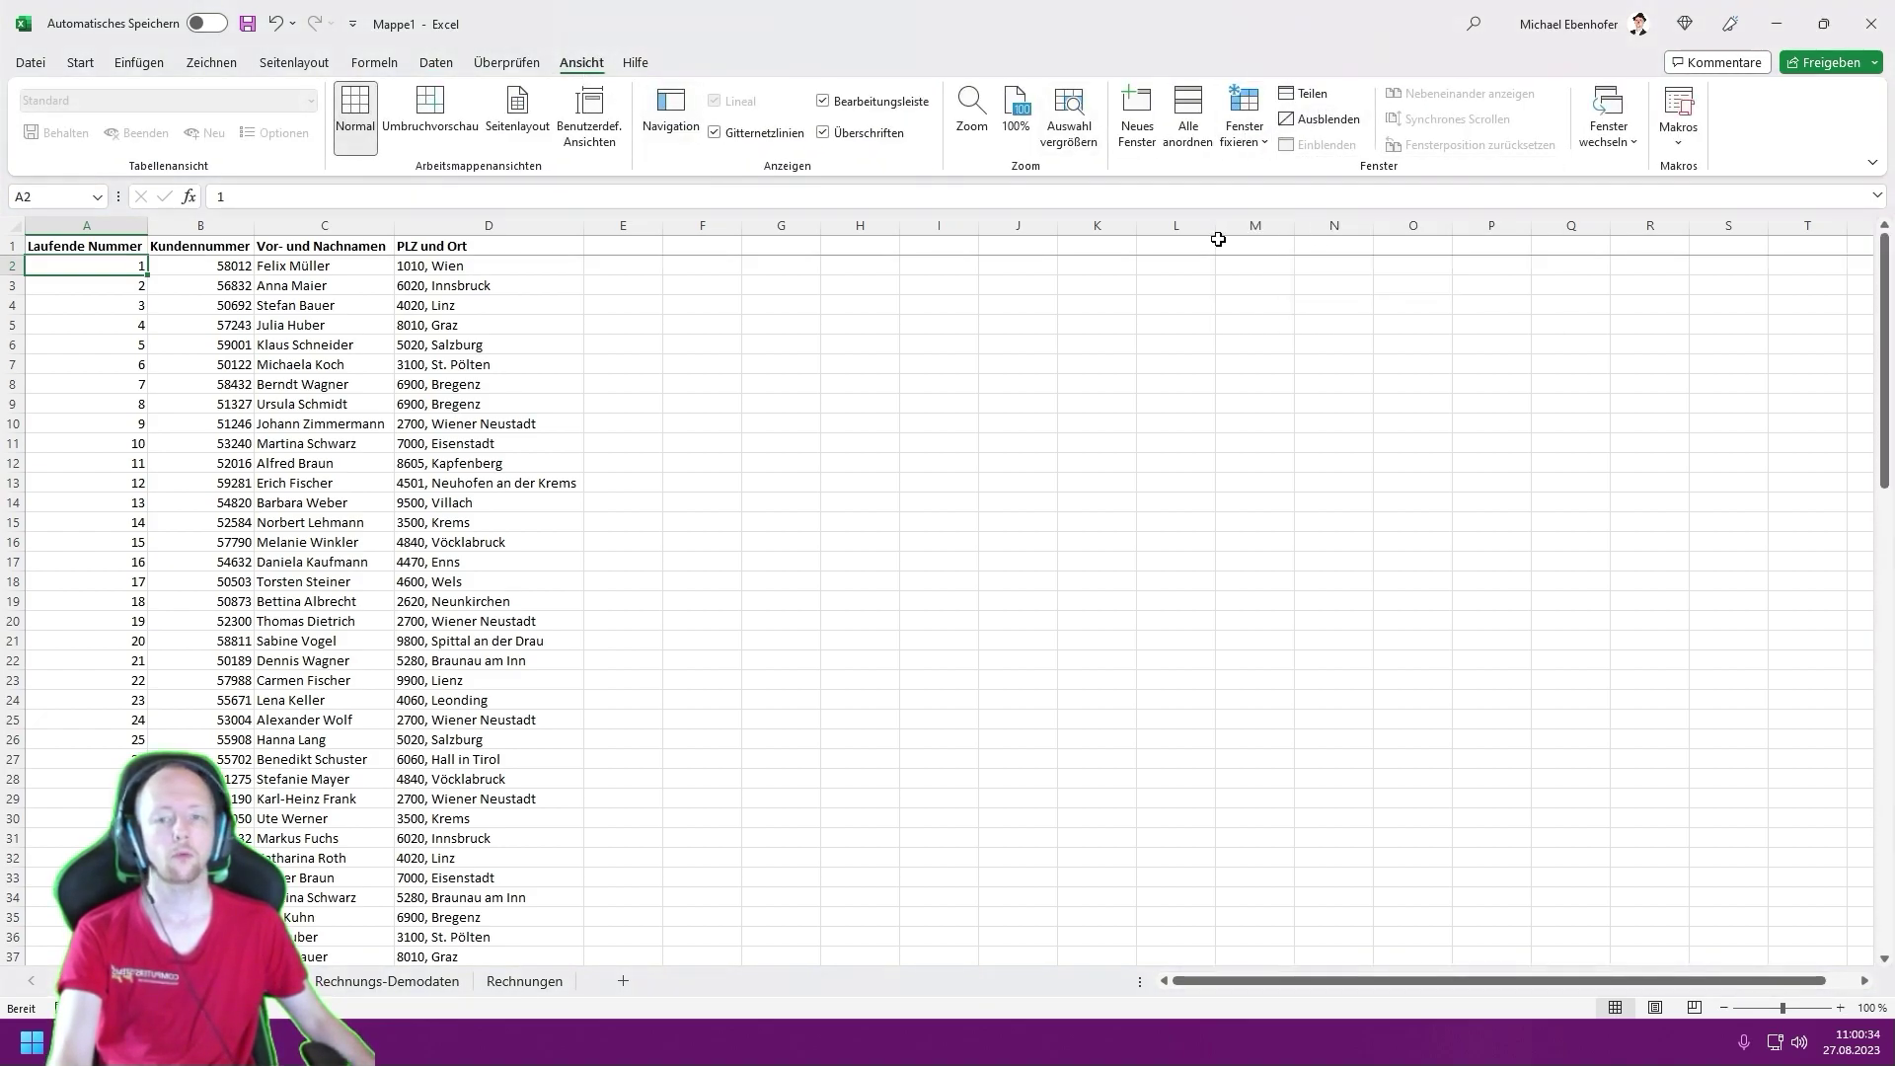
left_click_drag(489, 483, 488, 463)
left_click(63, 287)
scroll(79, 345, "down", 6)
scroll(77, 366, "down", 10)
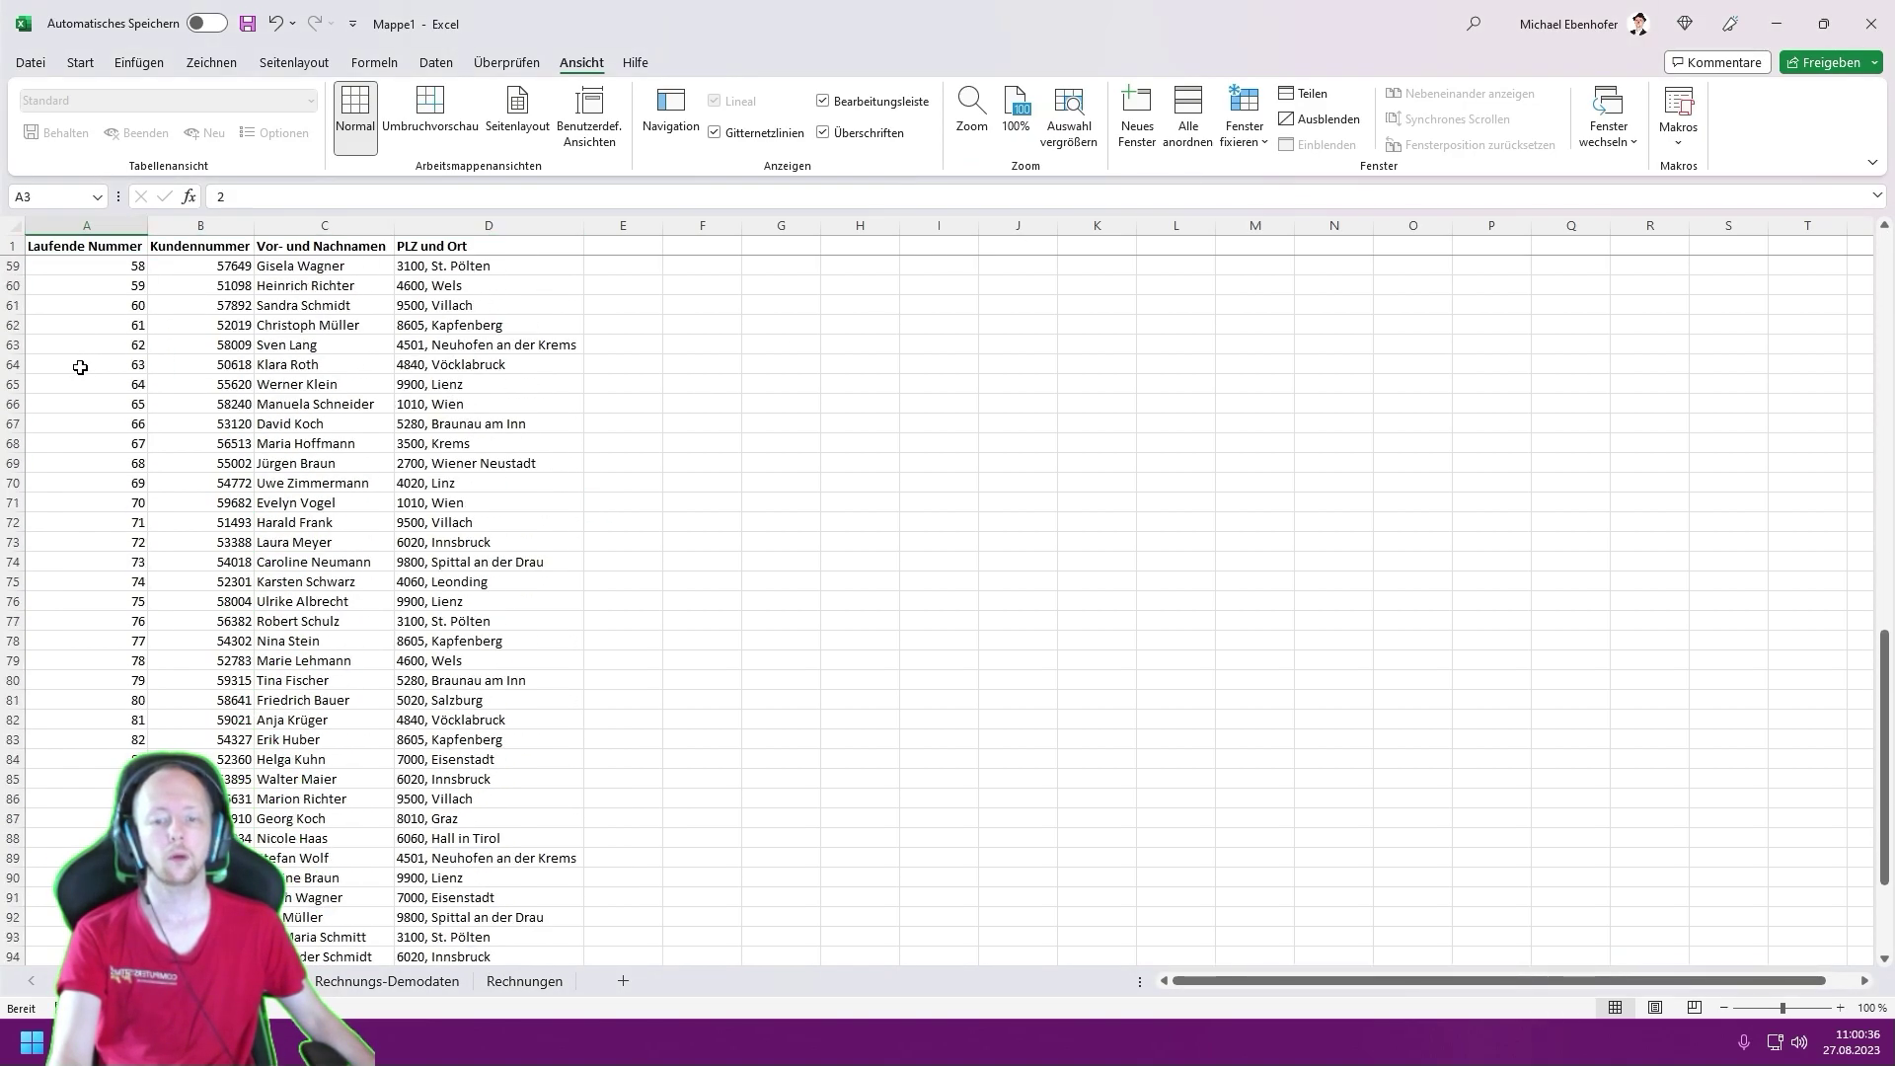
scroll(78, 375, "down", 9)
scroll(79, 390, "up", 7)
scroll(80, 409, "up", 9)
scroll(81, 415, "up", 9)
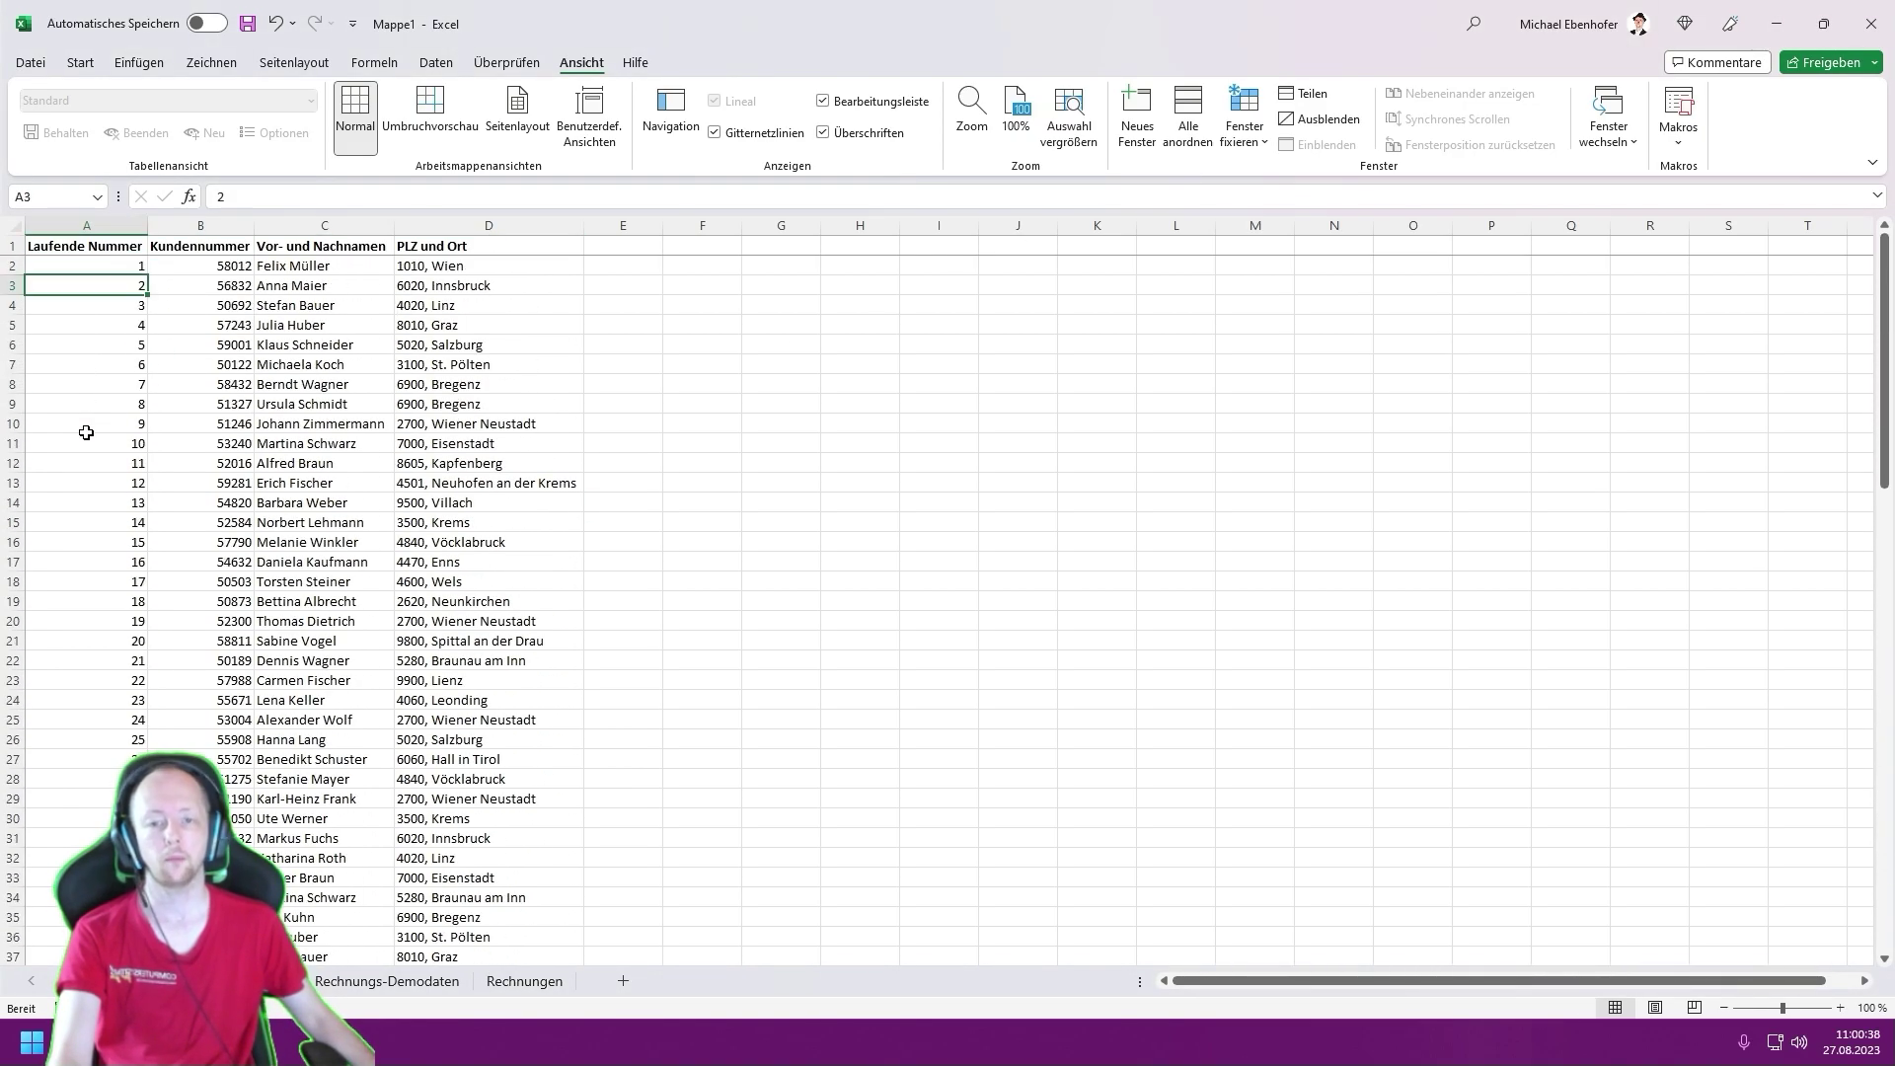
- Switch to the sheet headed LfdNr, Artikelnummer, Artikelbezeichnung, Einzelpreis, then return to ChatGPT
left_click_drag(87, 266, 85, 601)
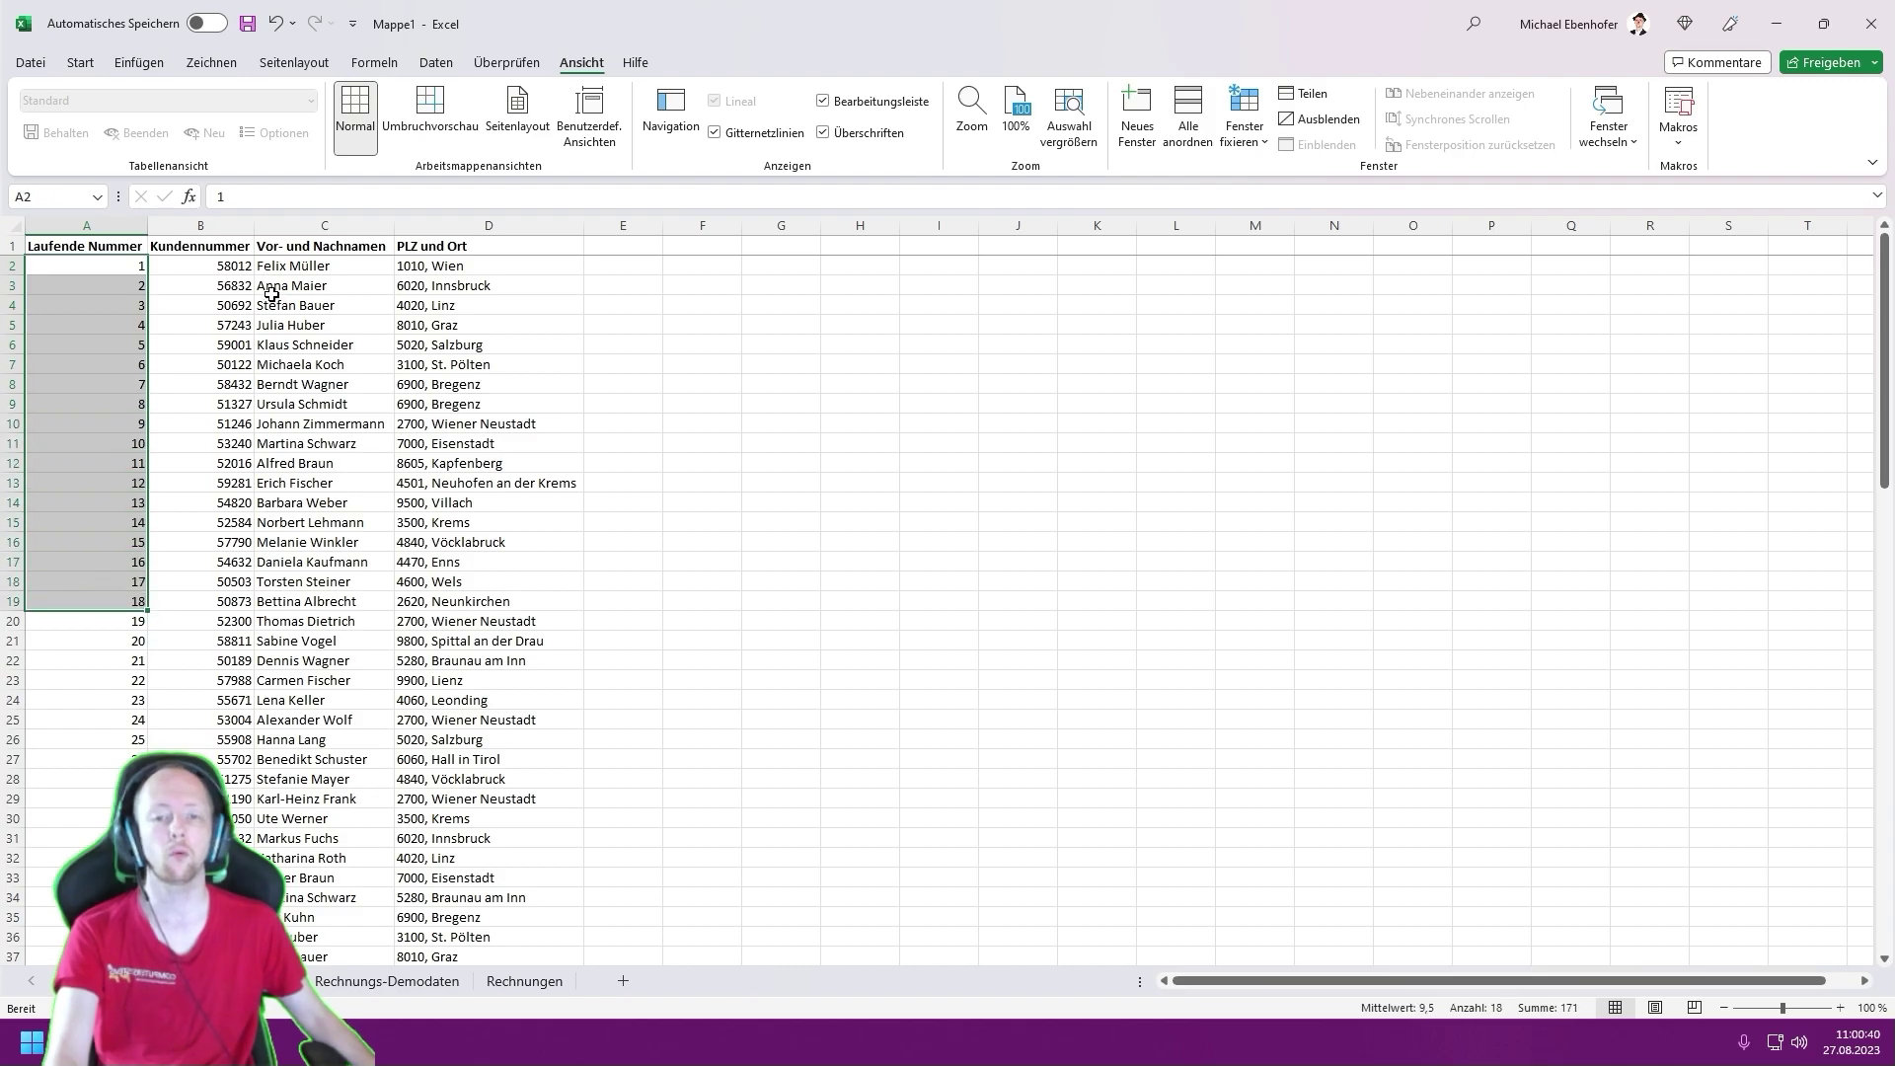
left_click_drag(223, 268, 202, 439)
left_click(174, 482)
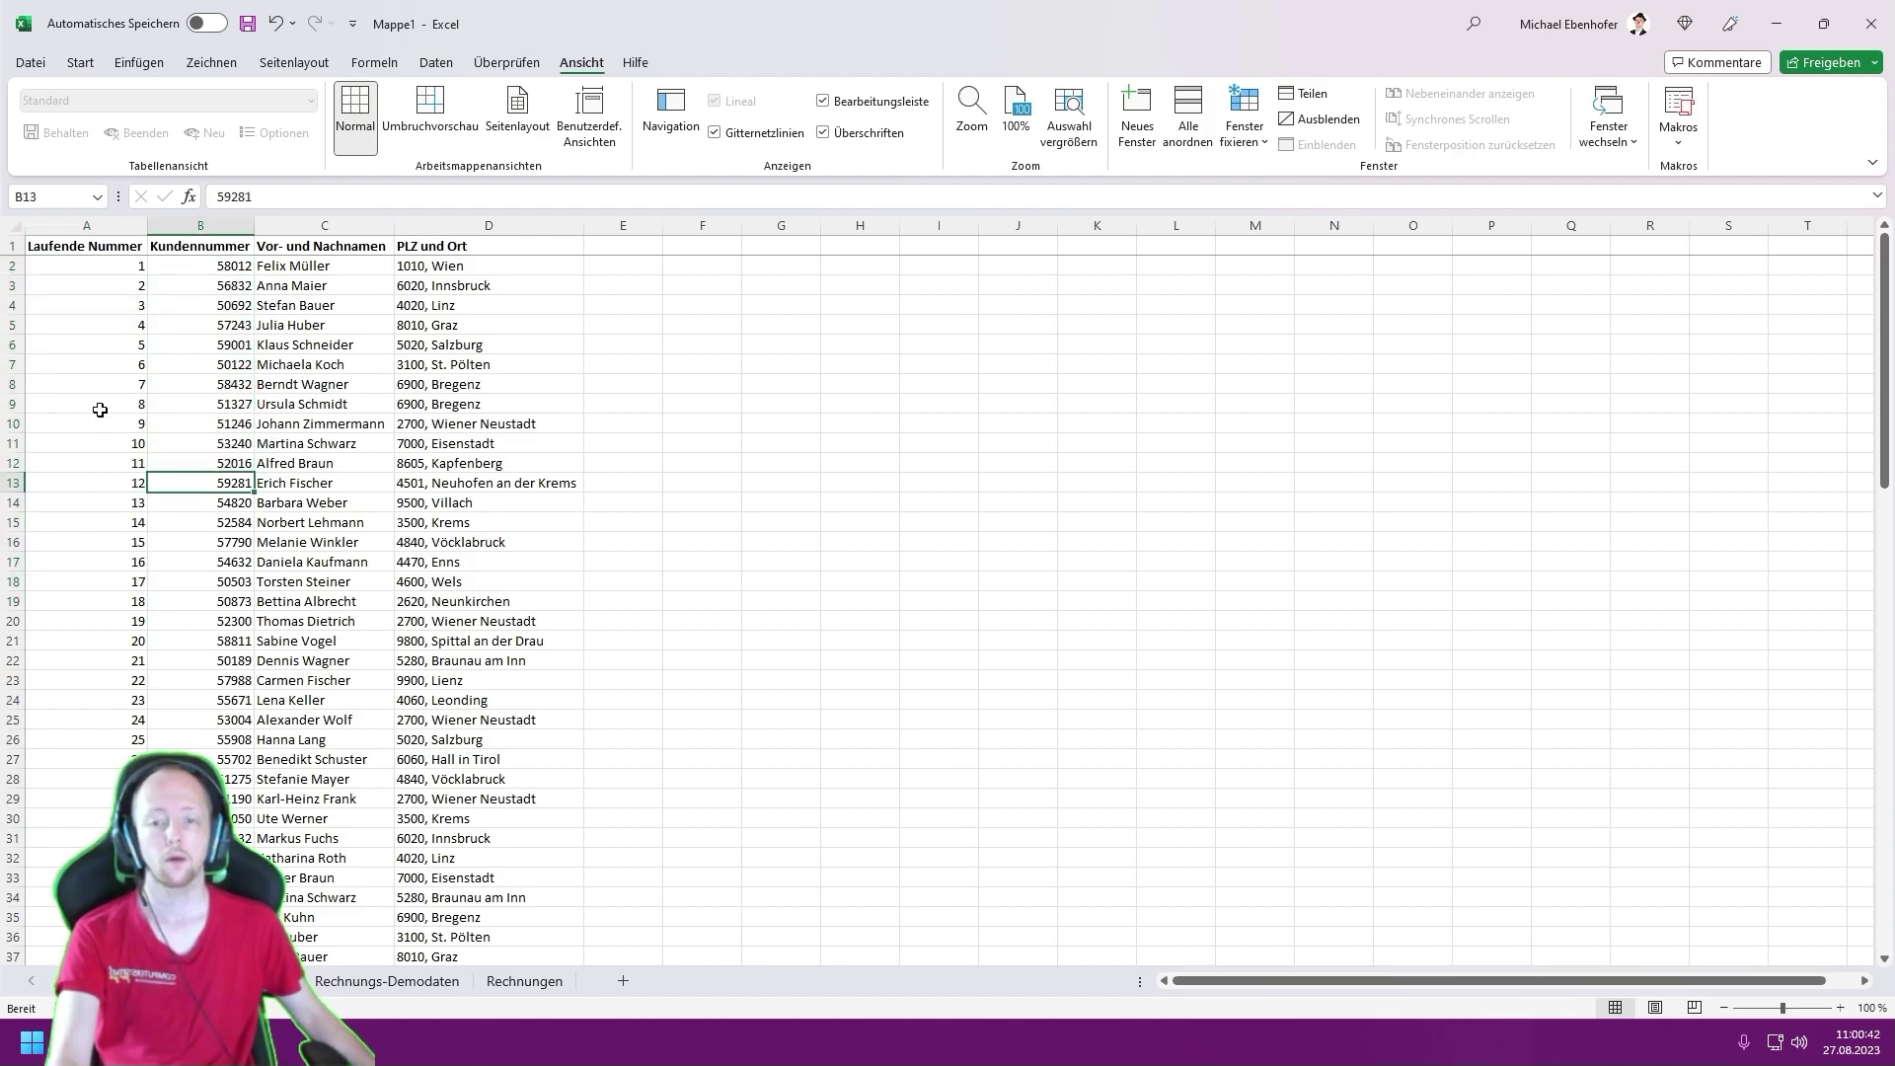
left_click(92, 249)
key("ctrl+Page_Down")
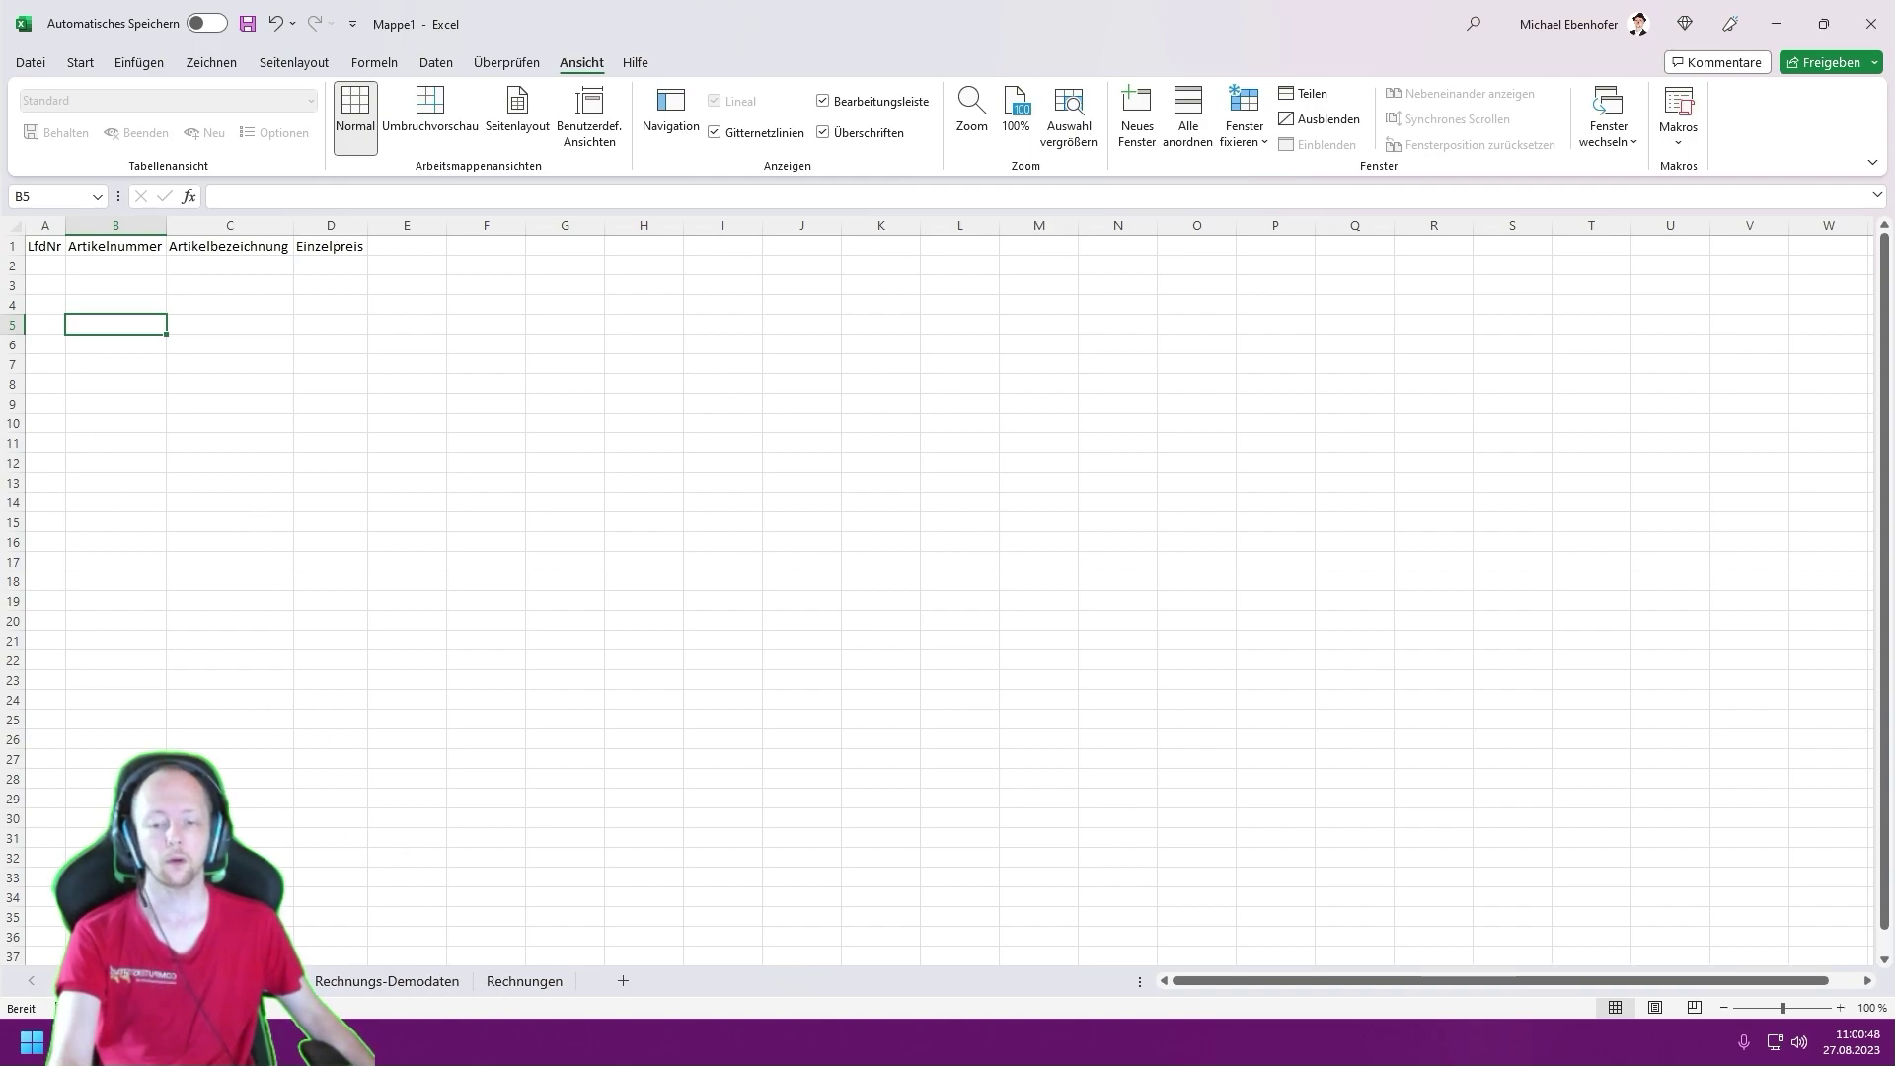
key("alt+Tab")
- Begin a German prompt asking for another random CSV list, starting with item 1, Laufende Nummer
left_click(772, 920)
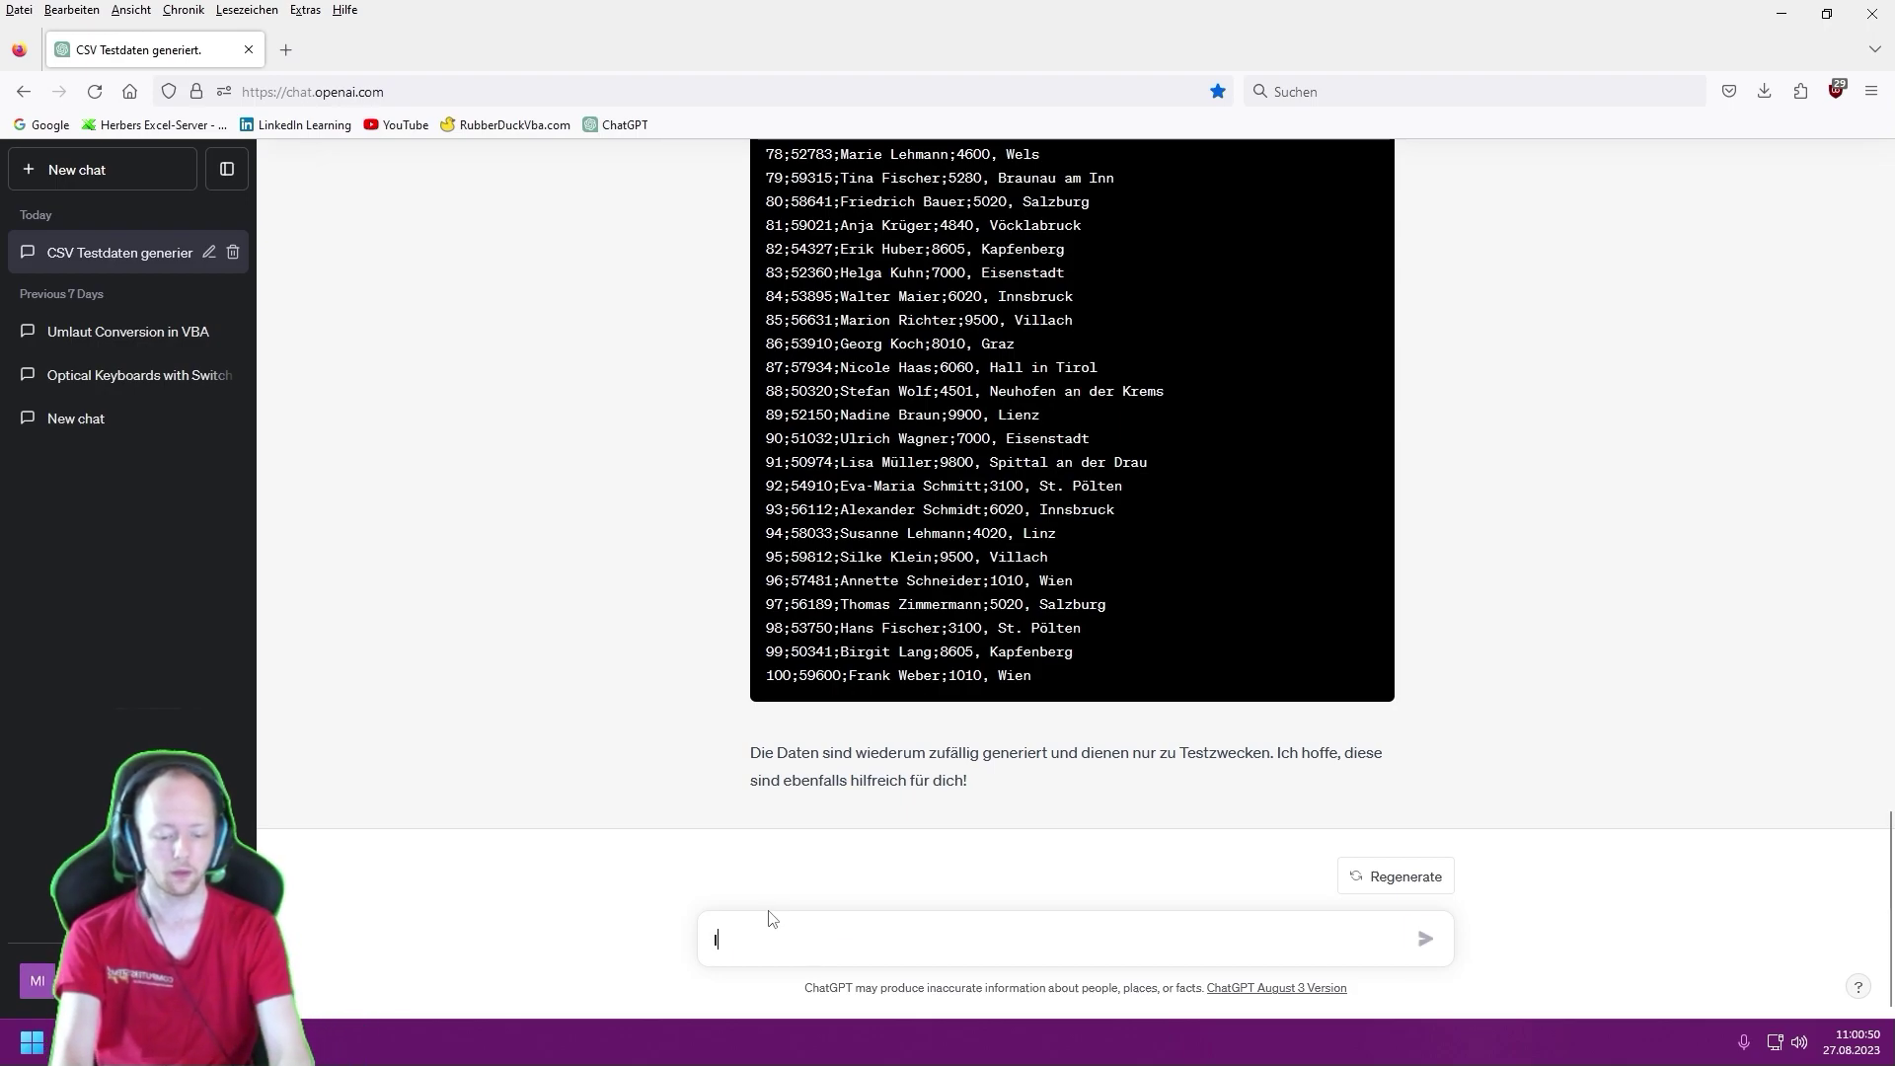
type("Ich benötige eine")
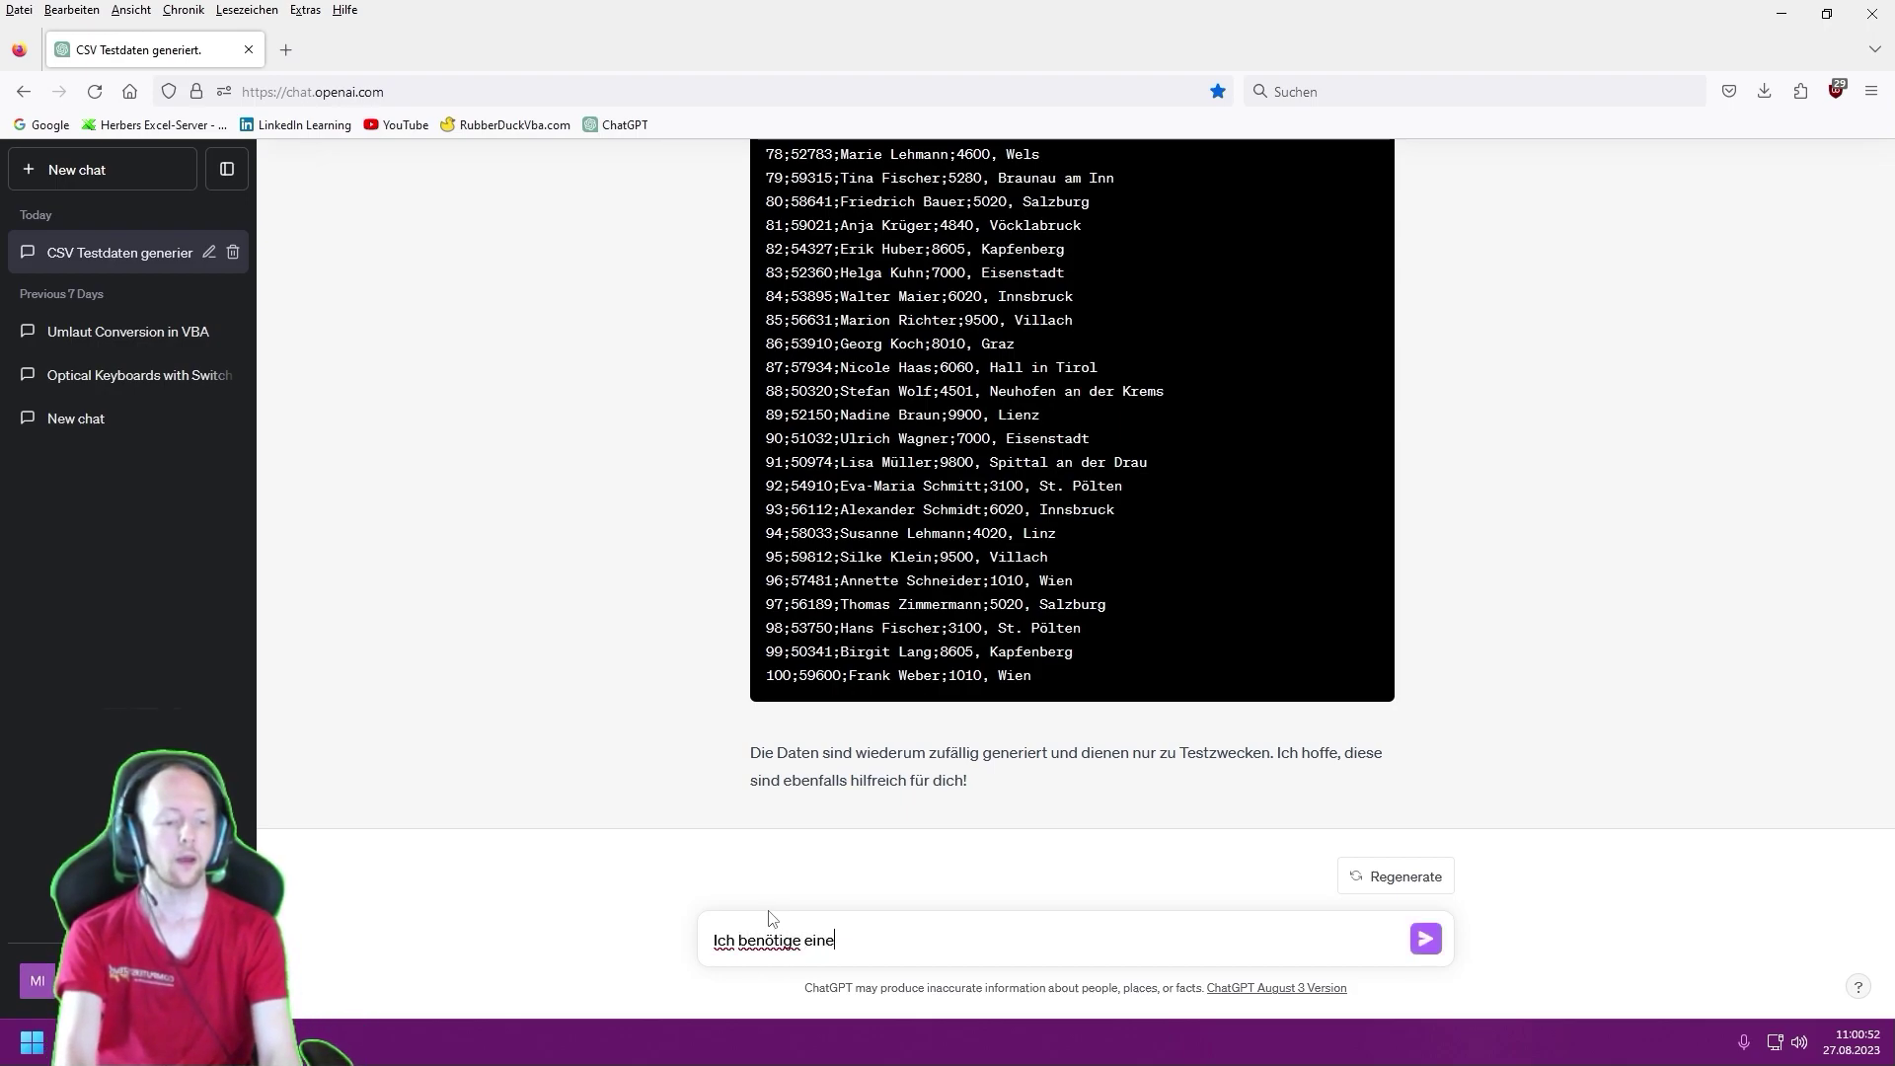
type(" weitere")
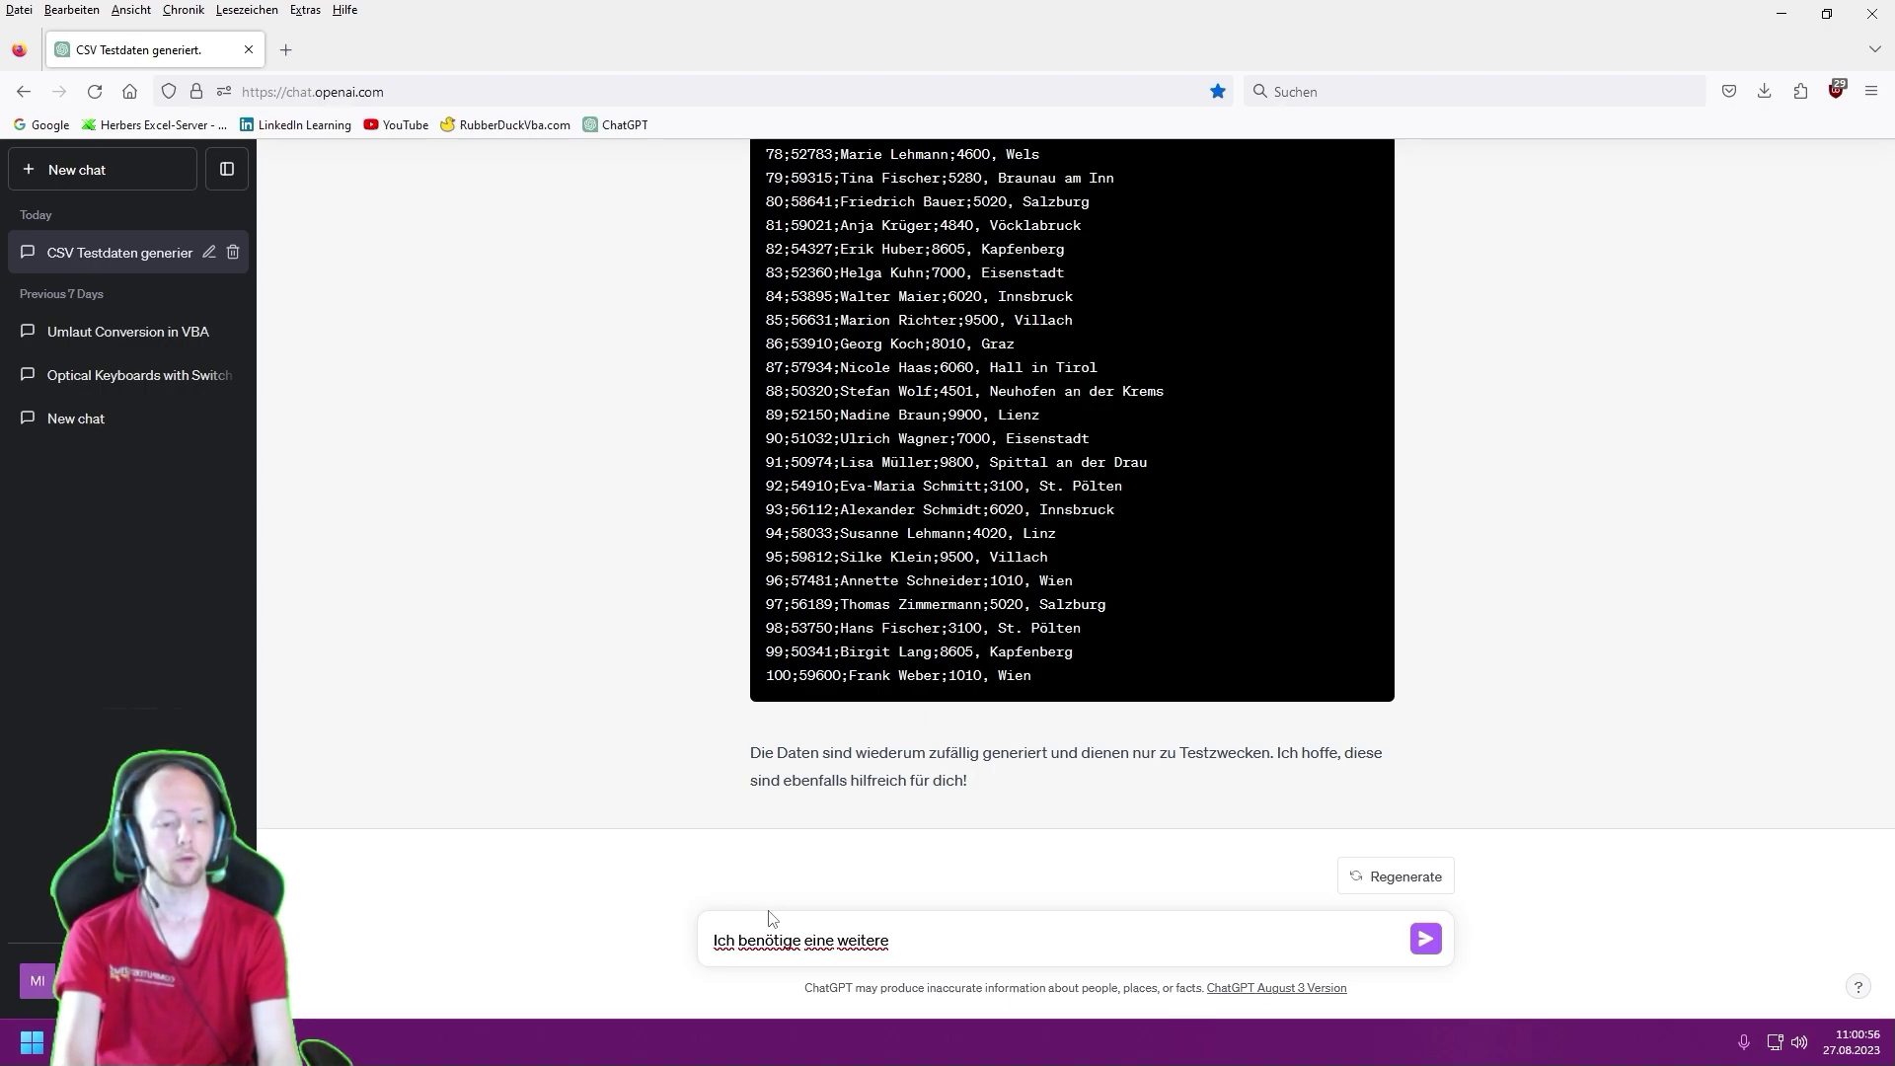
type(" zufallsgenerie")
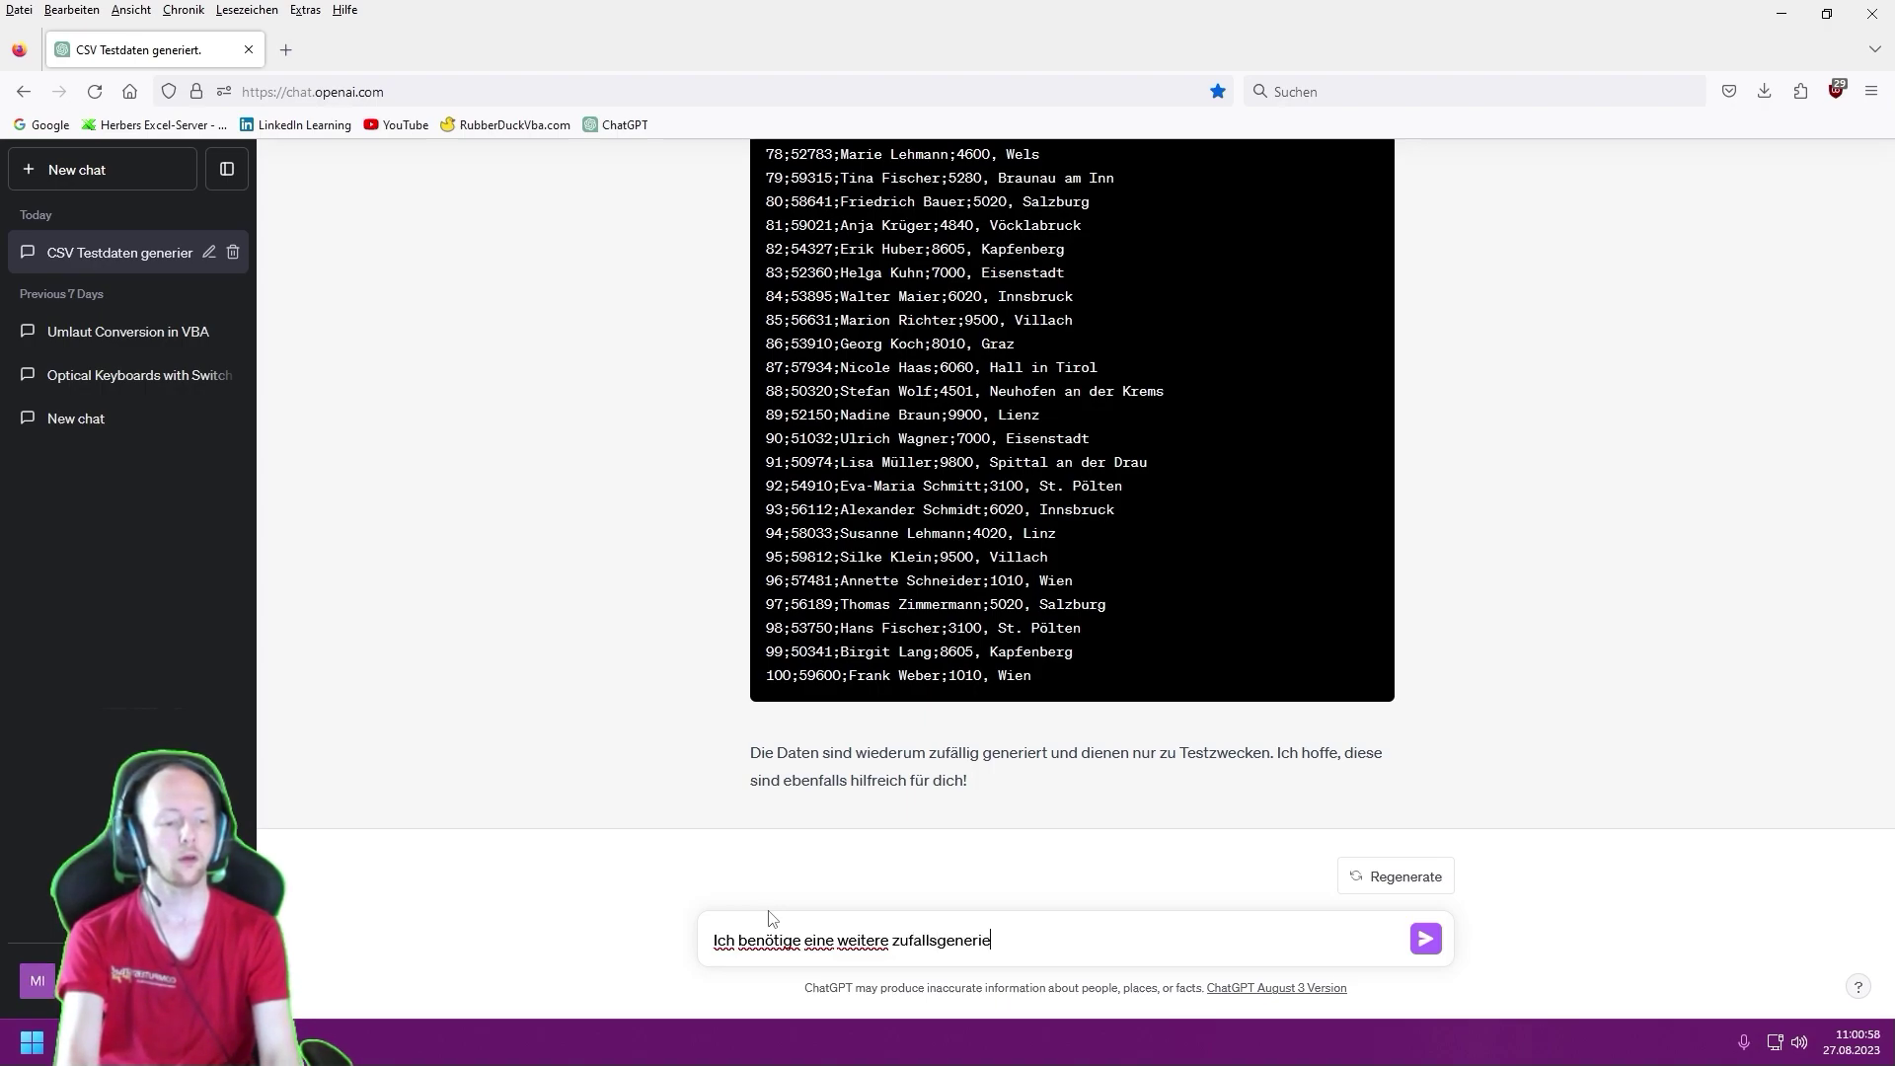
type("rte Liste.")
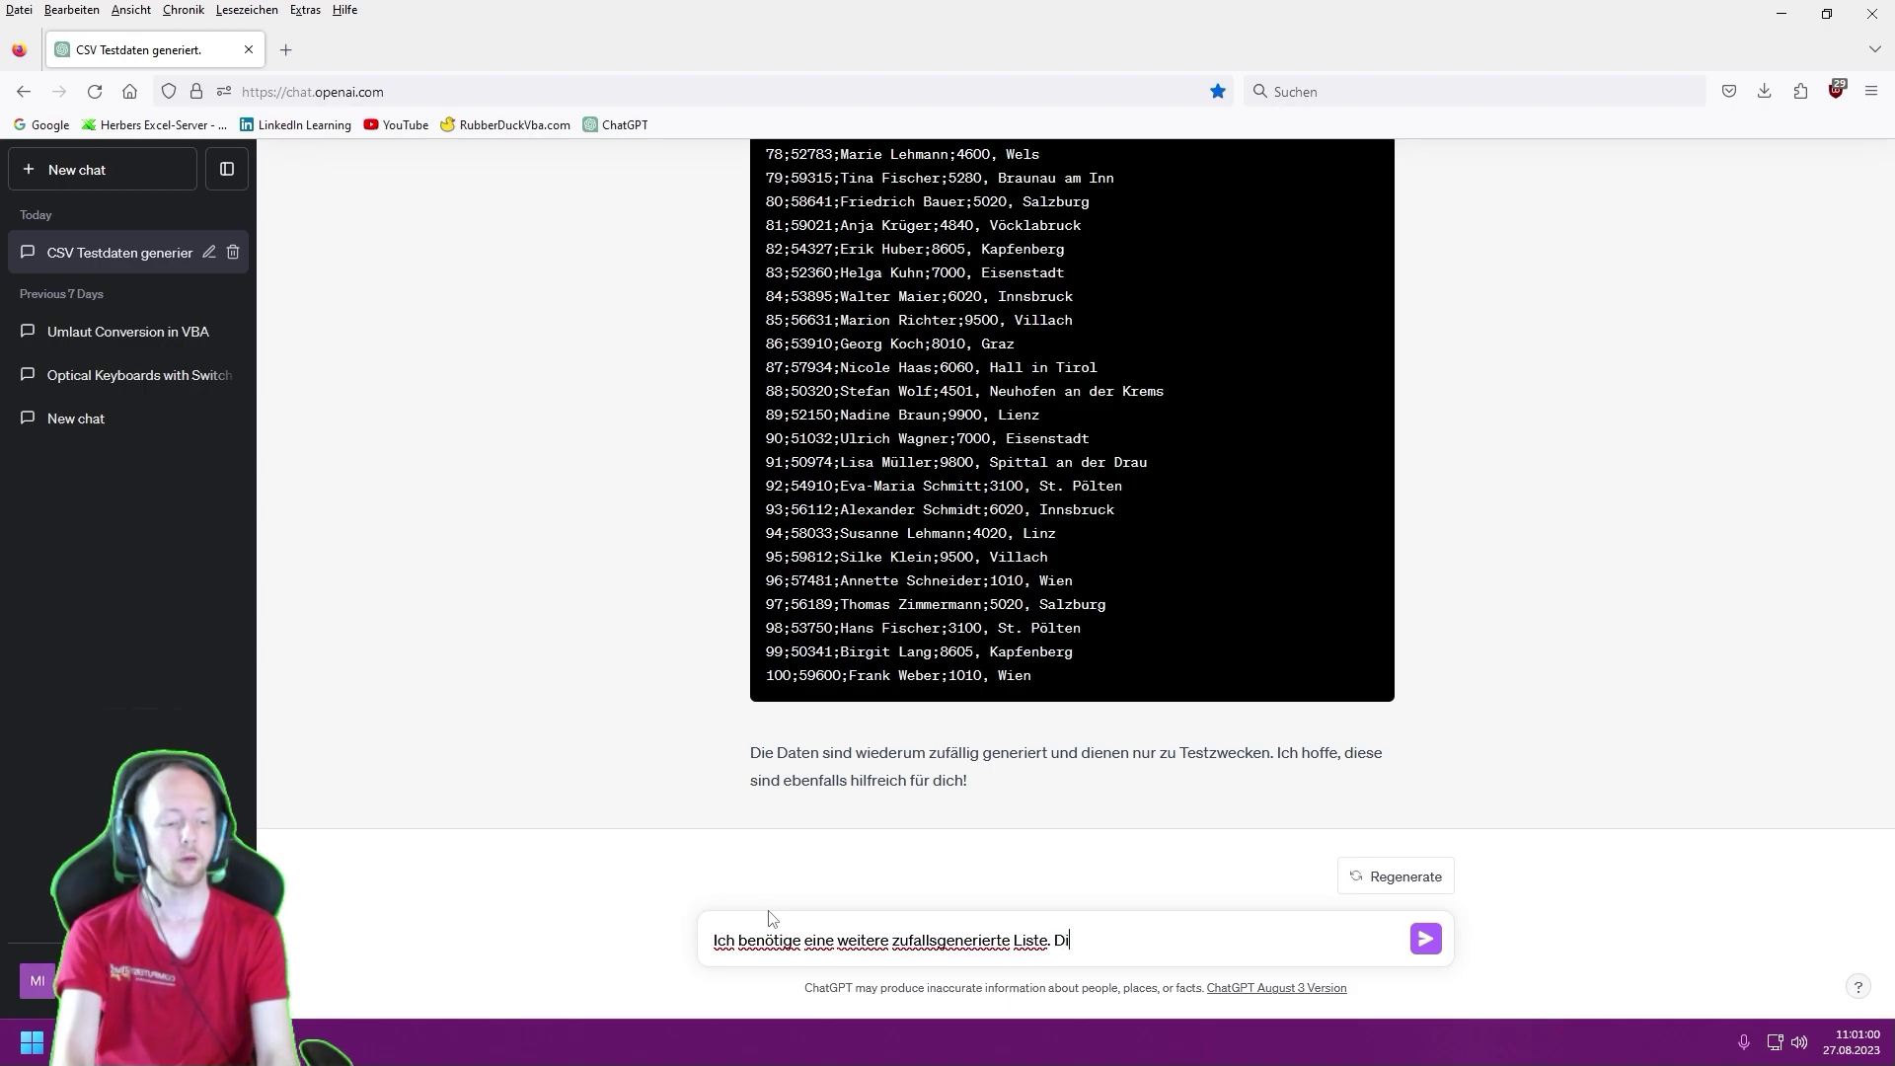
key("BackSpace")
type("im CSV")
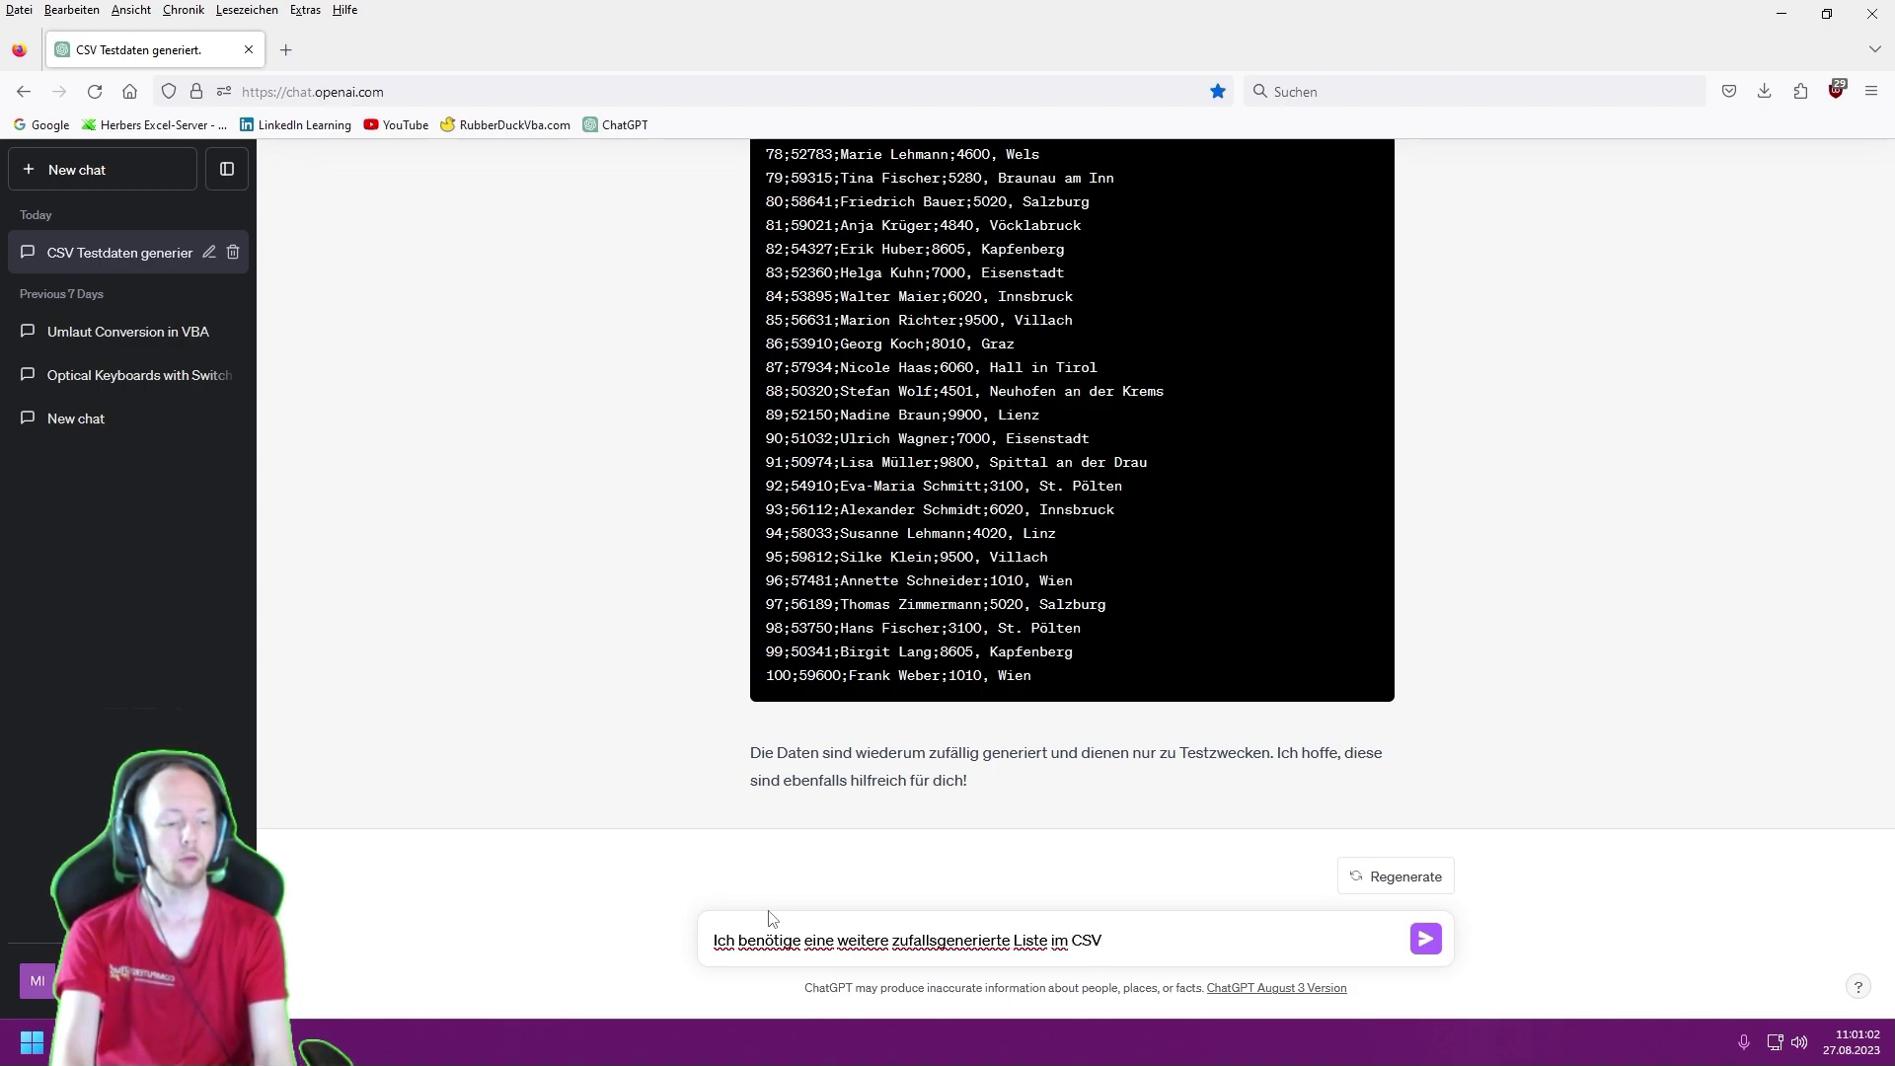
type("-Format wie zu")
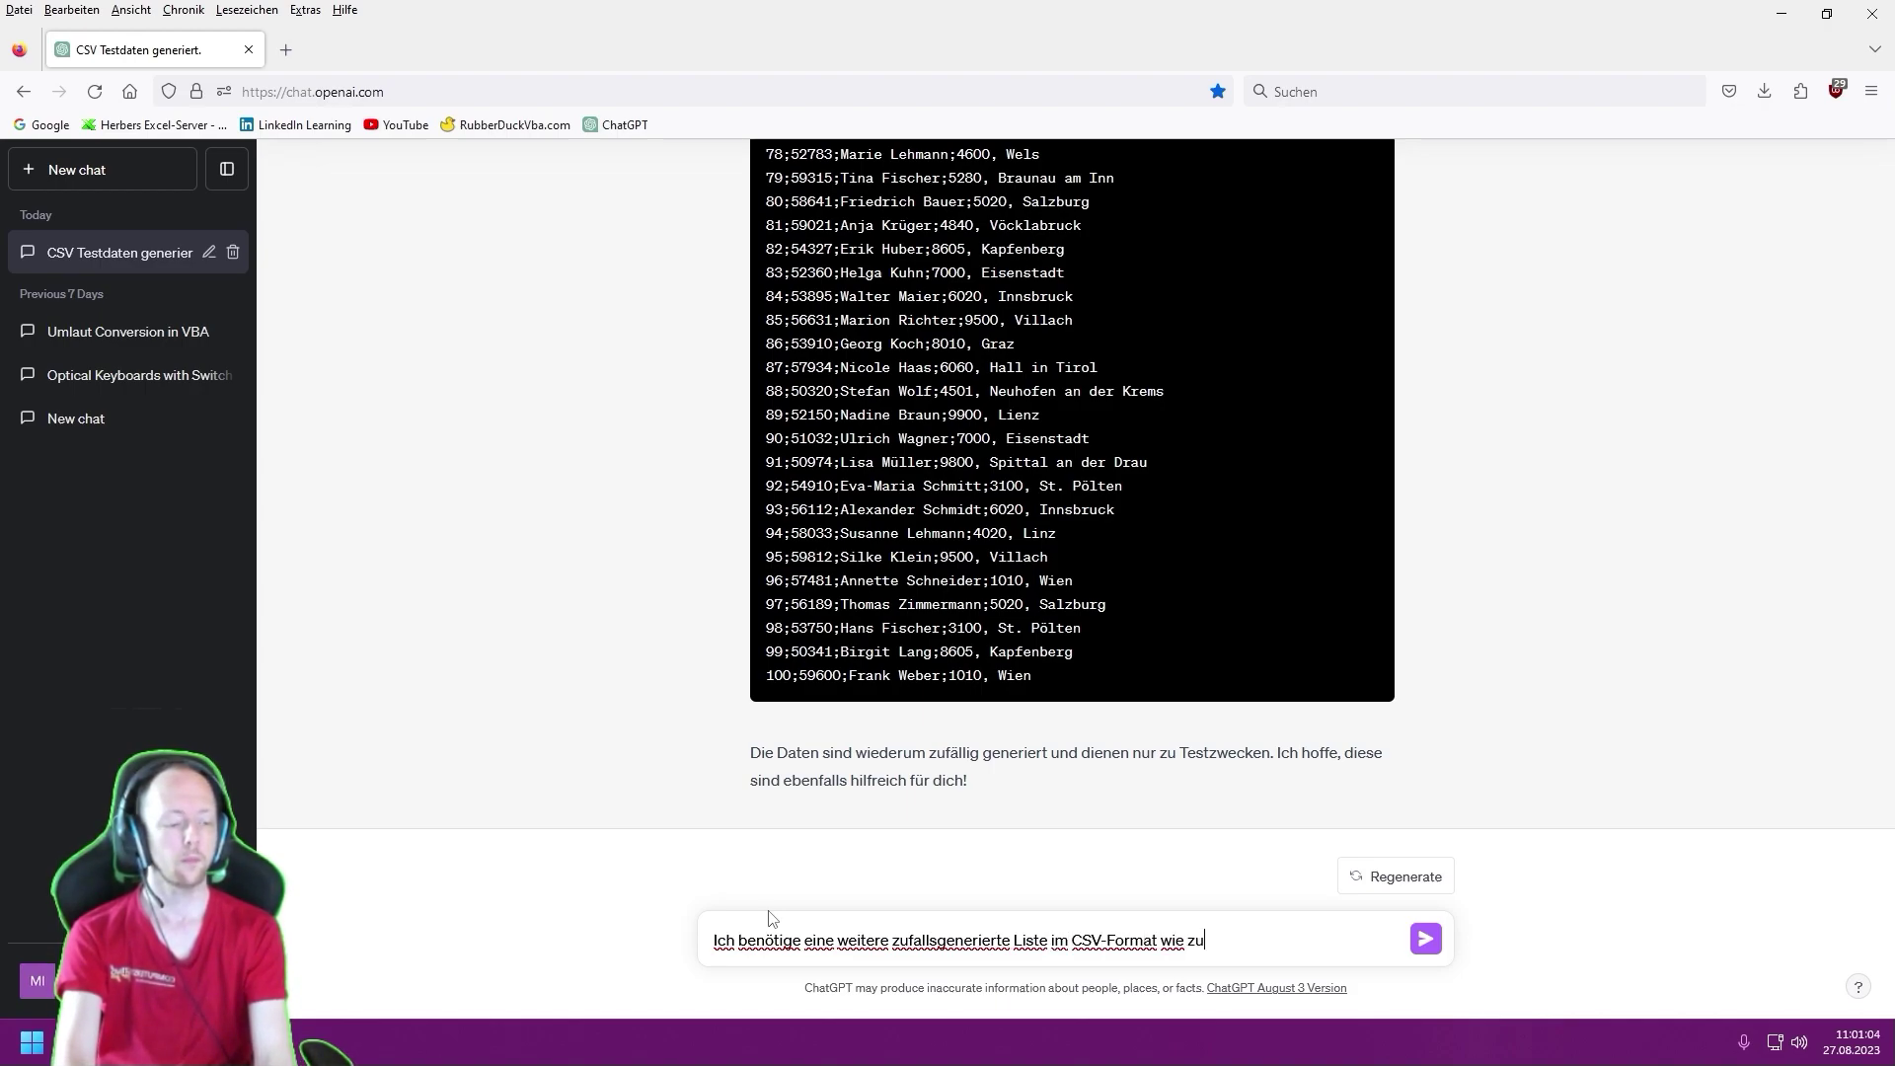
type("vor. U")
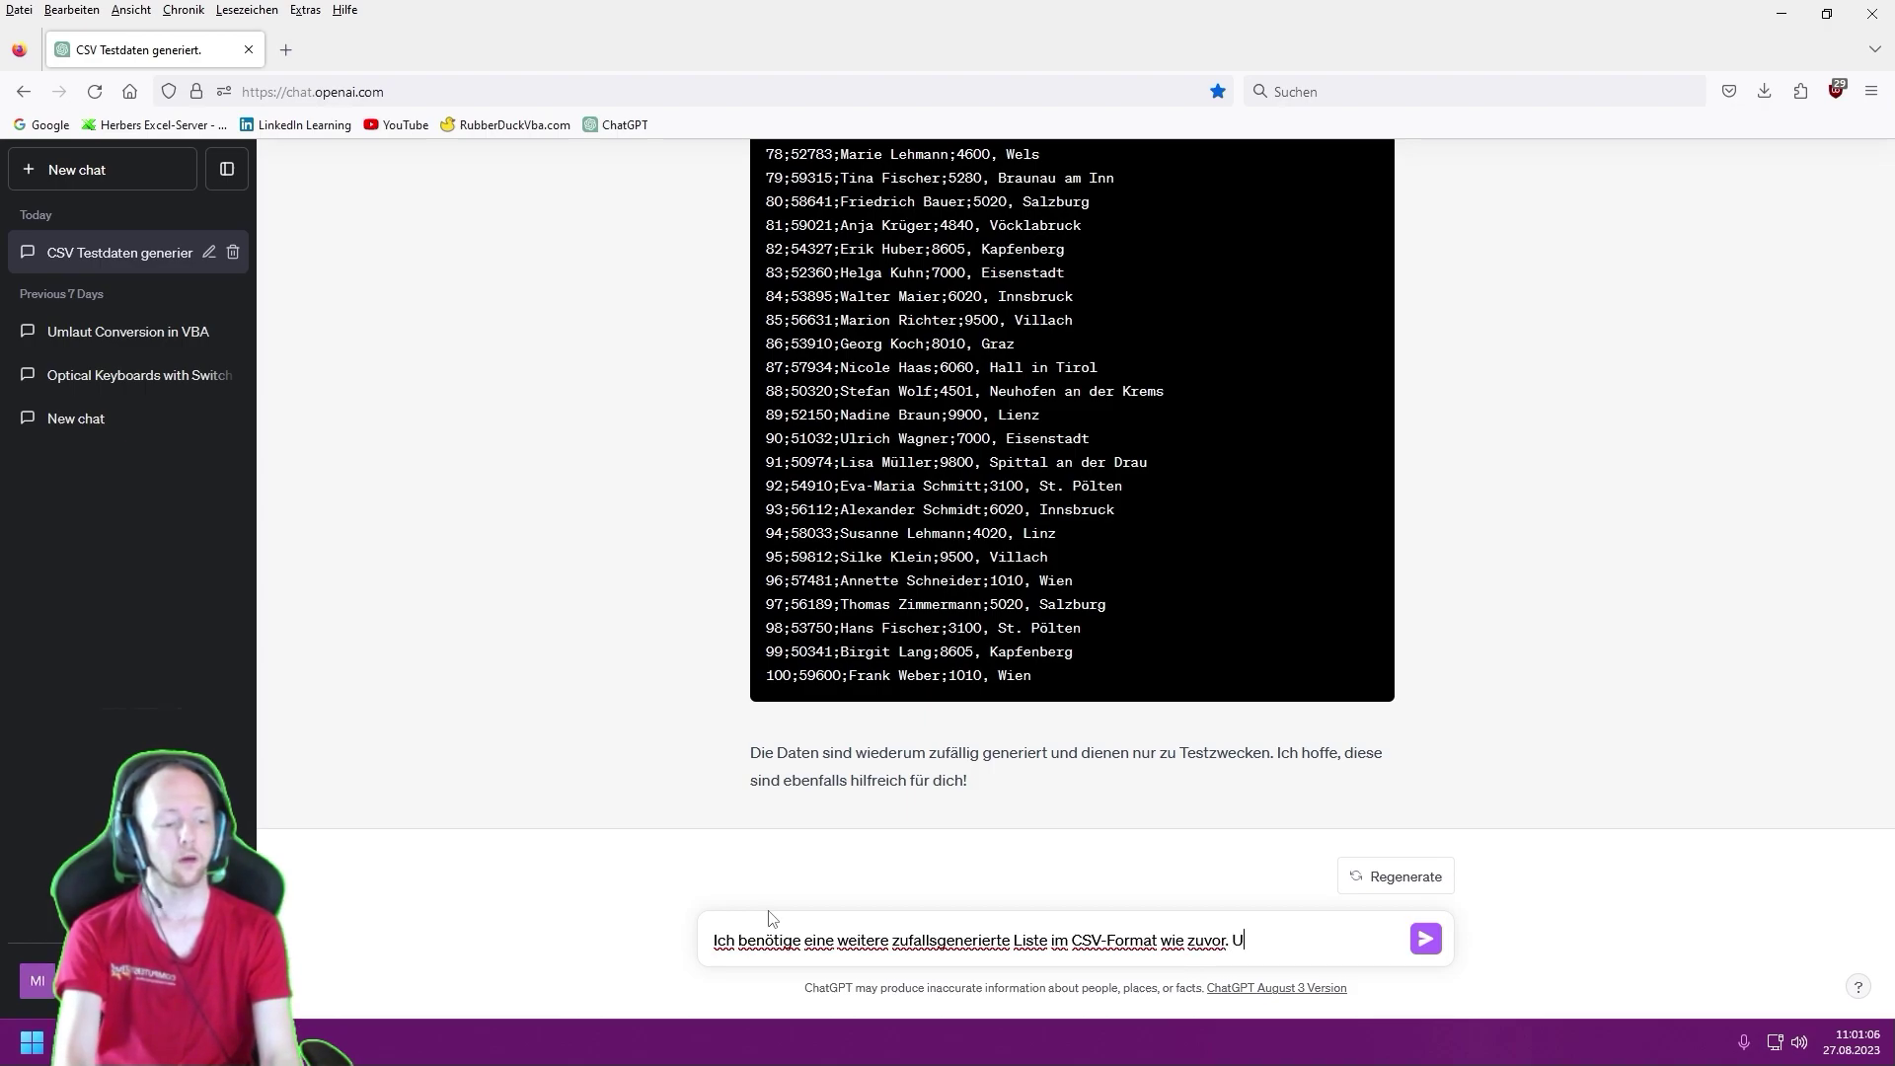
type("nd zwar soll die neue ")
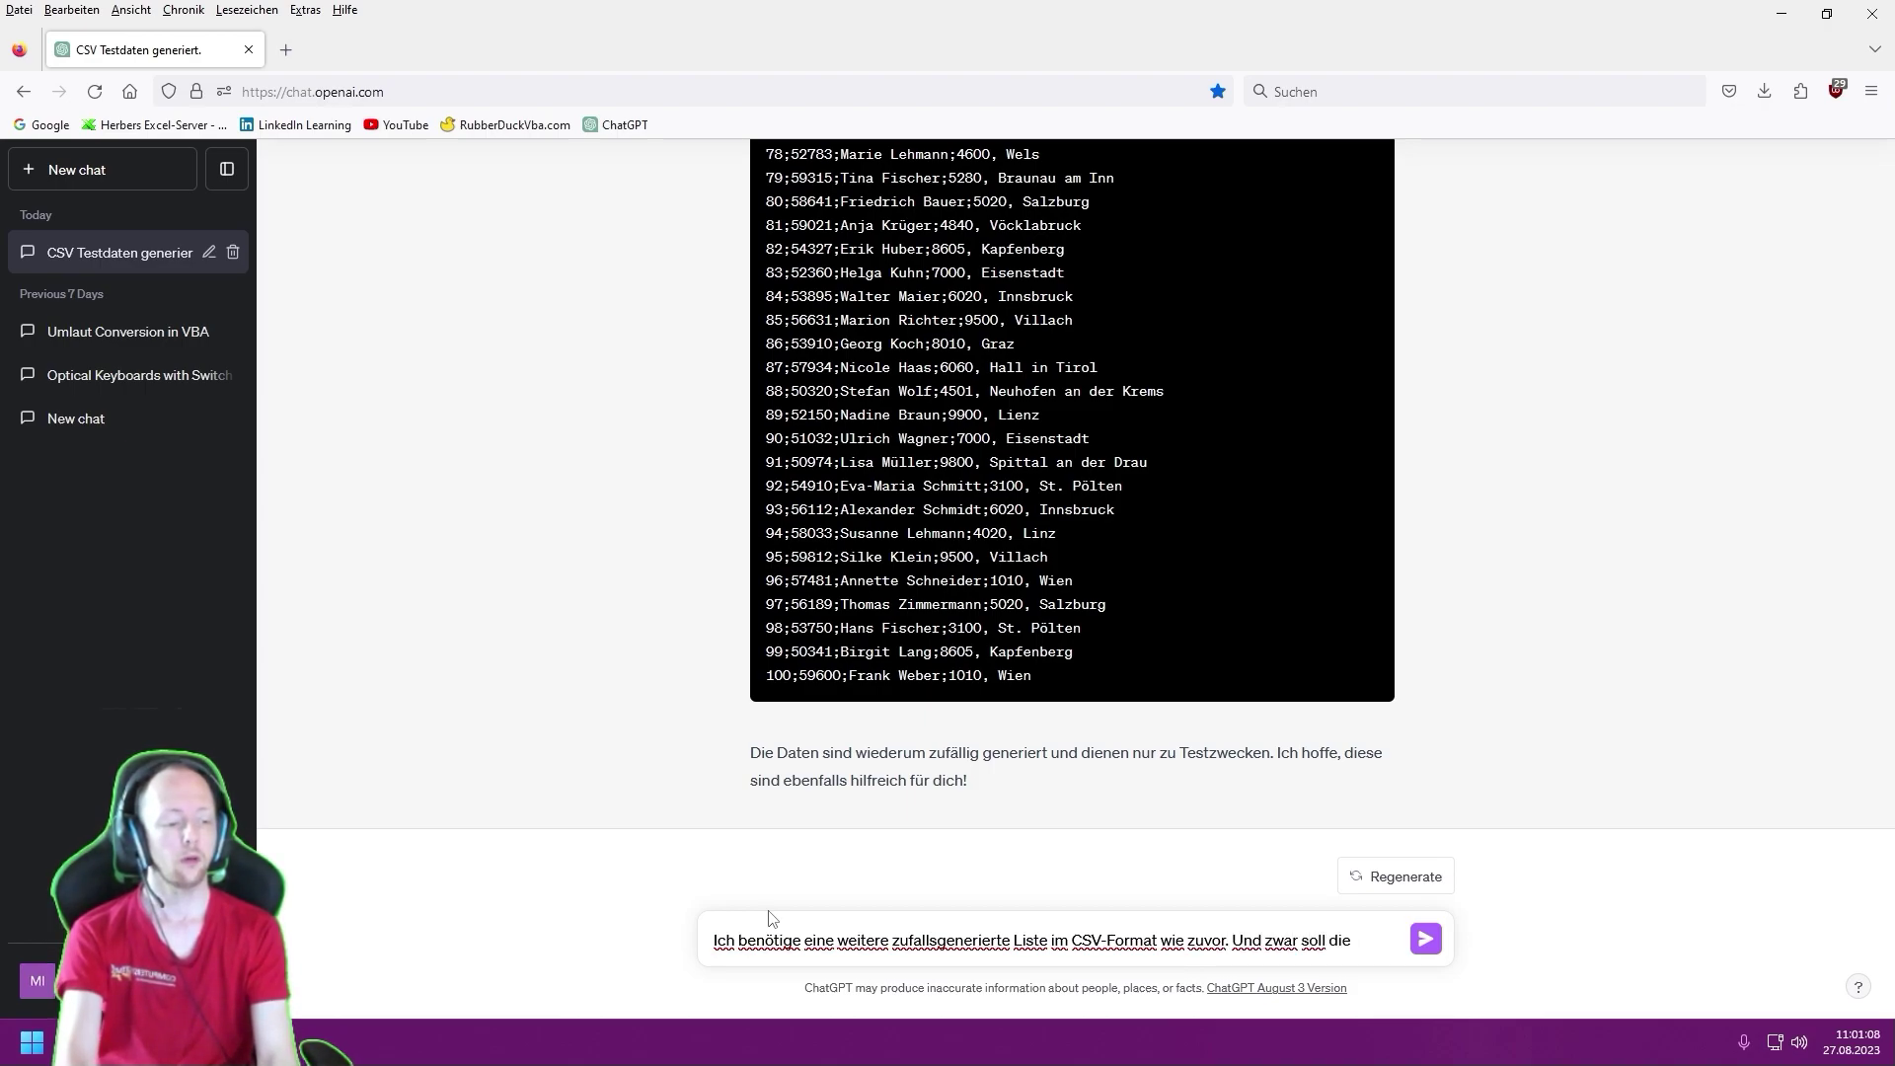
type("A")
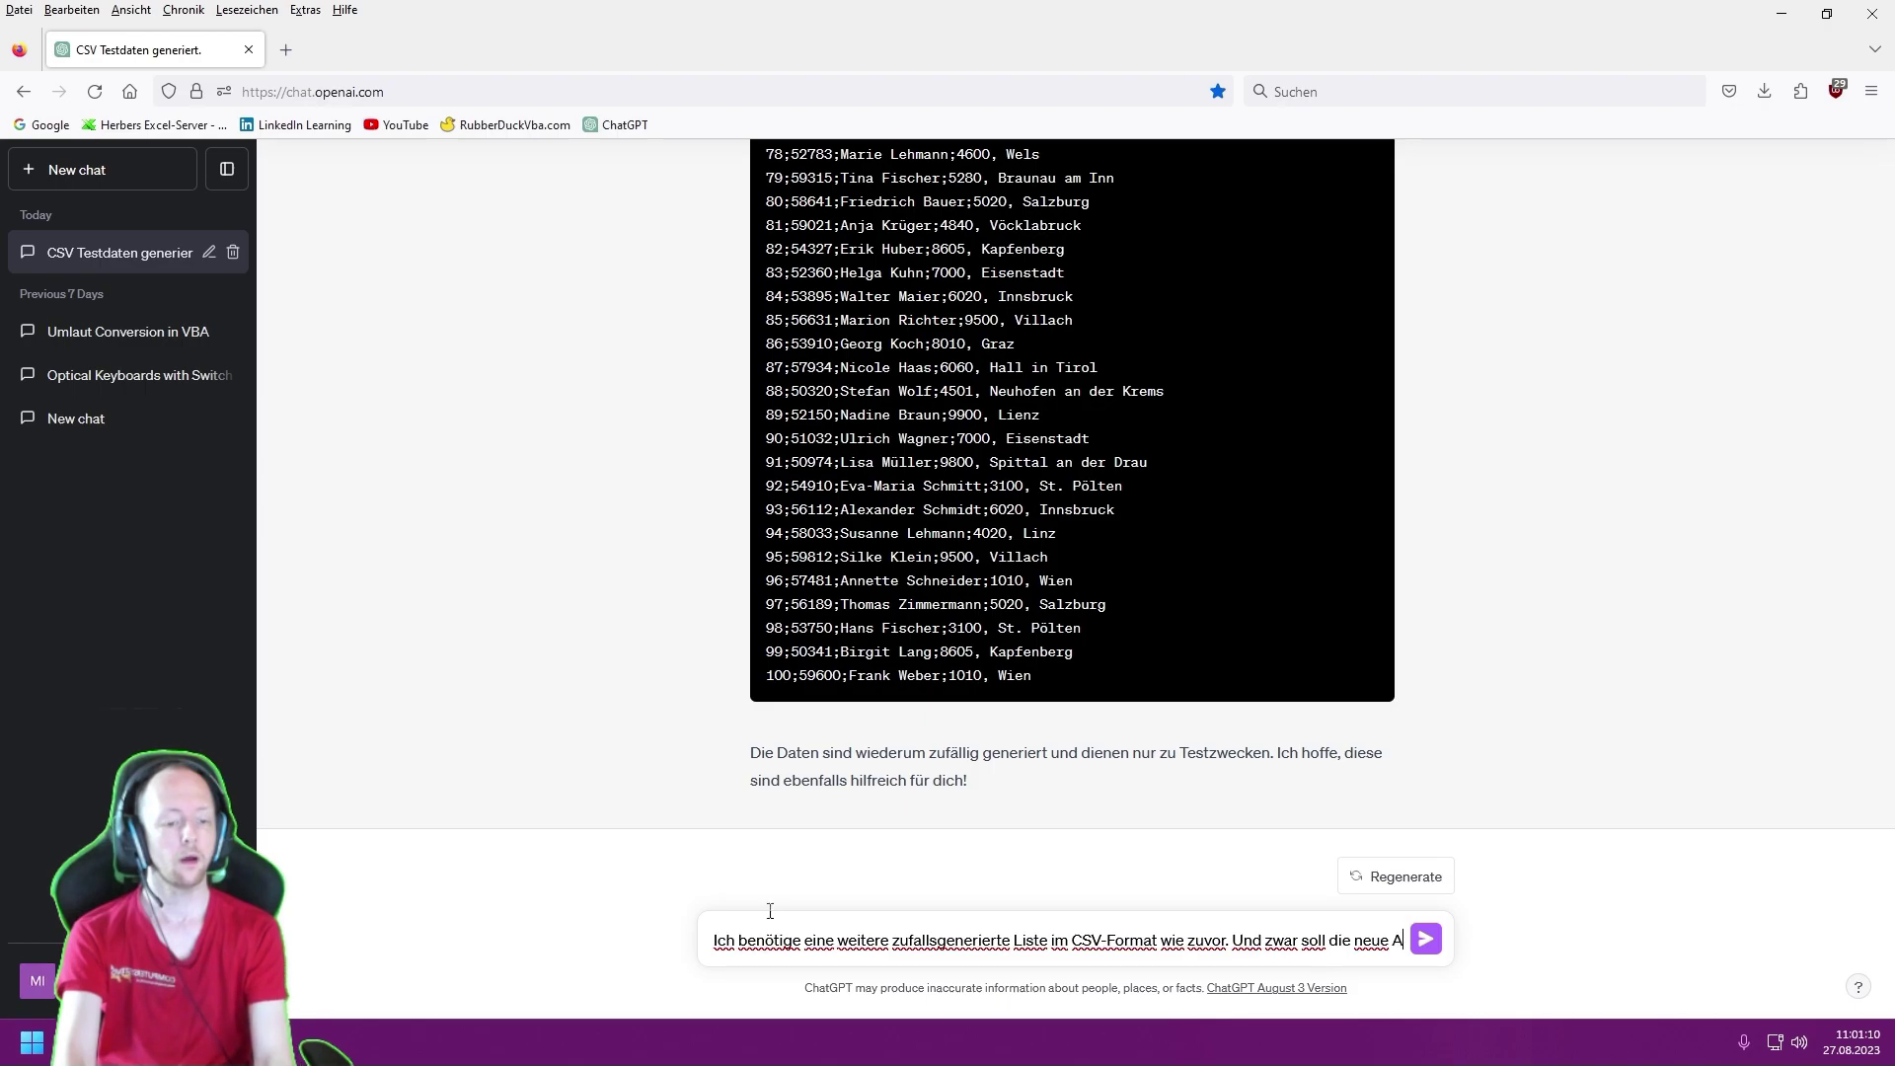
type("ufstellung folgende In")
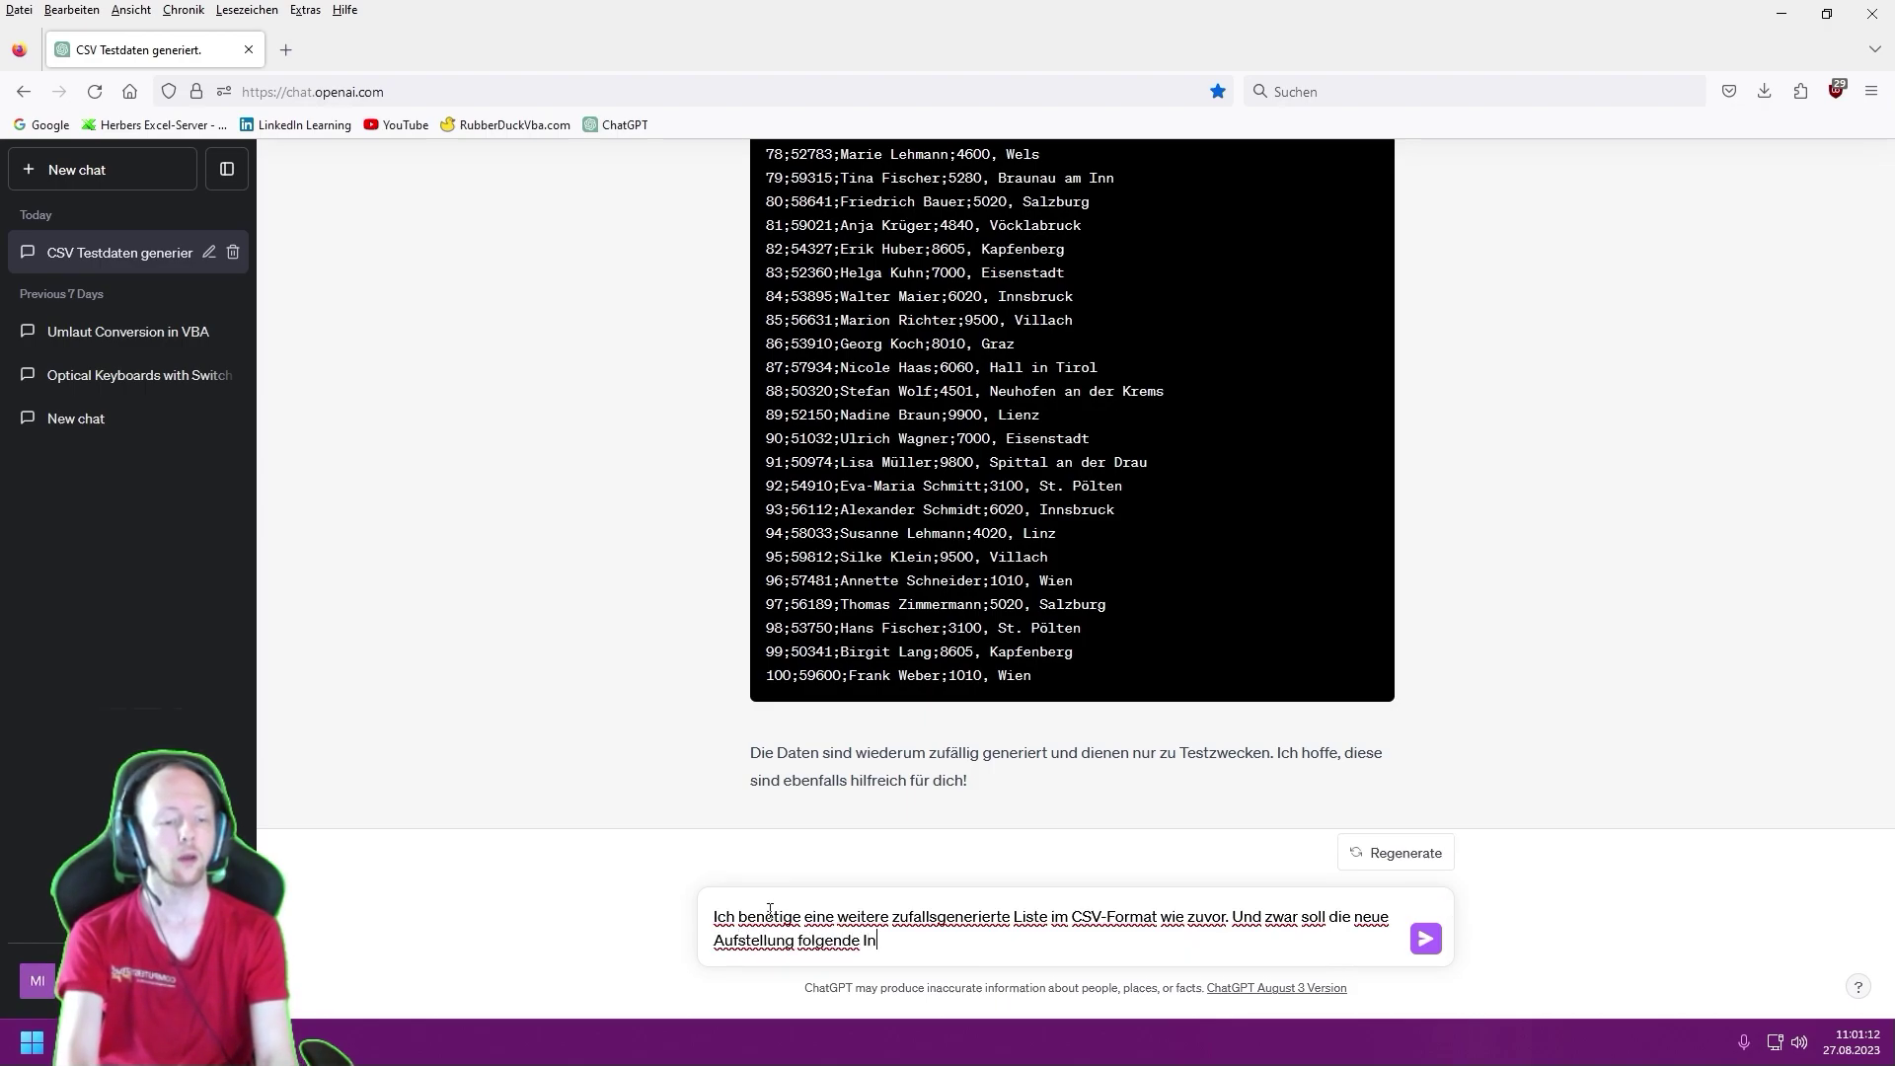
type("halte besitzen:")
key("shift+Return")
key("shift+Return")
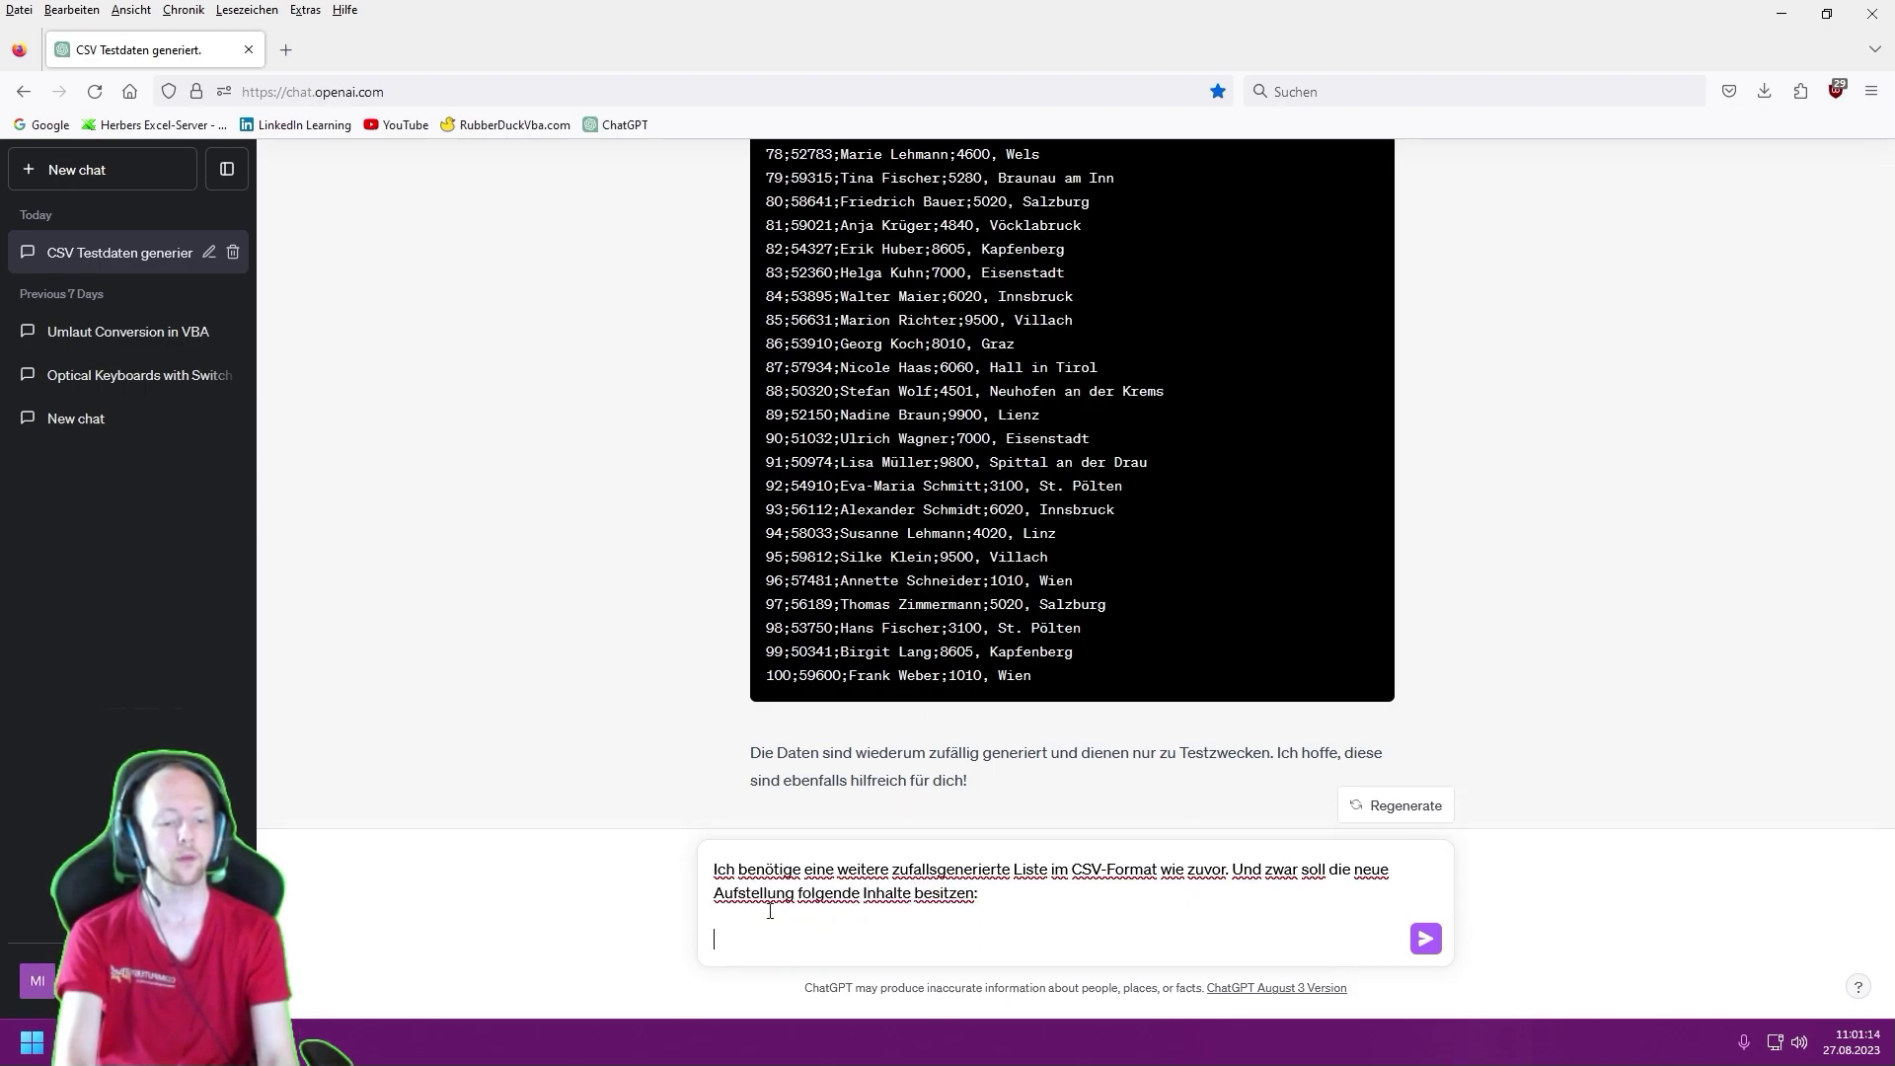
type("-")
type(". L")
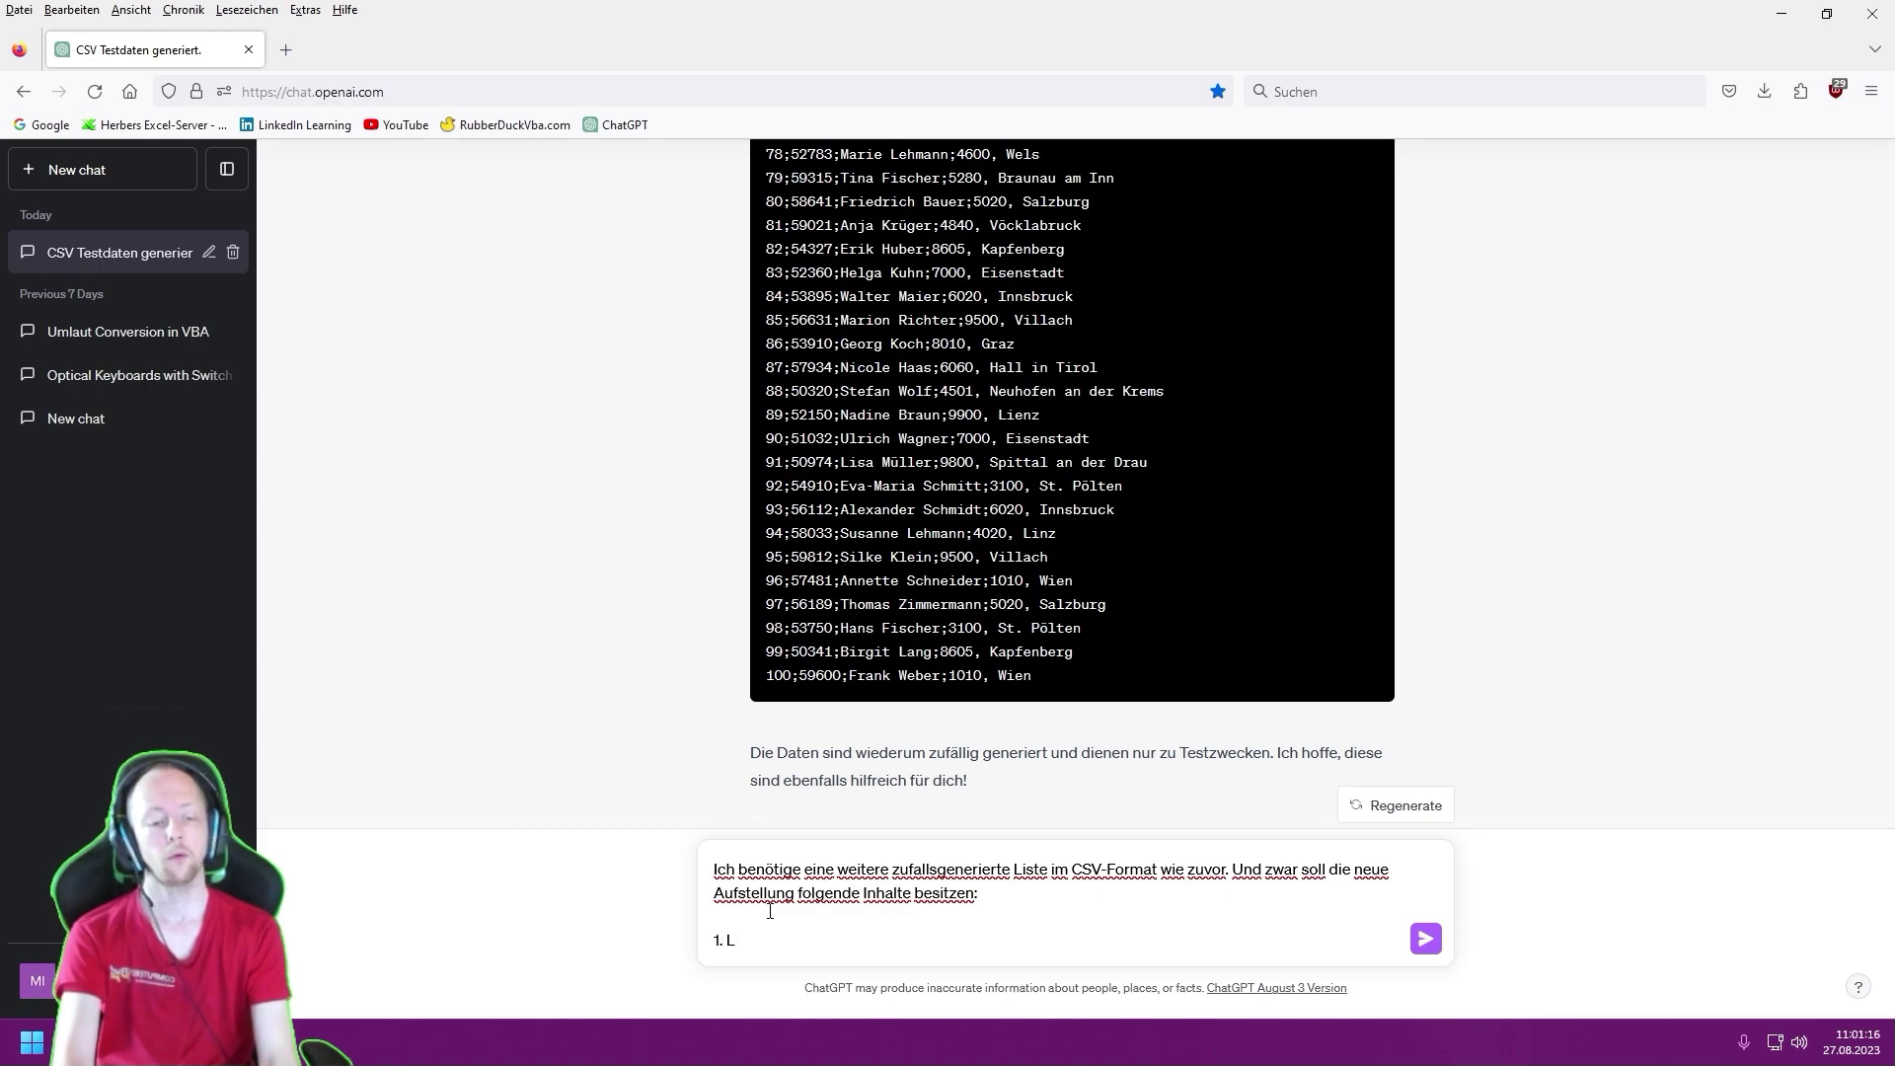
type("au")
key("BackSpace")
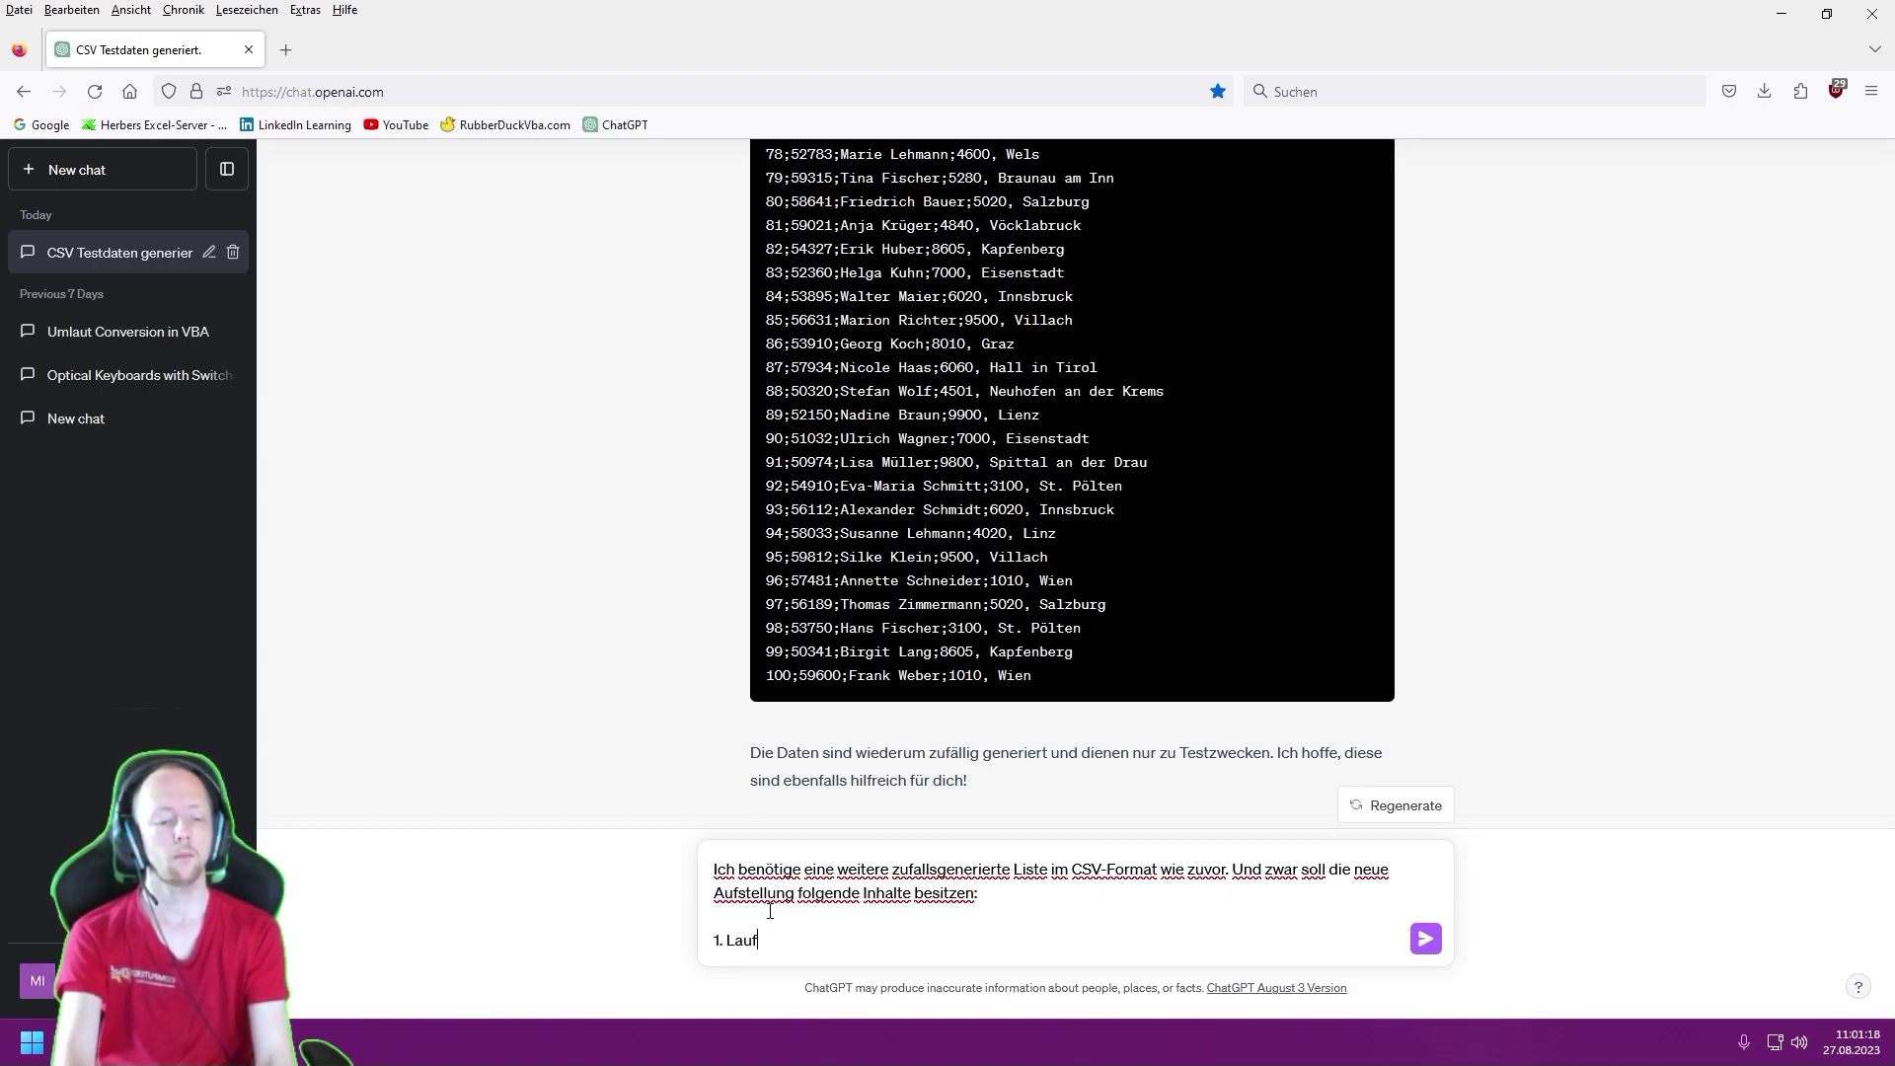
type("ende Nummer ")
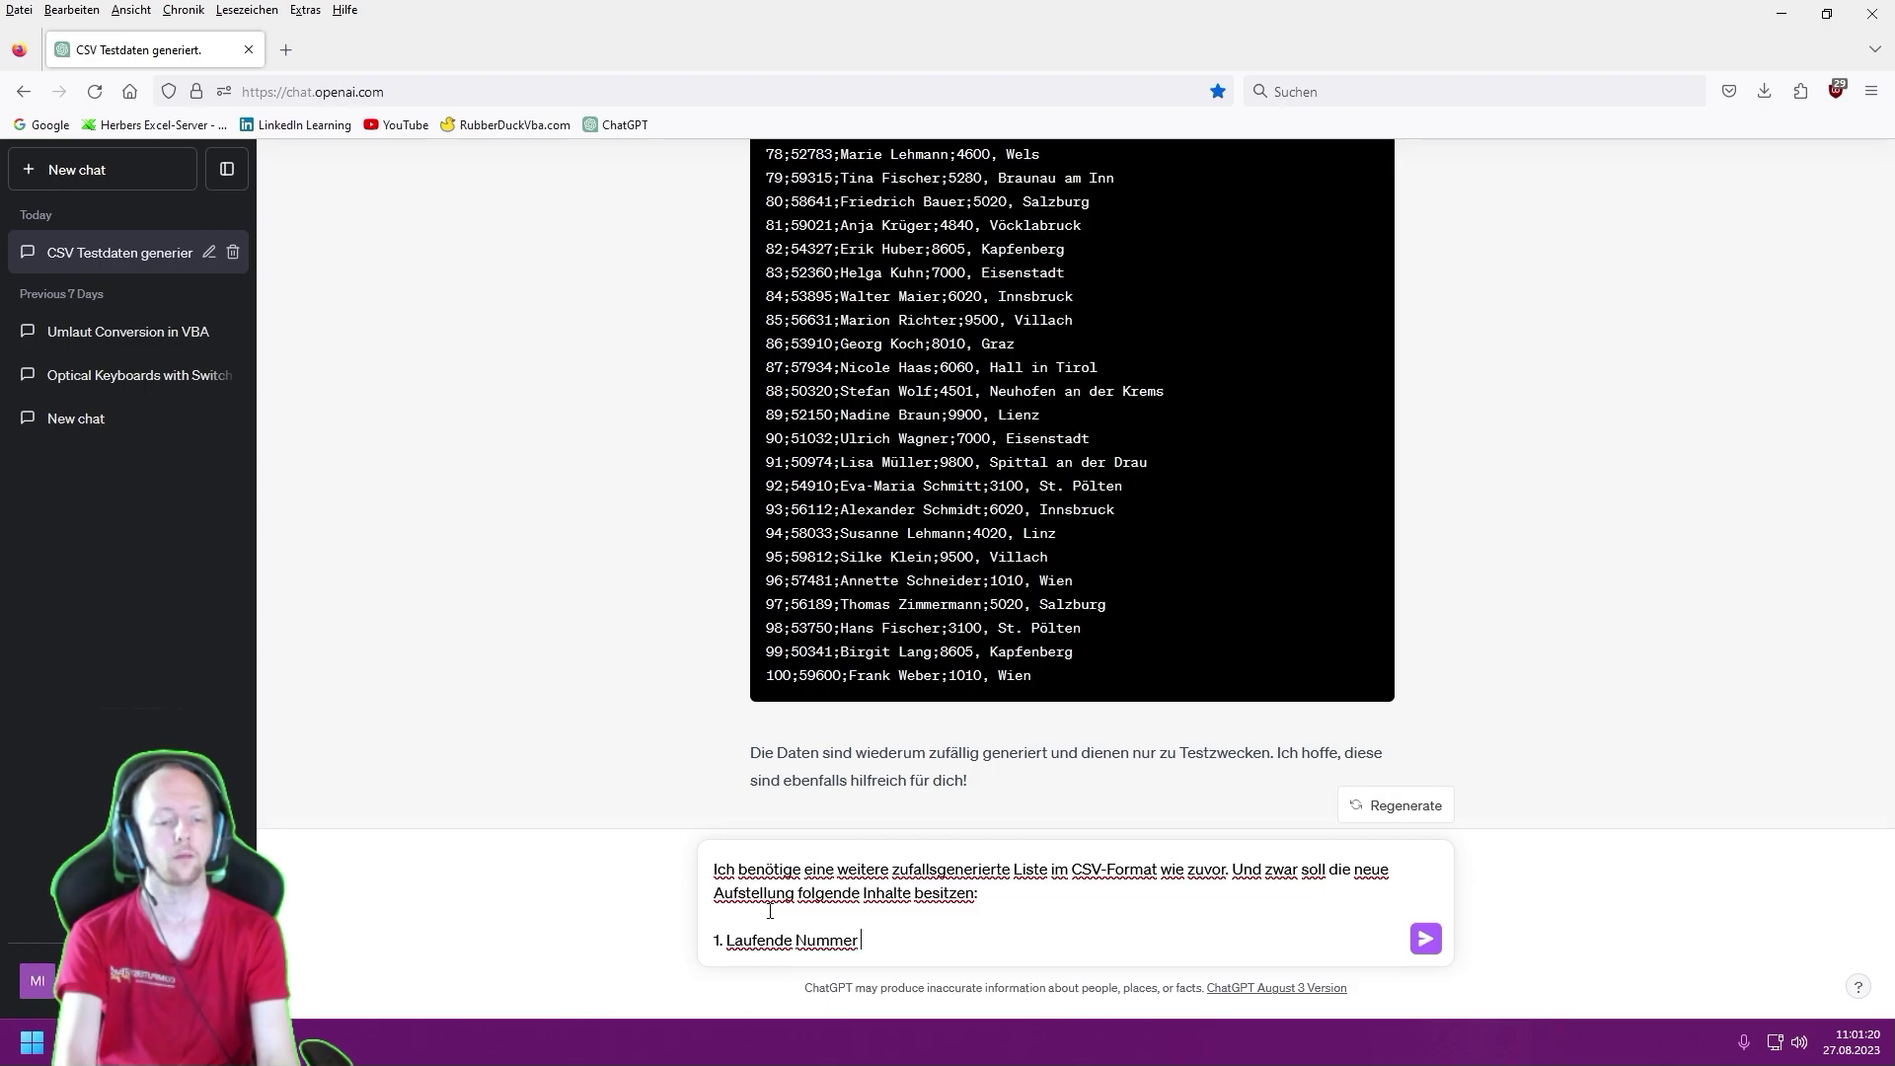
type("(bei 1 b")
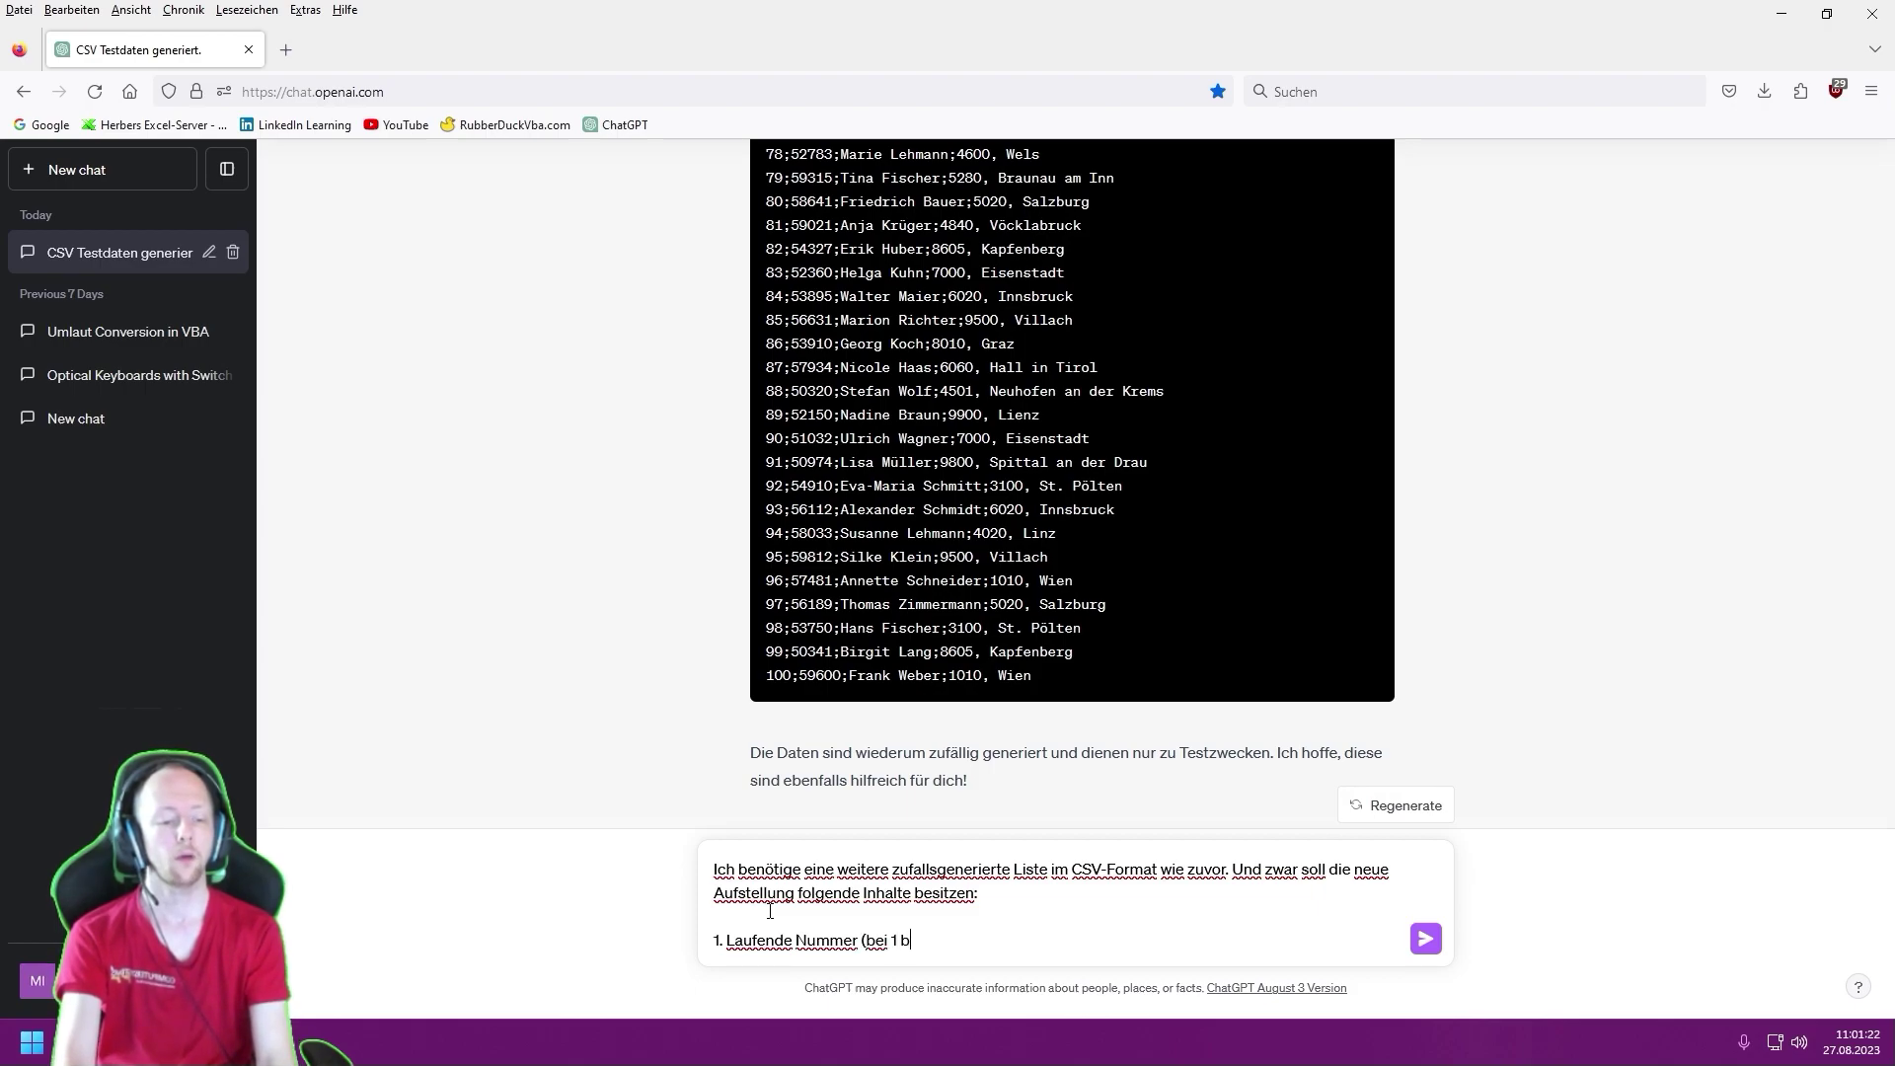
type("einn")
type("nend, um +")
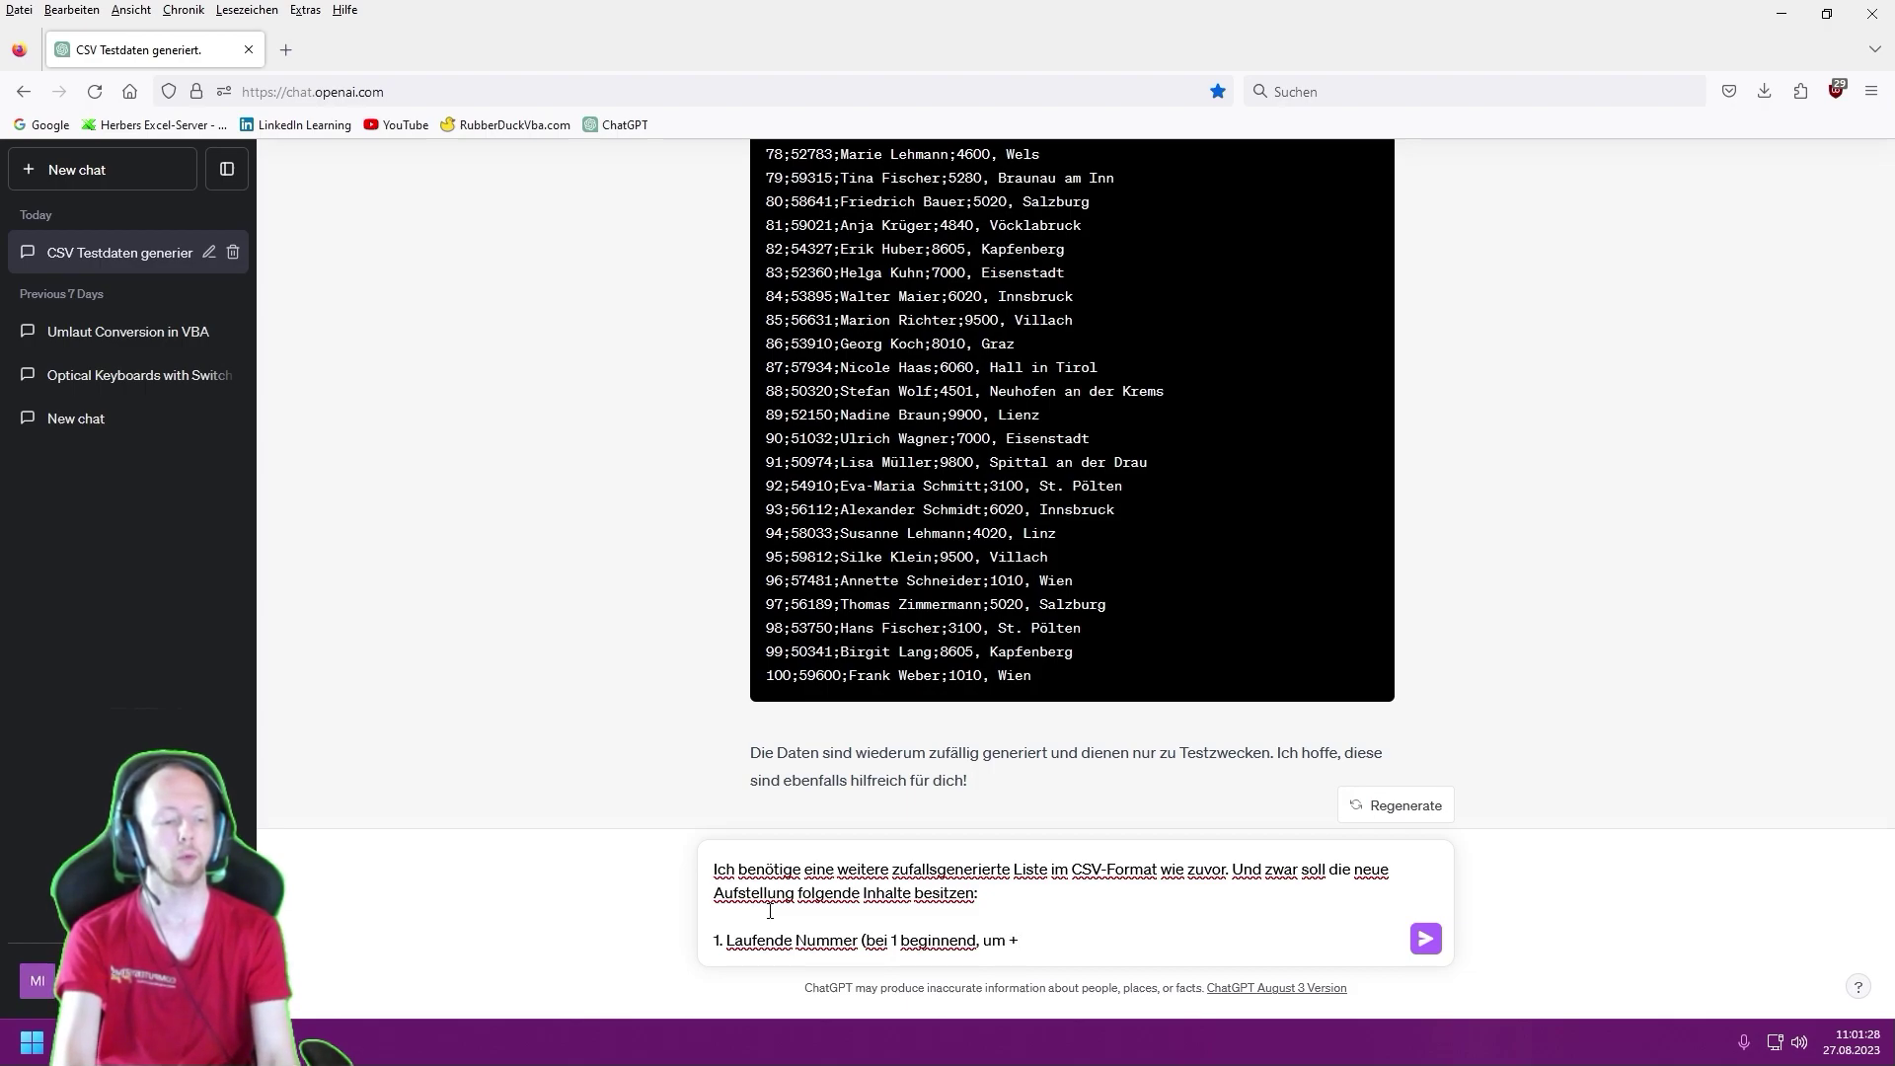
type("1 erhöhend pro Zeil")
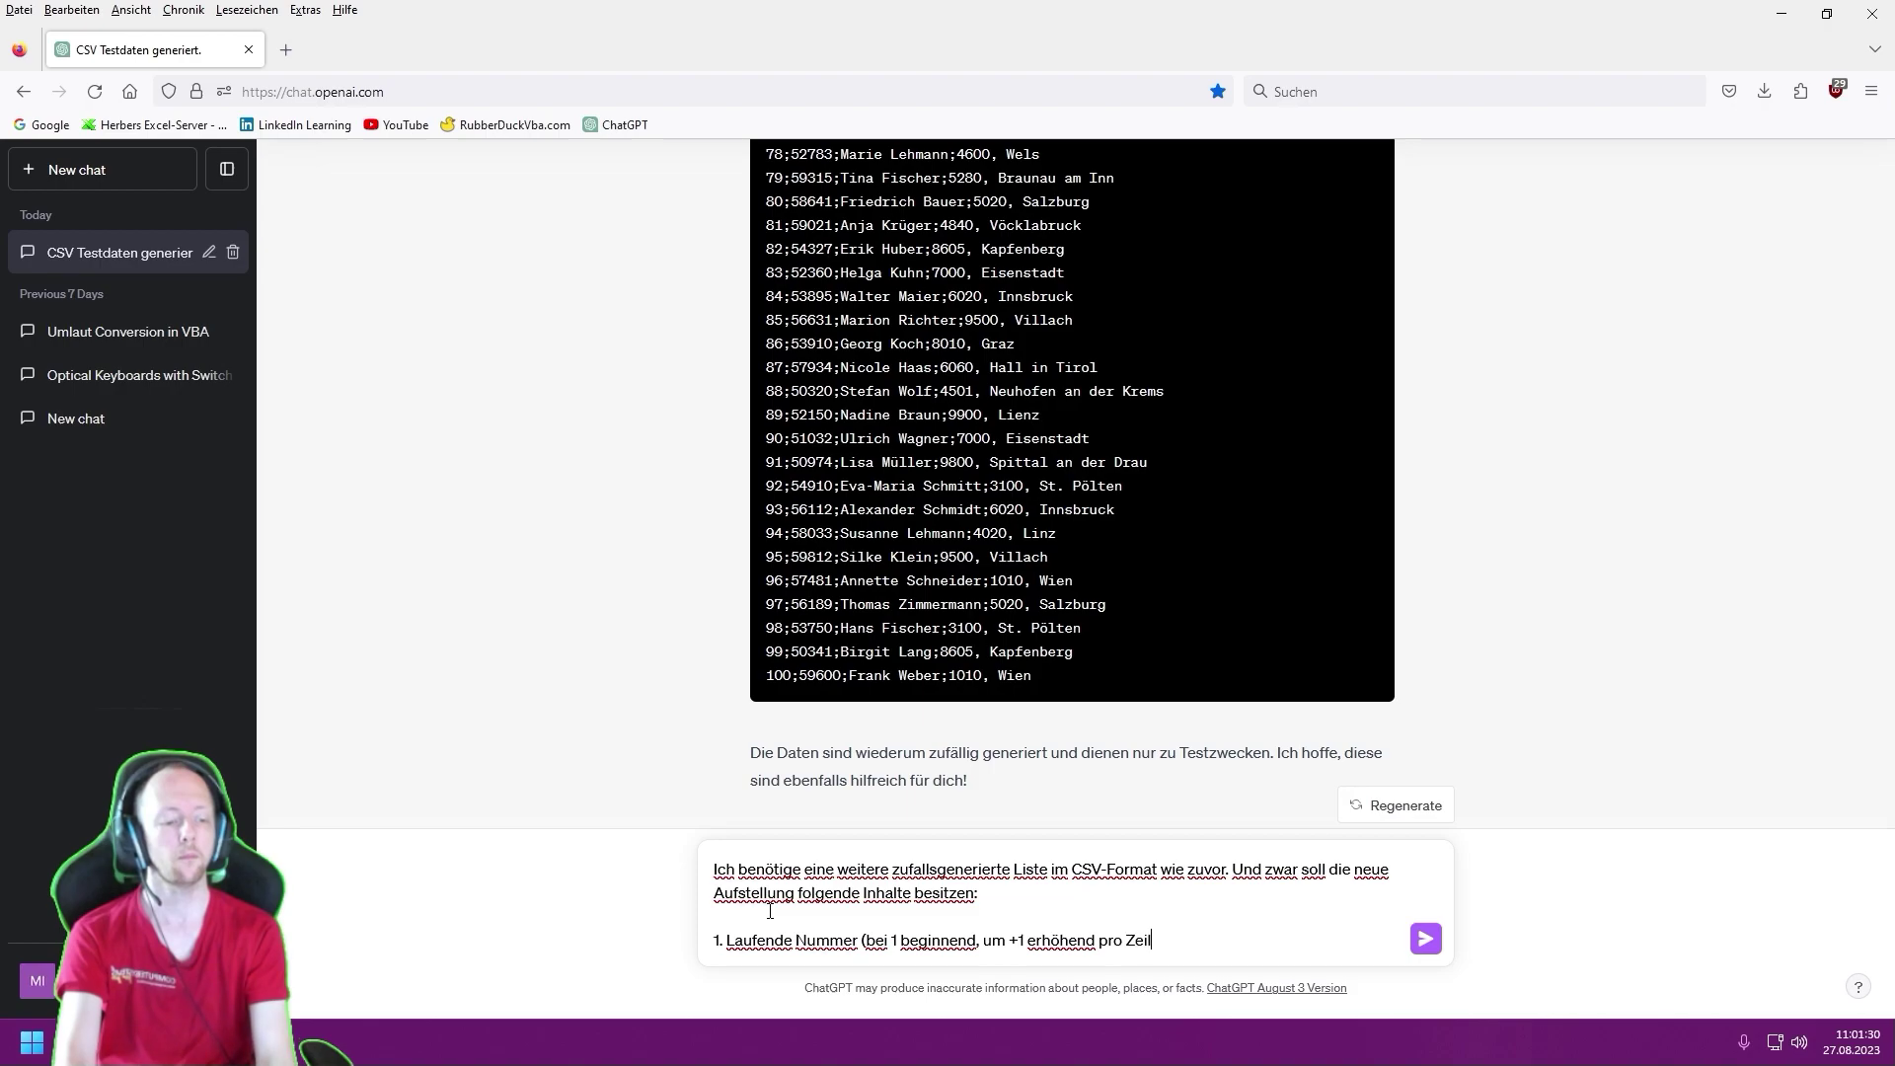
type("e)")
- Add items for the article number range, random PC-part article names, and a matching article price
key("shift+Return")
type("2. Artikelnu")
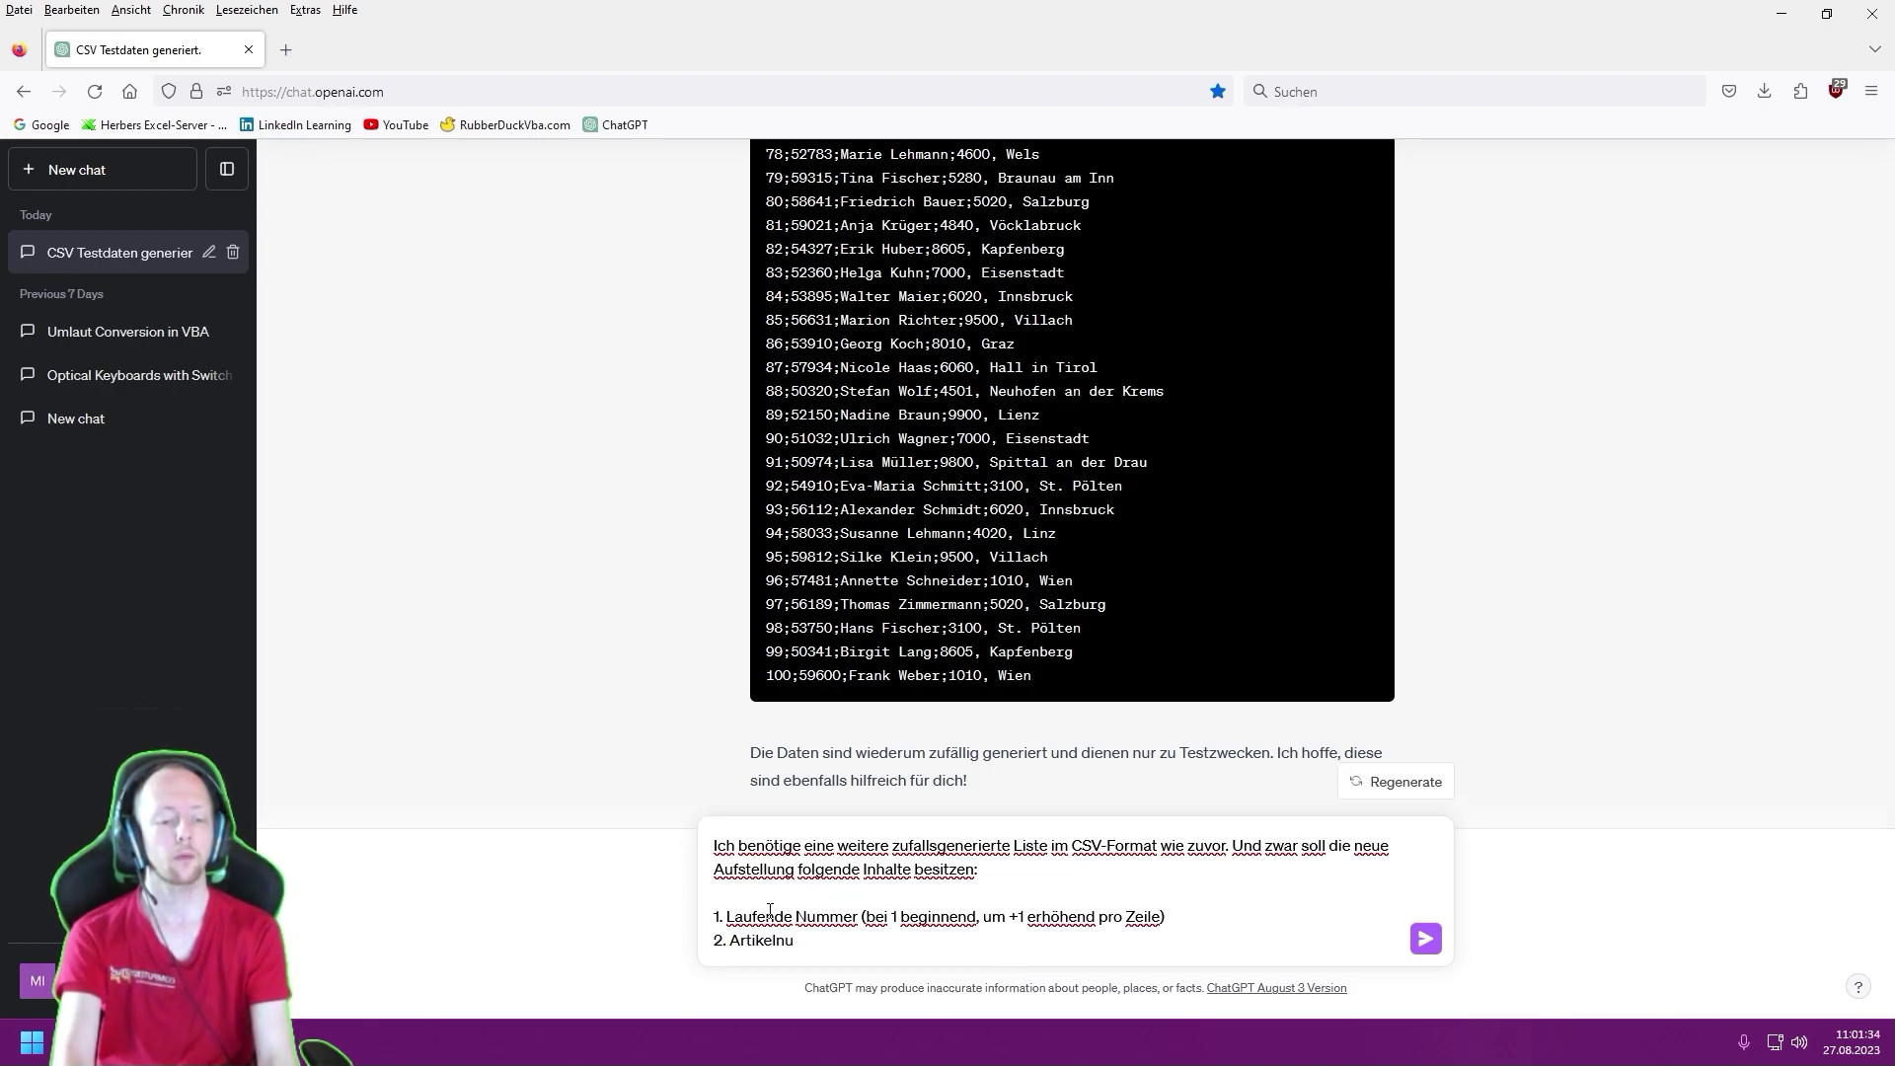
type("mmer (soll bei 10000")
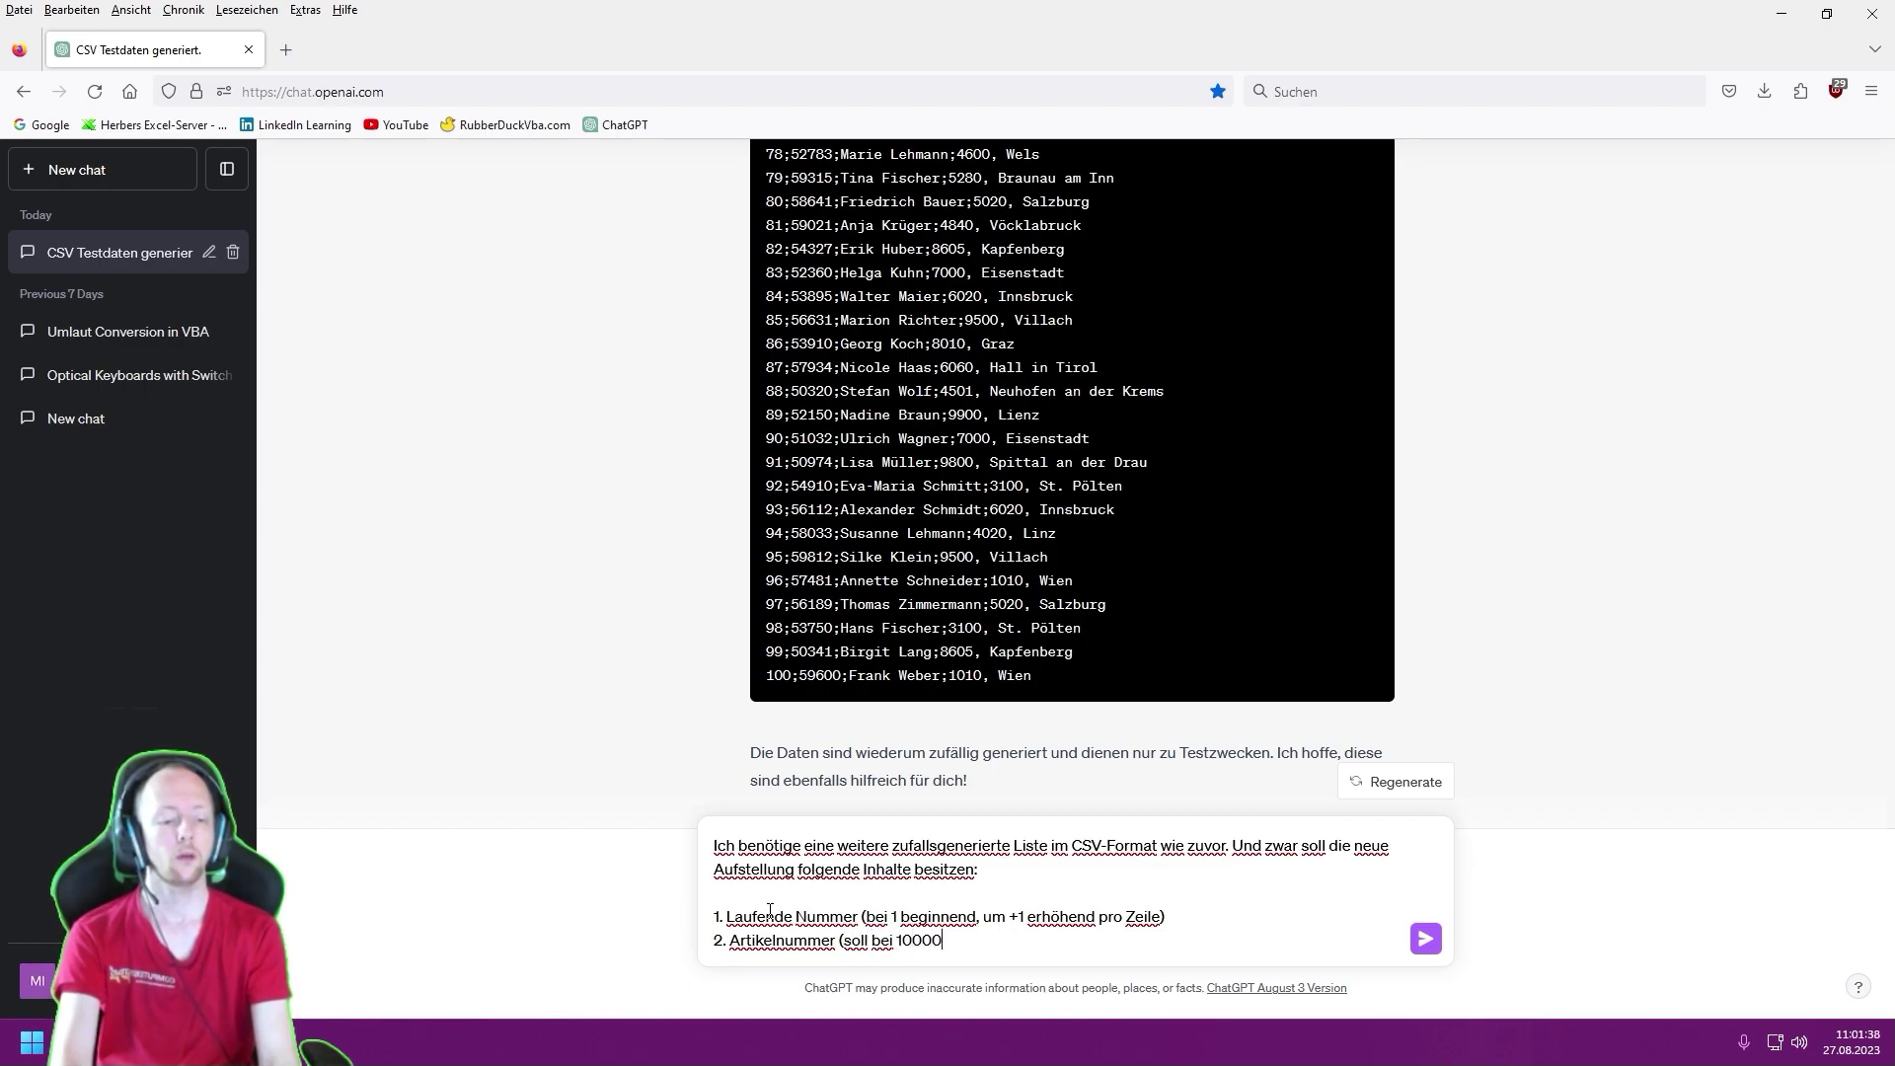
type(" starten")
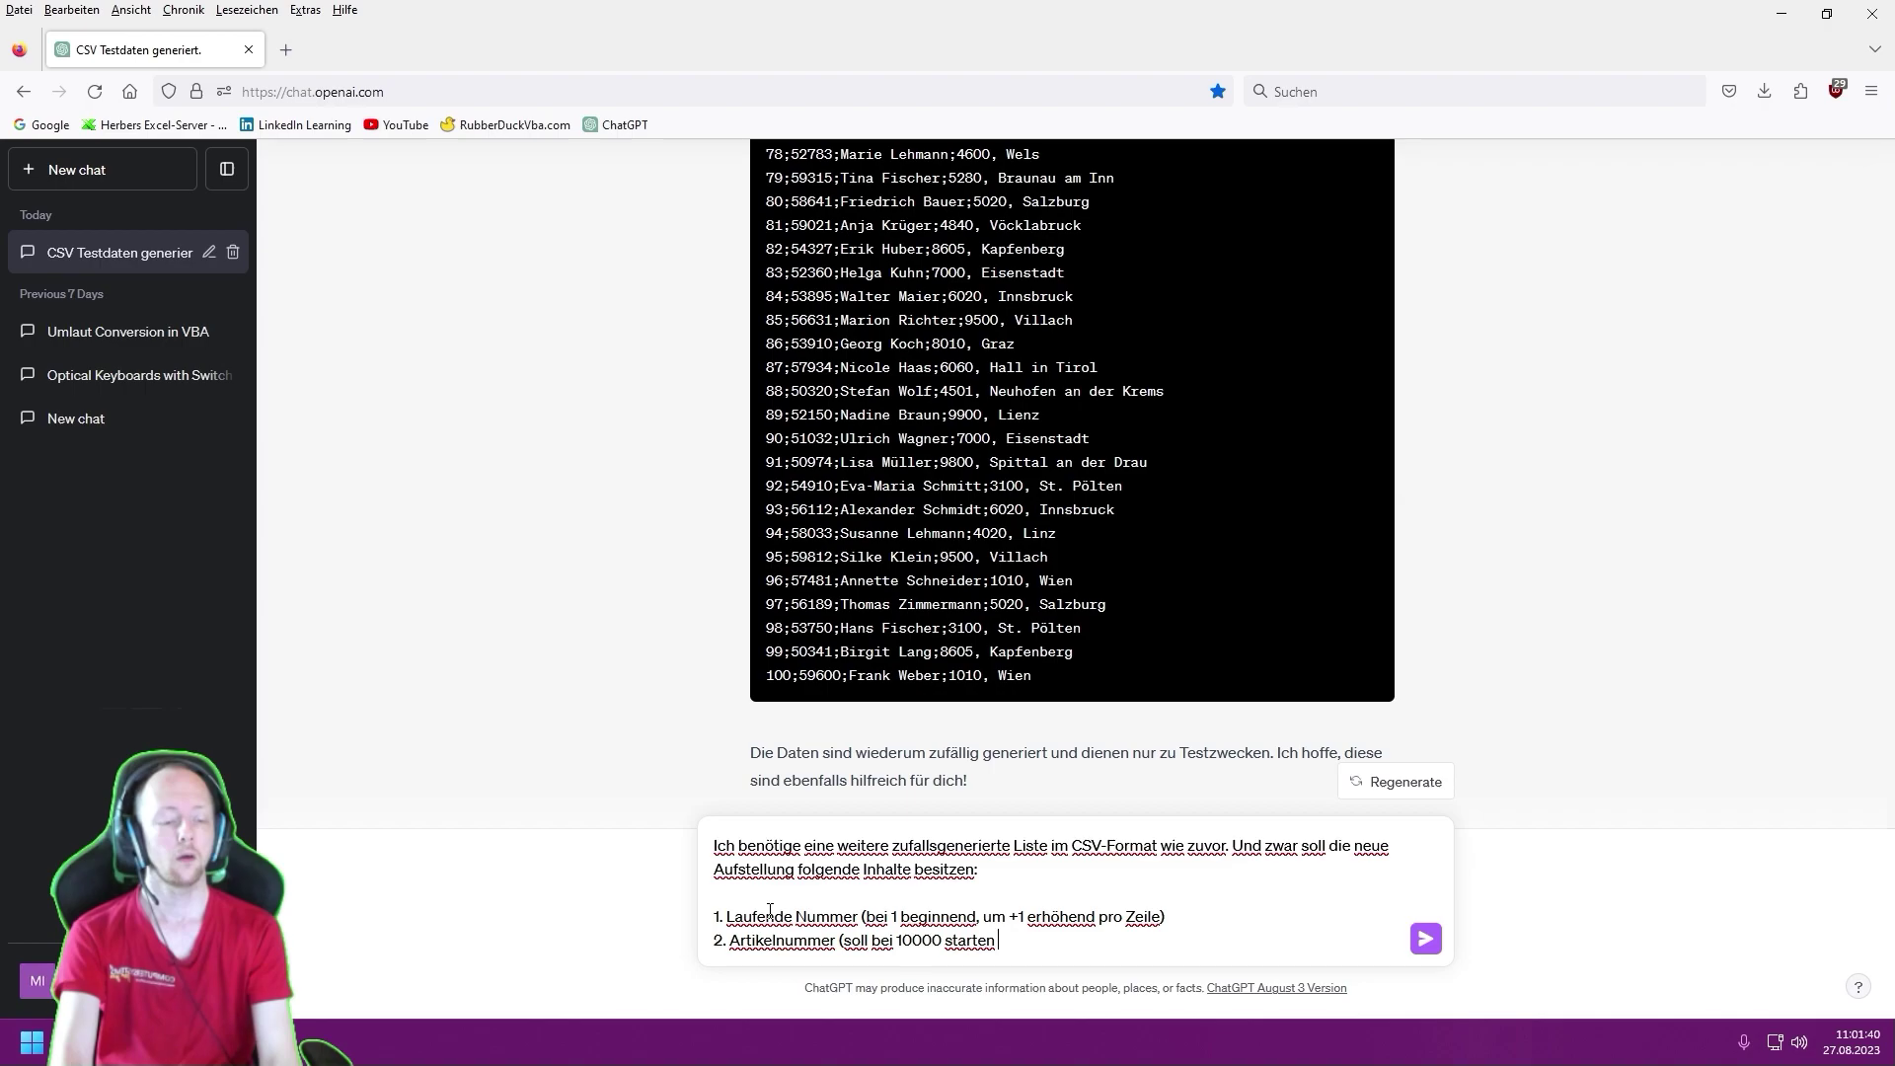
type(" und zufällig b")
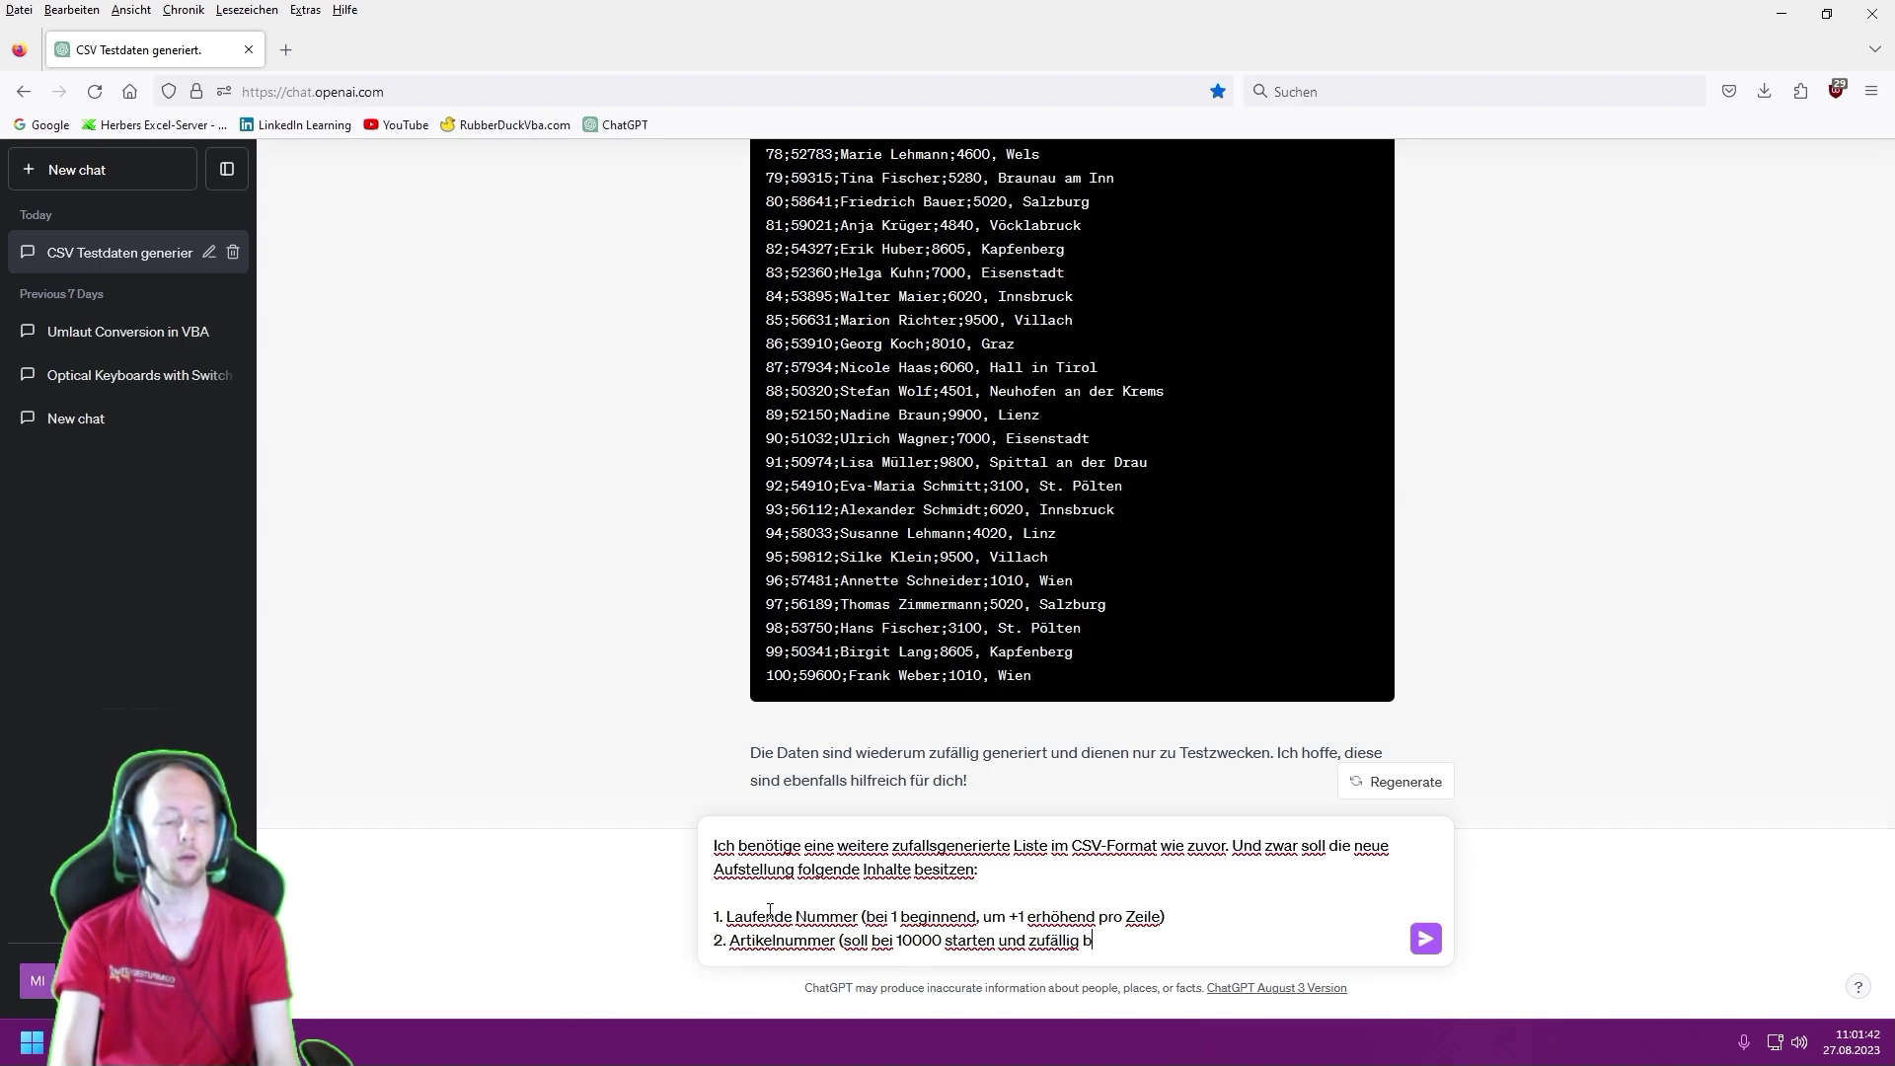
type(" 30")
key("BackSpace")
key("BackSpace")
key("BackSpace")
key("BackSpace")
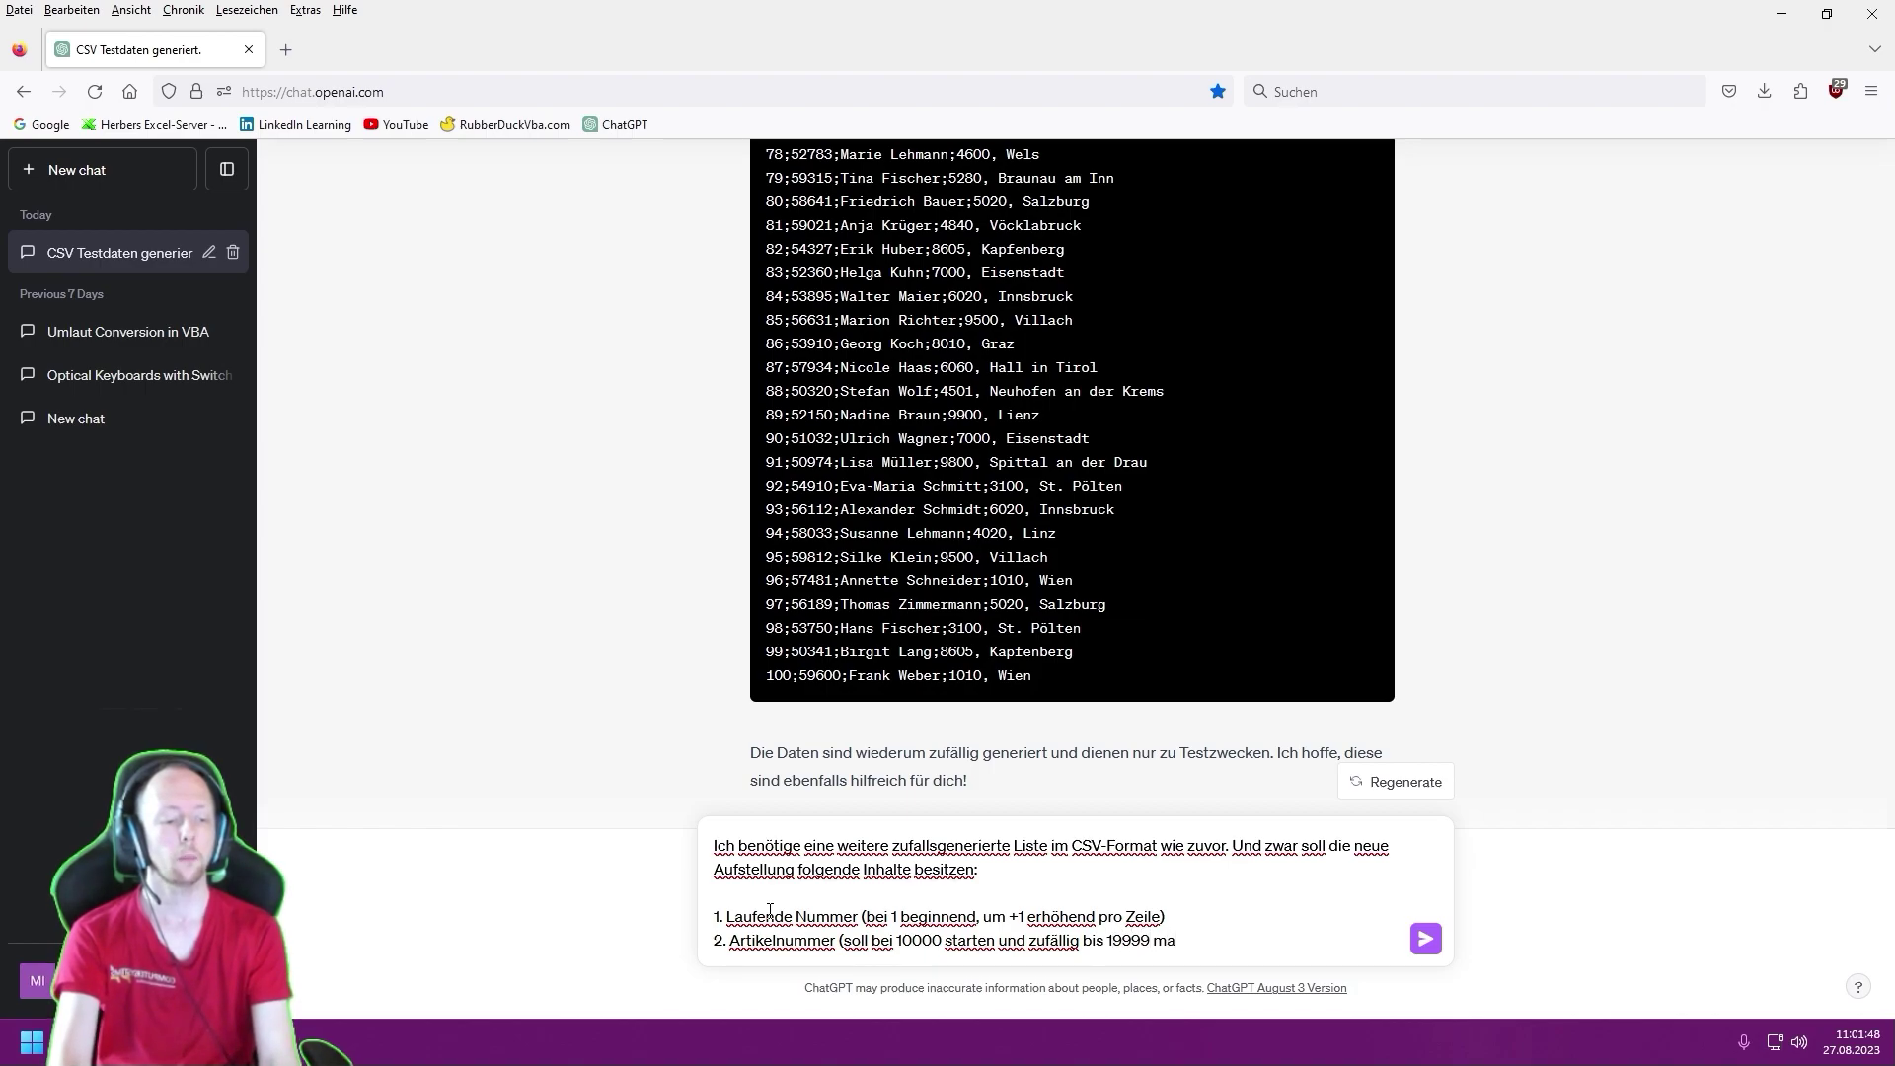
type("ximal gehen)")
key("shift+Return")
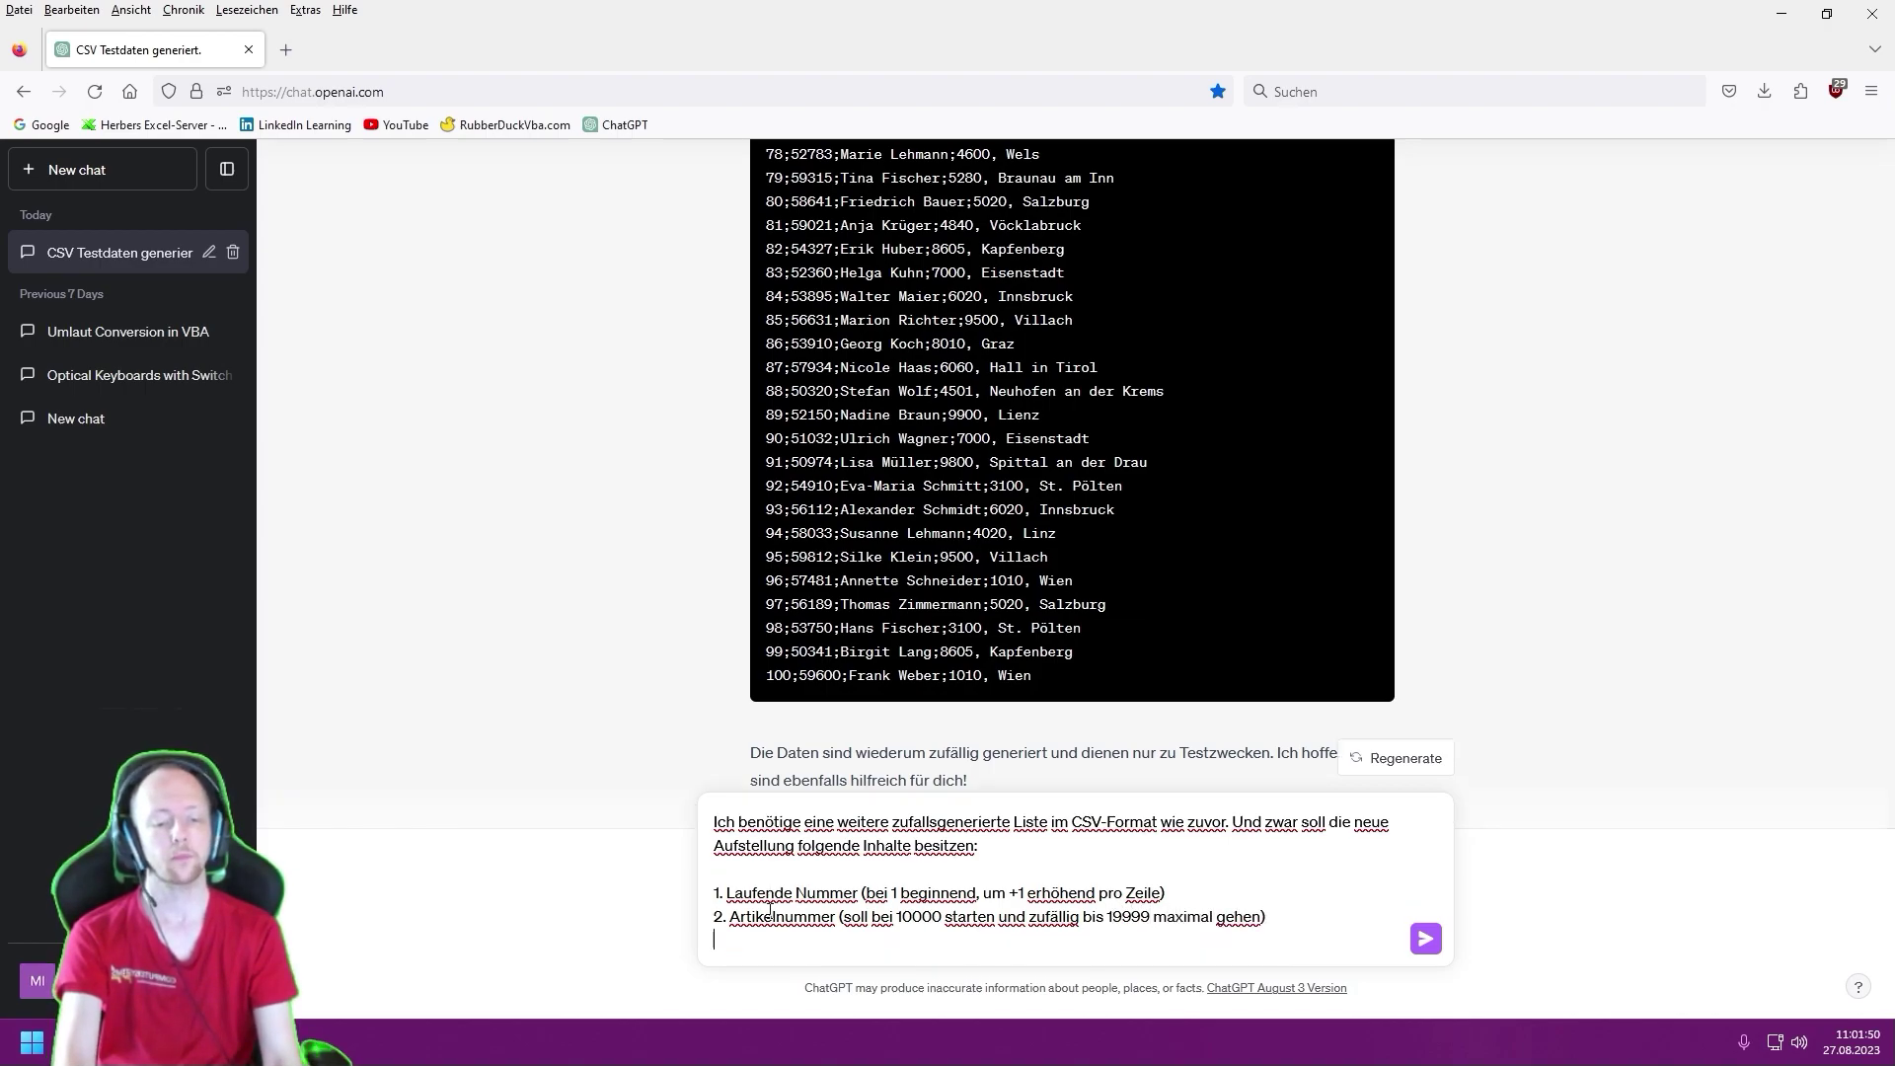
type("3. Artik")
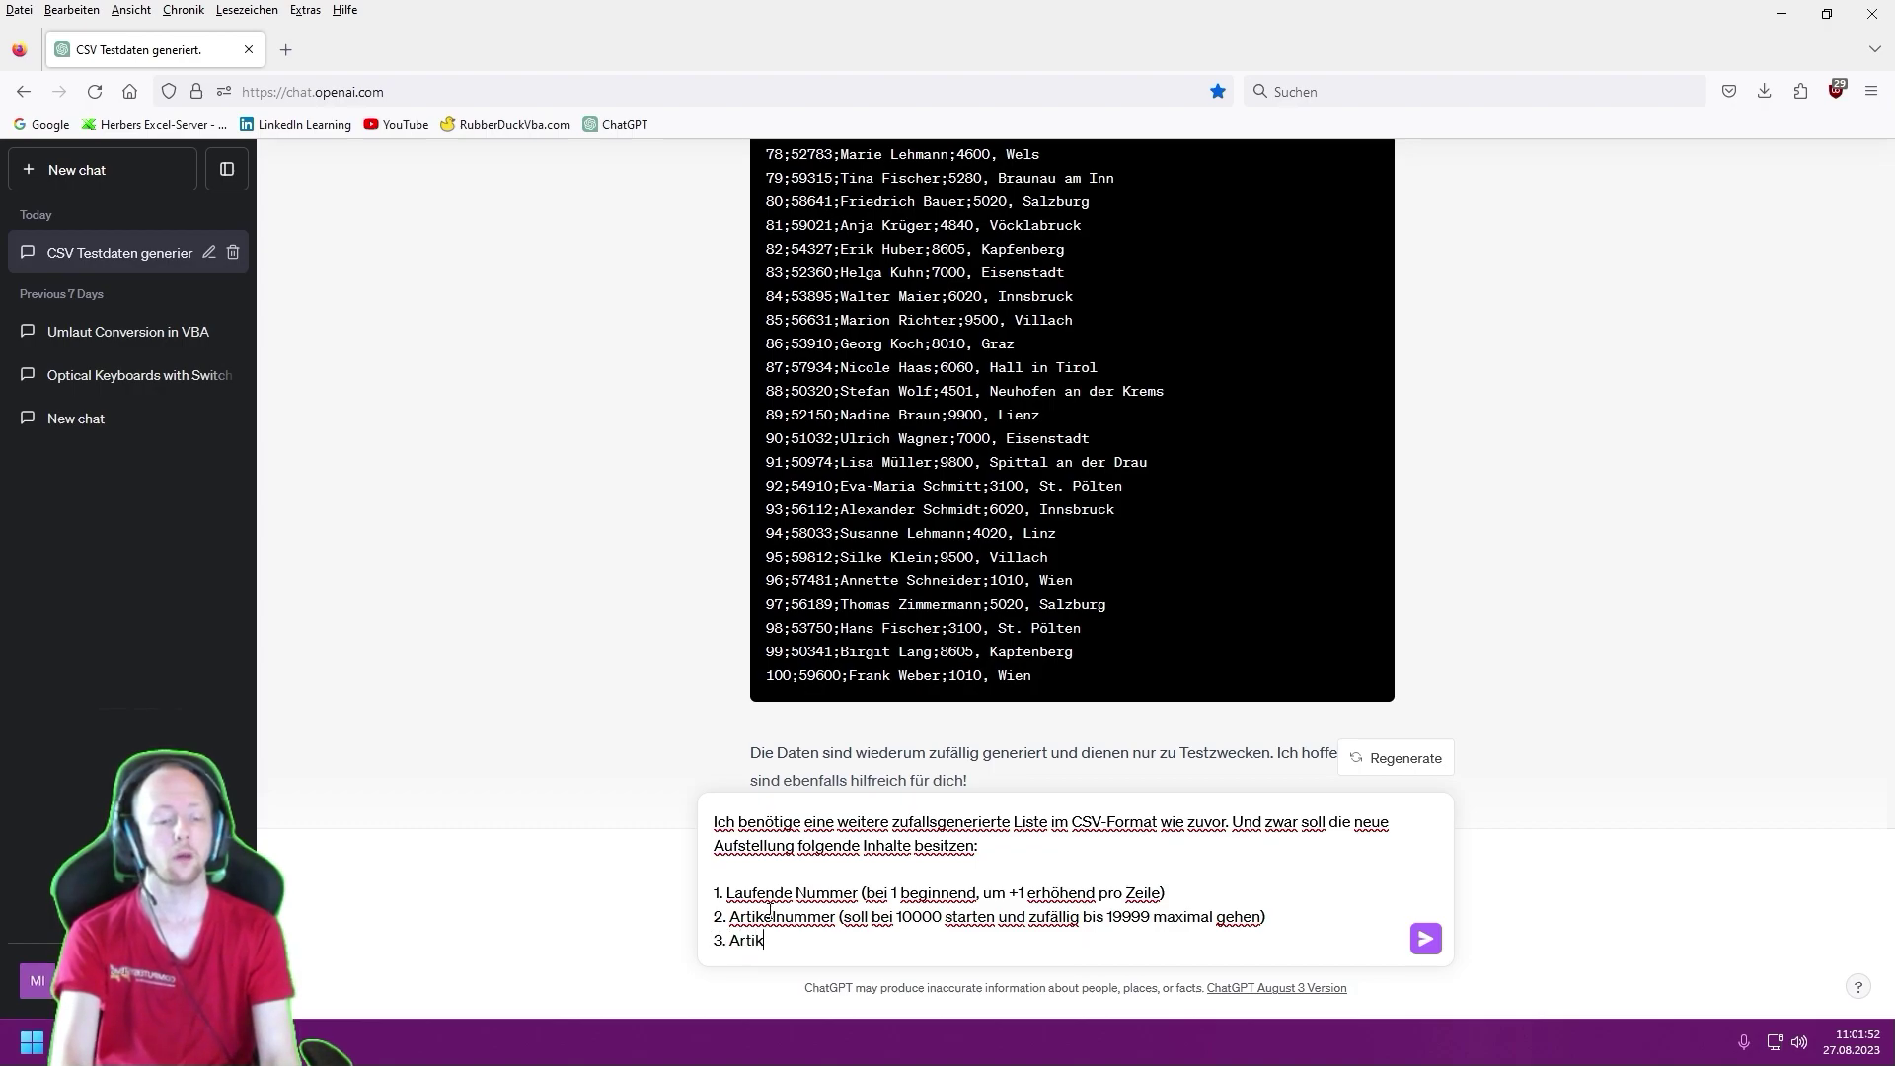
type("elbezeichnung (")
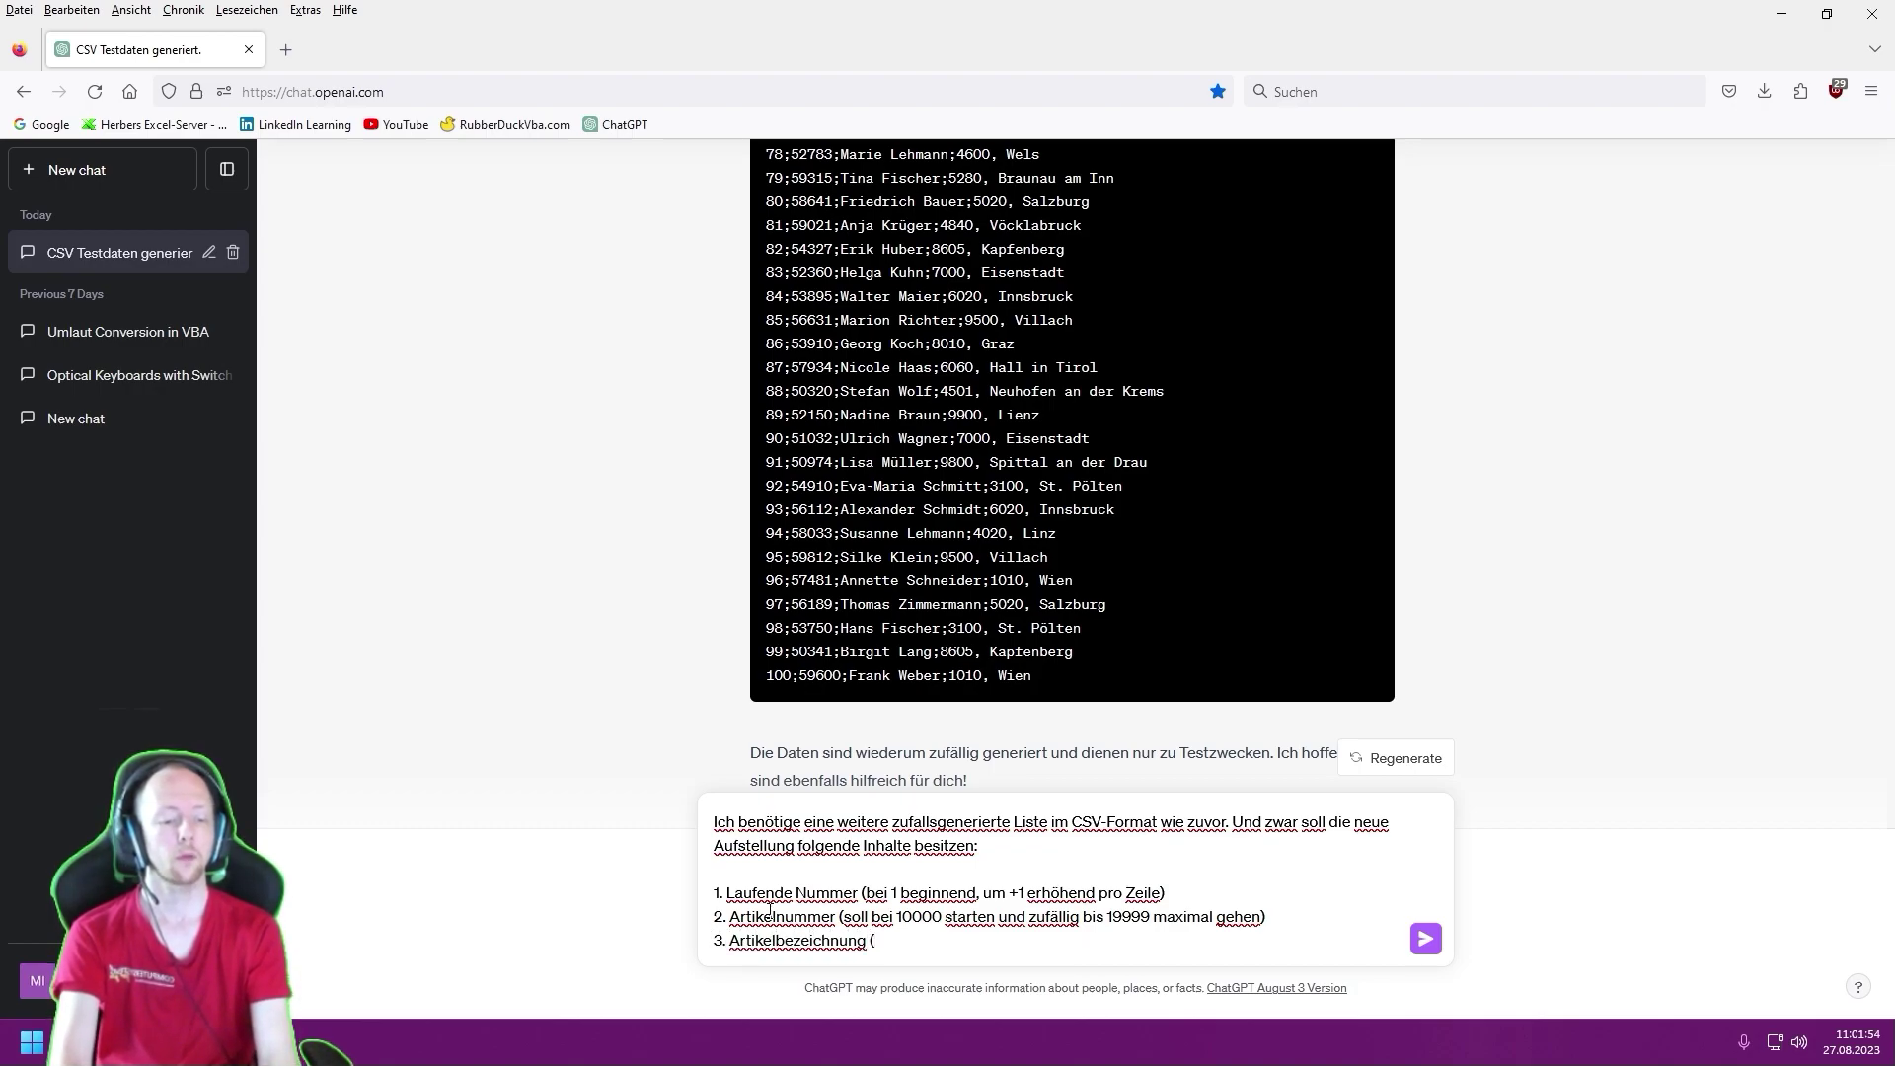
type("soll eine zufä")
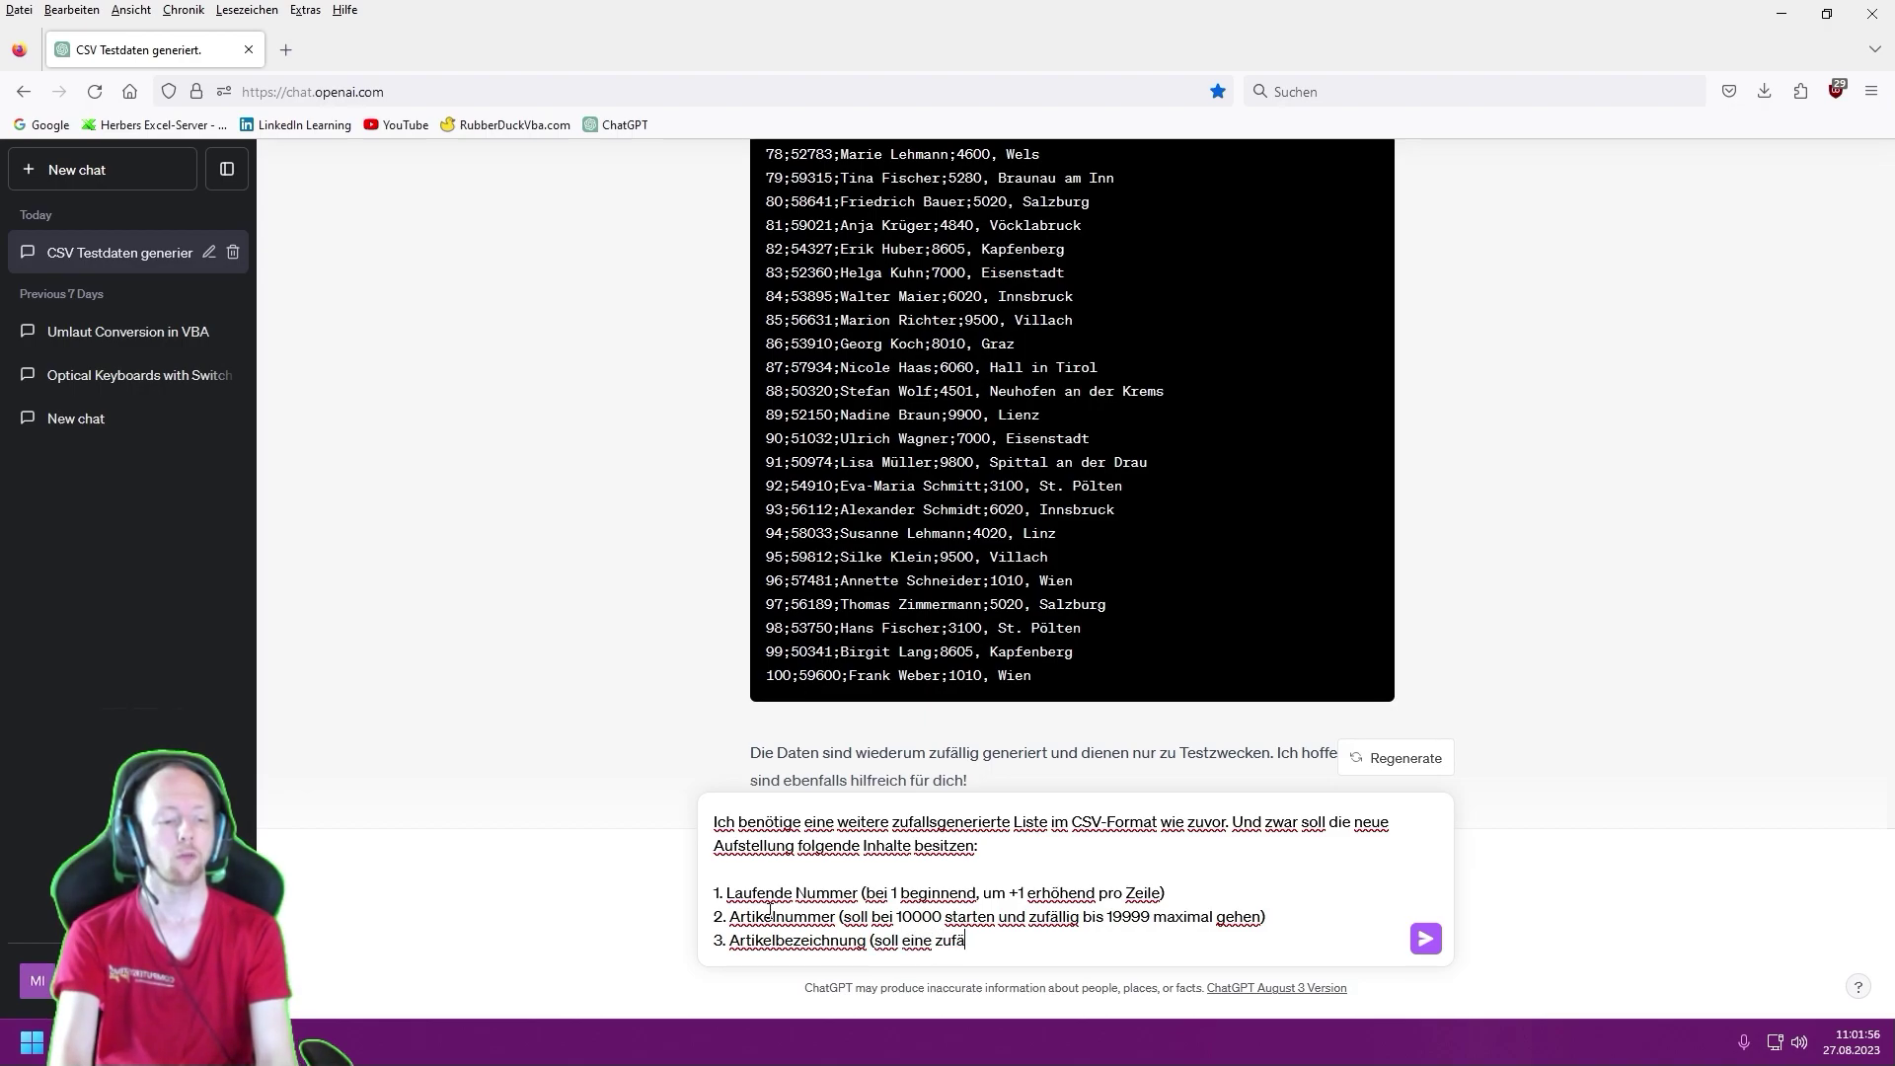
type("llige")
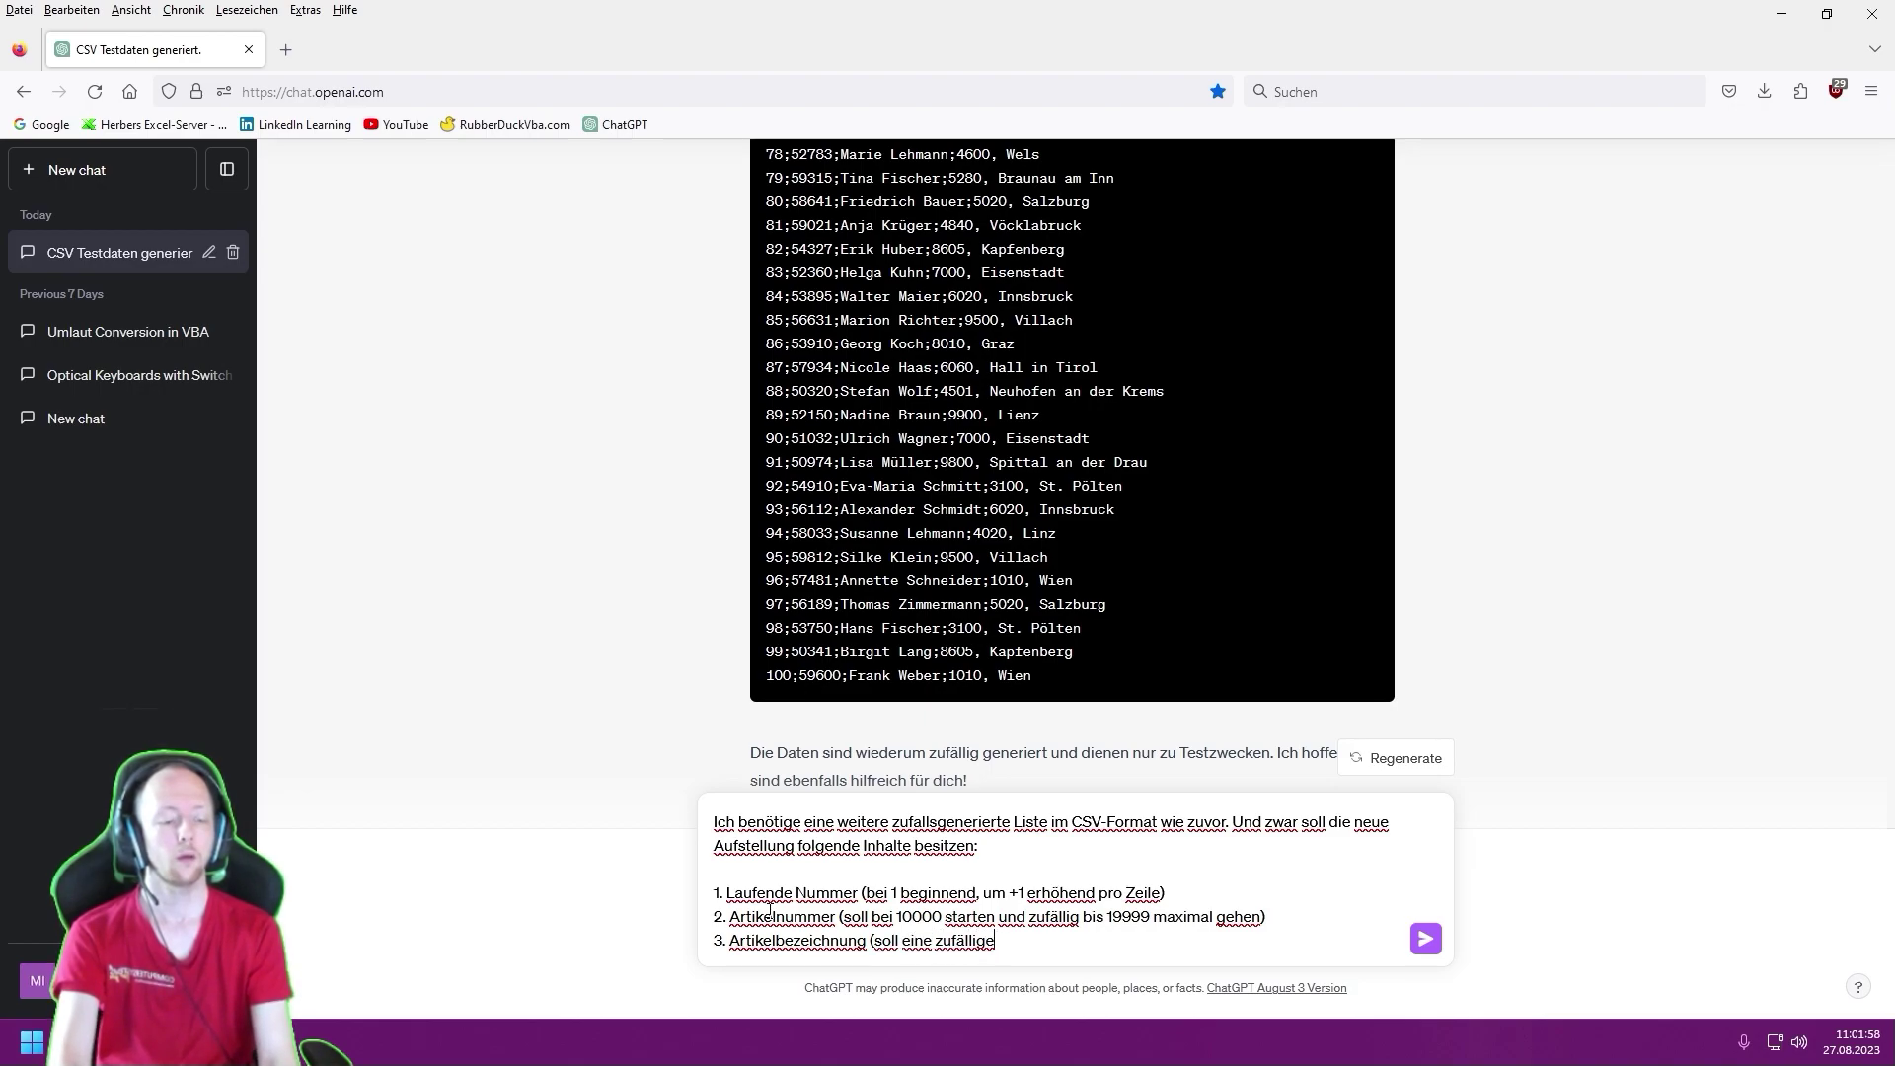
key("BackSpace")
key("BackSpace")
key("BackSpace")
key("BackSpace")
key("BackSpace")
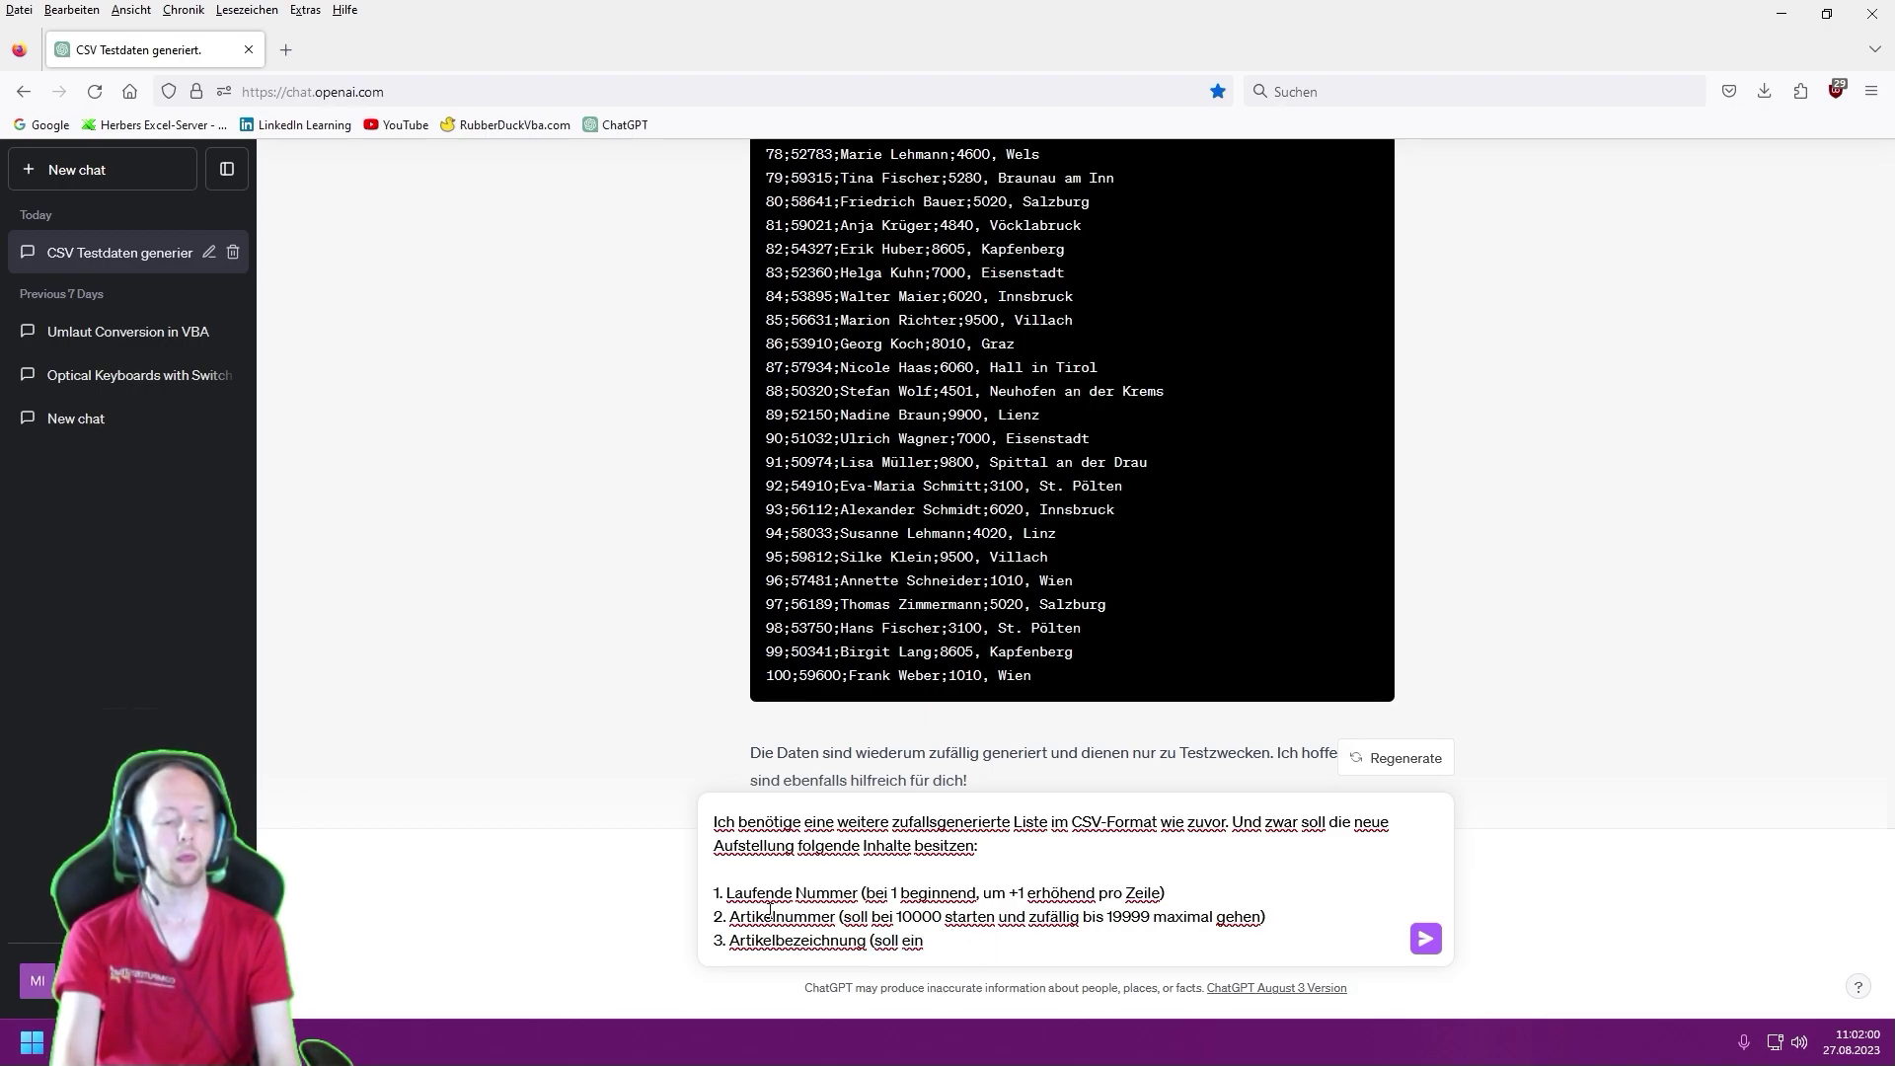
type("zufälliger Artikel sein ")
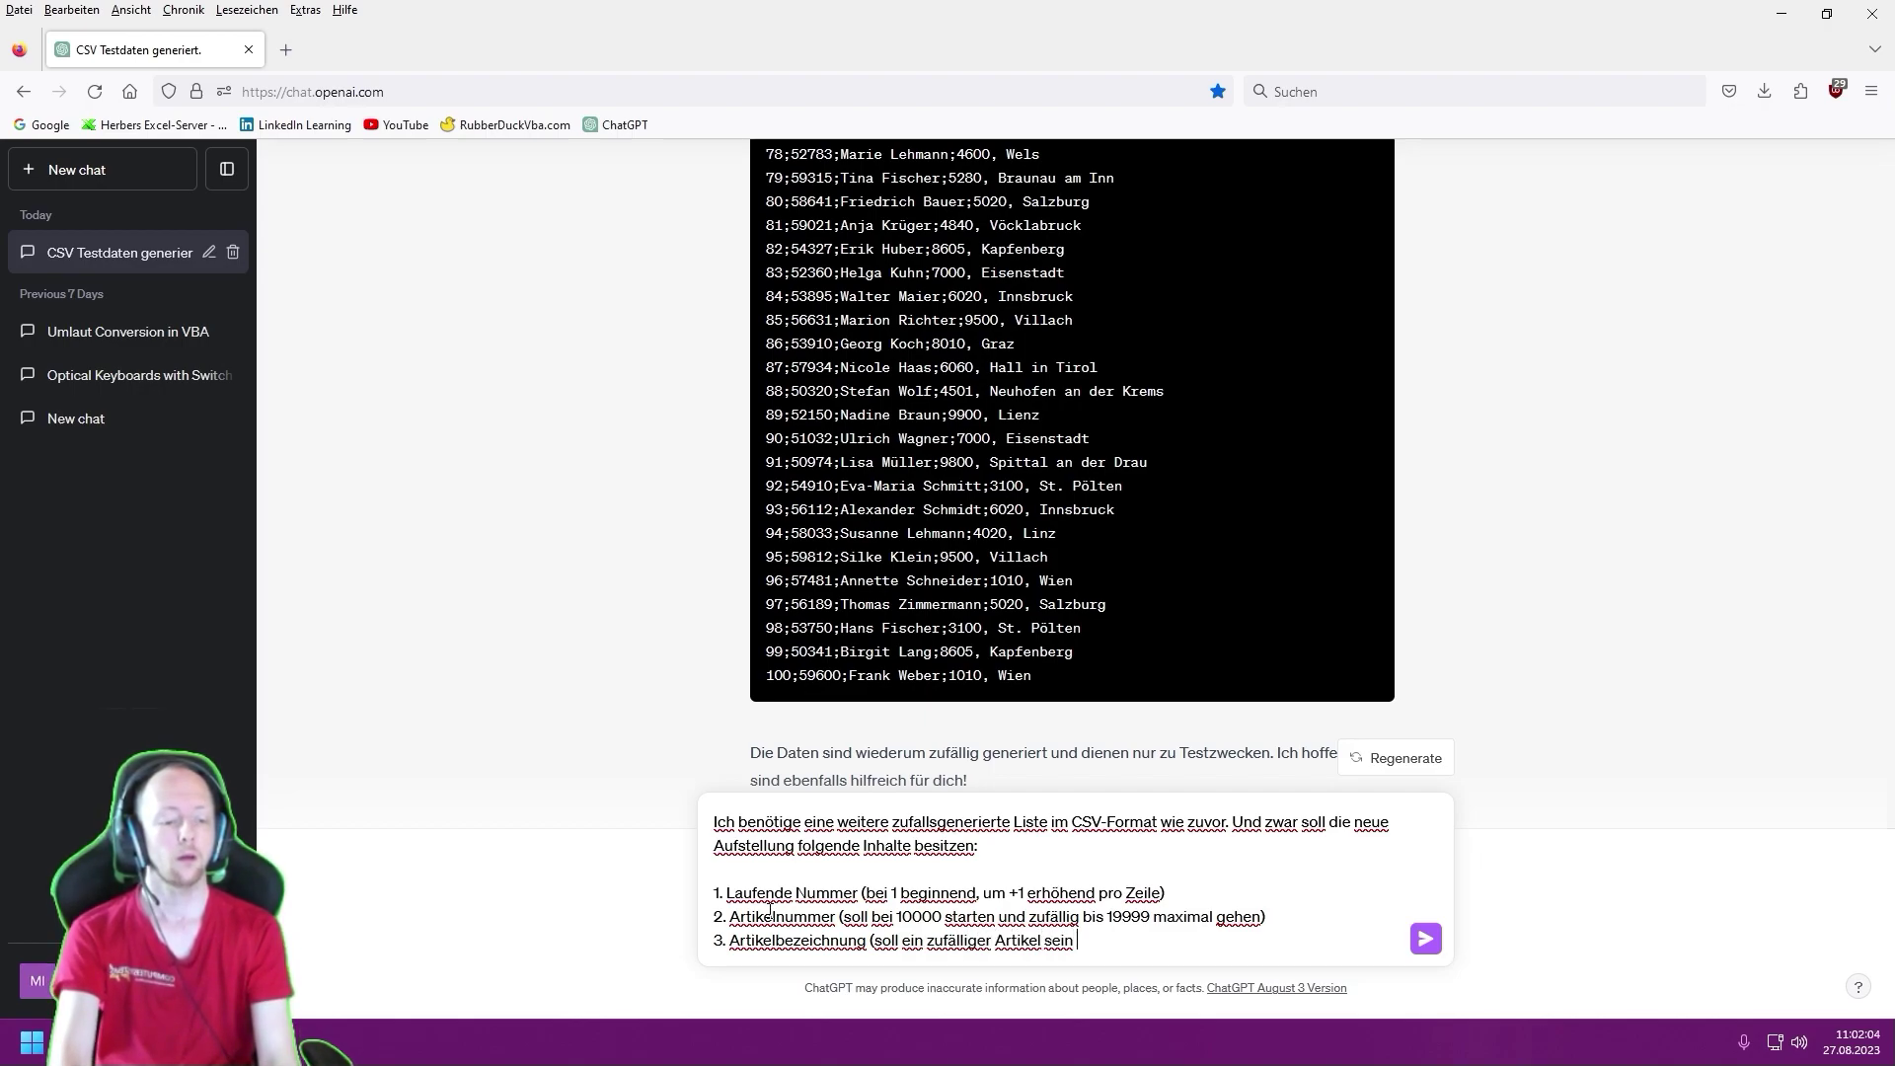
type("aus dem Bereich")
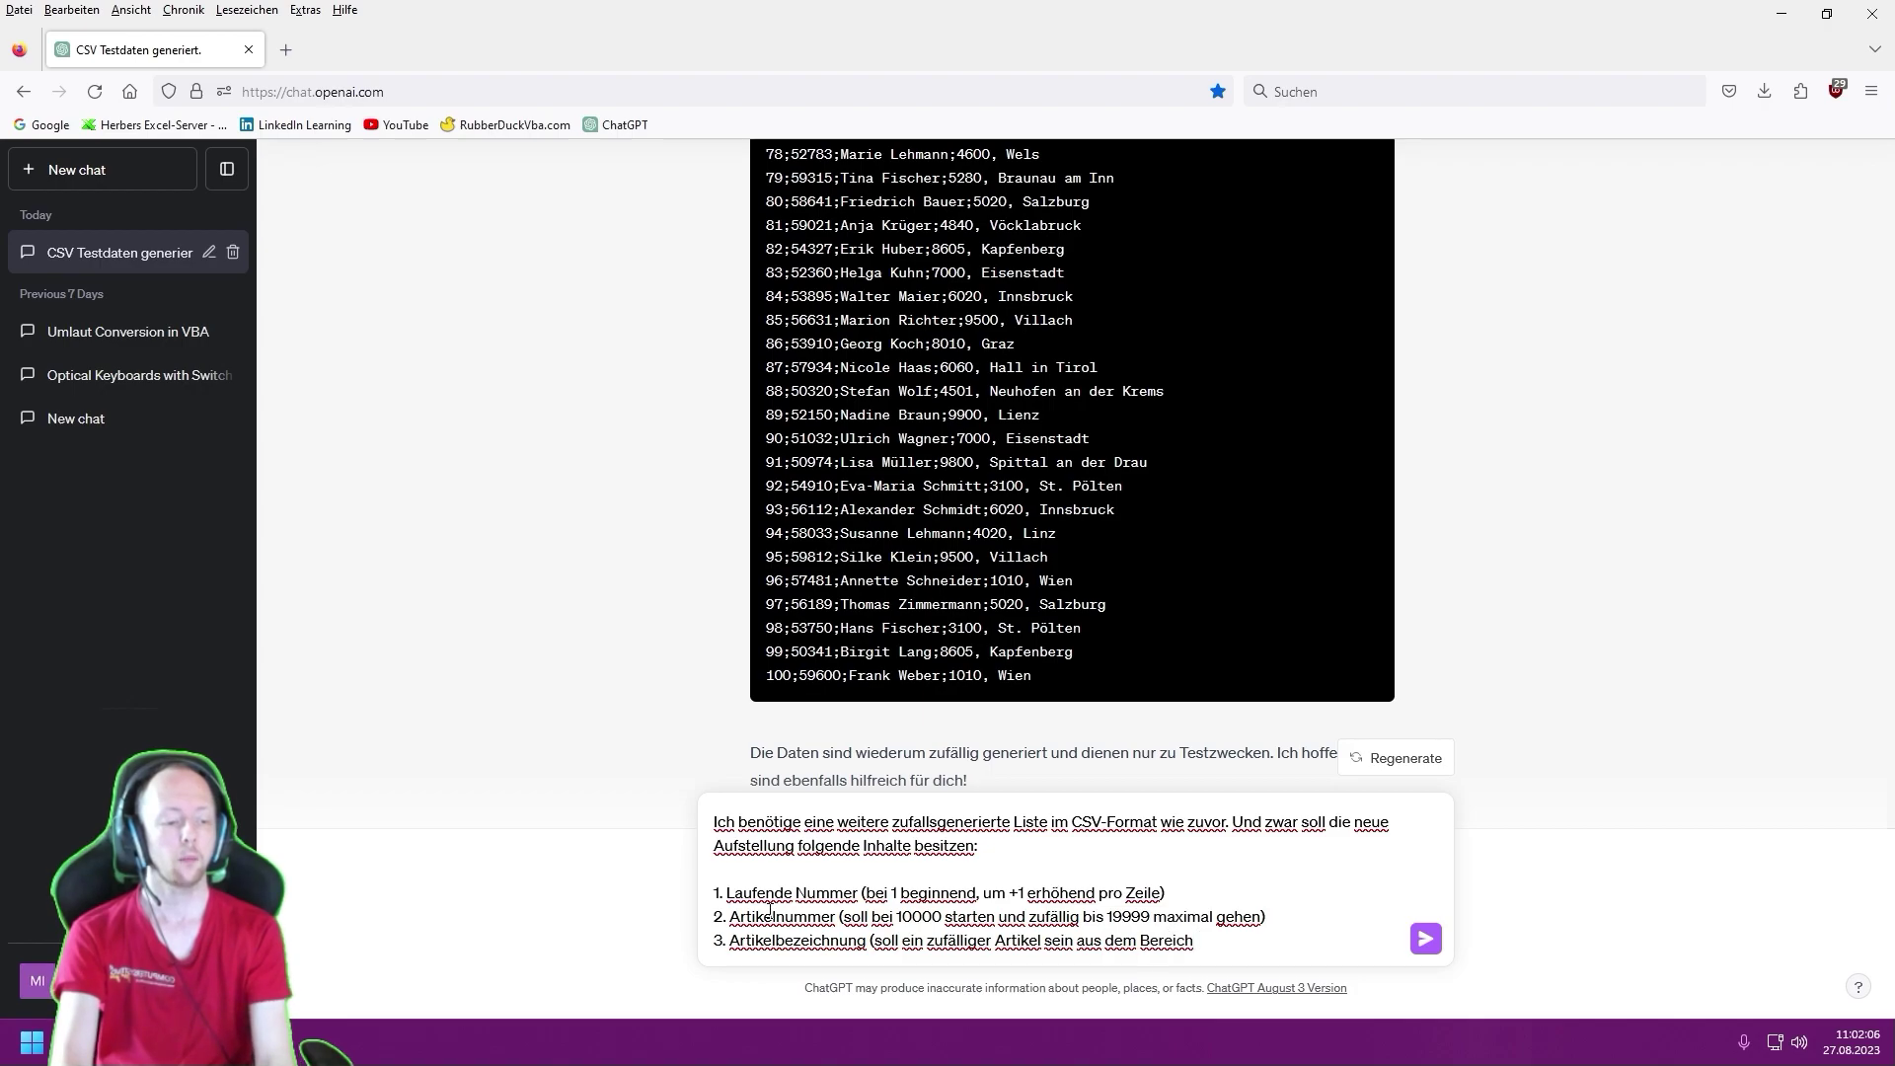
type(" PC-Bau, be")
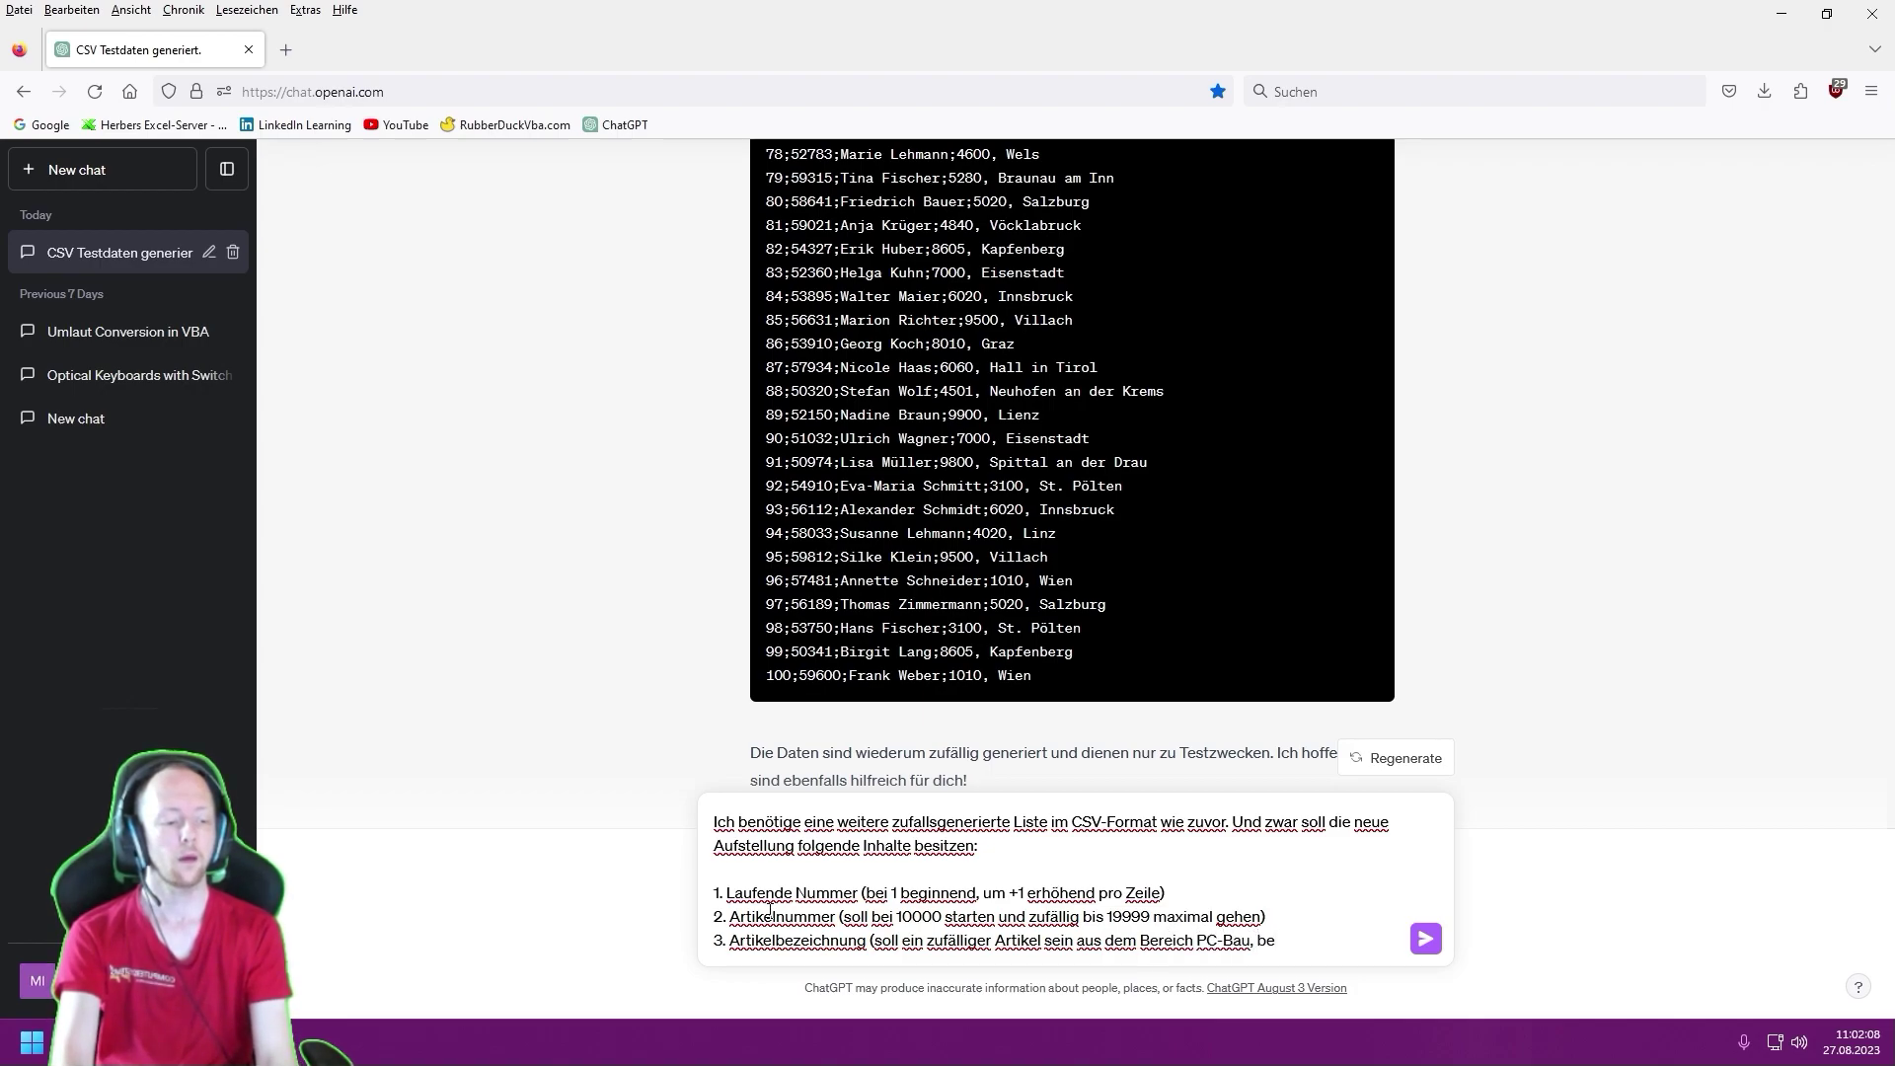
type("ispielsweise Hau")
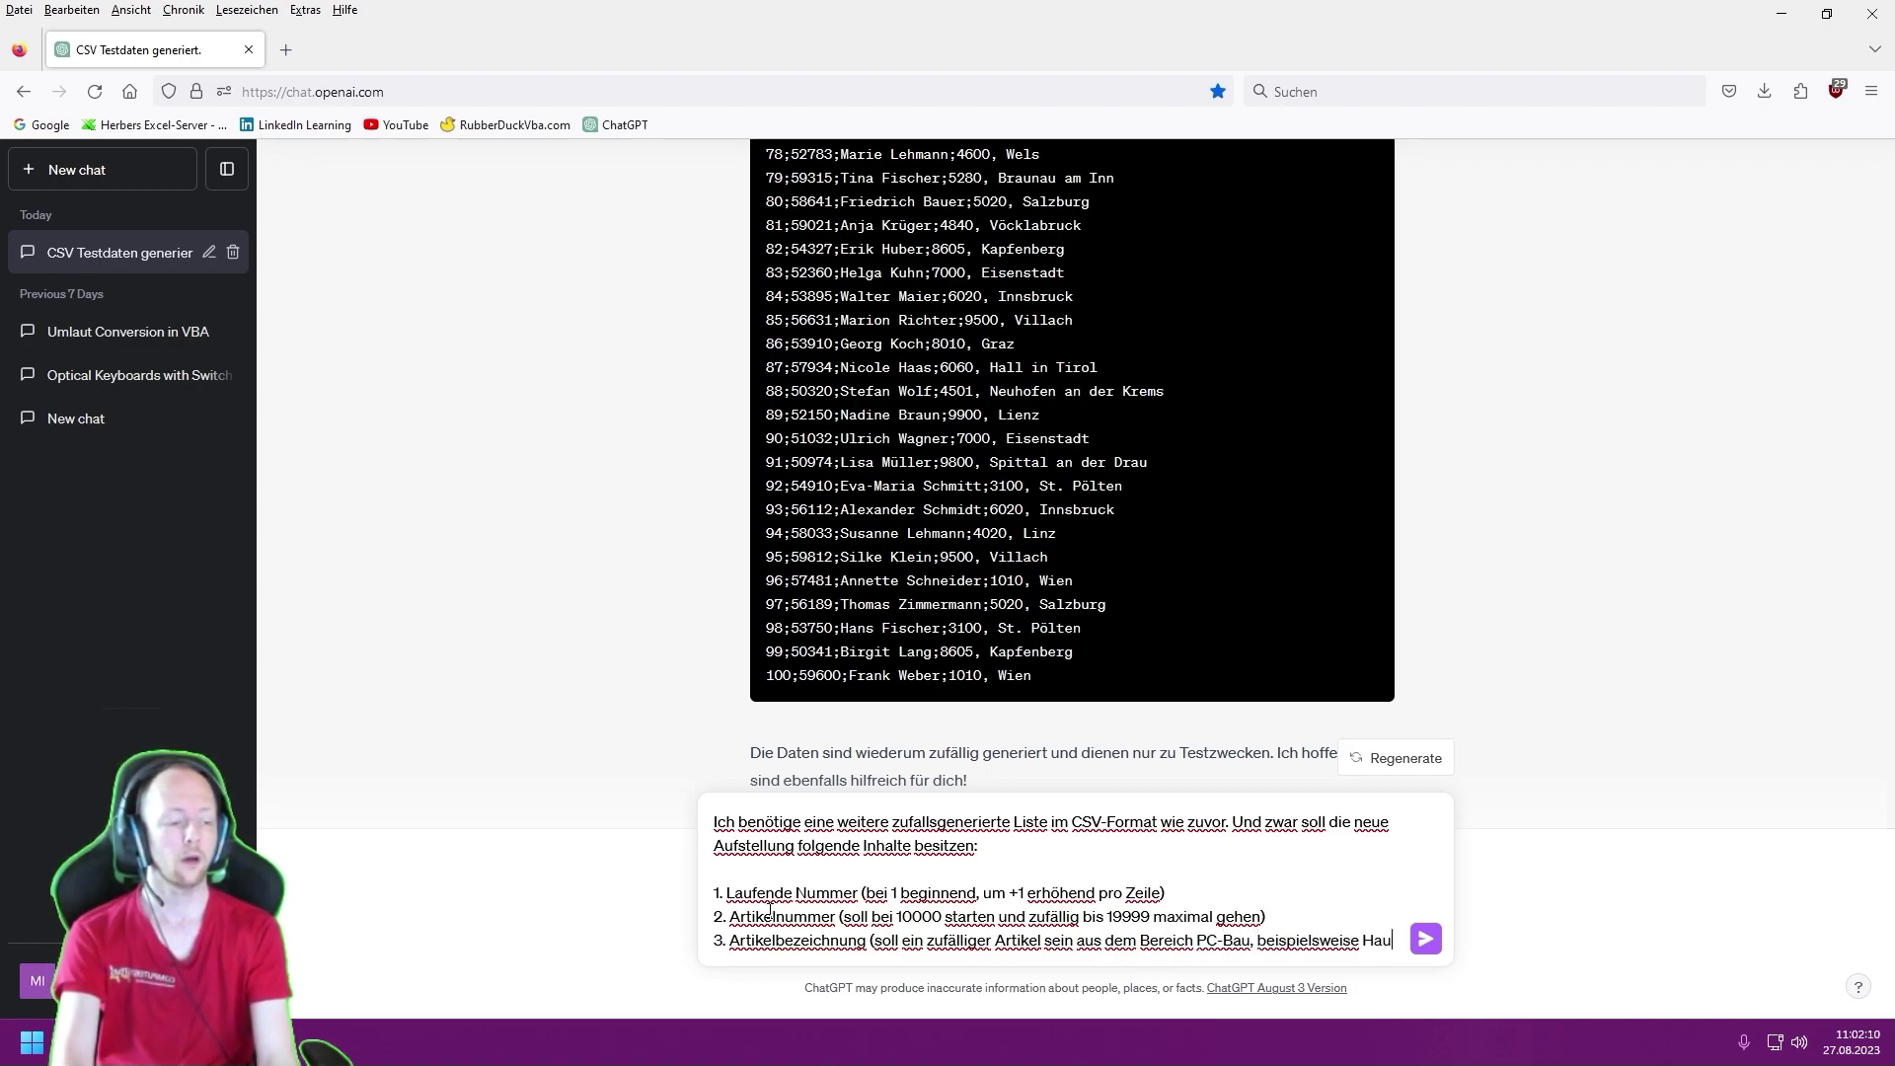
type("ptplatinen, RAM-")
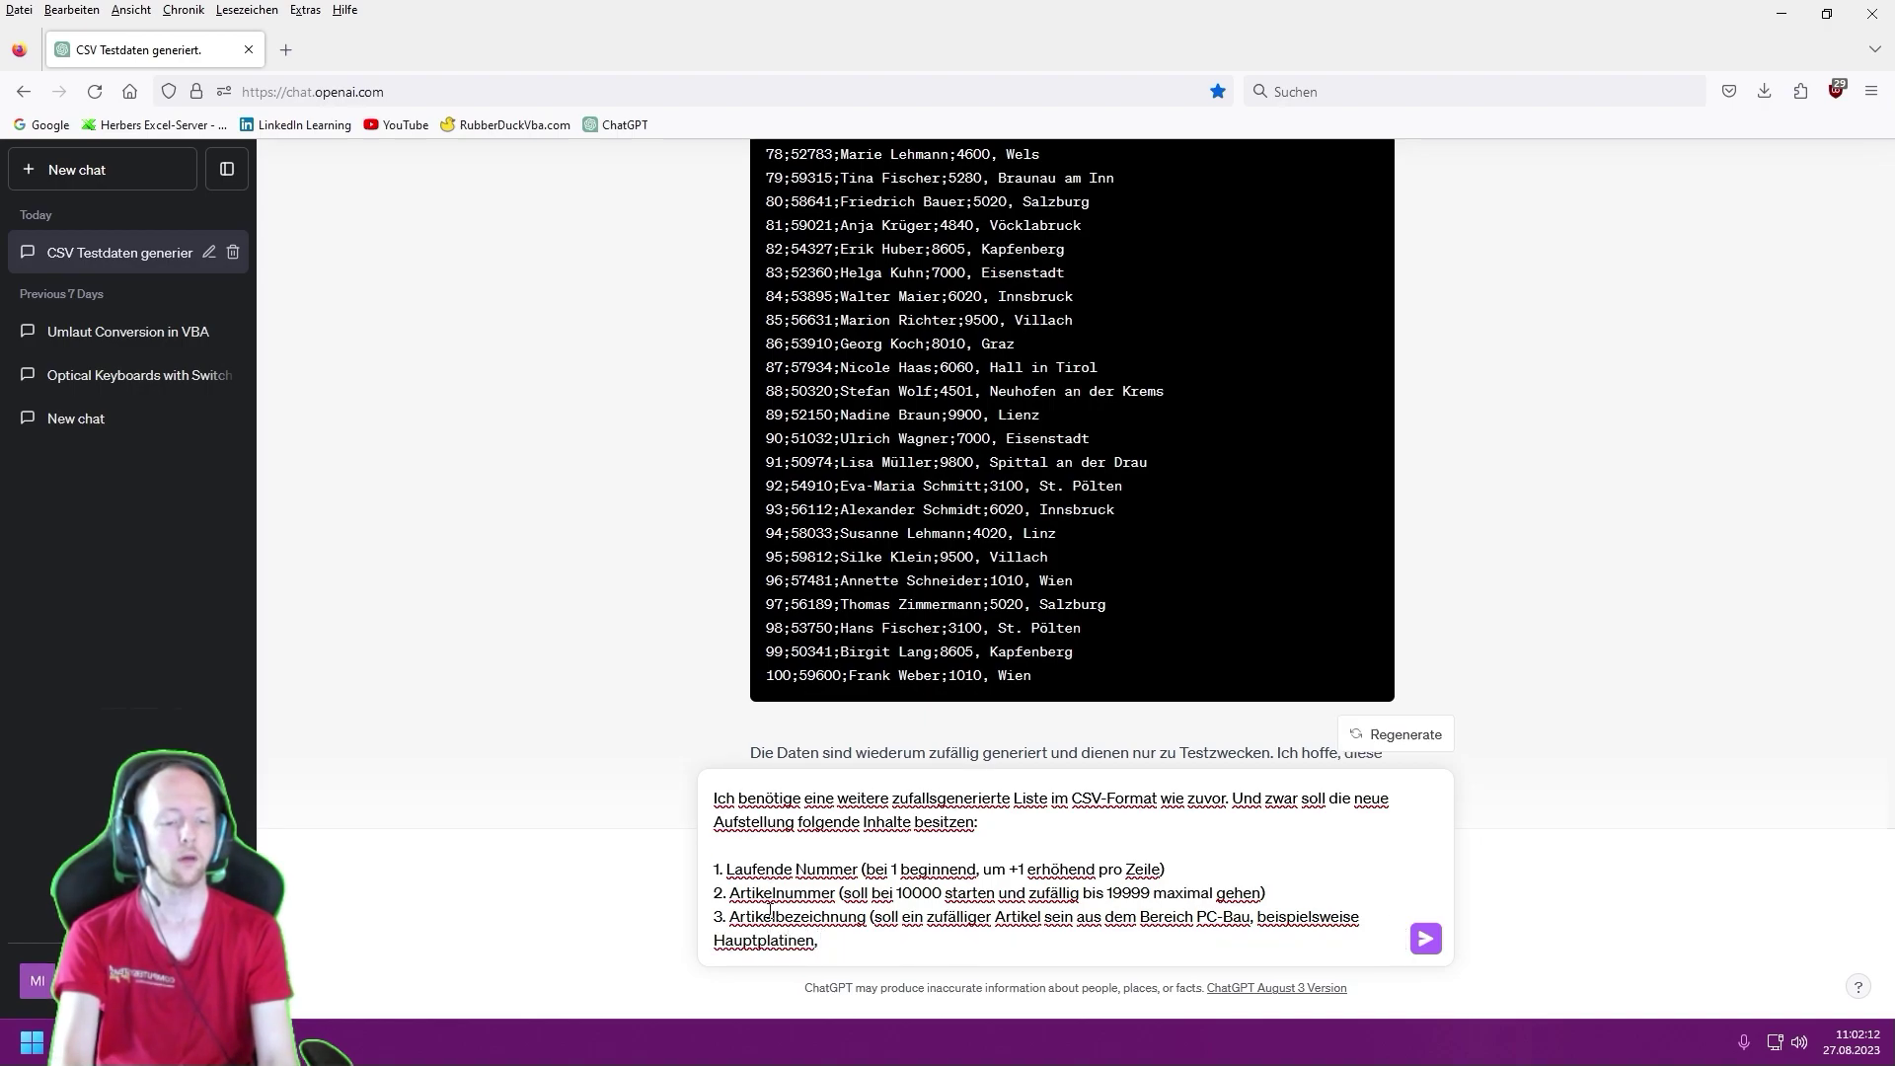
type("Speicher, ")
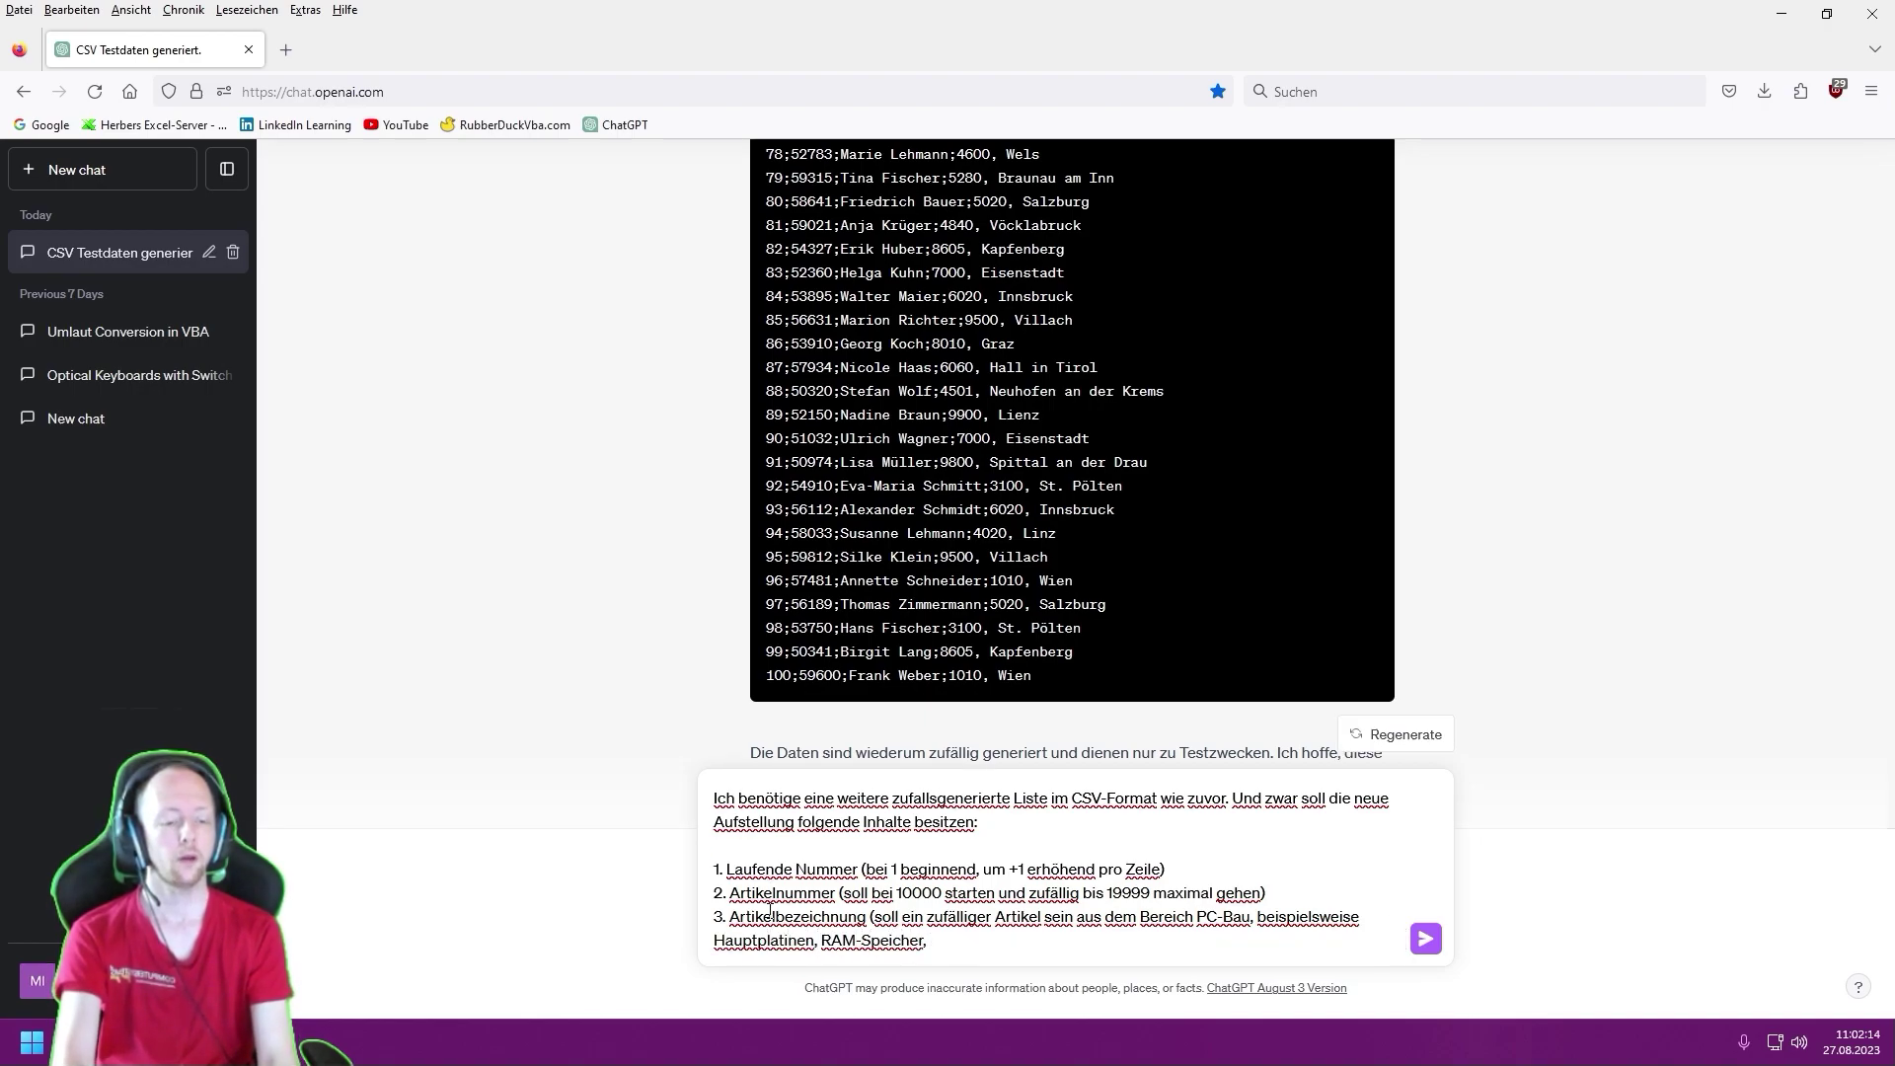
type("Prozessoren, ")
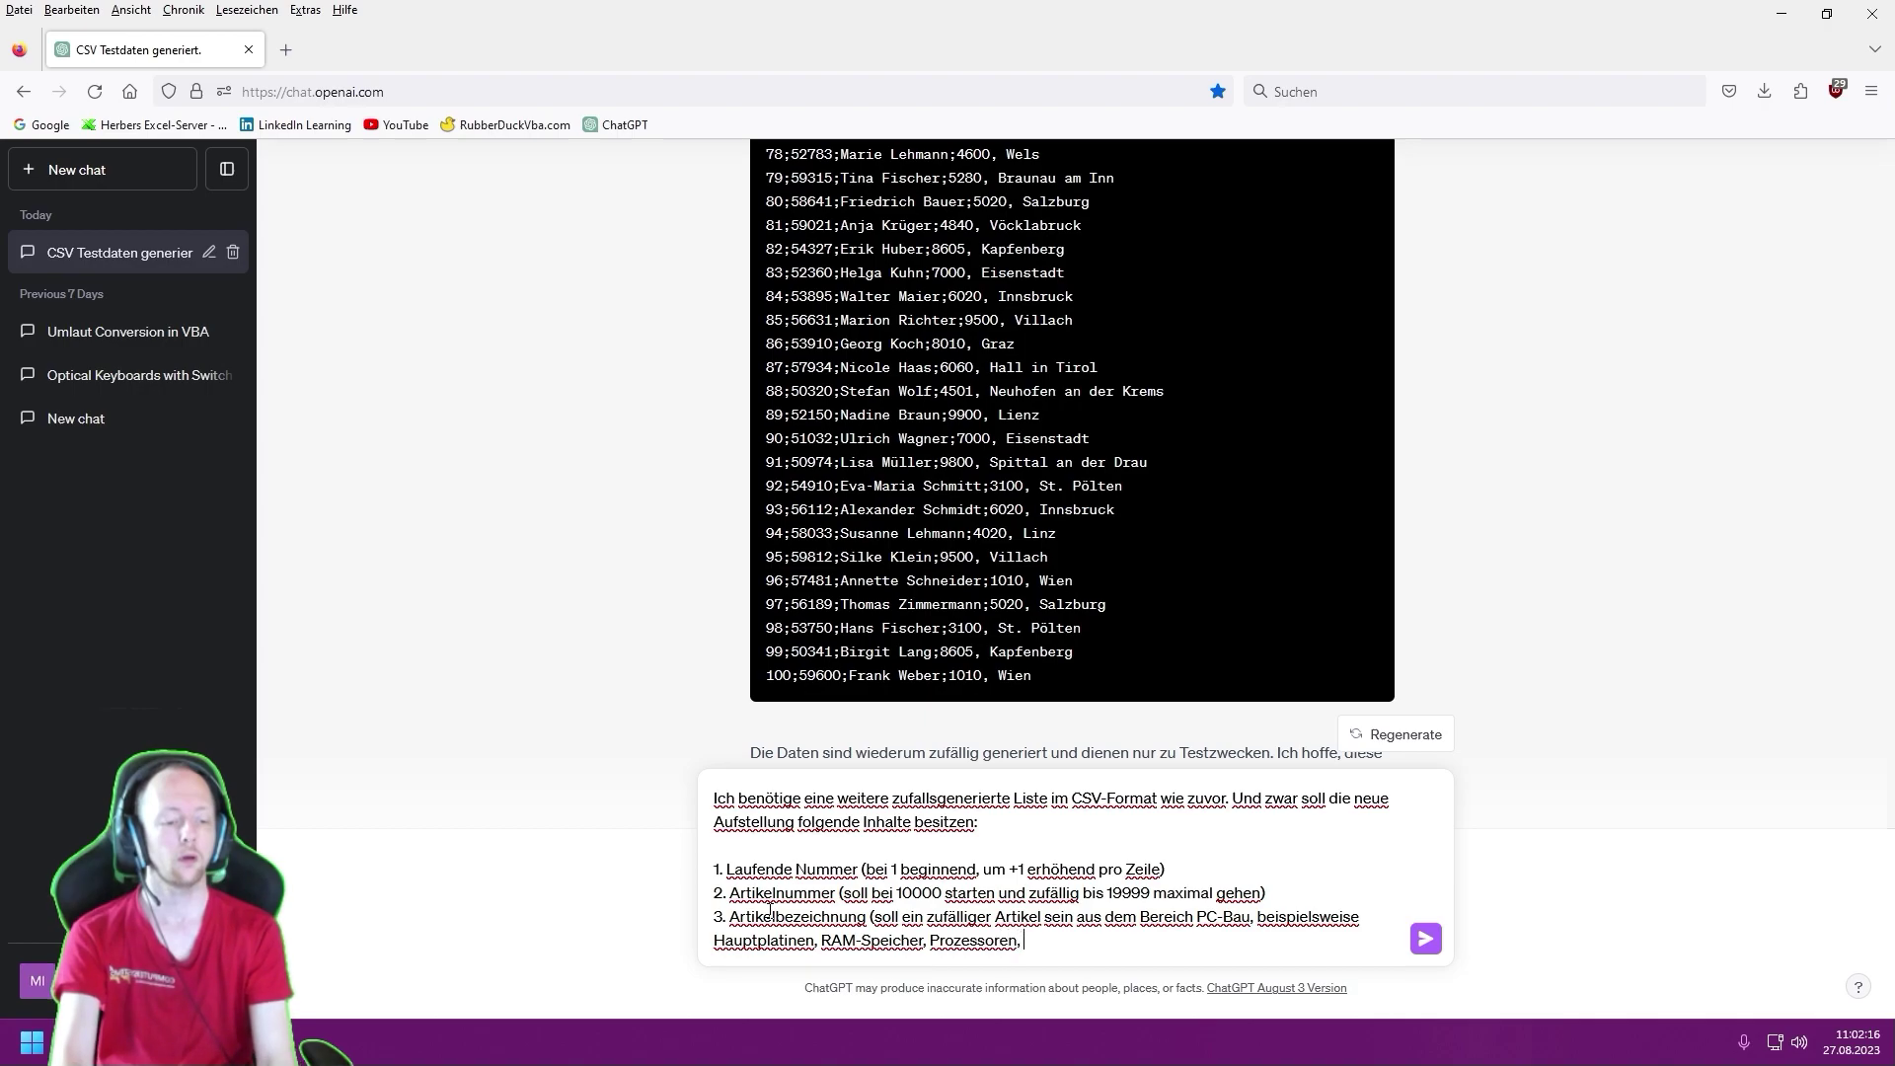
type("Netzteile usw.")
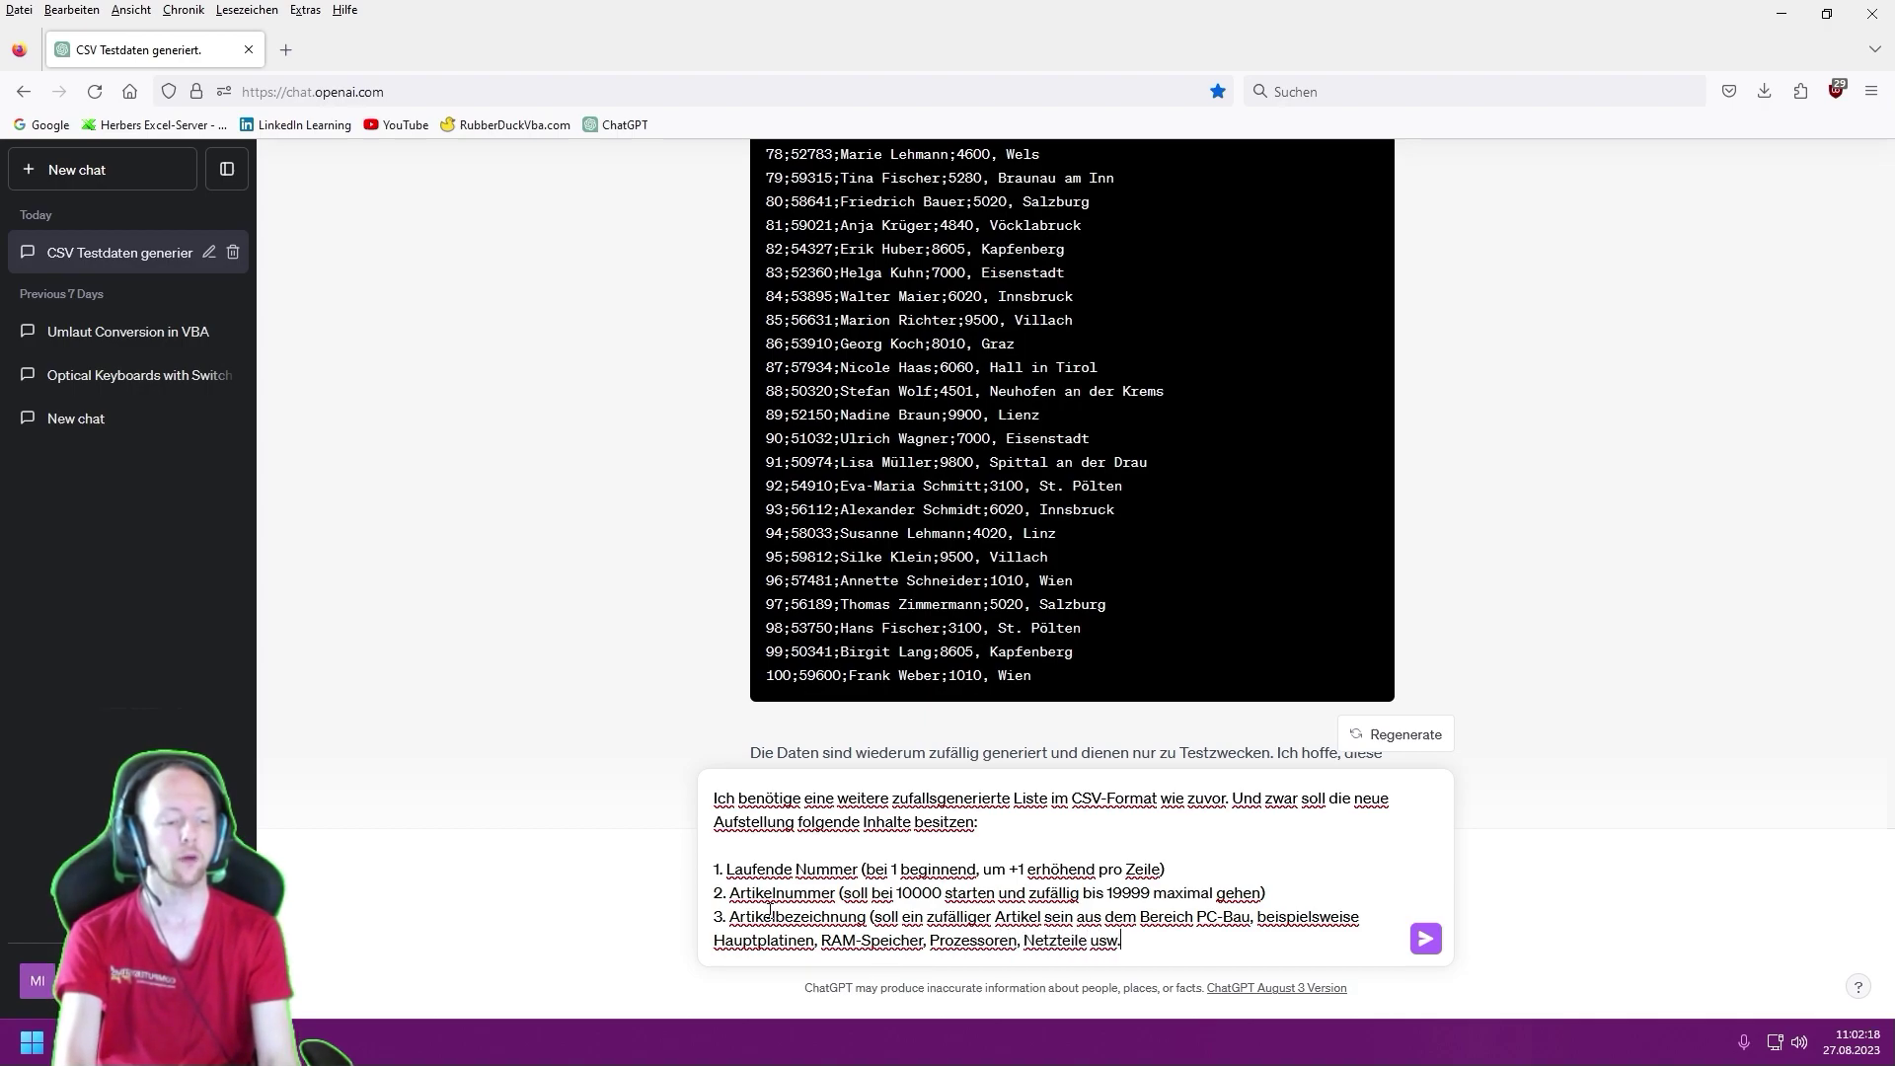
type(")")
key("shift+Return")
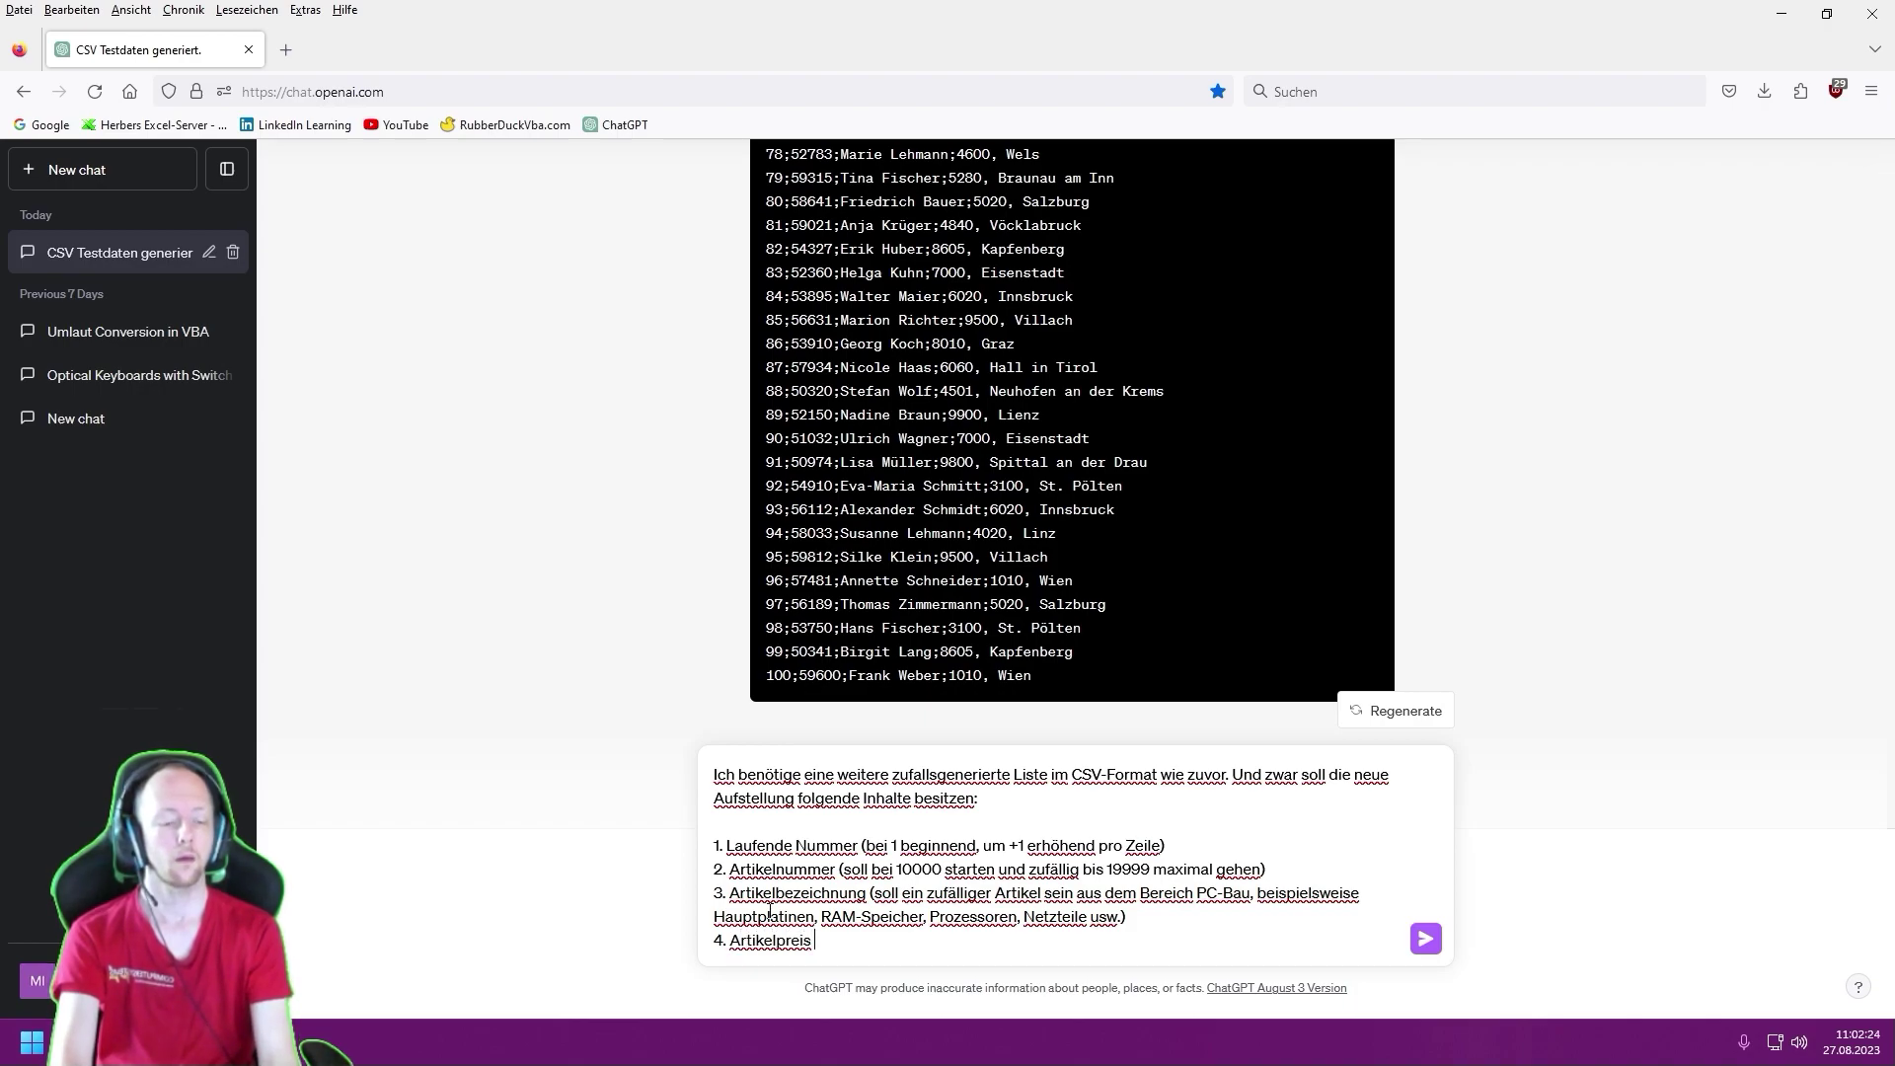
type("passe")
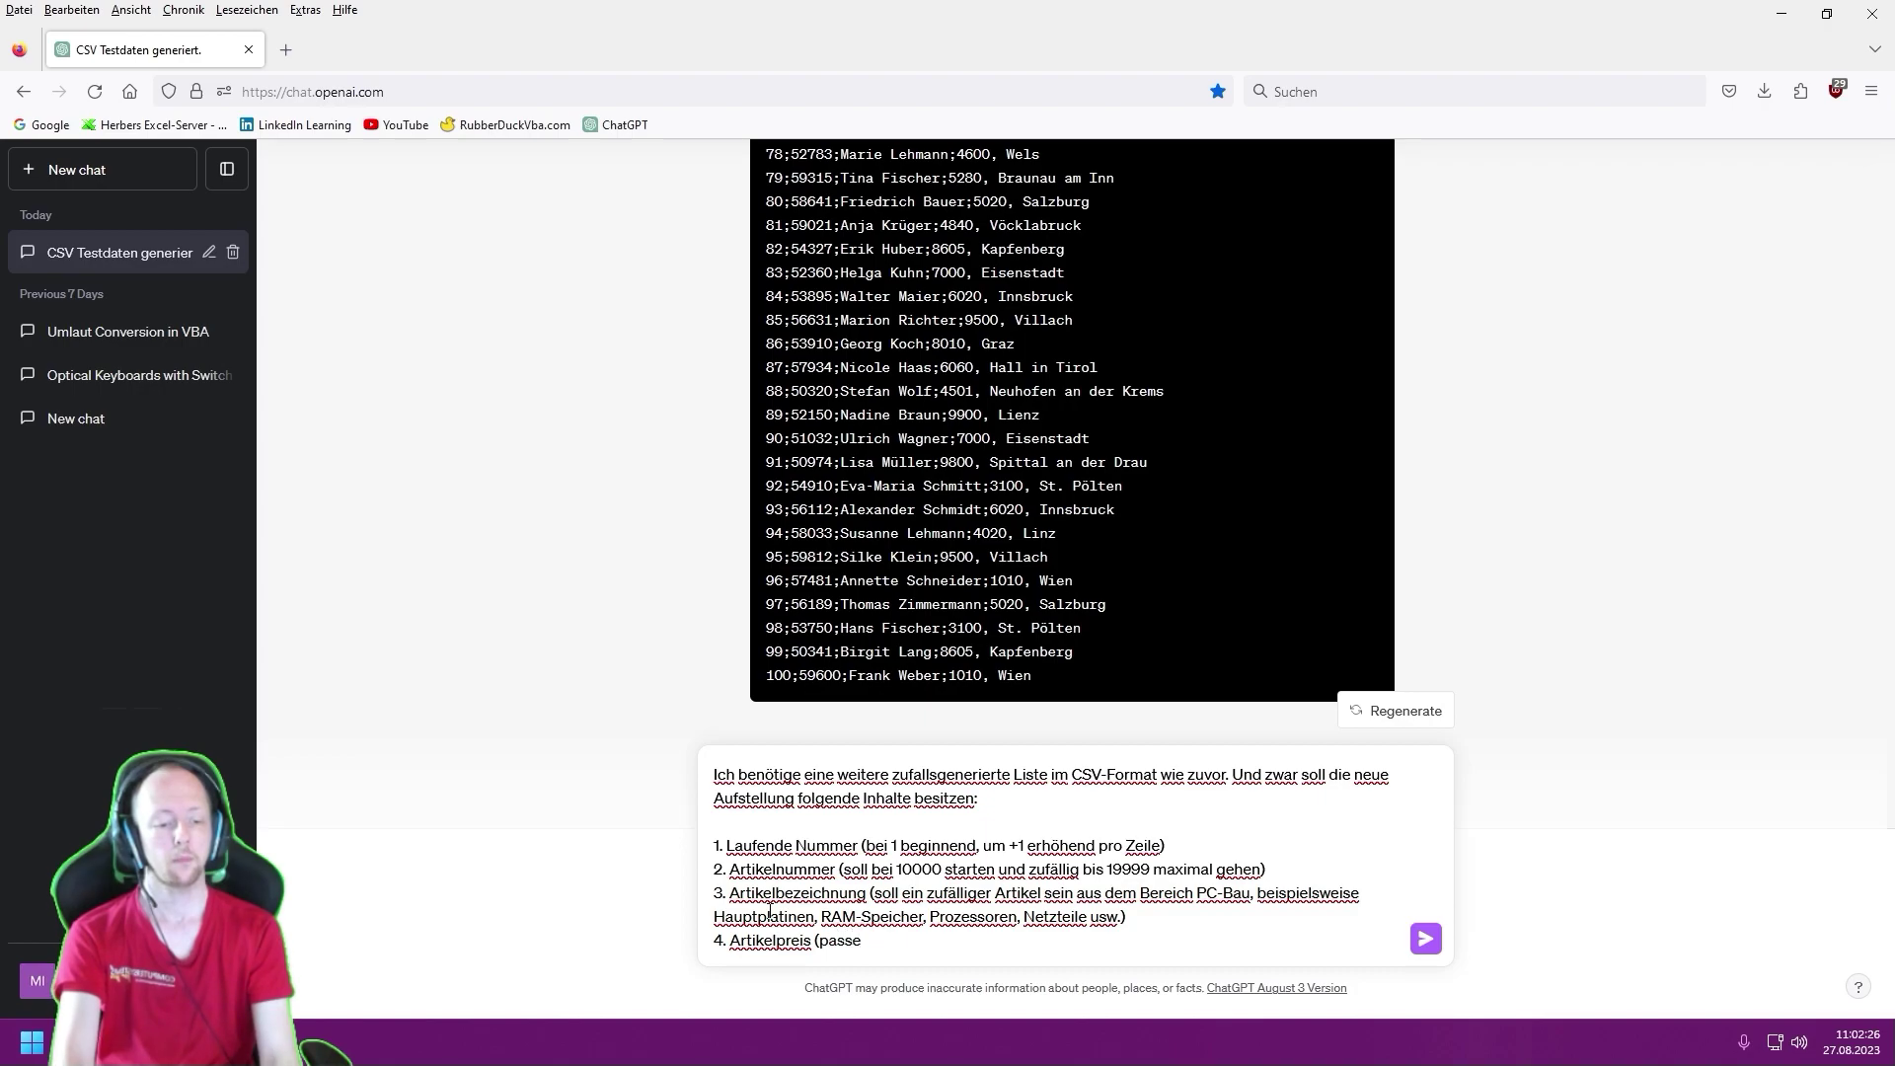
type("nd zum Artik")
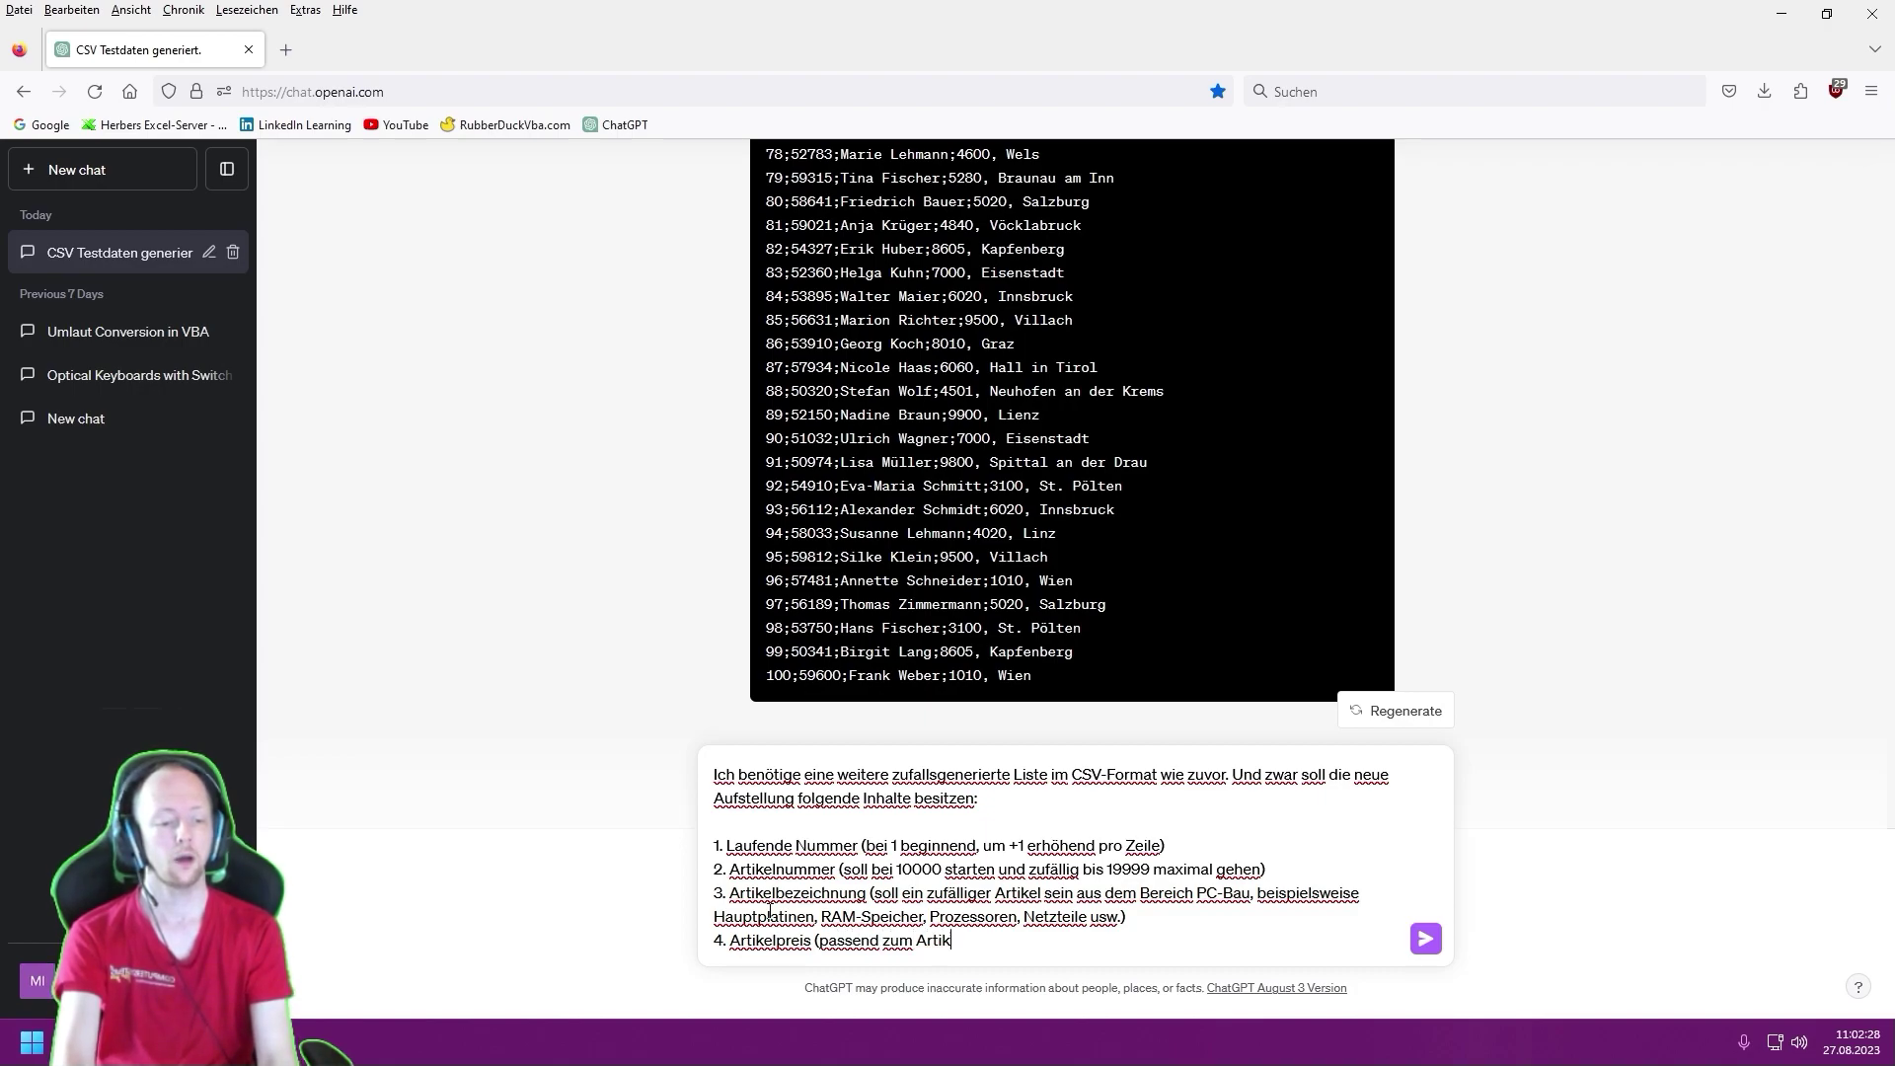
type("el für ein")
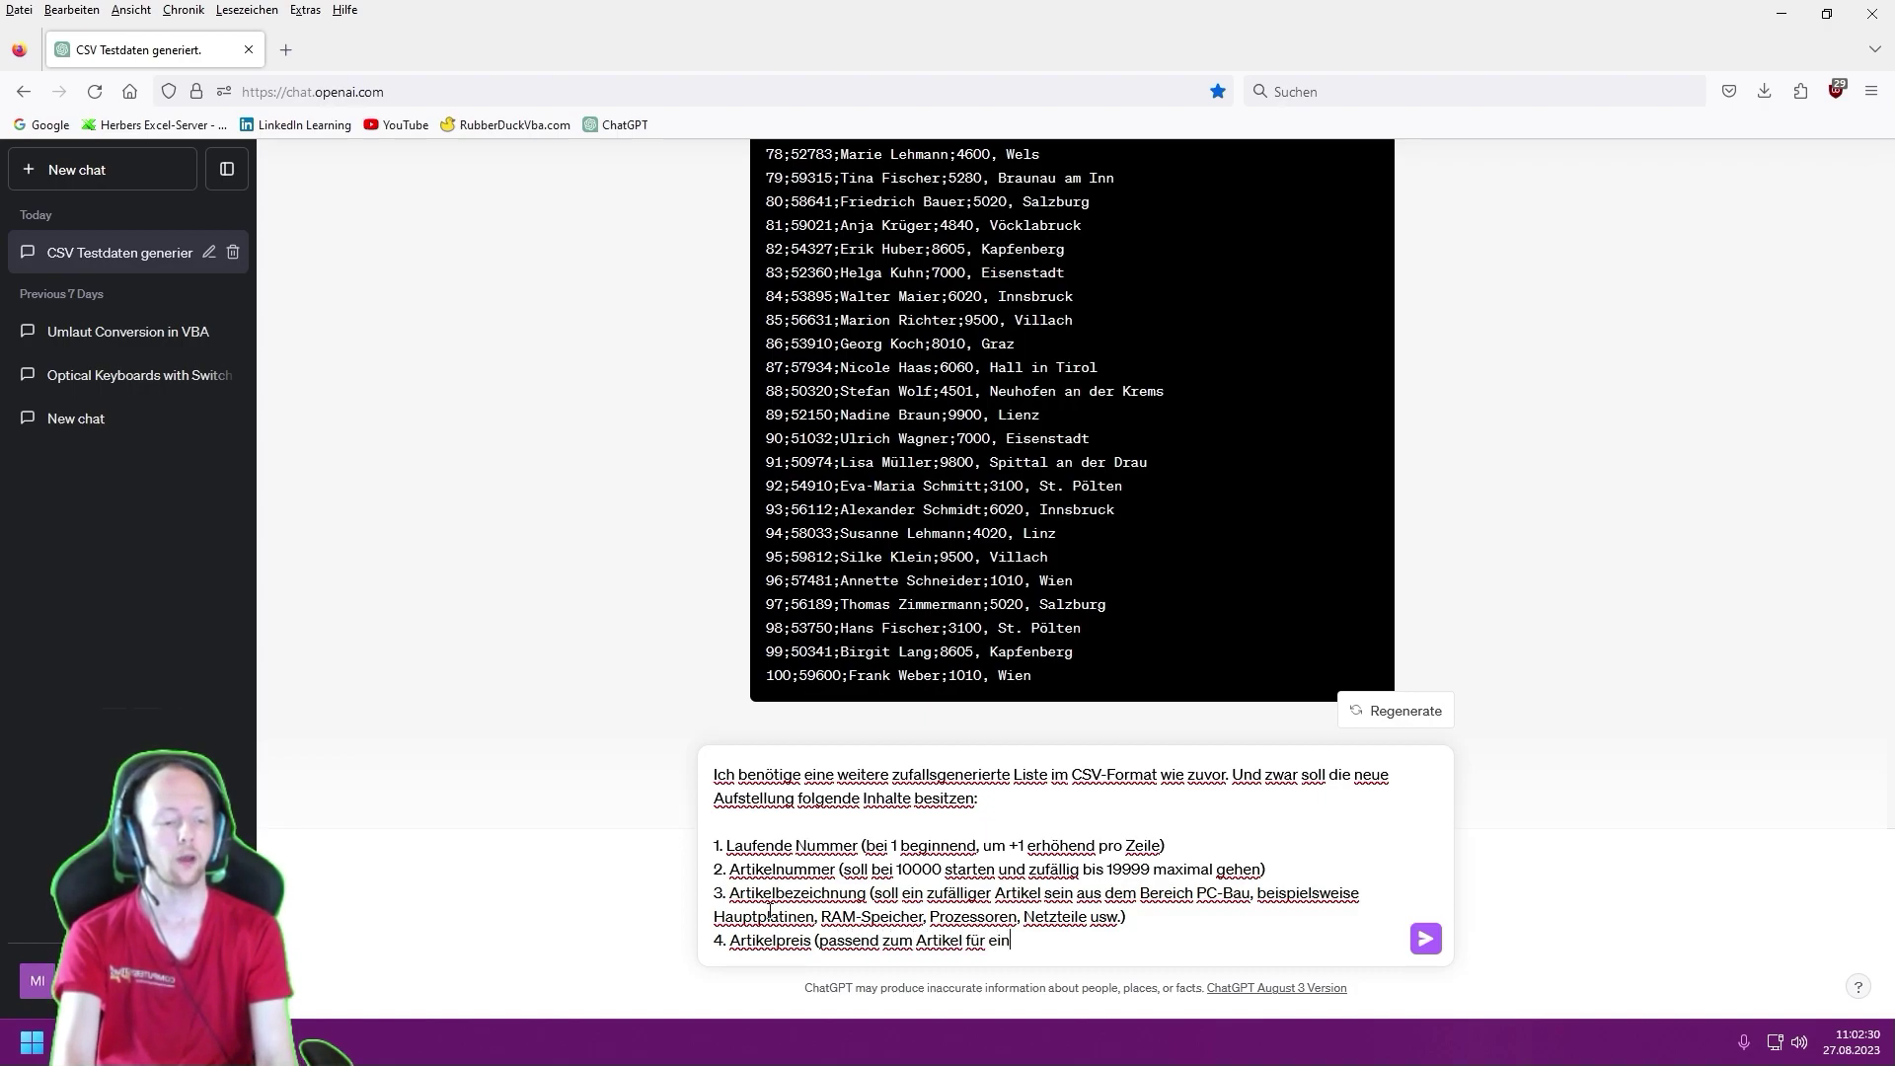
type(" Stück)")
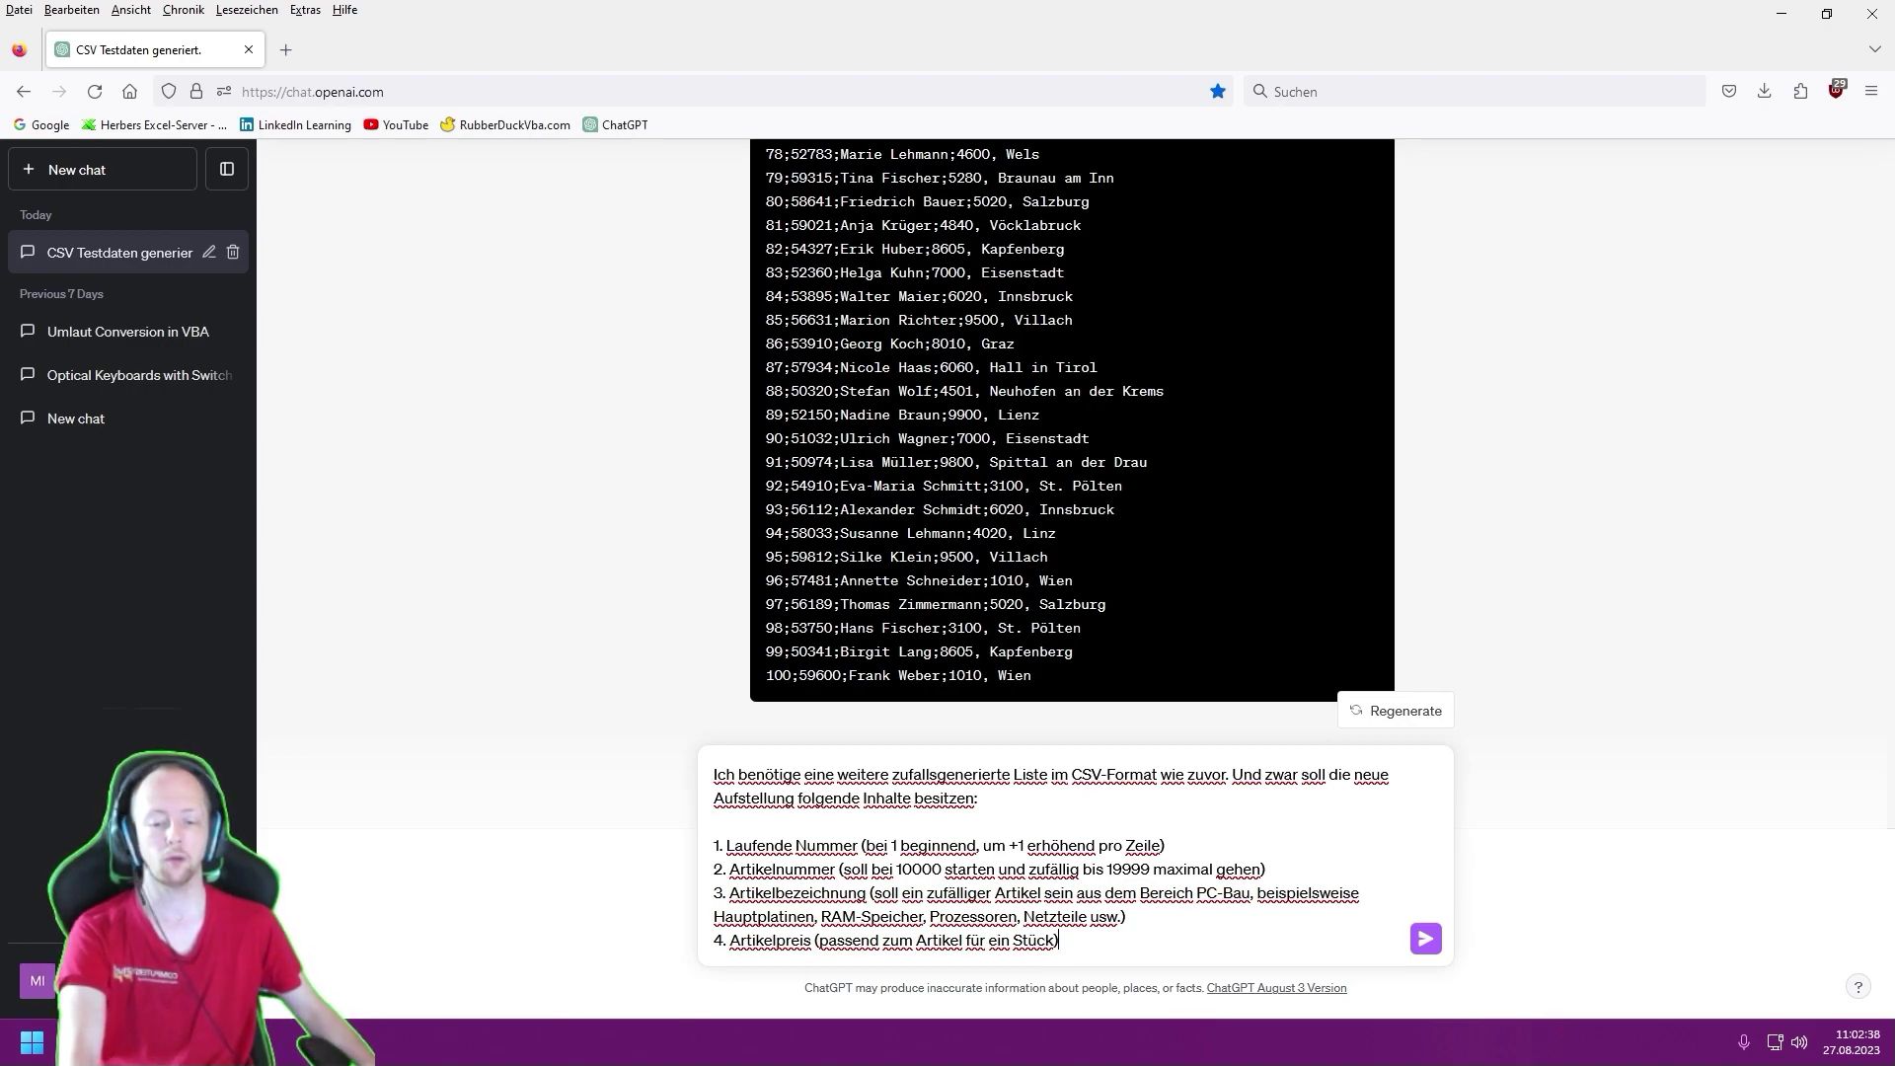
- Change item 4 to 'Einzelpreis (passender Preis)', ask for 100 rows showing the first 50, and send
key("alt+Tab")
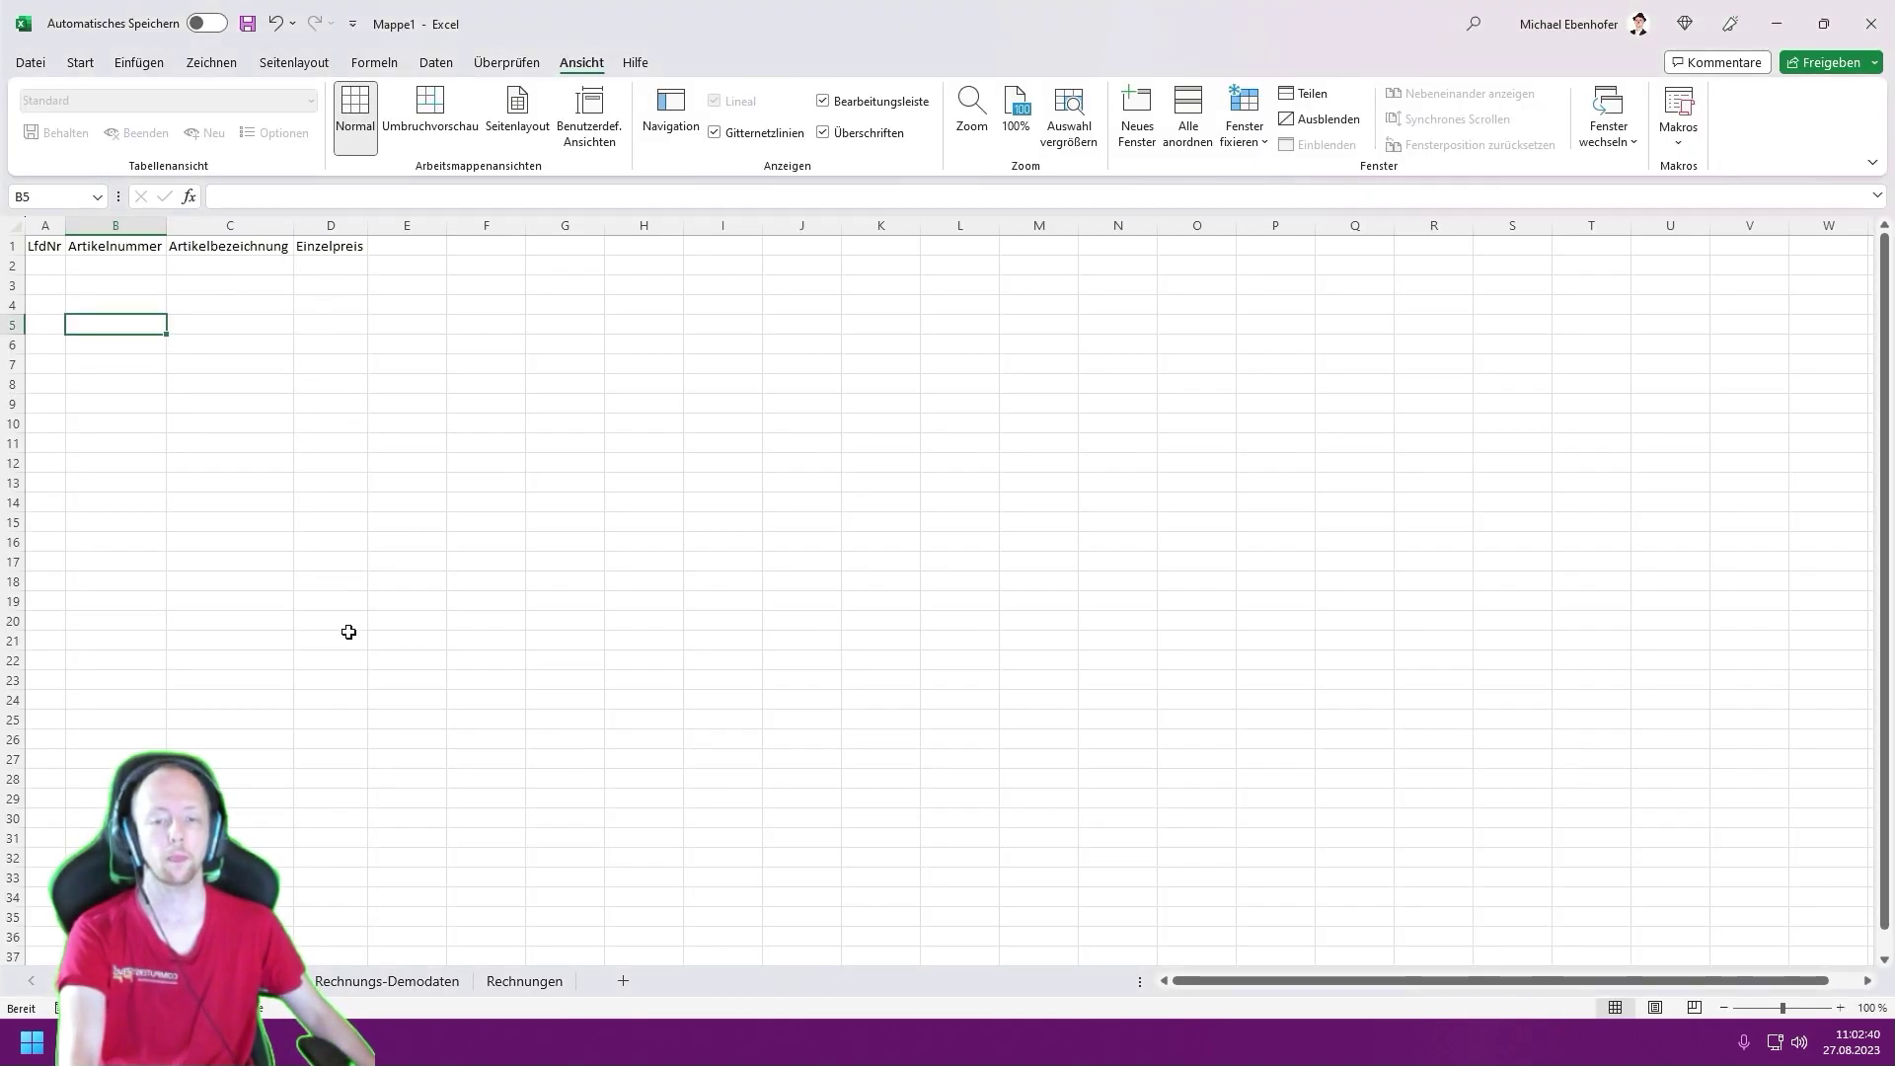
key("alt+Tab")
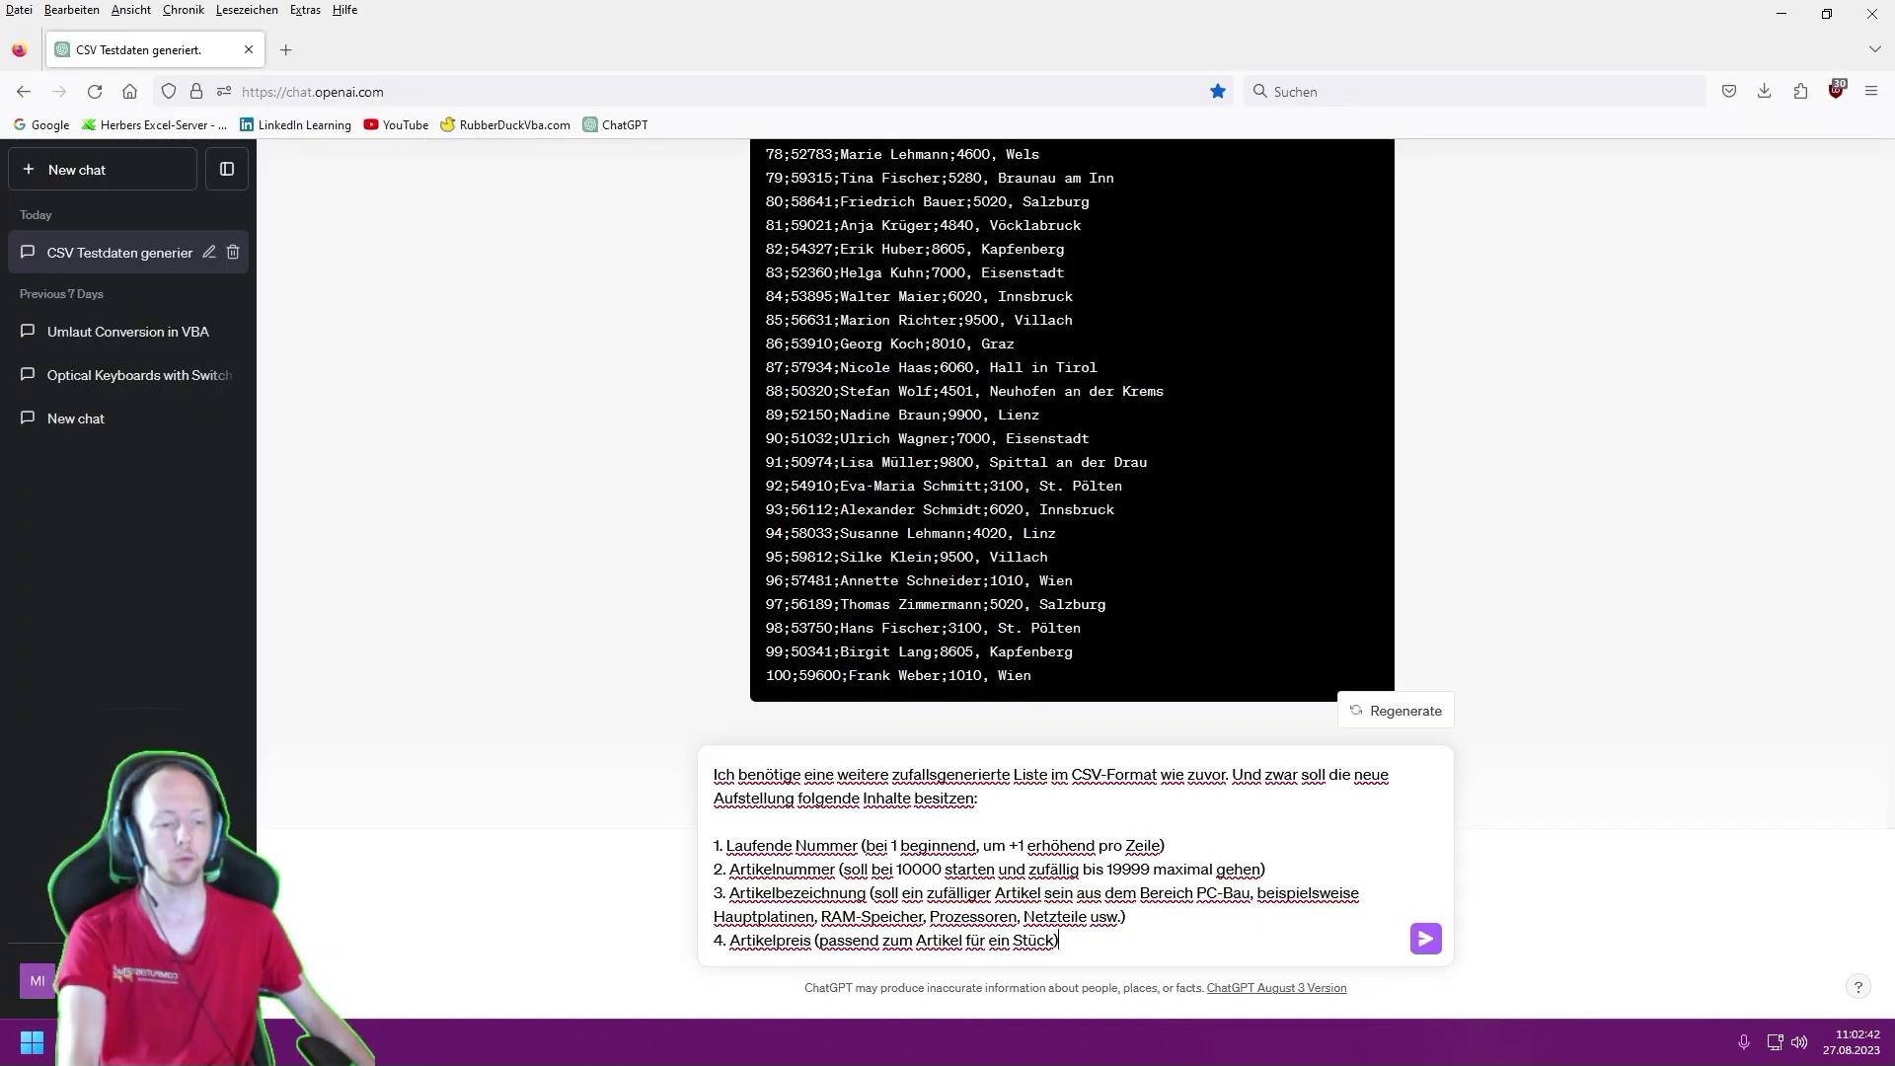
double_click(777, 942)
type("Einzel")
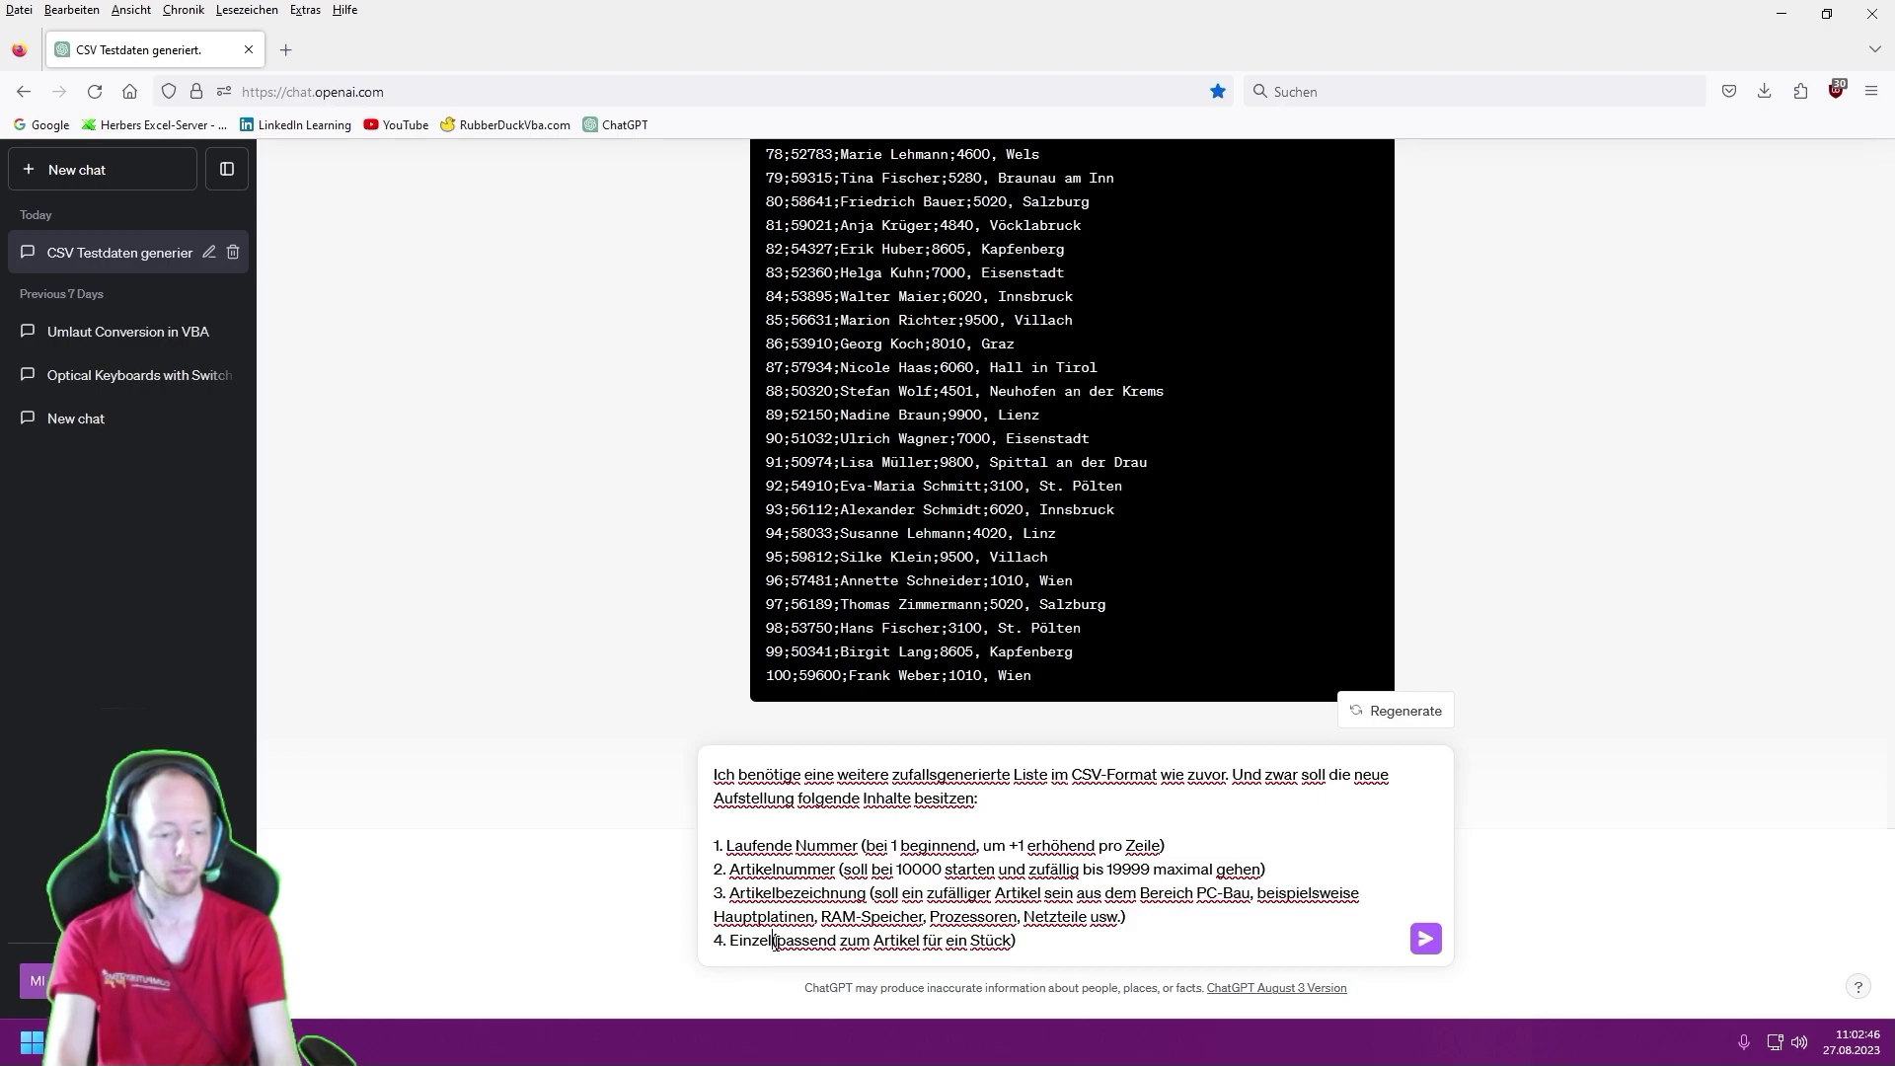
type("preis (pass")
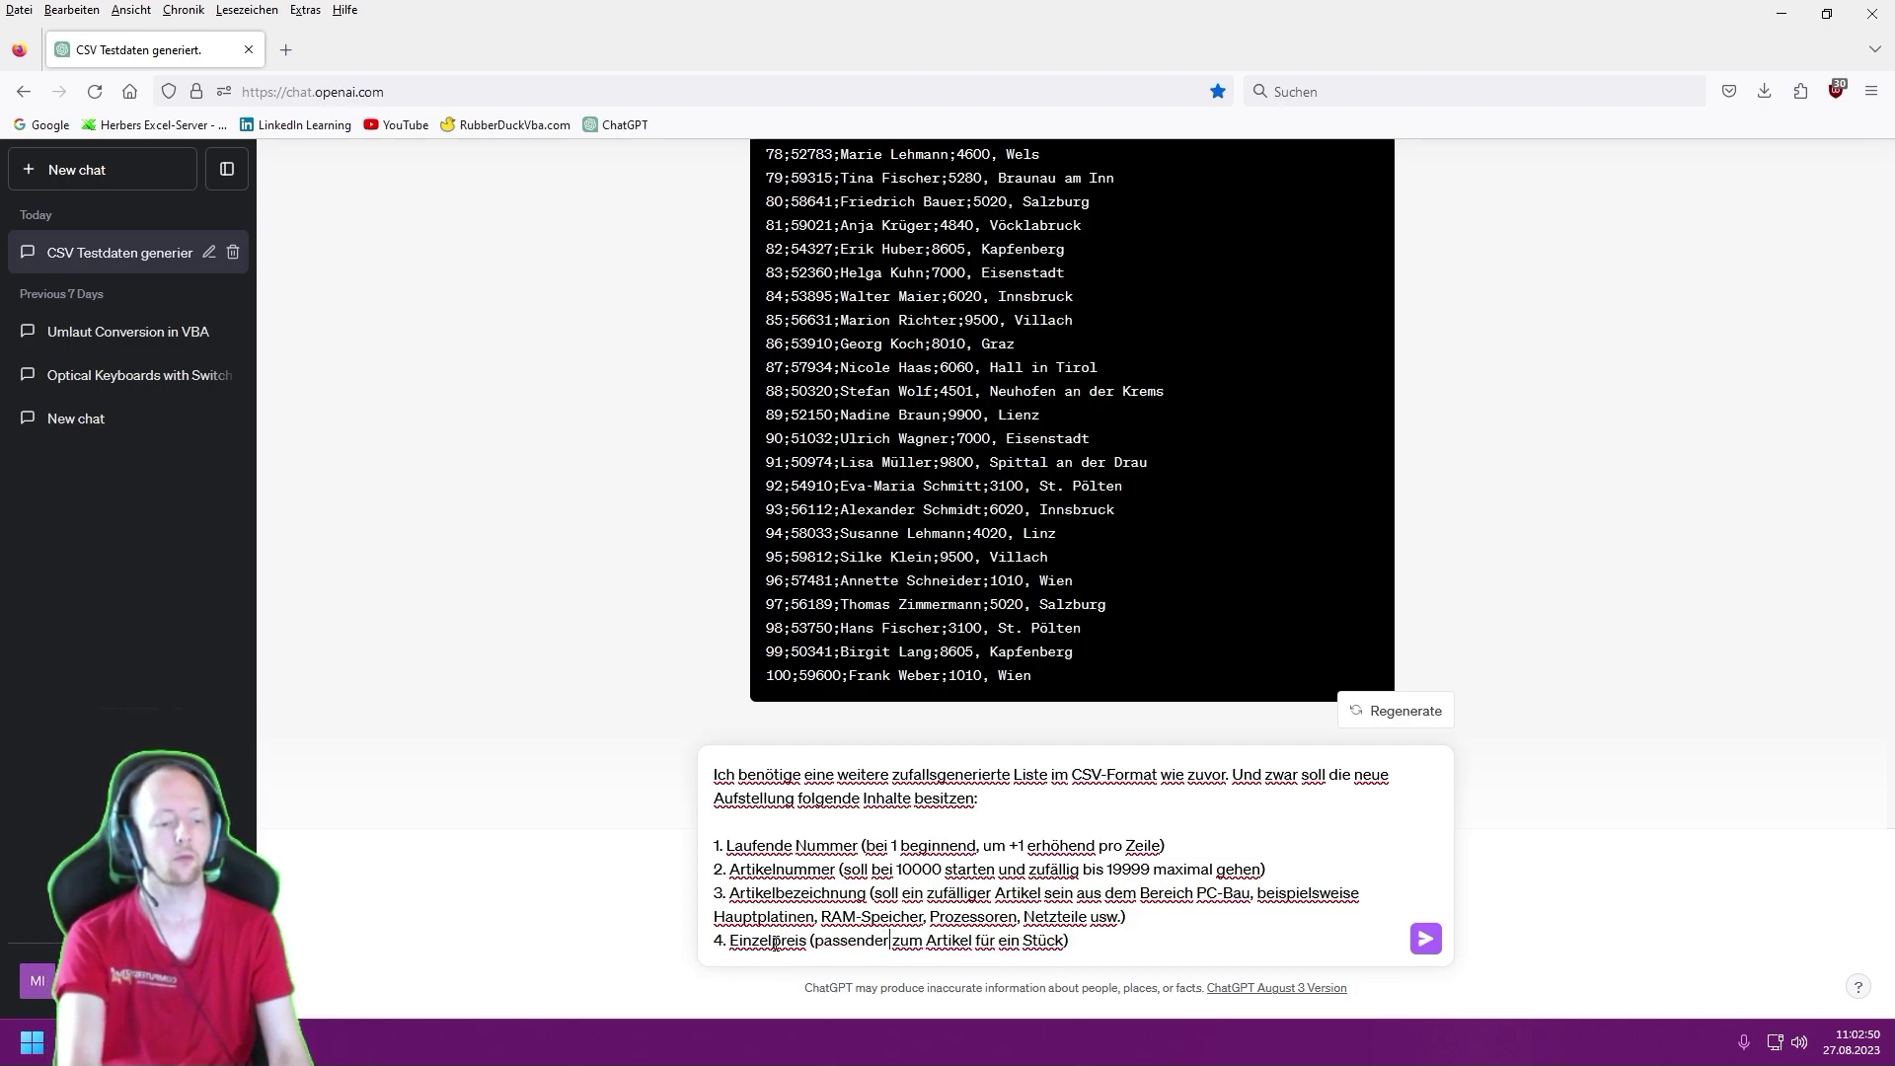
type("ender Preis")
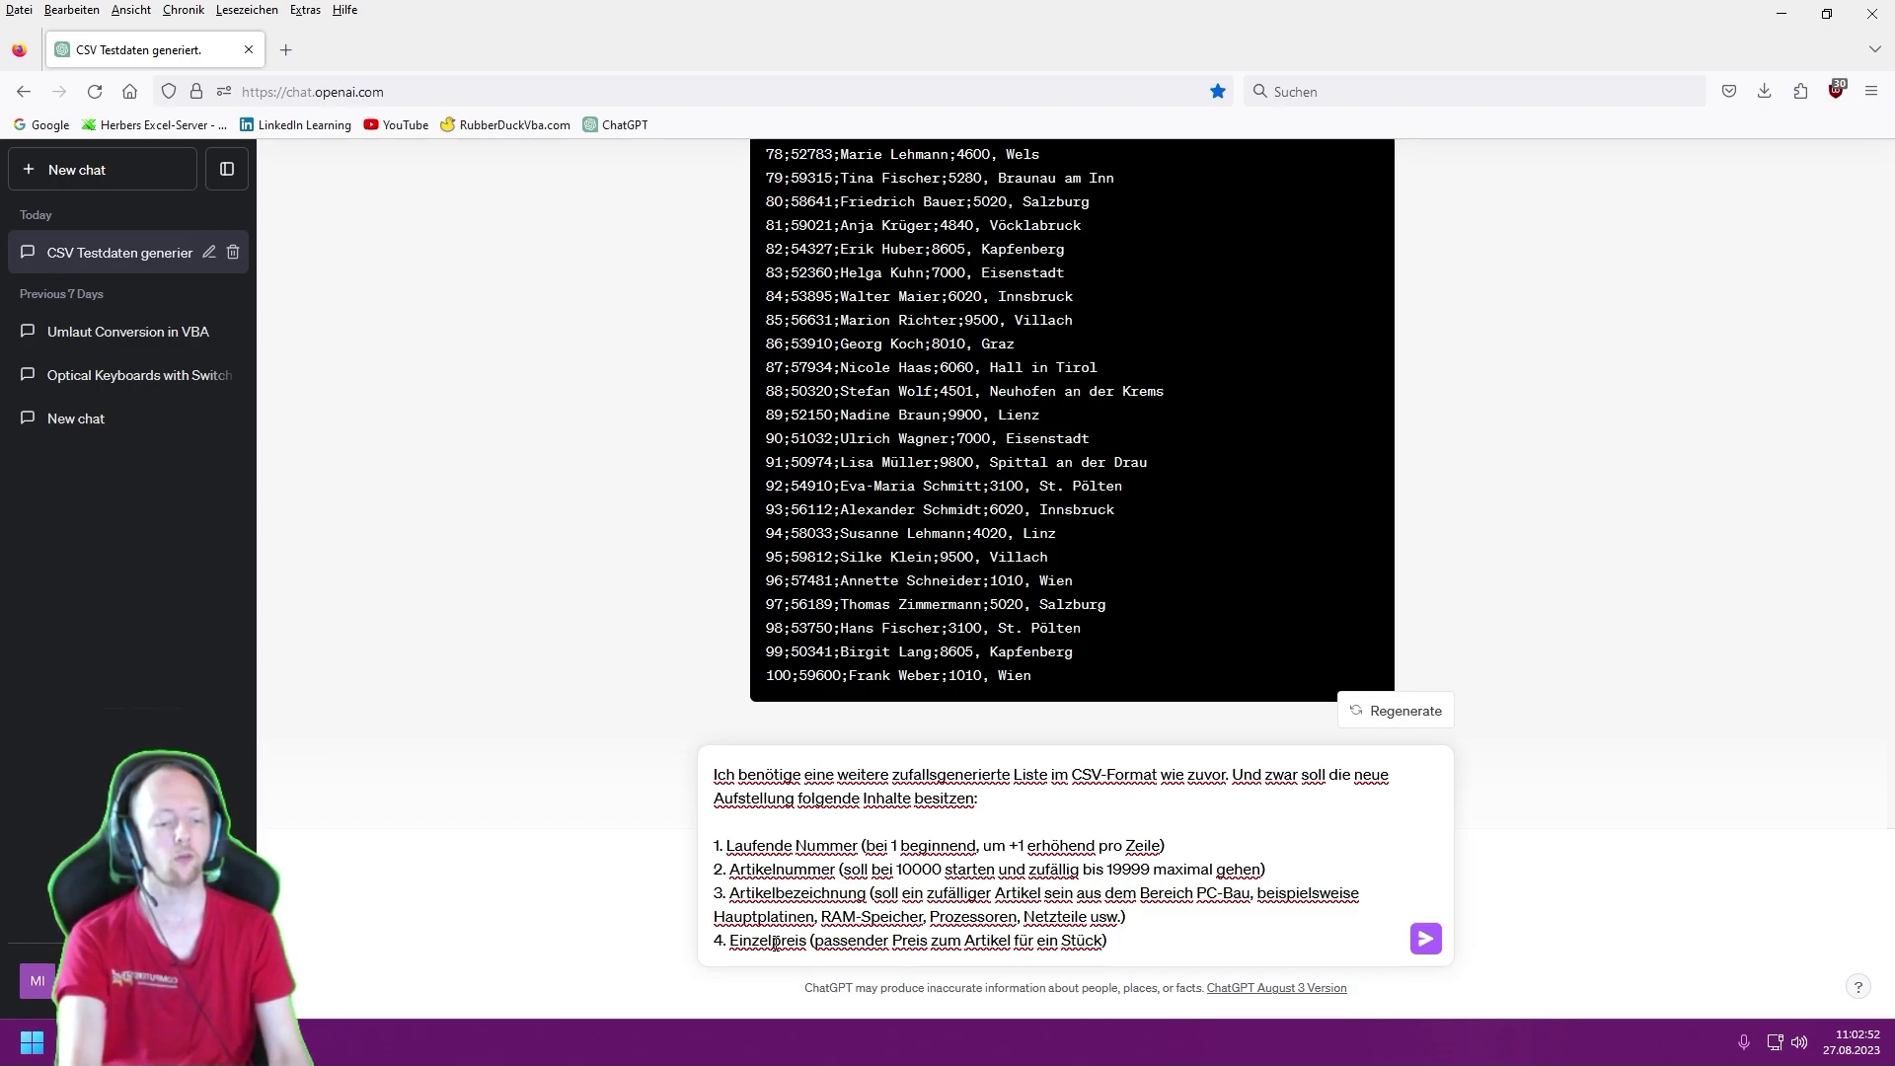
key("shift+Return")
key("shift+Return")
type("Gen")
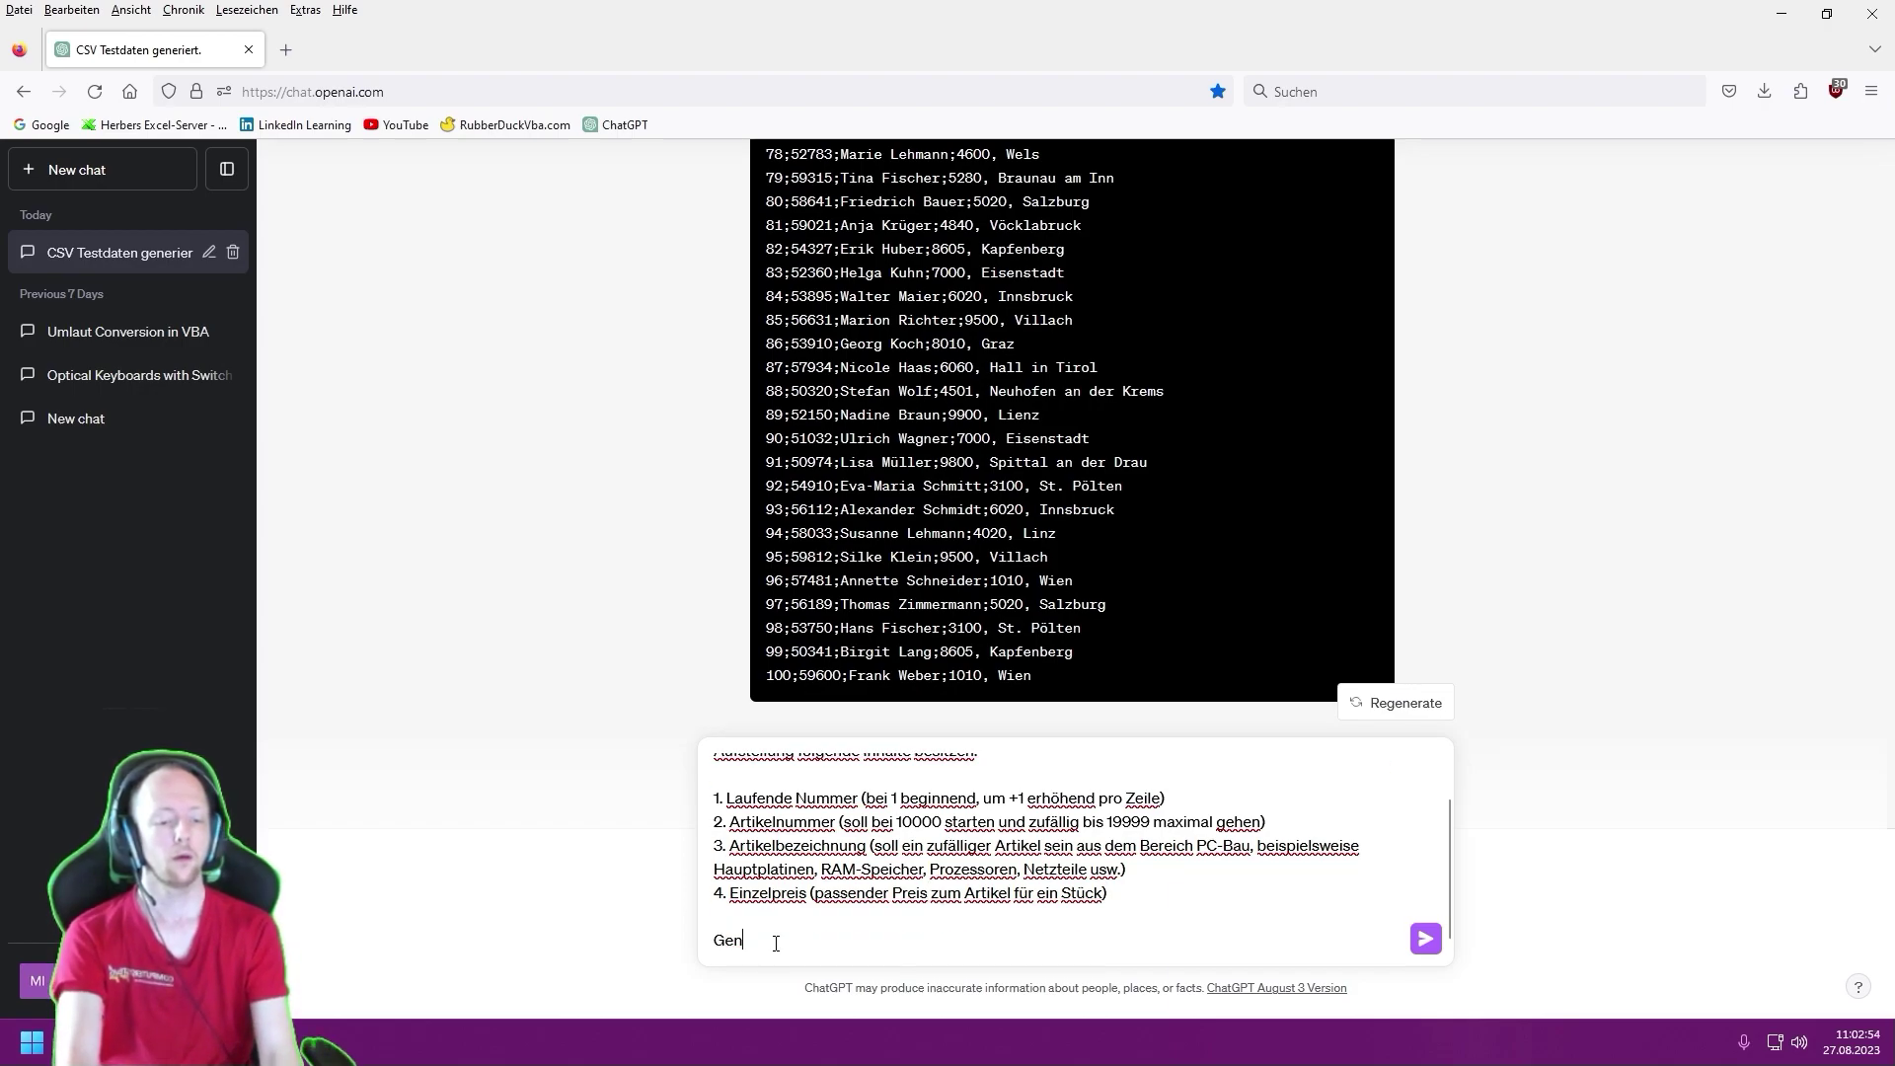
type("eriere mir wieder 100 Datenzei")
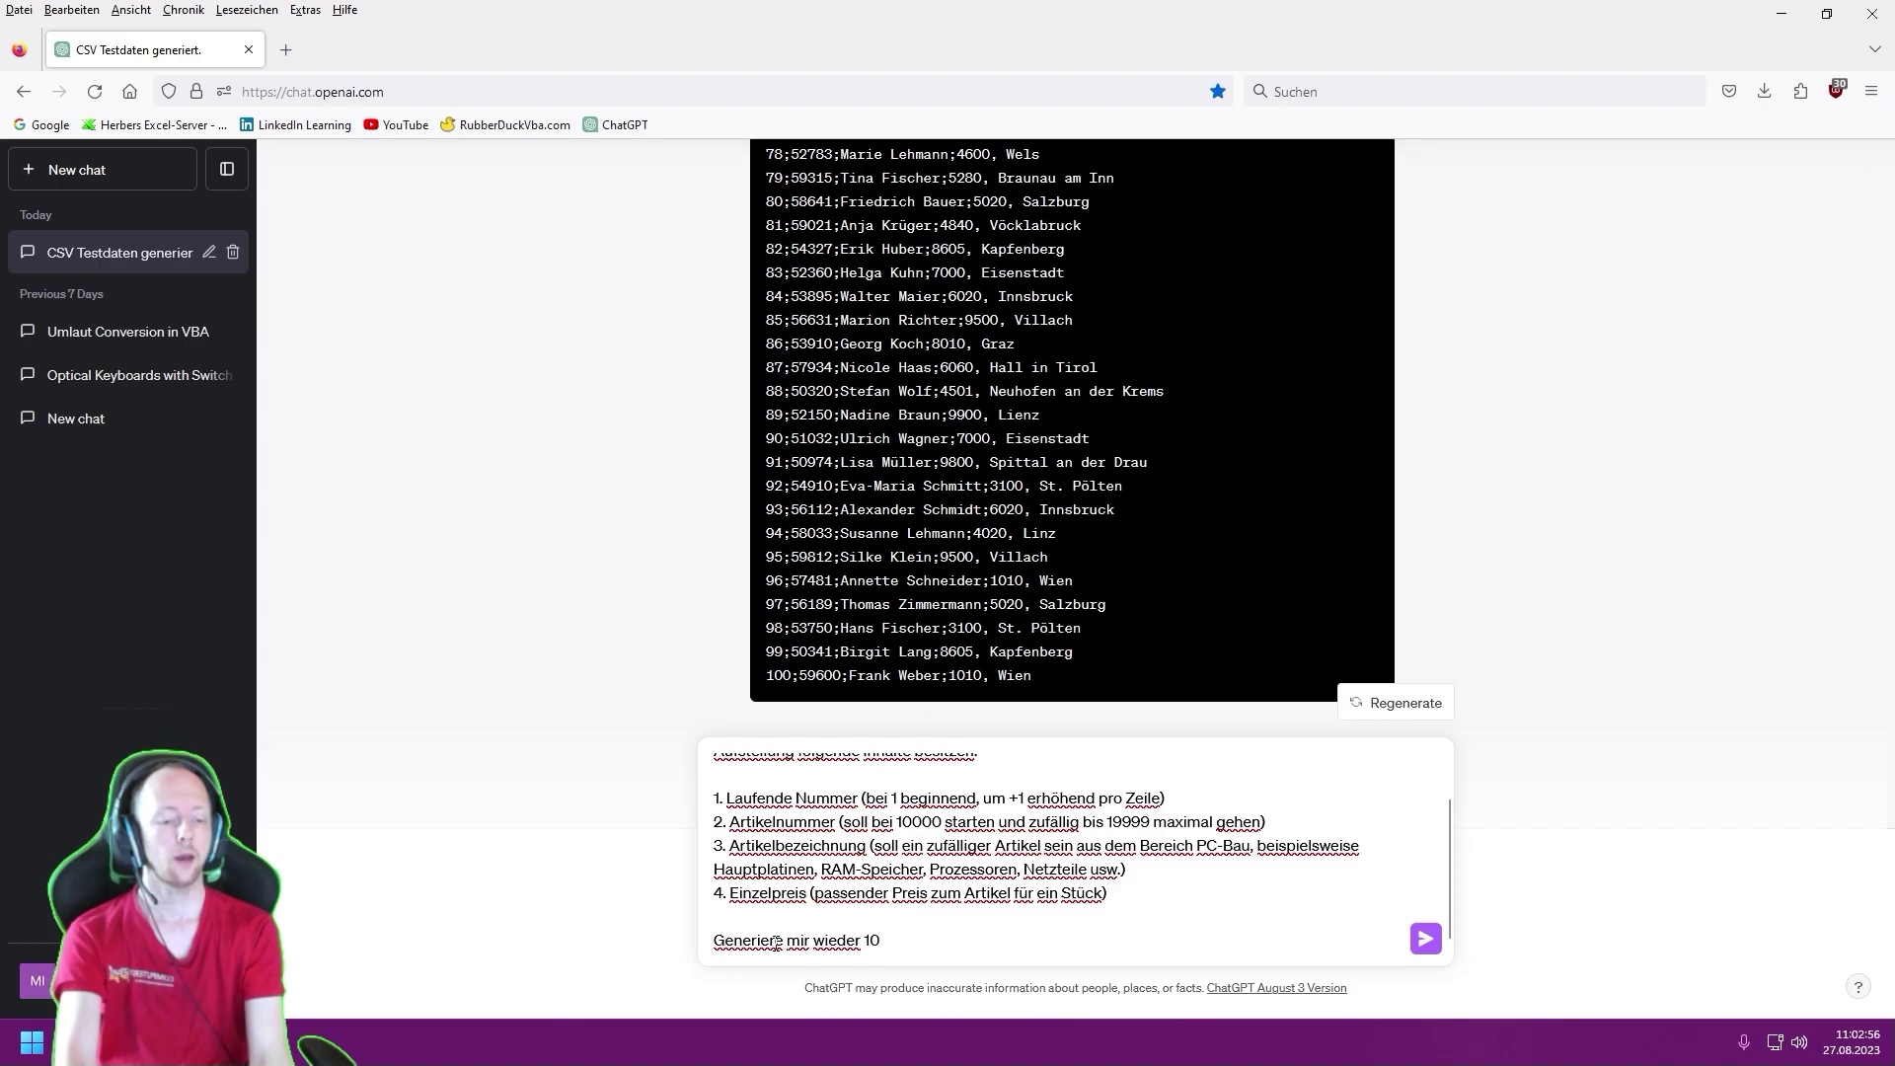
type("len, ze")
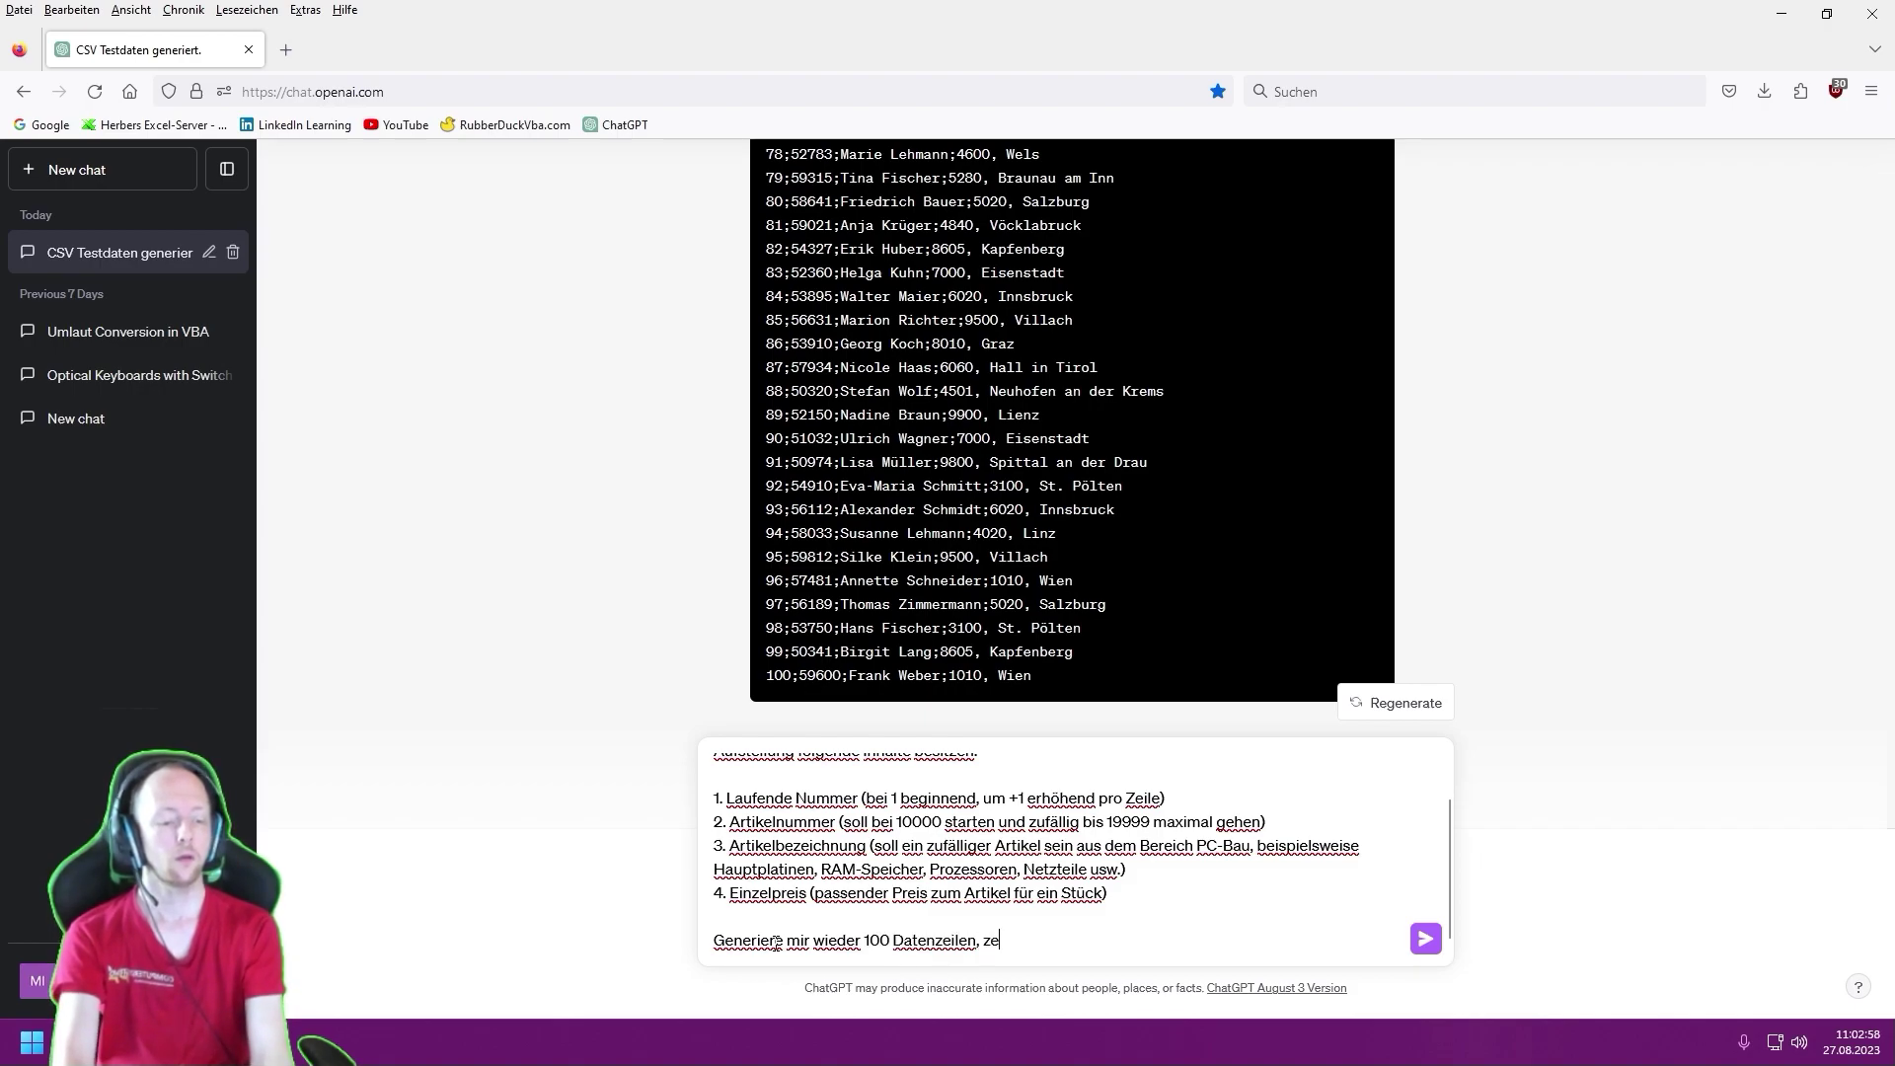
type("ige mir bitte ")
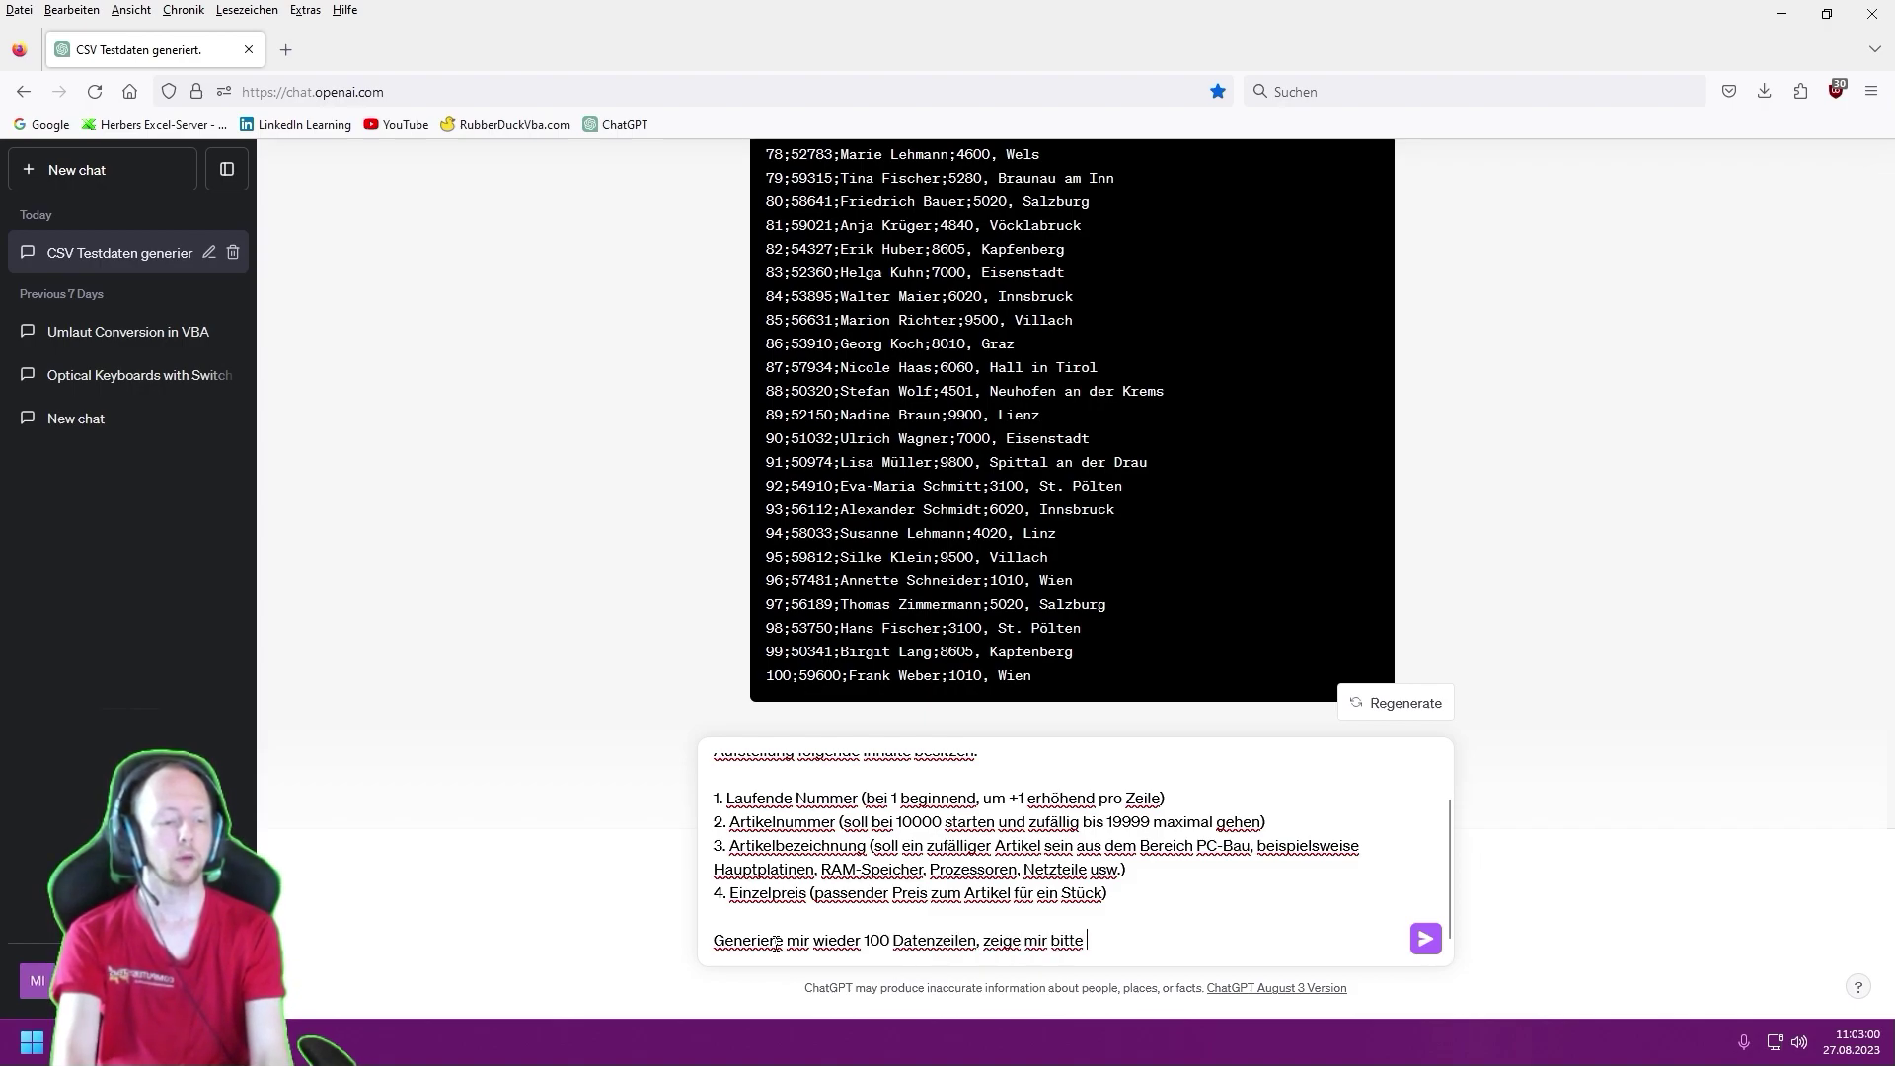
type("die ersten 50 Einträ")
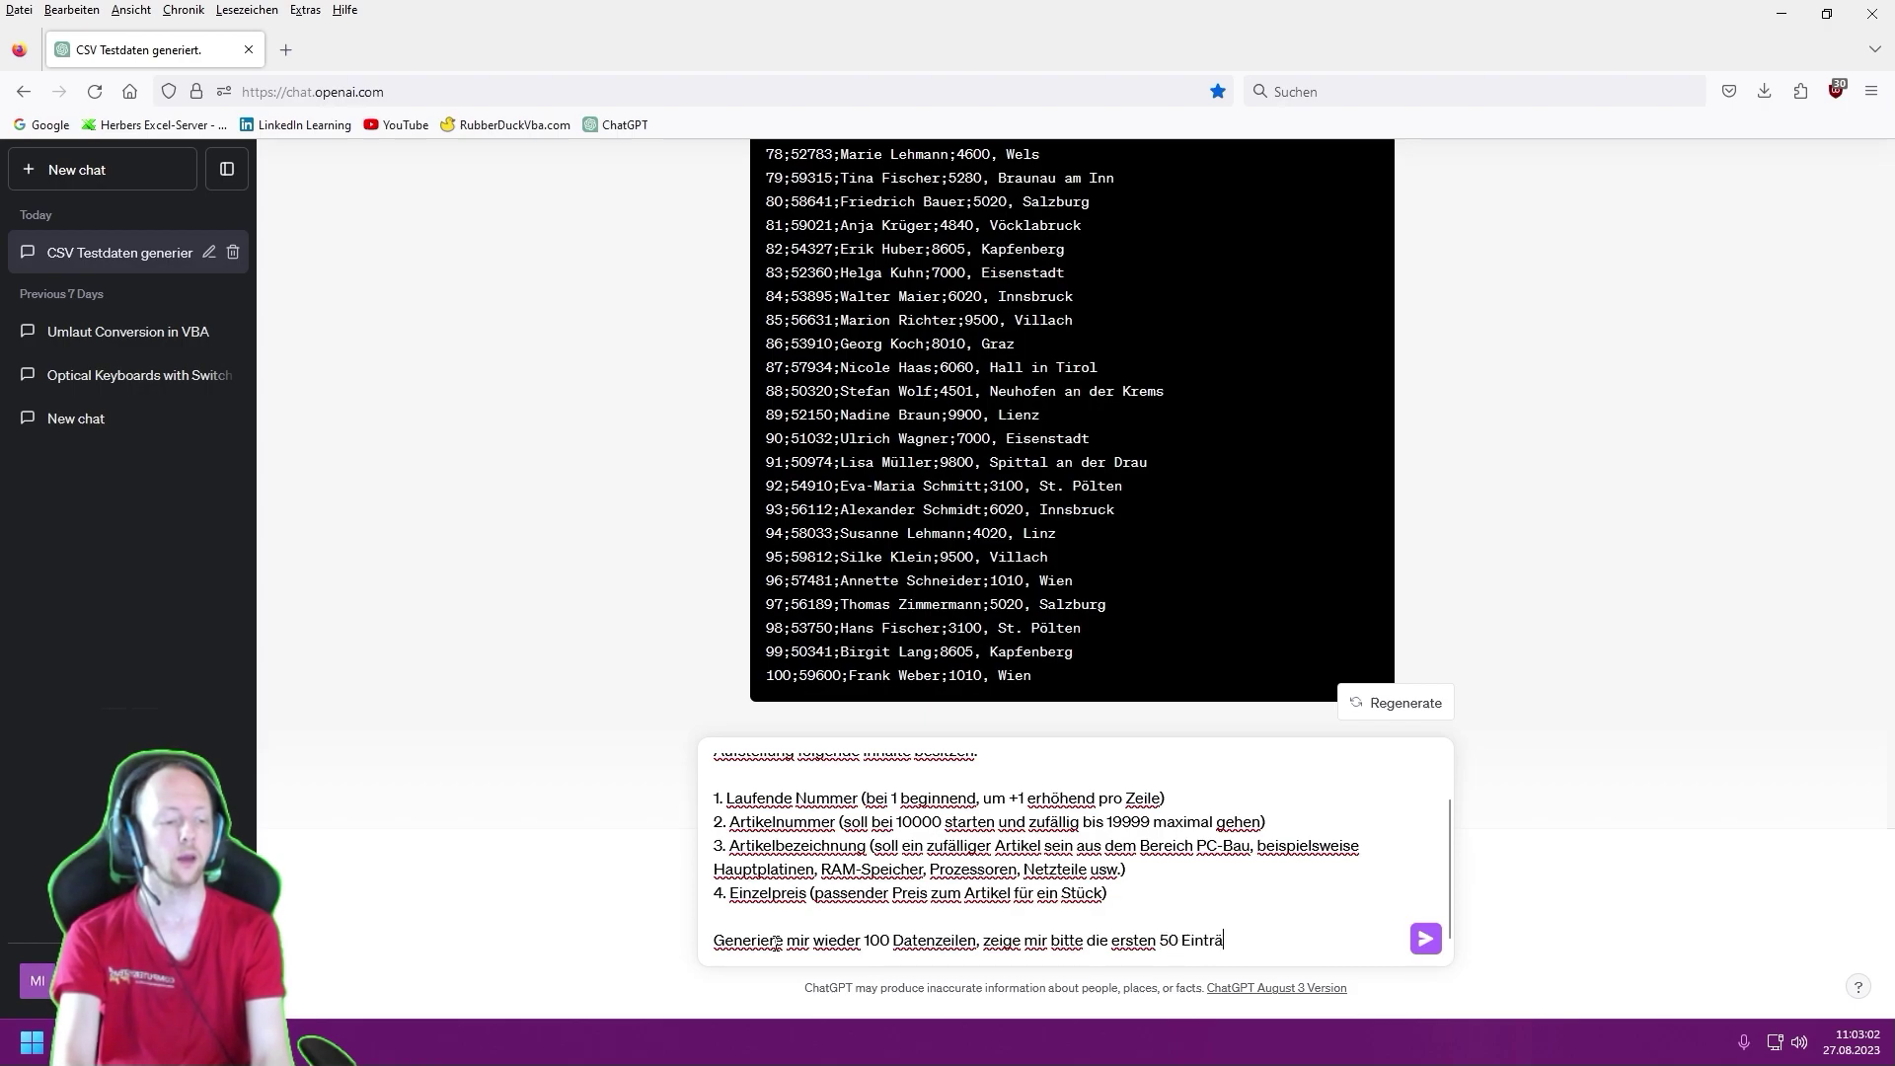
type("ge an.")
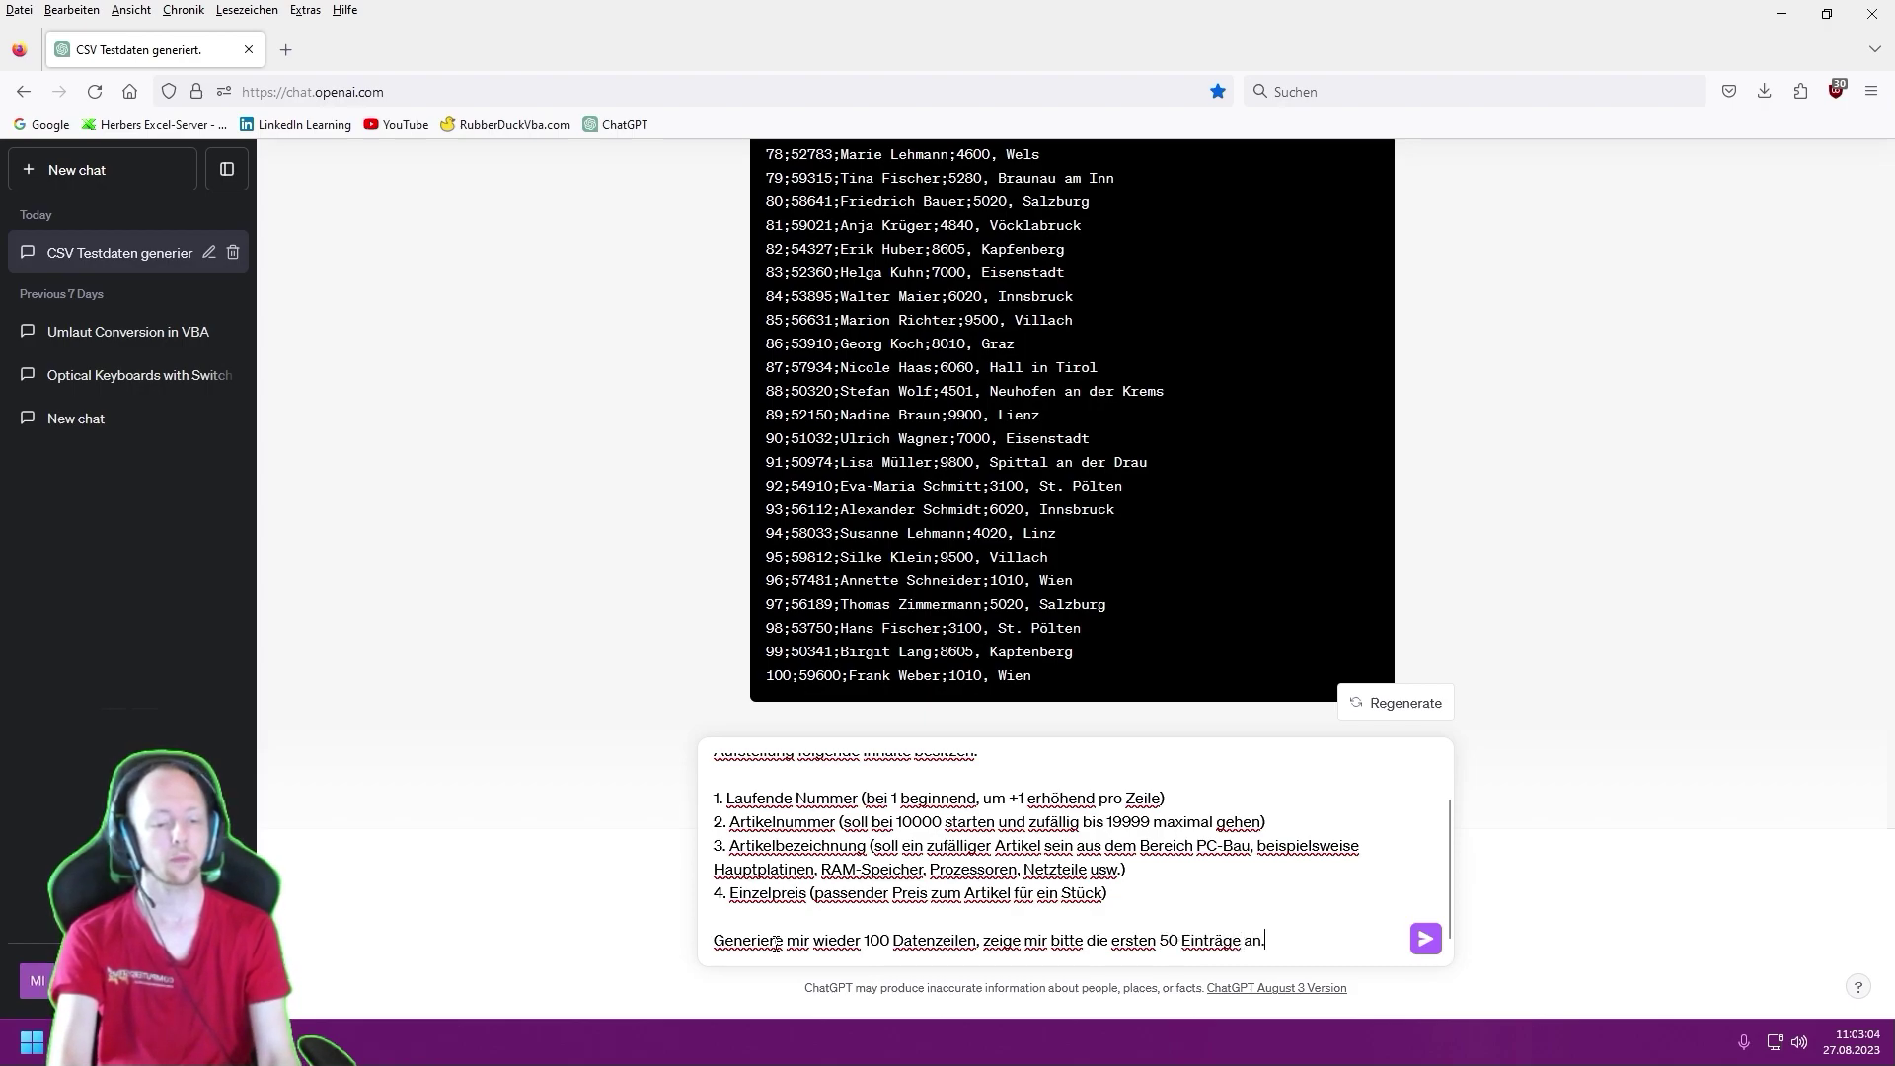
key("Return")
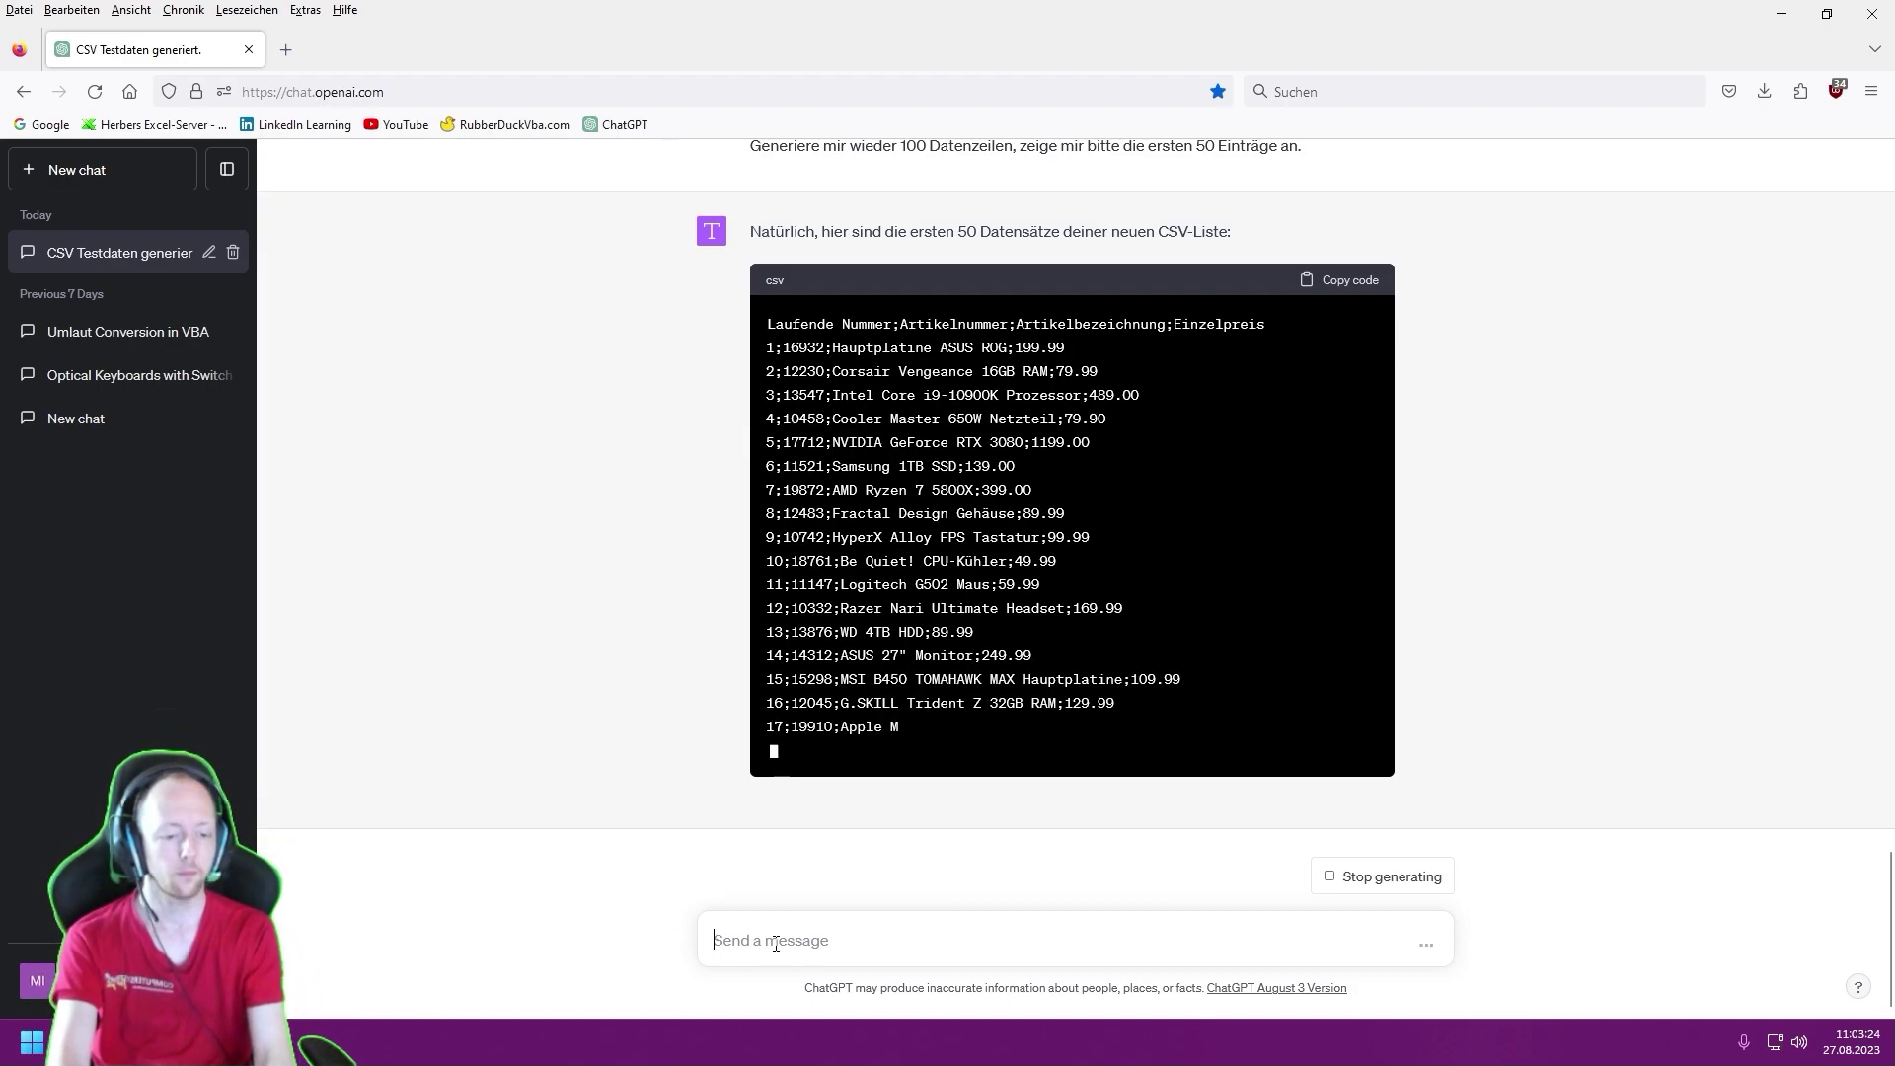
- Send 'Erzeuge mir bitte die nächsten 50 Datenzeilen', confirming the format is fine
type("Erzeuge mir ")
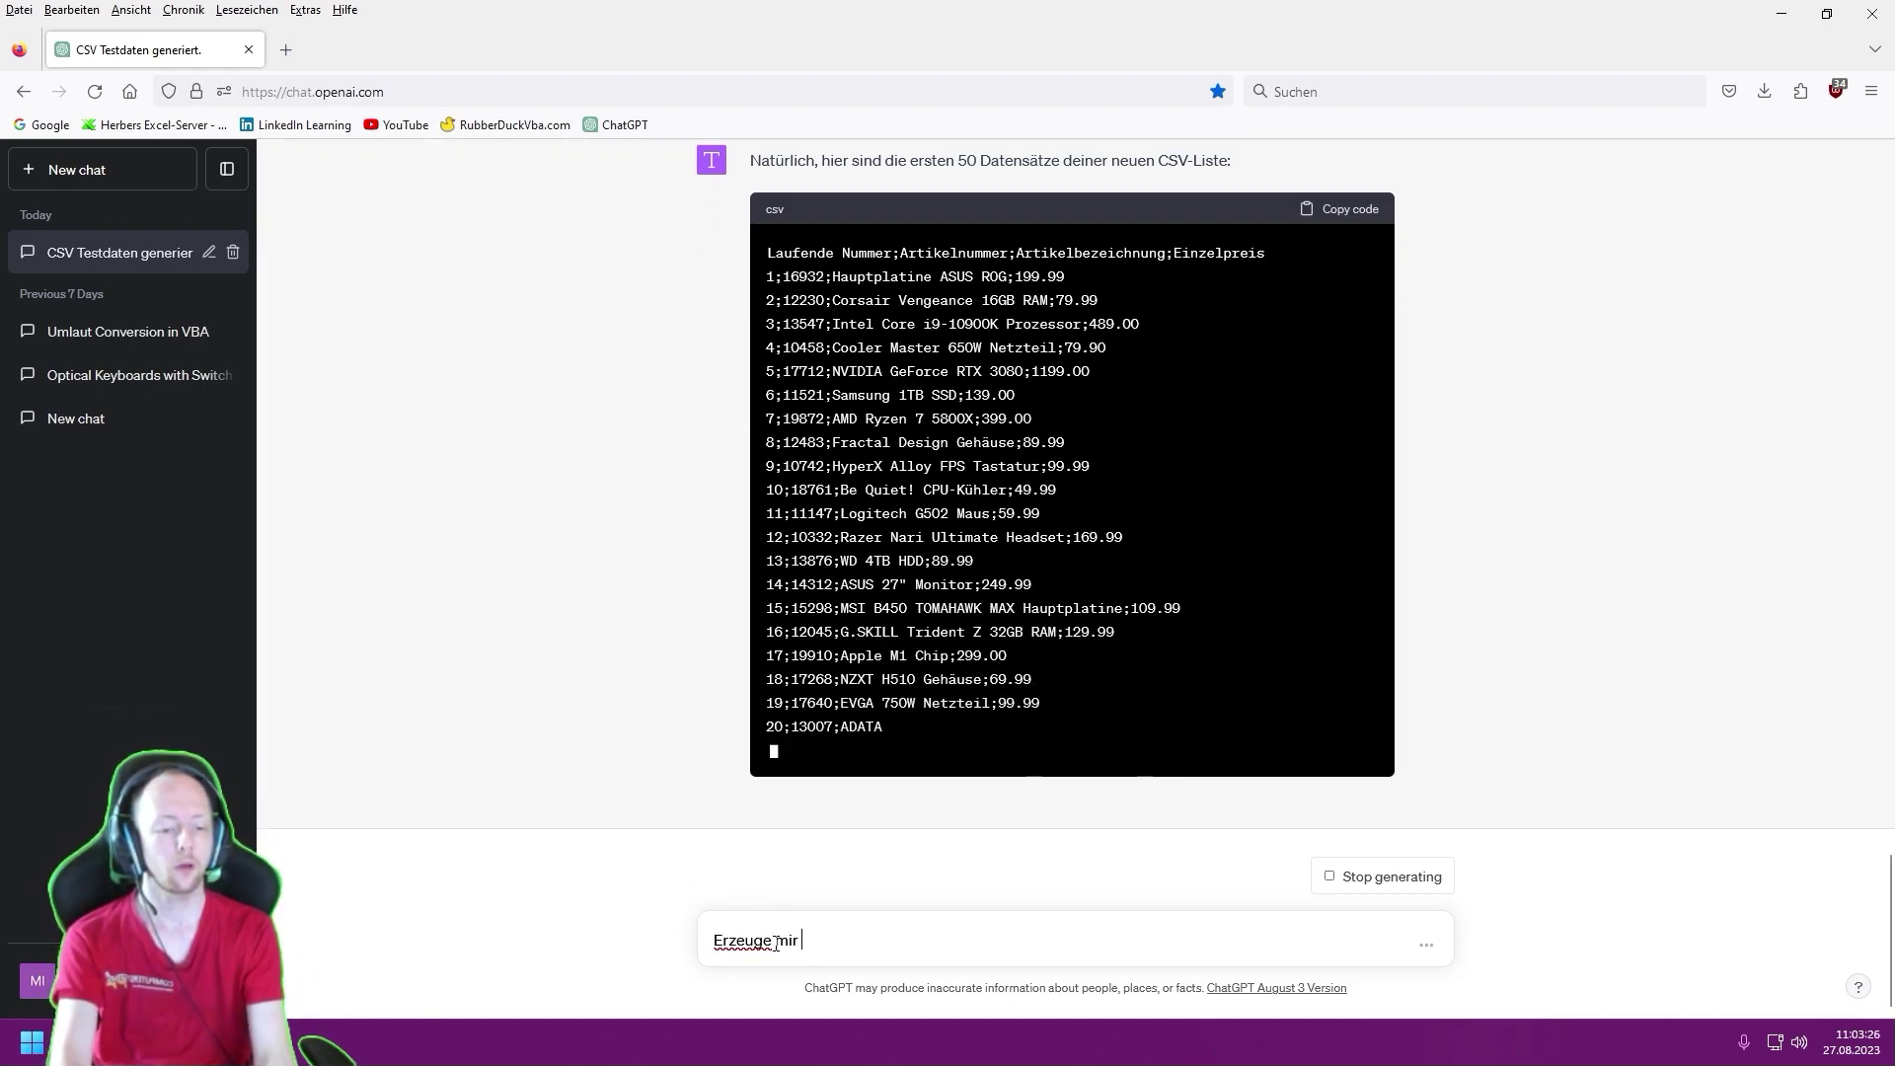
type("bitte die n")
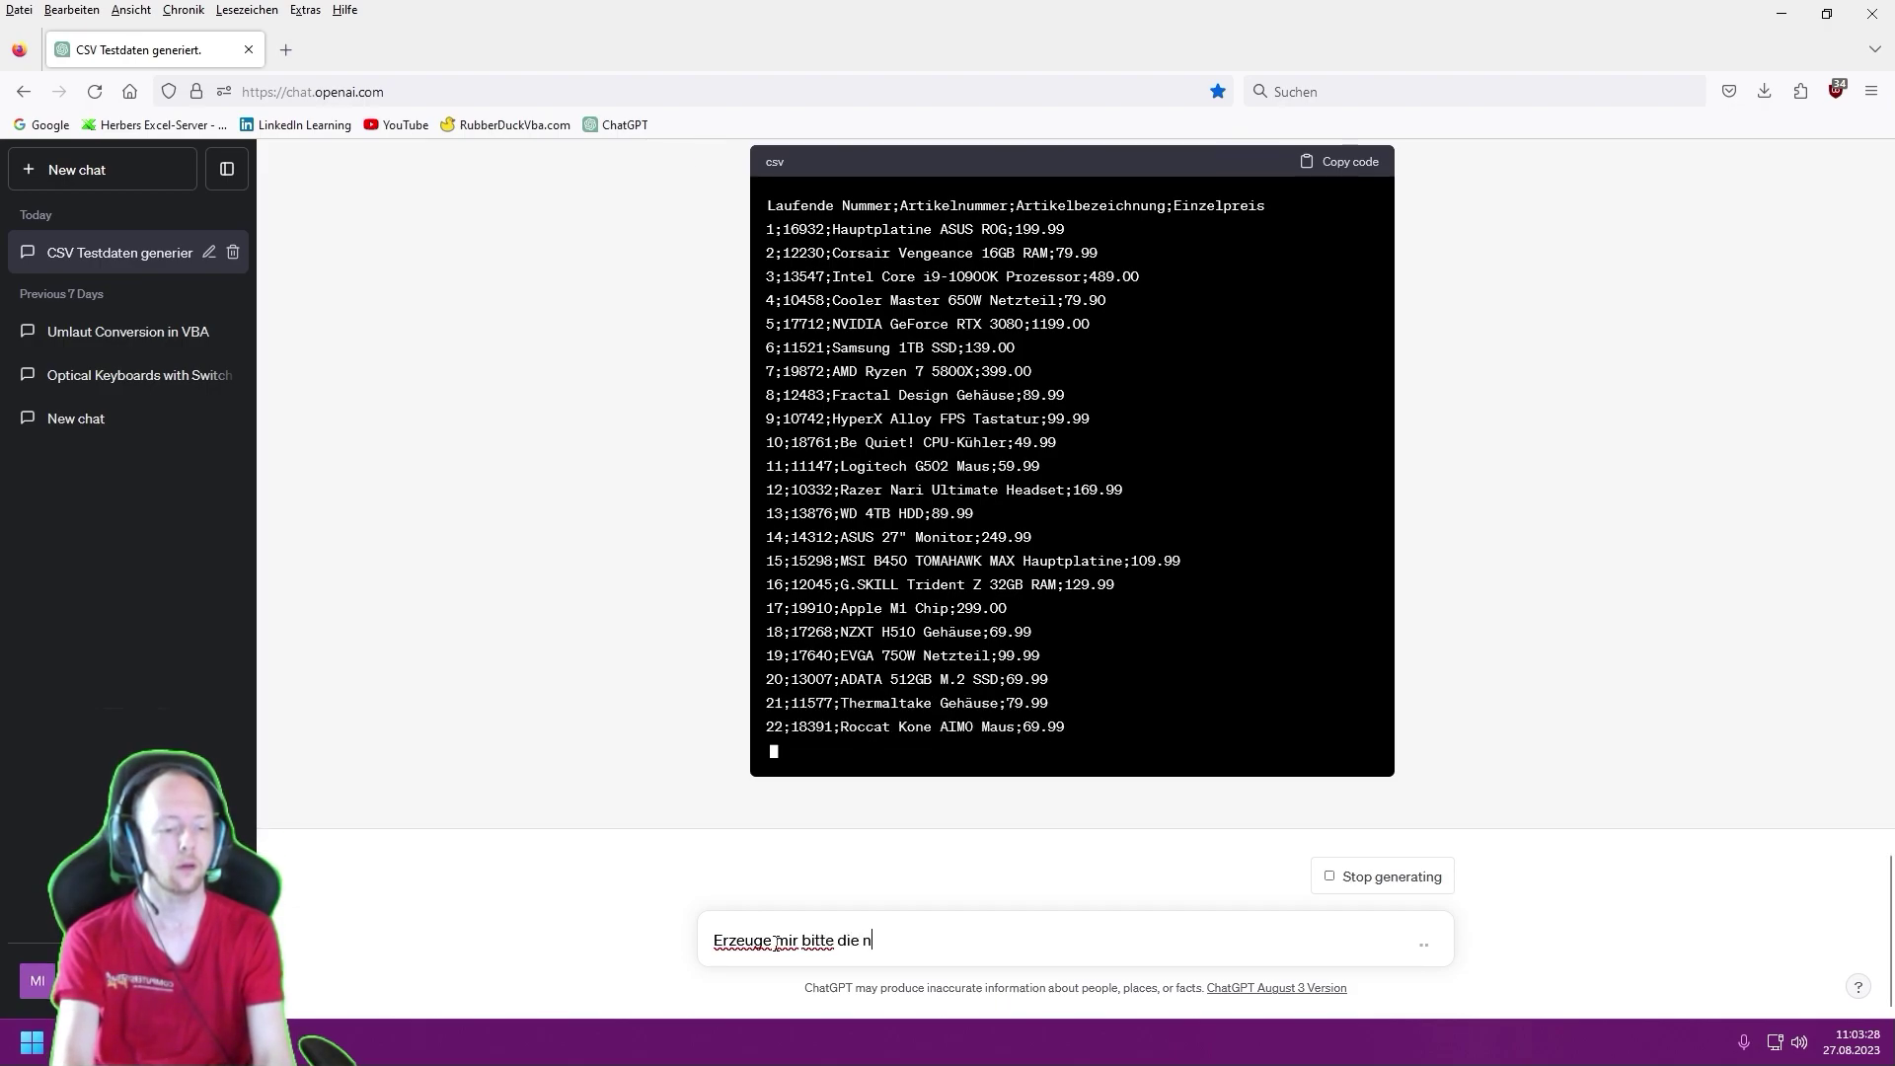
type("ächsten 50 Datenzeile")
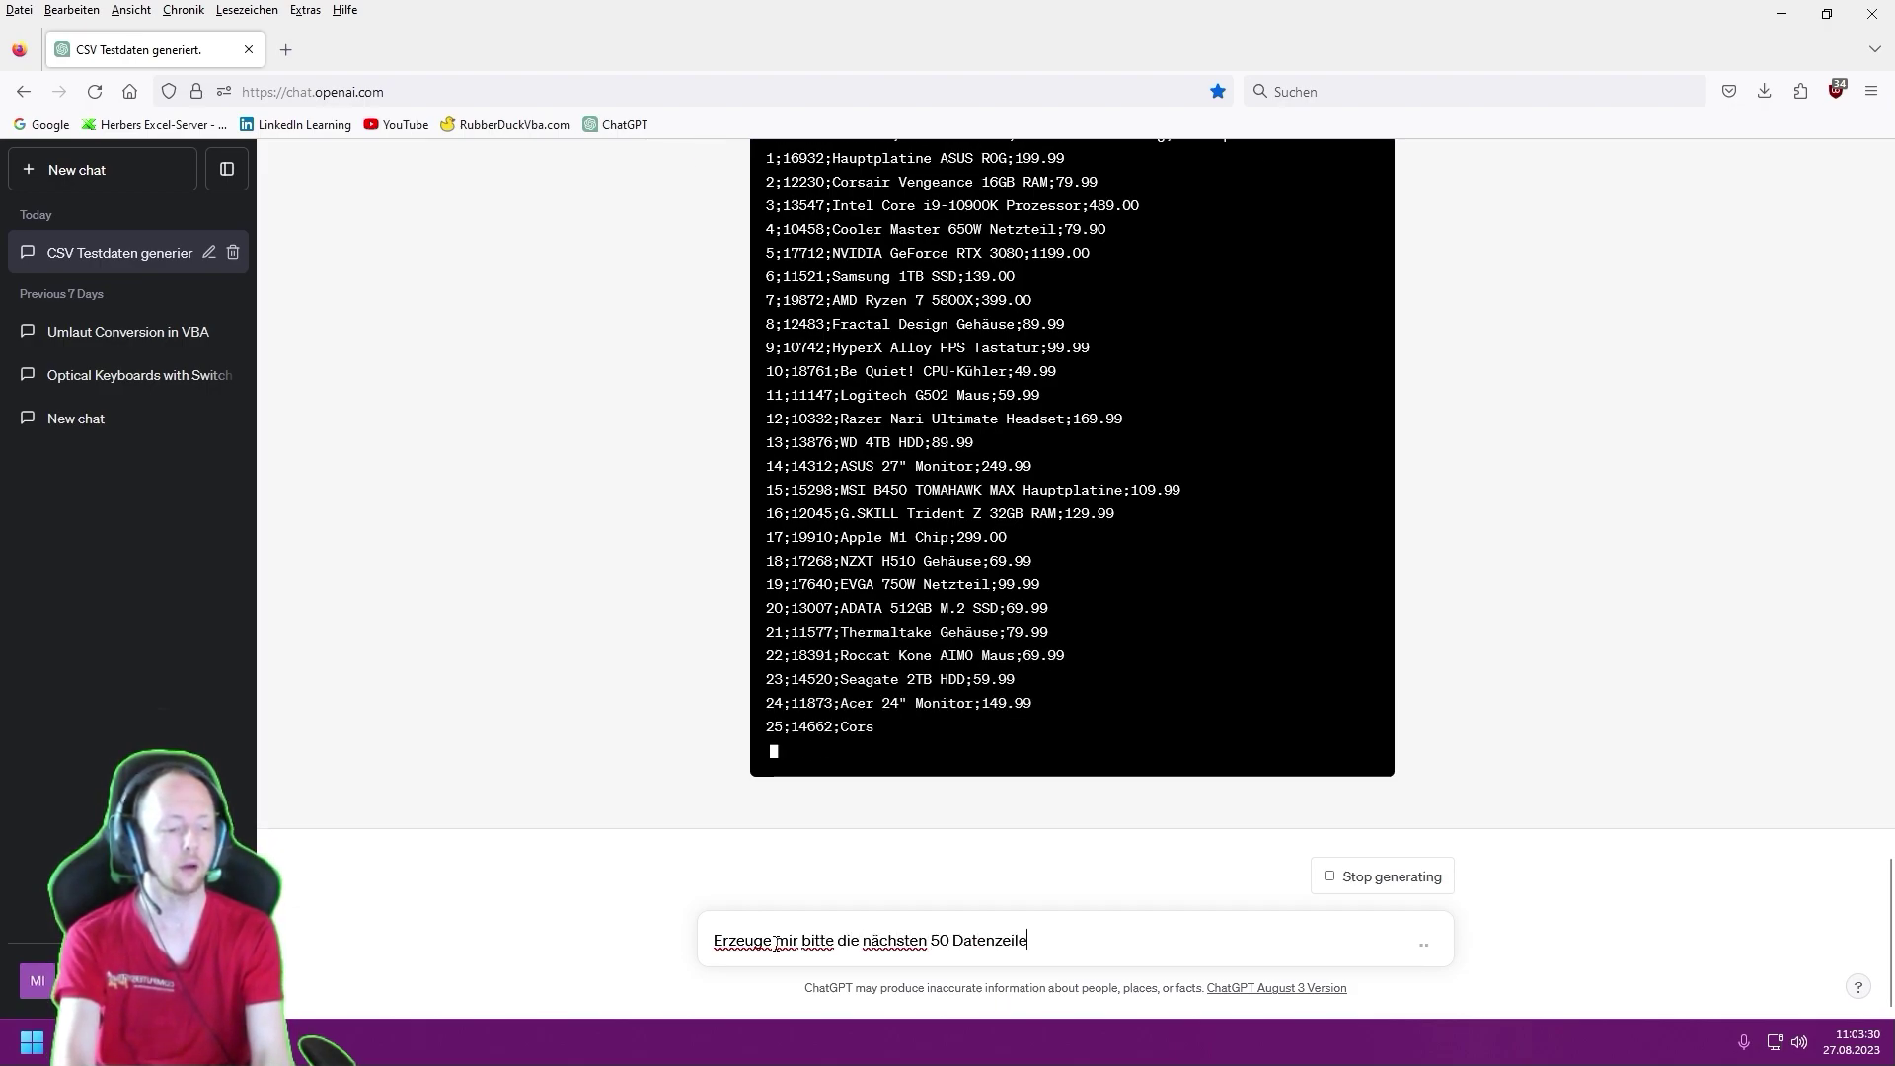
type("n.")
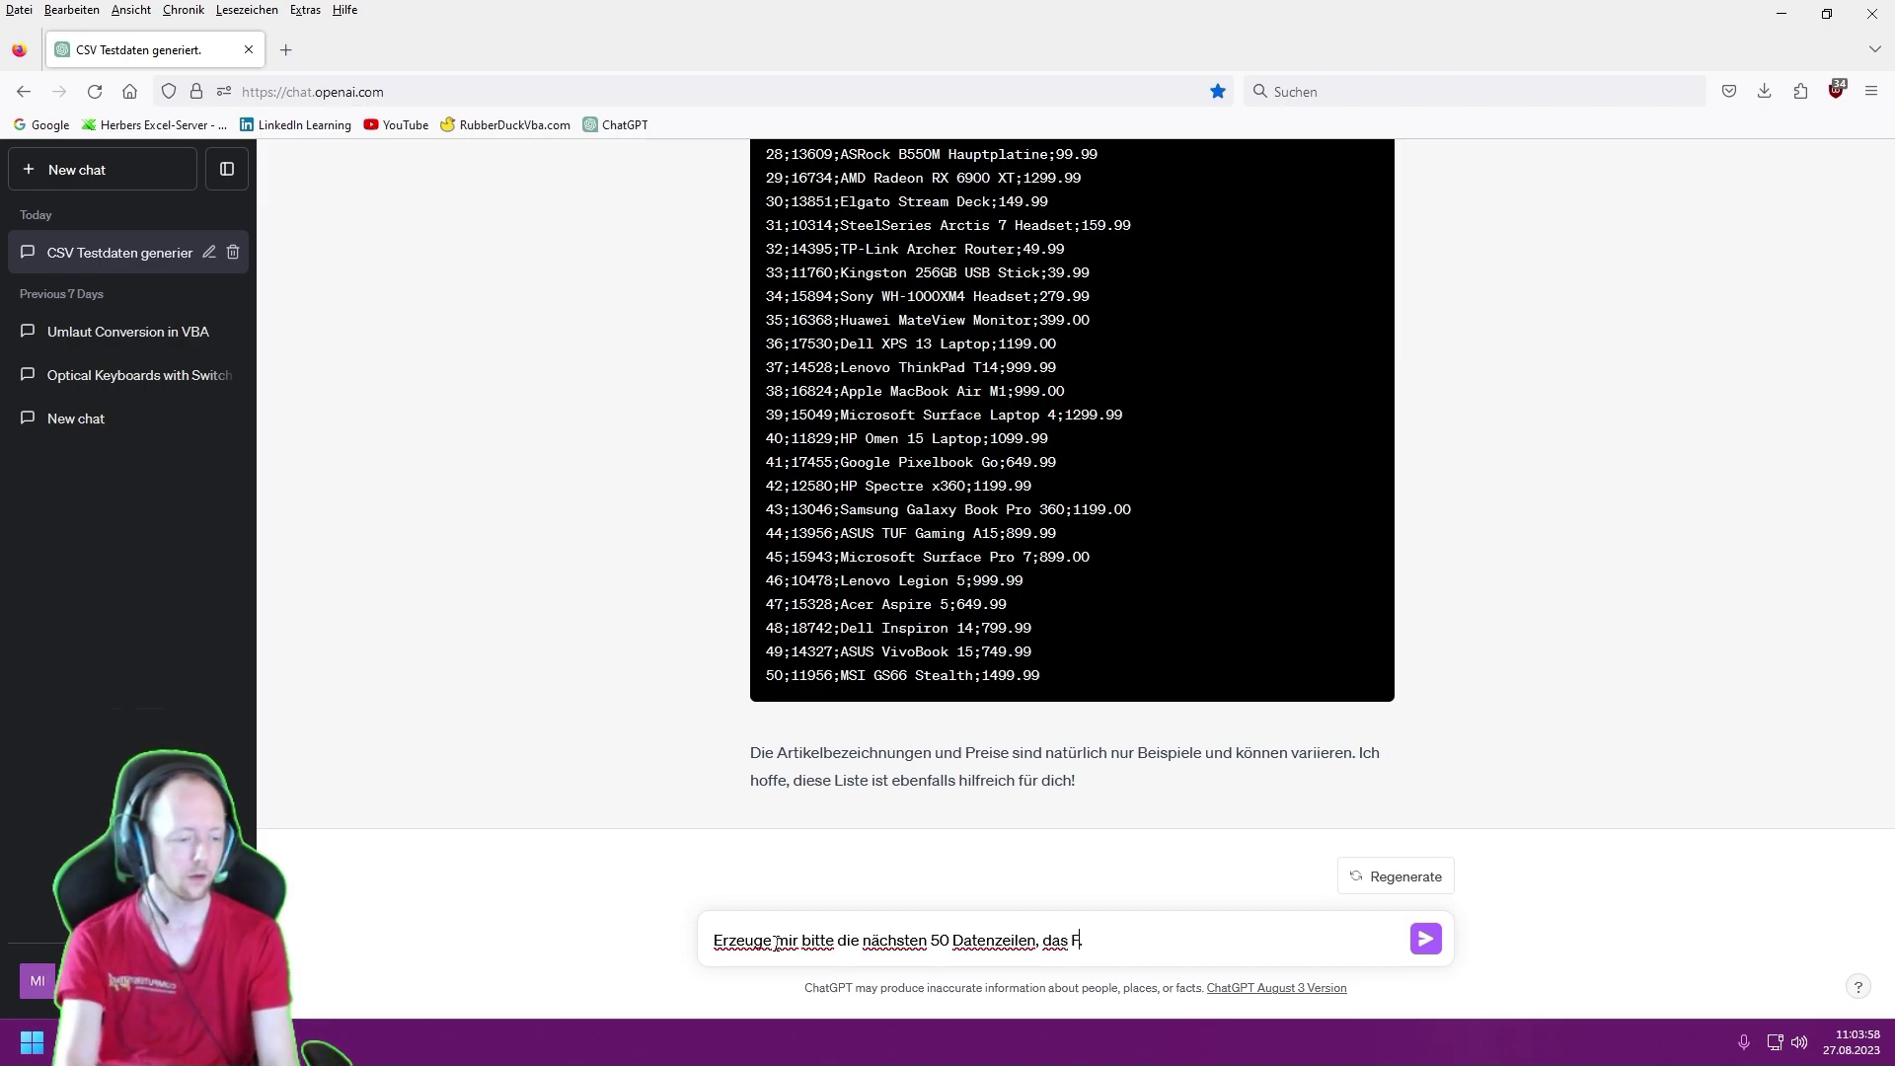
type("ist os.")
key("BackSpace")
key("BackSpace")
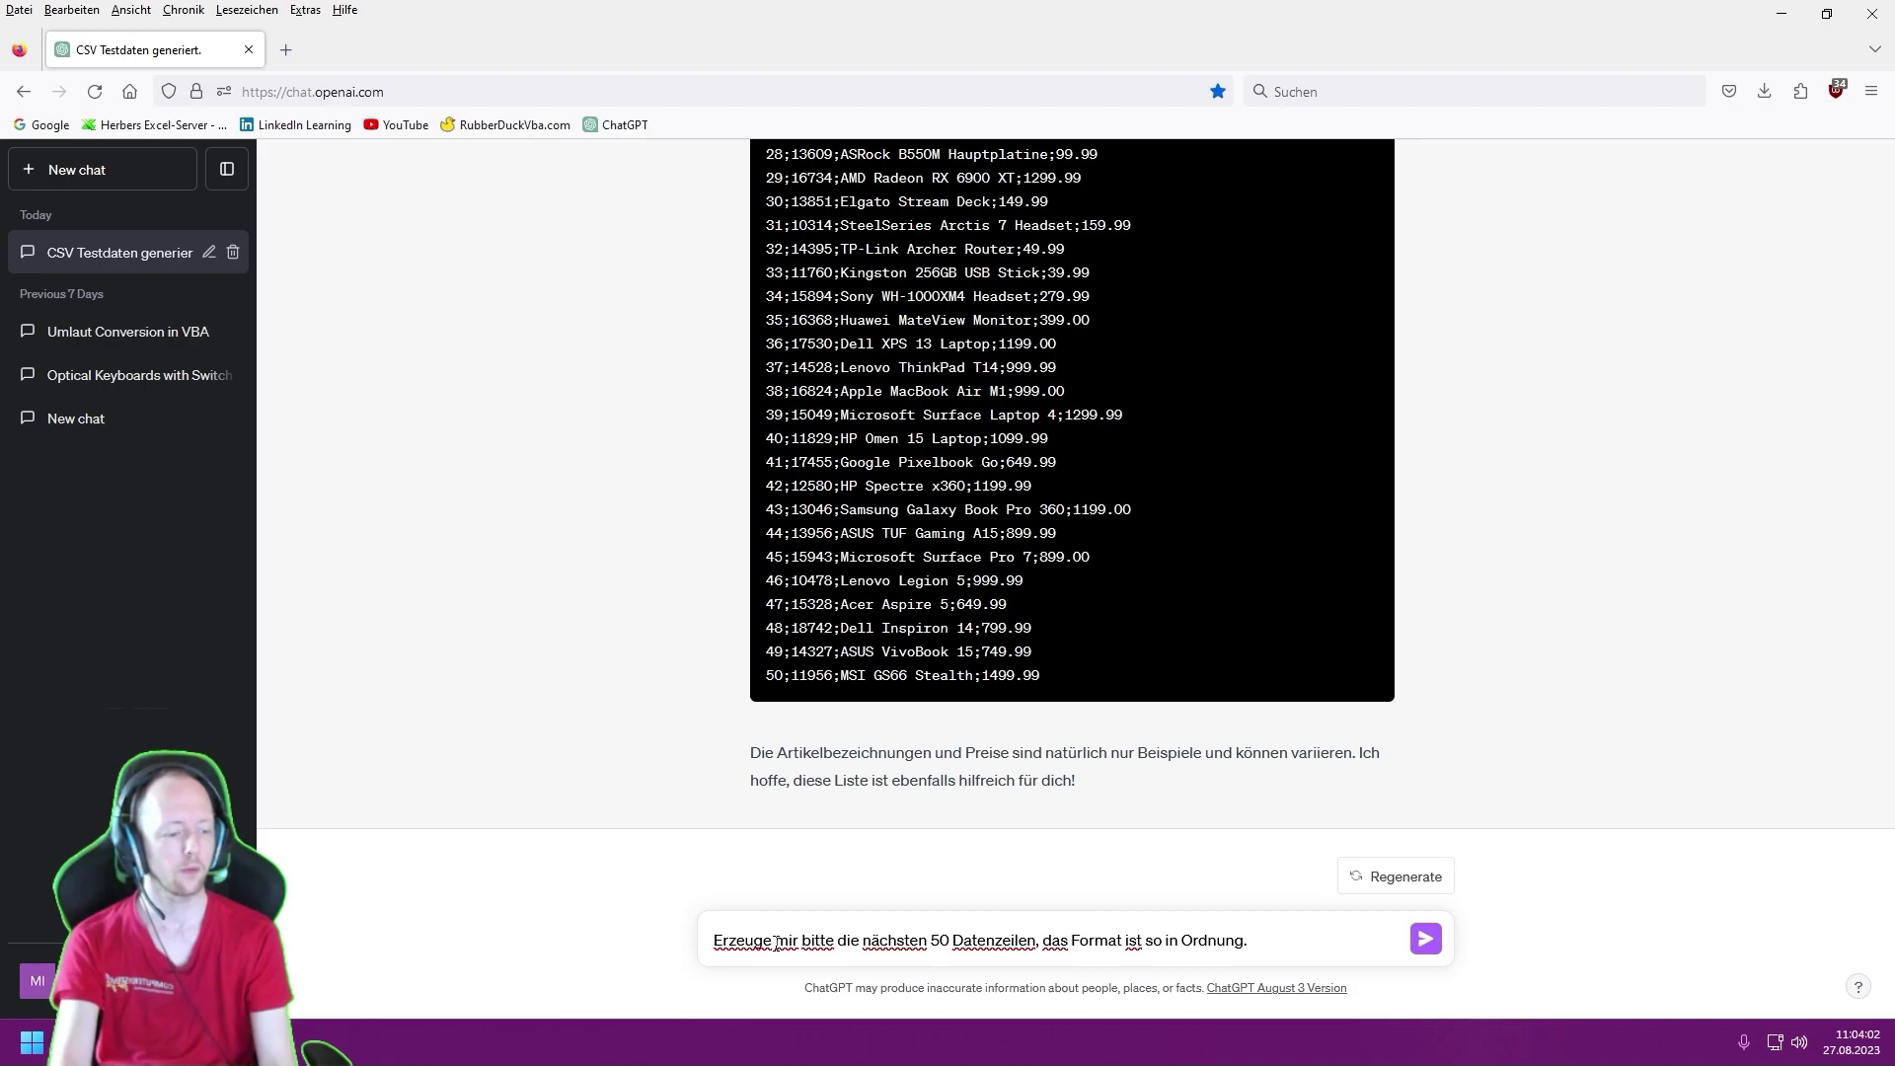
key("Return")
scroll(1304, 415, "up", 8)
scroll(1480, 592, "up", 6)
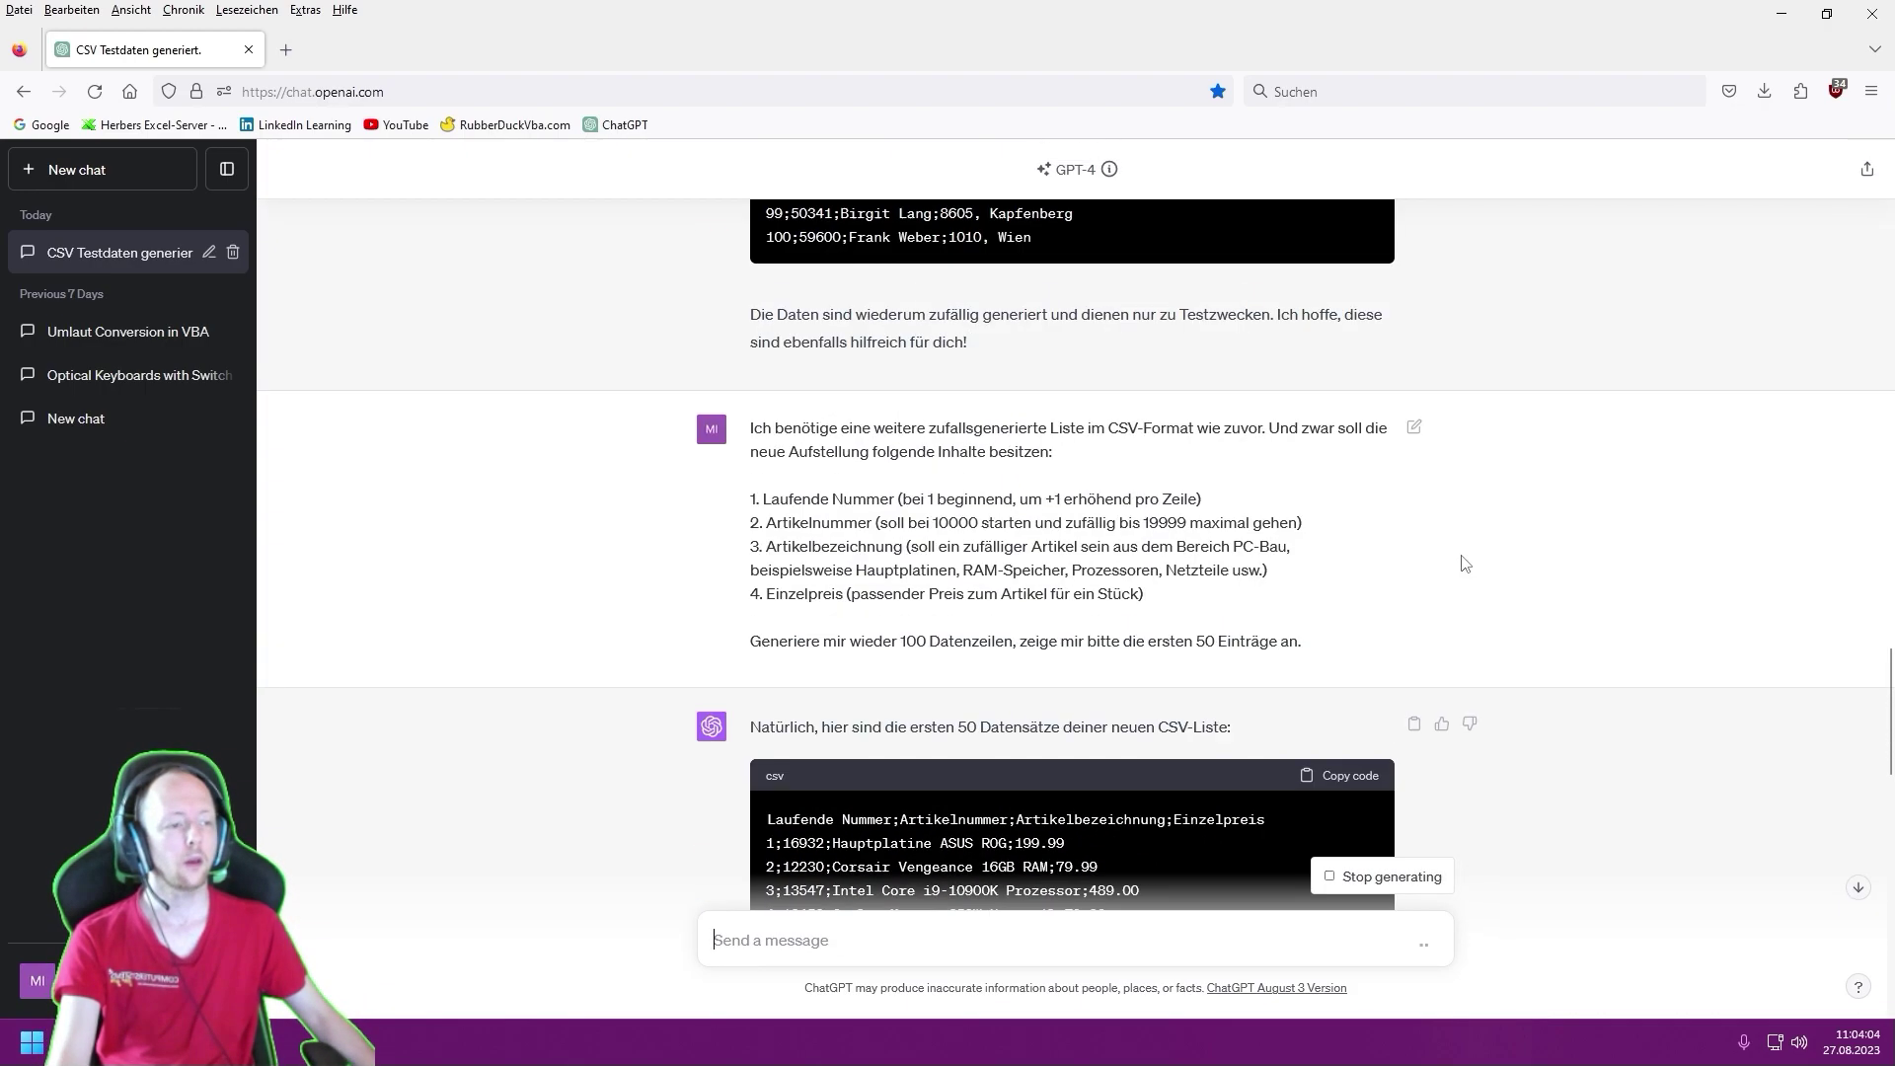
scroll(1399, 617, "down", 3)
- Copy the 50 CSV article rows and paste them into column A, replacing the old headers
left_click(1345, 525)
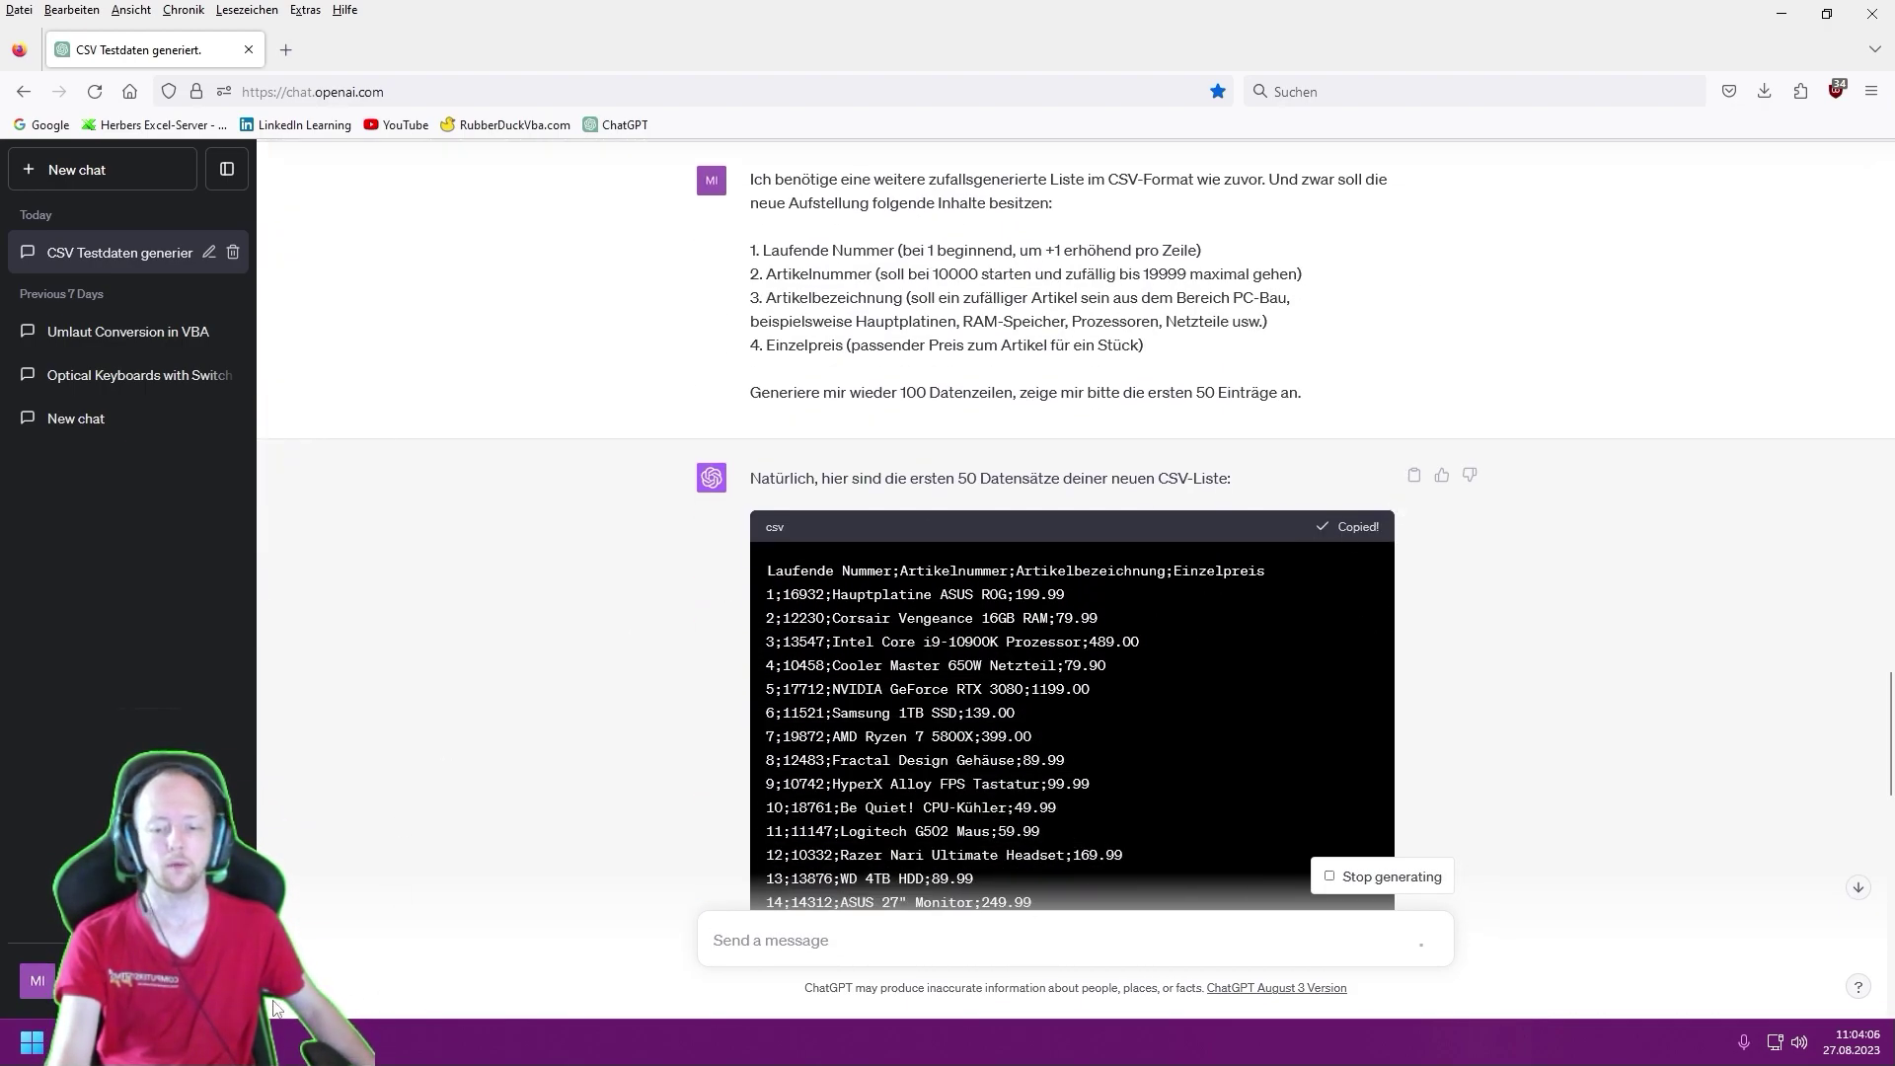
key("alt+Tab")
left_click_drag(45, 225, 328, 225)
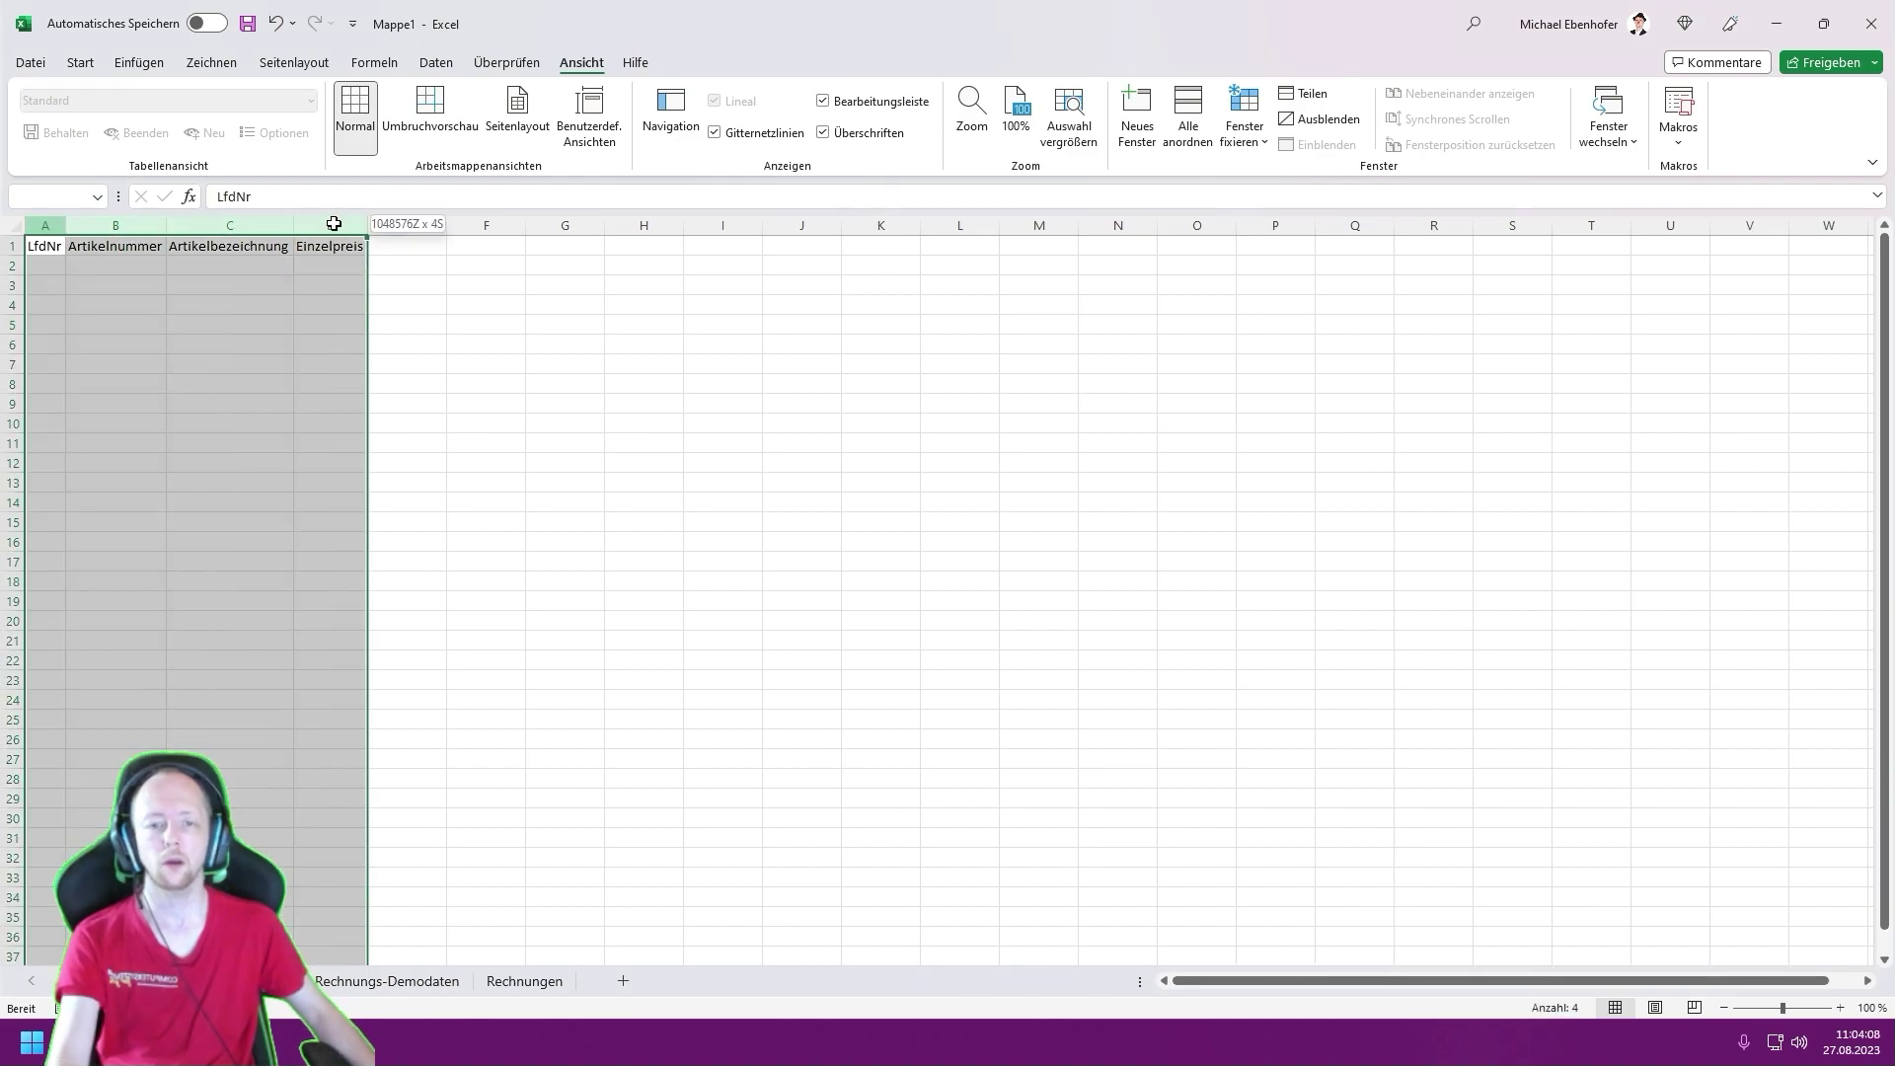
key("Delete")
left_click(44, 225)
key("ctrl+v")
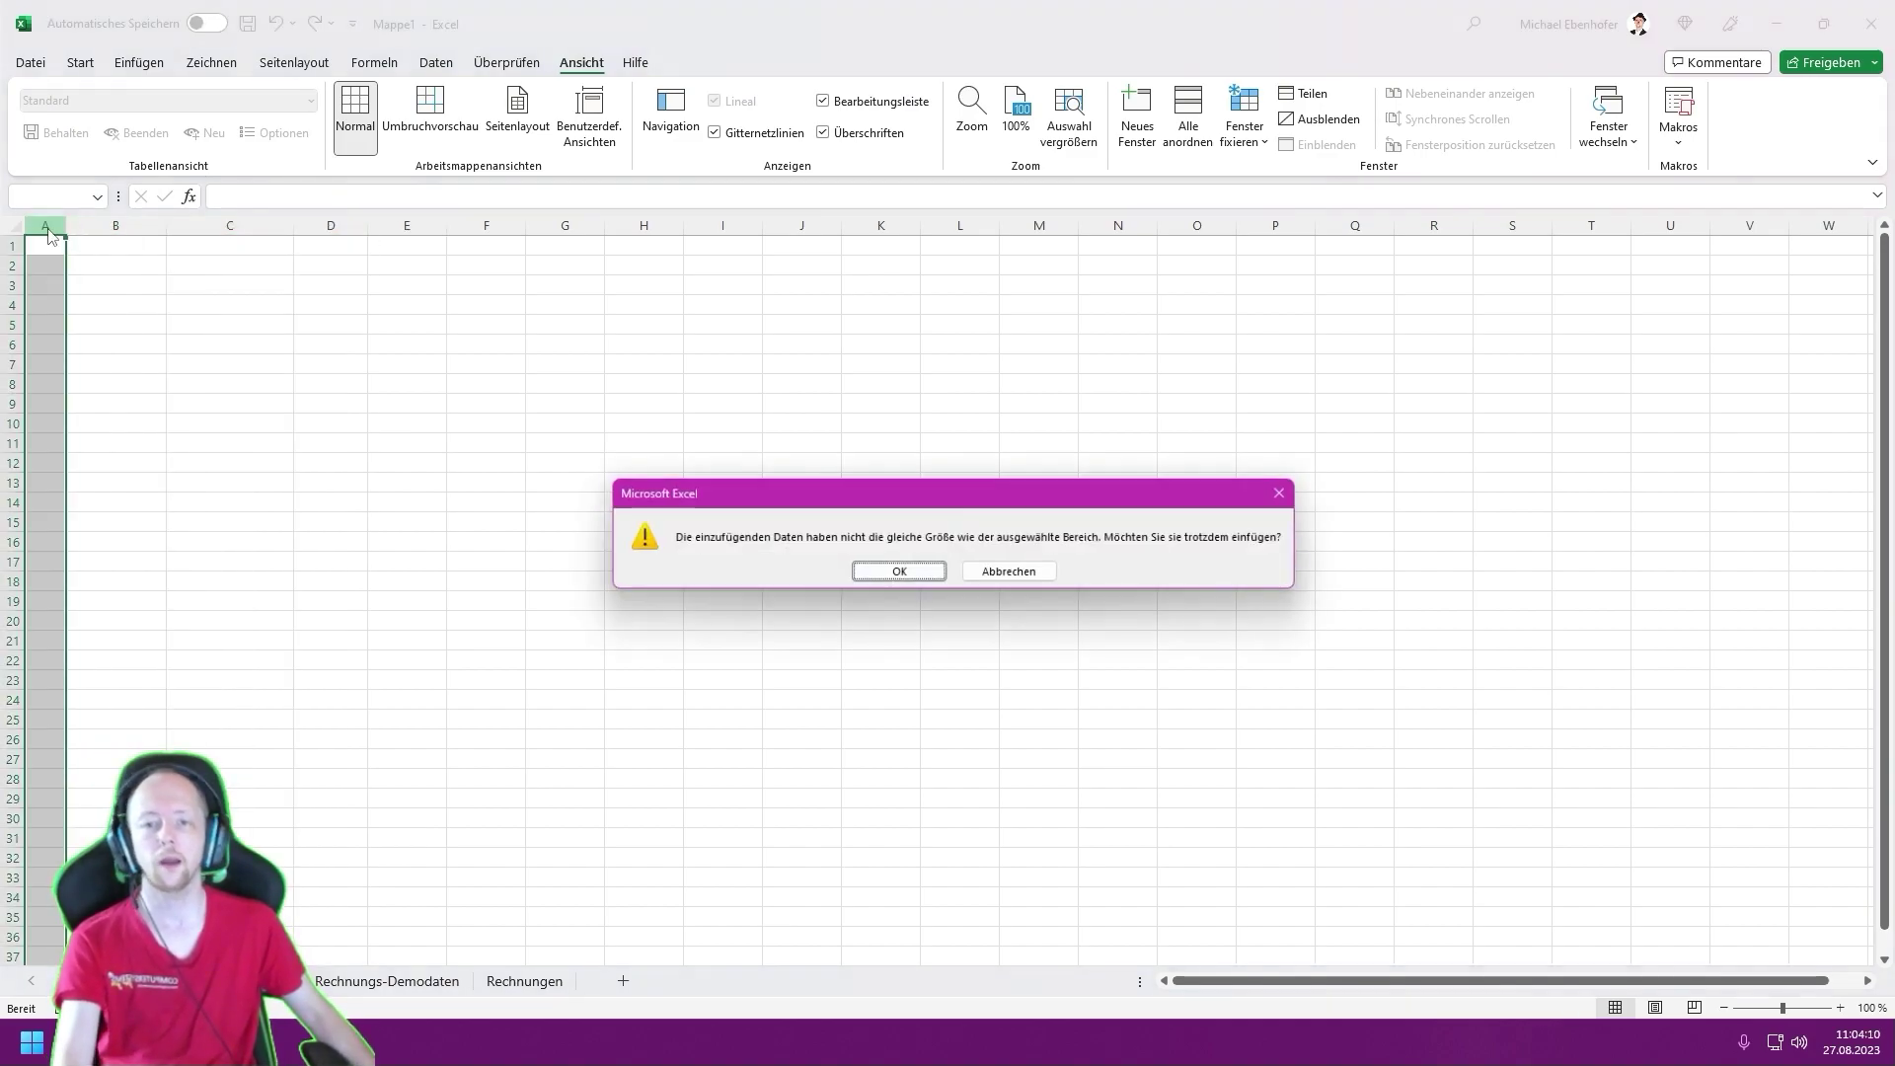
left_click(899, 573)
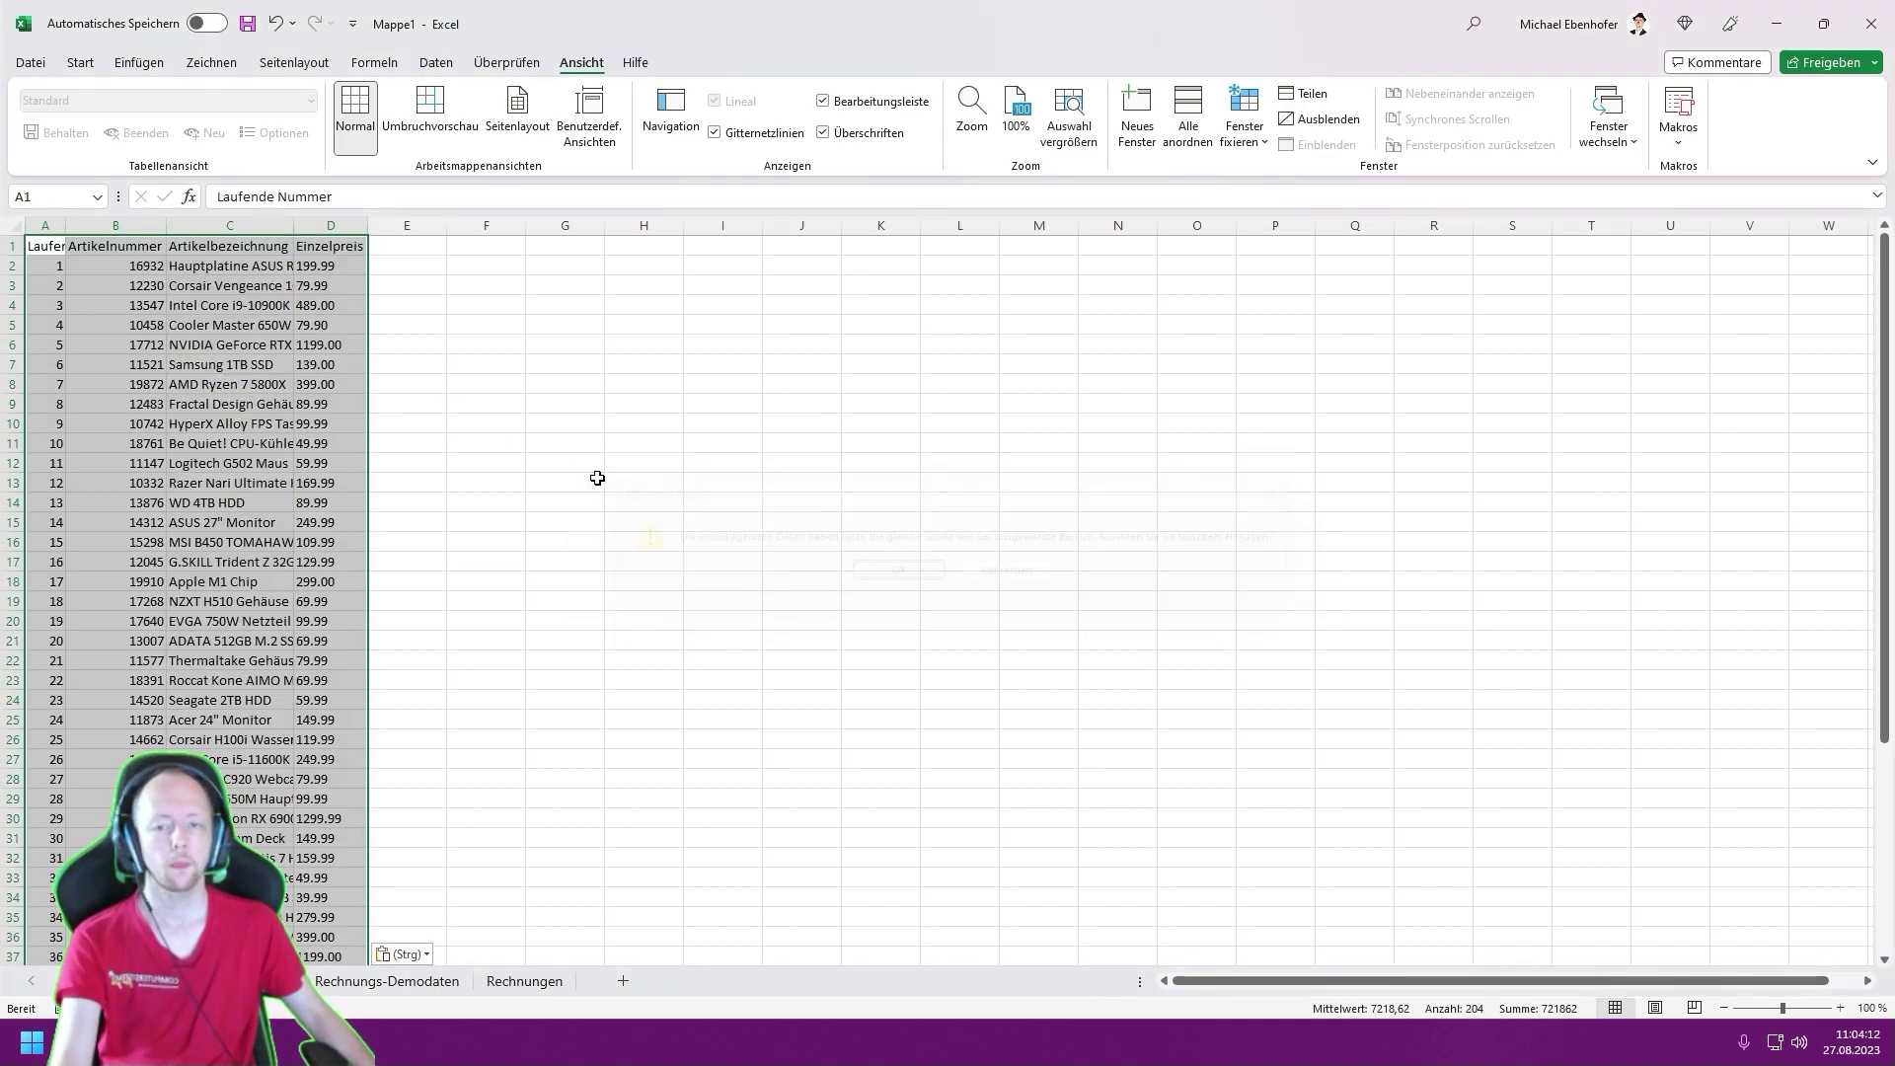
- Review the pasted rows and the Einzelpreis column, then return to ChatGPT
left_click(434, 423)
scroll(89, 378, "down", 4)
scroll(87, 428, "down", 5)
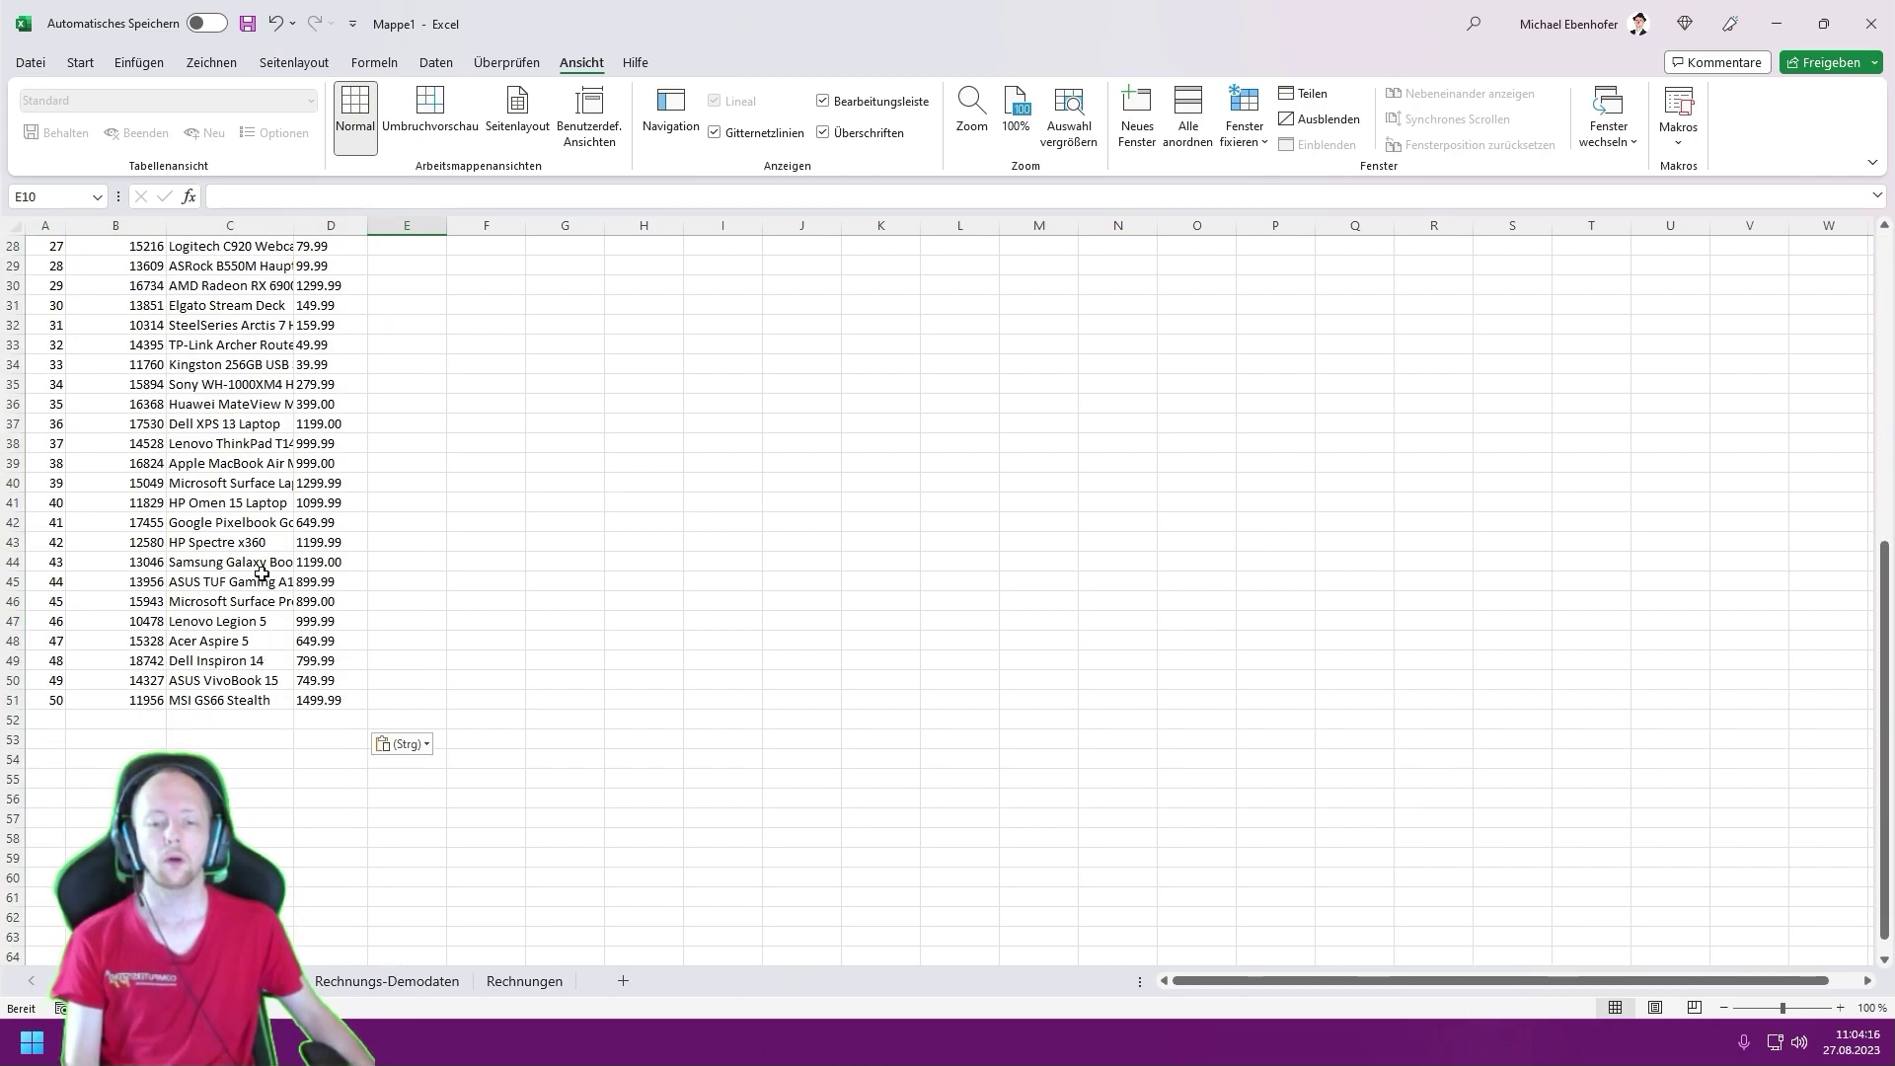
scroll(309, 561, "up", 5)
scroll(321, 444, "up", 3)
scroll(338, 317, "up", 1)
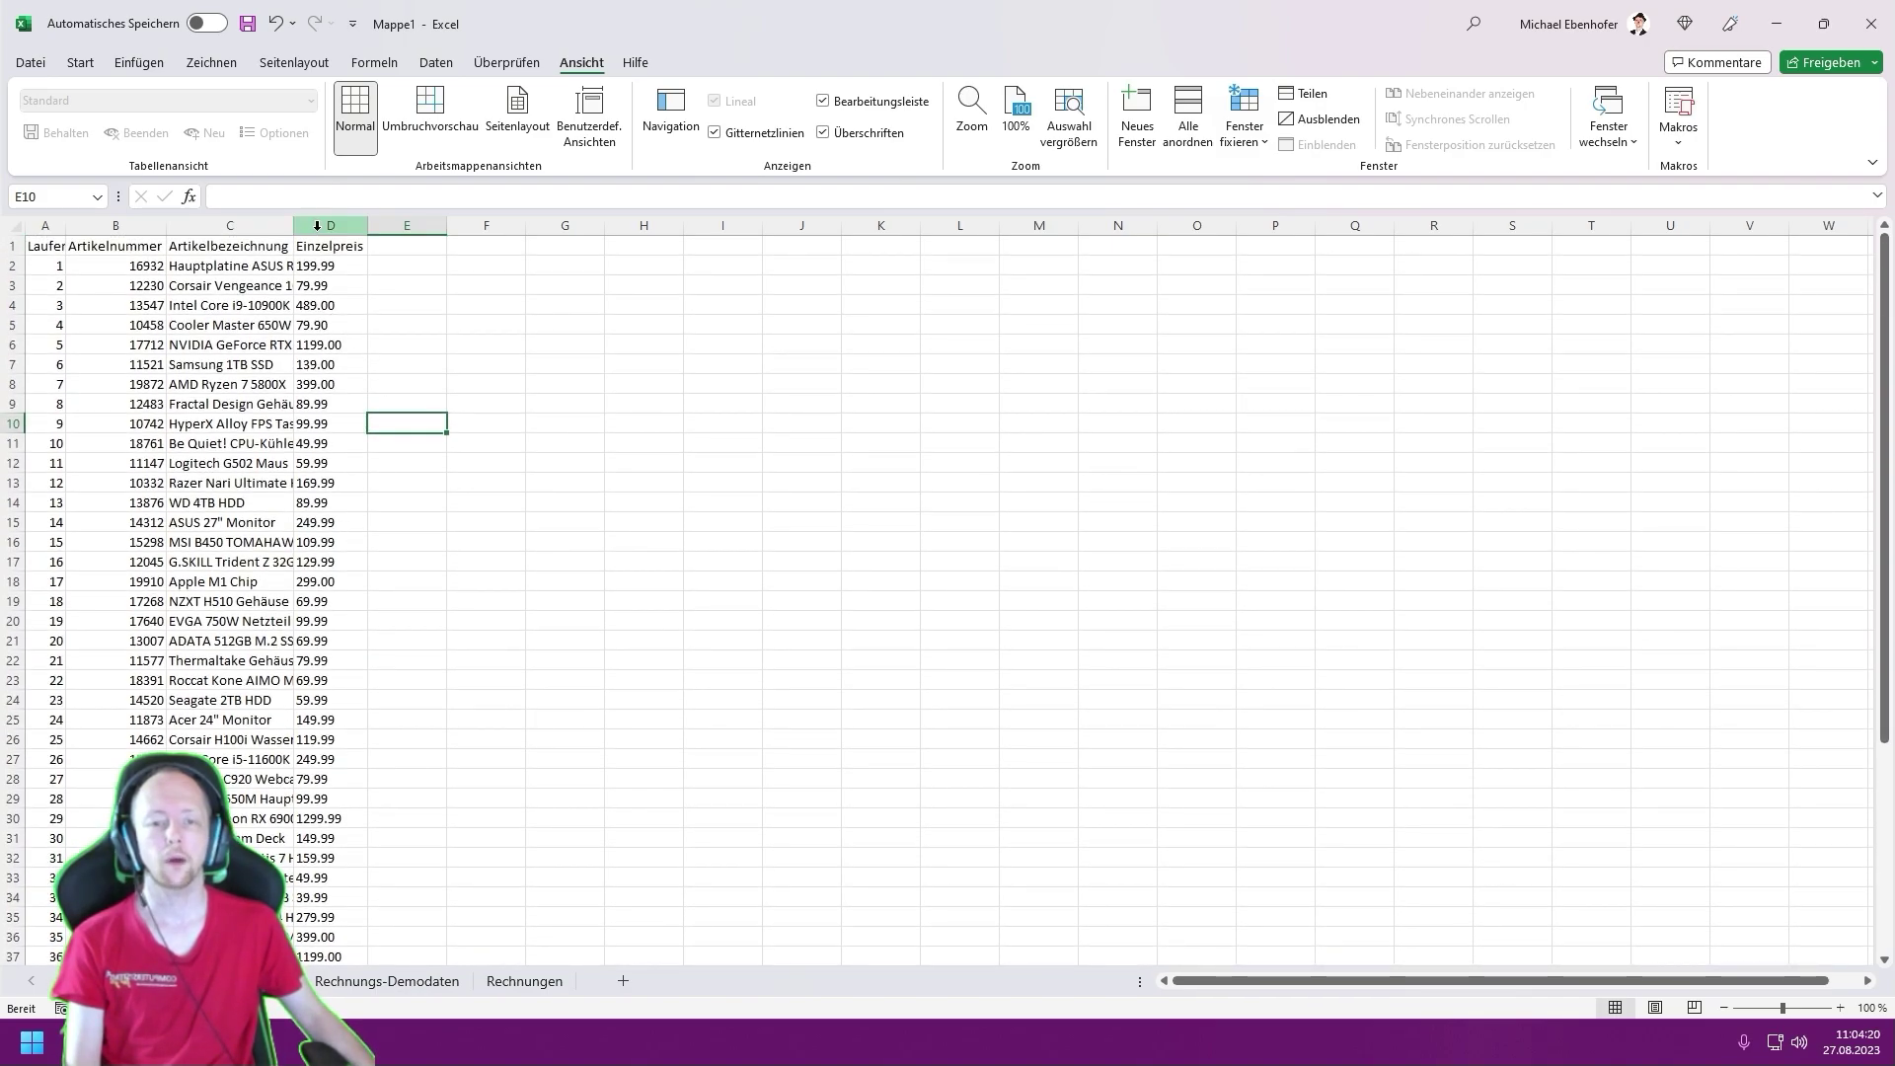
left_click(317, 227)
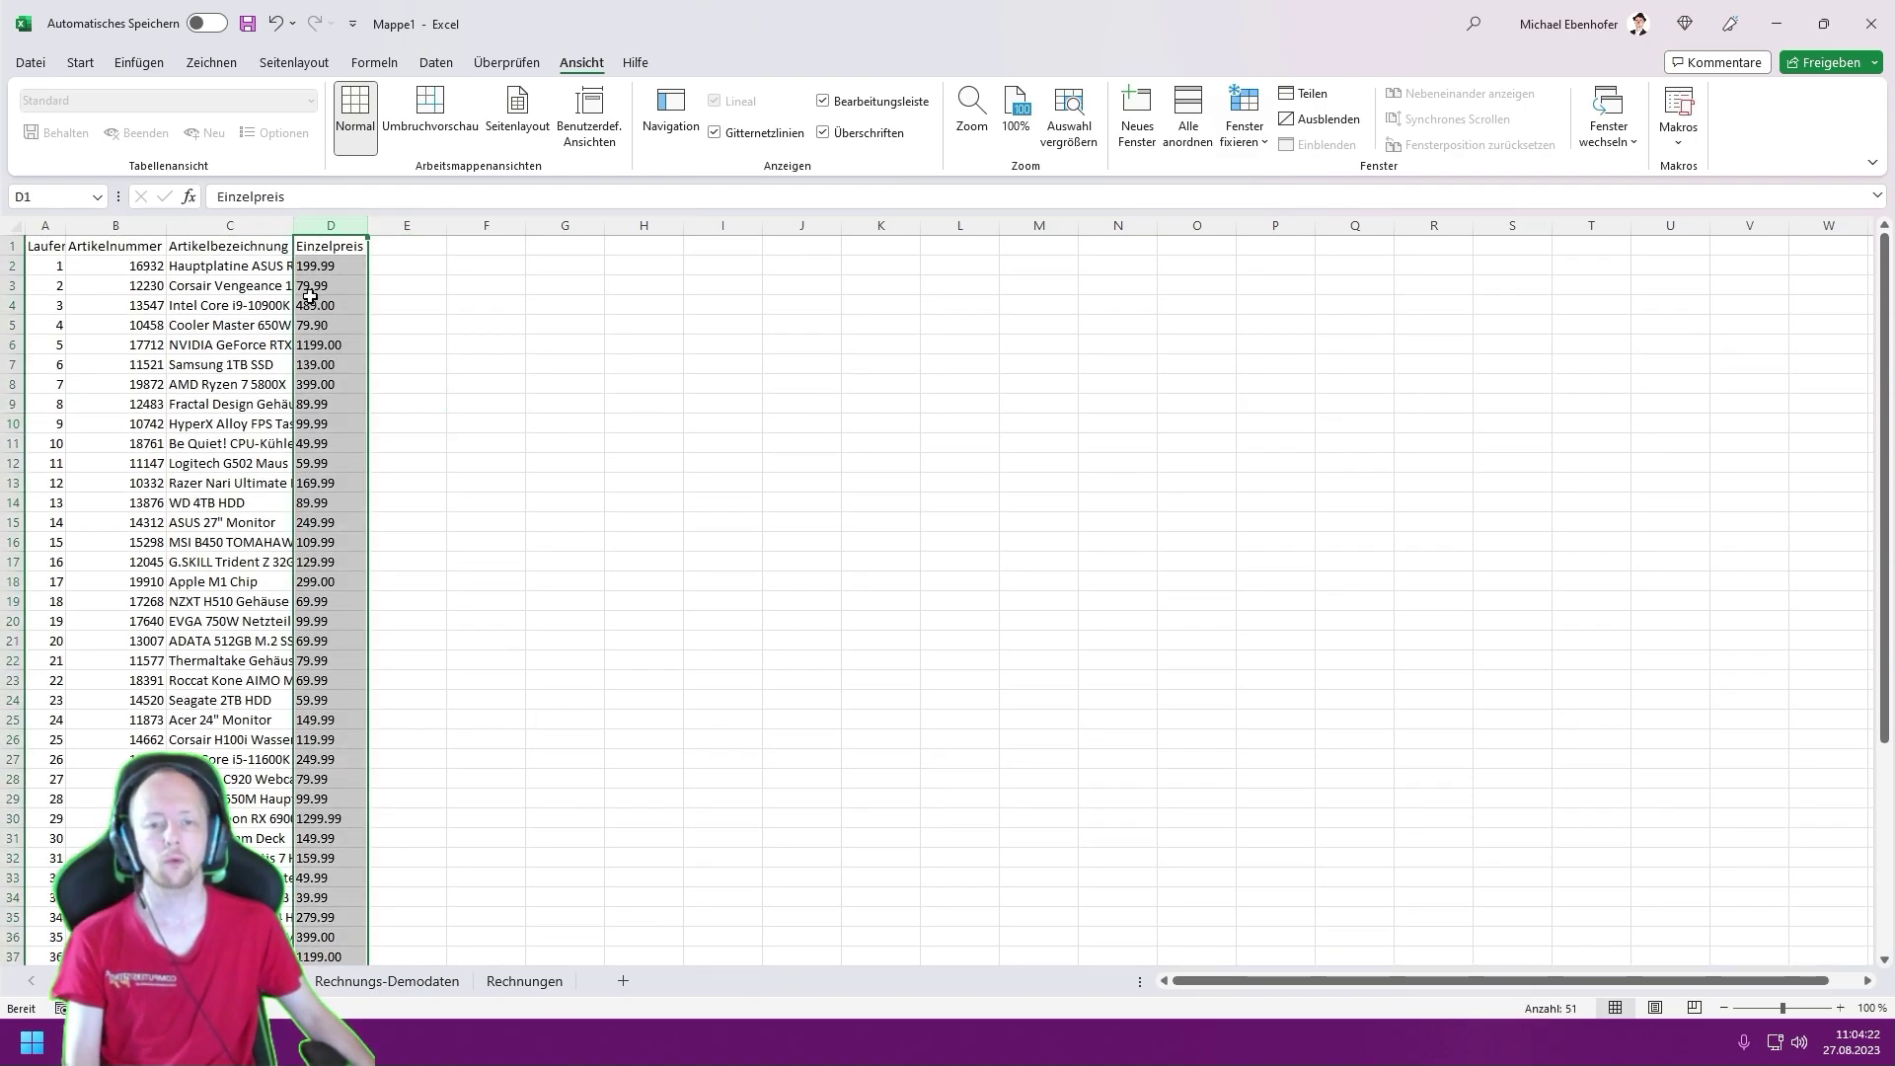
left_click(452, 419)
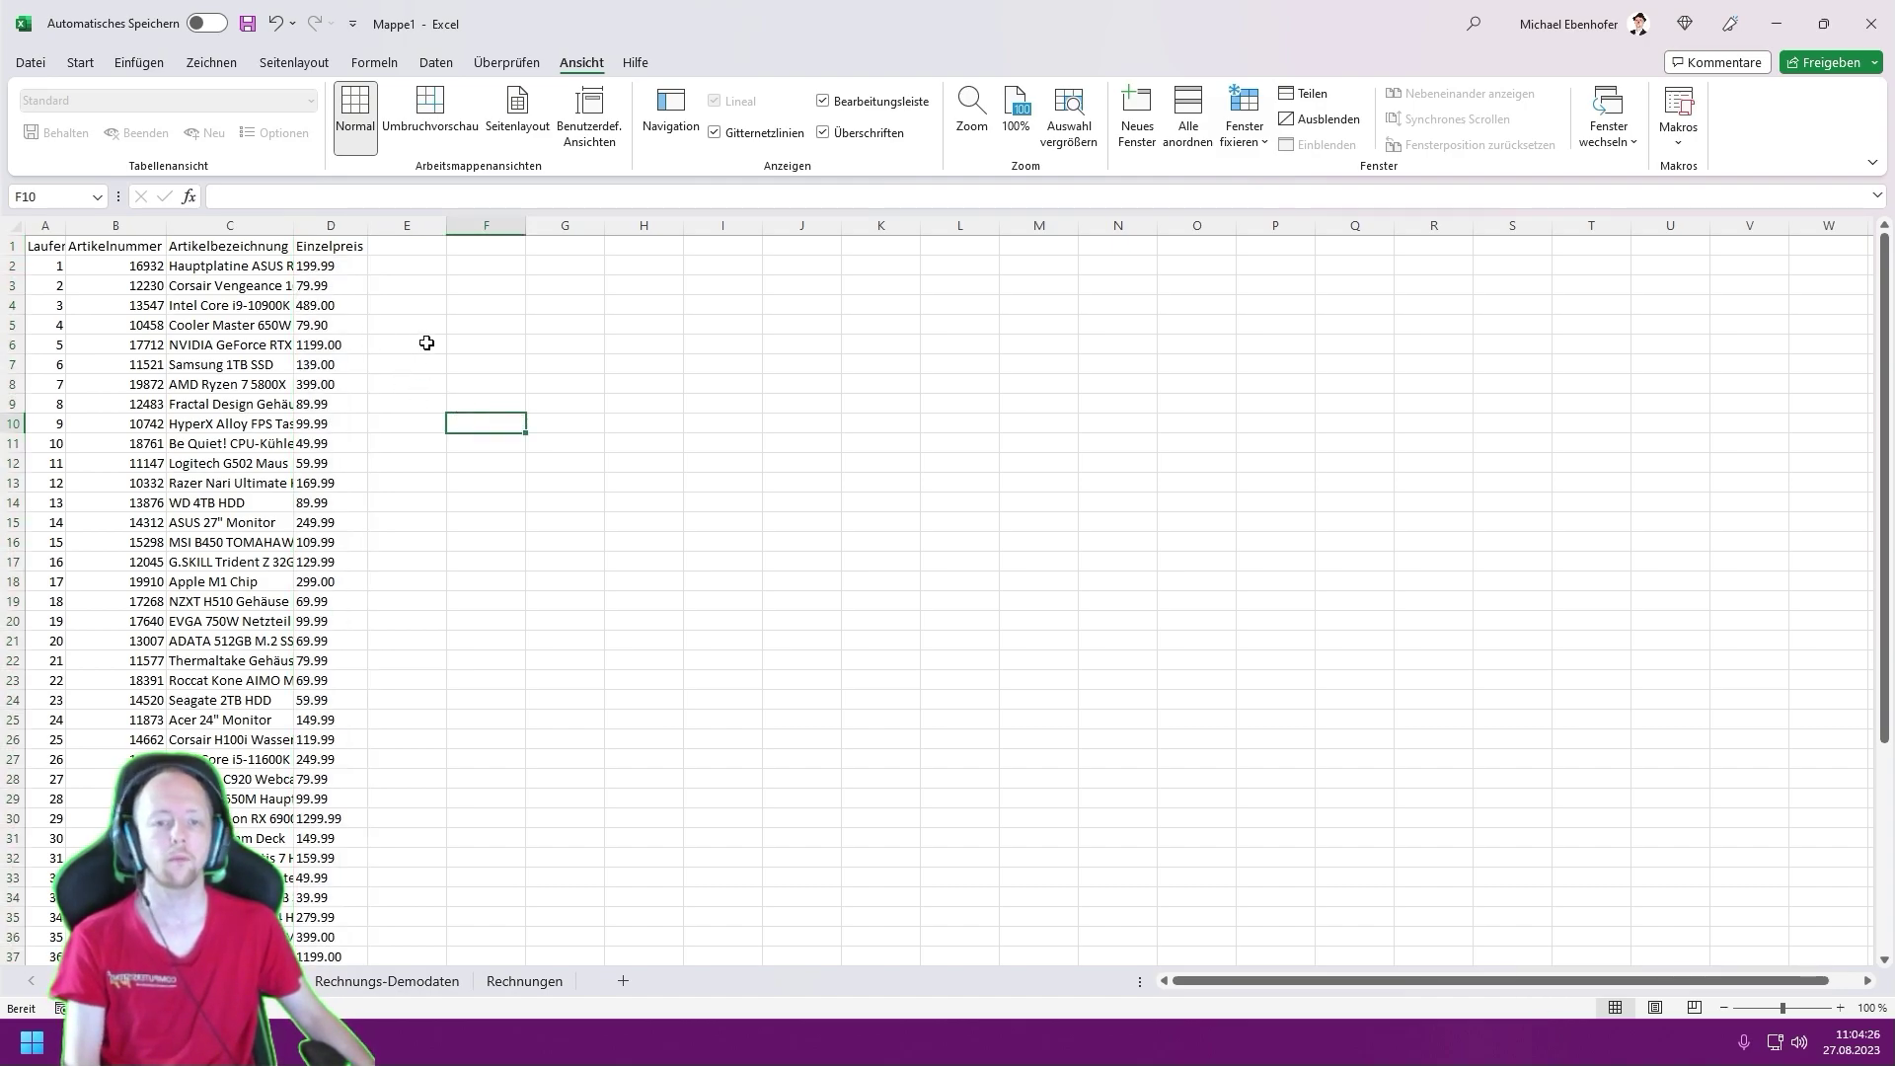
key("alt+Tab")
- Scroll through ChatGPT's reply with rows 51–100 and switch over to the spreadsheet
scroll(775, 638, "down", 10)
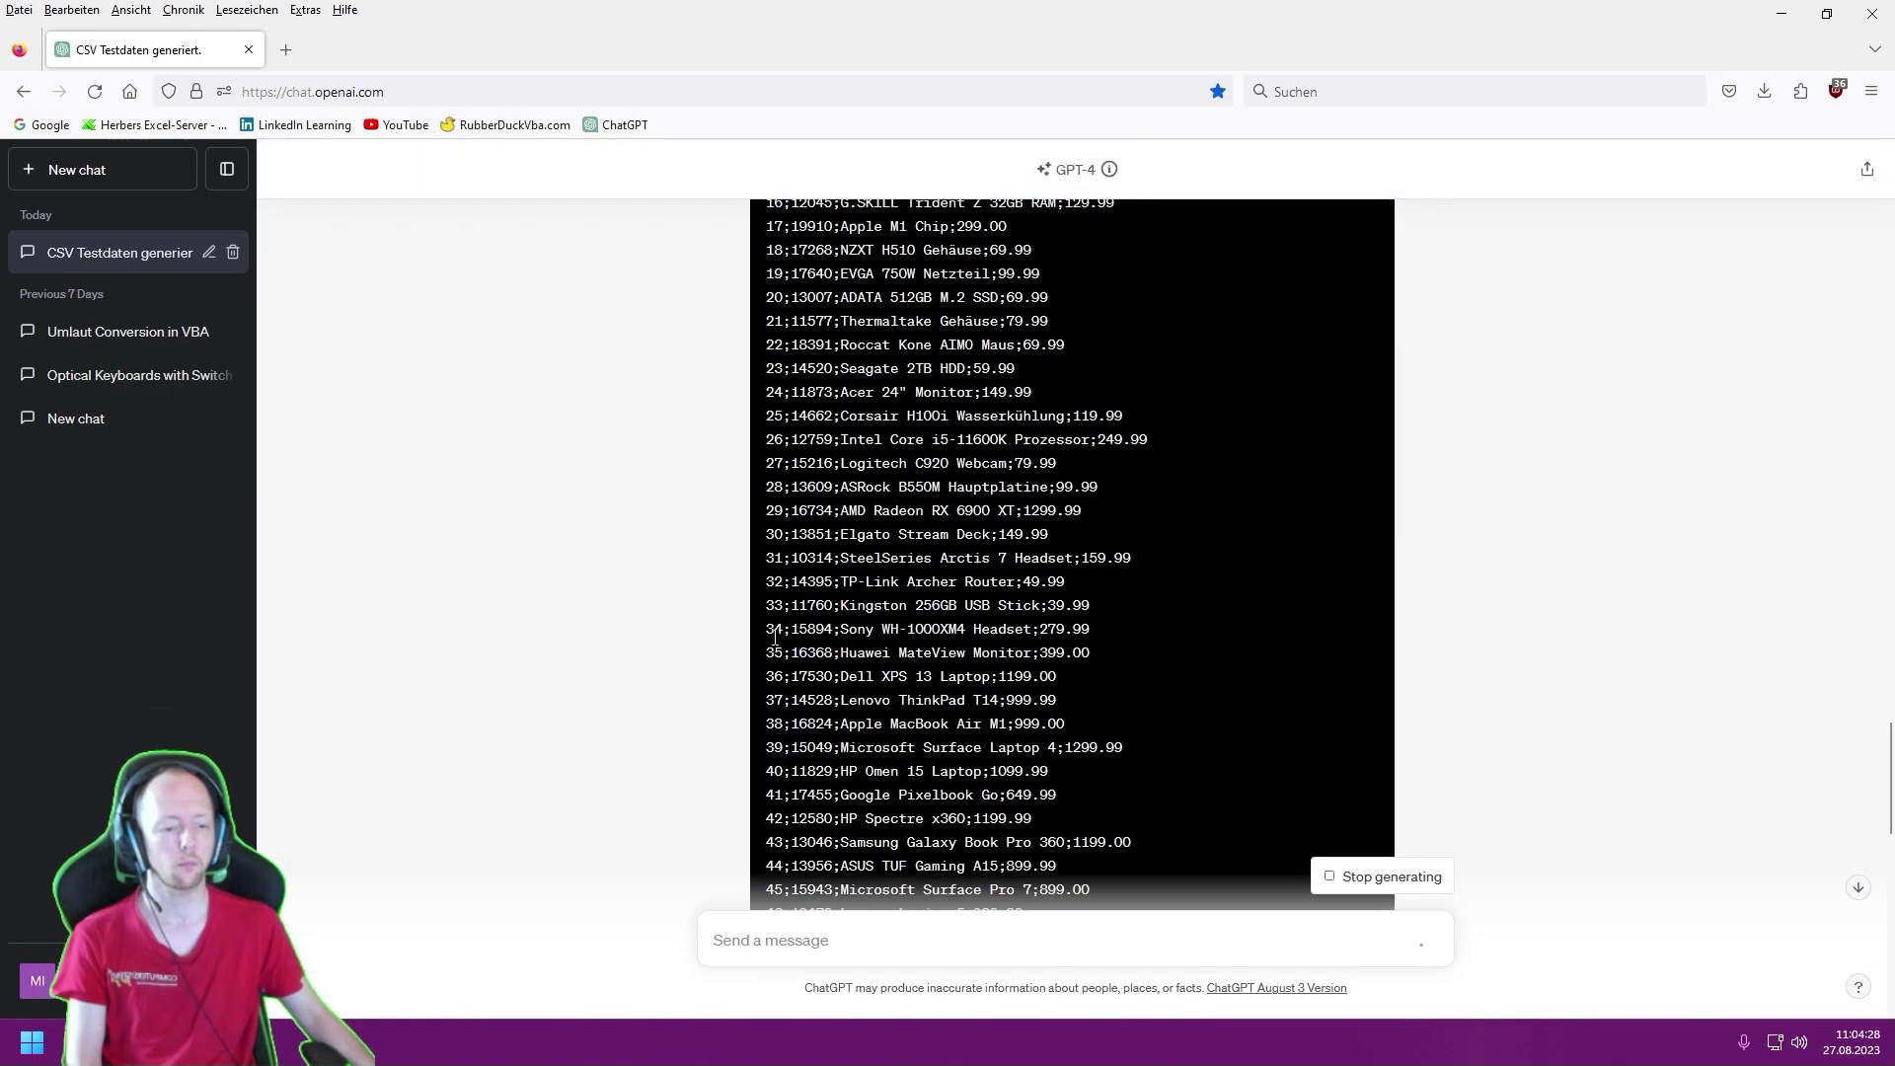
scroll(775, 639, "down", 10)
scroll(774, 638, "down", 5)
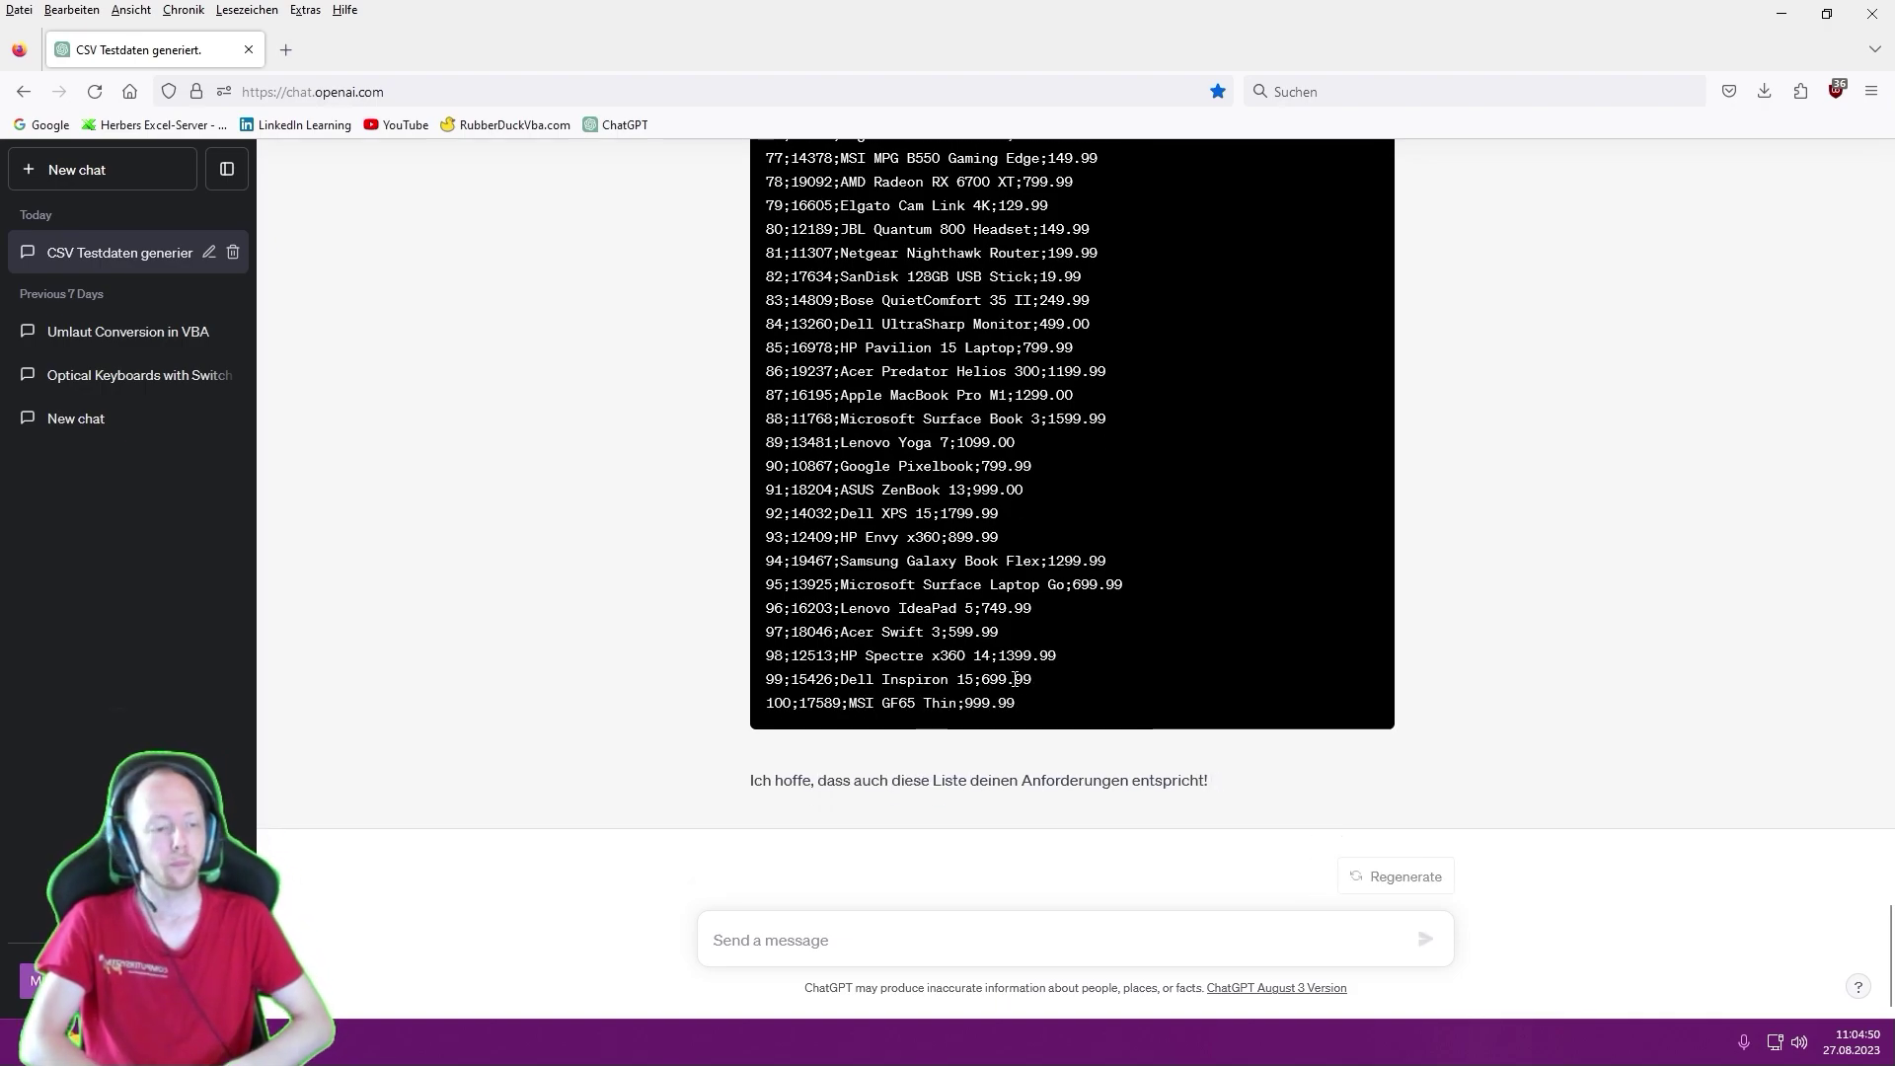
scroll(906, 672, "up", 5)
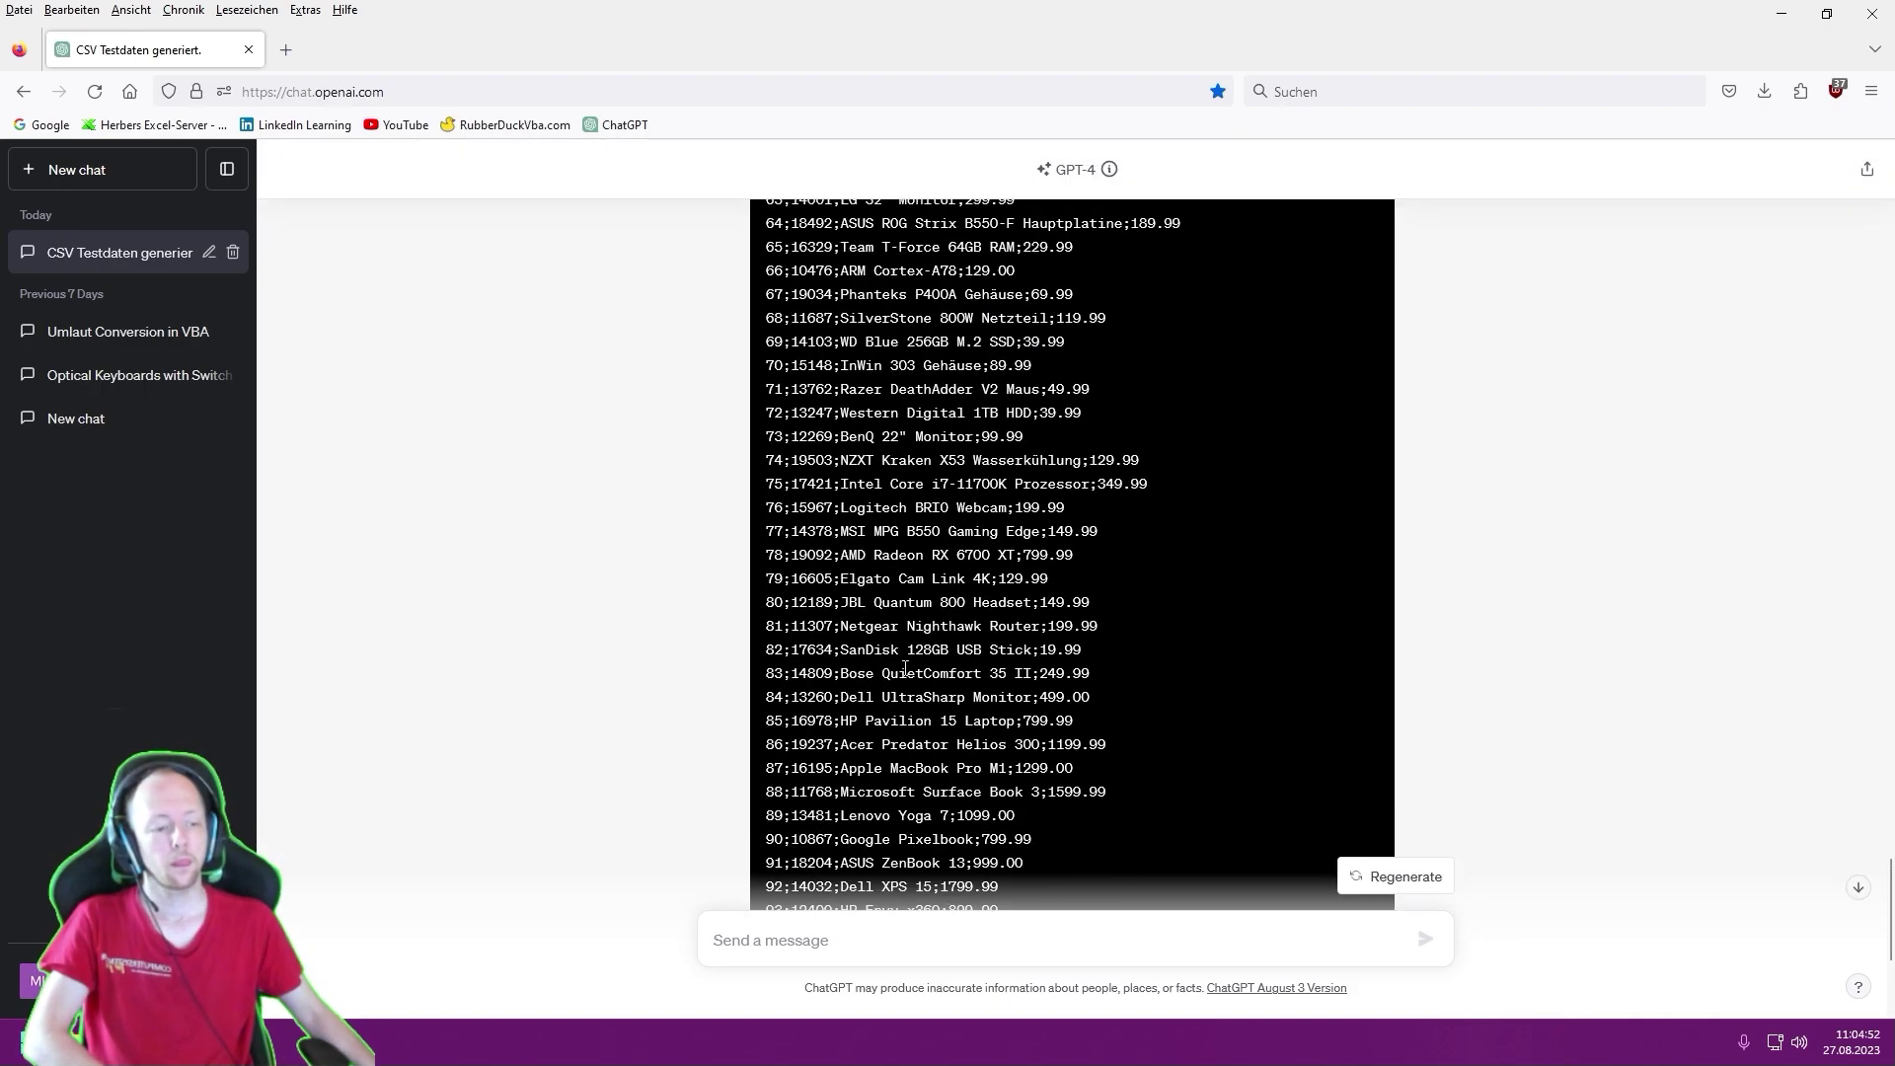
scroll(906, 671, "up", 5)
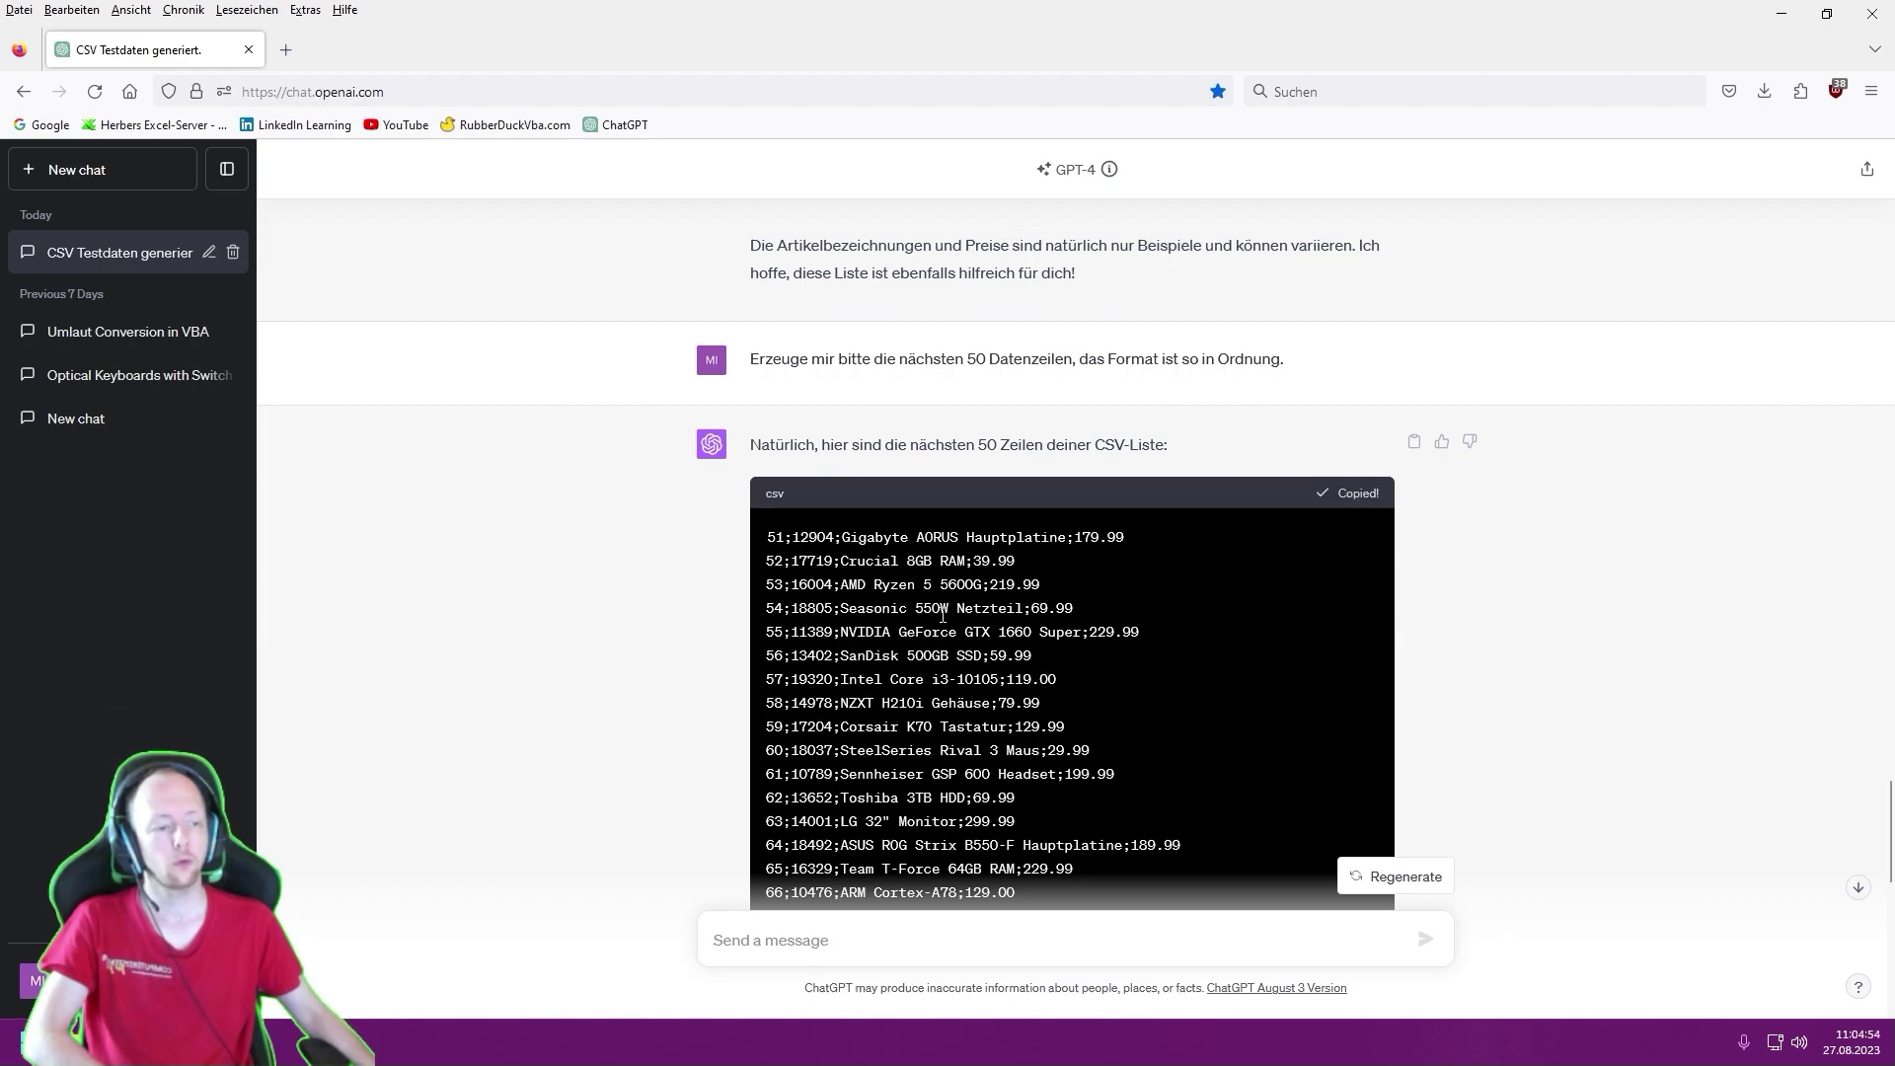
key("alt+Tab")
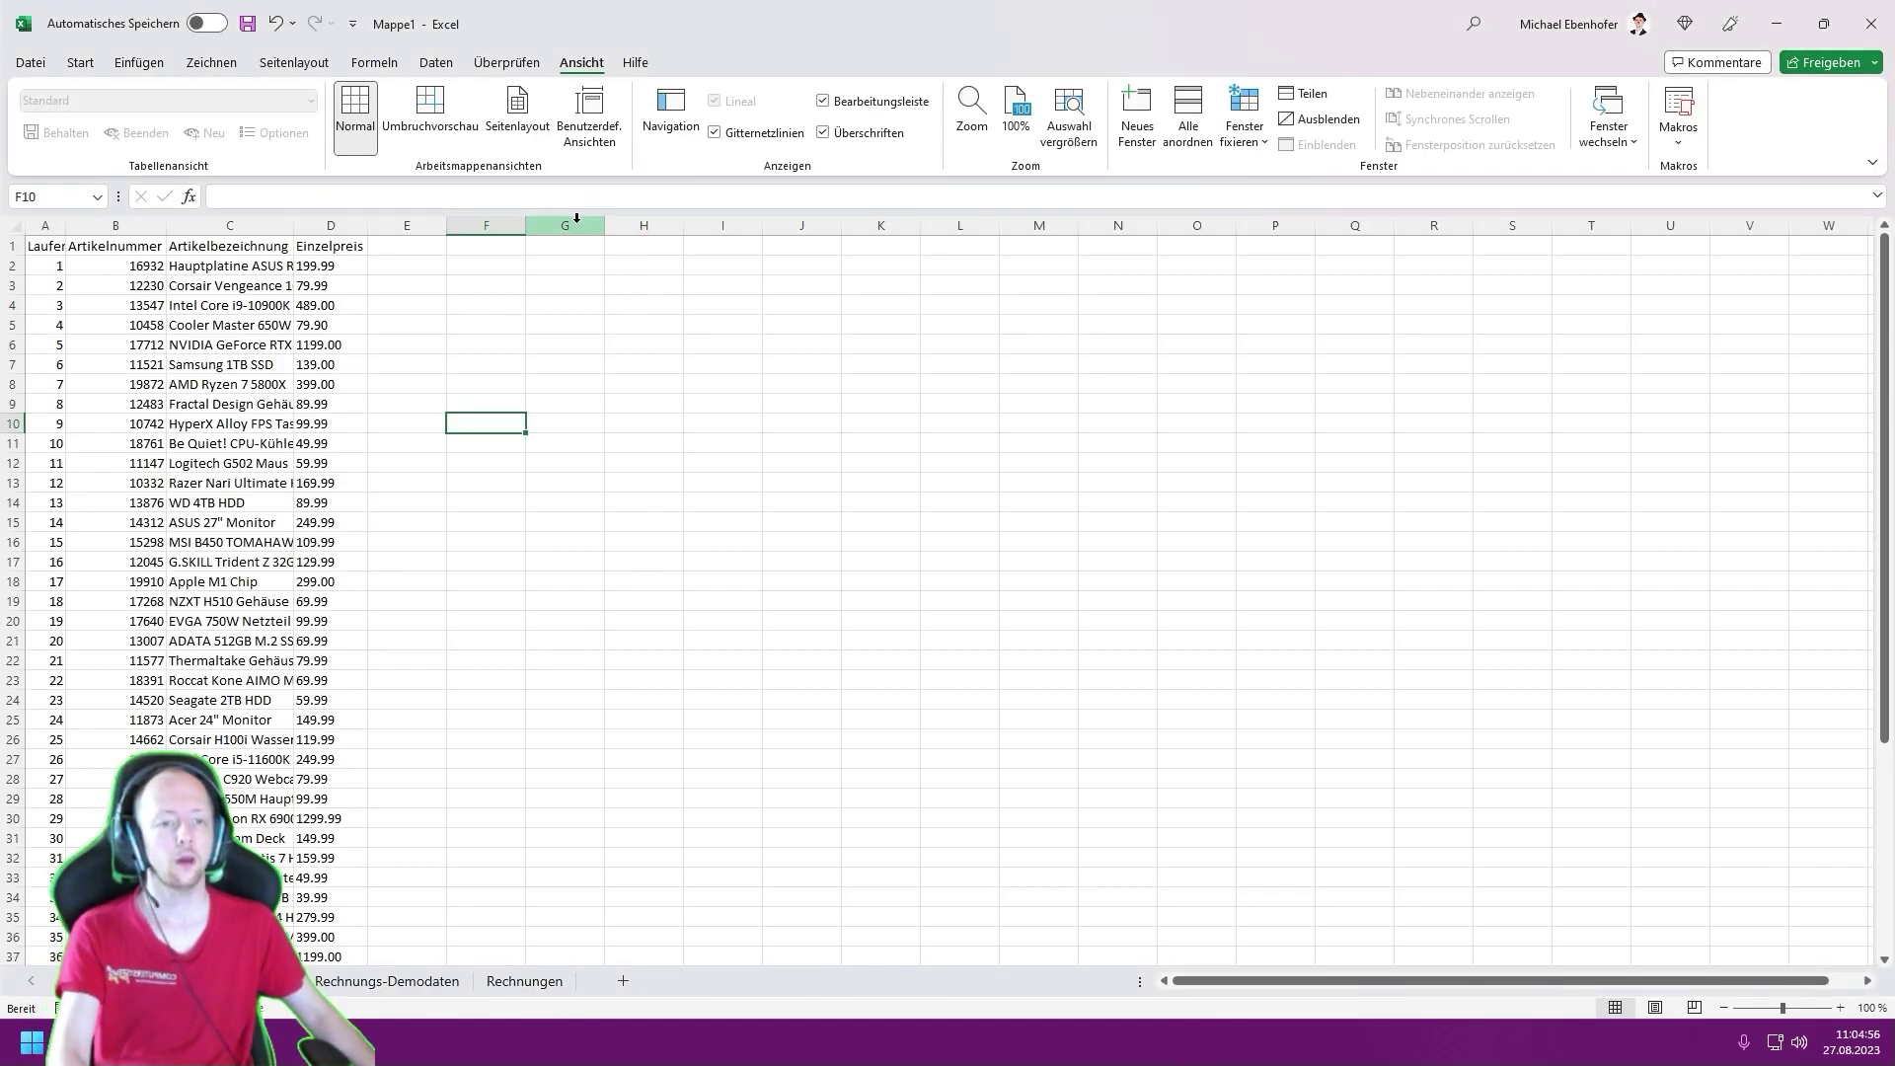
- Paste rows 51–100 into column G, accepting the size warning, and copy the G1:J50 block
left_click(566, 225)
key("ctrl+v")
key("Return")
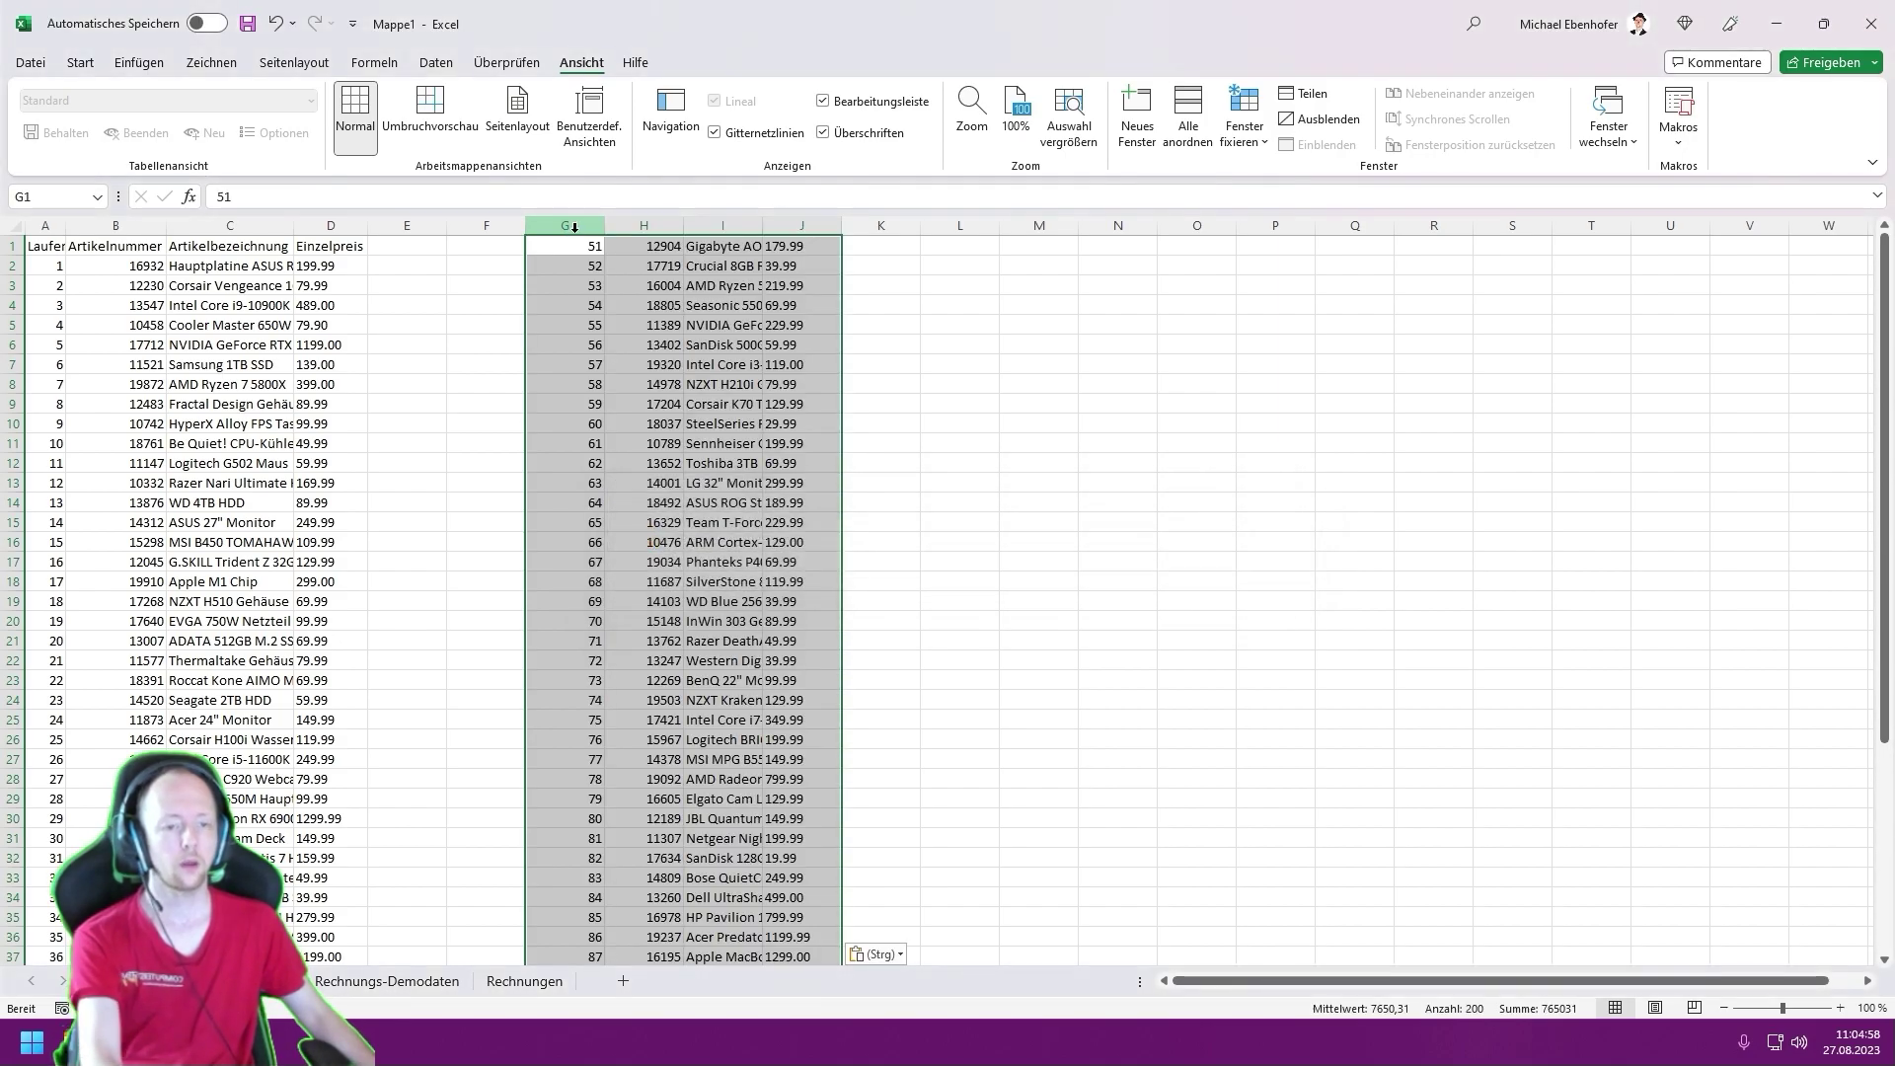
key("ctrl+a")
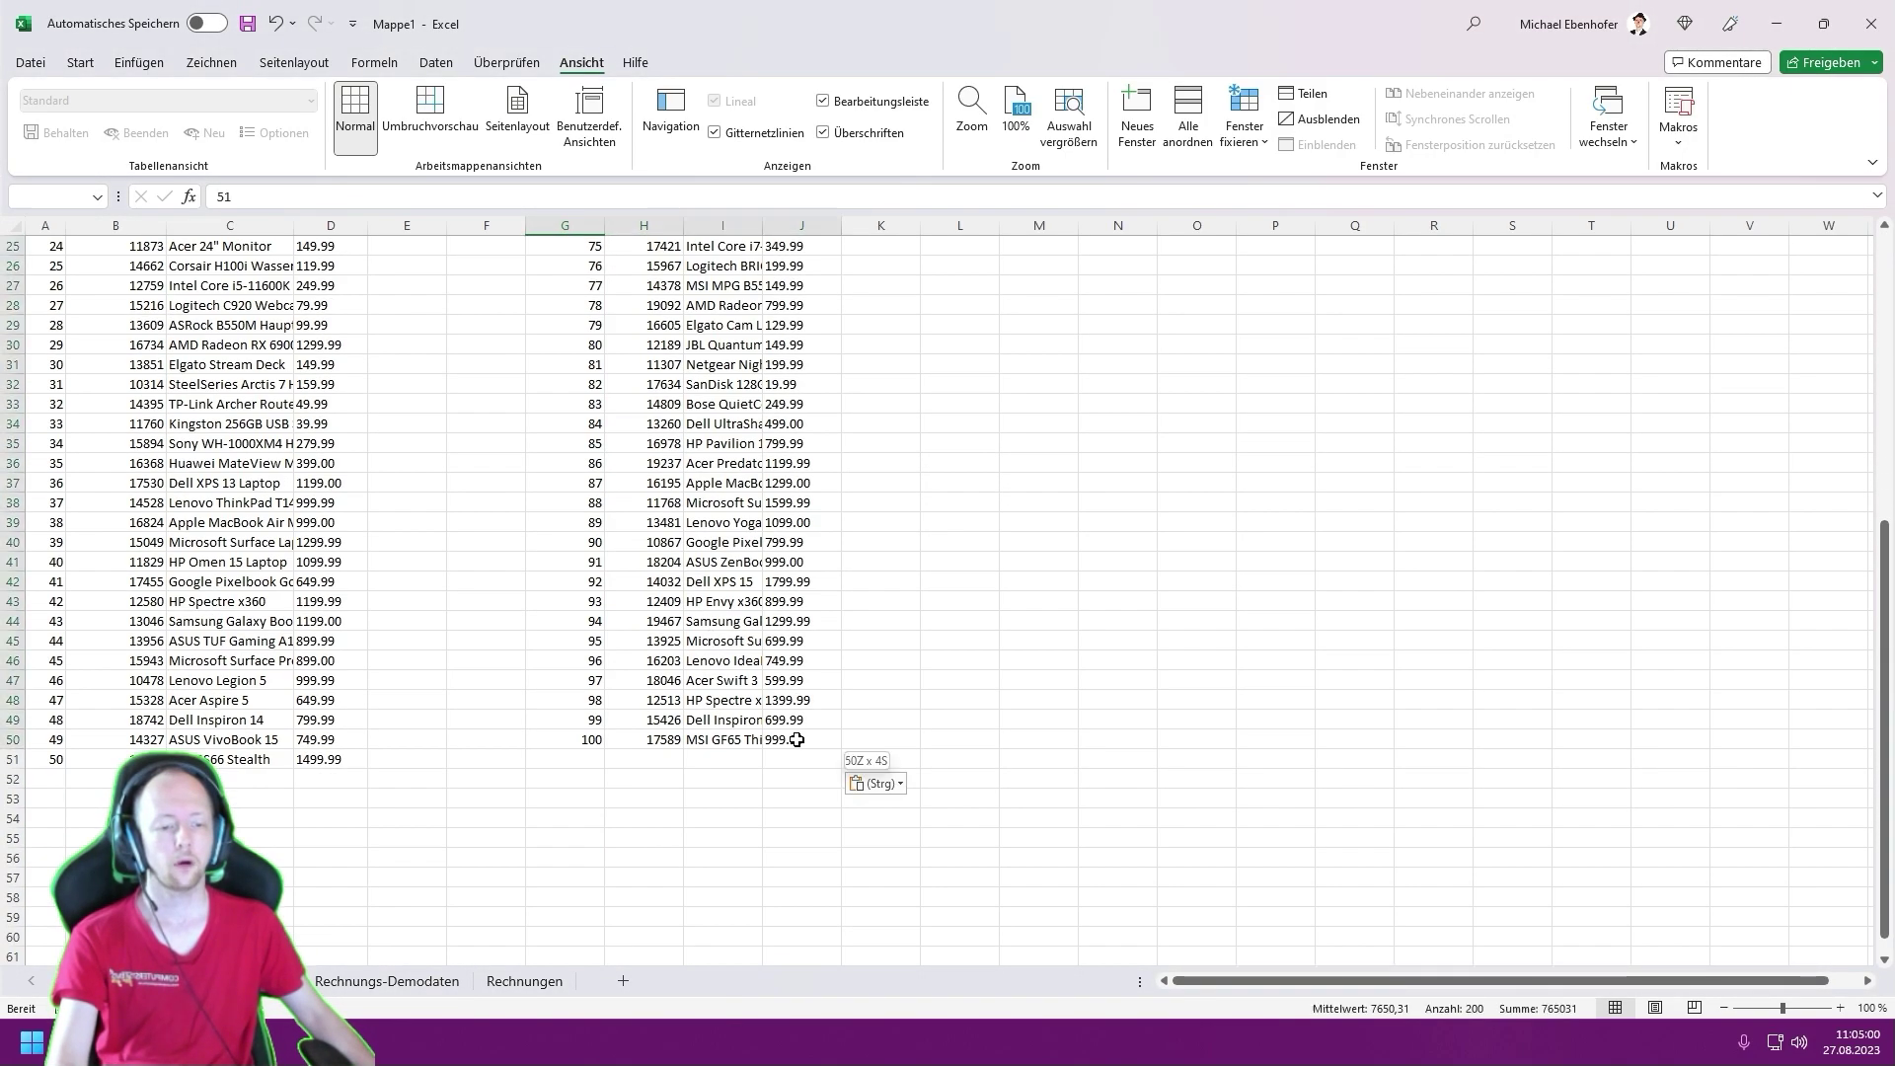
key("ctrl+c")
- Paste the block at A52 directly beneath record 50 and select the Einzelpreis column
scroll(677, 564, "up", 5)
scroll(60, 819, "down", 5)
scroll(59, 820, "down", 6)
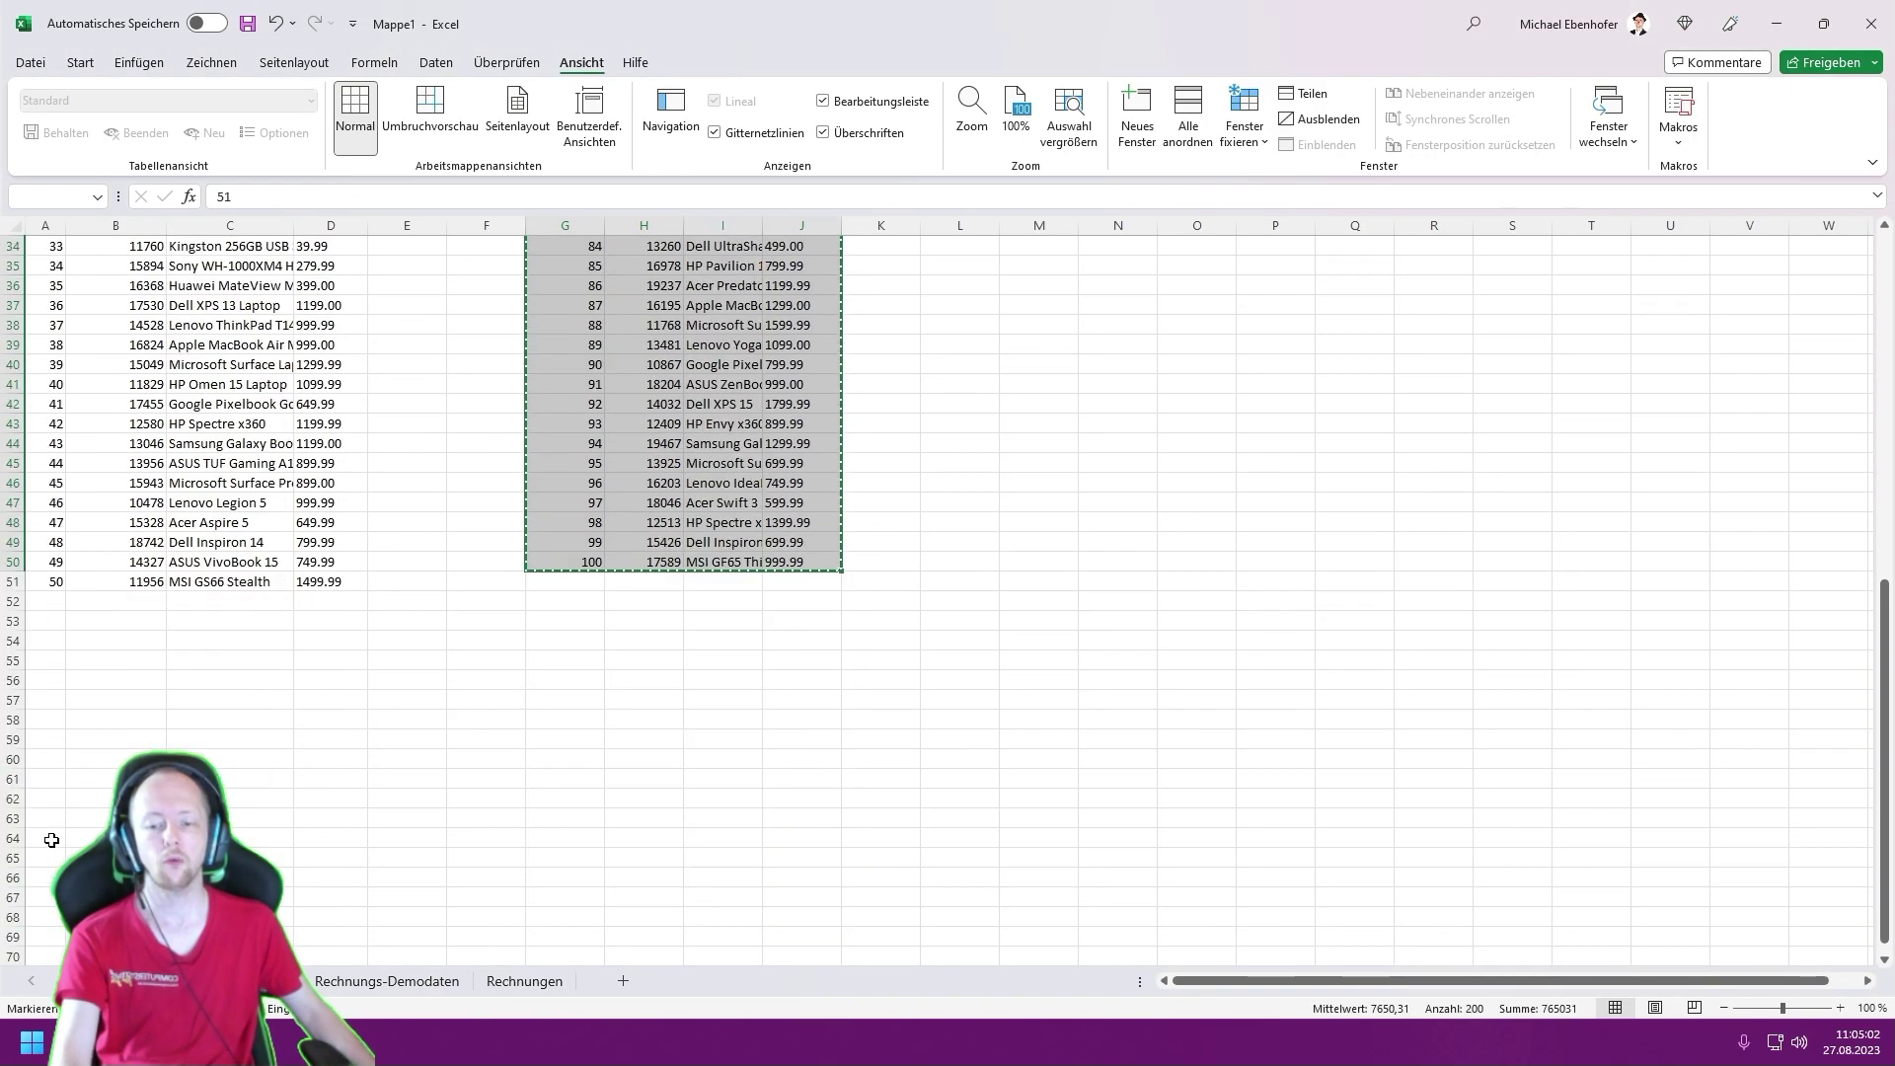
left_click(50, 599)
key("ctrl+v")
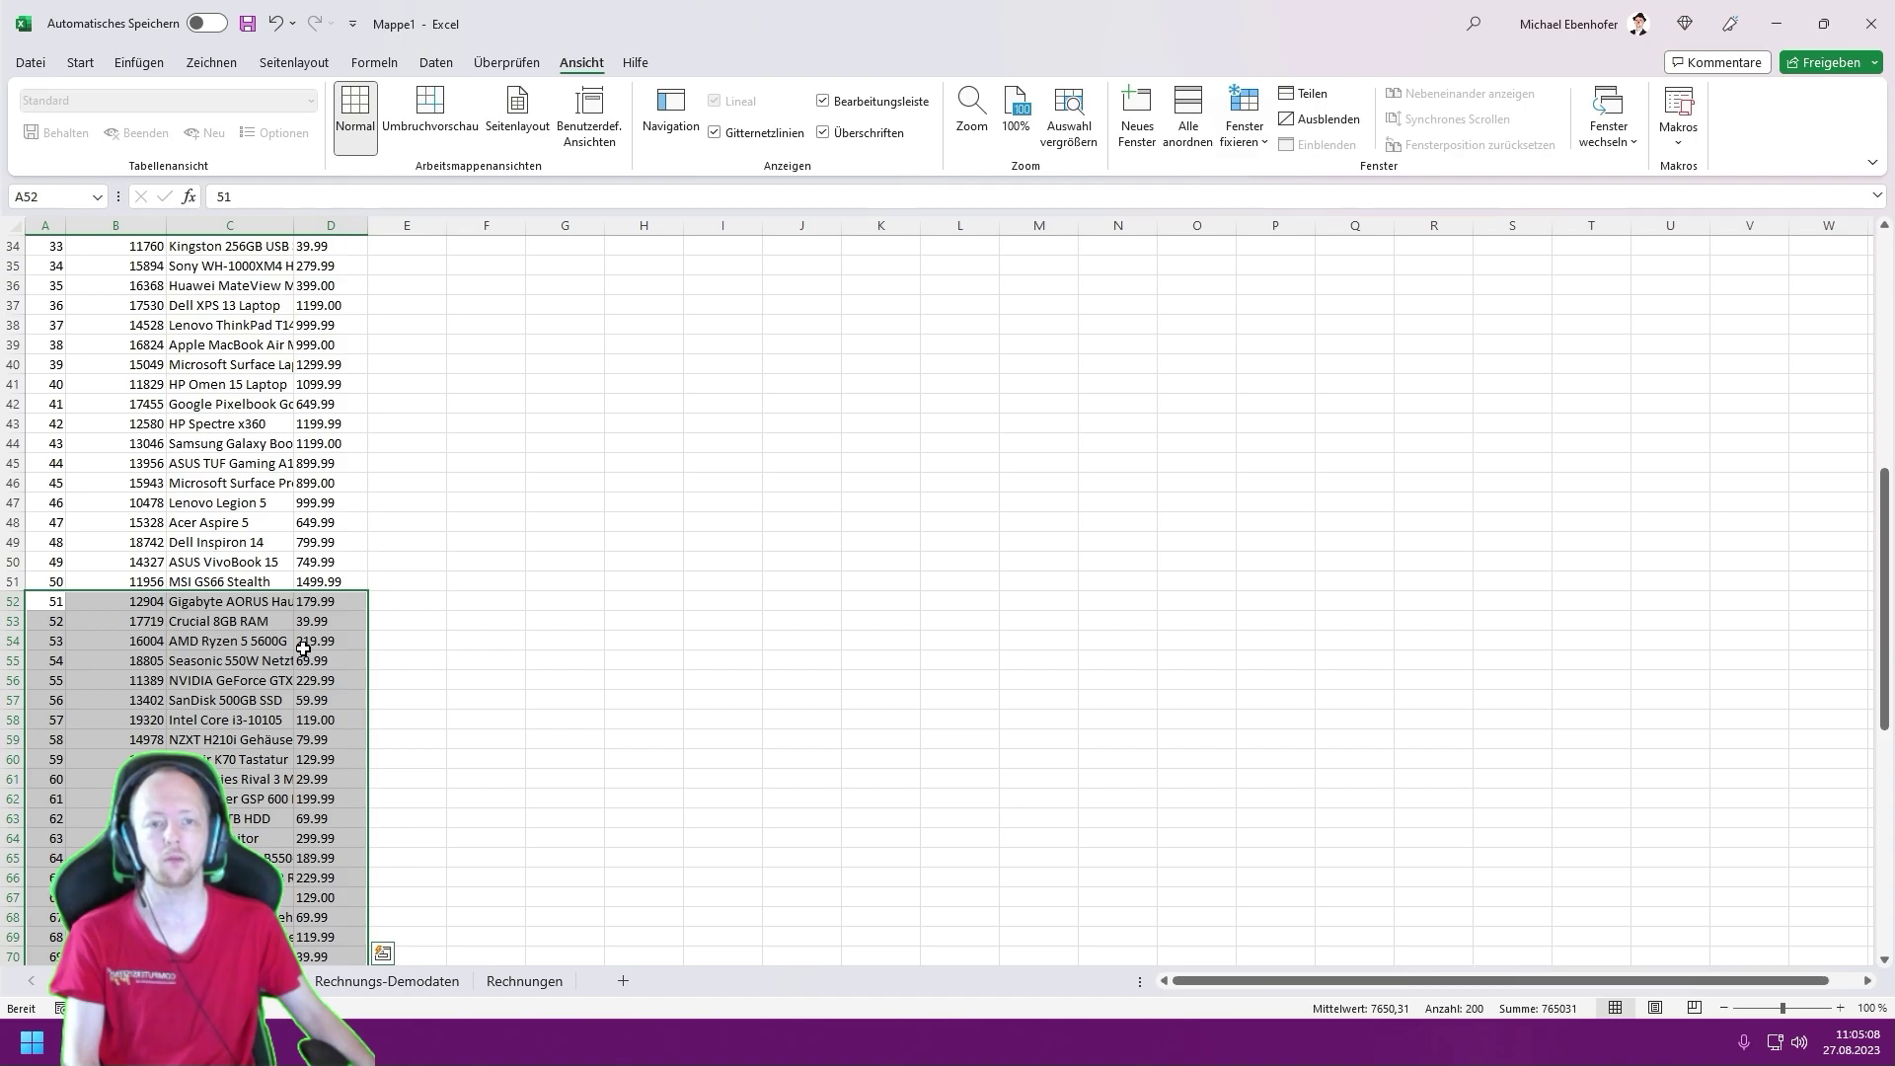
left_click_drag(228, 558, 228, 597)
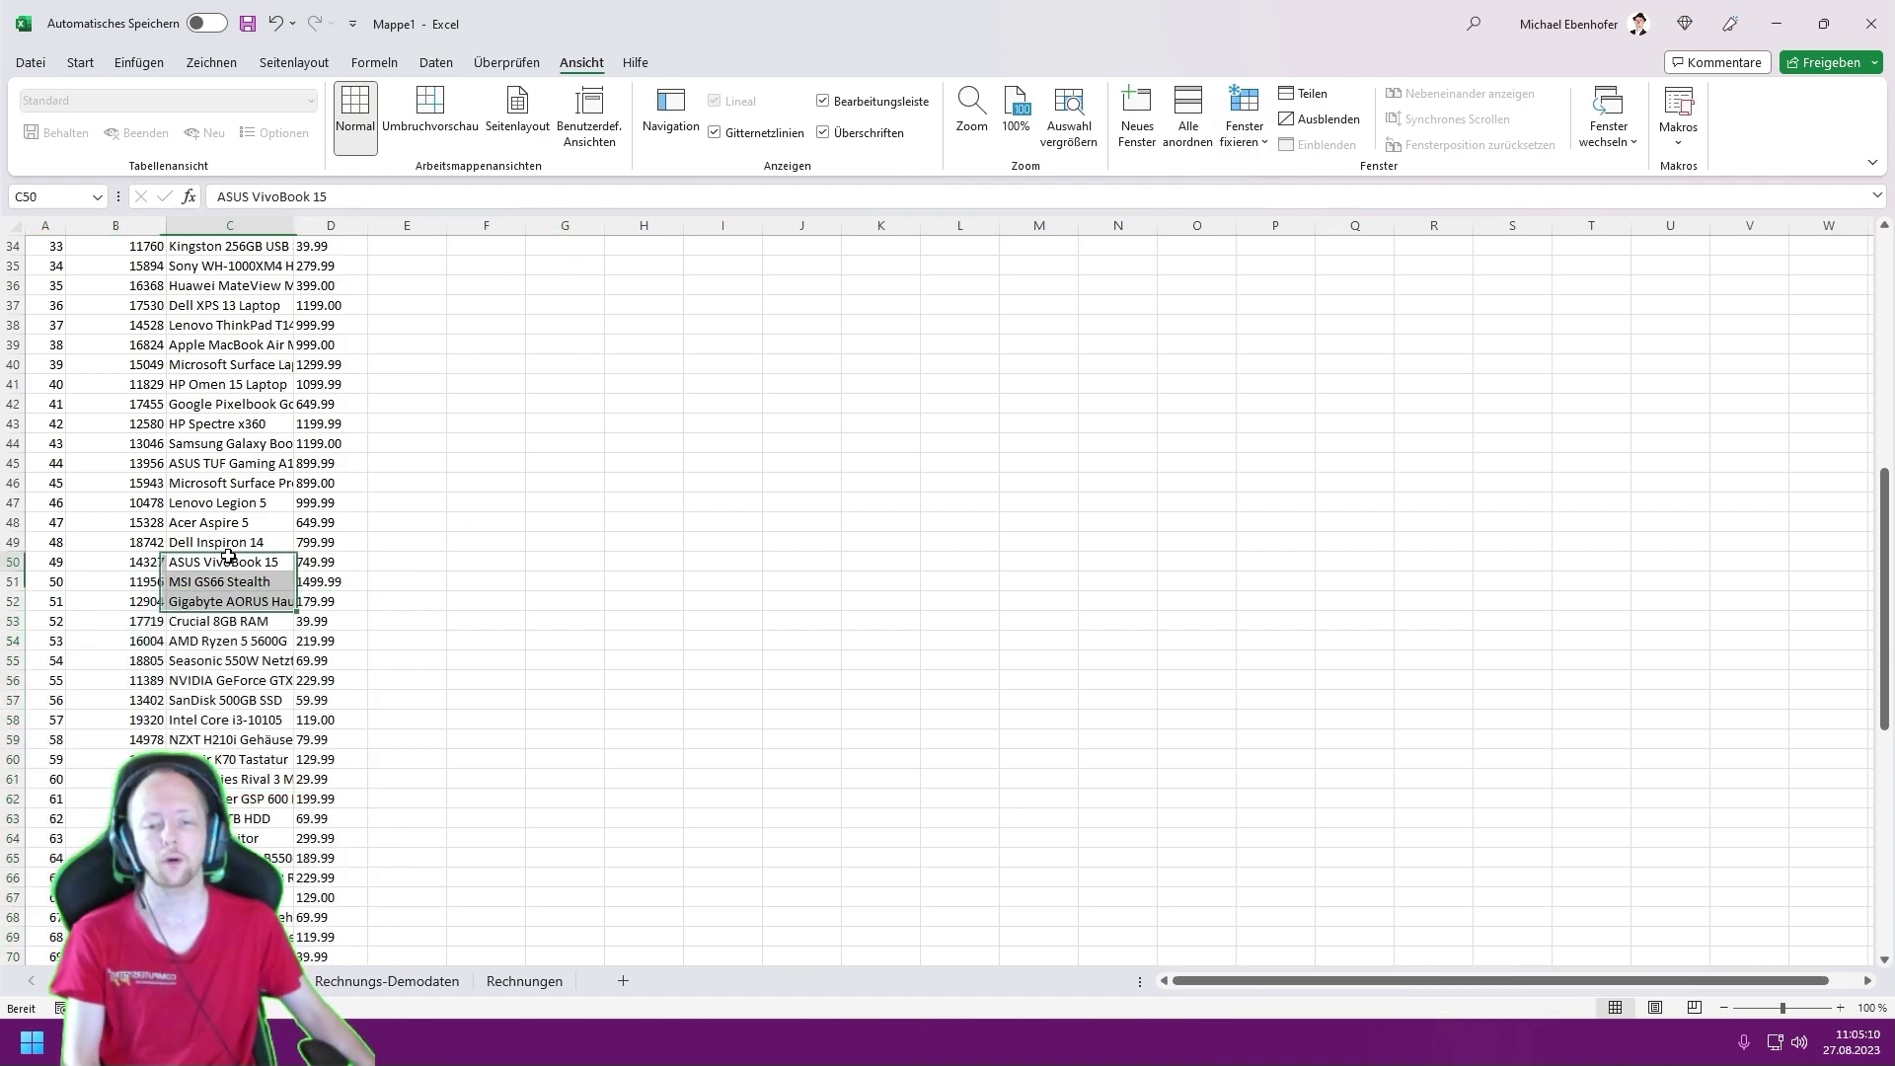
left_click(333, 246)
key("ctrl+space")
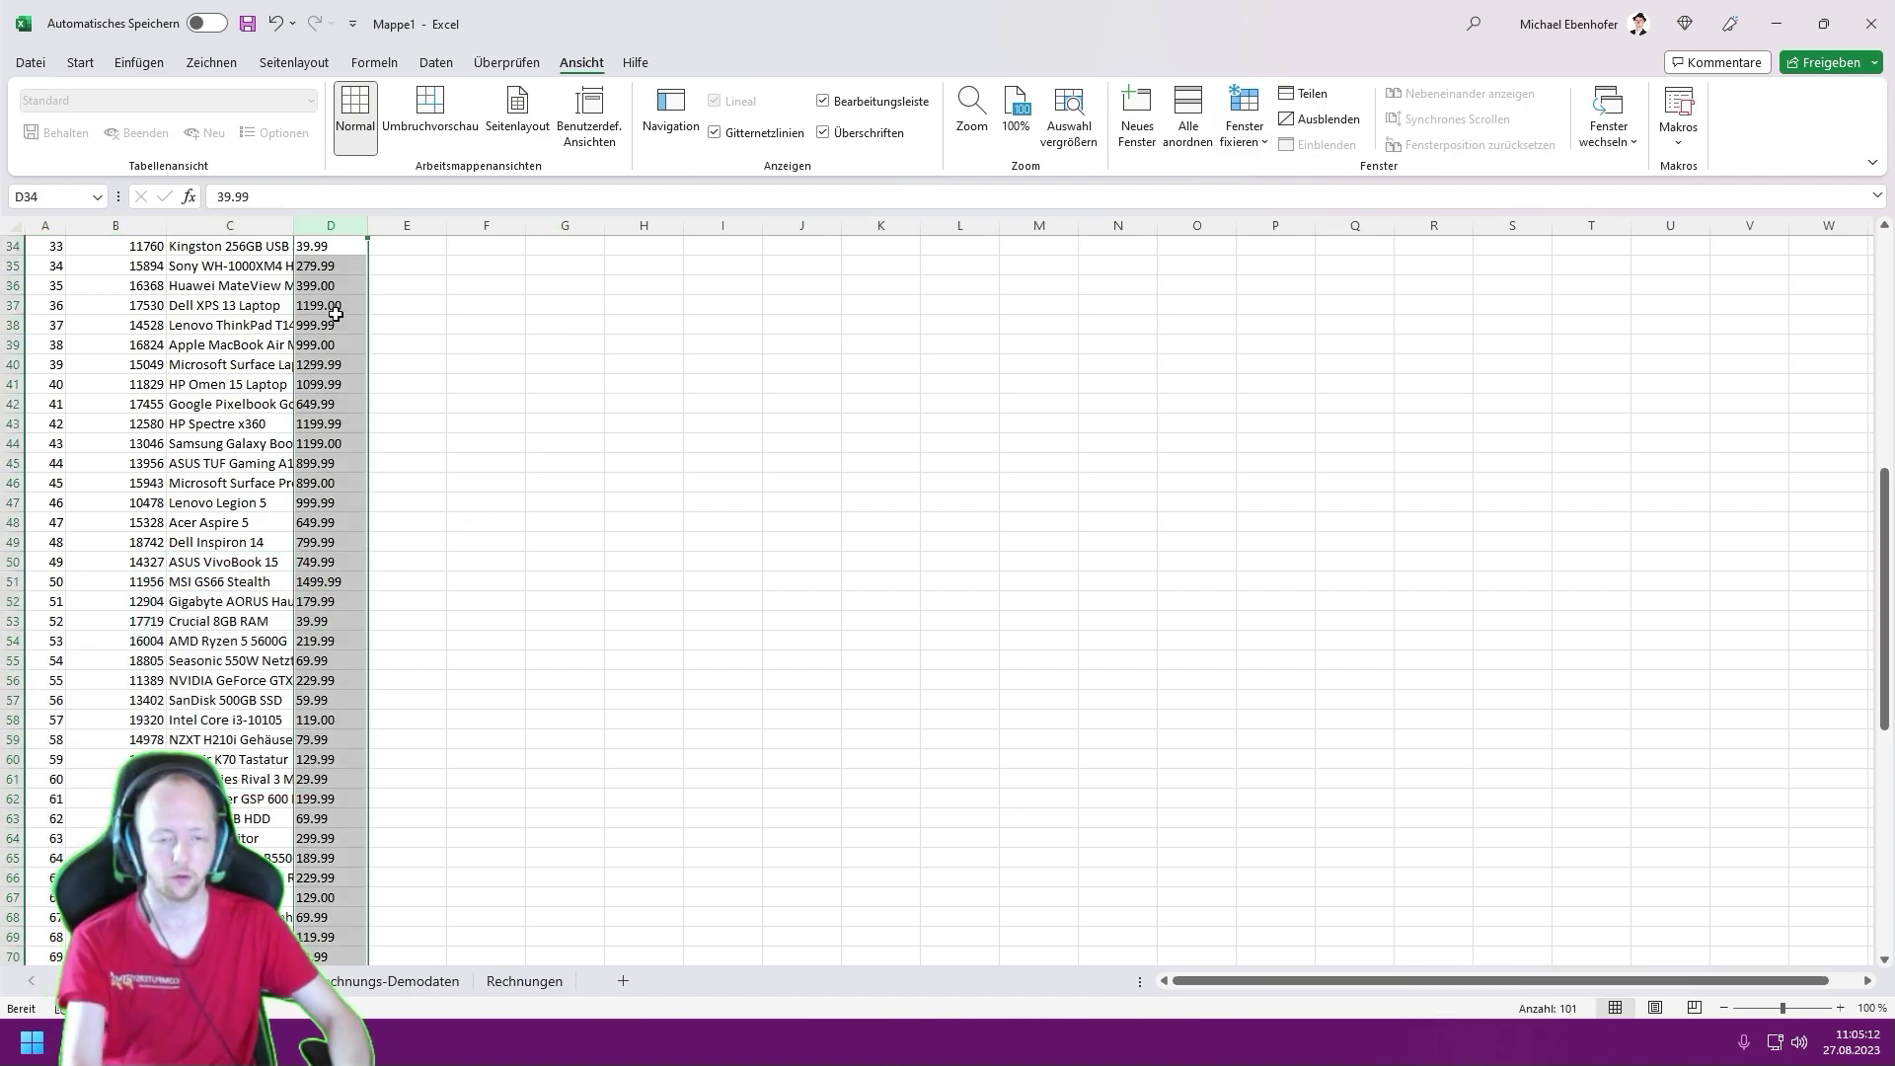
- Replace every '.' with ',' across the 100 Einzelpreis prices using Find and Replace
key("ctrl+f")
type(".")
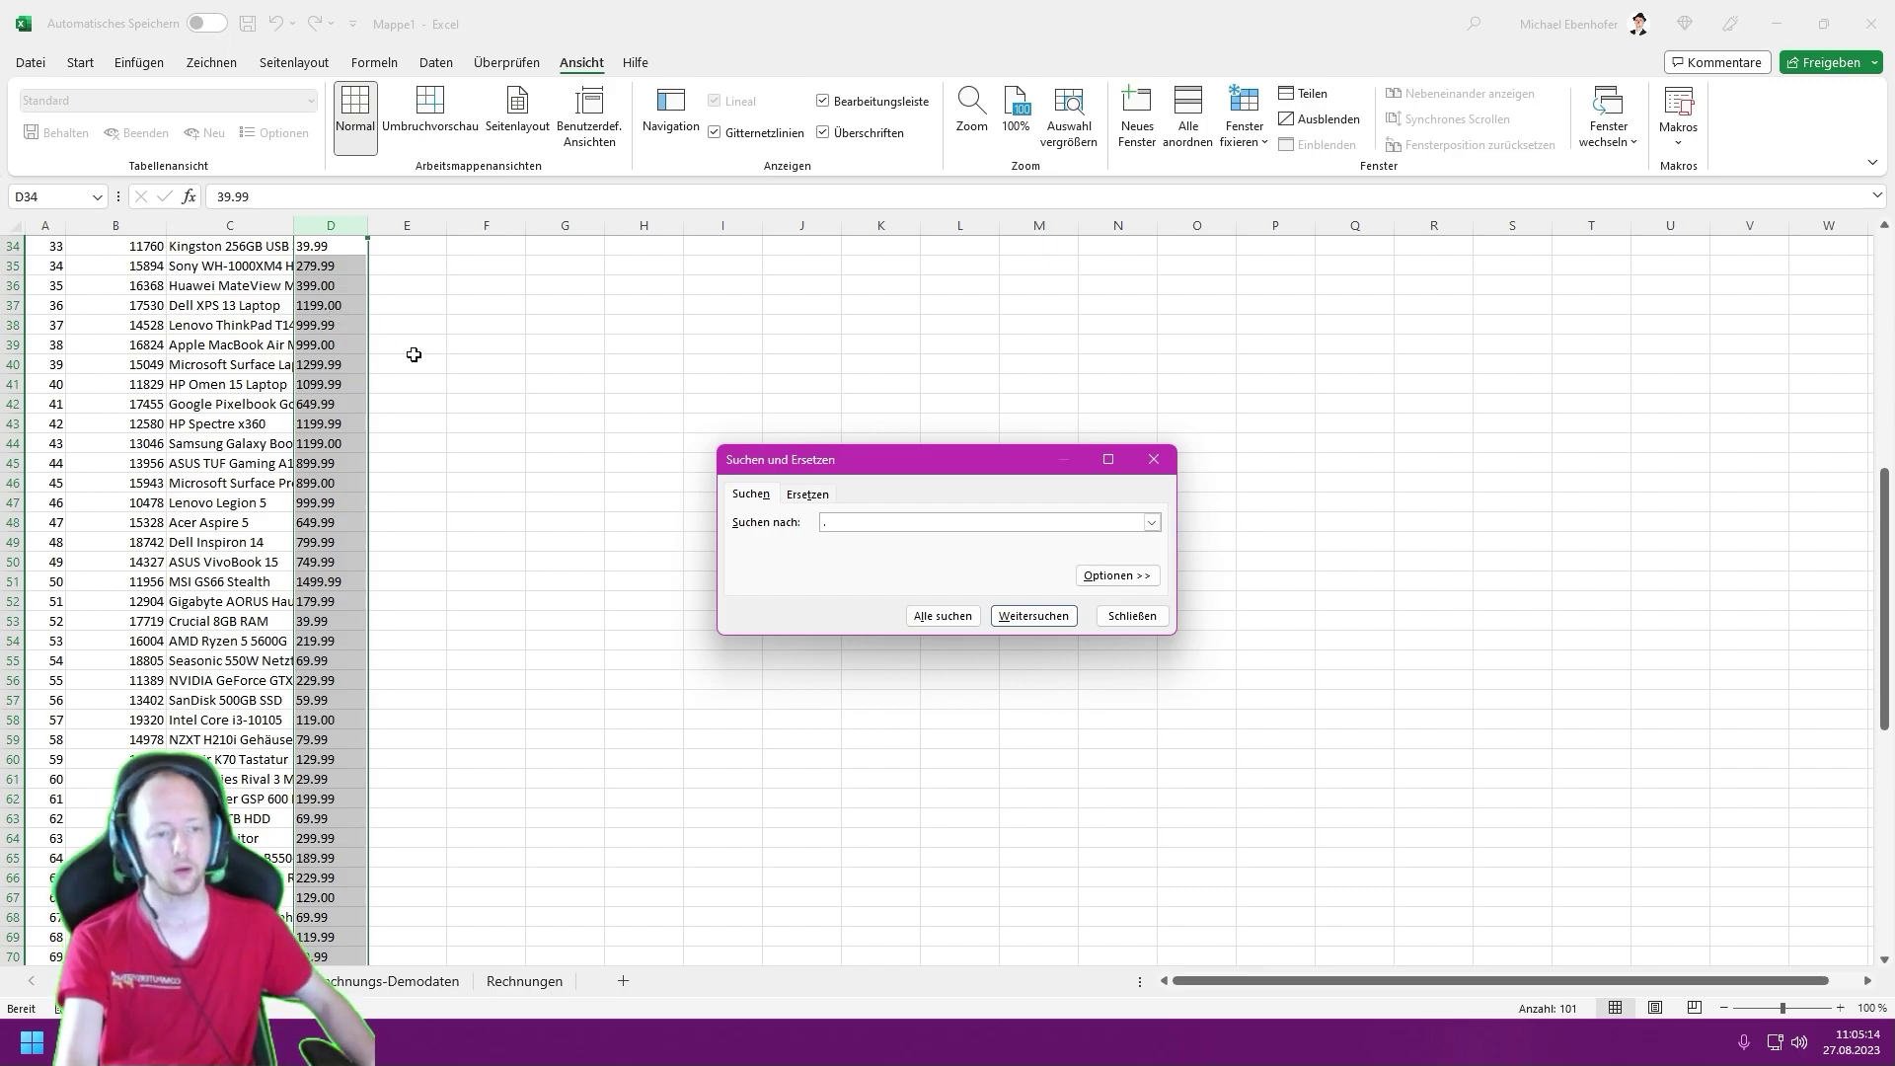
key("ctrl+h")
type(",")
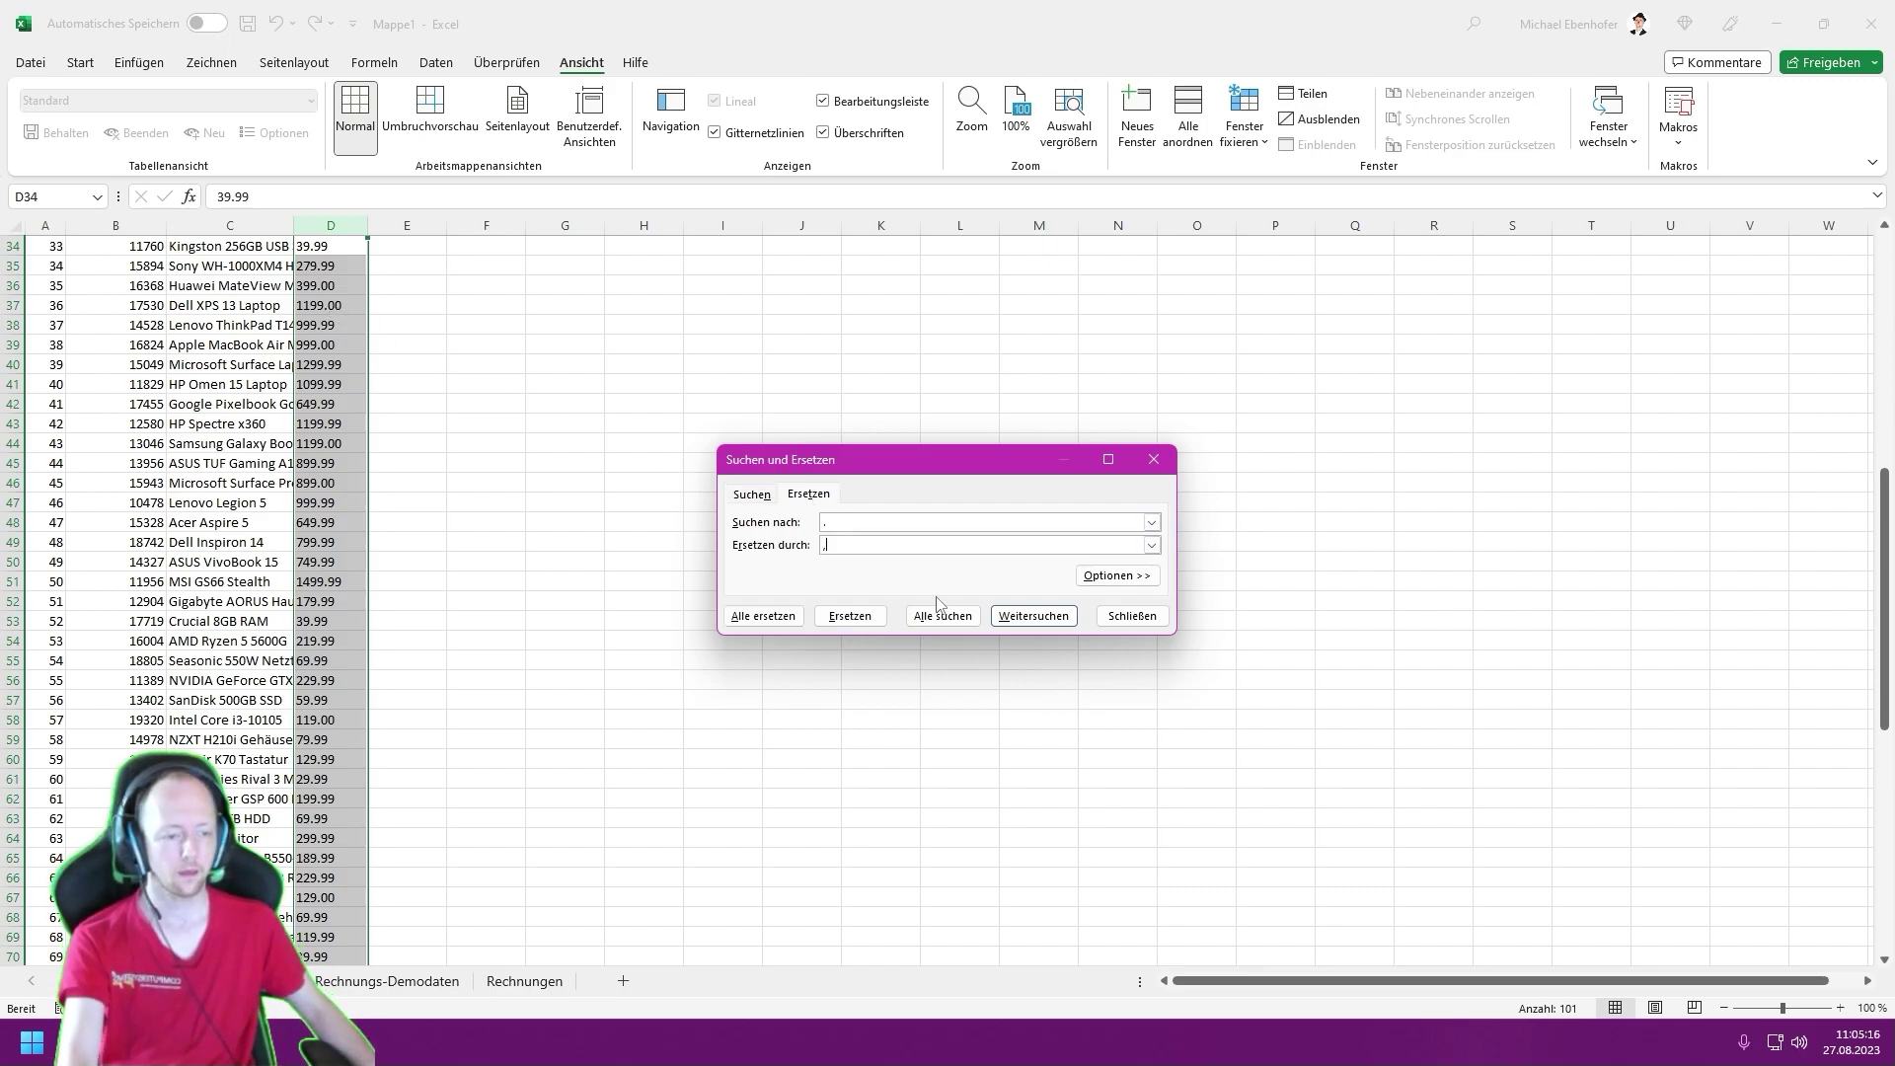
left_click(780, 616)
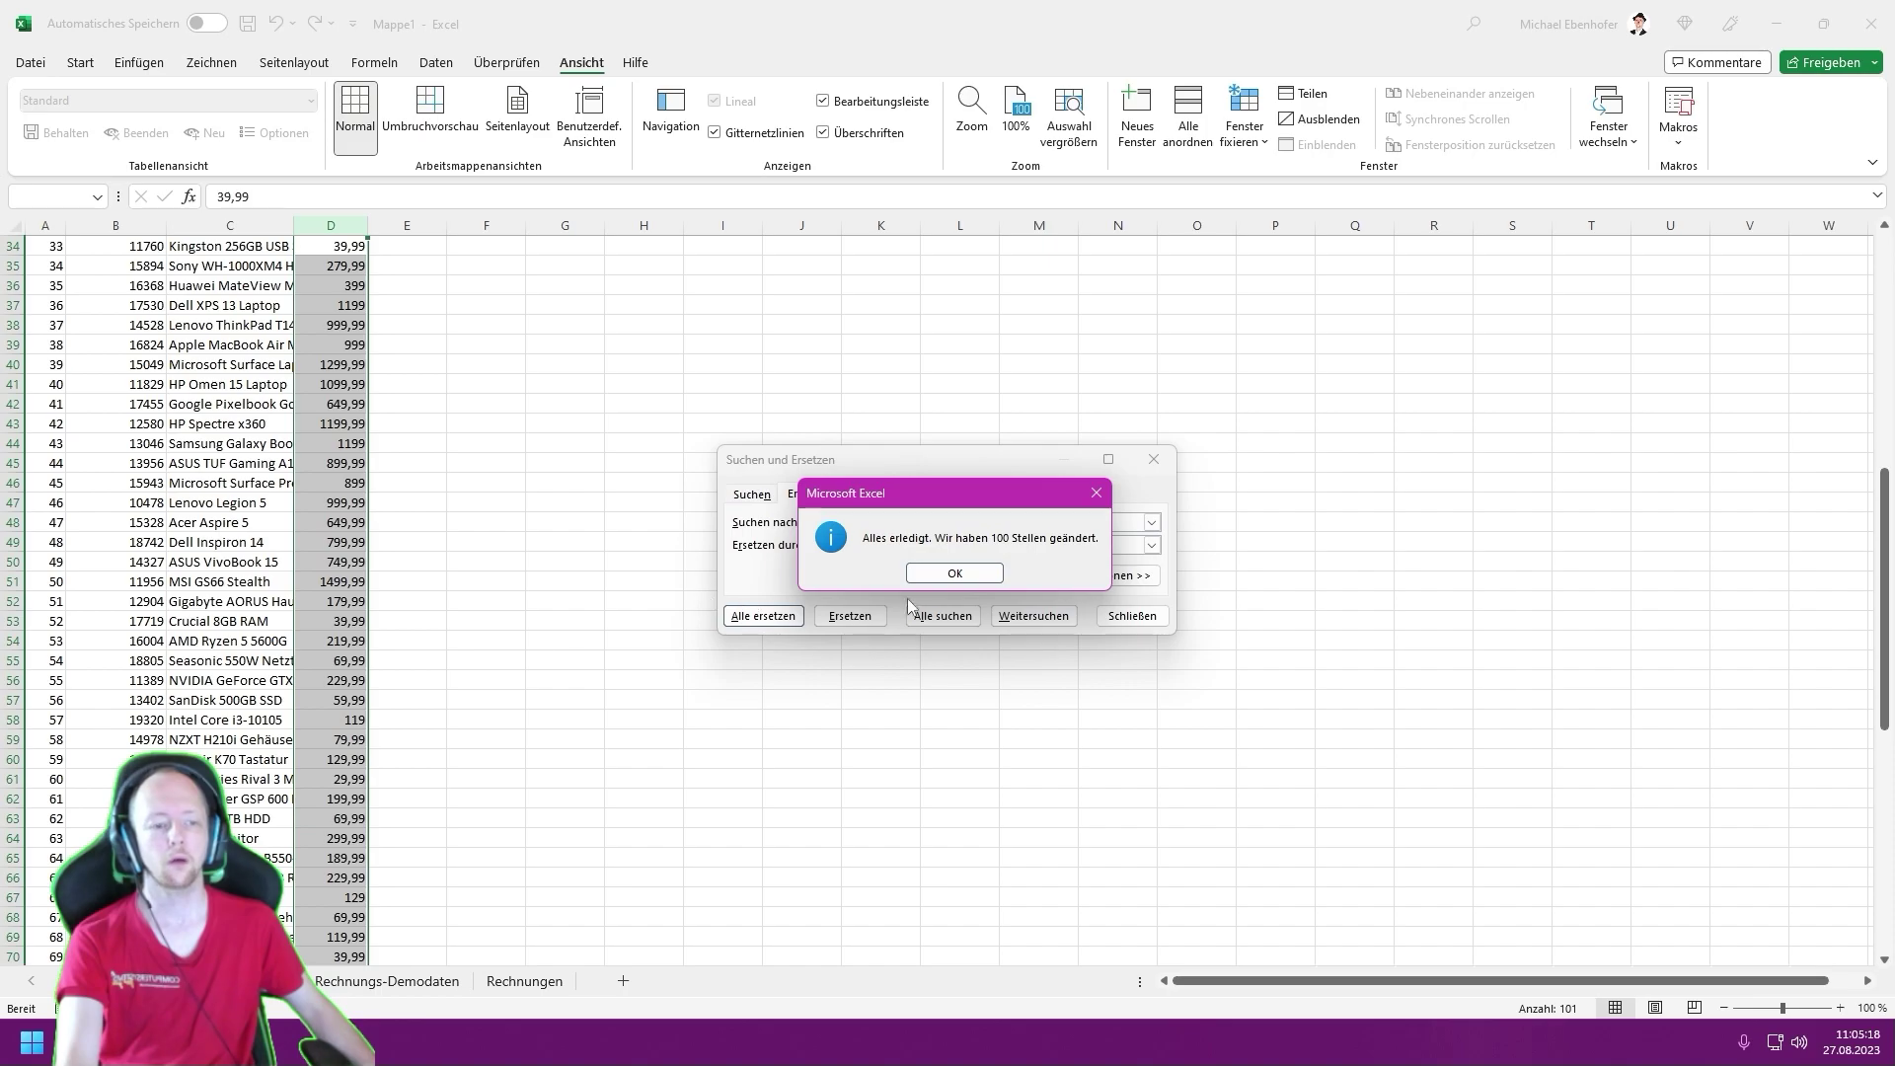
left_click(977, 574)
left_click(1132, 616)
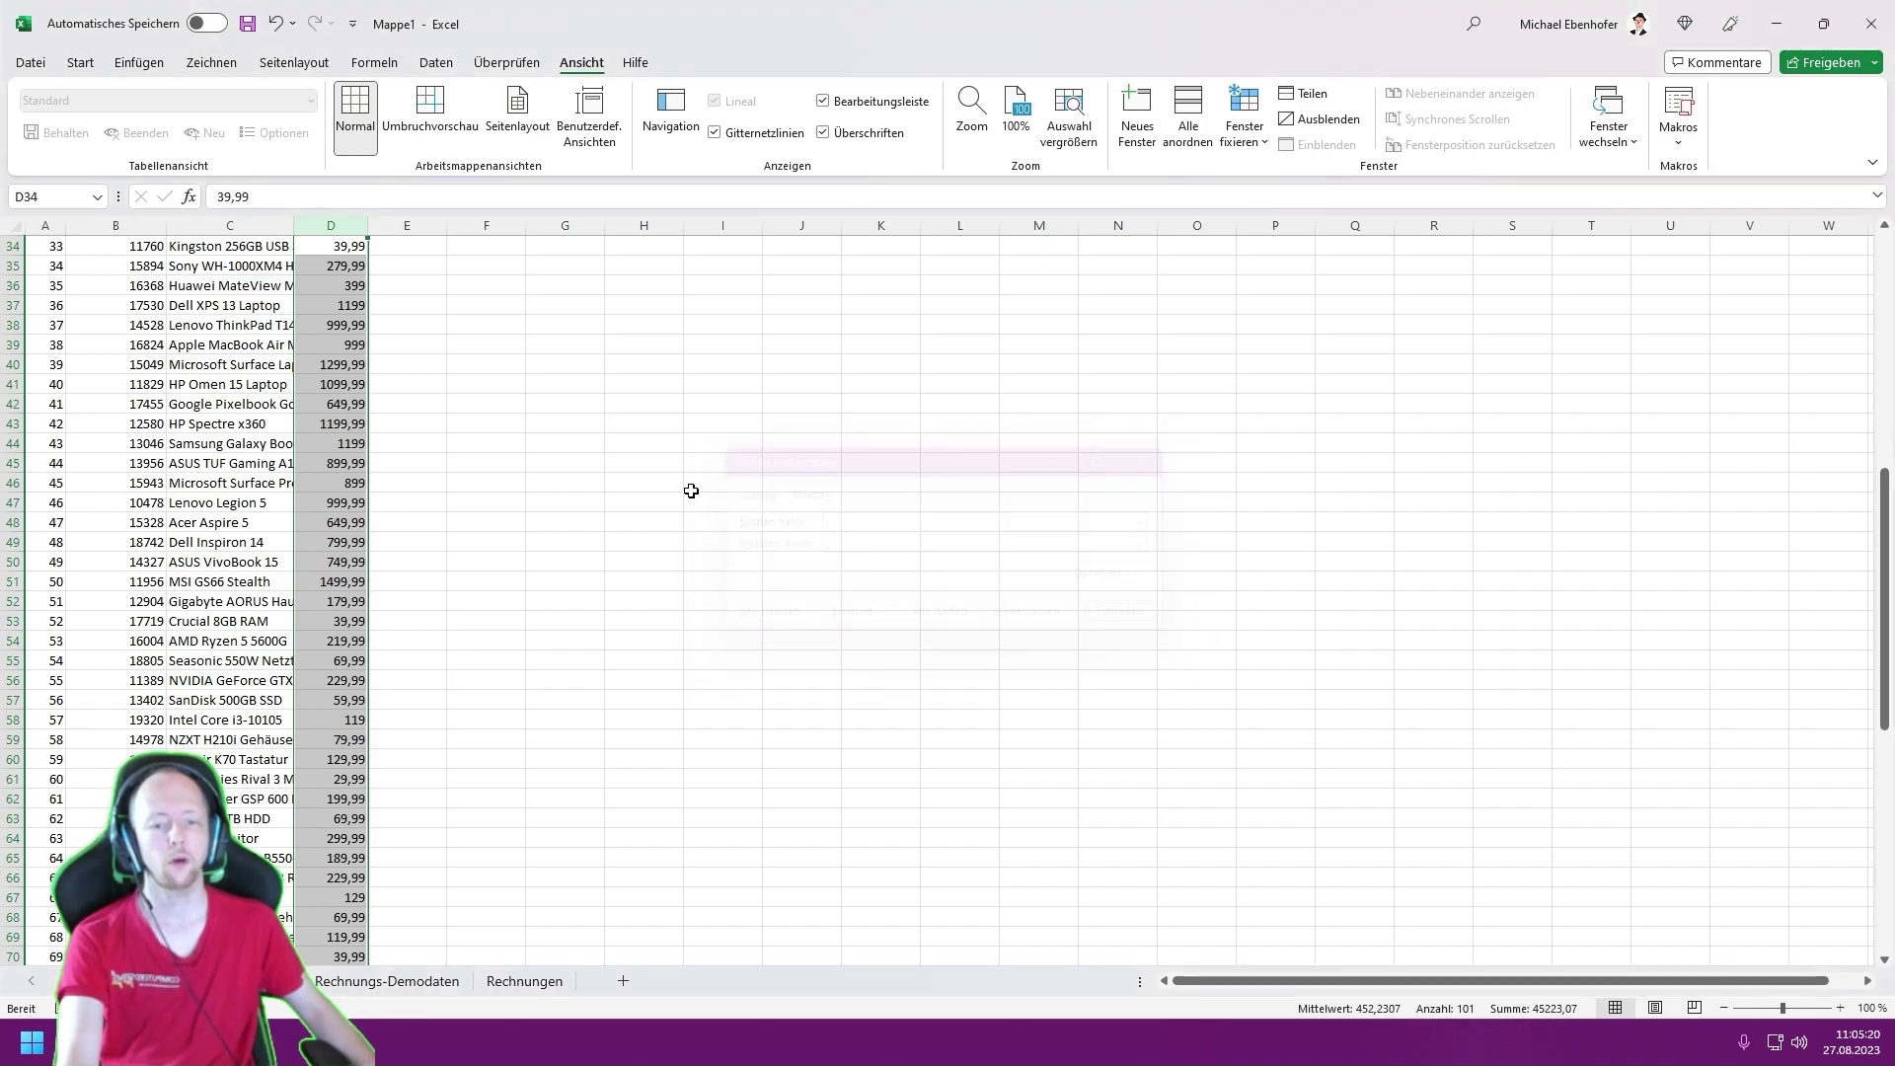
scroll(343, 358, "up", 9)
scroll(343, 357, "up", 2)
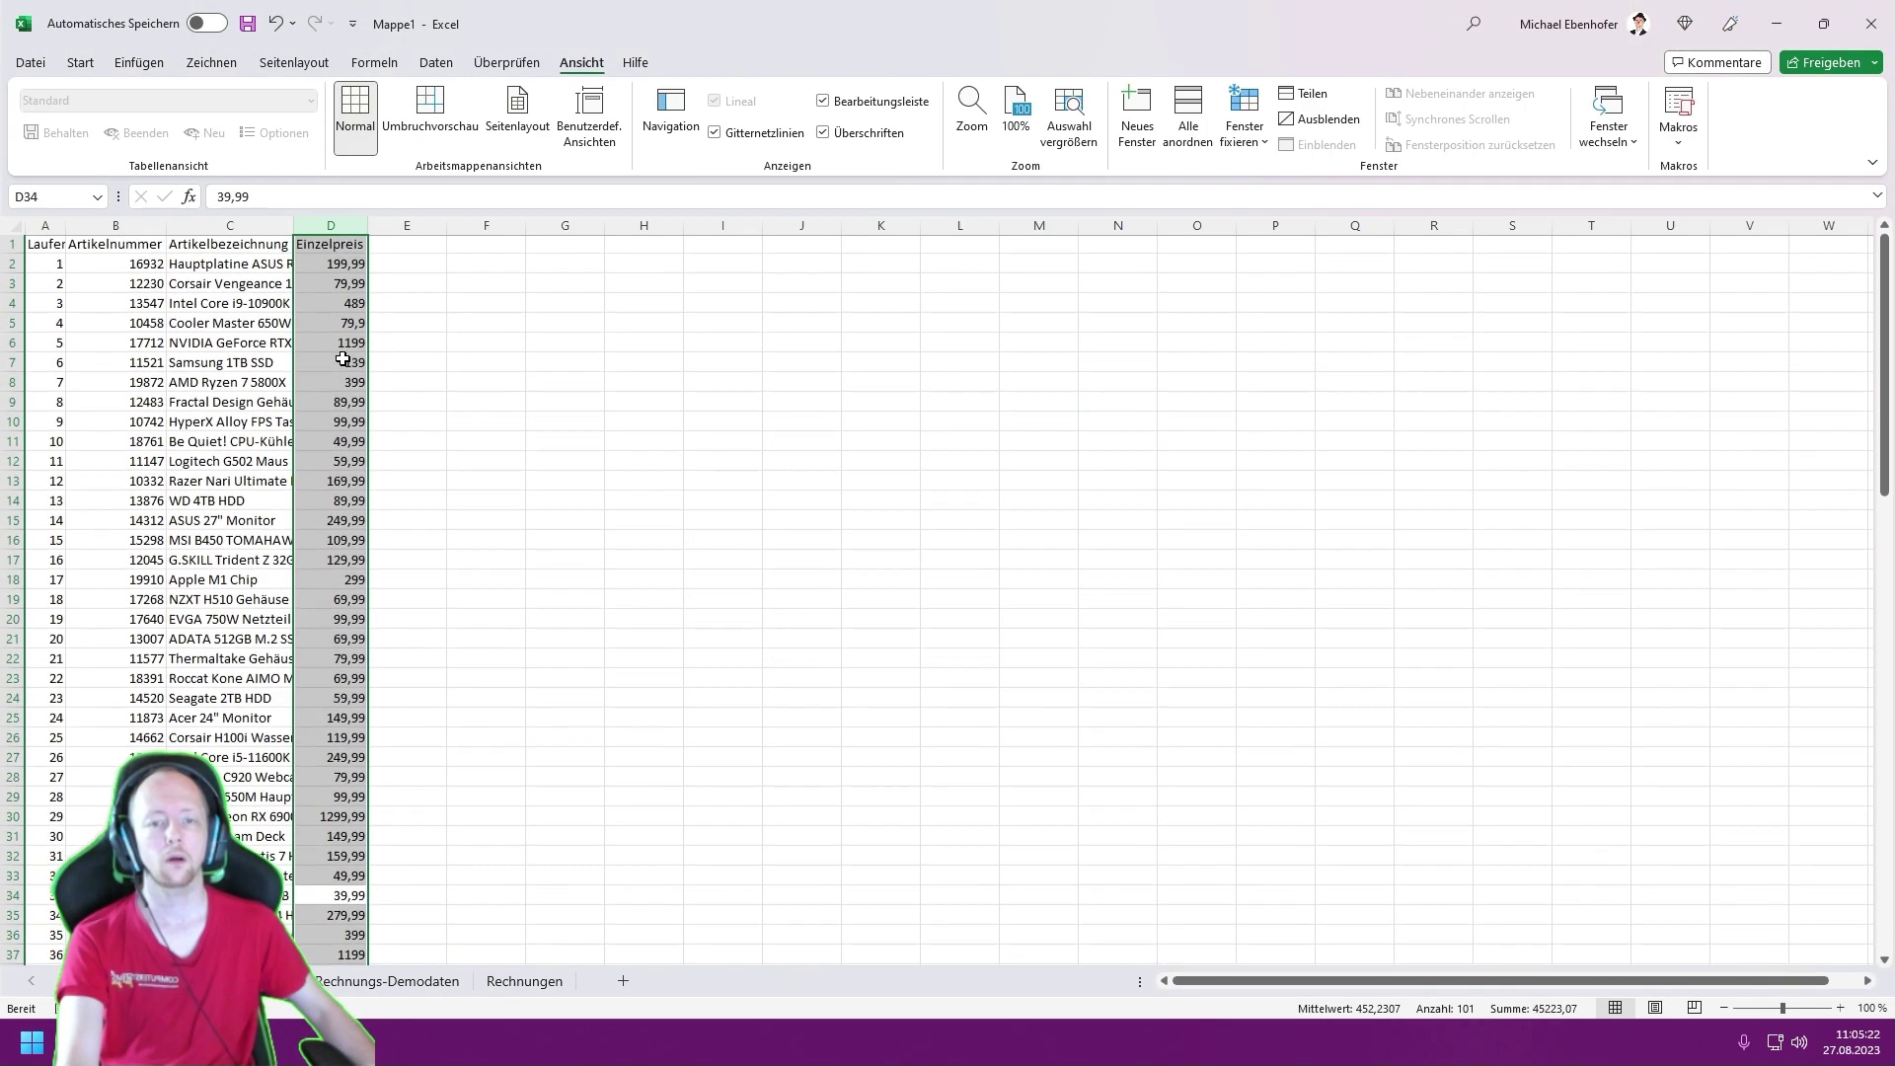
left_click(8, 244)
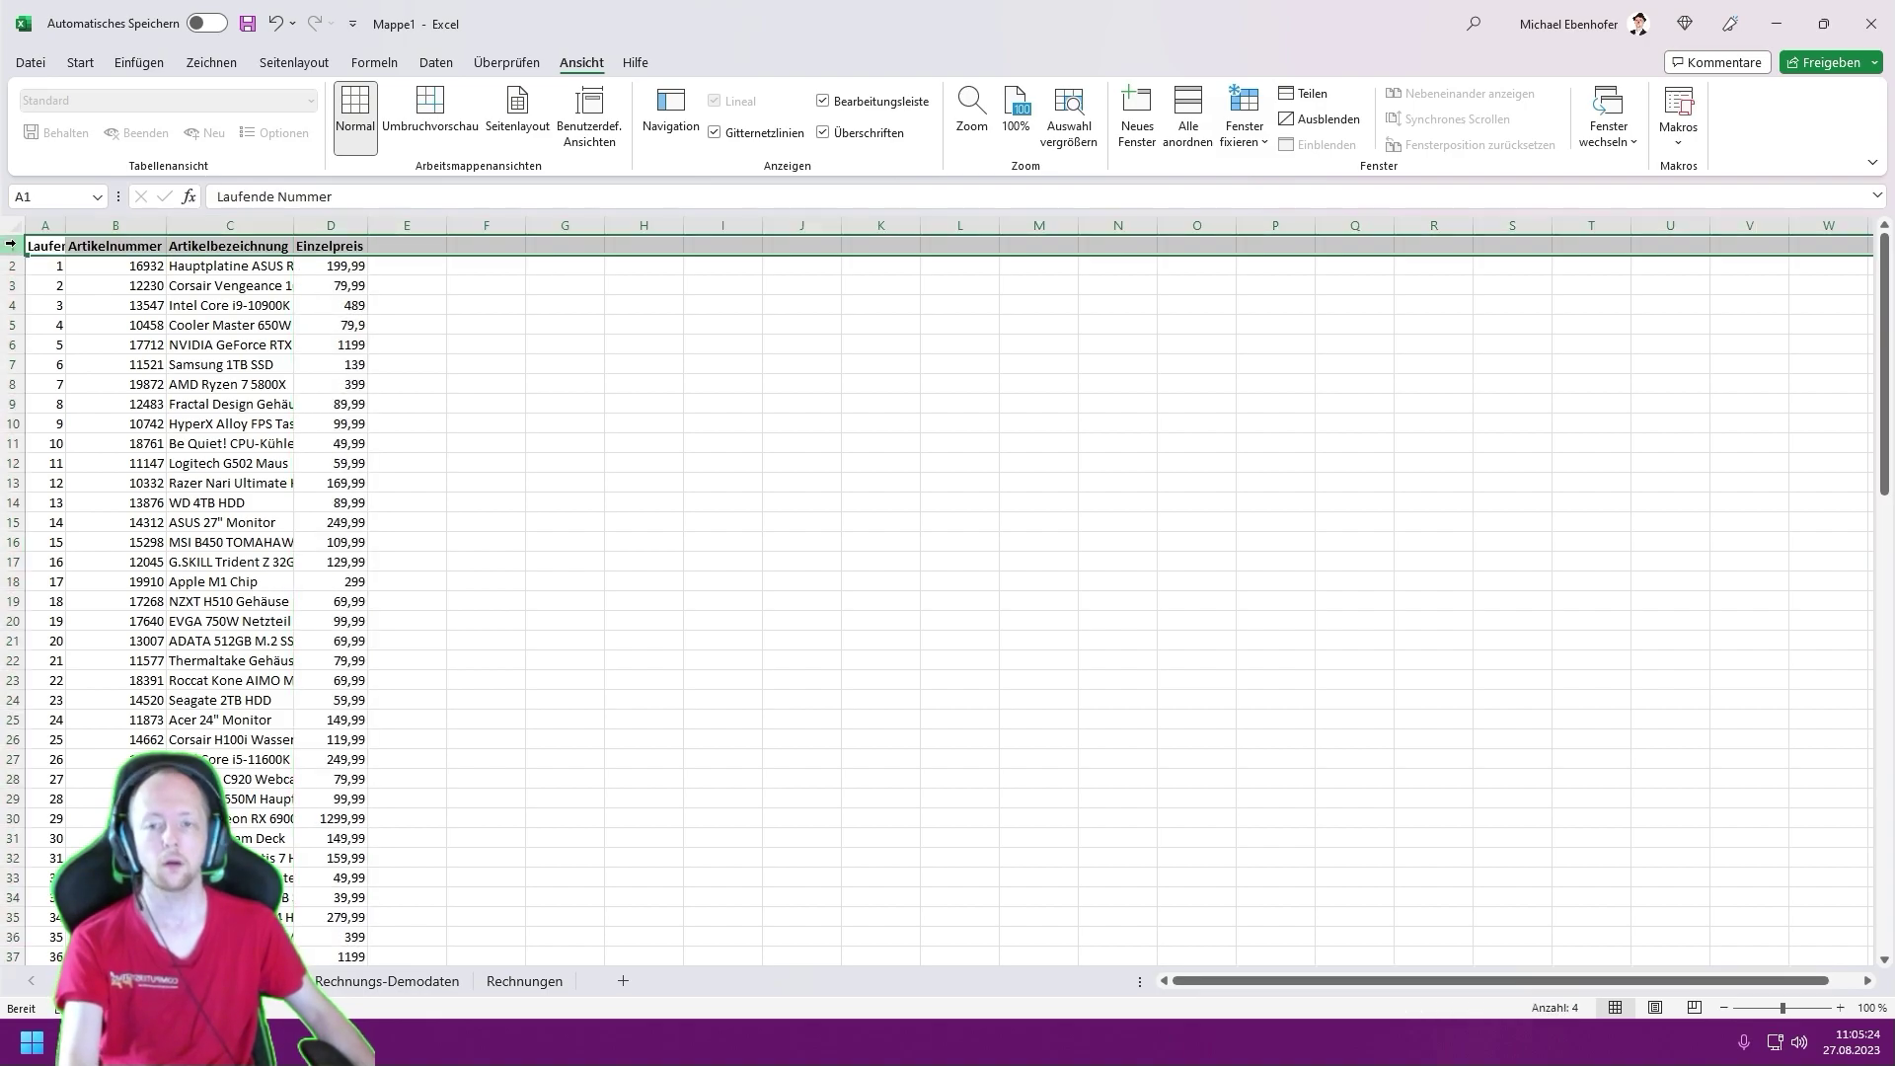
- Freeze the top header row and autofit the widths of columns A–D
left_click(108, 266)
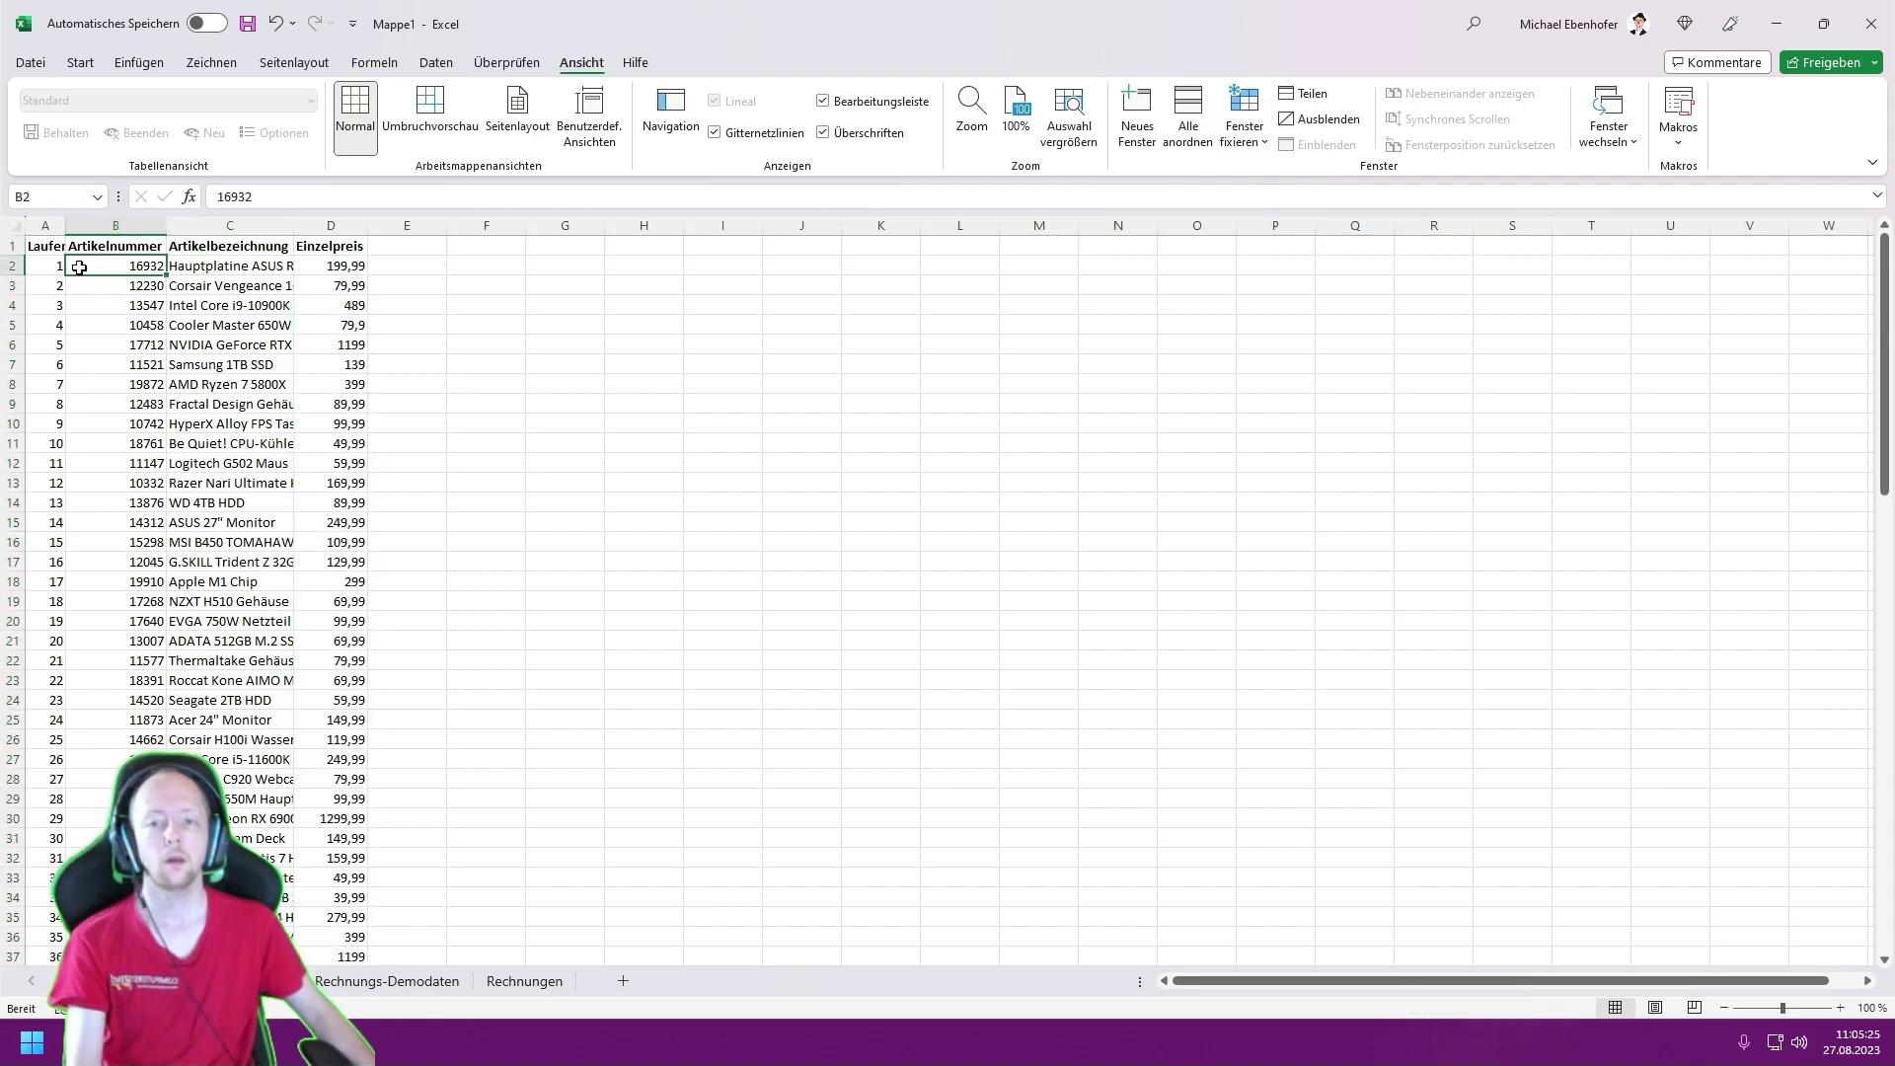
left_click(1245, 119)
left_click(1295, 252)
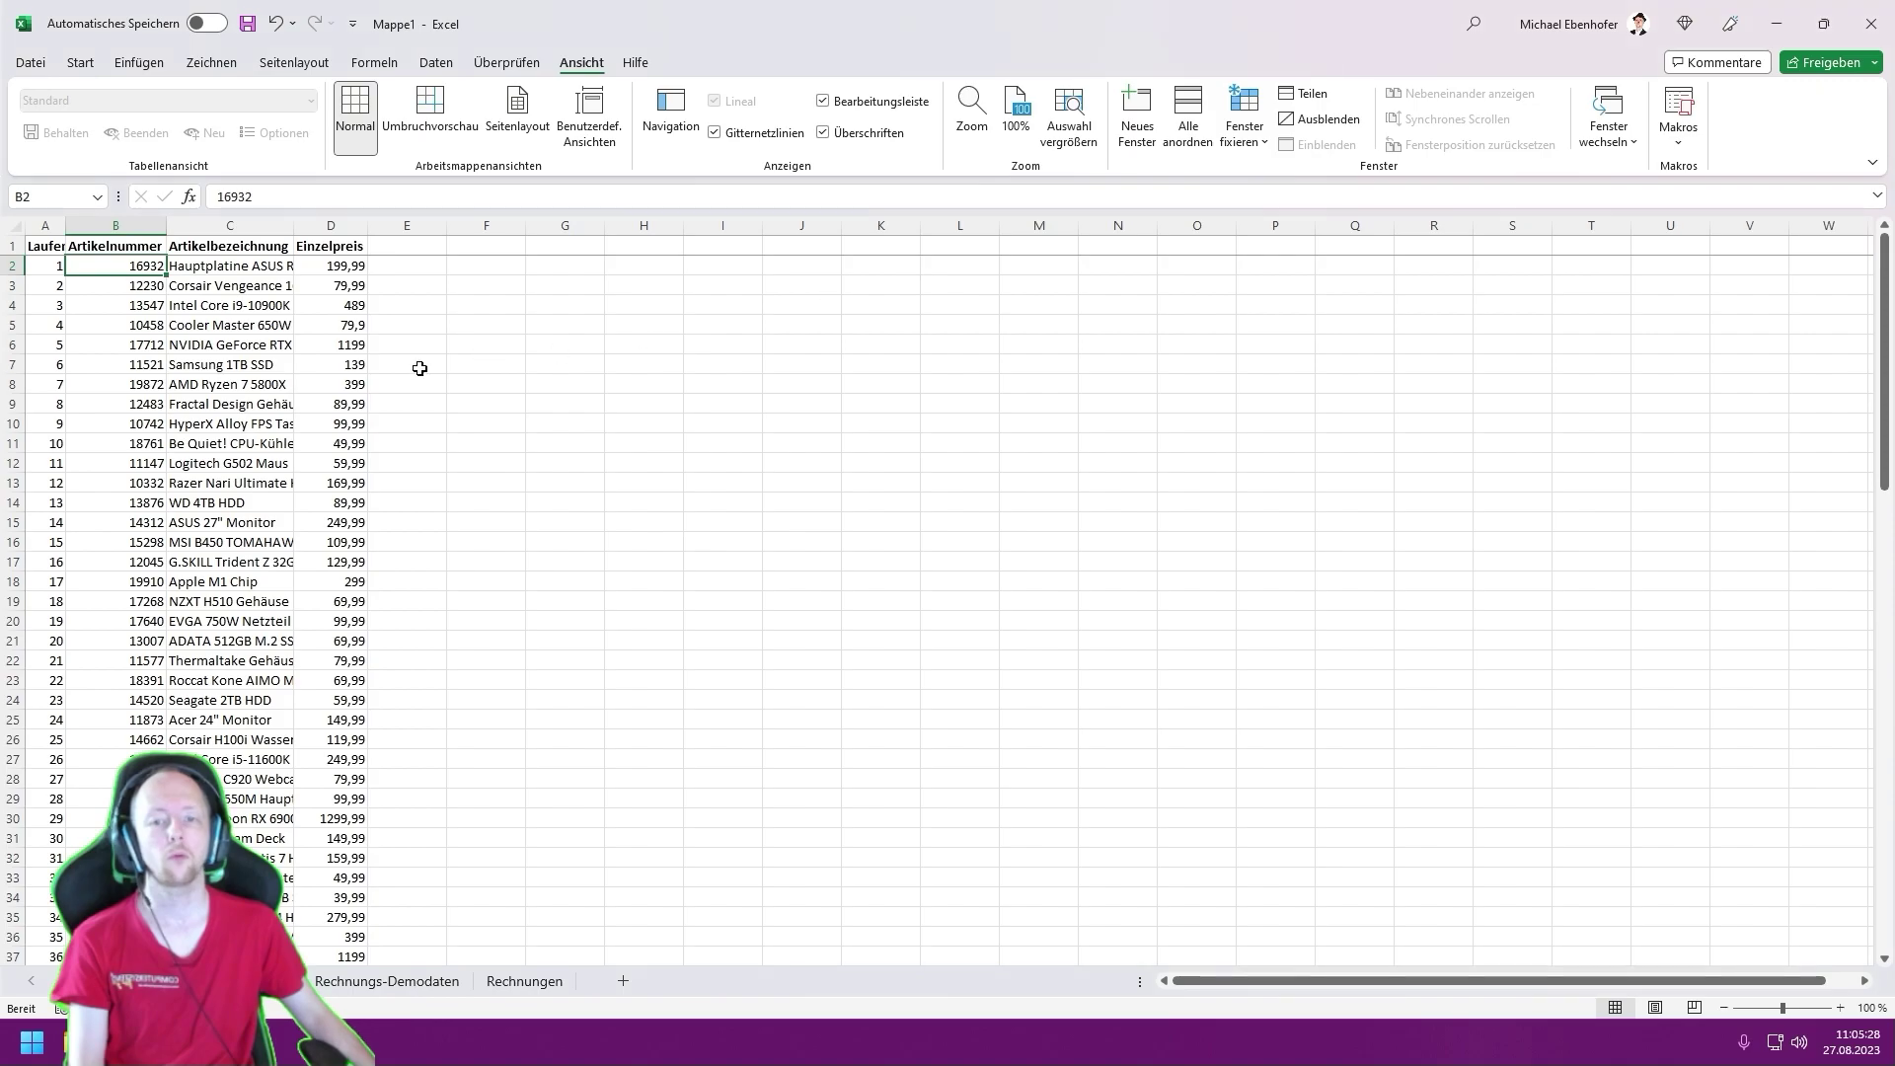
key("ctrl+a")
key("alt+r")
key("o")
key("a")
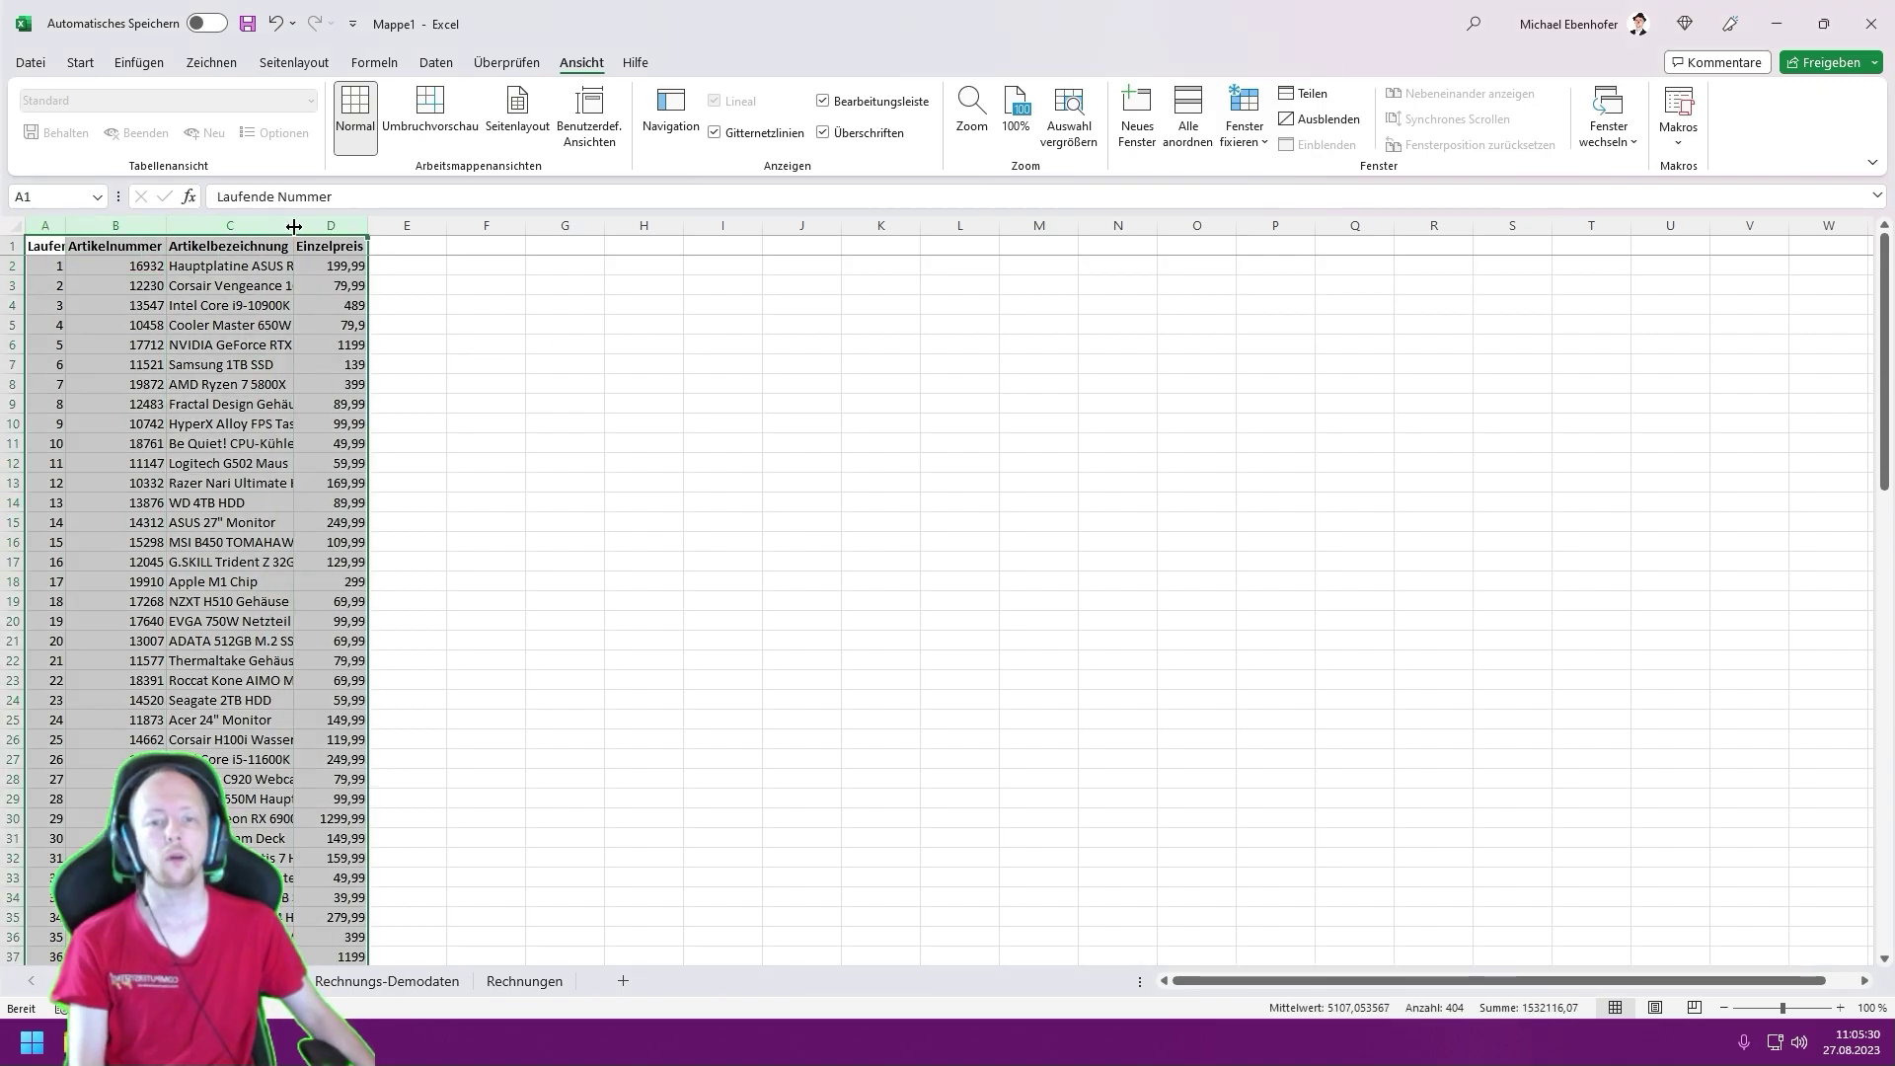
- Give the Einzelpreis column D the custom number format #.##0,00
left_click(296, 321)
left_click(553, 226)
right_click(561, 228)
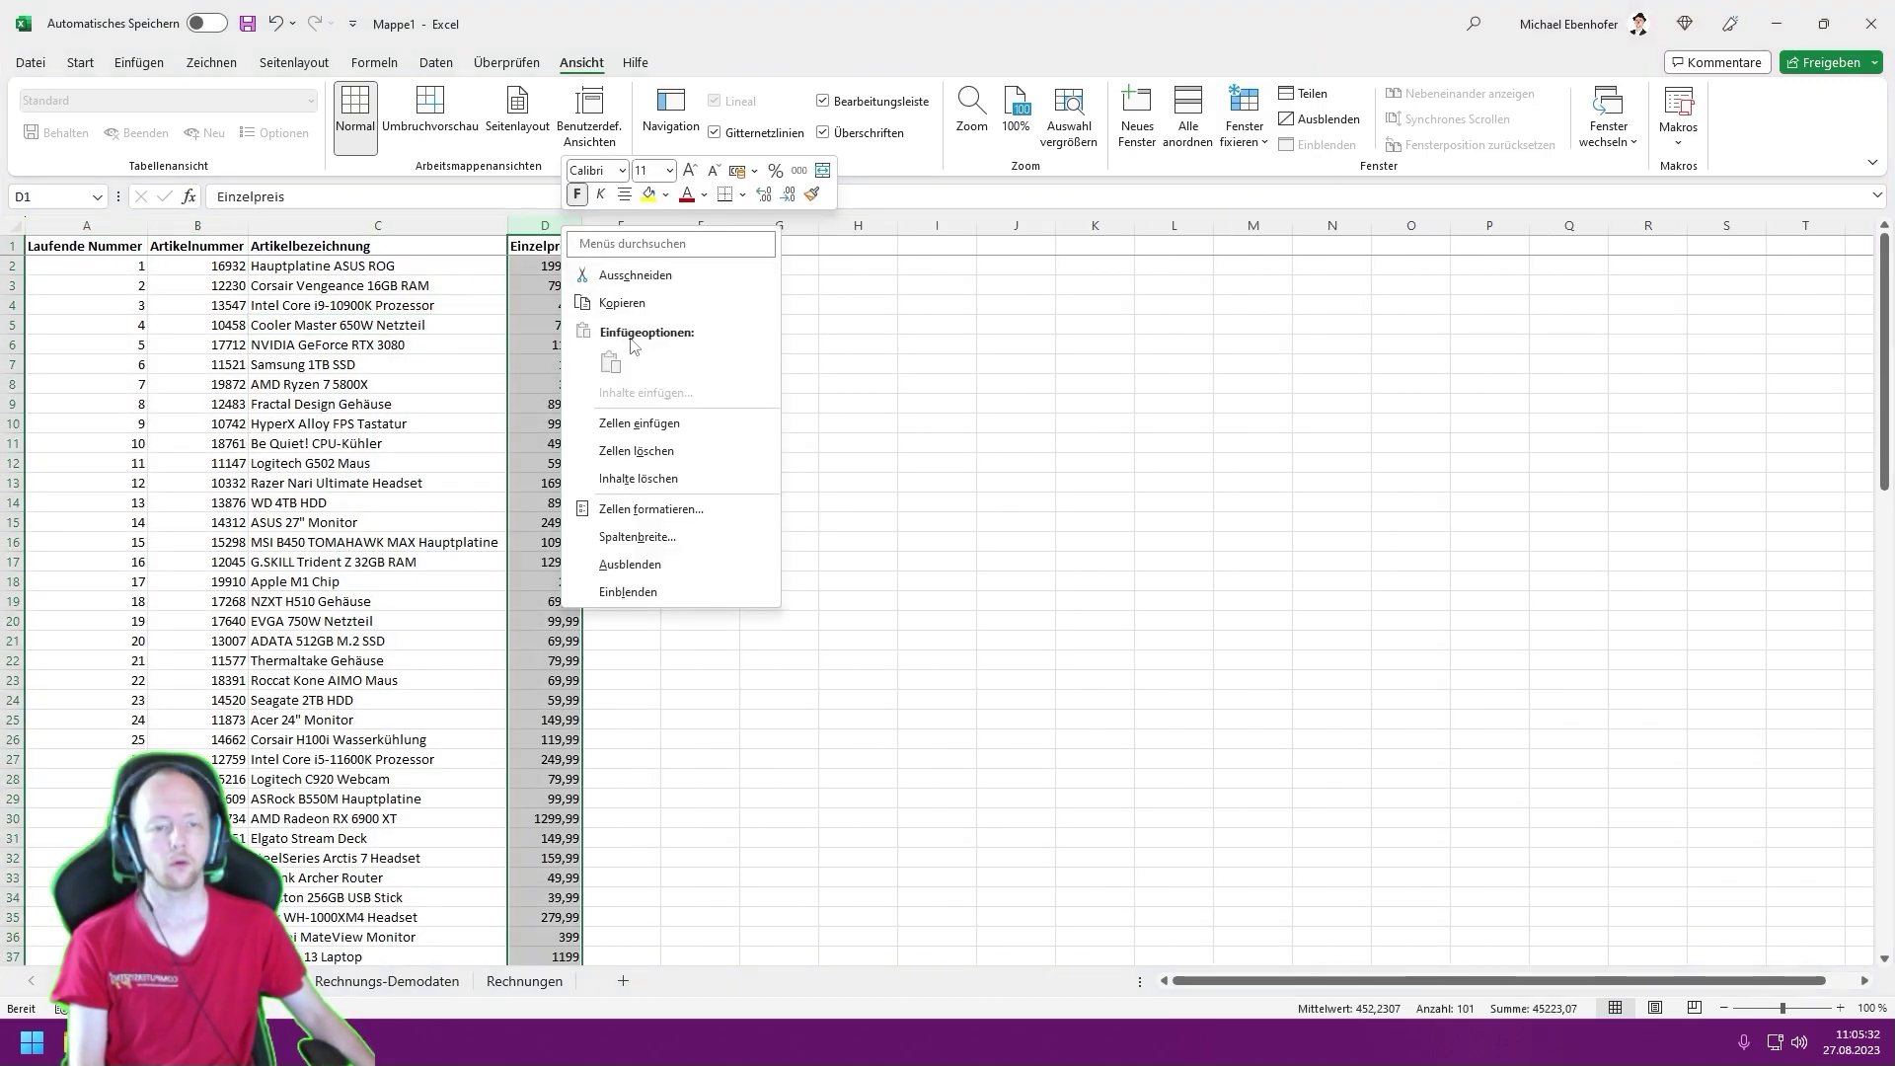
left_click(692, 511)
left_click(460, 488)
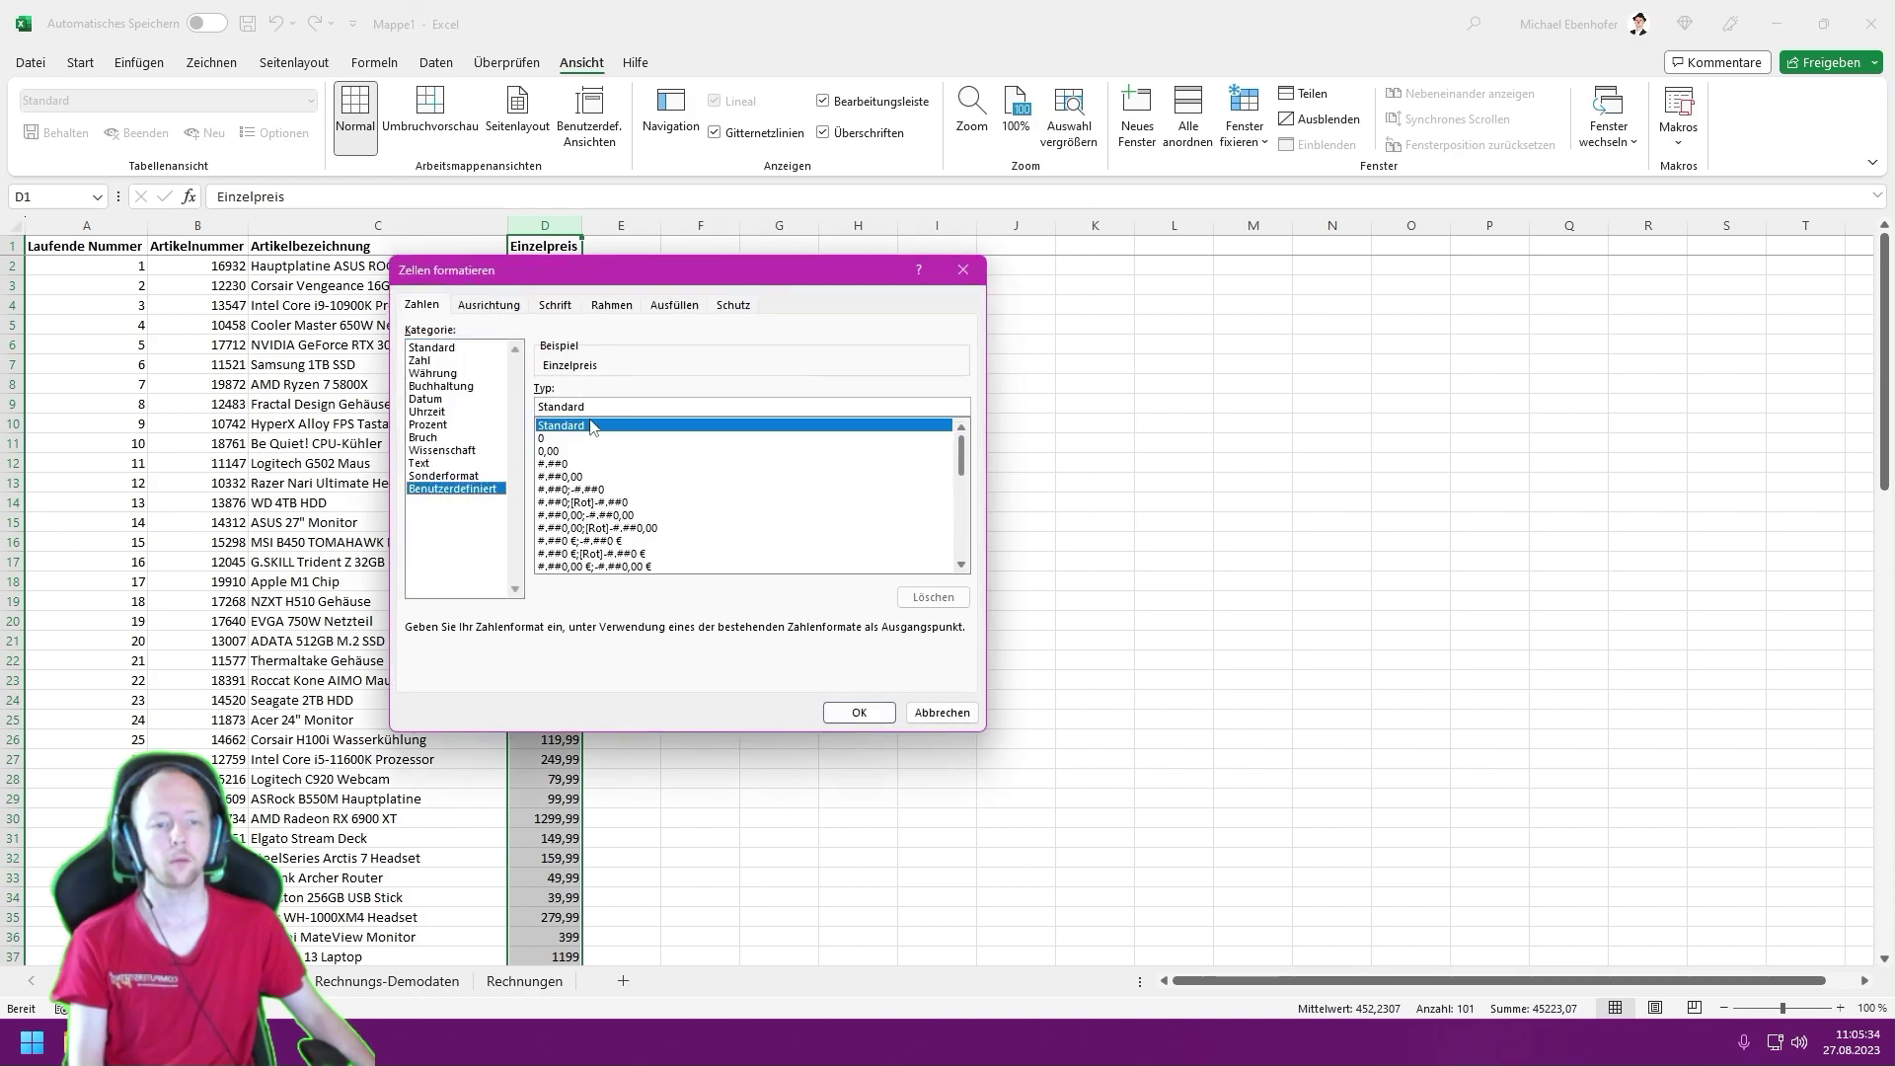
double_click(623, 406)
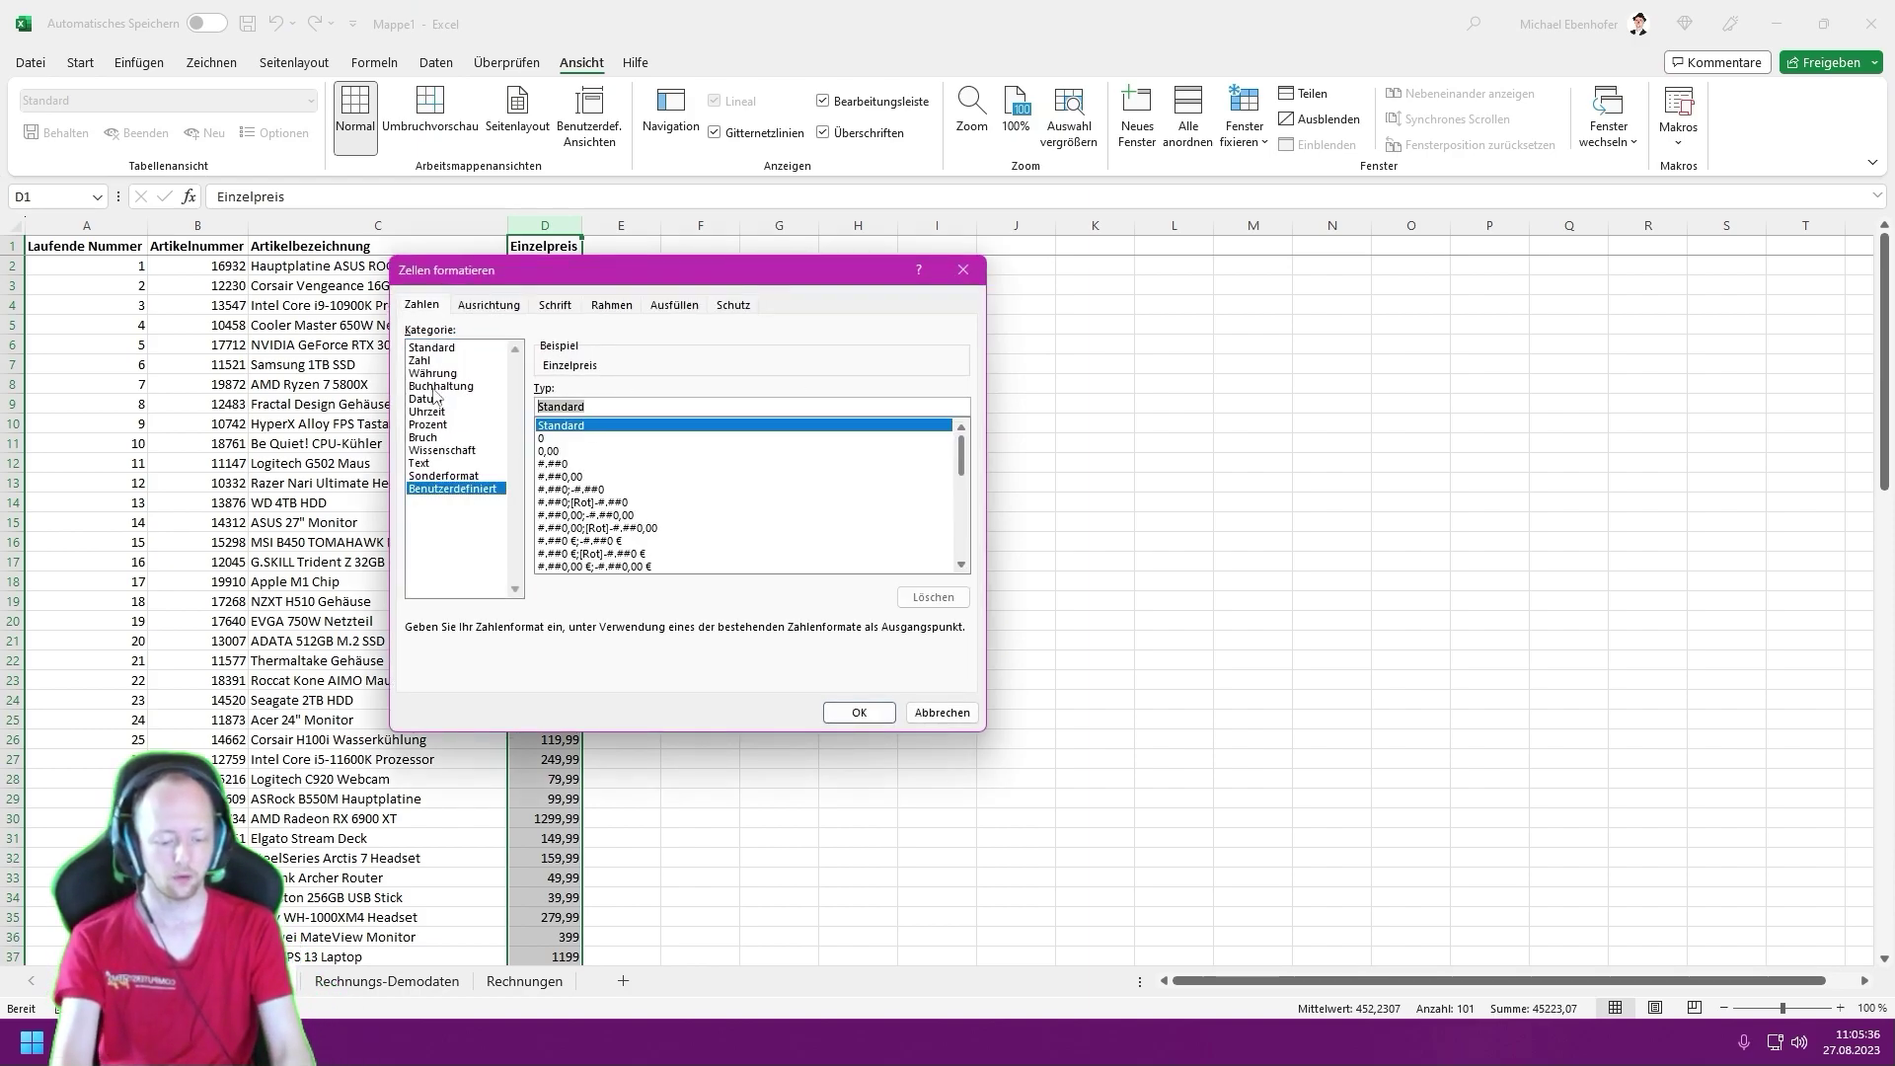
type("#.##0,00")
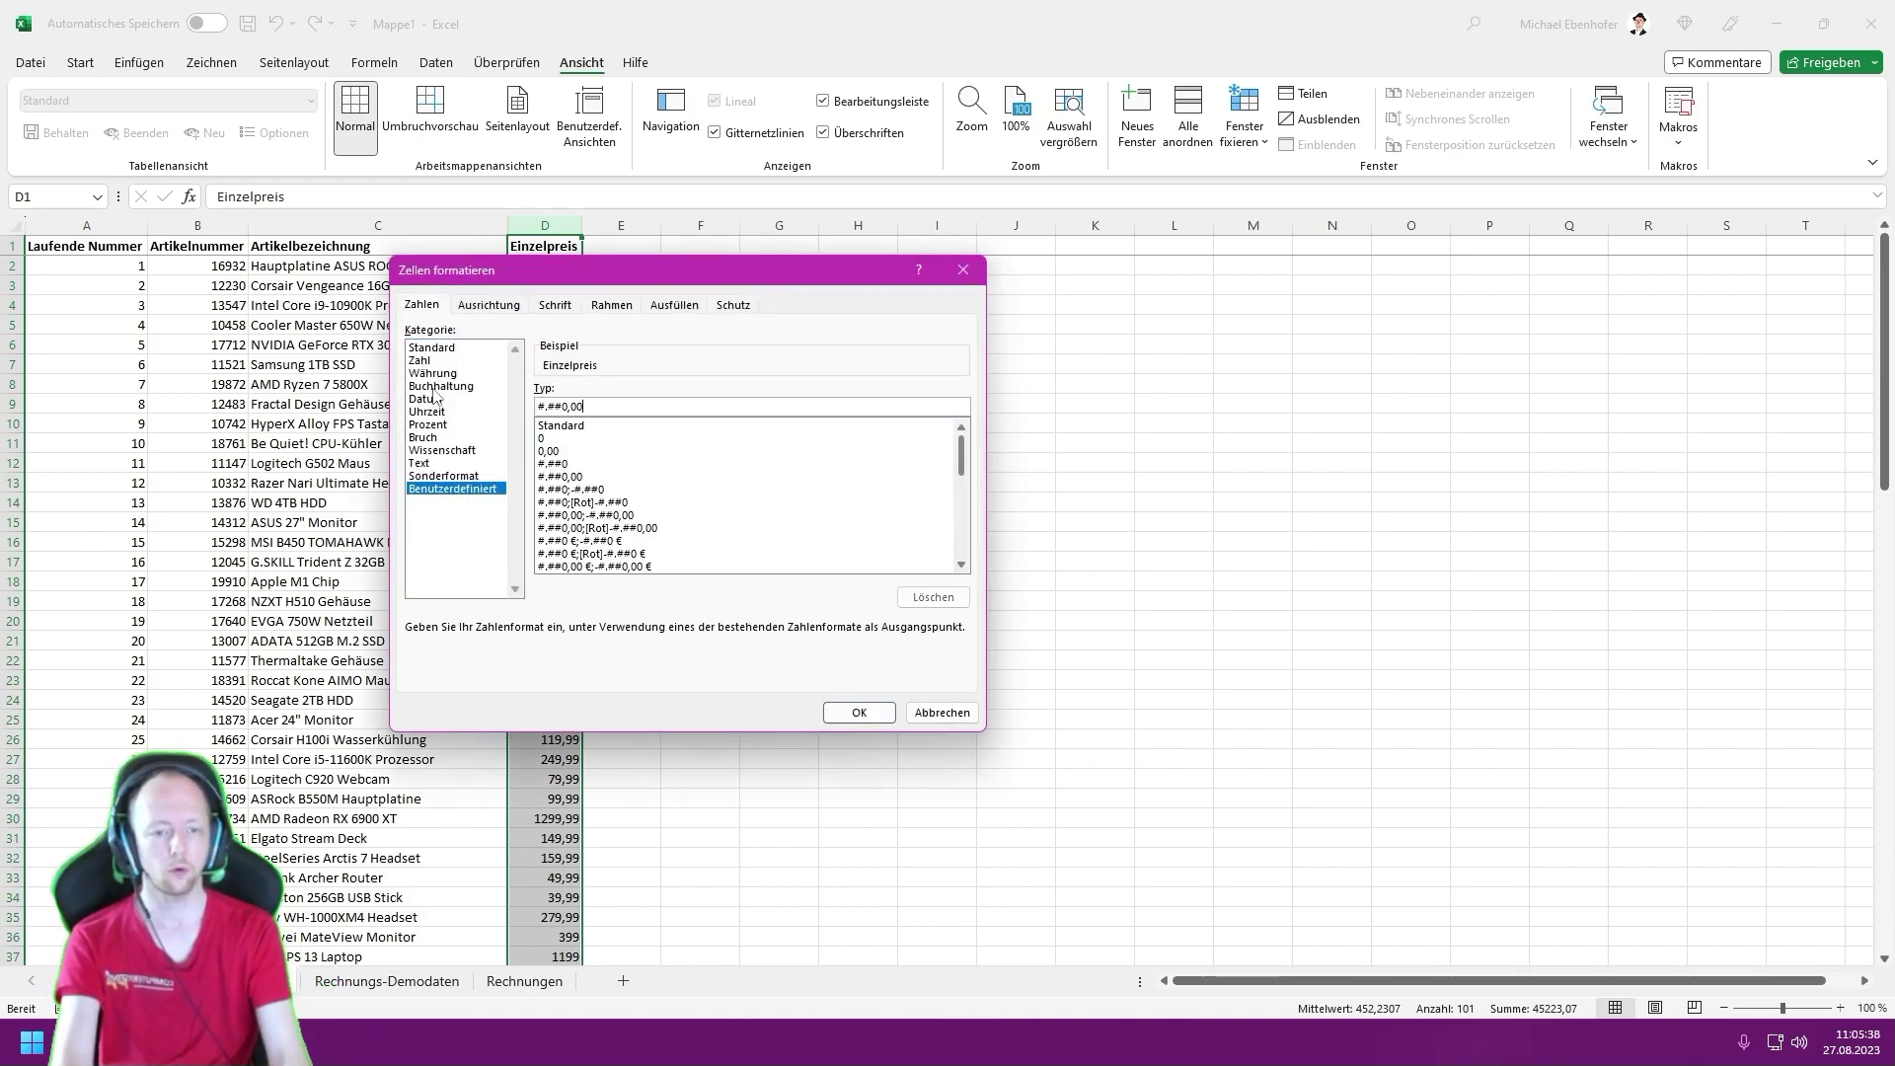
key("Return")
- Check the reformatted prices such as 1.199,00 and 489,00 down the sheet
left_click(525, 362)
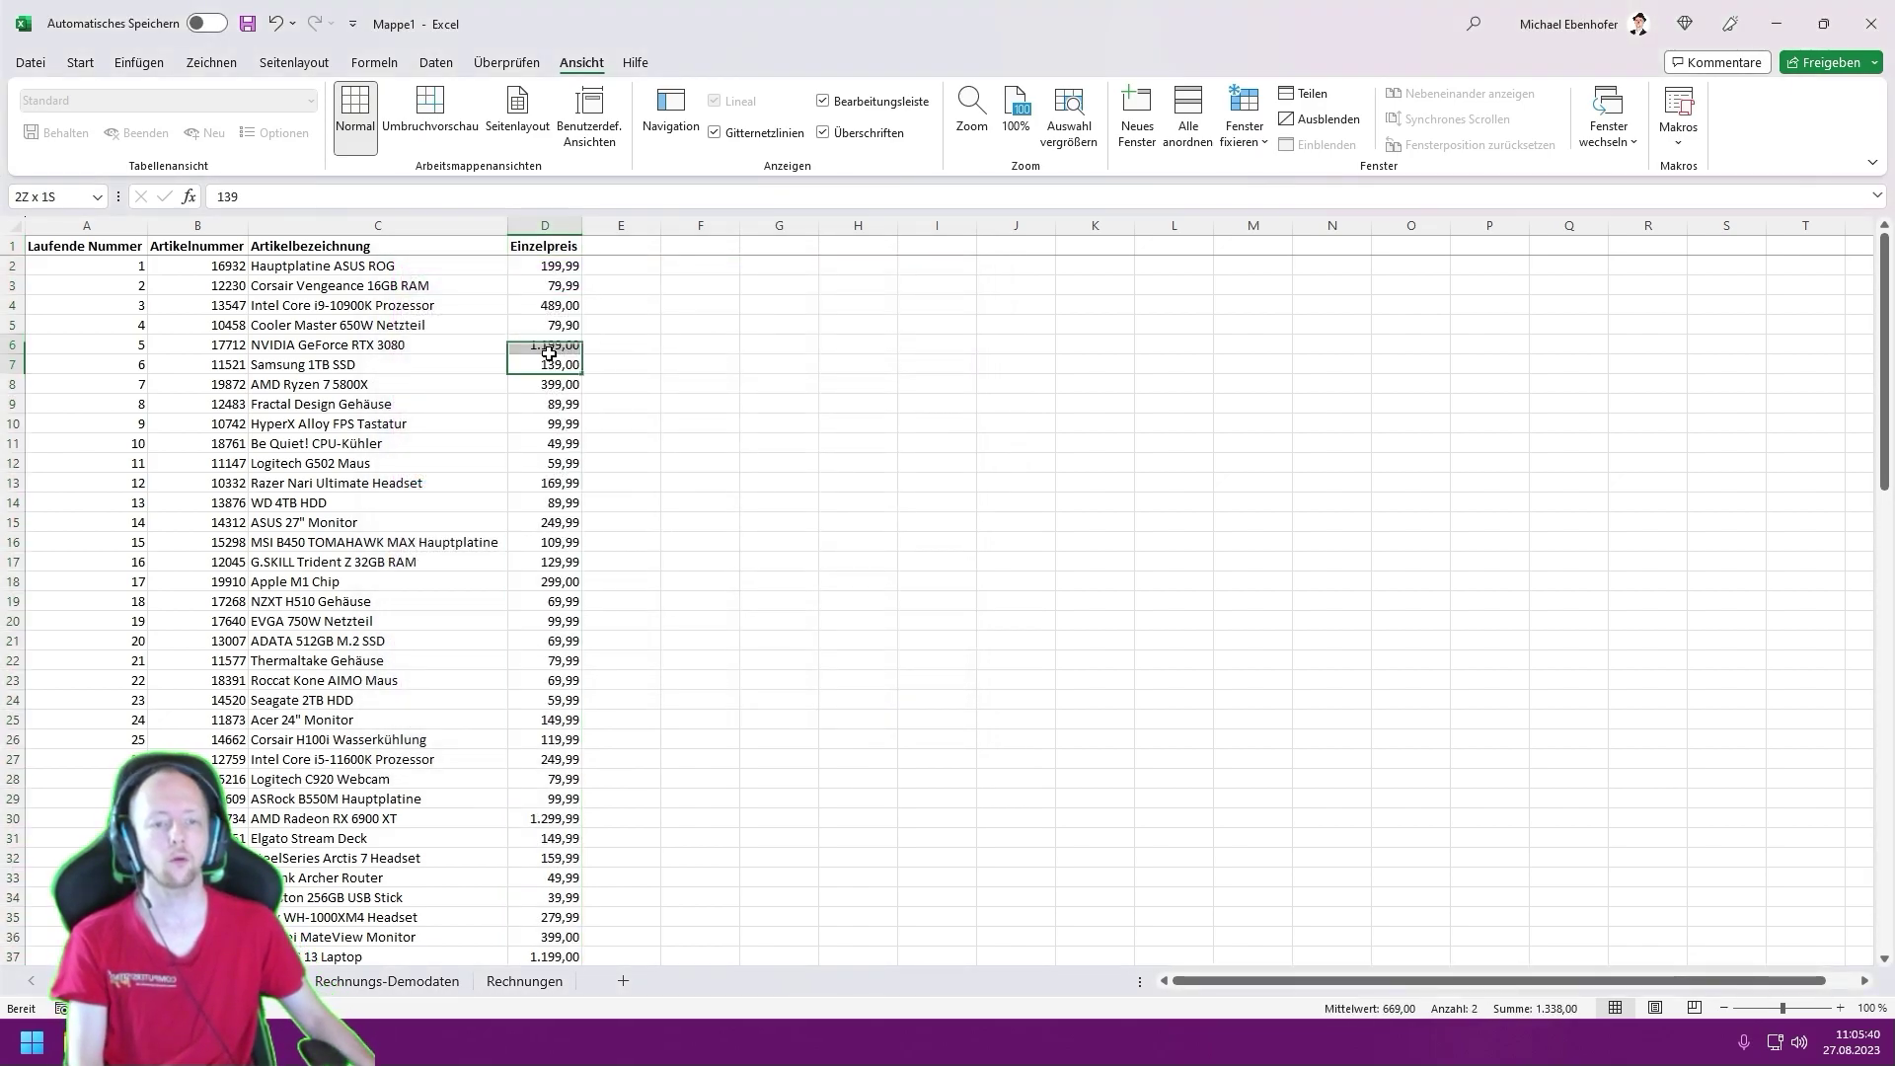
left_click(554, 325)
left_click(572, 305)
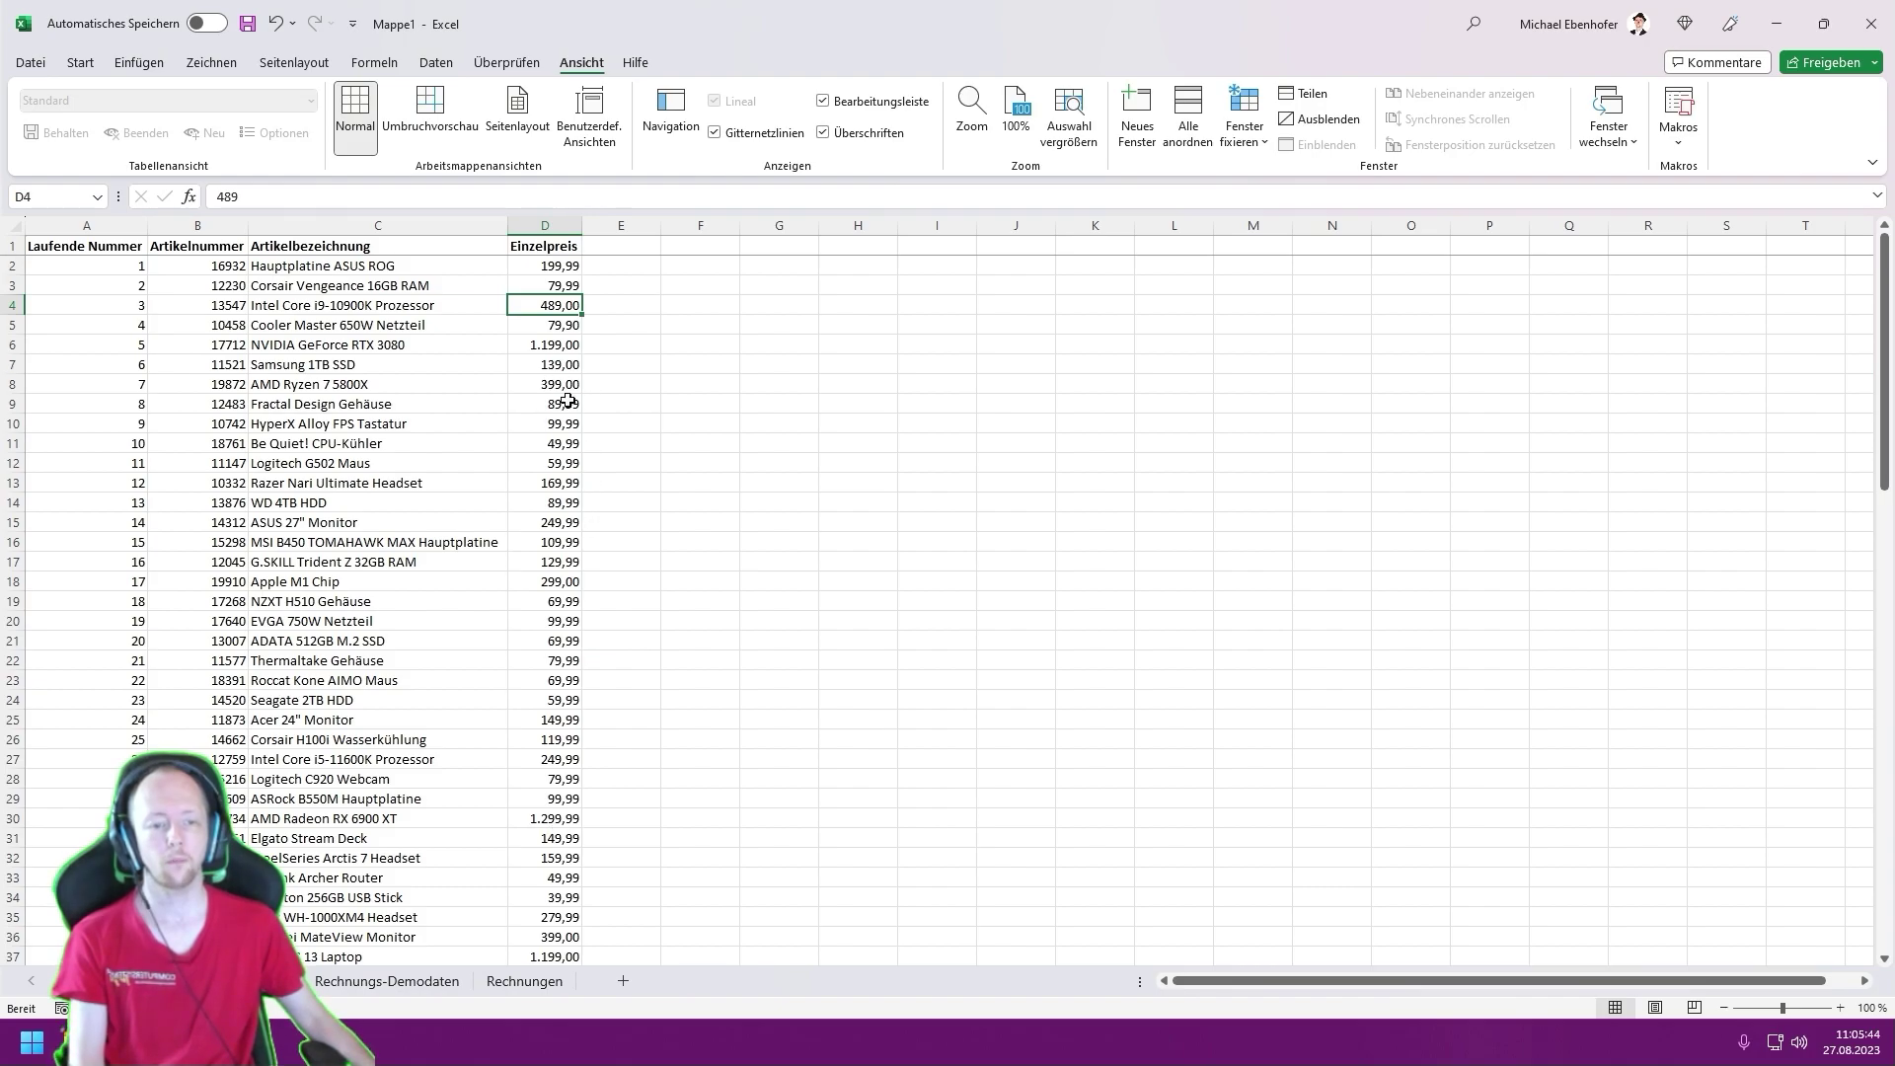
scroll(554, 563, "down", 11)
scroll(559, 622, "down", 5)
scroll(563, 648, "down", 5)
scroll(564, 648, "down", 4)
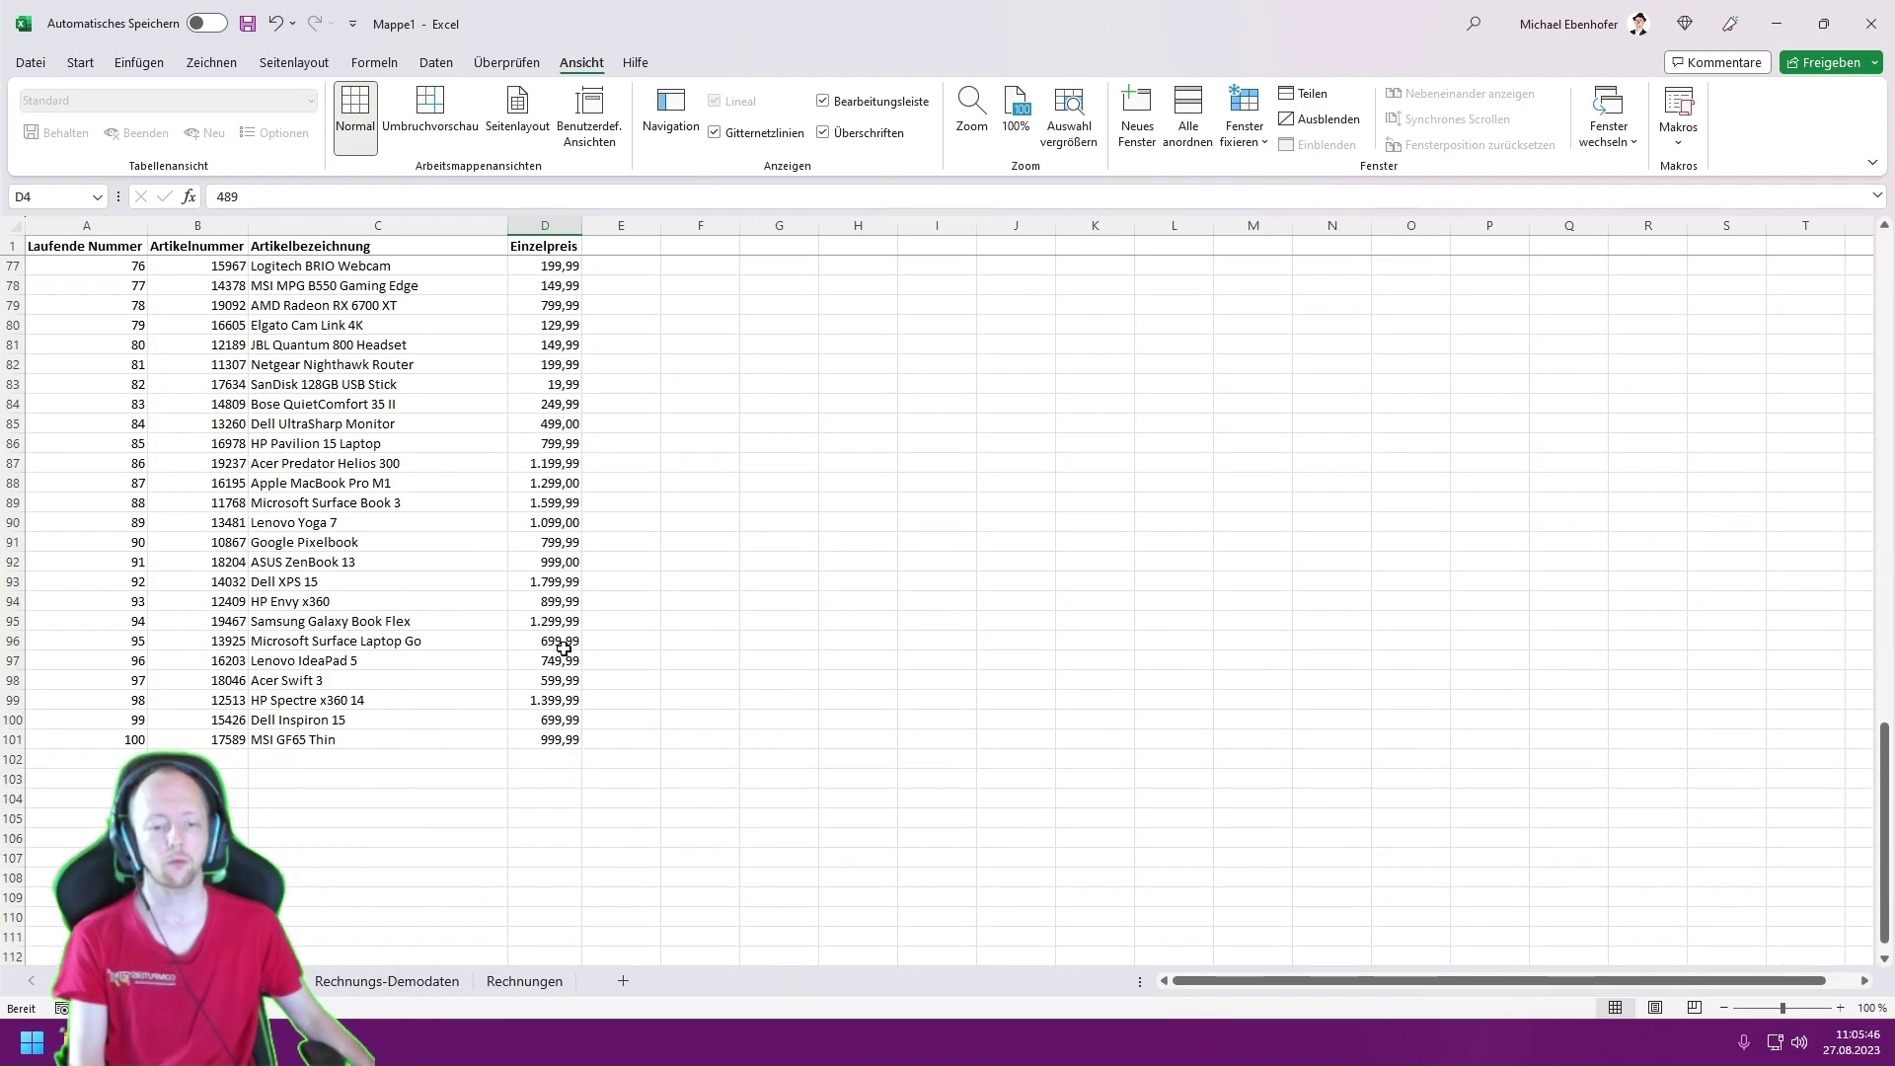
scroll(564, 648, "up", 6)
scroll(563, 648, "up", 10)
scroll(564, 649, "up", 4)
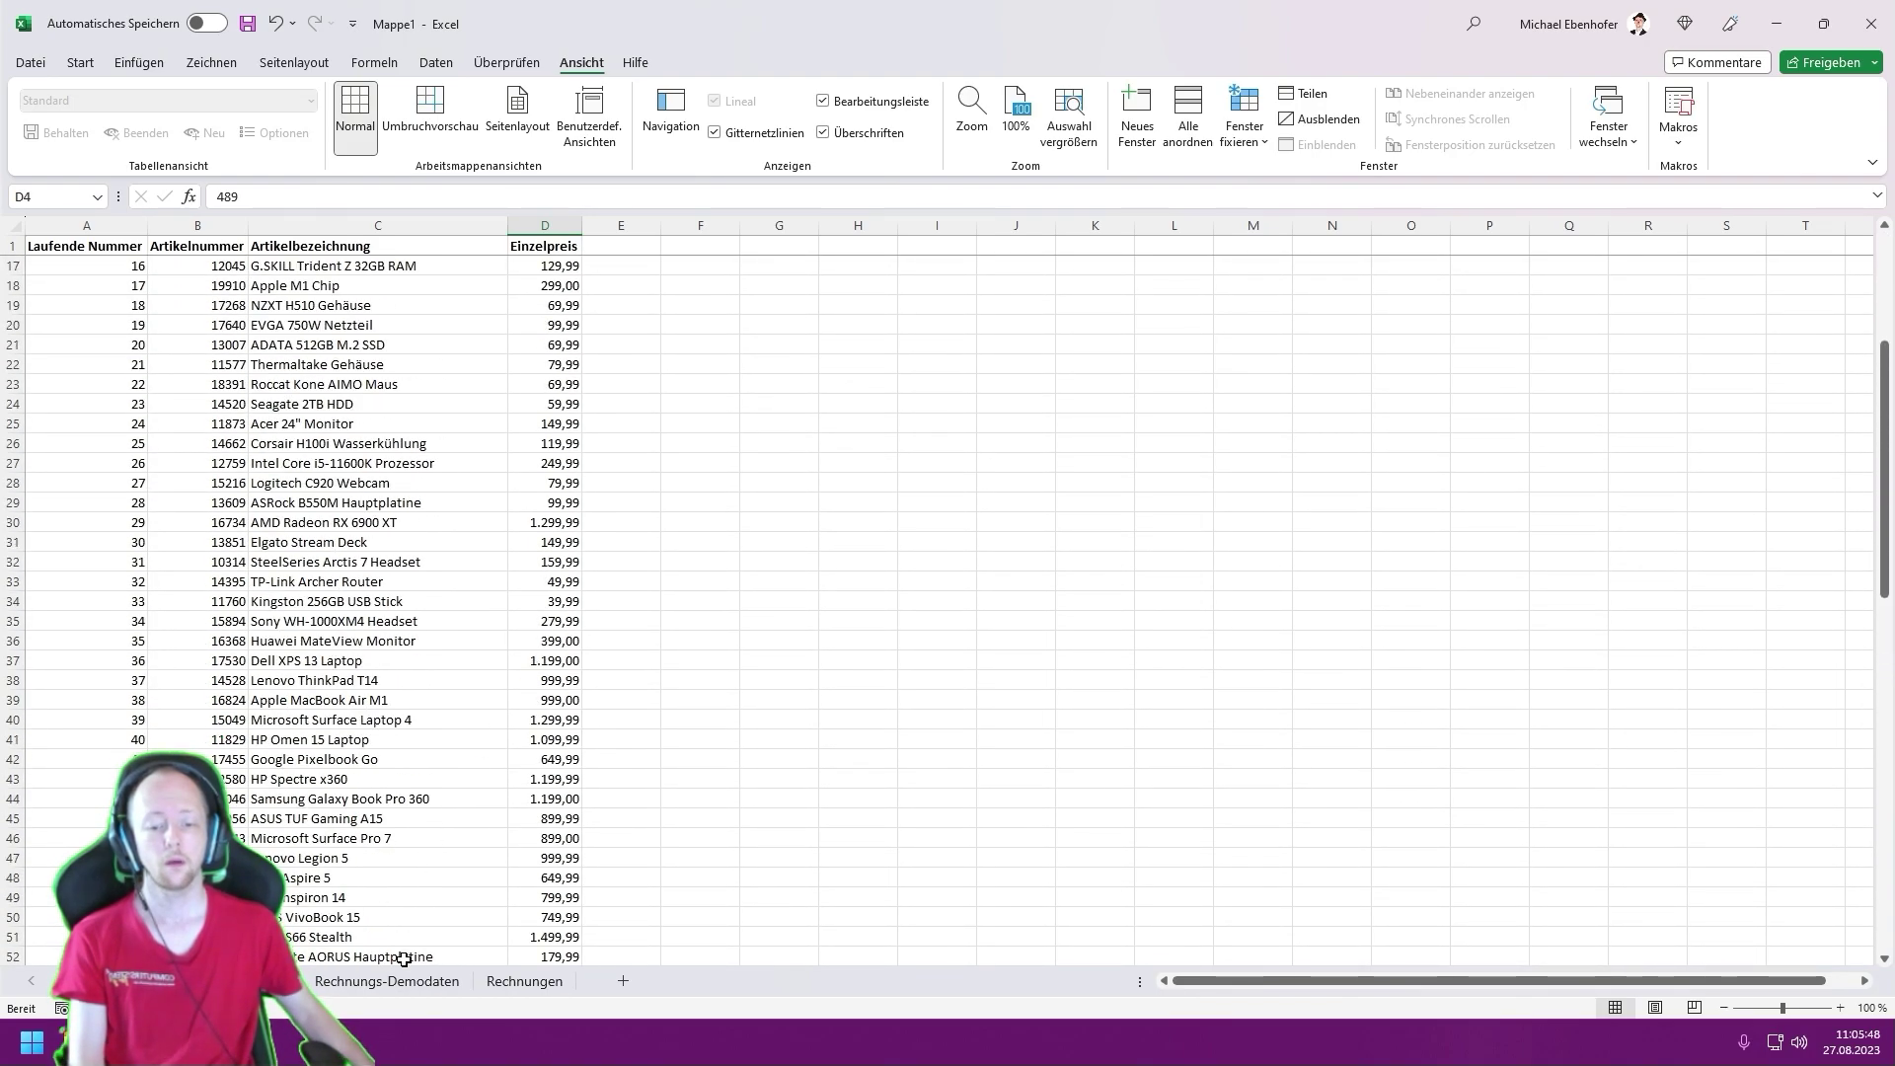
- On the Rechnungs-Demodaten sheet, enter headers LfdNr, RechnungsID, Rechnungsnr, KundenID and ArtikelID in A1:E1
left_click(411, 985)
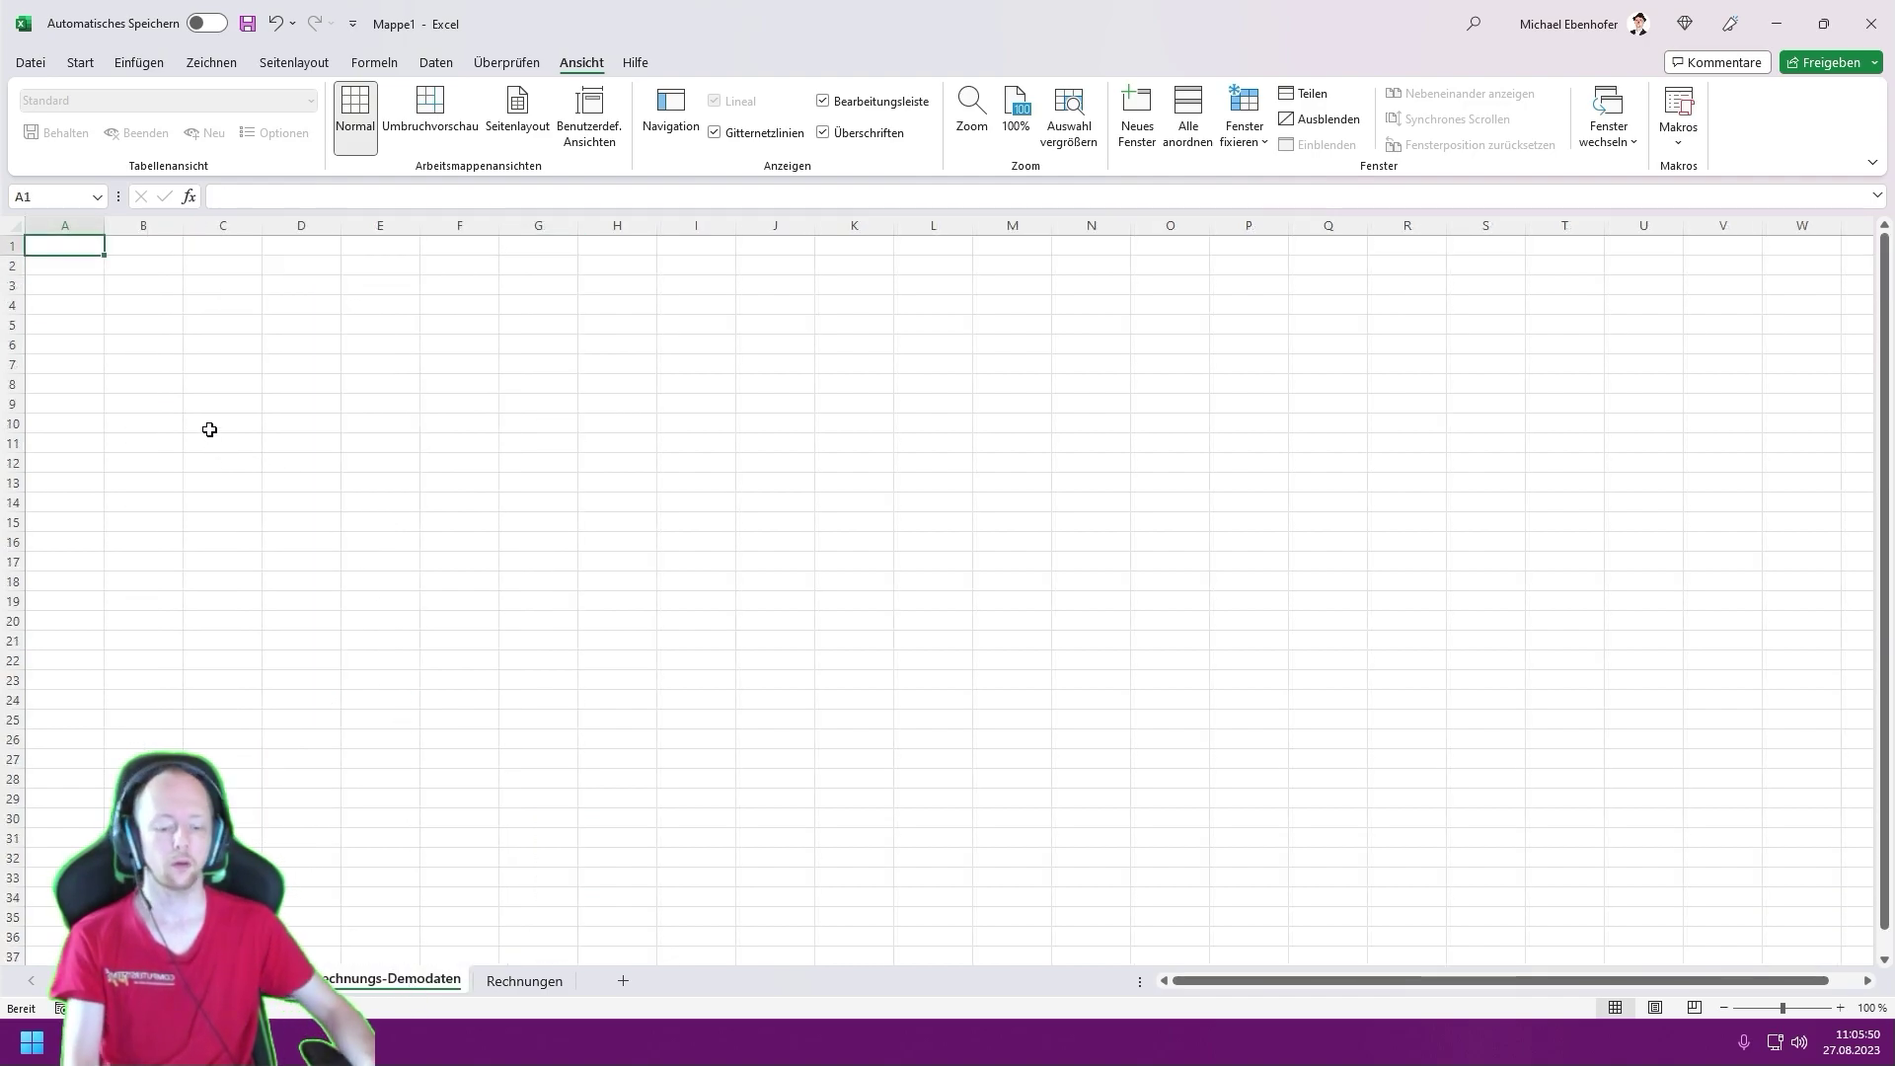
type("LfdN")
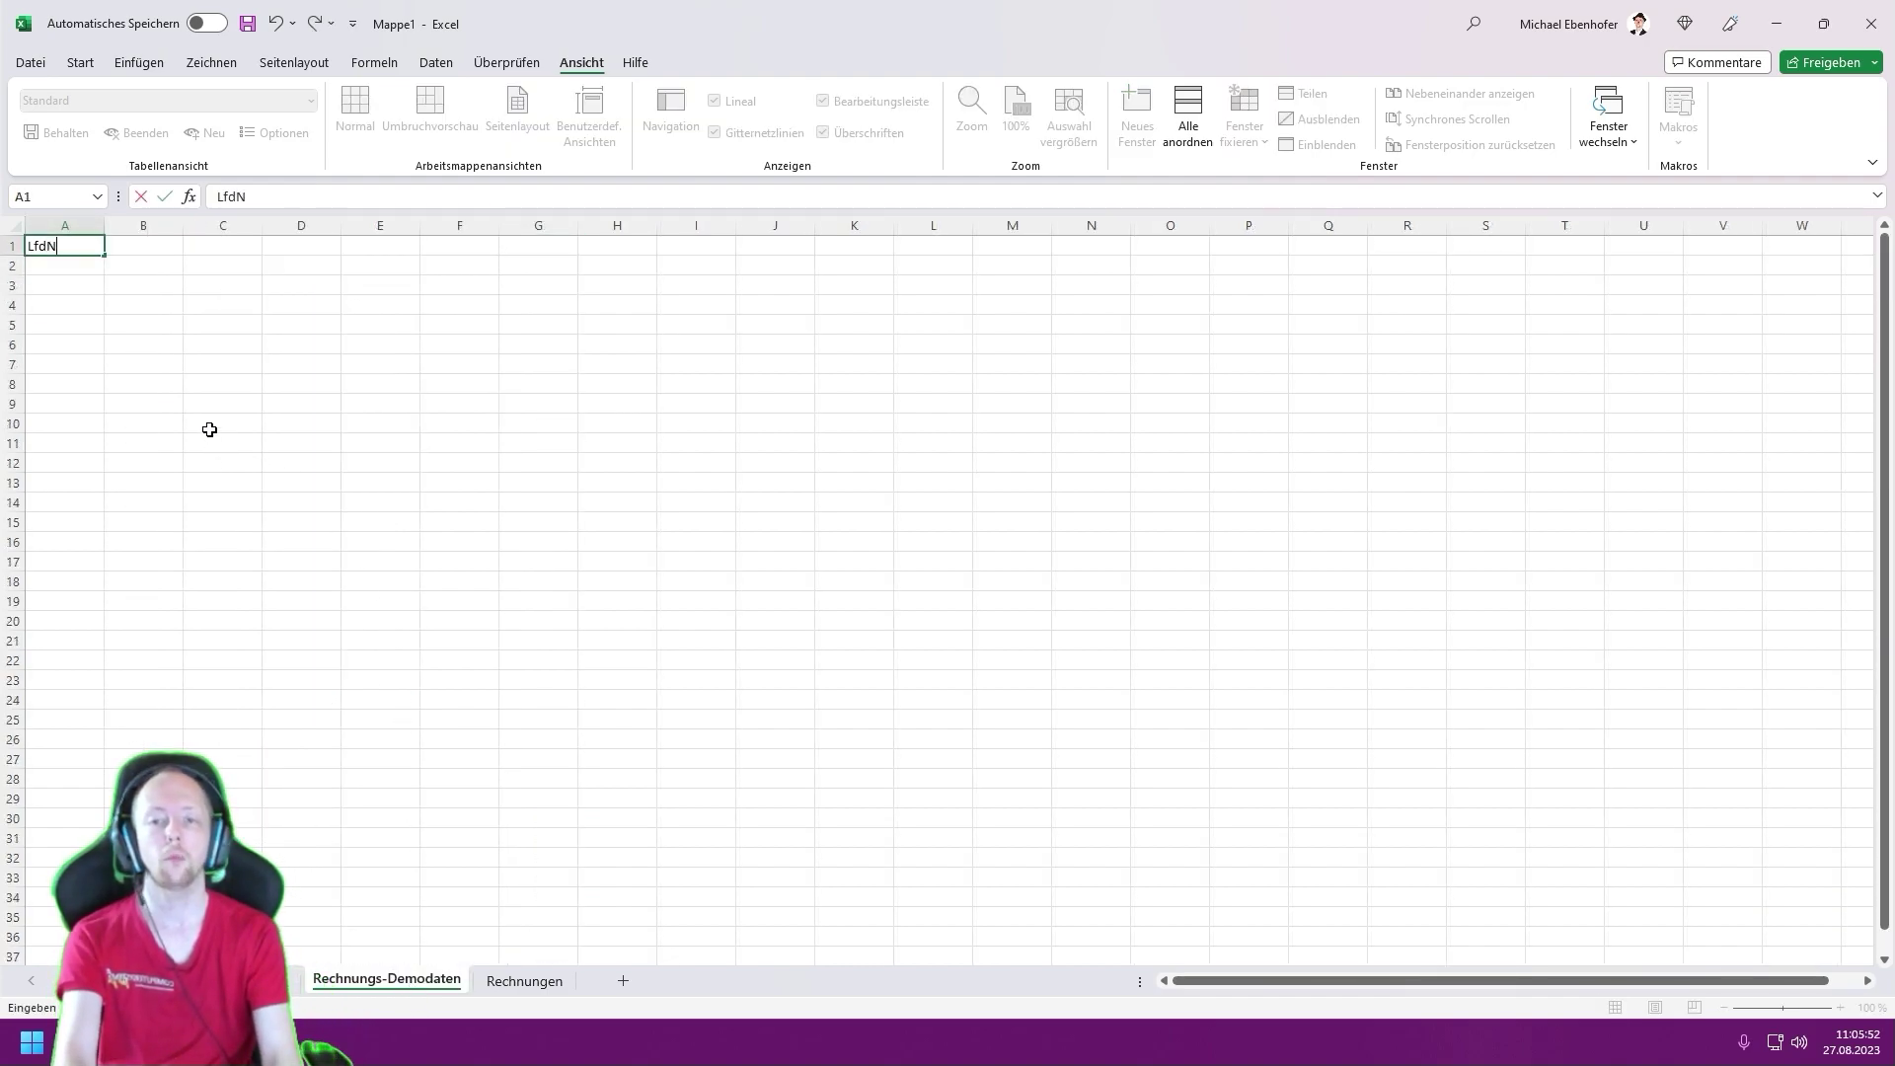
key("BackSpace")
key("BackSpace")
key("BackSpace")
key("BackSpace")
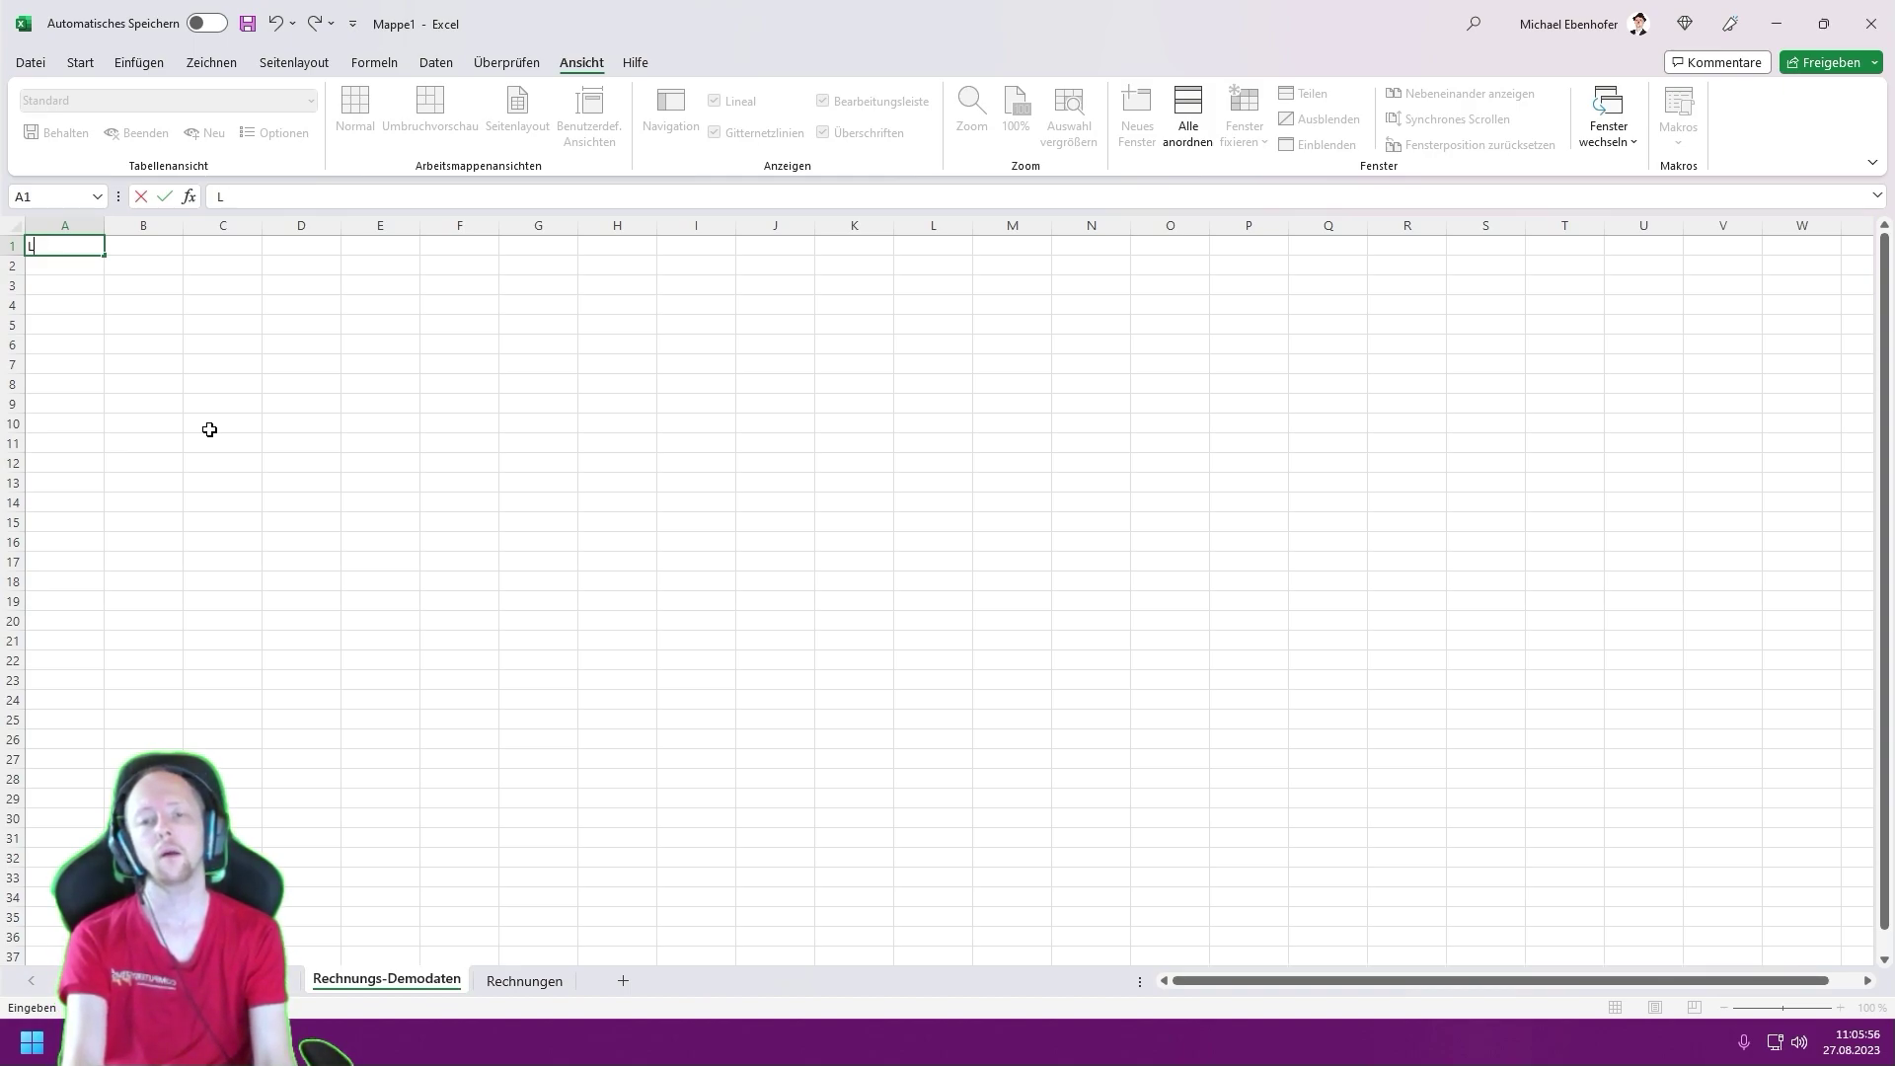
type("r")
key("Tab")
type("Re")
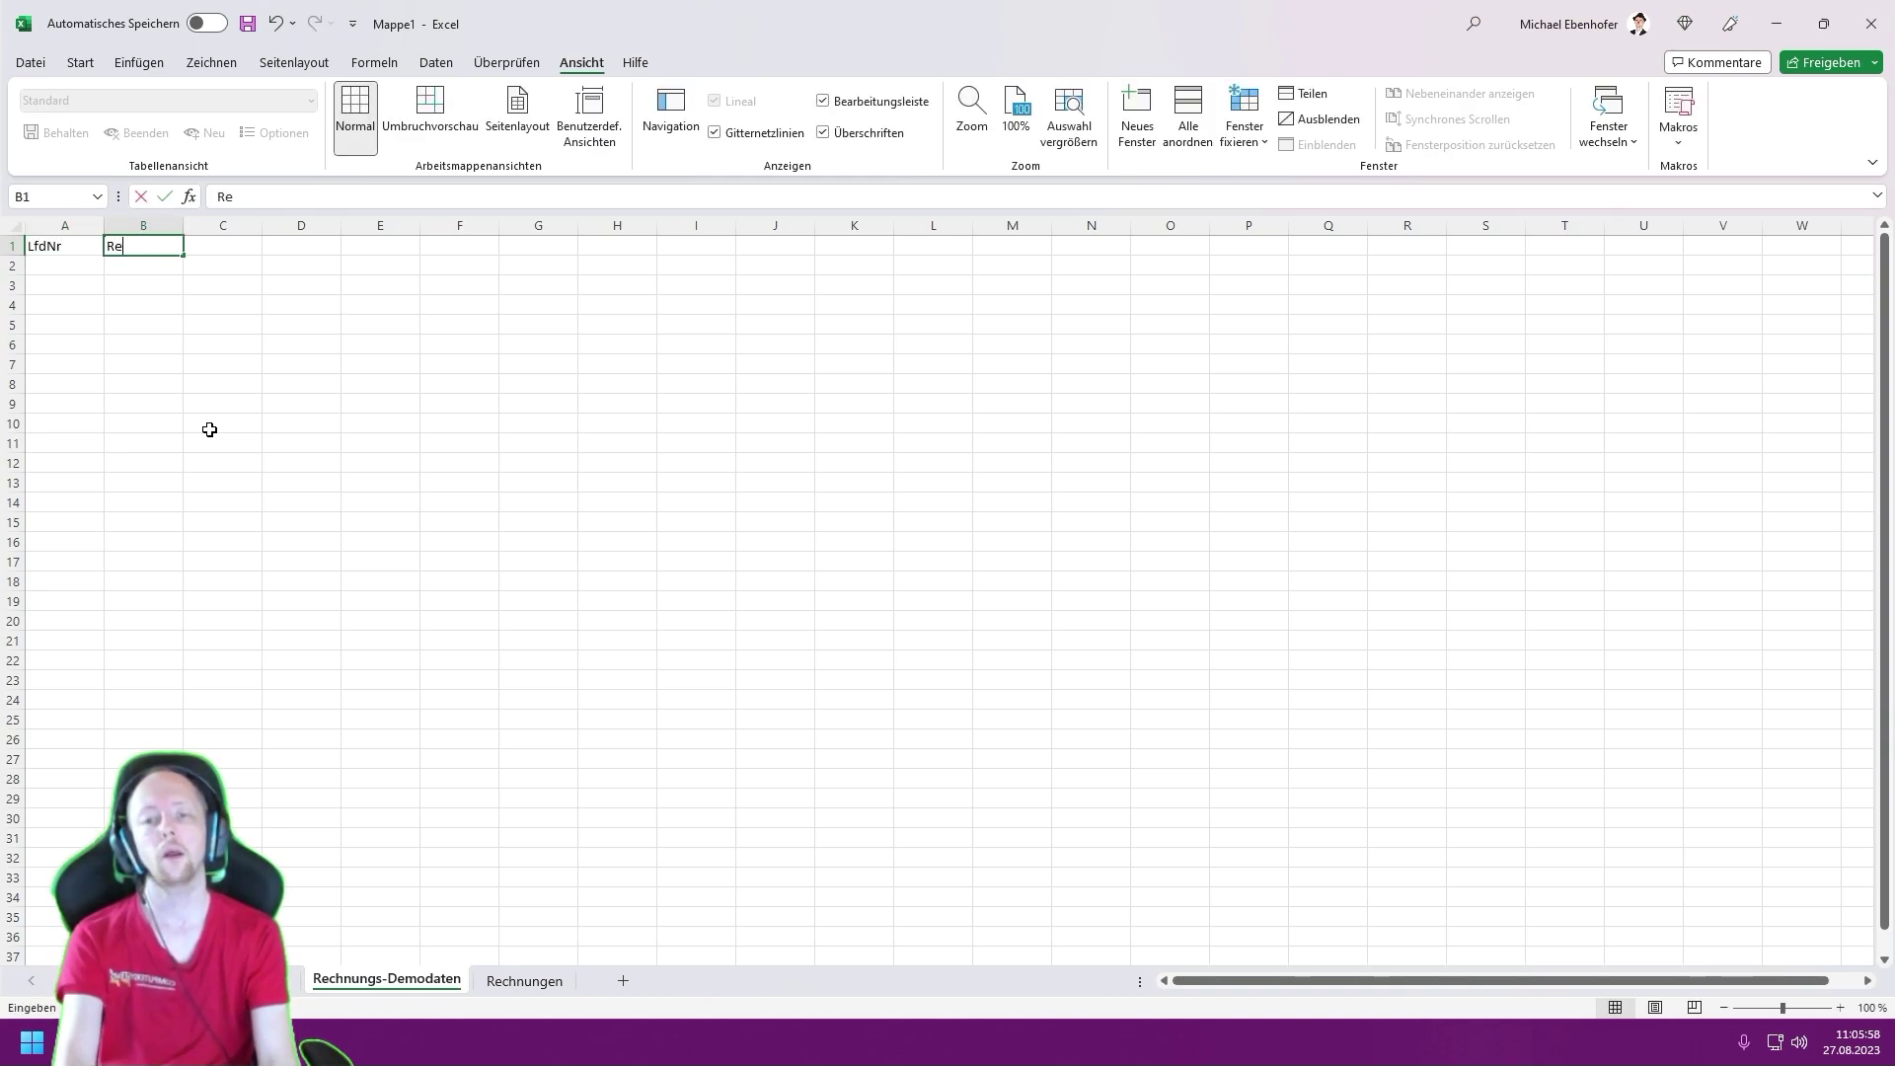
type("chnungsID")
key("Tab")
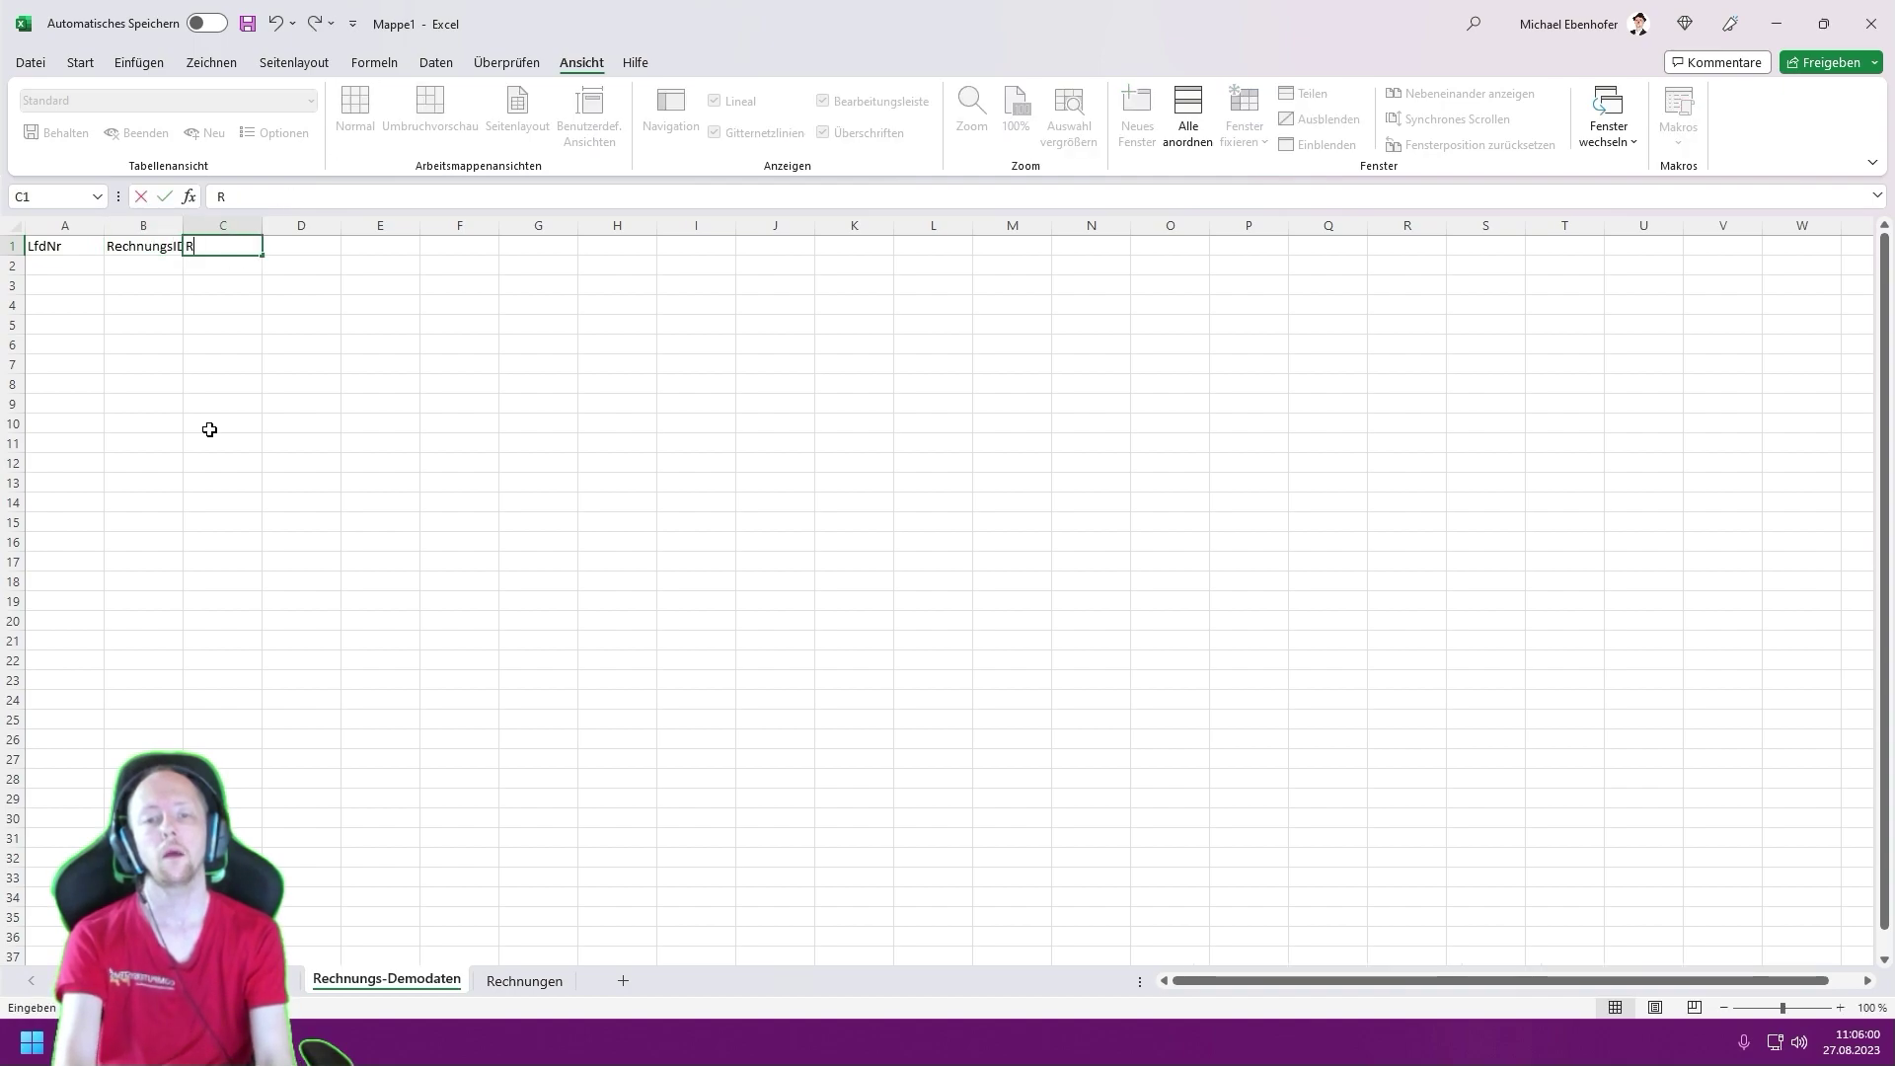
type("Rechnungsnr")
key("Tab")
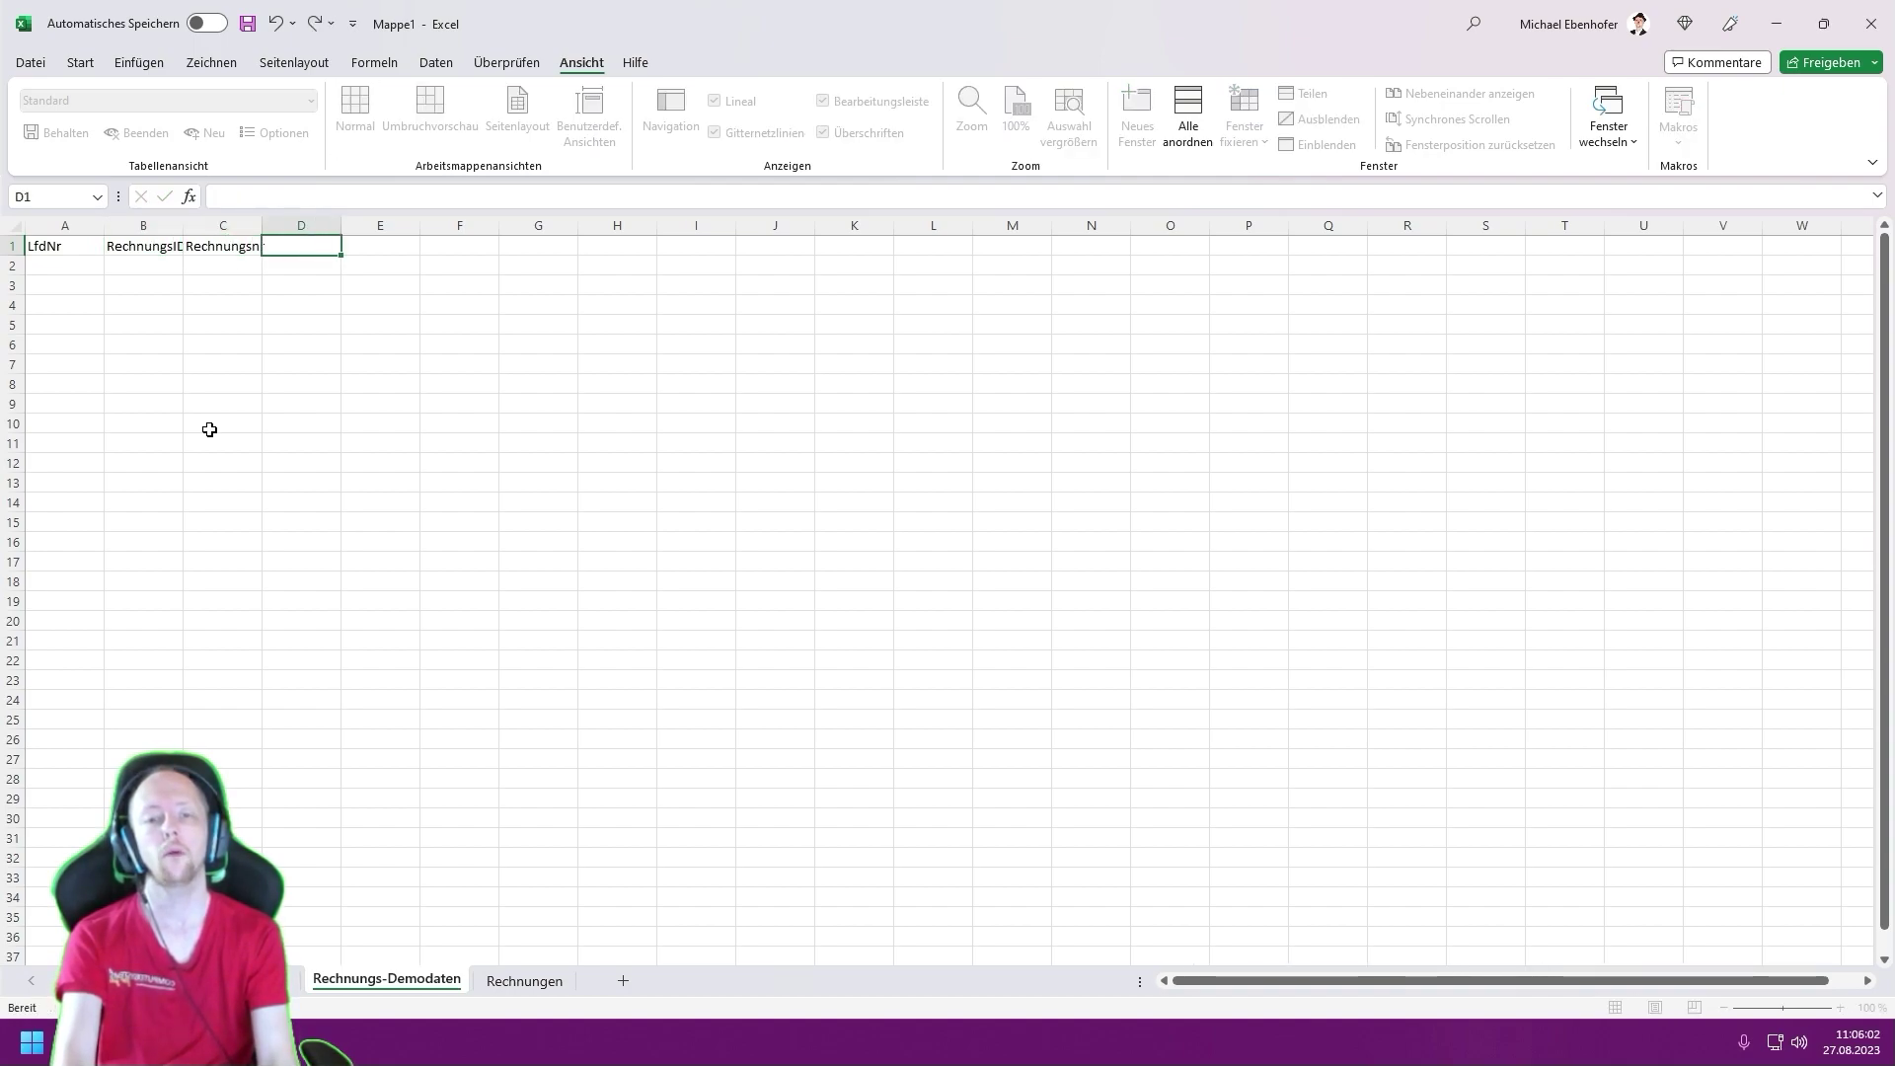
type("KundenID")
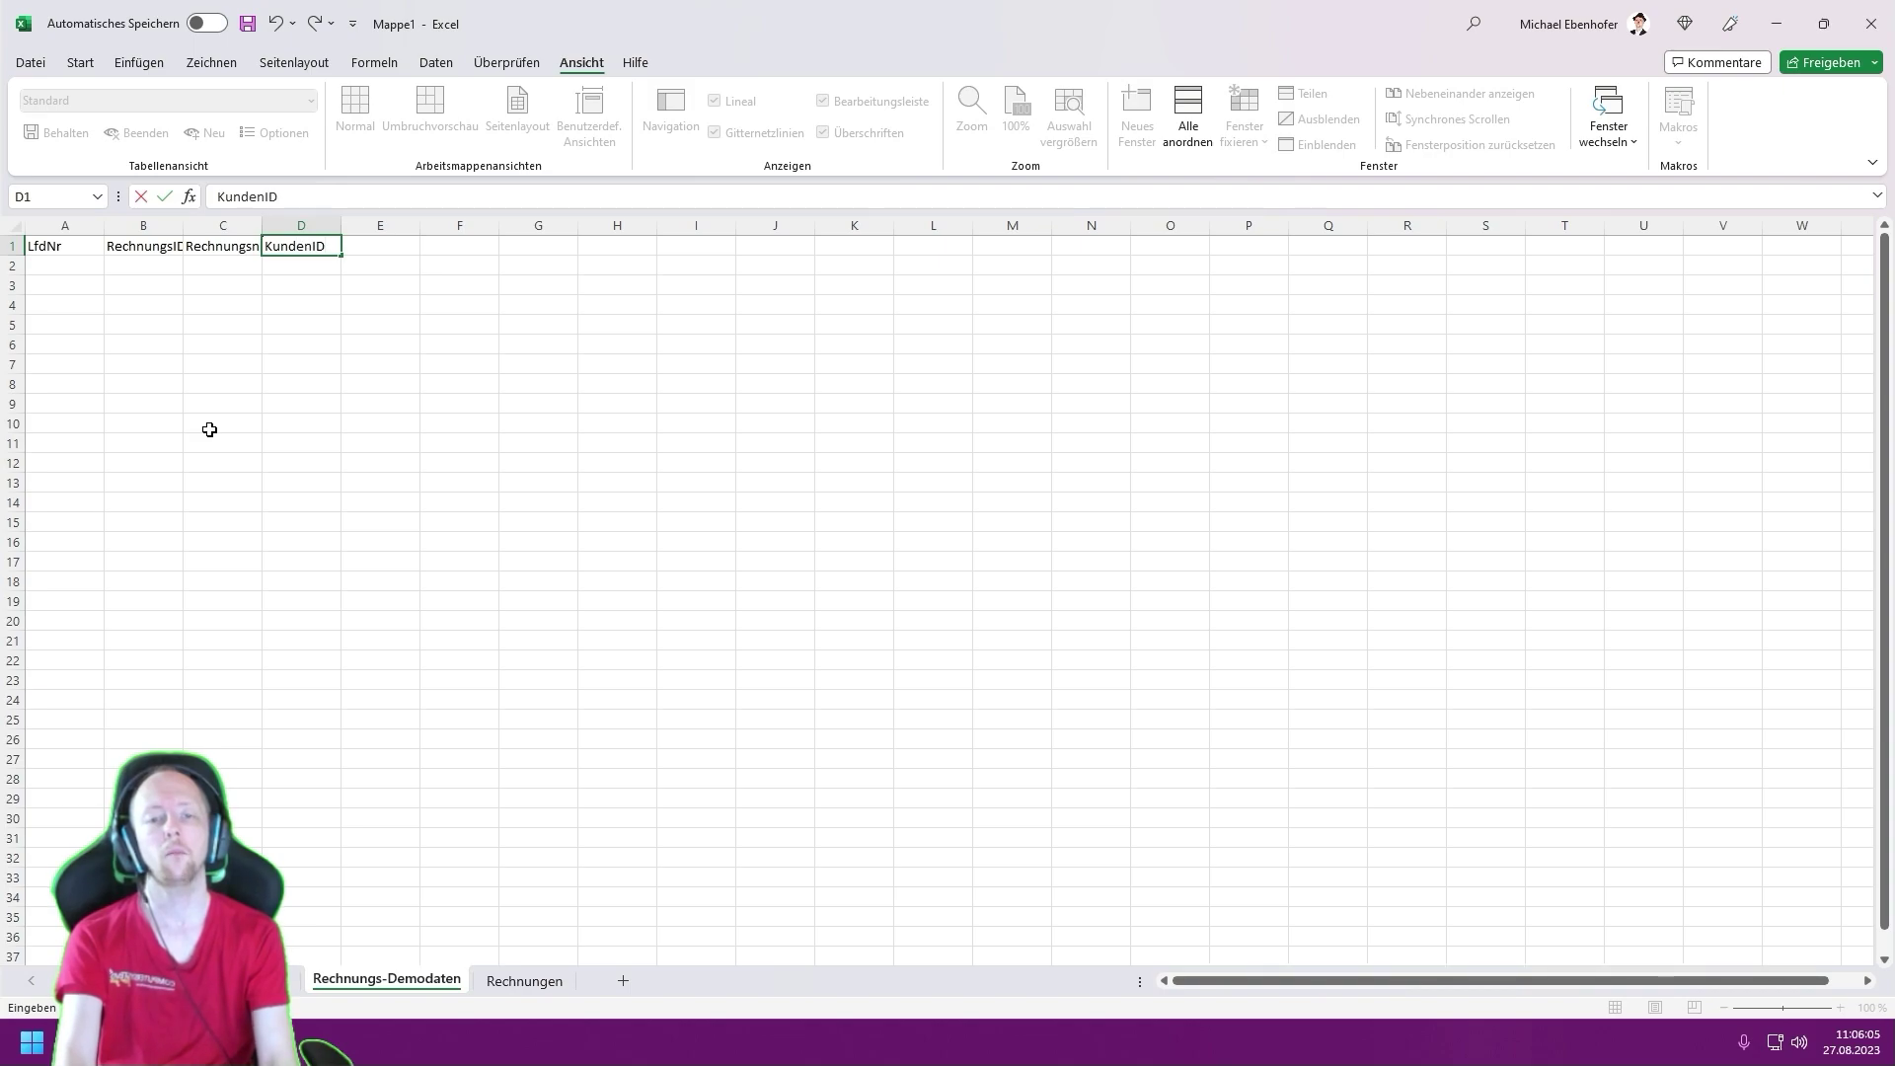
key("Tab")
type("A")
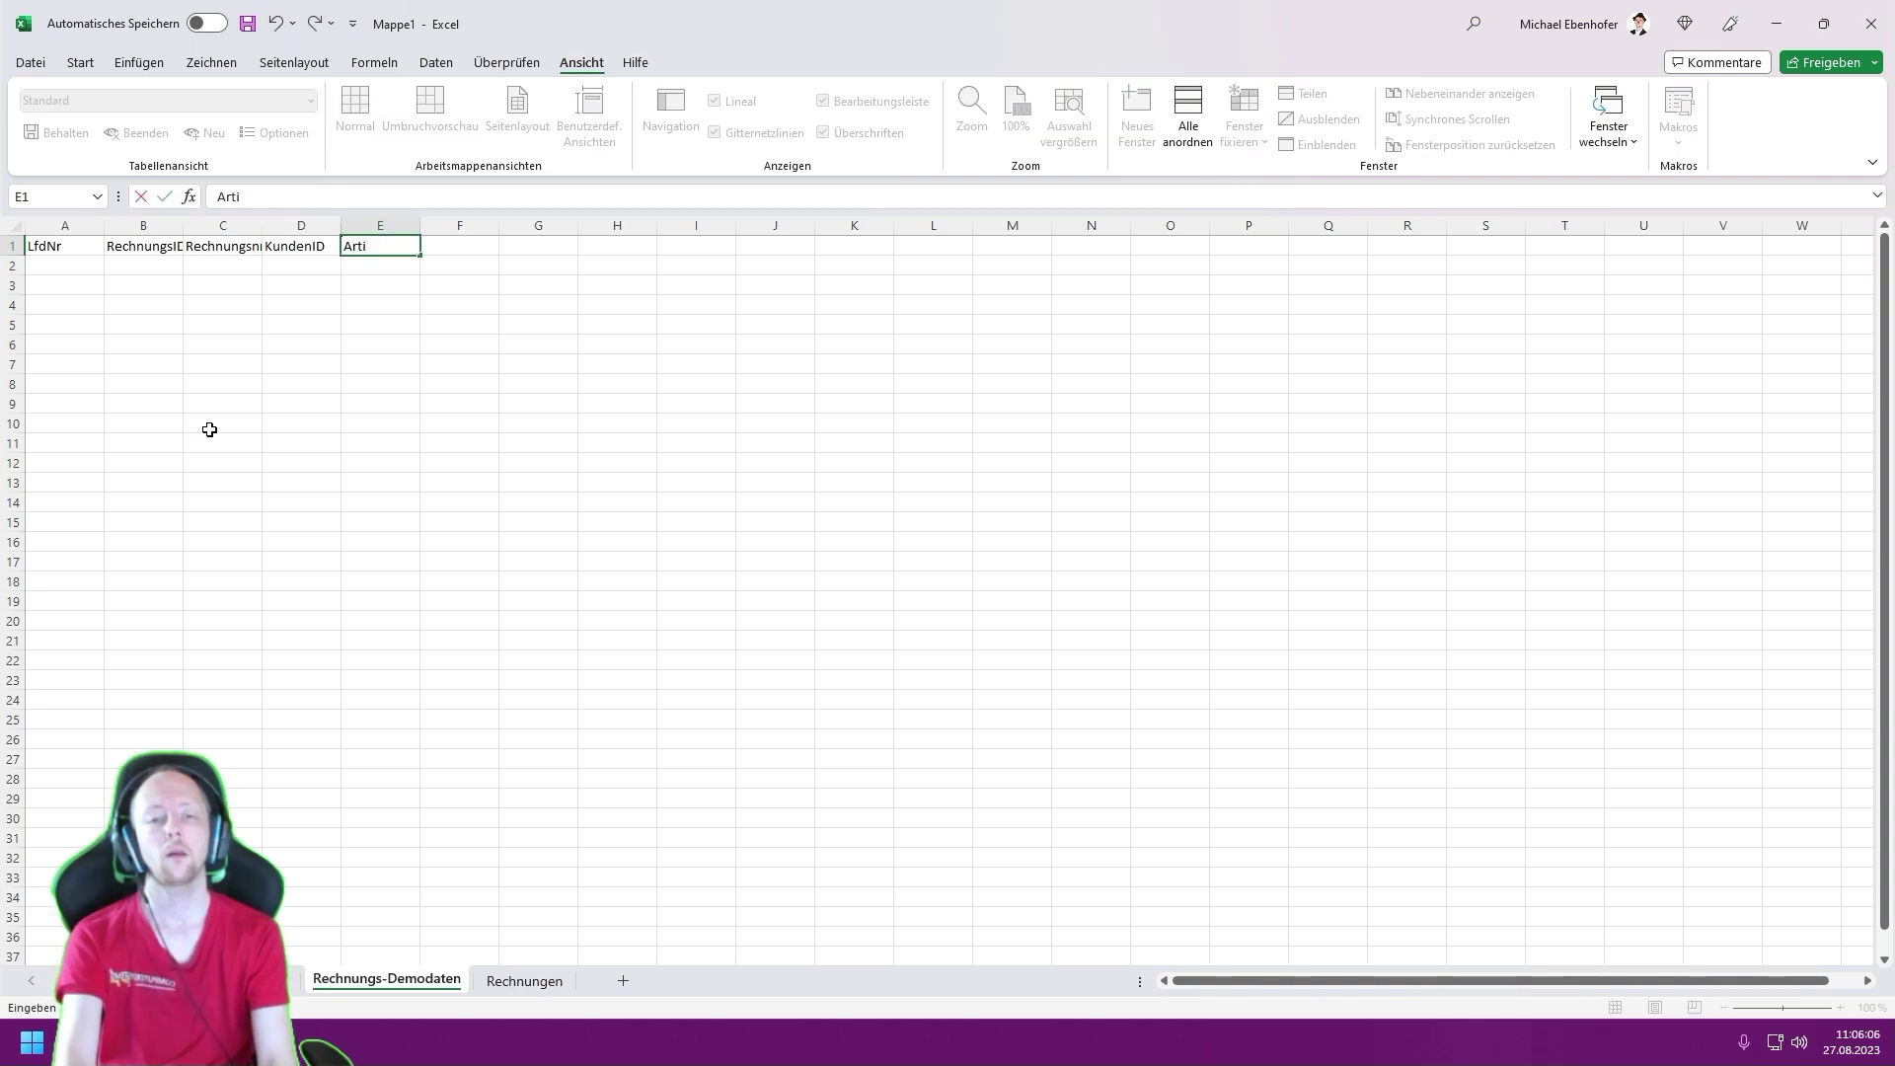
key("Tab")
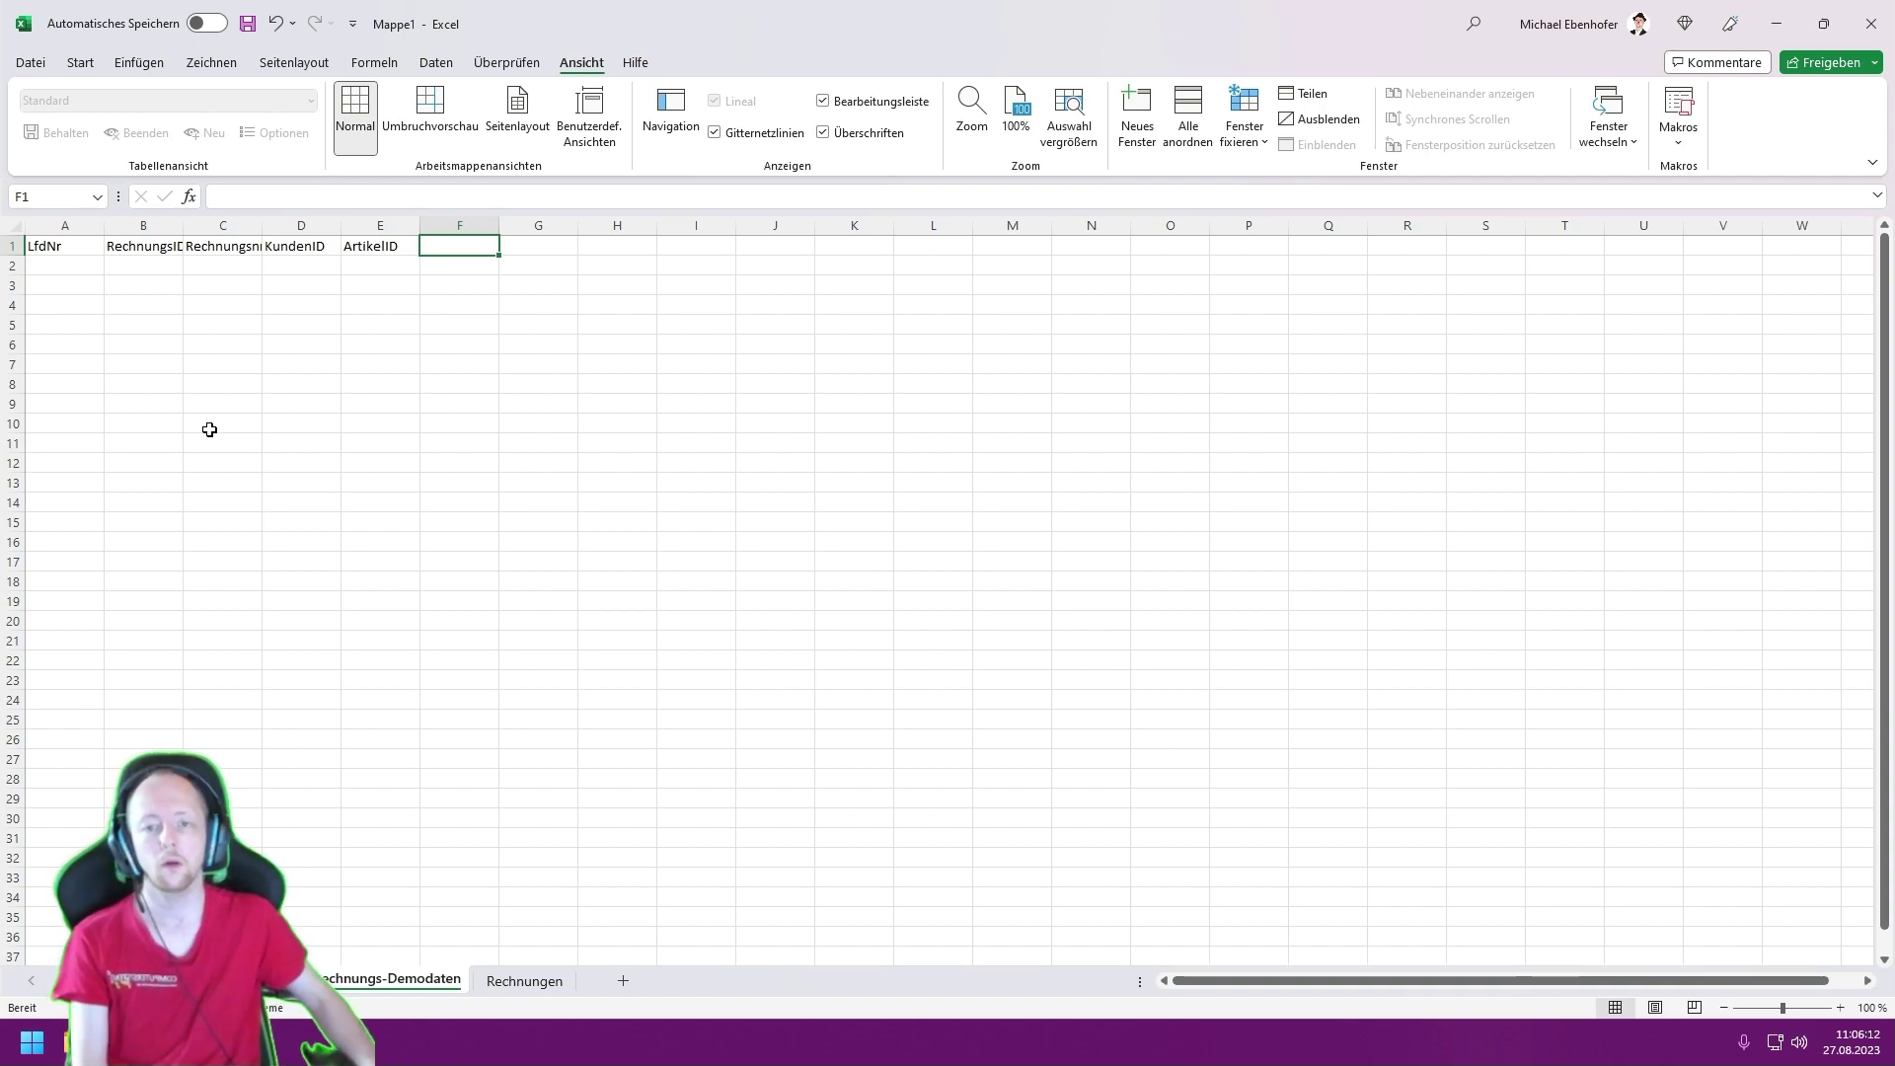
- Autofit the column to its header, then bring ChatGPT forward in a restored-down window
double_click(184, 226)
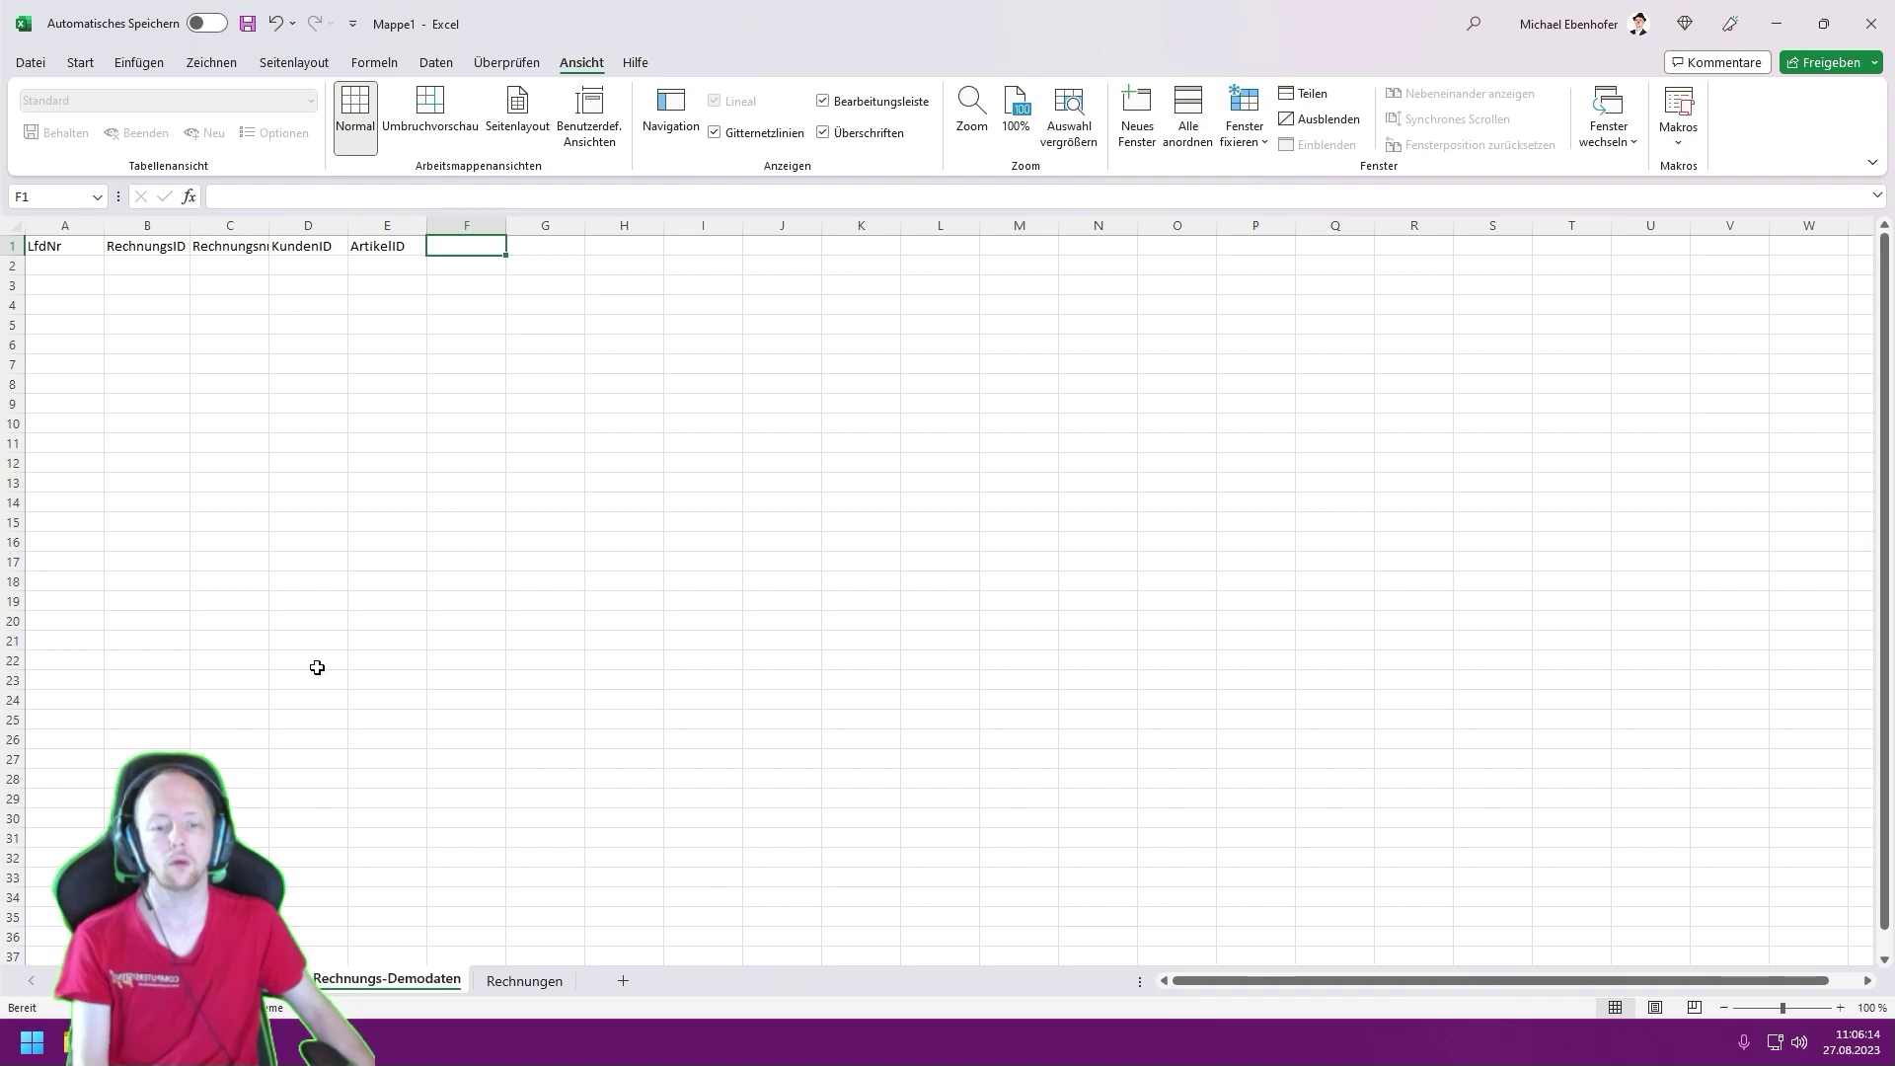
key("alt+Tab")
left_click_drag(576, 25, 1084, 118)
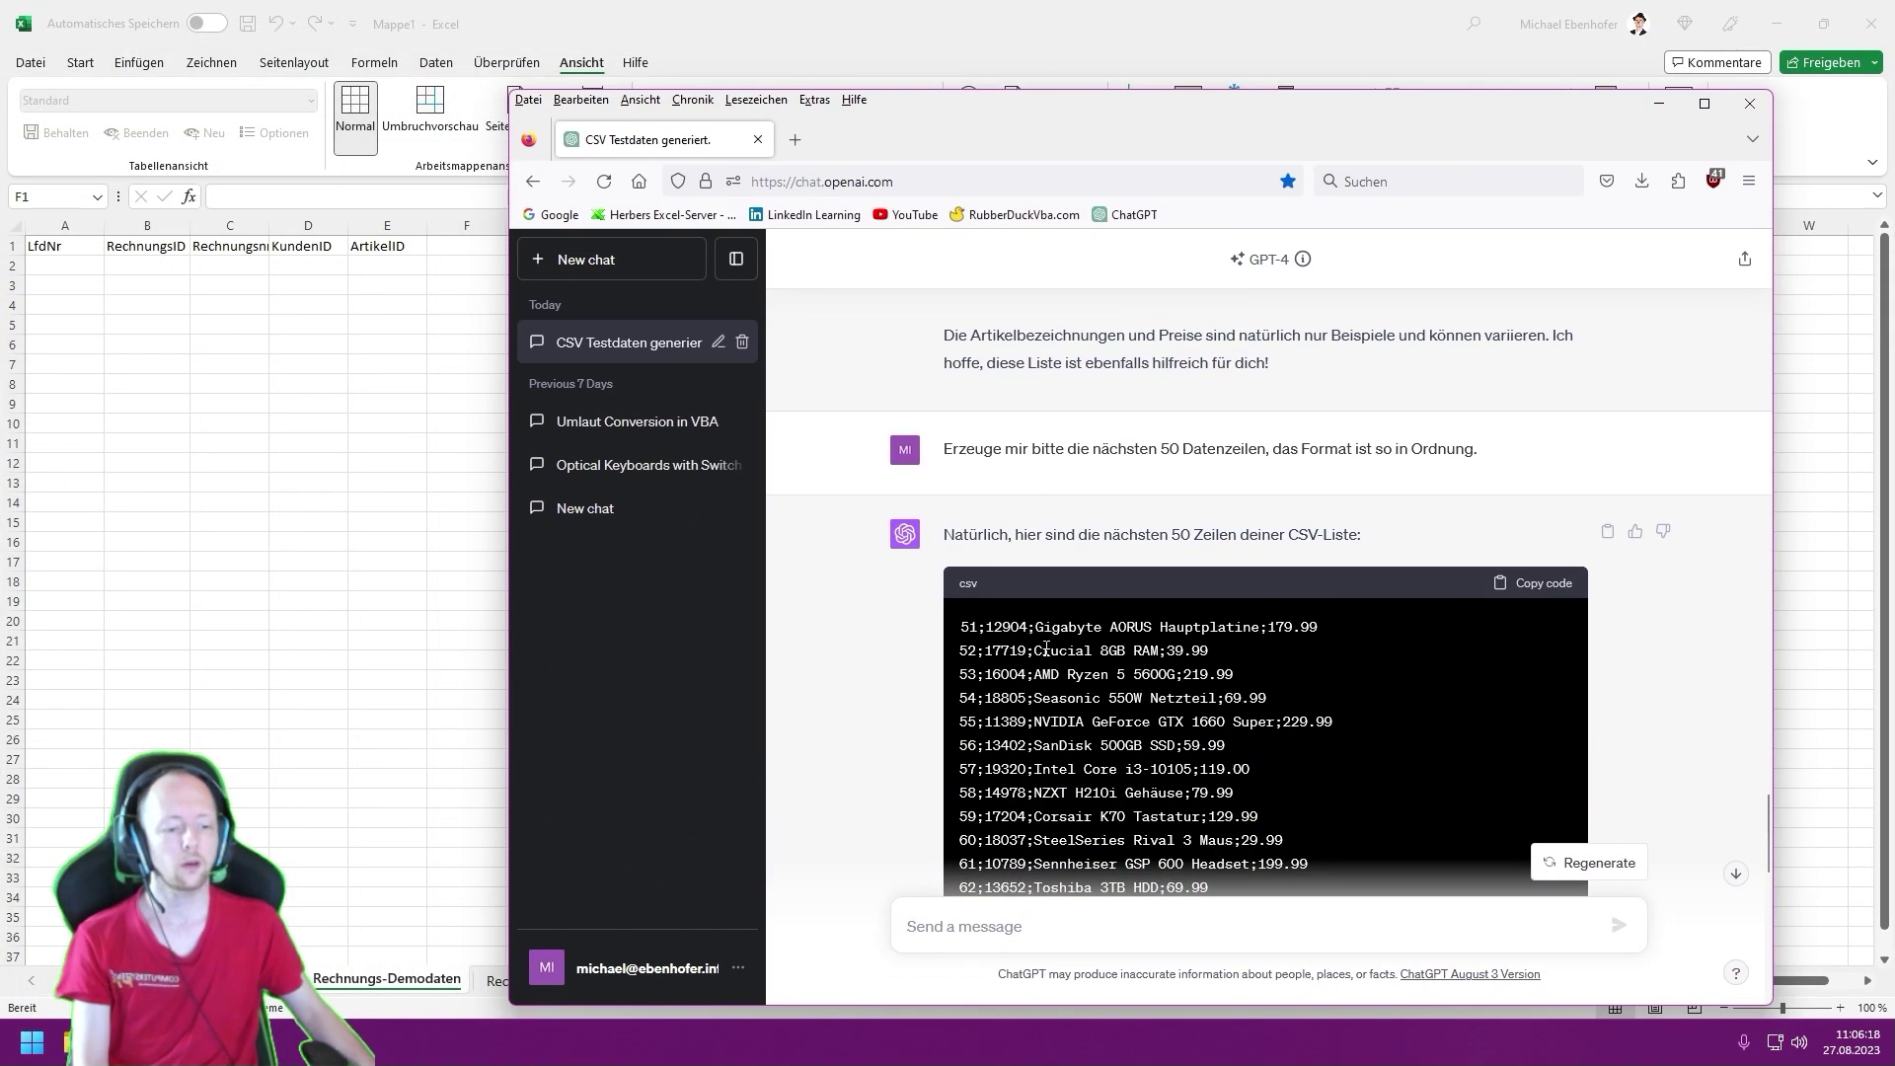
- Draft a thank-you asking ChatGPT for a further compilation of 100 data rows from the earlier CSV lists
left_click(1009, 928)
type("Danke für Deine Aufstellung. Ich benötige jetzt noch eine weitere")
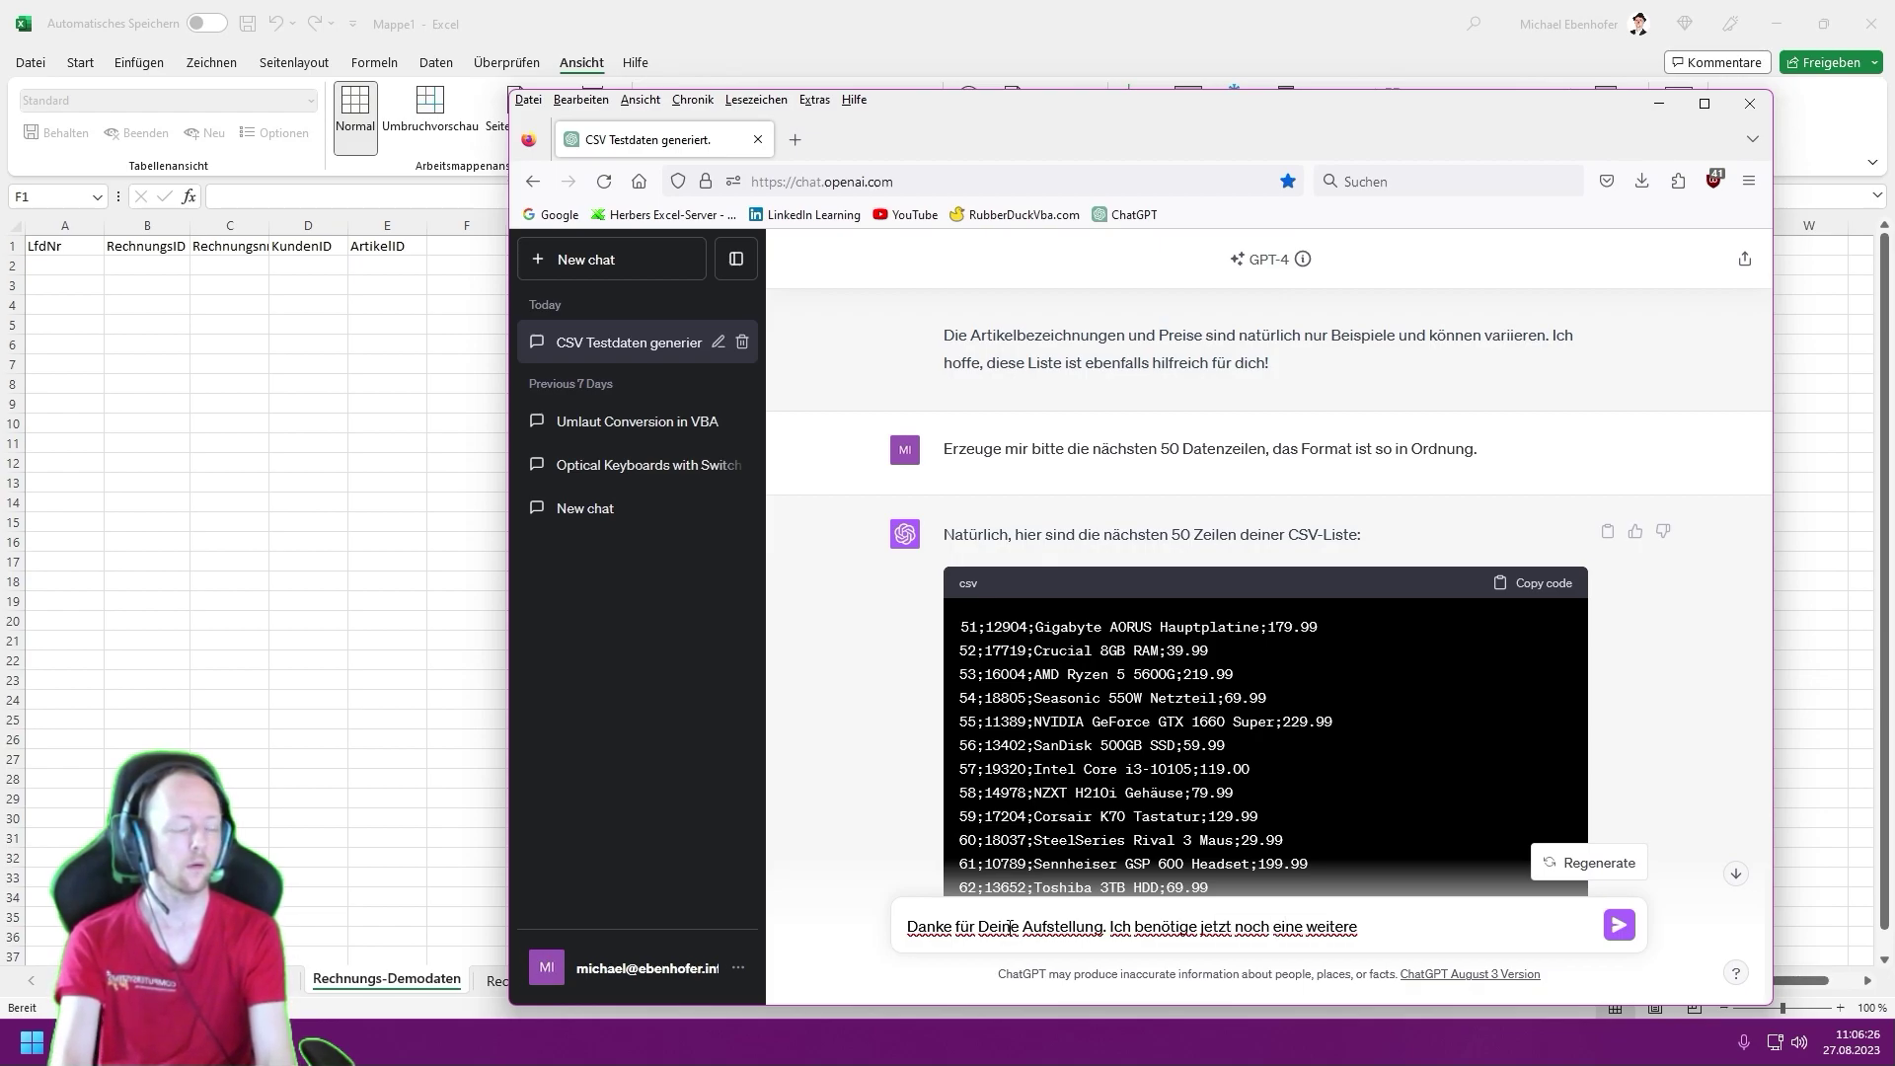
type(" Zusam")
type("menstellung ")
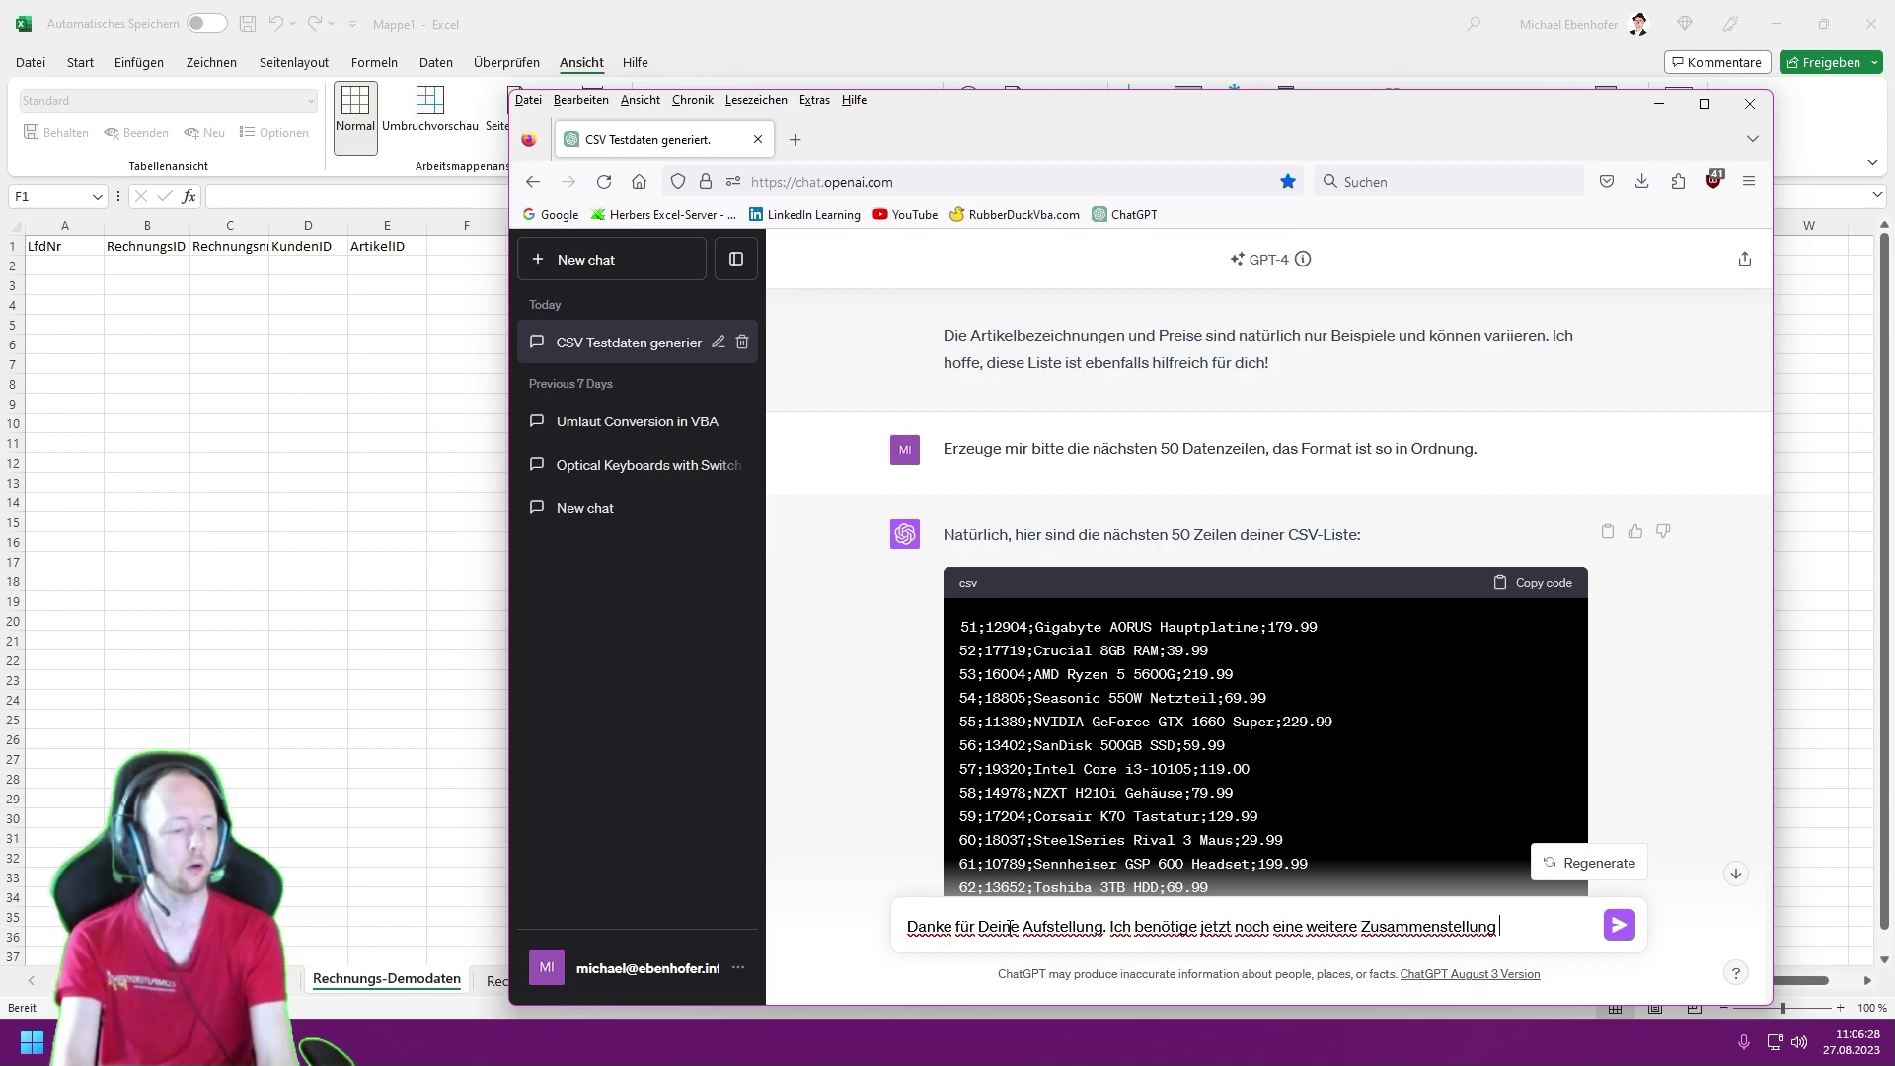
type("von")
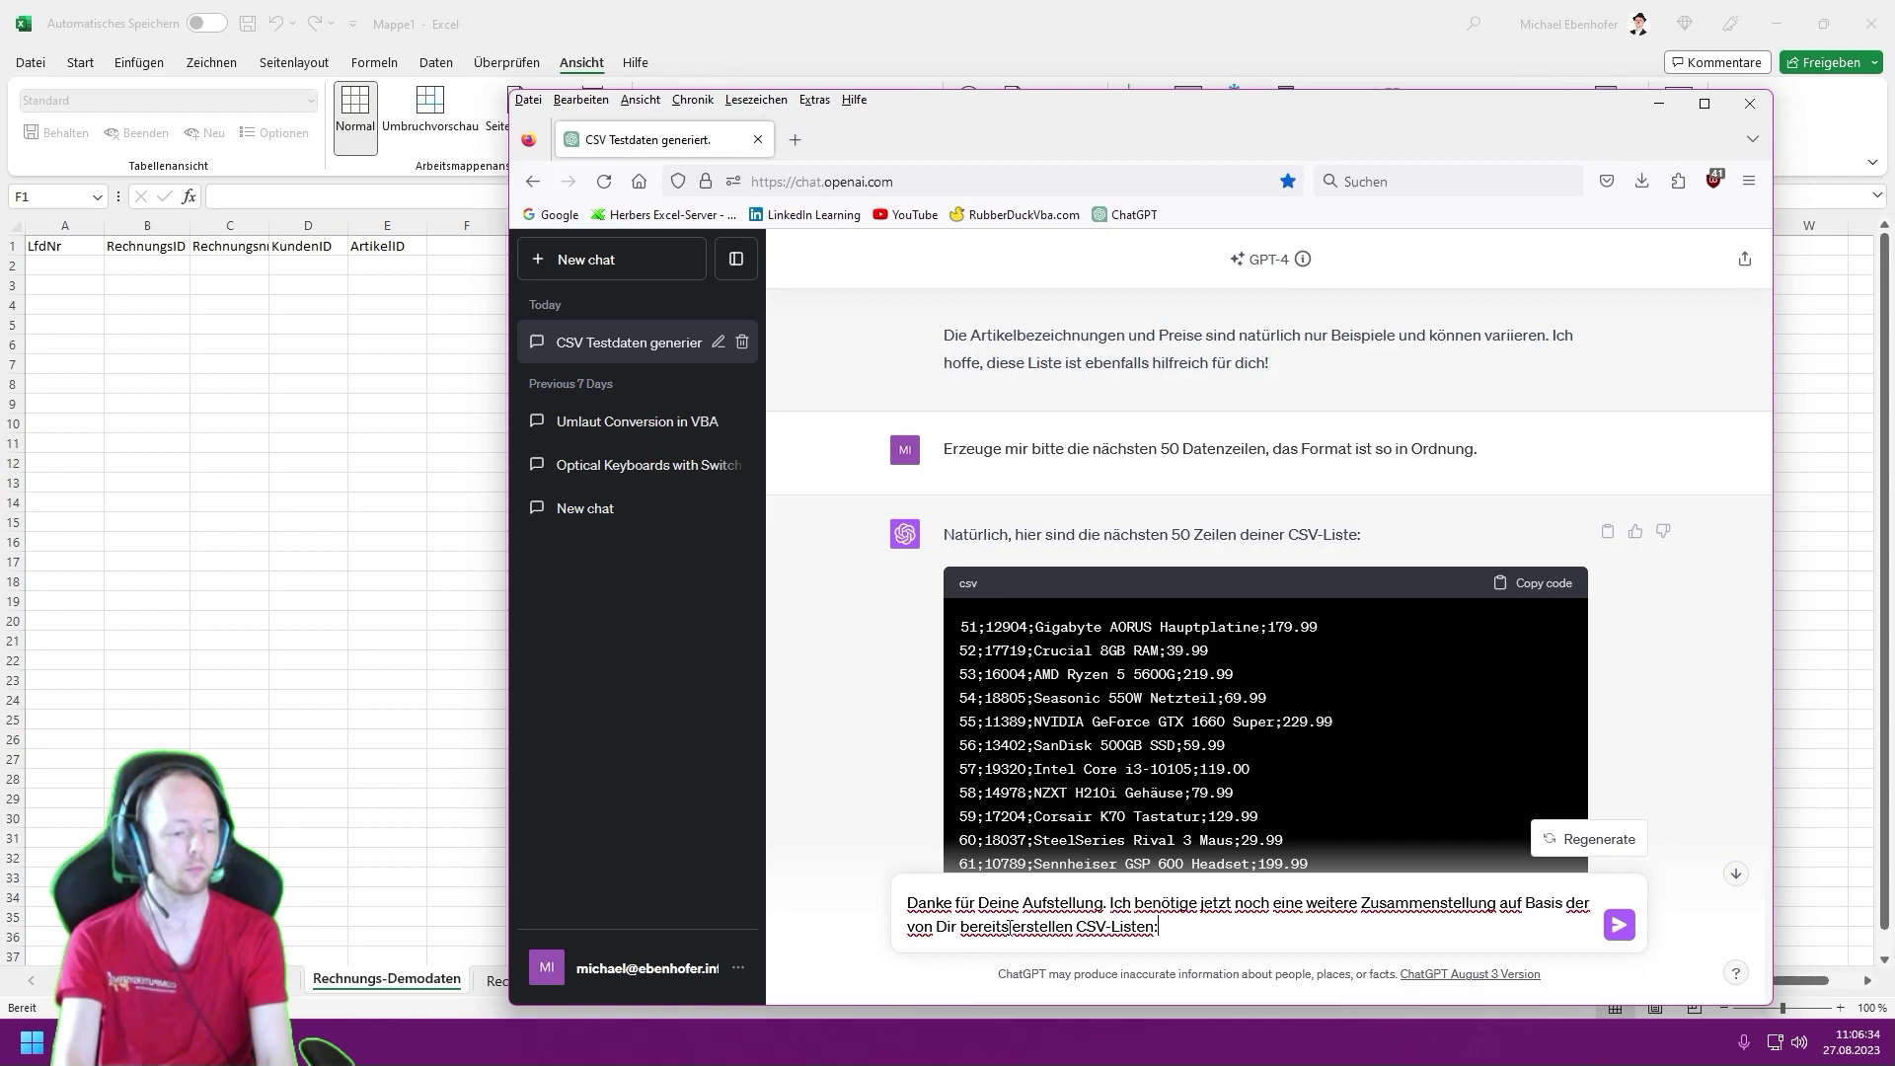
key("shift+Return")
key("shift+Return")
type("Erzeuge")
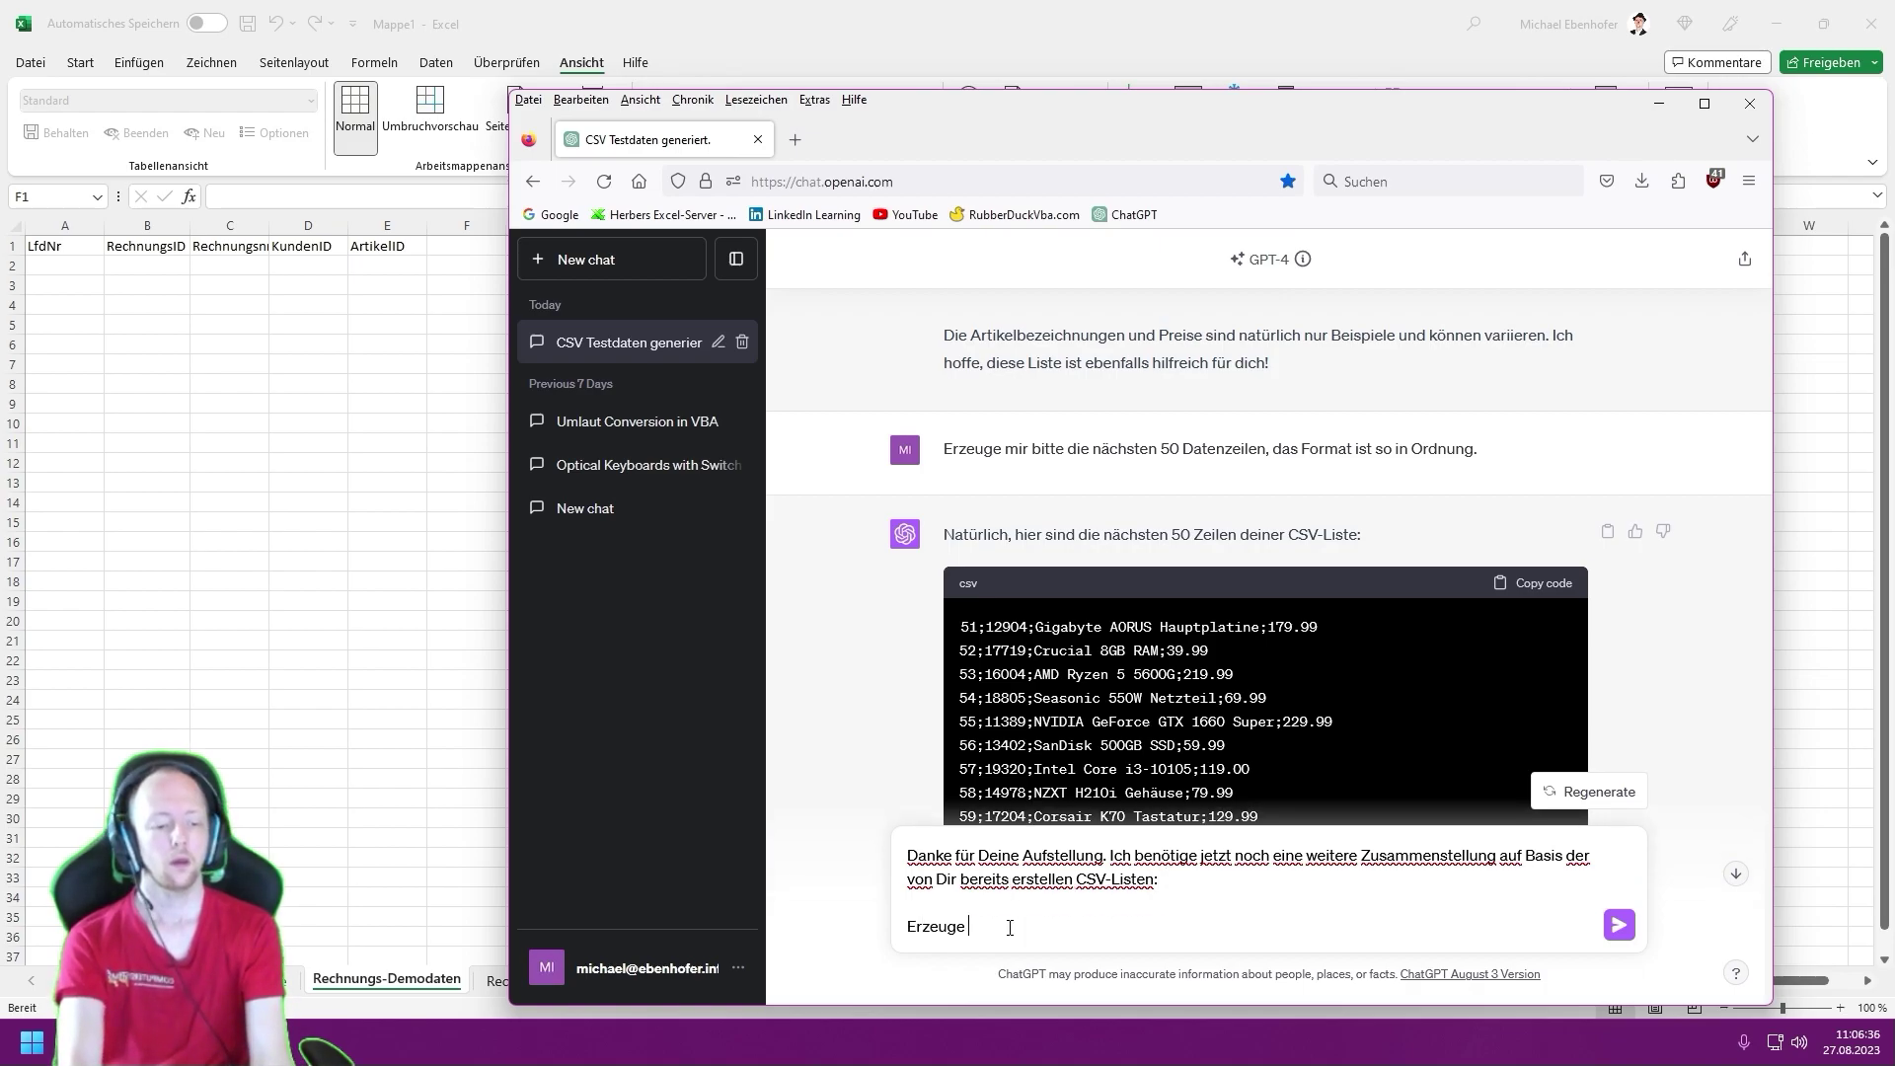
type("mir bitte 100")
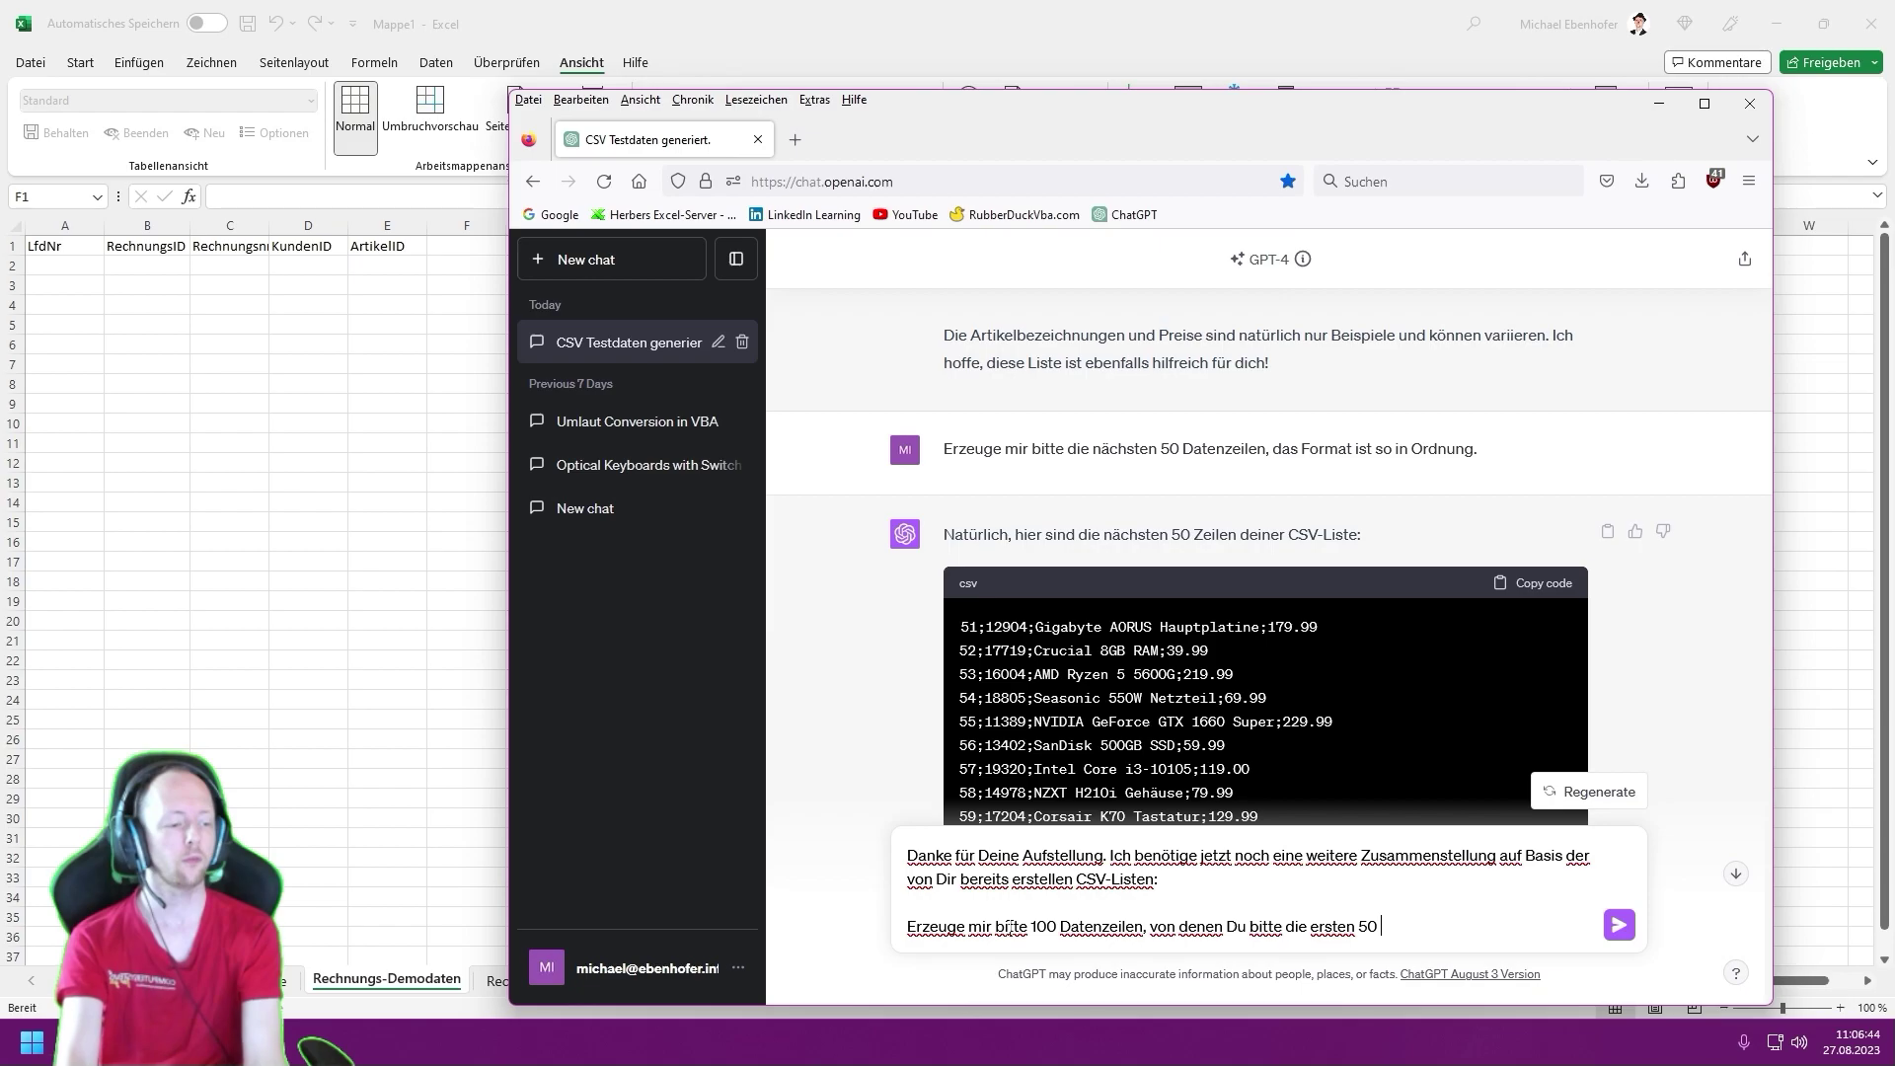
type("Datenzeilen gener")
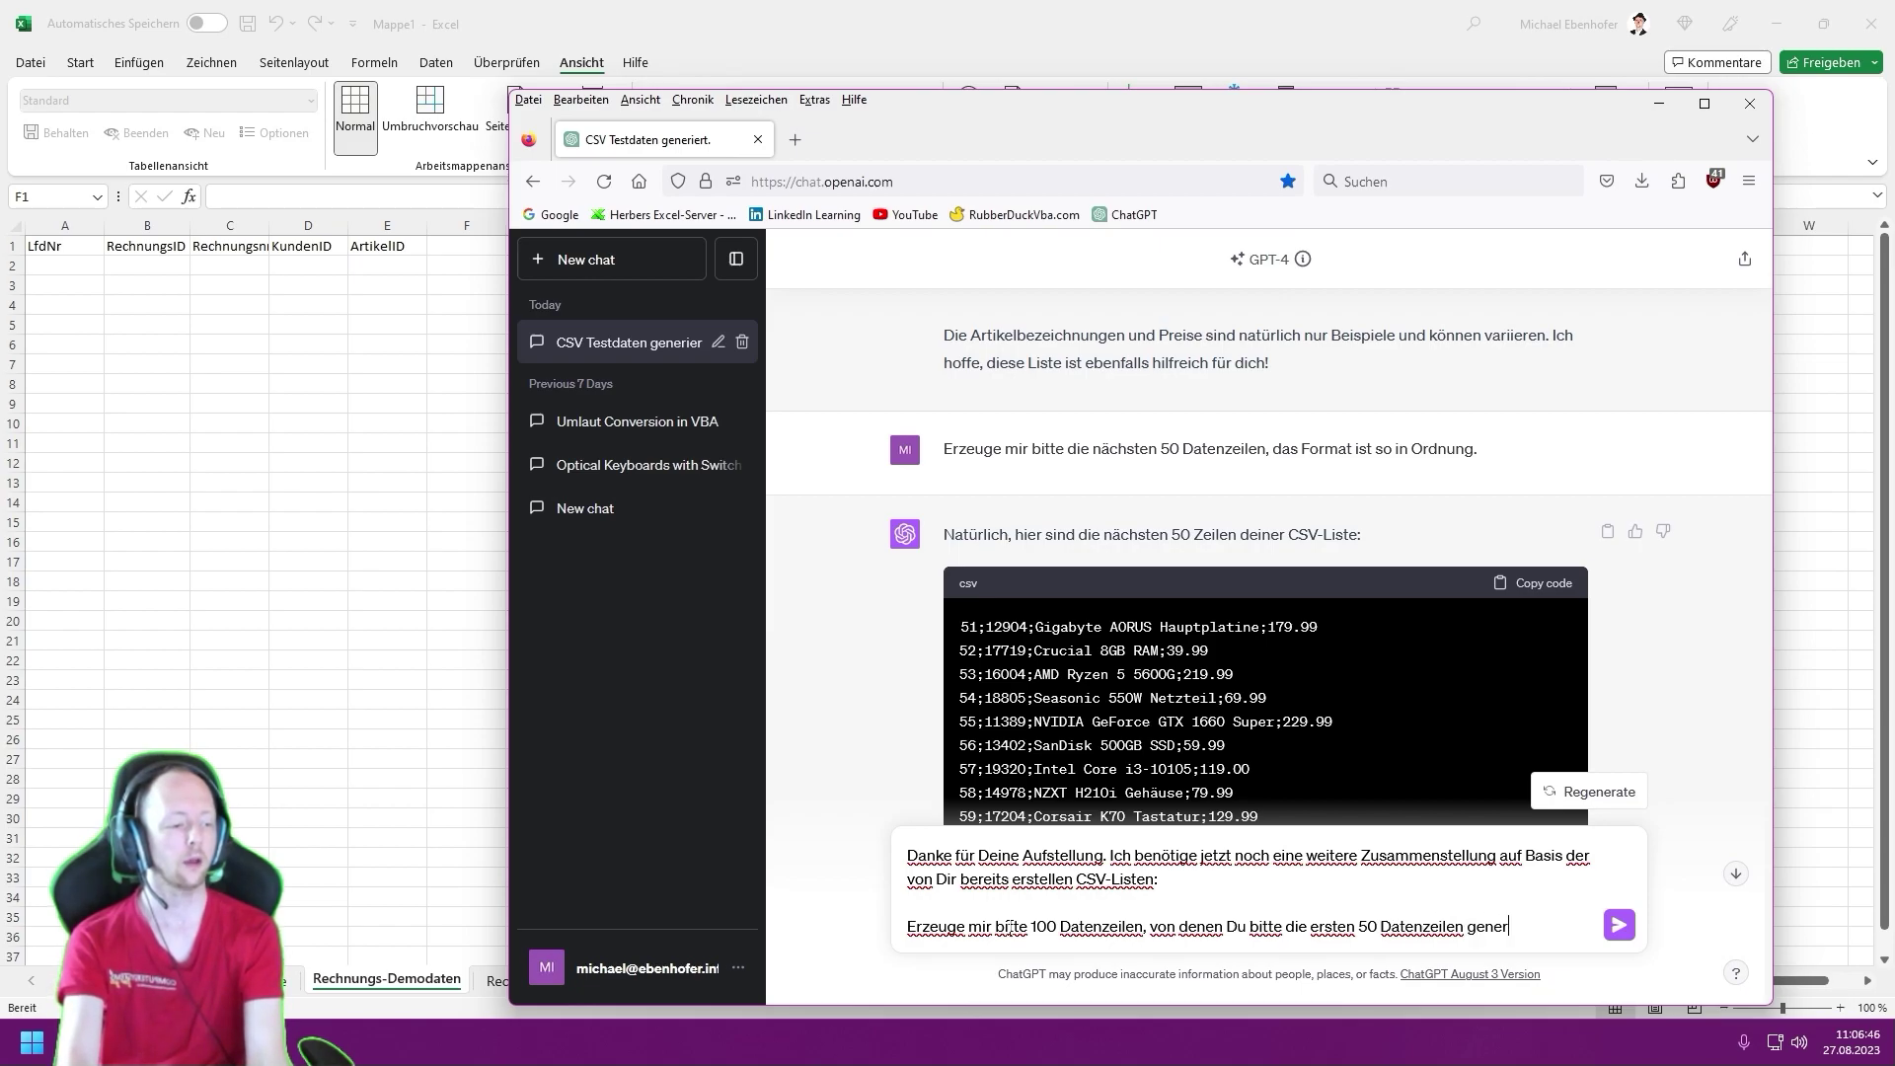
key("BackSpace")
type("st.")
key("shift+Return")
key("shift+Return")
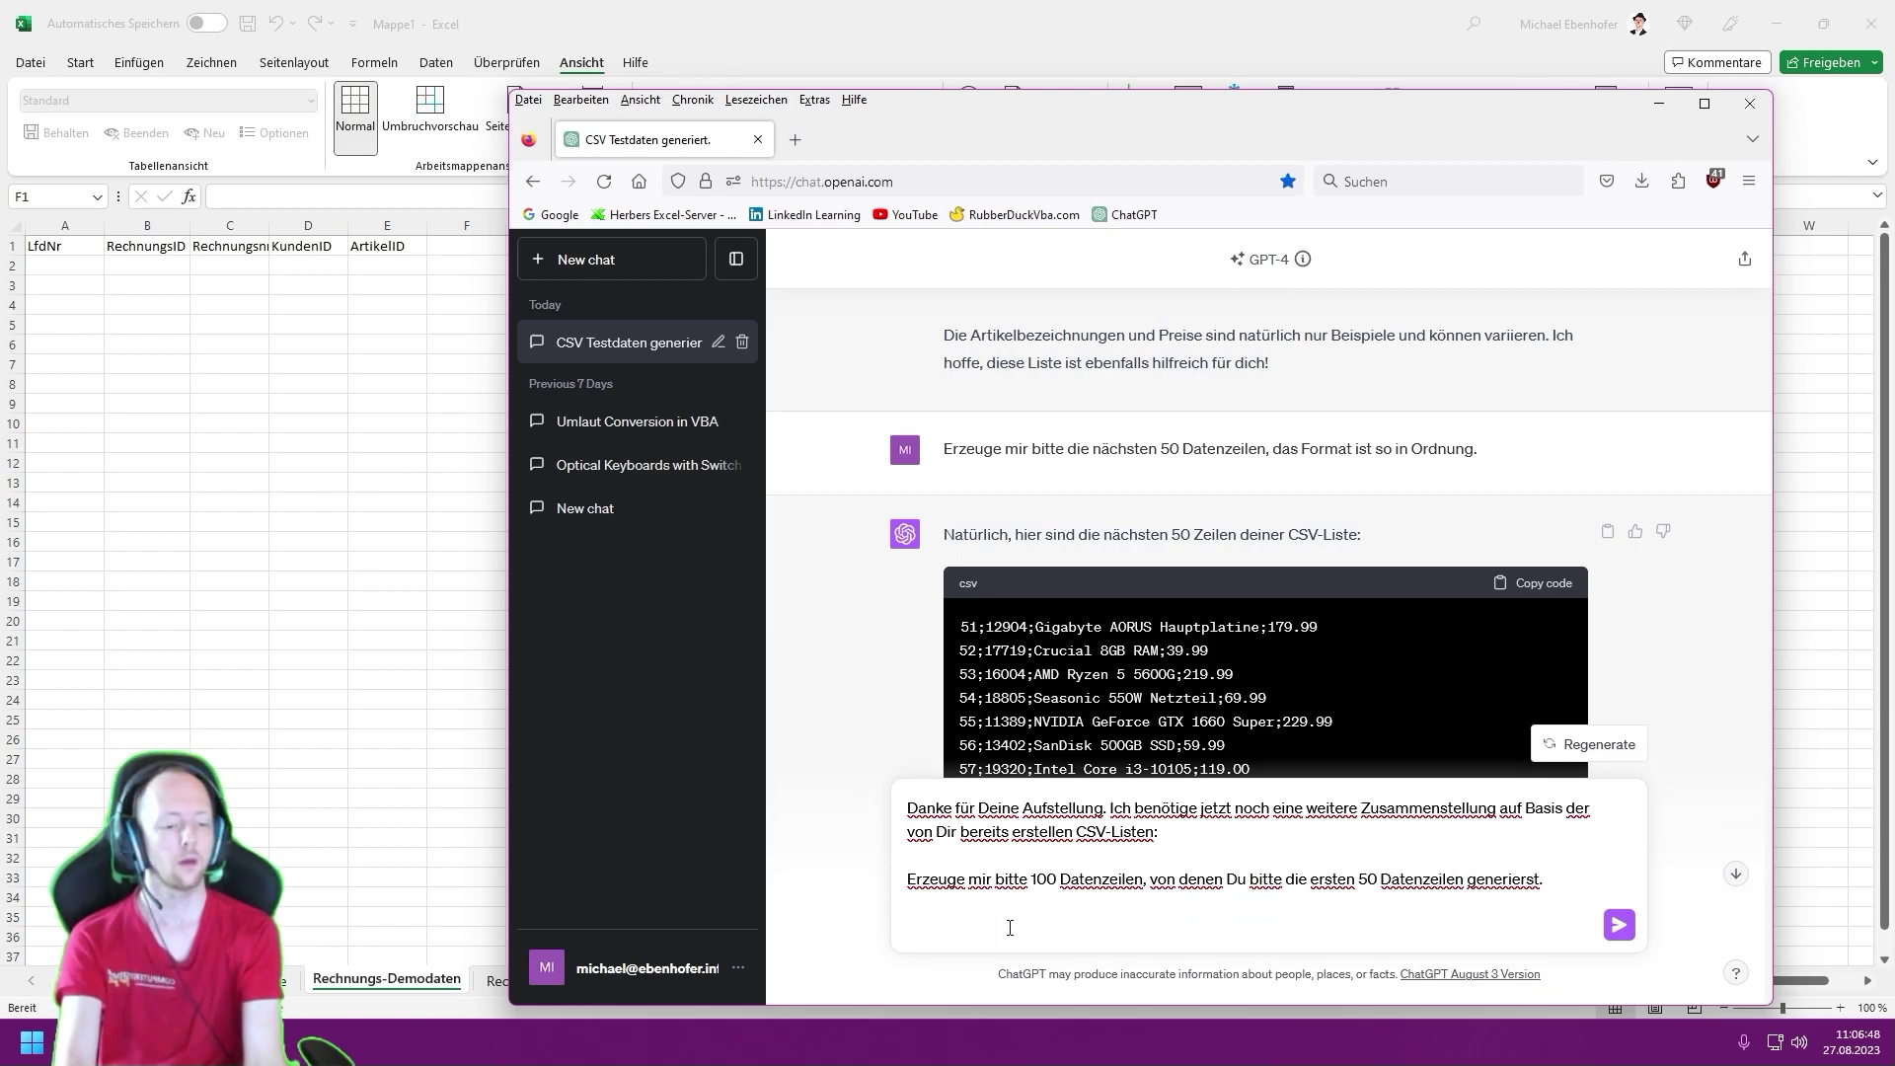
- Add the line asking for the first 50 rows now, separated by semicolons
type("Jet")
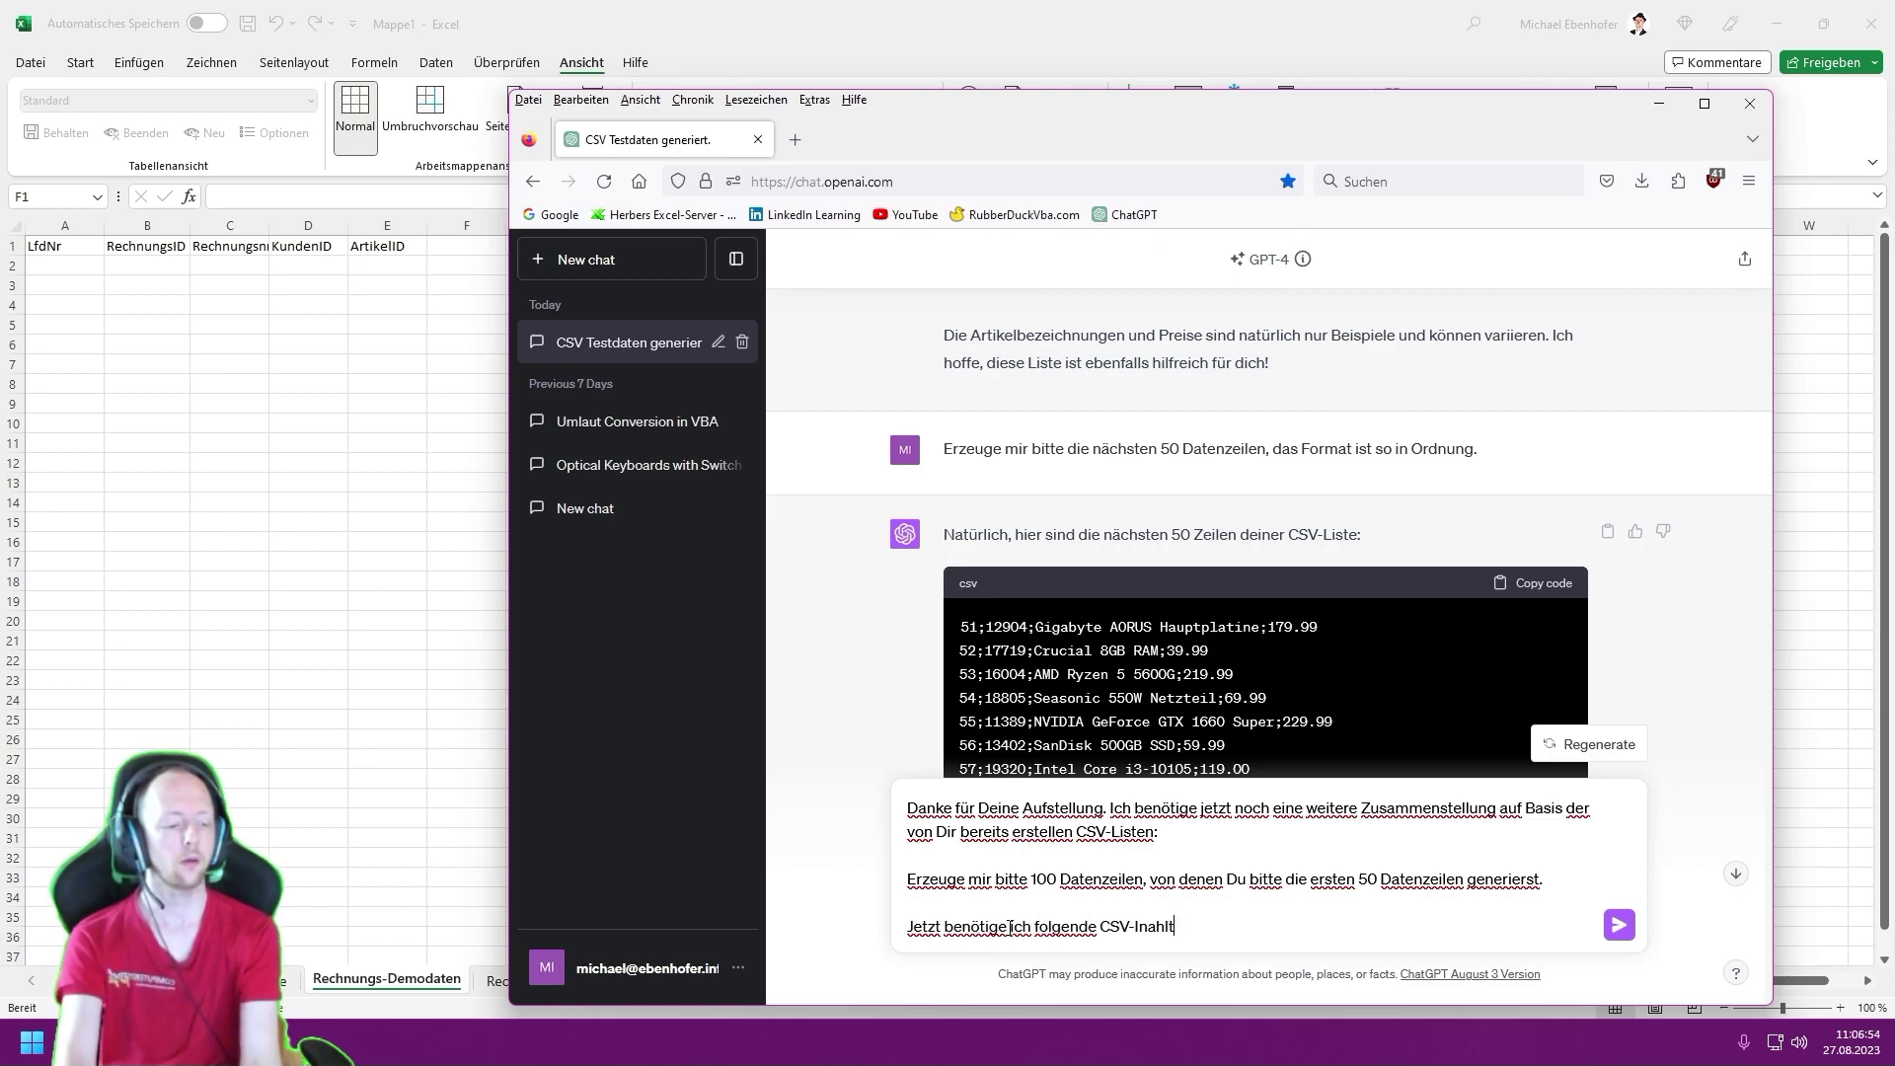
key("BackSpace")
key("BackSpace")
type("e dur")
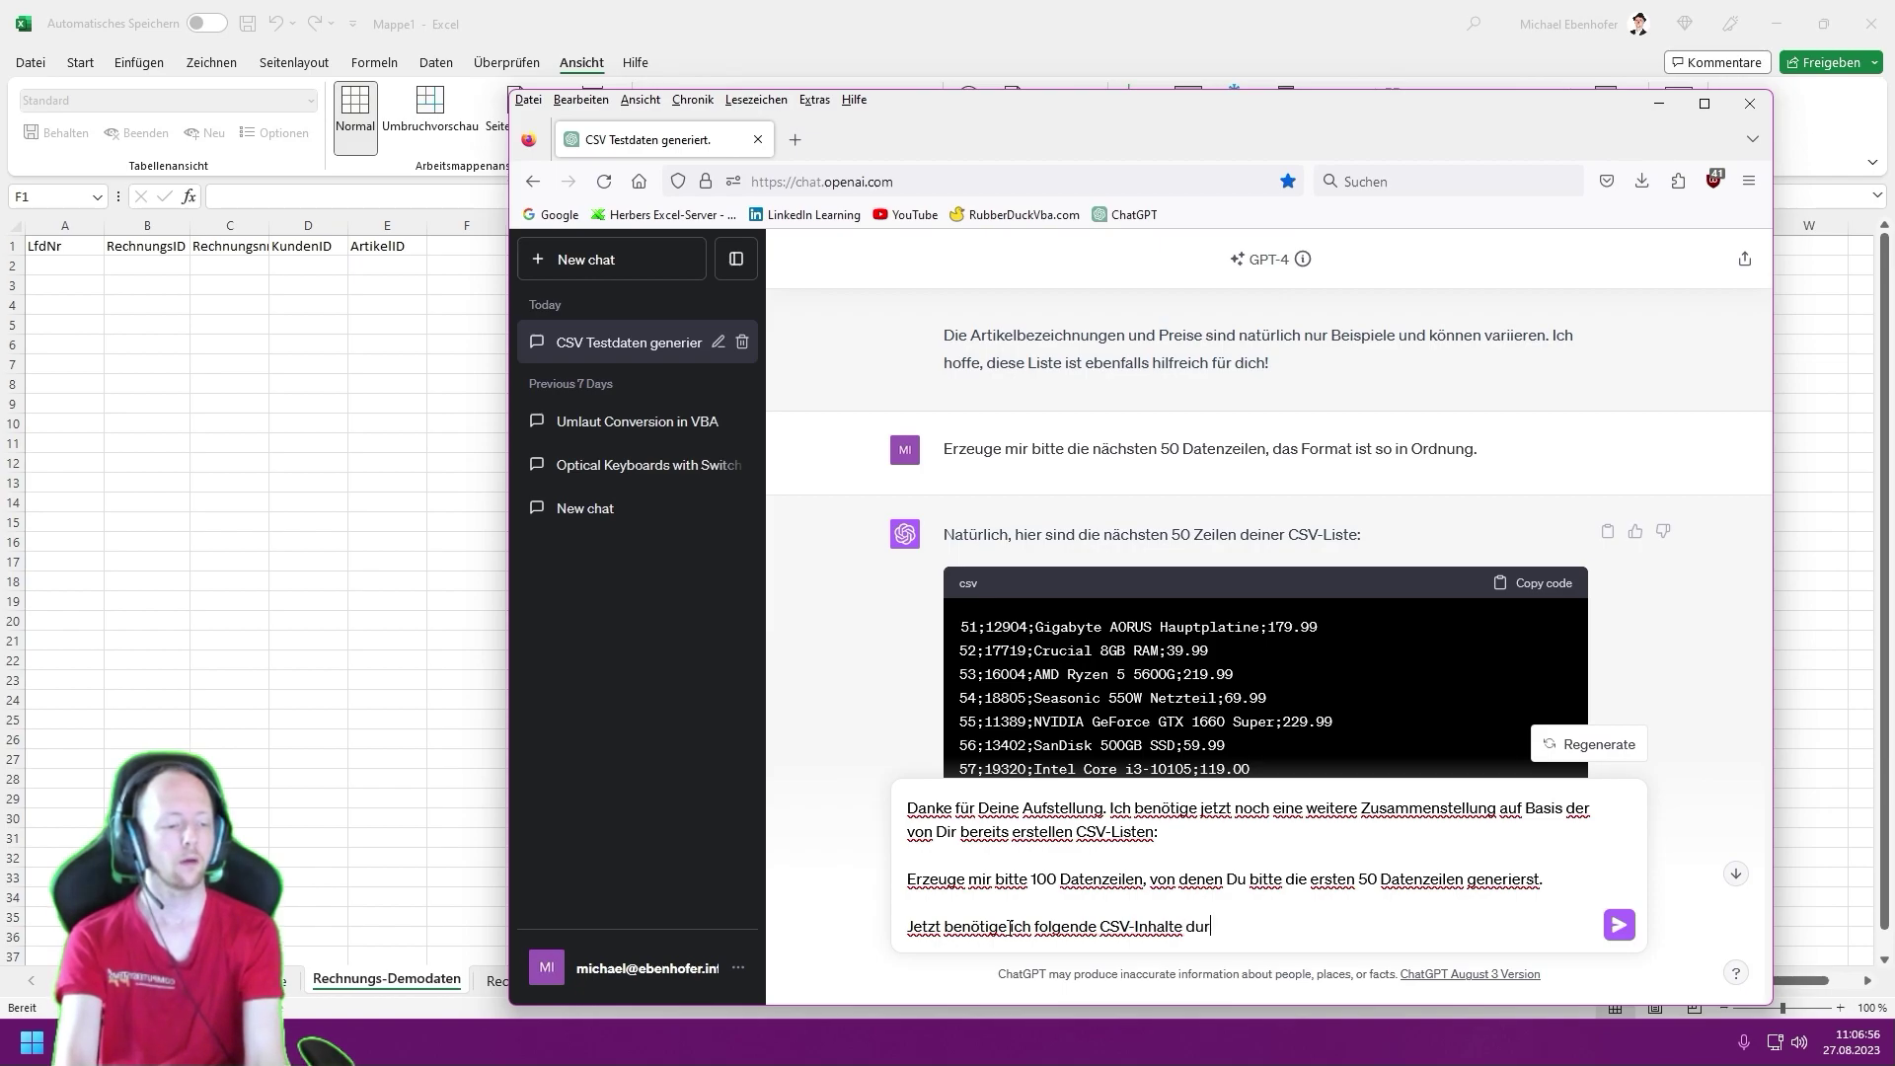
type("ch")
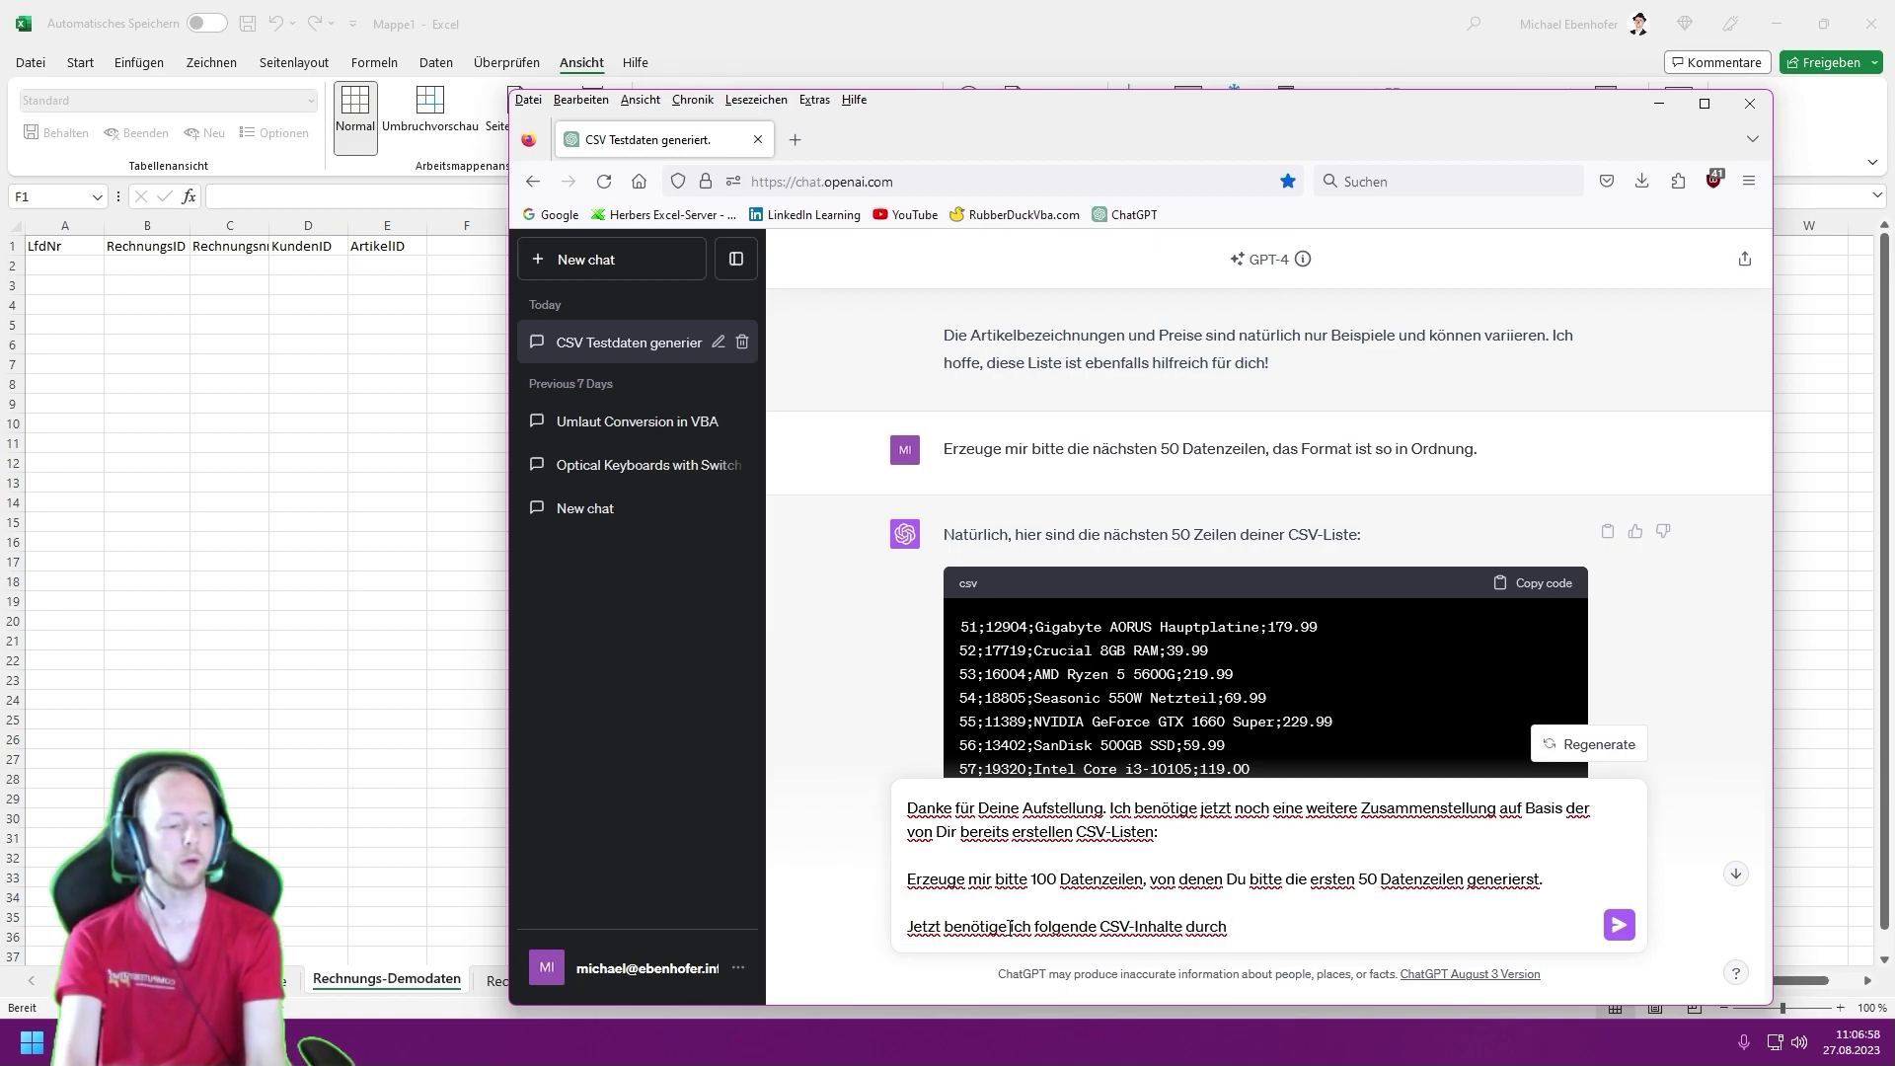
type(" Semikolon ge")
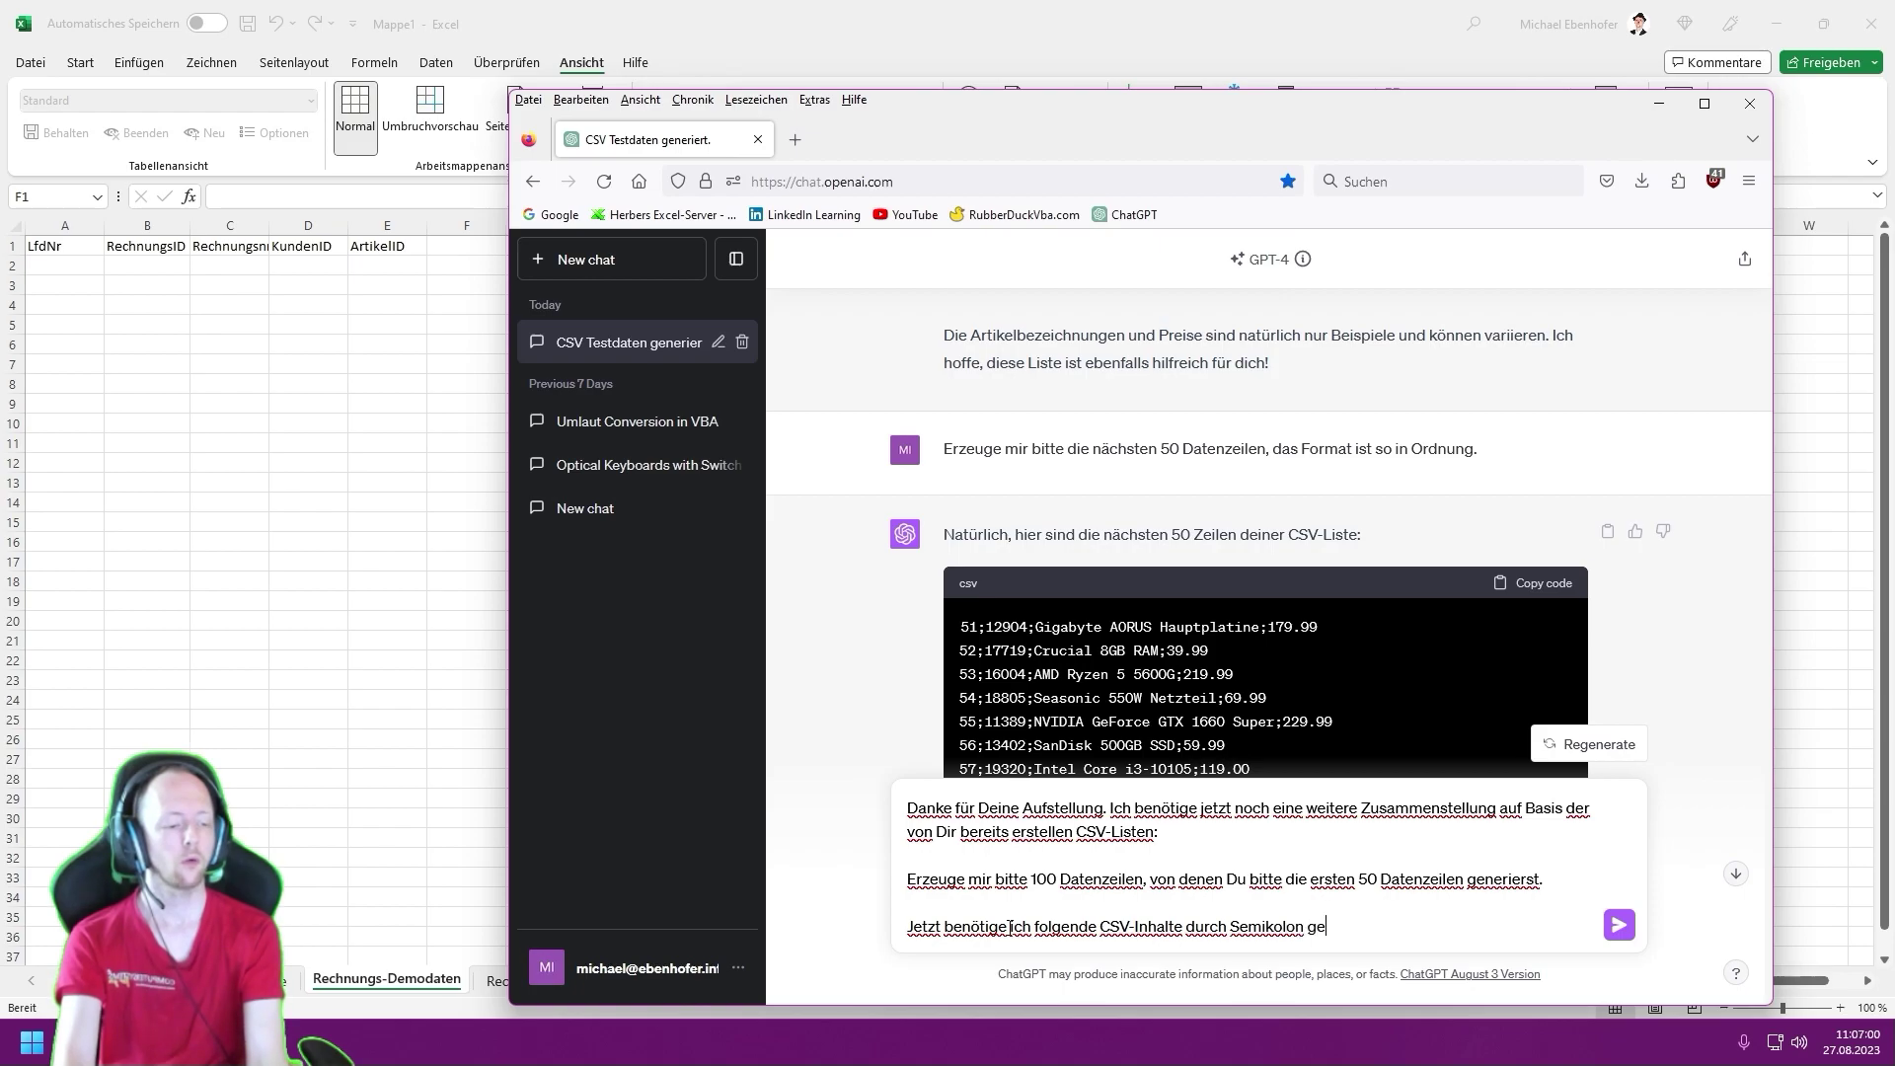
type("trennt:")
key("shift+Return")
key("shift+Return")
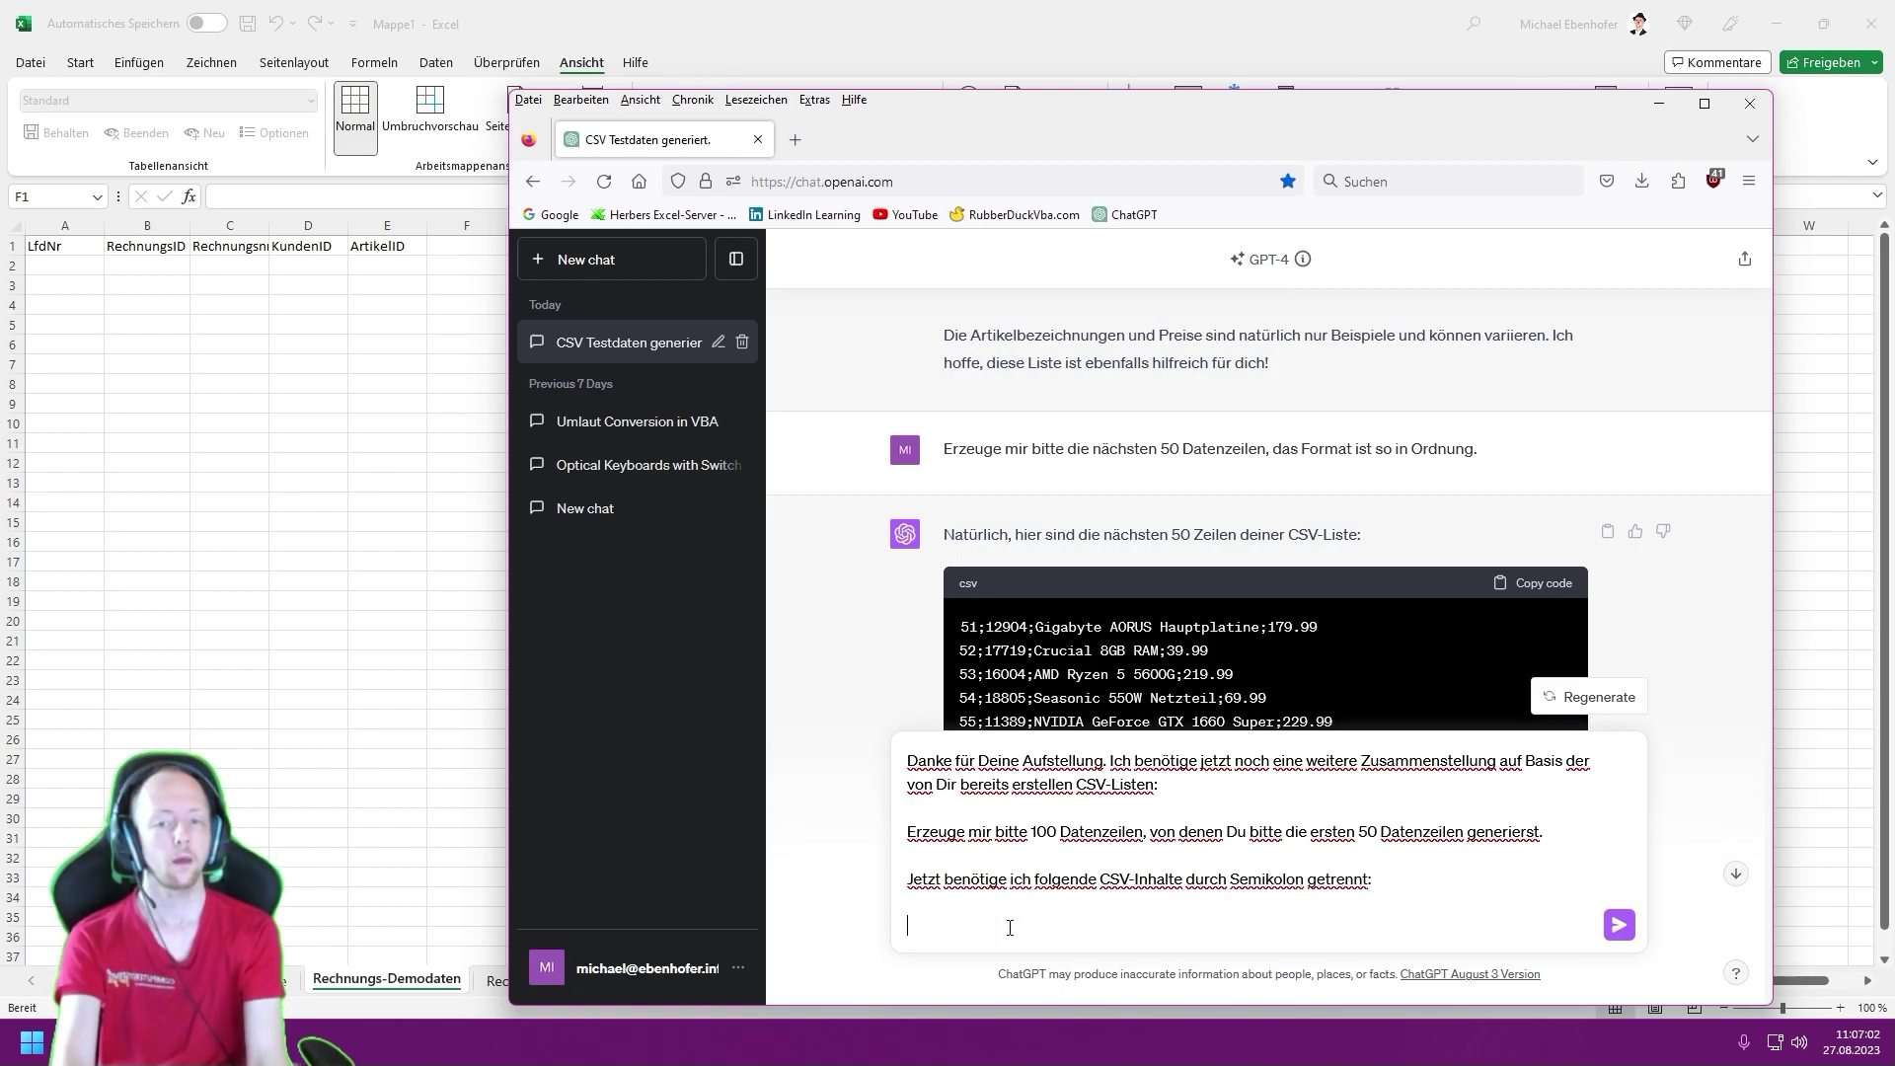
- List item 1 as a running number from 1 (+1 per row) and item 2 as RechnungsID with ~20% consecutive repeats; begin item 3
type("1. Lauf")
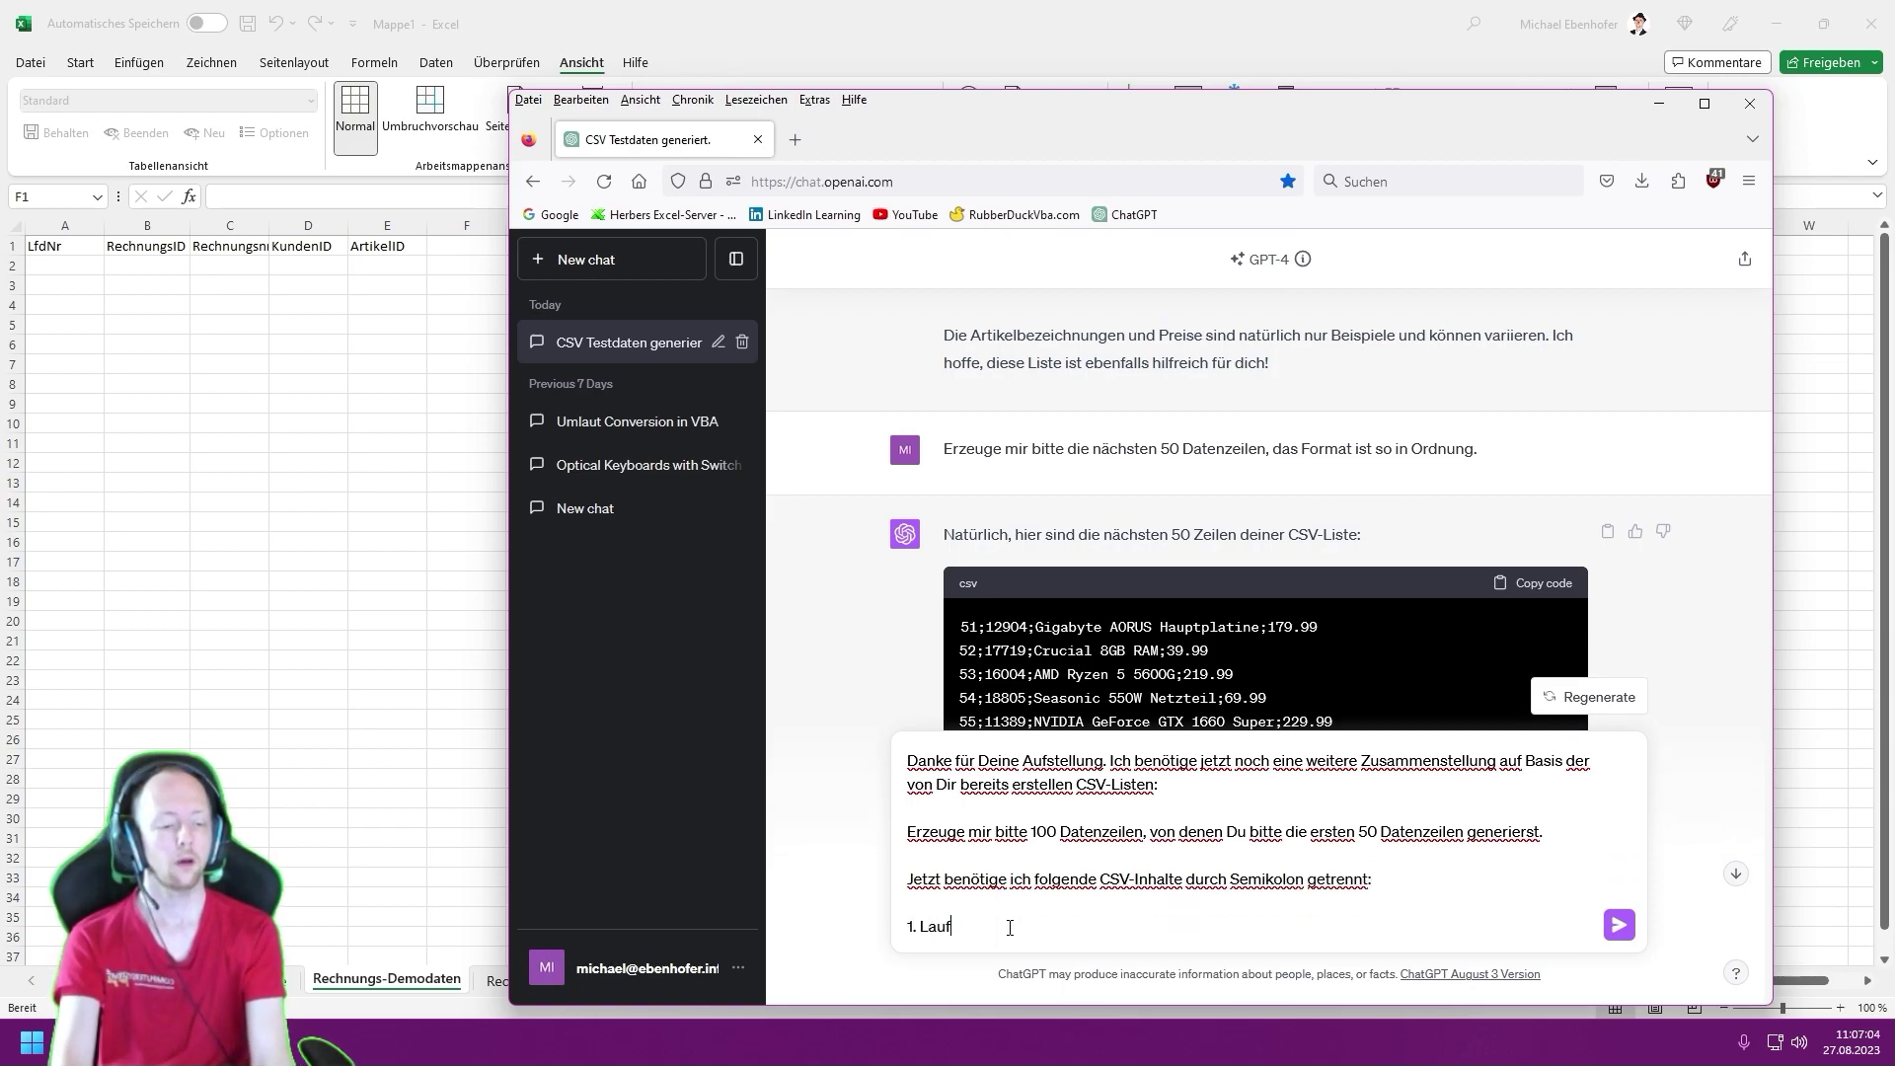
type("ende Nummer")
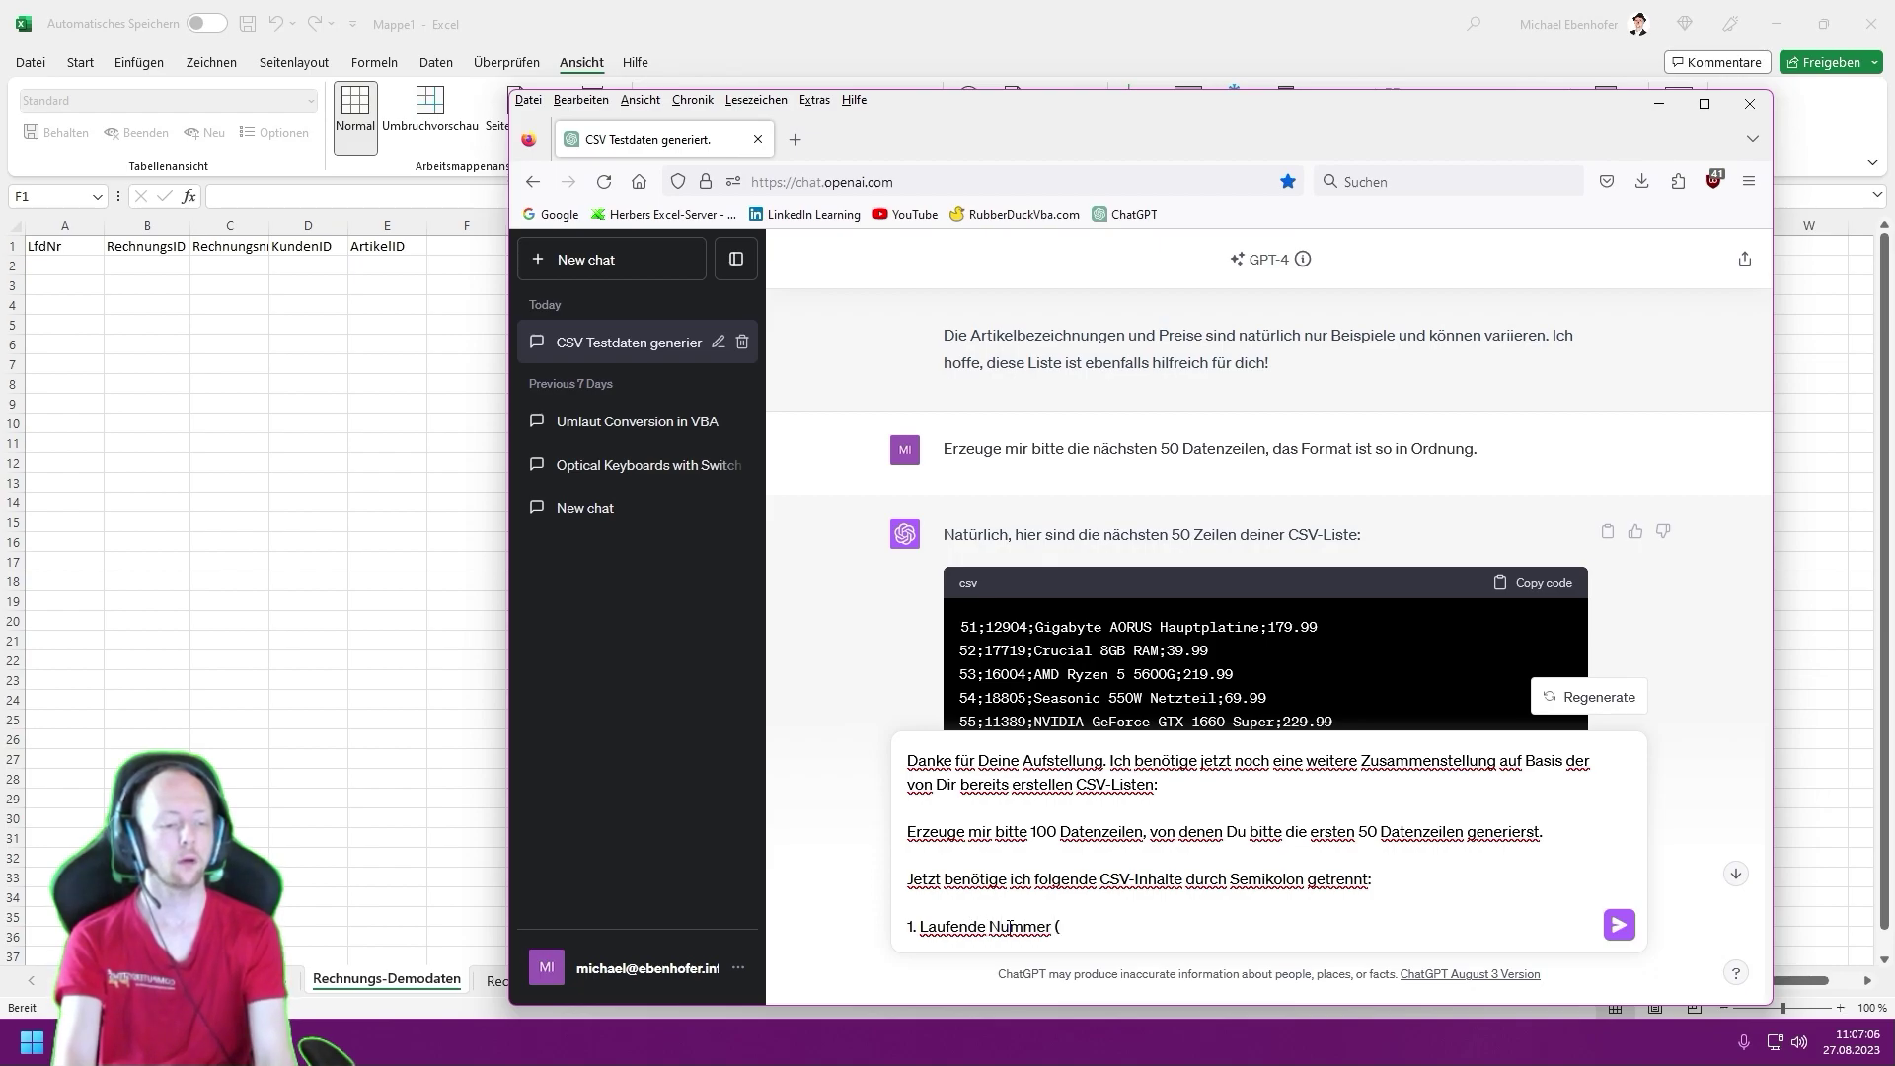
type(" (bei 1 beginnend, a")
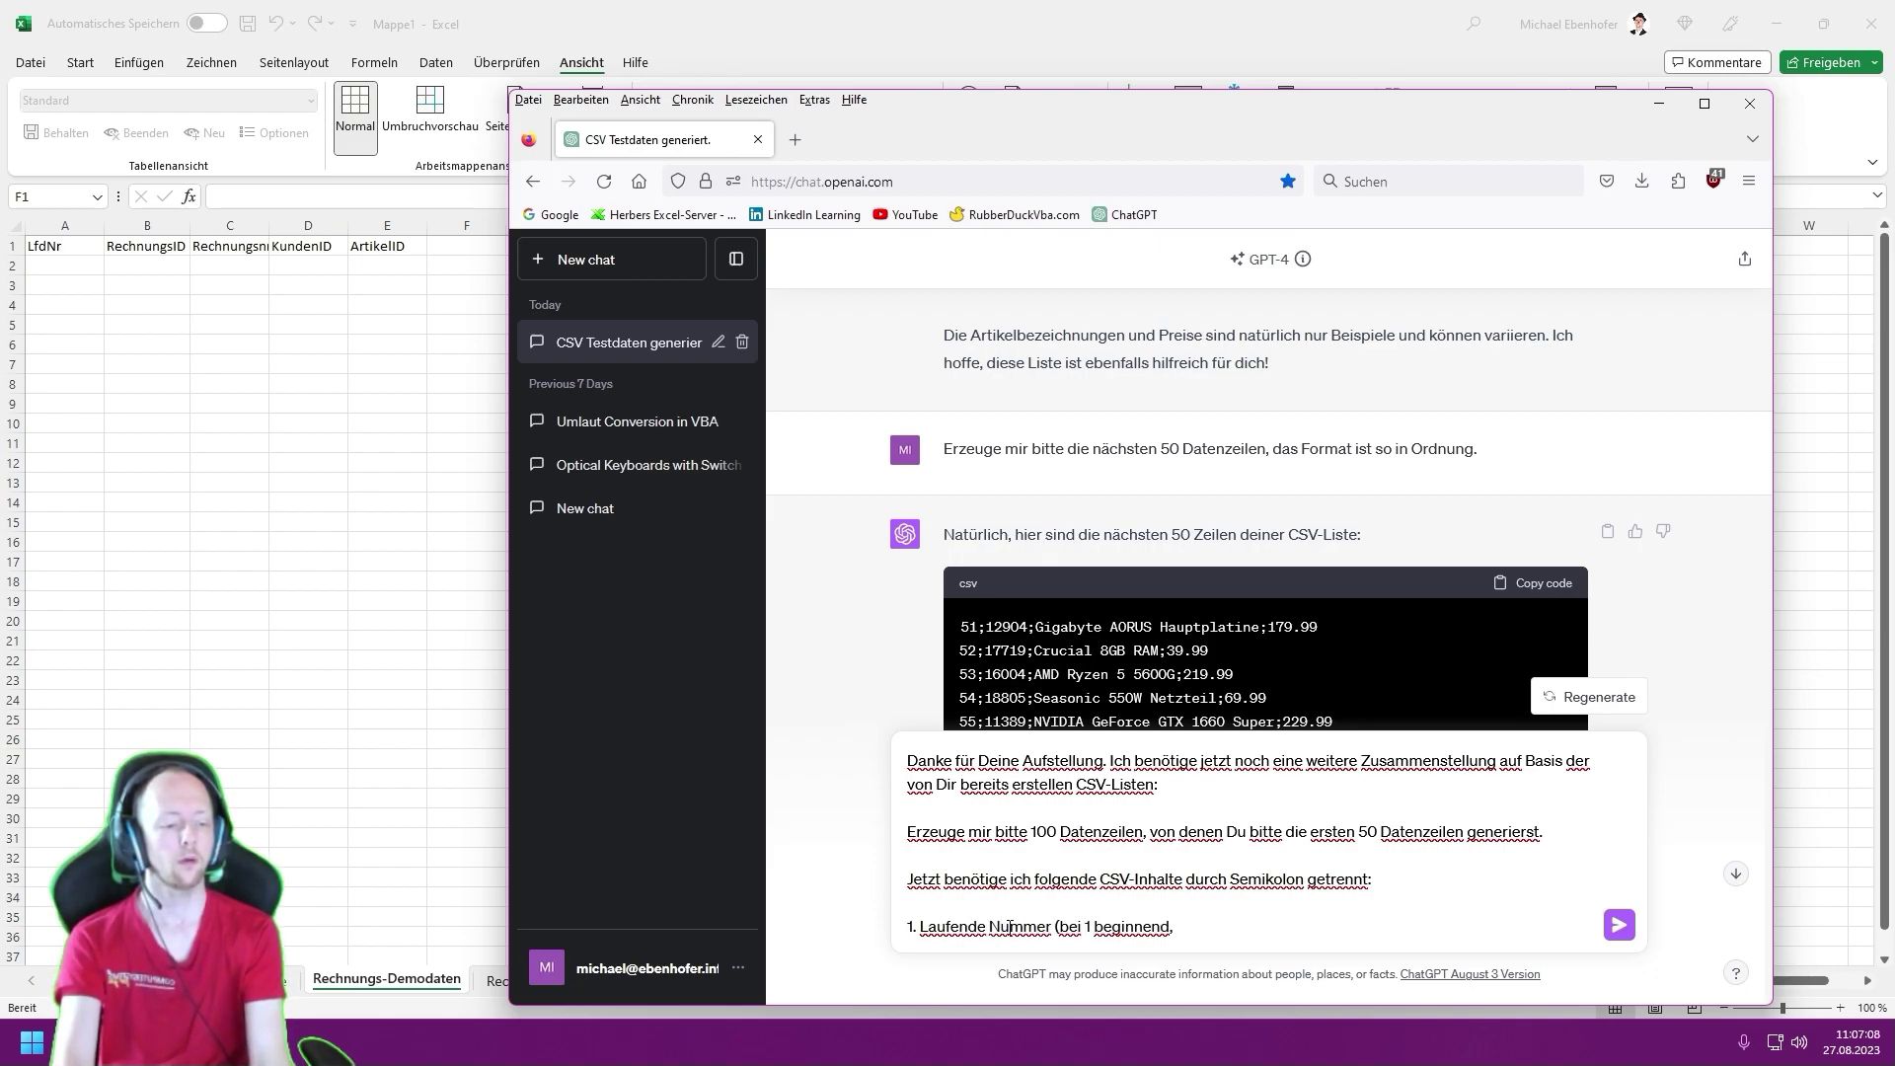
type("ufsteigend pro")
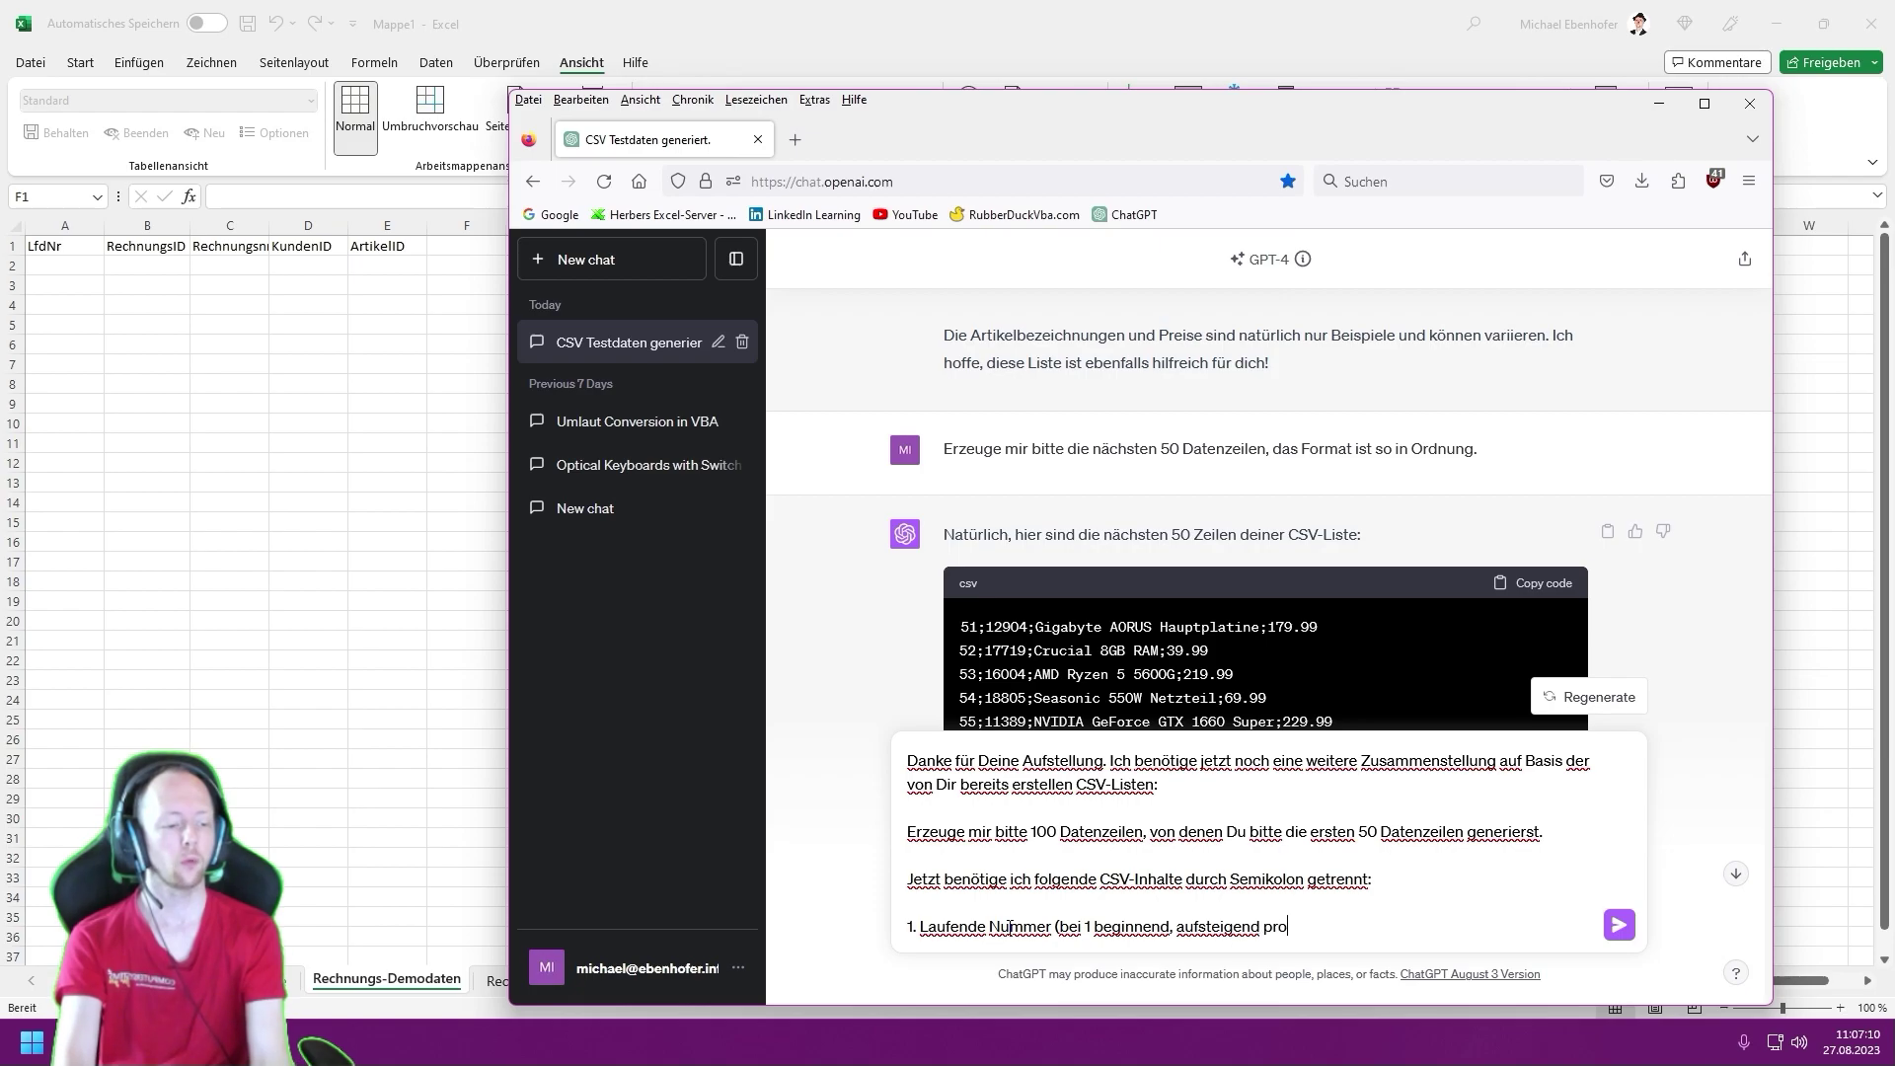
type(" Zeile um +1)")
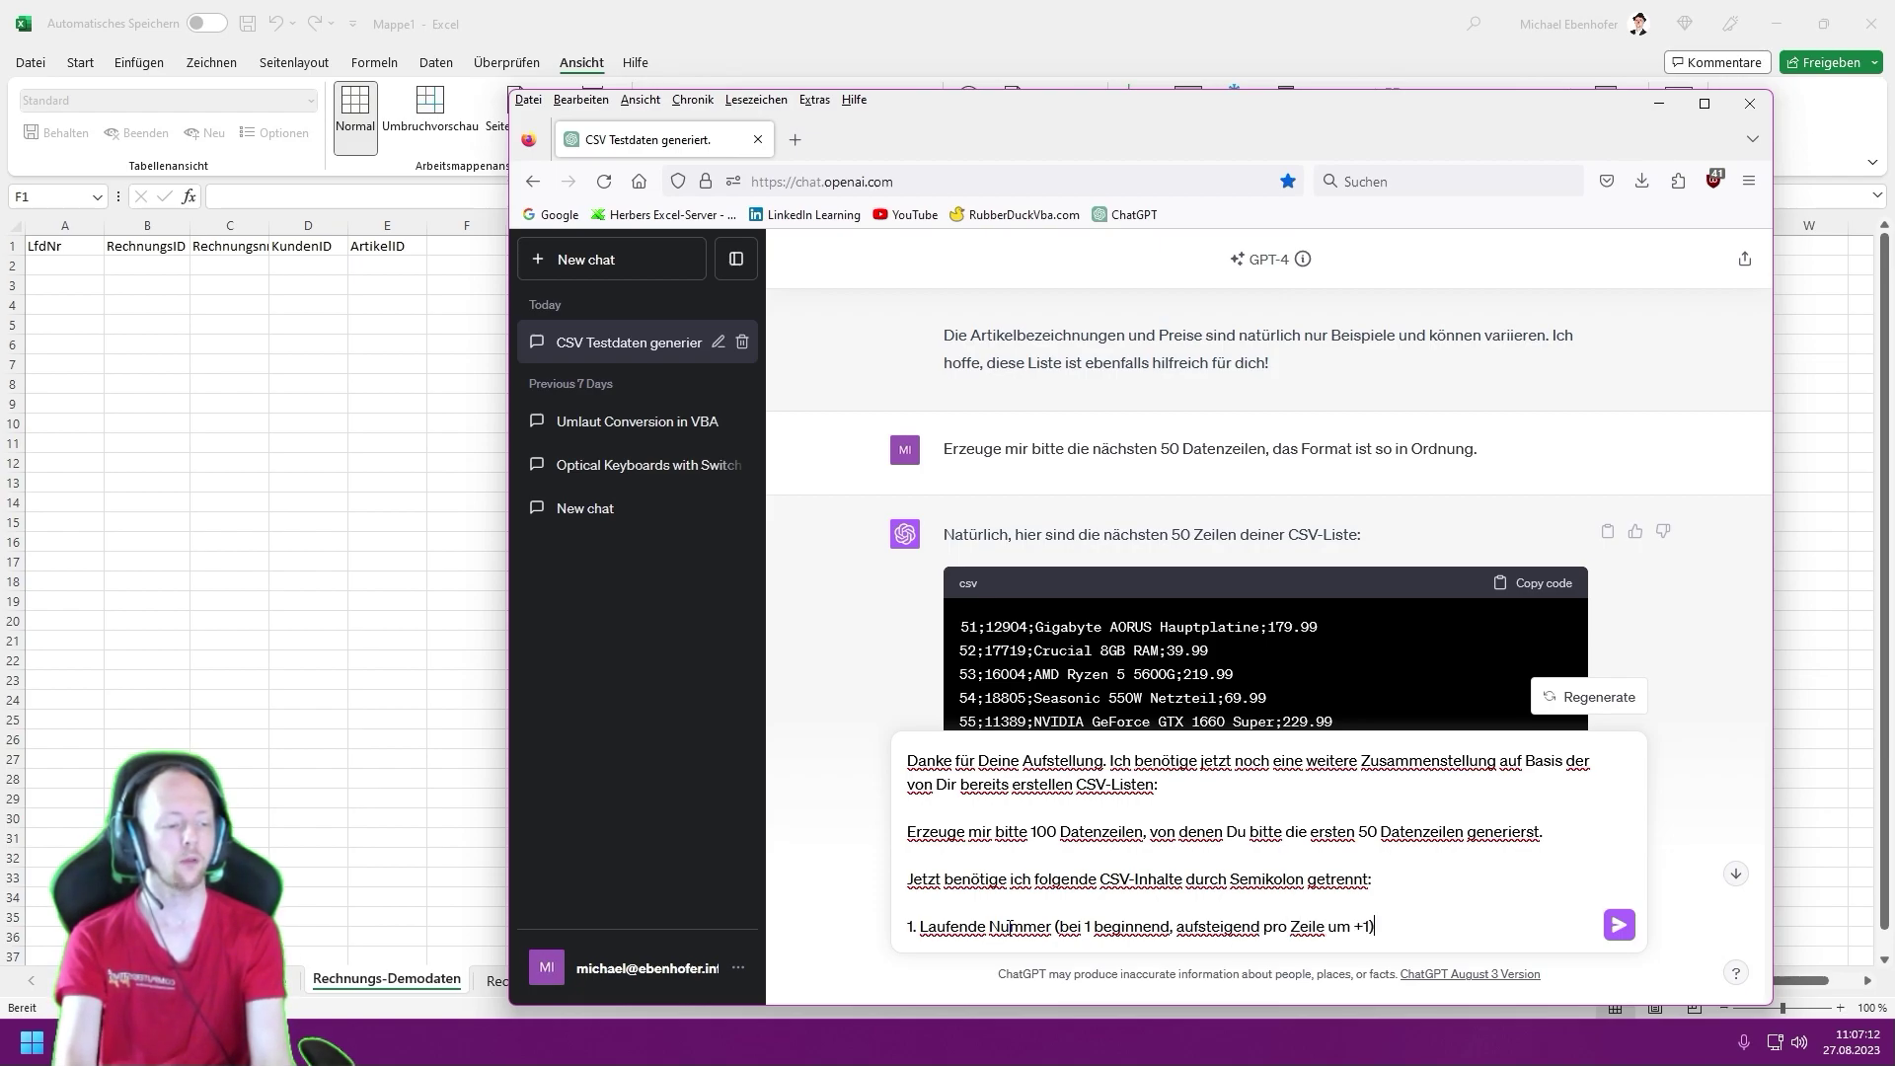
key("shift+Return")
type("2. Rech")
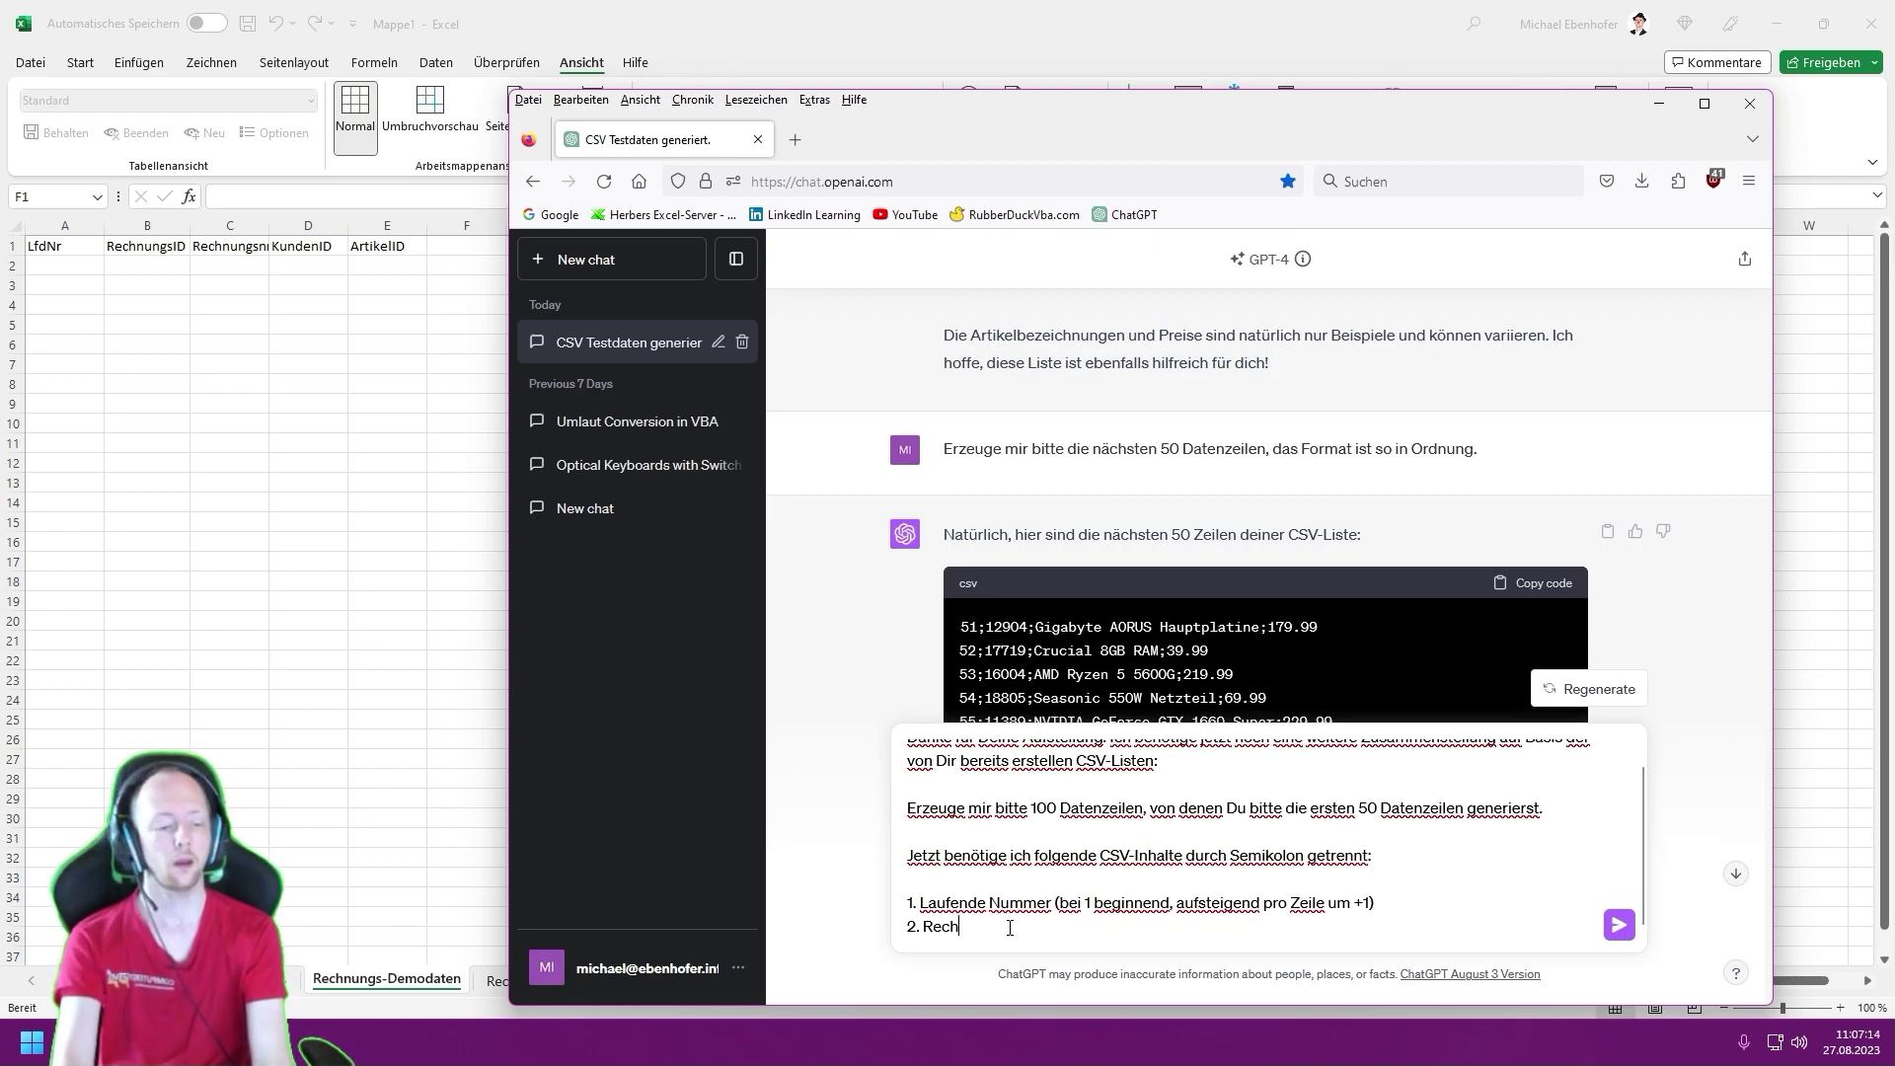
type("nungsID (")
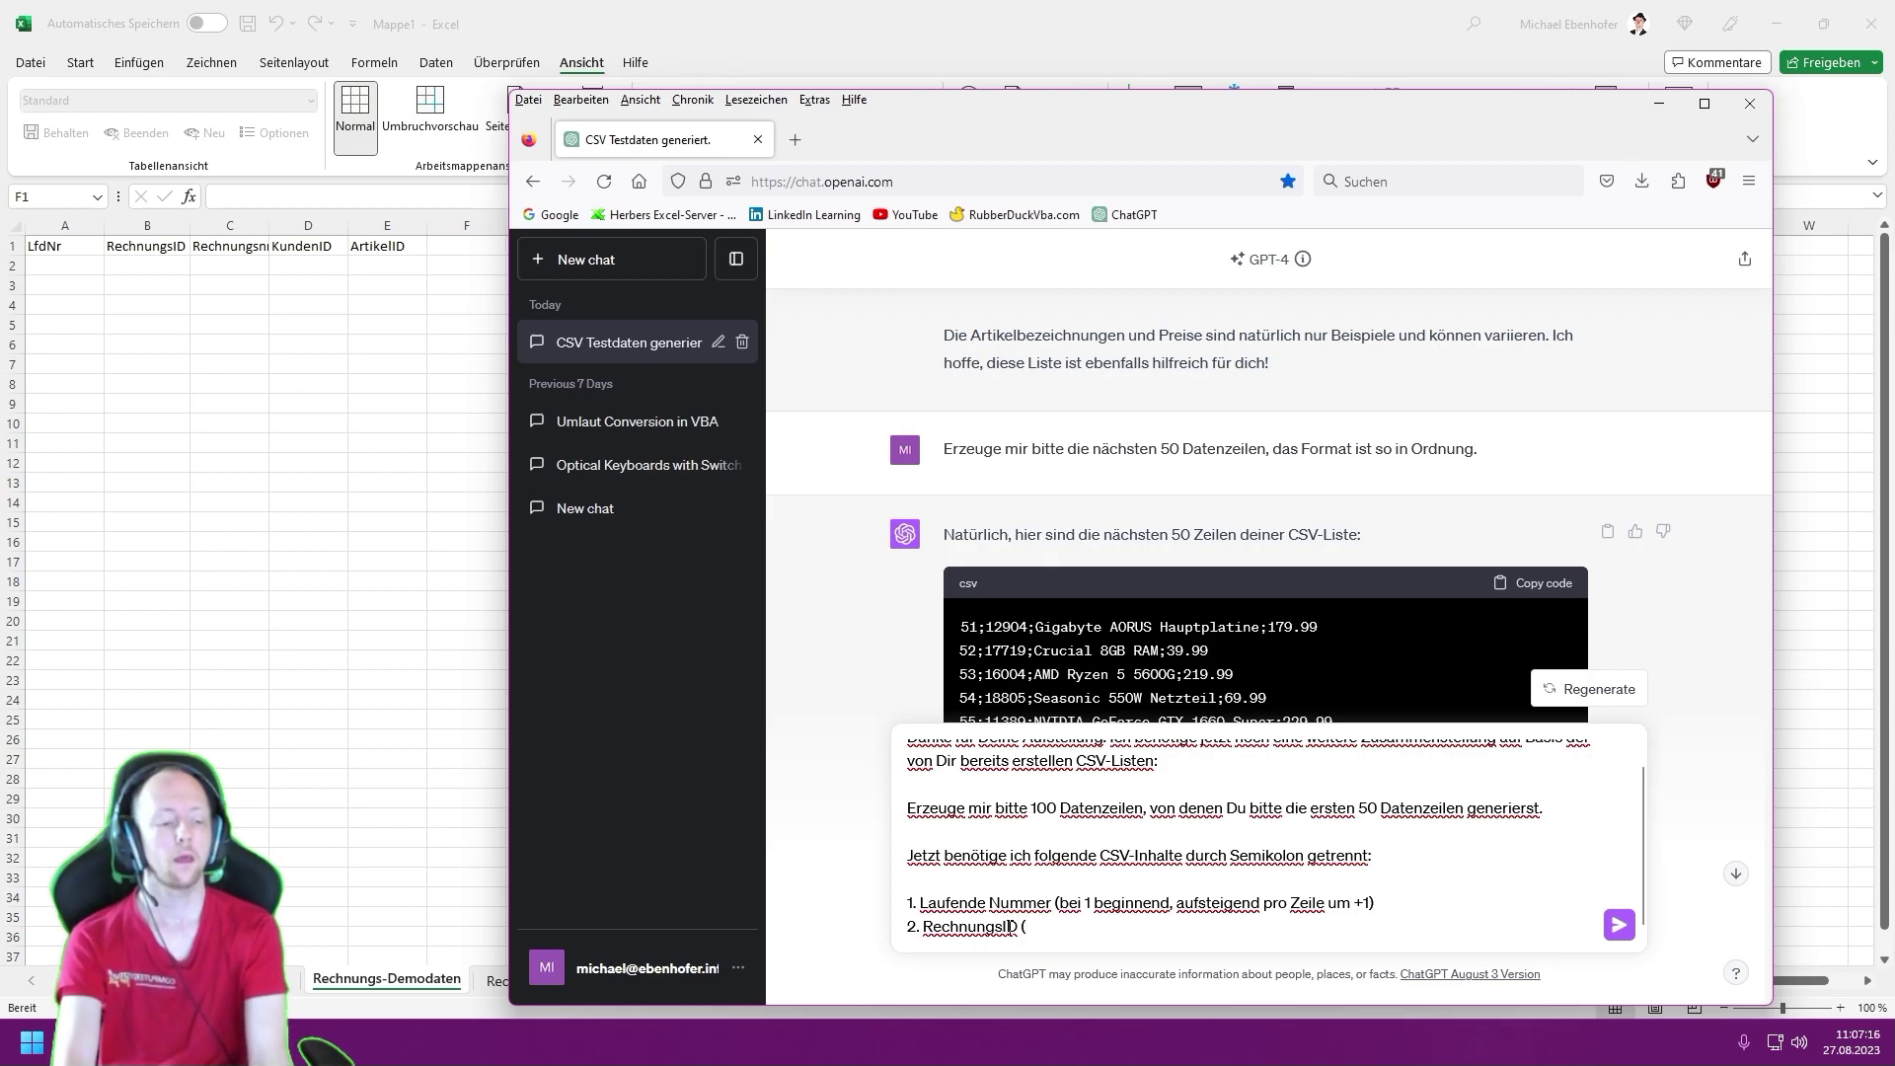
type("eine ")
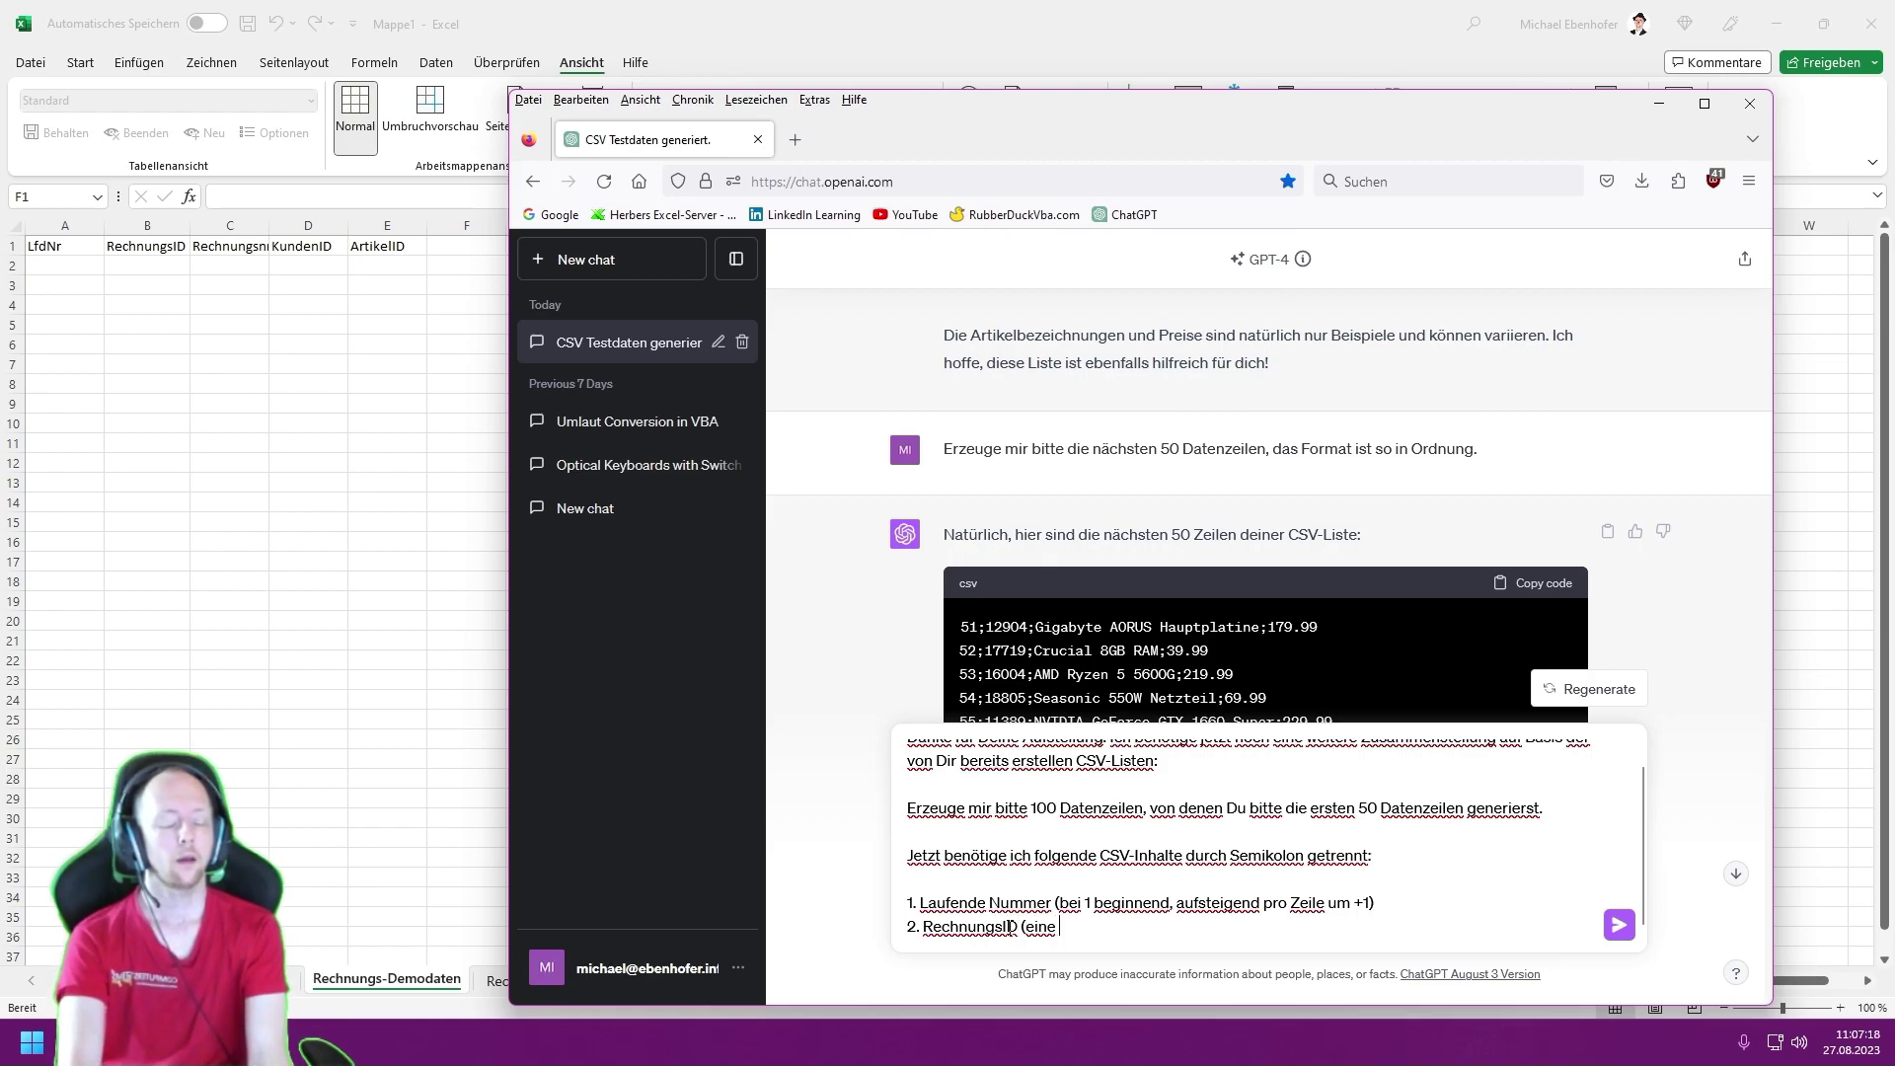
type("Laufende N")
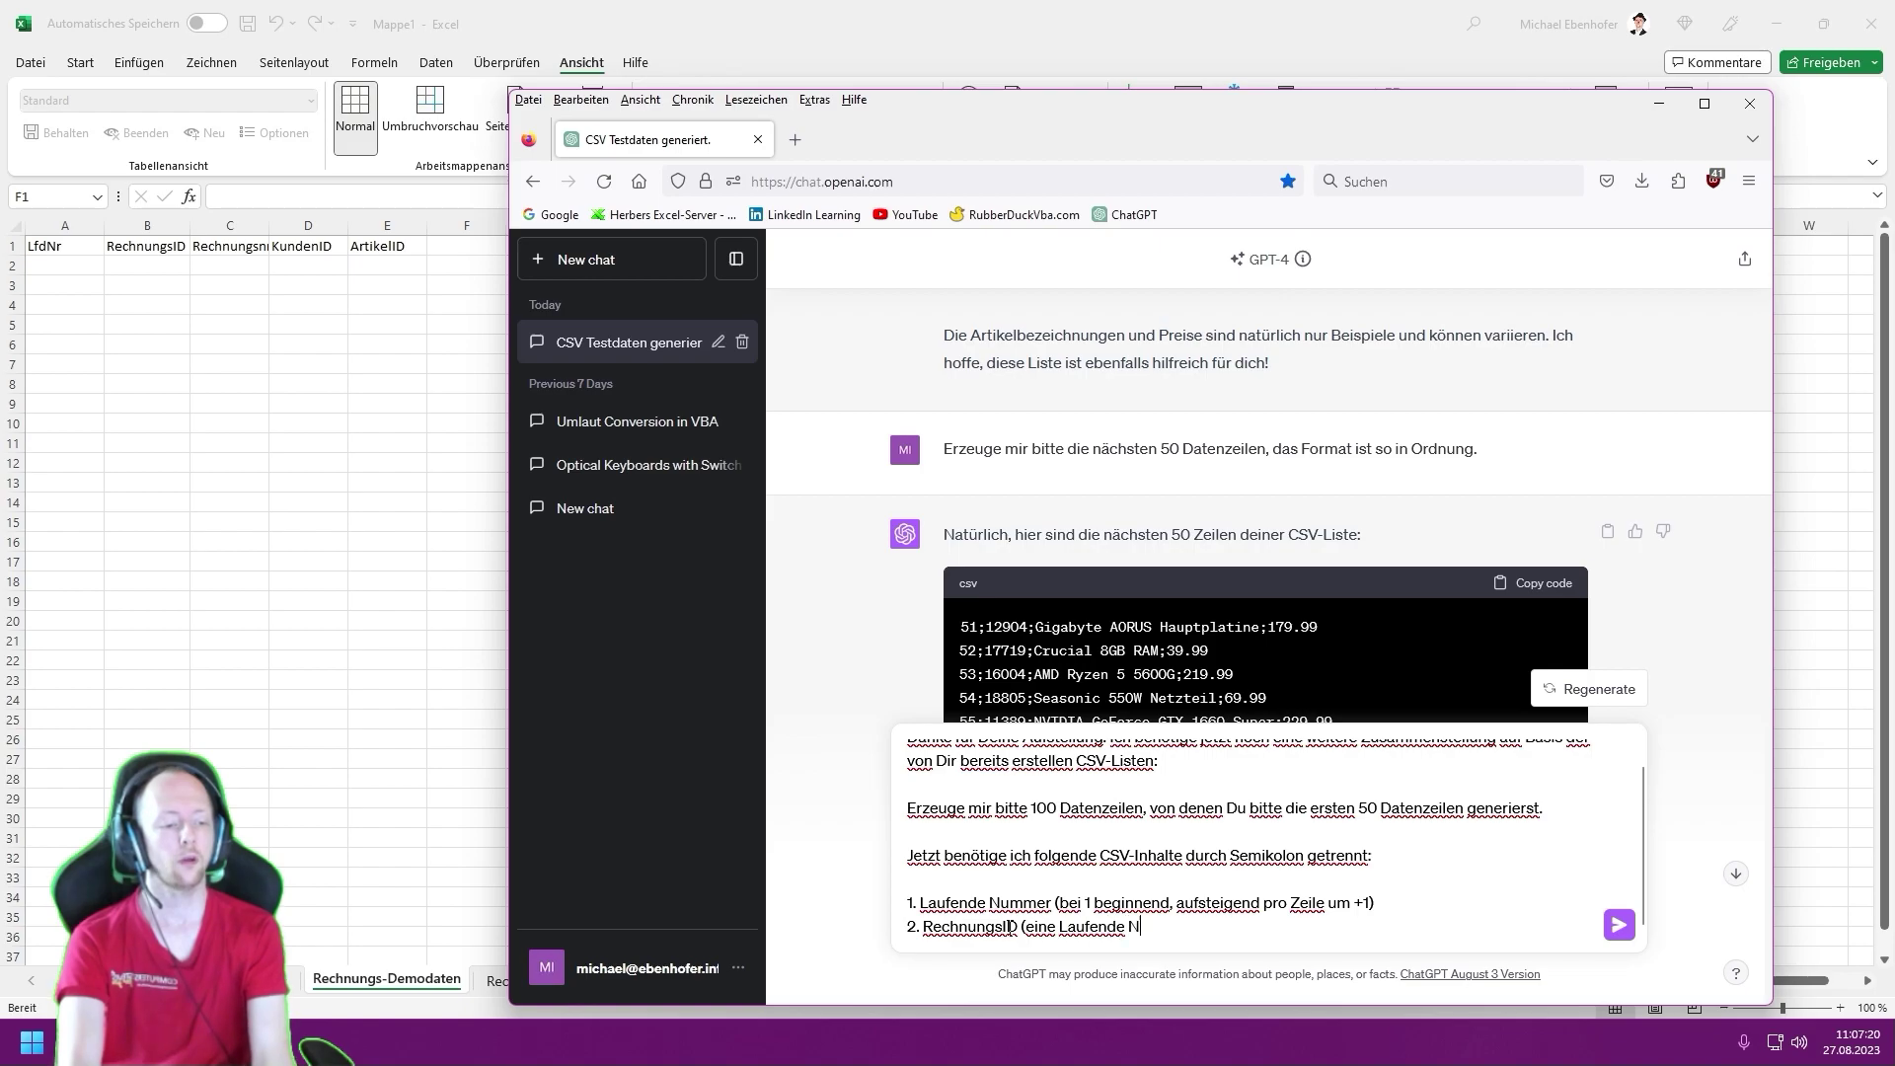
type("ummer aus der Rechnung")
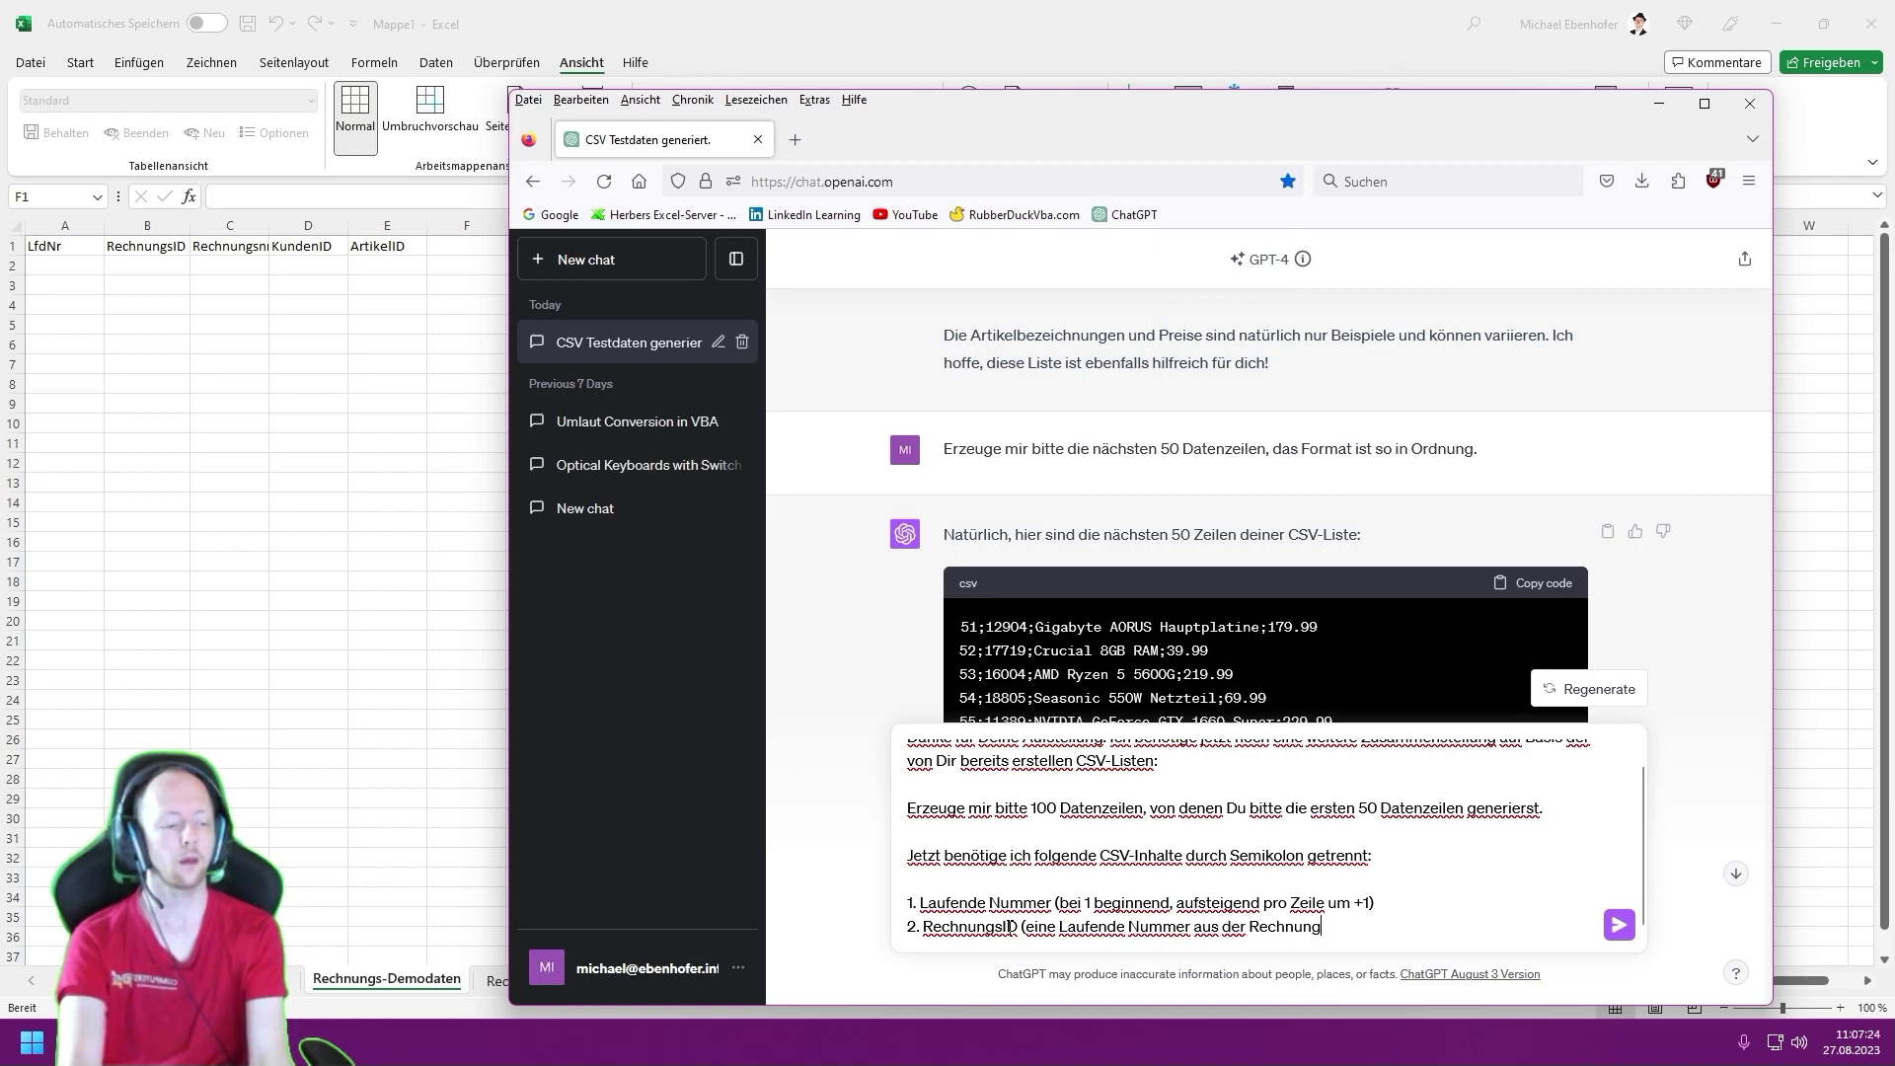
type("sliste, es")
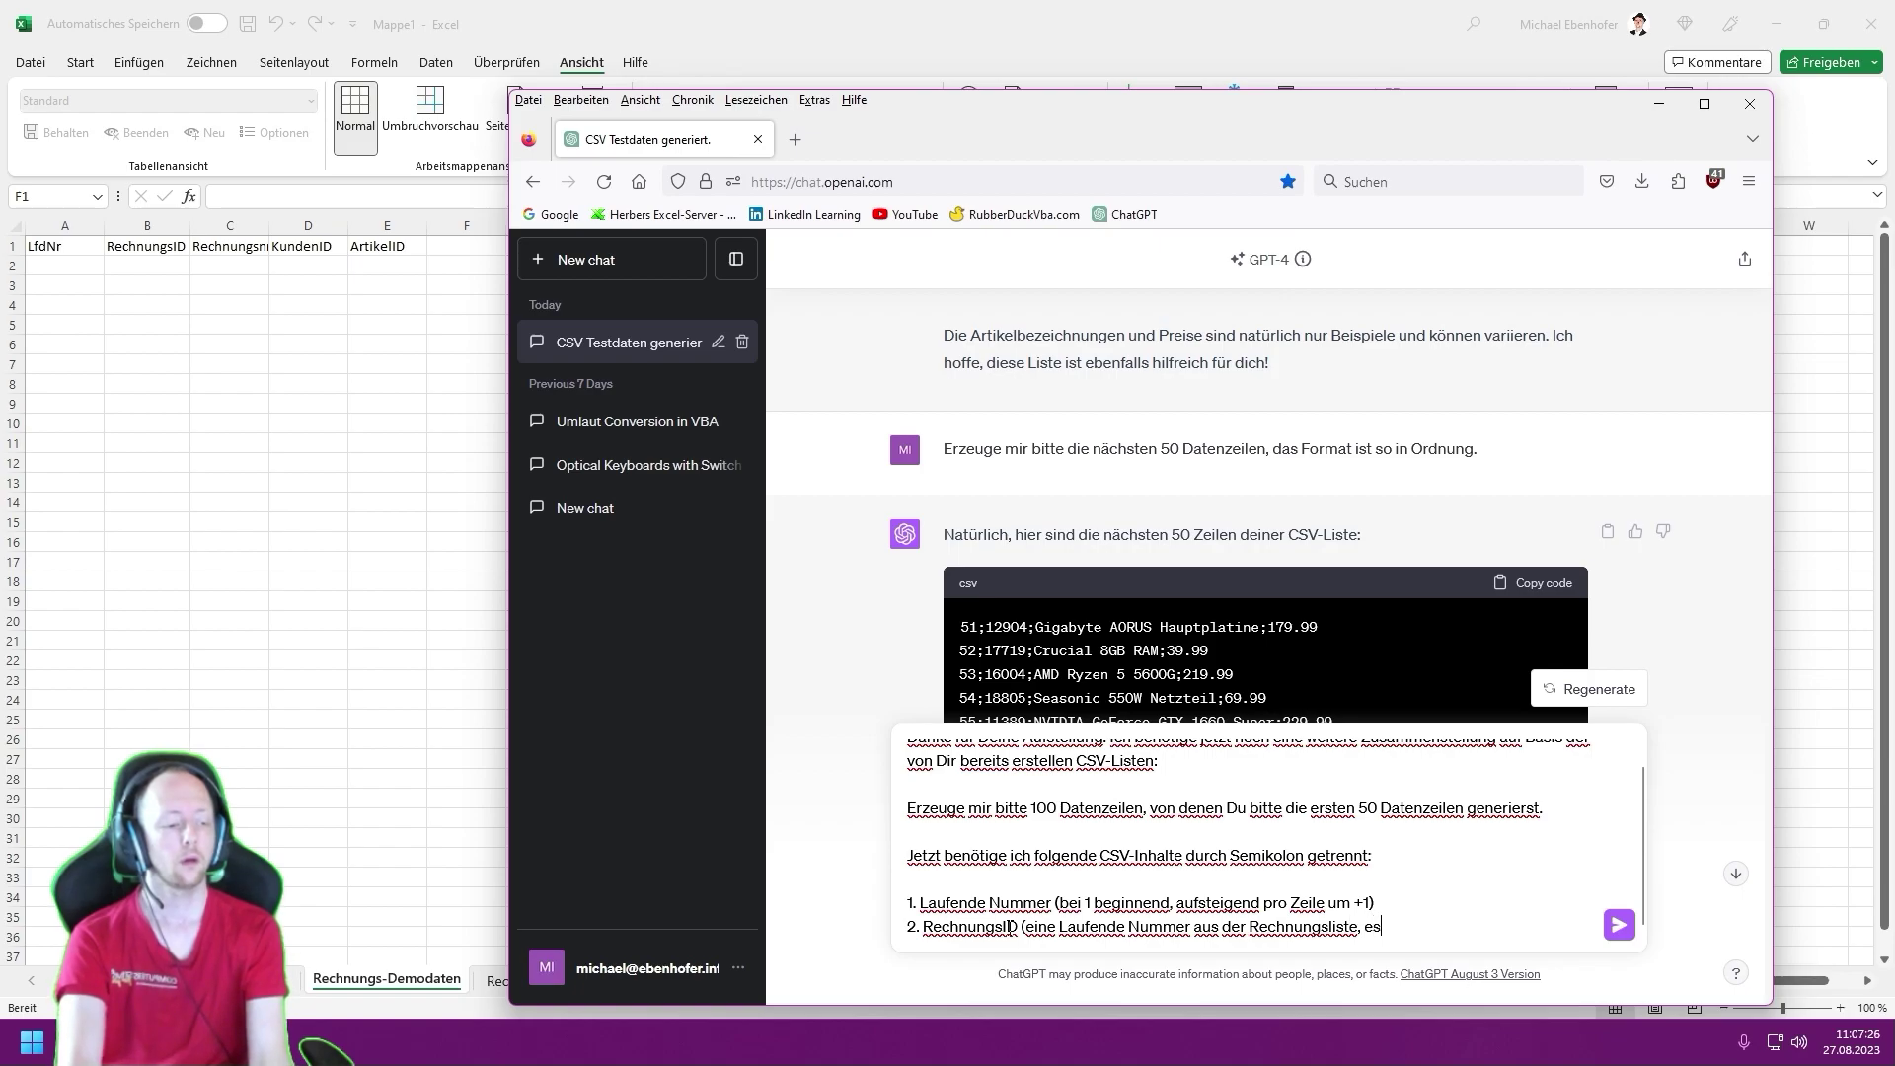
type(" sollen zu 2")
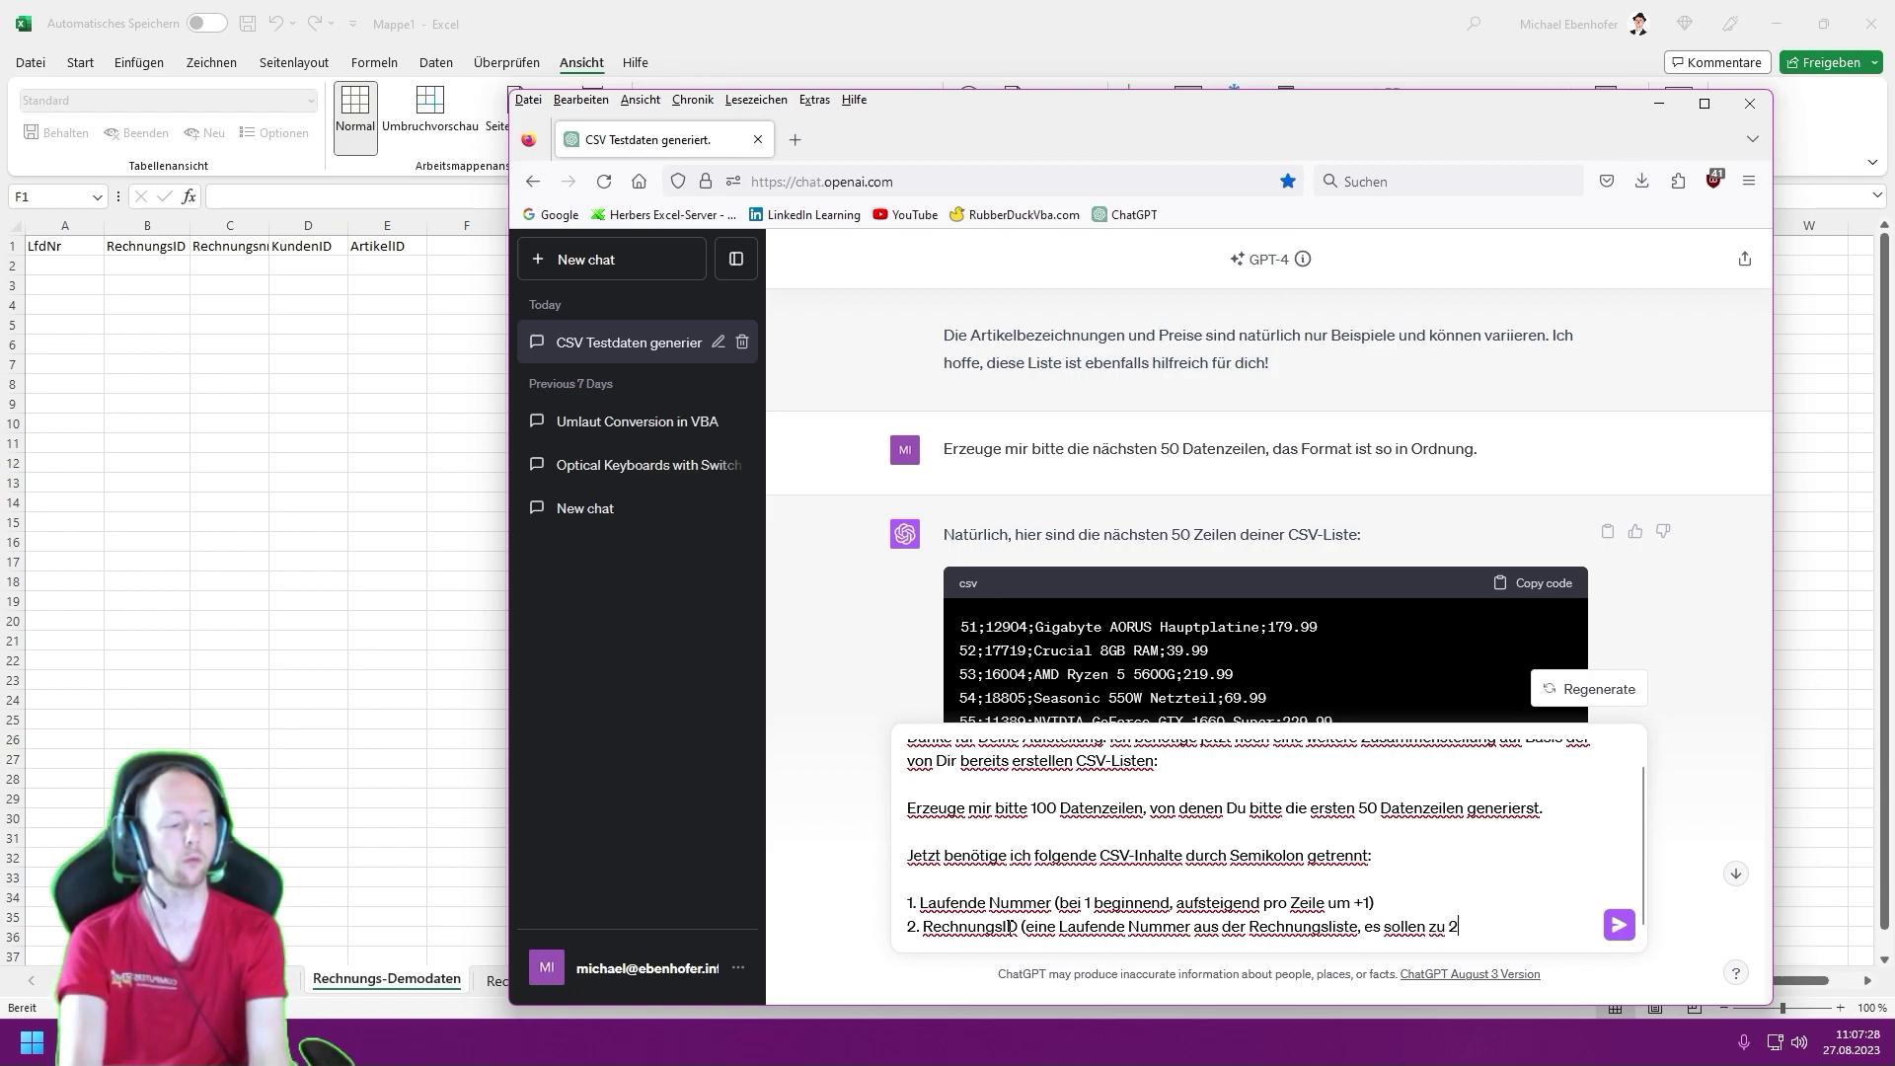
type("0% mehrere Ze")
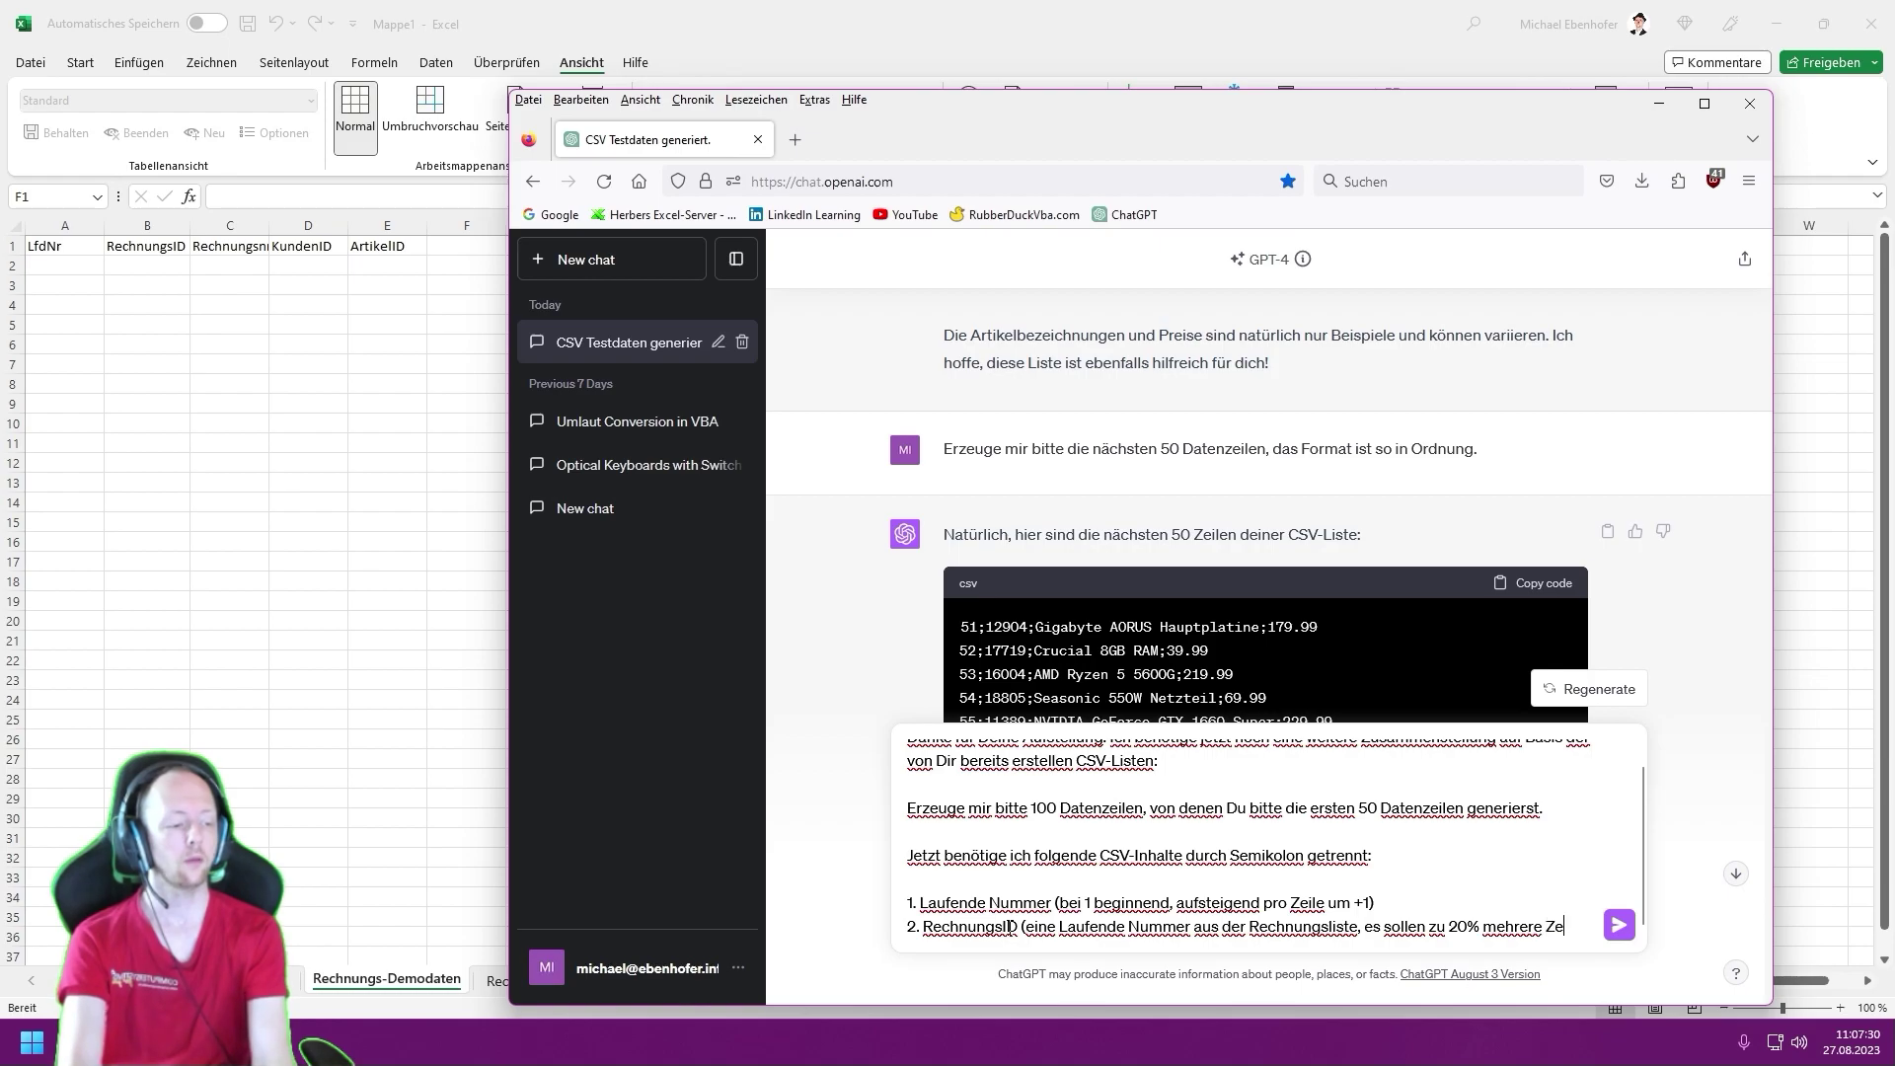
type("ilen in Folge die")
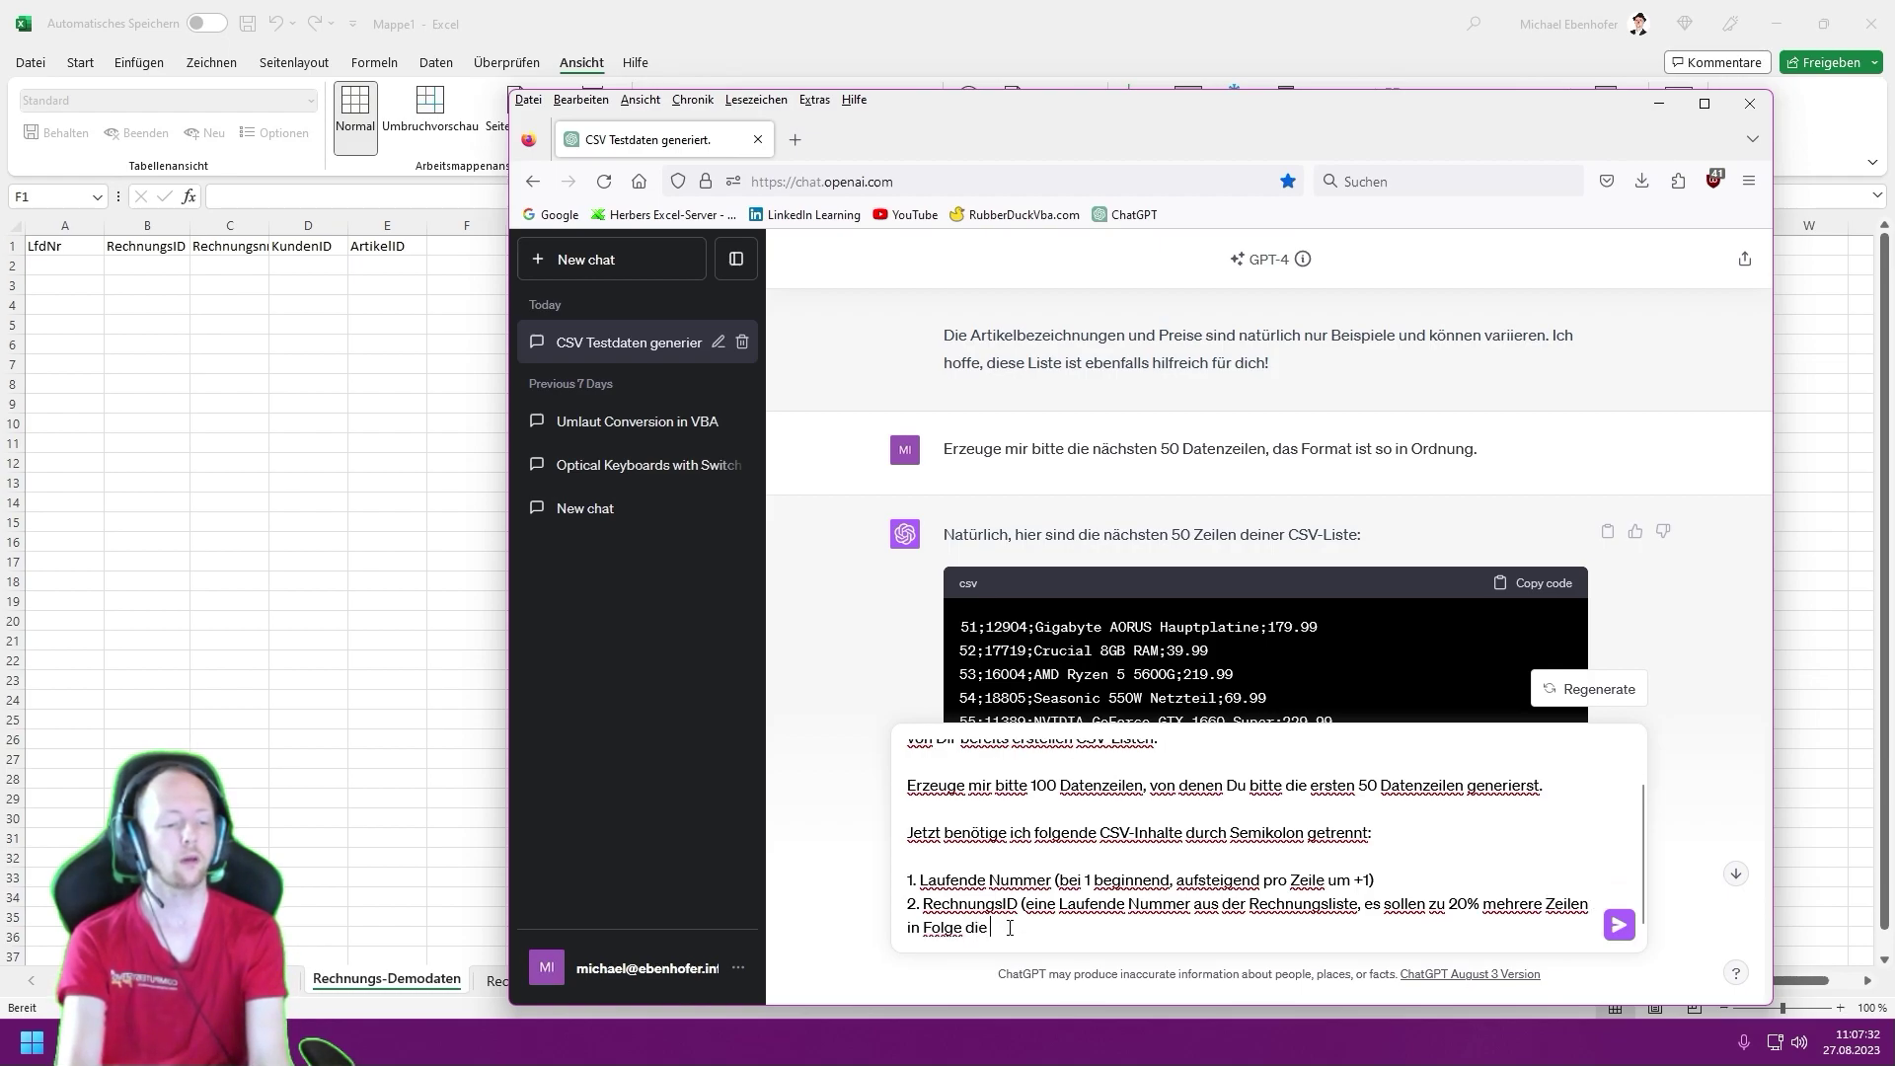
type(" gleiche ID bekommen")
type(")")
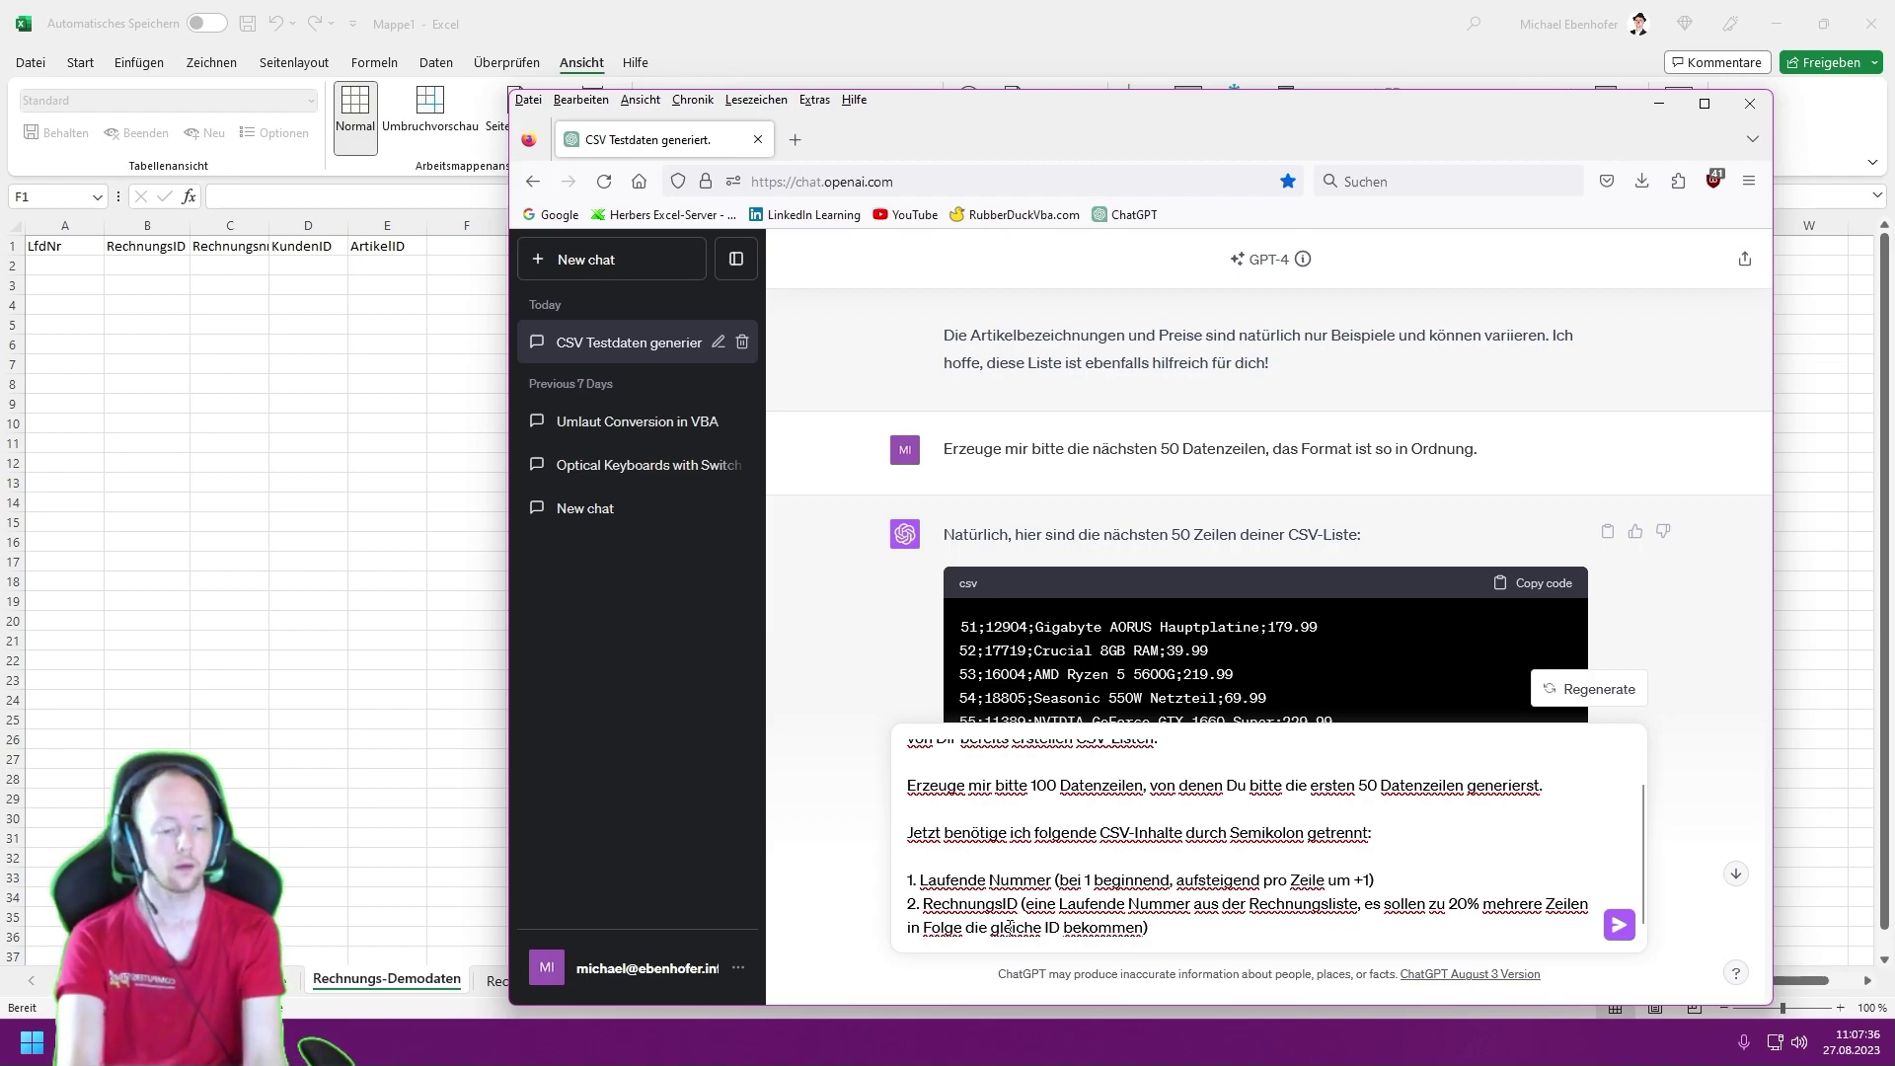
key("shift+Return")
type("3.")
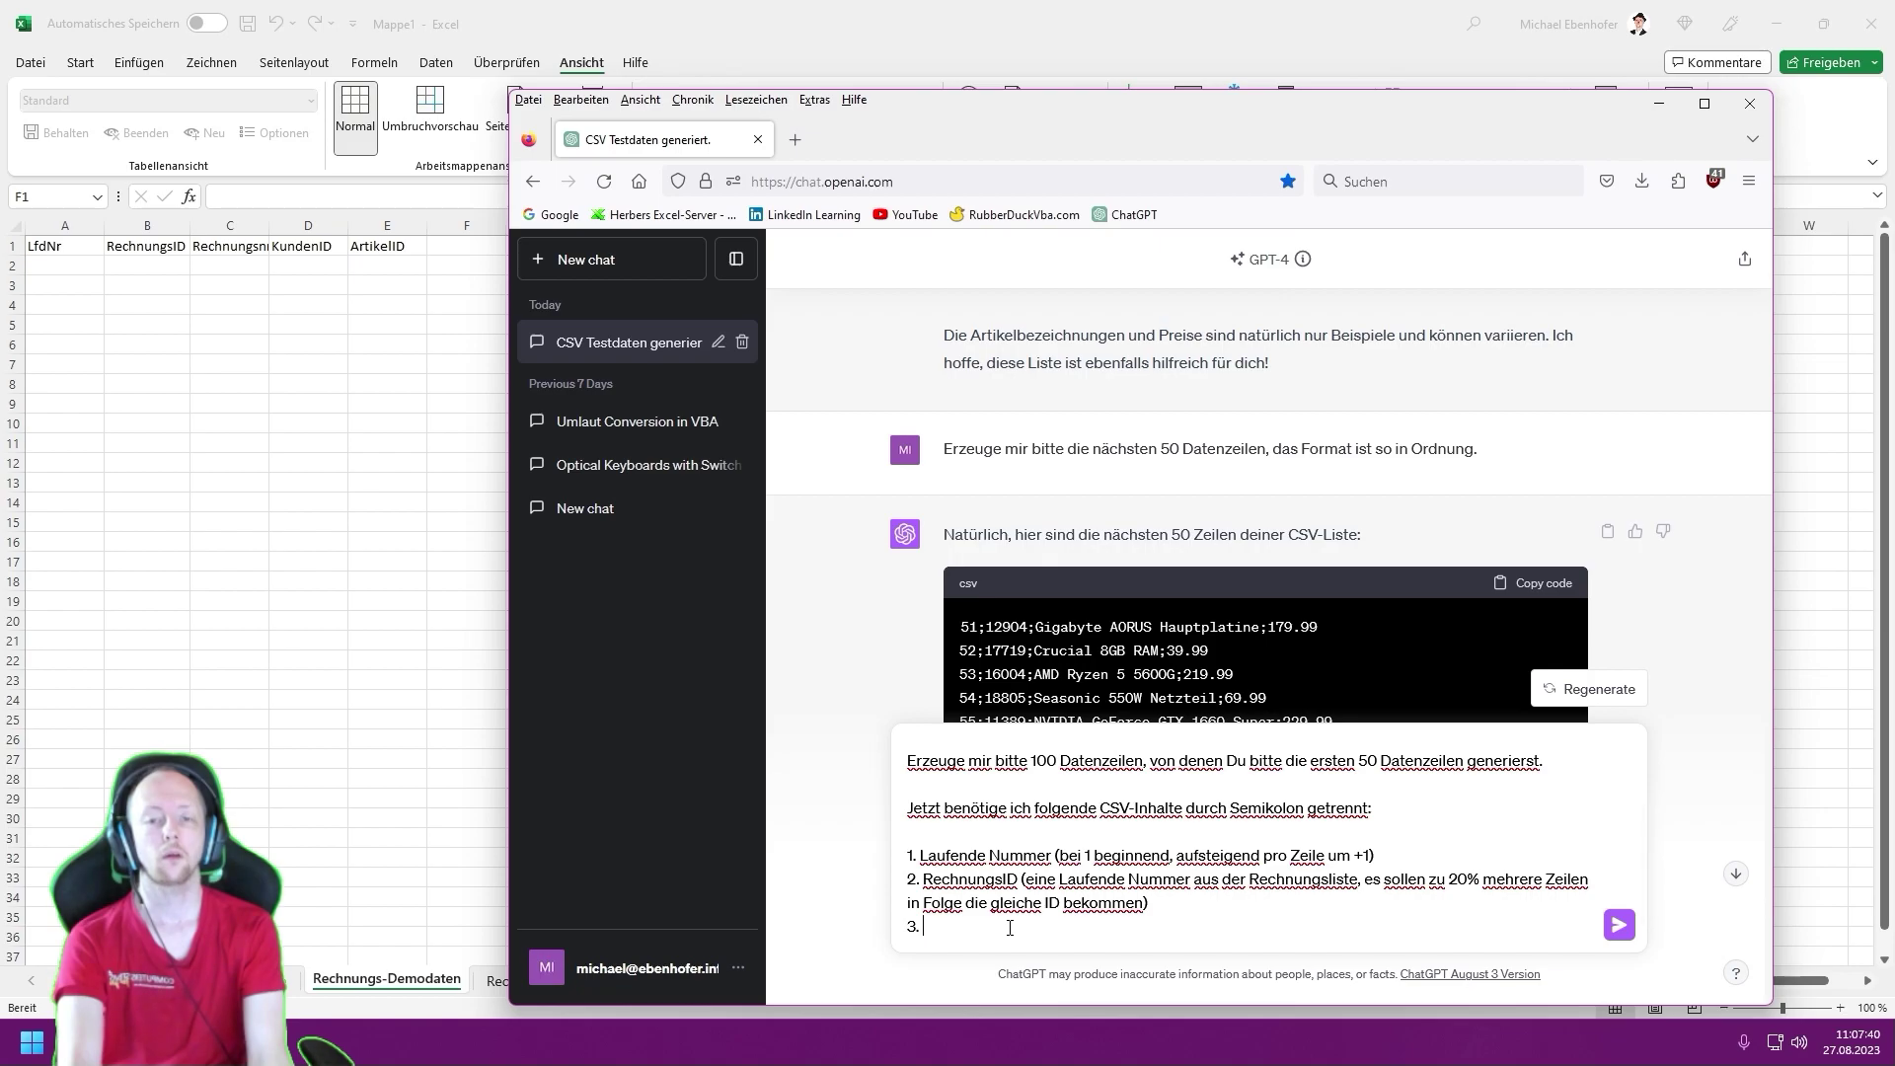
- Change item 2 to KundenID from the Kundenliste, lowercasing 'laufende'
key("Up")
key("Up")
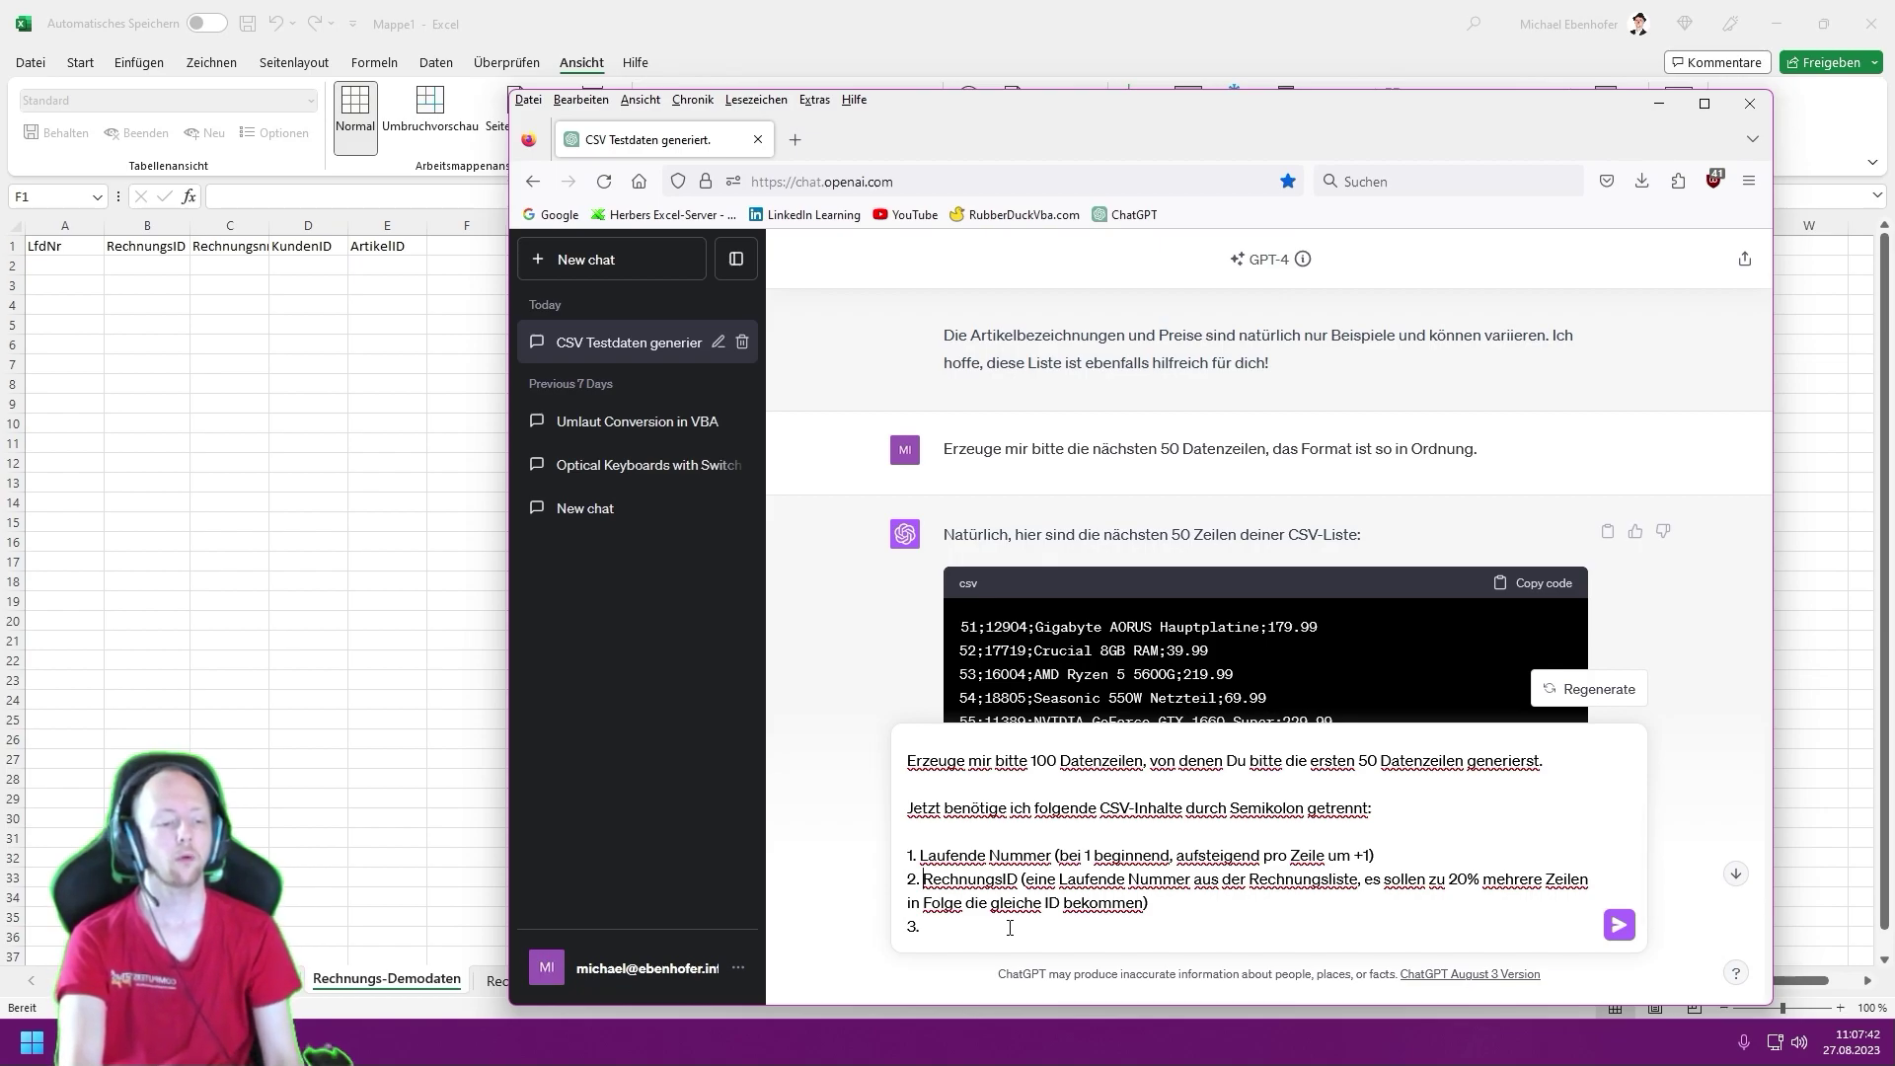
key("shift+Right")
key("shift+Right")
key("shift+Right")
key("shift+Right")
key("shift+Right")
key("shift+Right")
key("shift+Right")
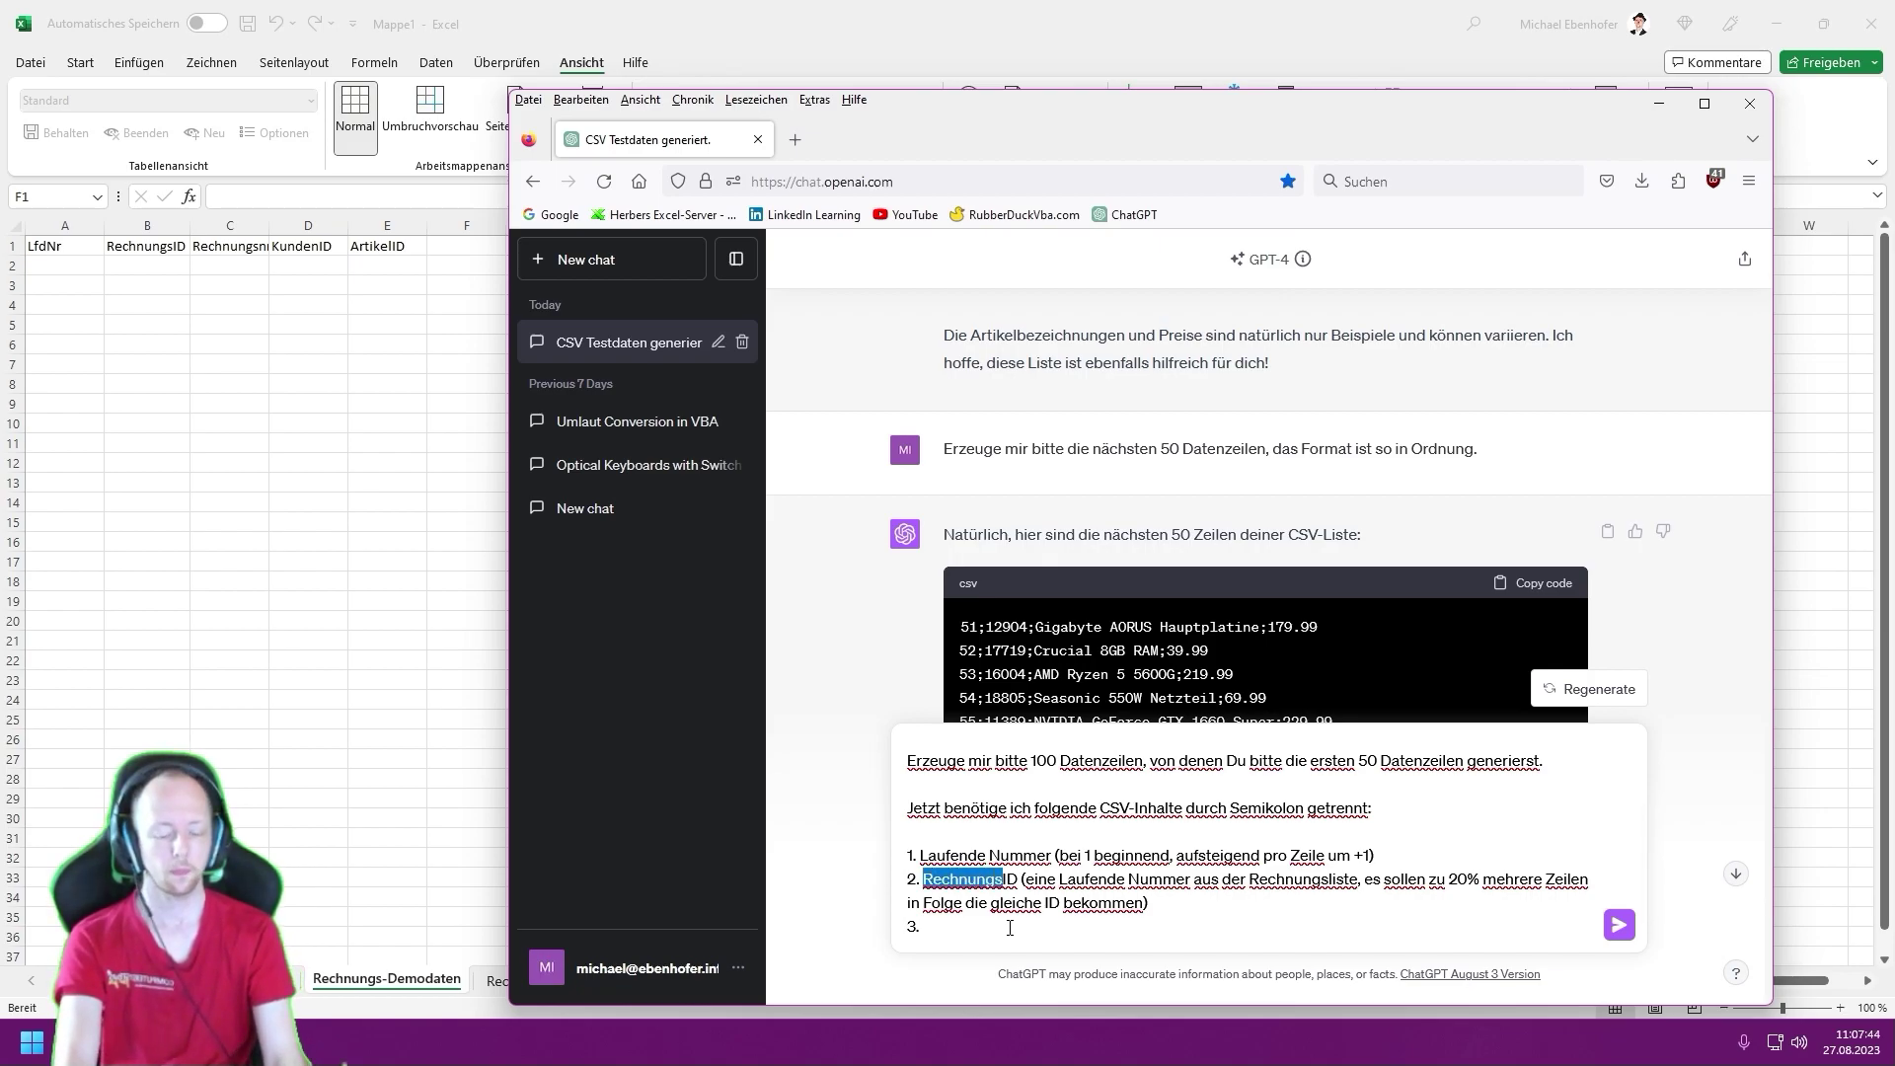
type("Kunden")
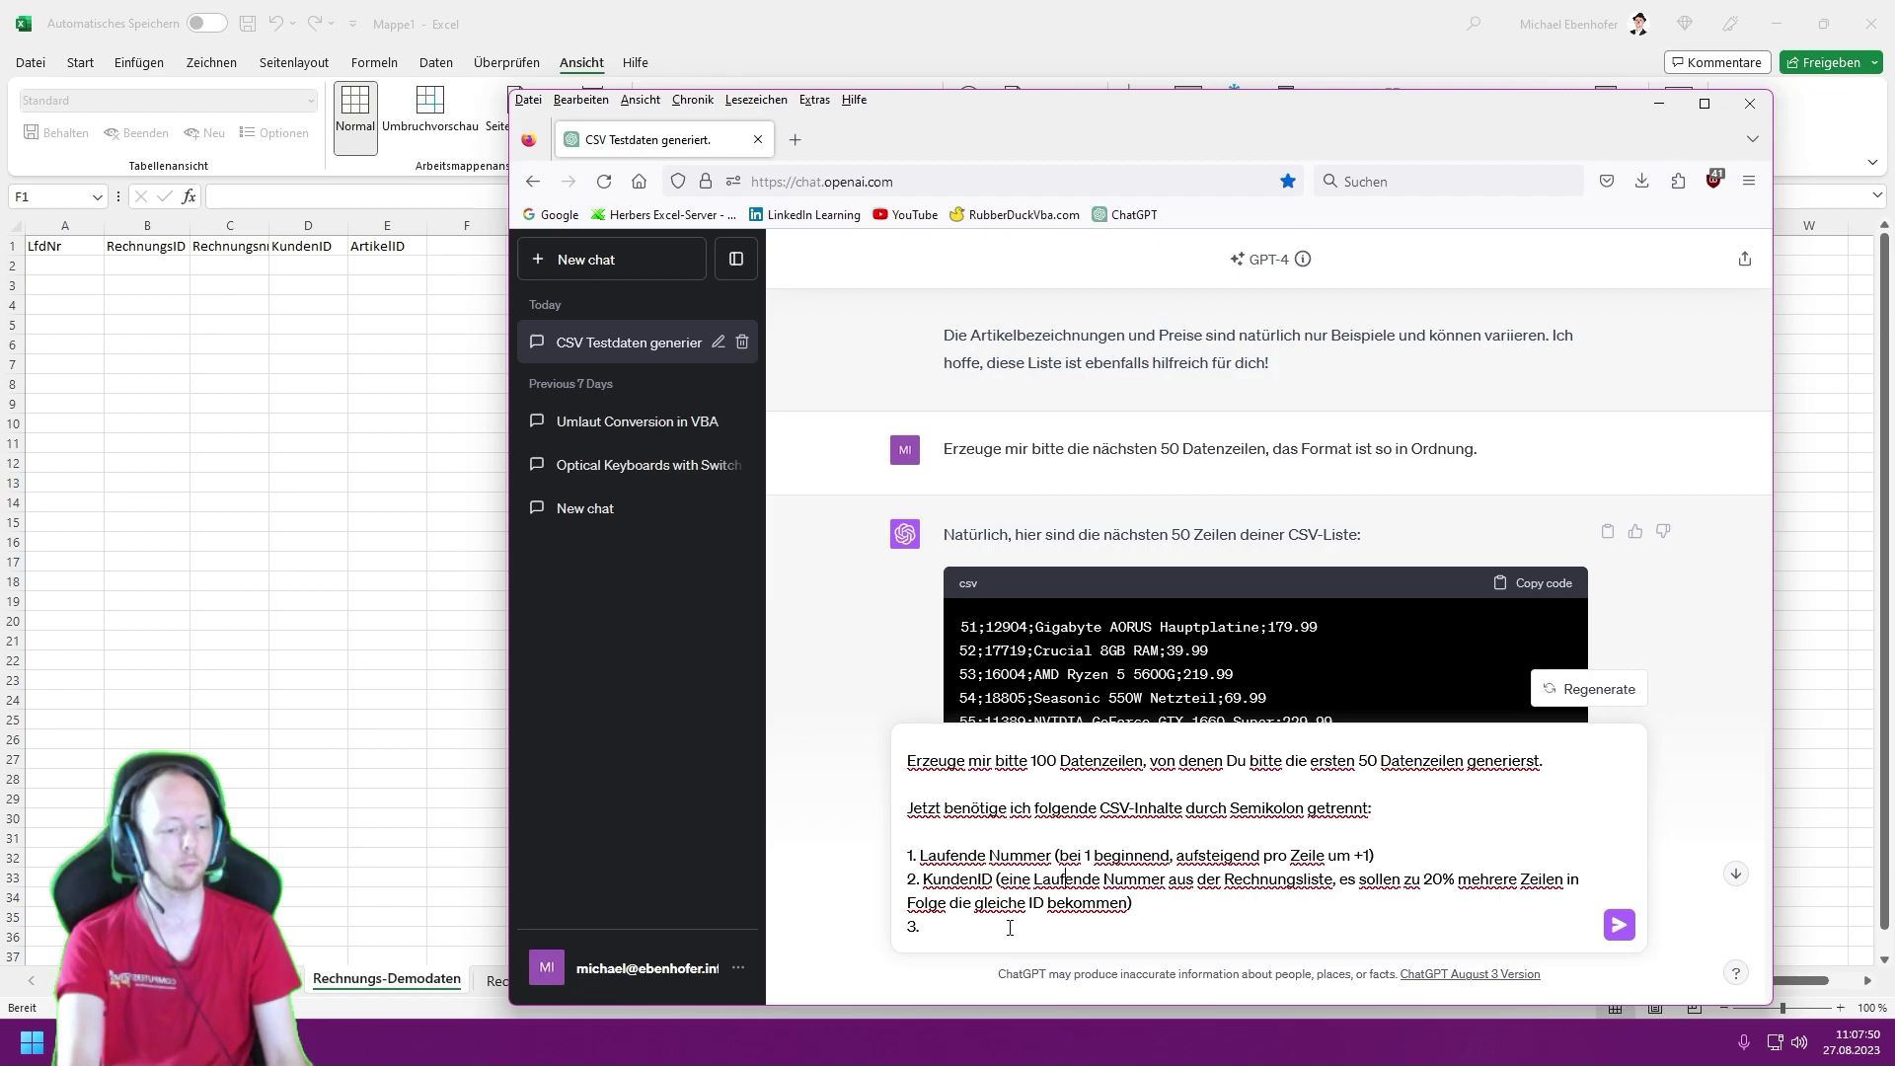
key("BackSpace")
type("l")
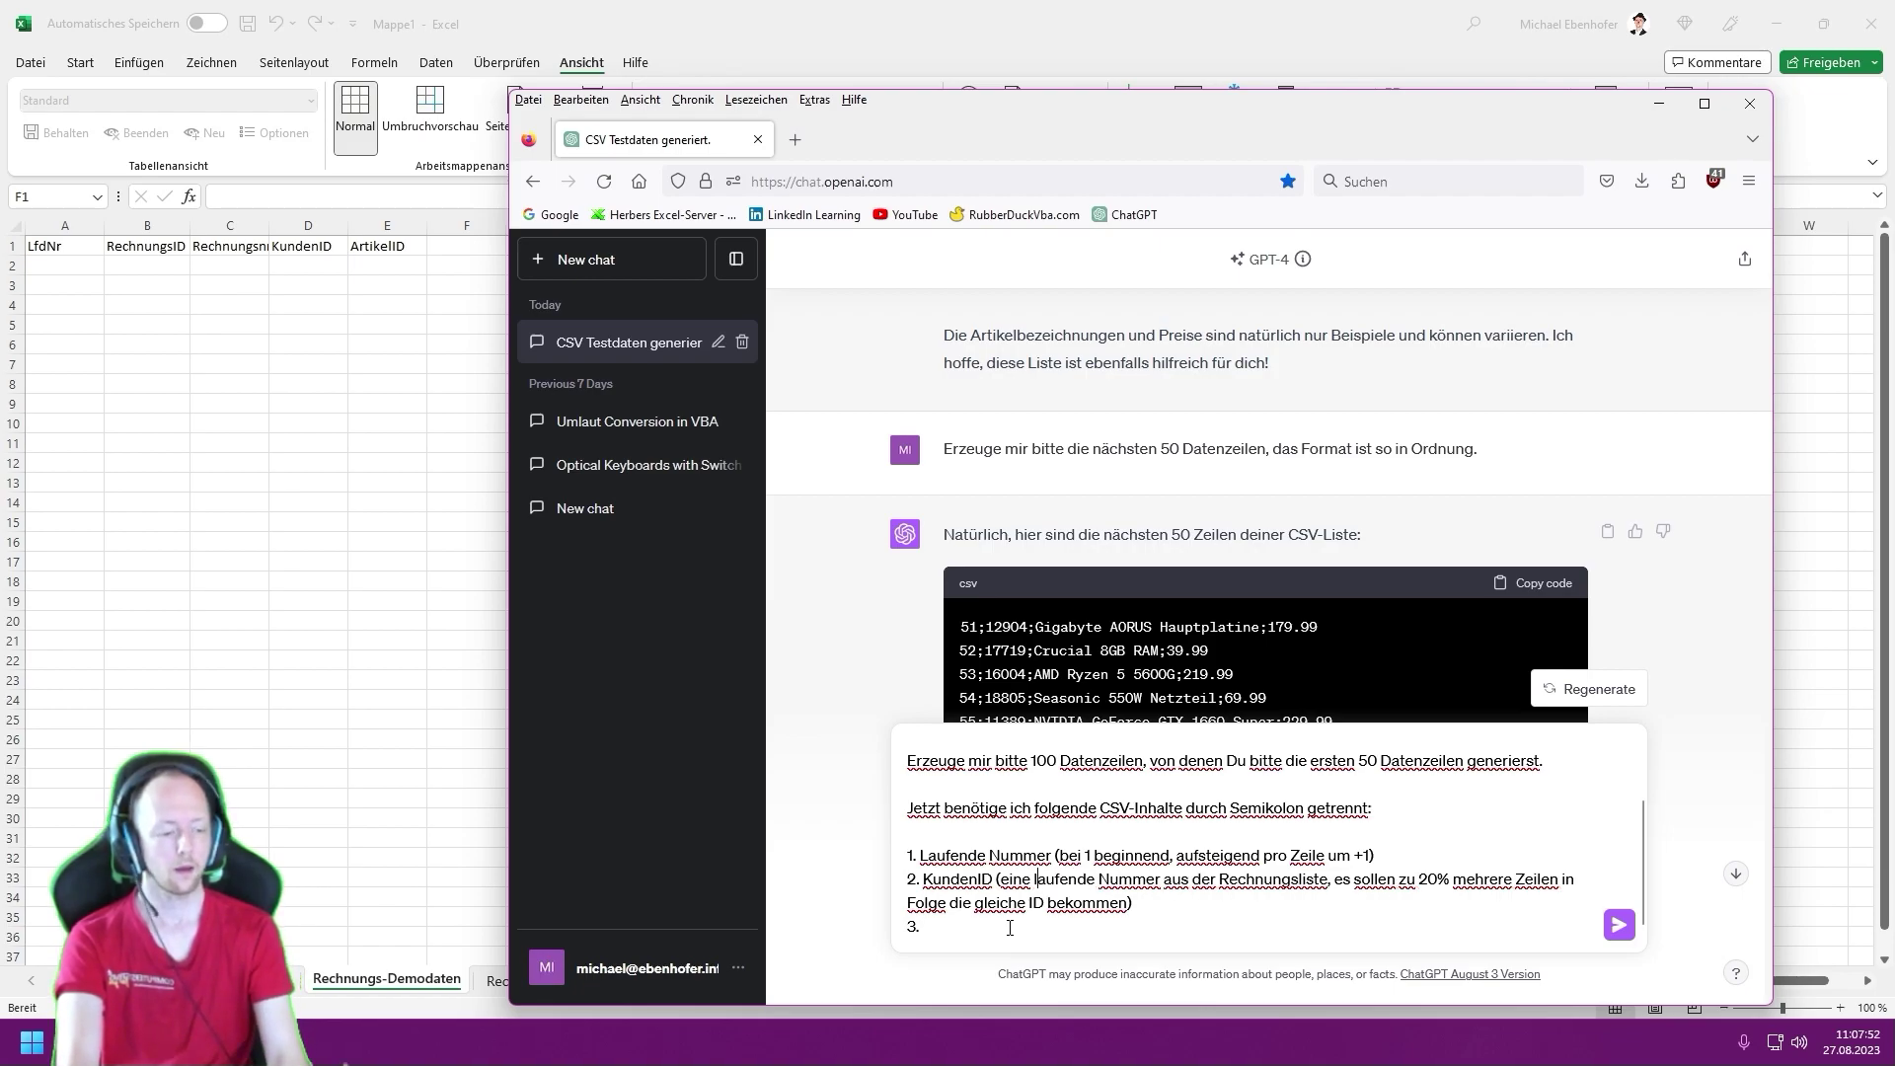
key("ctrl+Right")
key("ctrl+Right")
key("ctrl+Right")
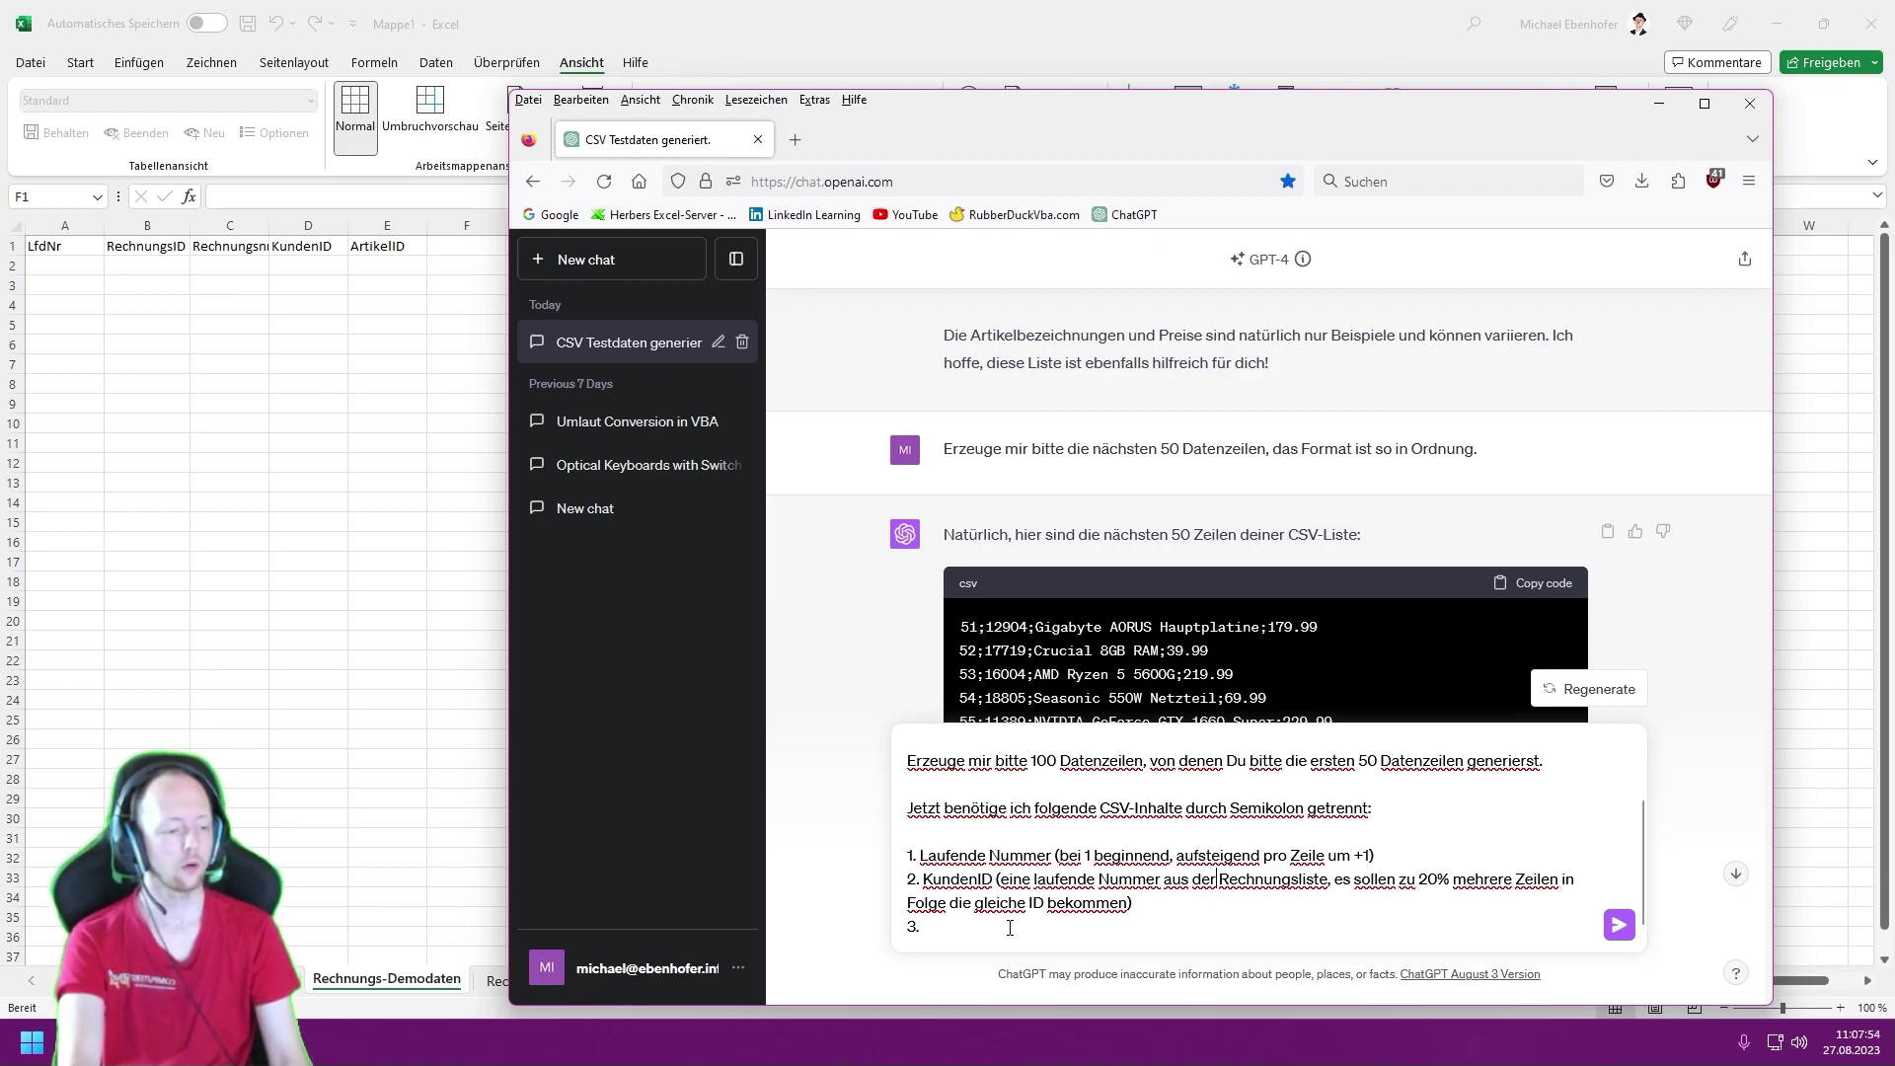
key("shift+Right")
key("shift+Right")
key("shift+Right")
key("shift+Right")
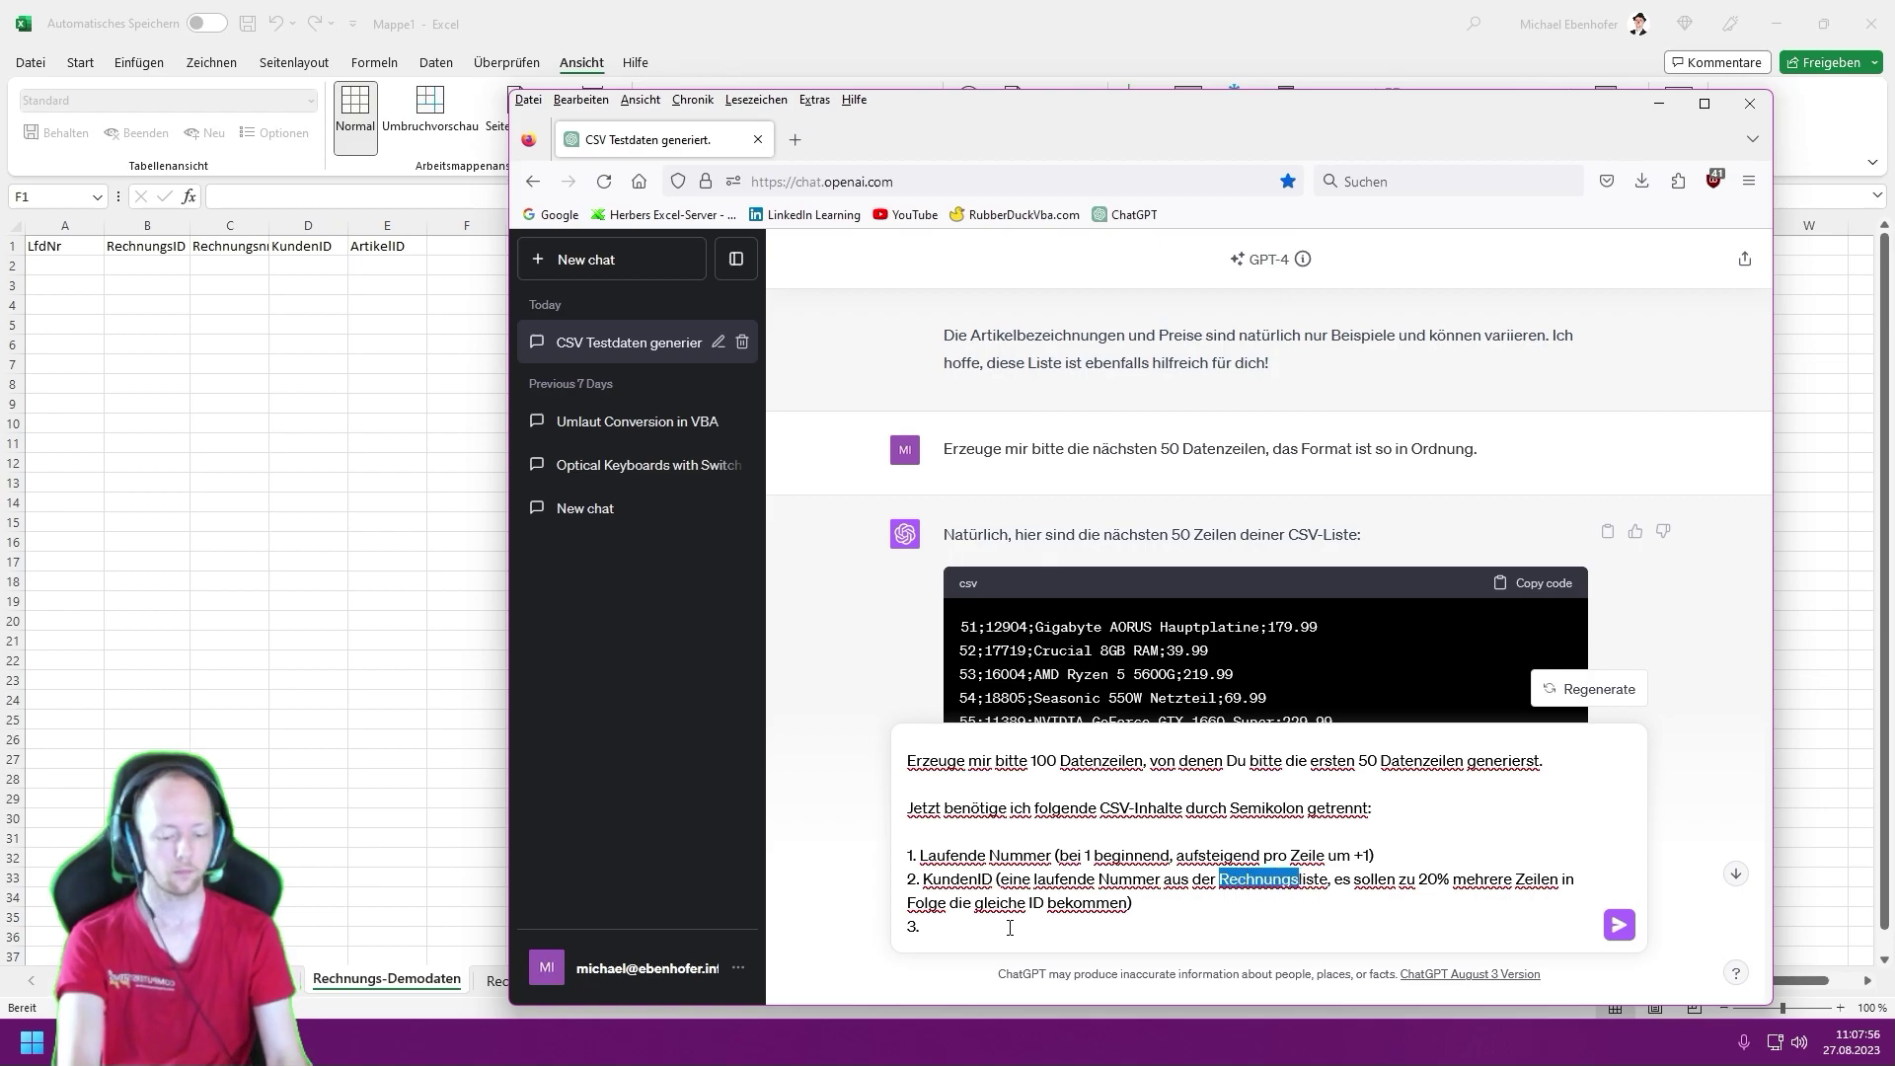
type("Kunden")
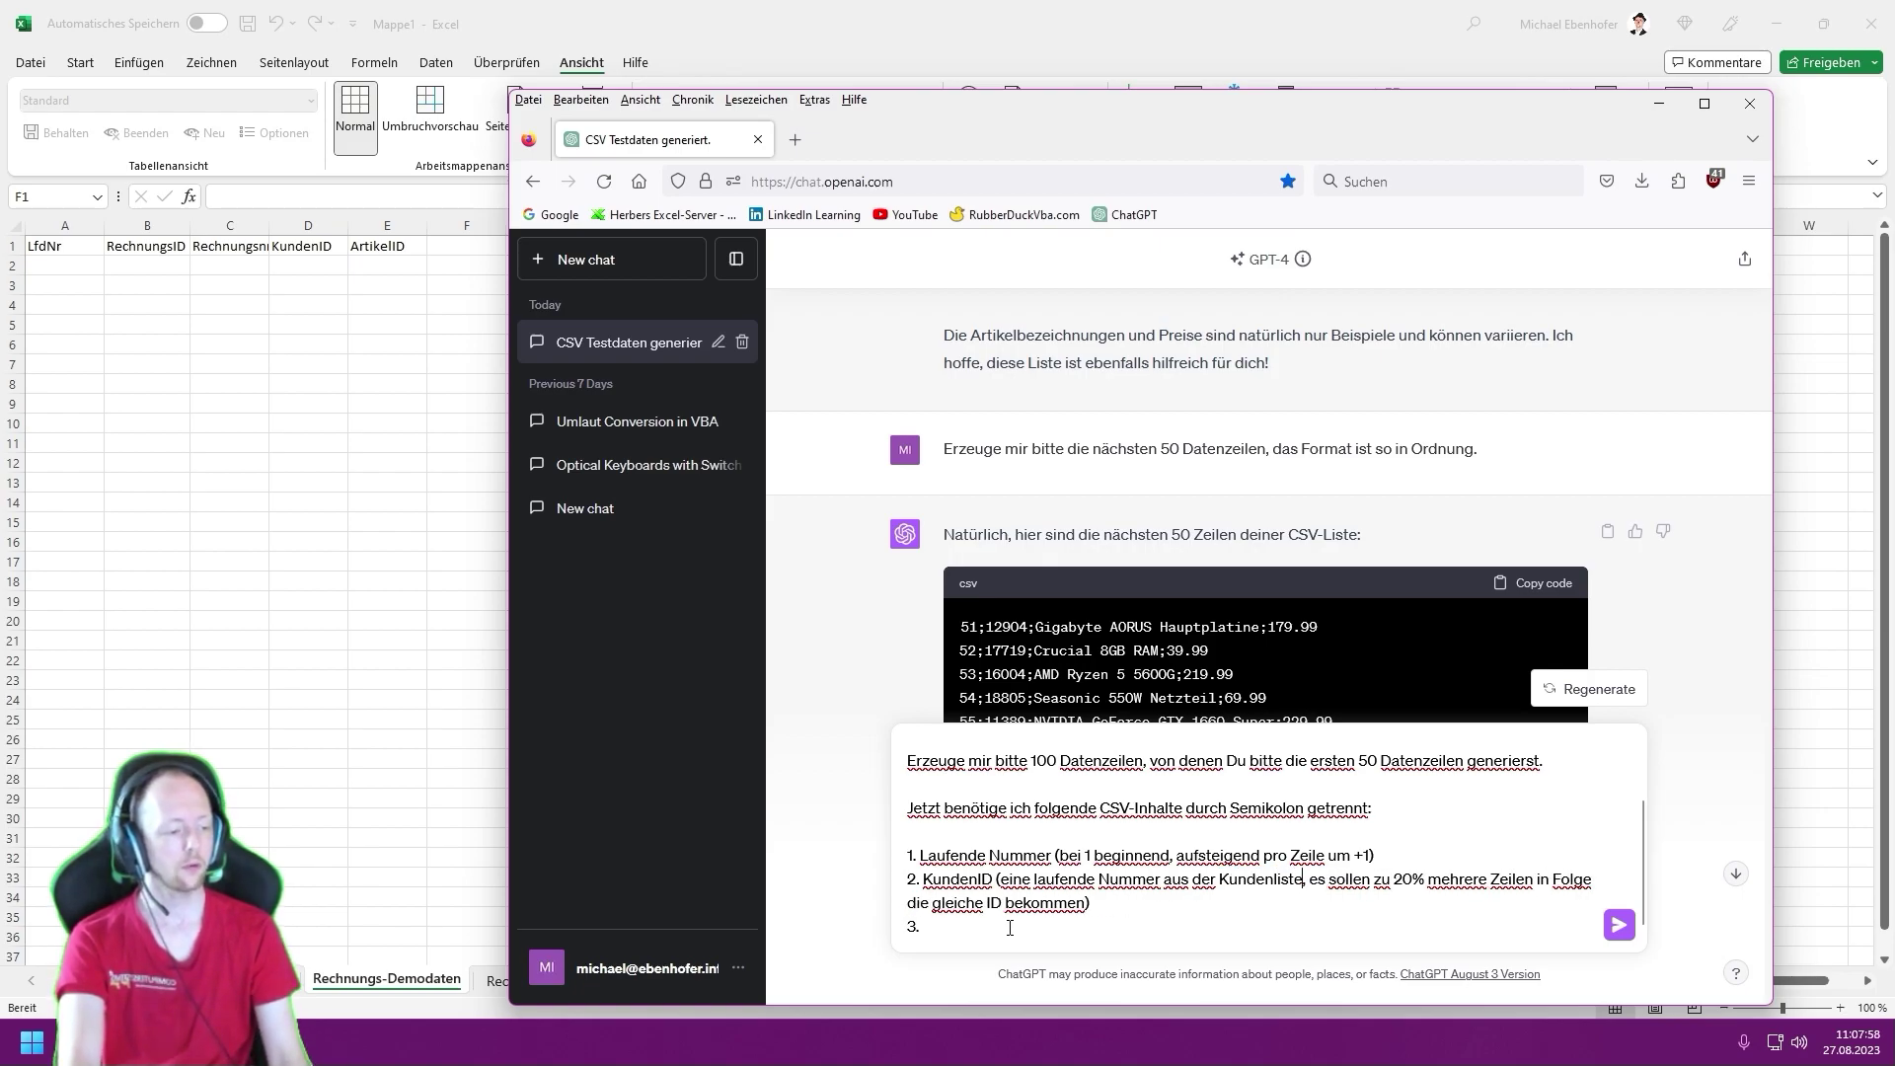
- Add to item 2 that at most four consecutive entries may share the same number
key("ctrl+Right")
key("ctrl+Right")
key("ctrl+Right")
key("End")
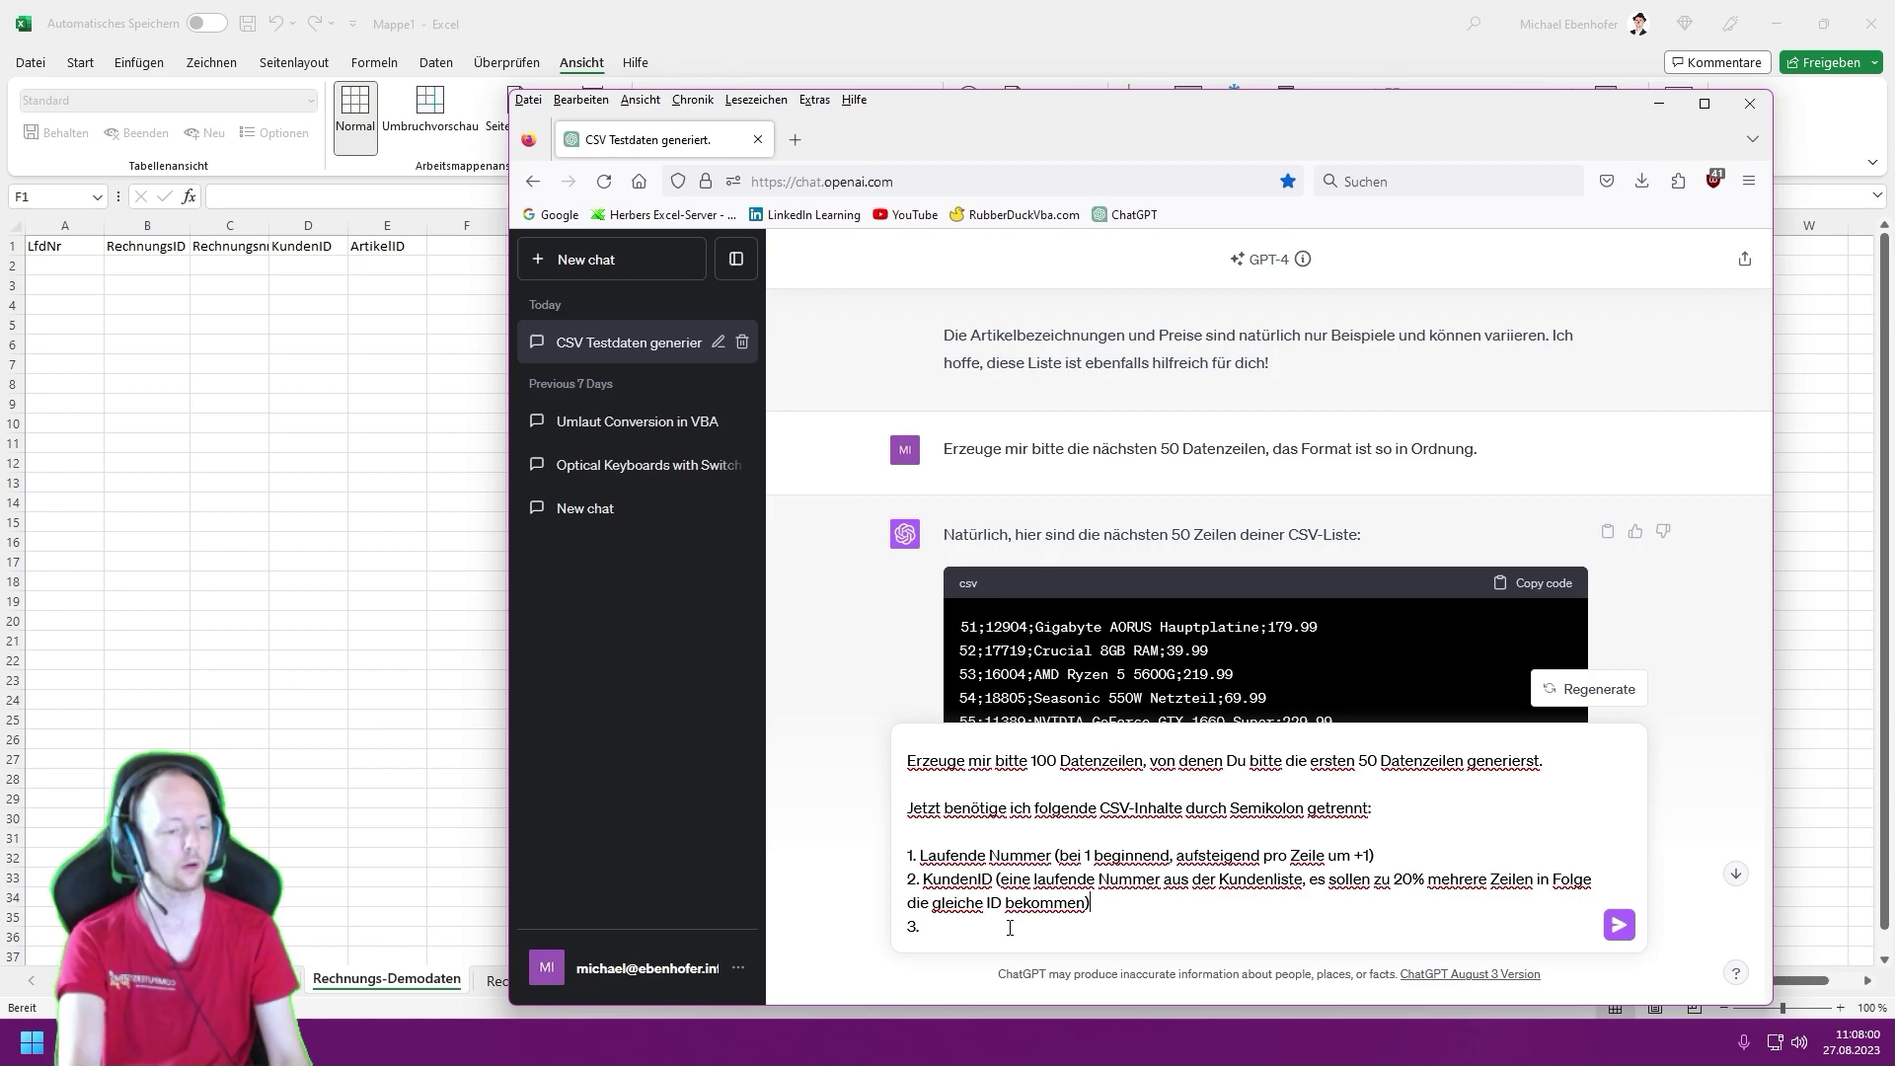
key("Left")
type(", maximal")
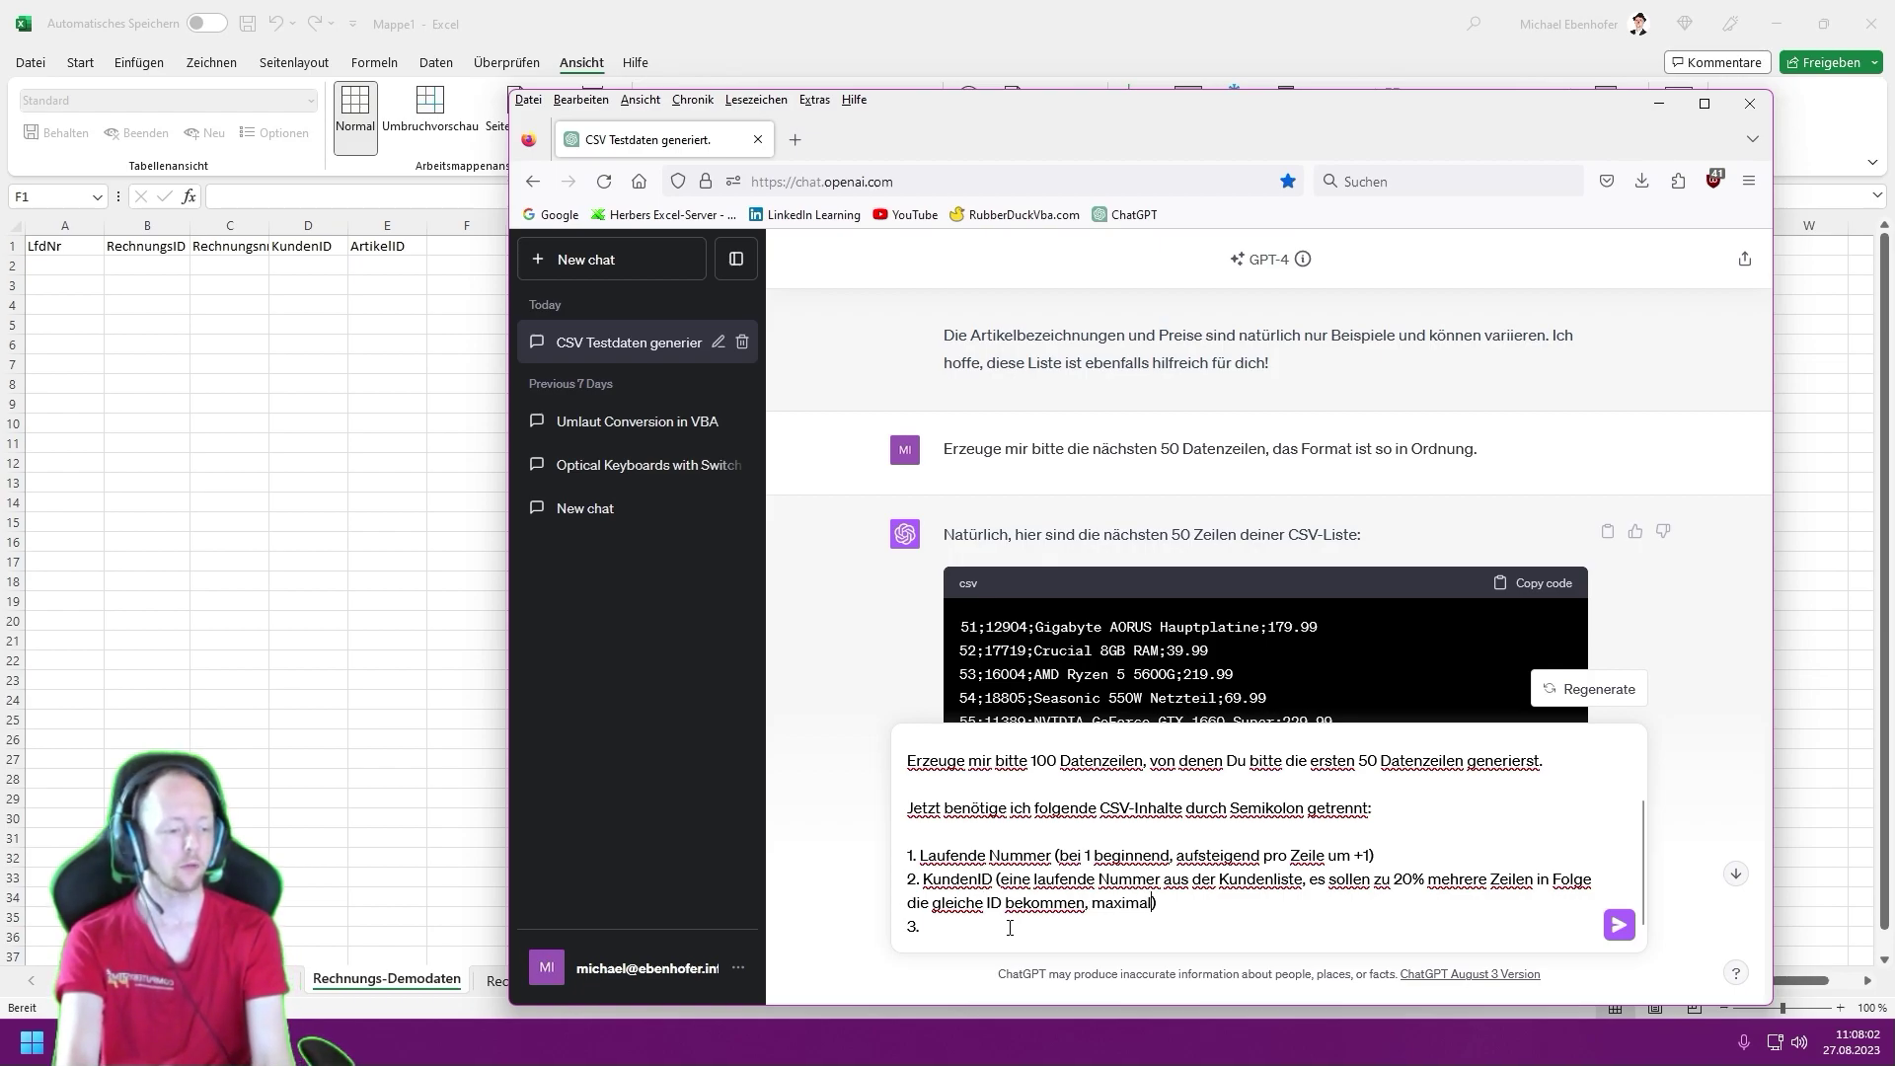
type(" E")
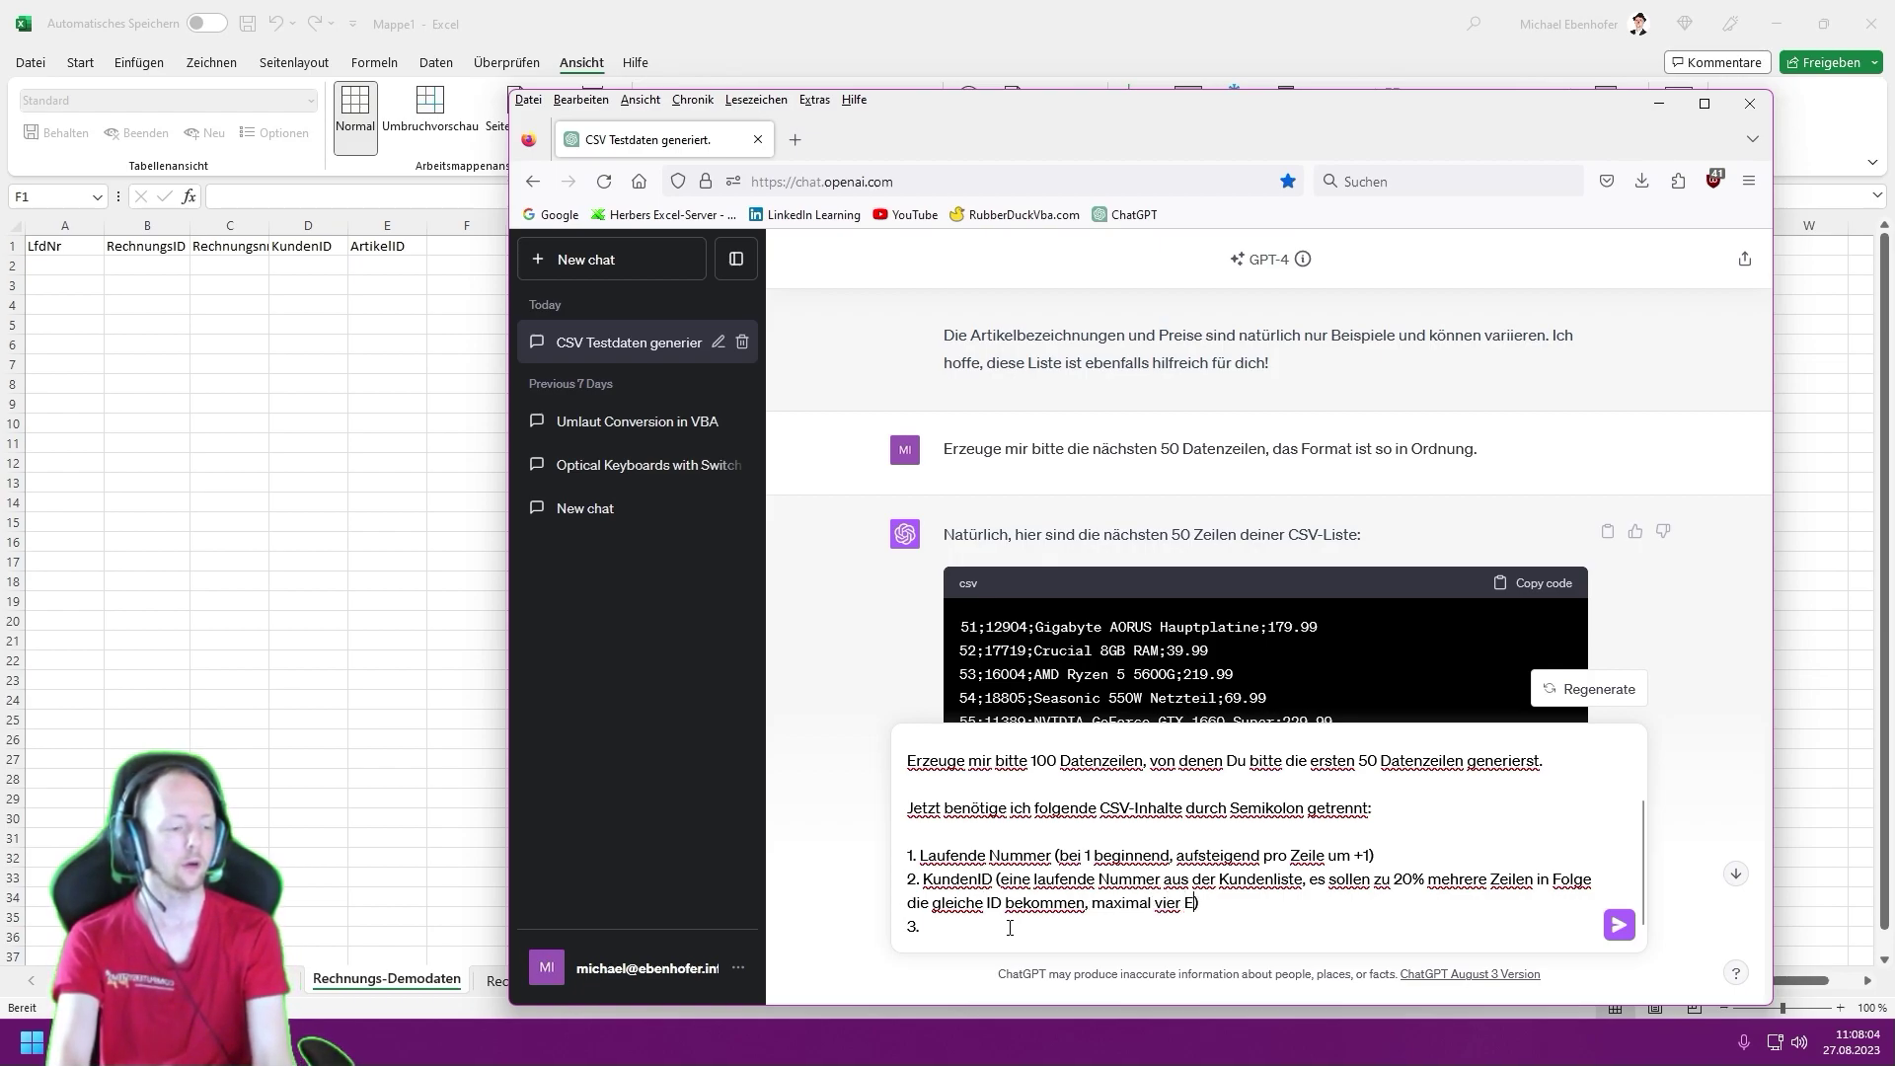
type(" mit gl")
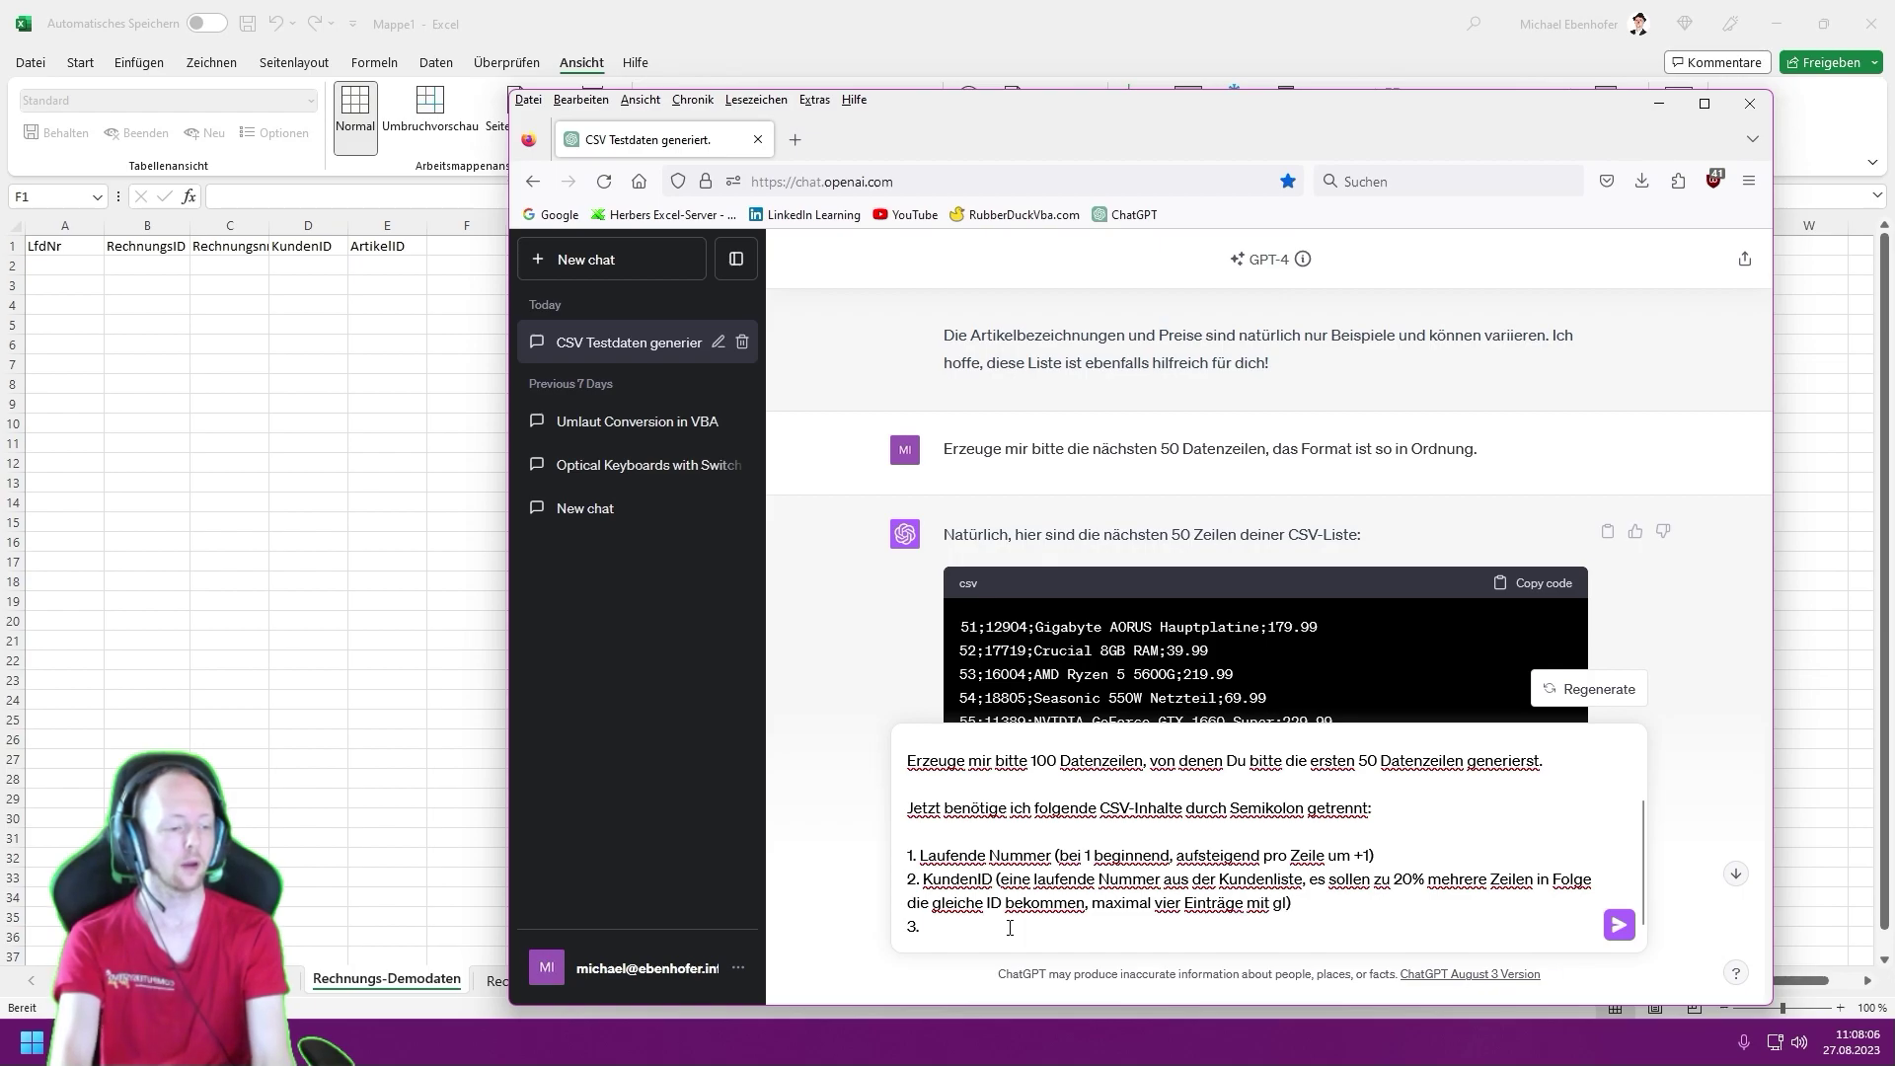
type("eicher NUmmer")
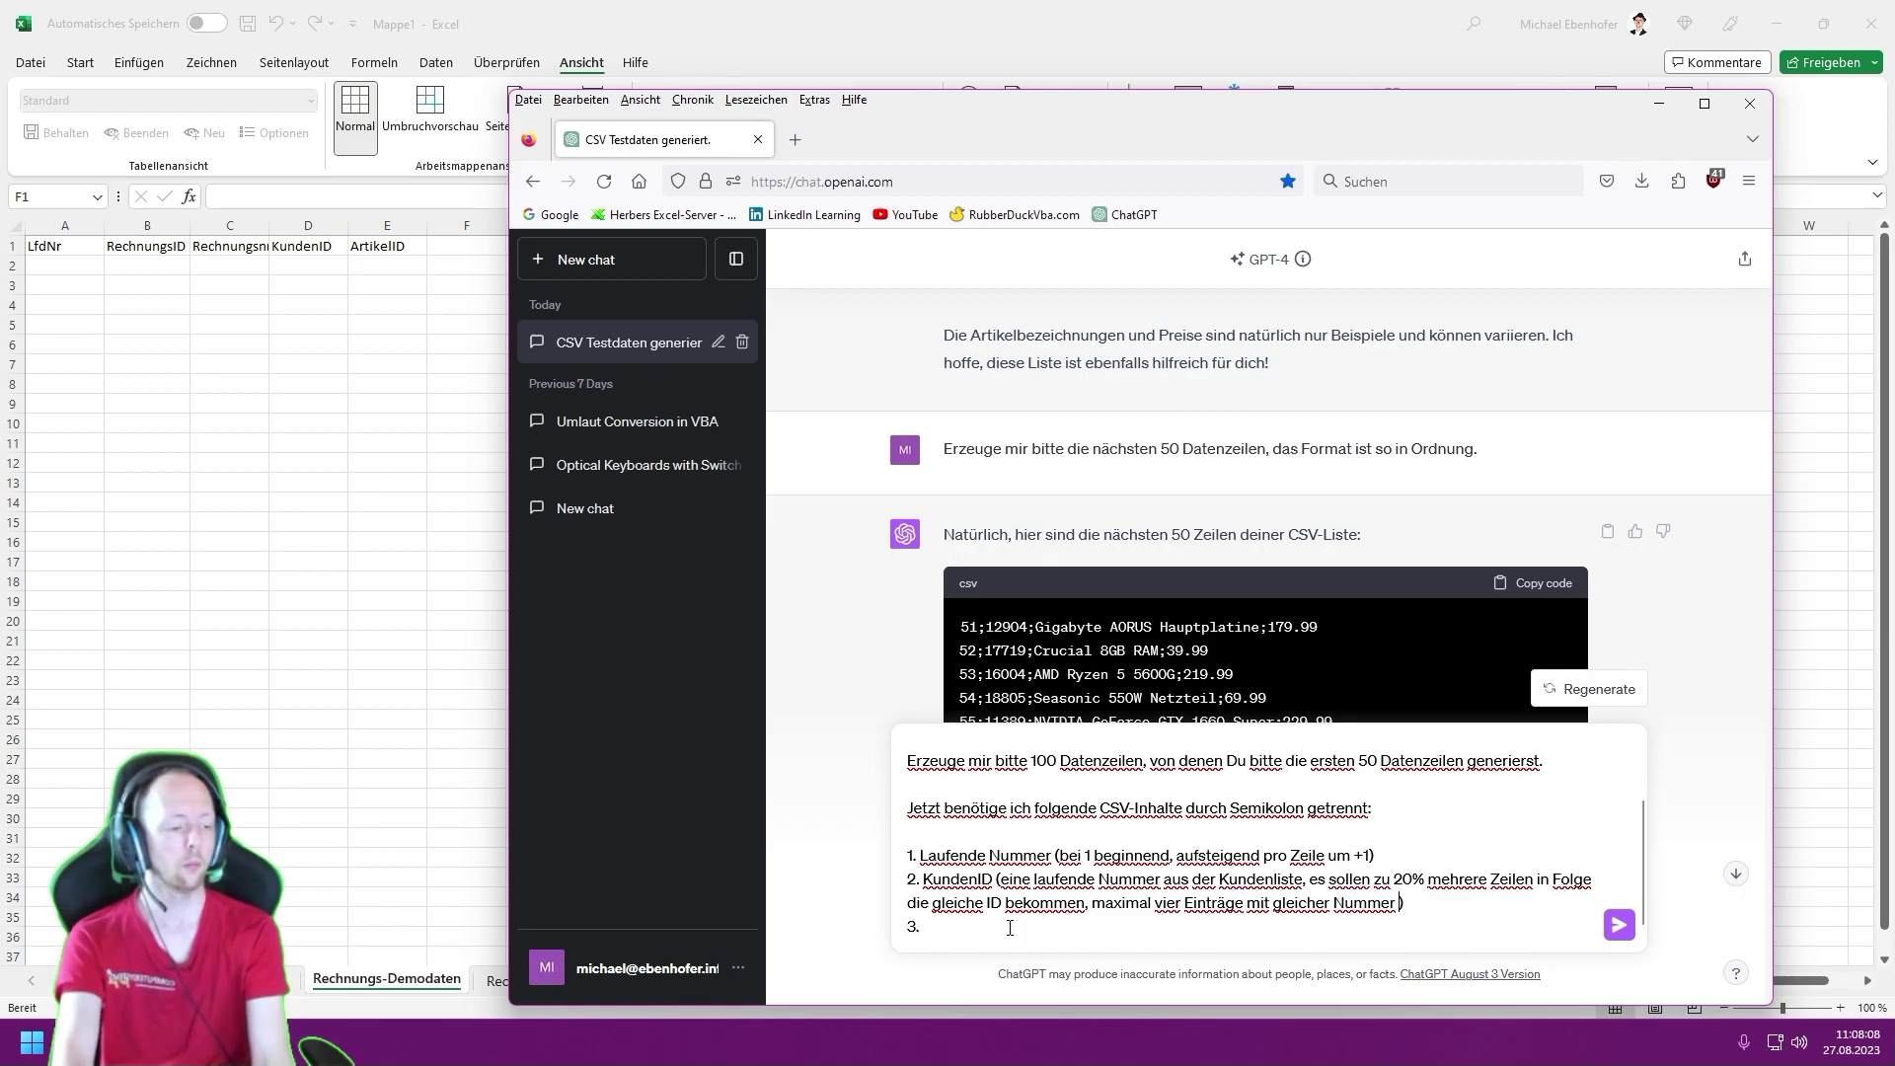
type(" hinereinander")
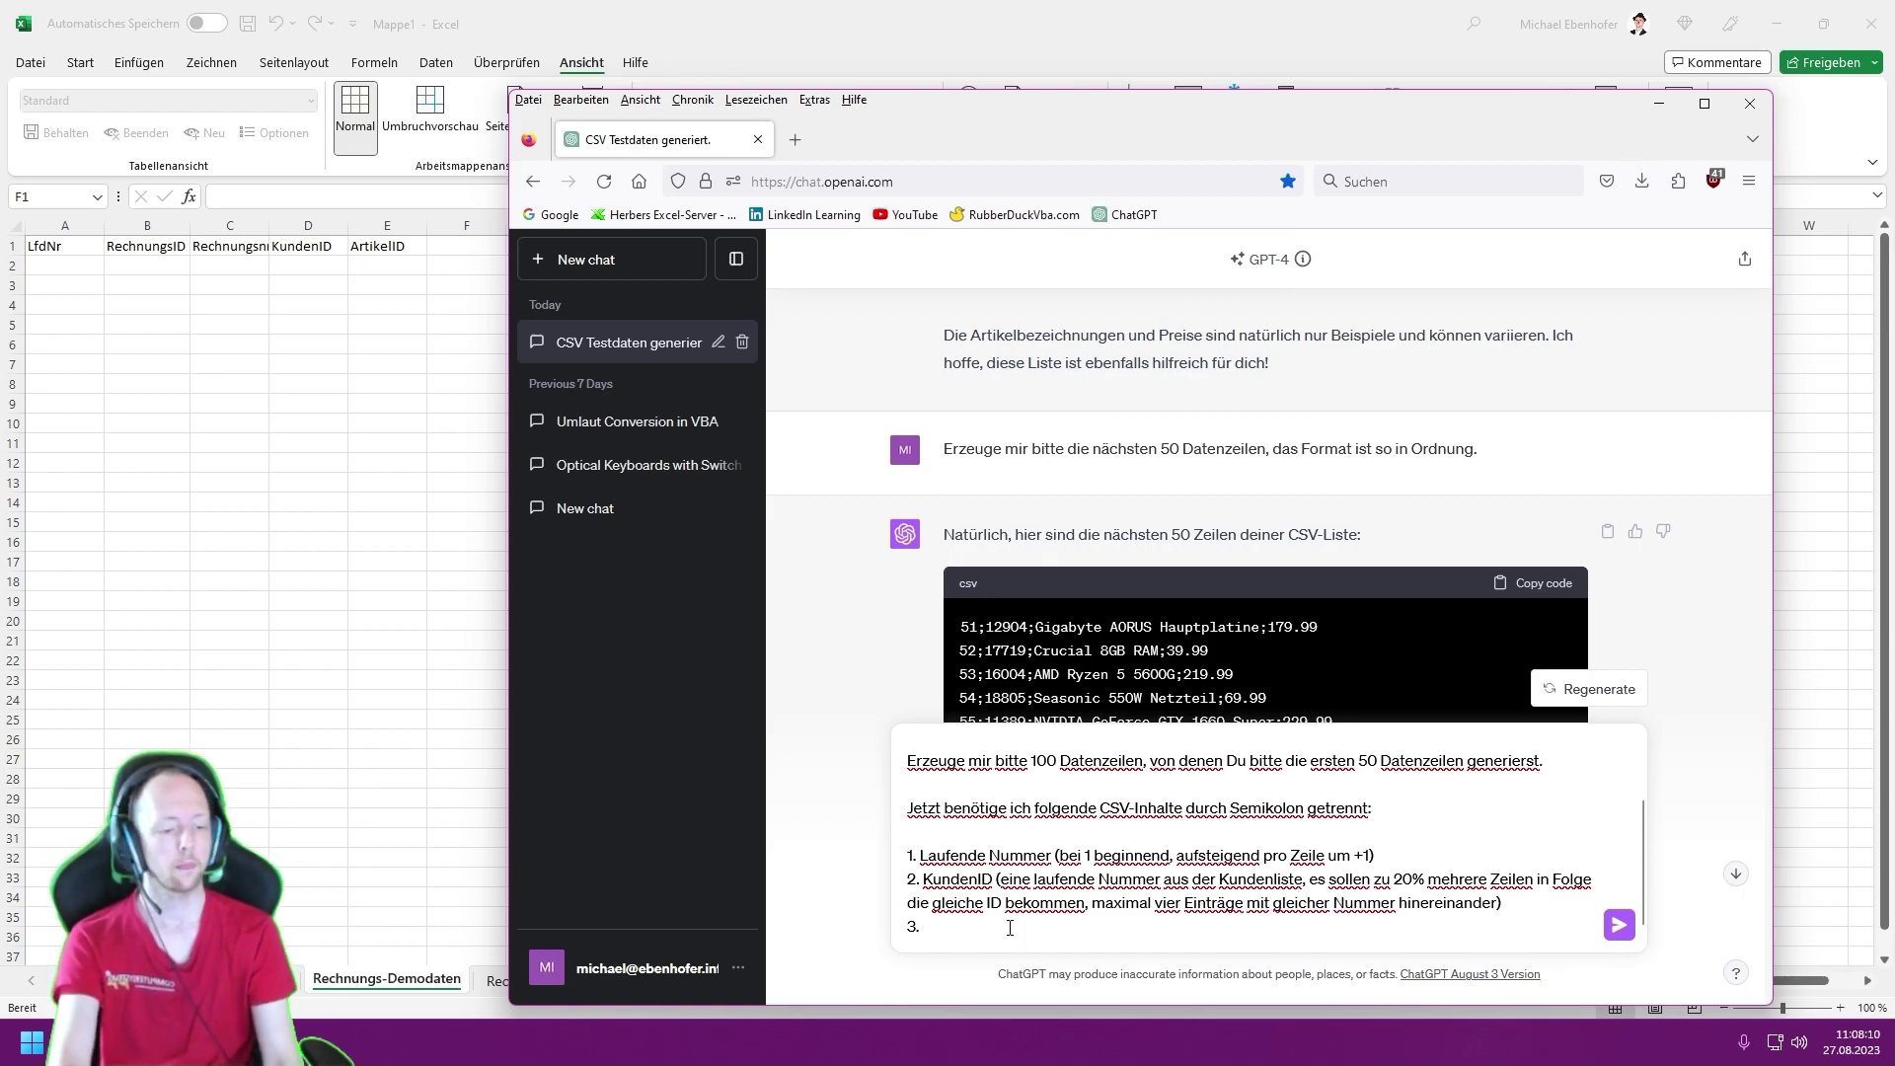
key("Down")
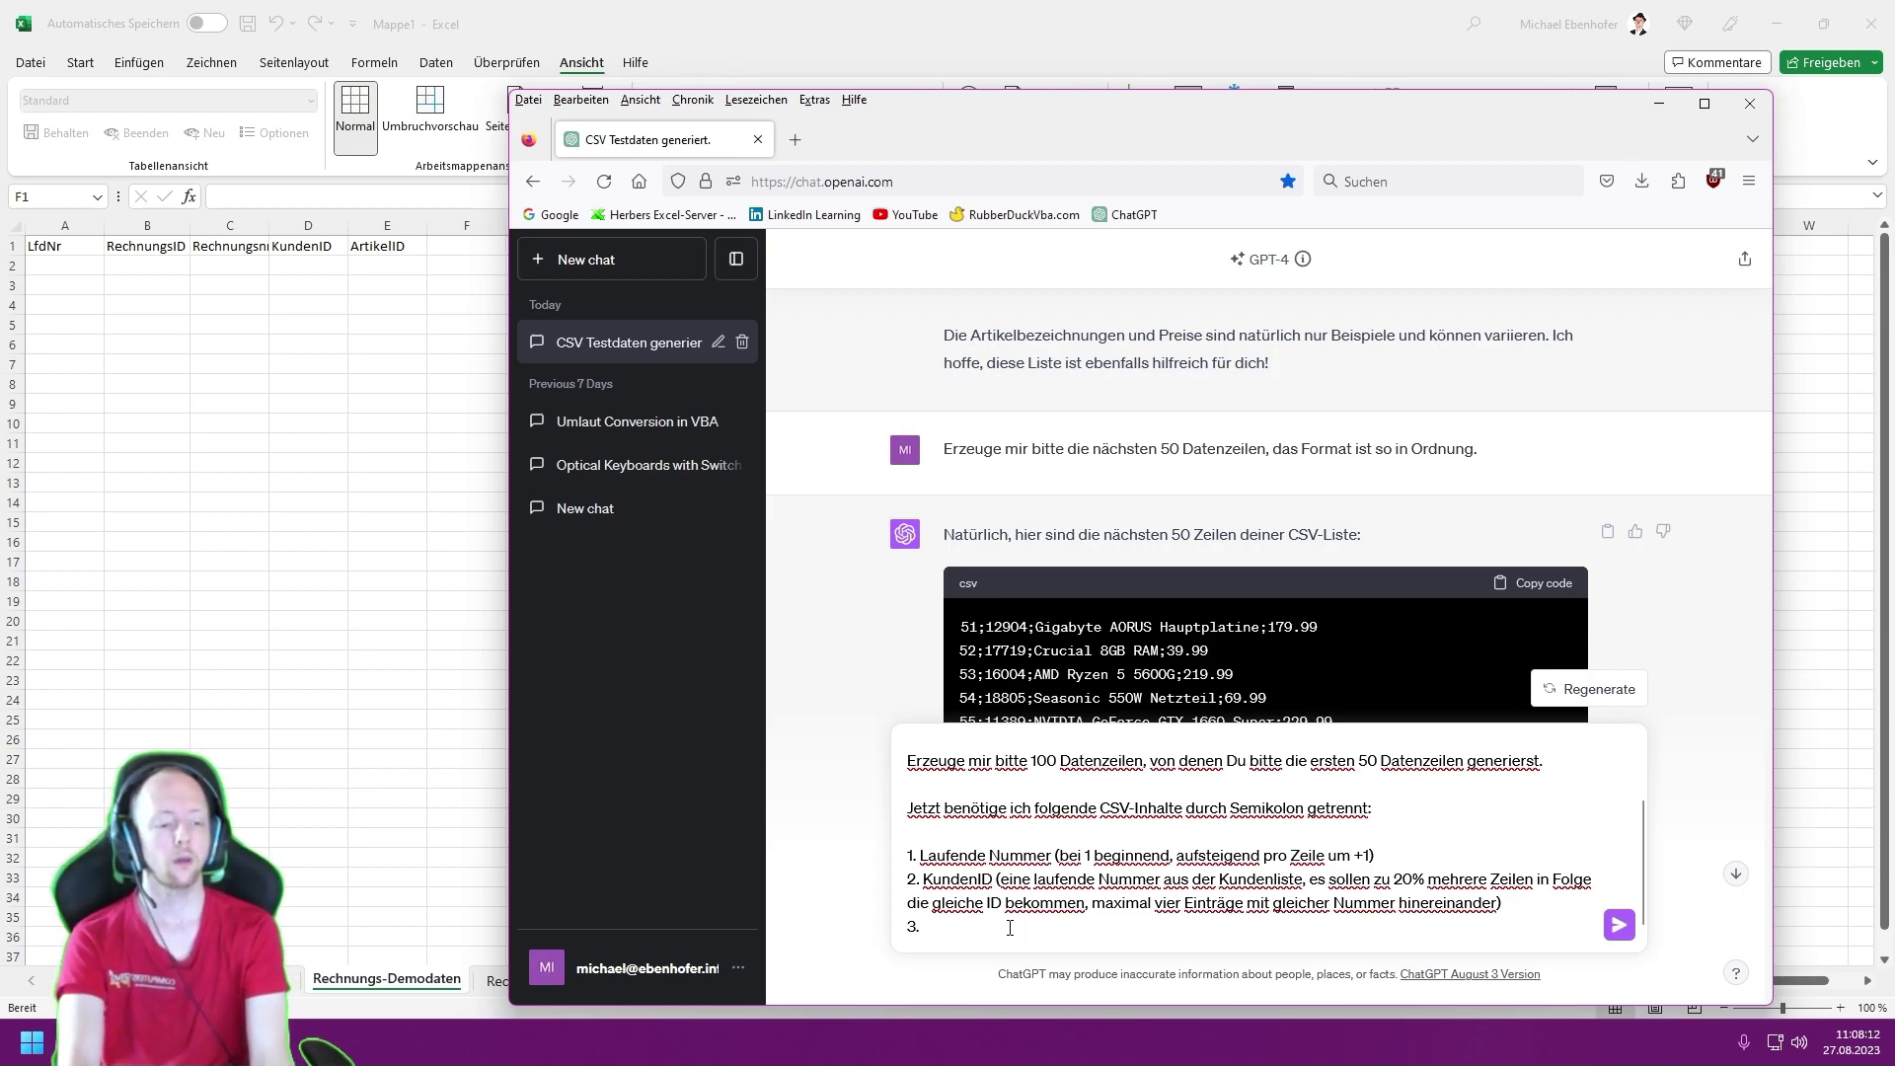
- Begin item 3 with 'ArtikelID (' and reword item 2 as 'basierend auf der Laufenden Nummer'
type(" ArtikelID")
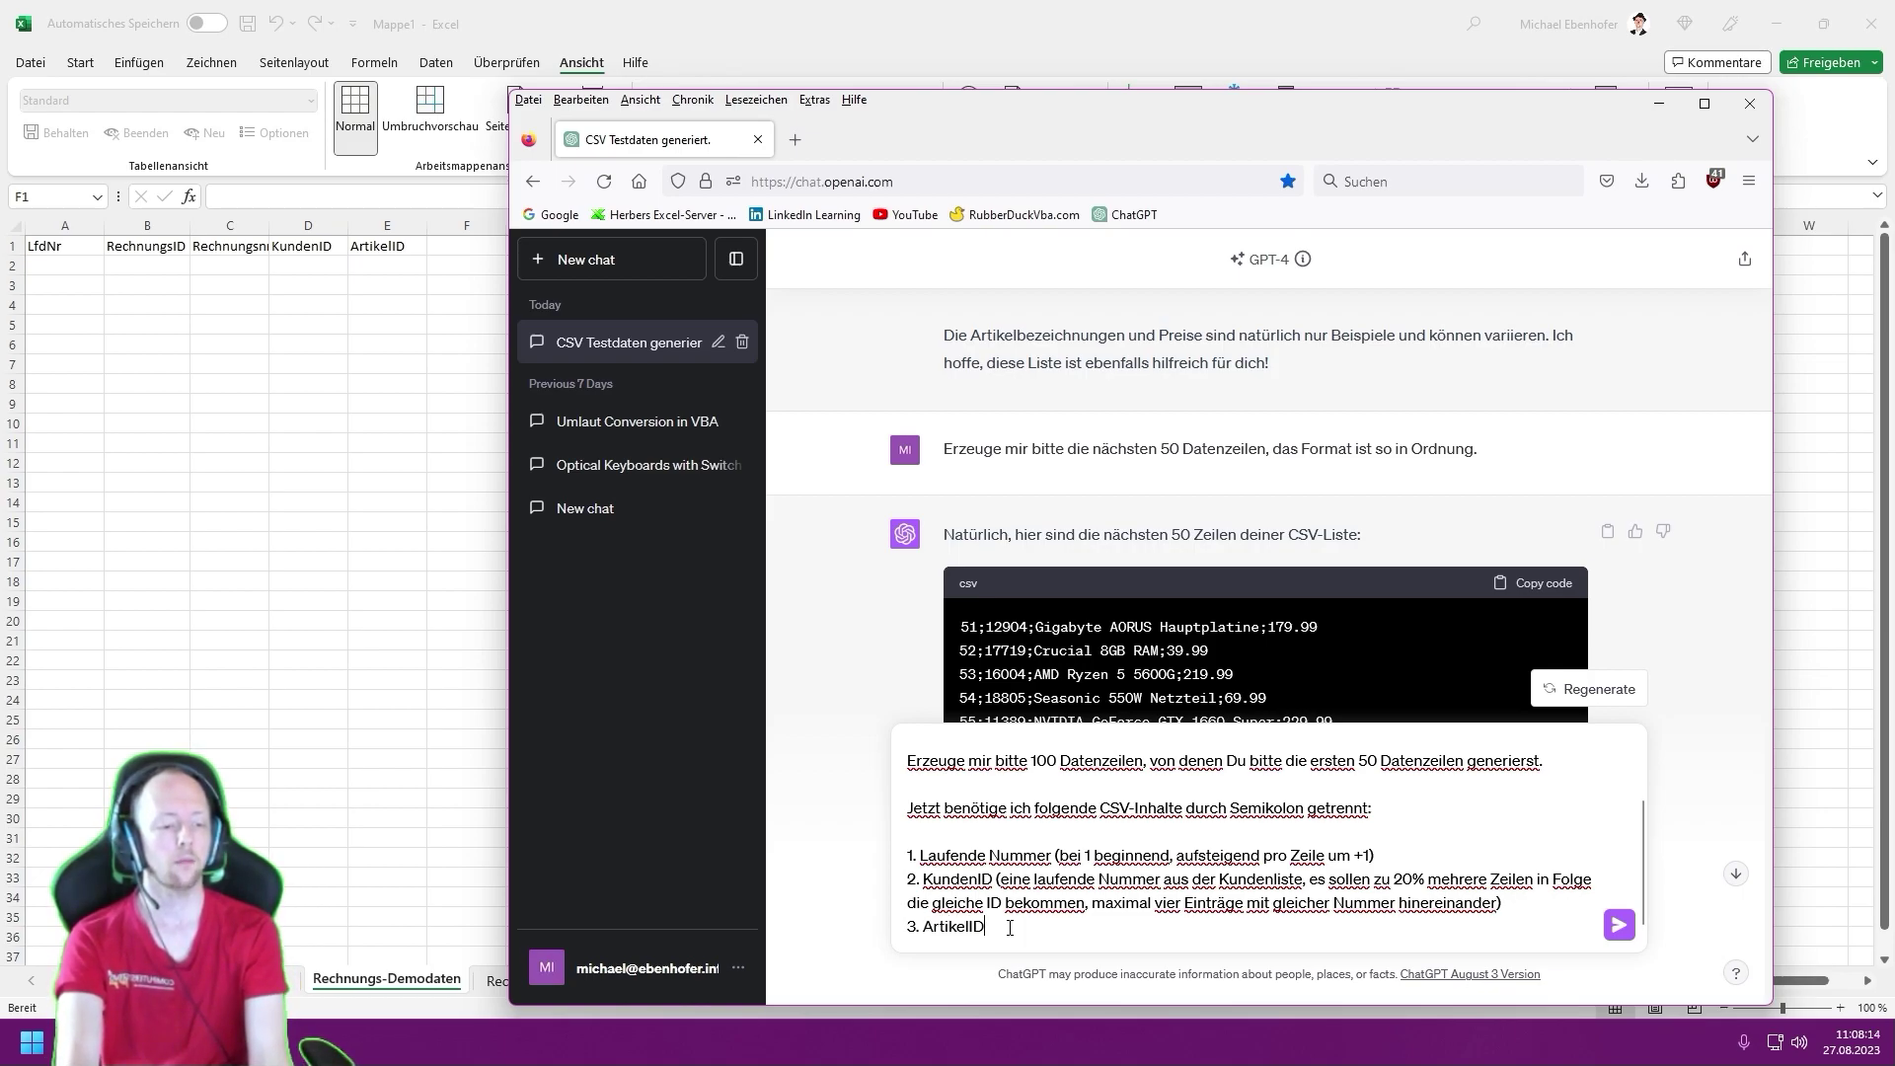
type(" (")
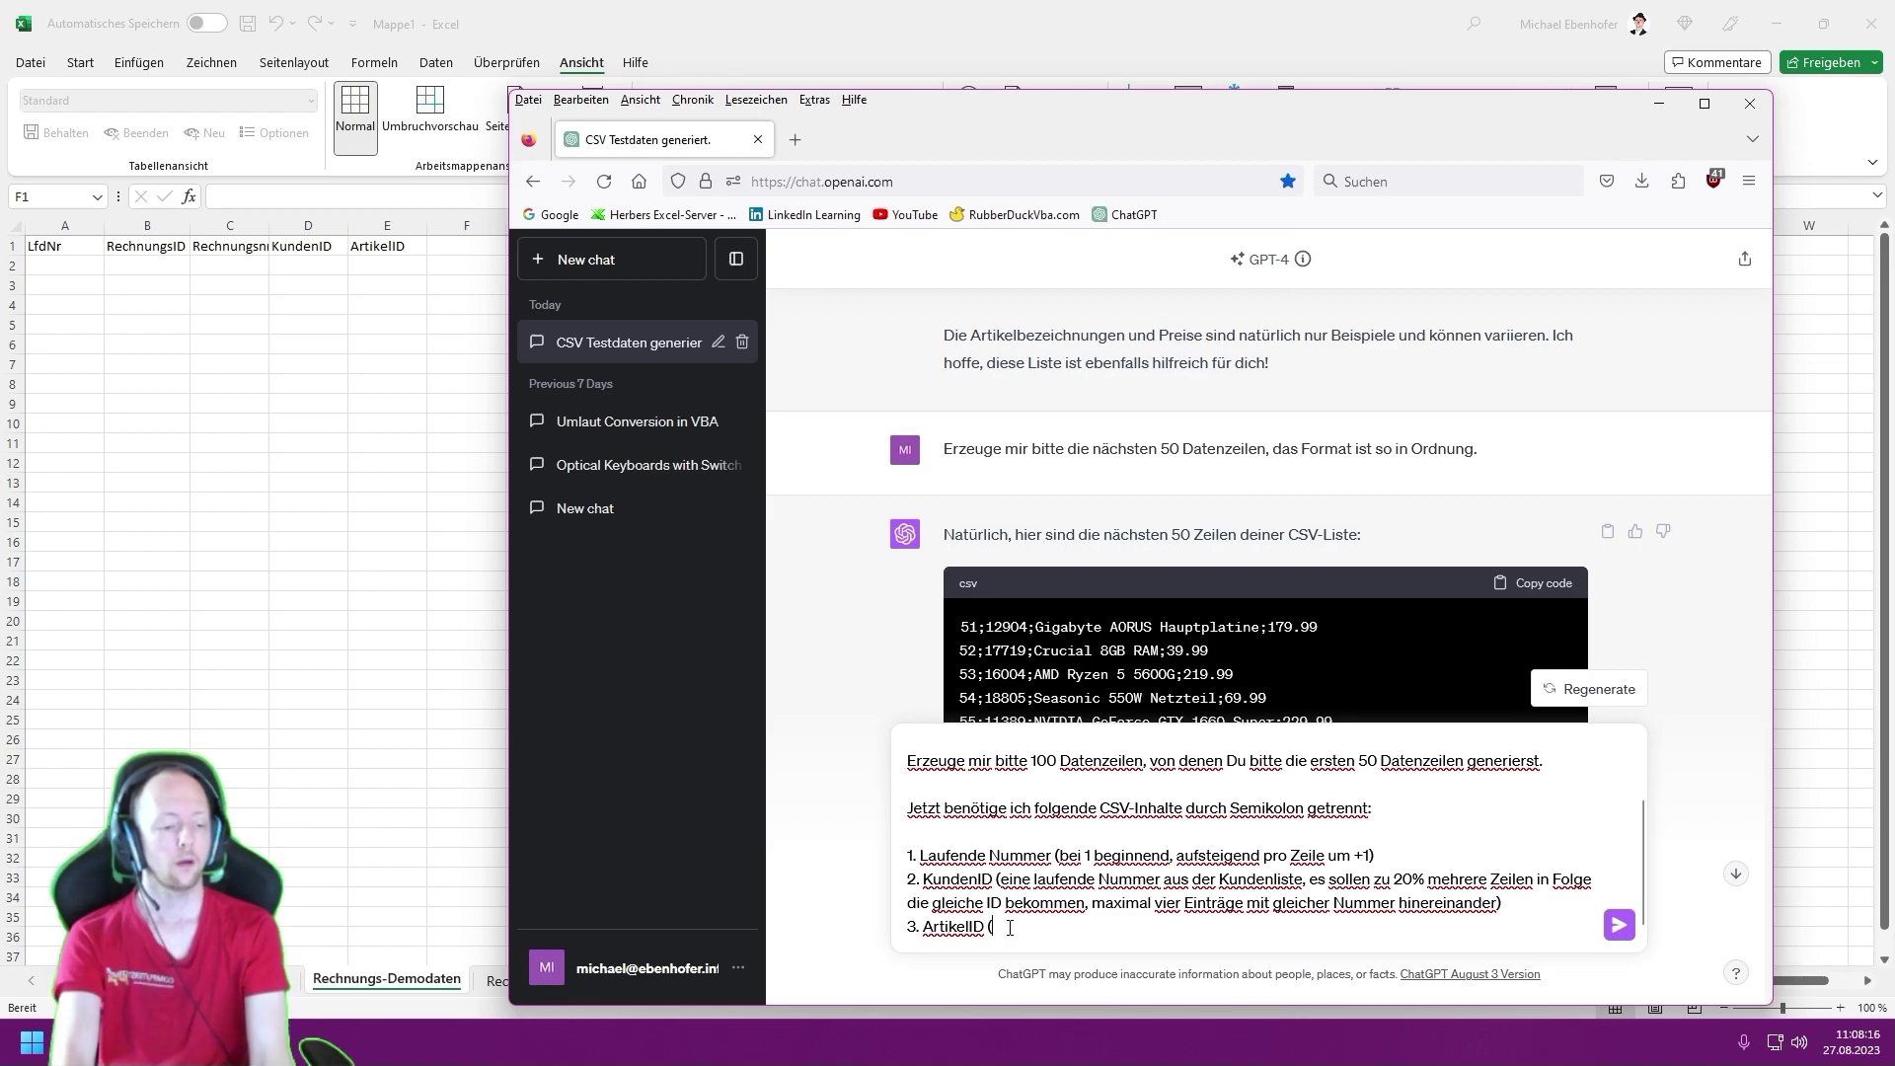
key("Up")
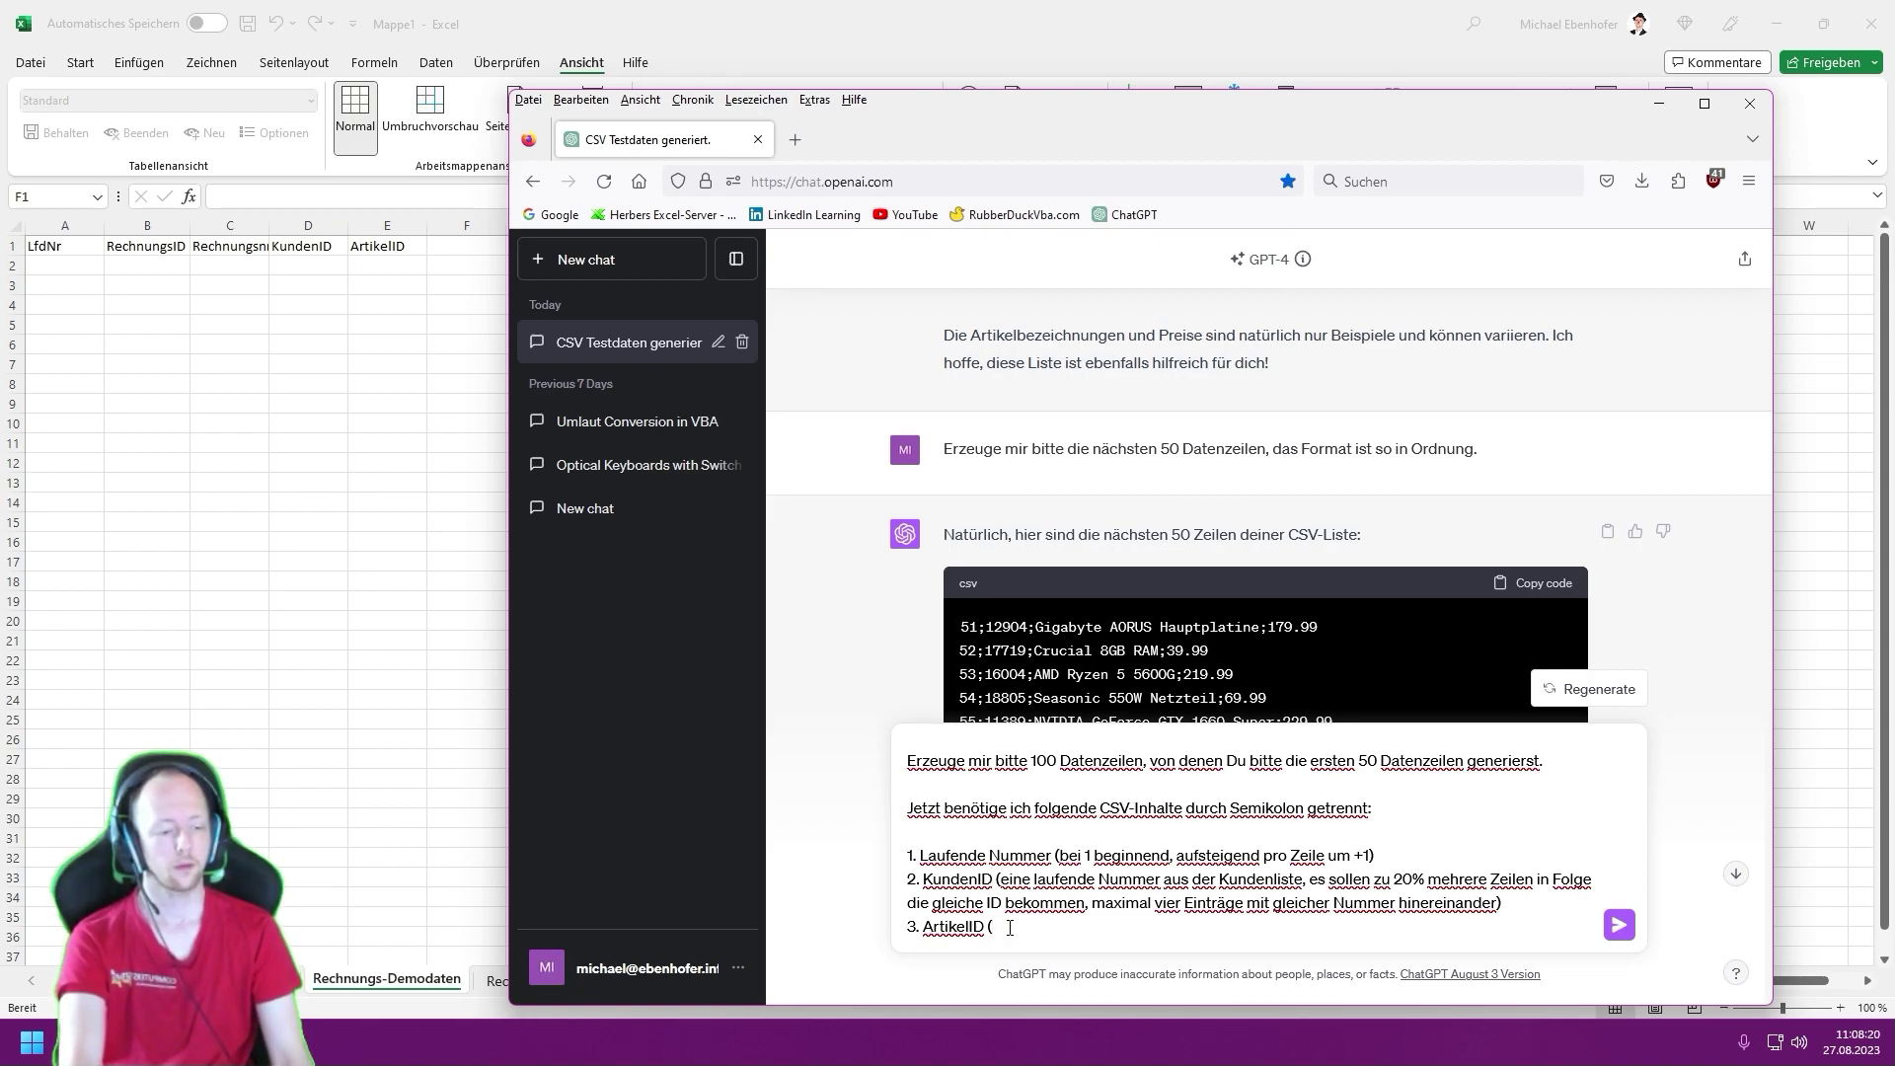
key("Right")
key("Right")
key("Right")
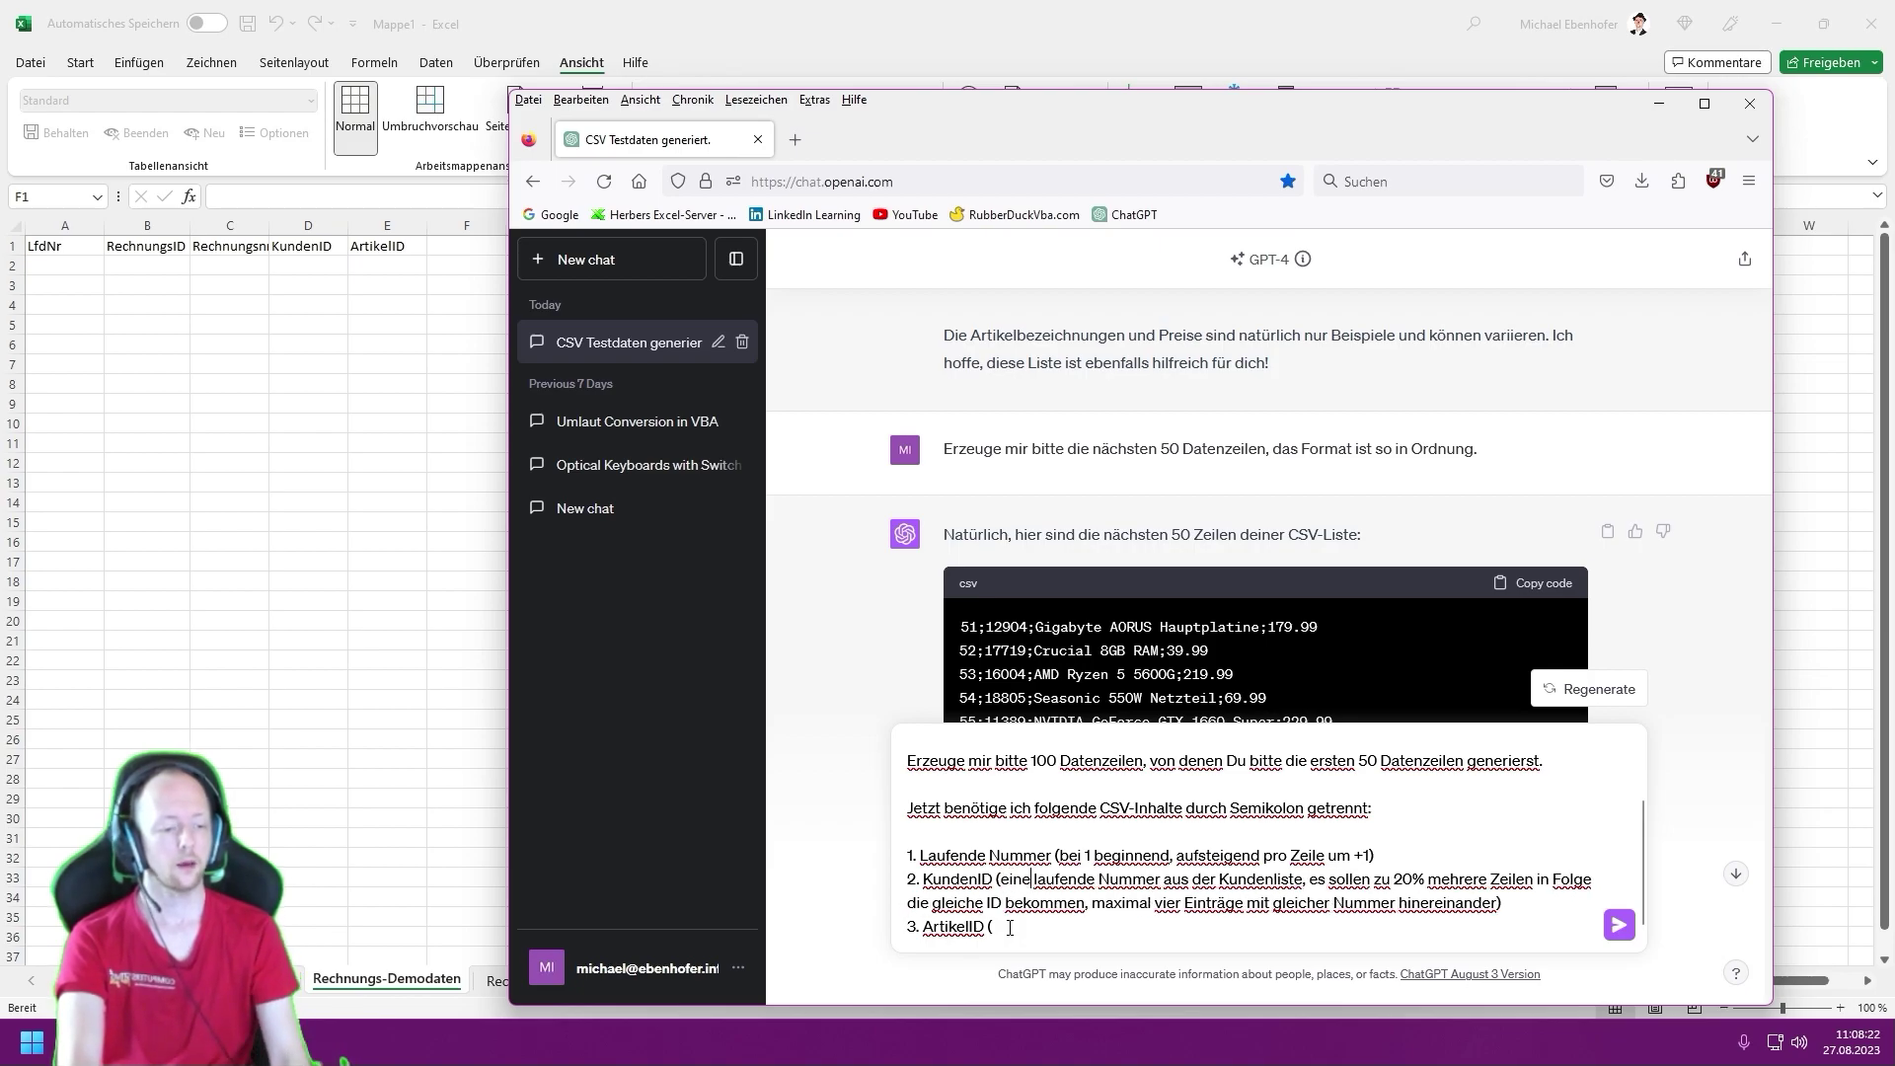
key("Right")
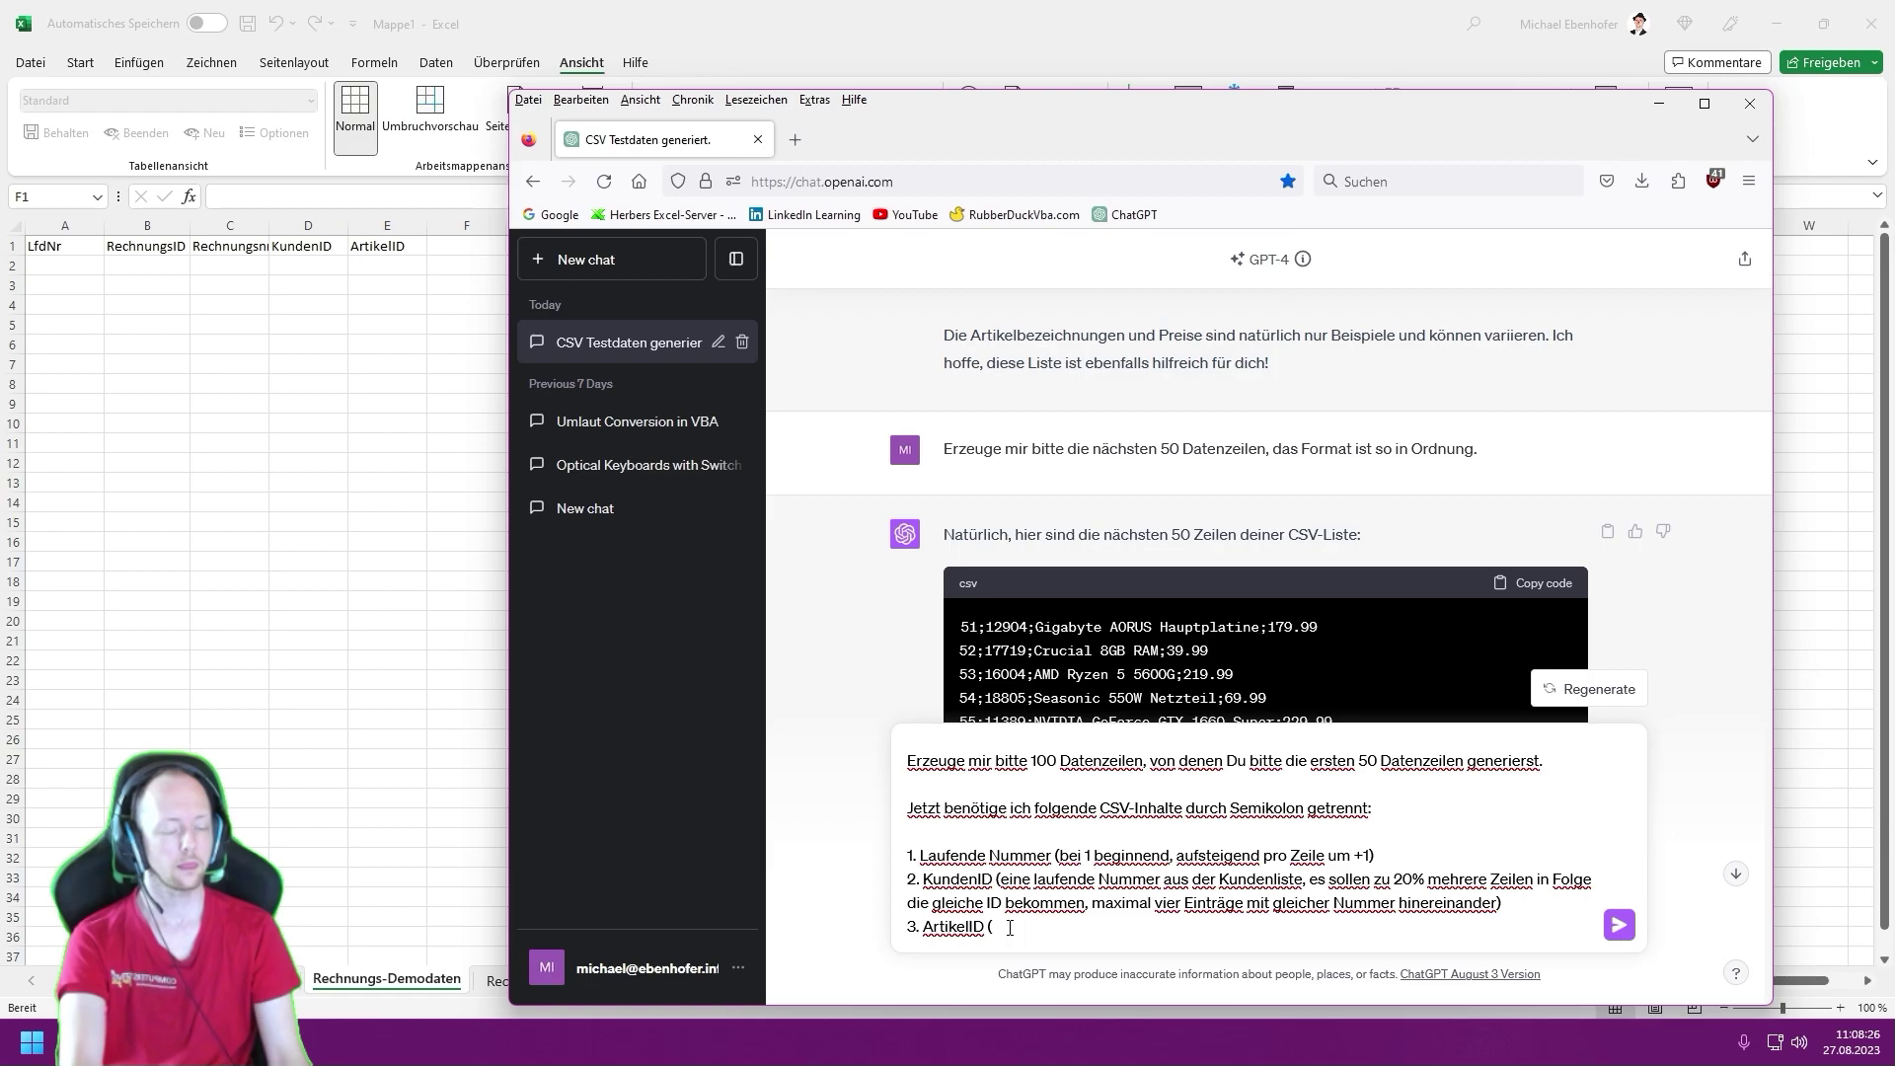
key("Delete")
key("Delete")
key("Delete")
key("Delete")
key("Delete")
key("Delete")
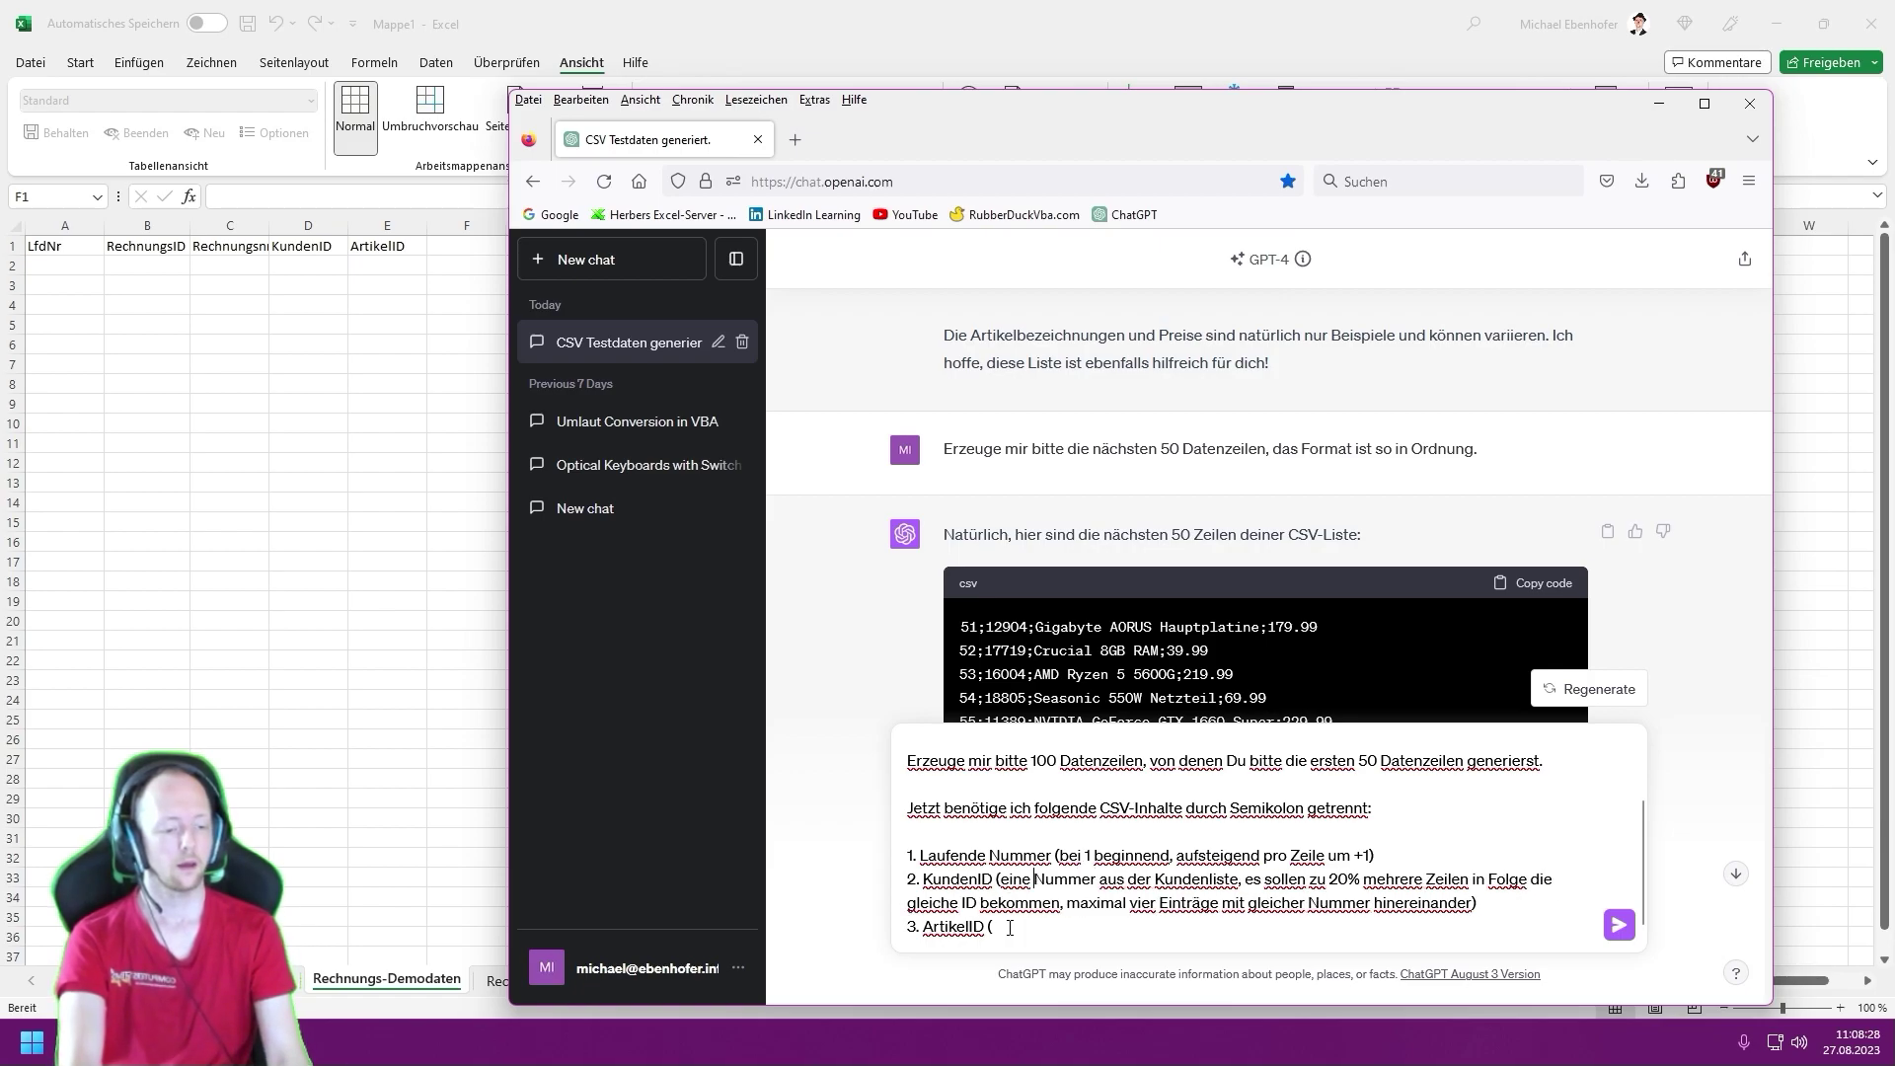
key("Right")
key("Right")
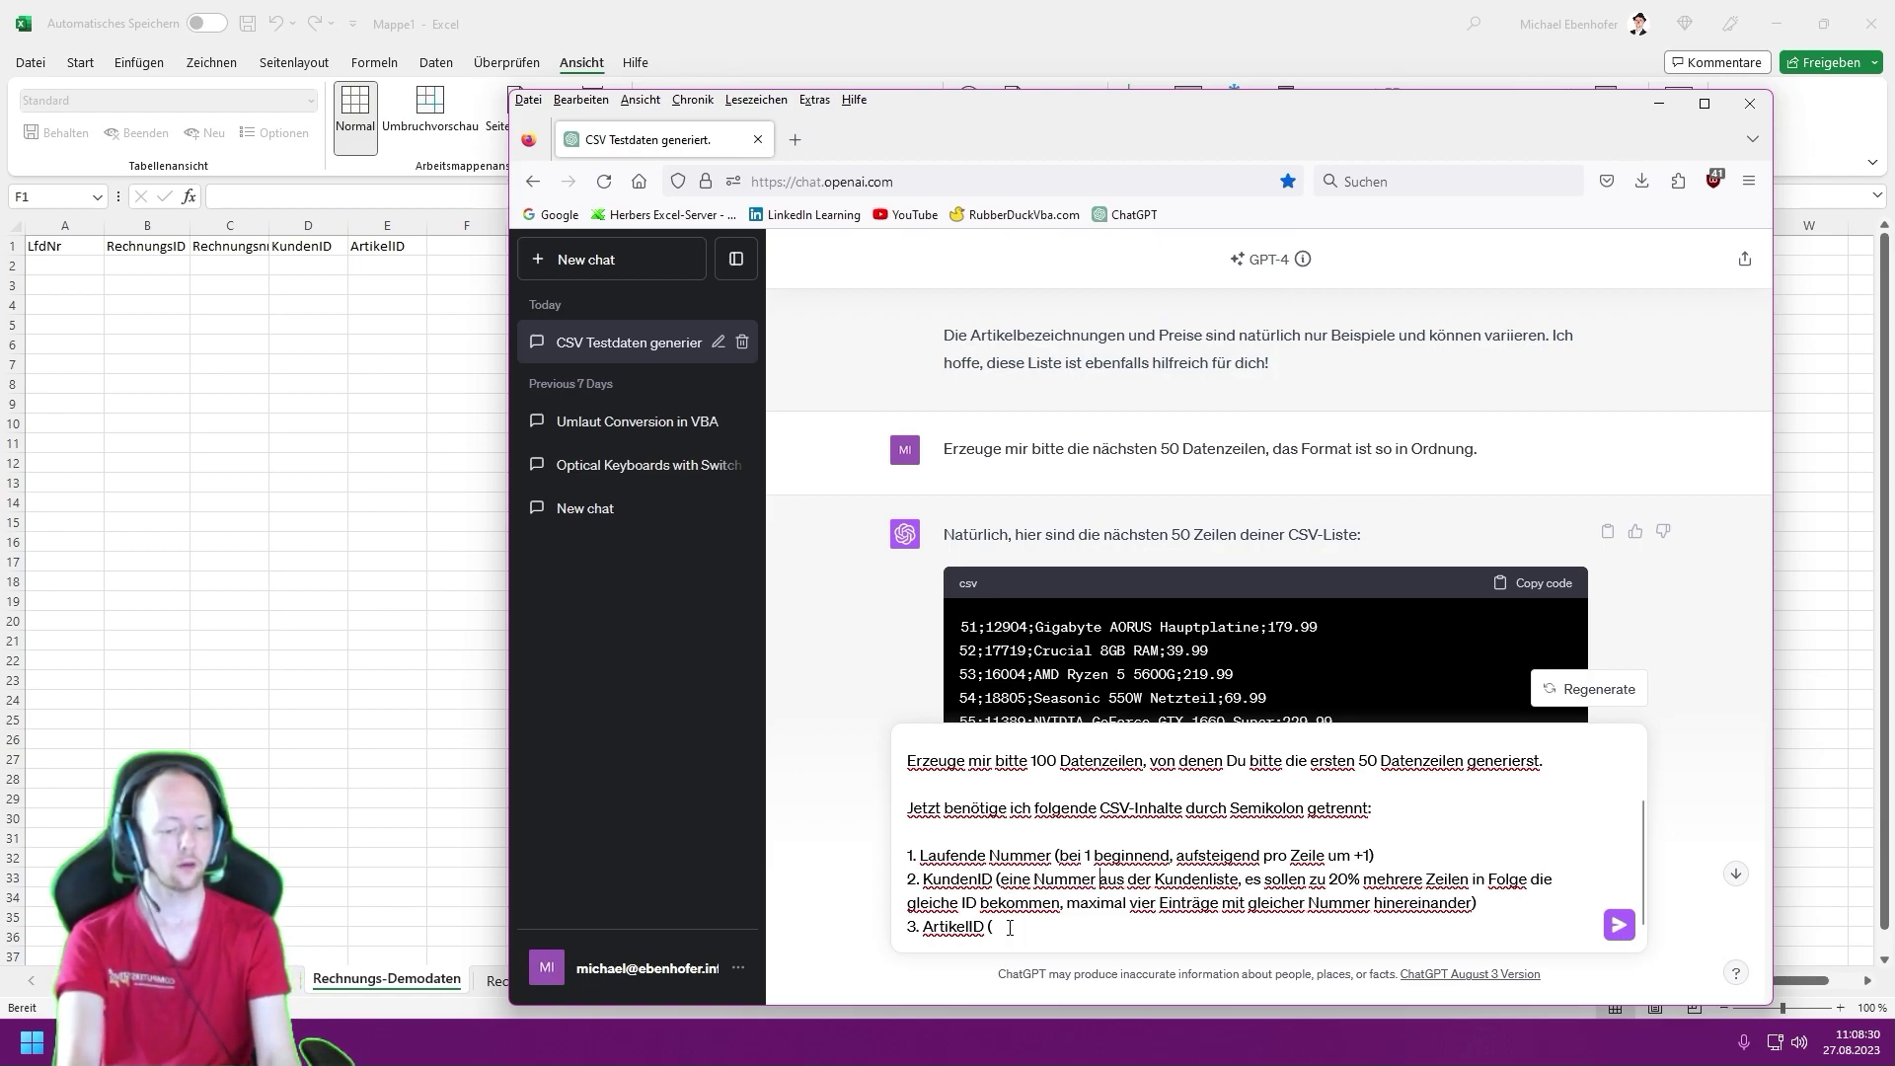
type("basierend auf der ")
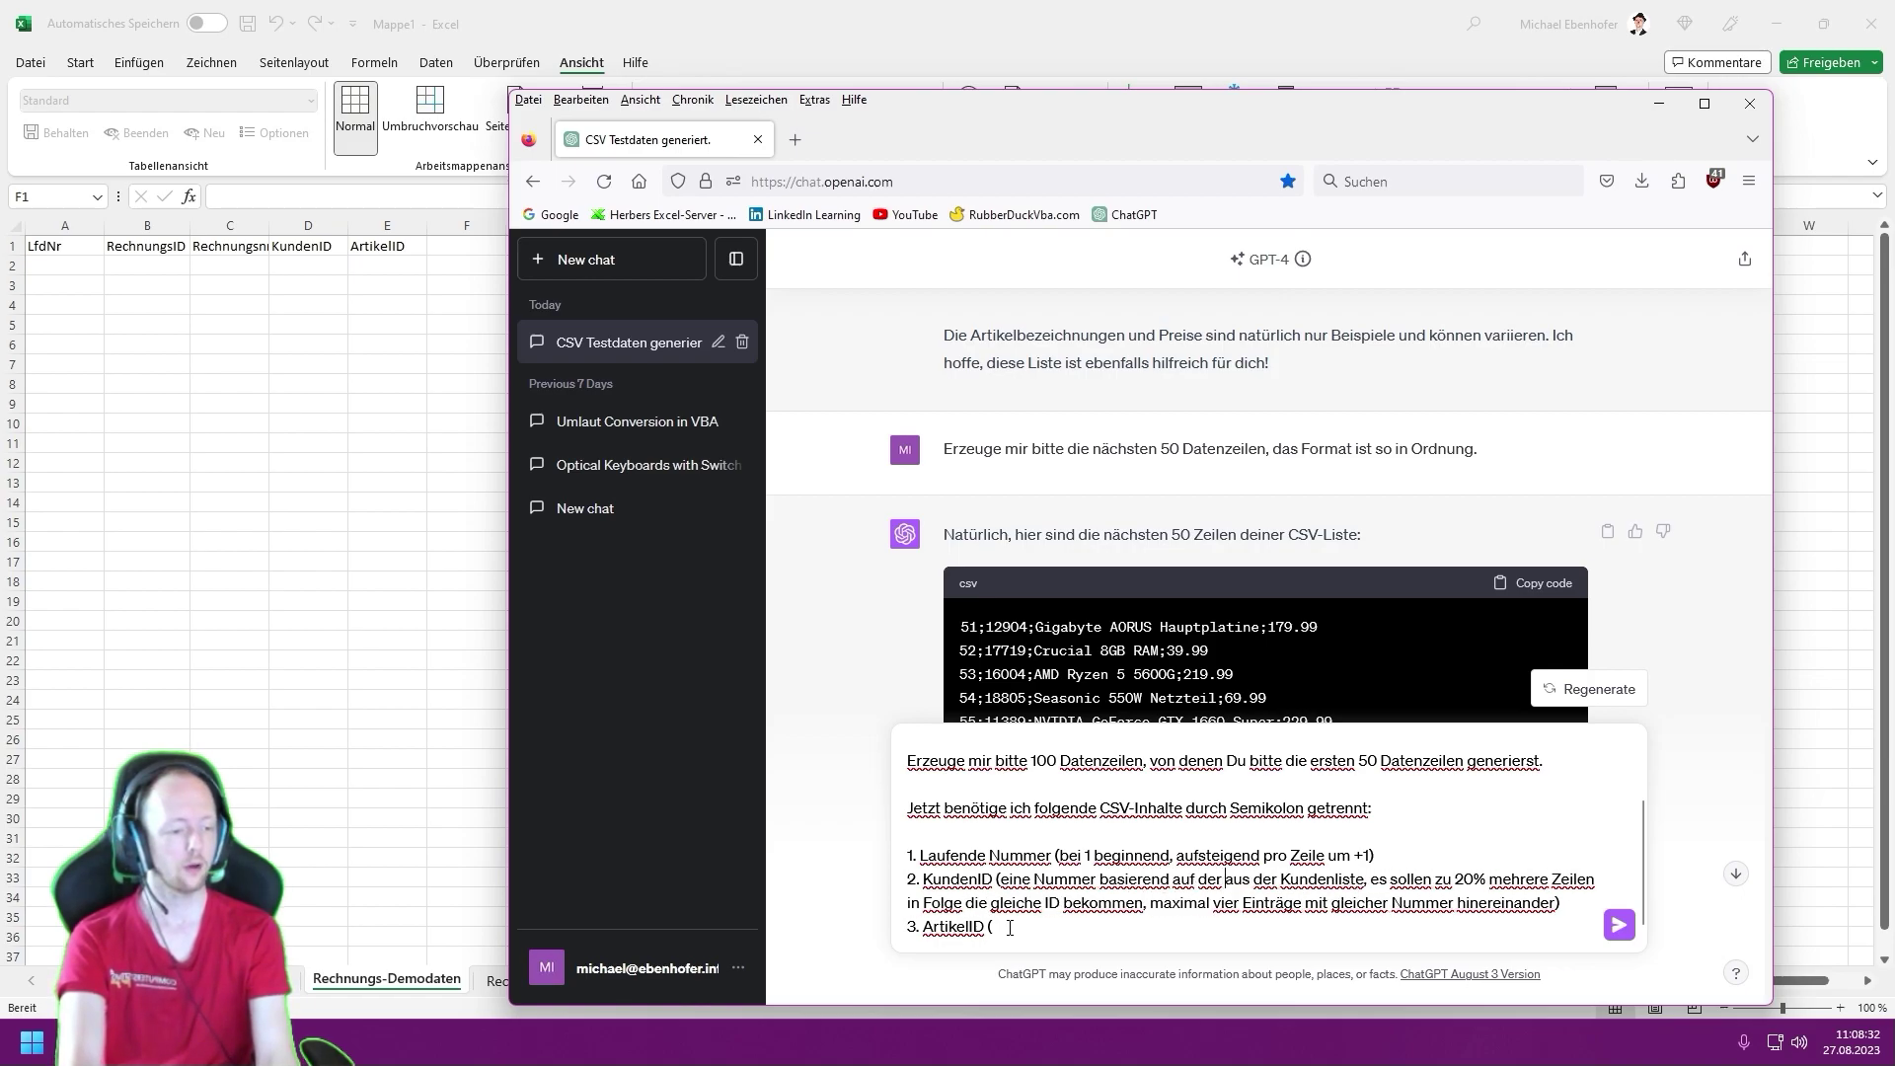
type("Laufenden Num")
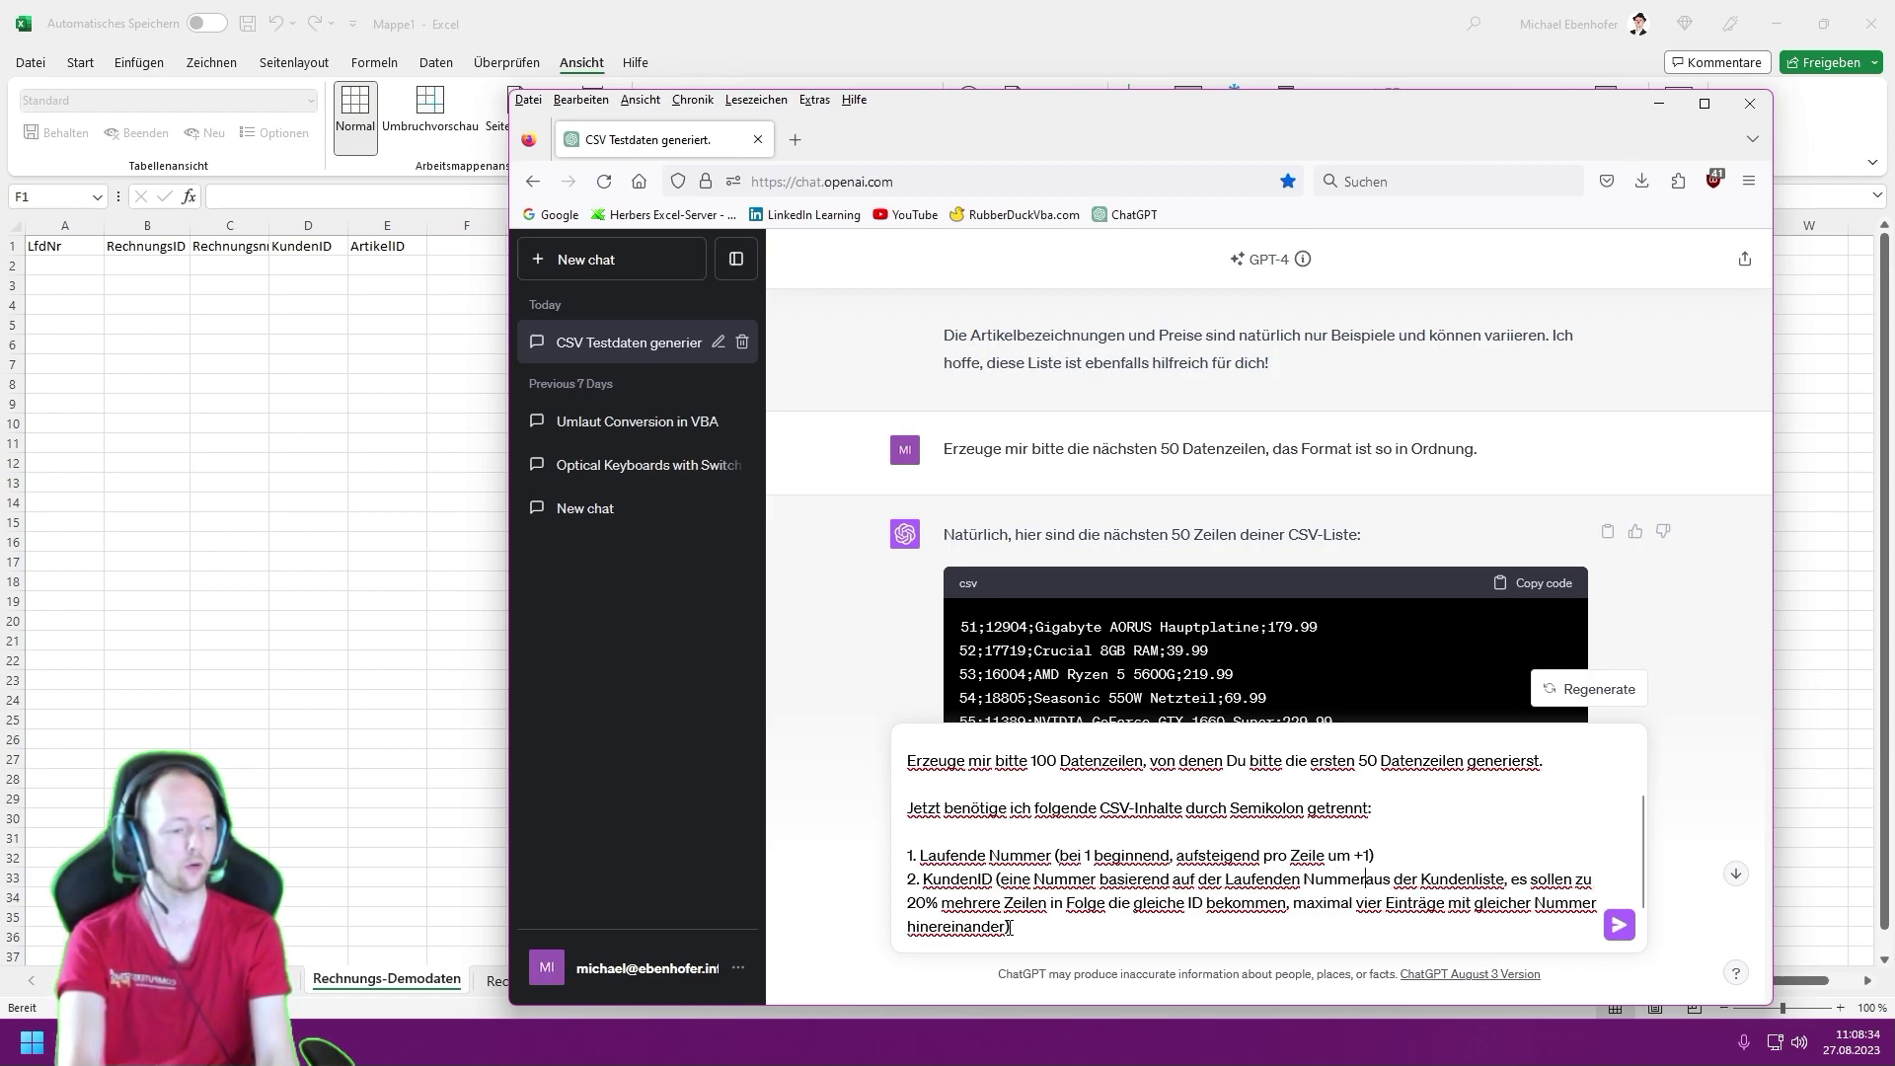
type("mer")
- Write item 3: ArtikelID from the article list, no repeated articles within the same Kundennummer
left_click(1010, 927)
key("shift+Return")
type("3. ArtikelID (")
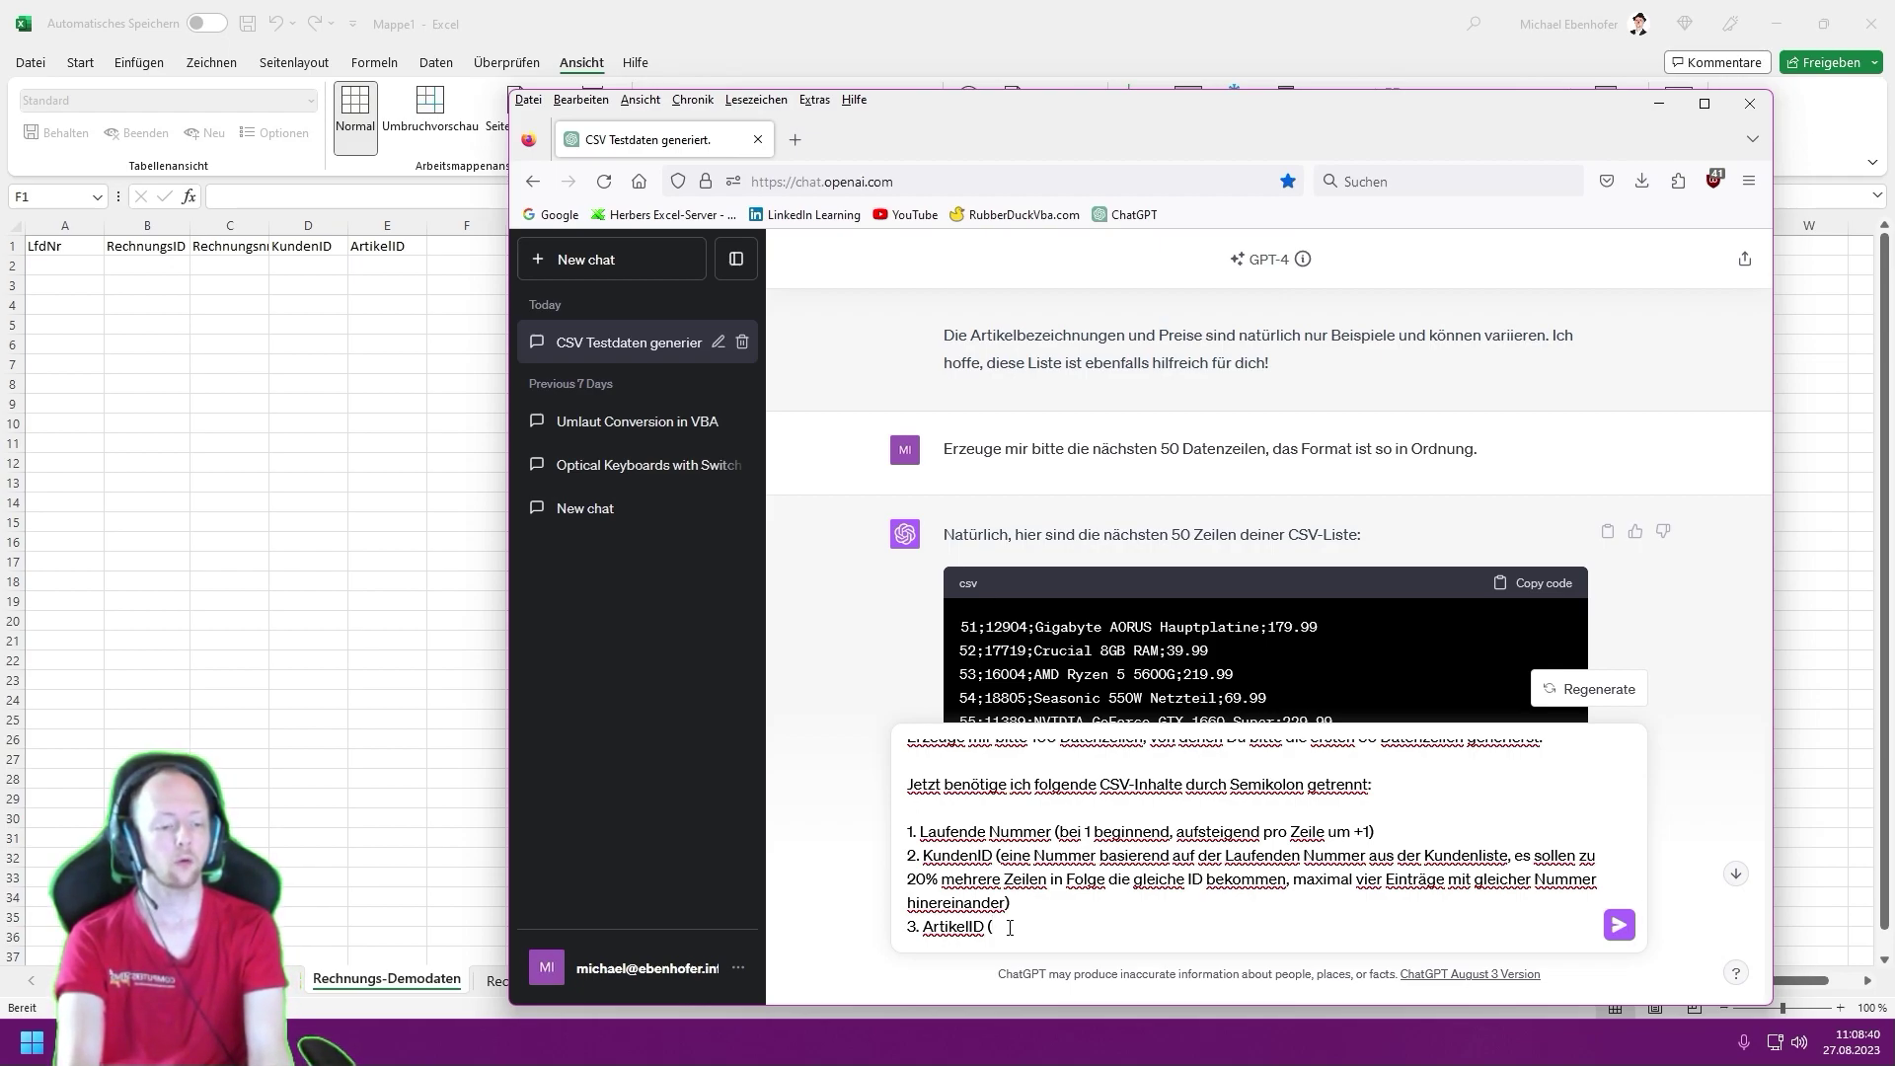
type("ein")
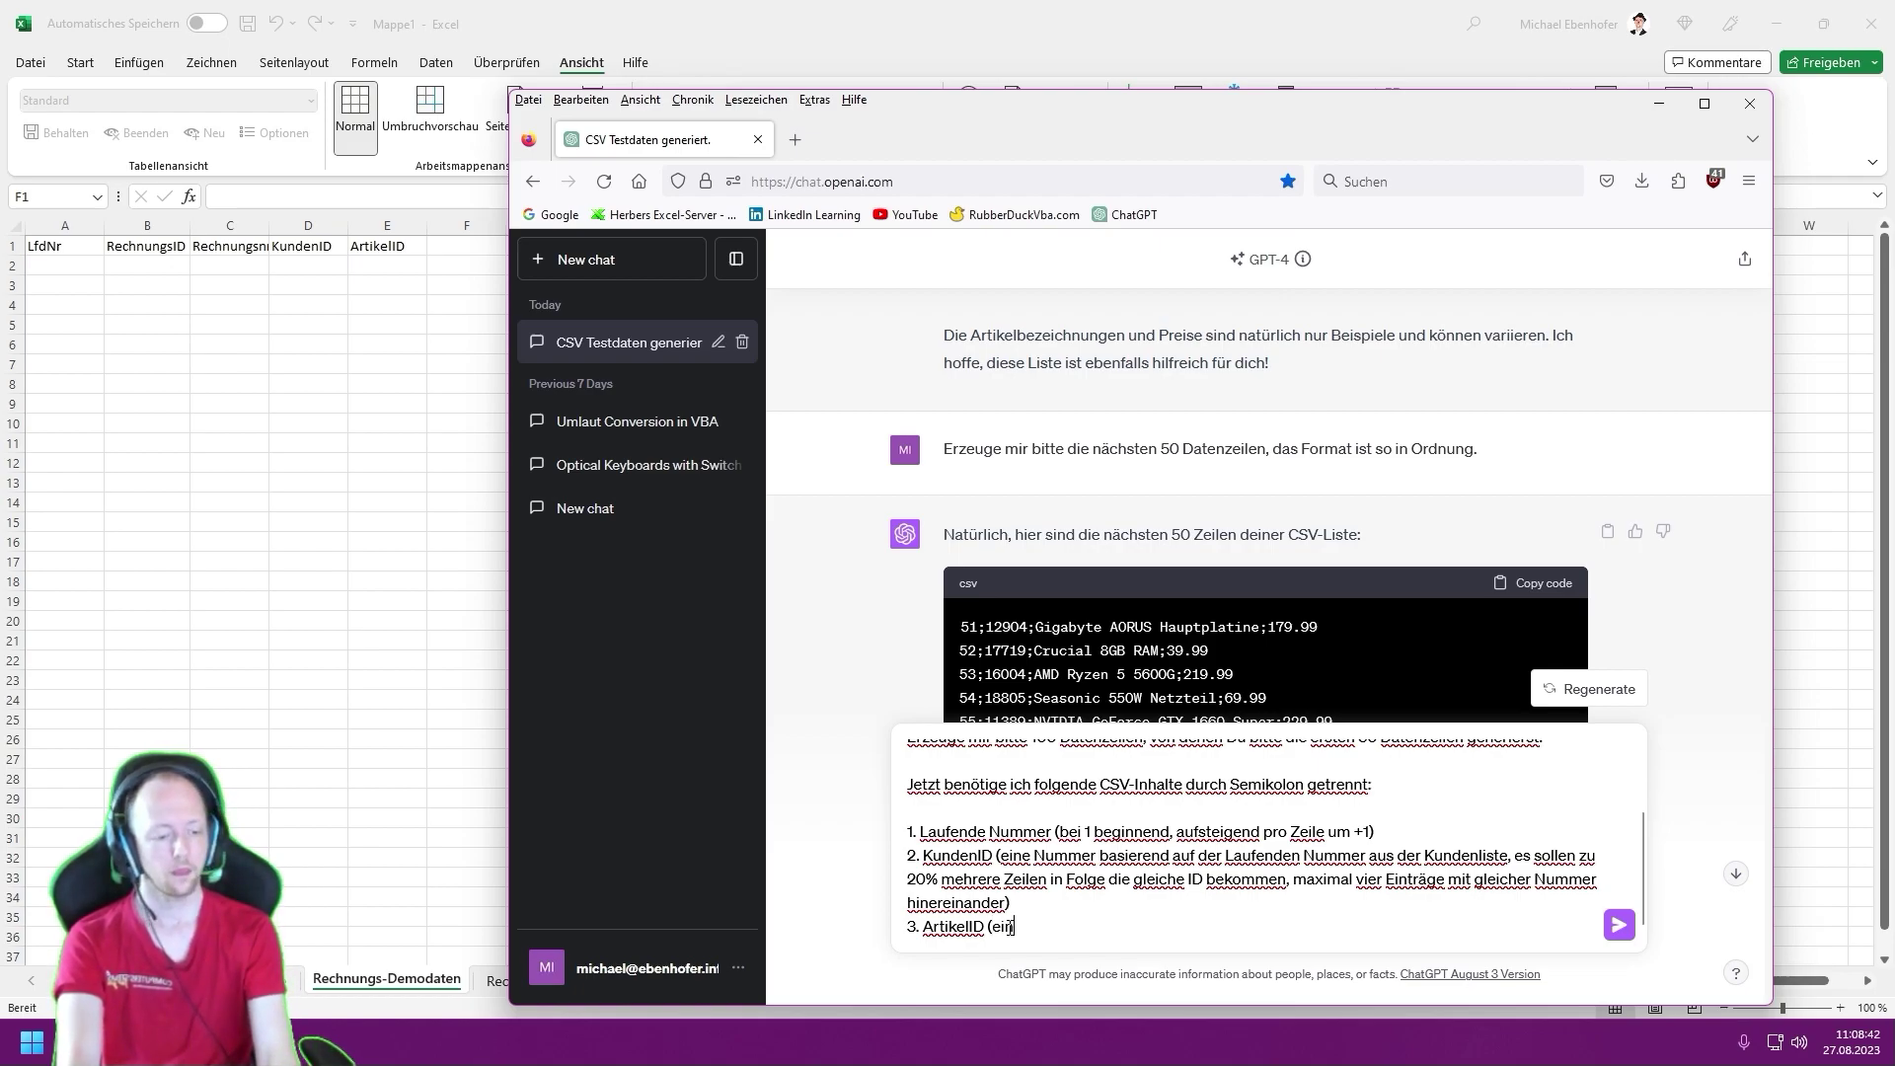
type("e Z")
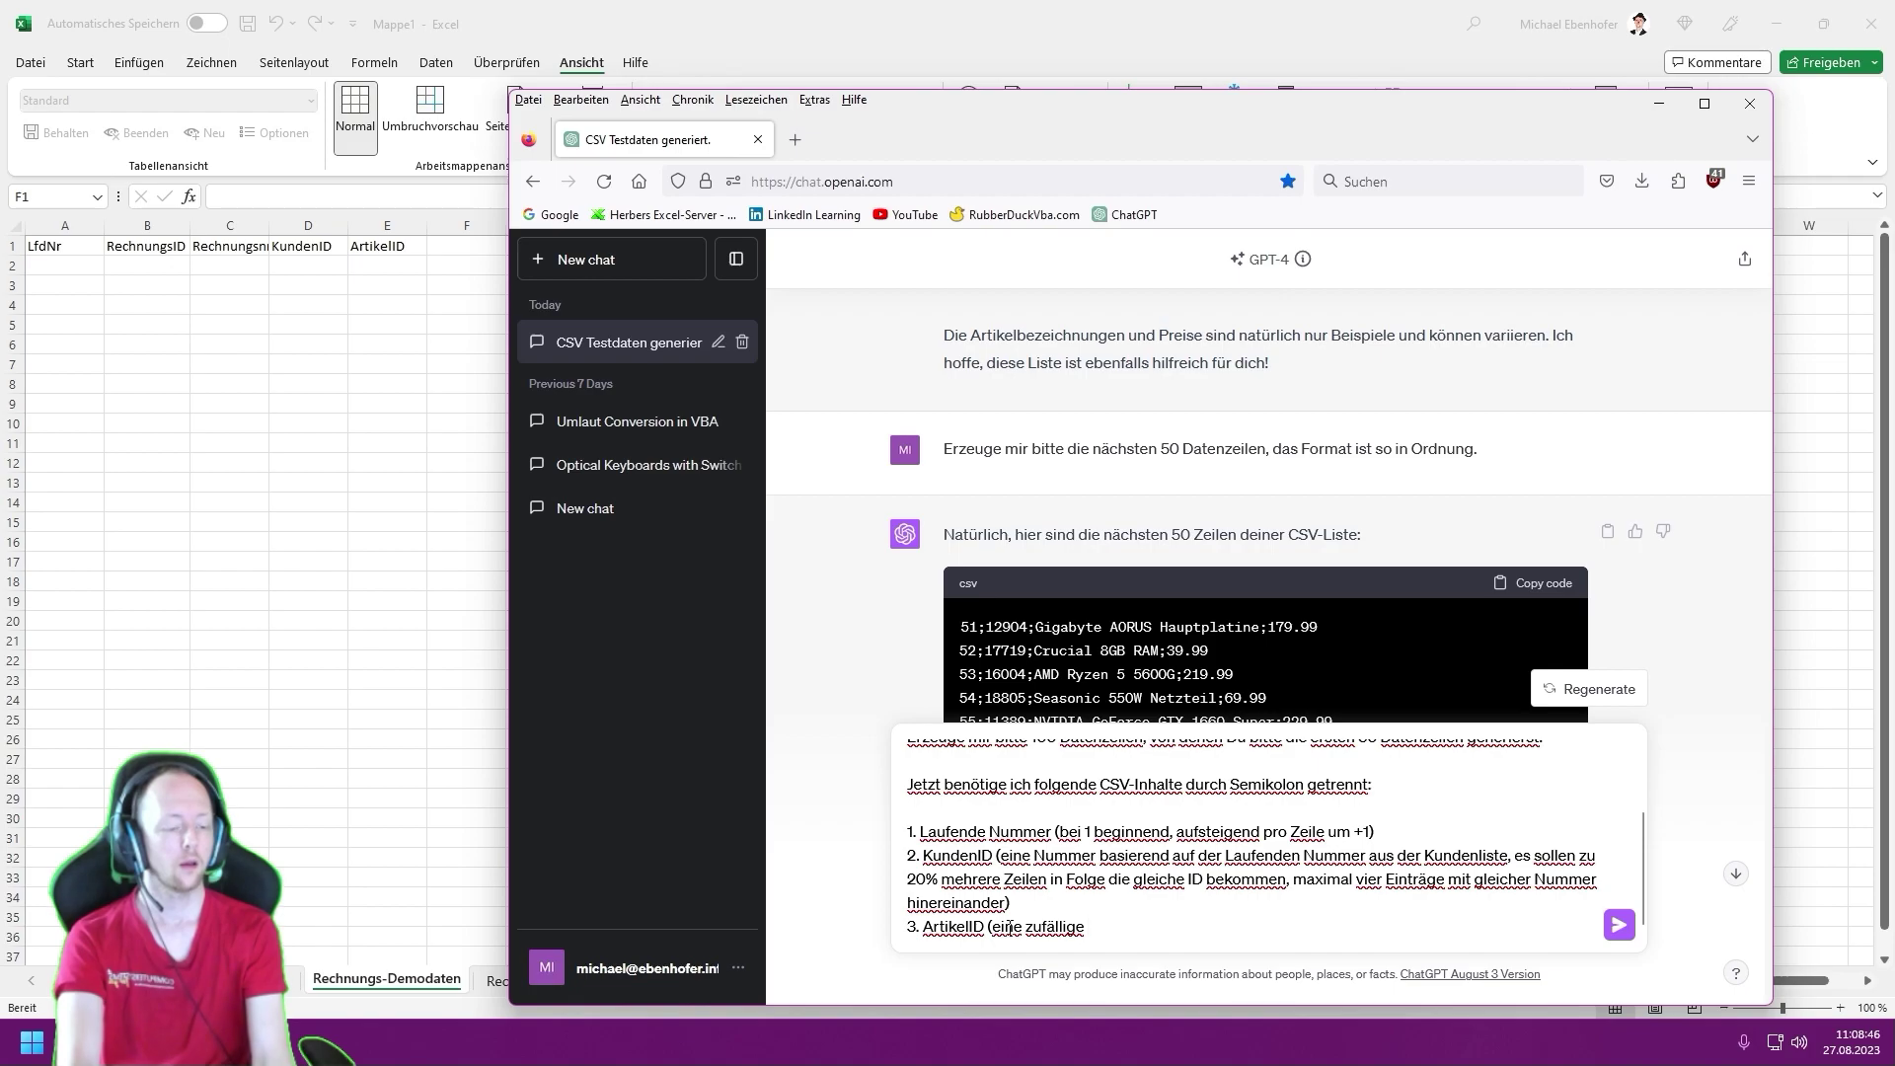
type("mmer au")
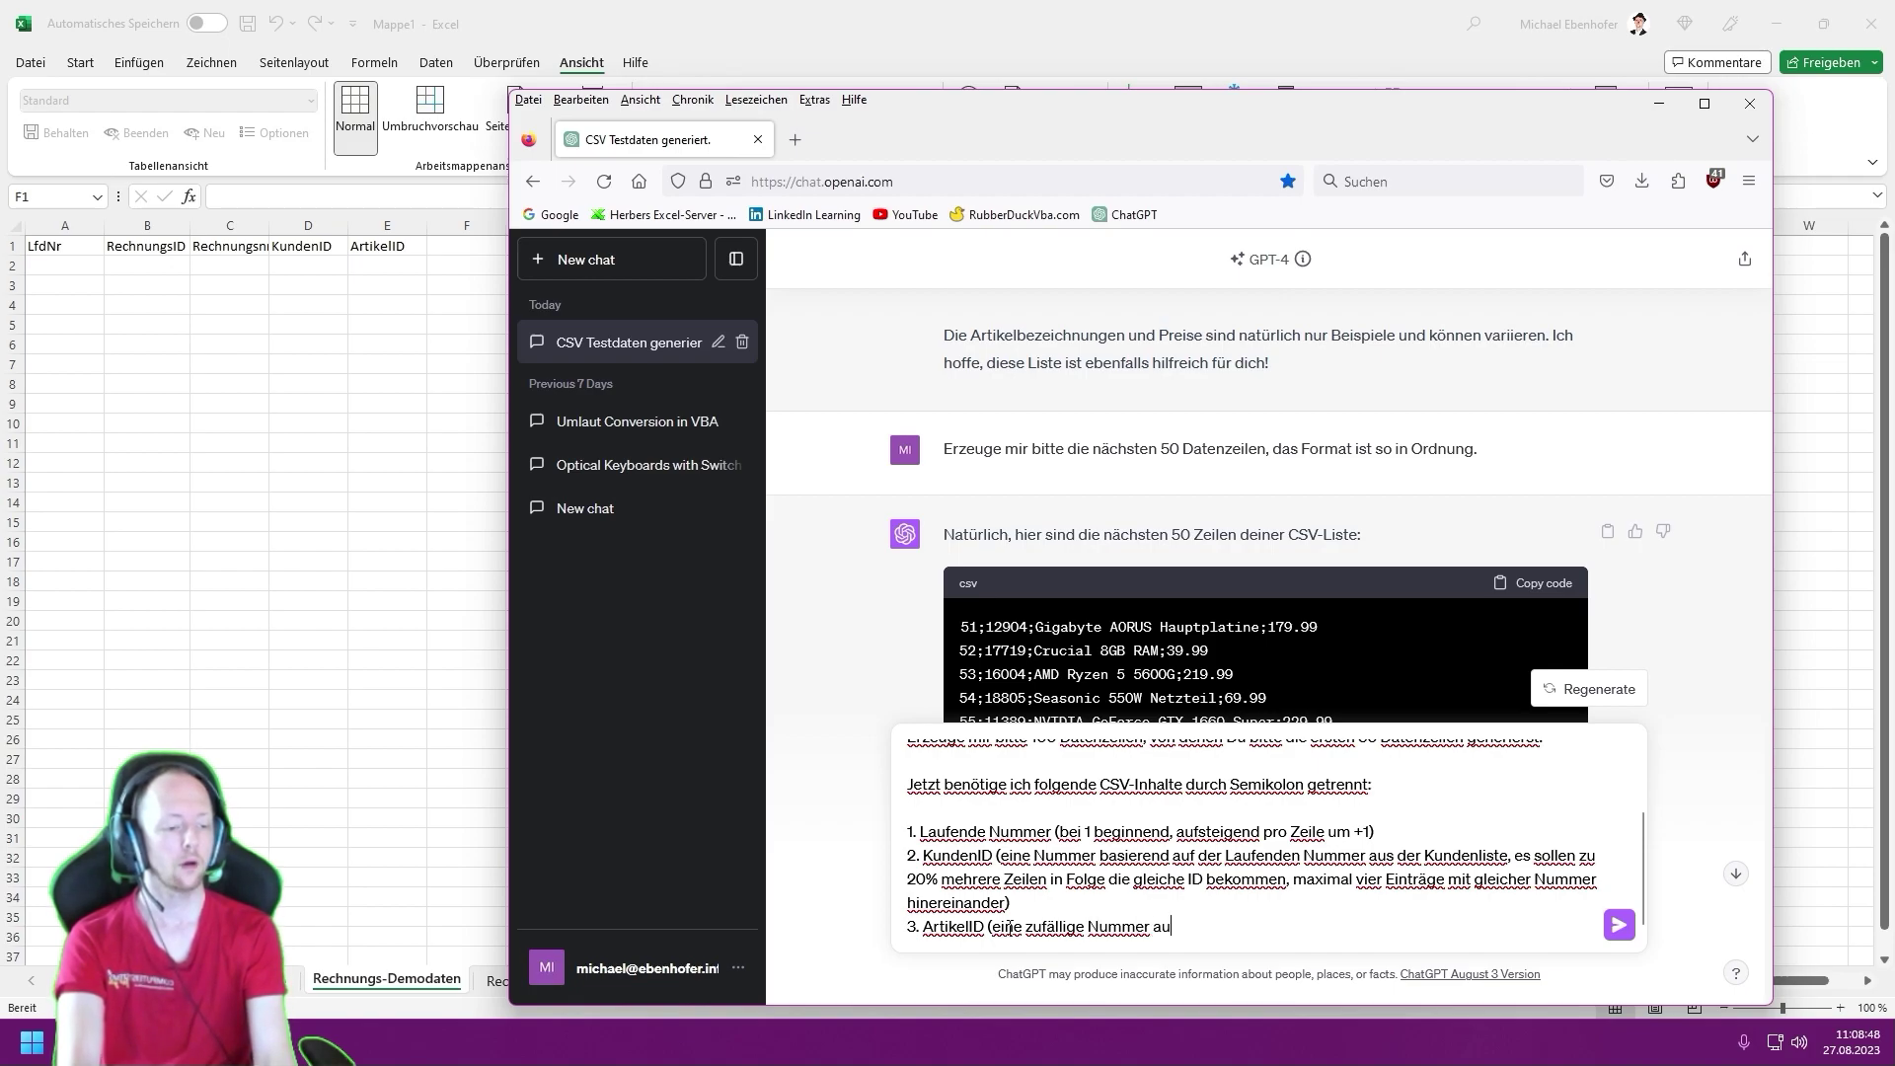
type("f Ba")
type("sis der")
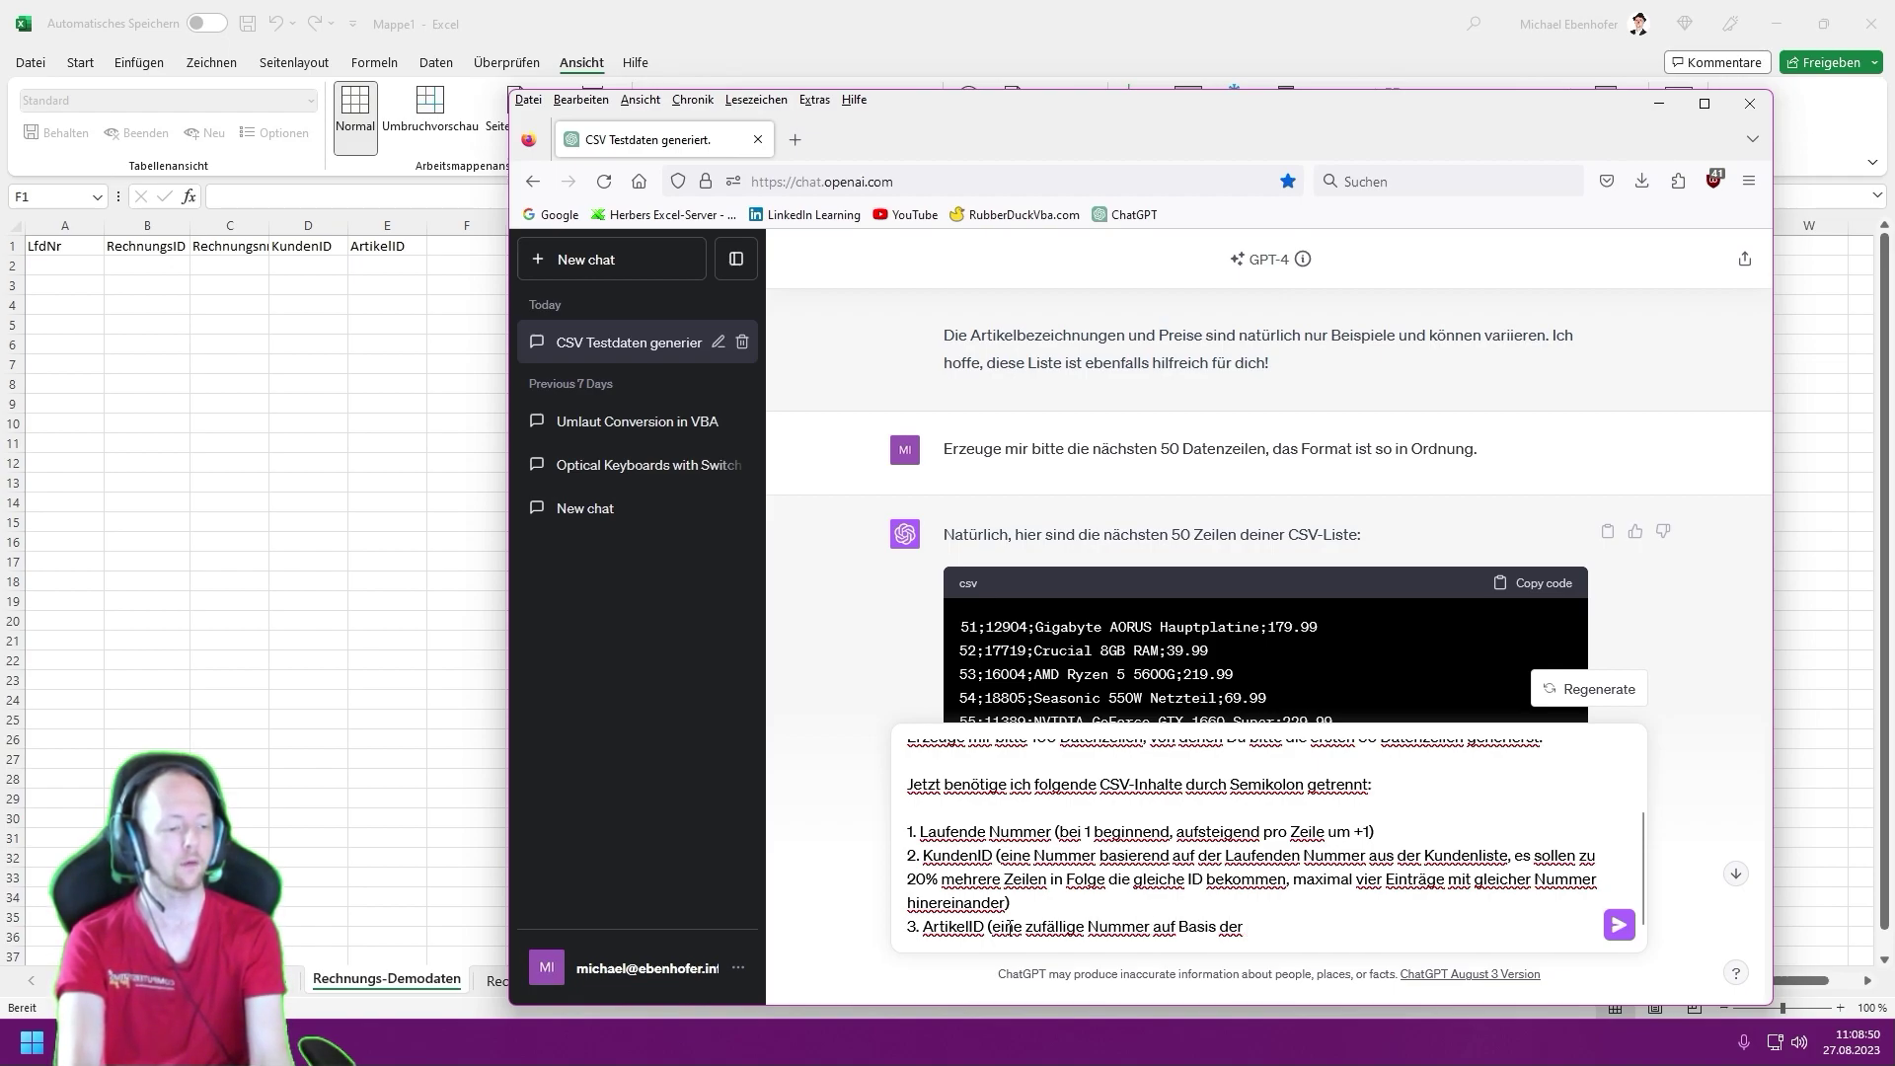
type(" Laufenden Numme")
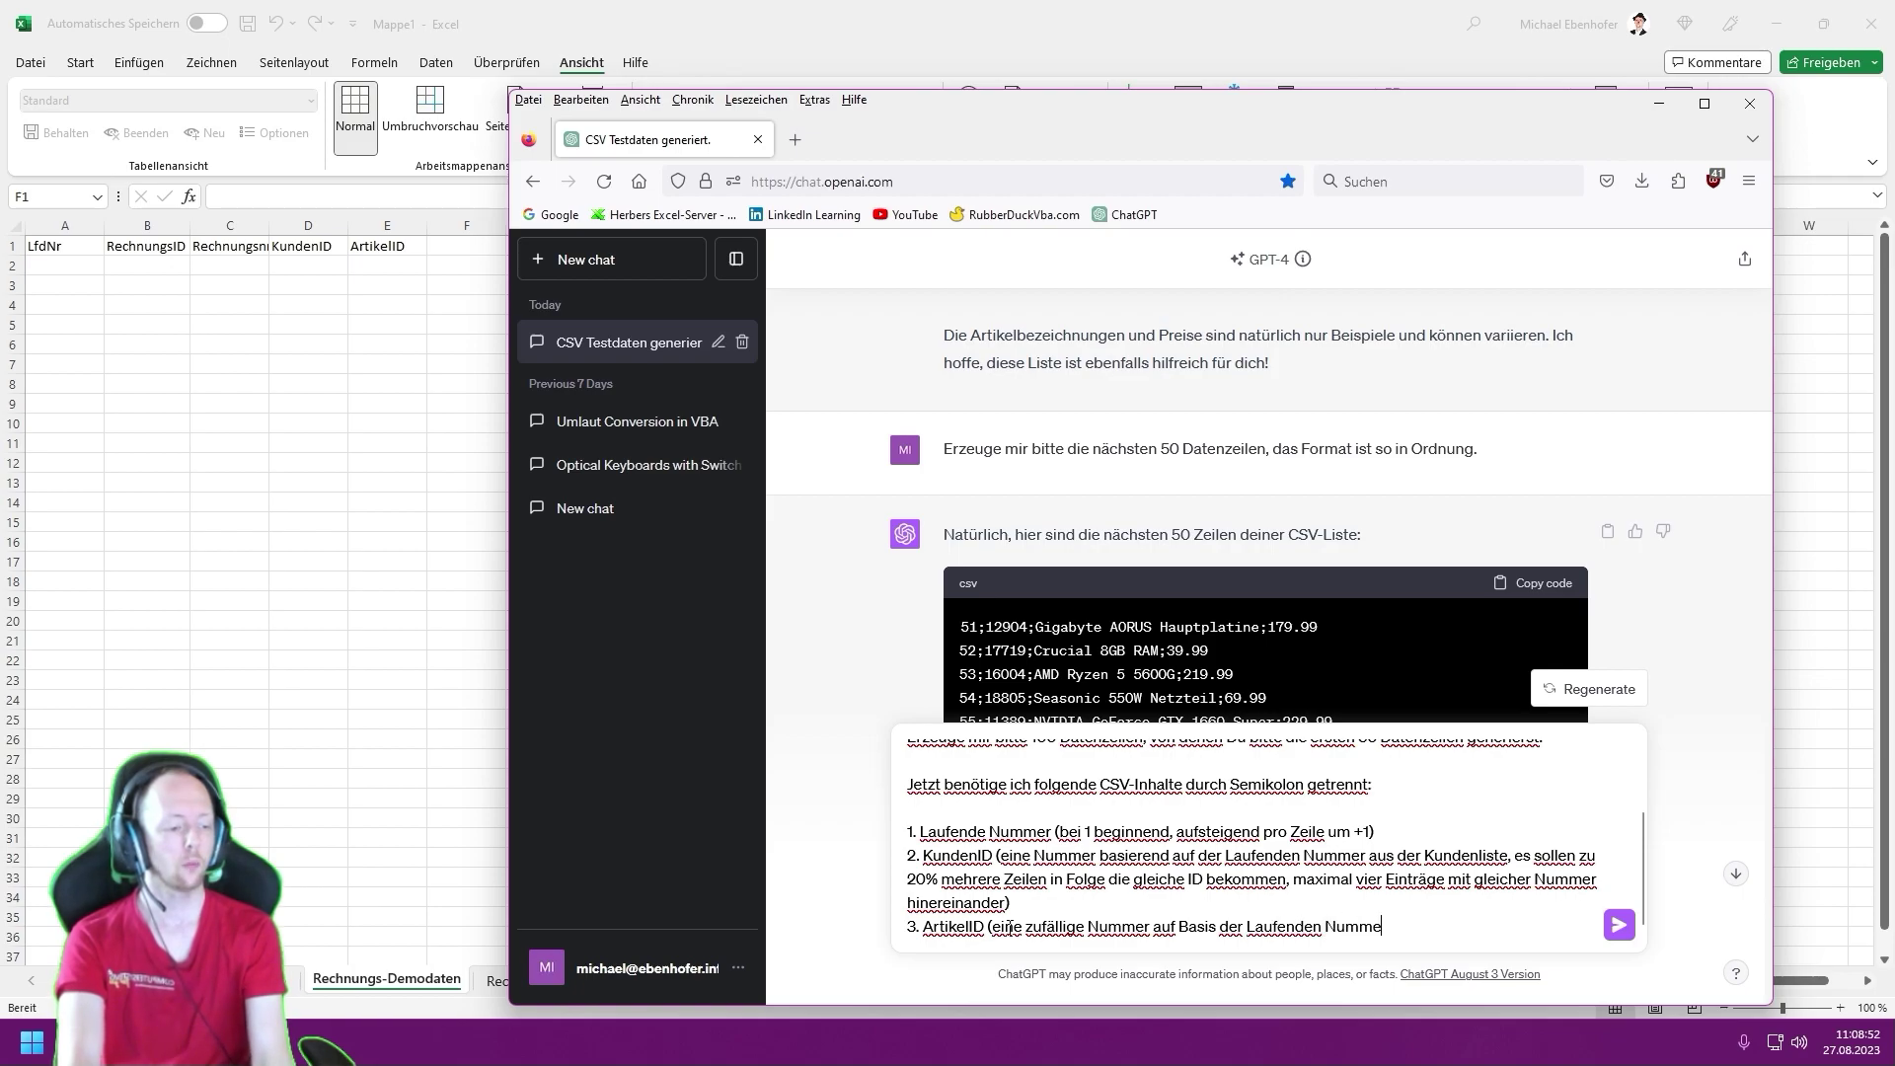
type("r in der Artikel")
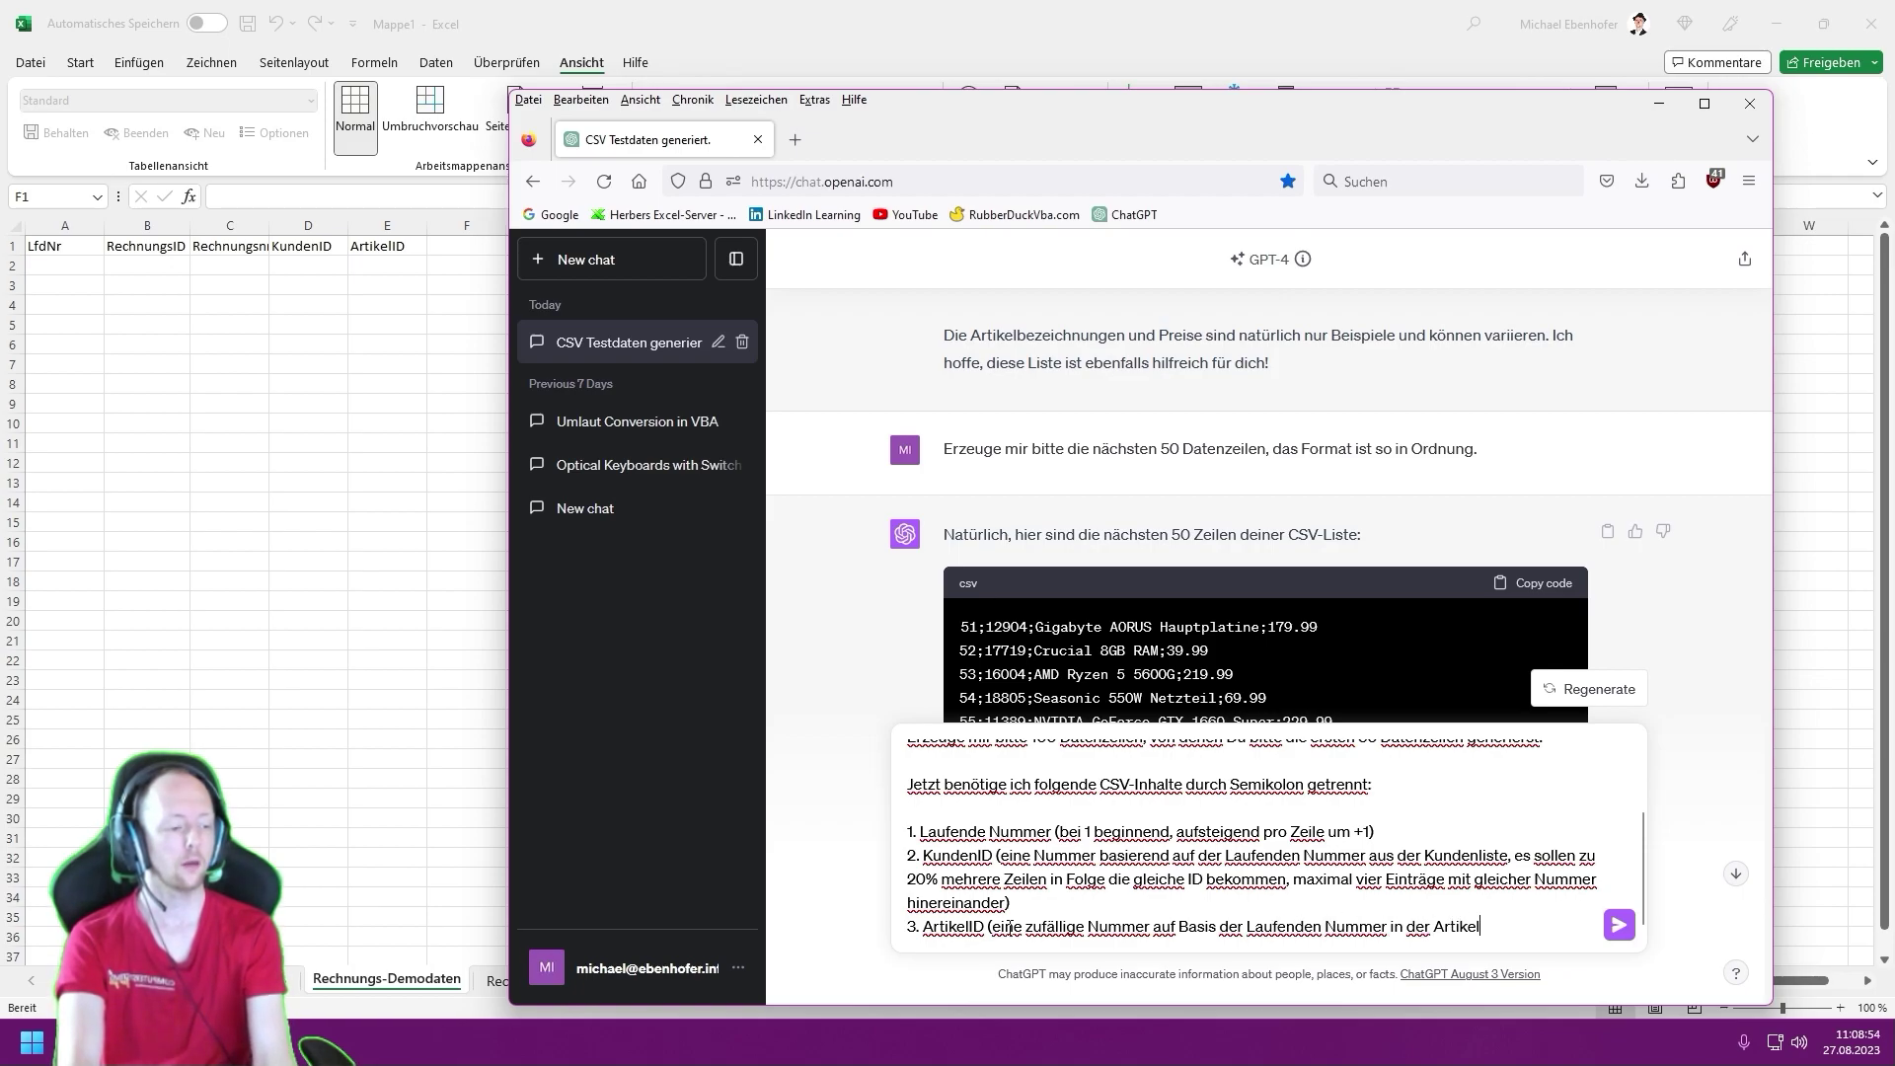
type("-Aufste")
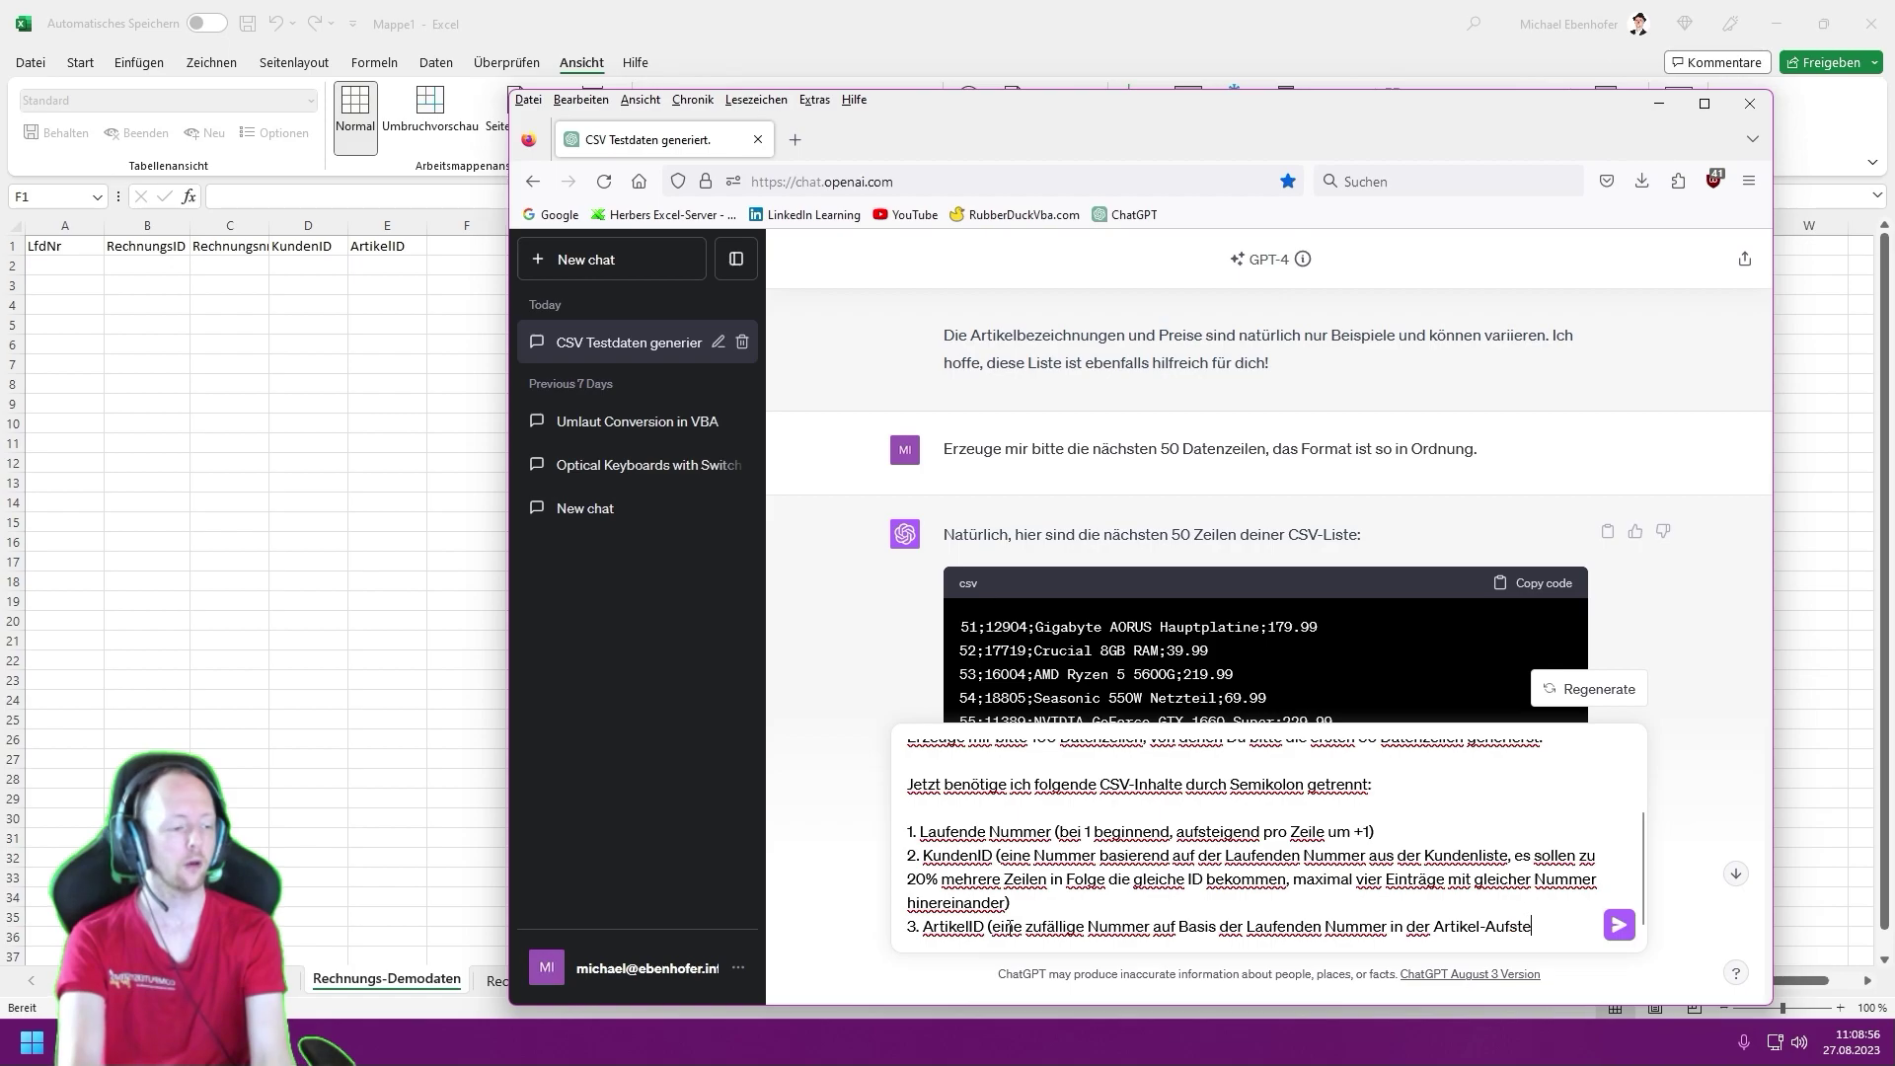
type("llung. Es sollen ")
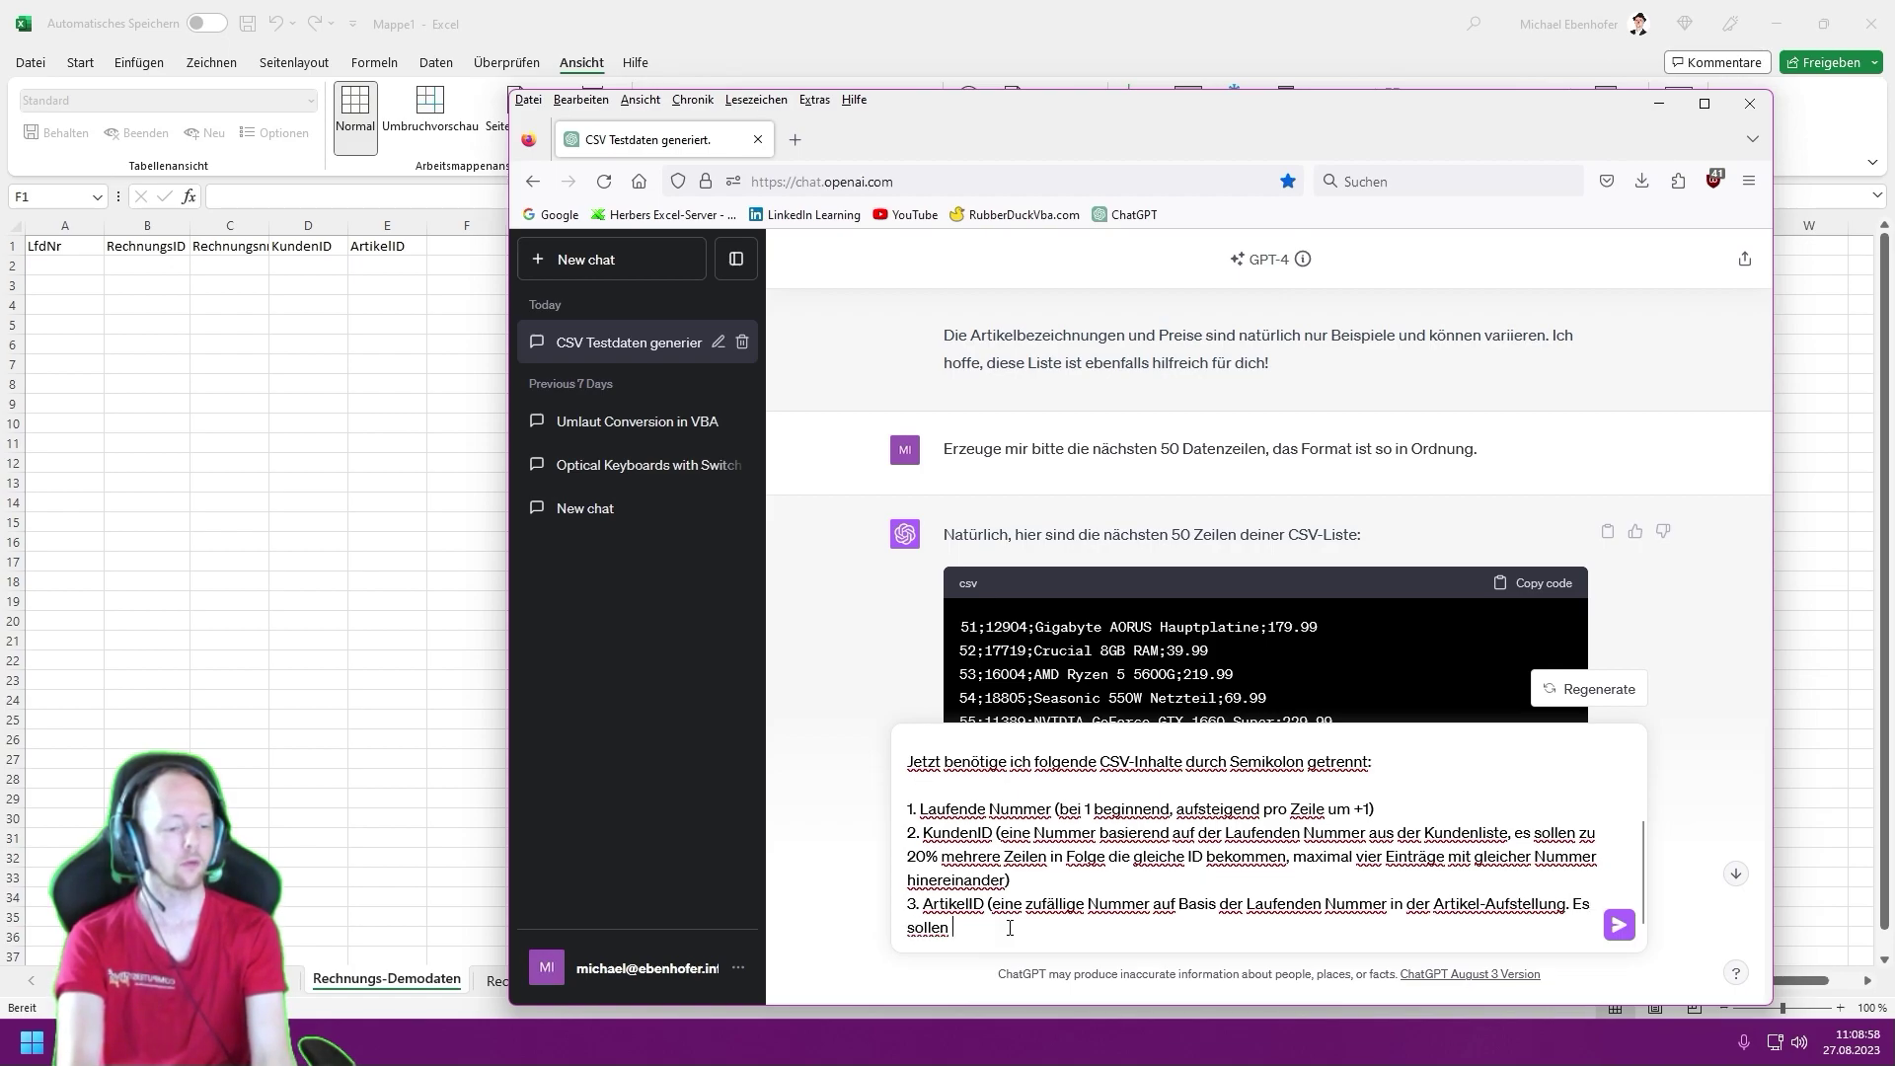
type("innerhalb des gleiche")
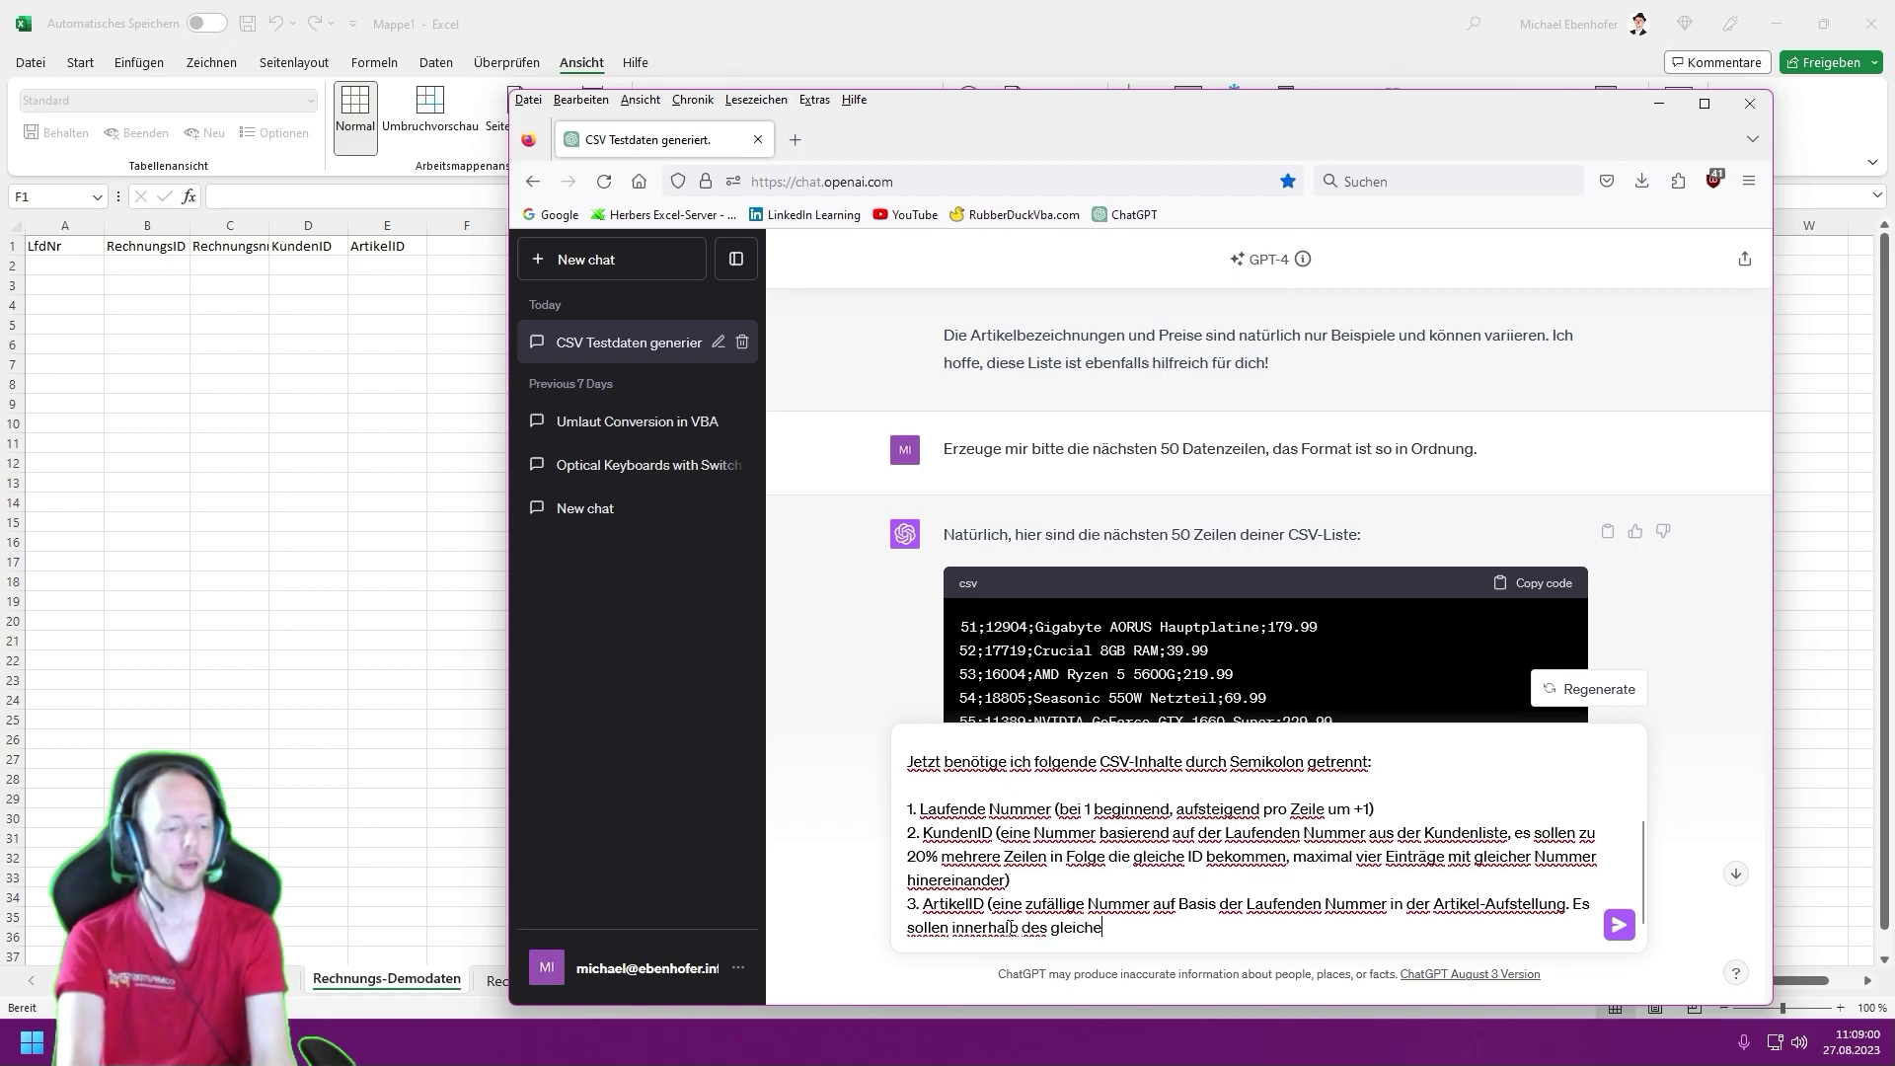
type("n")
key("BackSpace")
key("BackSpace")
key("BackSpace")
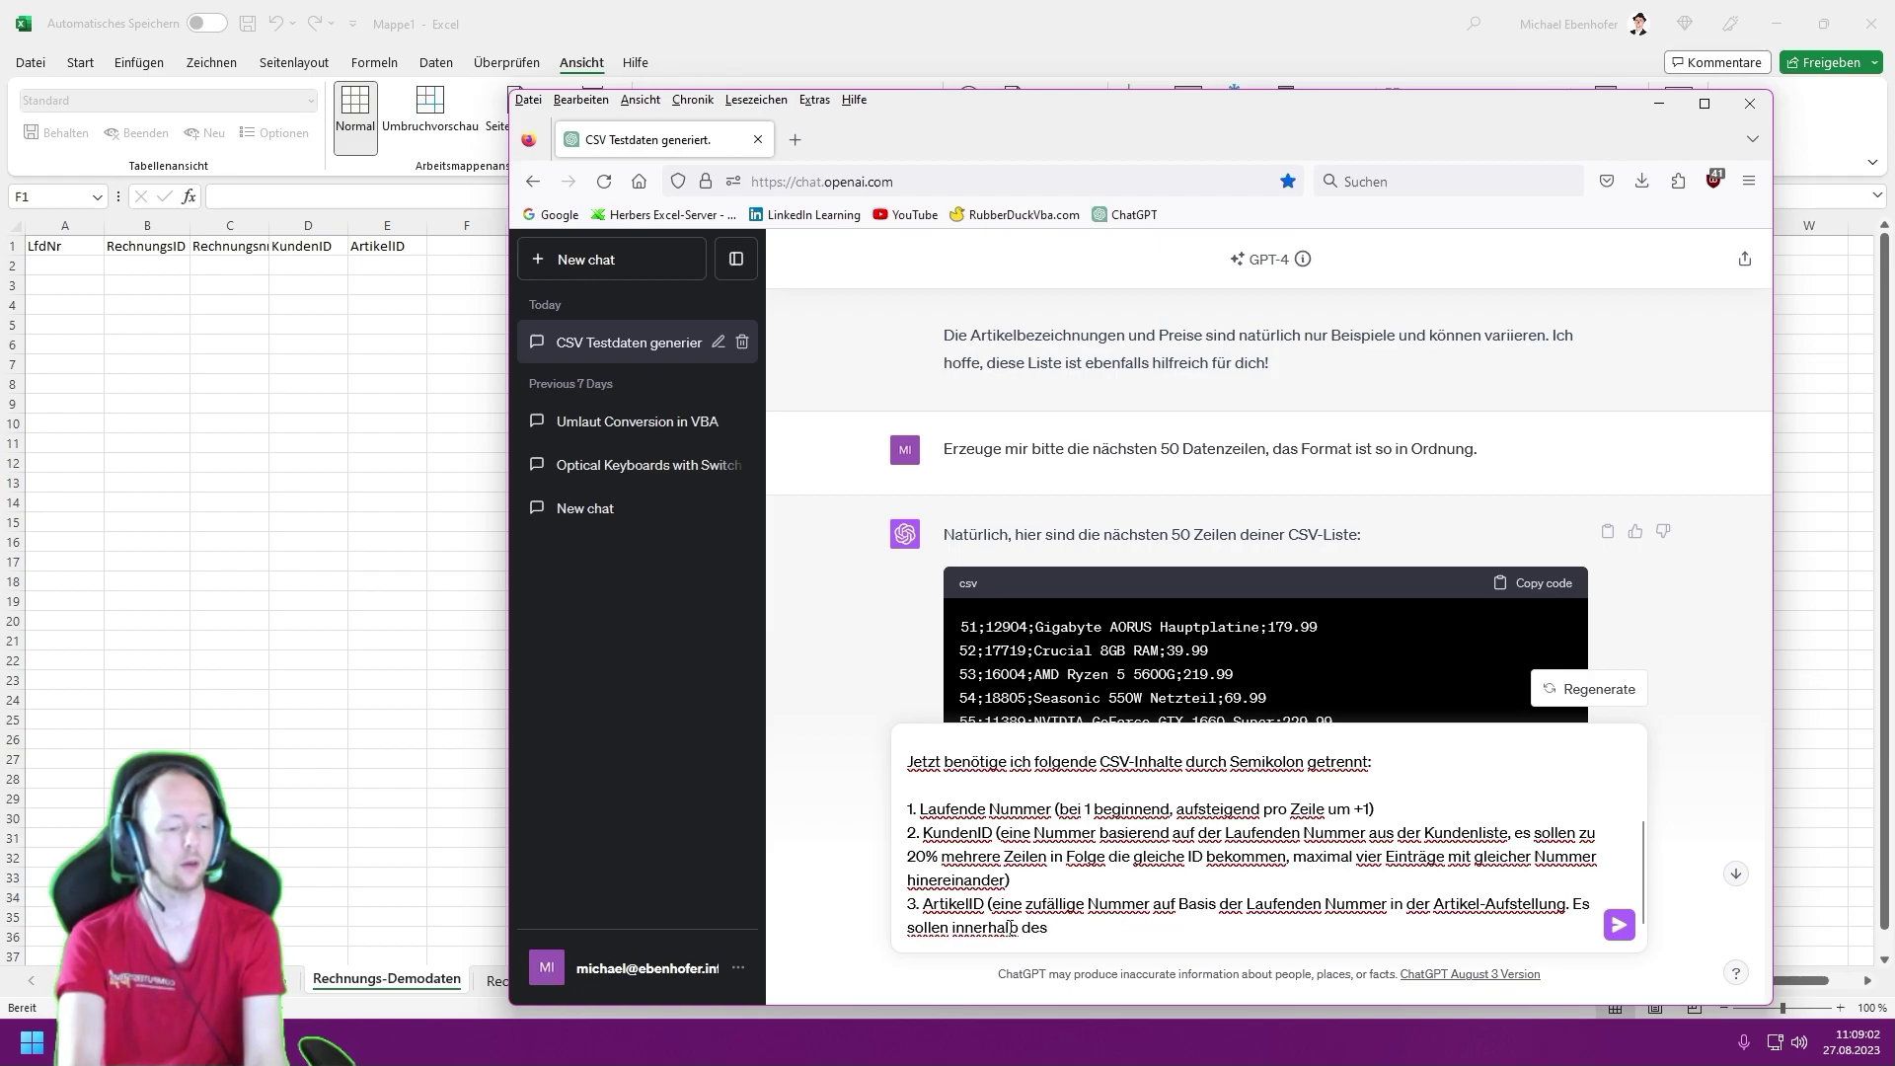
key("BackSpace")
key("BackSpace")
type("r gleichen Kundennummer")
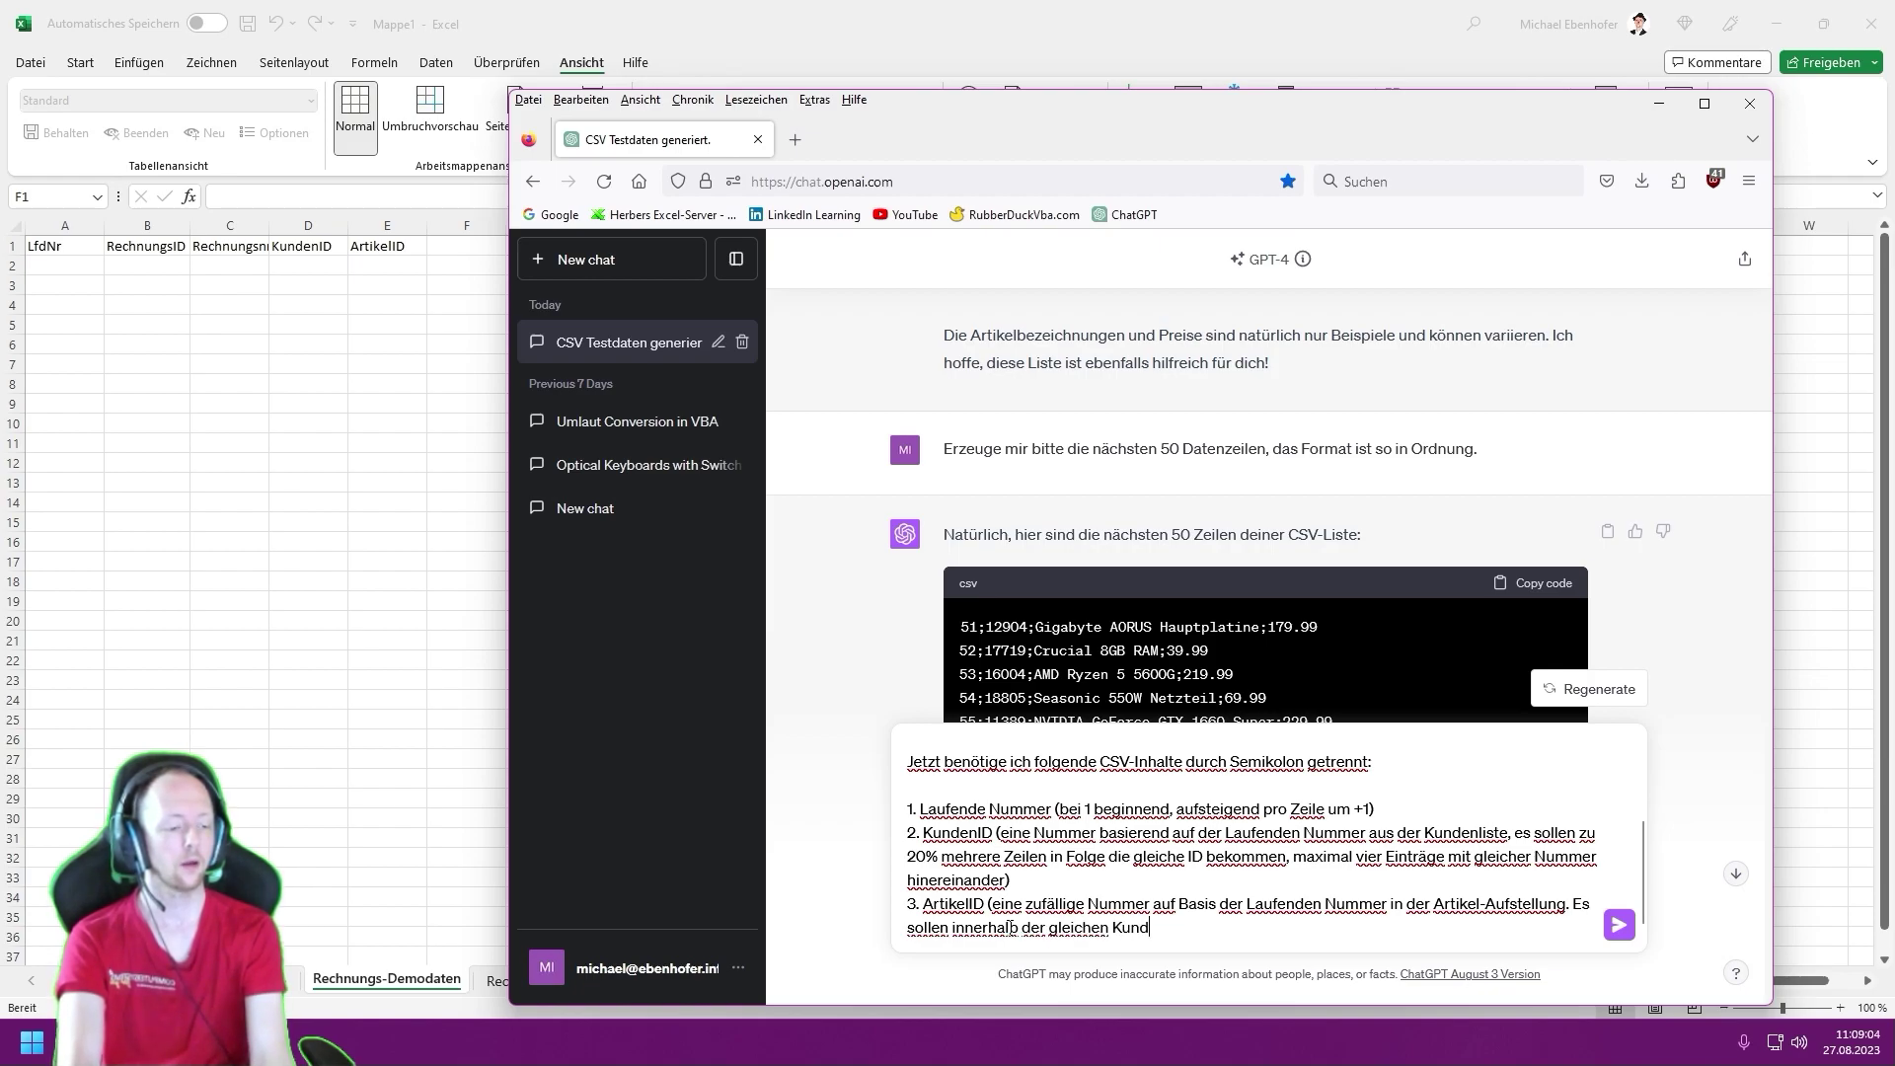
type(" nic")
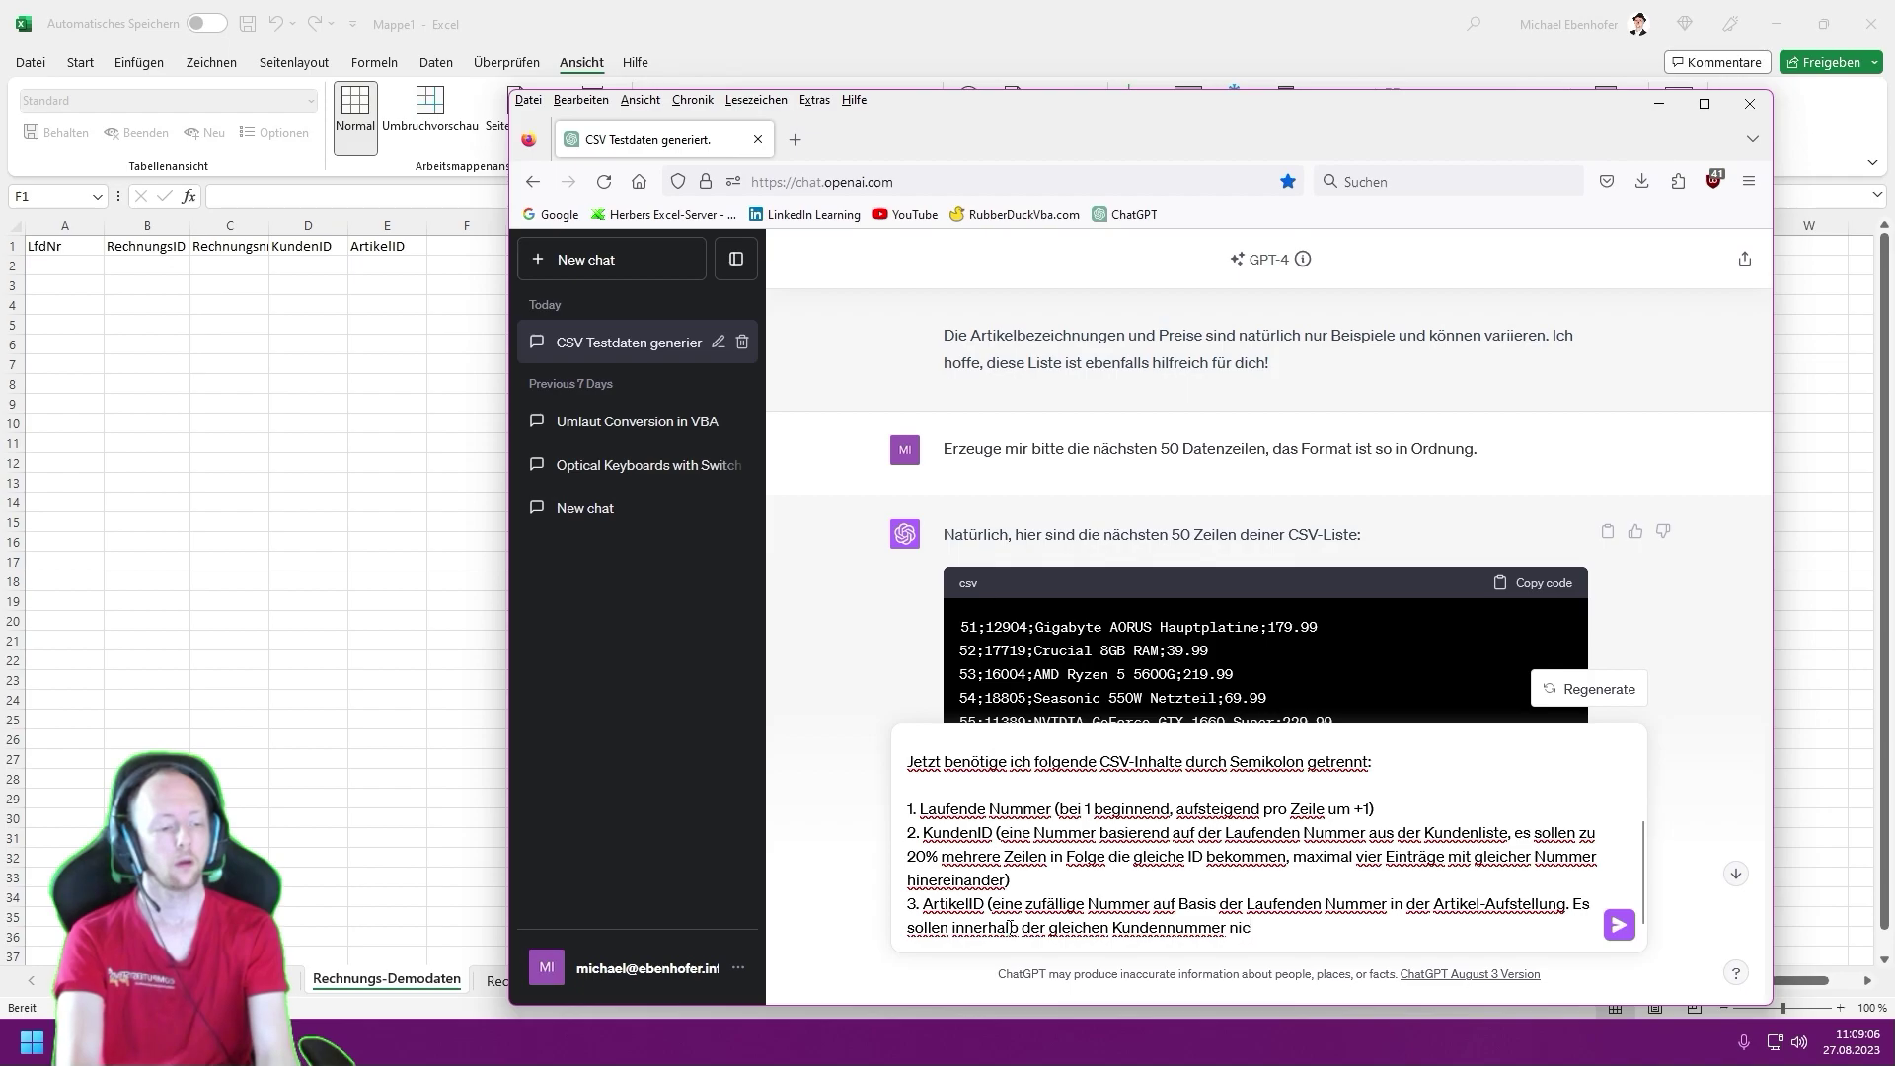
type("ht mehrfach die gle")
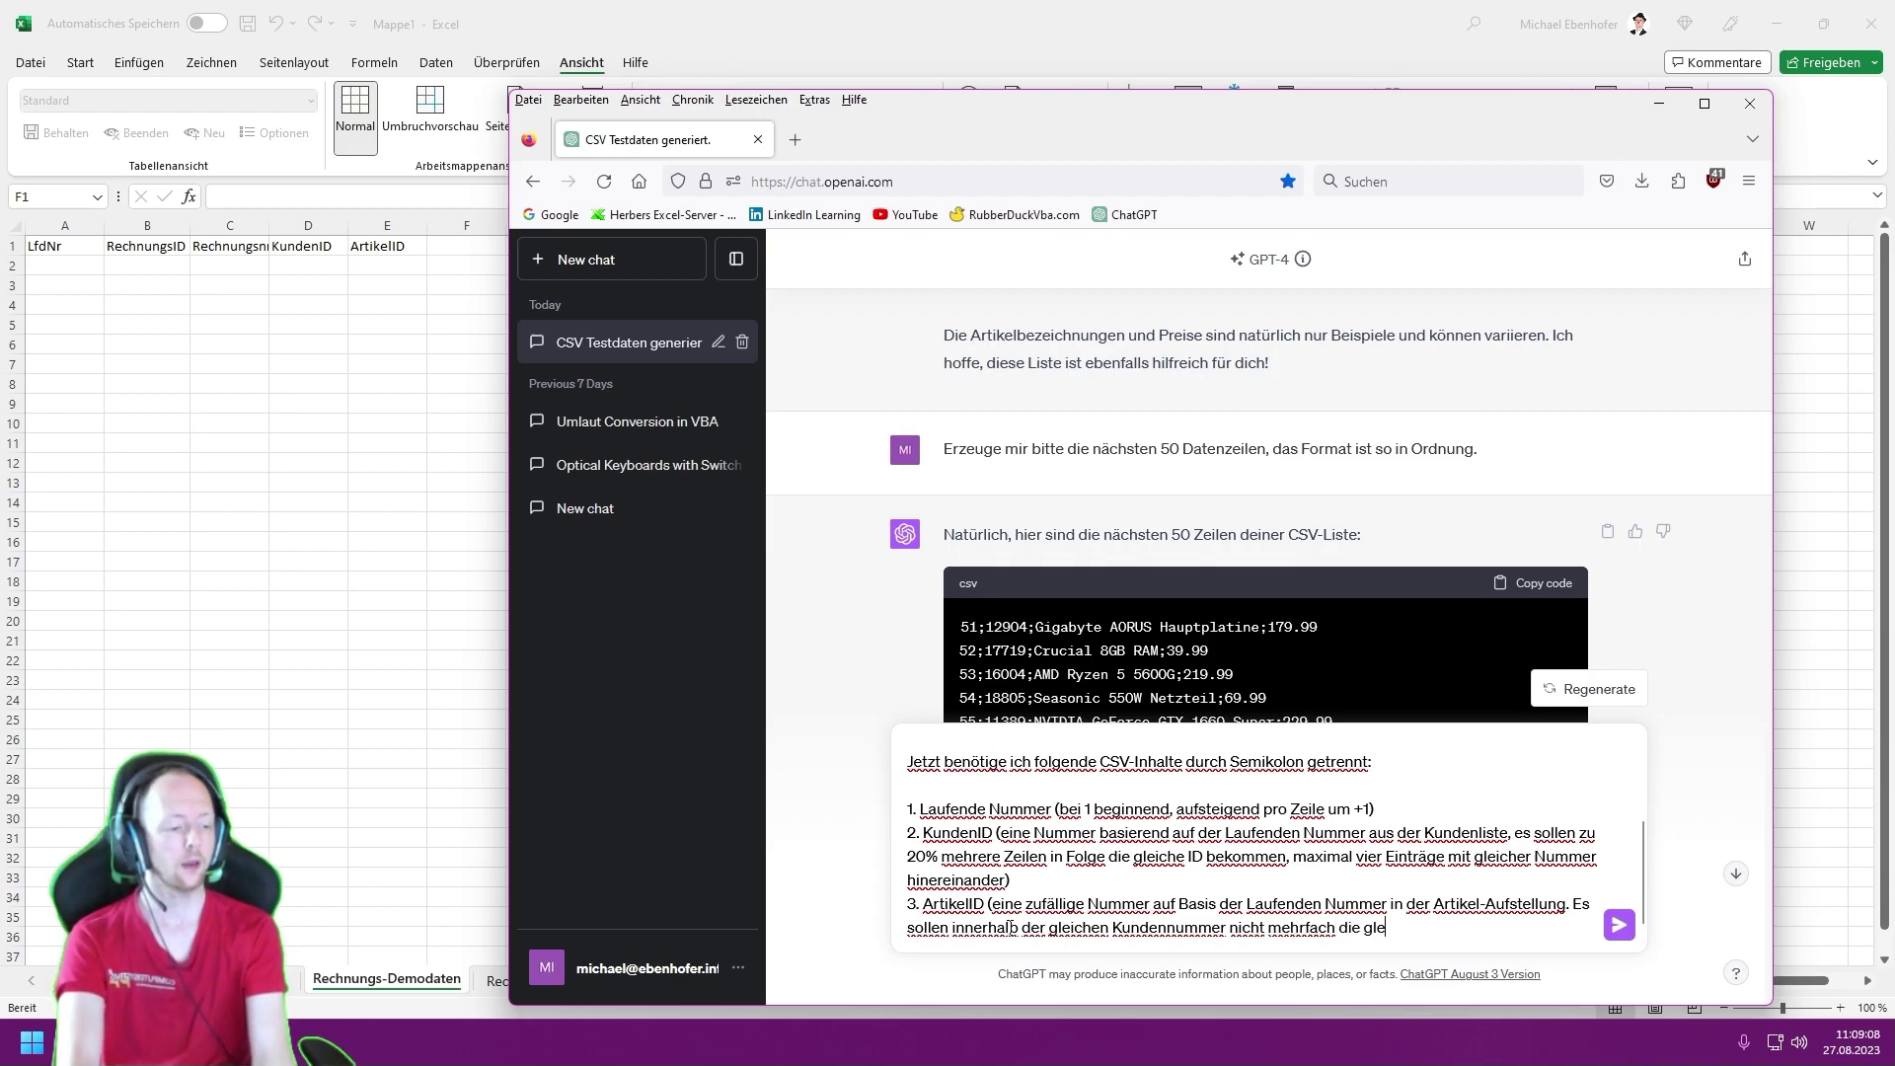
type("ichen Artikel enthalten ")
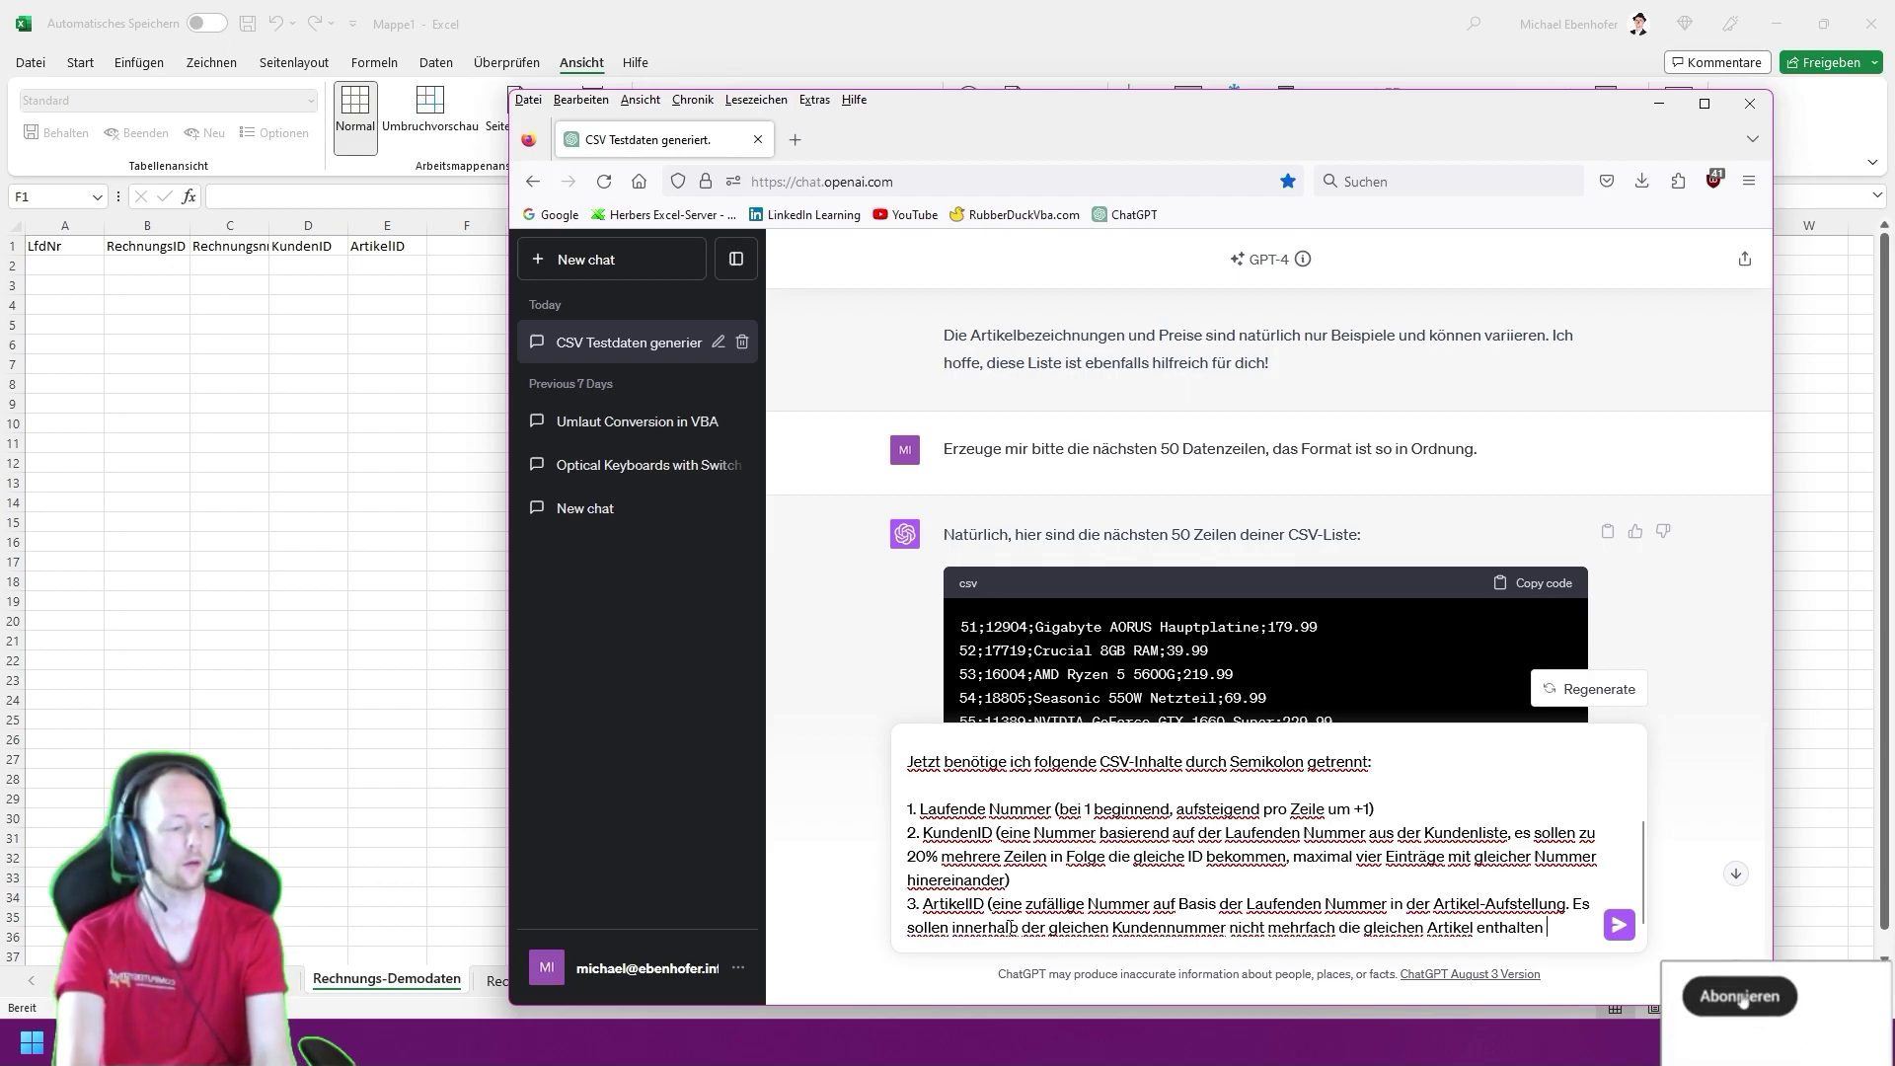
type("sein)")
key("shift+Return")
- Add item 4, Menge as a random 1–10 with expensive articles rarely in high quantities, and send
type("4.")
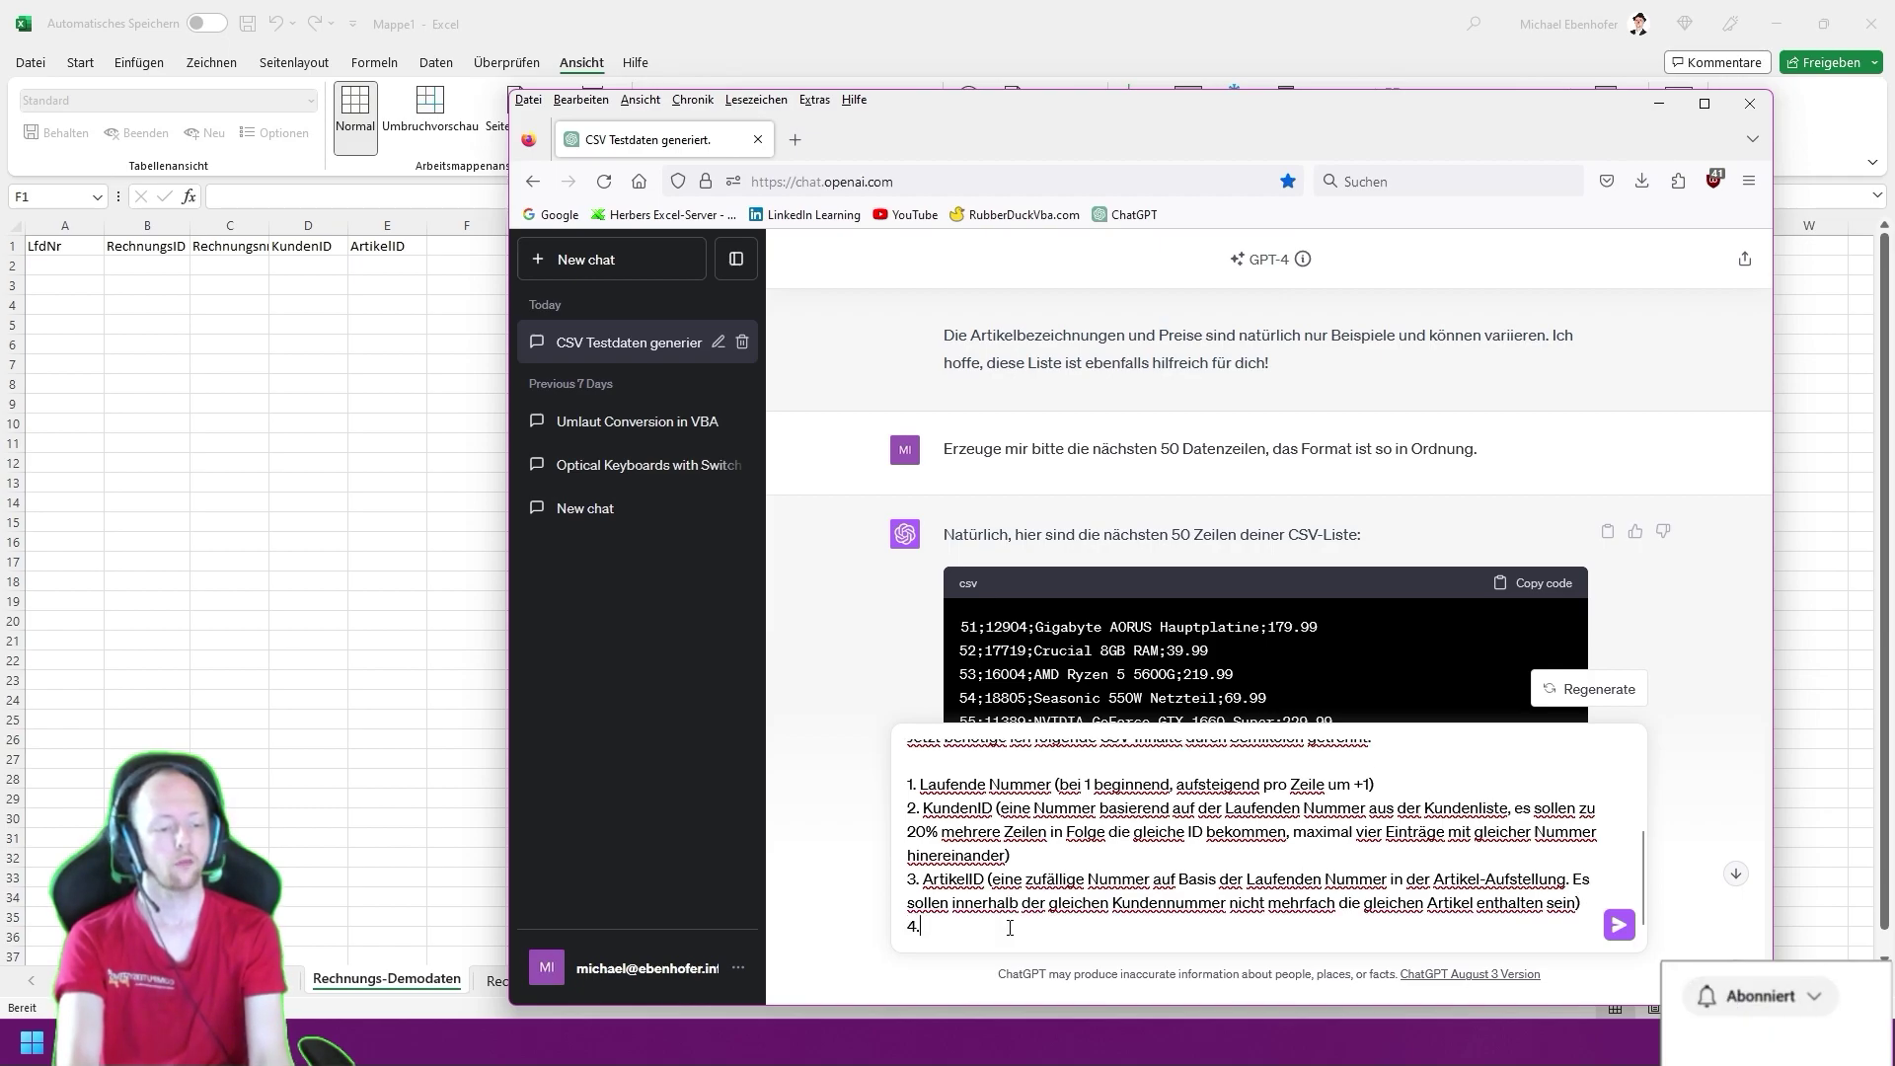
type(" Menge ")
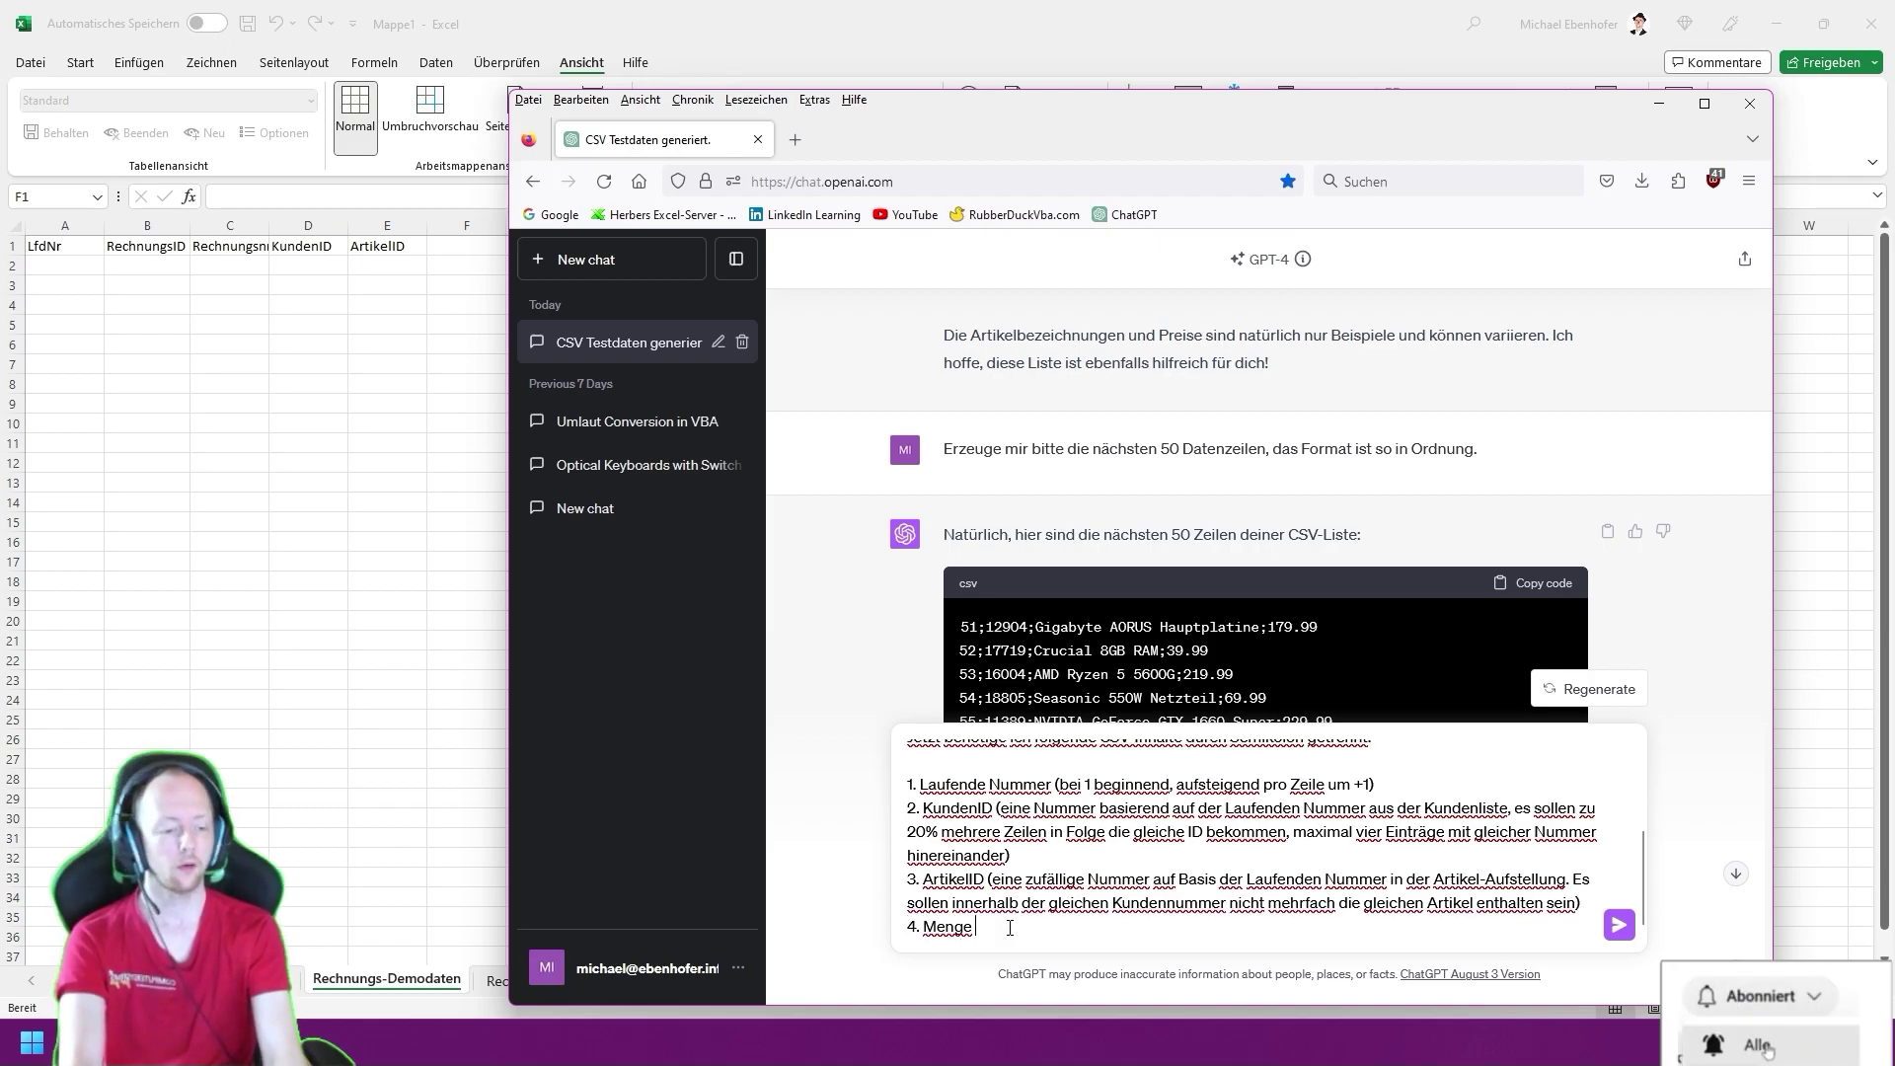
type("(eine zufä")
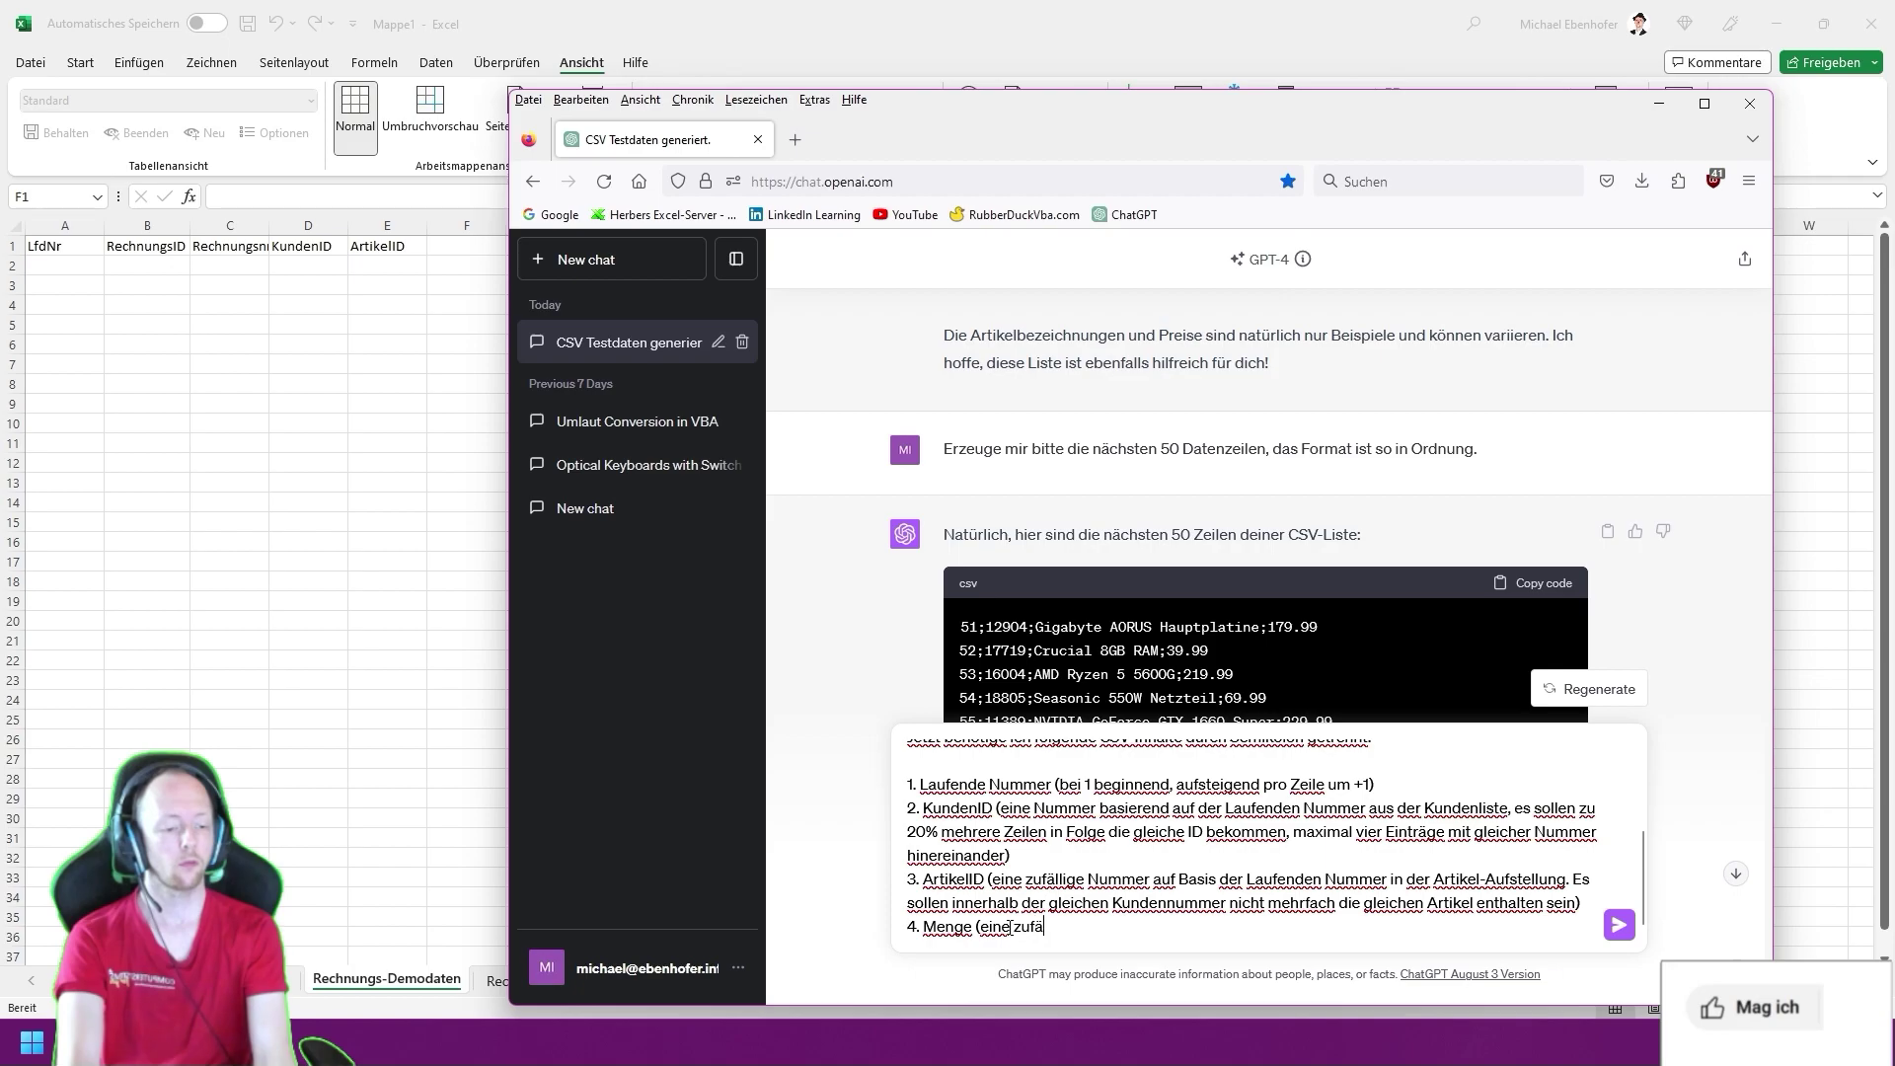
type("llige Zahl ")
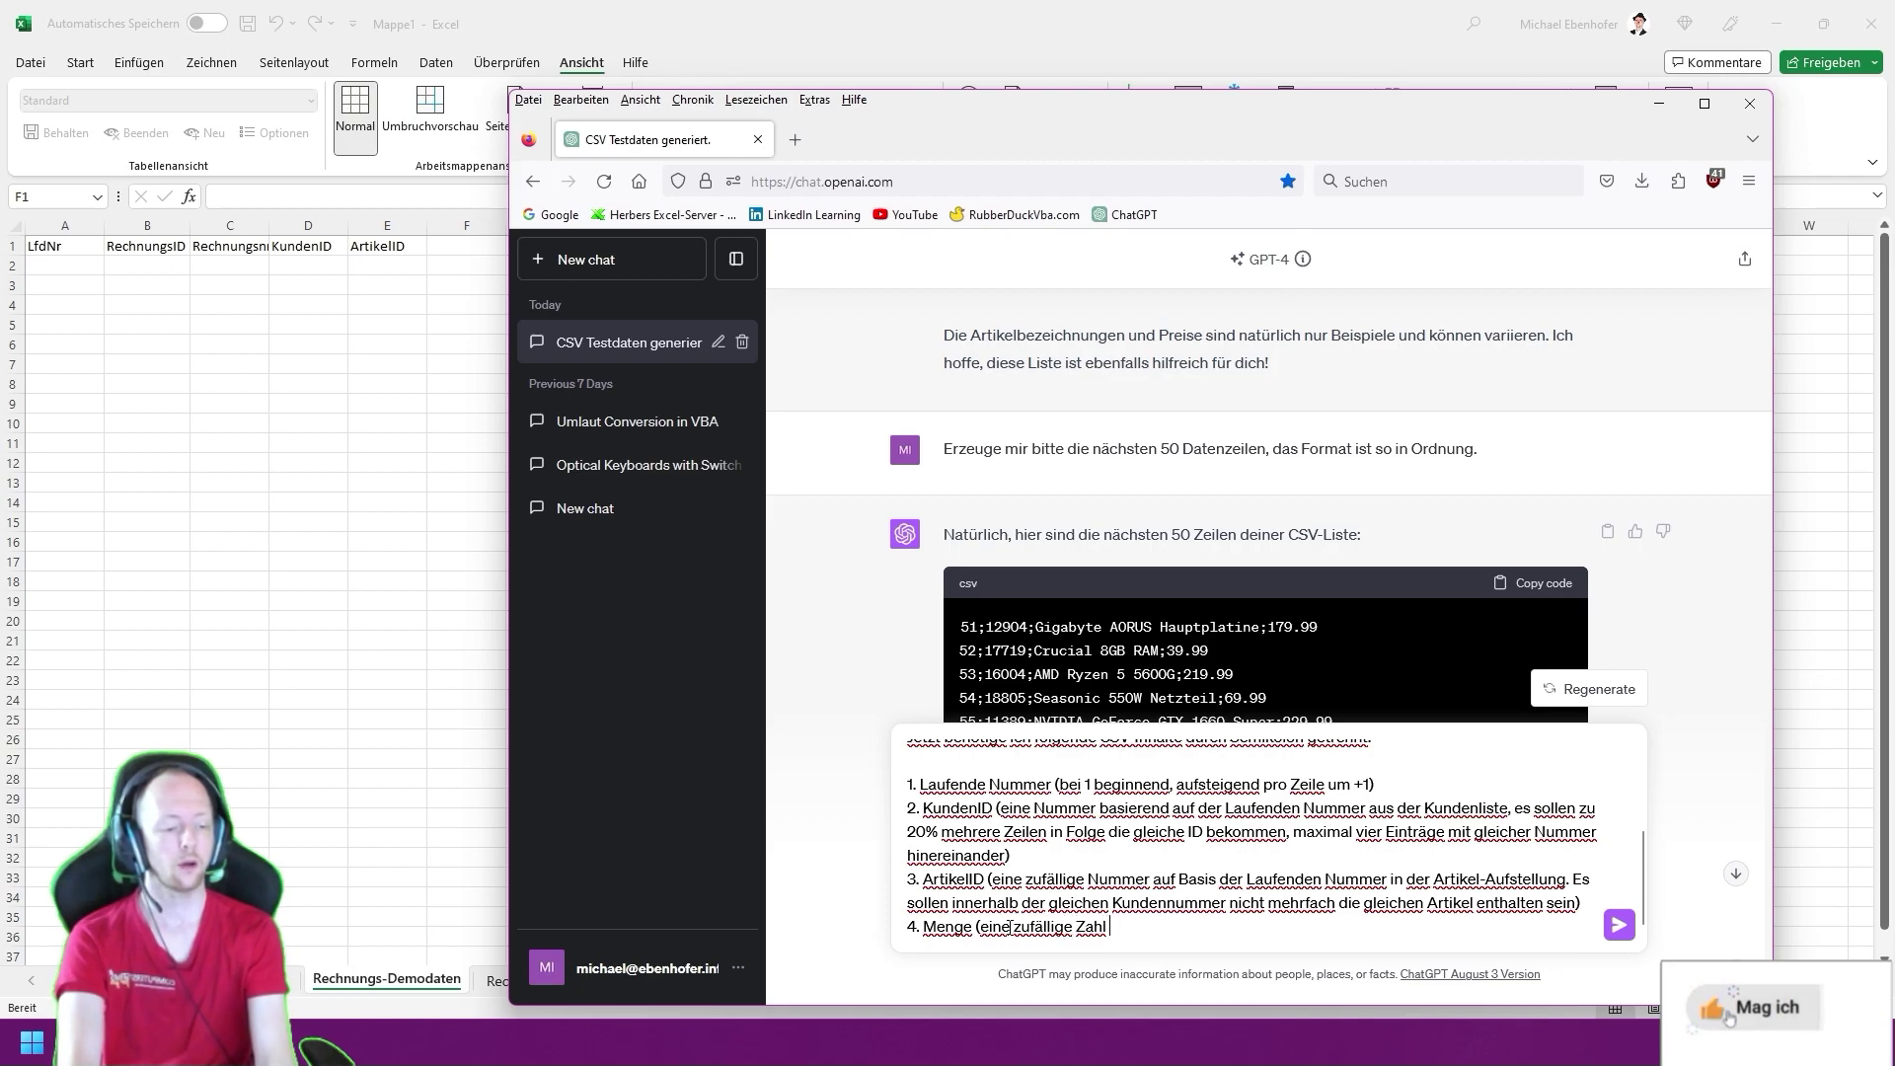
type("zwischen")
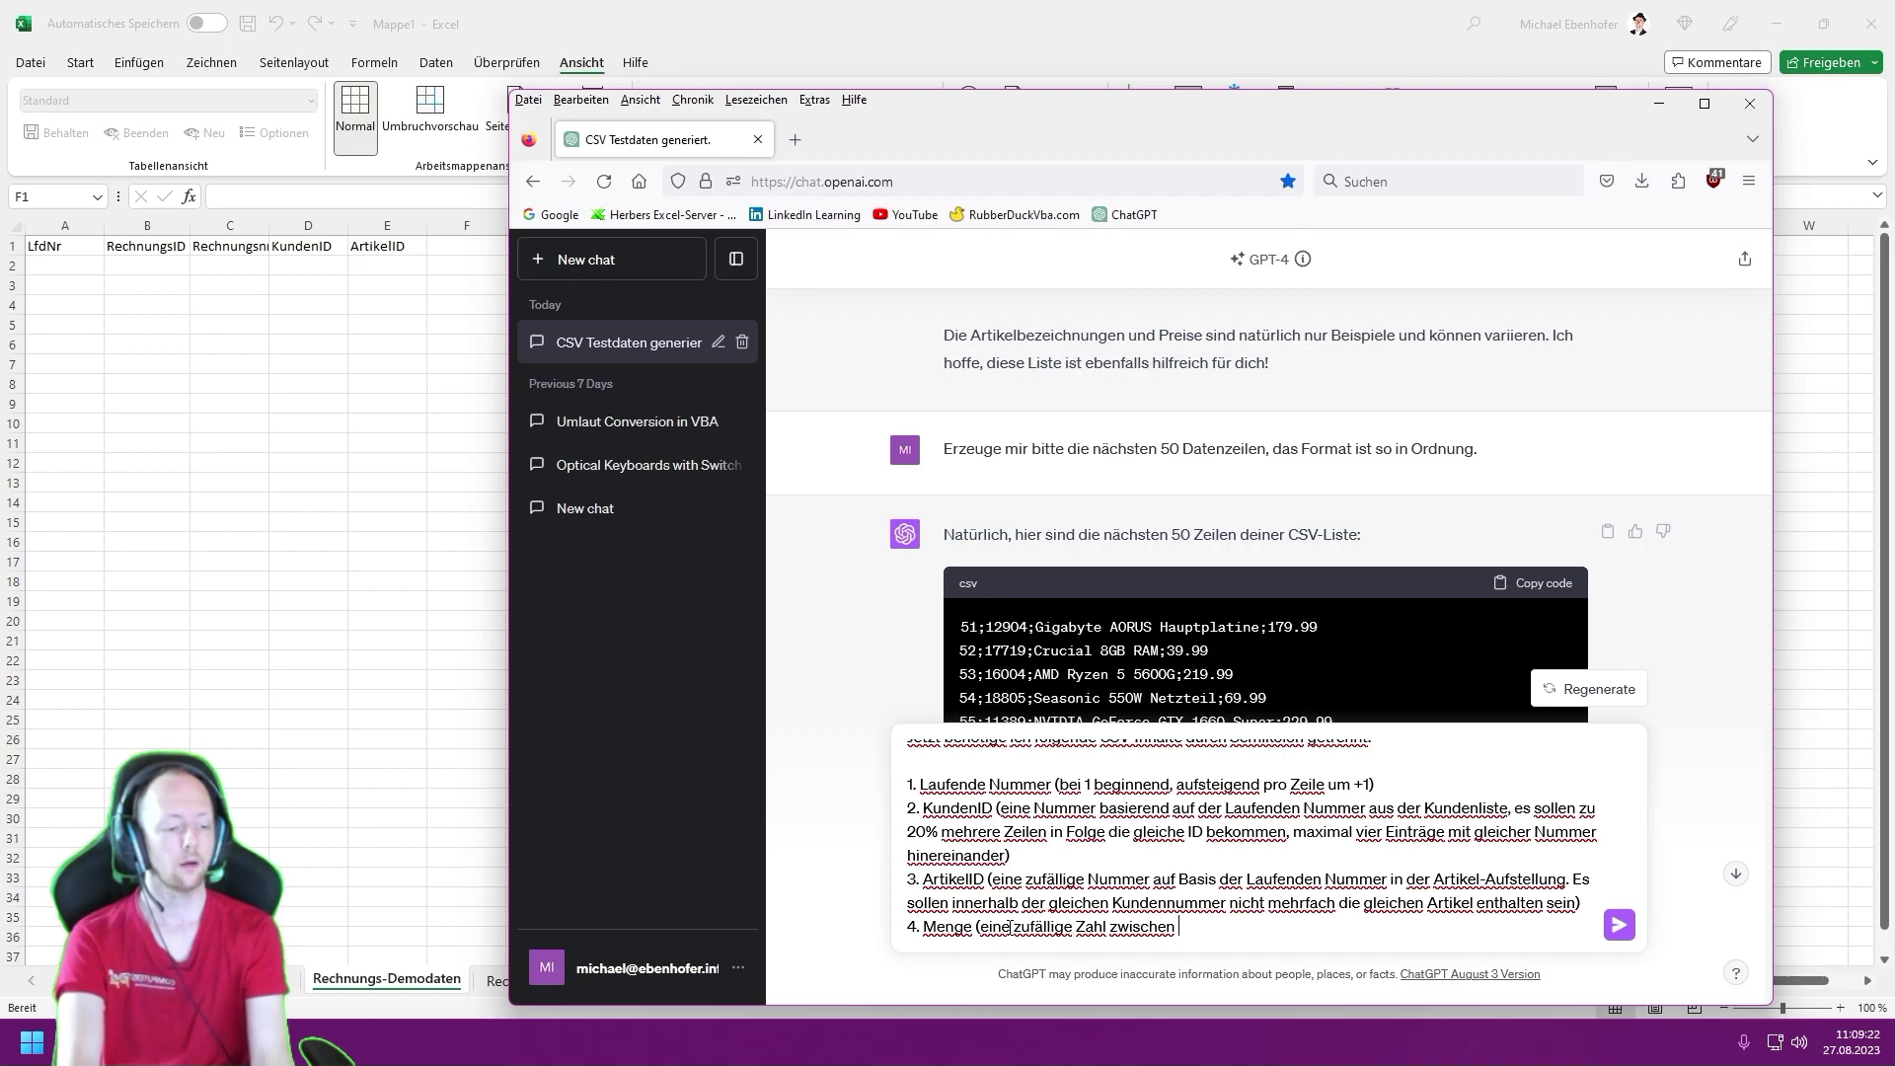
type(" 1 und")
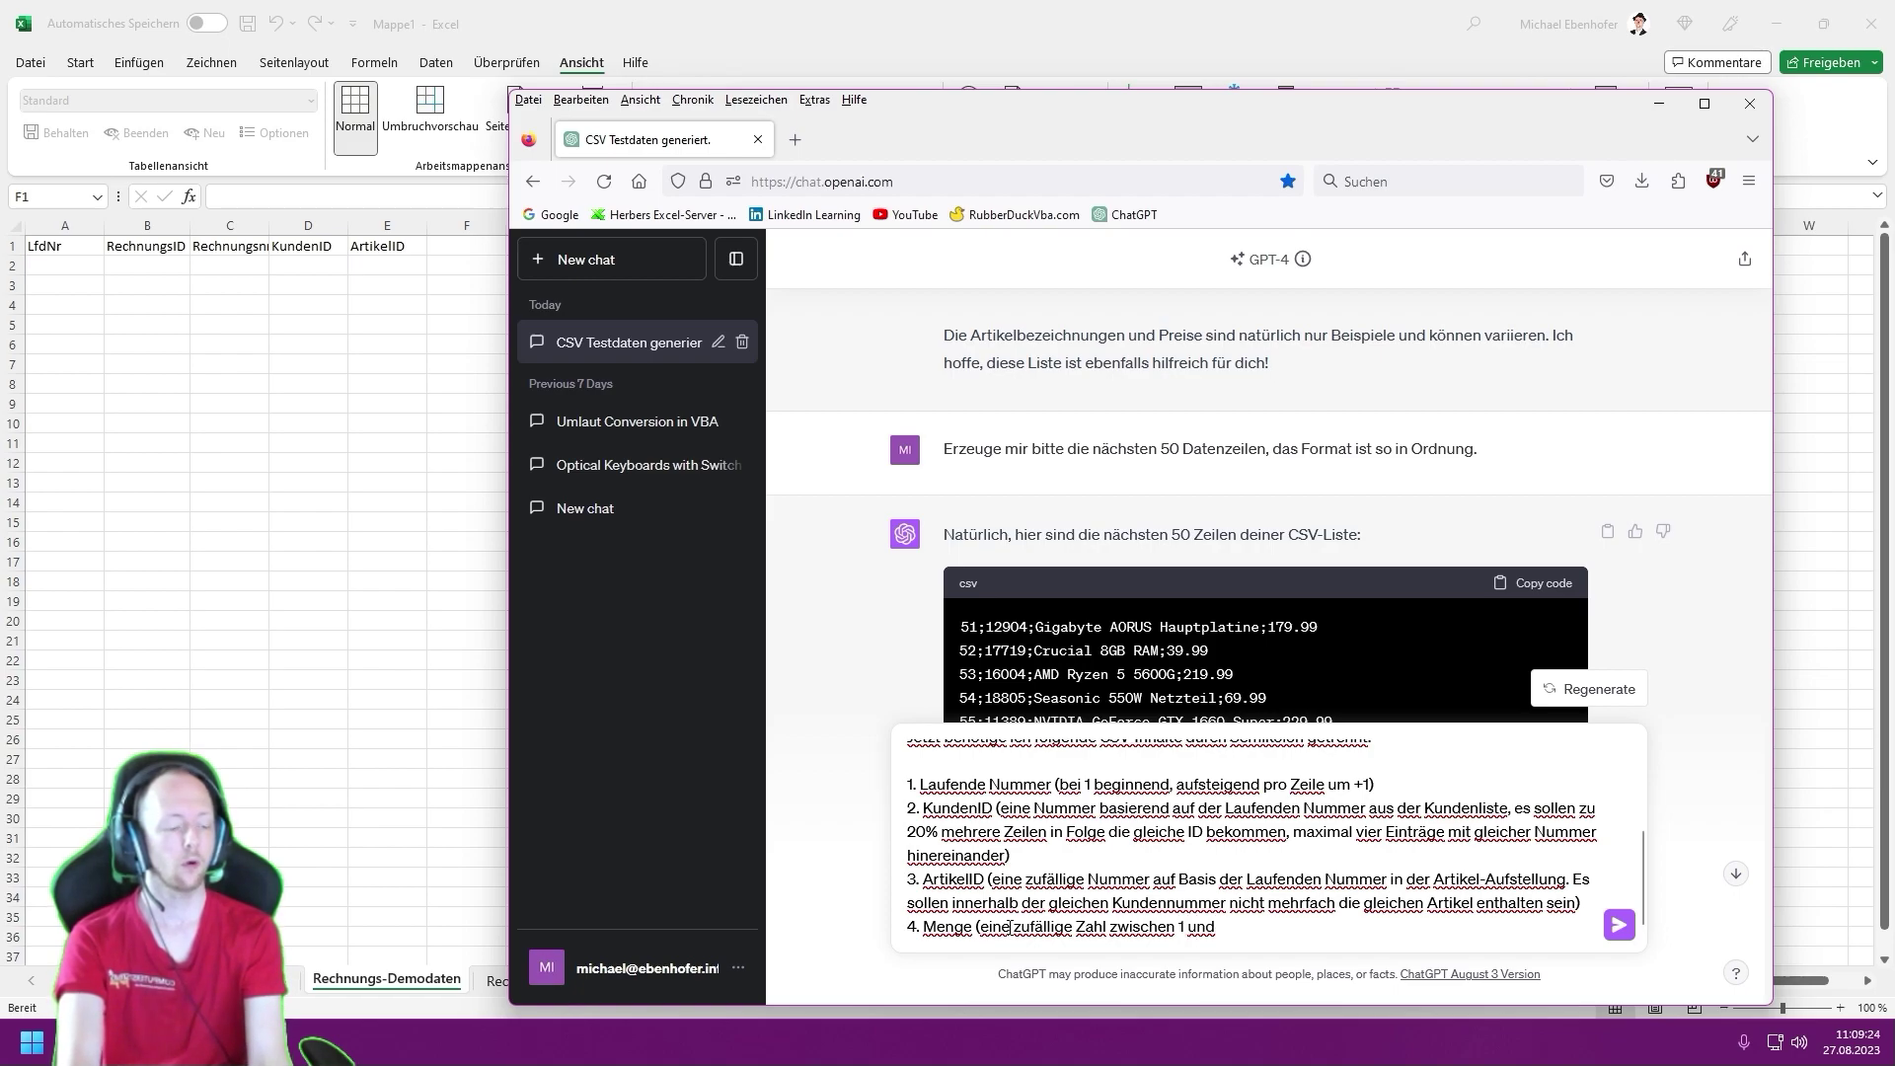
type(" 10")
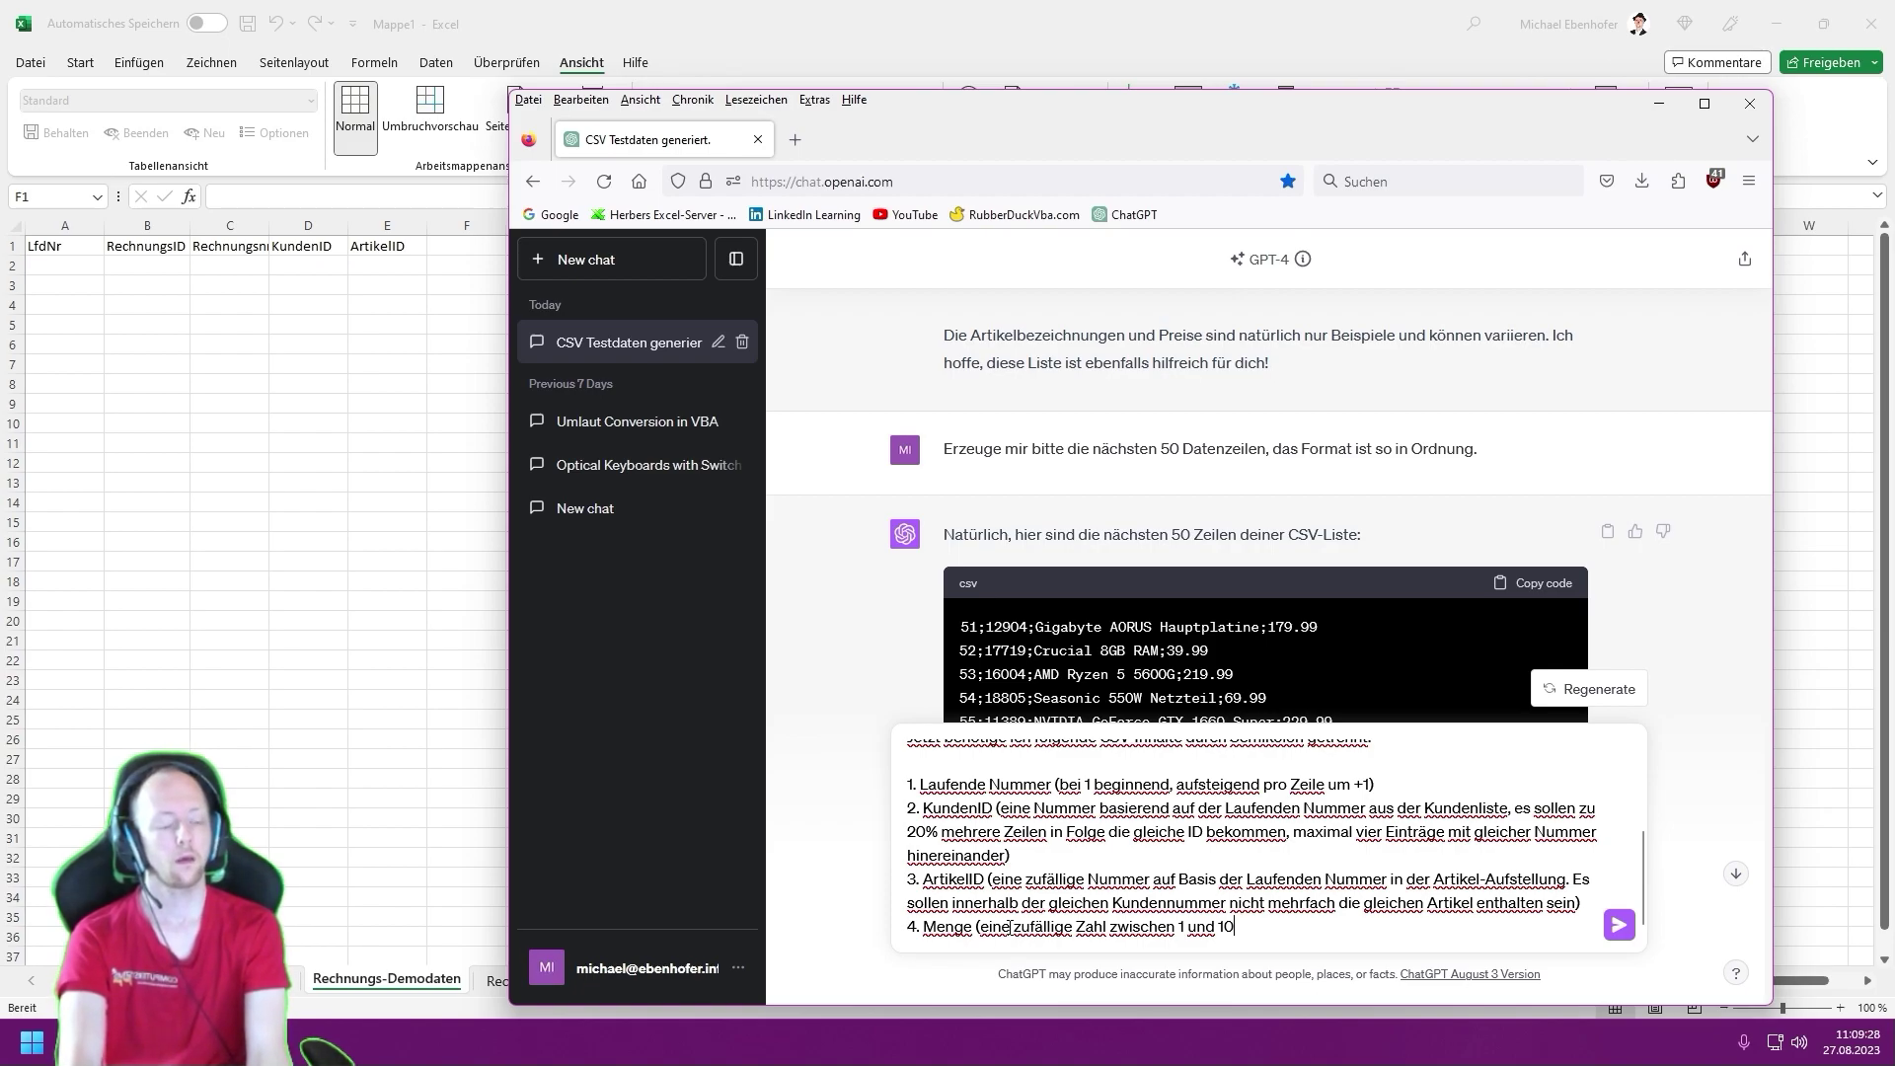
type(". Teure")
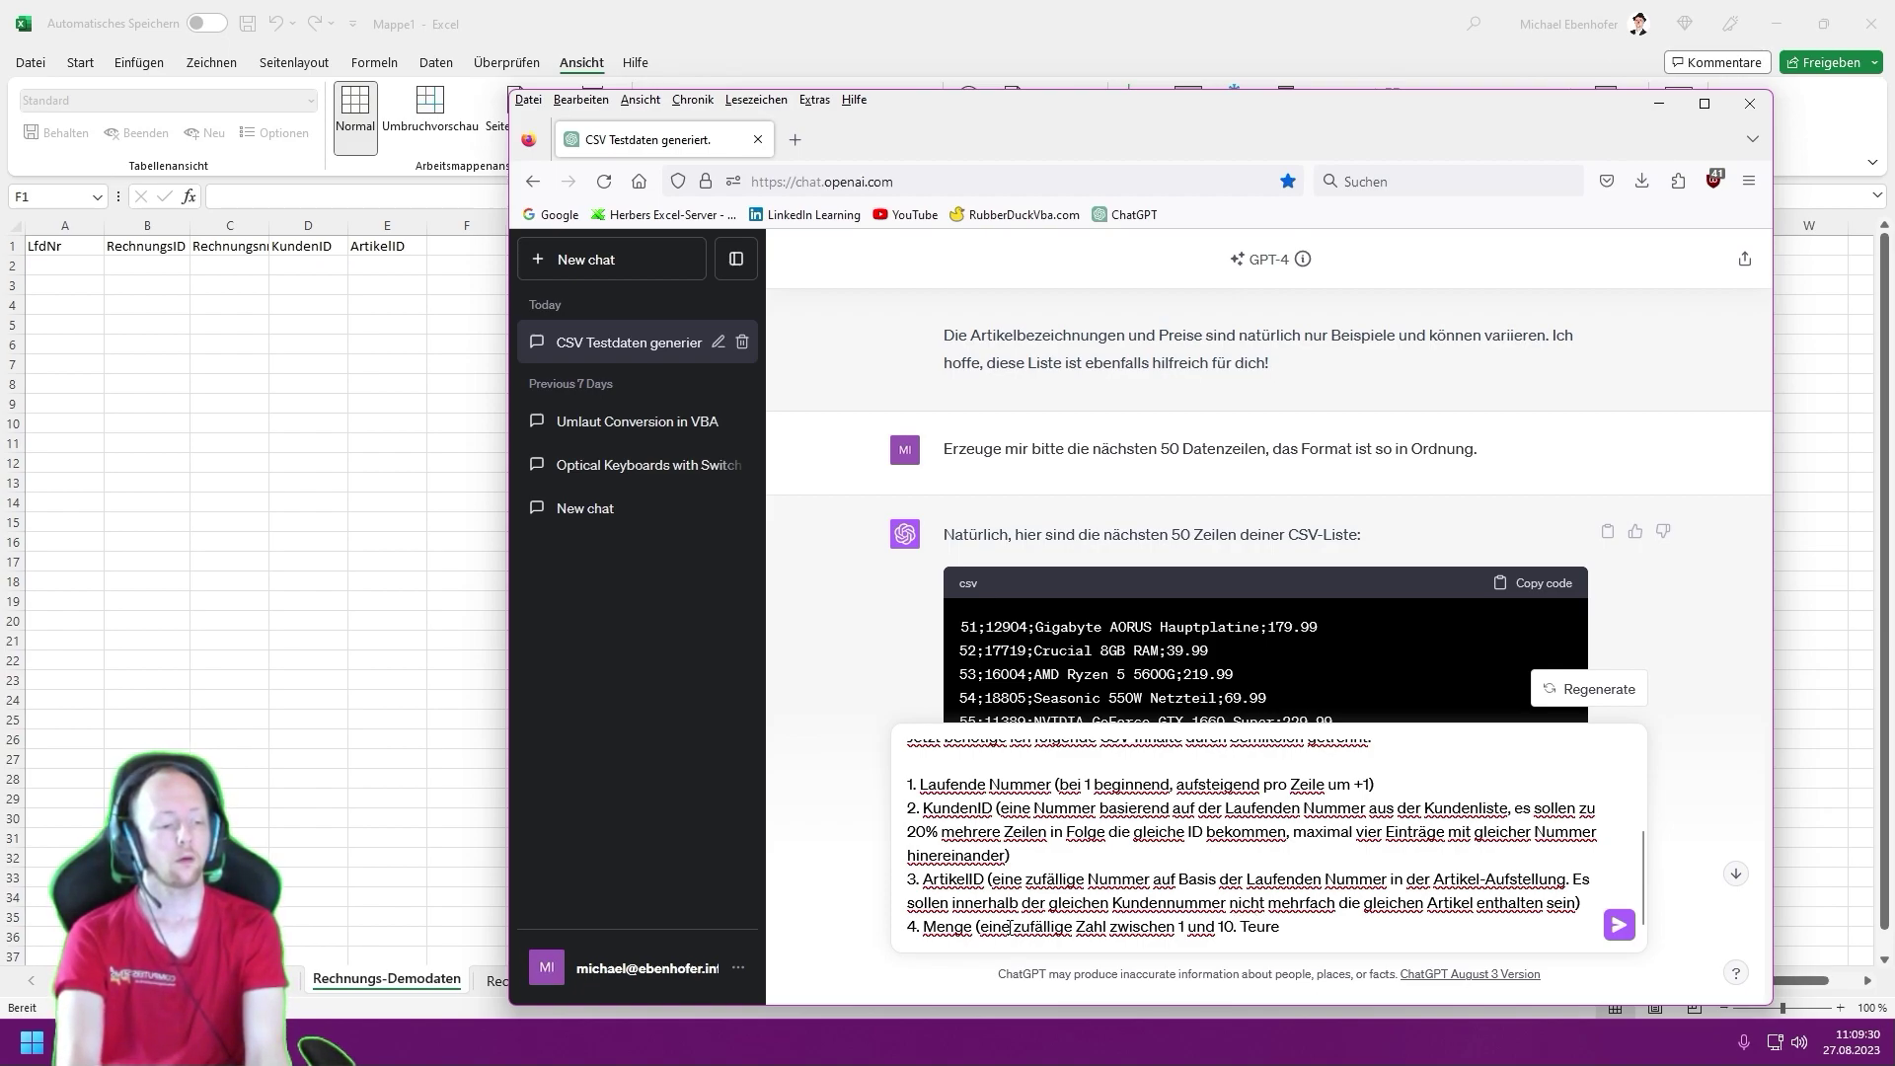
type(" Artikel solle")
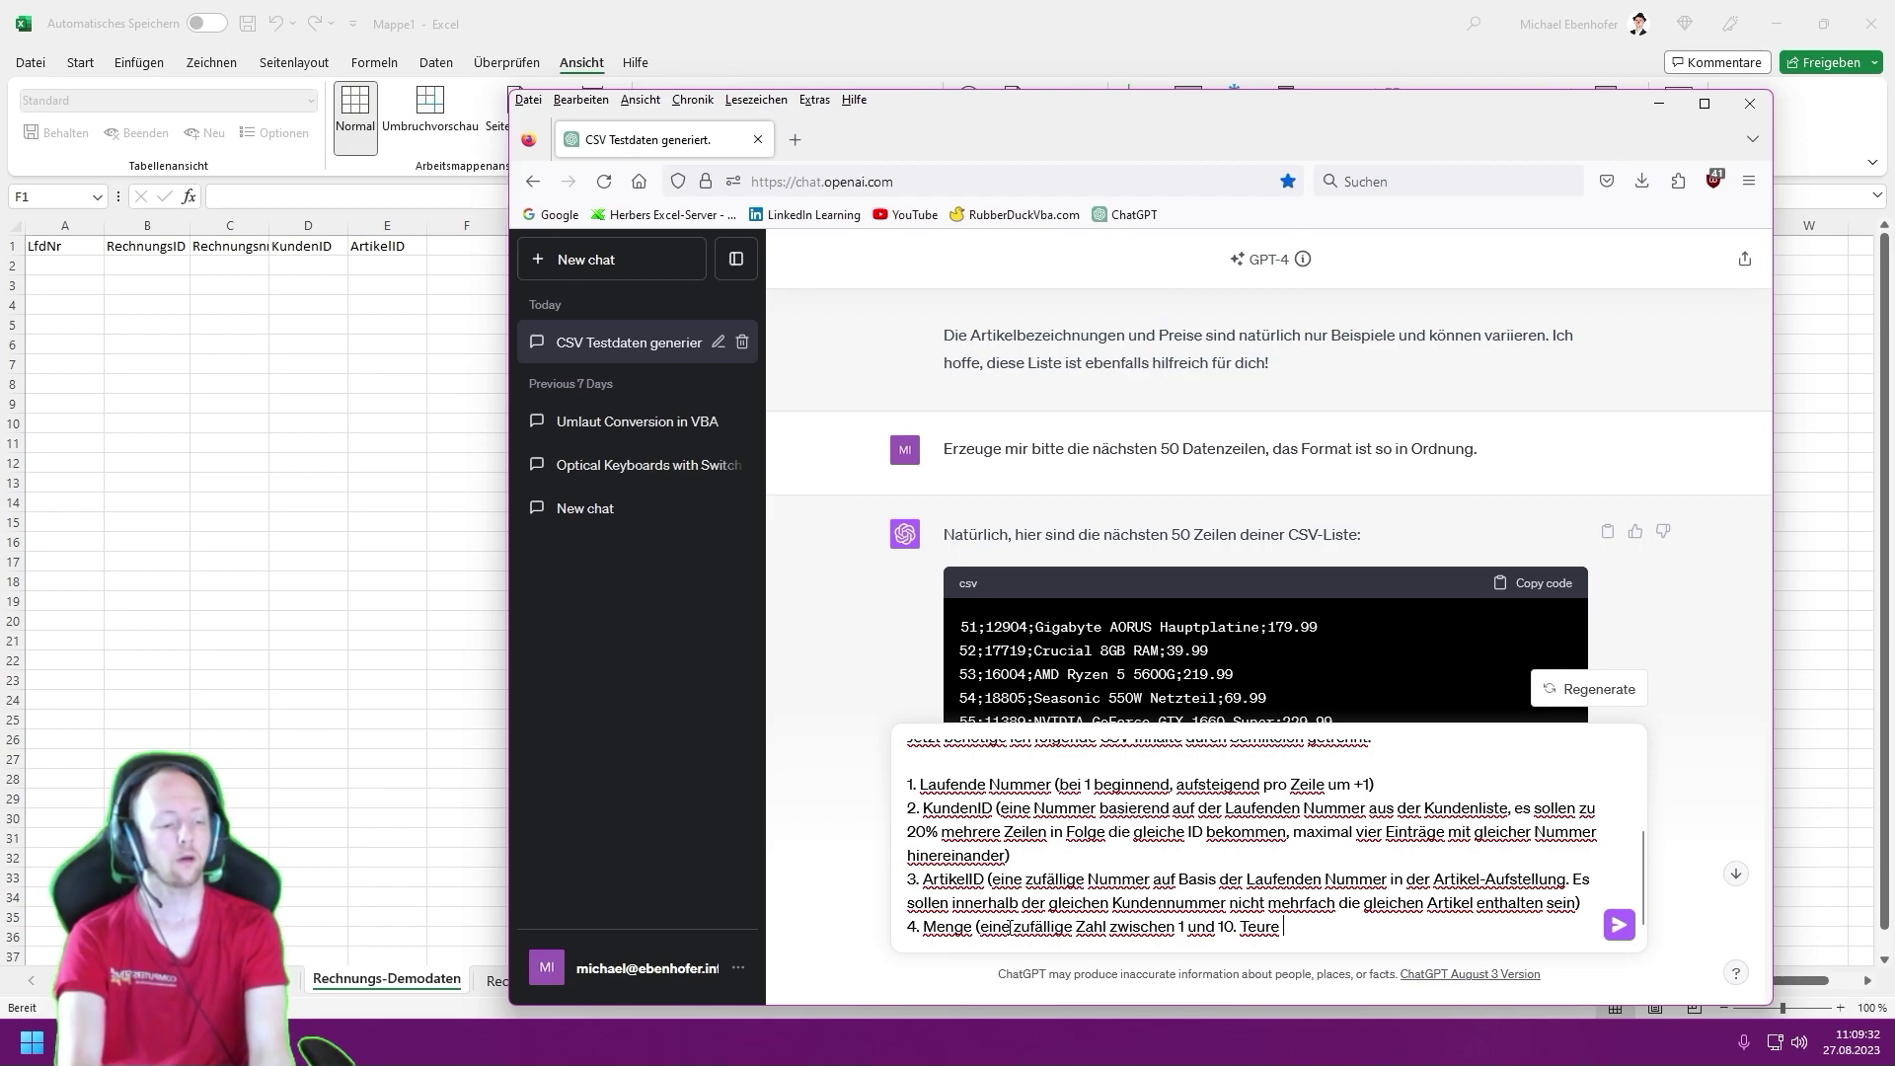
type("n ")
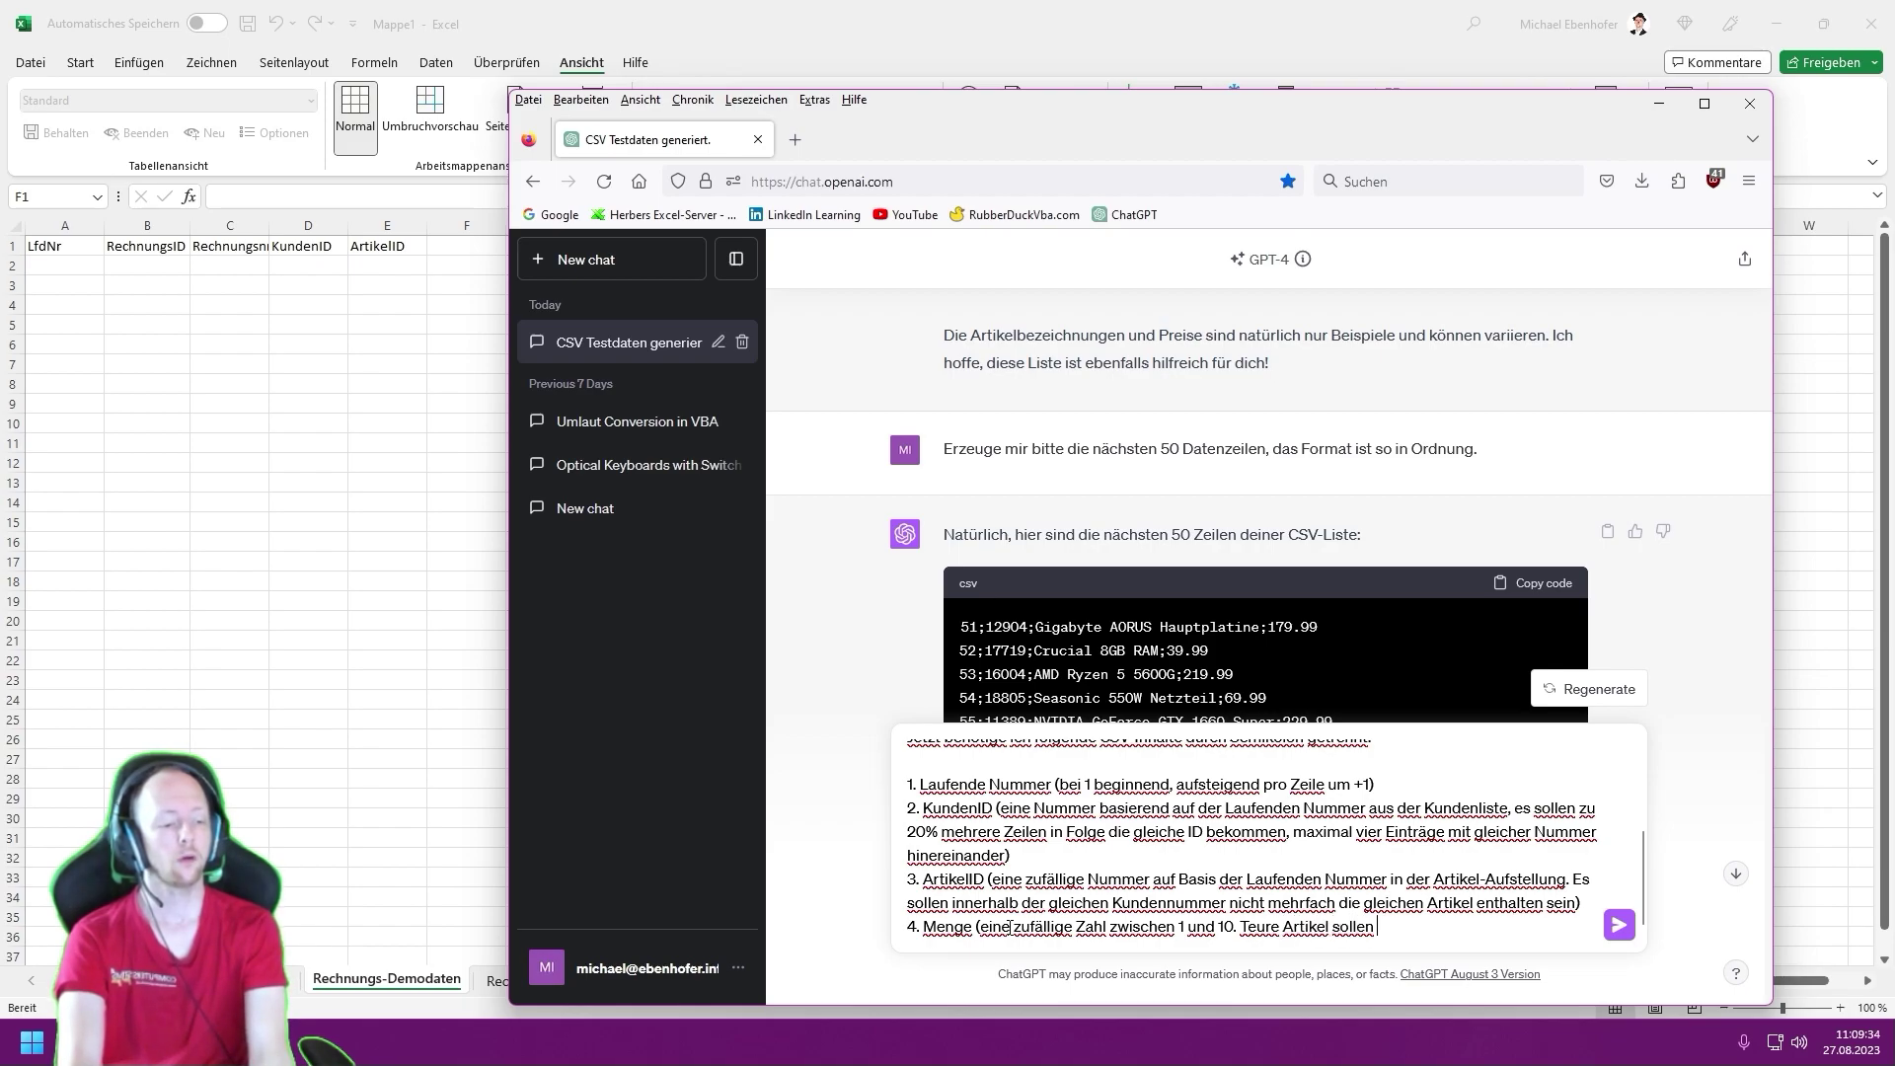
type("weniger häufi")
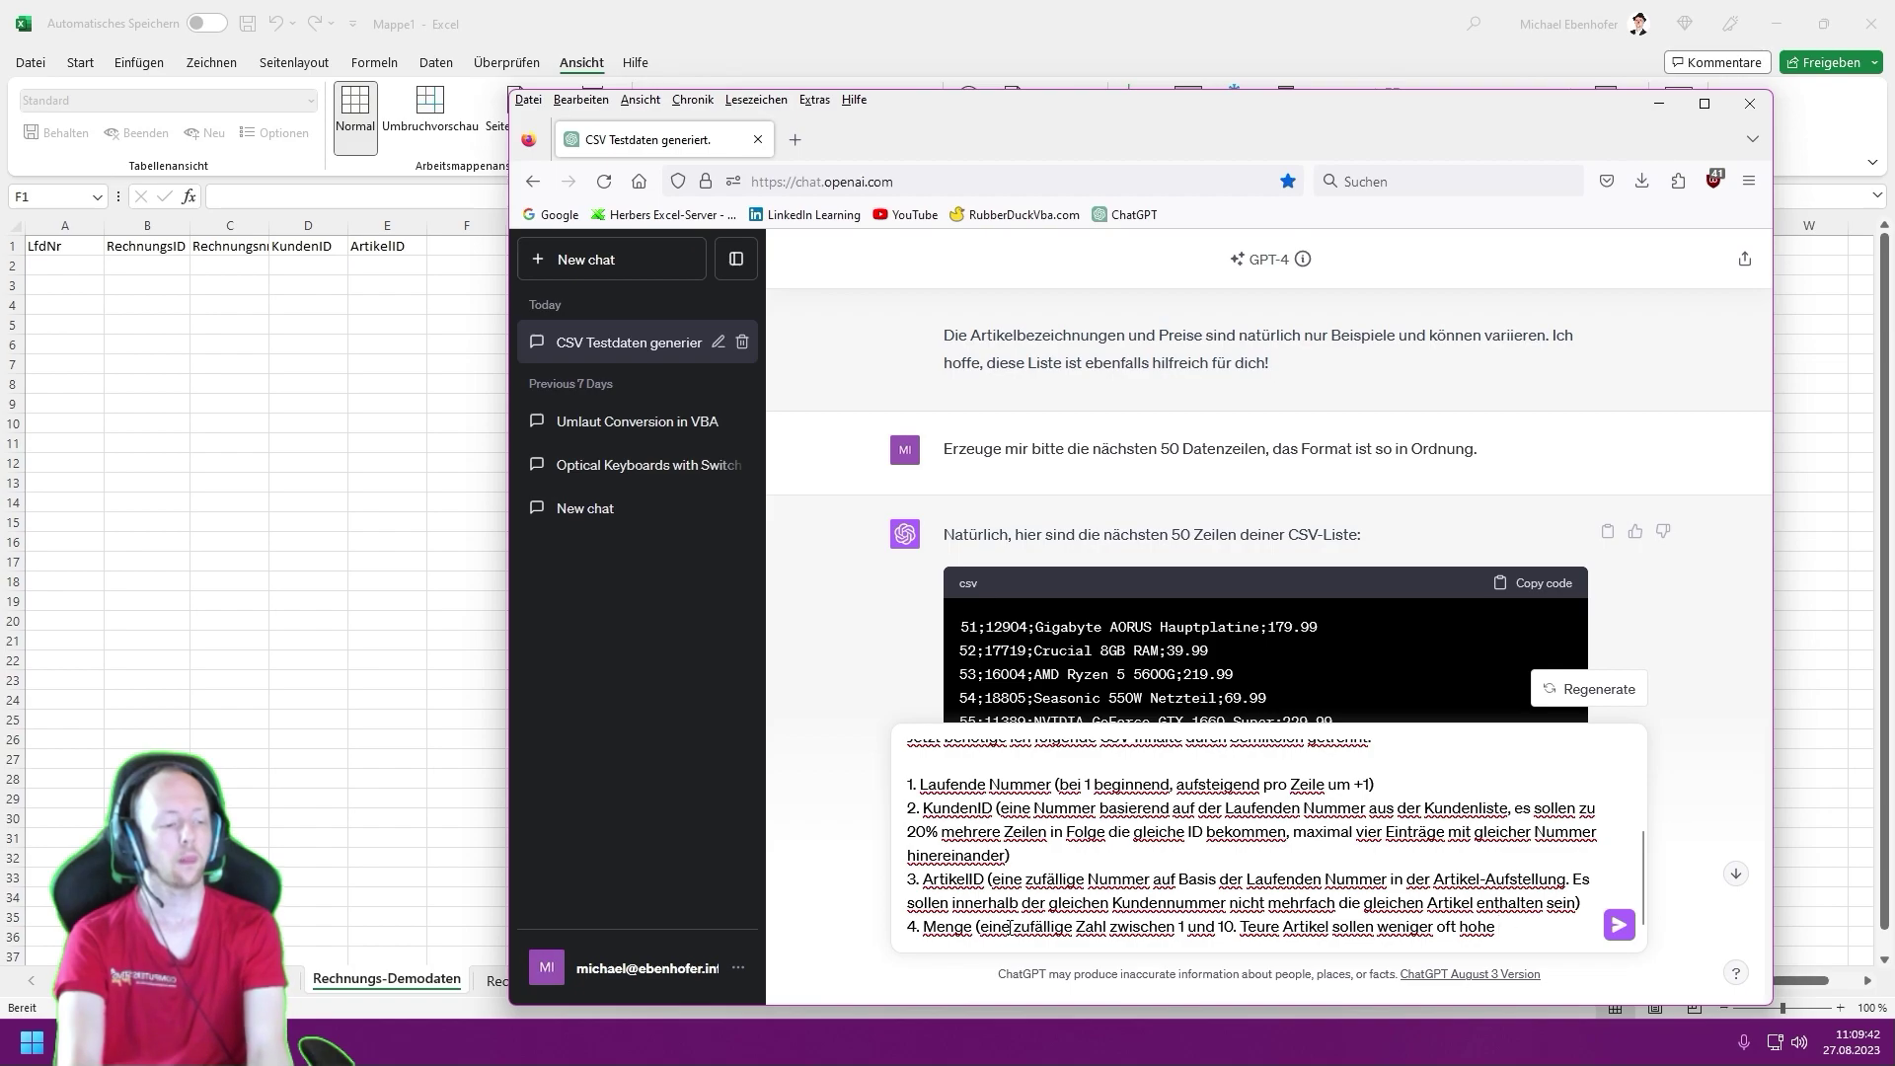
type("Mengenwerte besitzen")
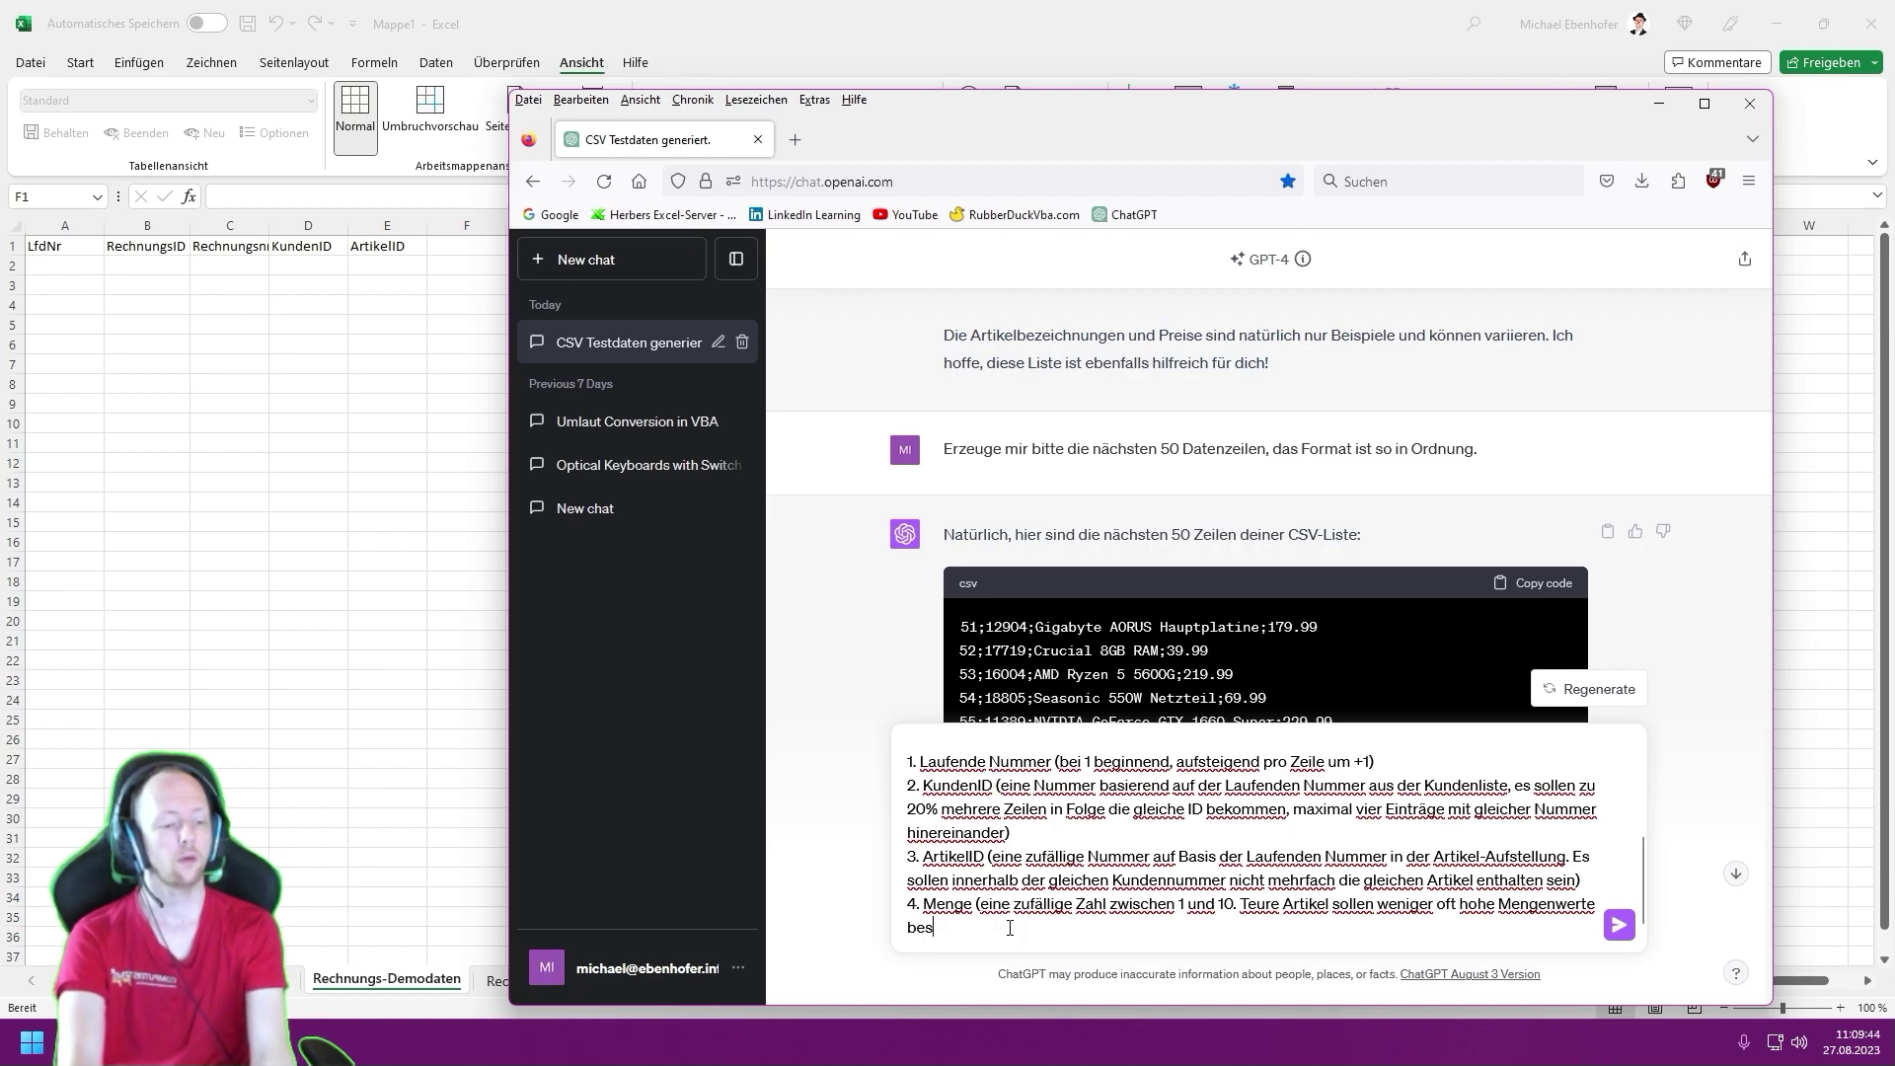
type(")")
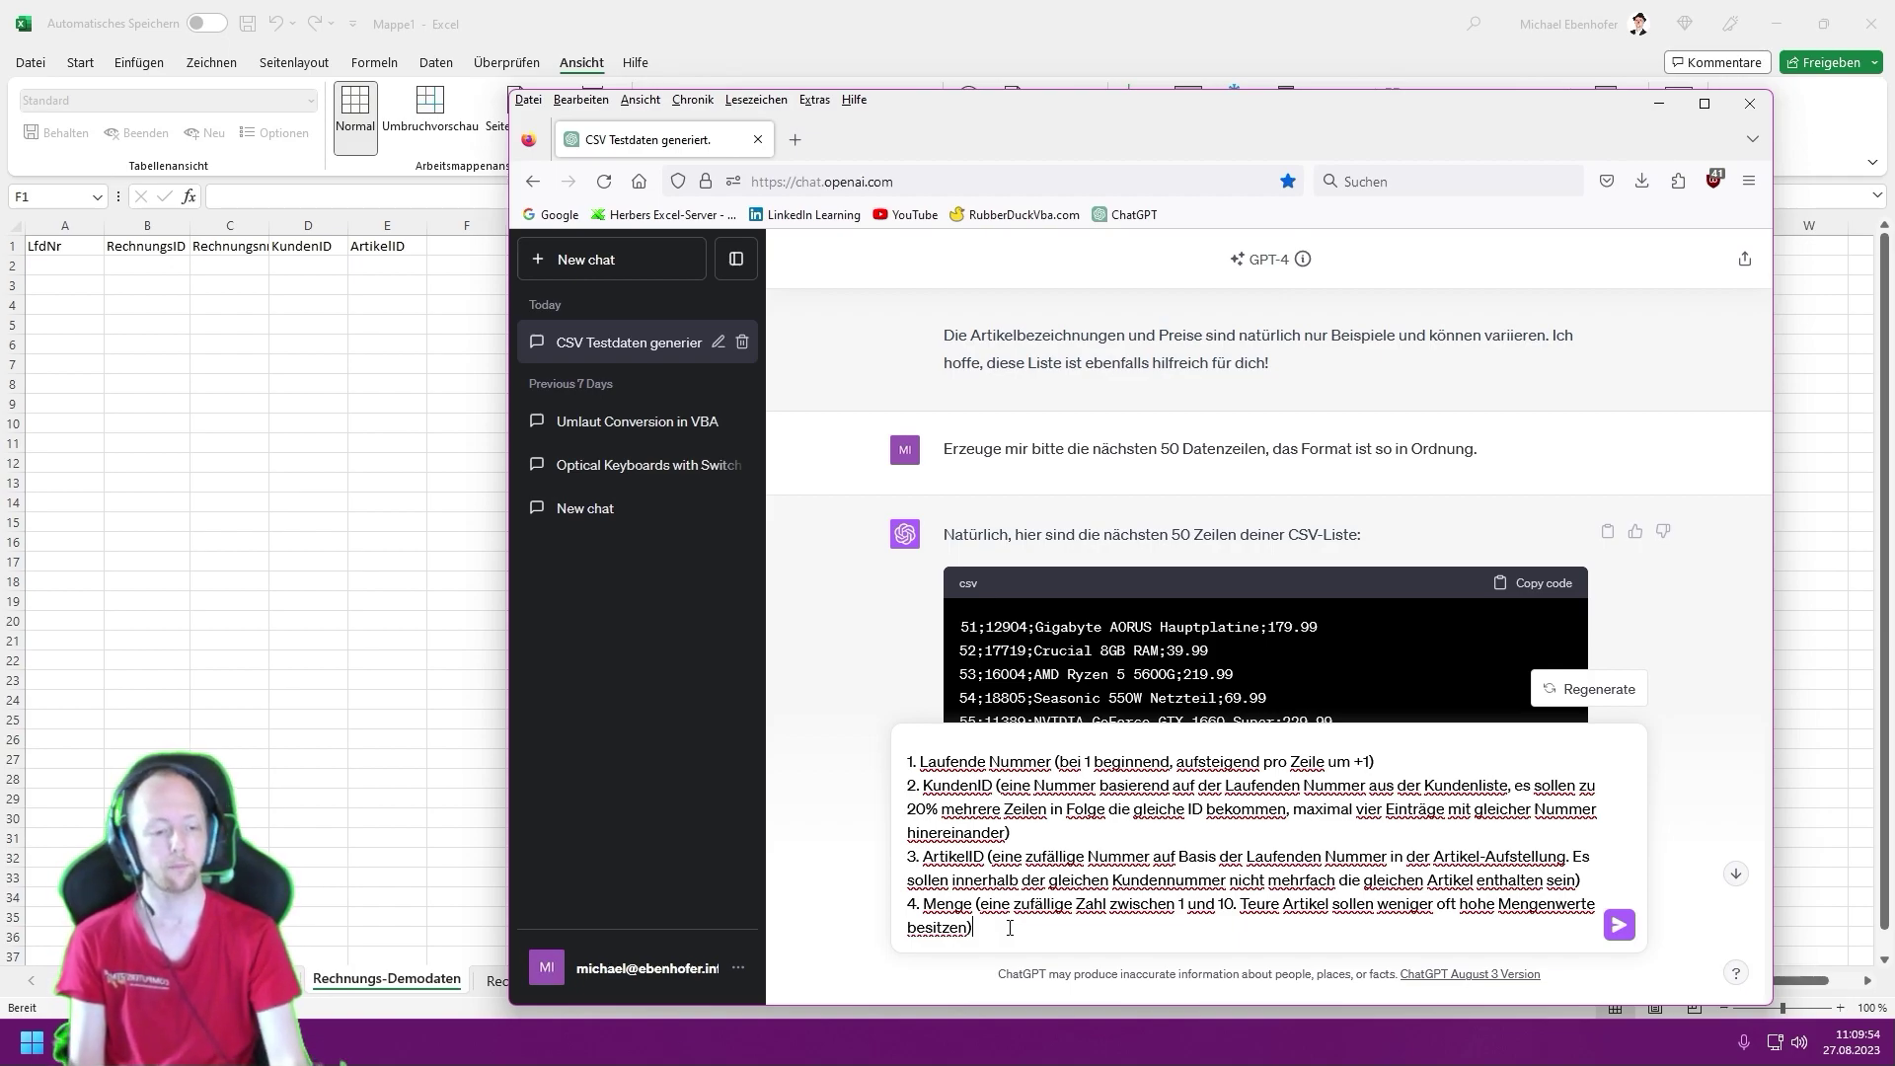
key("Return")
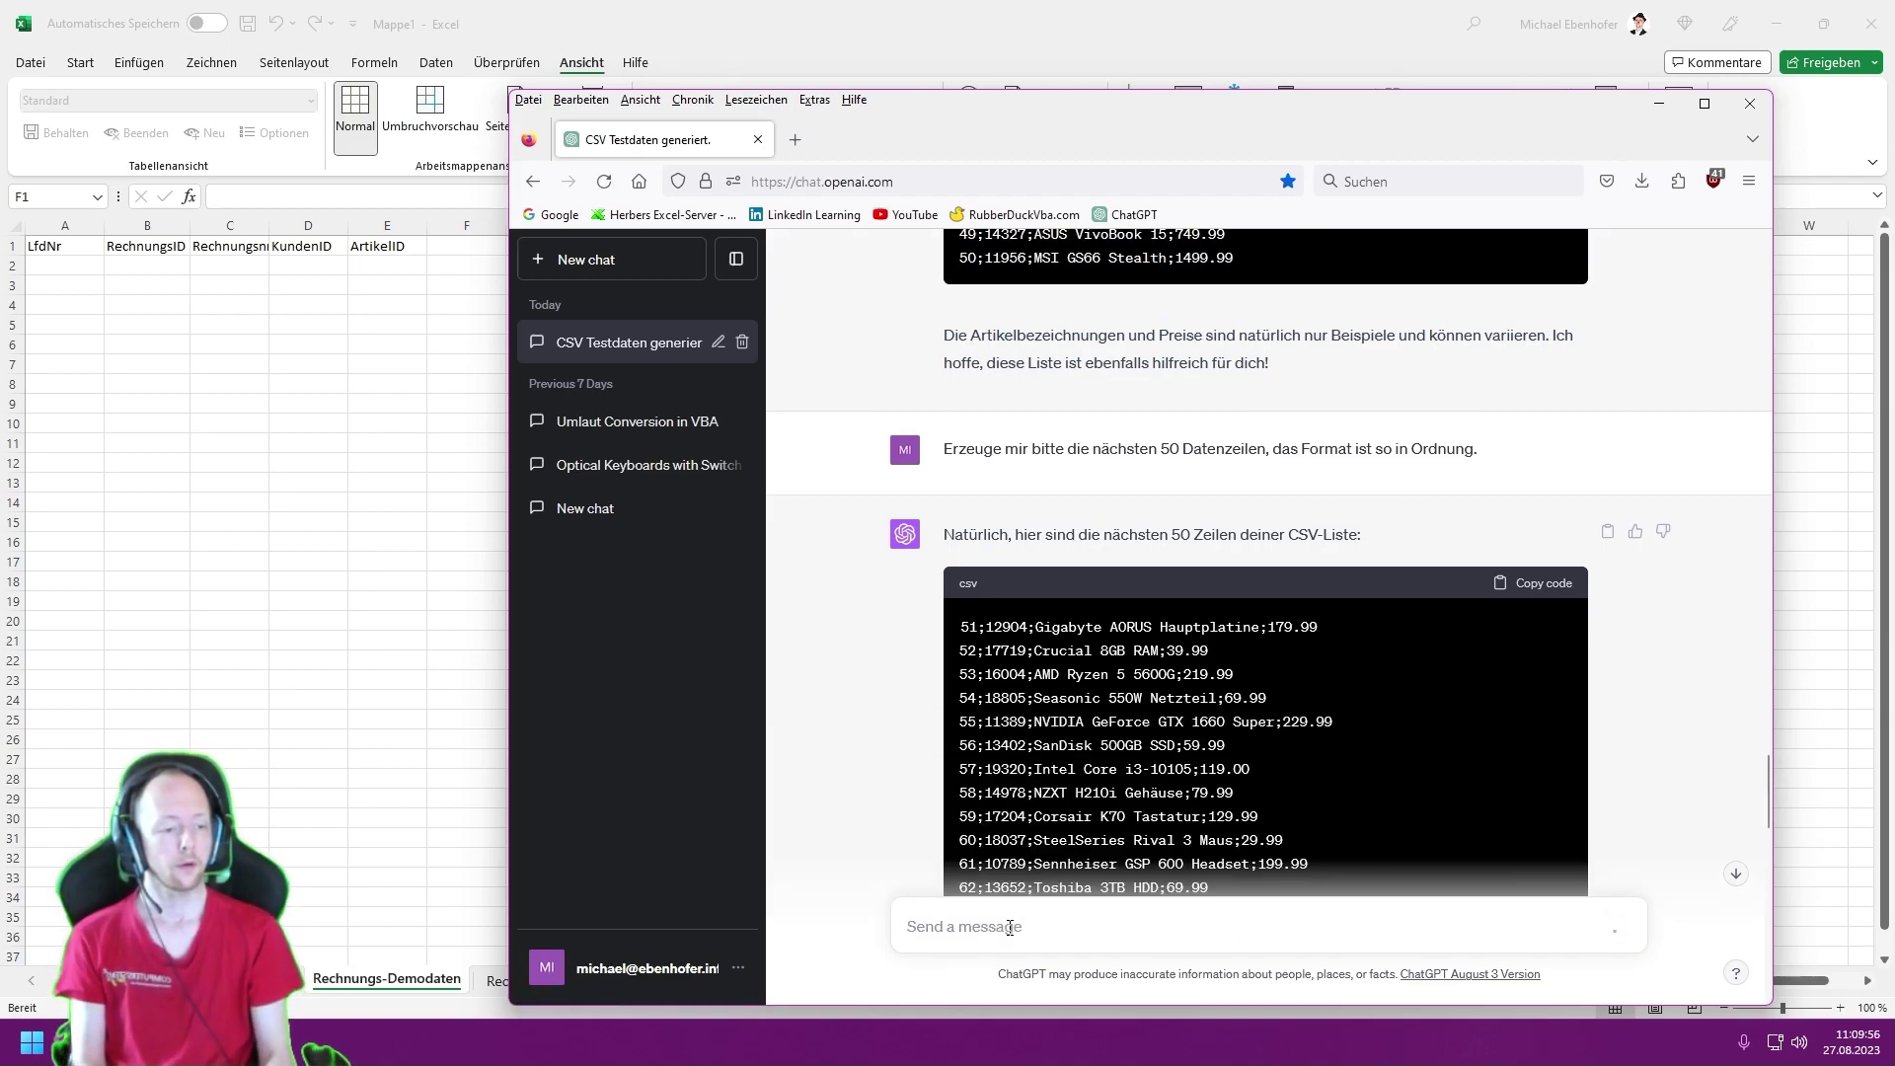
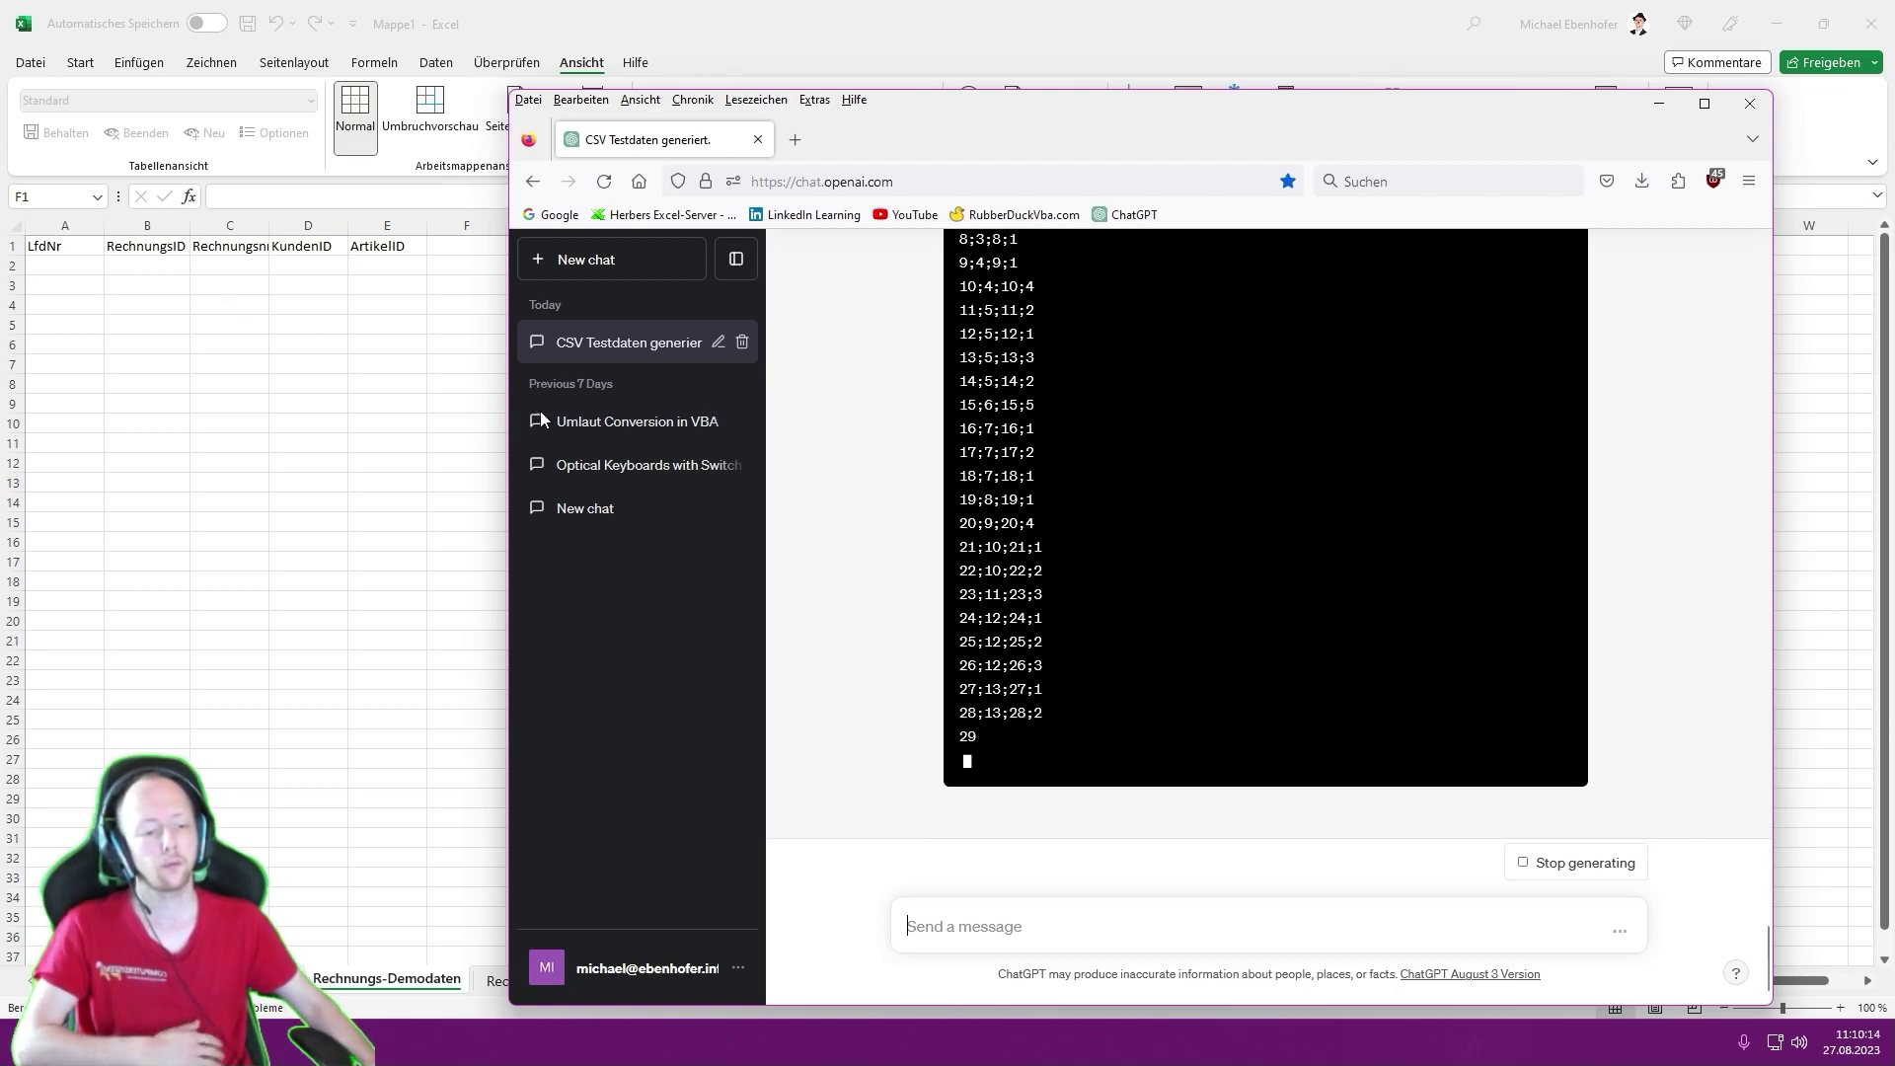
- Ask ChatGPT 'Sieht super aus, bitte generiere die nächsten 50 Datenzeilen' and follow the streaming reply
type("Sieht")
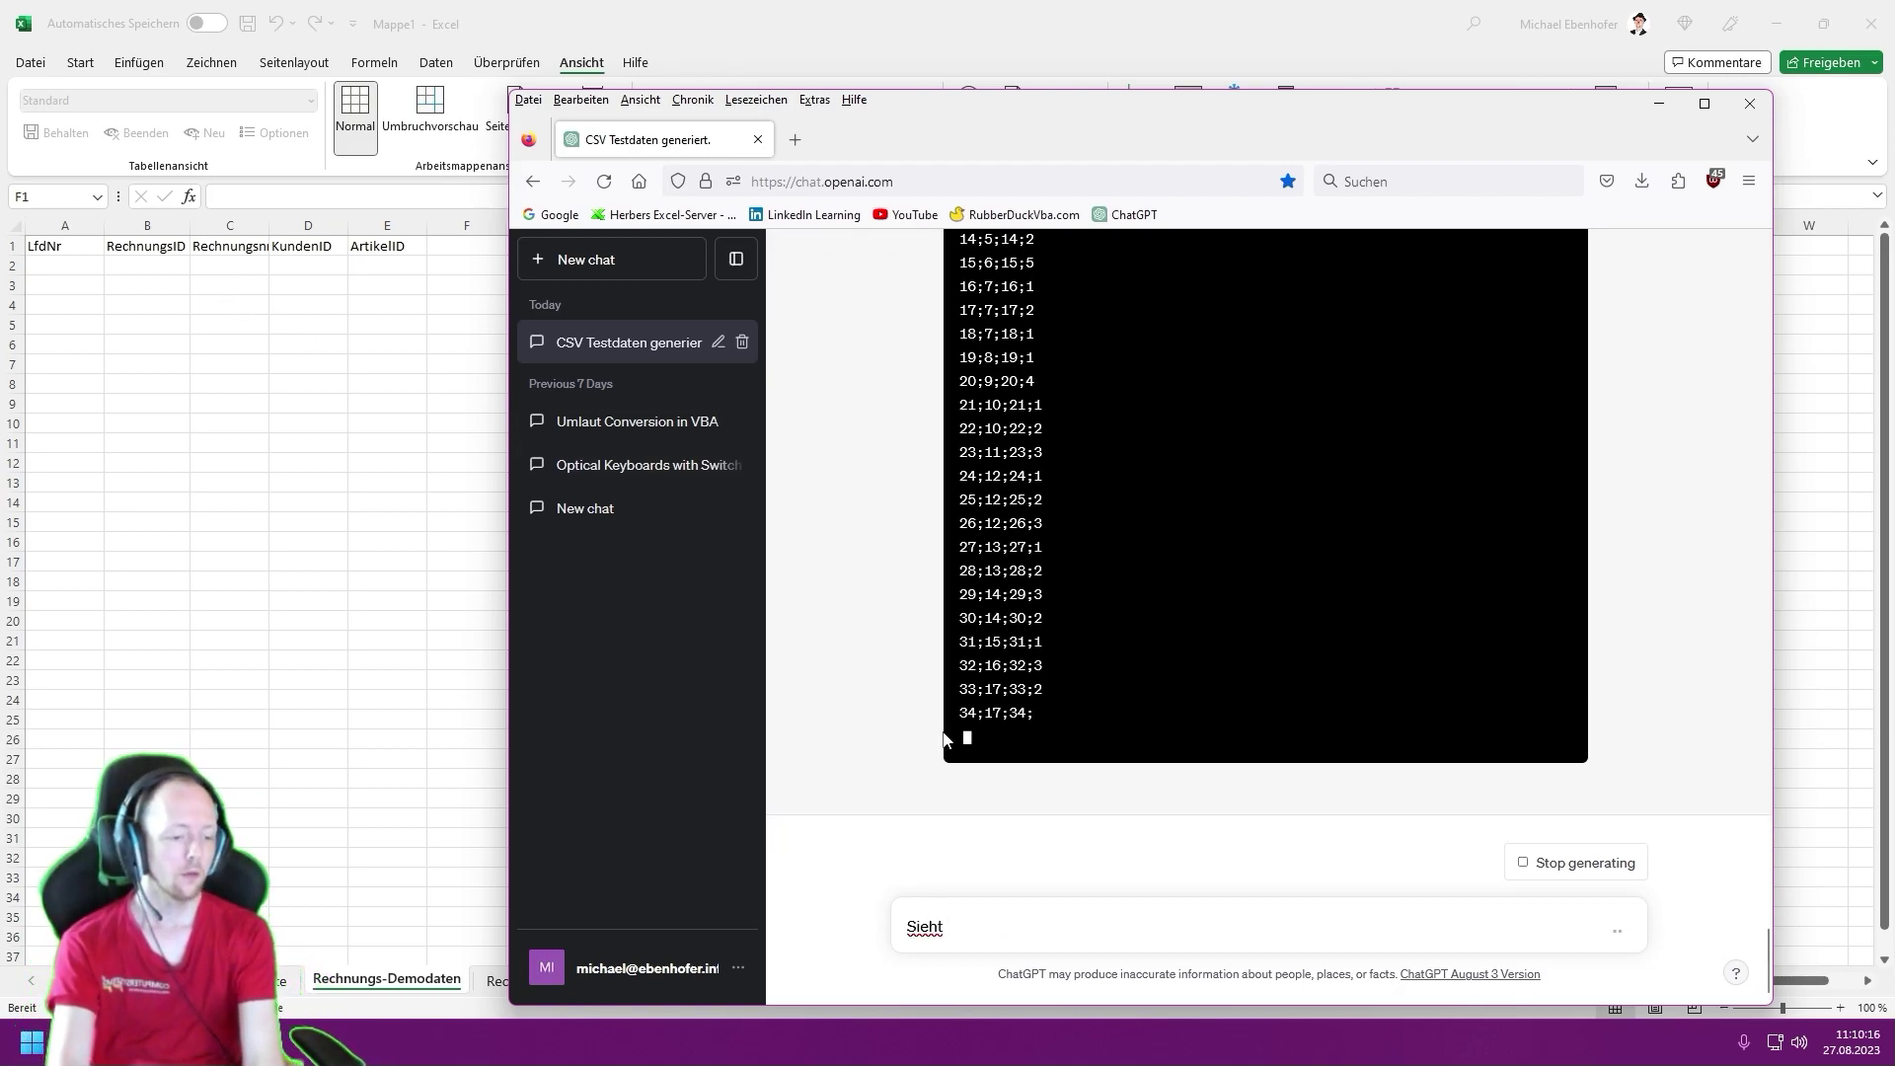
type(" super aus, bitte")
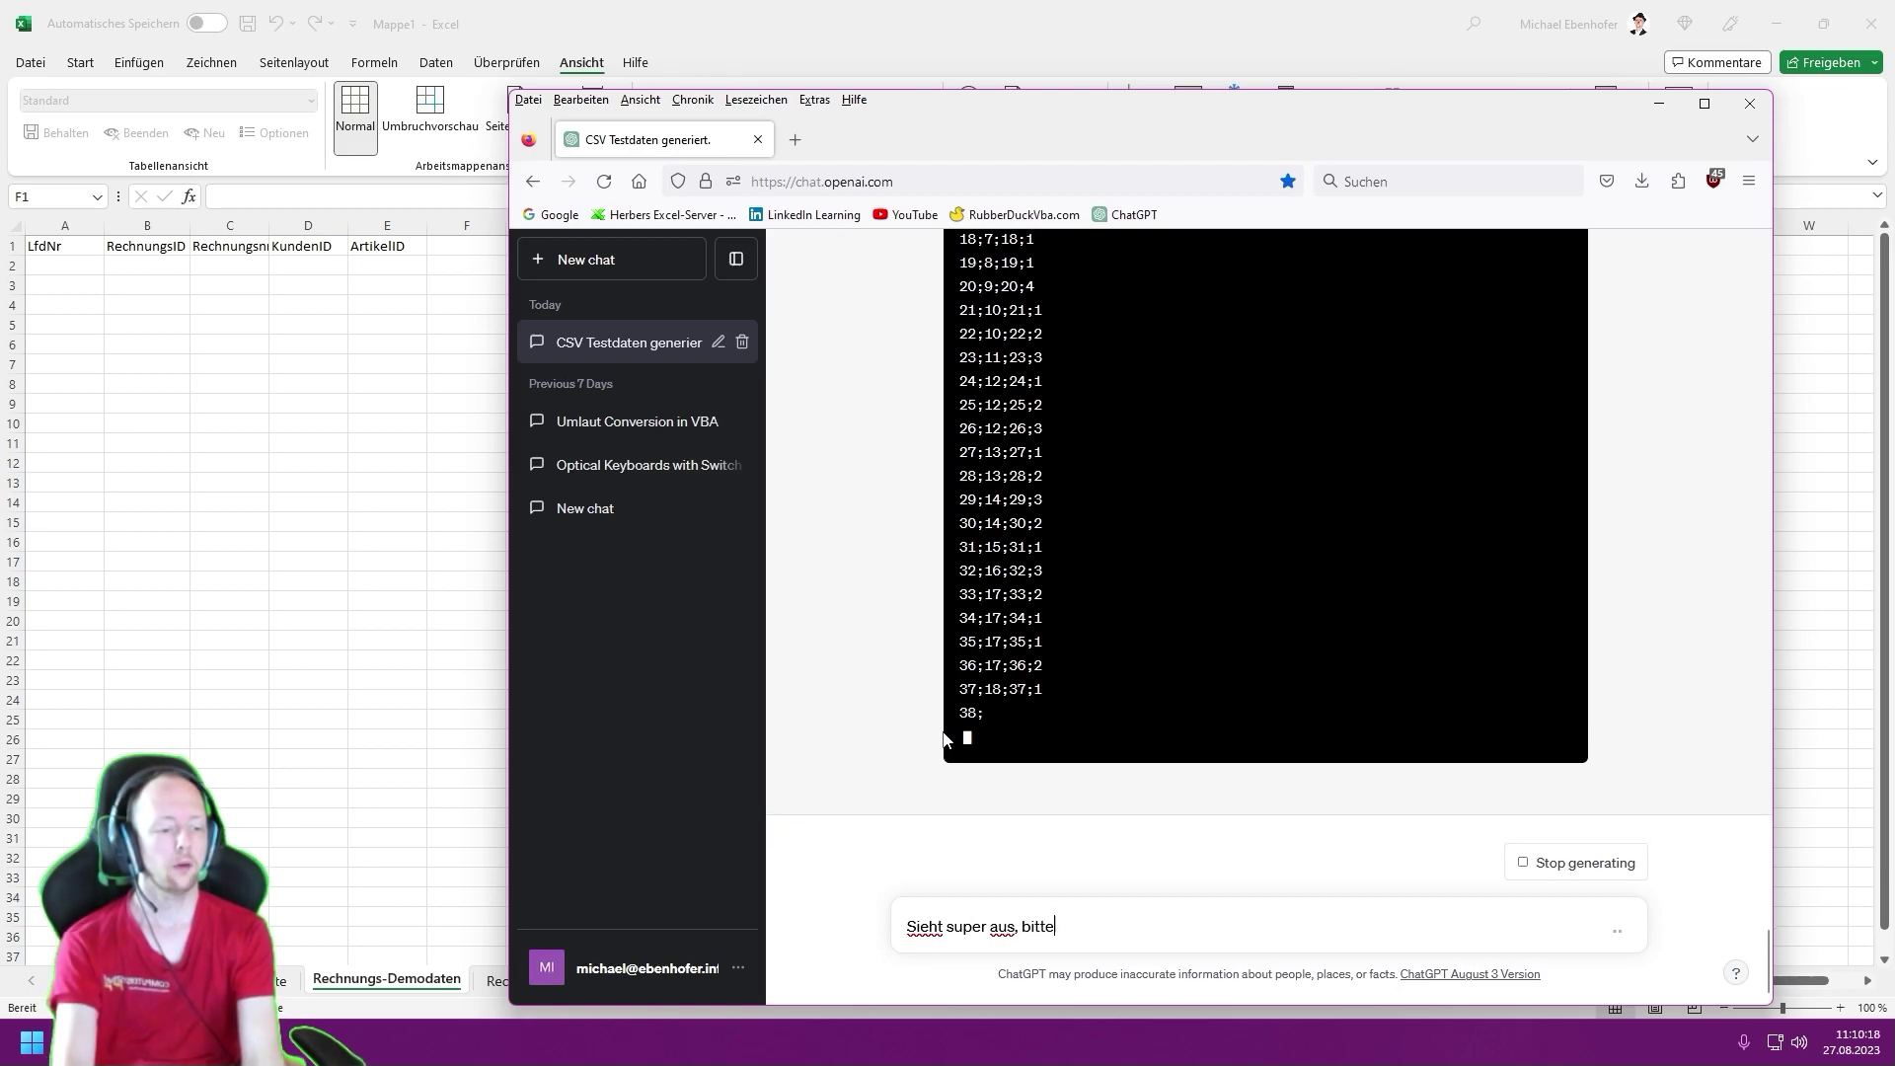
type(" generiere die näc")
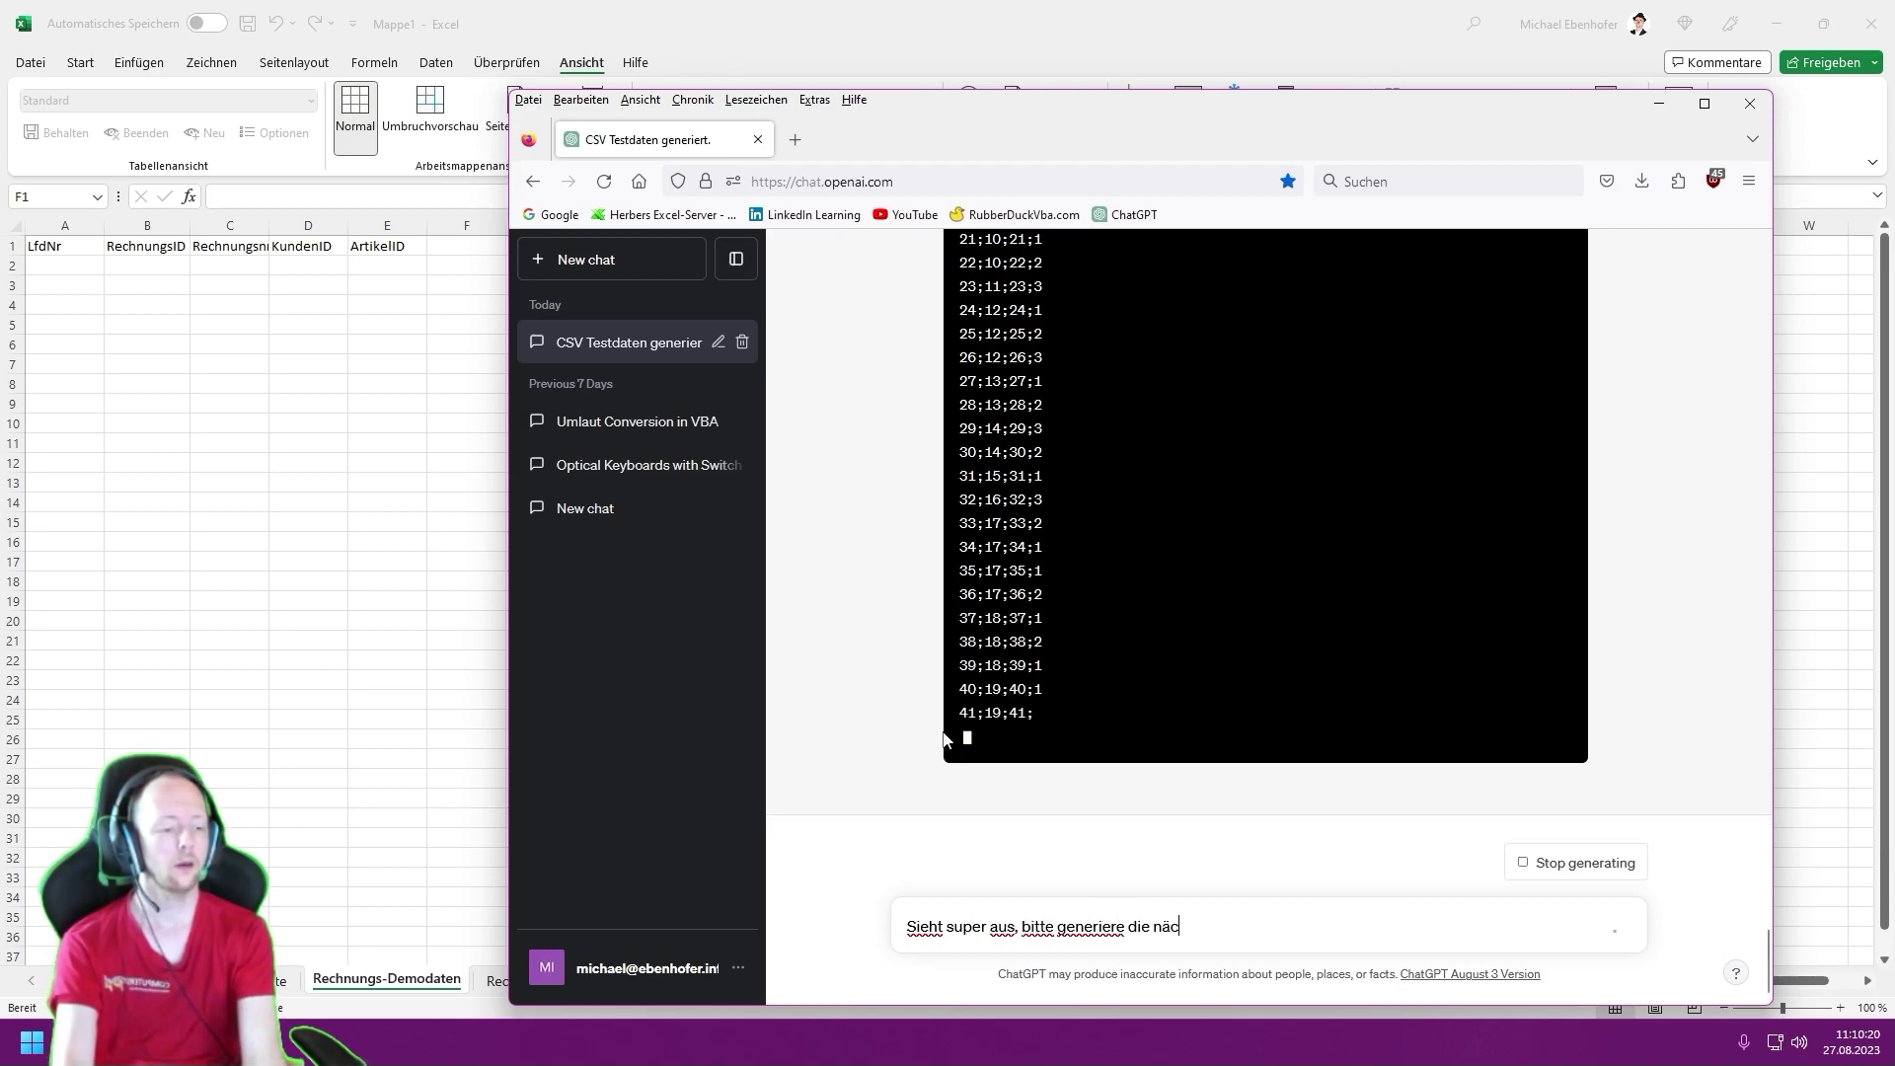
type("hsten 50 Daten")
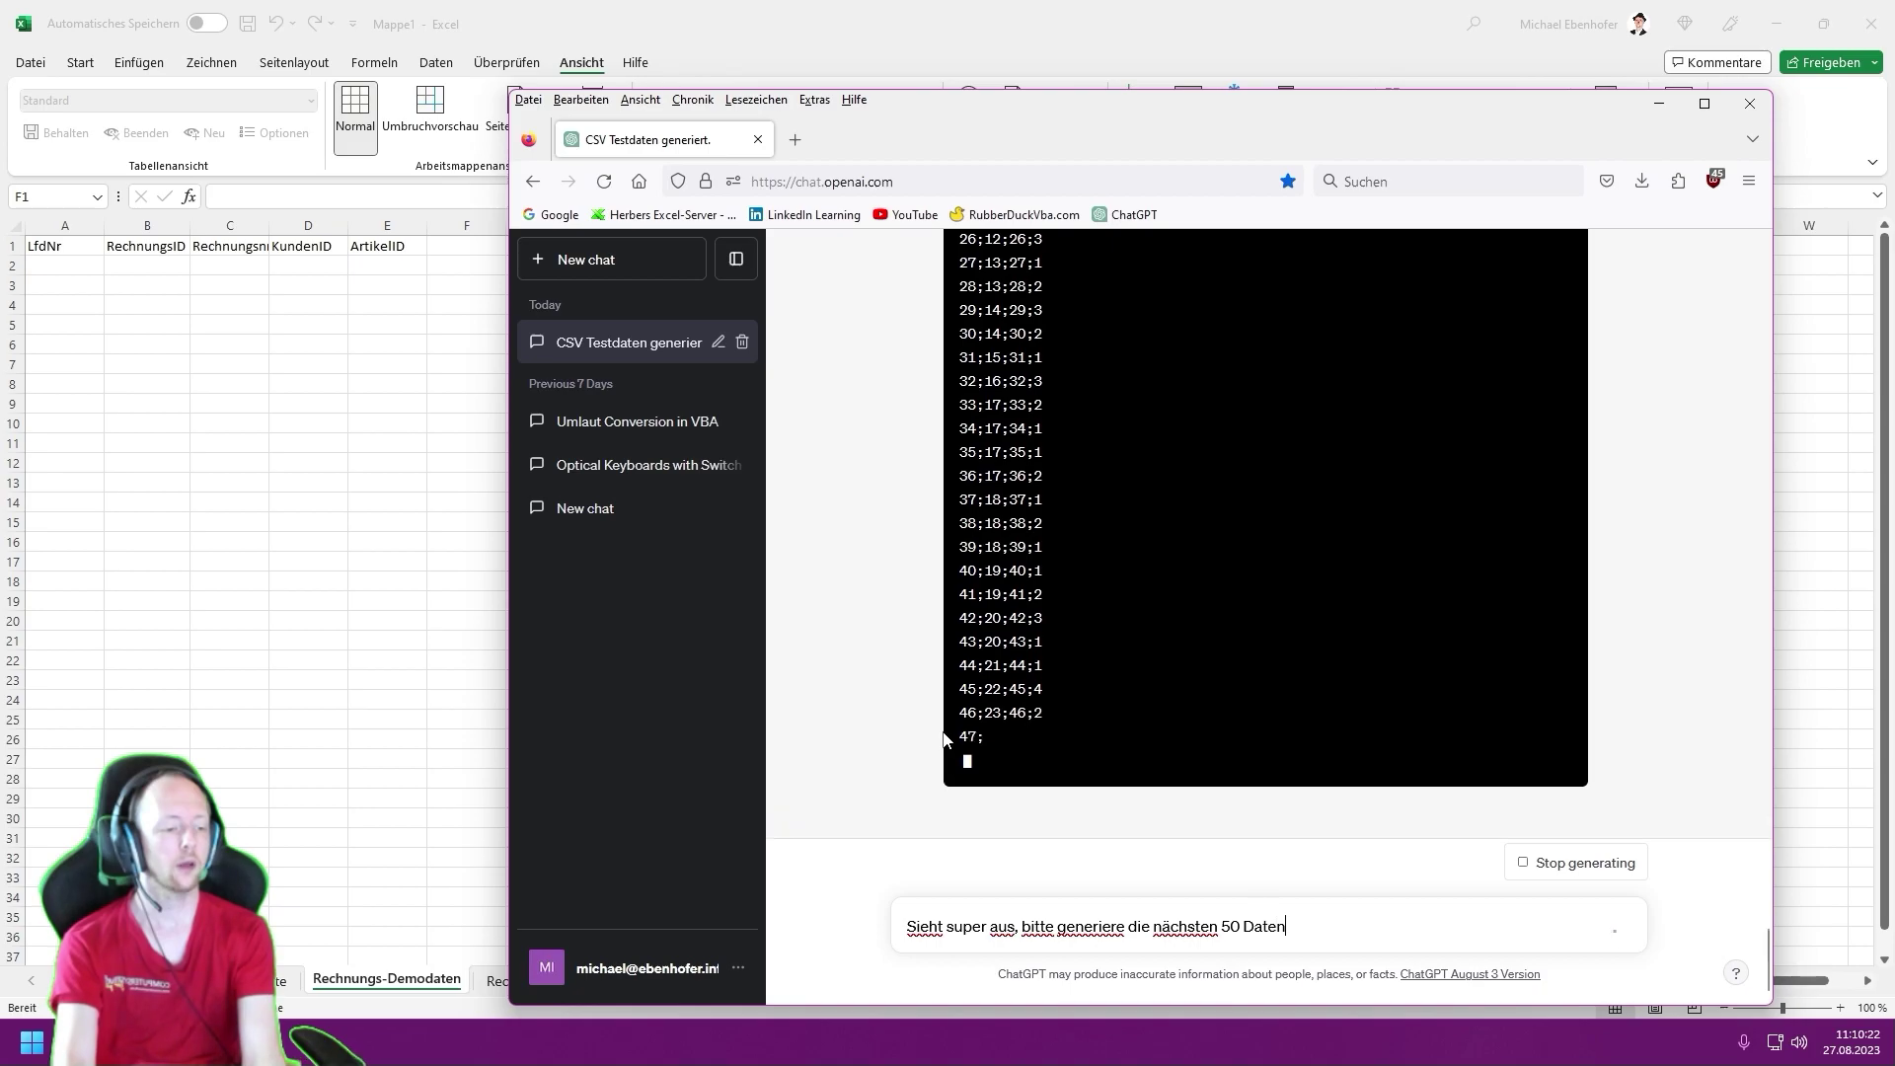
type("zeilen.")
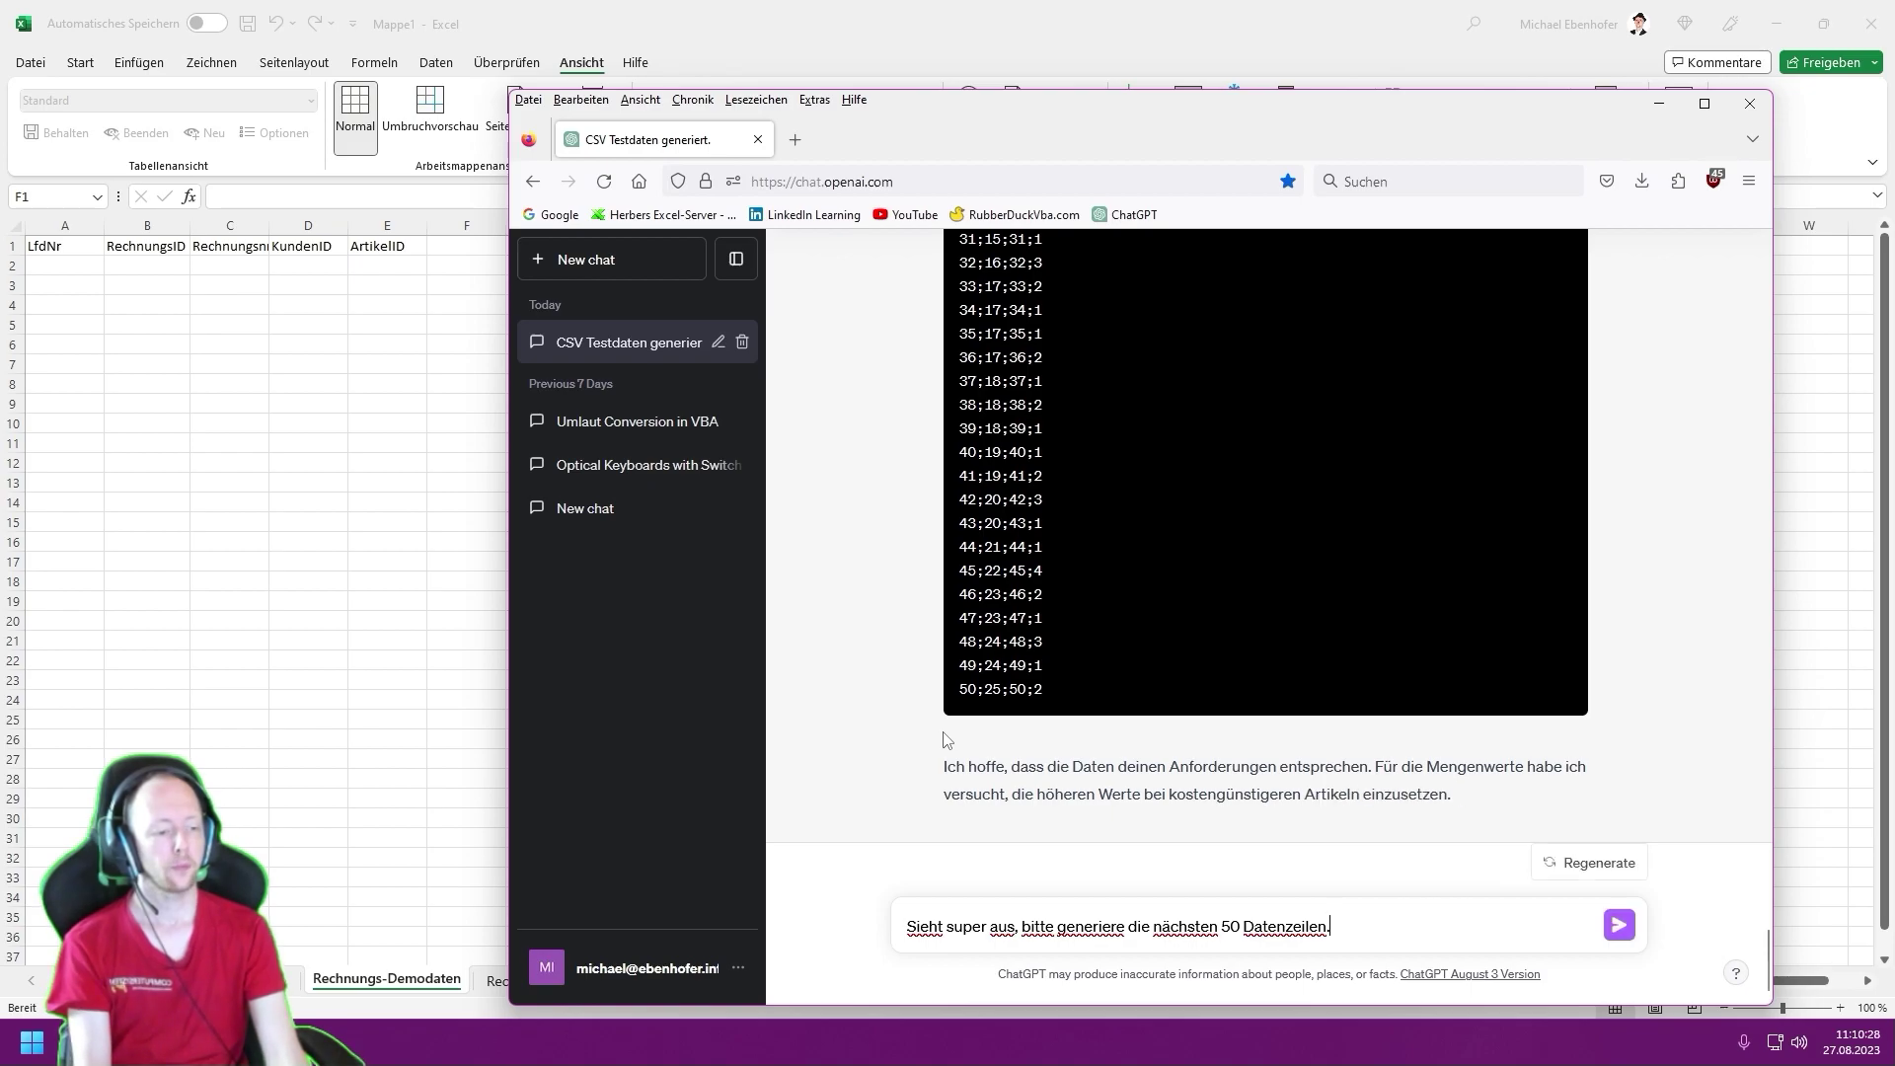
key("Return")
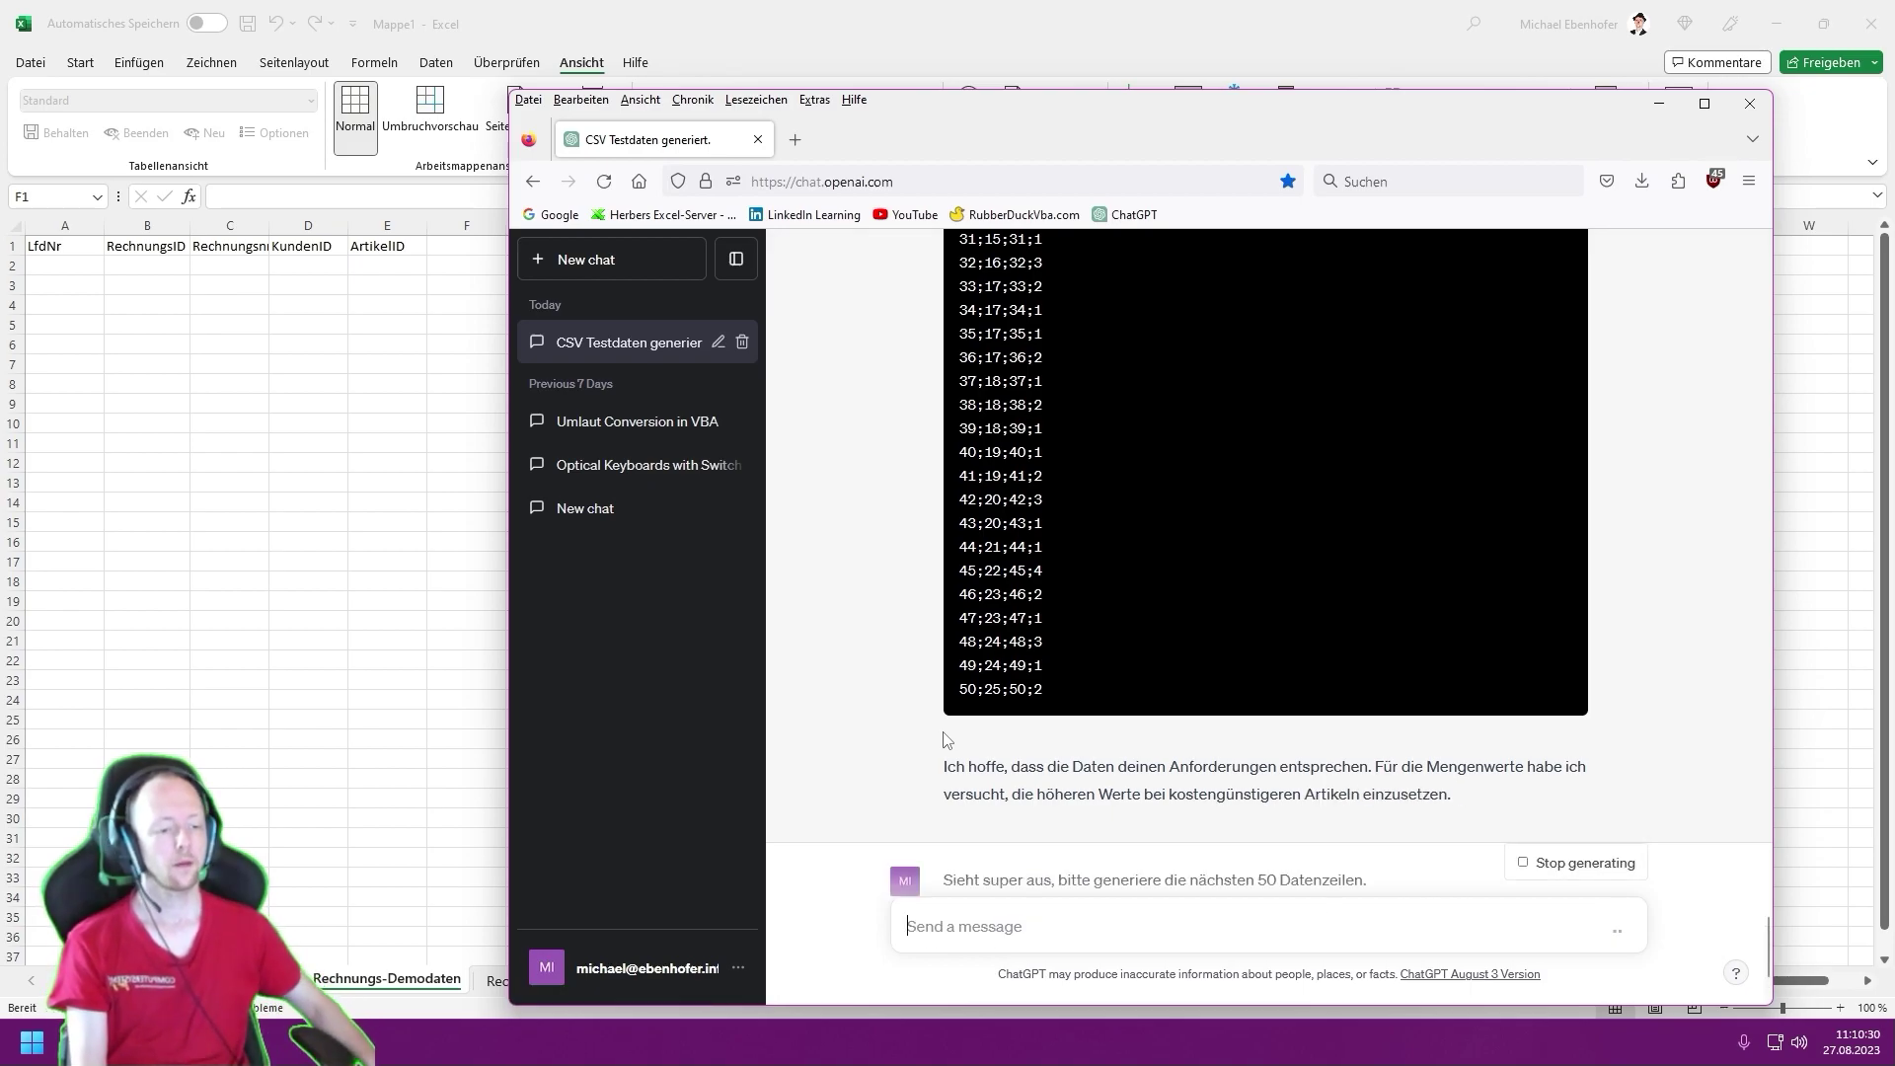
scroll(1086, 741, "up", 15)
scroll(1193, 736, "up", 4)
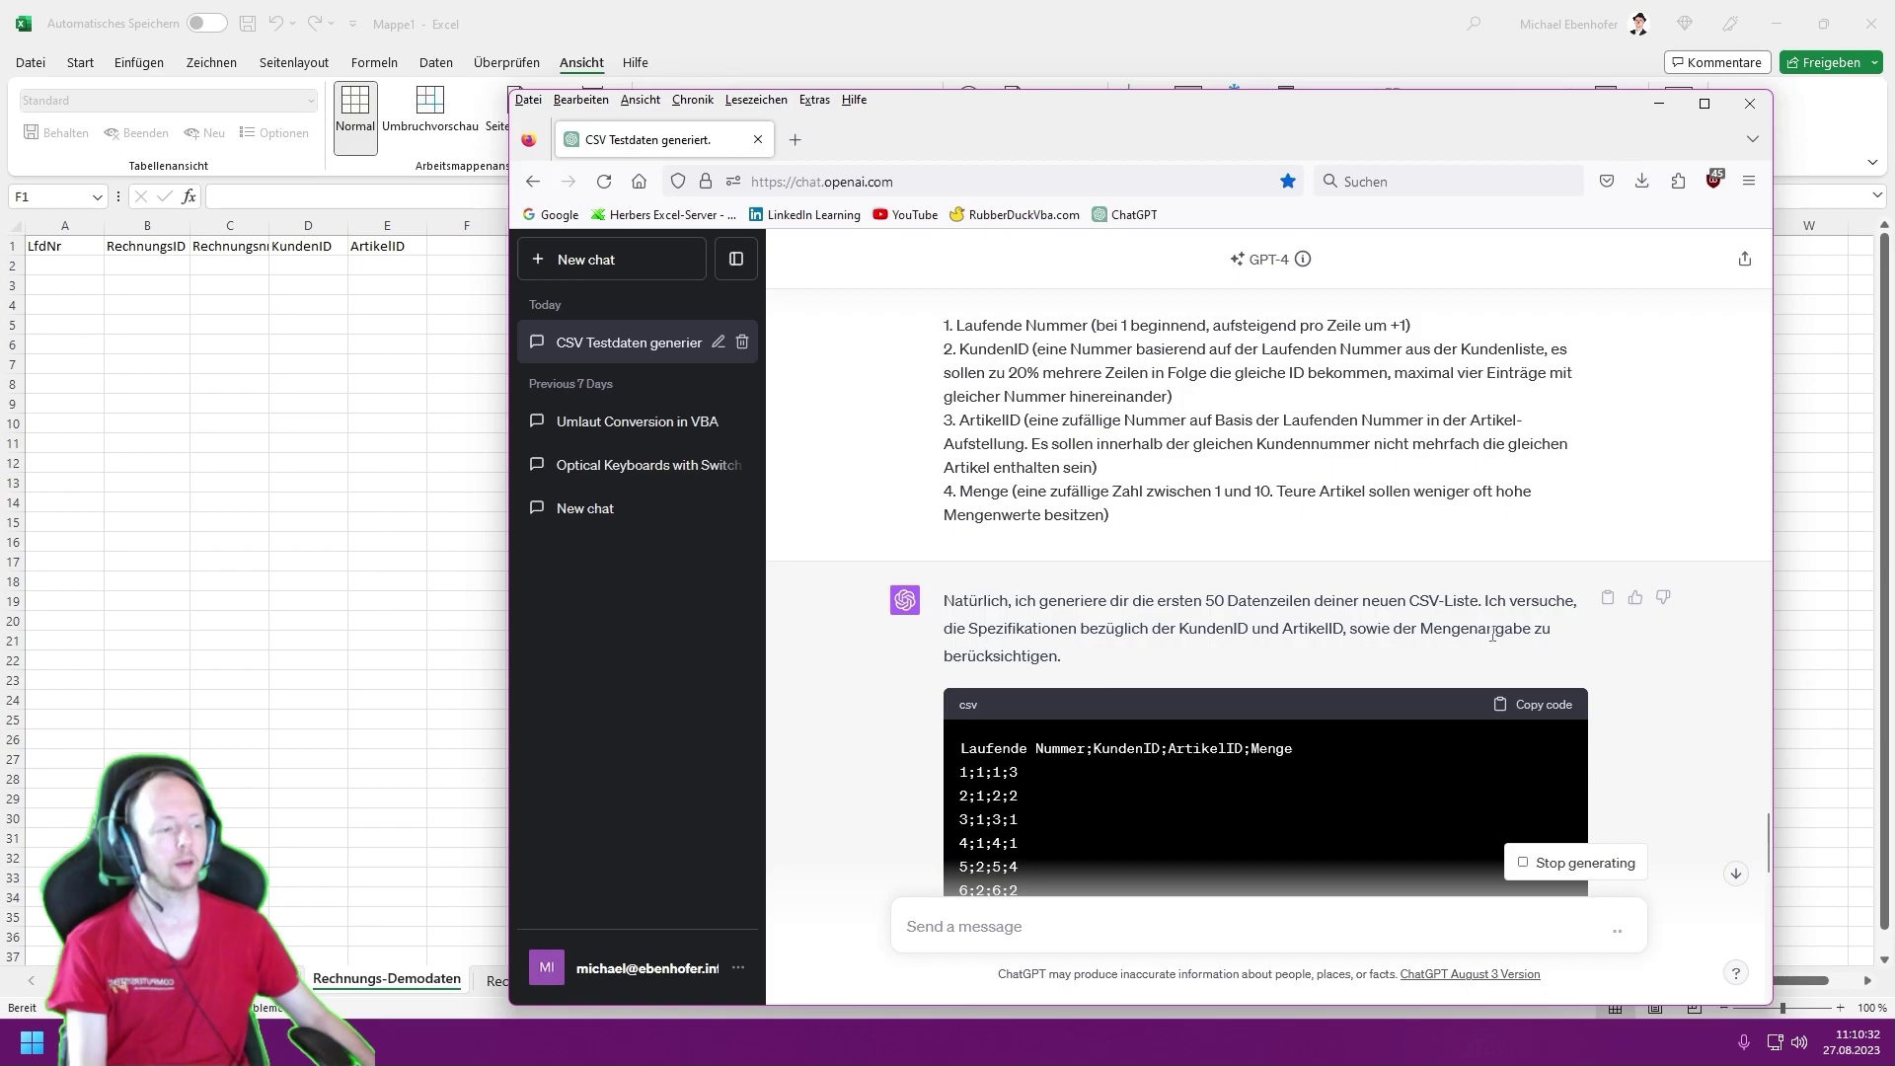
scroll(931, 698, "down", 6)
scroll(901, 689, "down", 5)
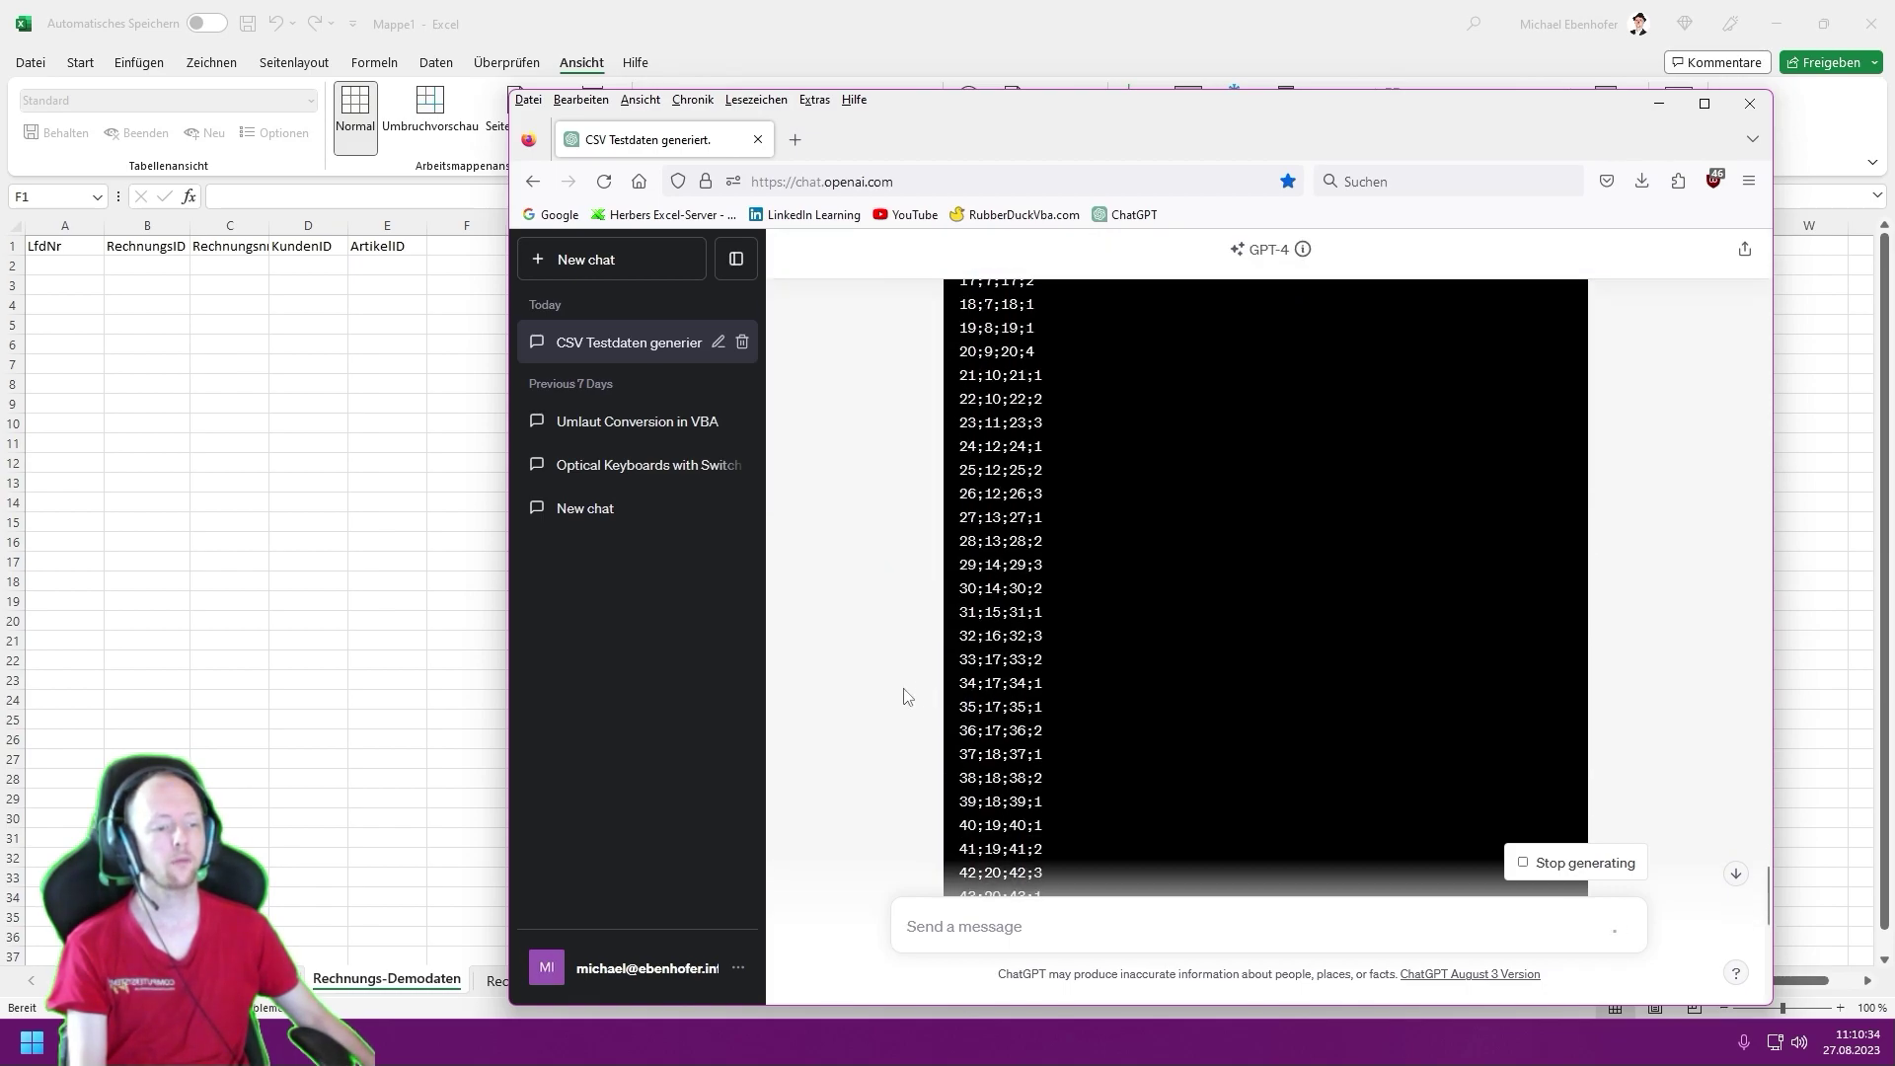
scroll(901, 689, "down", 8)
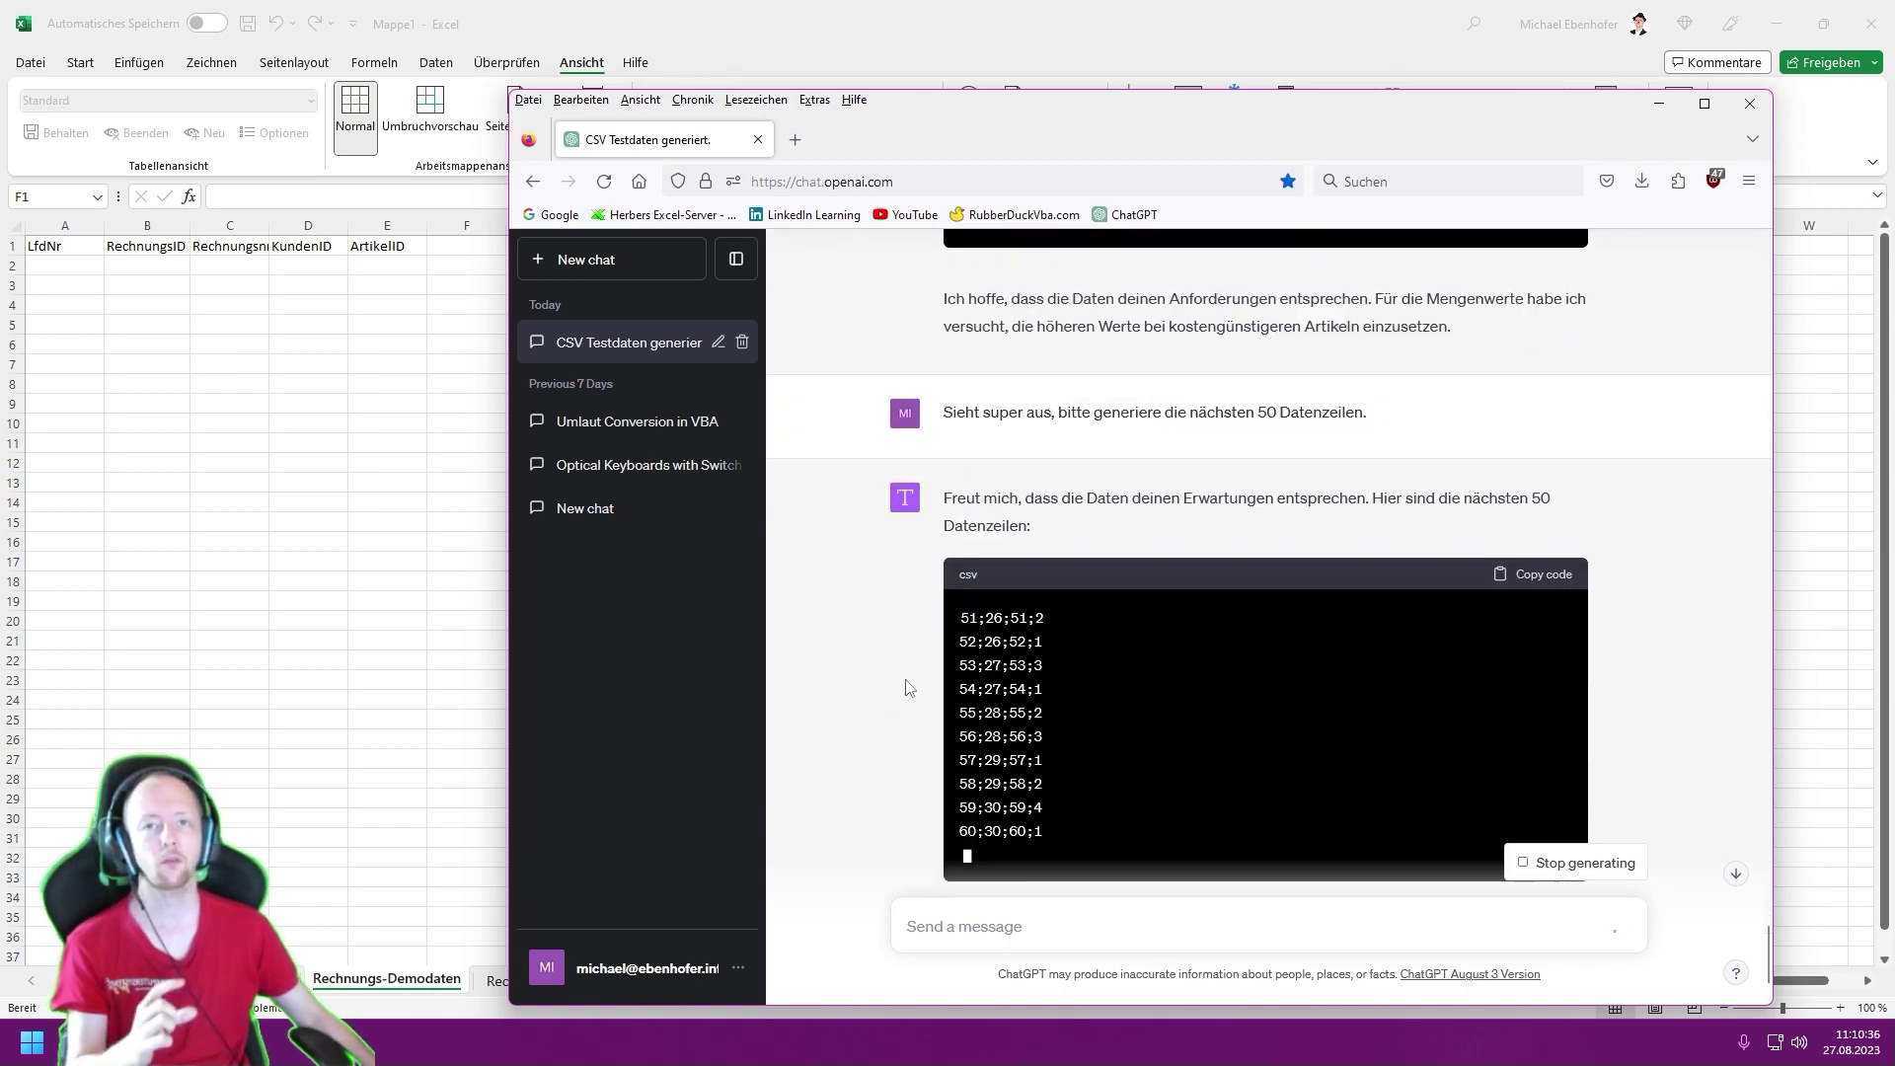
- Clear columns A–E and paste the first 50 CSV invoice rows into column A
key("alt+Tab")
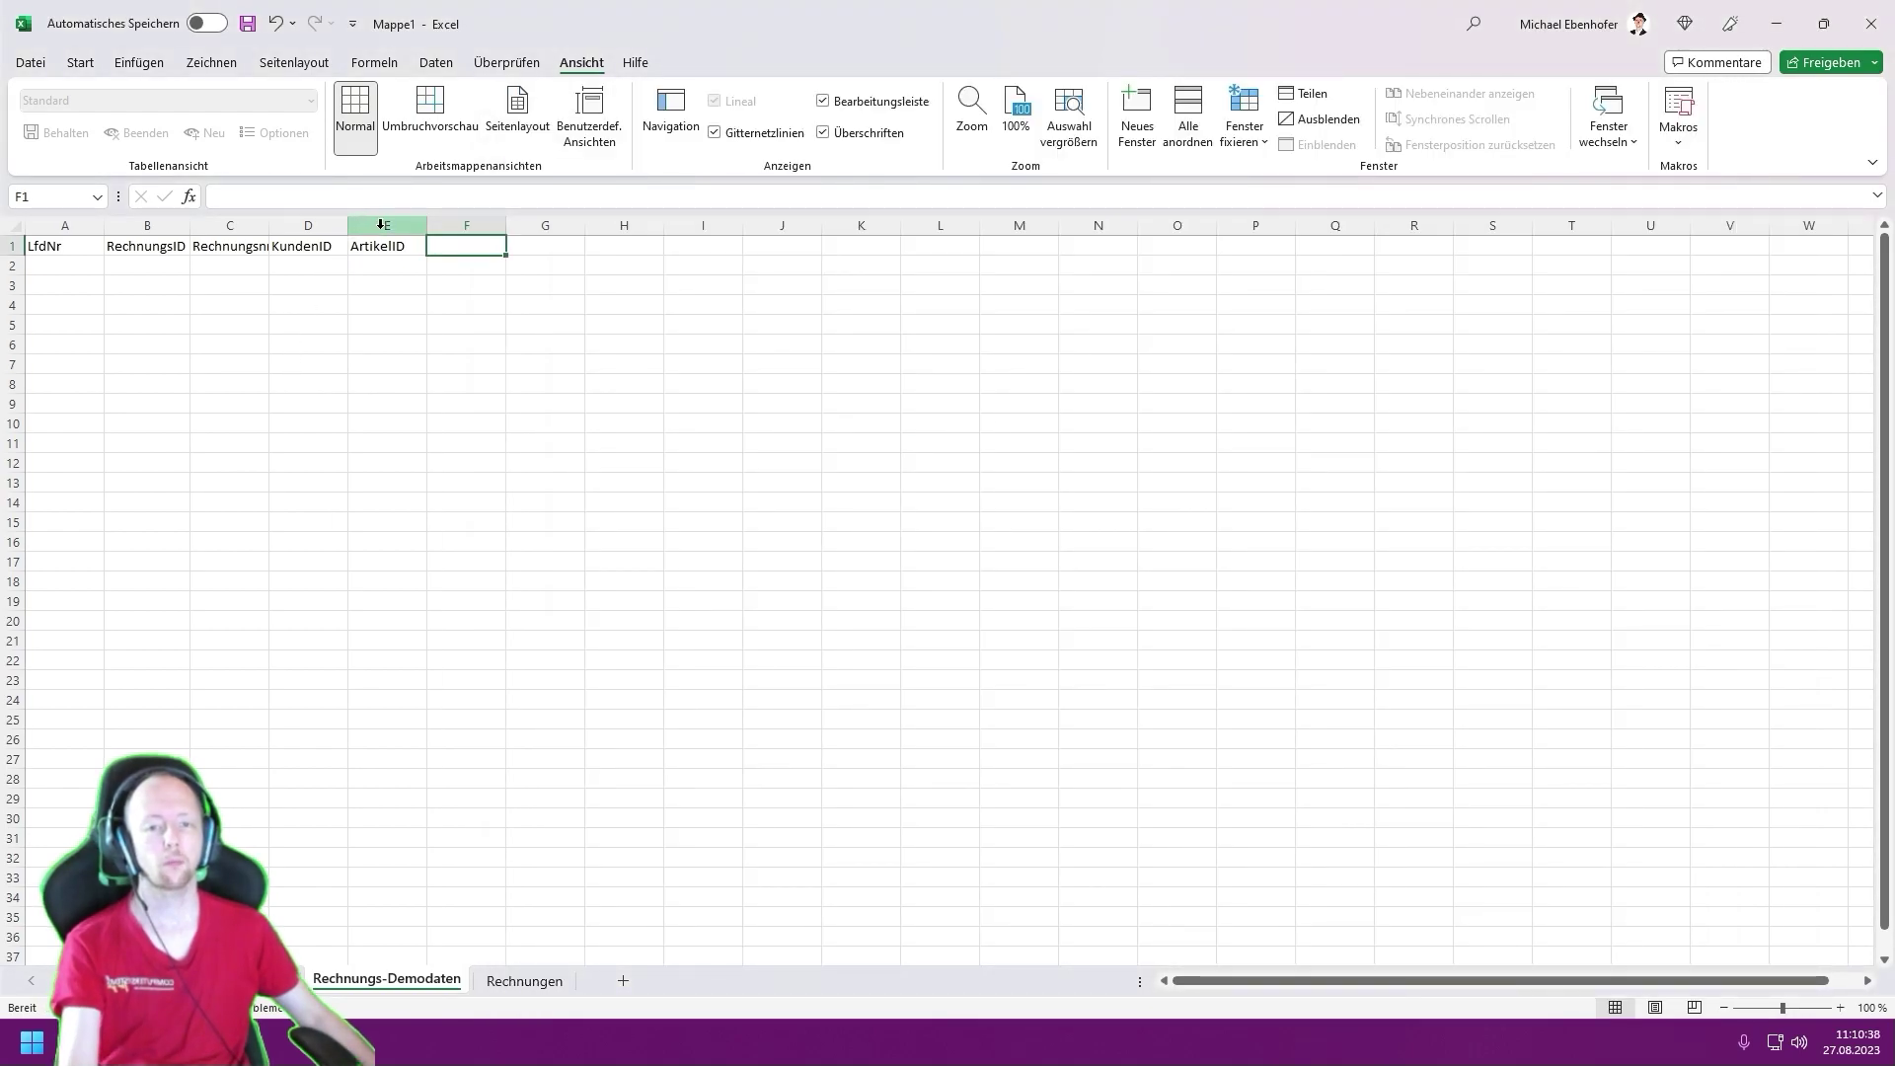
left_click_drag(387, 225, 34, 225)
key("Delete")
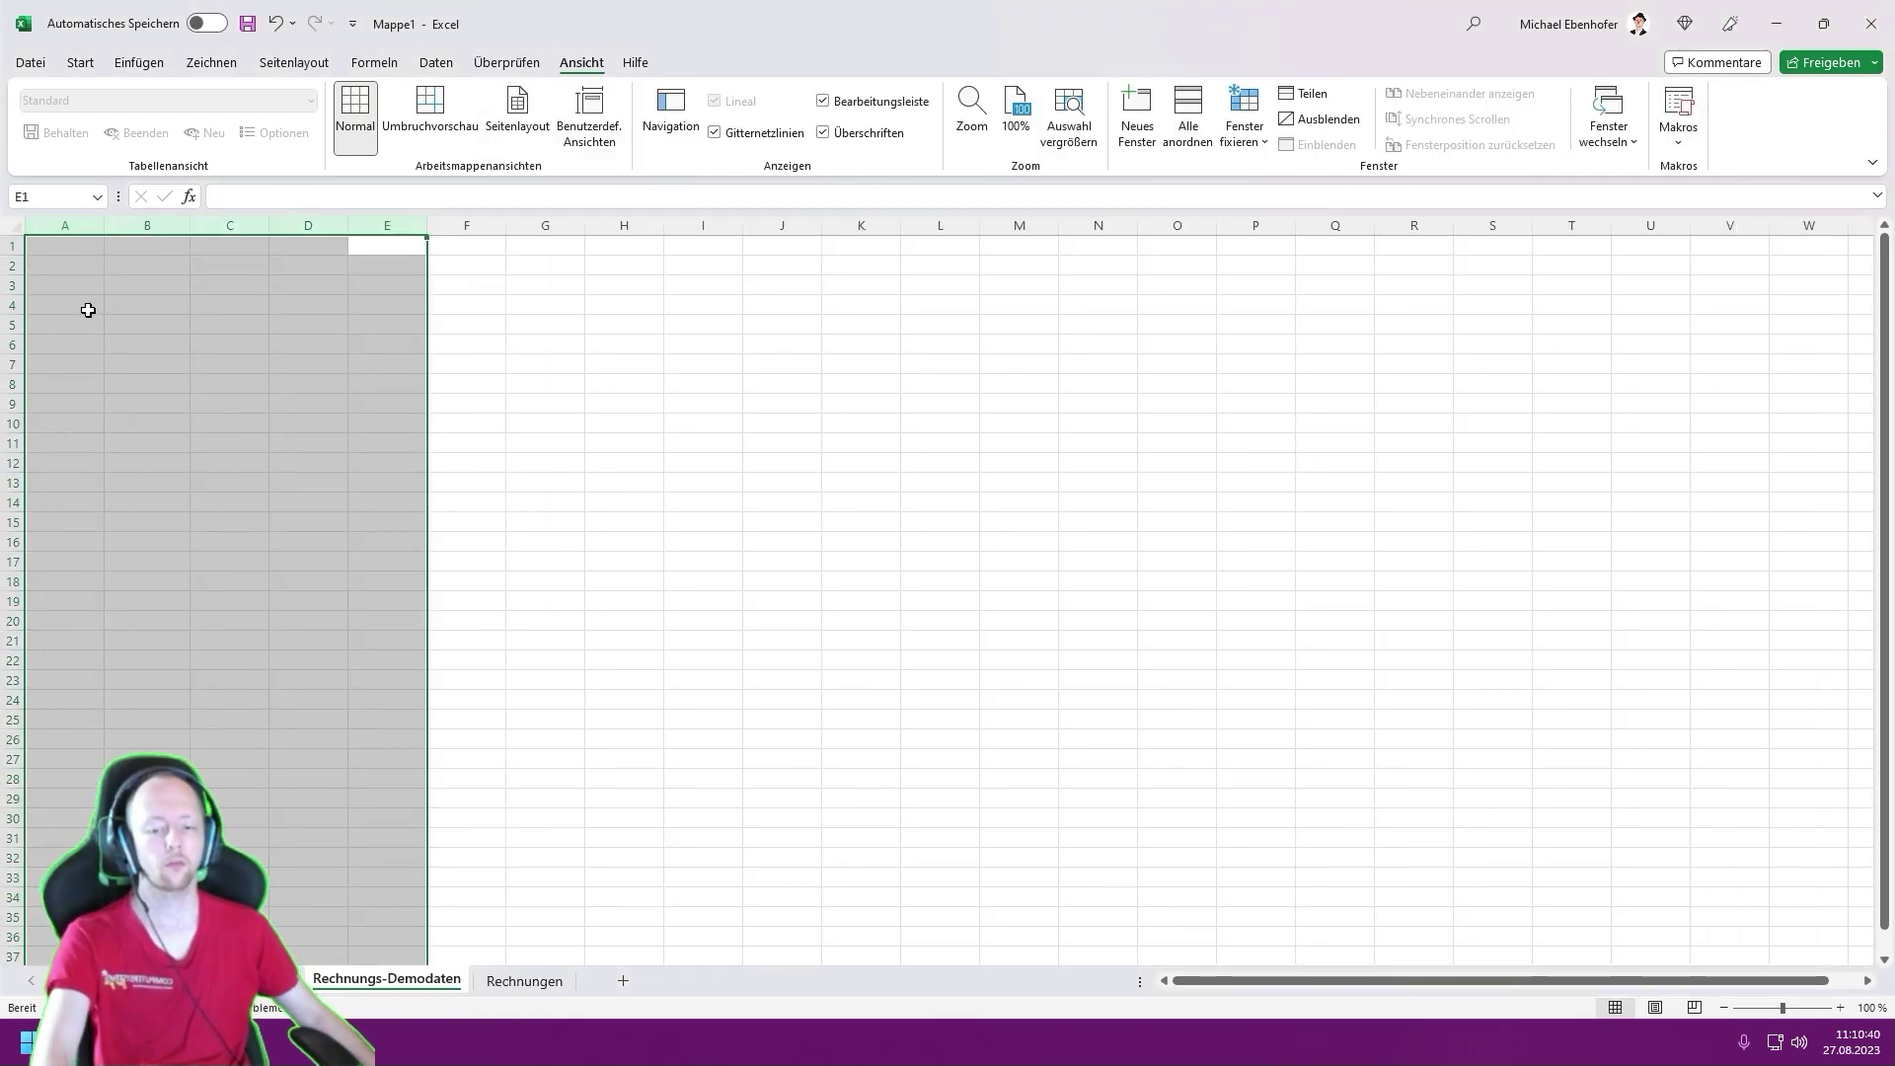
left_click(59, 245)
left_click(60, 221)
key("ctrl+v")
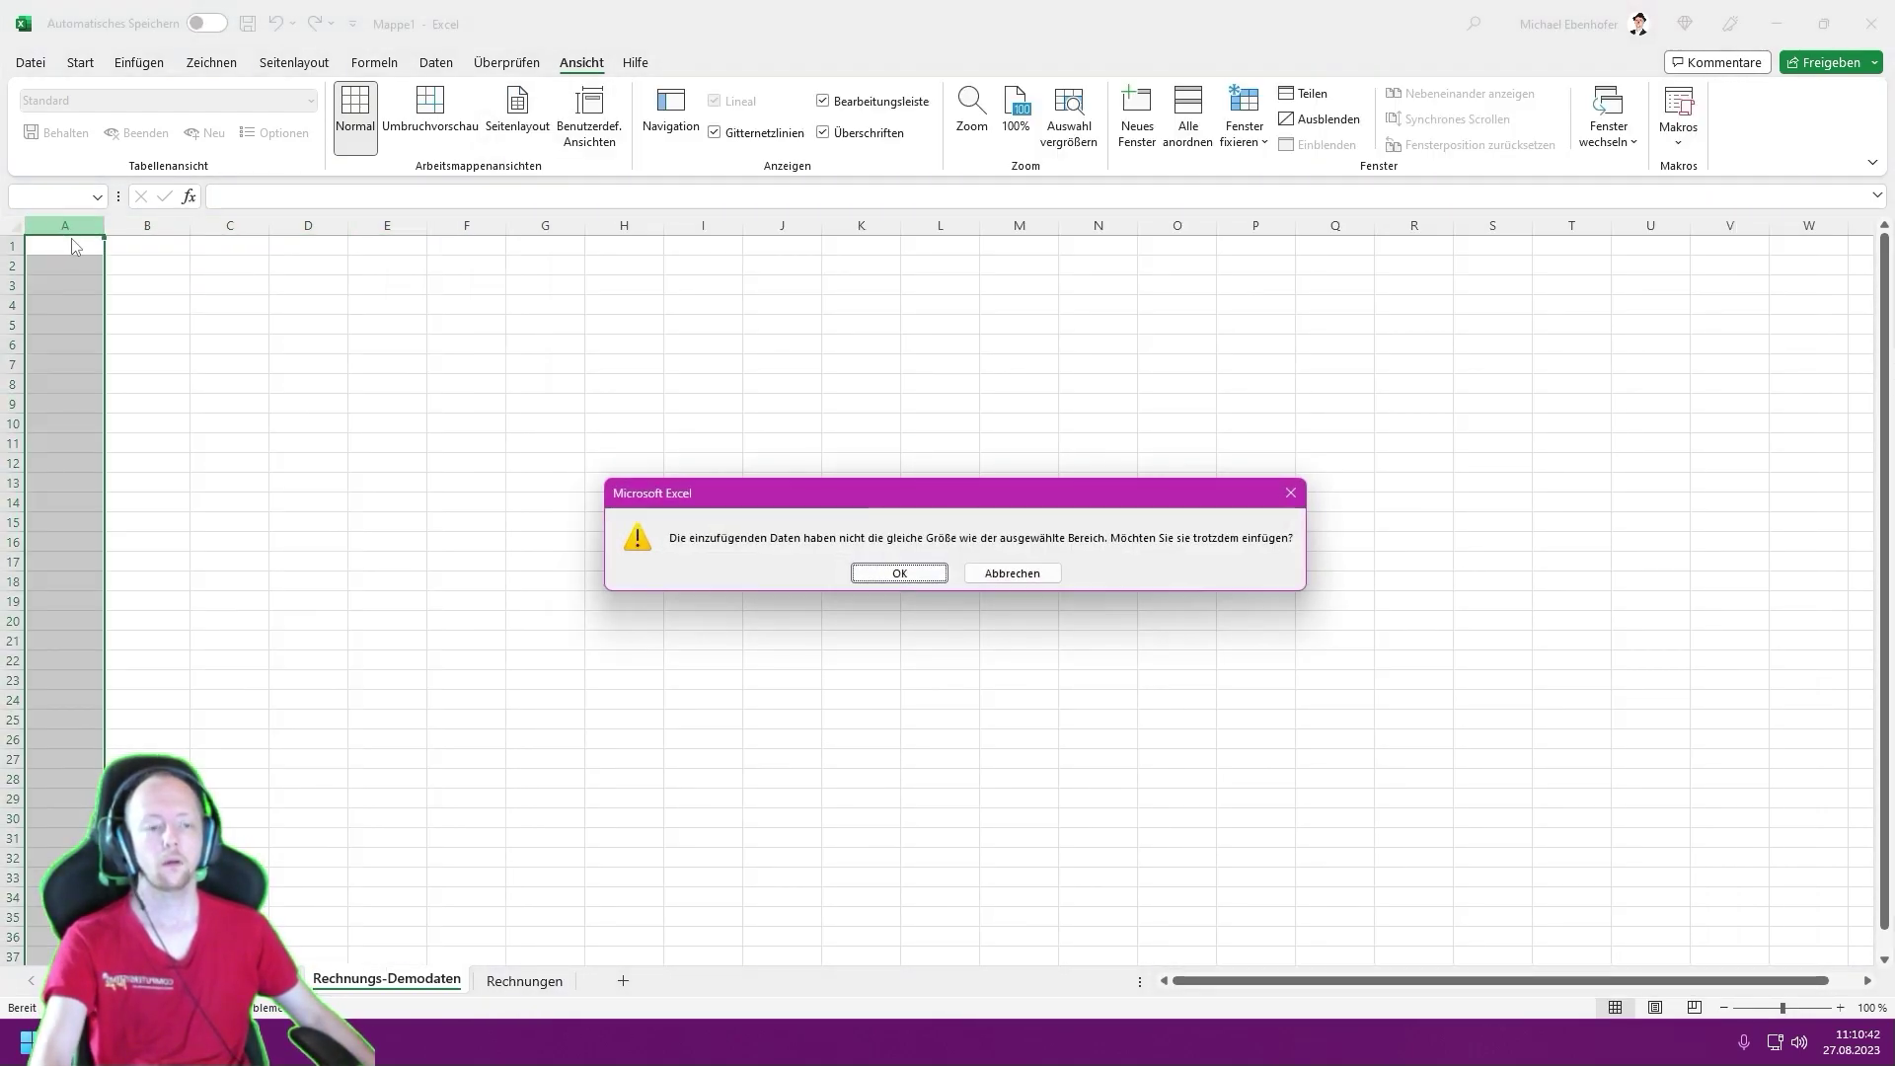
left_click(869, 569)
left_click(615, 479)
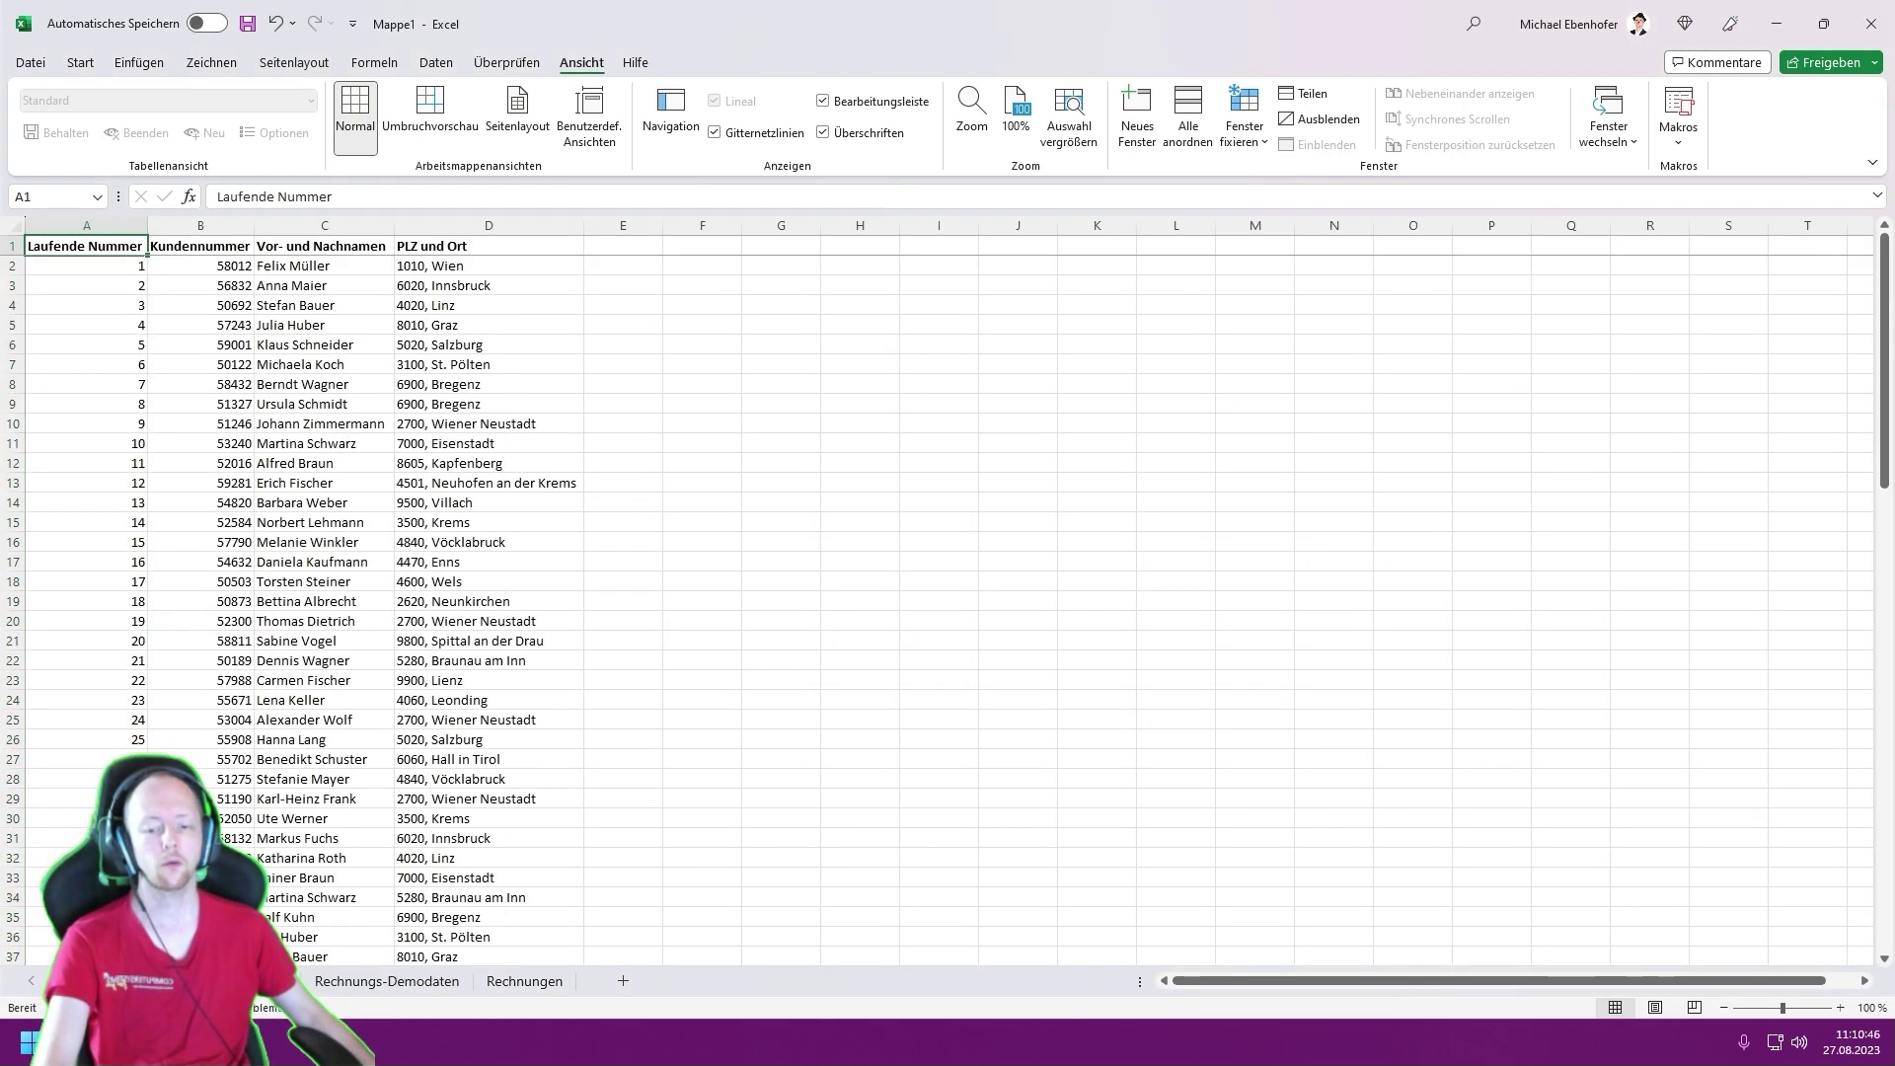
- Check the Rechnungen sheet, then return to Rechnungs-Demodaten and the ChatGPT chat
left_click(524, 980)
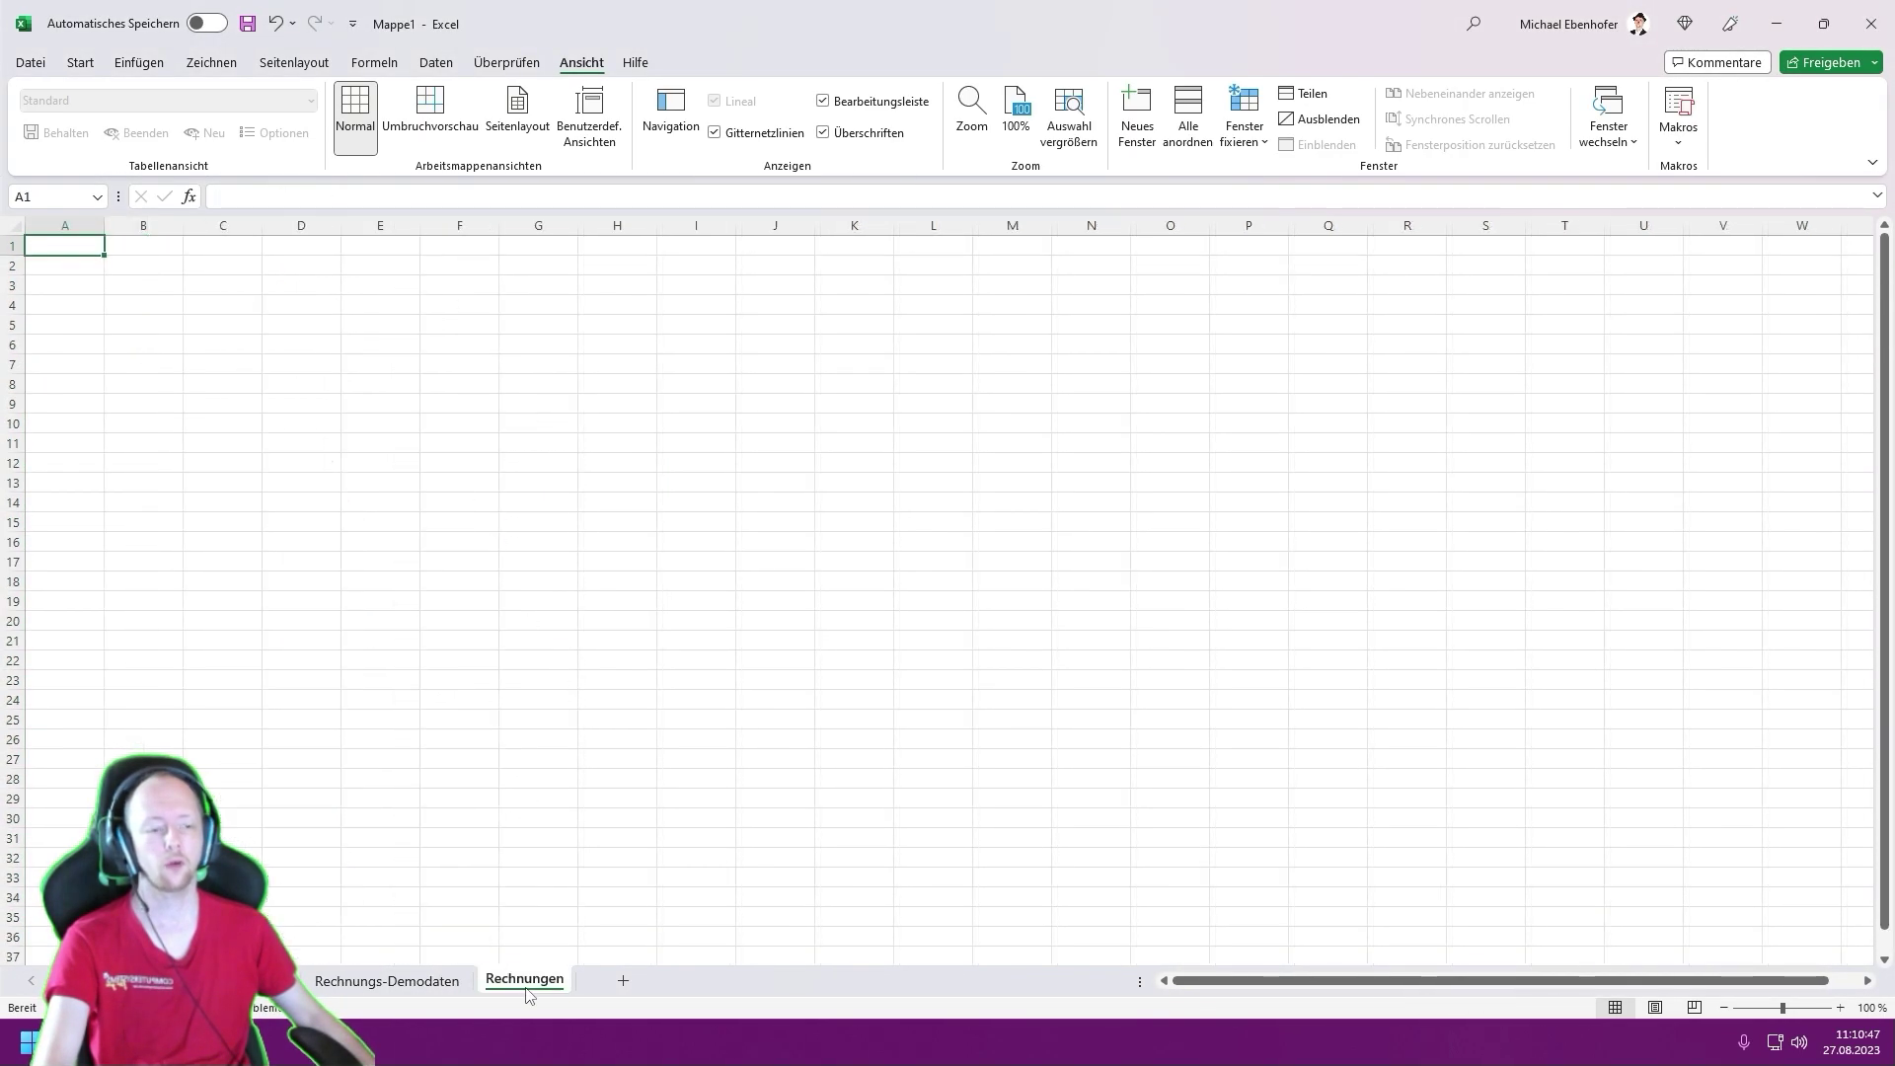
left_click(400, 984)
key("alt+Tab")
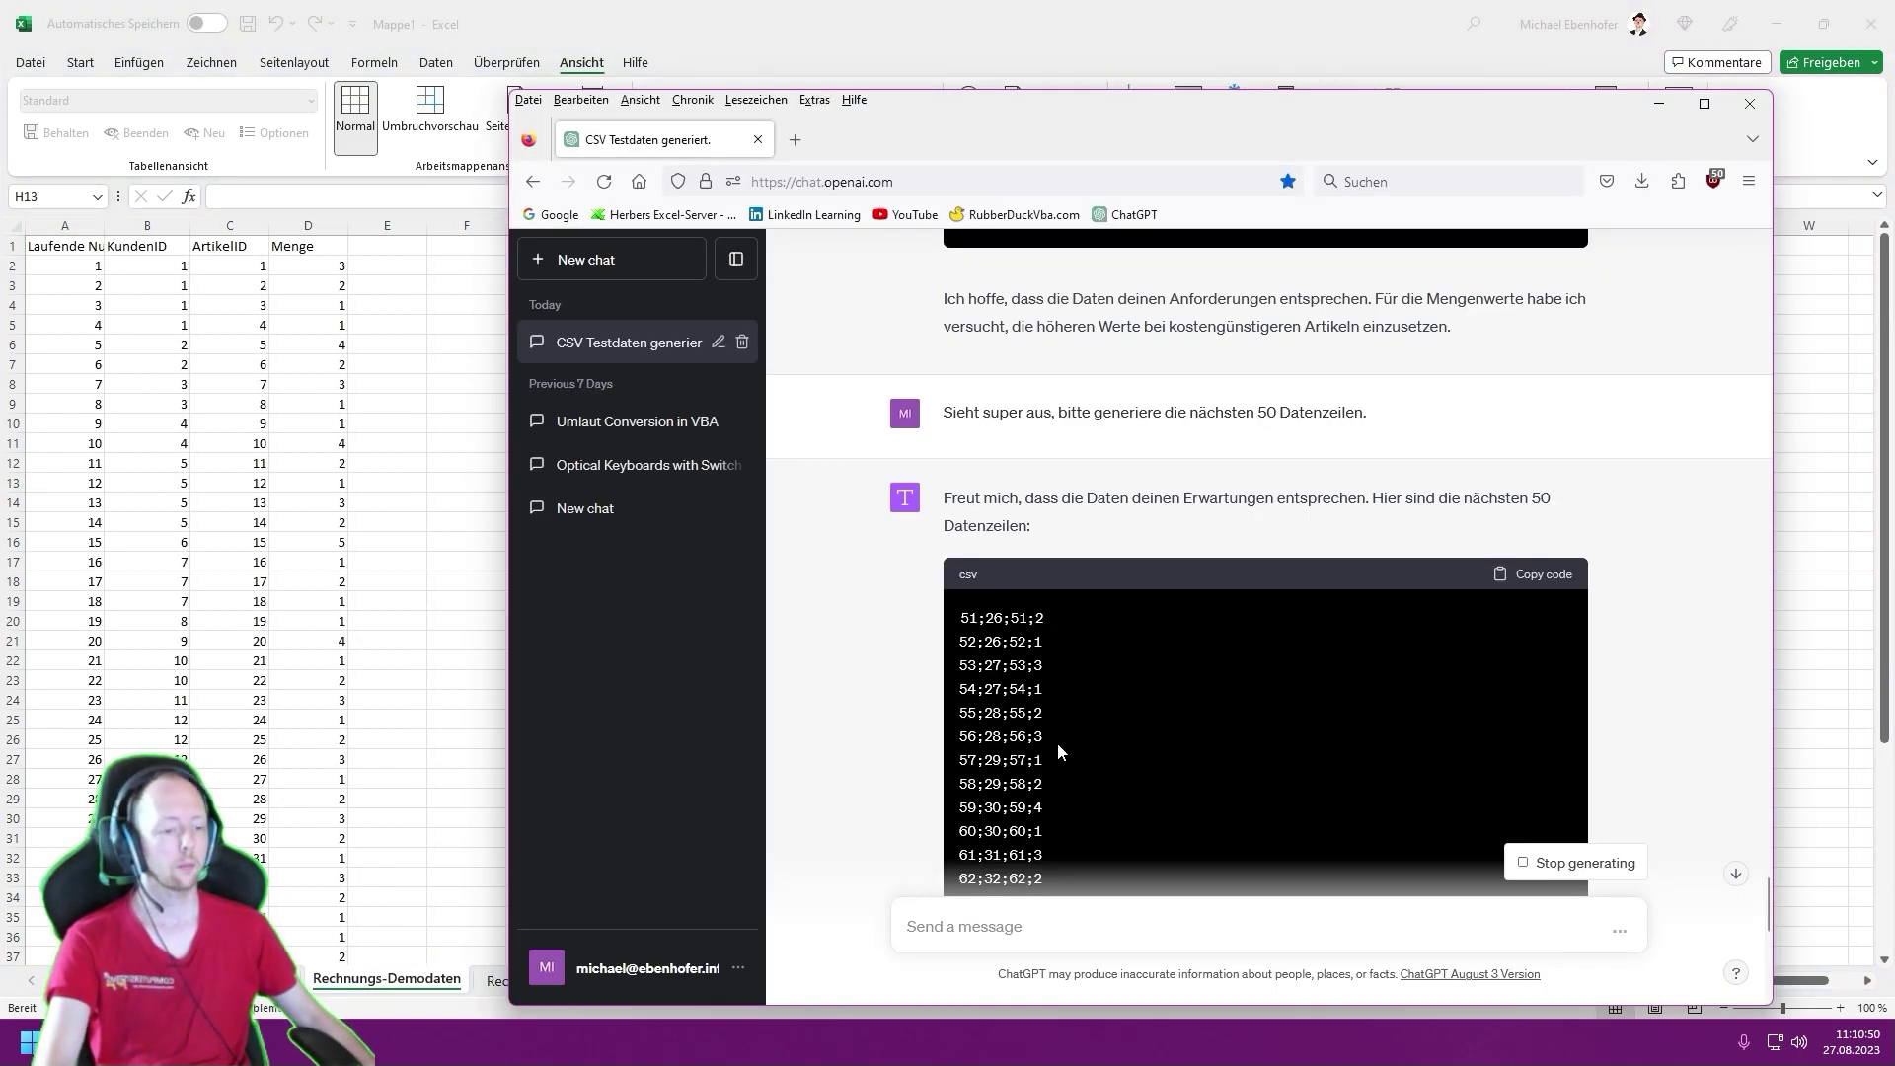
- Copy the CSV code block with rows 51–100 from ChatGPT's reply
scroll(999, 748, "down", 10)
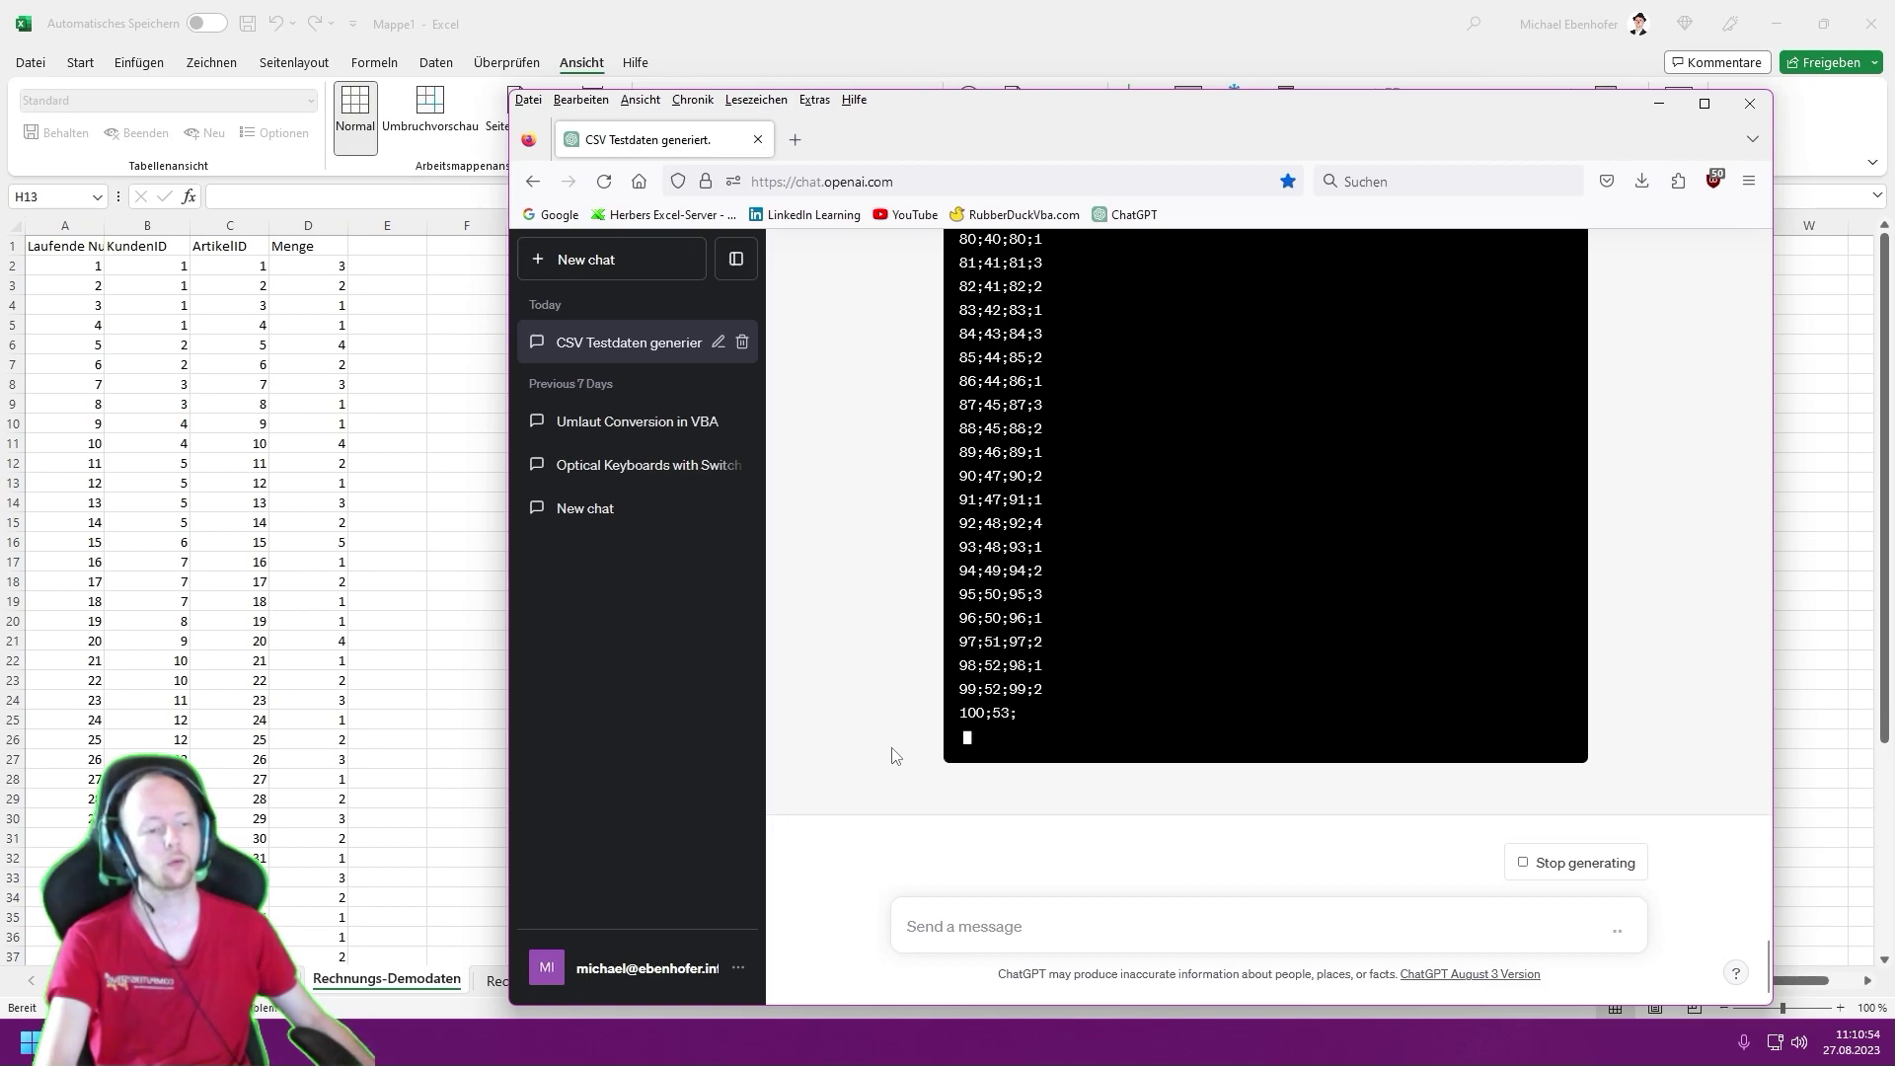
scroll(894, 756, "up", 5)
scroll(1302, 686, "up", 5)
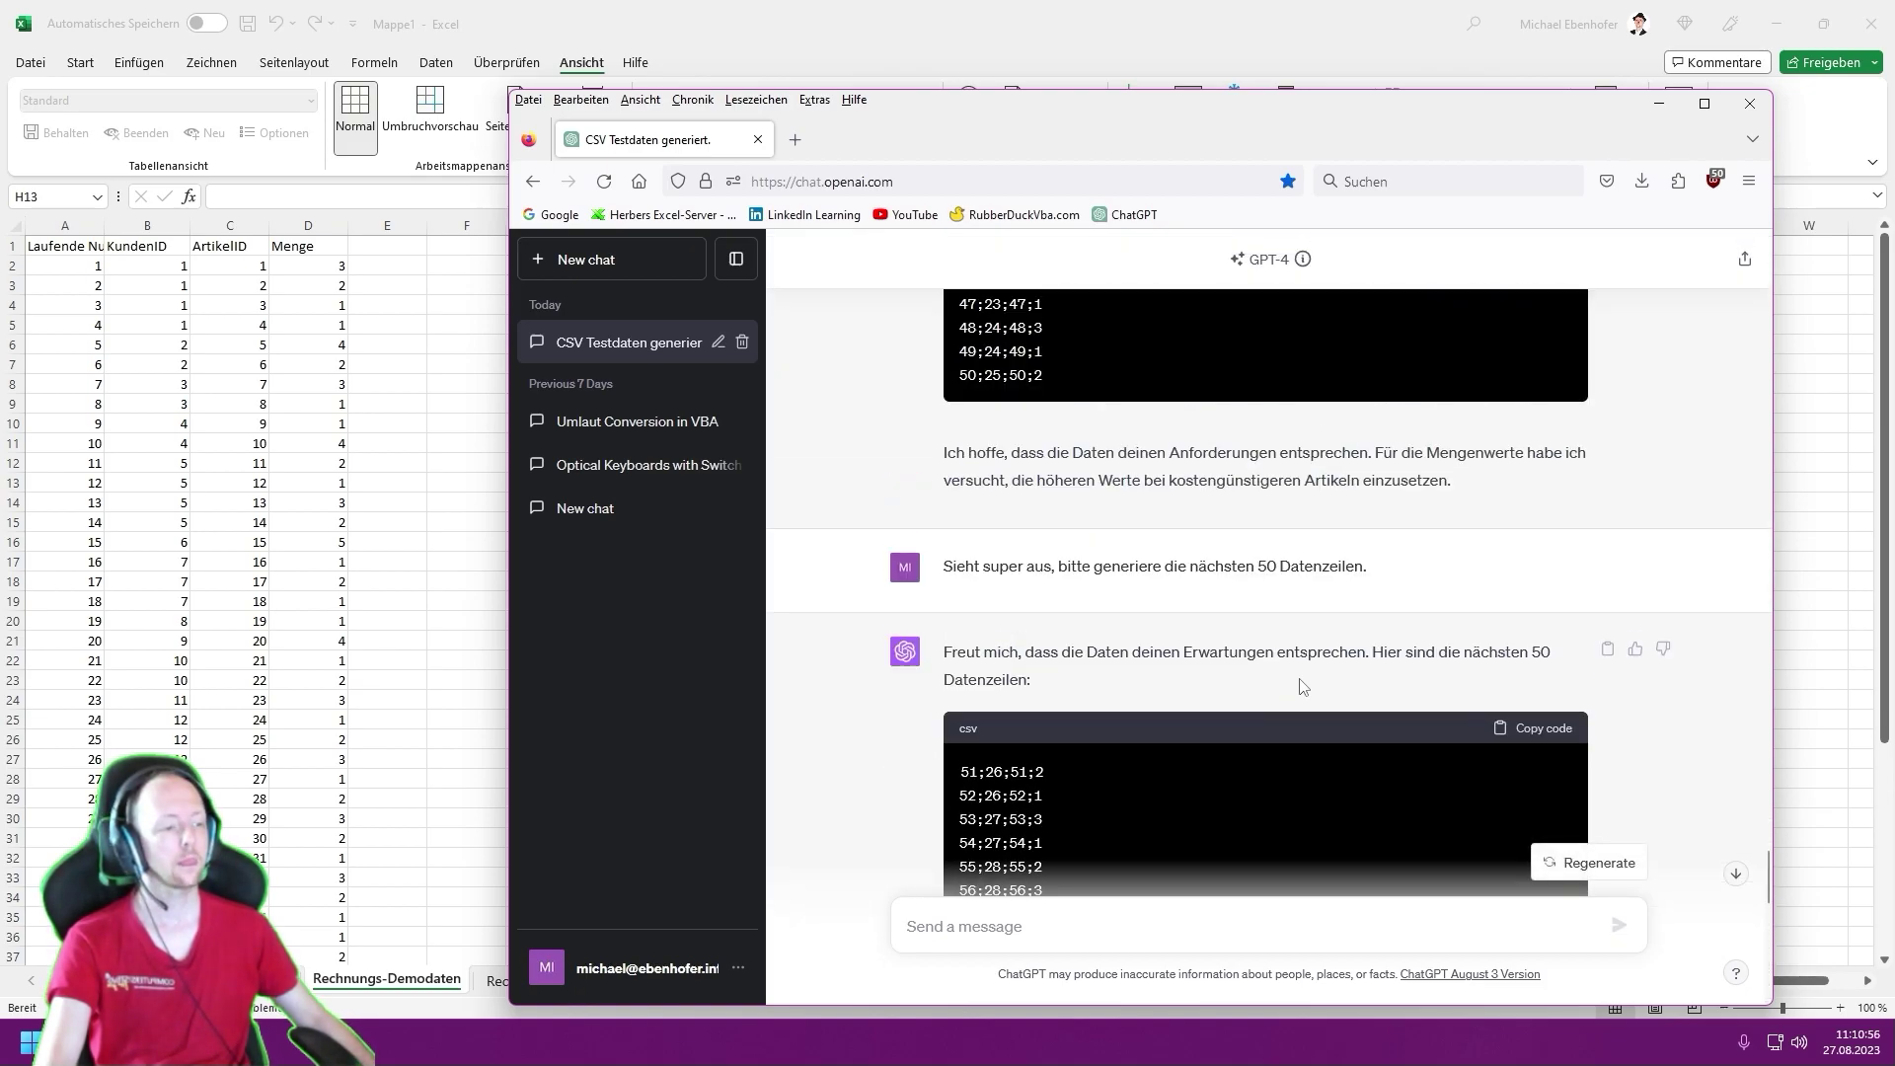
left_click(1561, 739)
scroll(1258, 760, "down", 10)
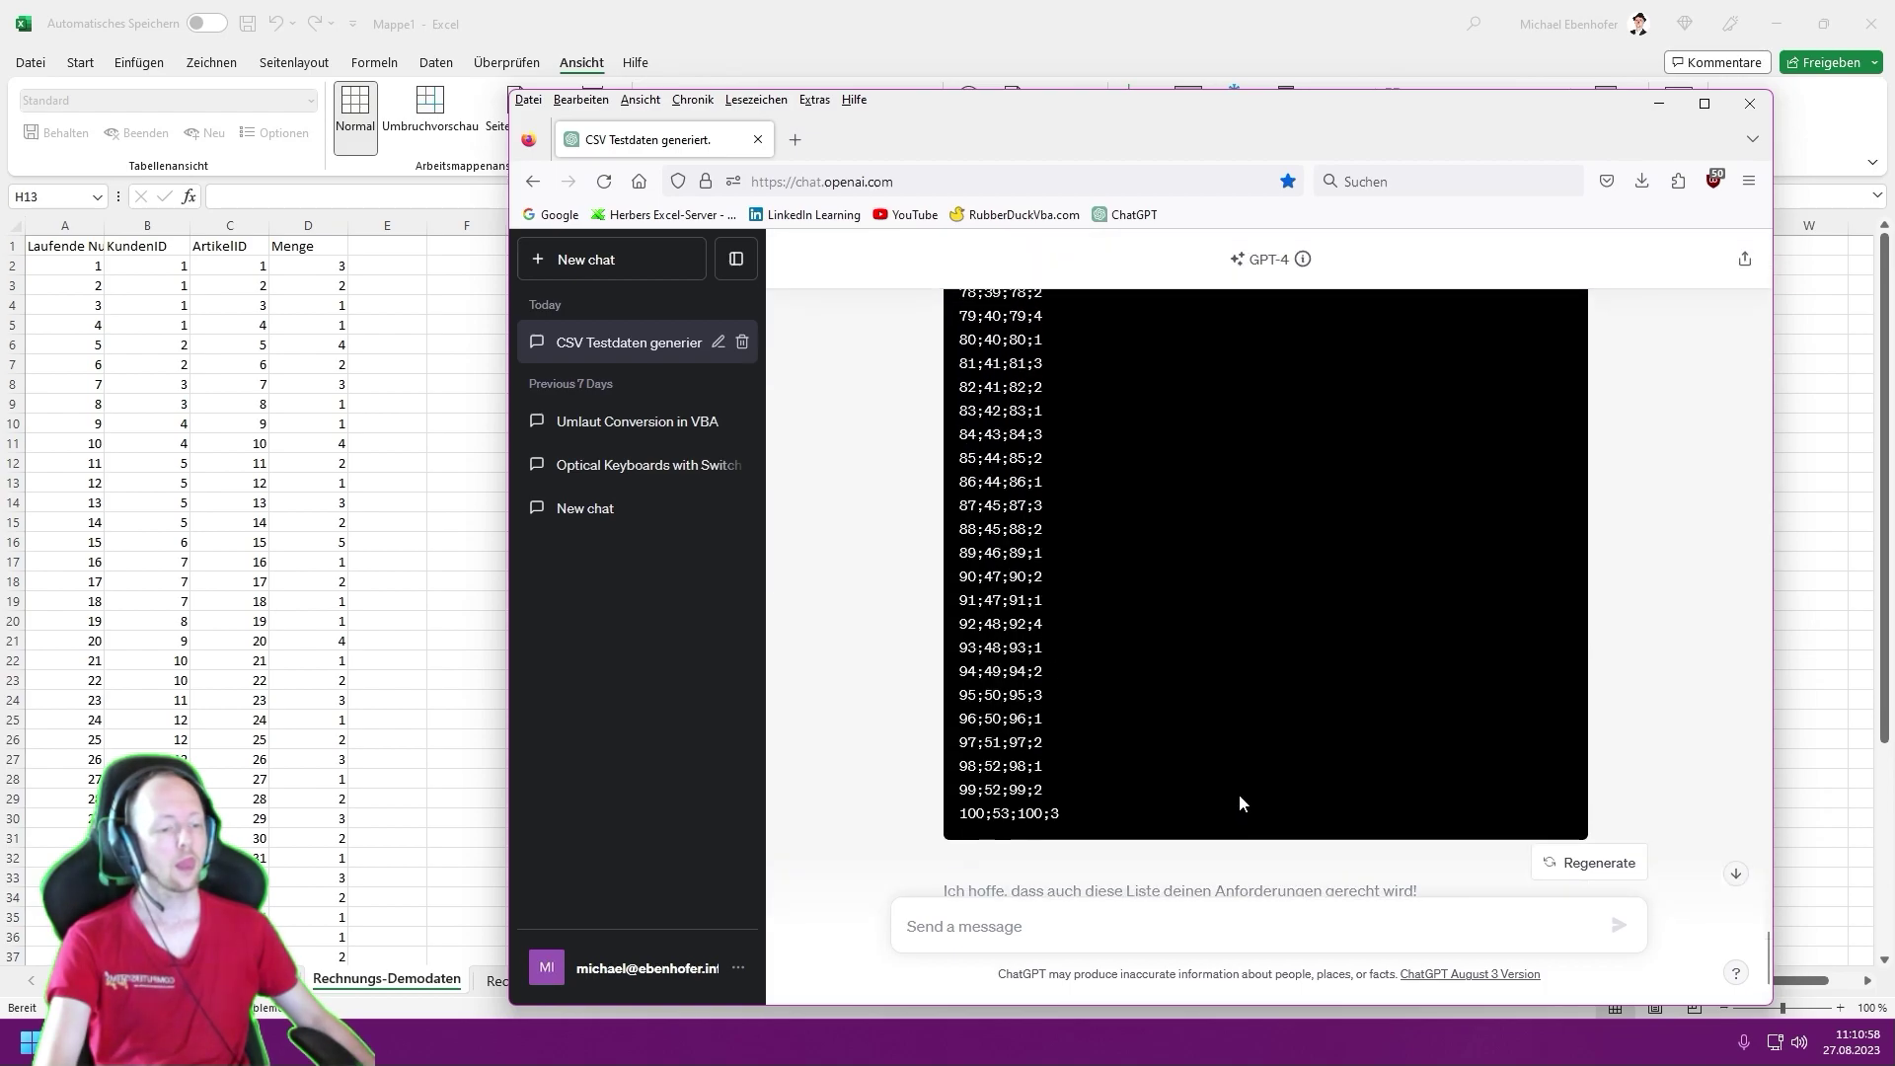
- Send a short 'Danke für…!' thank-you message and return to the Excel workbook
left_click(1205, 926)
type("Danke für die Aufstellungen, das hilft")
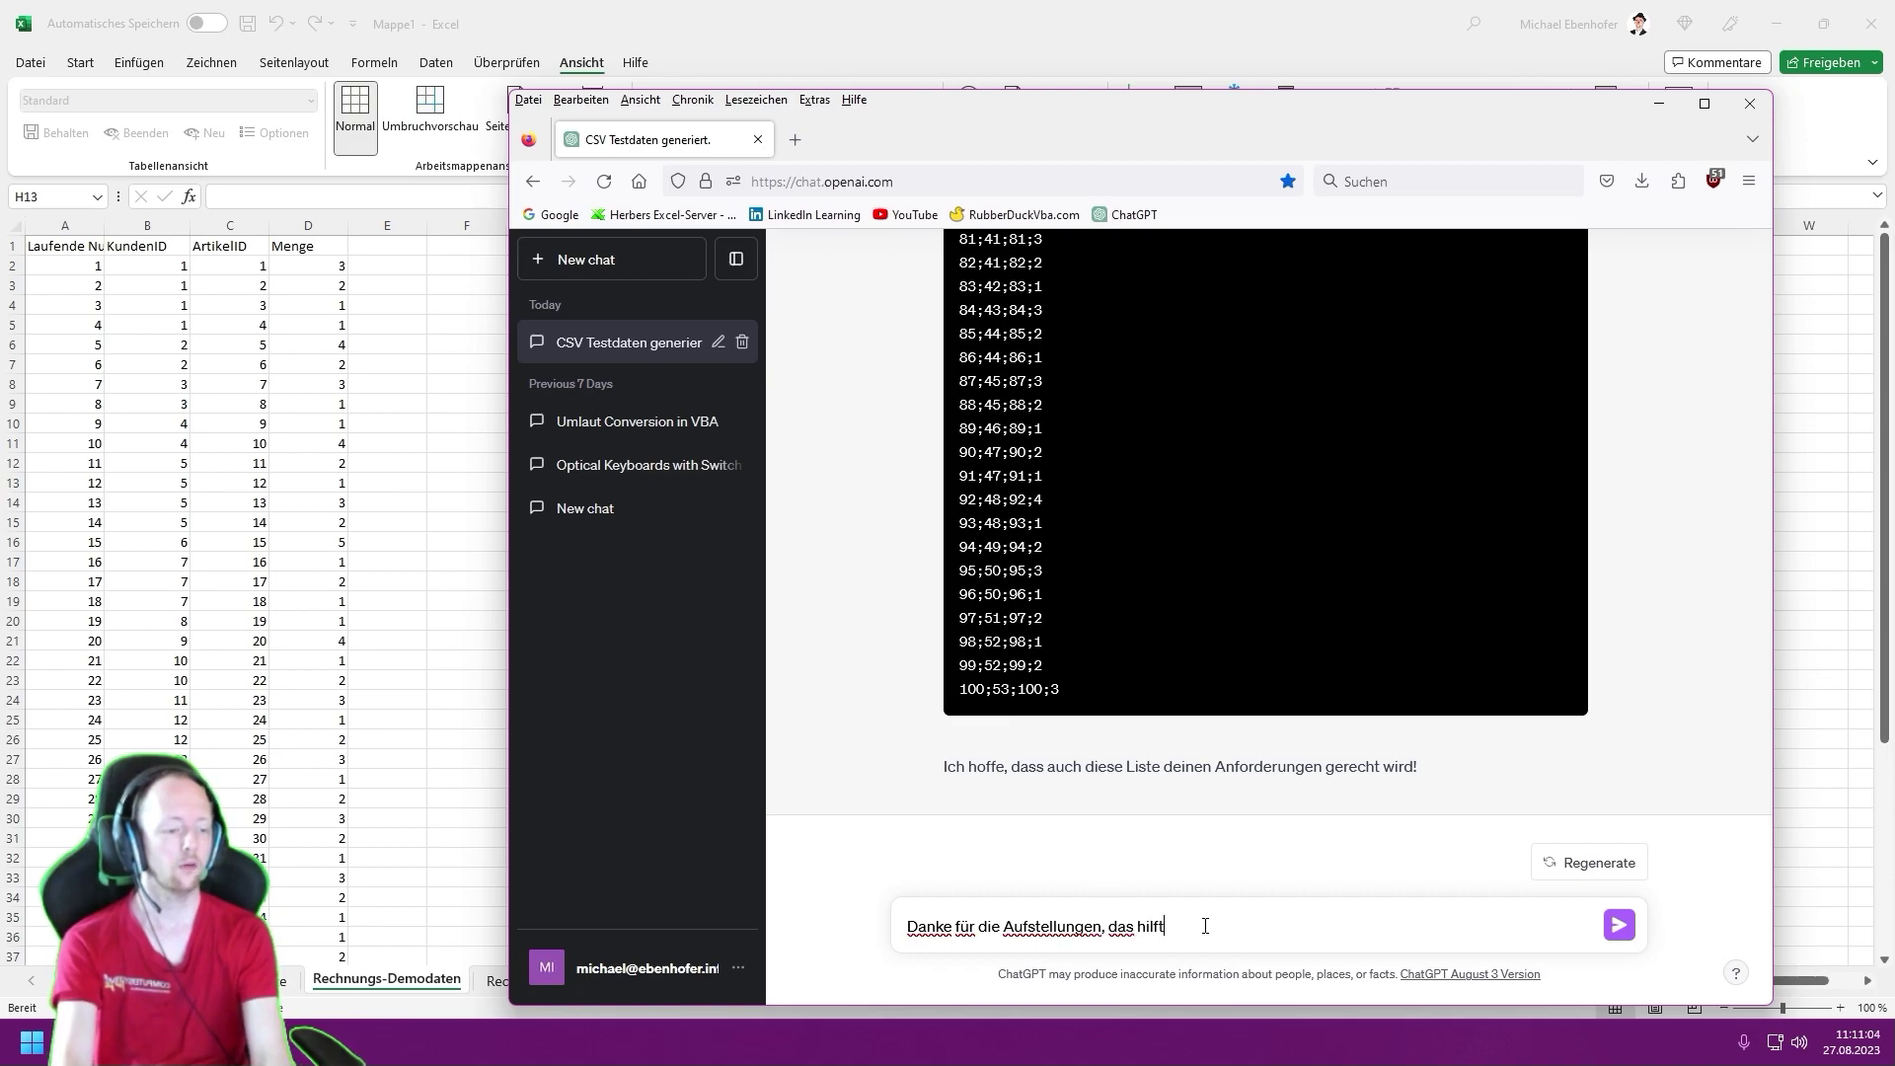
type("!")
key("Return")
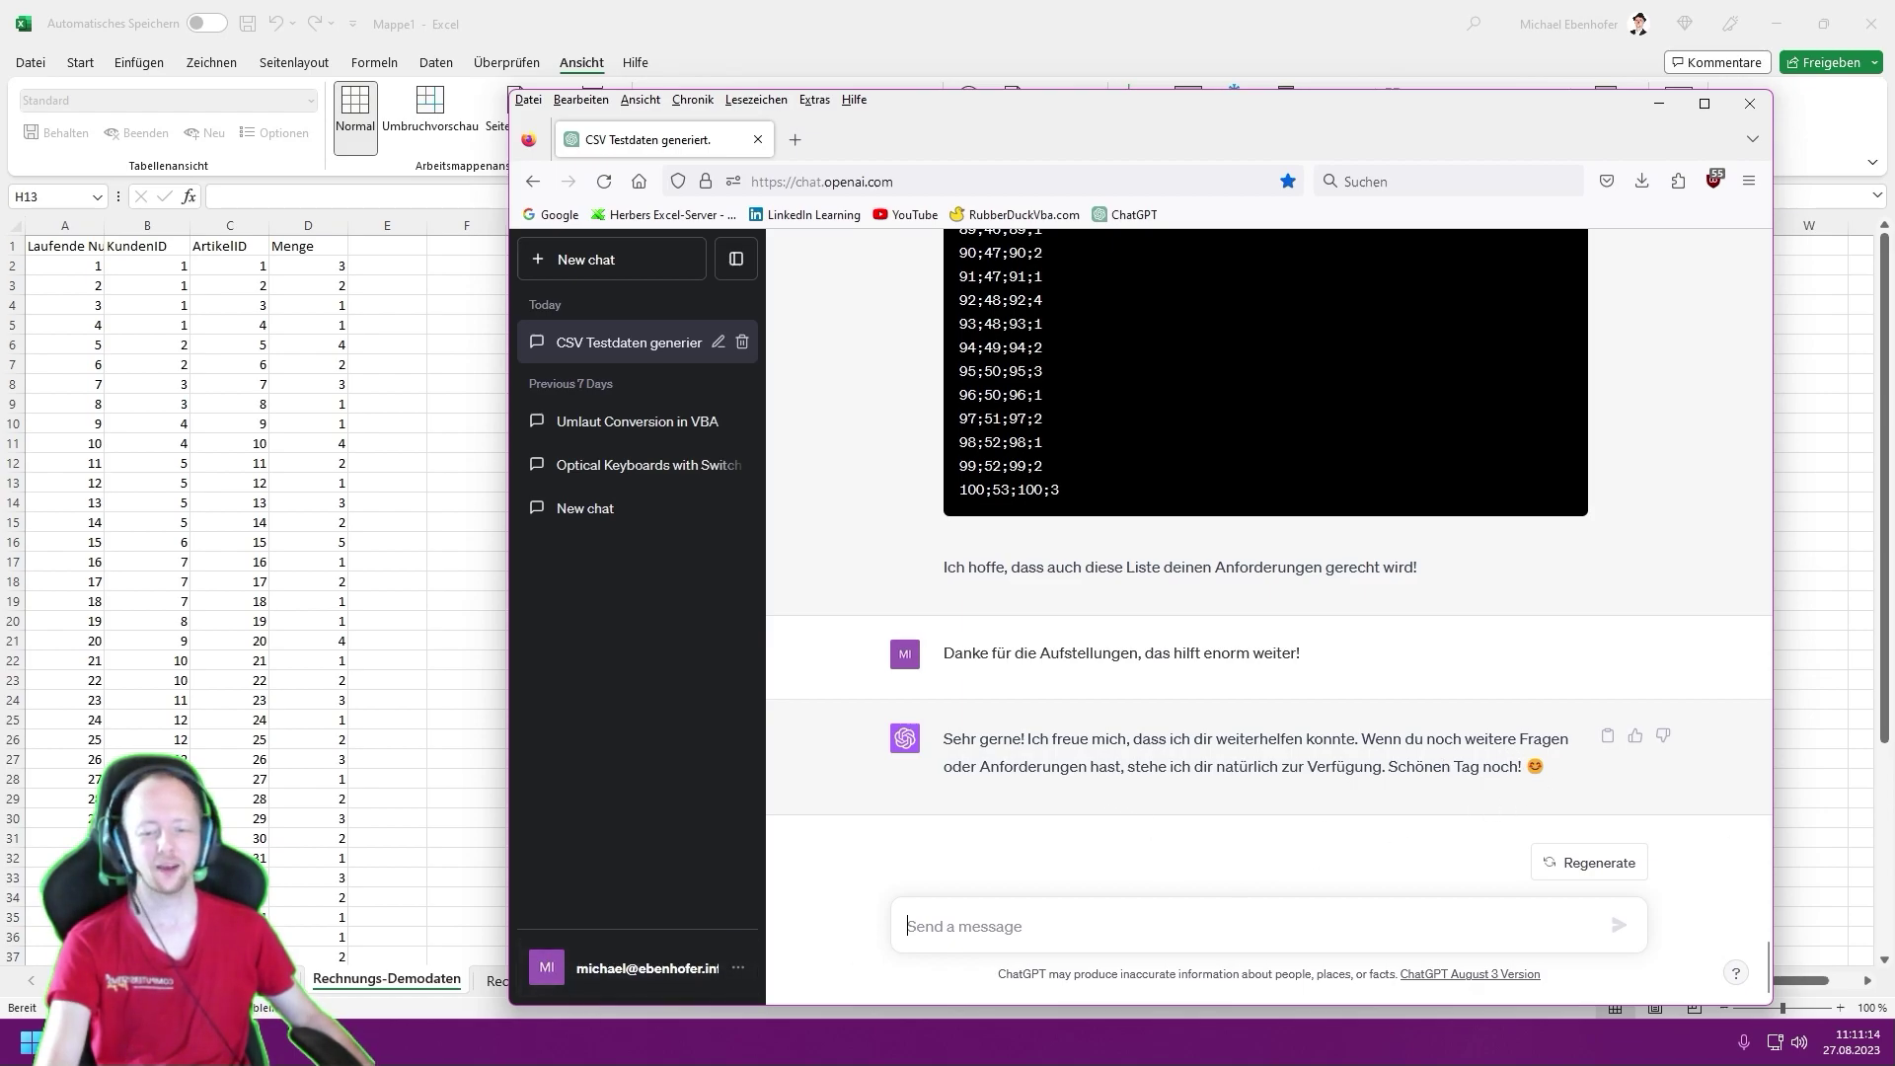
left_click(451, 1009)
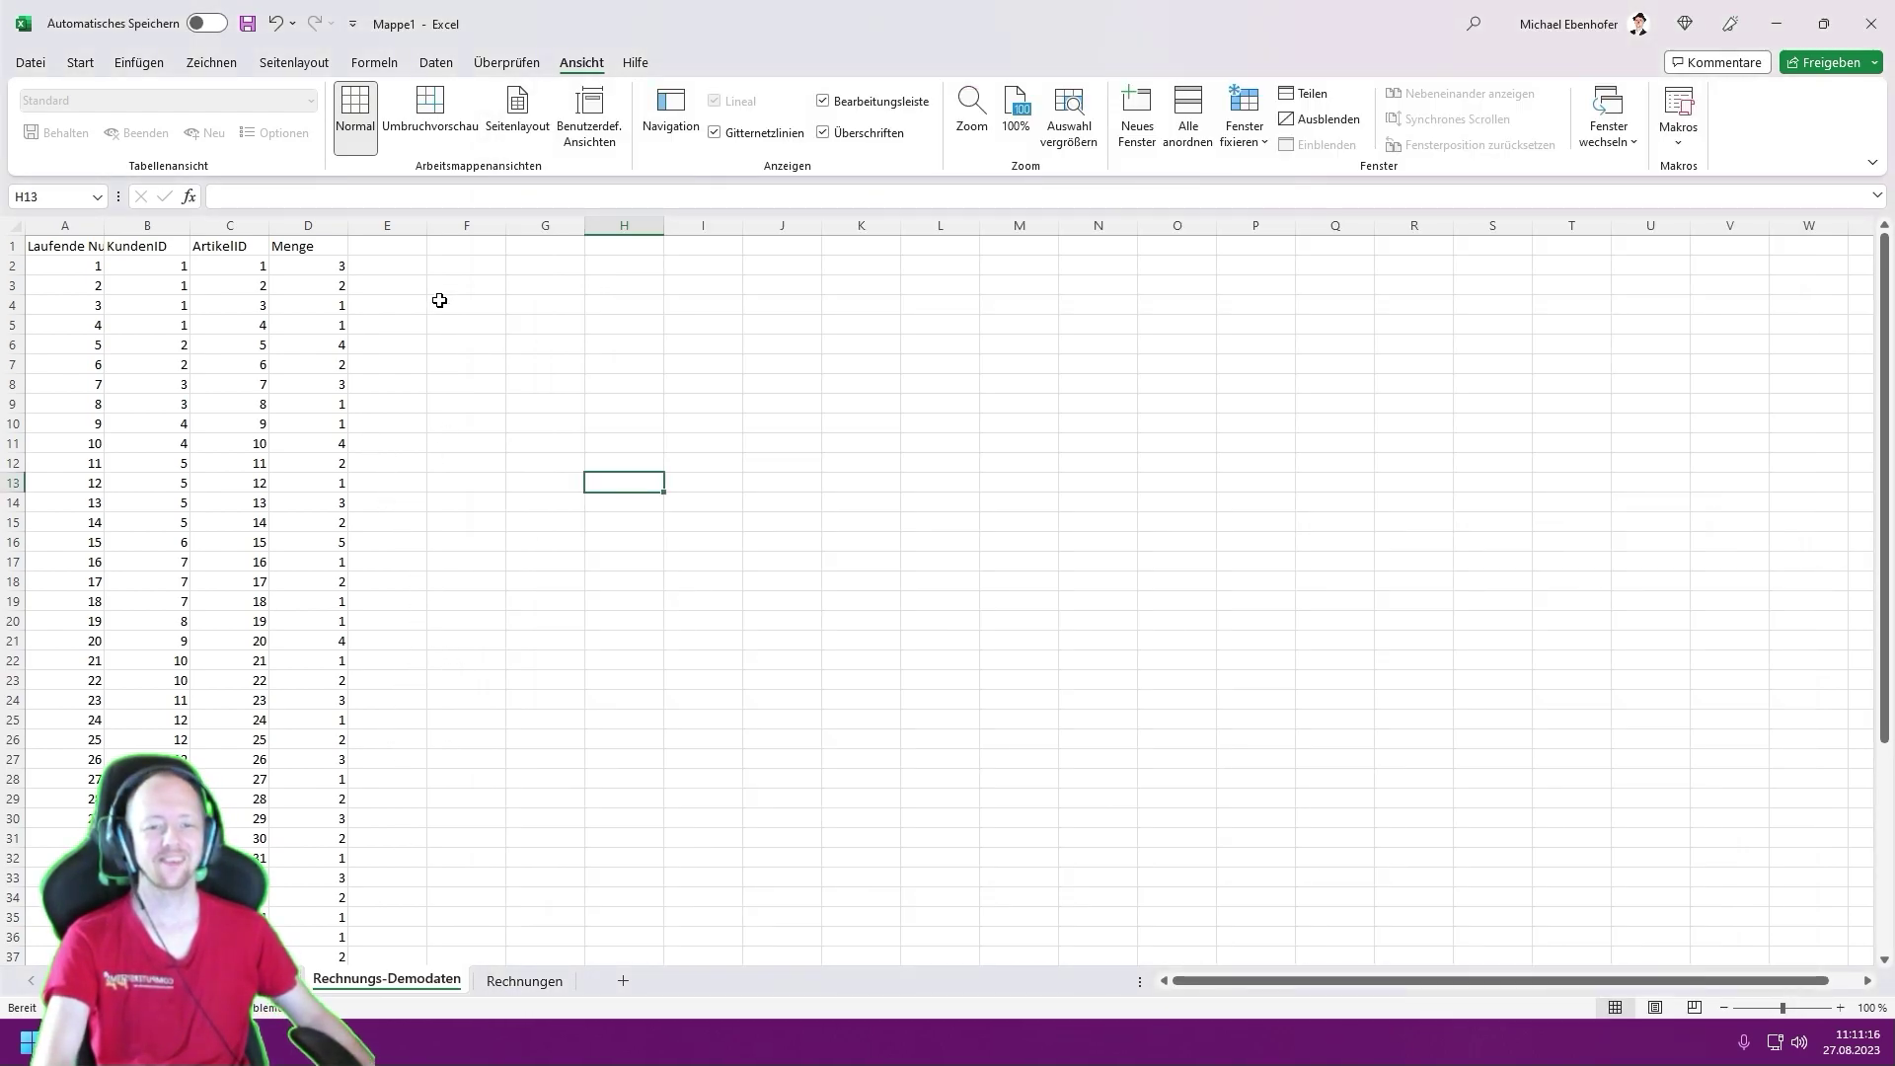
- Paste rows 51–100 temporarily into column G
left_click(533, 225)
key("ctrl+v")
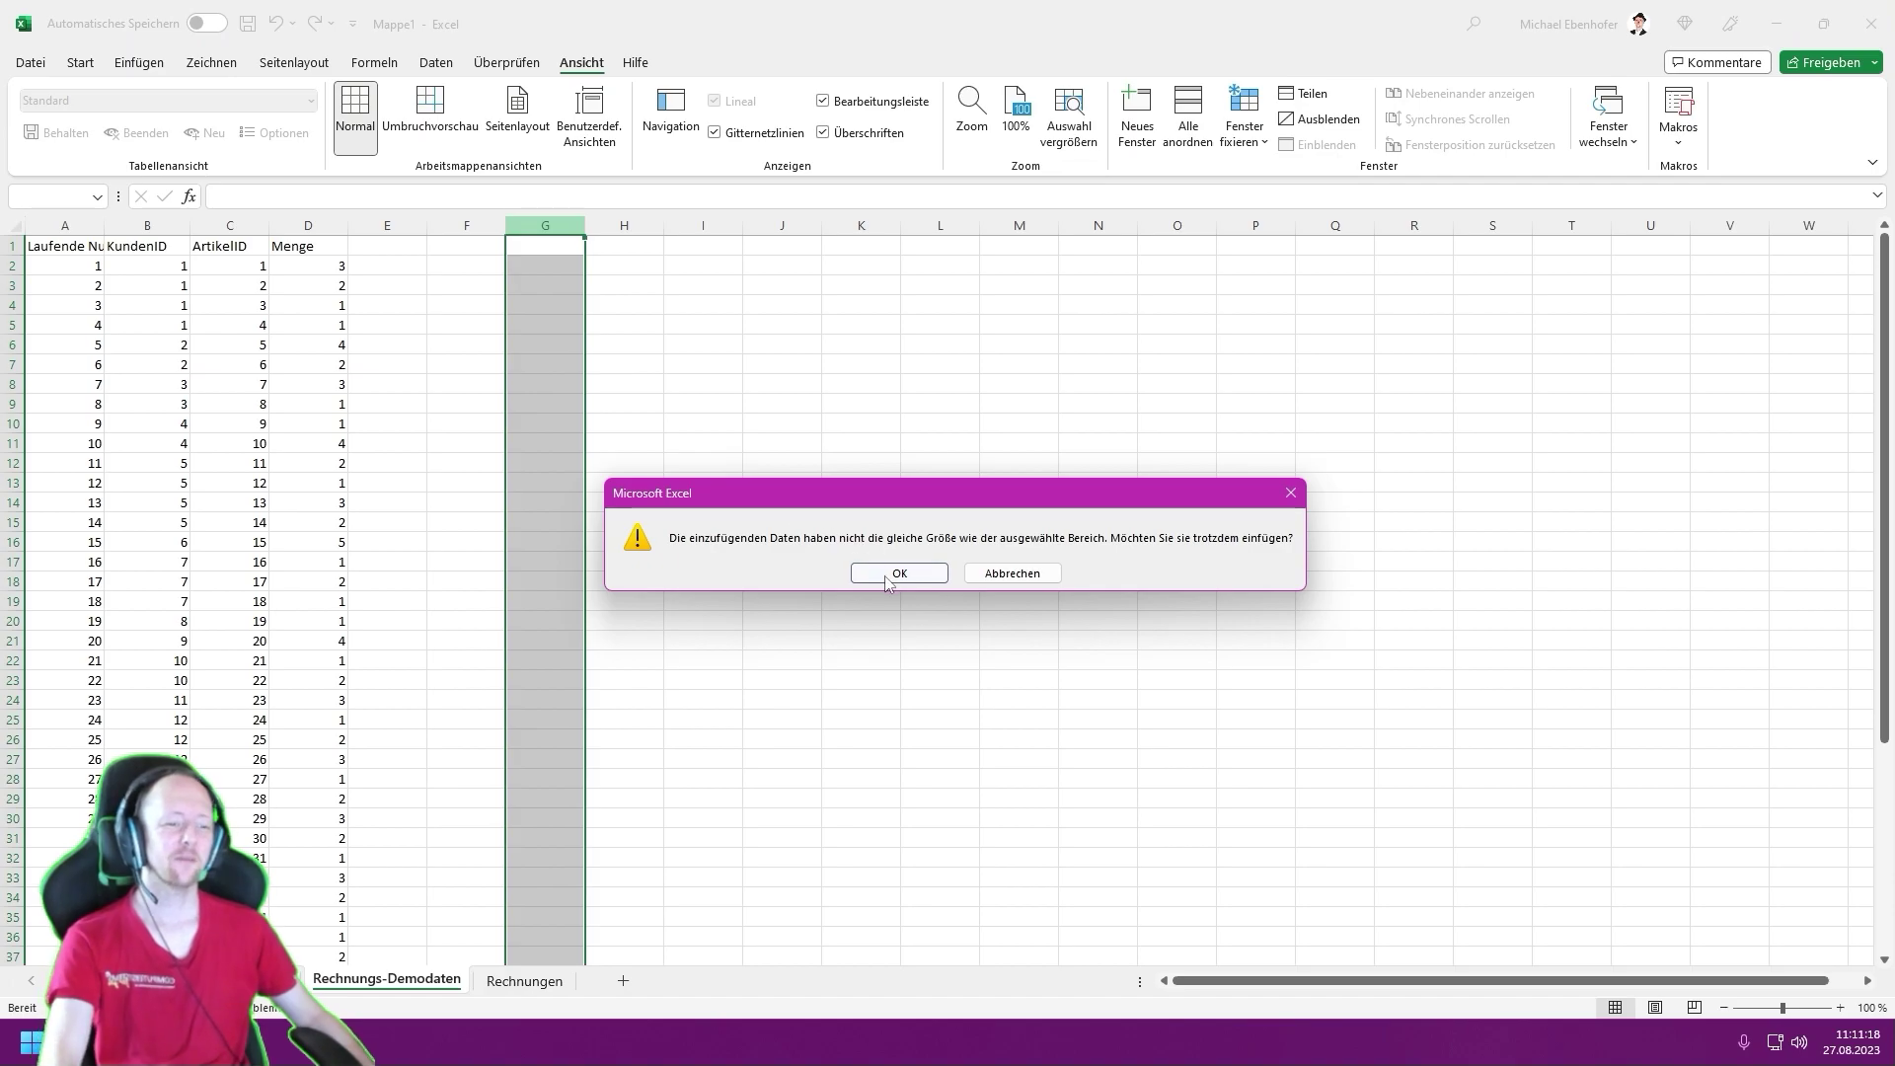
left_click(887, 581)
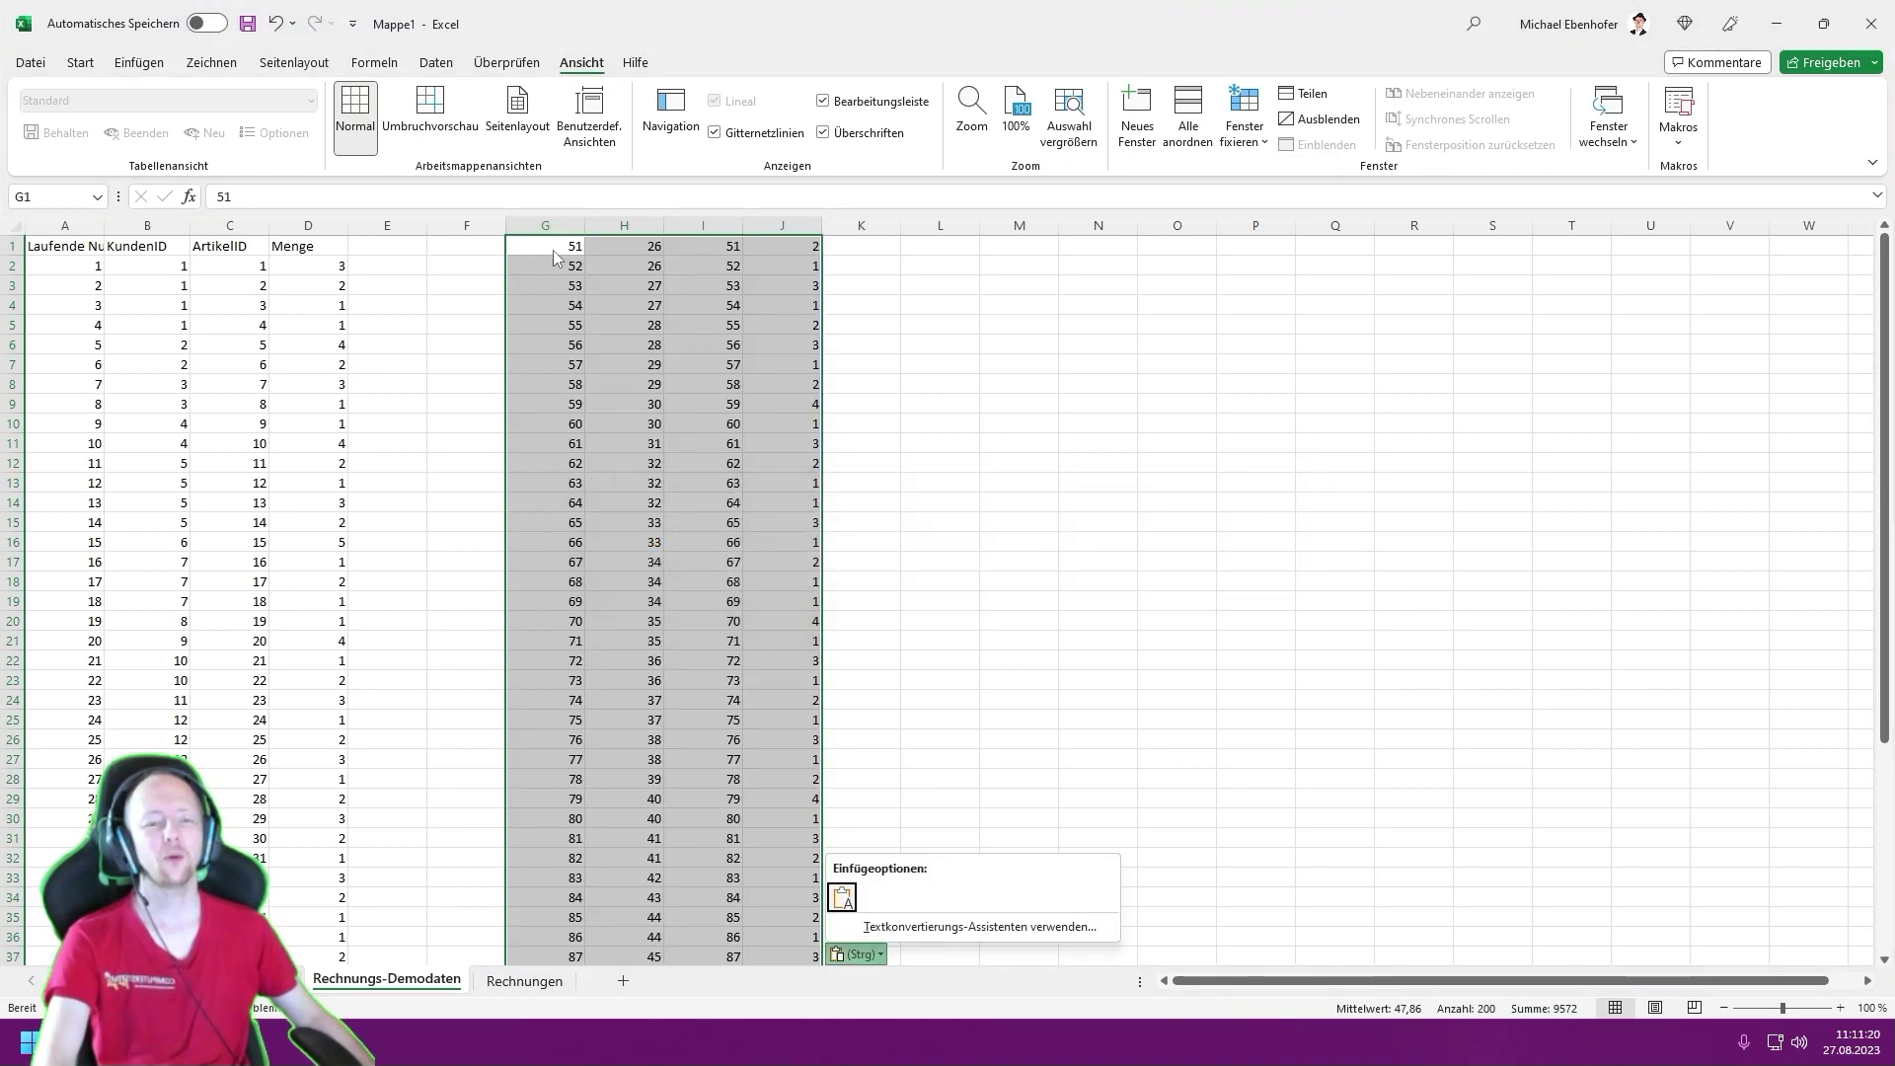
- Move the pasted block G1:J50 to A52, directly beneath the first 50 rows
left_click_drag(543, 244, 769, 534)
scroll(769, 538, "down", 1)
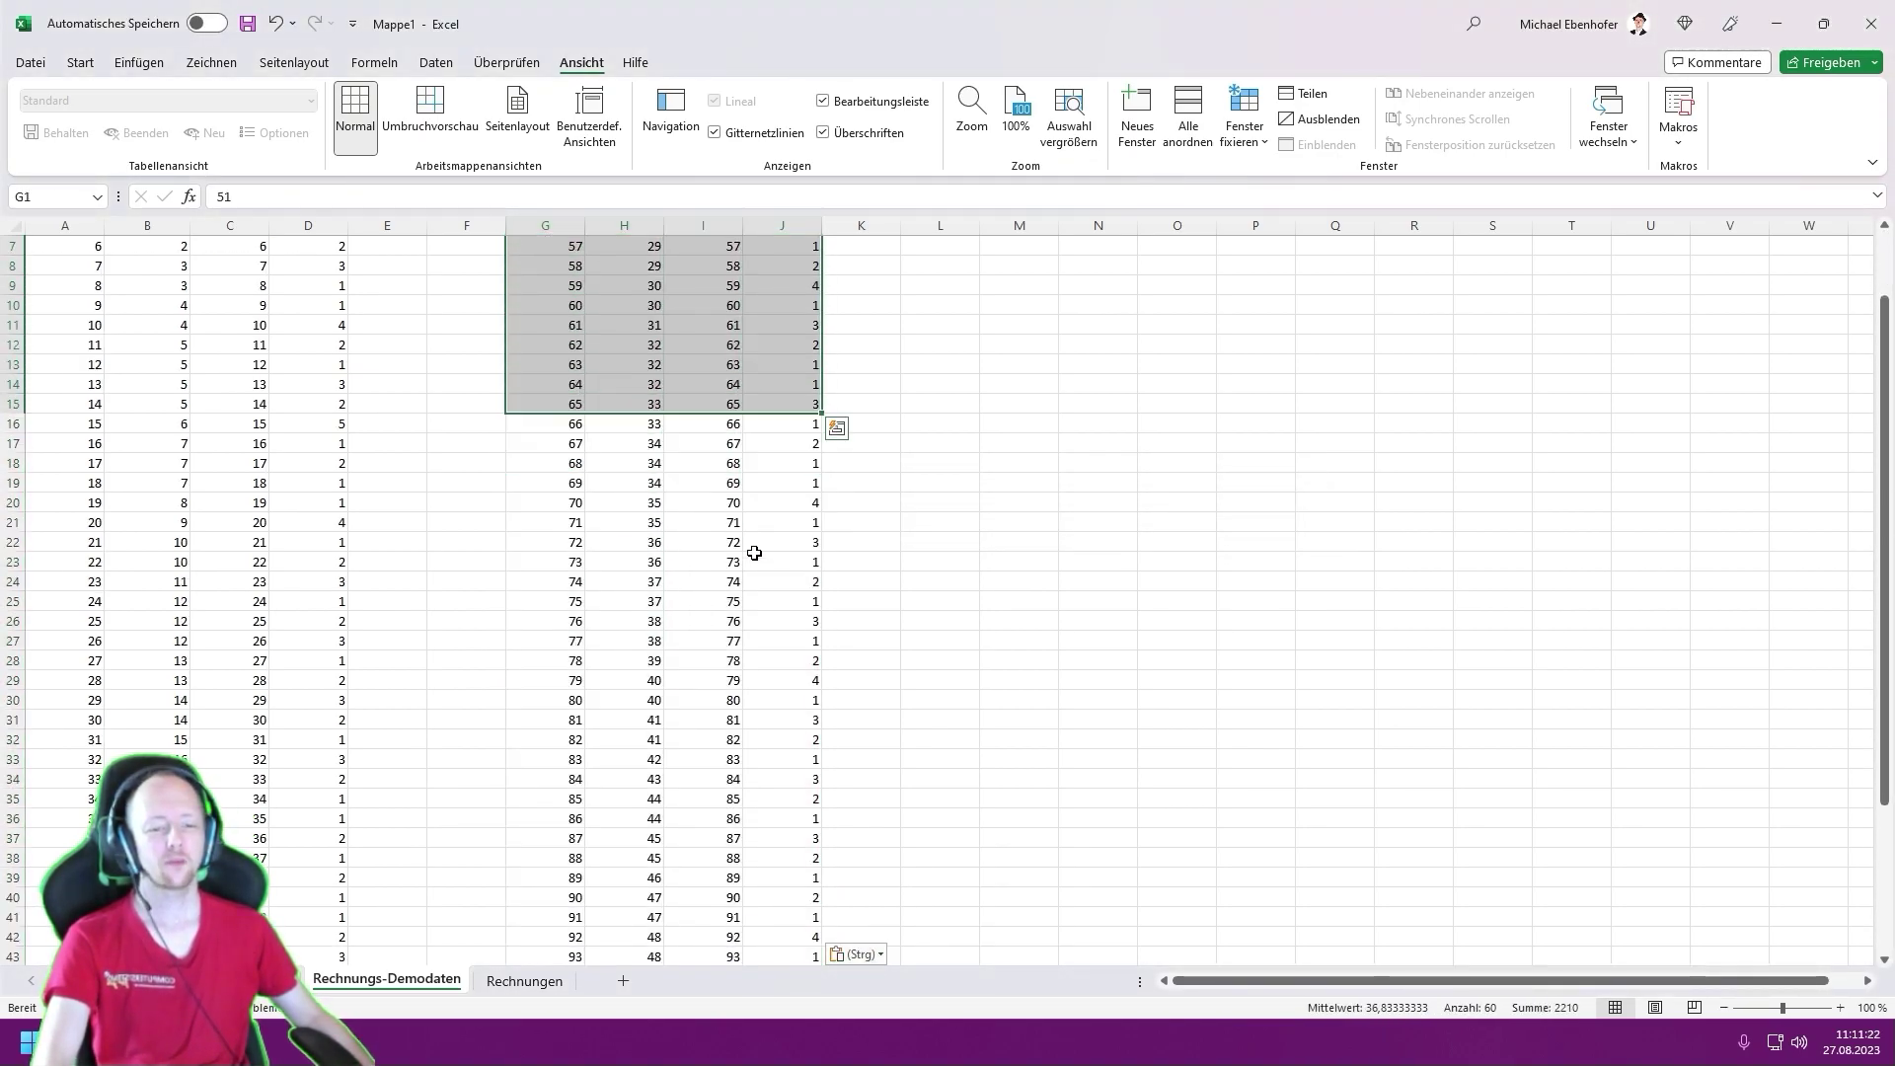
scroll(775, 592, "down", 5)
scroll(781, 731, "down", 1)
left_click(806, 796, "shift")
scroll(592, 691, "up", 2)
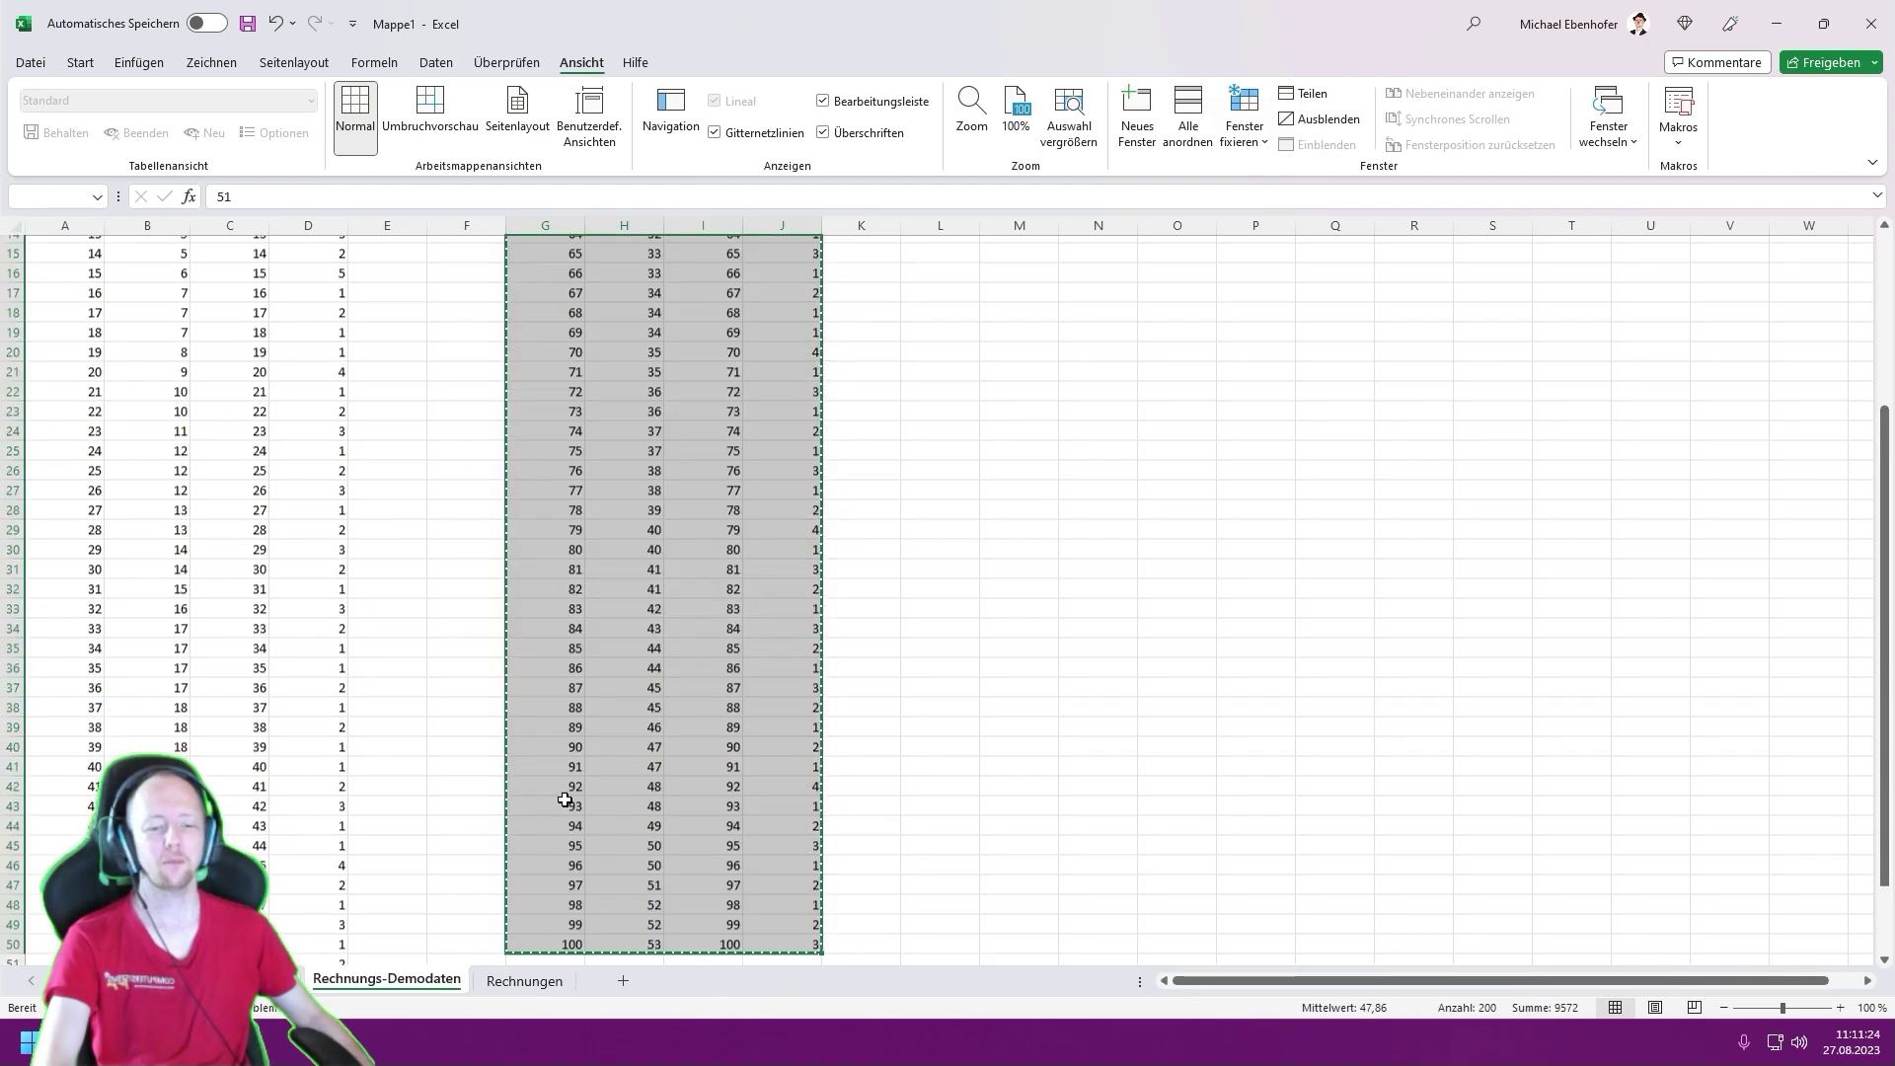
key("ctrl+c")
scroll(592, 690, "up", 5)
scroll(592, 691, "down", 6)
left_click(64, 897)
key("ctrl+v")
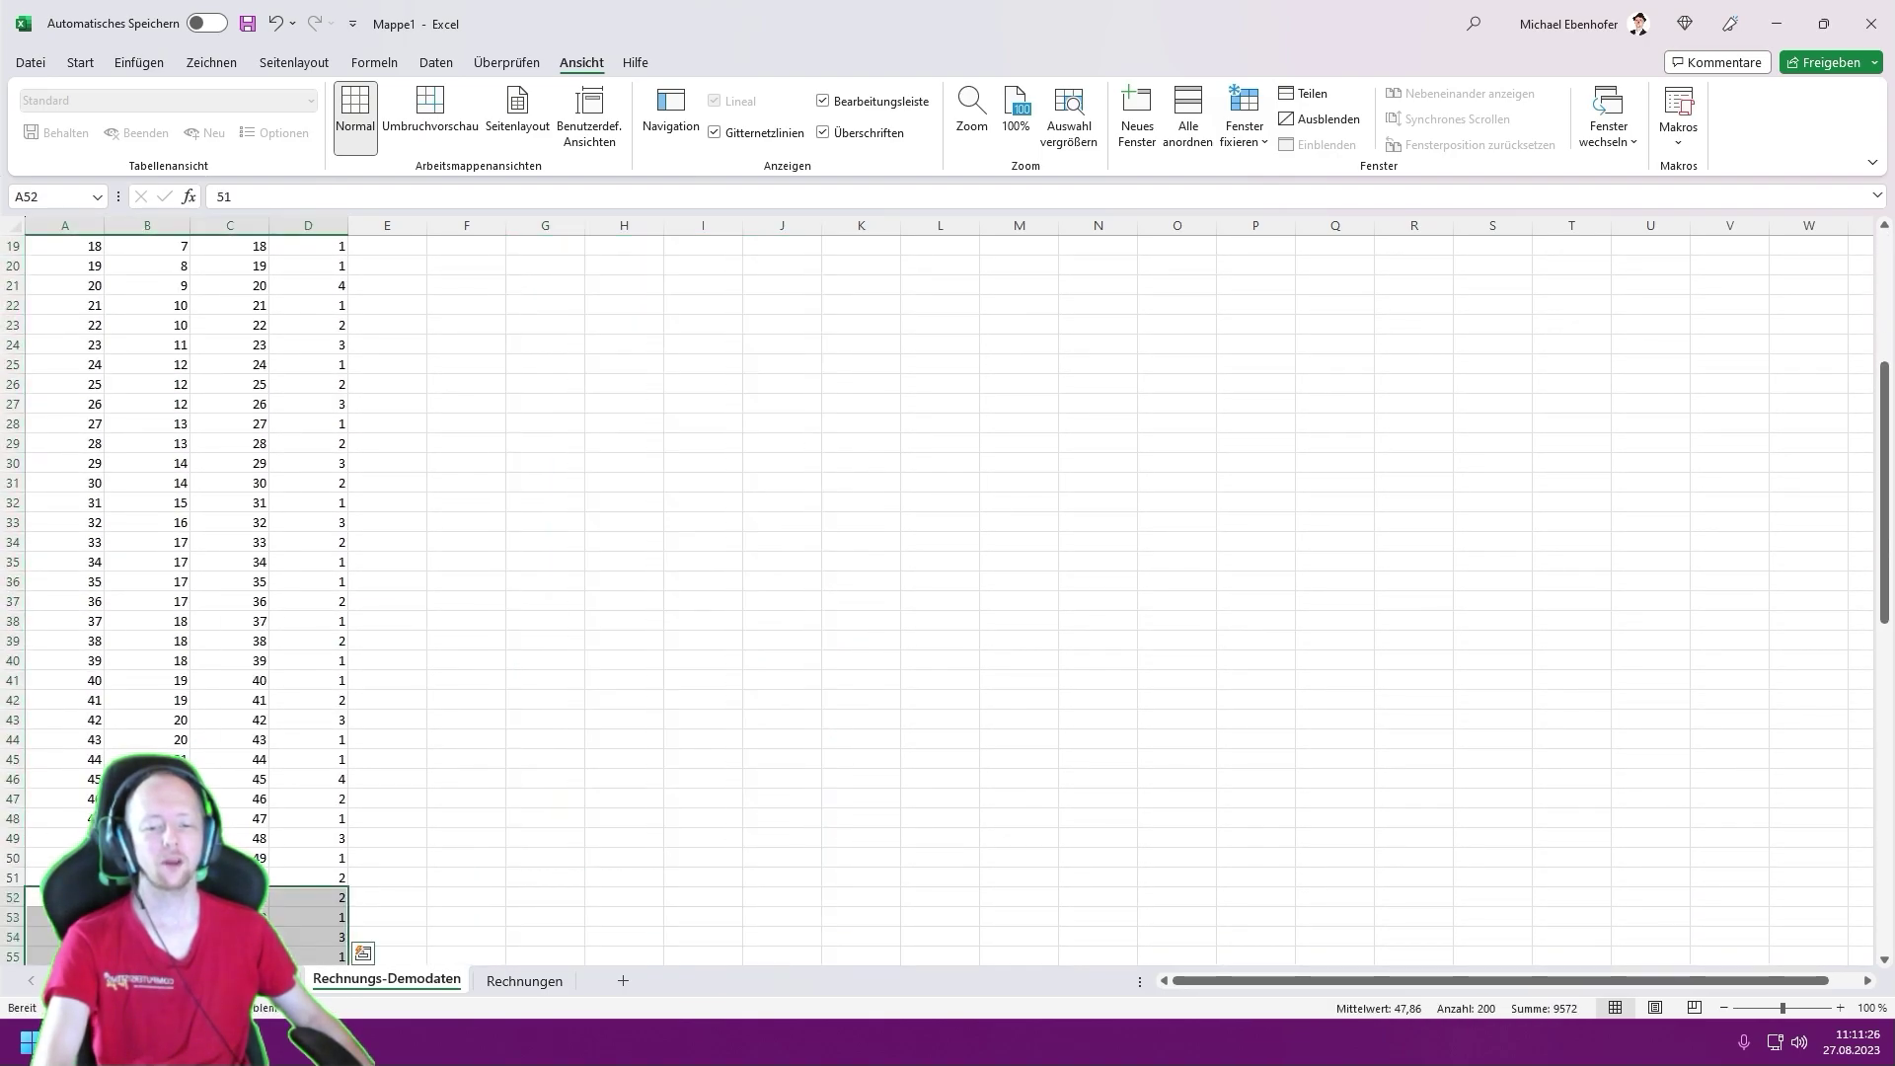
scroll(182, 749, "up", 6)
- Autofit columns A–D to their contents
left_click(323, 244)
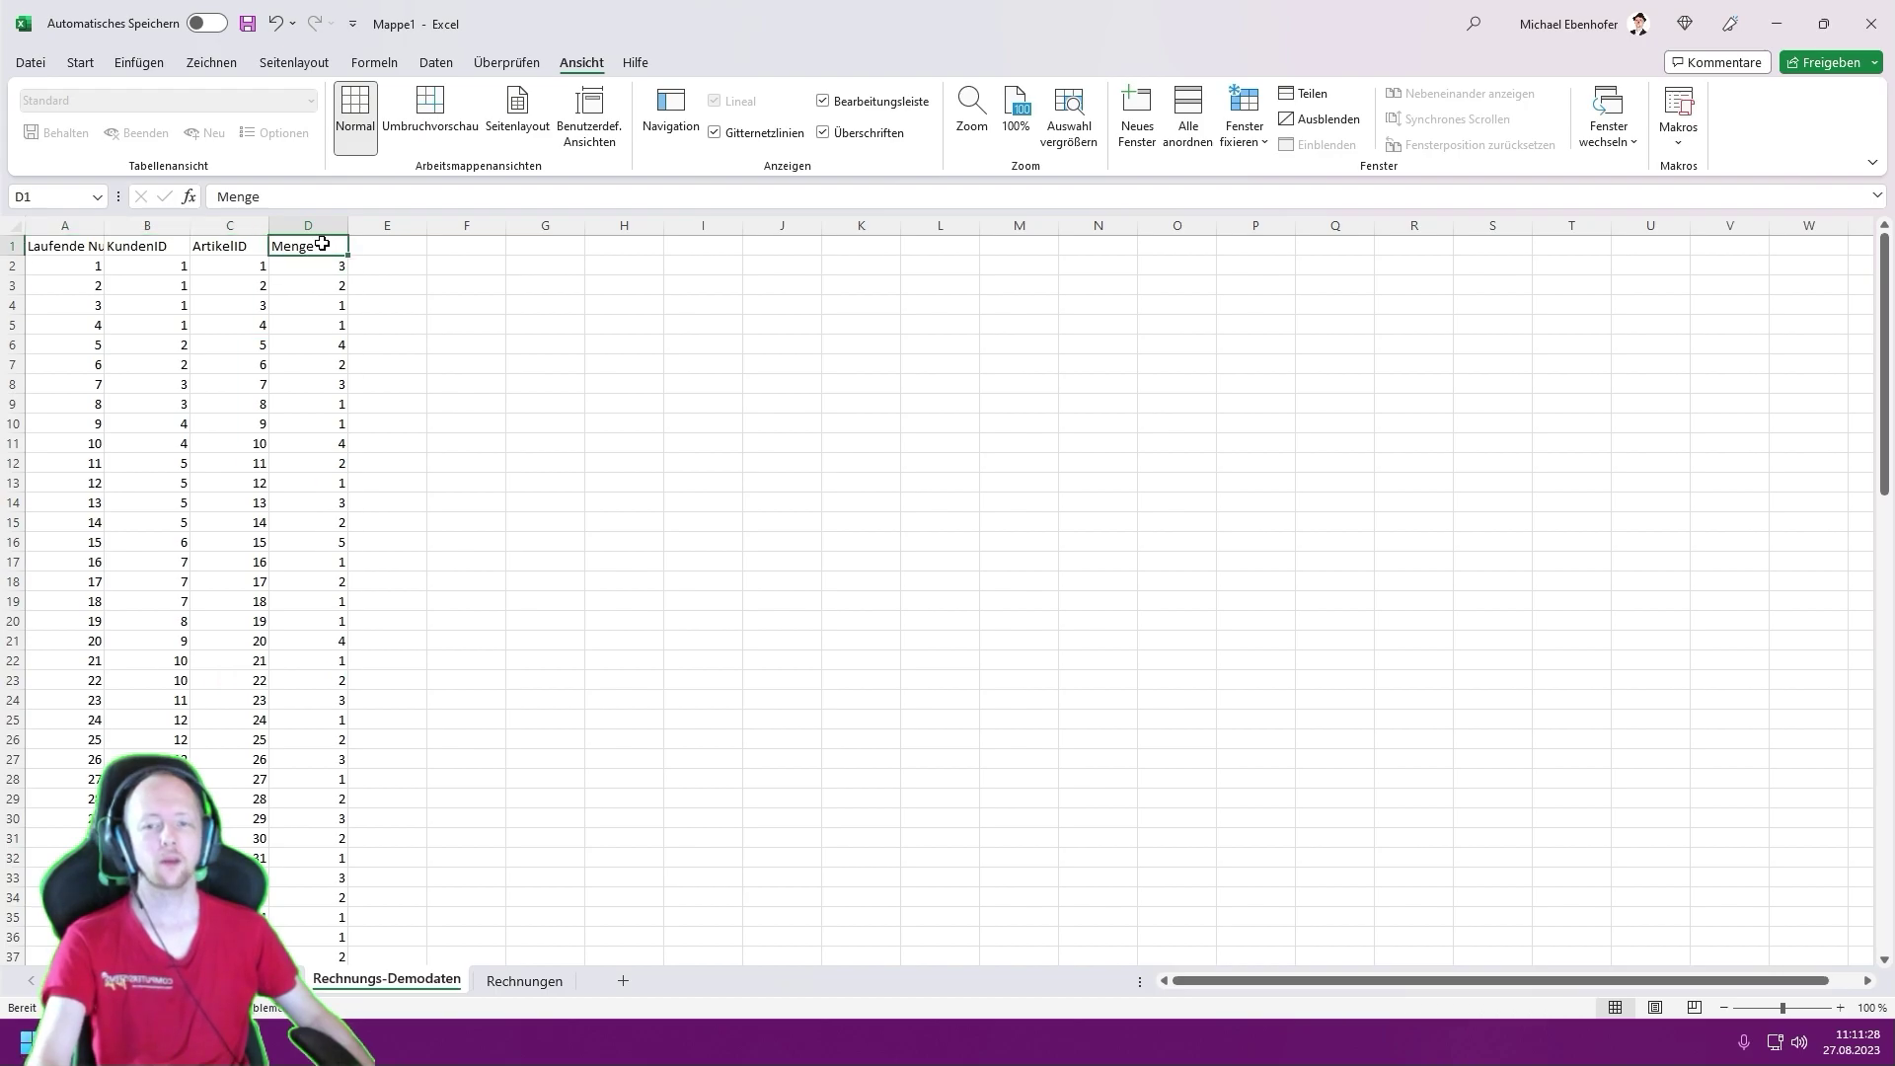
left_click_drag(65, 225, 307, 225)
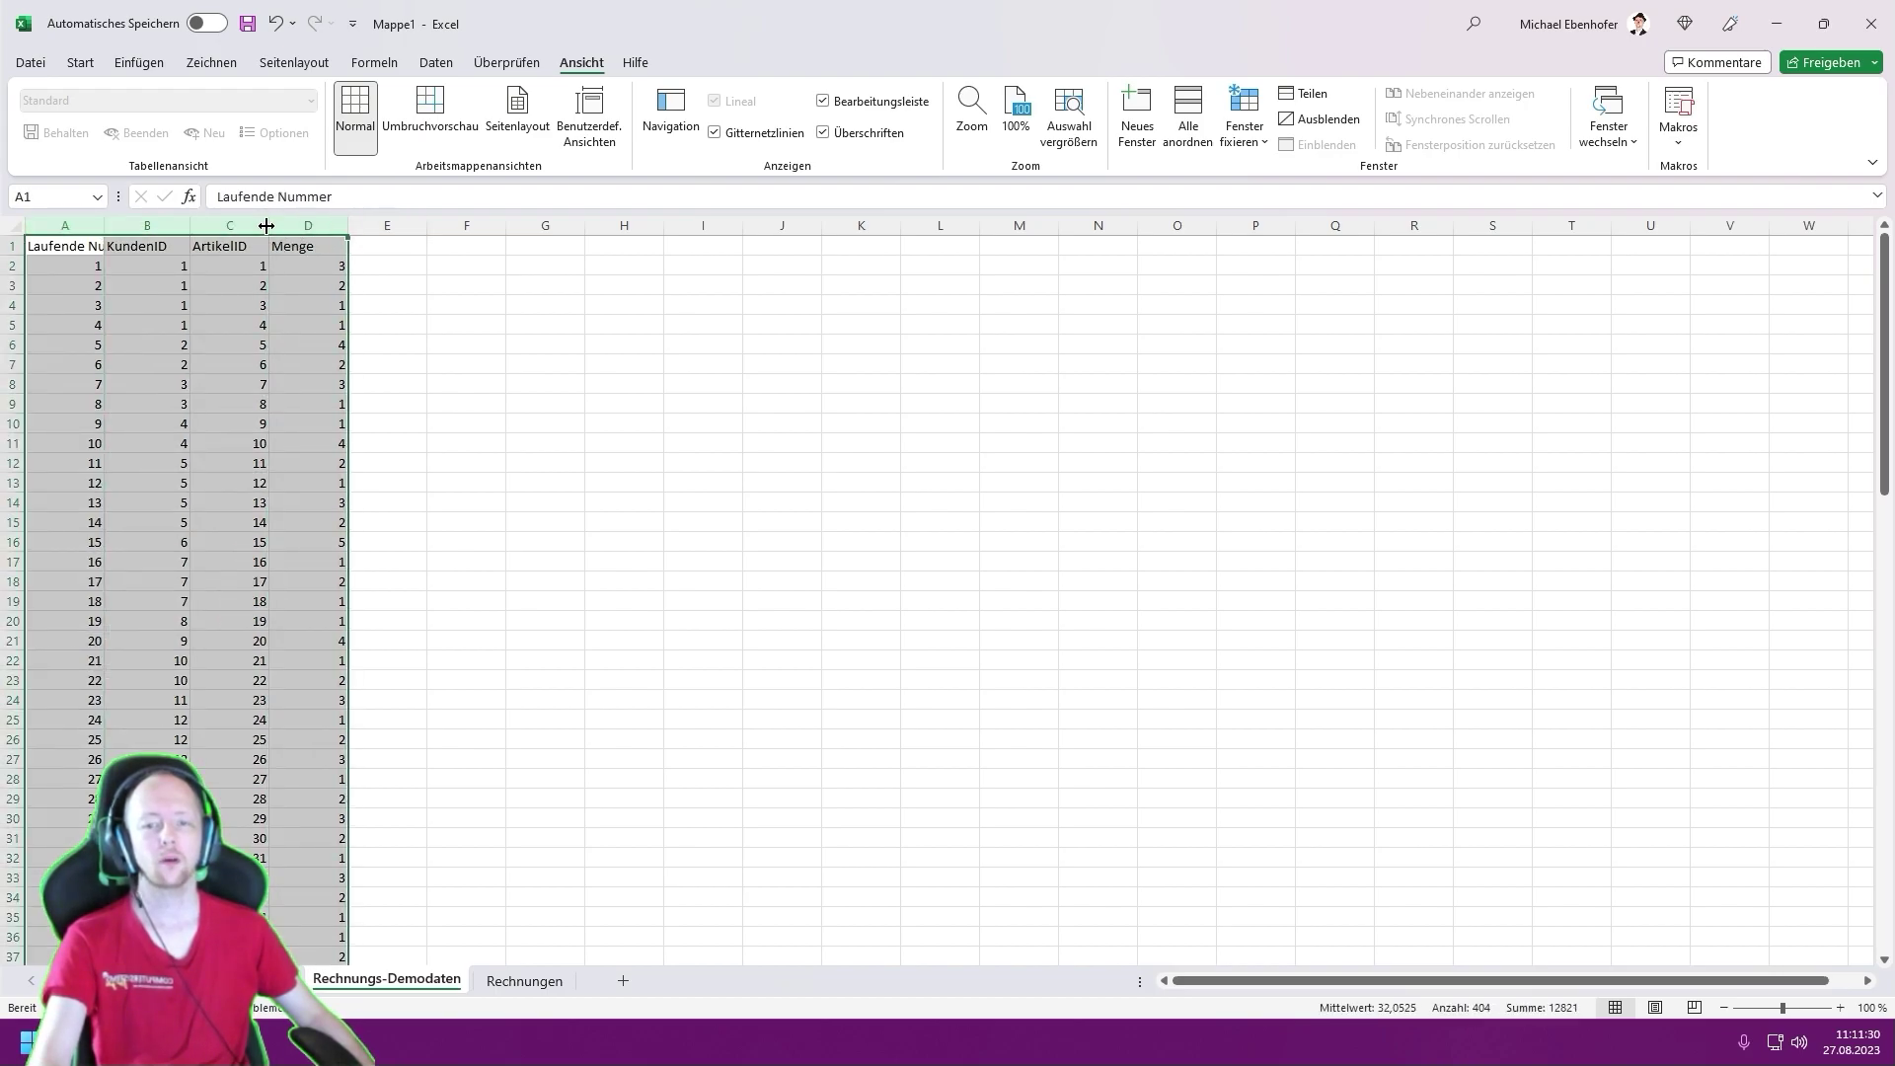
double_click(266, 226)
left_click(79, 245)
left_click(76, 305)
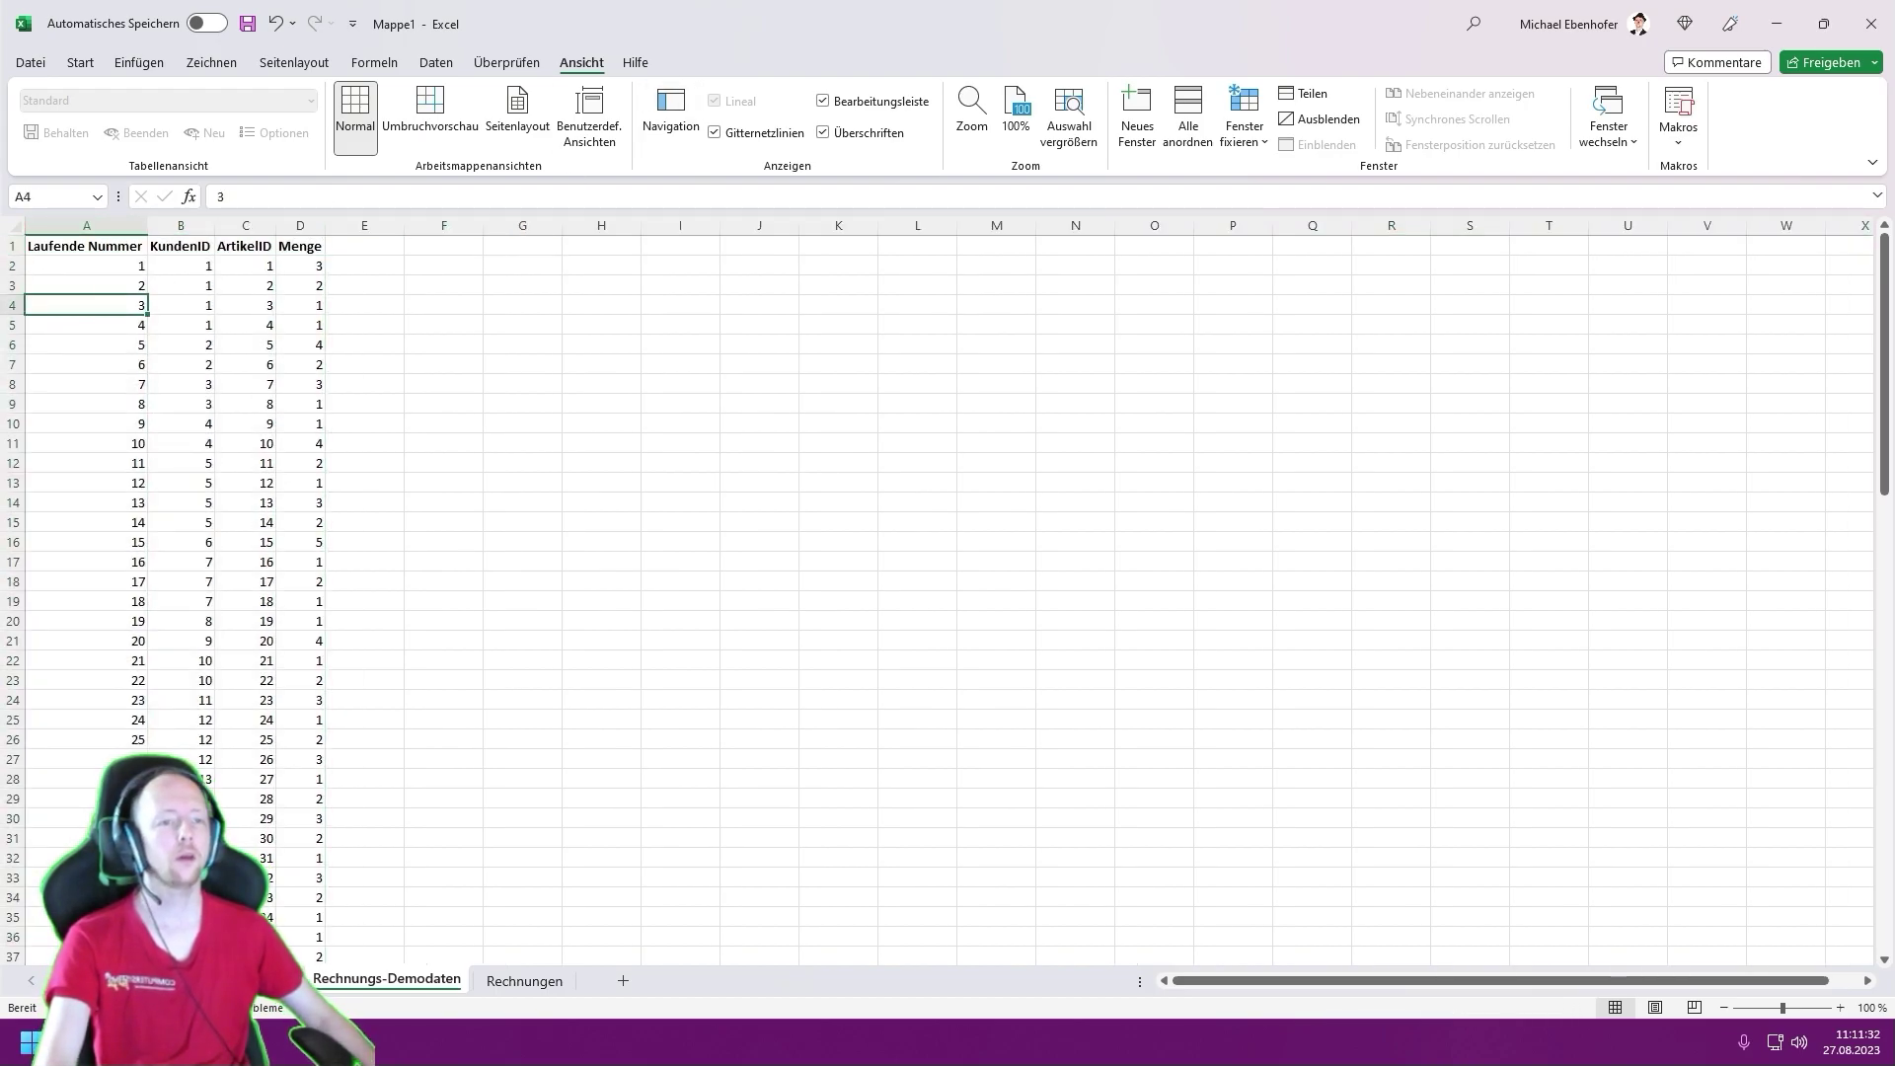
- Freeze the top row so the headers stay visible
left_click(1244, 126)
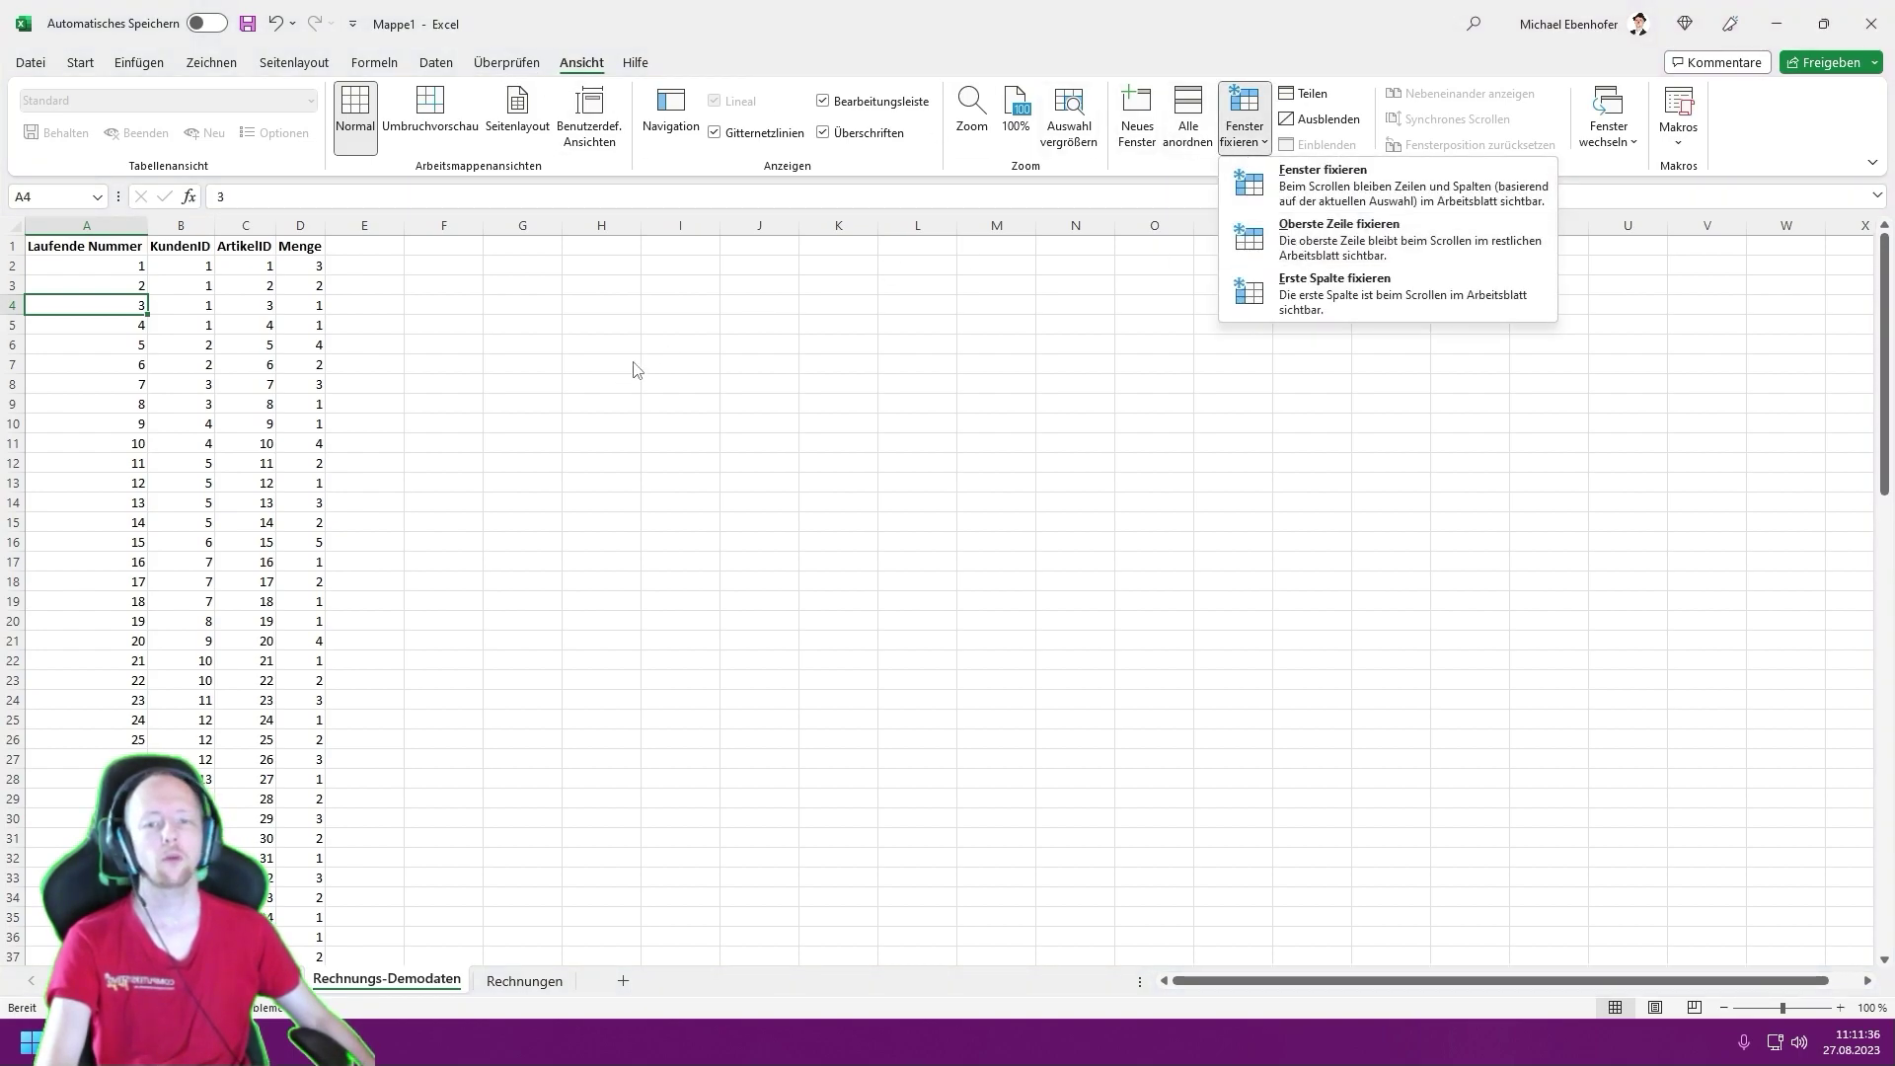
left_click(1338, 237)
left_click(523, 462)
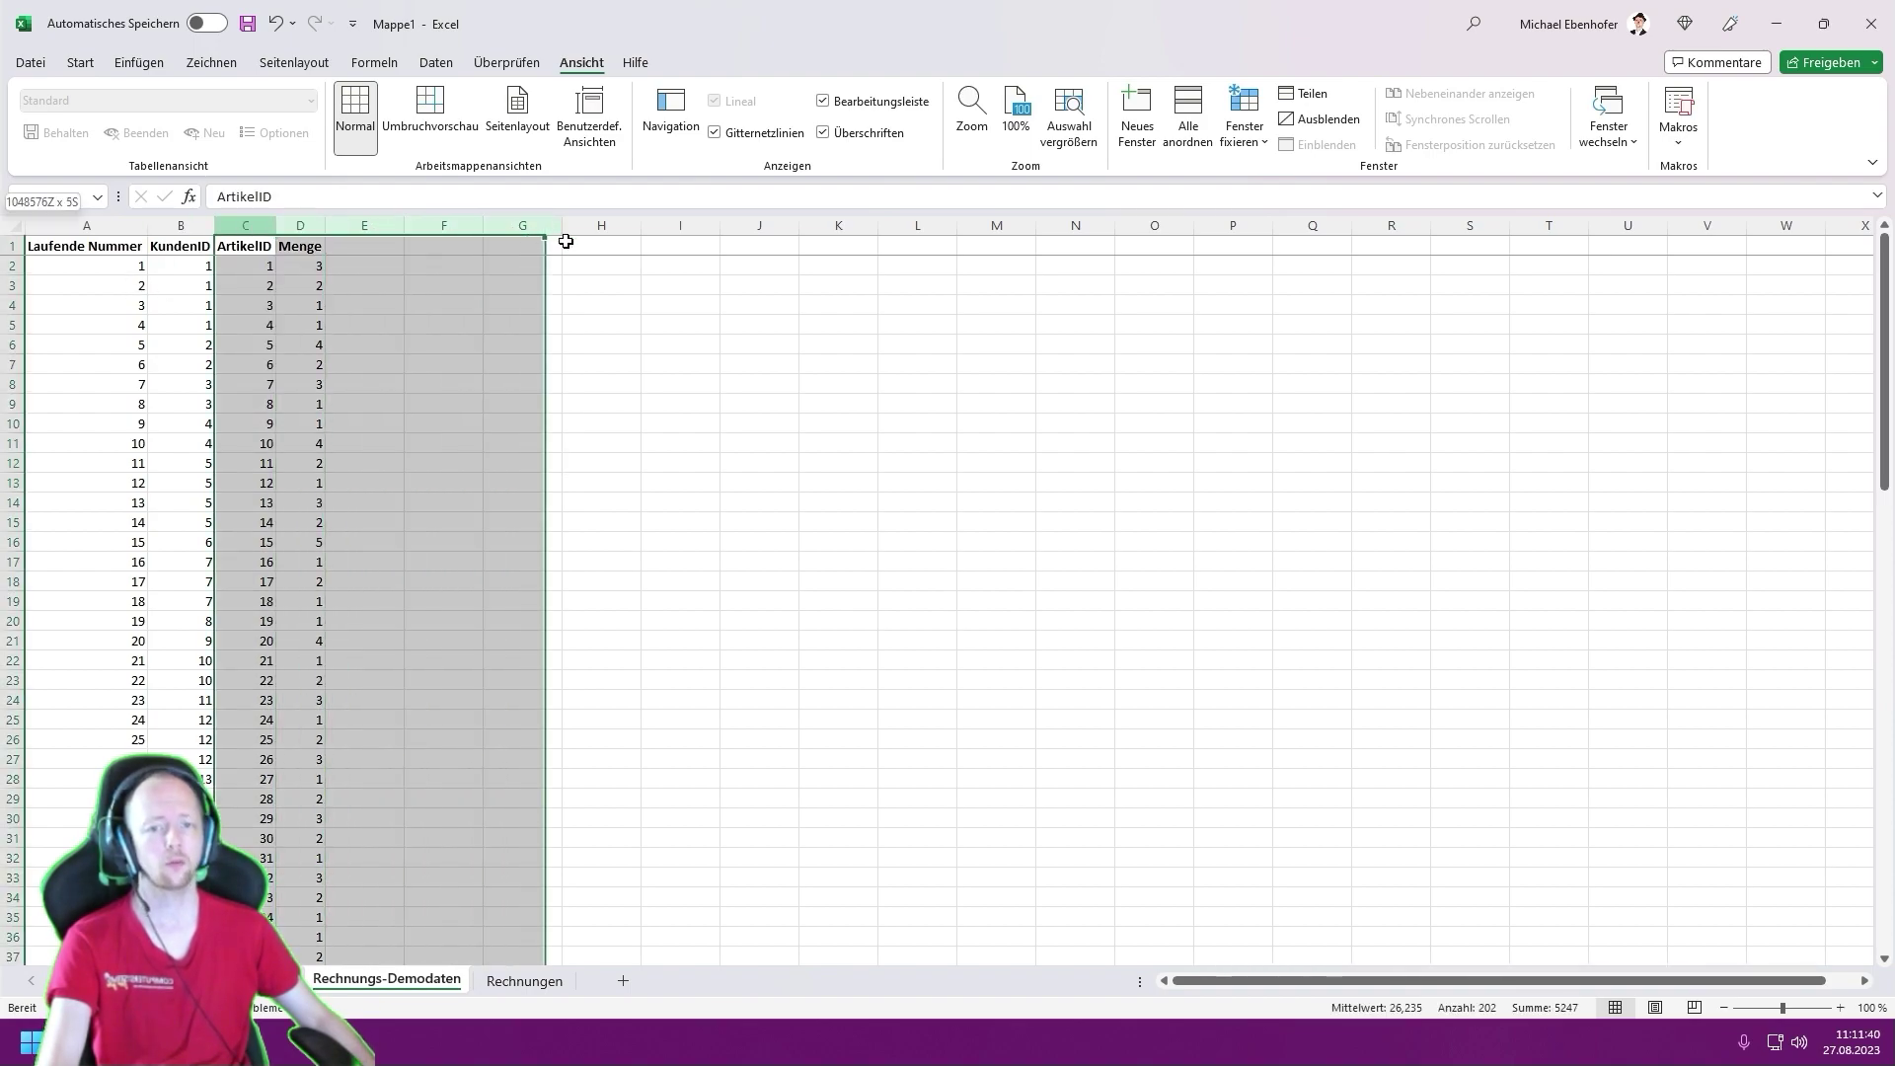
- Insert blank columns before ArtikelID, shifting ArtikelID and Menge to columns U:V
left_click_drag(240, 225, 583, 229)
key("ctrl+plus")
key("ctrl+plus")
key("ctrl+plus")
key("Left")
key("Right")
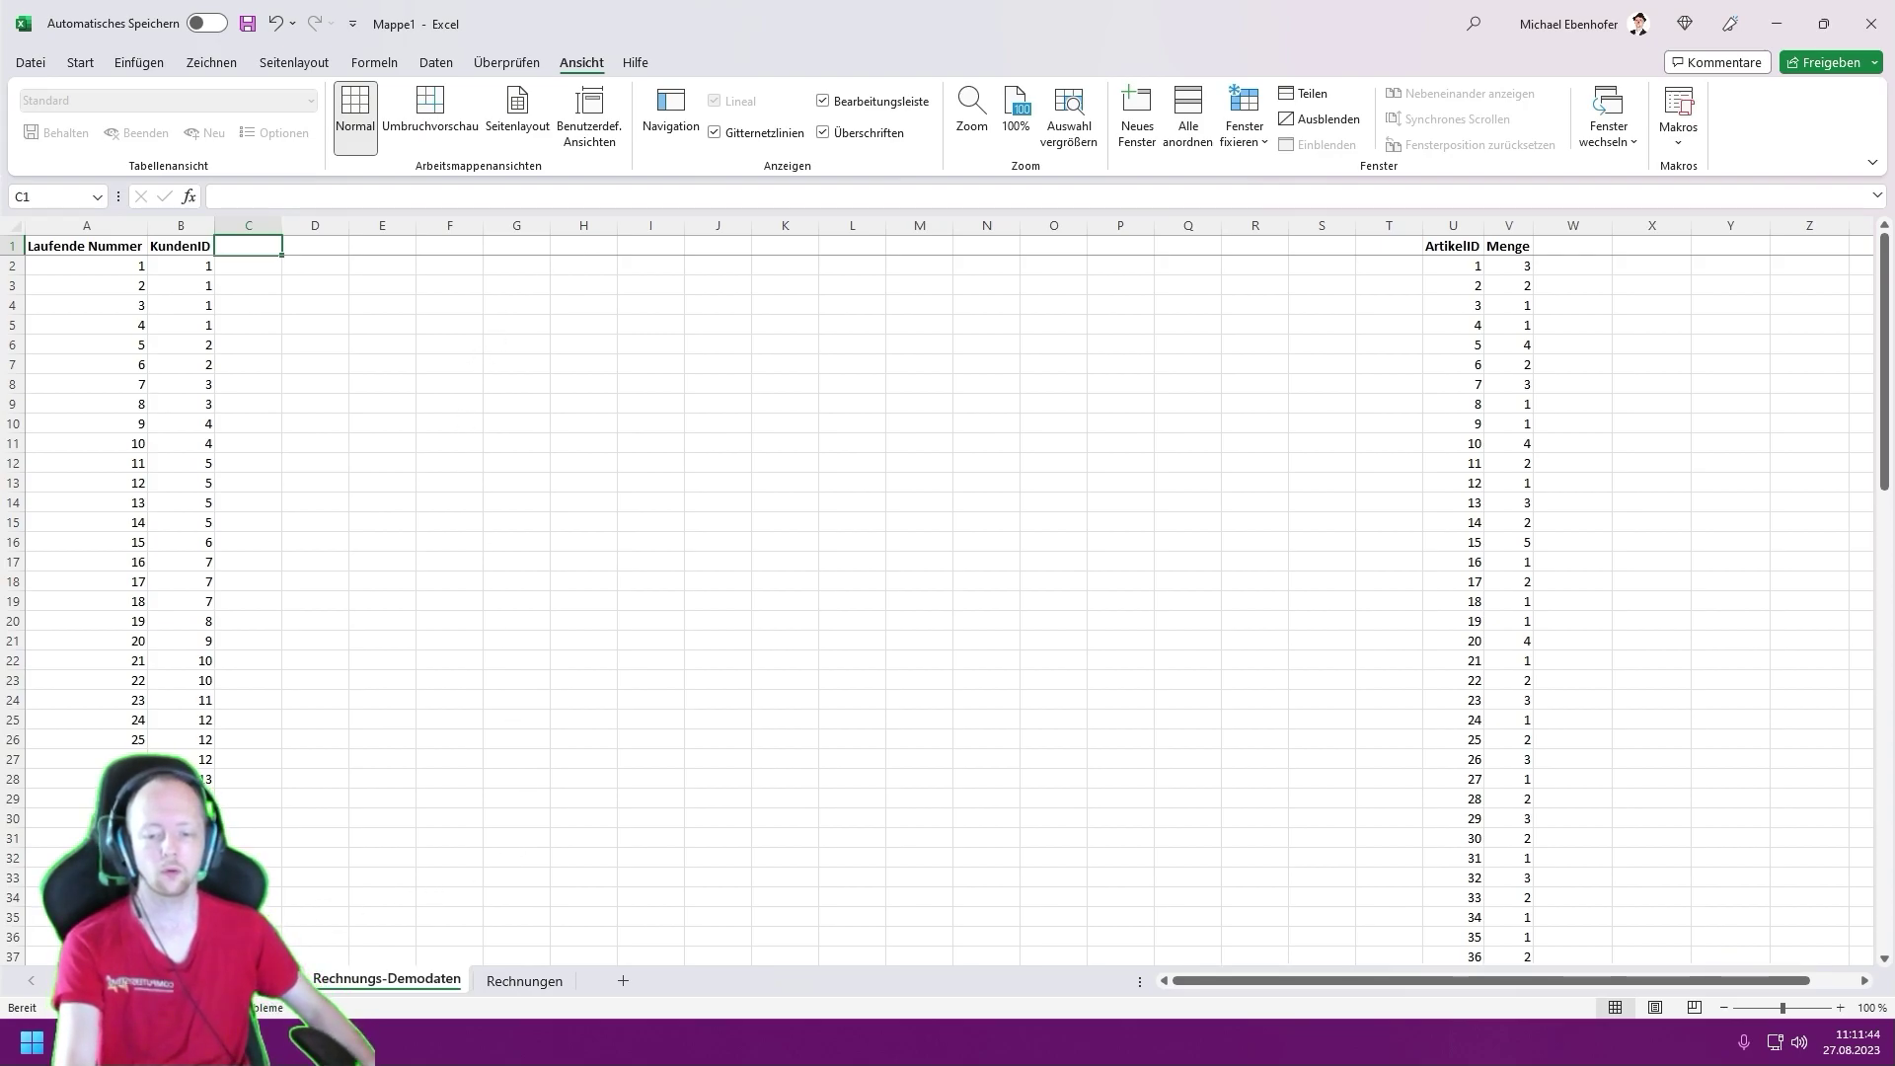
key("ctrl+Page_Up")
- Copy the Kundenliste headers B1:D1 into C1:E1 and autofit columns C–E
left_click_drag(116, 328, 116, 395)
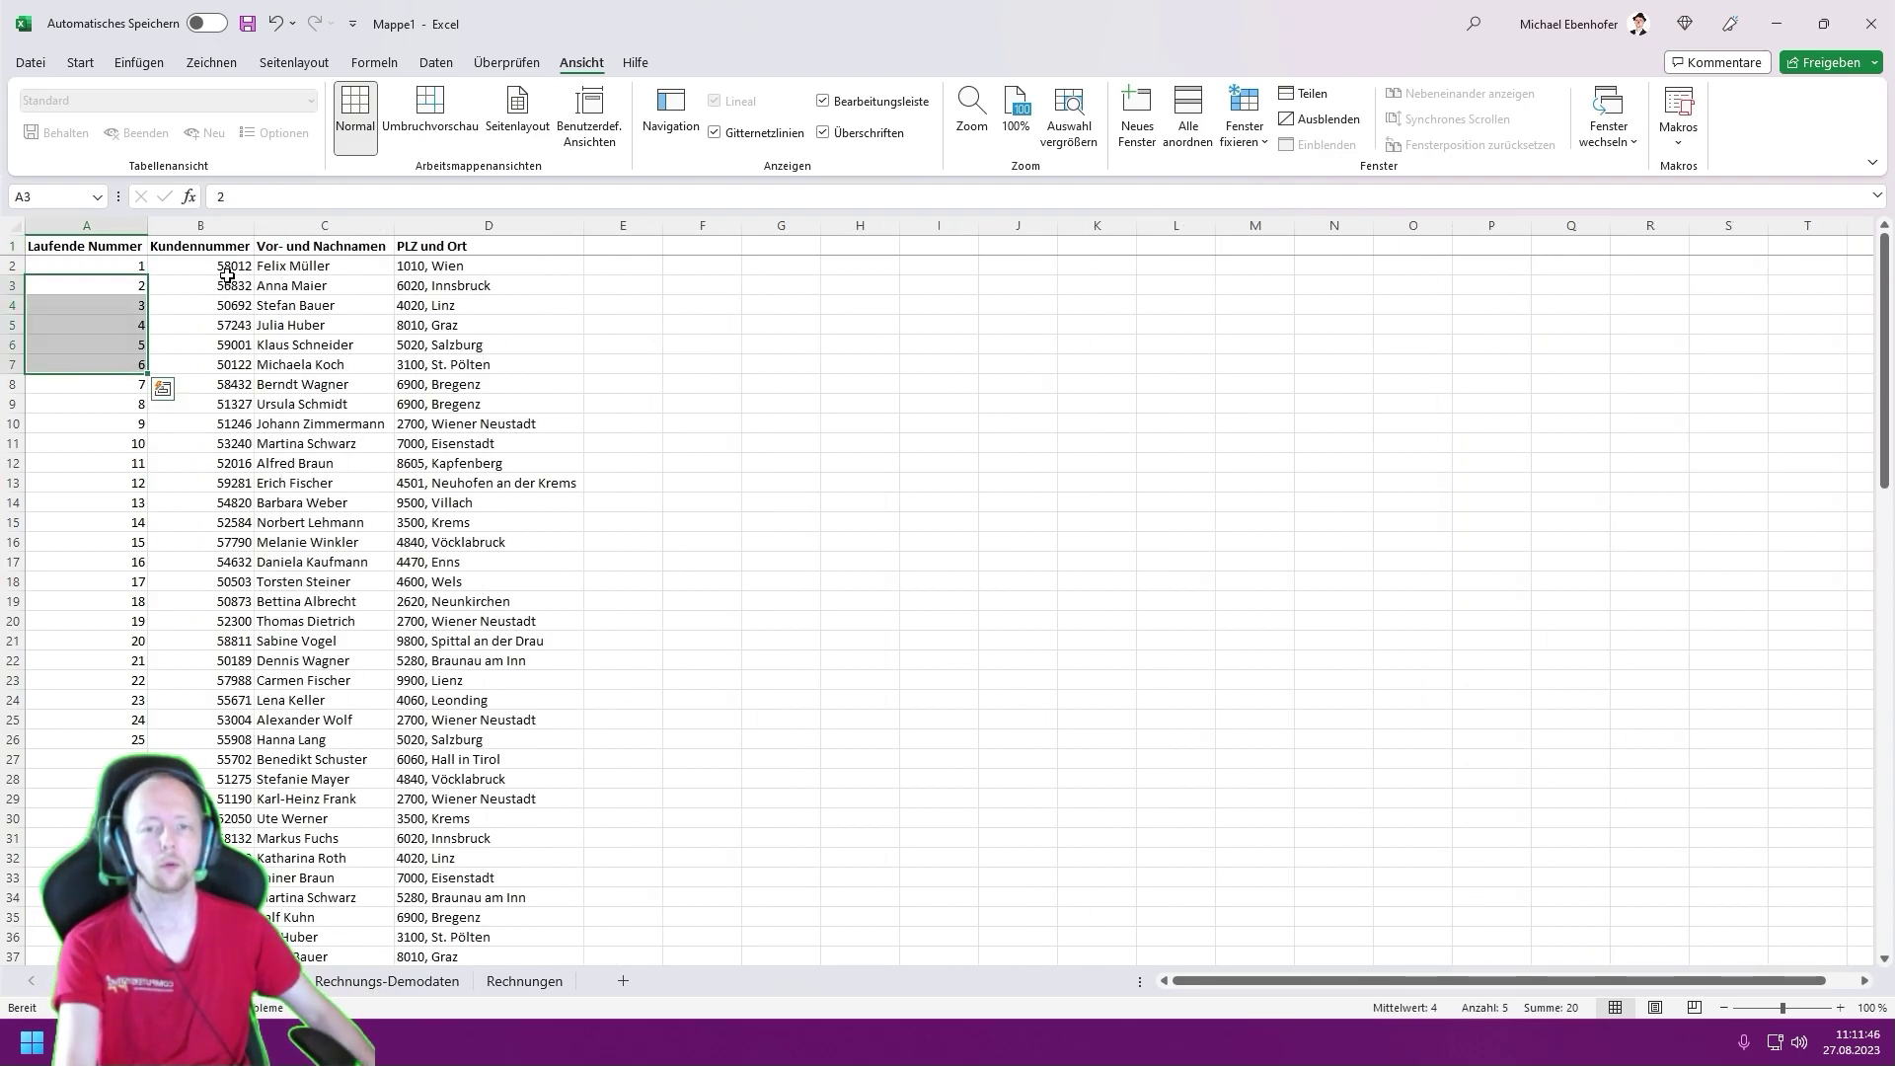
left_click_drag(200, 245, 475, 240)
key("ctrl+c")
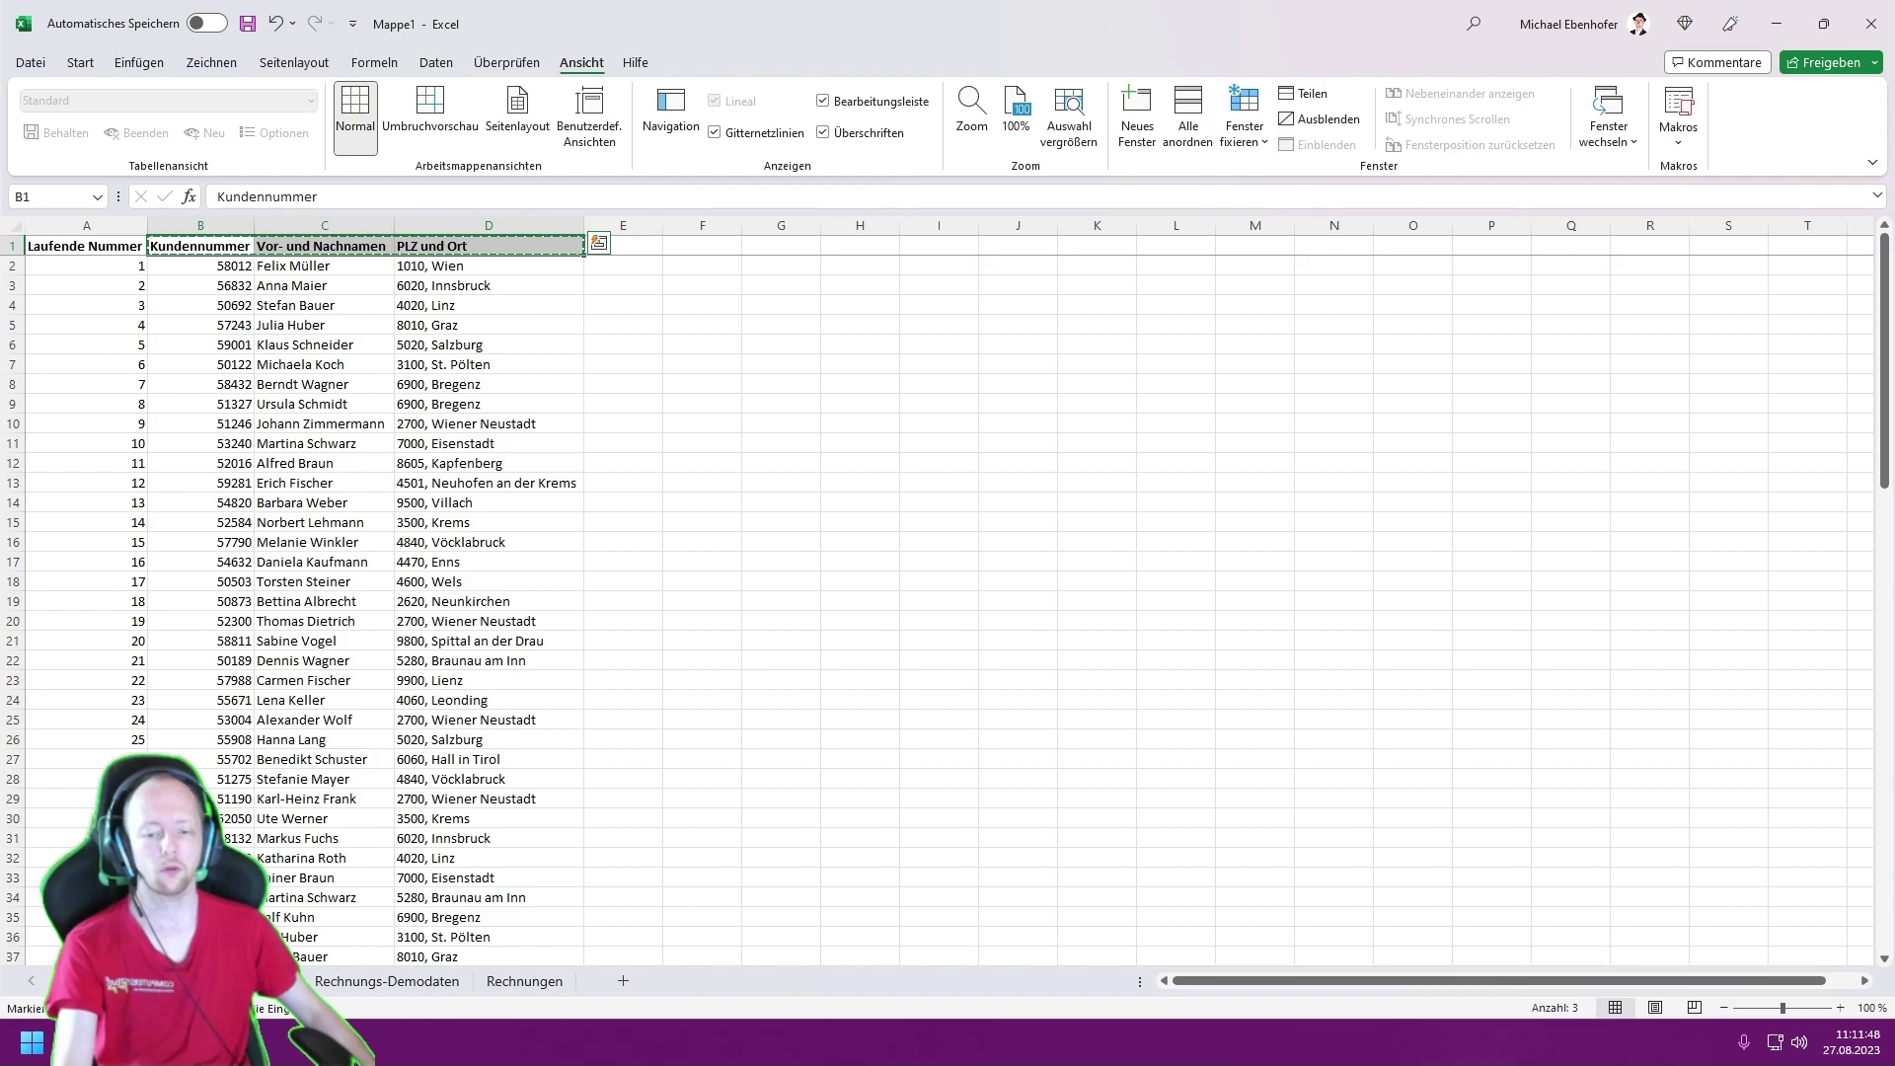
left_click(382, 987)
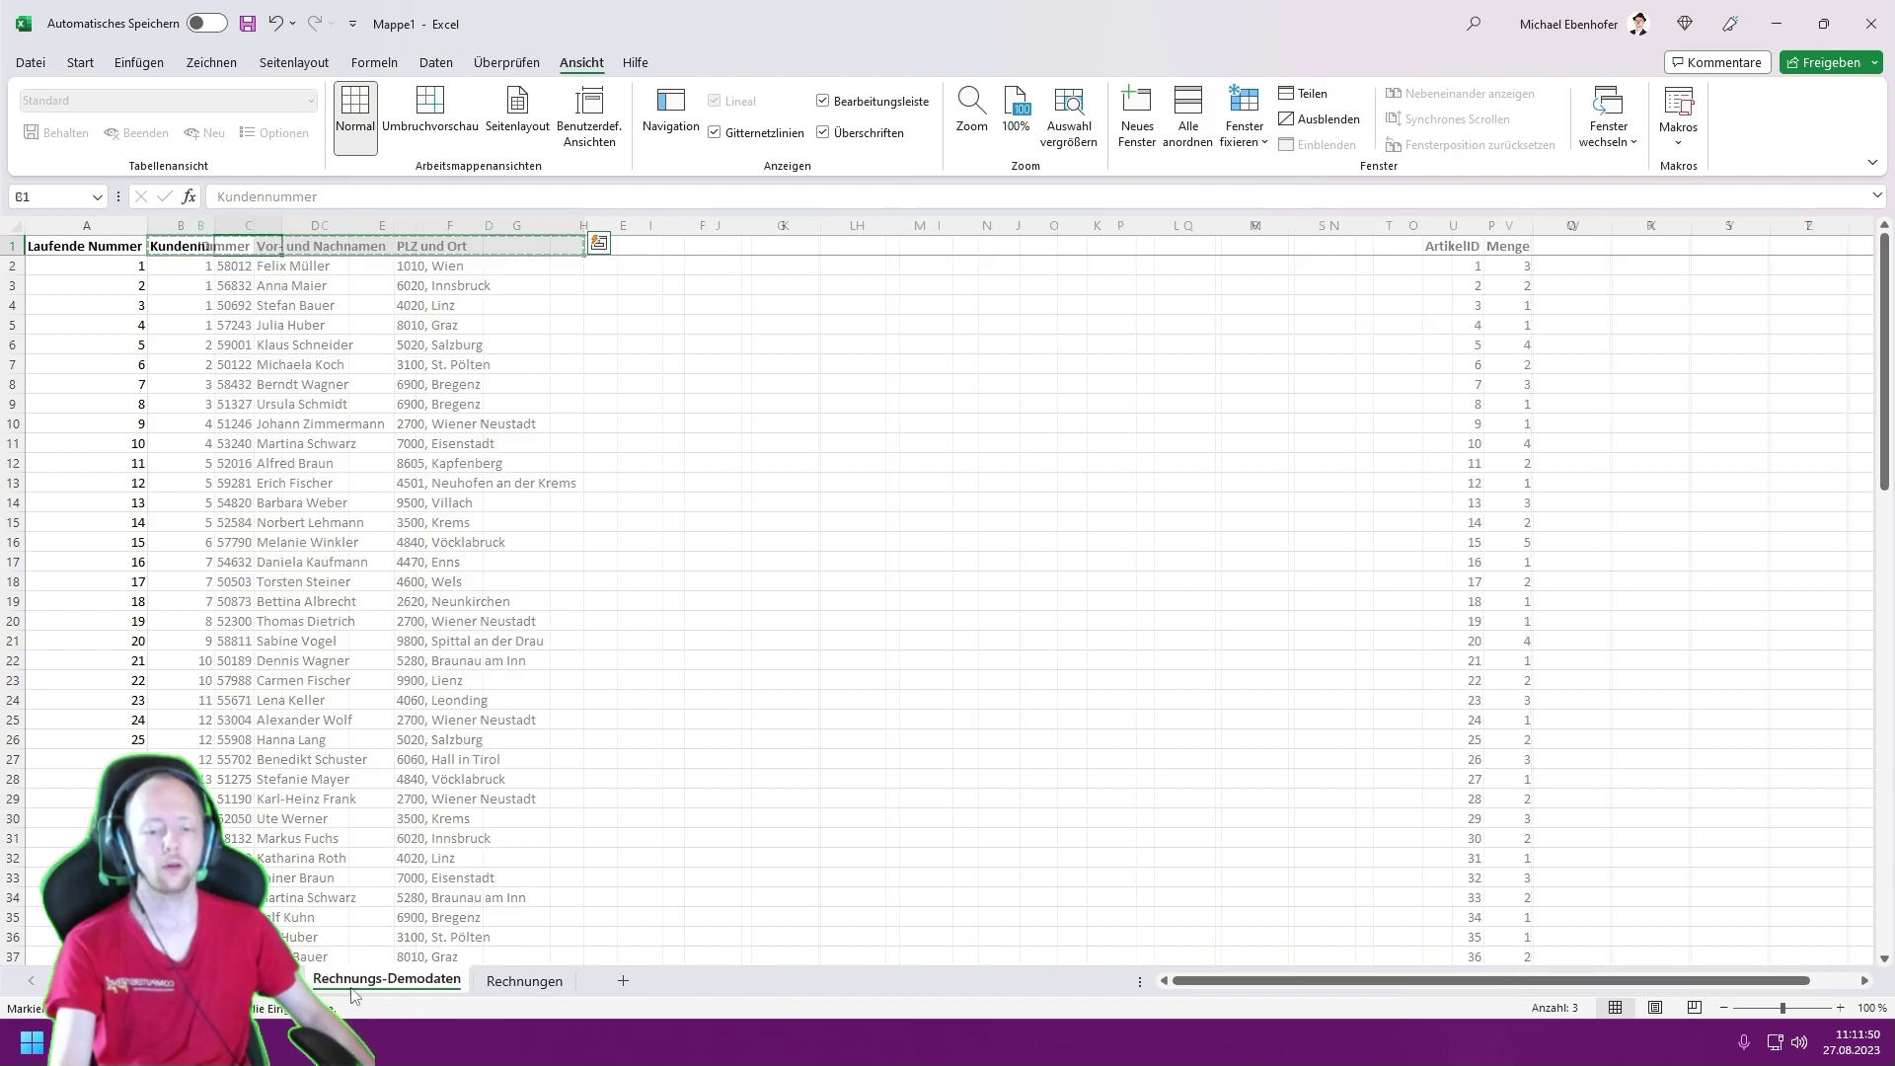
key("ctrl+v")
left_click_drag(249, 225, 383, 225)
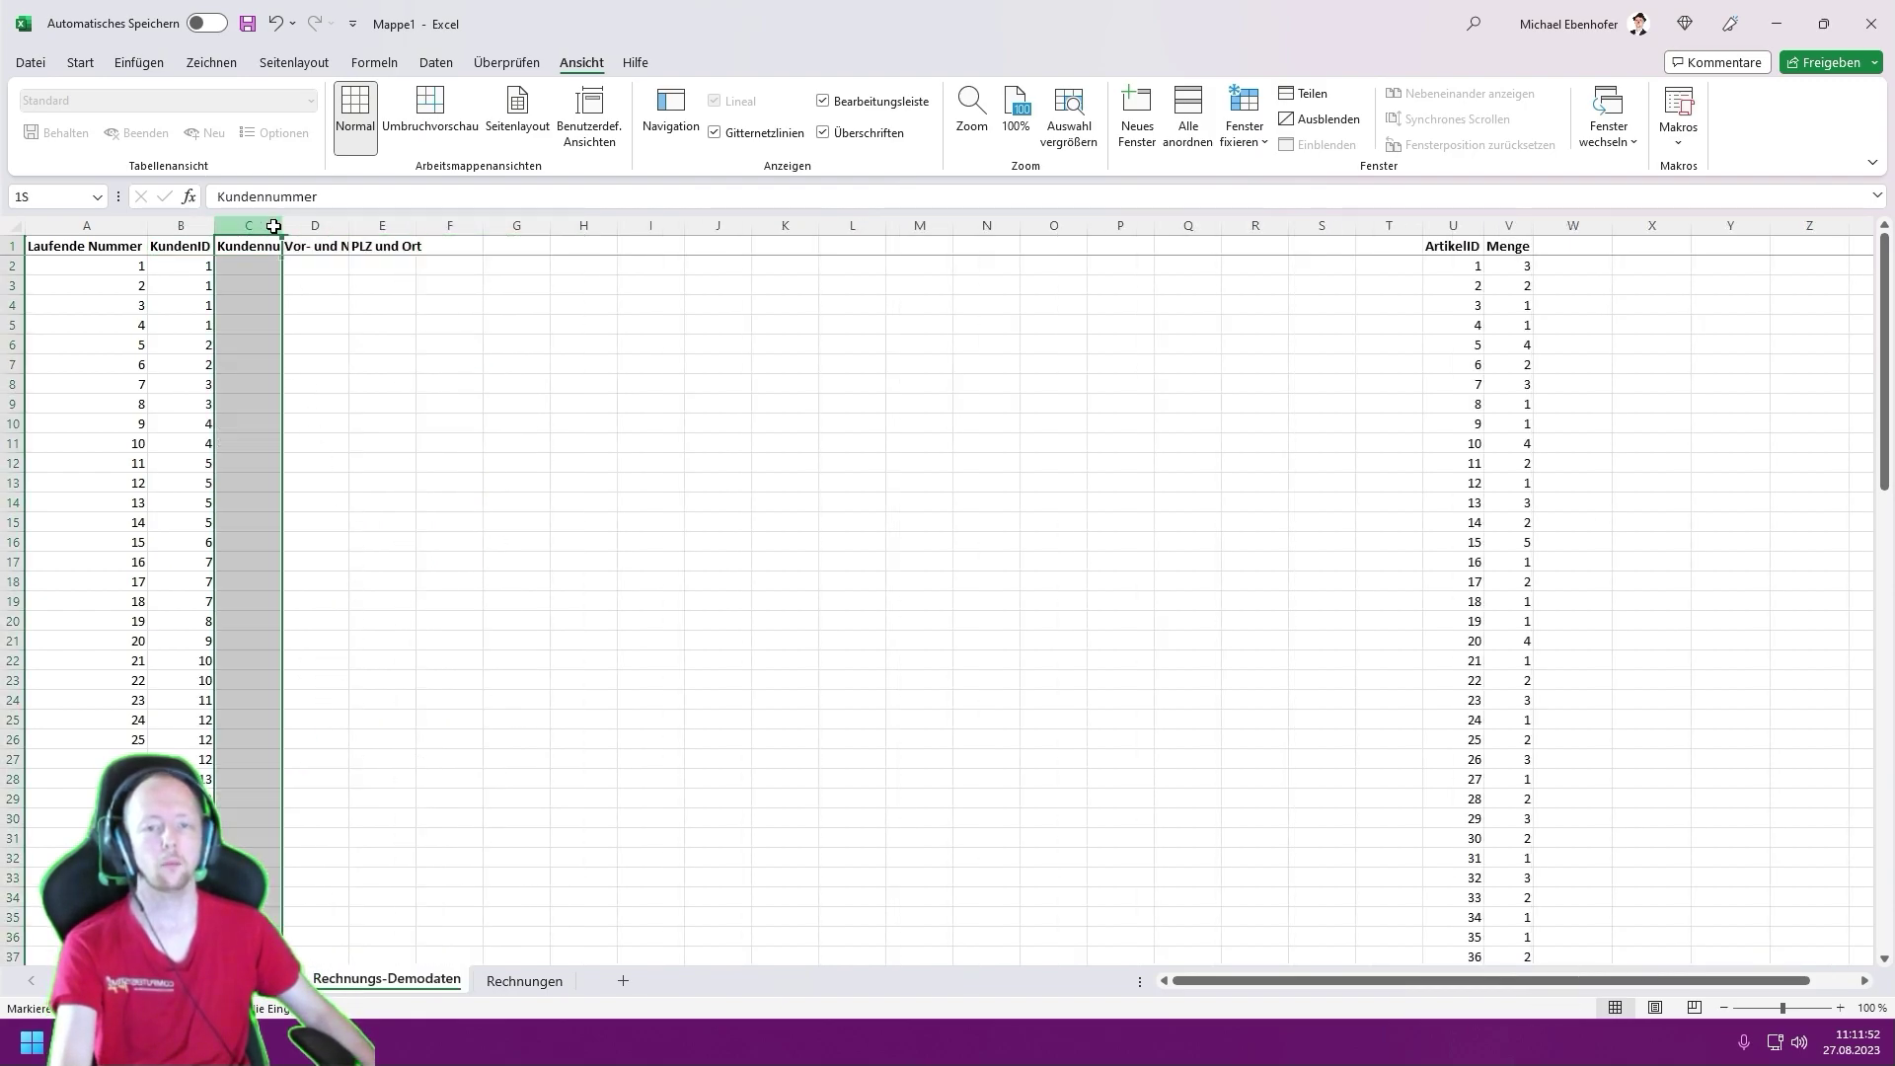
double_click(349, 226)
- Enter an SVERWEIS in C2 looking up B2 in Kundenliste A:B, column 2
left_click(262, 268)
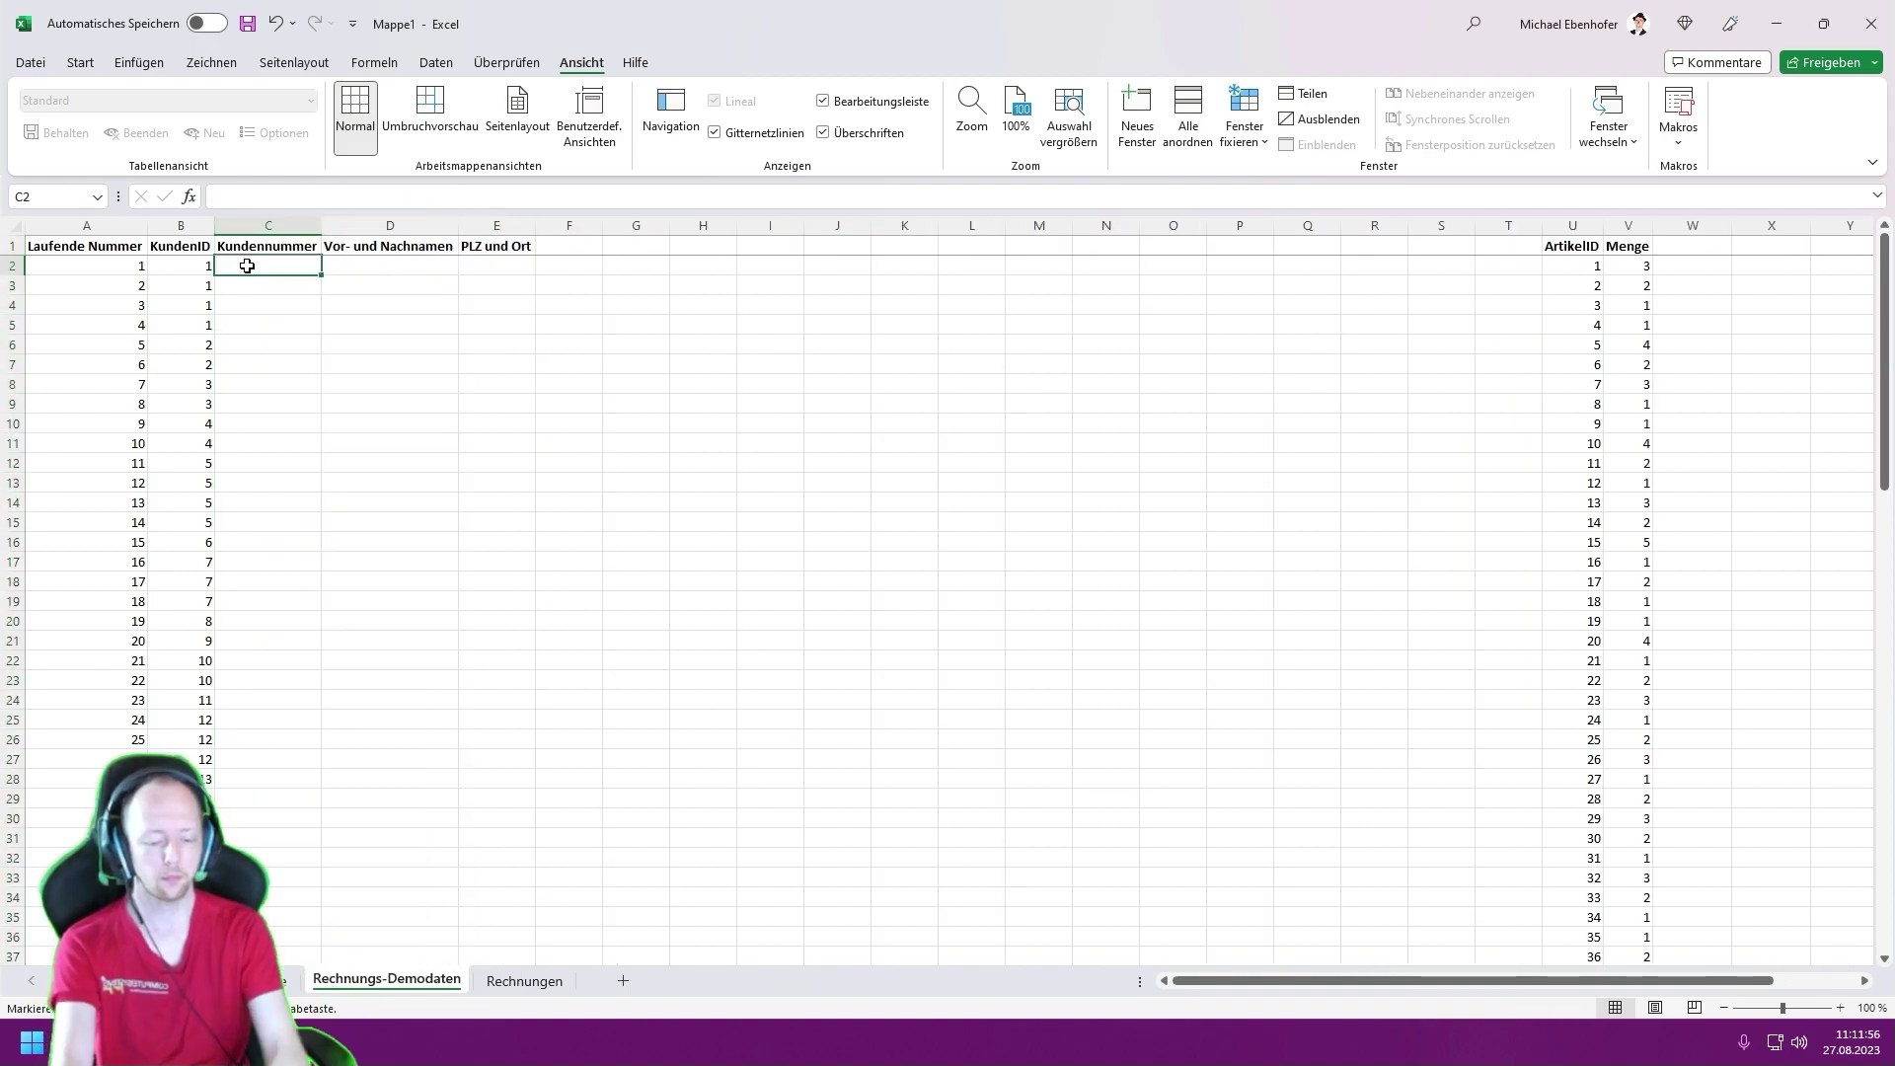
type("=SVERWEIS(")
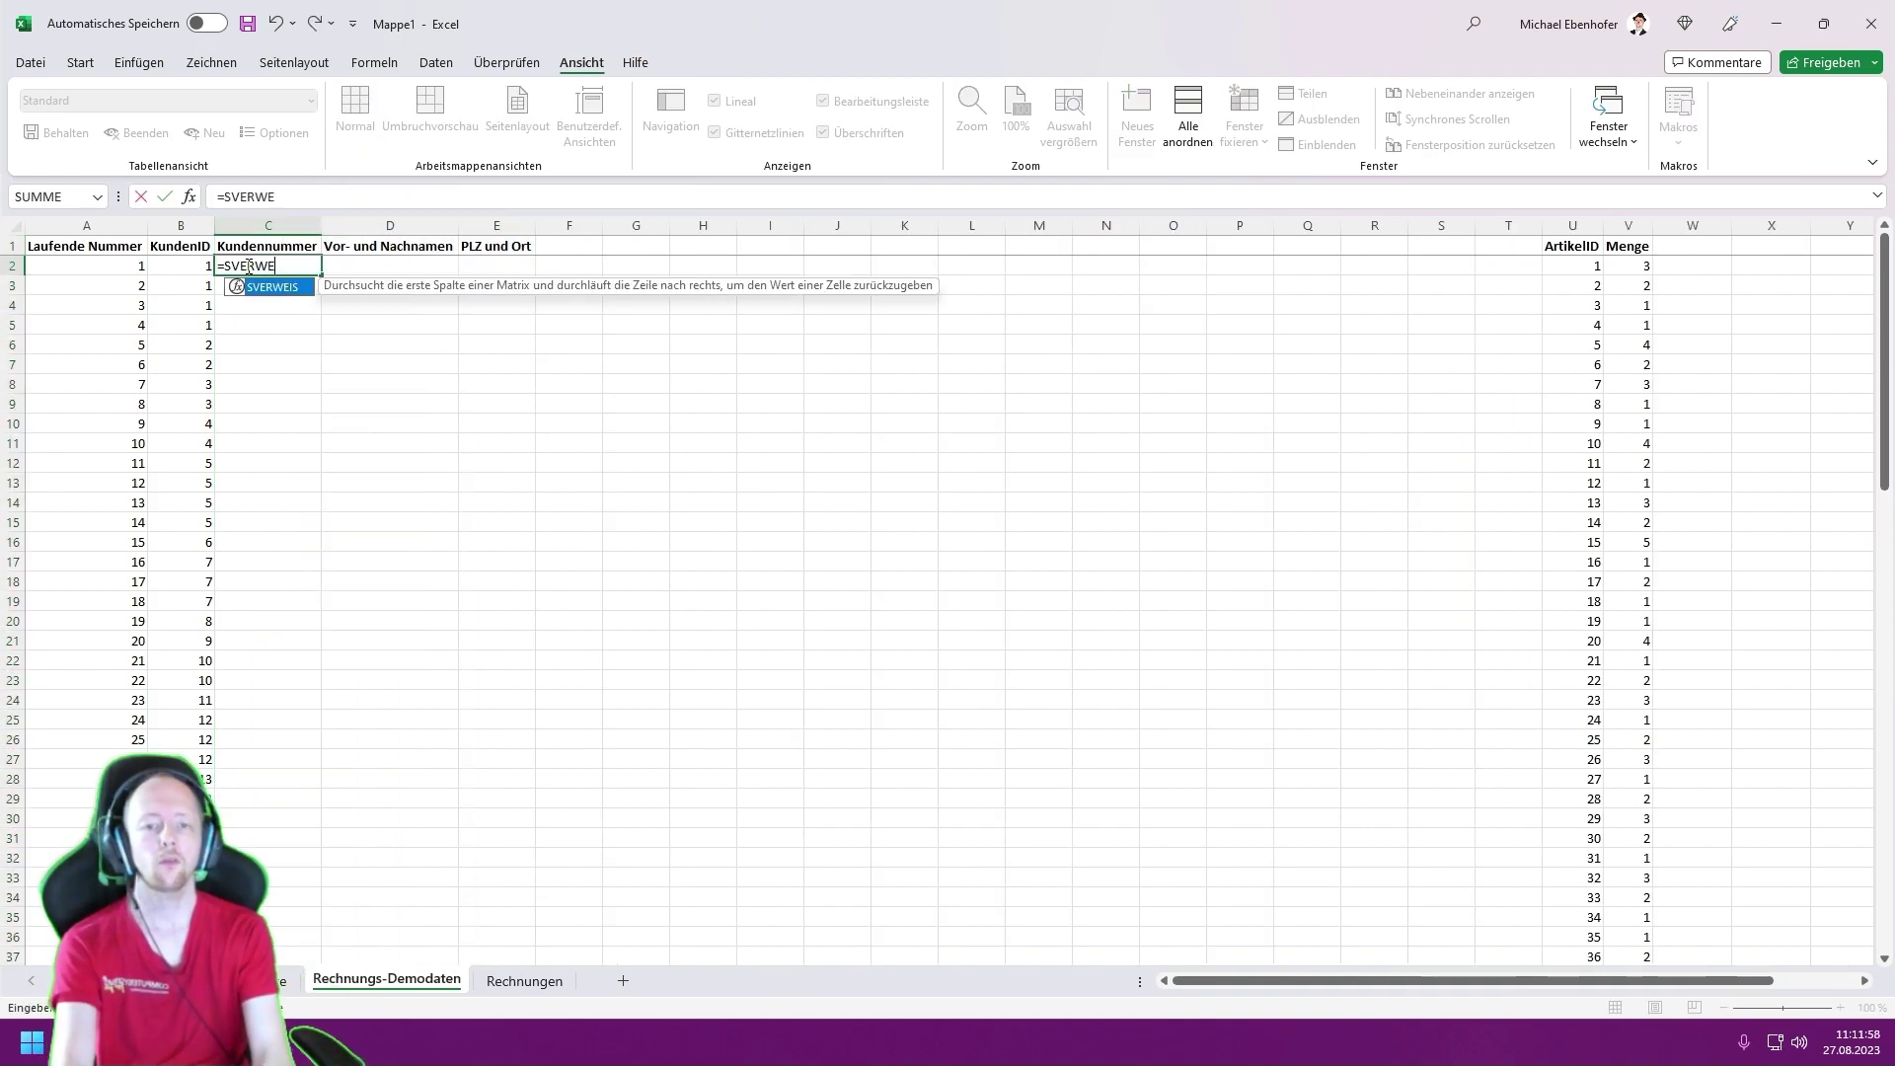
key("Left")
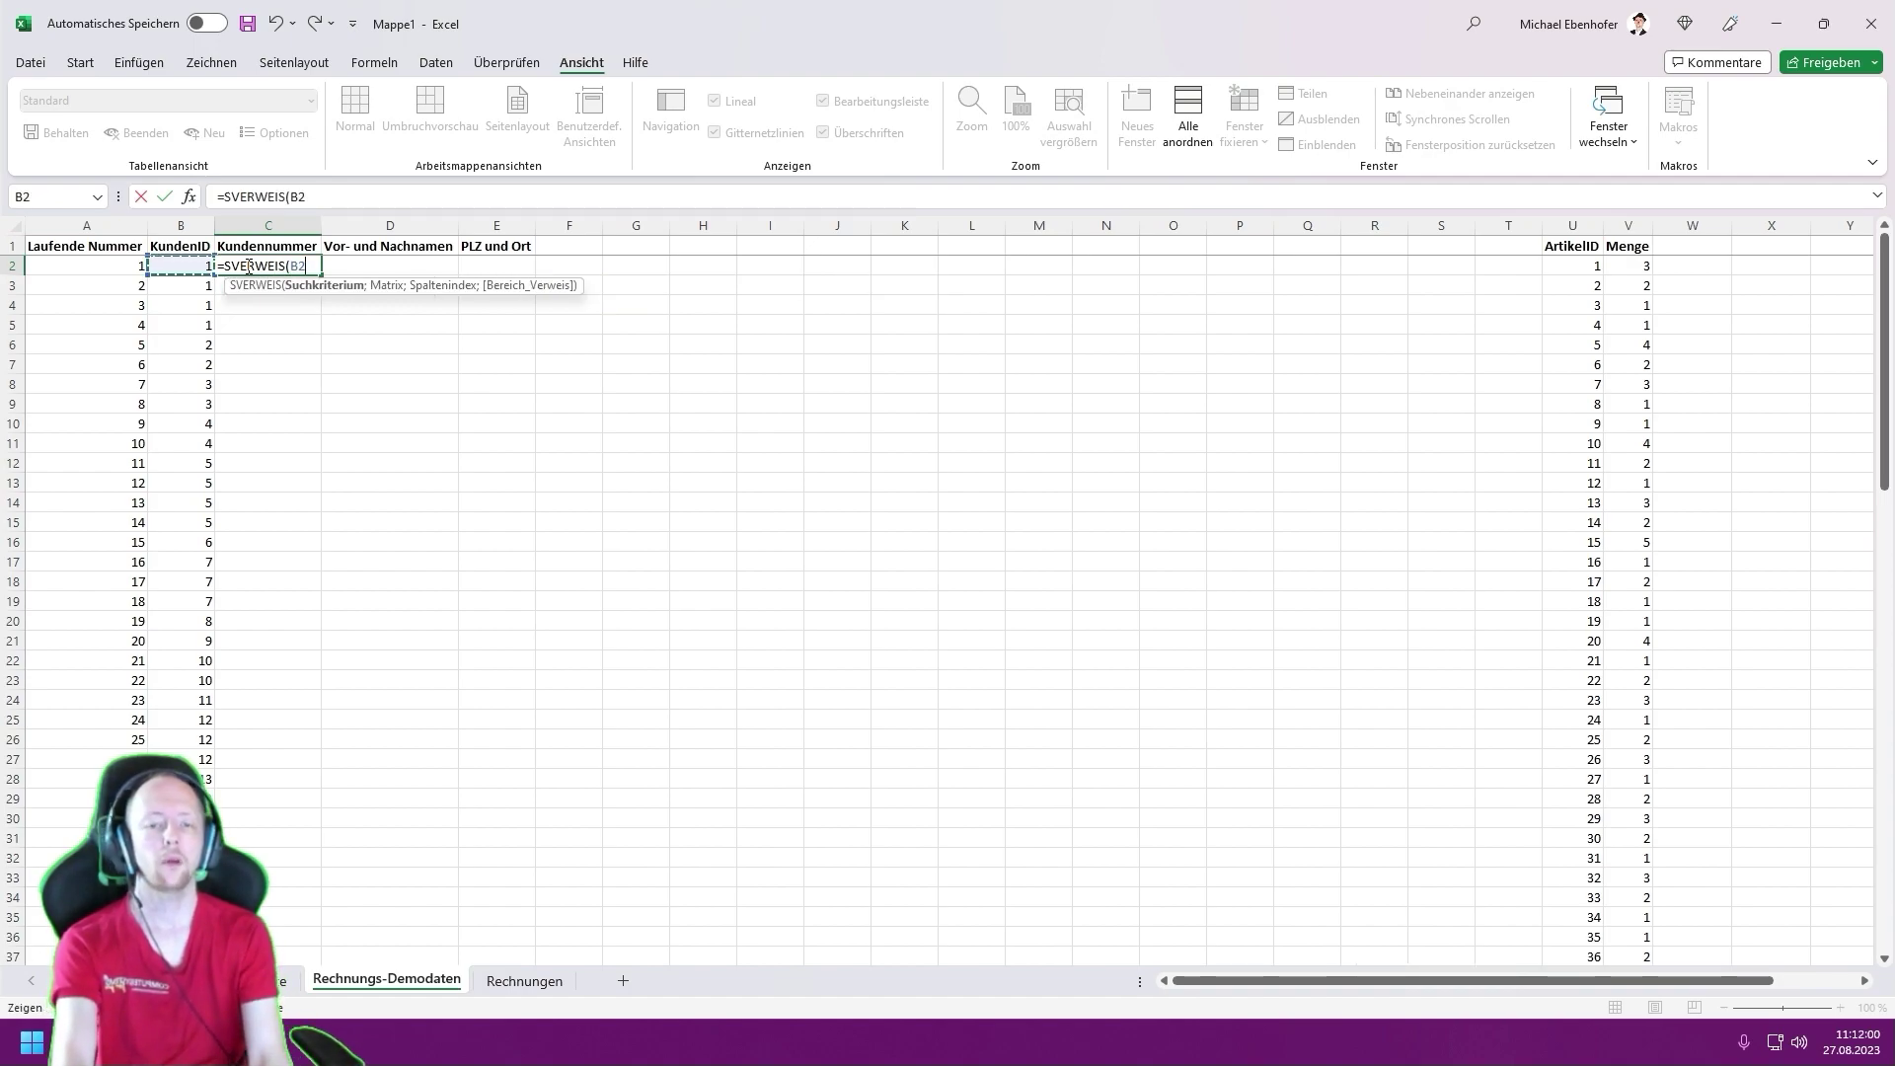
type(";")
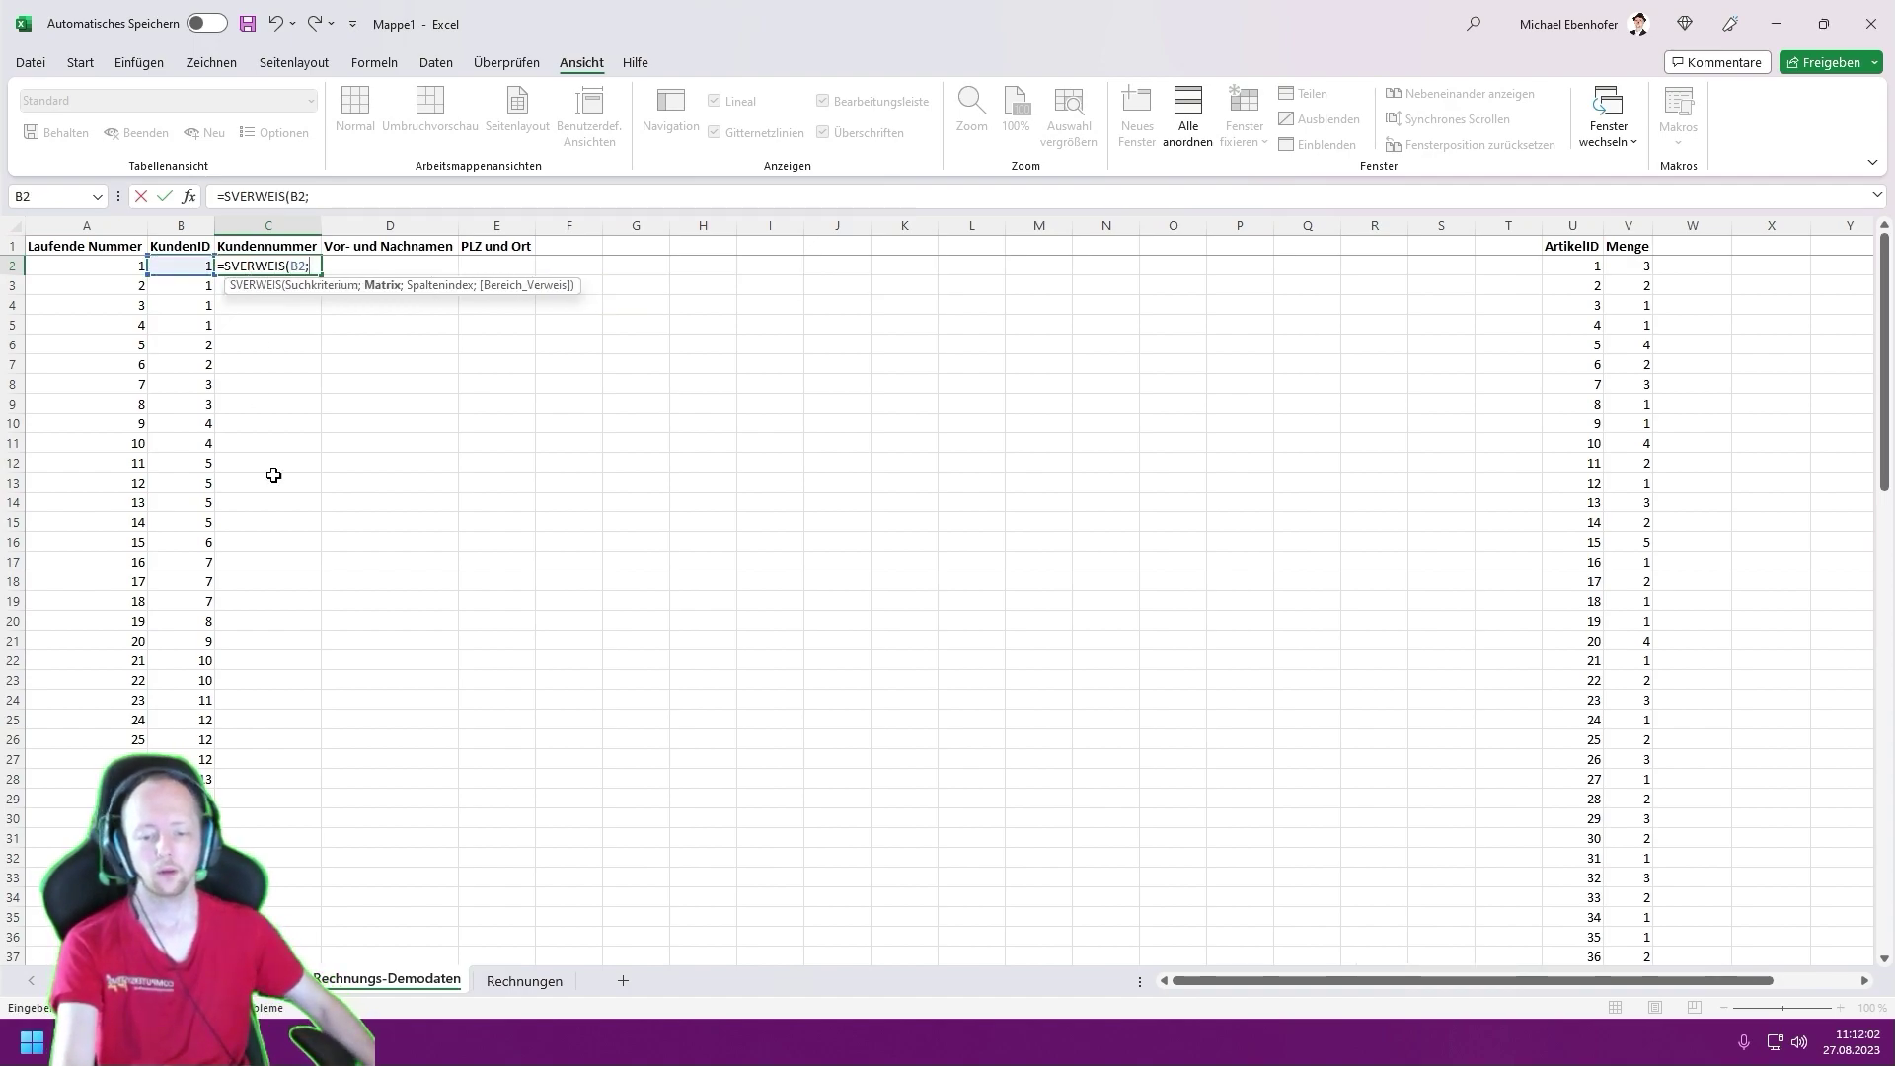
left_click(246, 980)
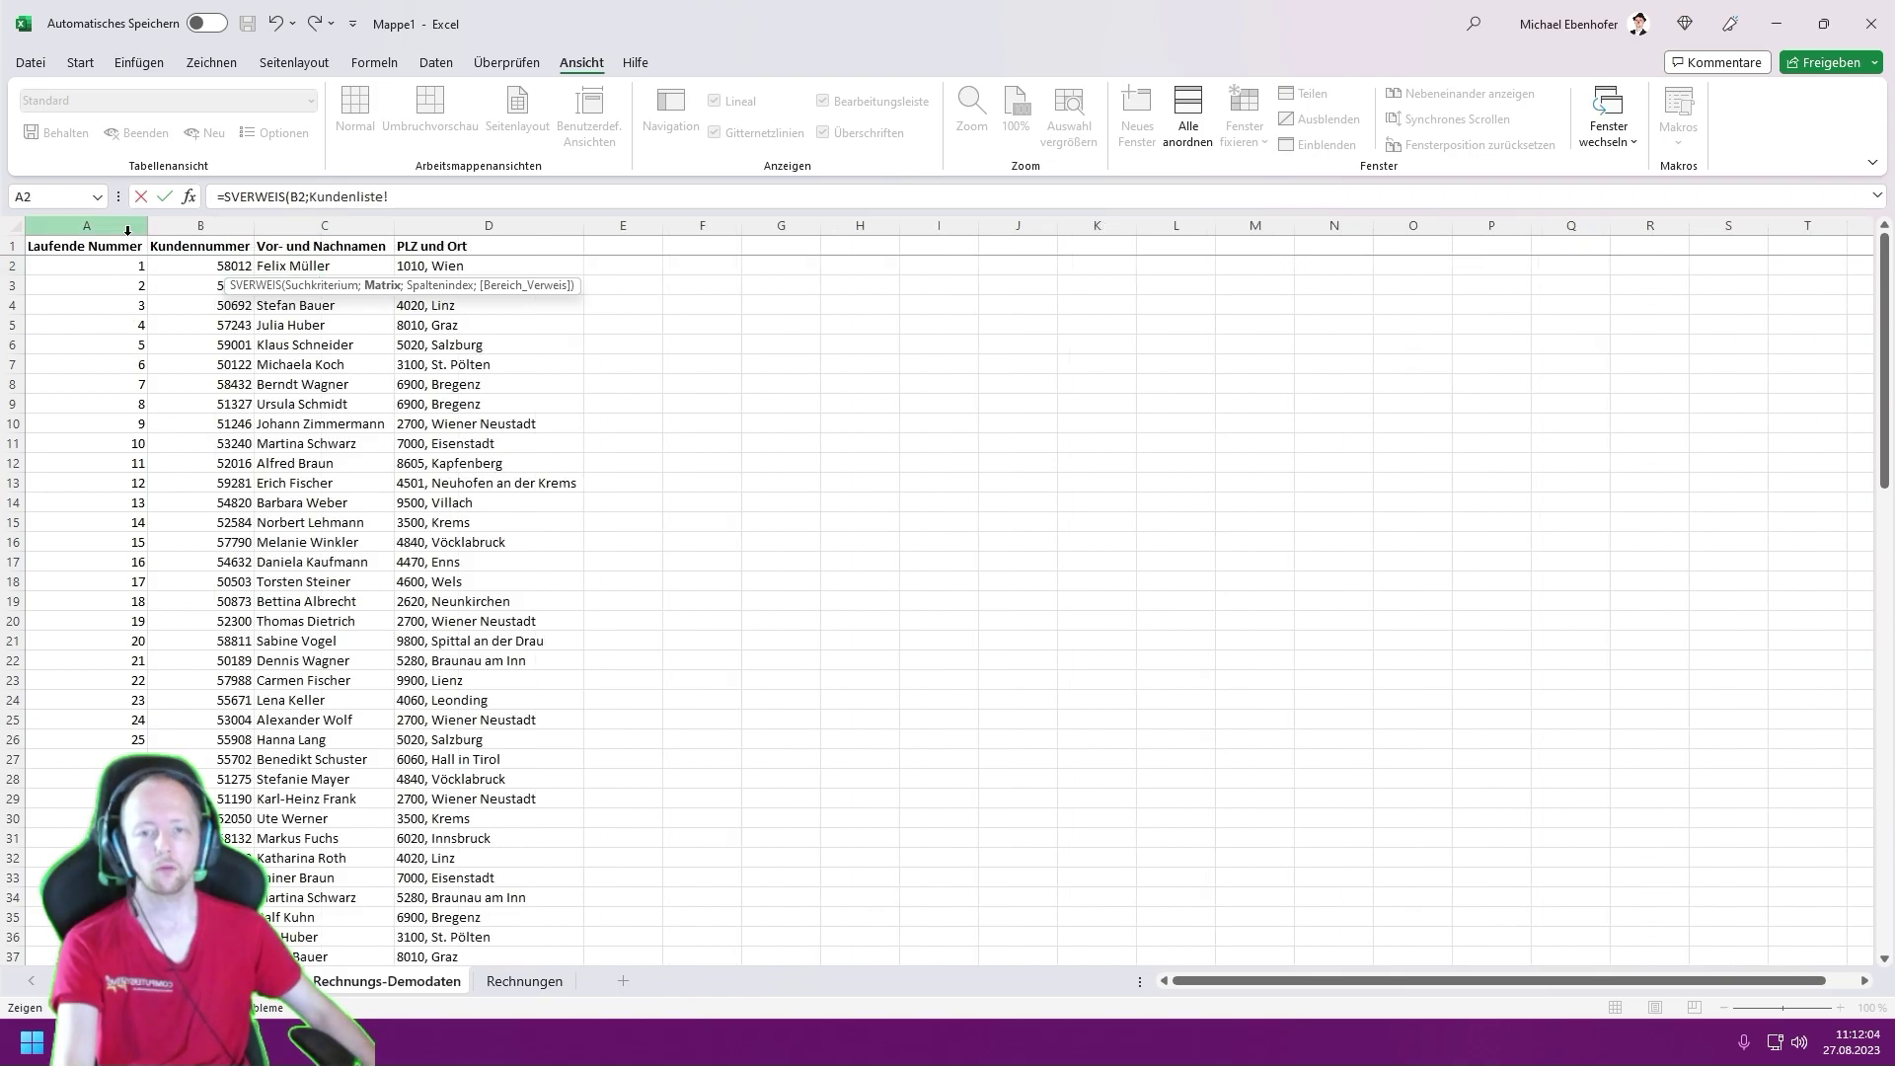
left_click_drag(87, 225, 182, 224)
type(";2")
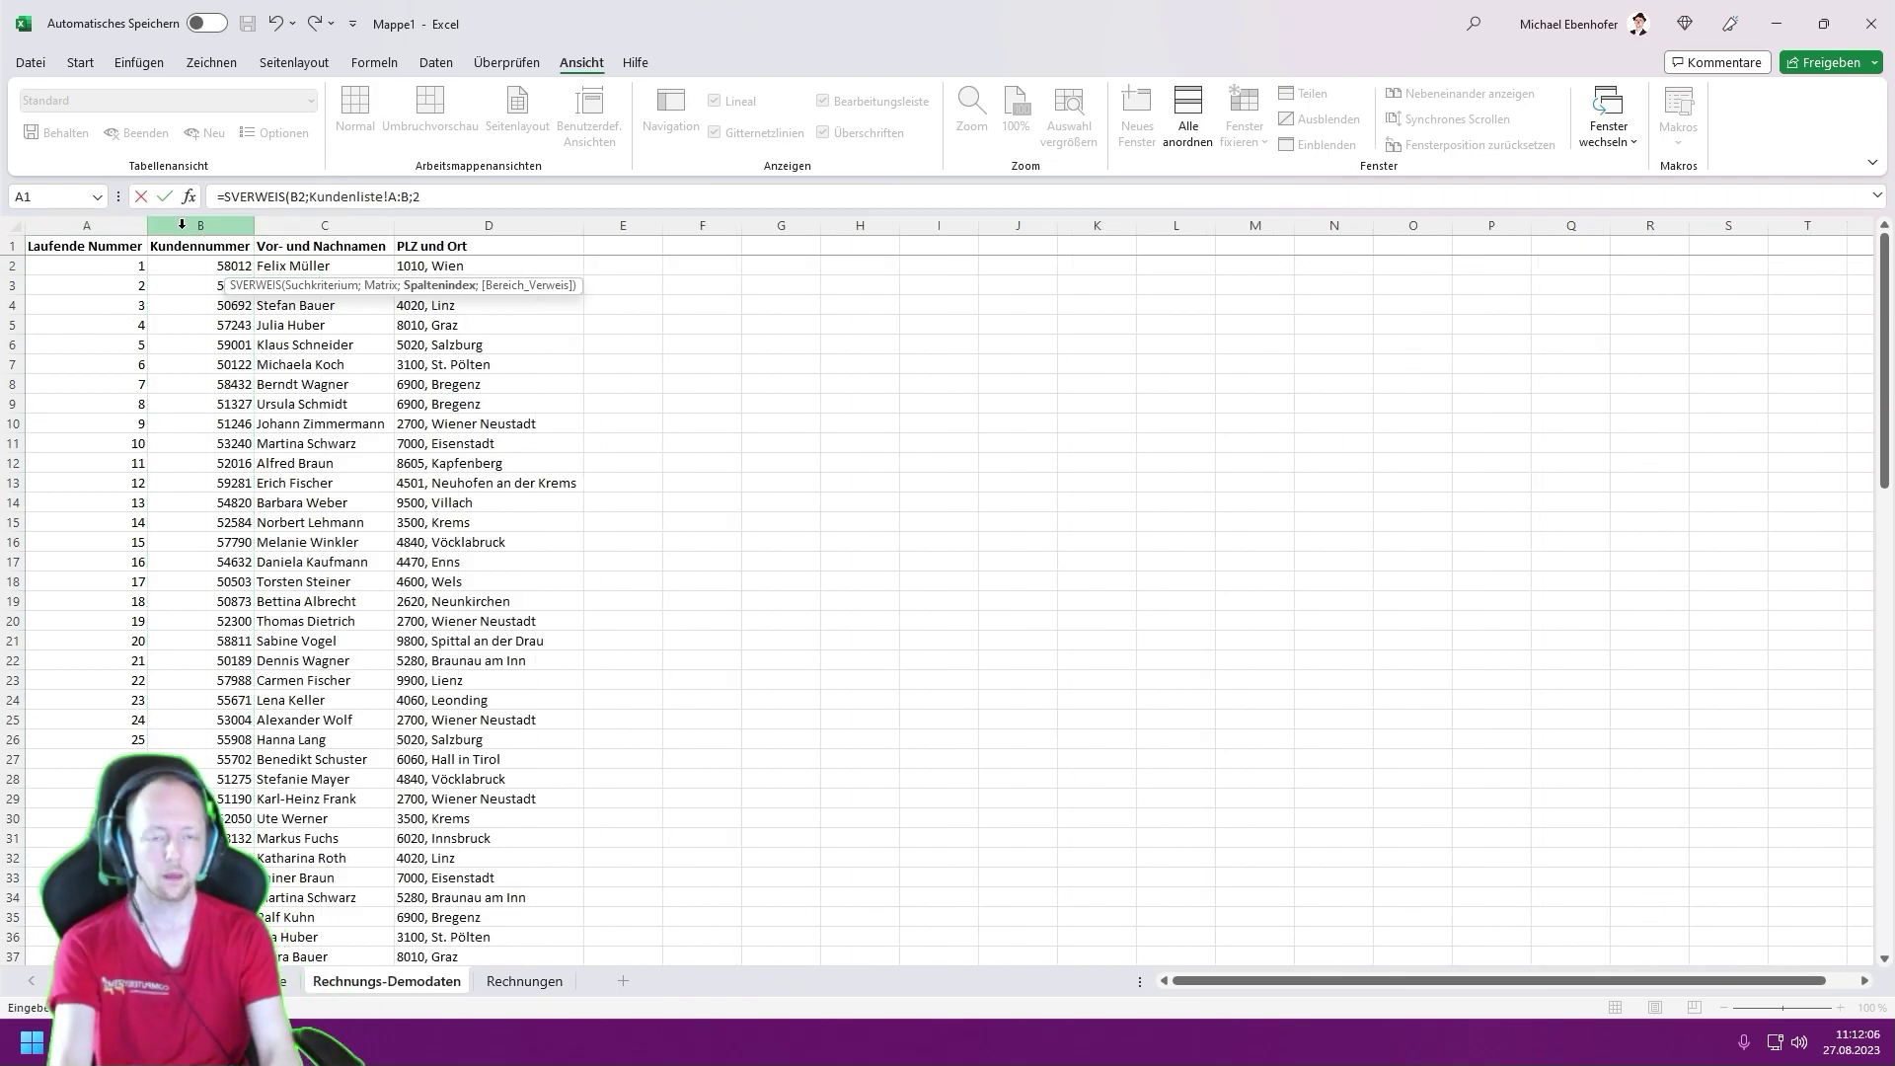
type(";")
type("H")
key("Return")
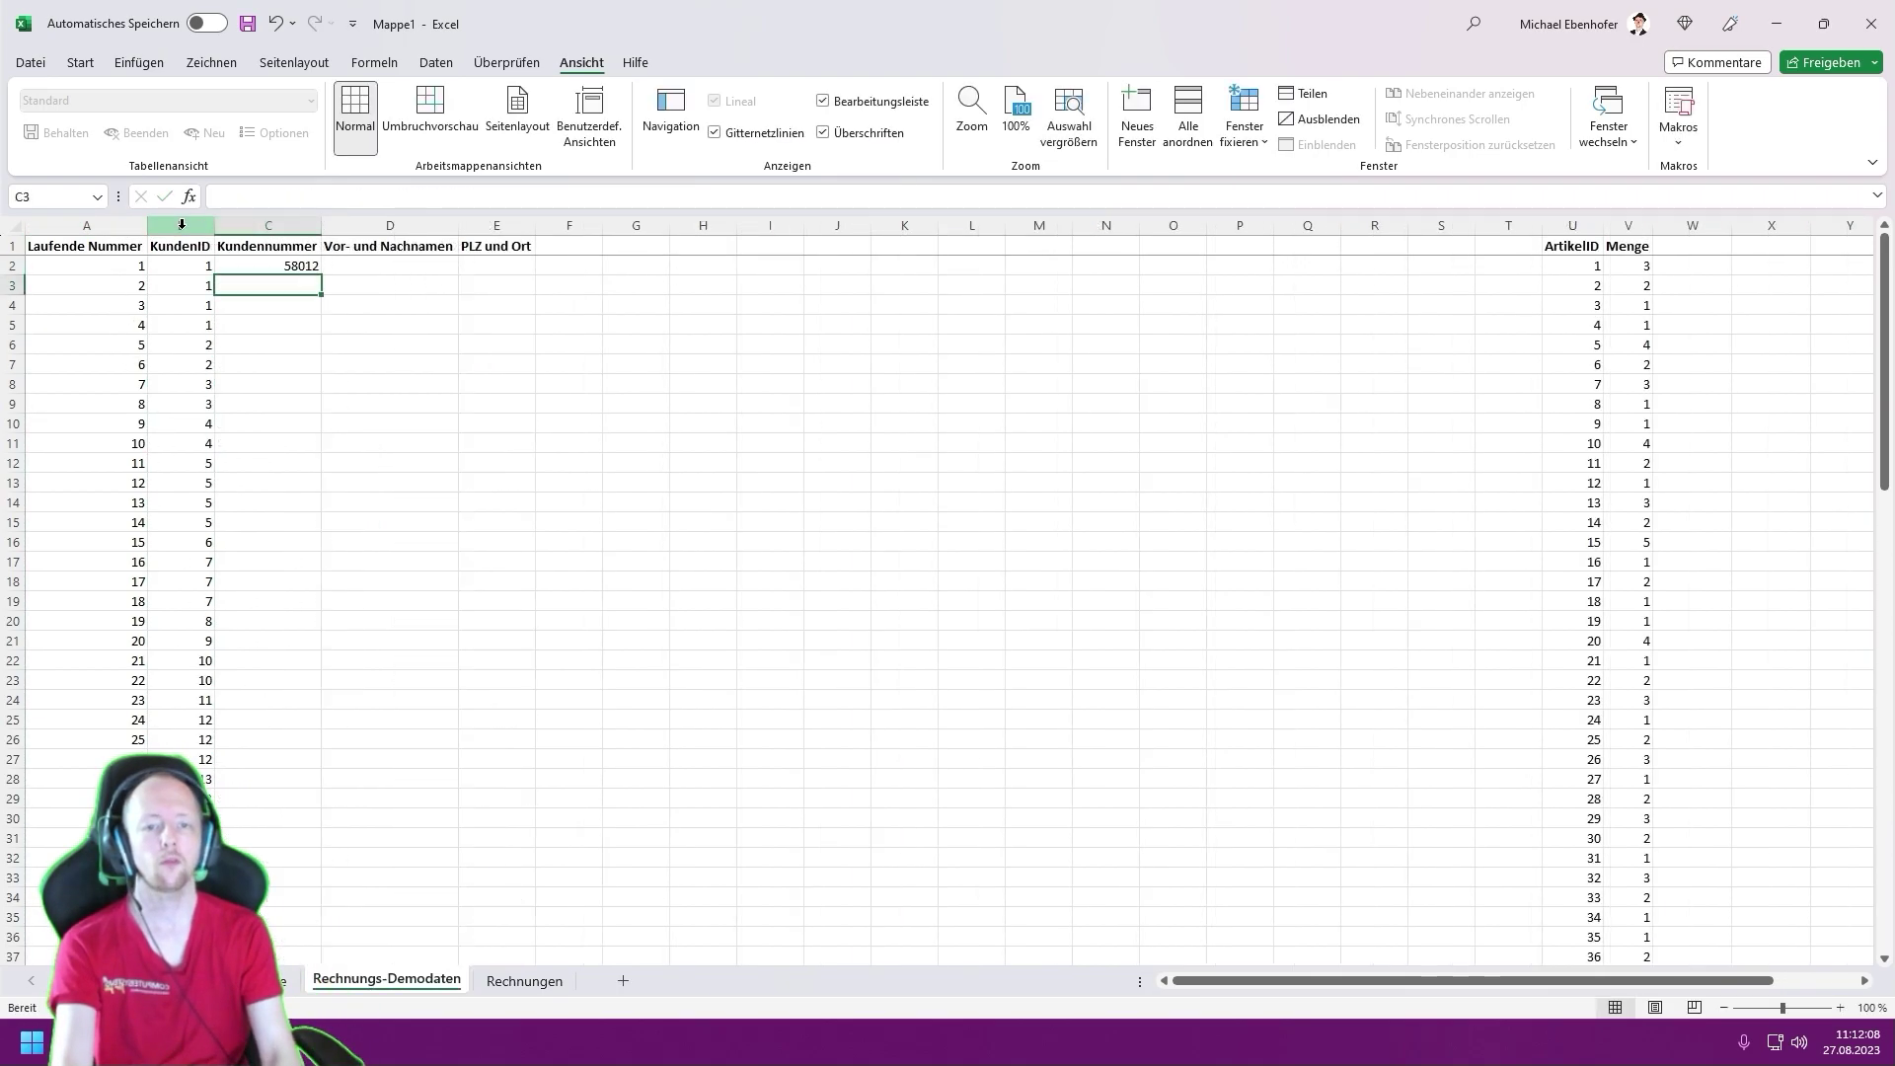
key("Up")
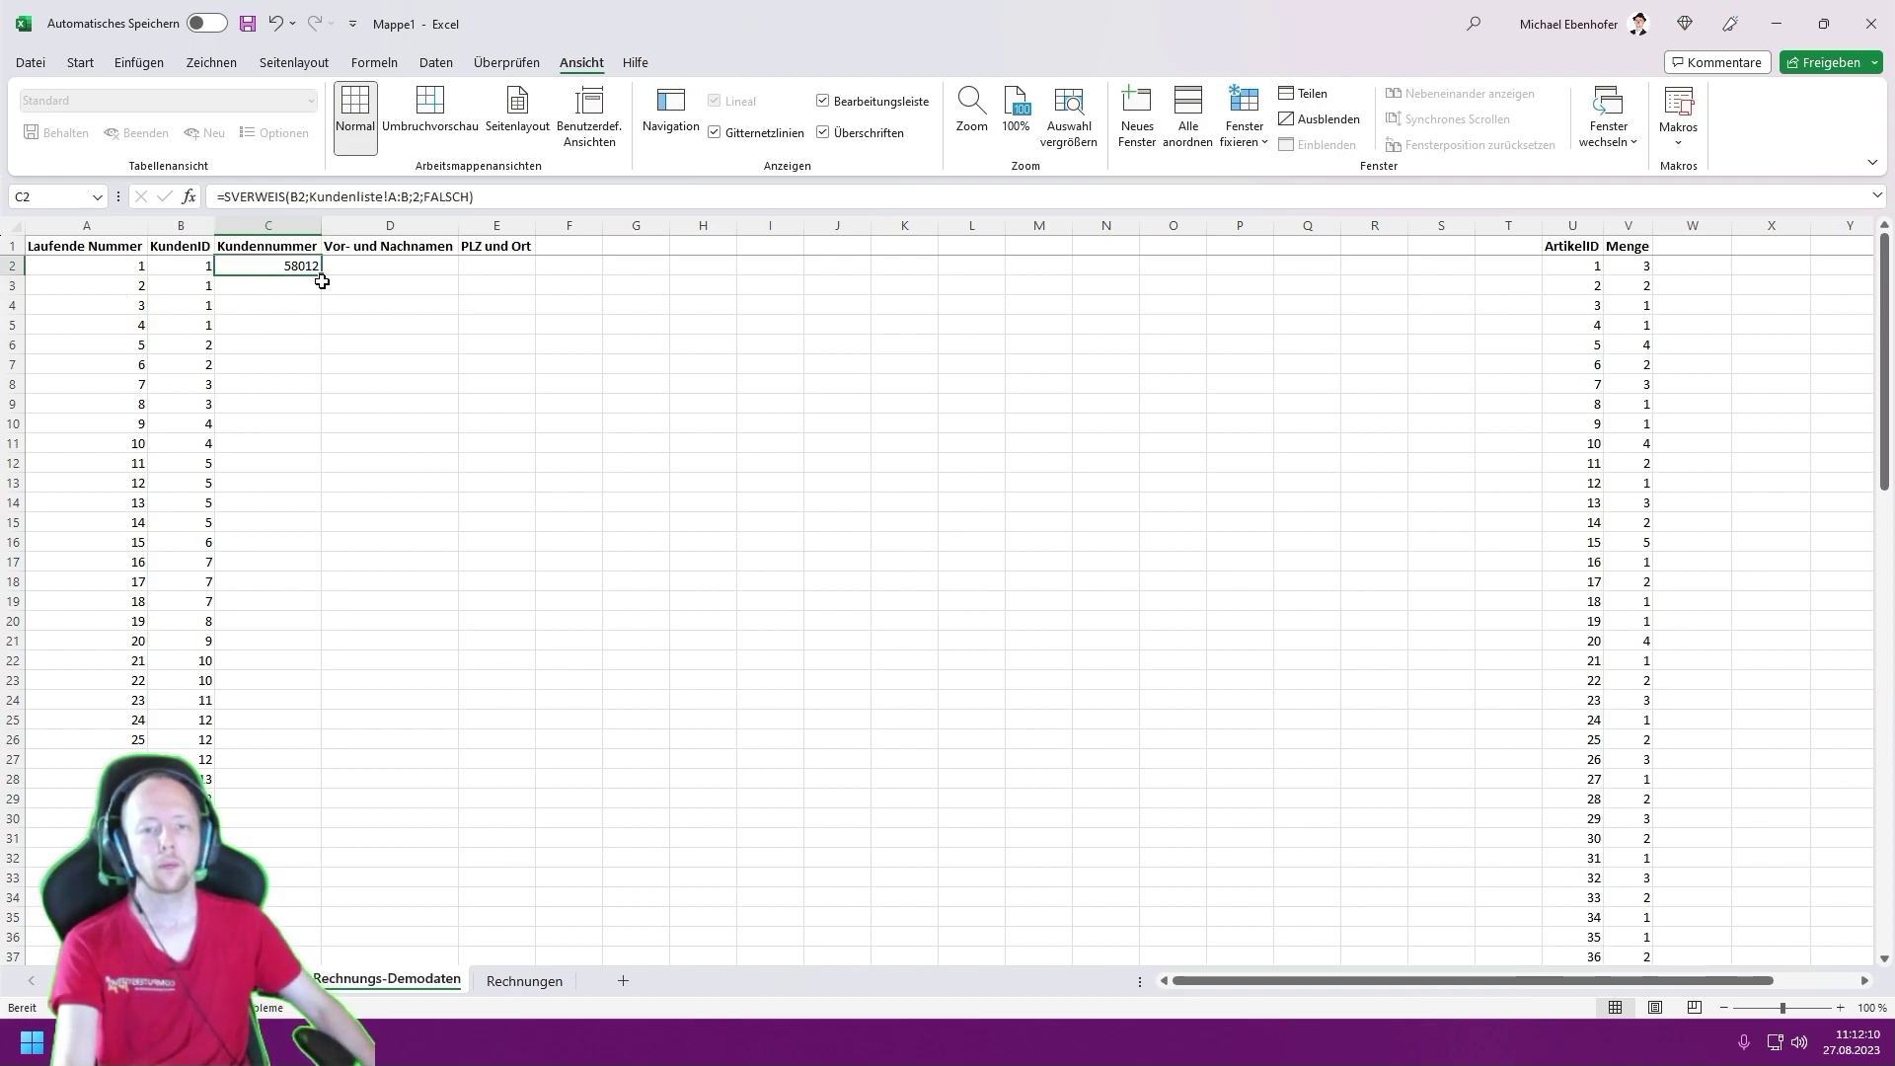
- Enter an SVERWEIS in D2 looking up B2 in Kundenliste A:C, column 3, FALSCH
left_click(348, 266)
type("=SVE")
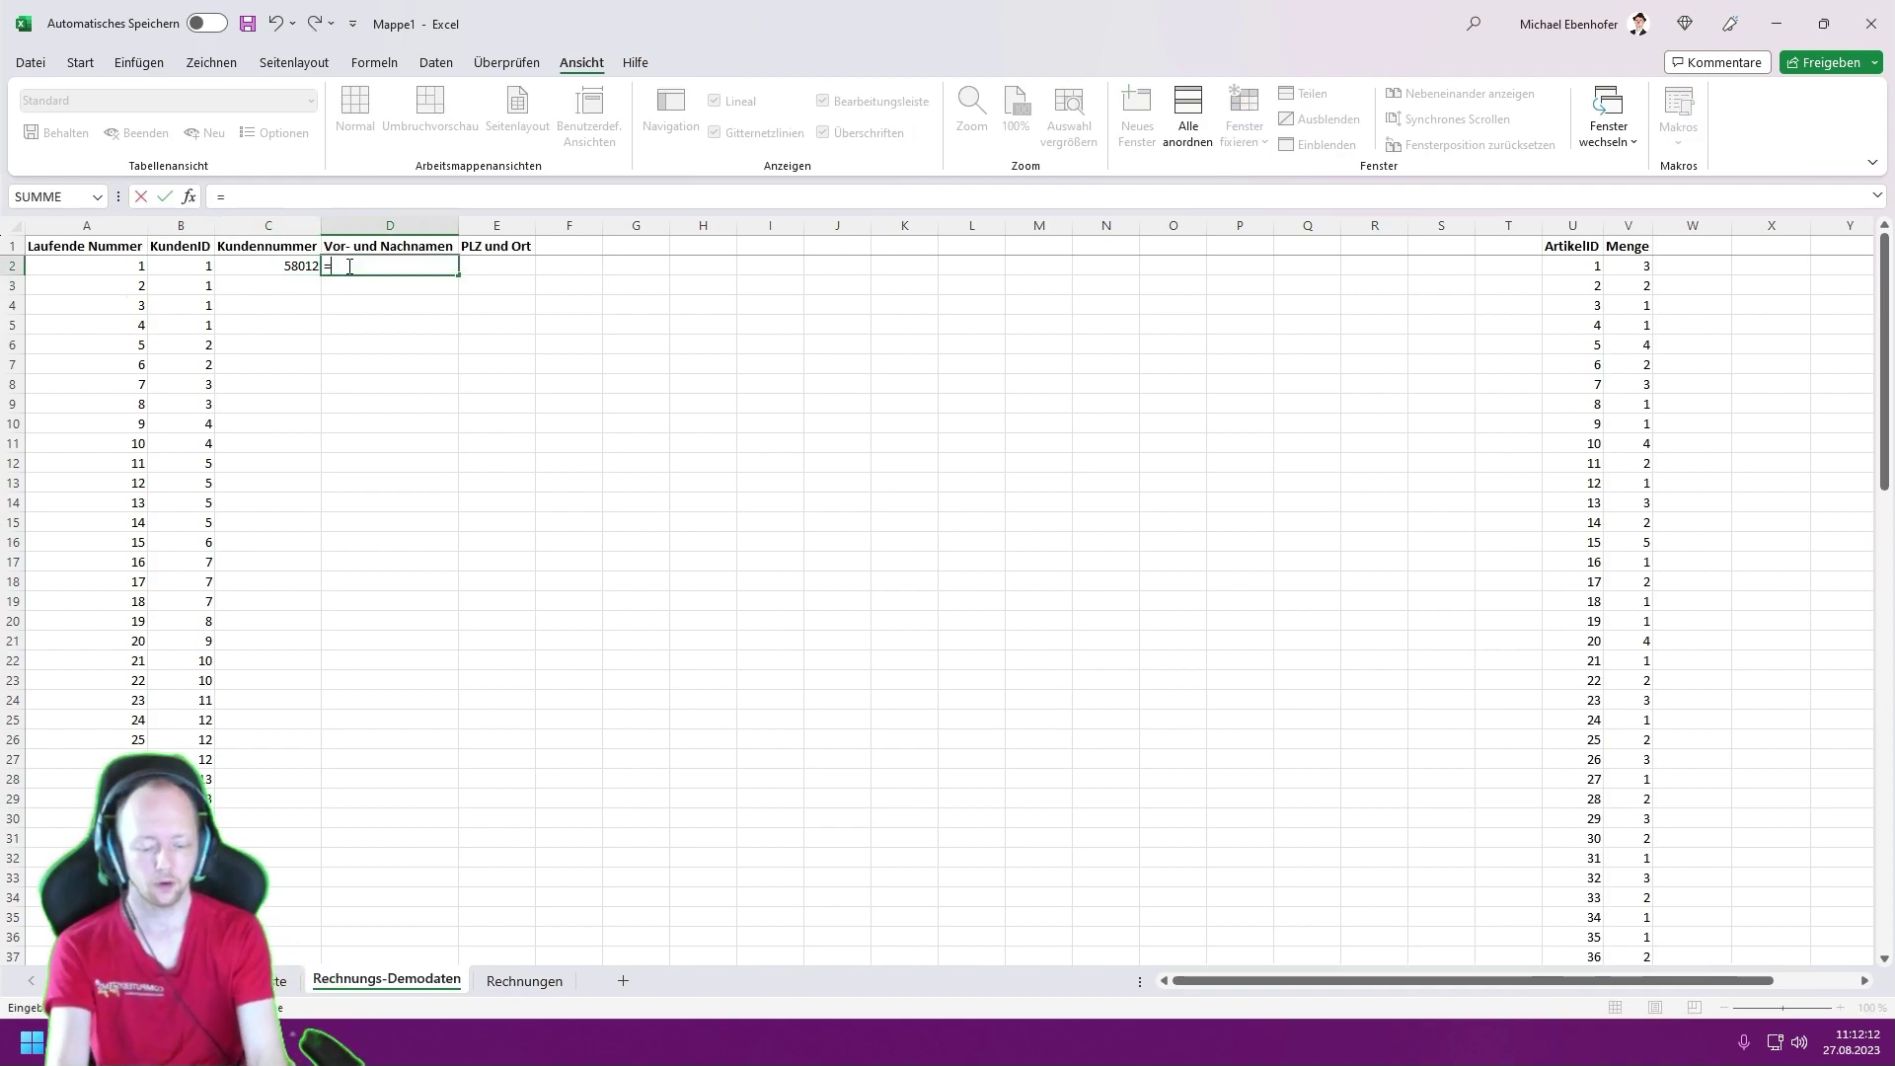
key("Tab")
key("Left")
key("Left")
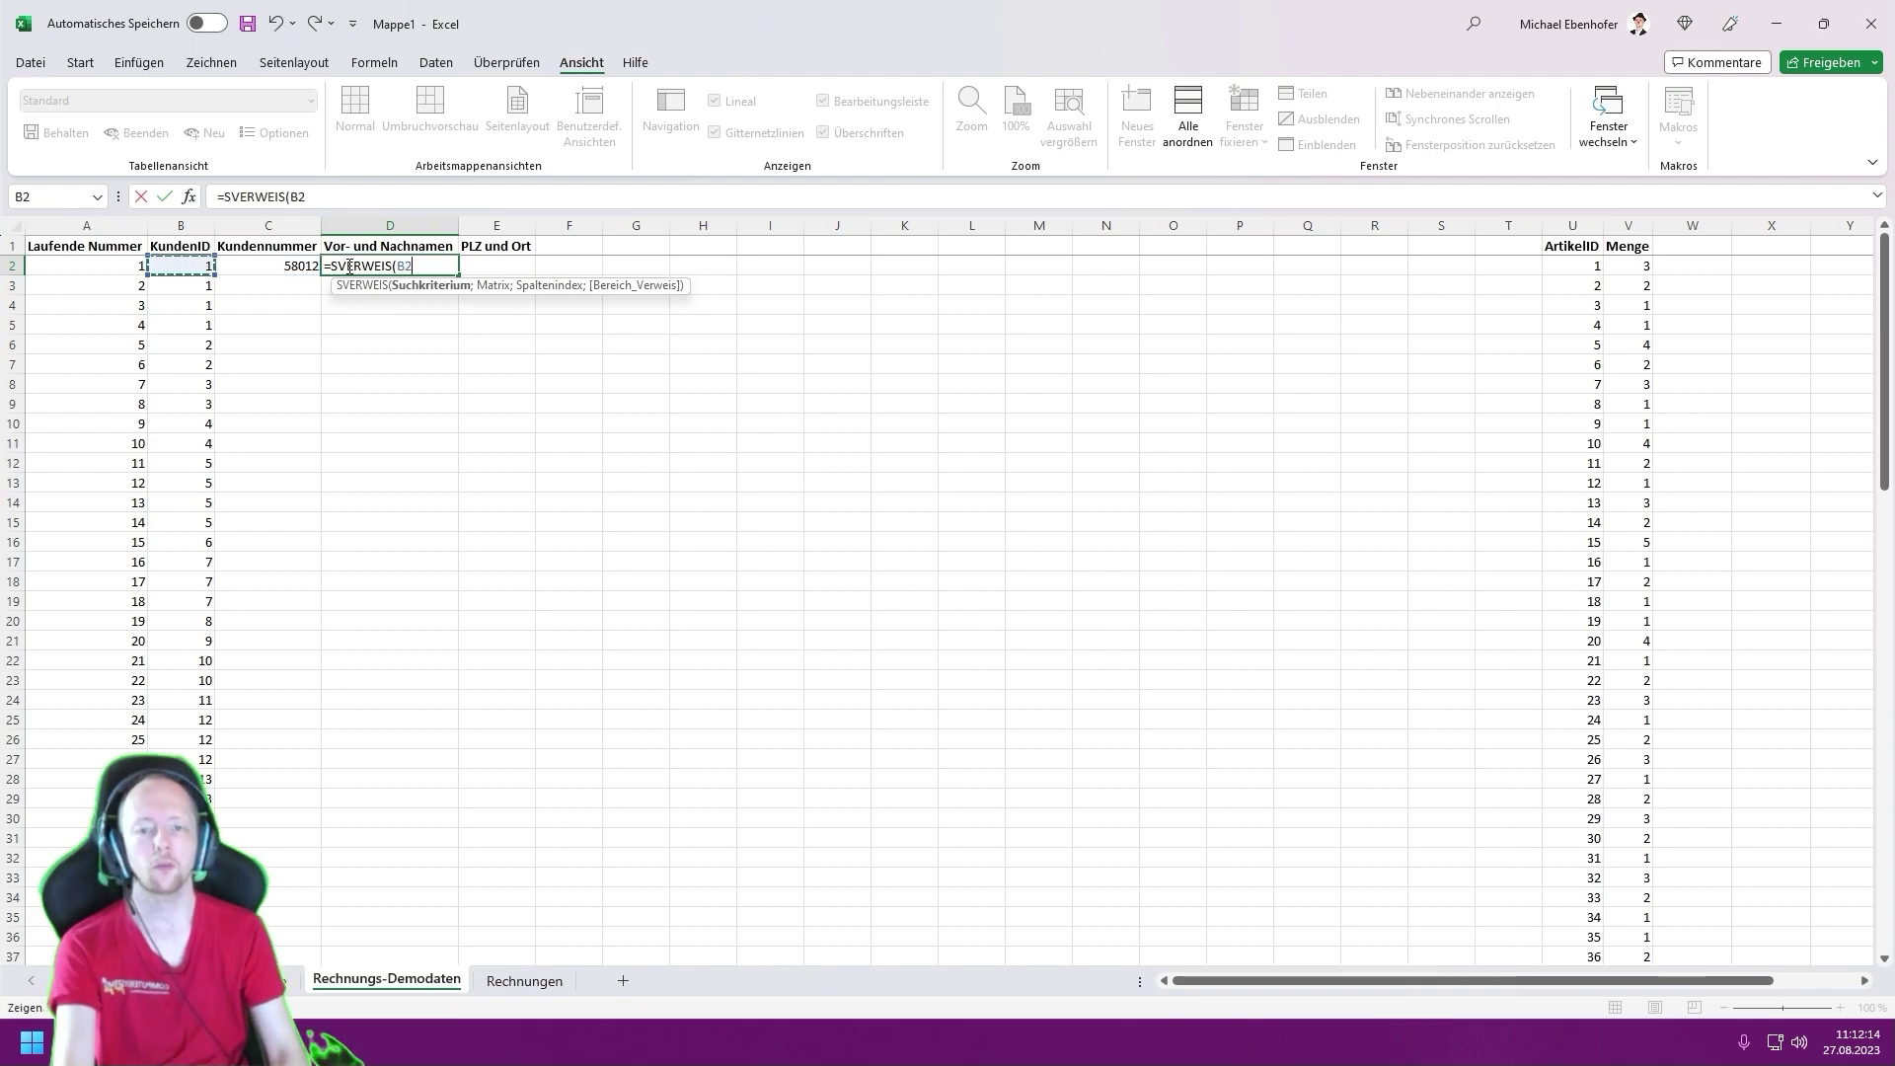
type(";")
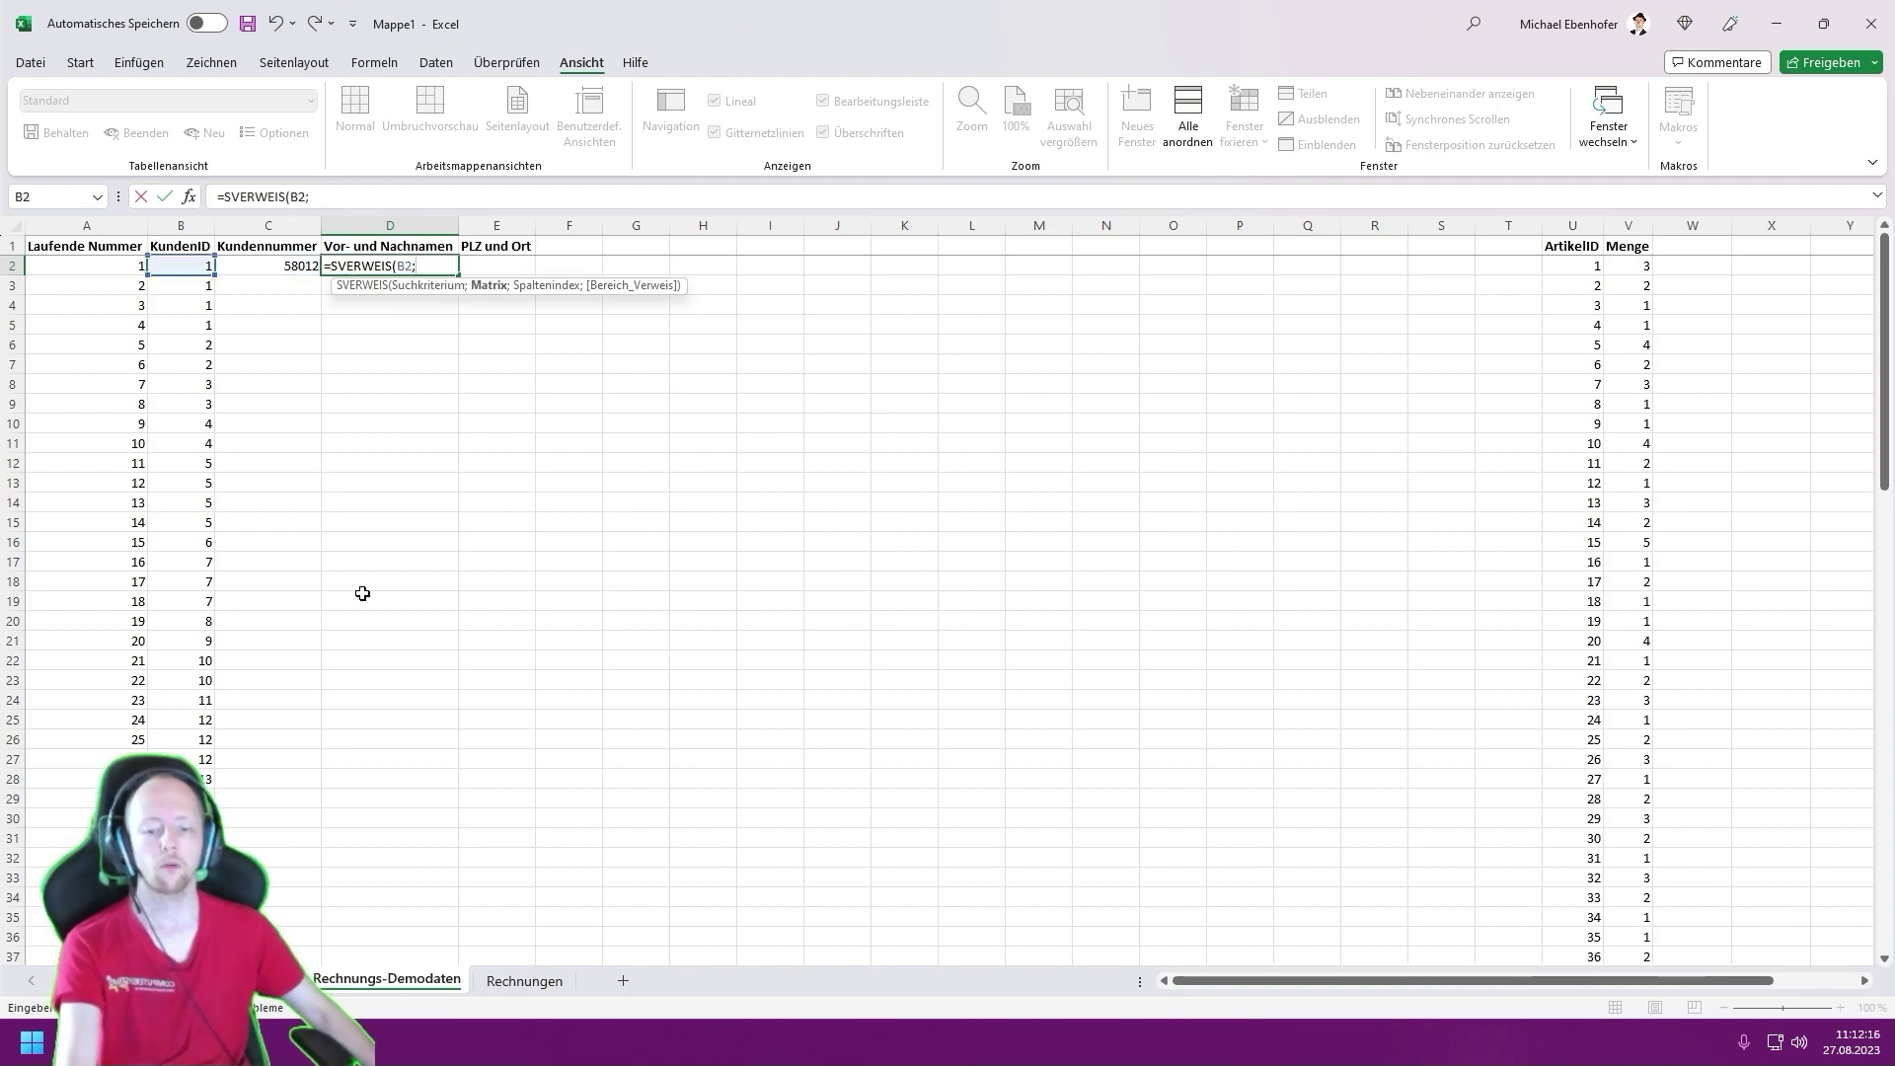
left_click(227, 980)
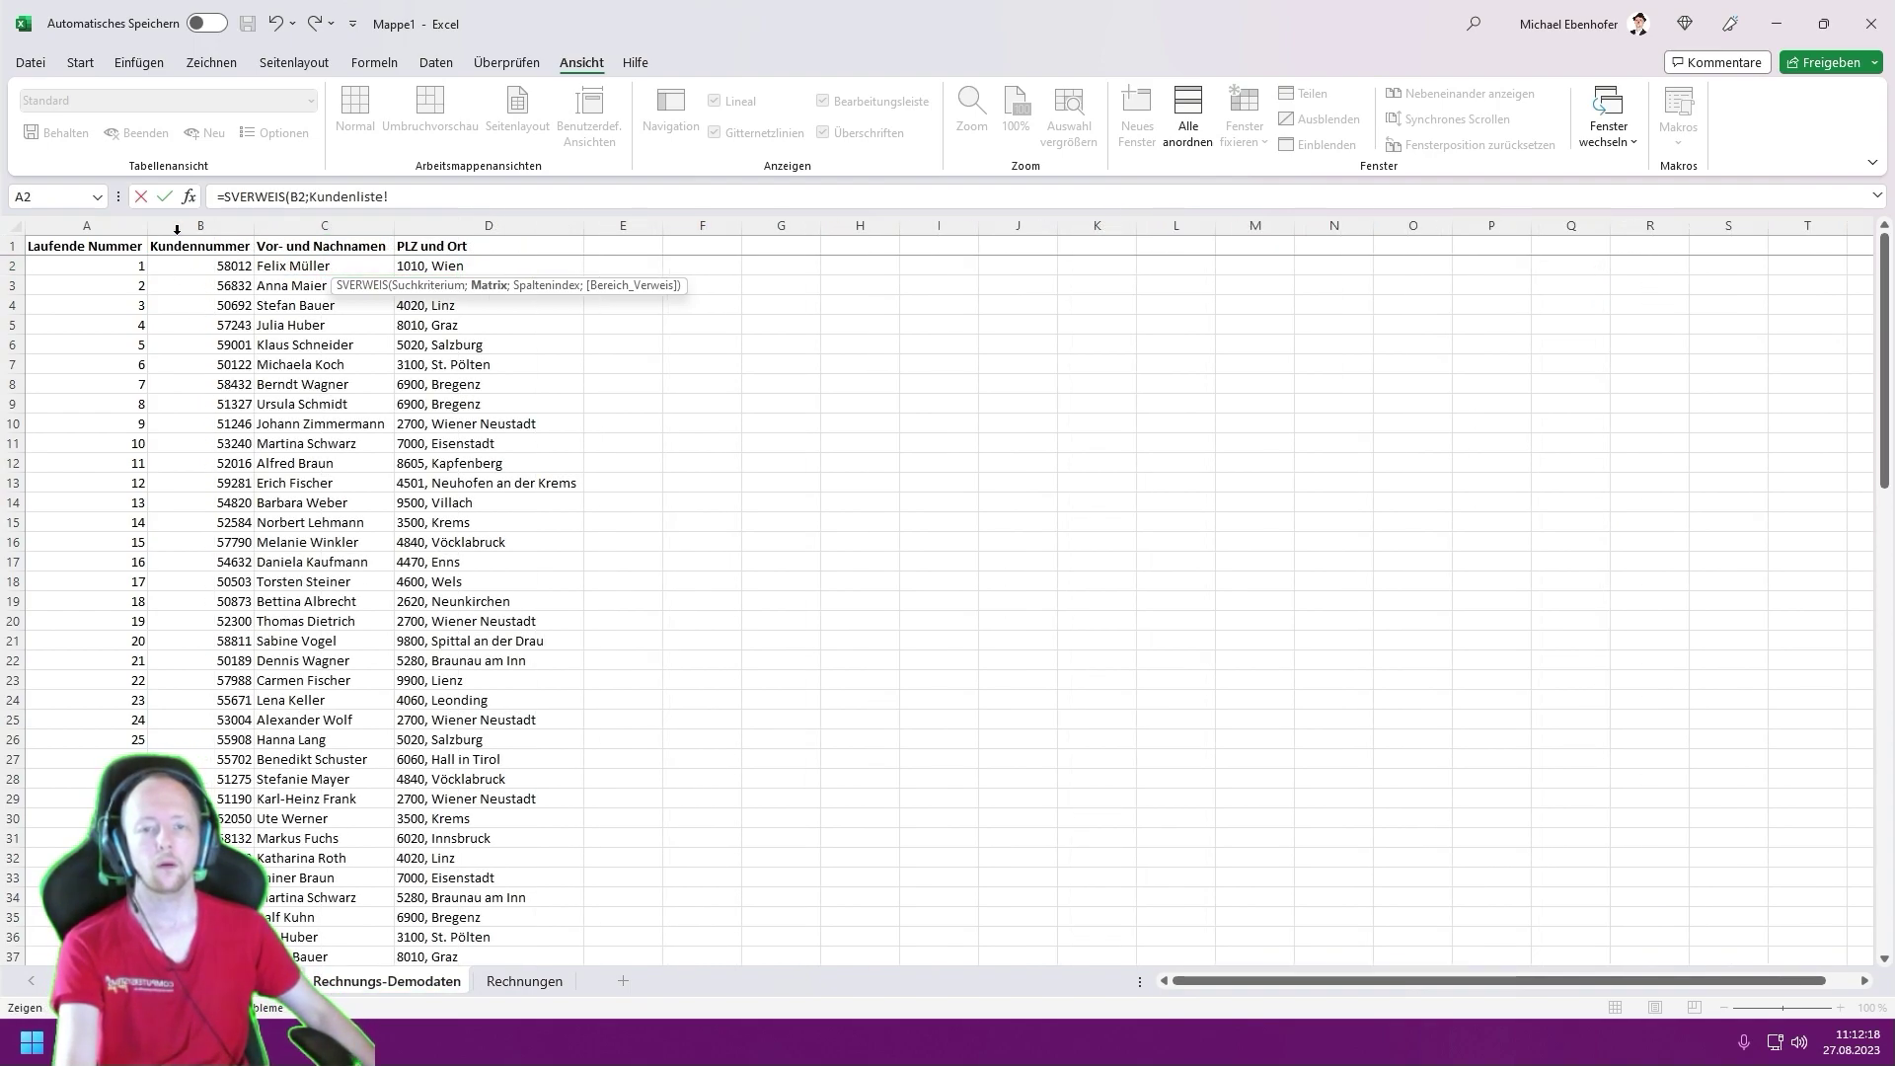
left_click_drag(87, 225, 286, 222)
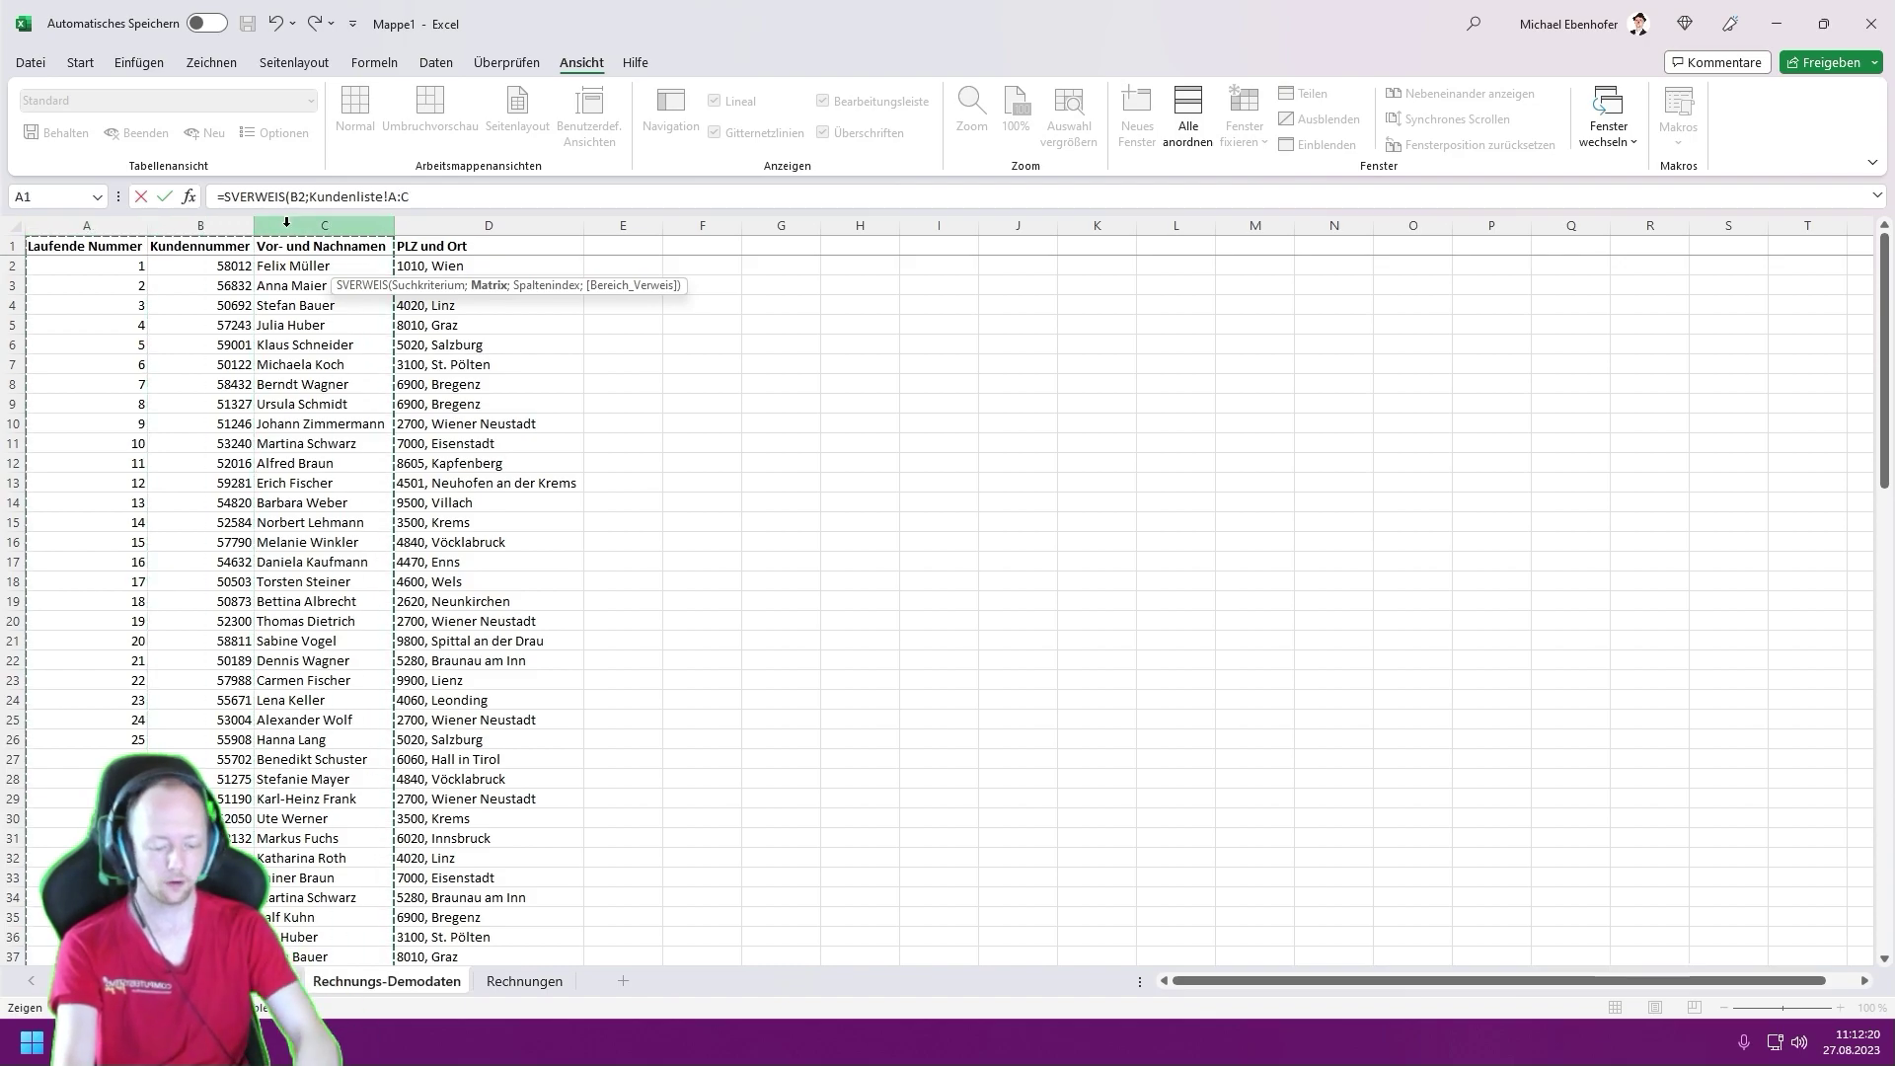
type(";3;FA")
key("Down")
key("Tab")
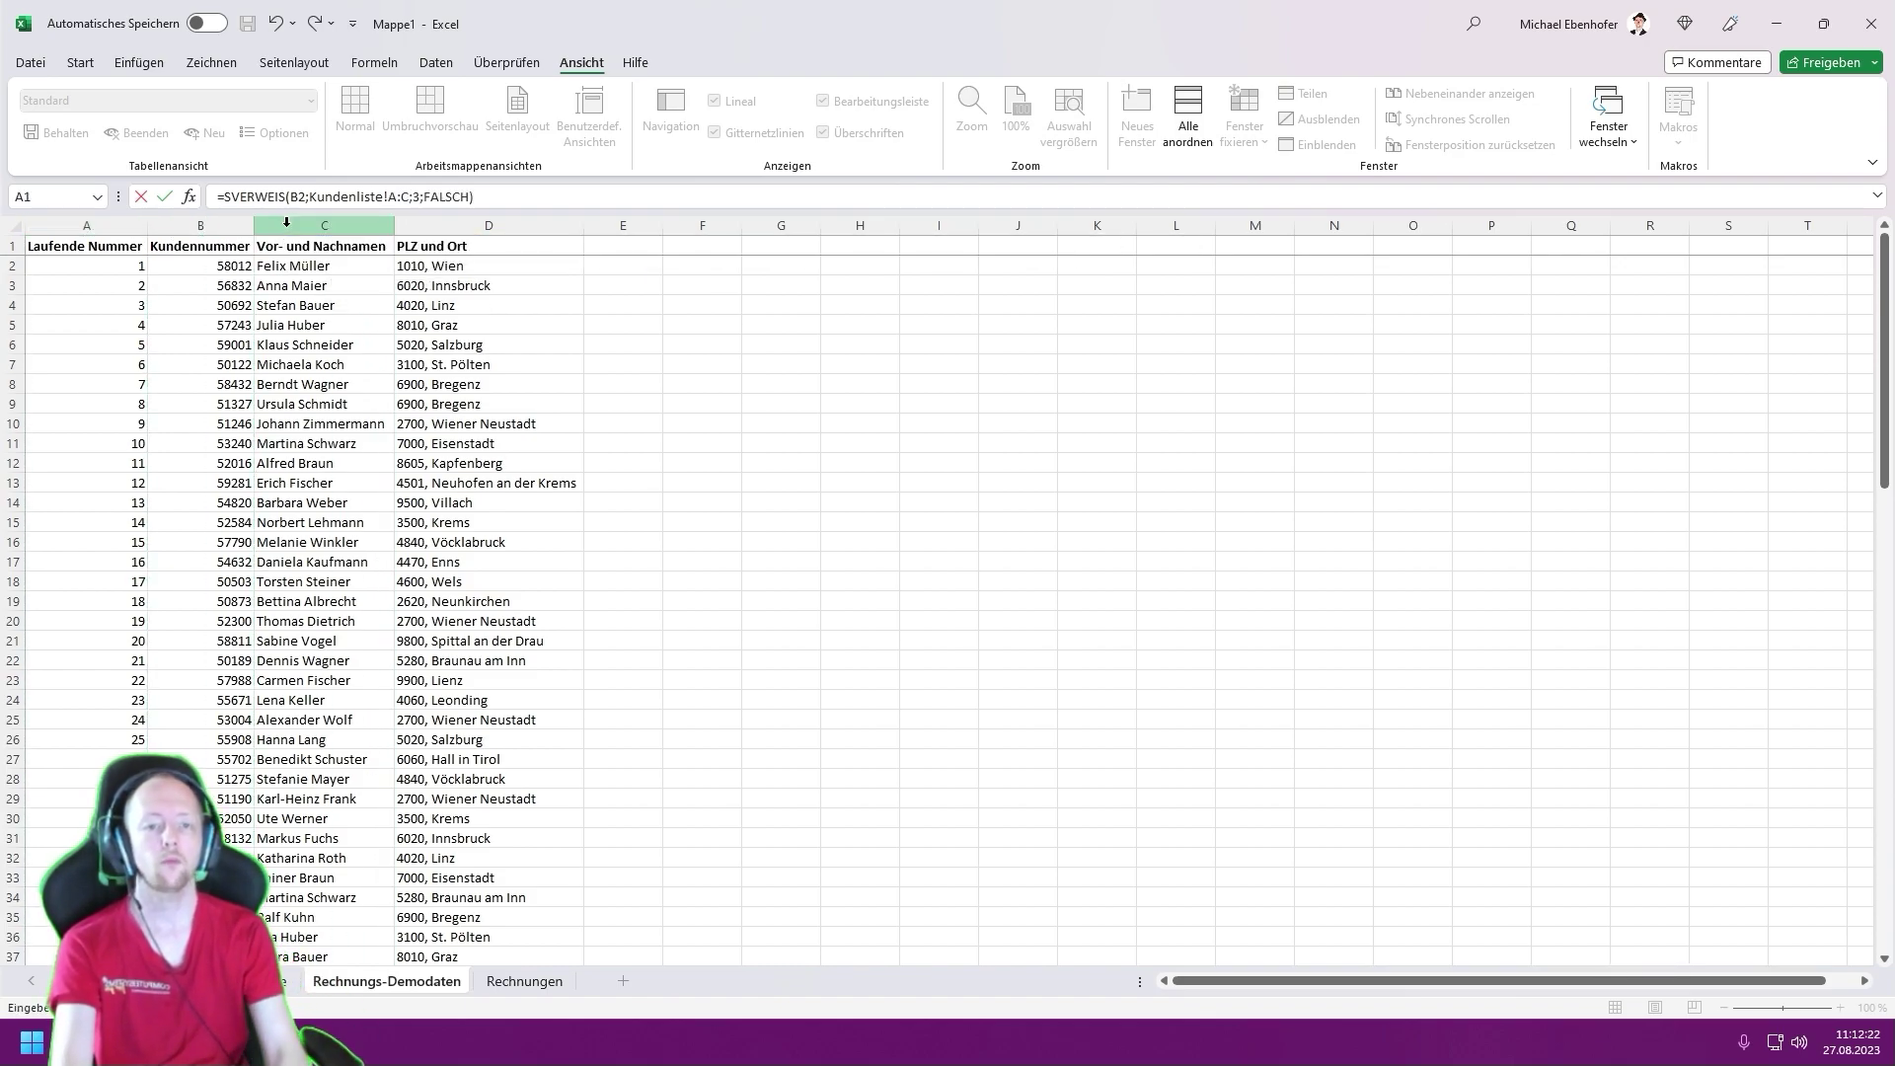
key("Return")
- Enter an SVERWEIS in E2 looking up B2 in Kundenliste A:D, column 4, exact match, and select C2:E2
key("Right")
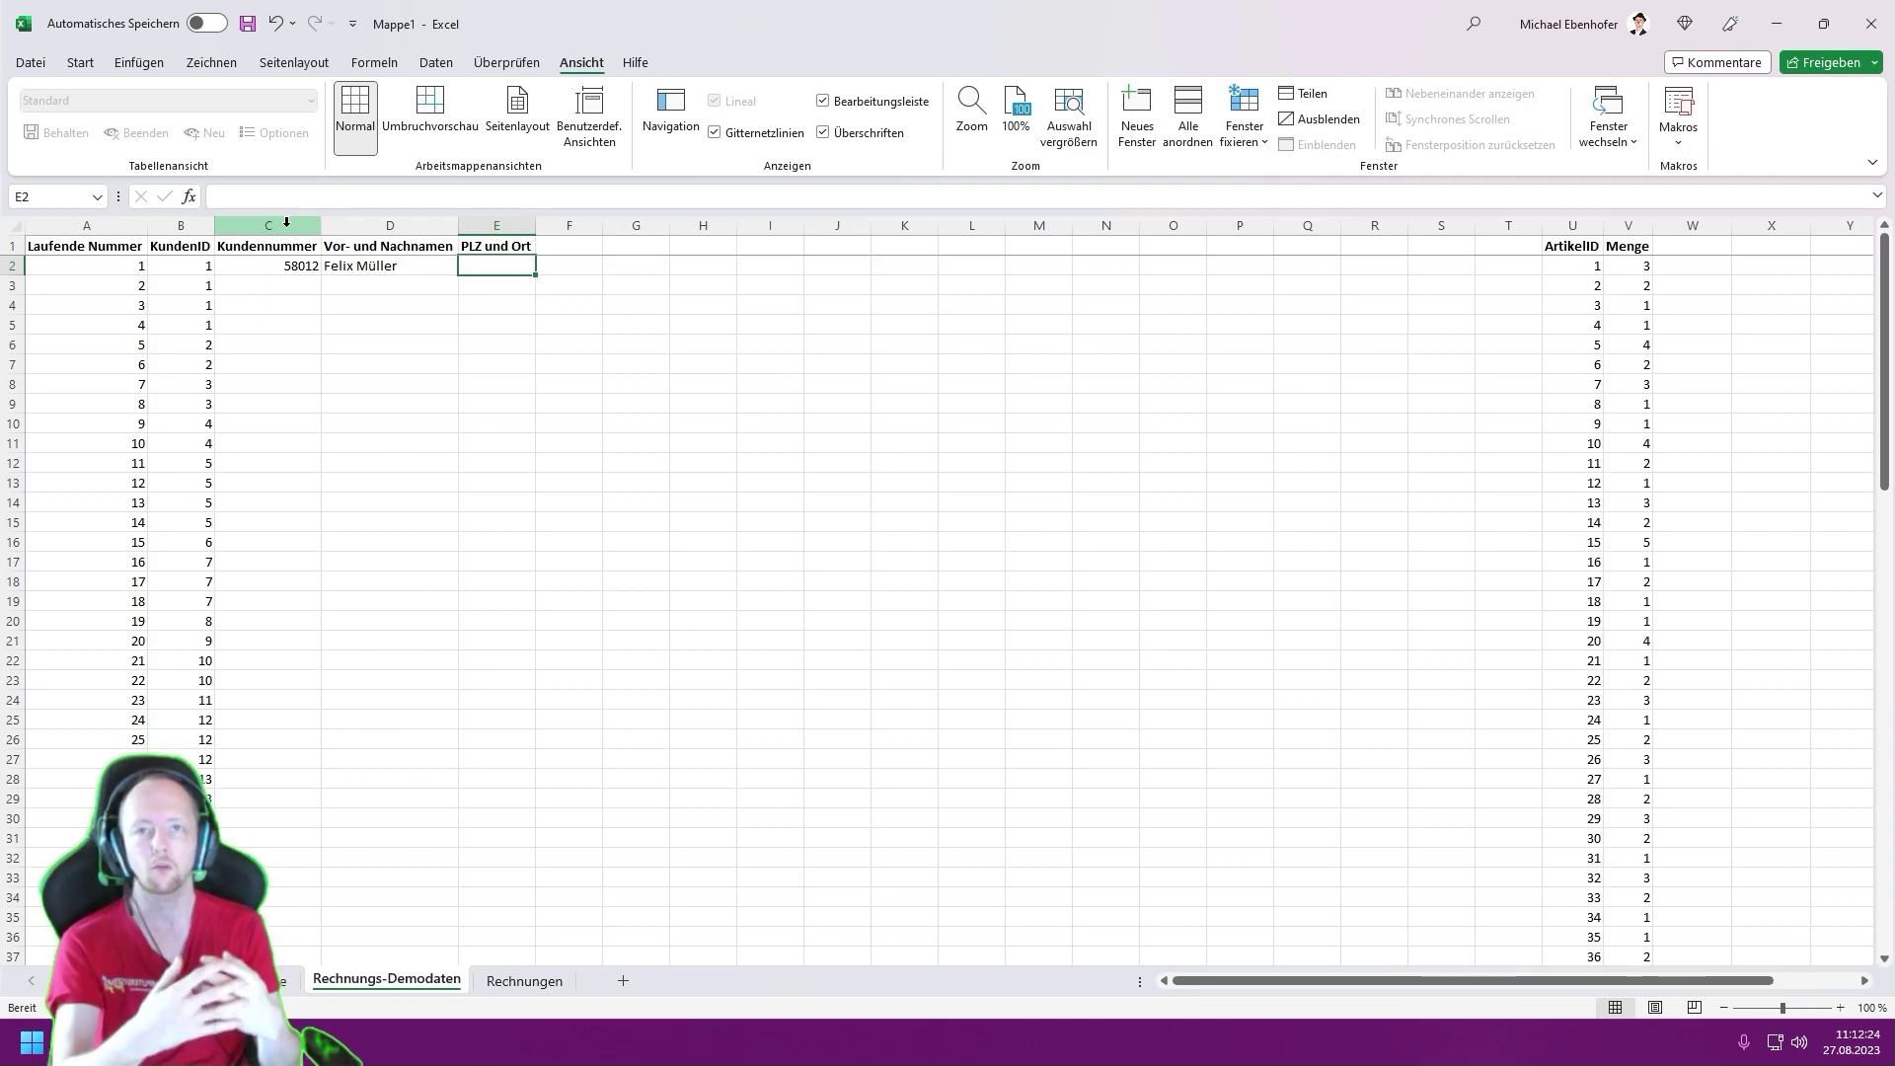
type("=sv")
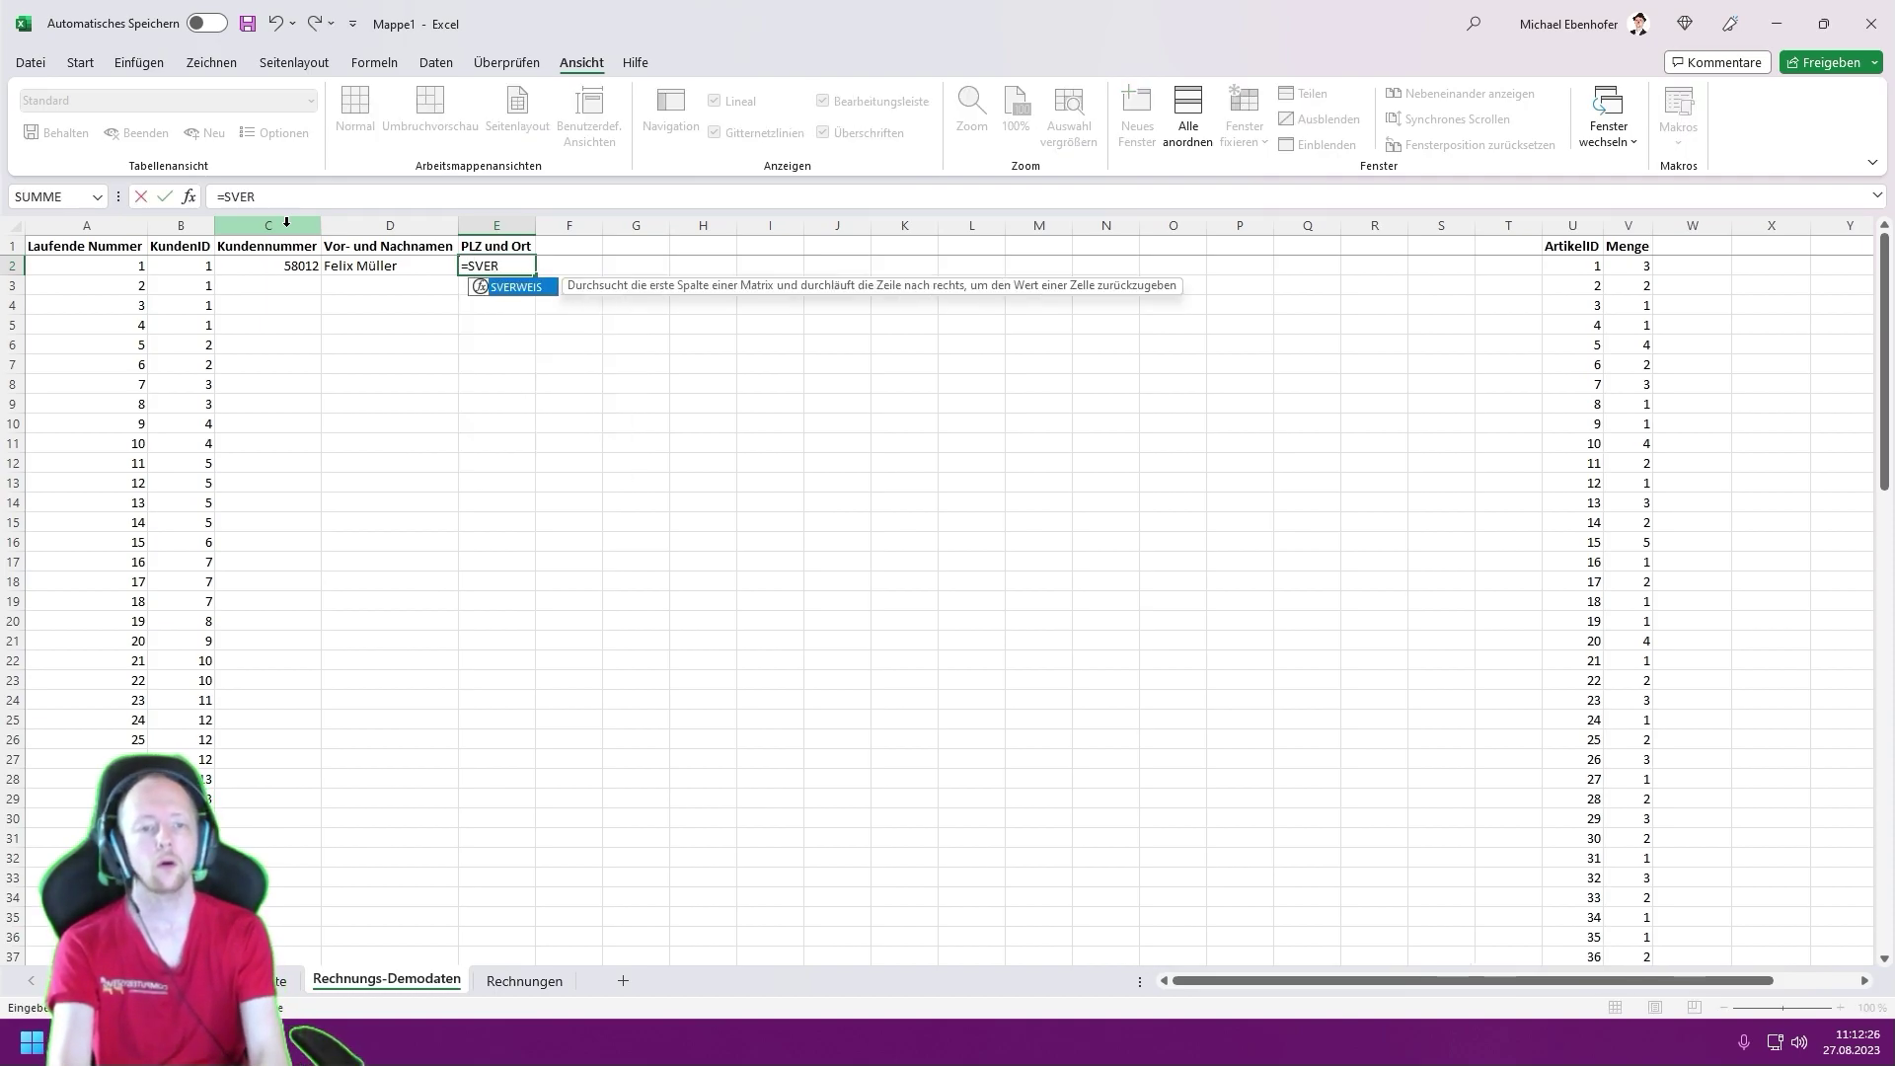
type("erweis")
key("Tab")
key("Left")
key("Left")
key("Left")
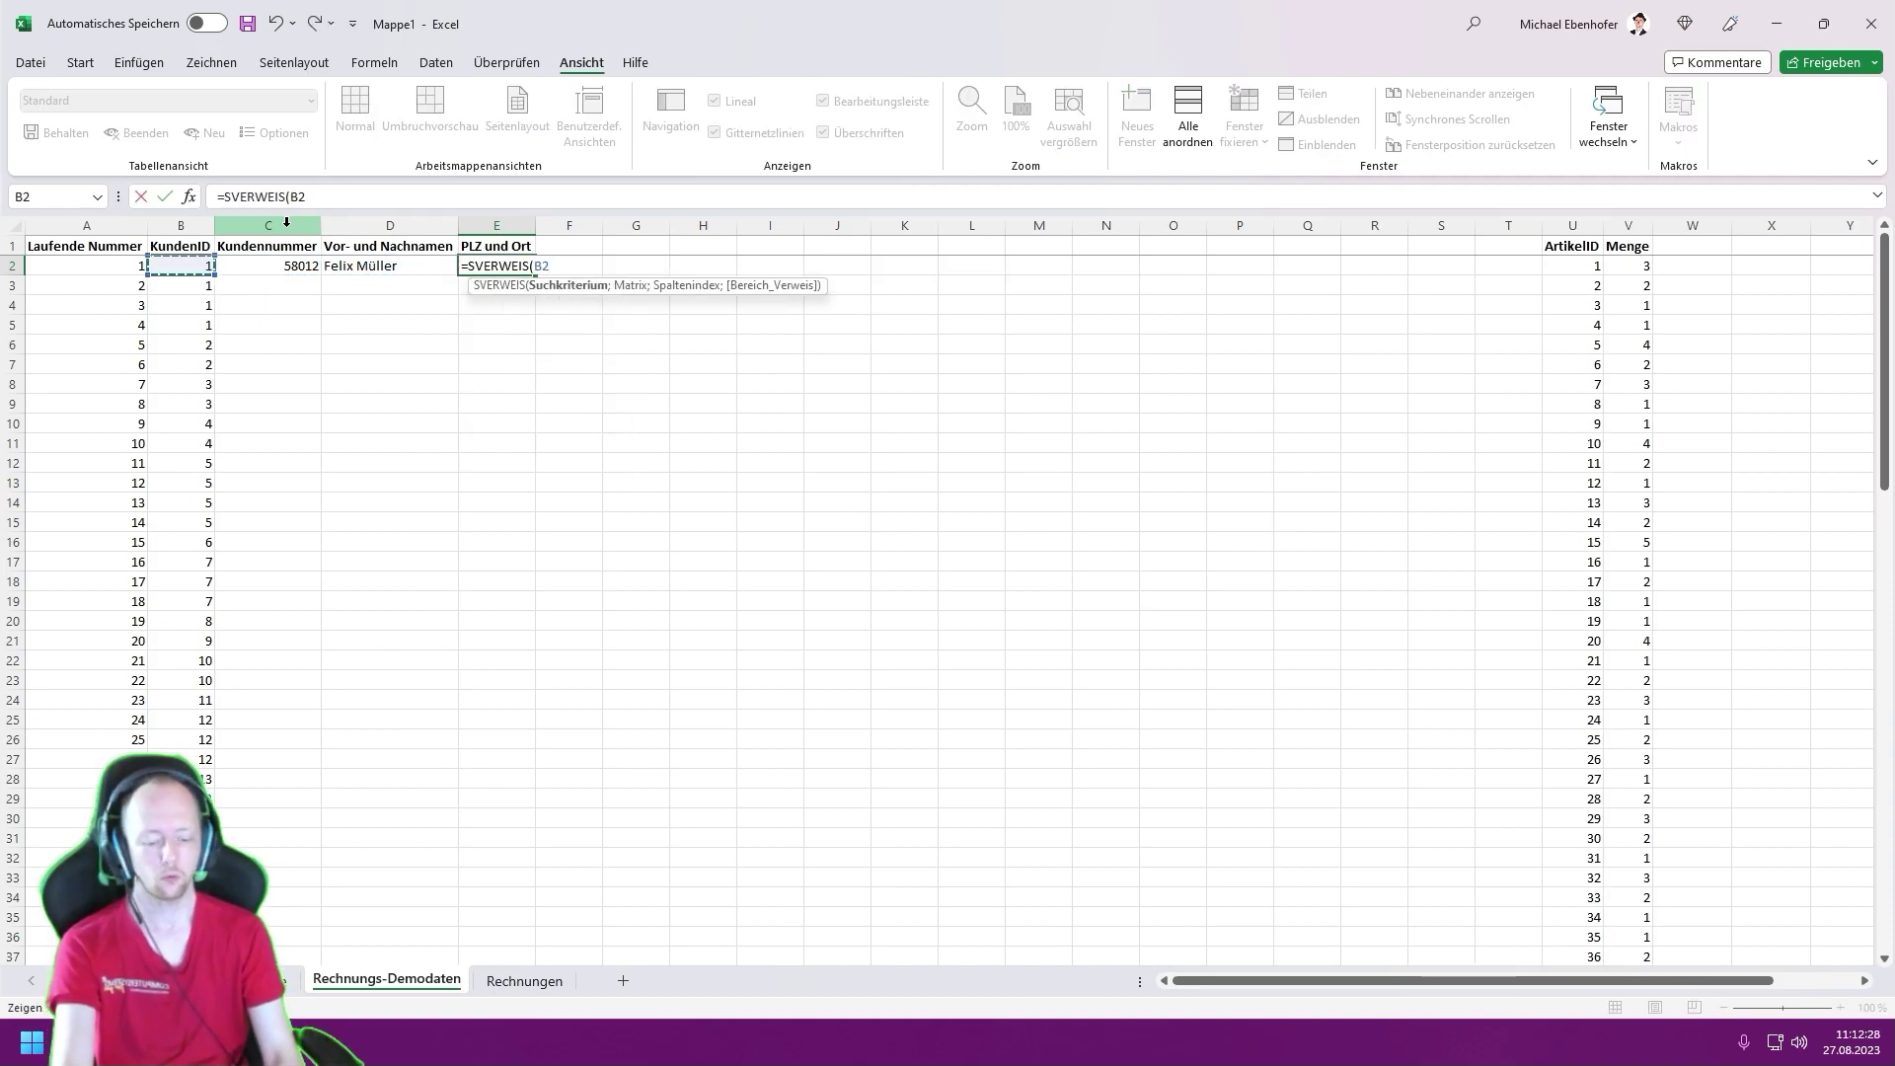
type(";")
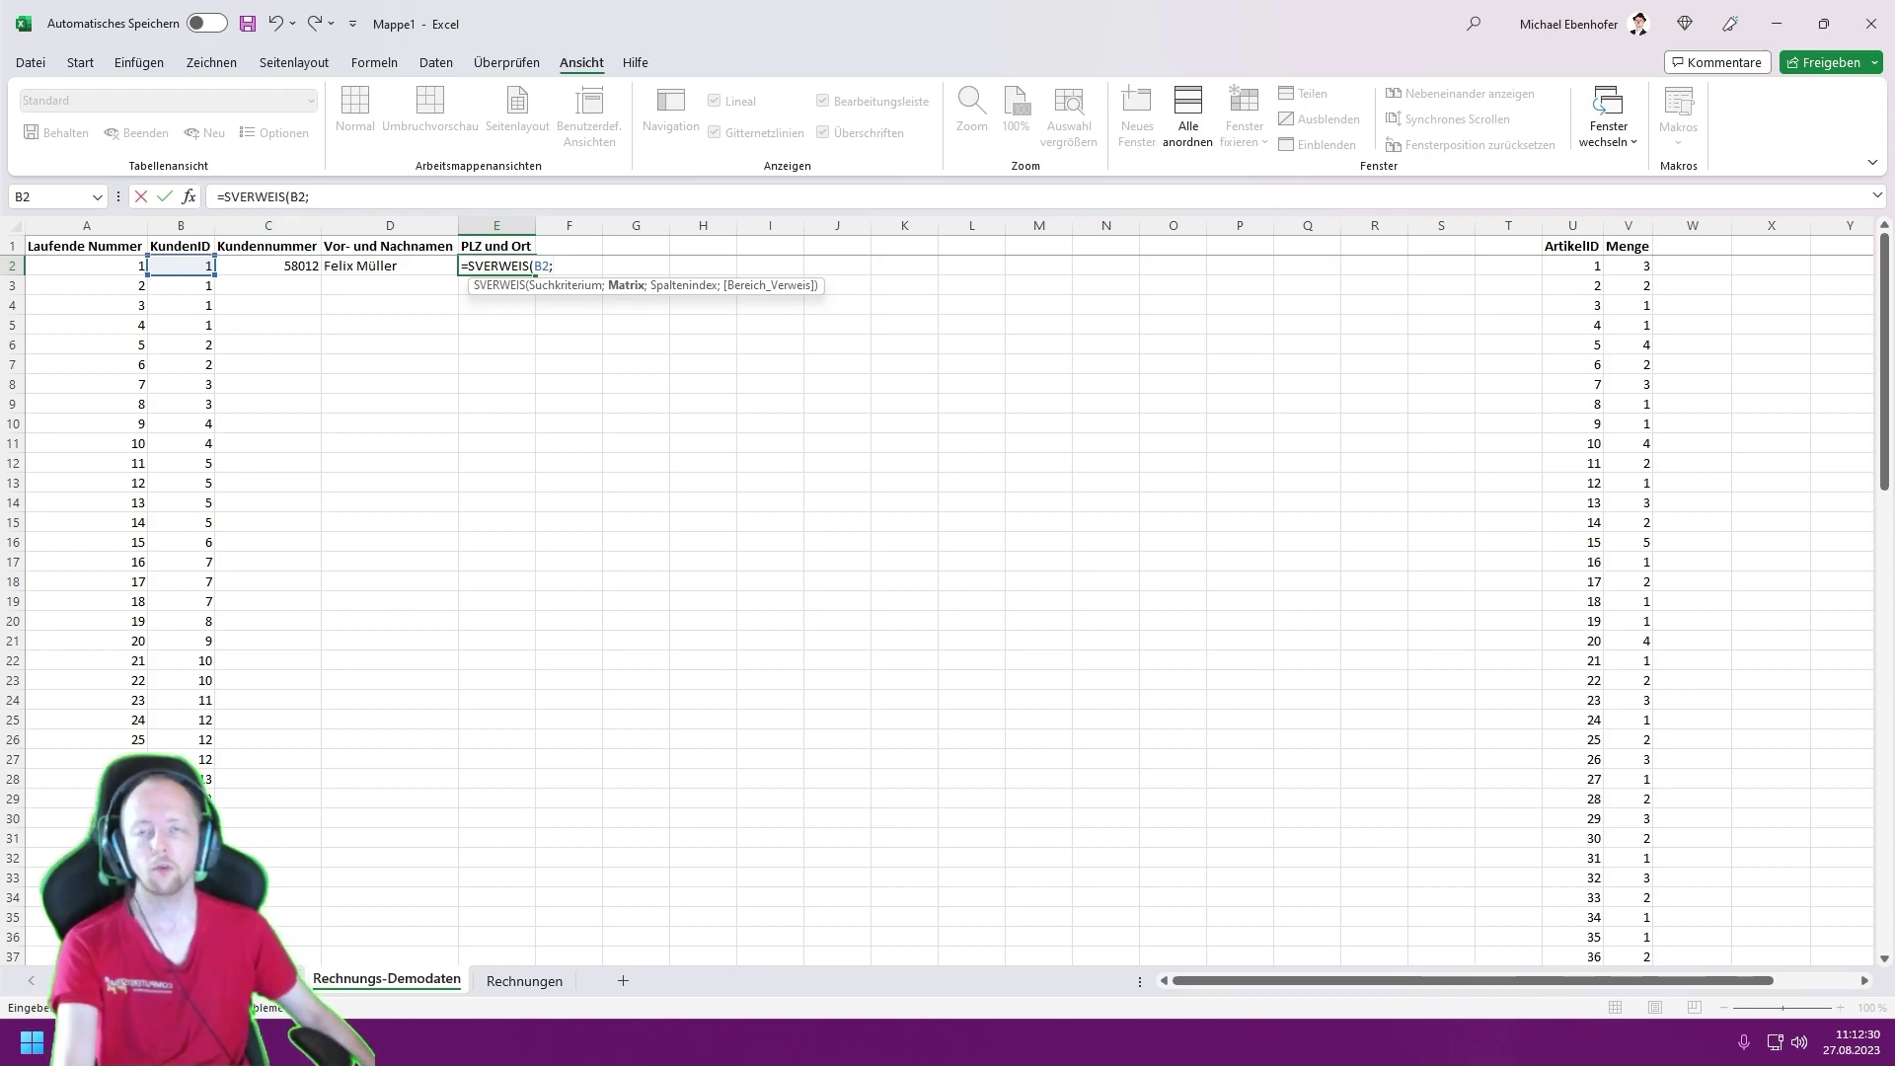
key("ctrl+Page_Up")
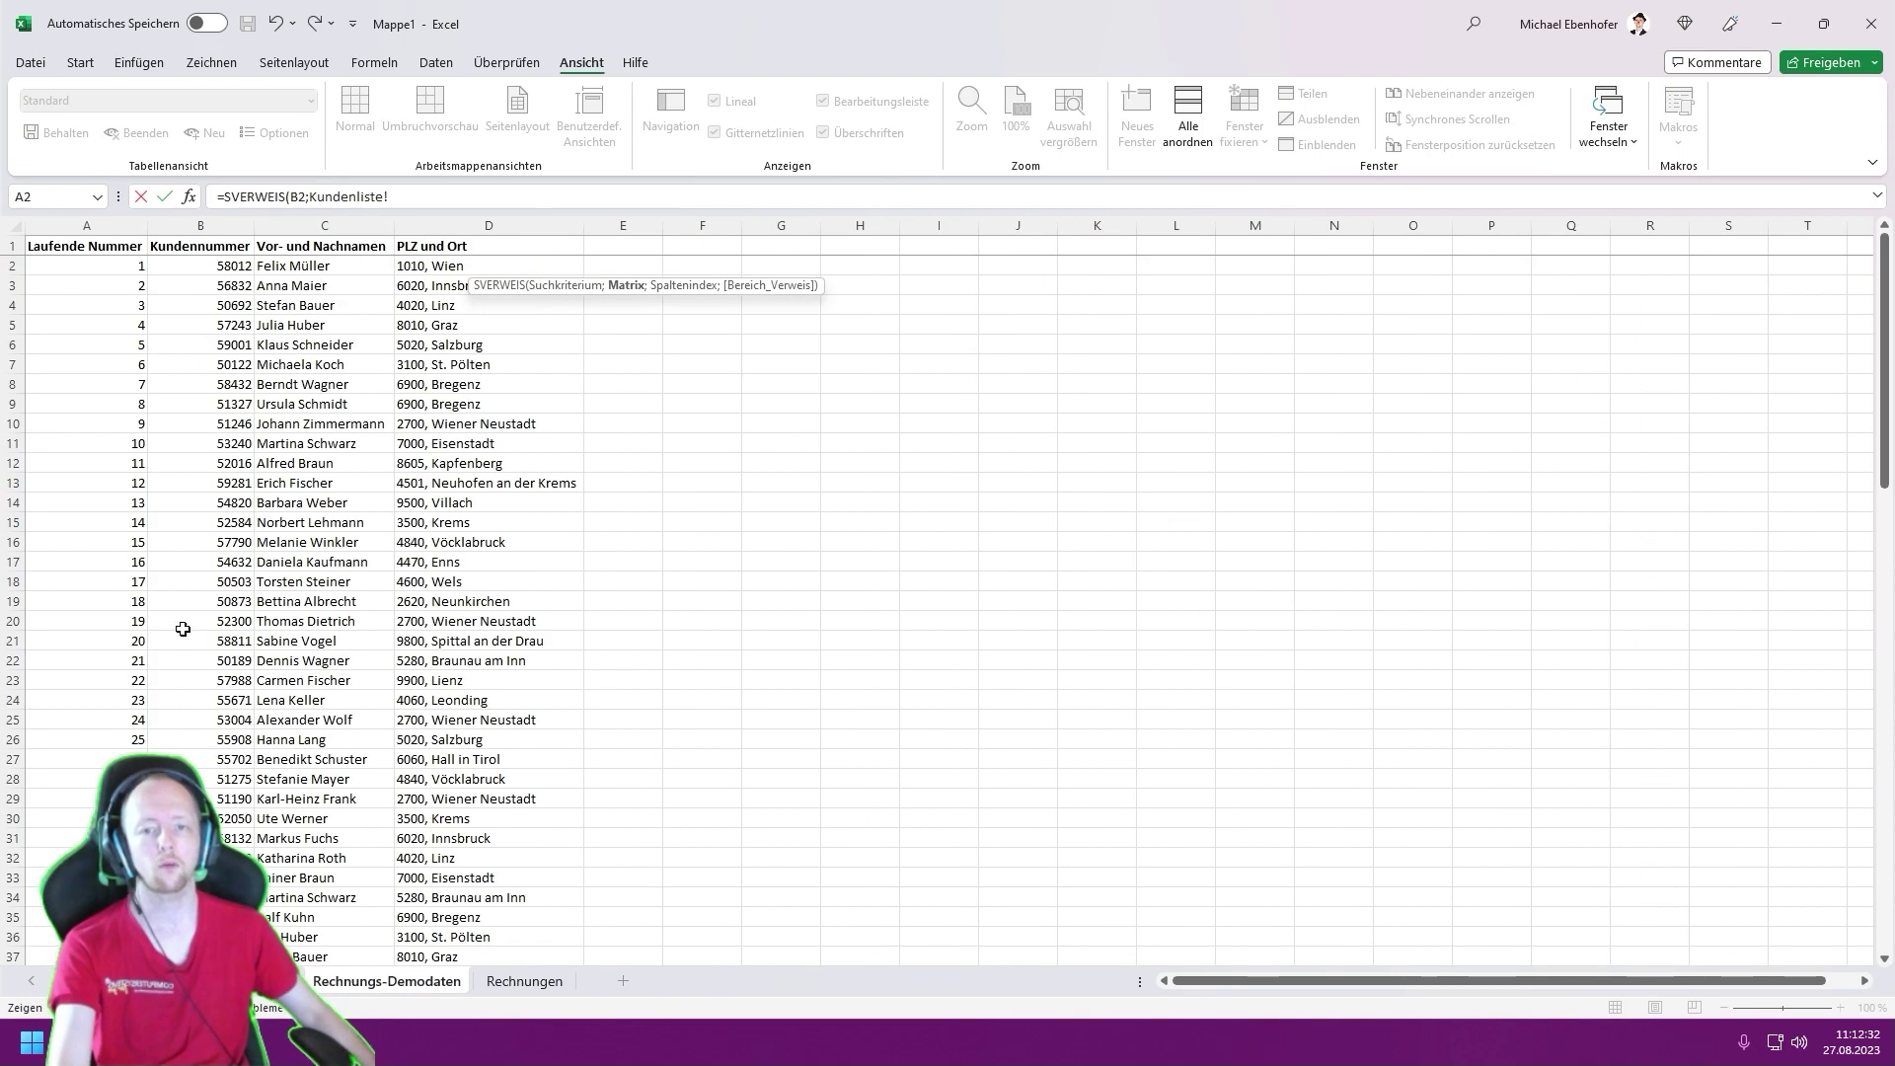
left_click_drag(116, 230, 461, 222)
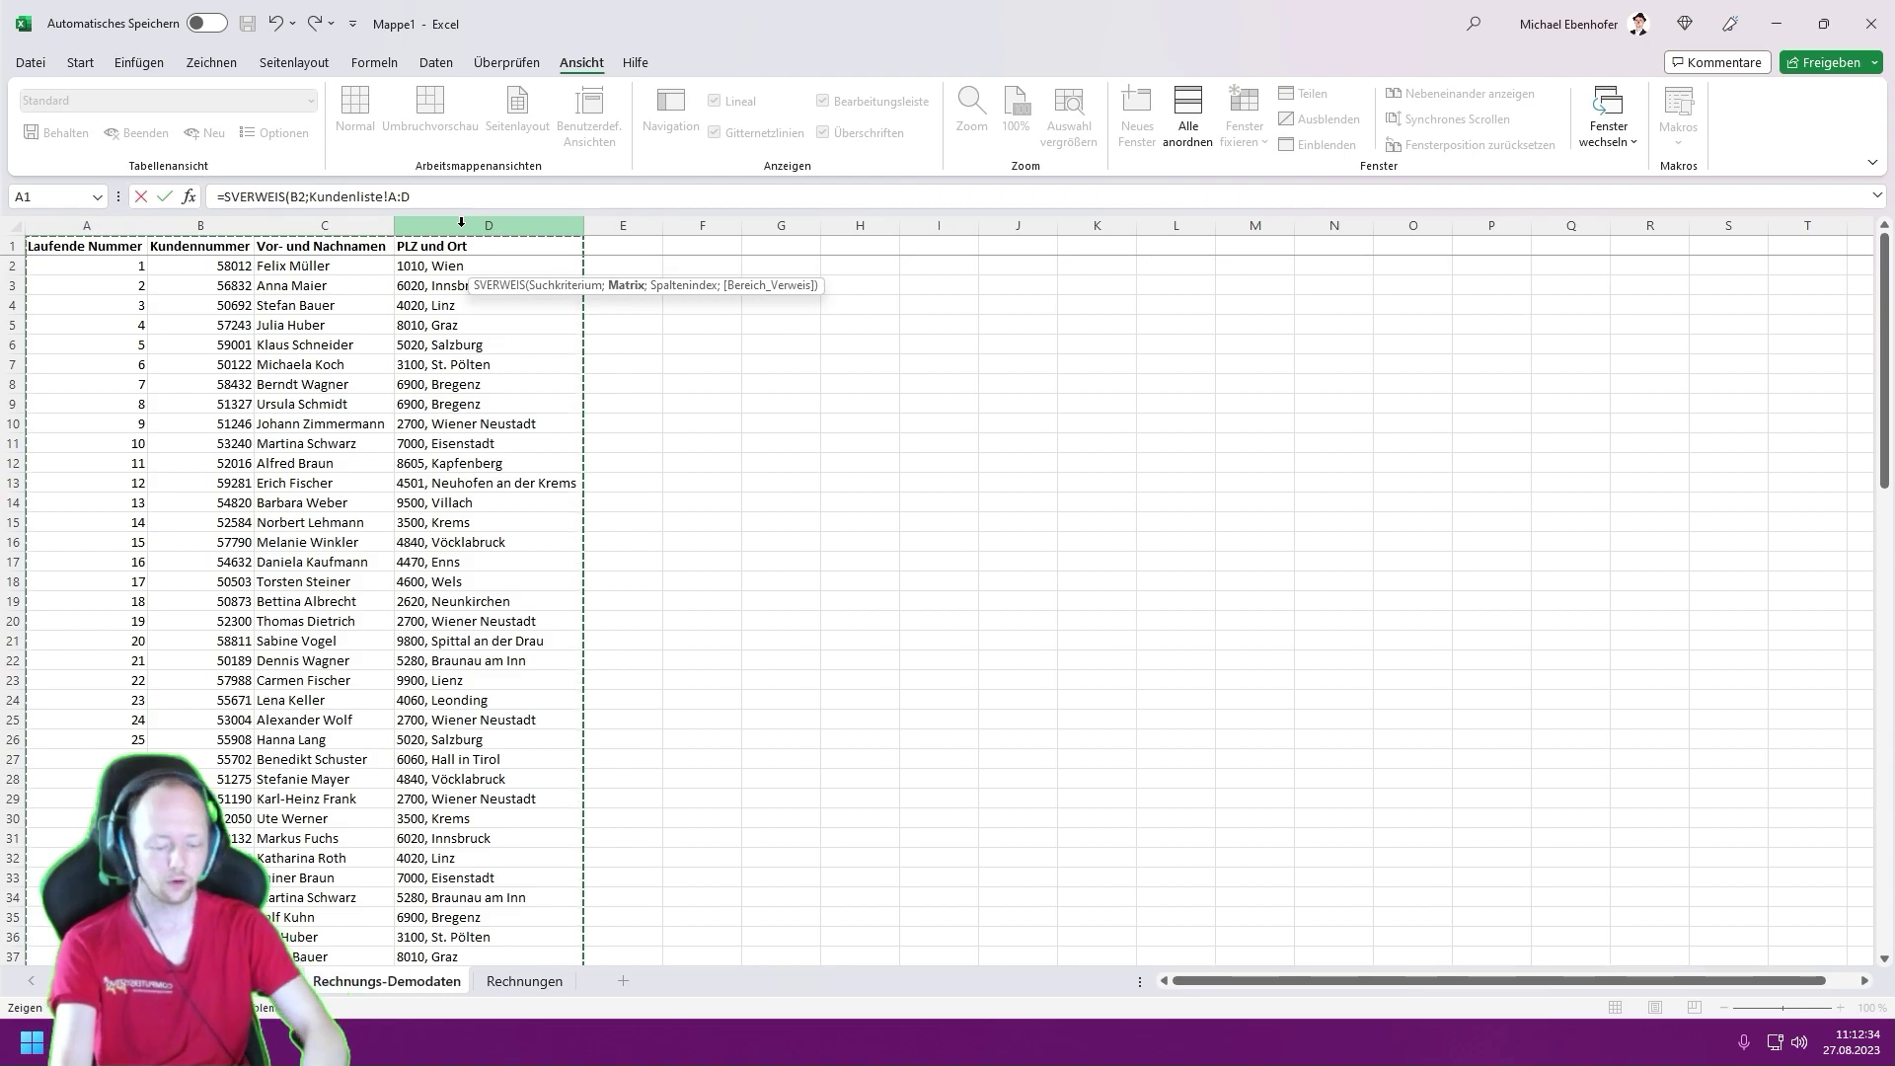
type(";4;0")
key("Return")
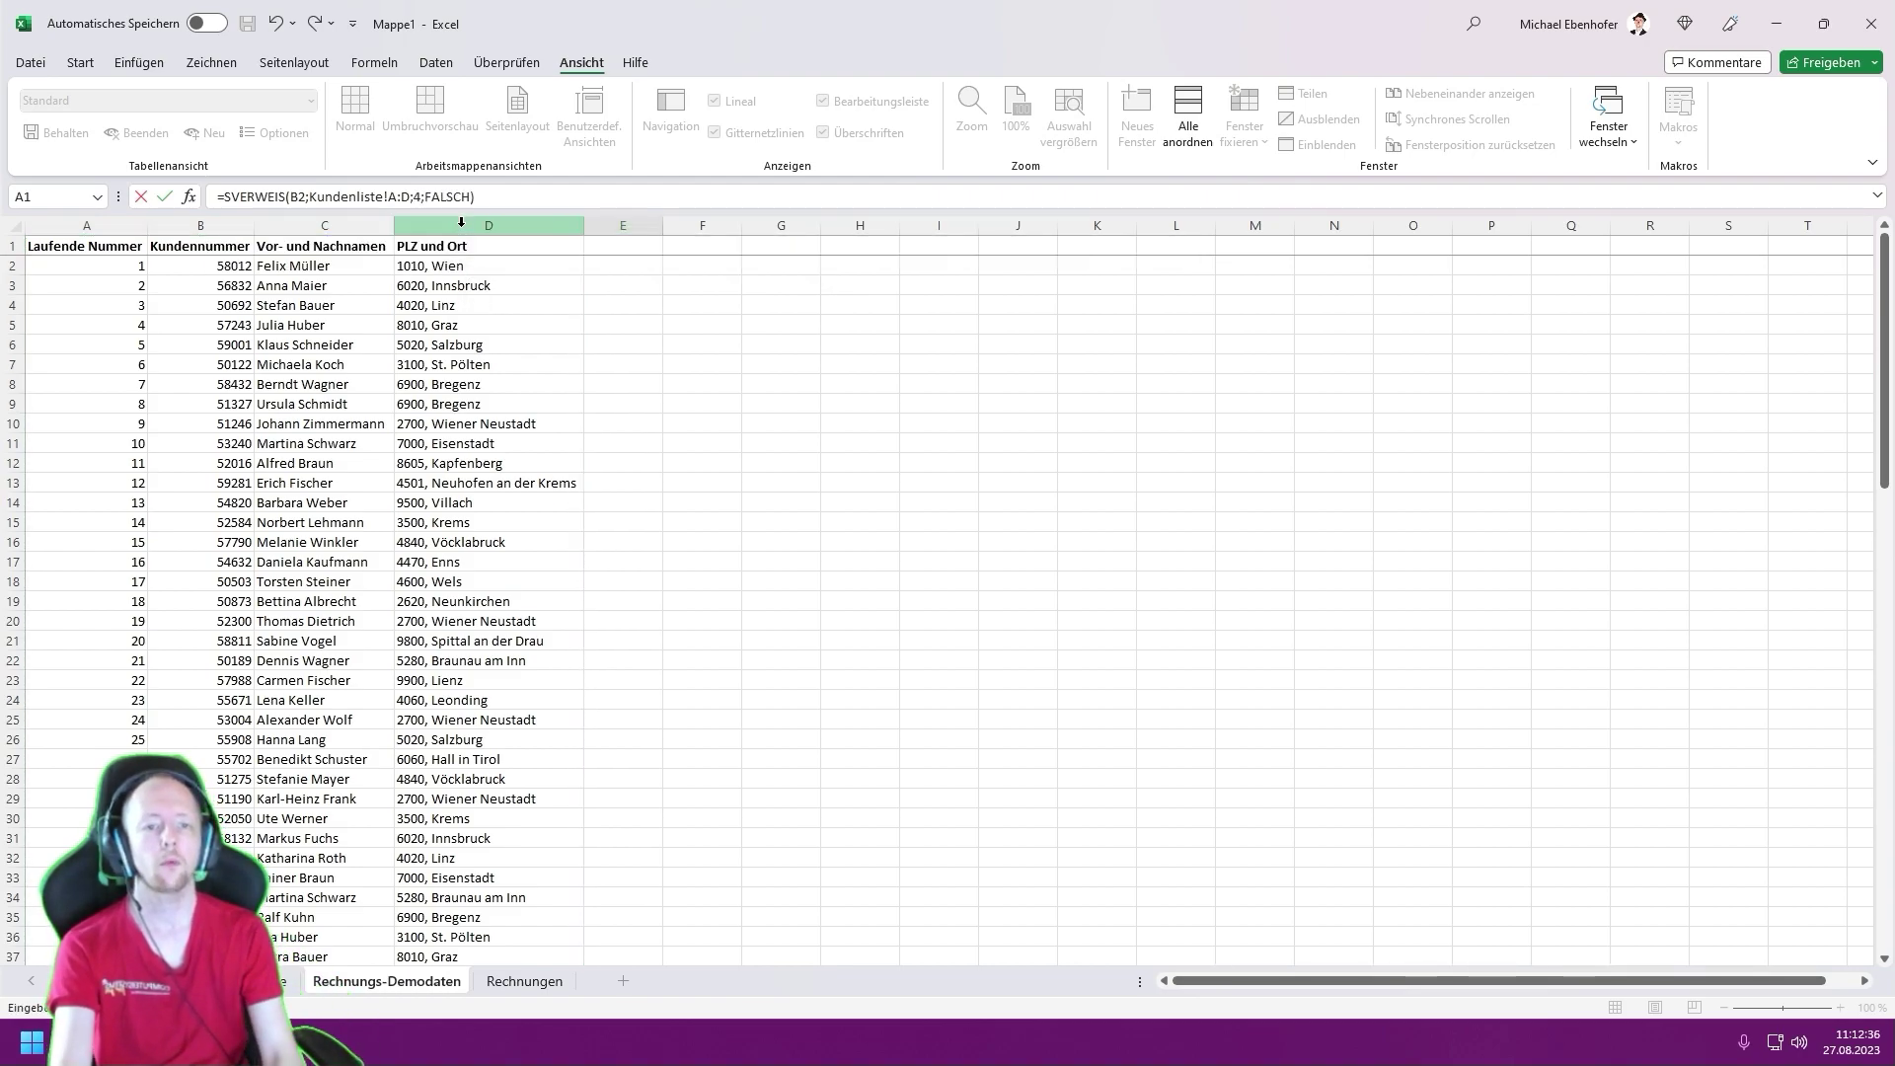
key("Up")
key("shift+Left")
key("shift+Left")
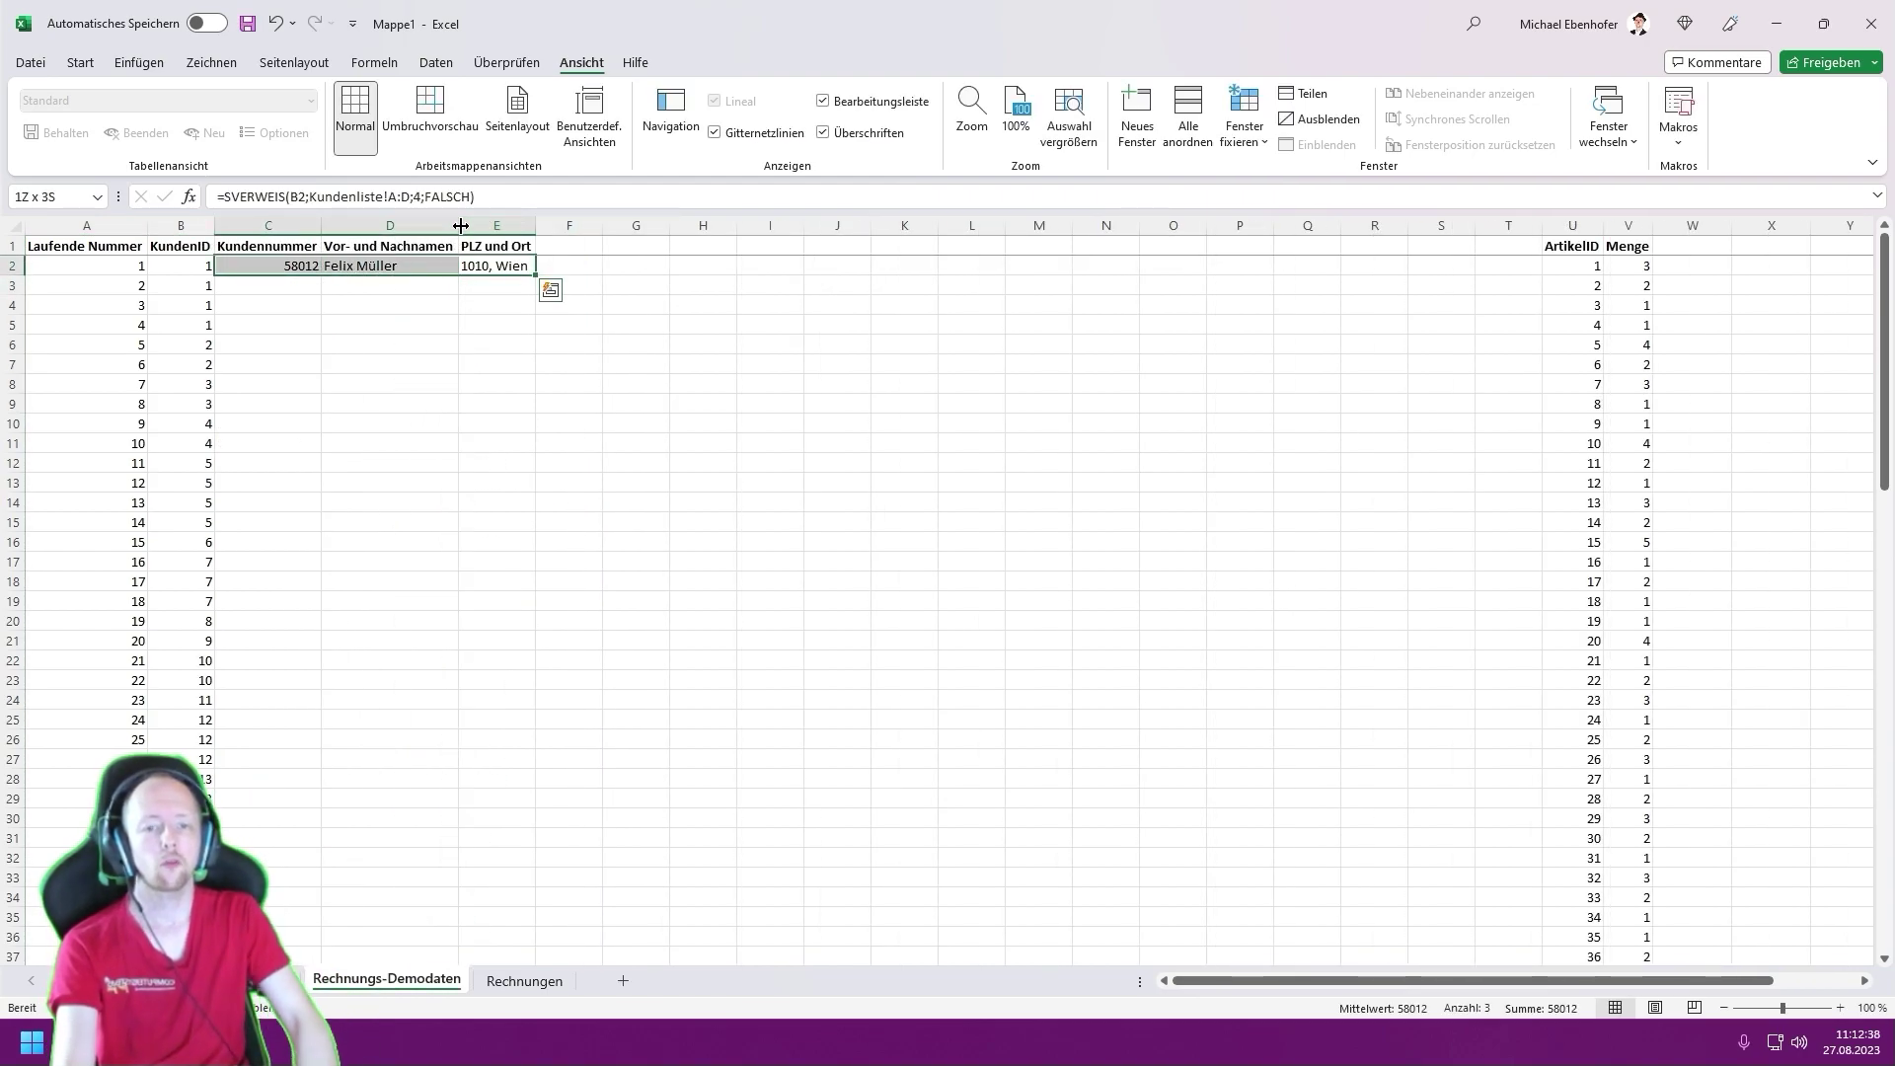
- Fill the three customer lookups down all rows and autofit column E
double_click(537, 278)
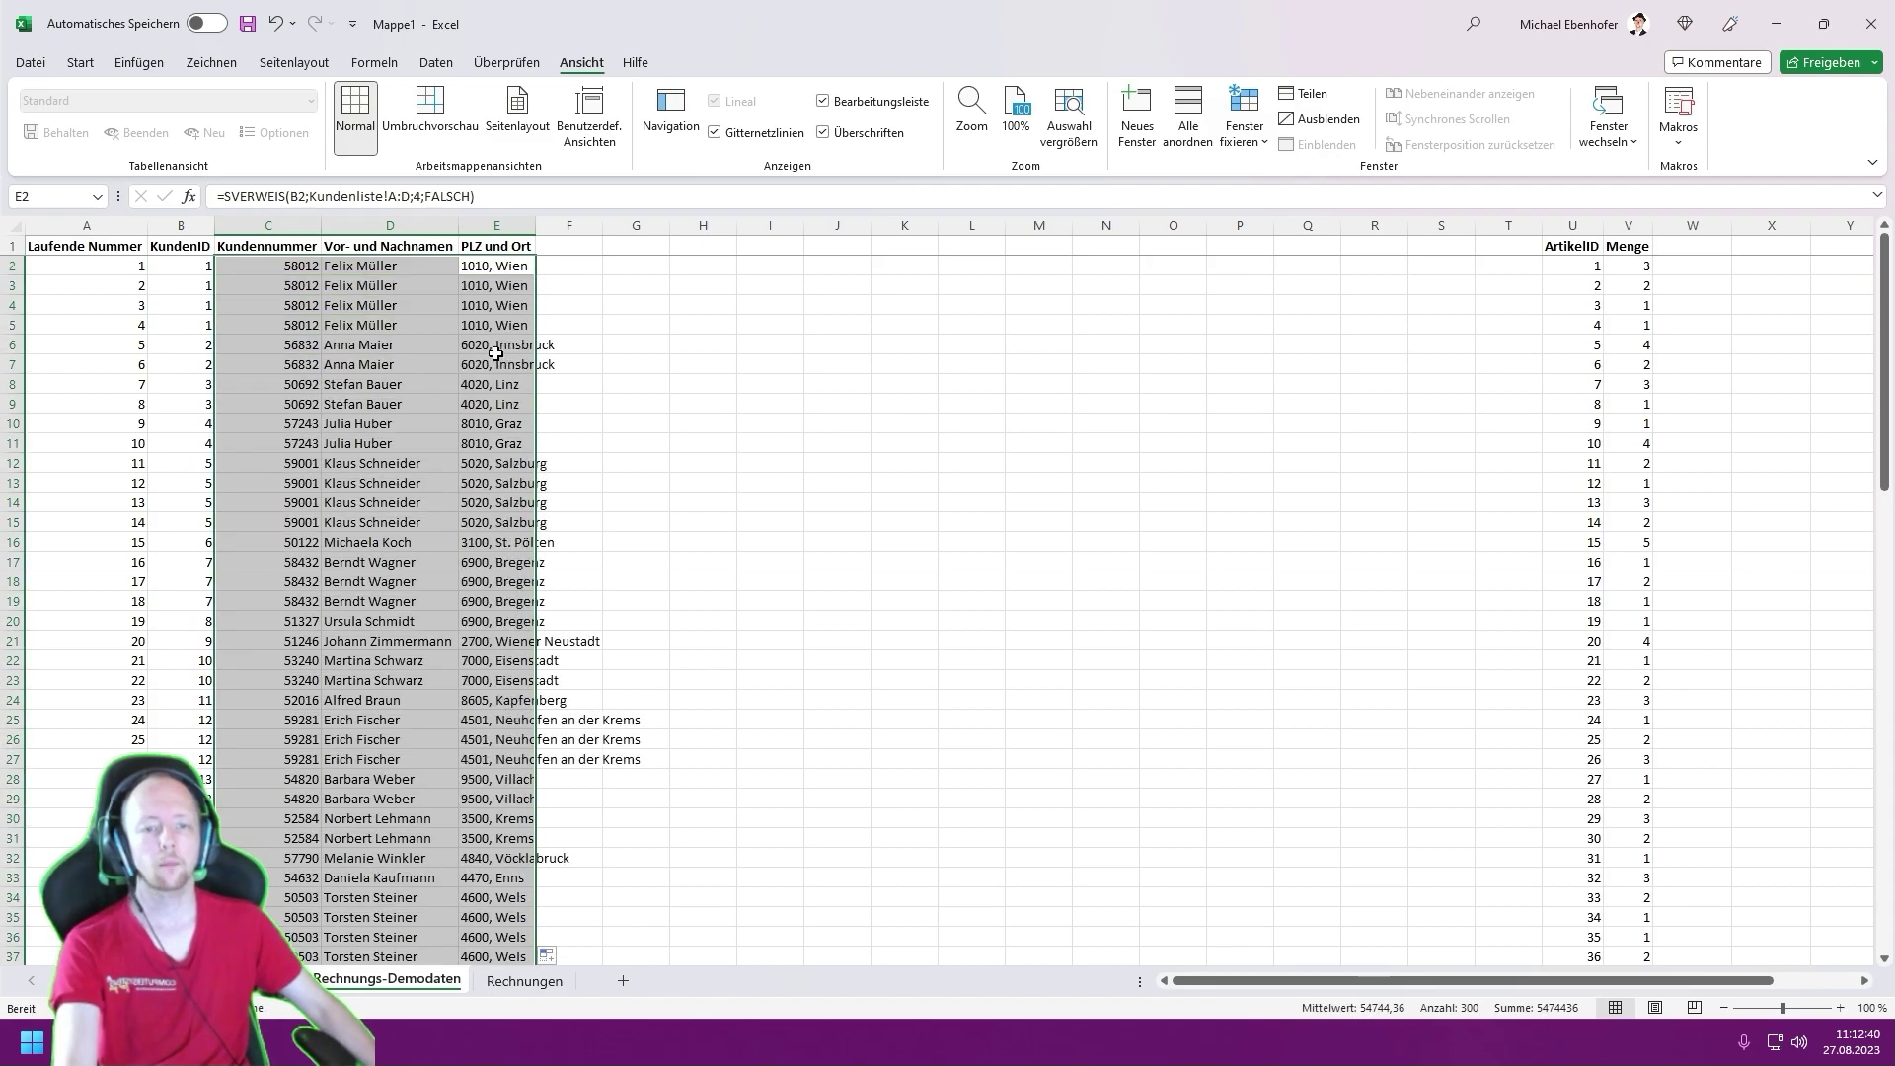
left_click(497, 384)
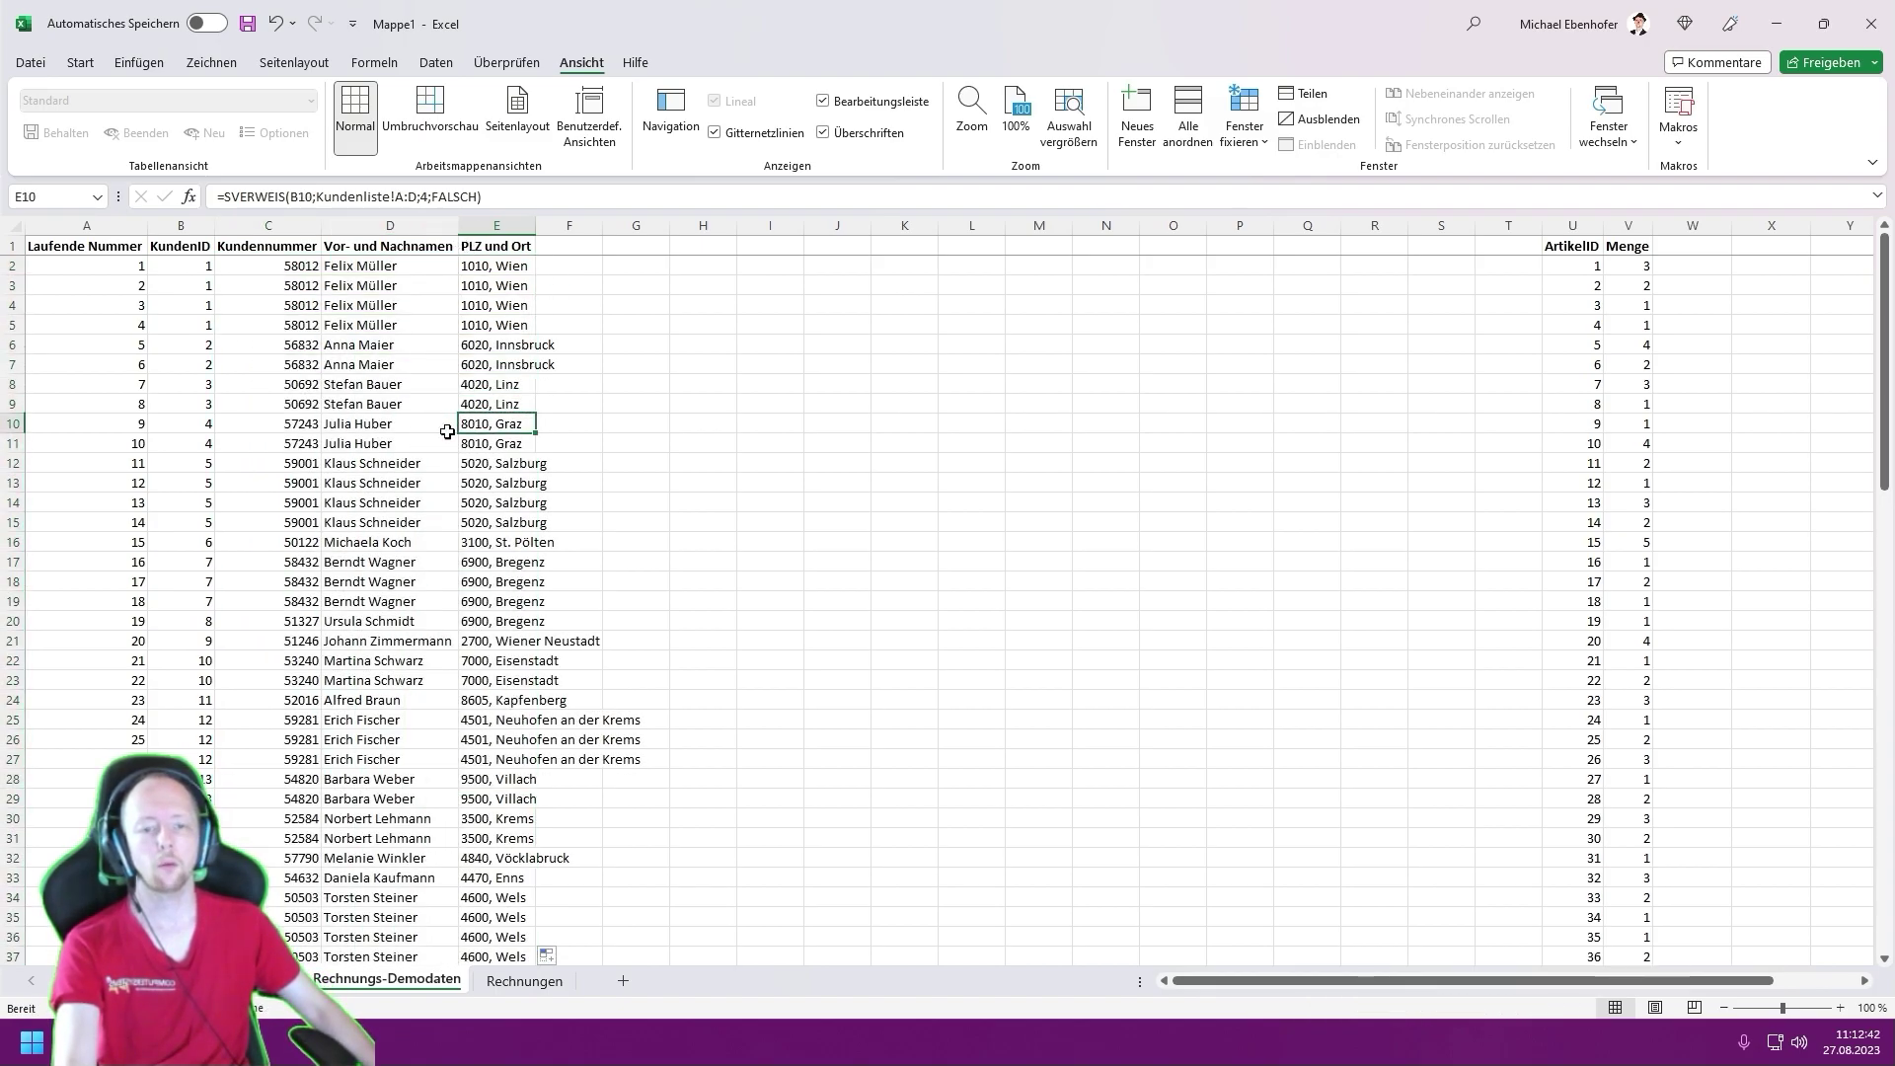
left_click_drag(503, 419, 409, 439)
left_click(595, 279)
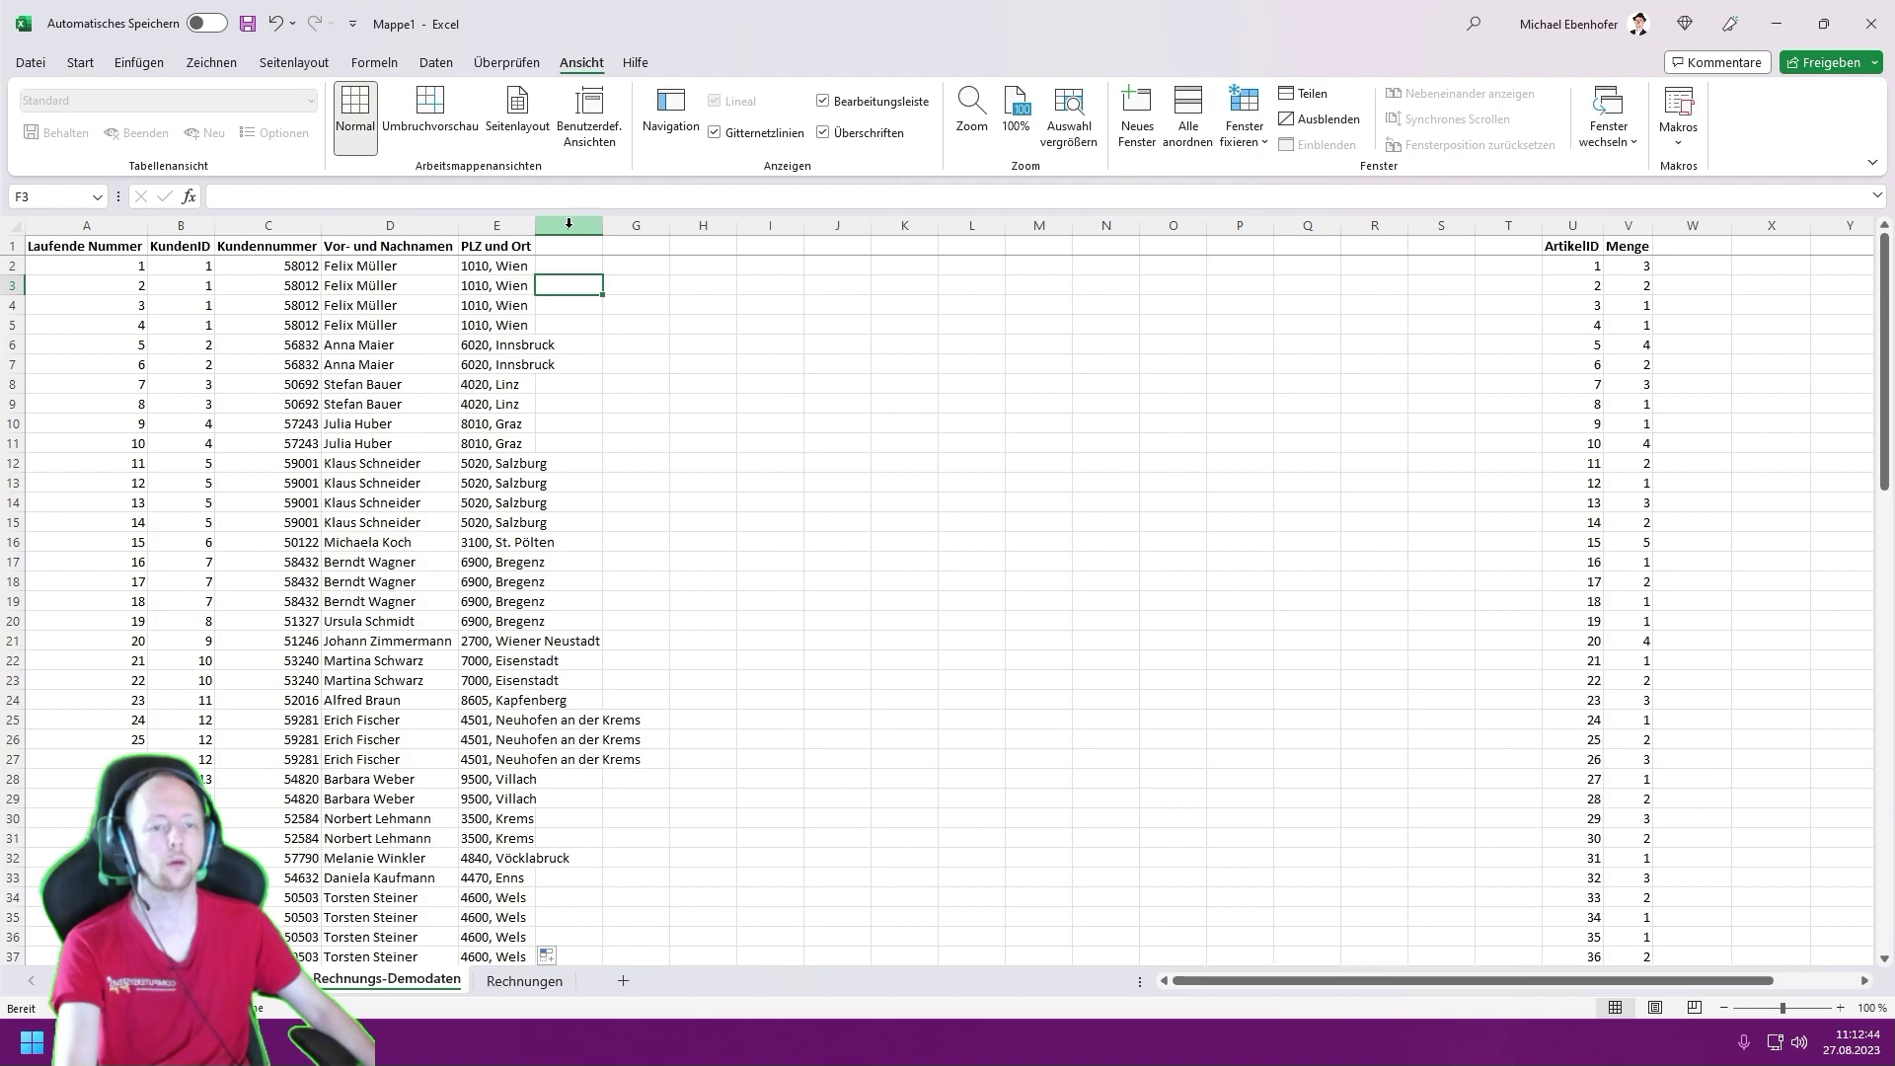
left_click(513, 246)
key("ctrl+shift+Down")
key("ctrl+shift+Left")
double_click(536, 225)
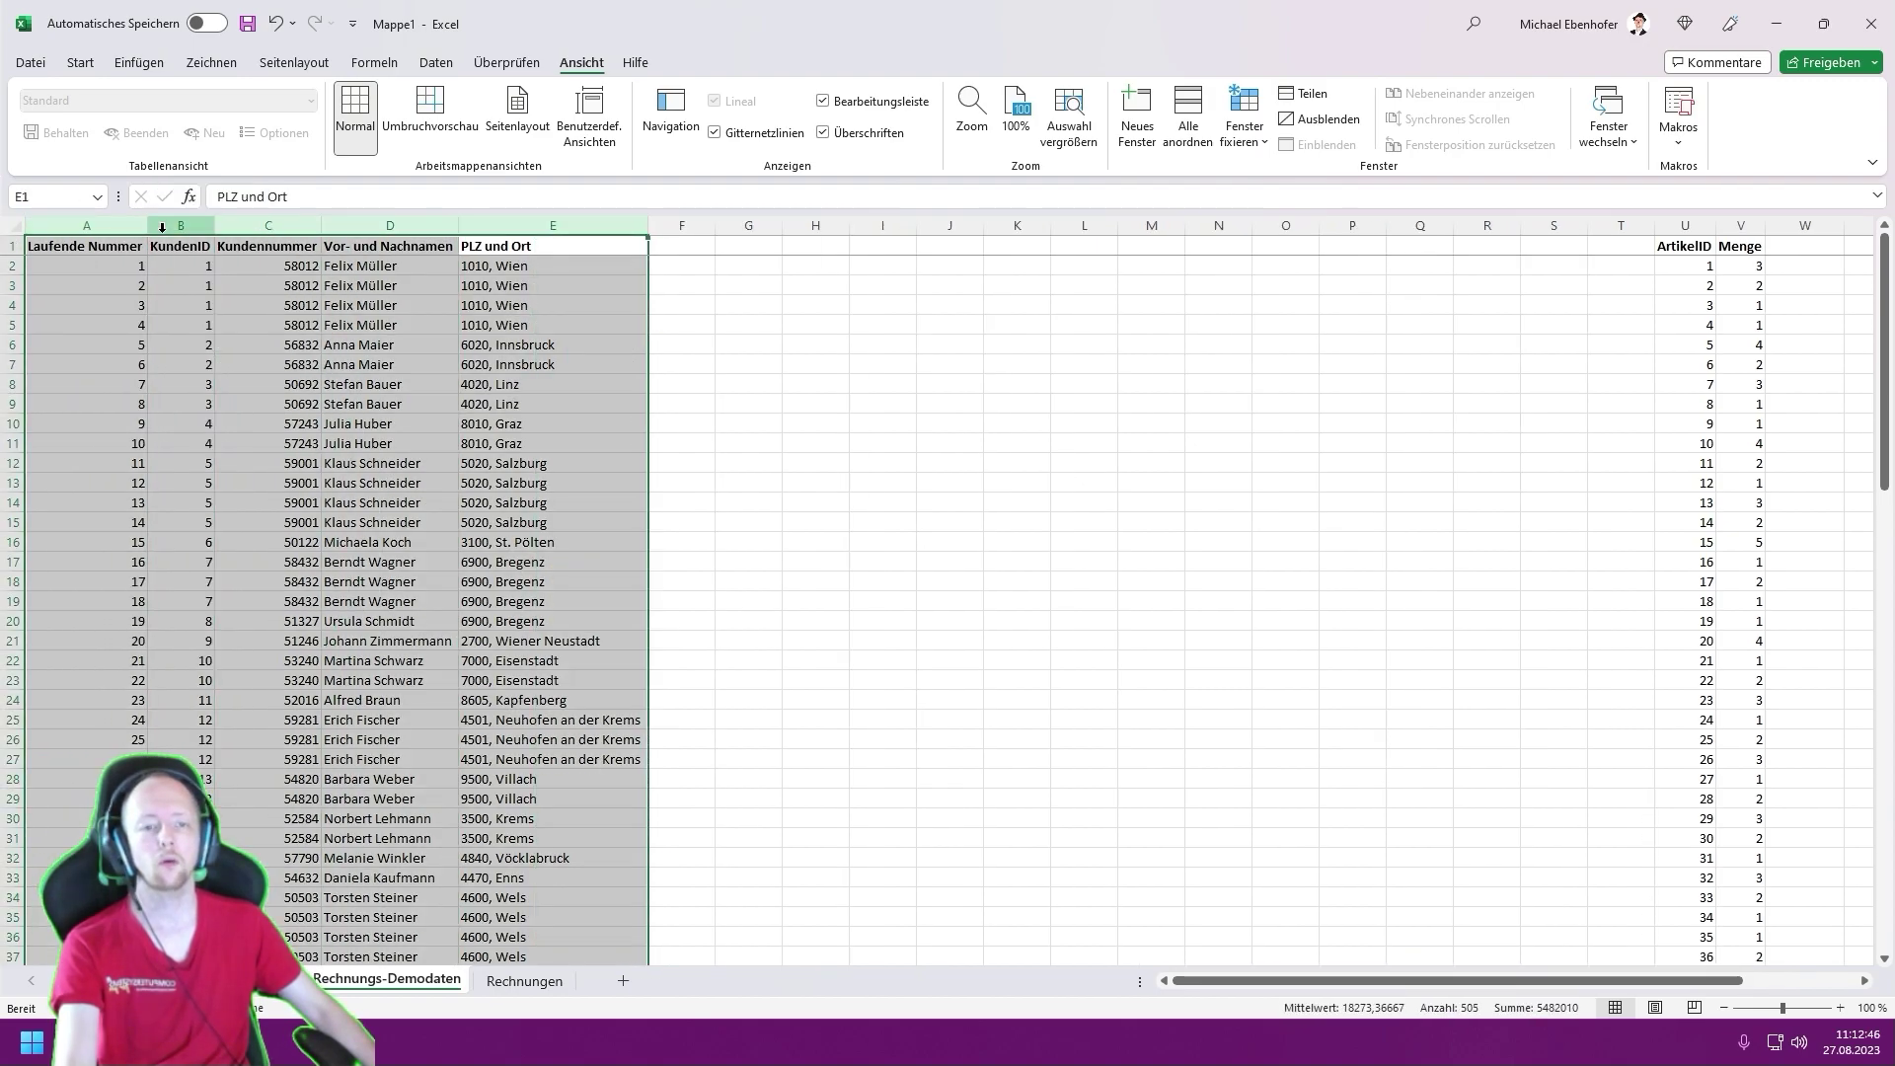
- Delete the empty columns F:T and insert blank columns at G before Menge
left_click(389, 305)
mouse_move(681, 225)
left_mouse_down()
mouse_move(1499, 257)
mouse_move(1606, 243)
left_mouse_up()
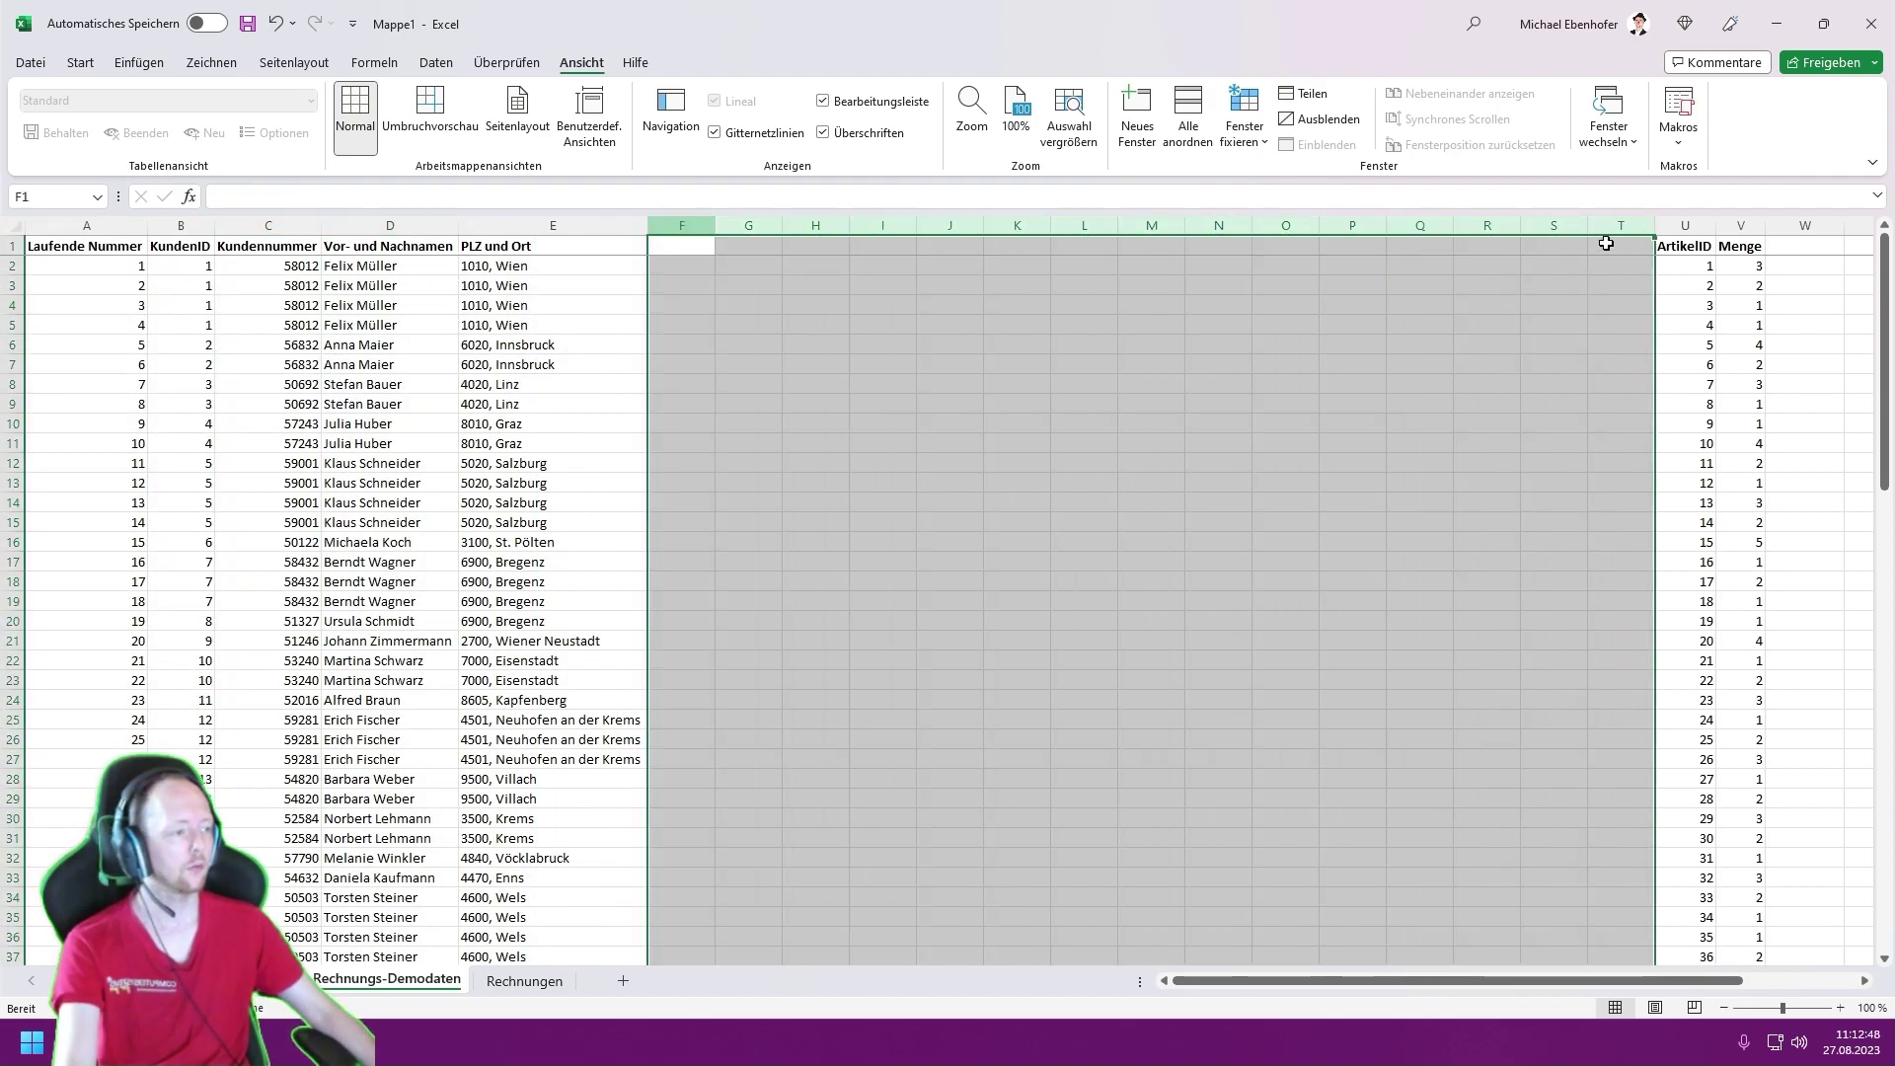
key("ctrl+minus")
key("Right")
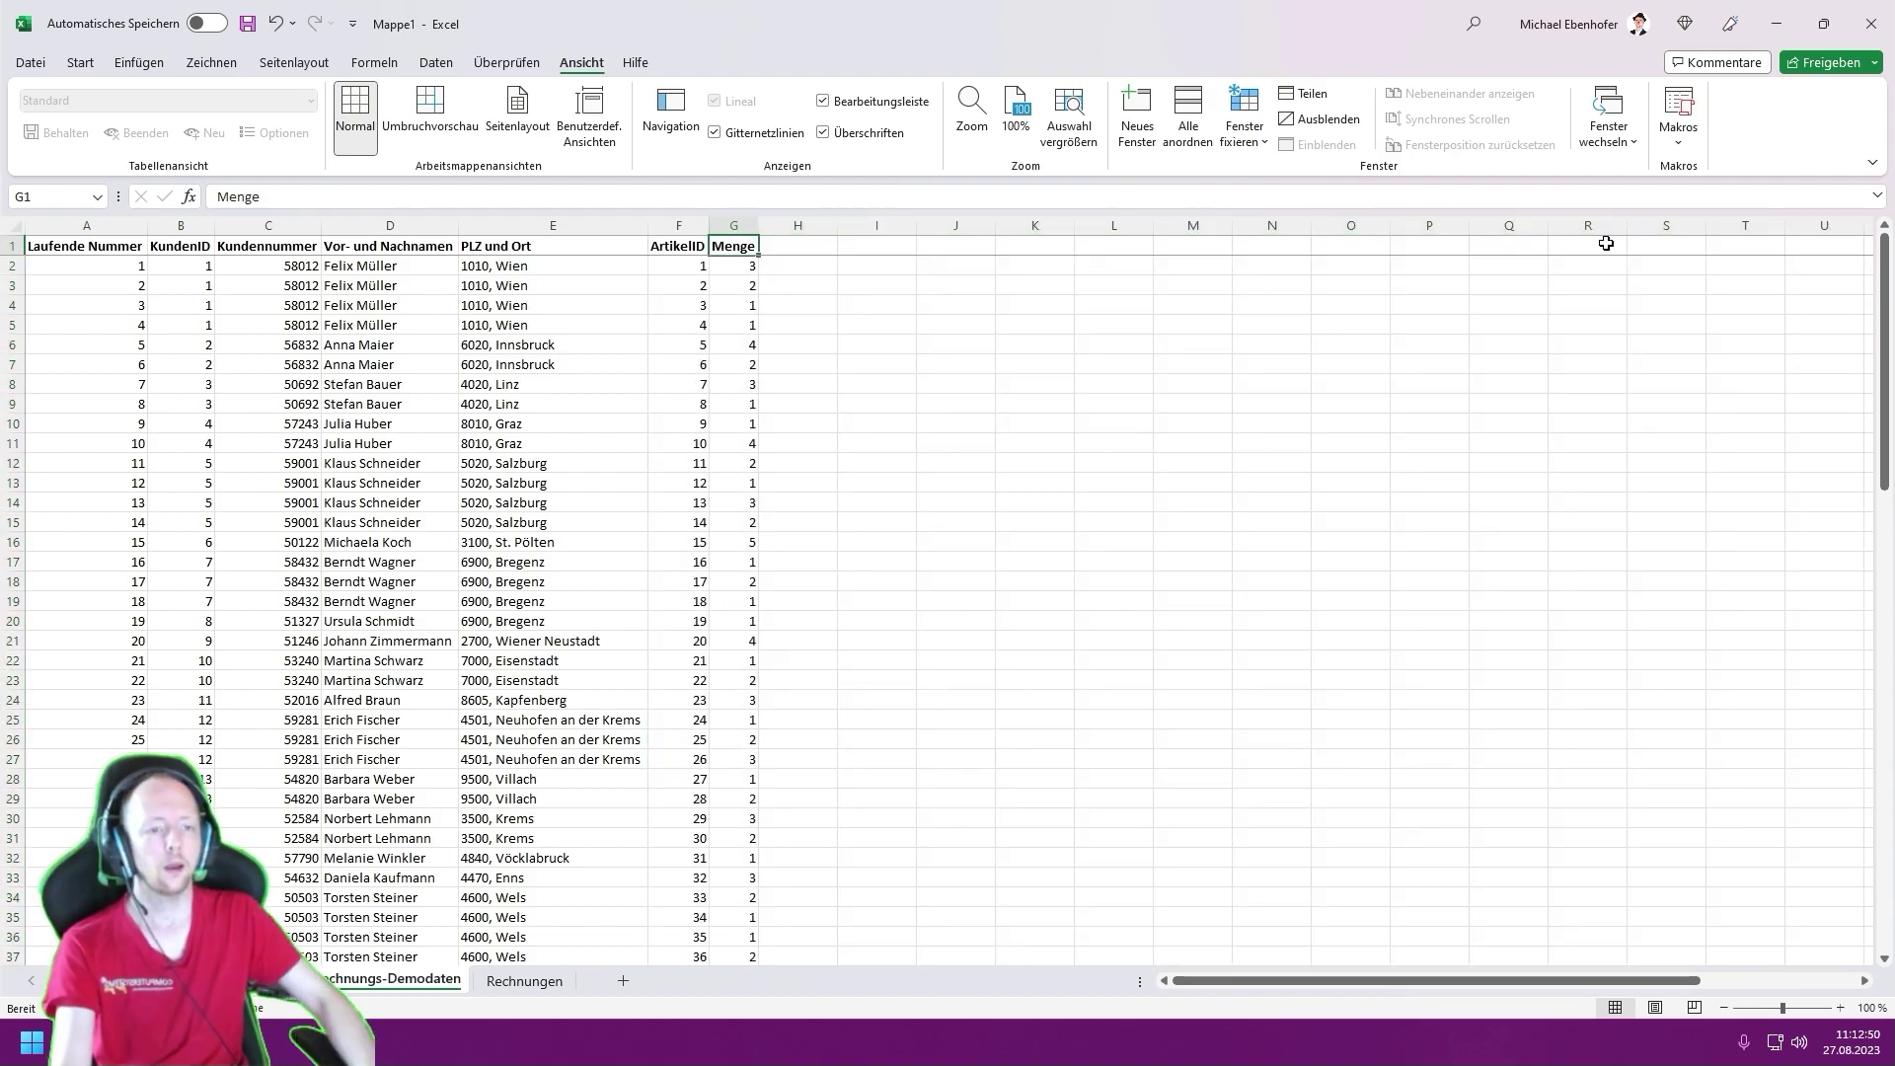
left_click(733, 225)
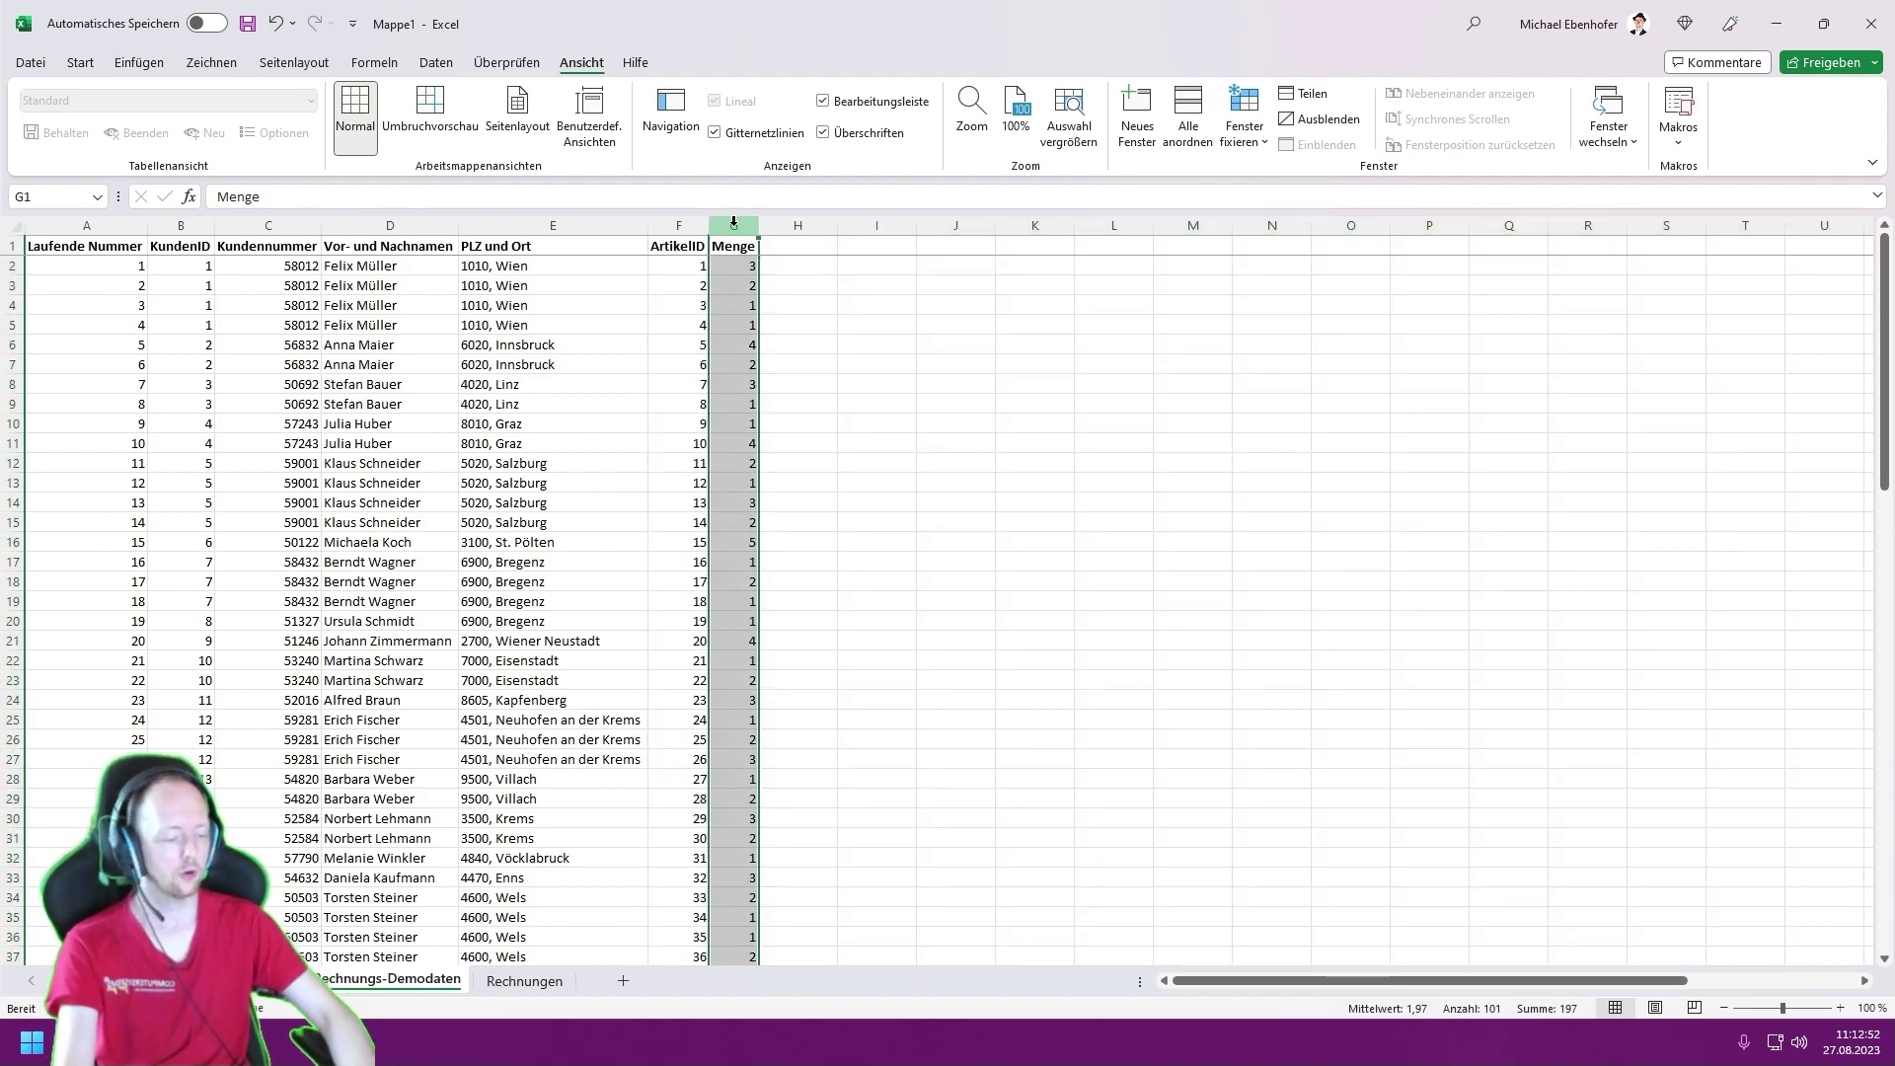
key("ctrl+plus")
key("ctrl+plus")
key("ctrl+plus")
key("ctrl+plus")
left_click(740, 245)
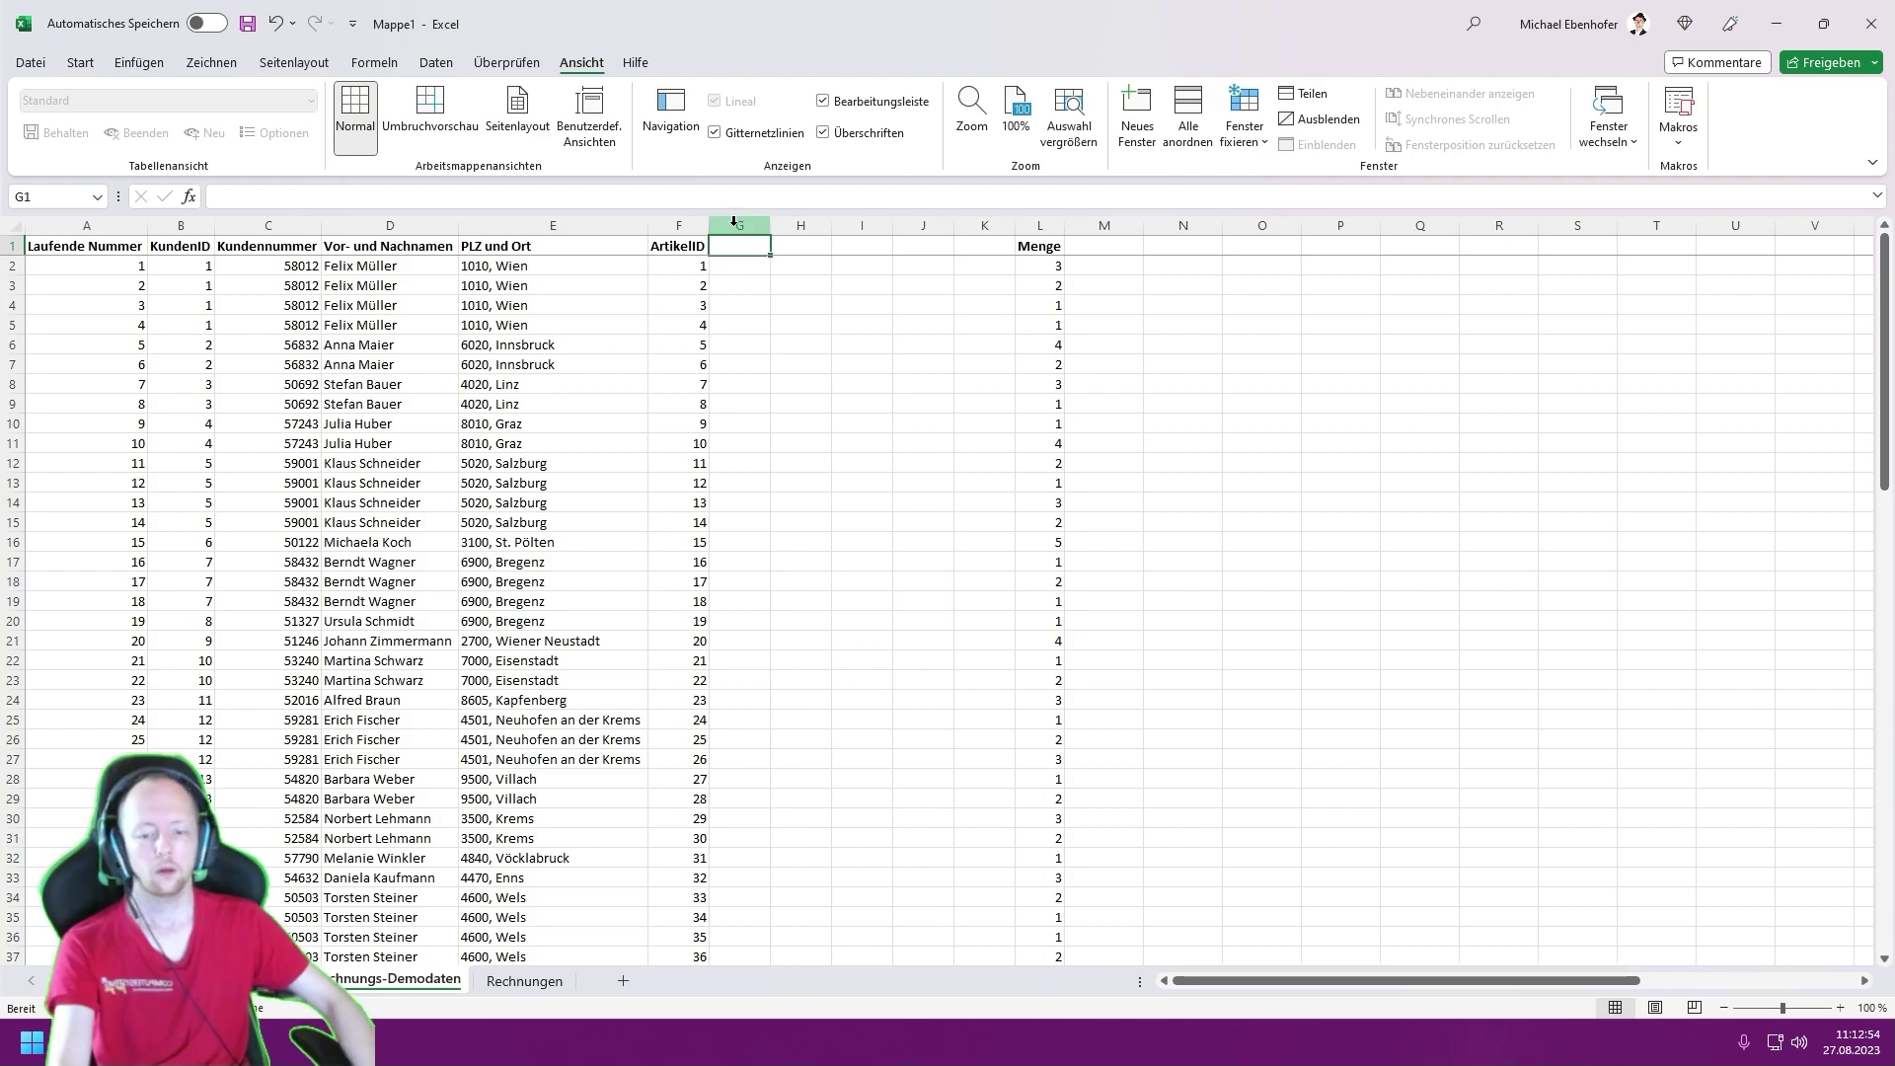
- Copy Artikelnummer, Artikelbezeichnung and Einzelpreis headers into G1:I1, delete J:K, and autofit F:J
key("ctrl+Page_Up")
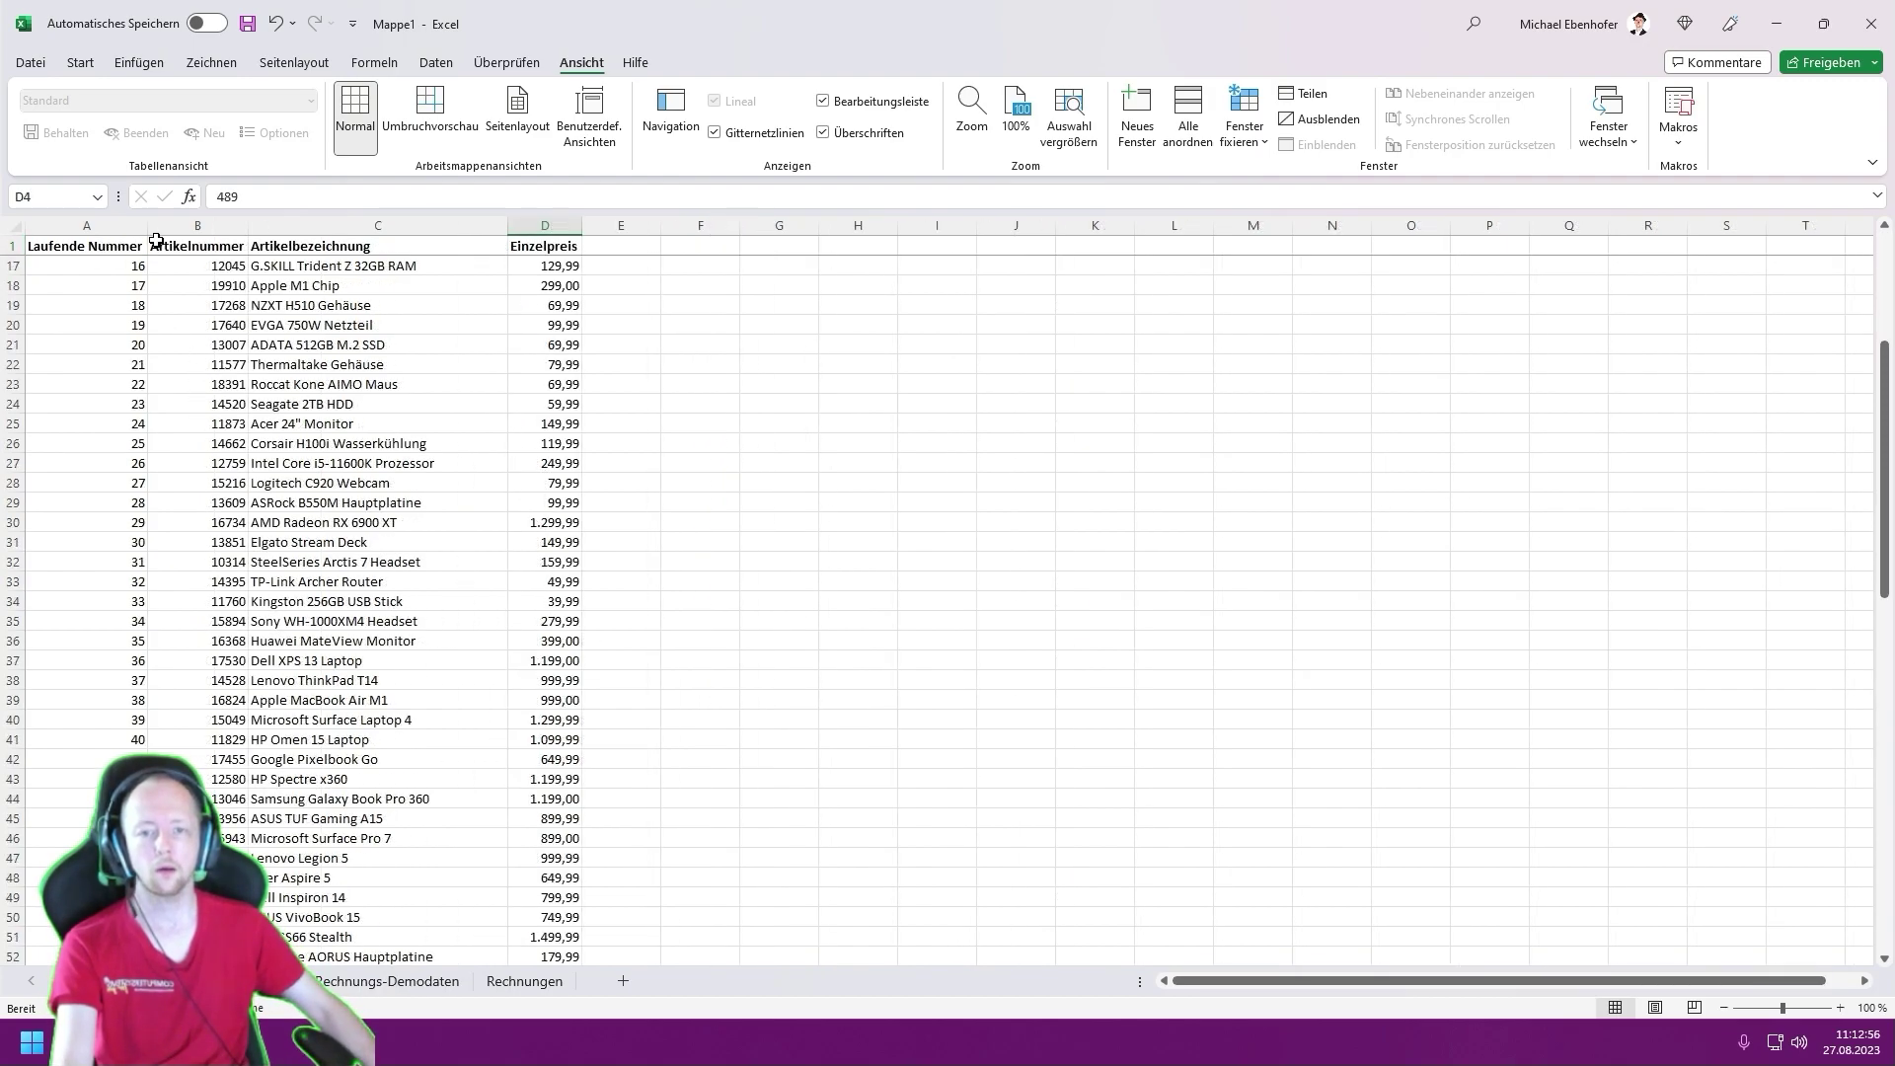
left_click_drag(156, 246, 553, 246)
key("ctrl+c")
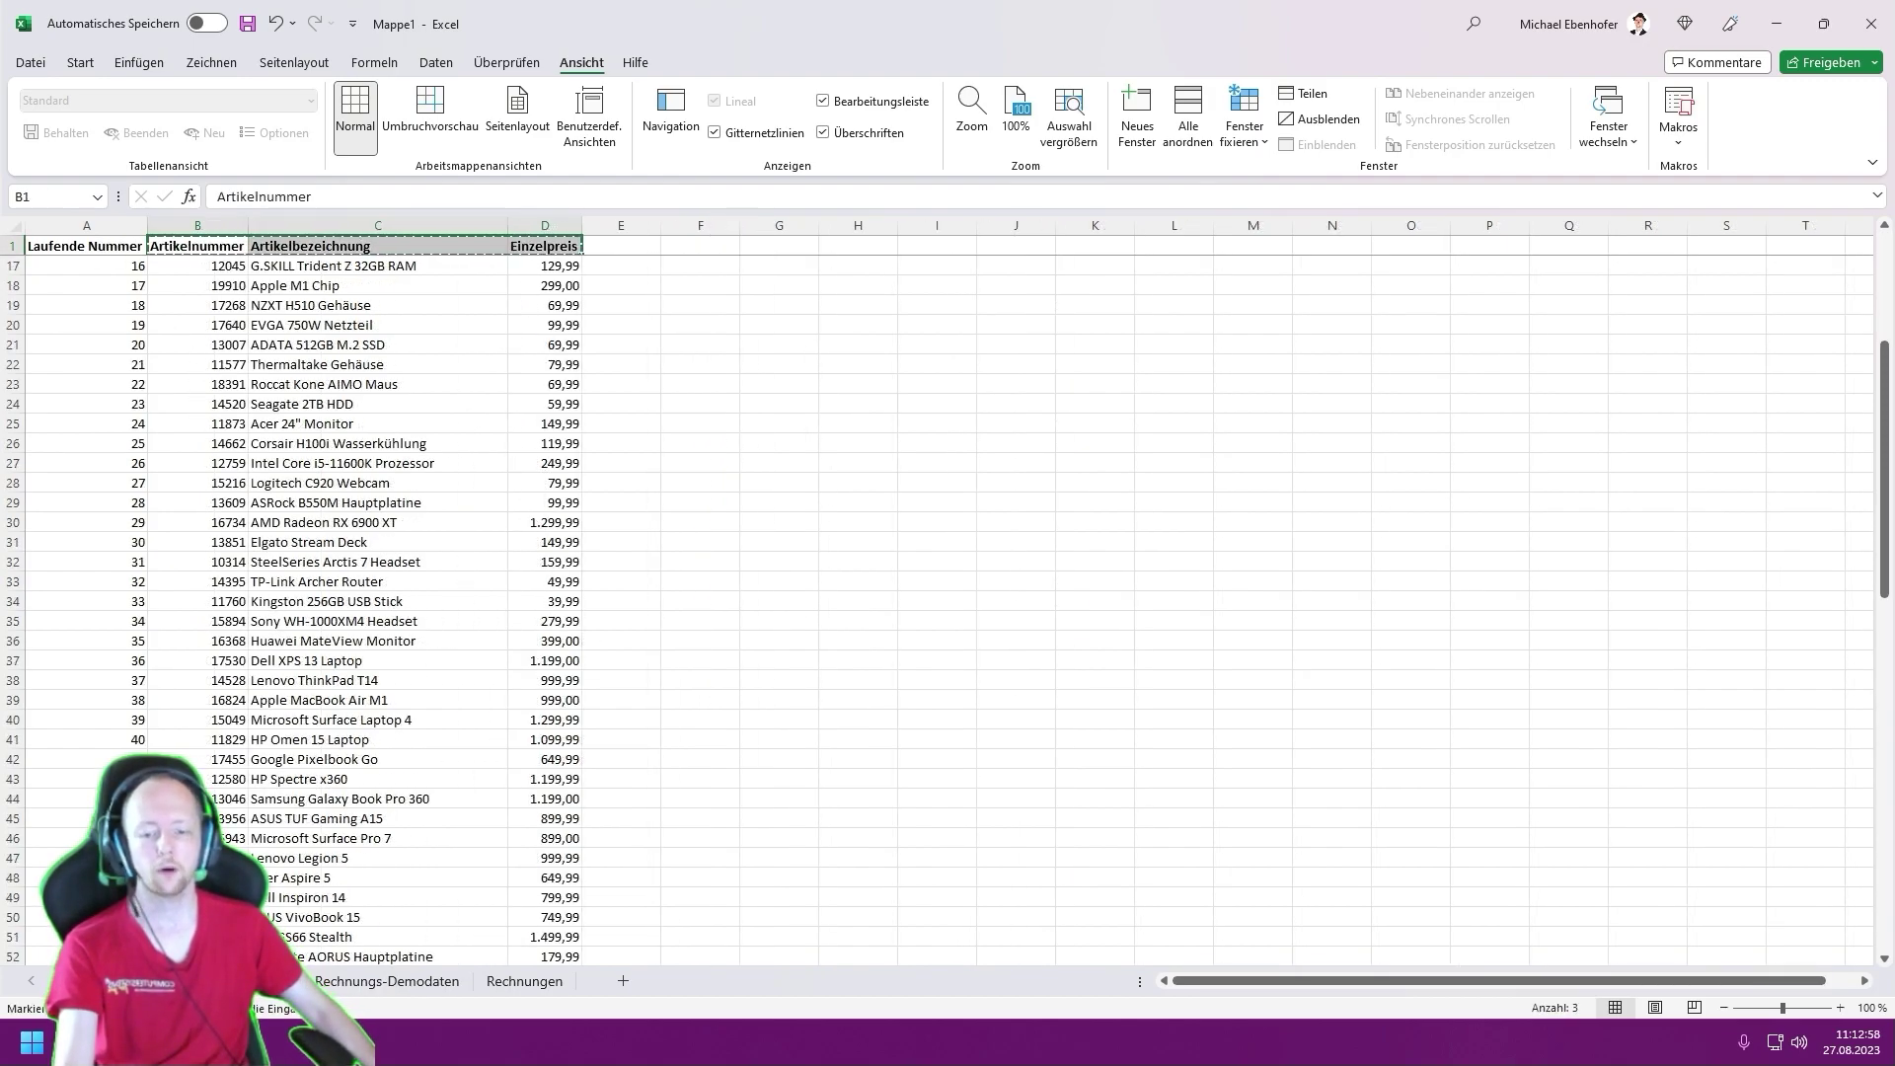
left_click(395, 980)
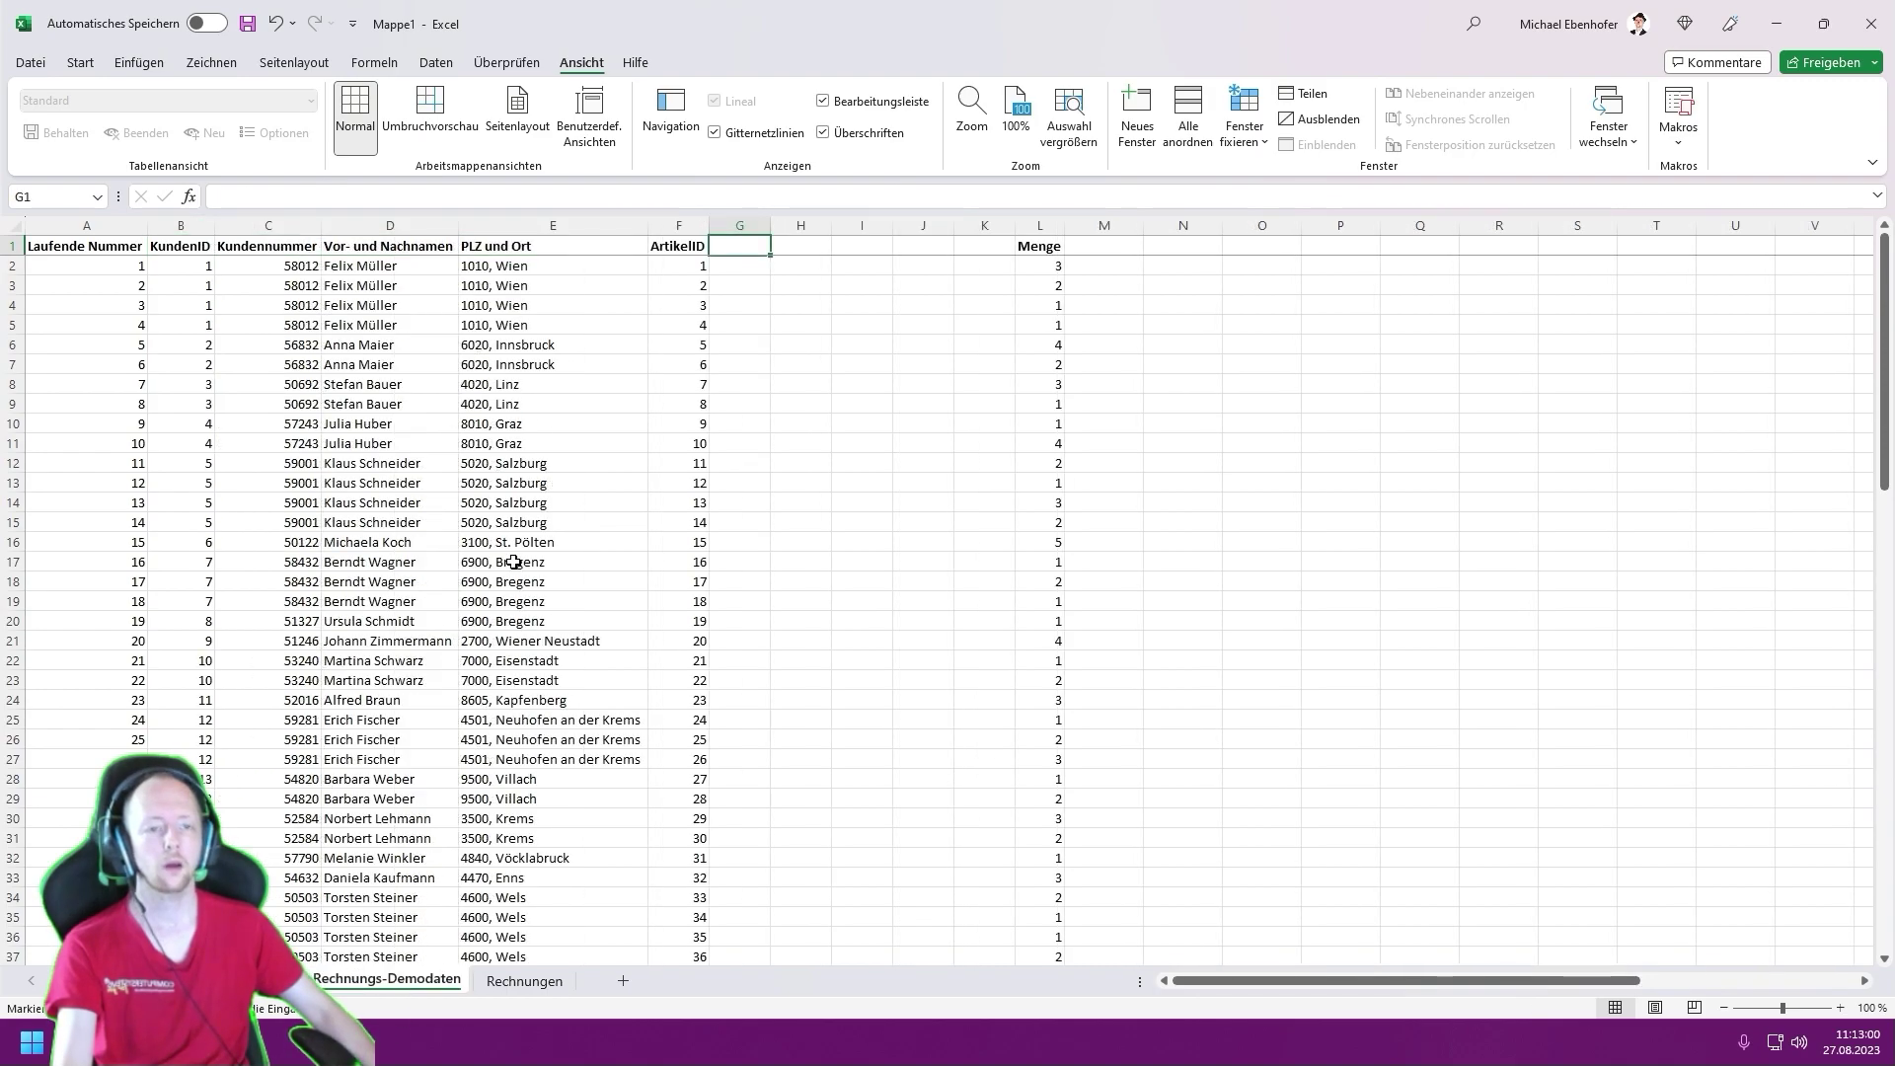
key("ctrl+v")
mouse_move(923, 225)
left_mouse_down()
mouse_move(977, 225)
mouse_move(680, 225)
left_mouse_up()
key("ctrl+minus")
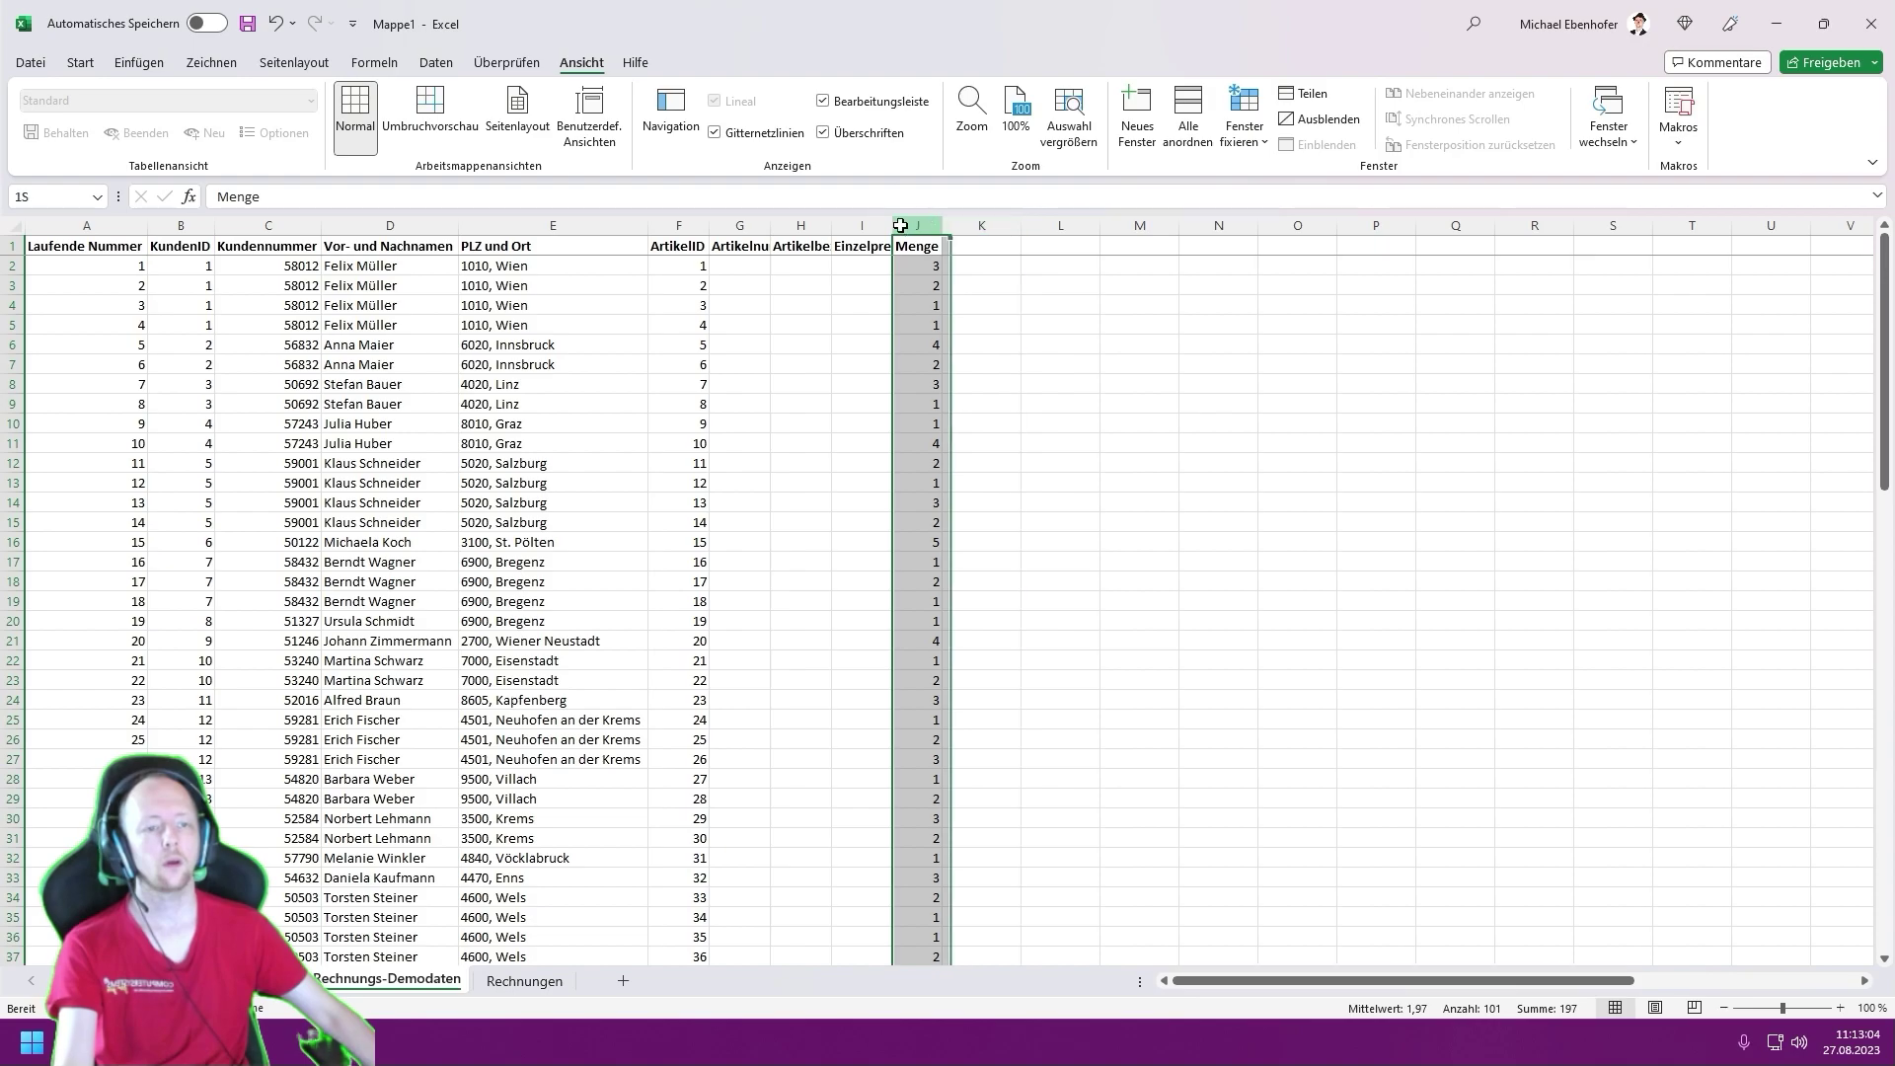
double_click(714, 225)
left_click(743, 266)
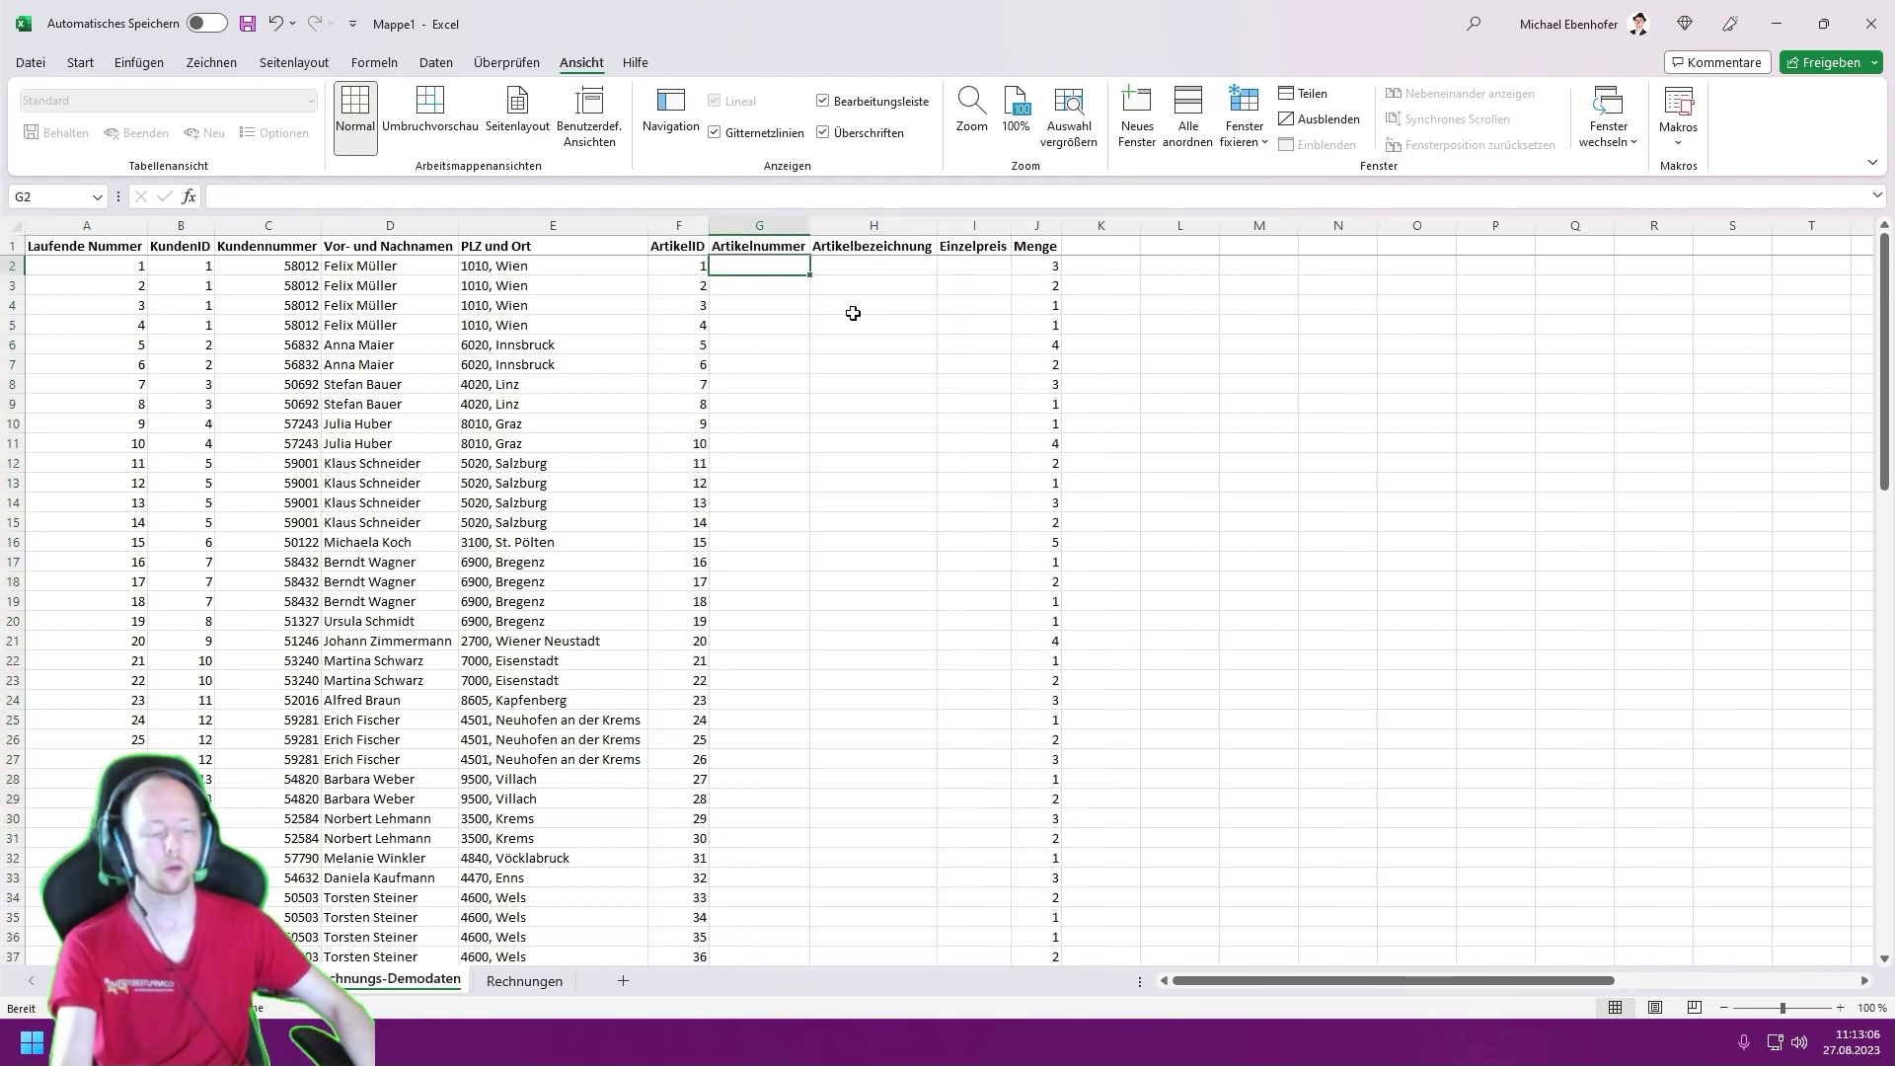
type("=SVERWEIS")
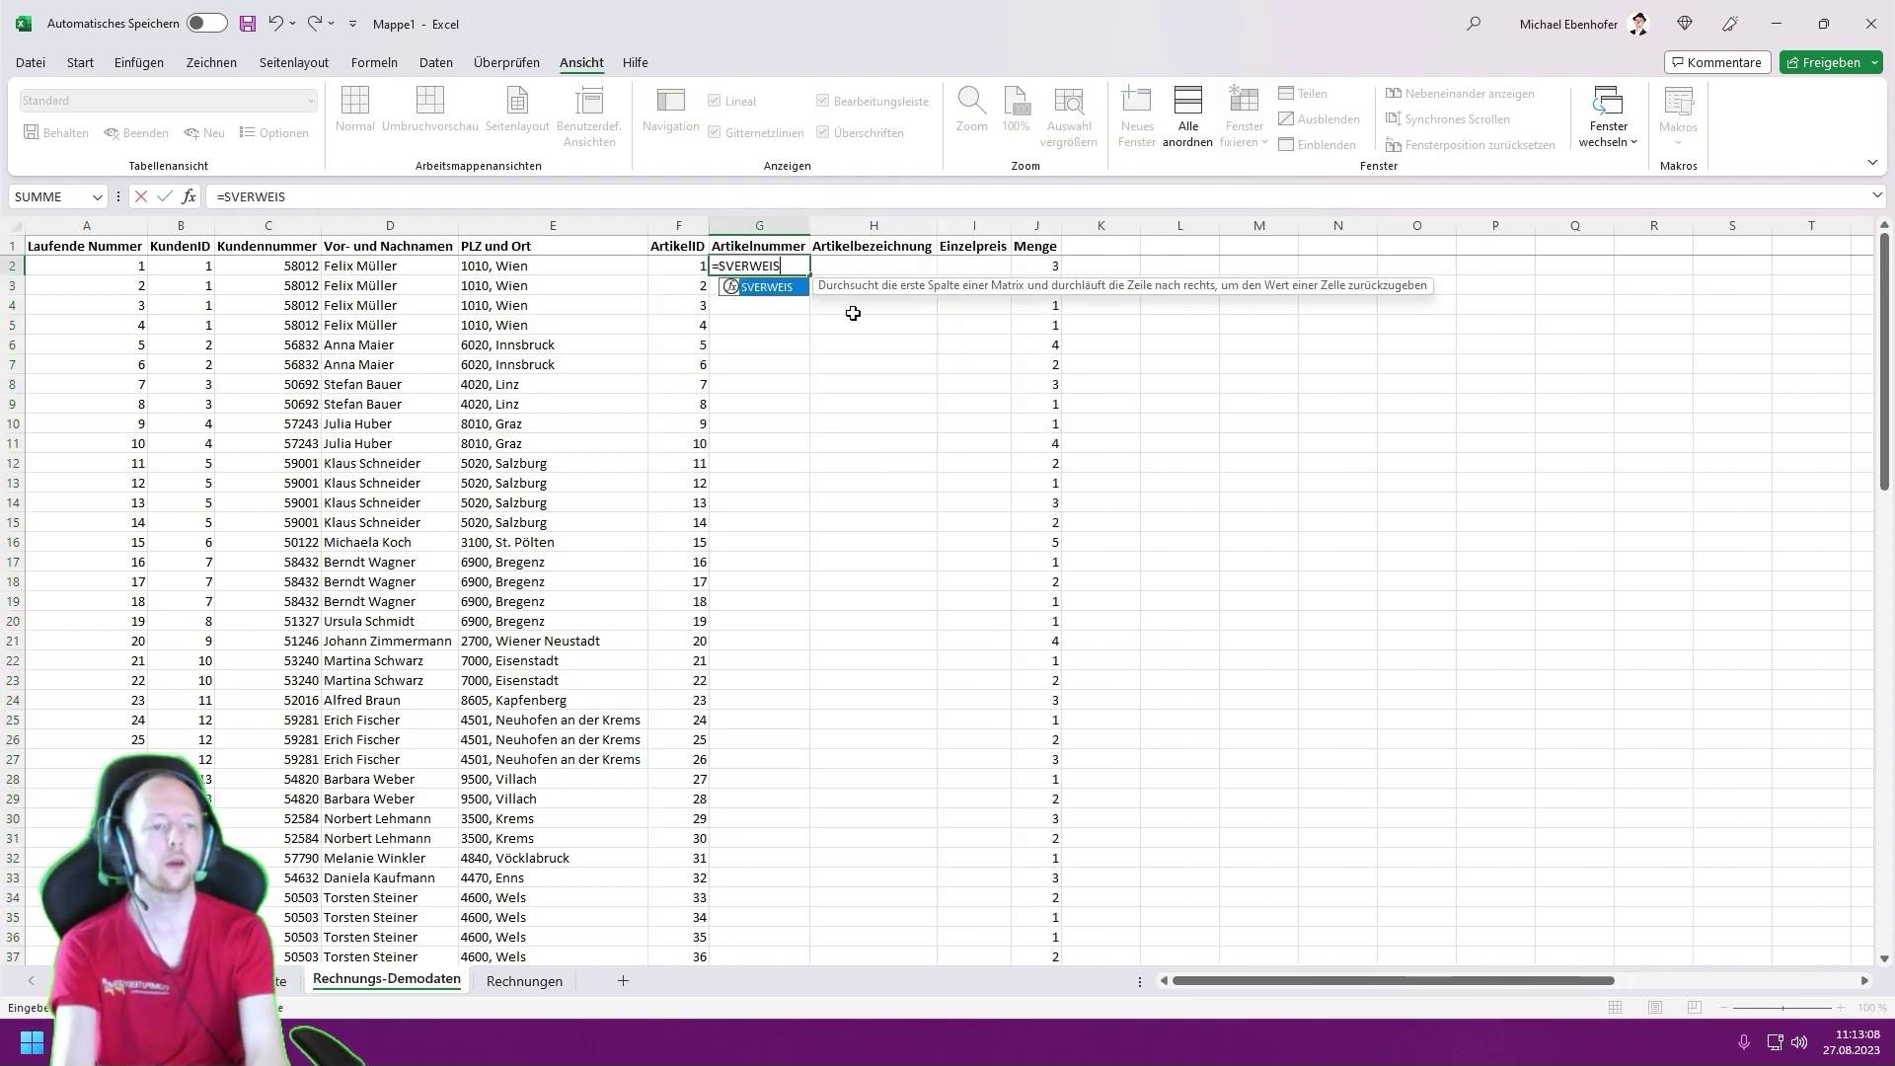
type("(")
key("Left")
type(";")
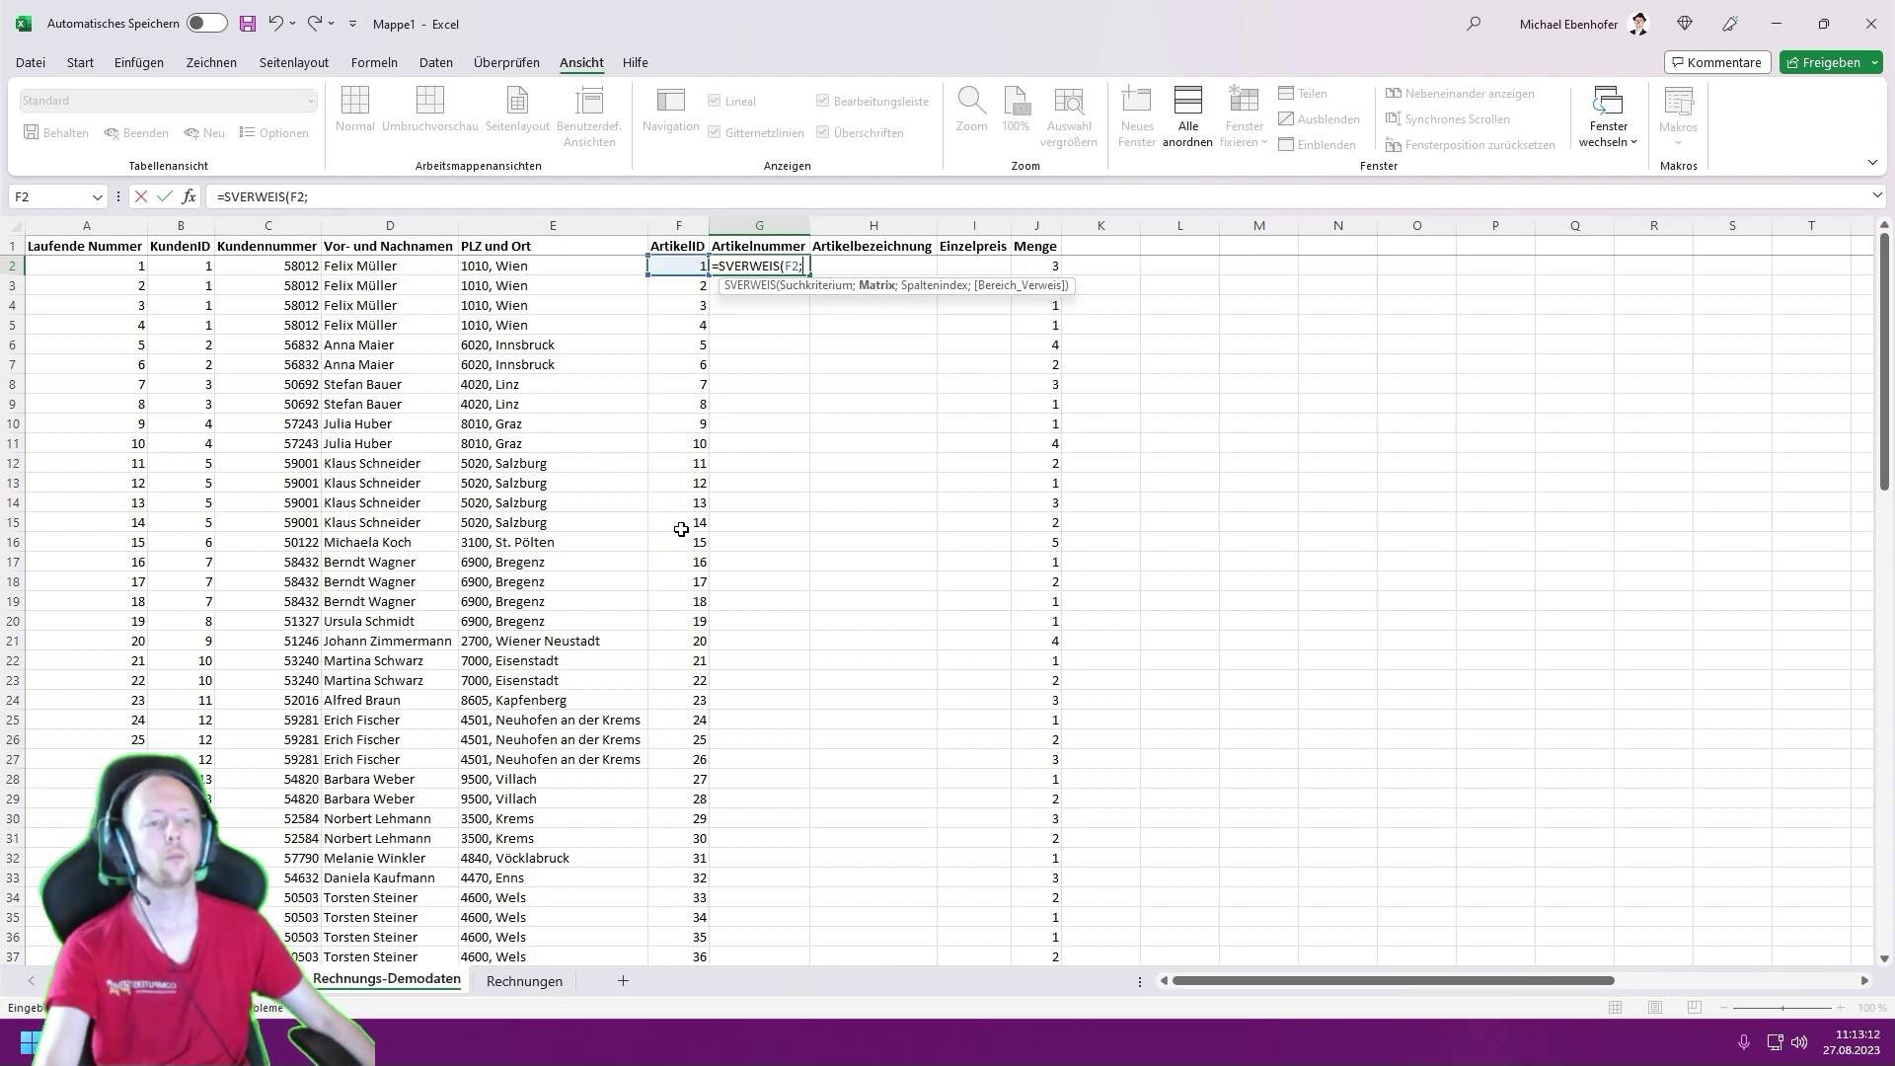
key("Escape")
left_click(671, 265)
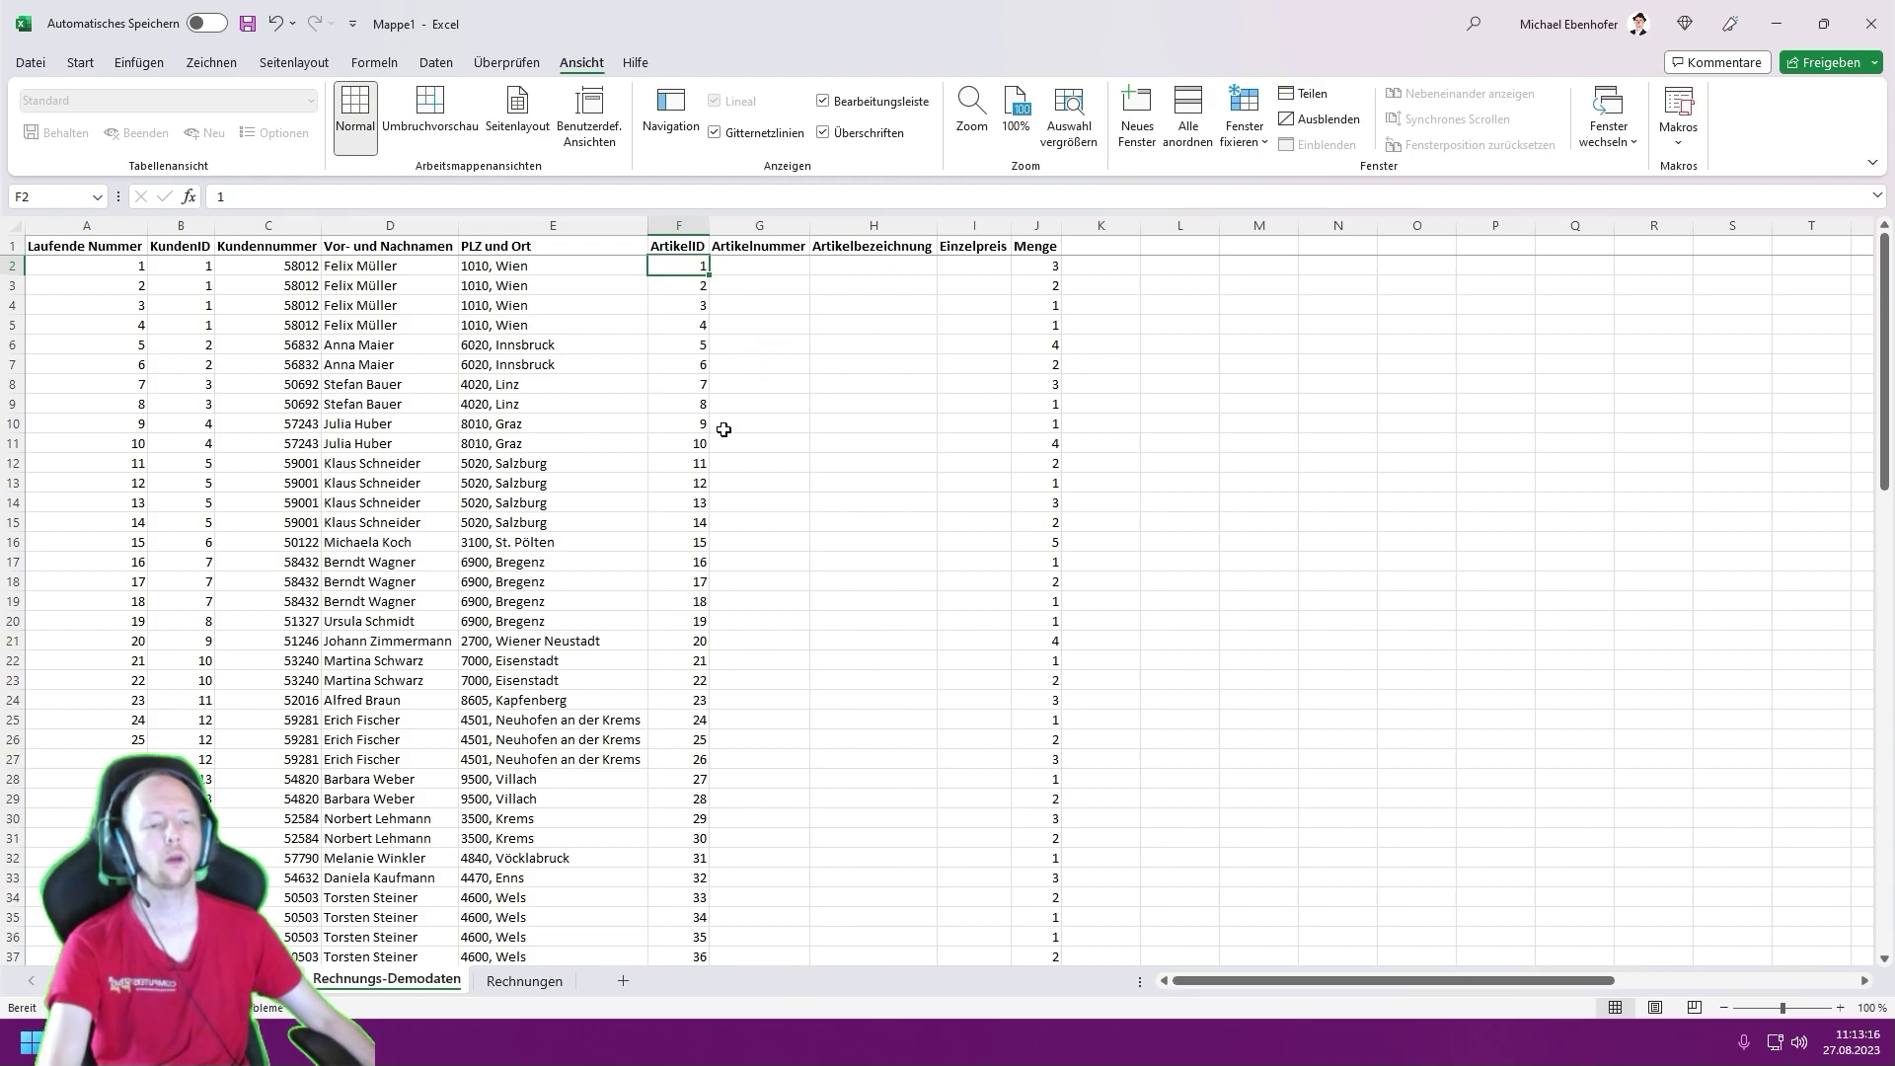
scroll(723, 430, "down", 5)
scroll(722, 441, "down", 5)
scroll(721, 441, "down", 5)
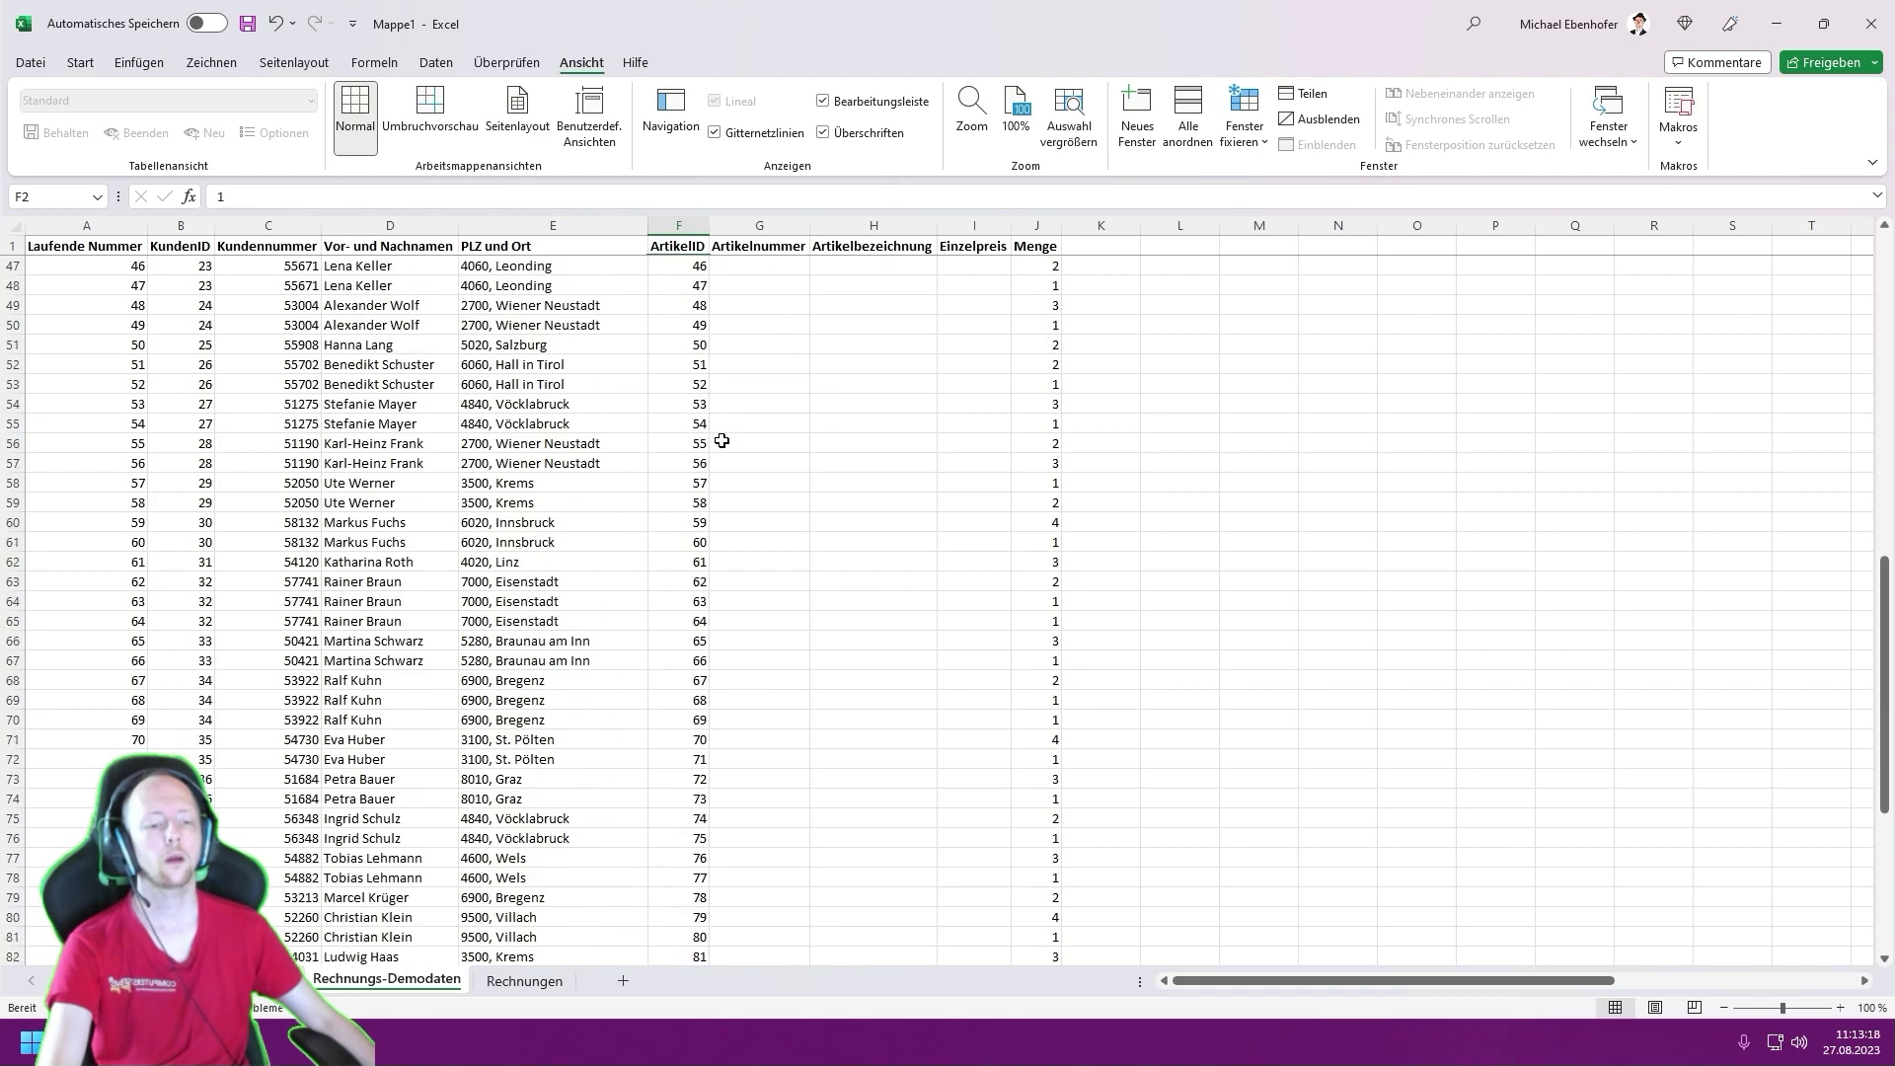
scroll(721, 441, "down", 11)
scroll(685, 494, "up", 12)
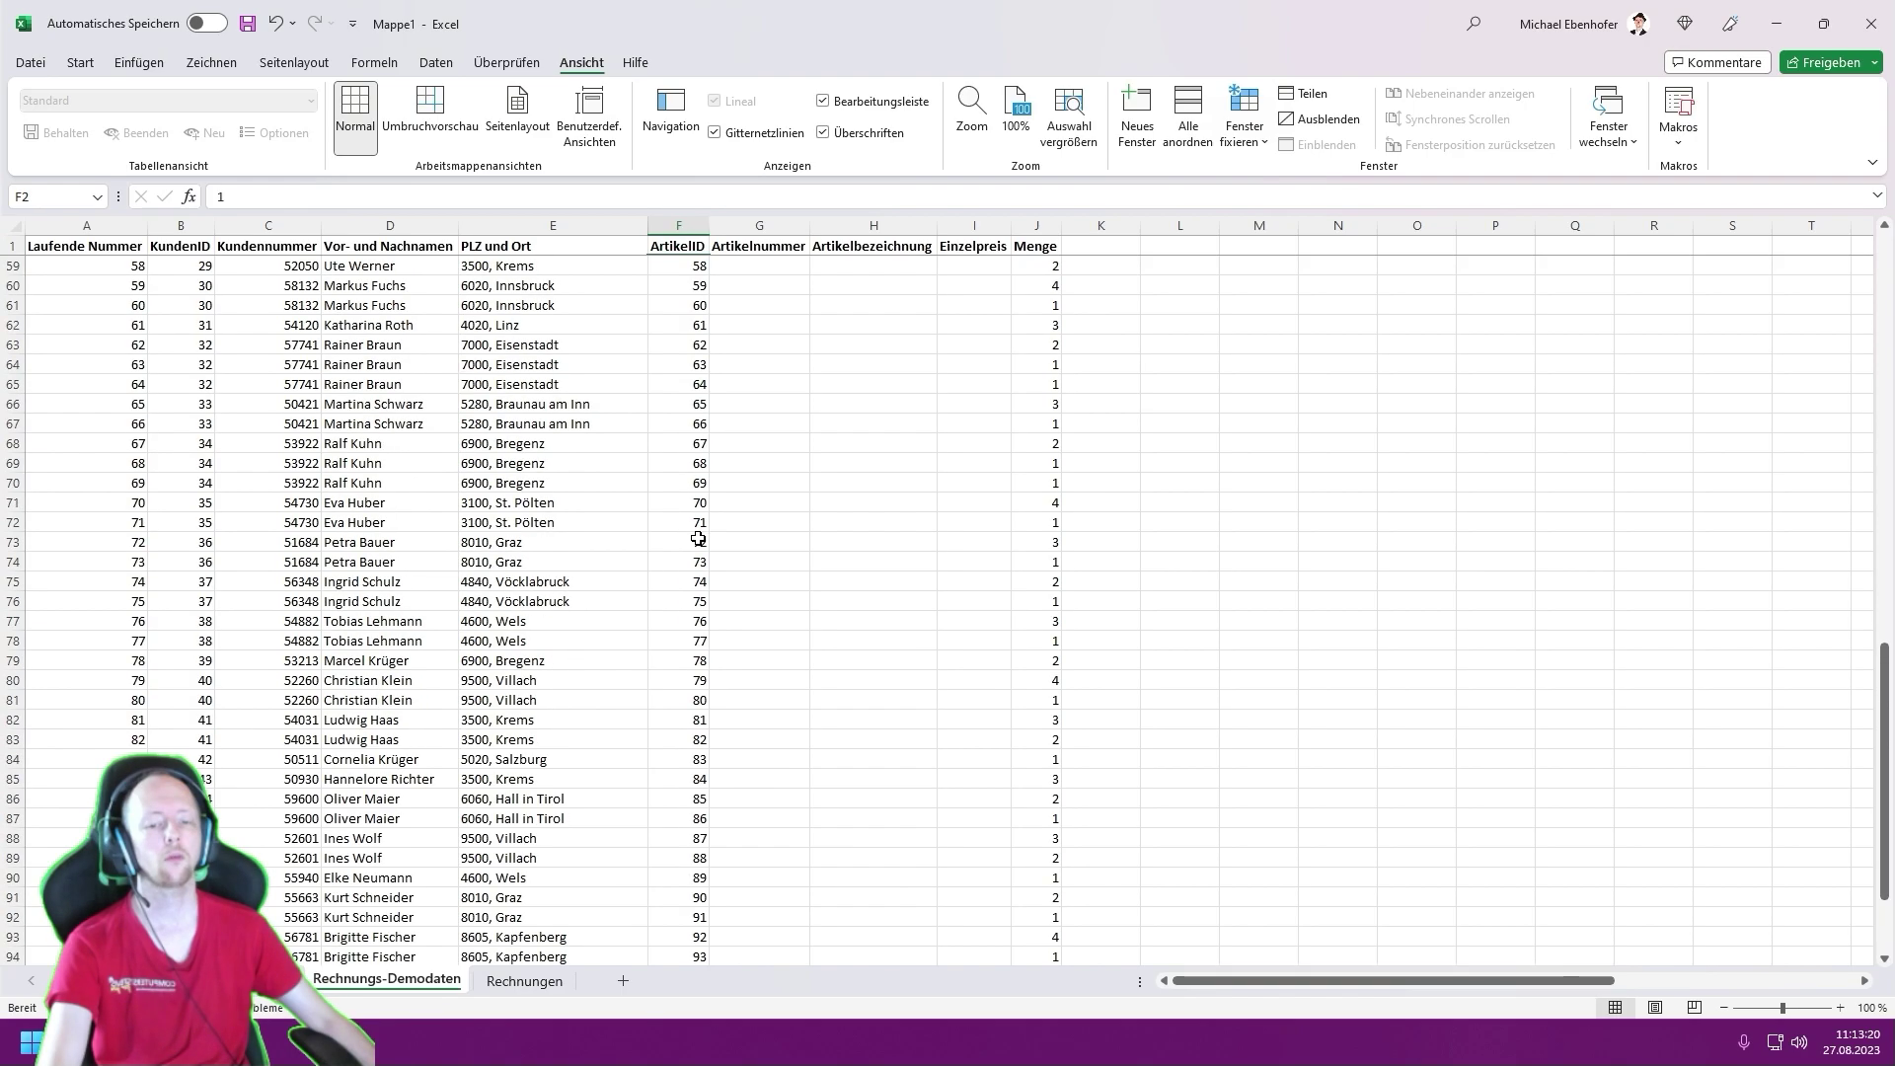
scroll(698, 529, "up", 7)
scroll(698, 529, "up", 6)
scroll(698, 533, "up", 1)
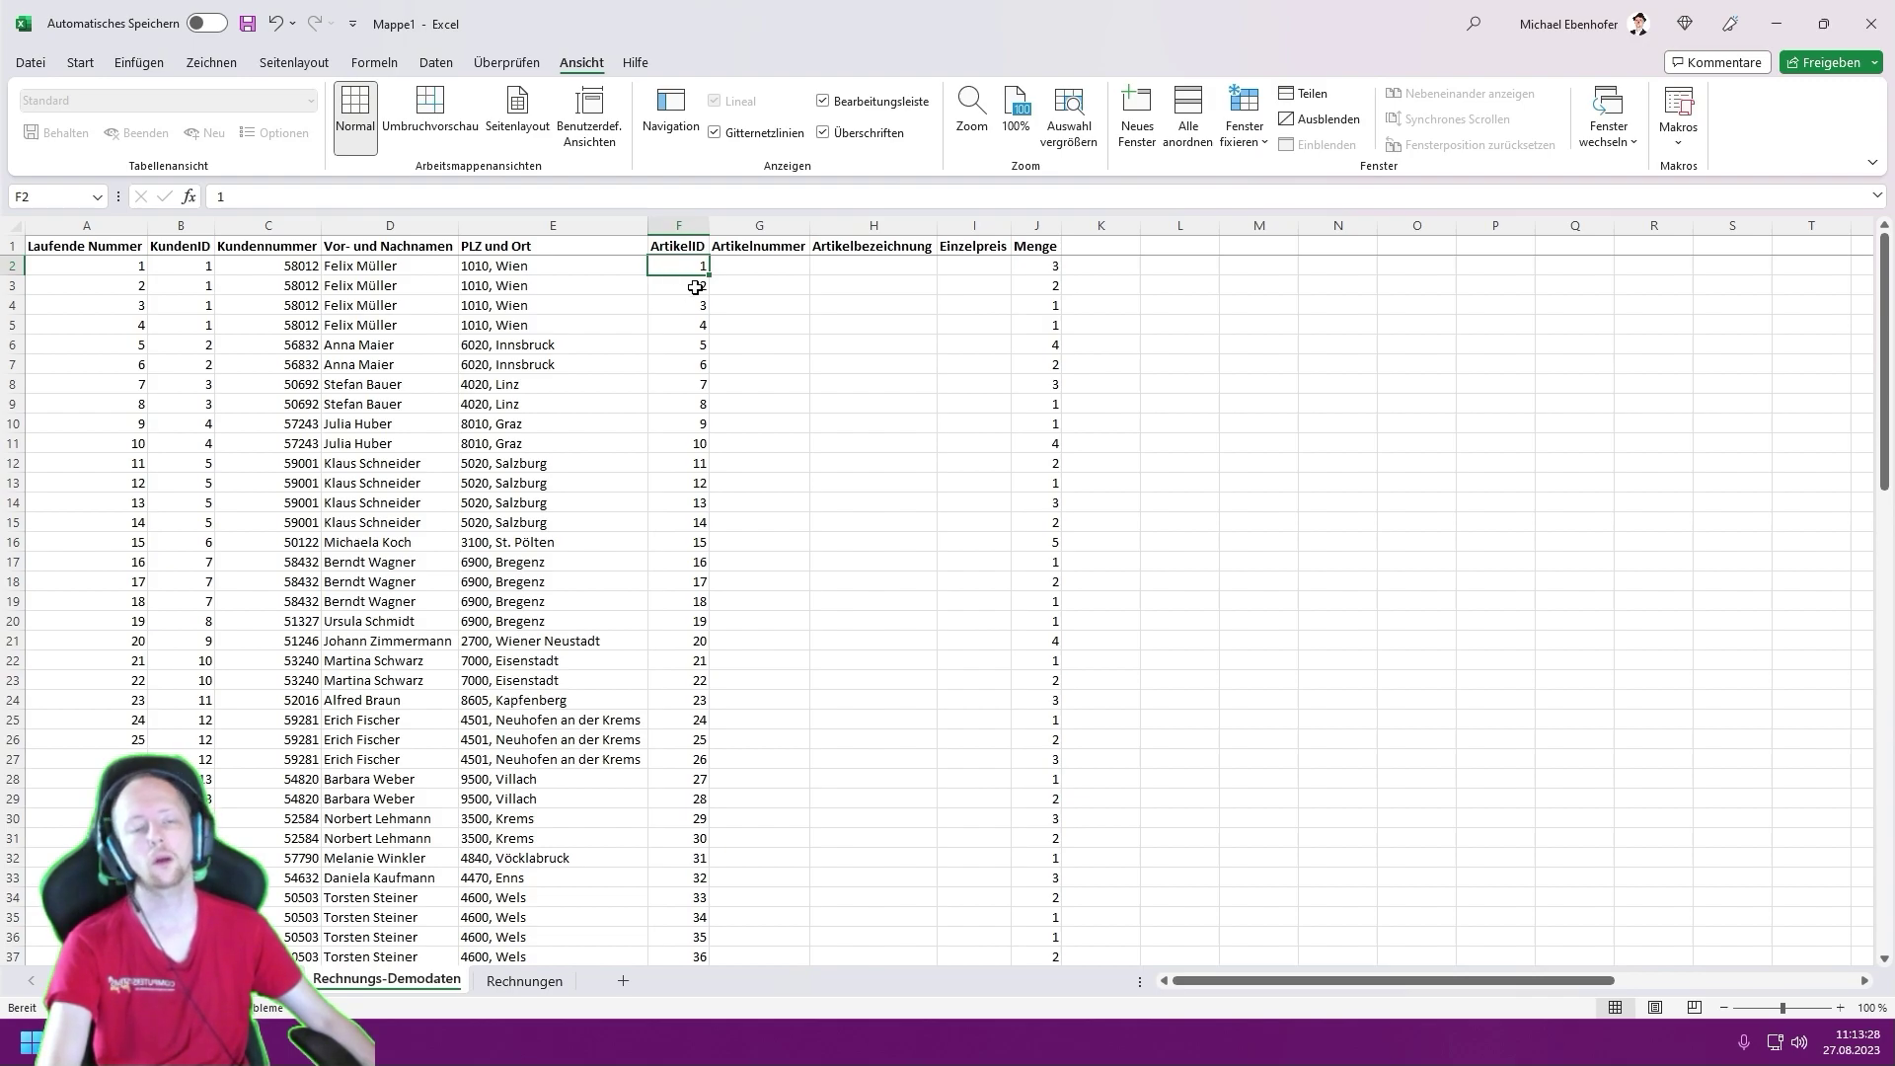
key("Right")
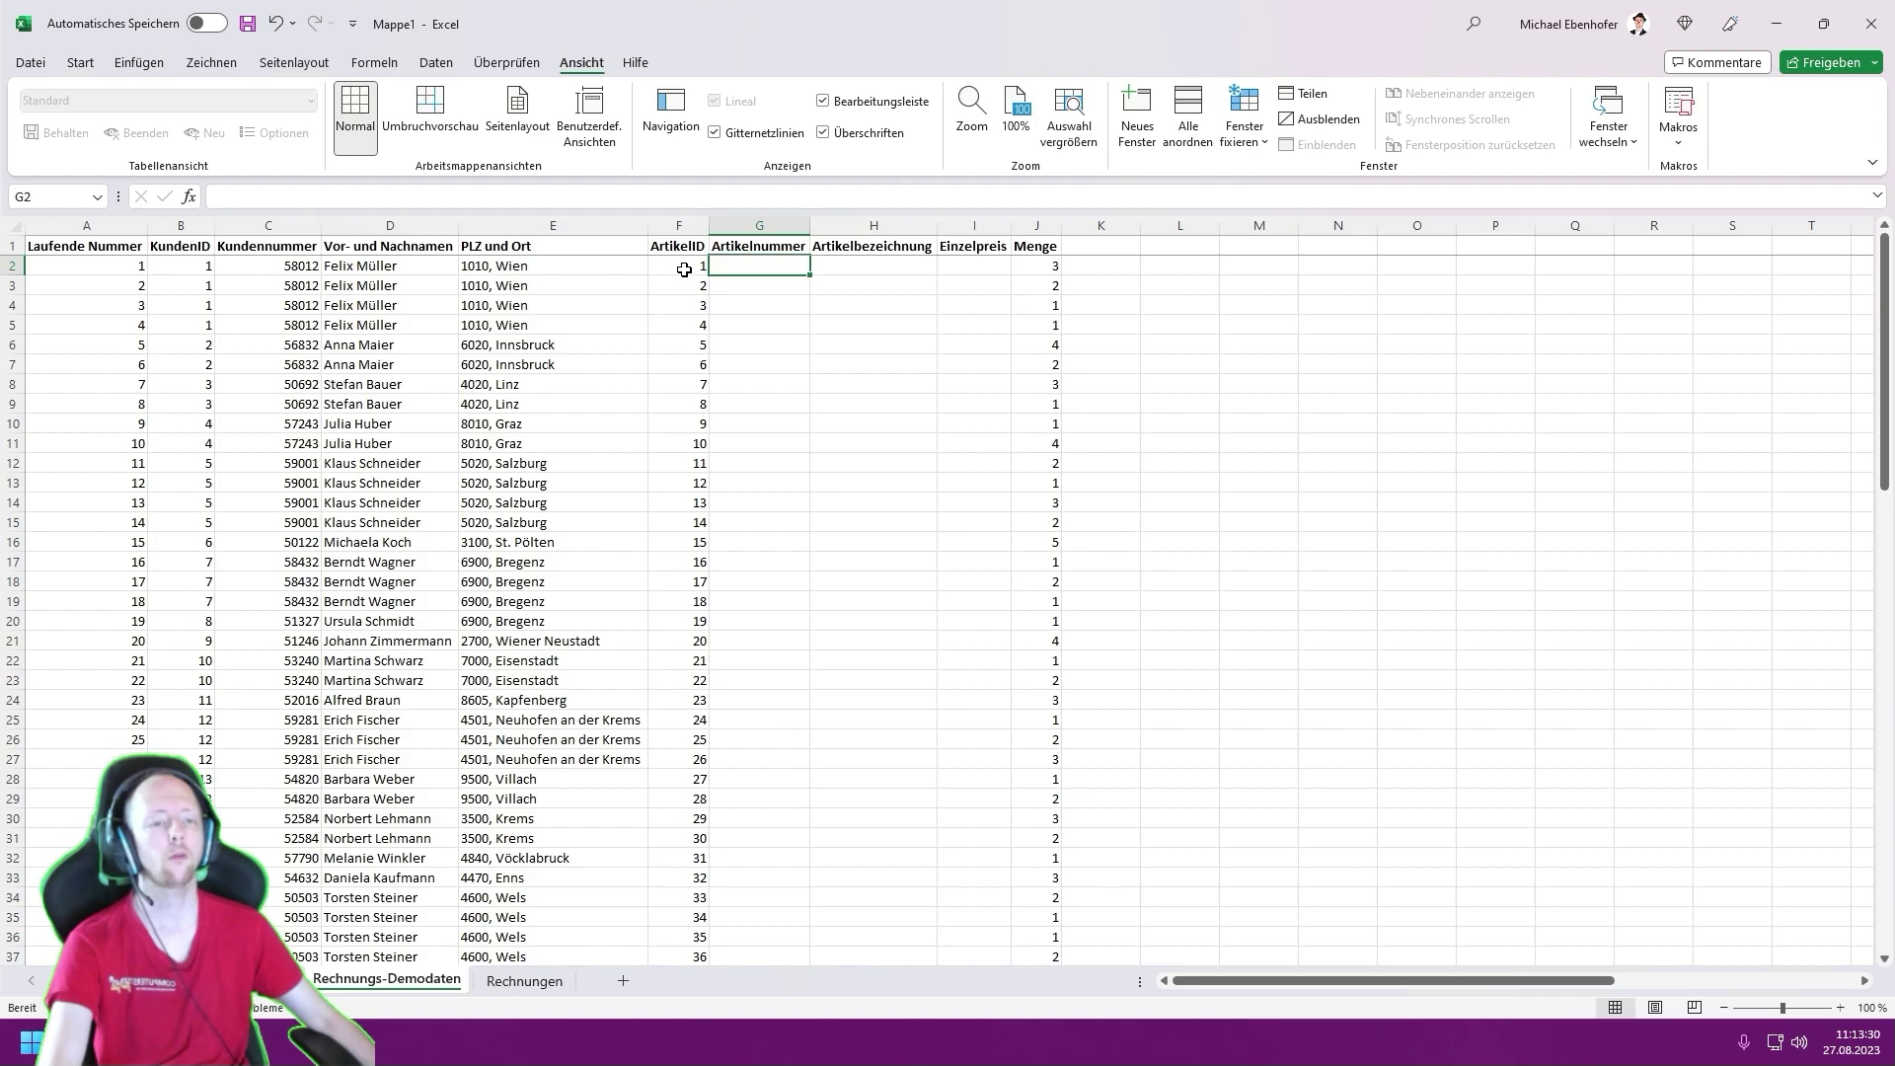
- Fill column F from F2 to the last data row with a ZUFALLSBEREICH random-number formula
key("Left")
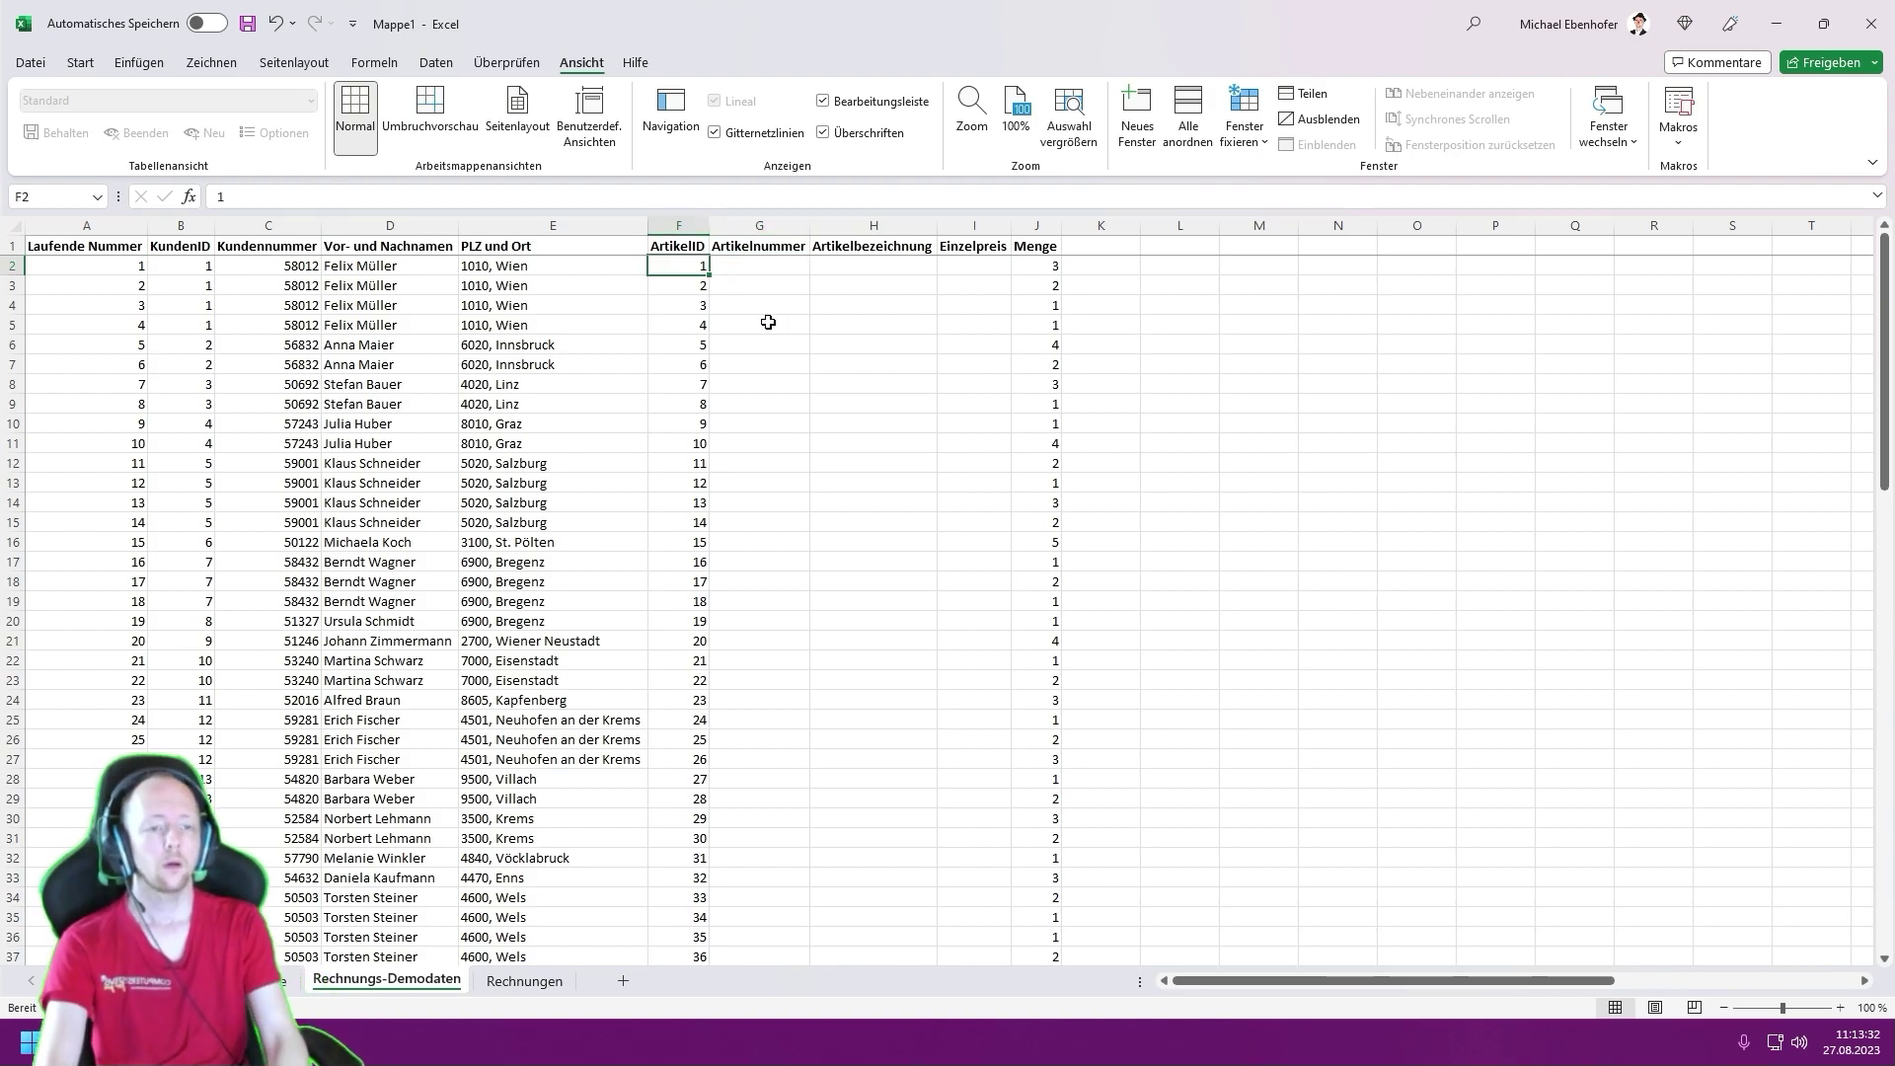
type("=")
type("alls")
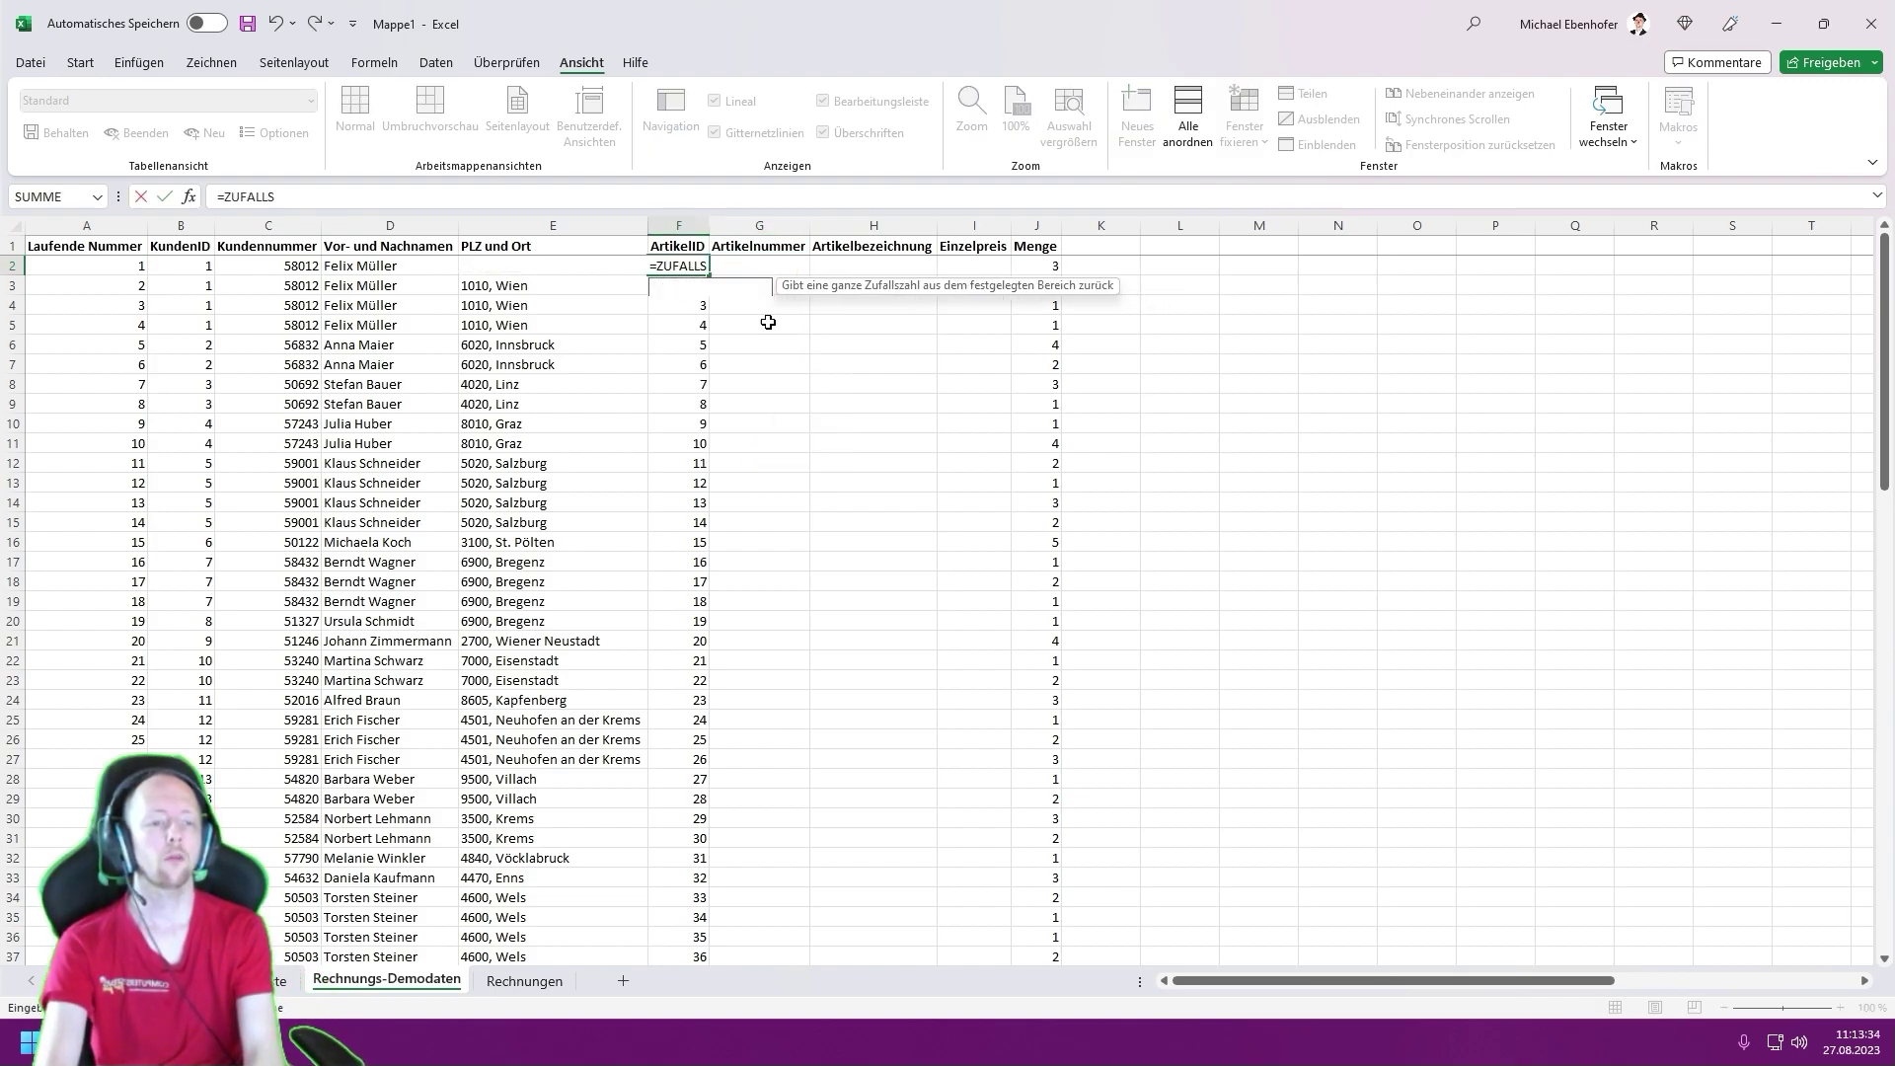
type("bereich(1")
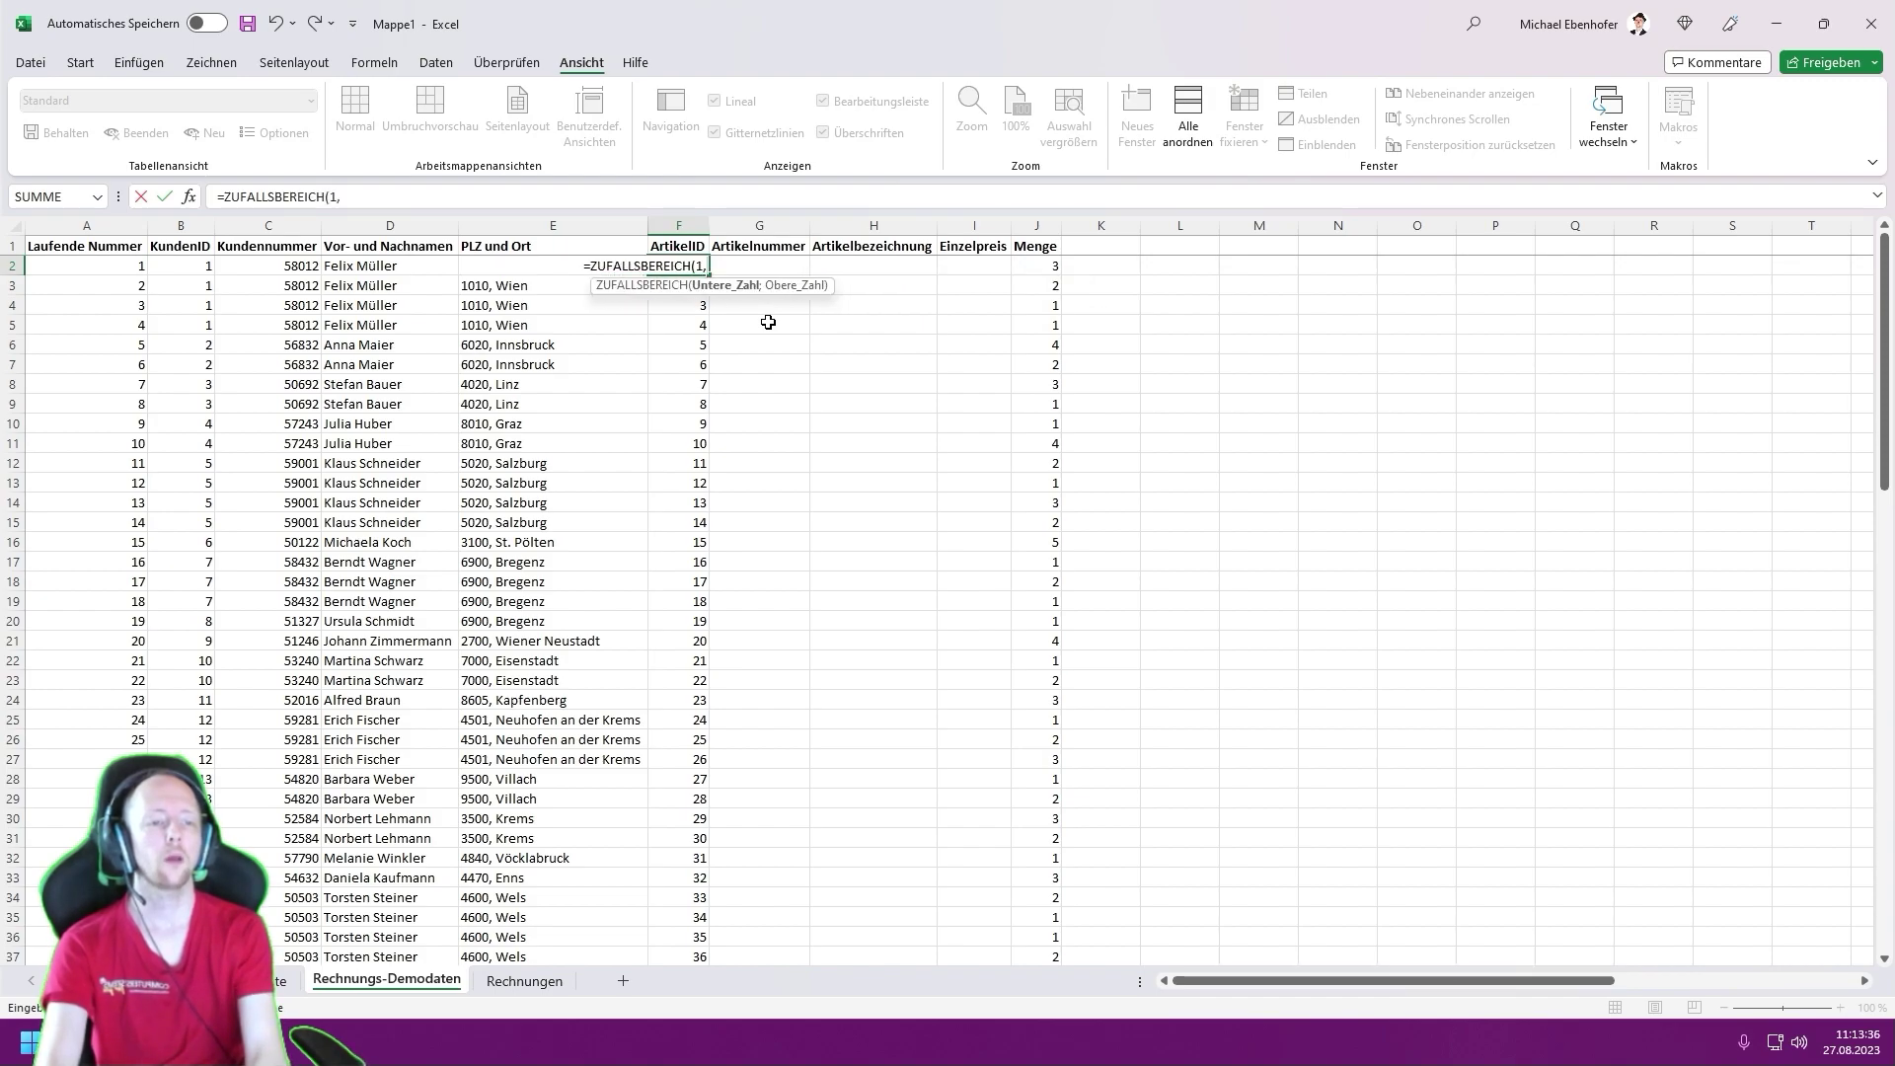
type("100)")
key("ctrl+Return")
key("ctrl+c")
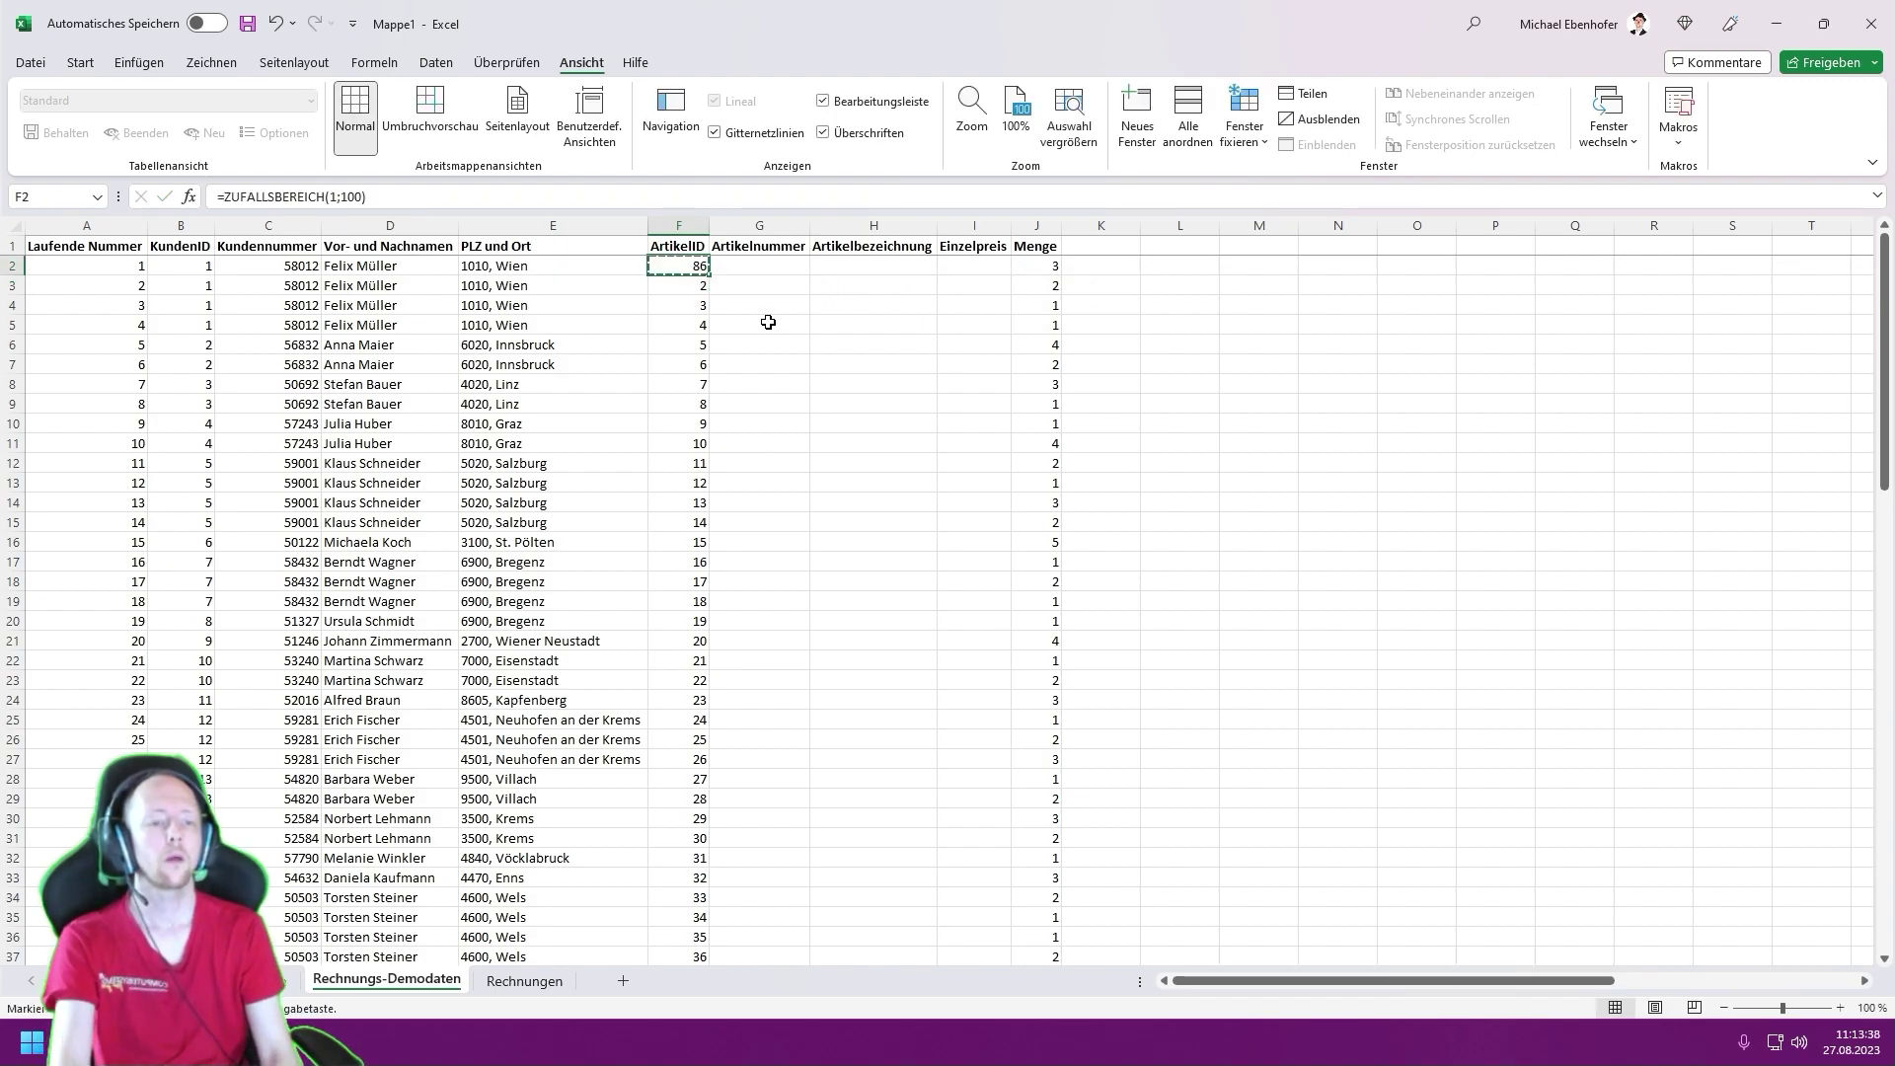
key("shift+Down")
key("shift+Down")
key("shift+Down")
key("shift+Down")
key("shift+Down")
key("shift+Down")
key("shift+Down")
key("shift+Down")
key("shift+Down")
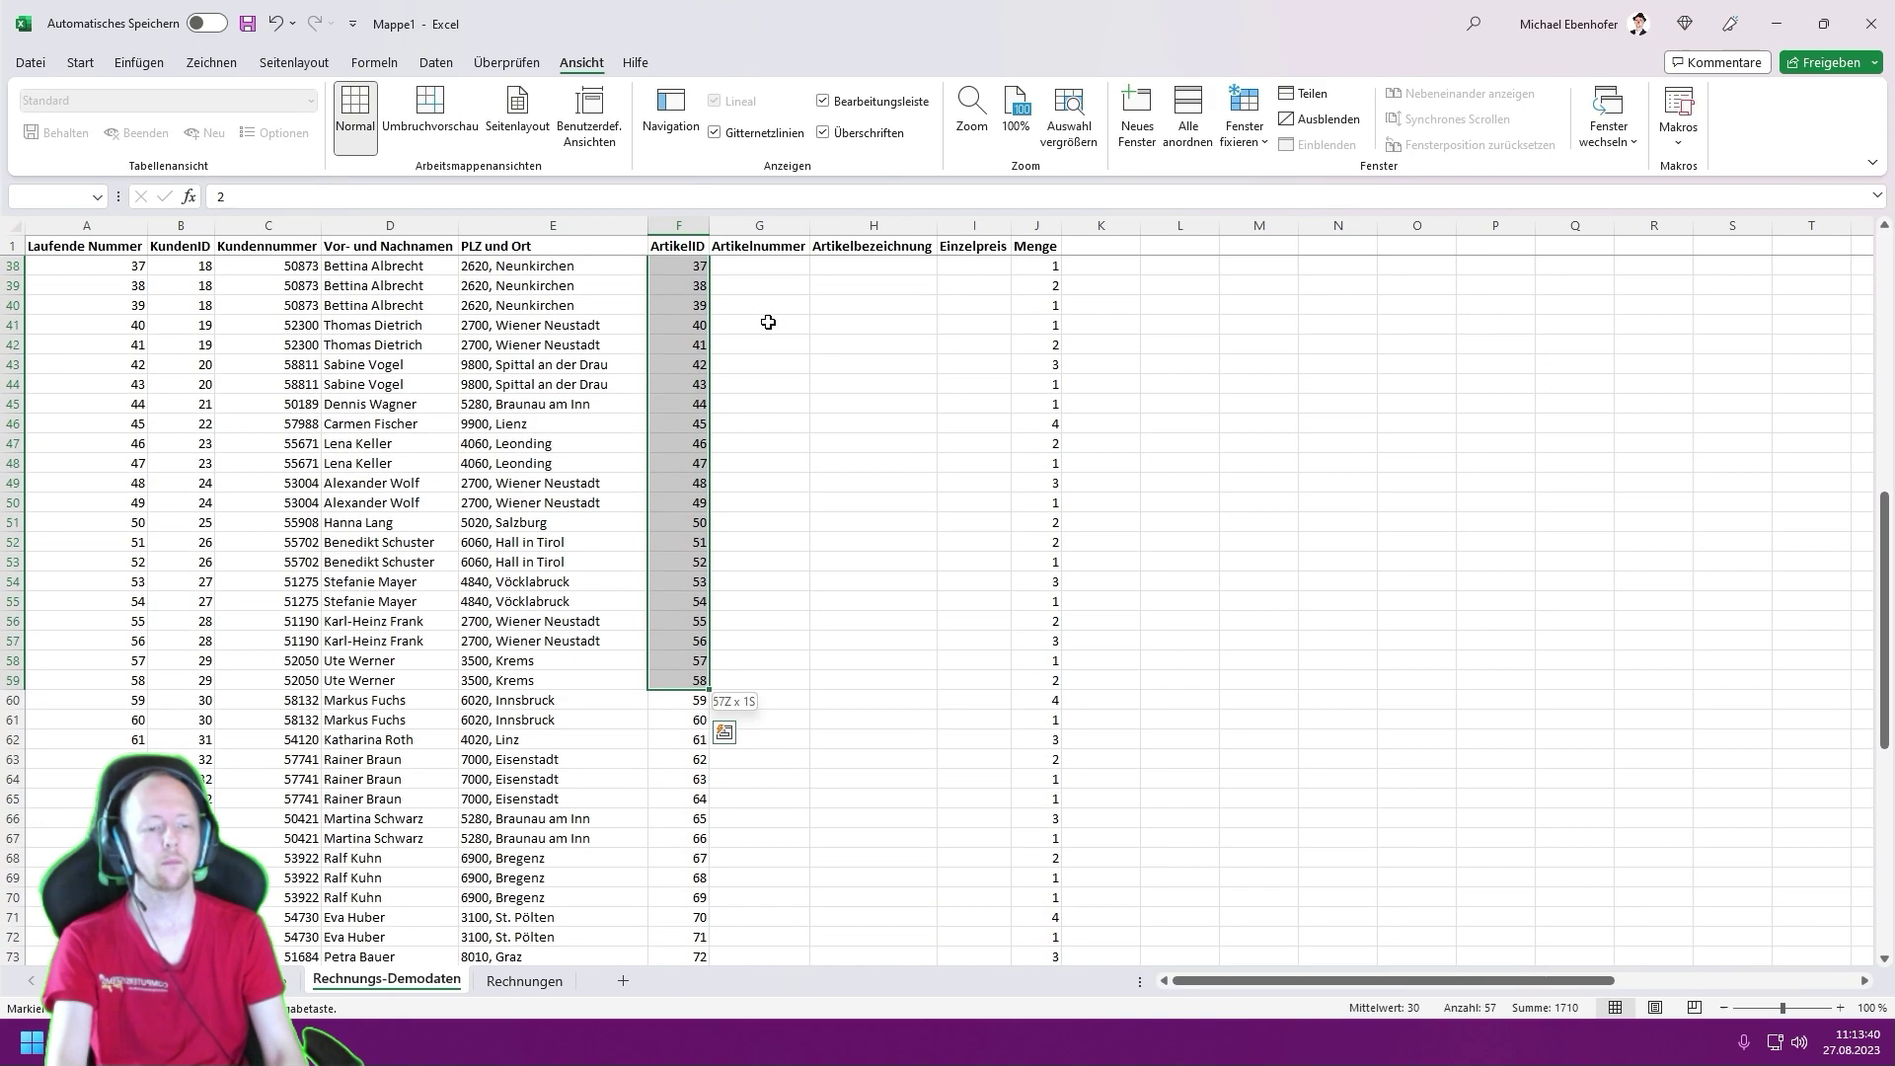
key("shift+Down")
key("shift+Down")
key("shift+Down")
key("shift+Down")
key("shift+Down")
key("shift+Down")
key("shift+Down")
key("shift+Down")
key("shift+Down")
key("ctrl+v")
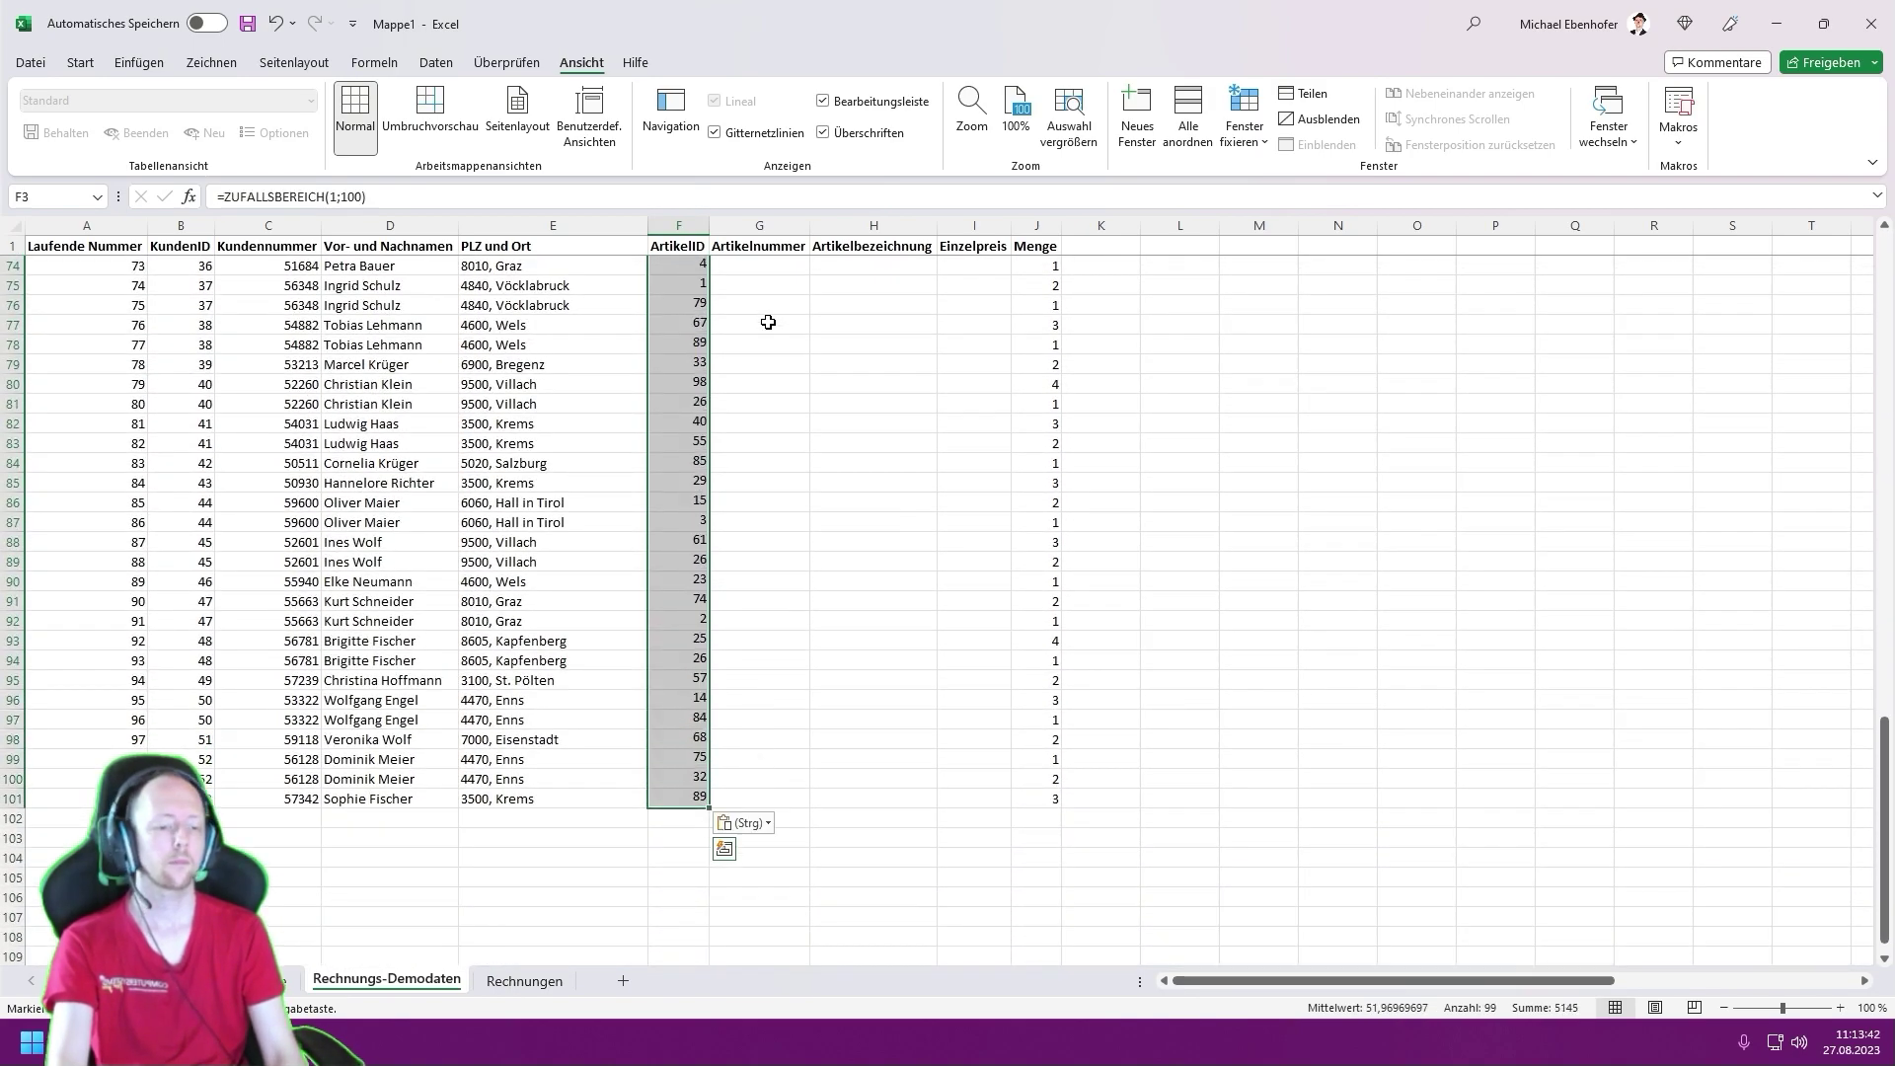
key("Right")
- Copy column F and choose an entry from its context menu
scroll(768, 321, "up", 1)
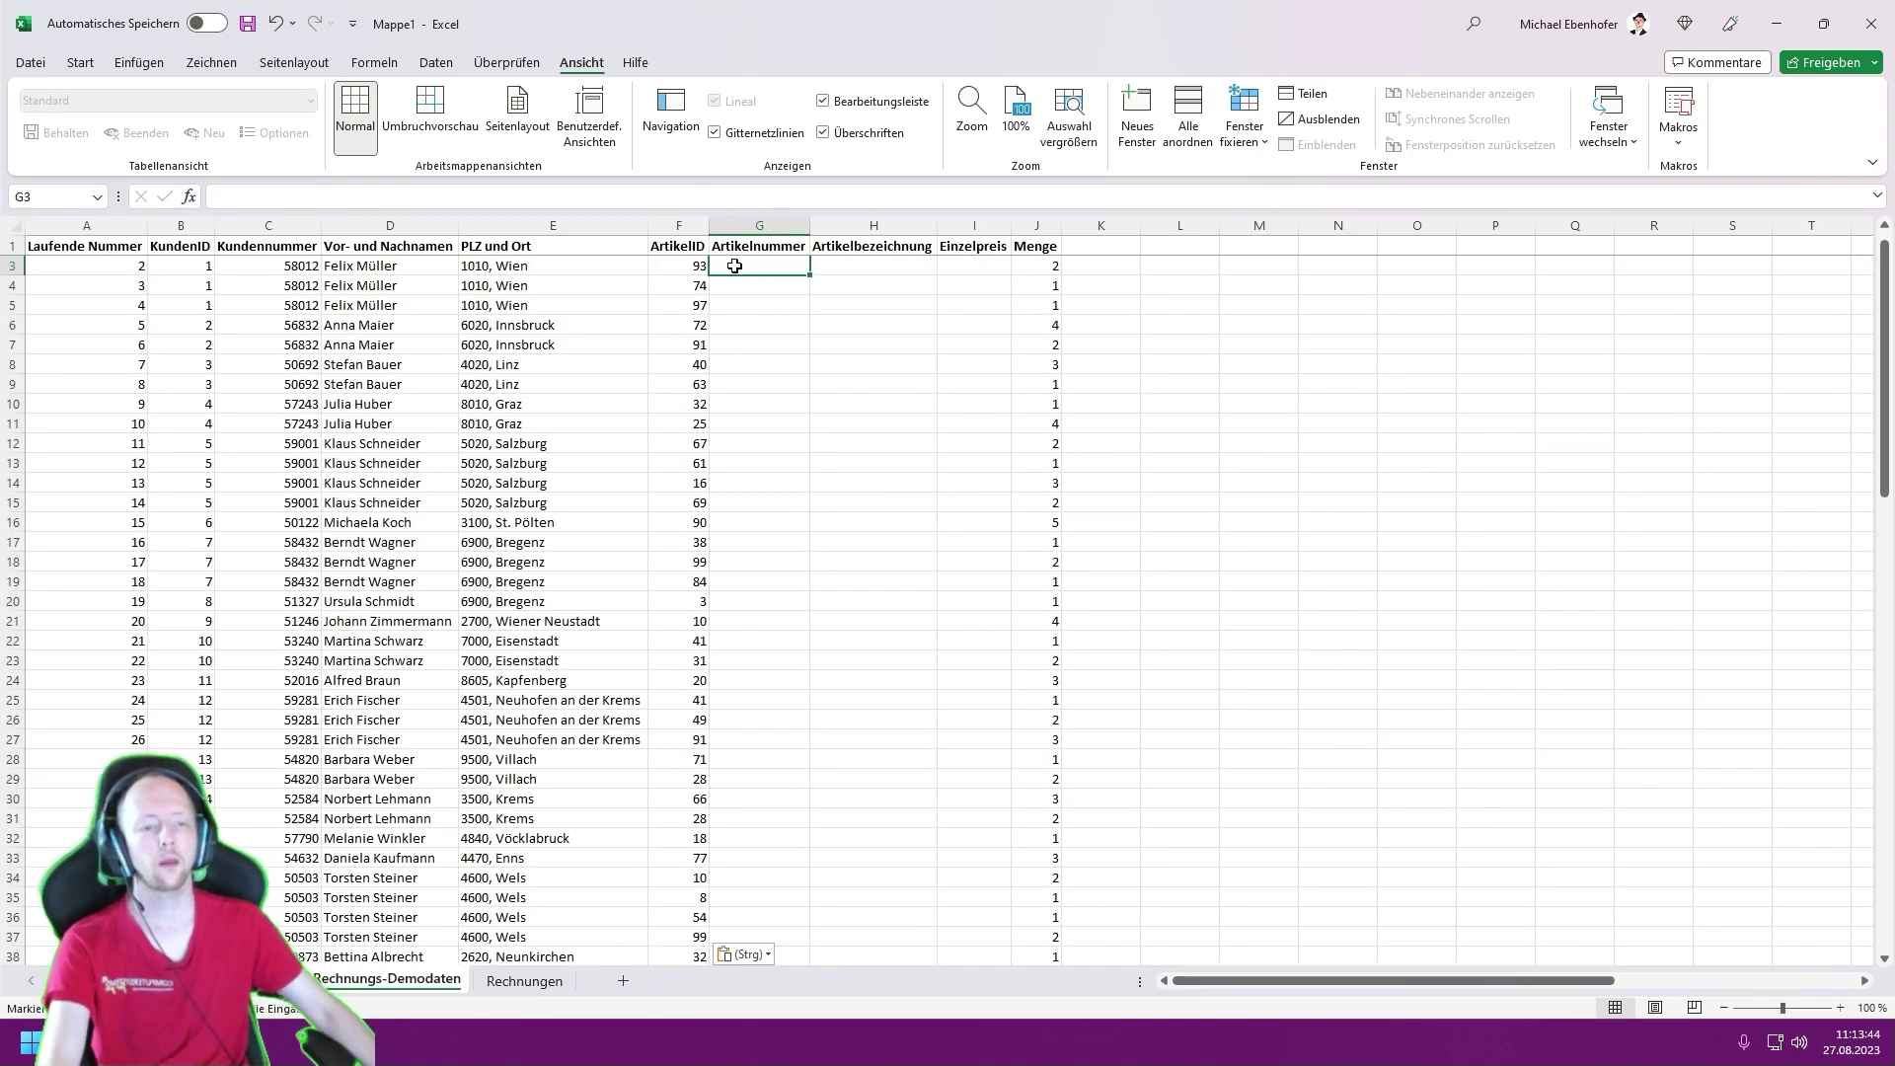
left_click(680, 225)
key("ctrl+c")
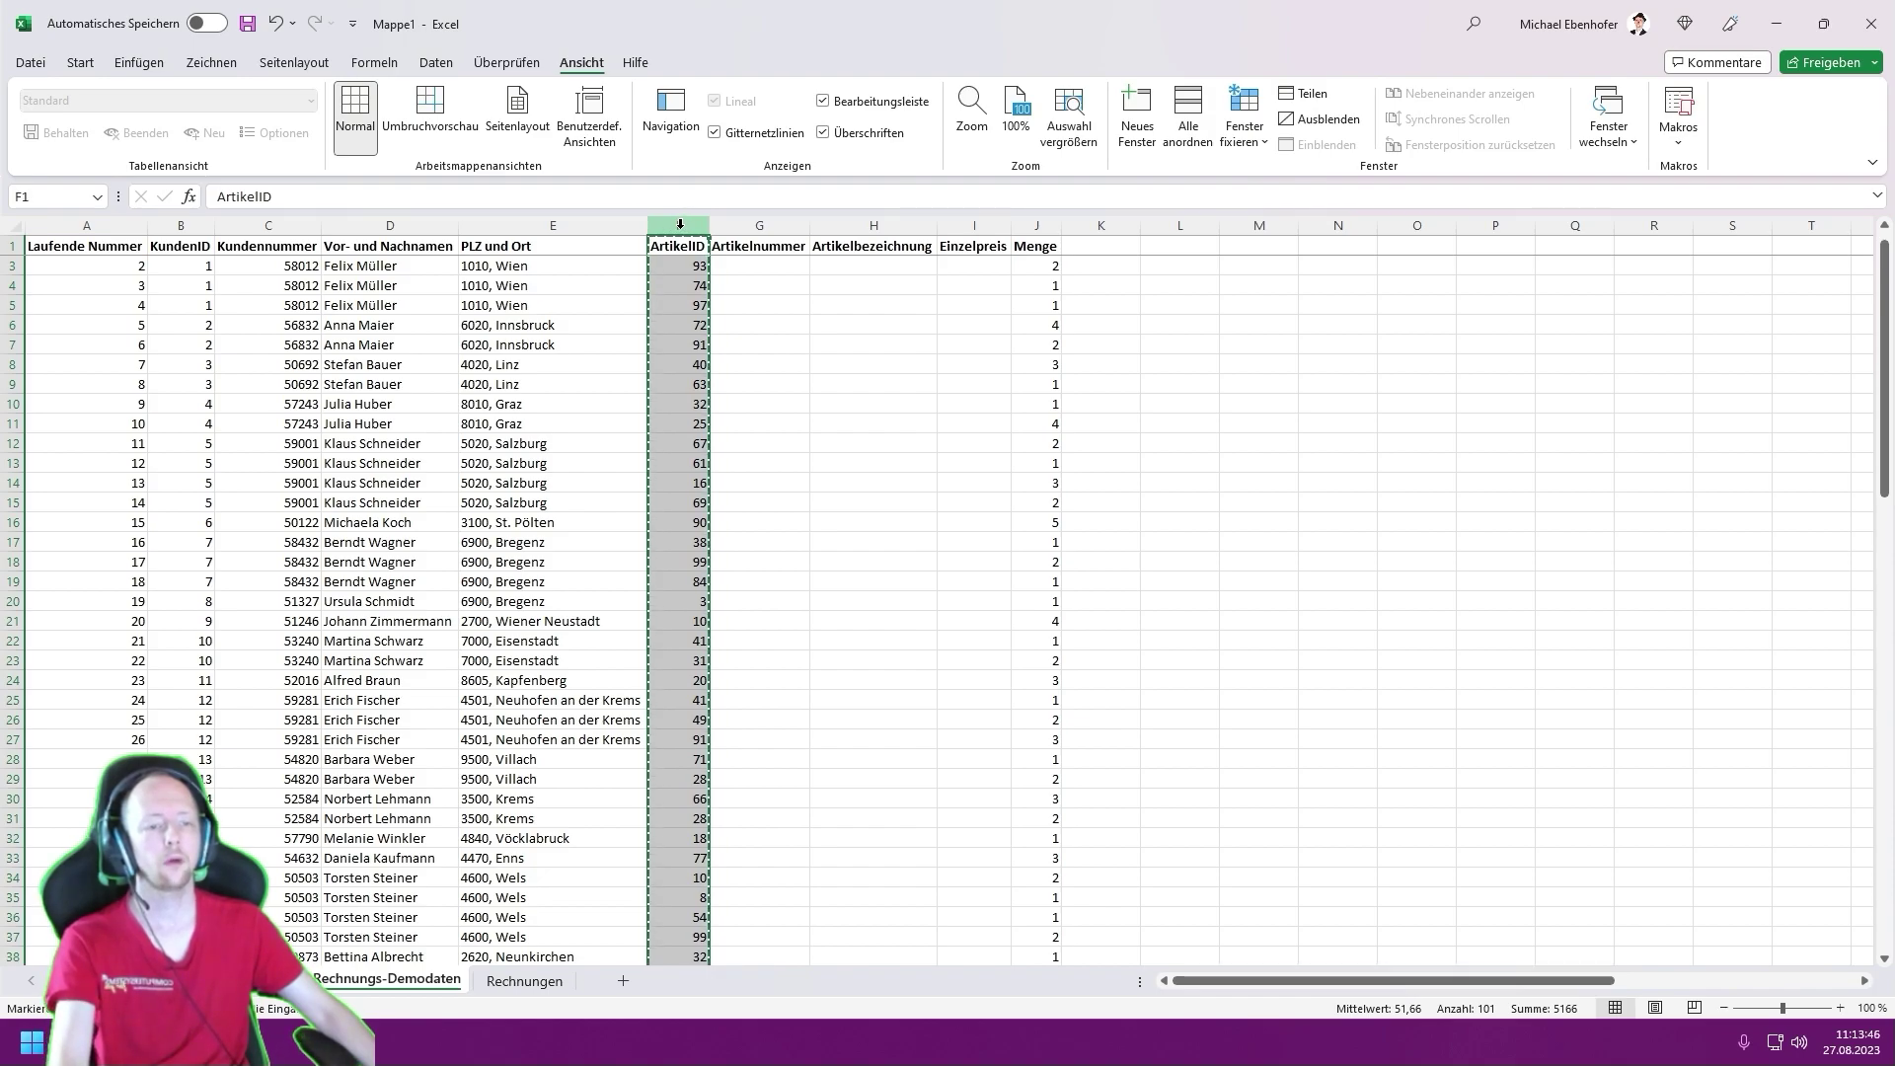
right_click(680, 225)
left_click(775, 367)
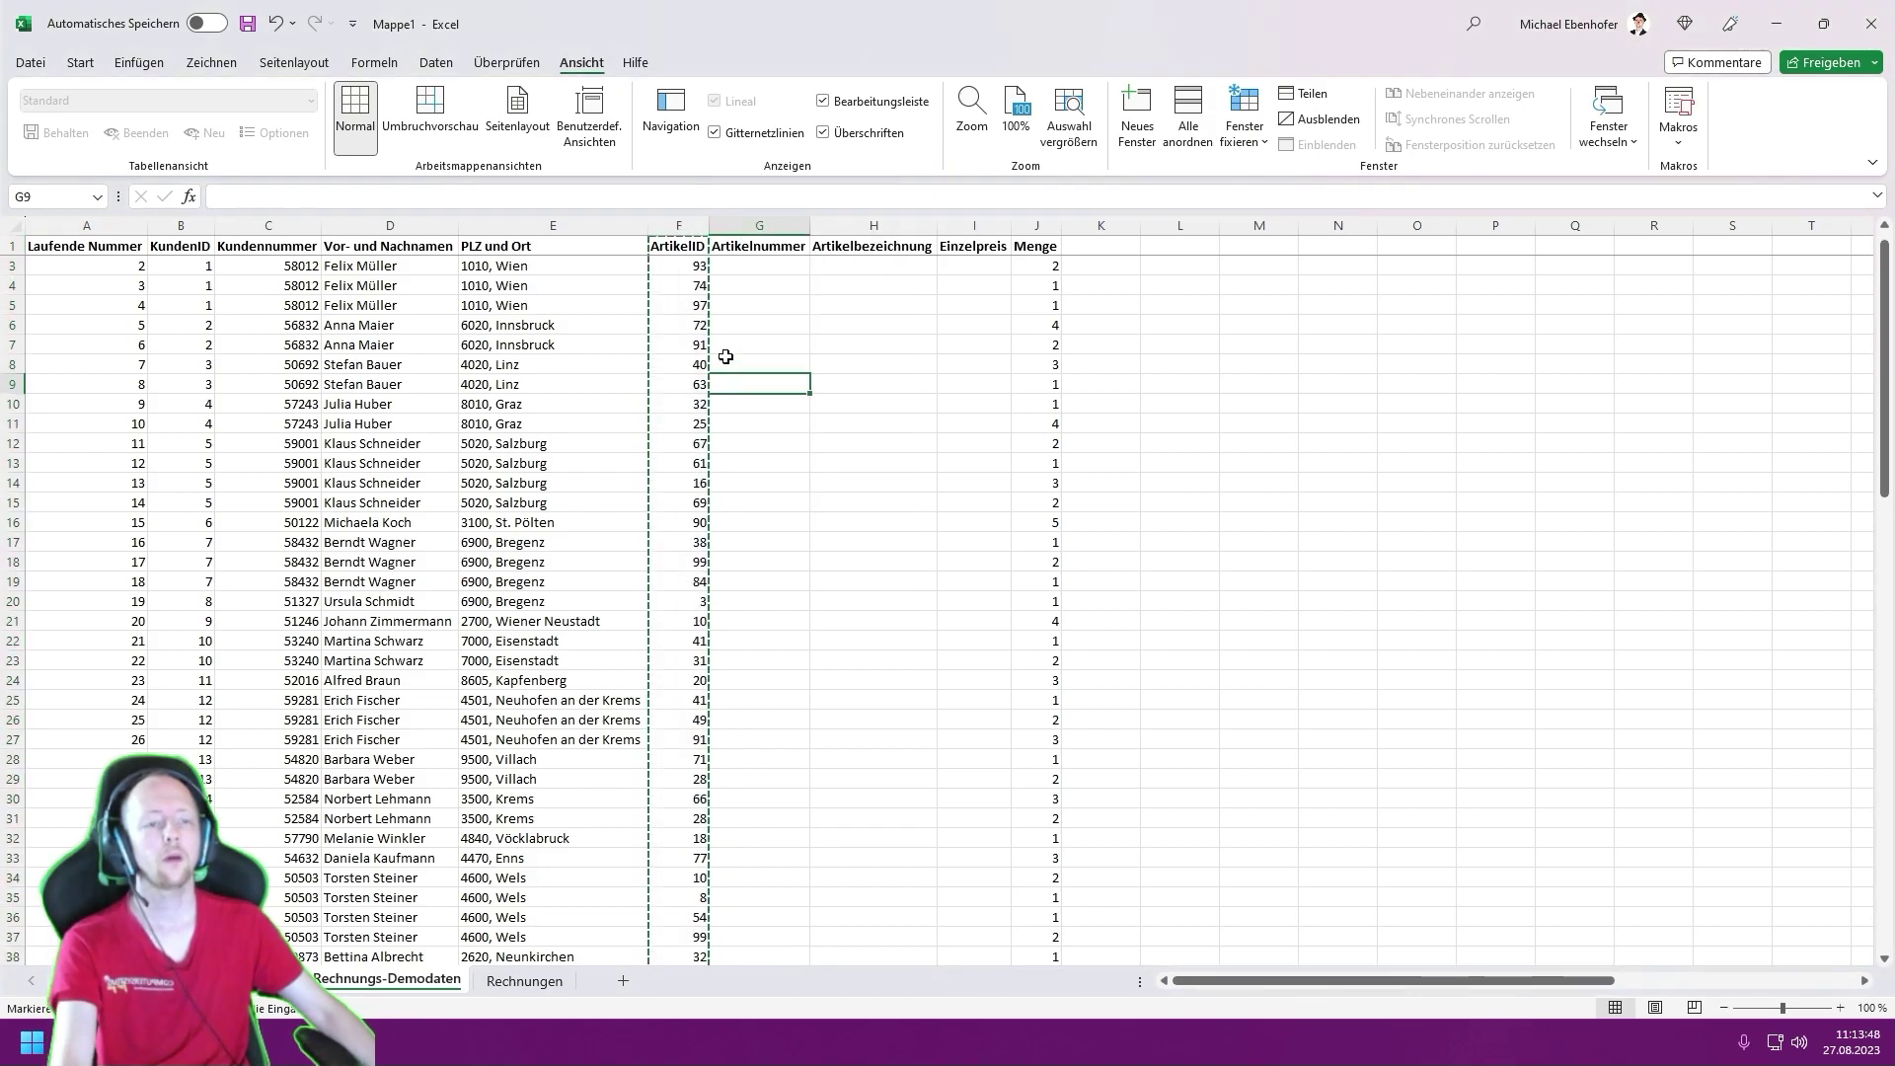
- Enter =SVERWEIS(F3;Artikelliste!A:B;2;FALSCH) in G3 and start the article-name lookup in H3
left_click(750, 265)
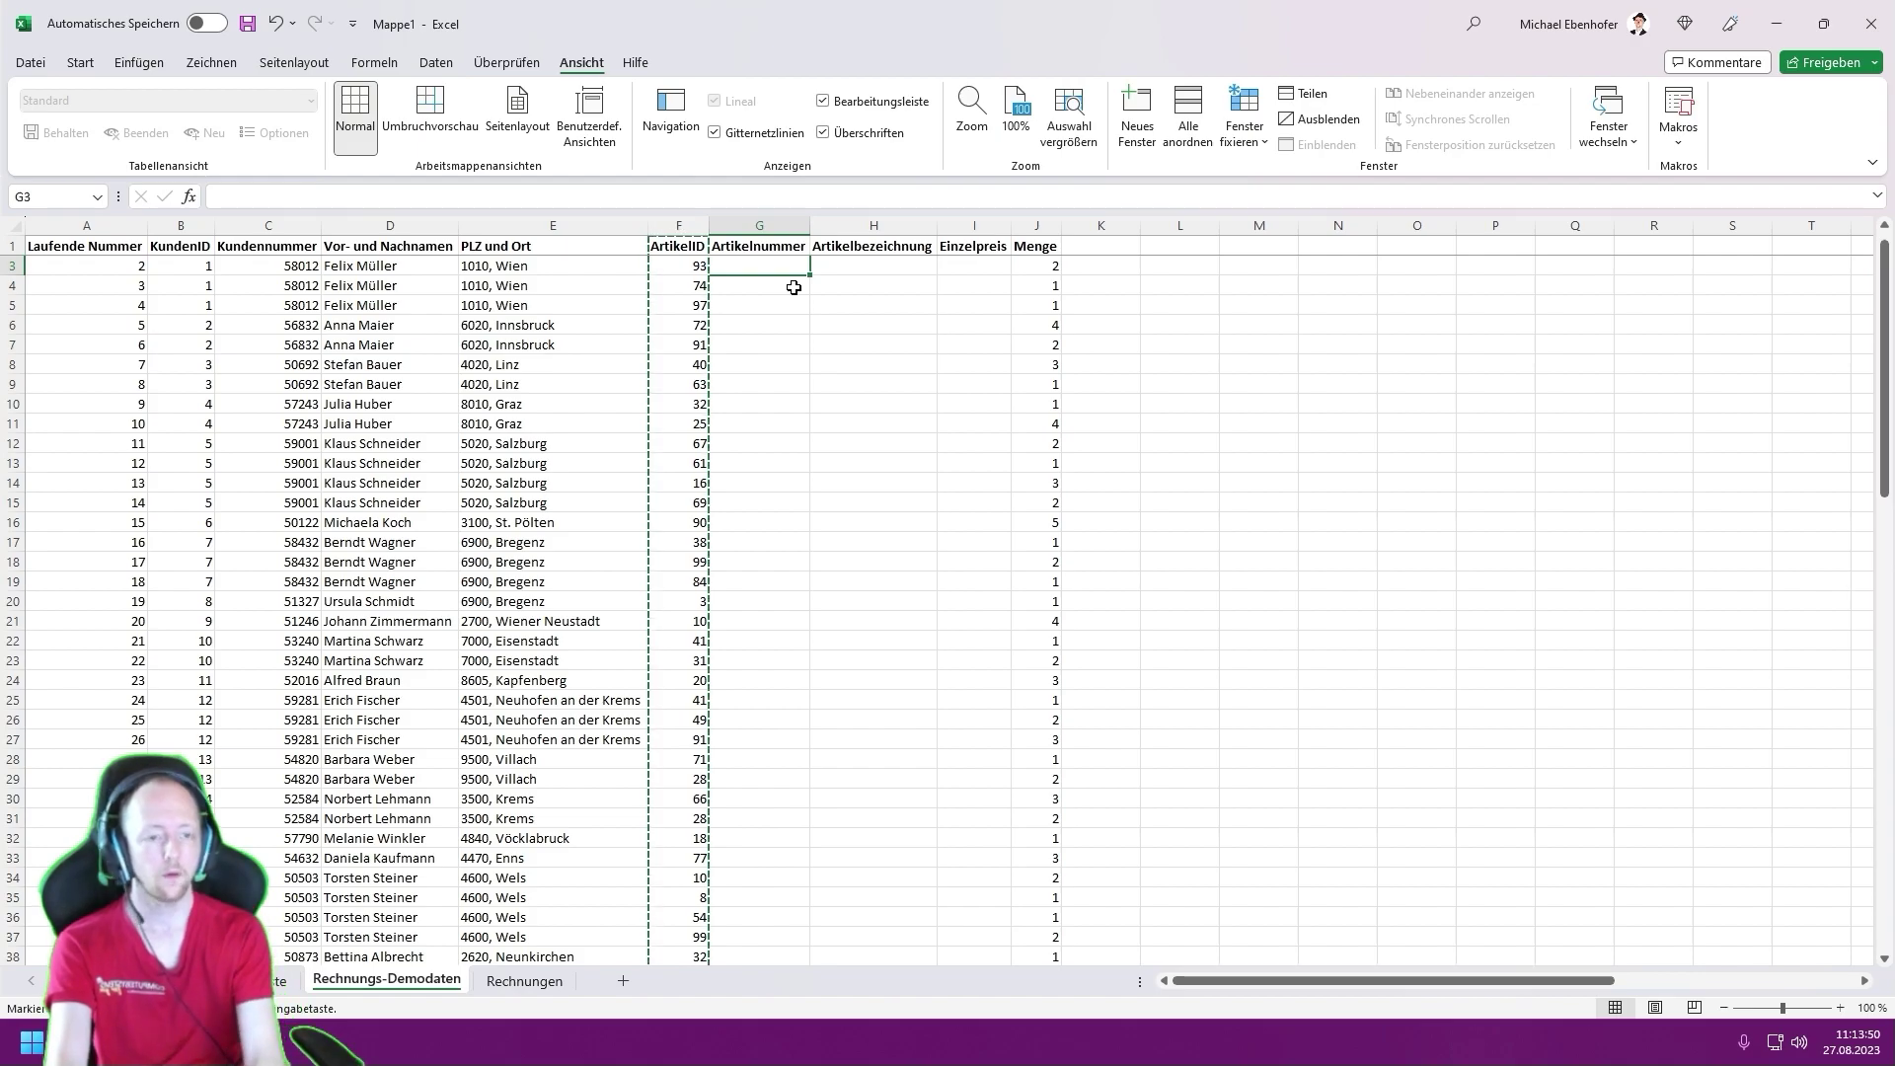
type("=SVERWEIS(")
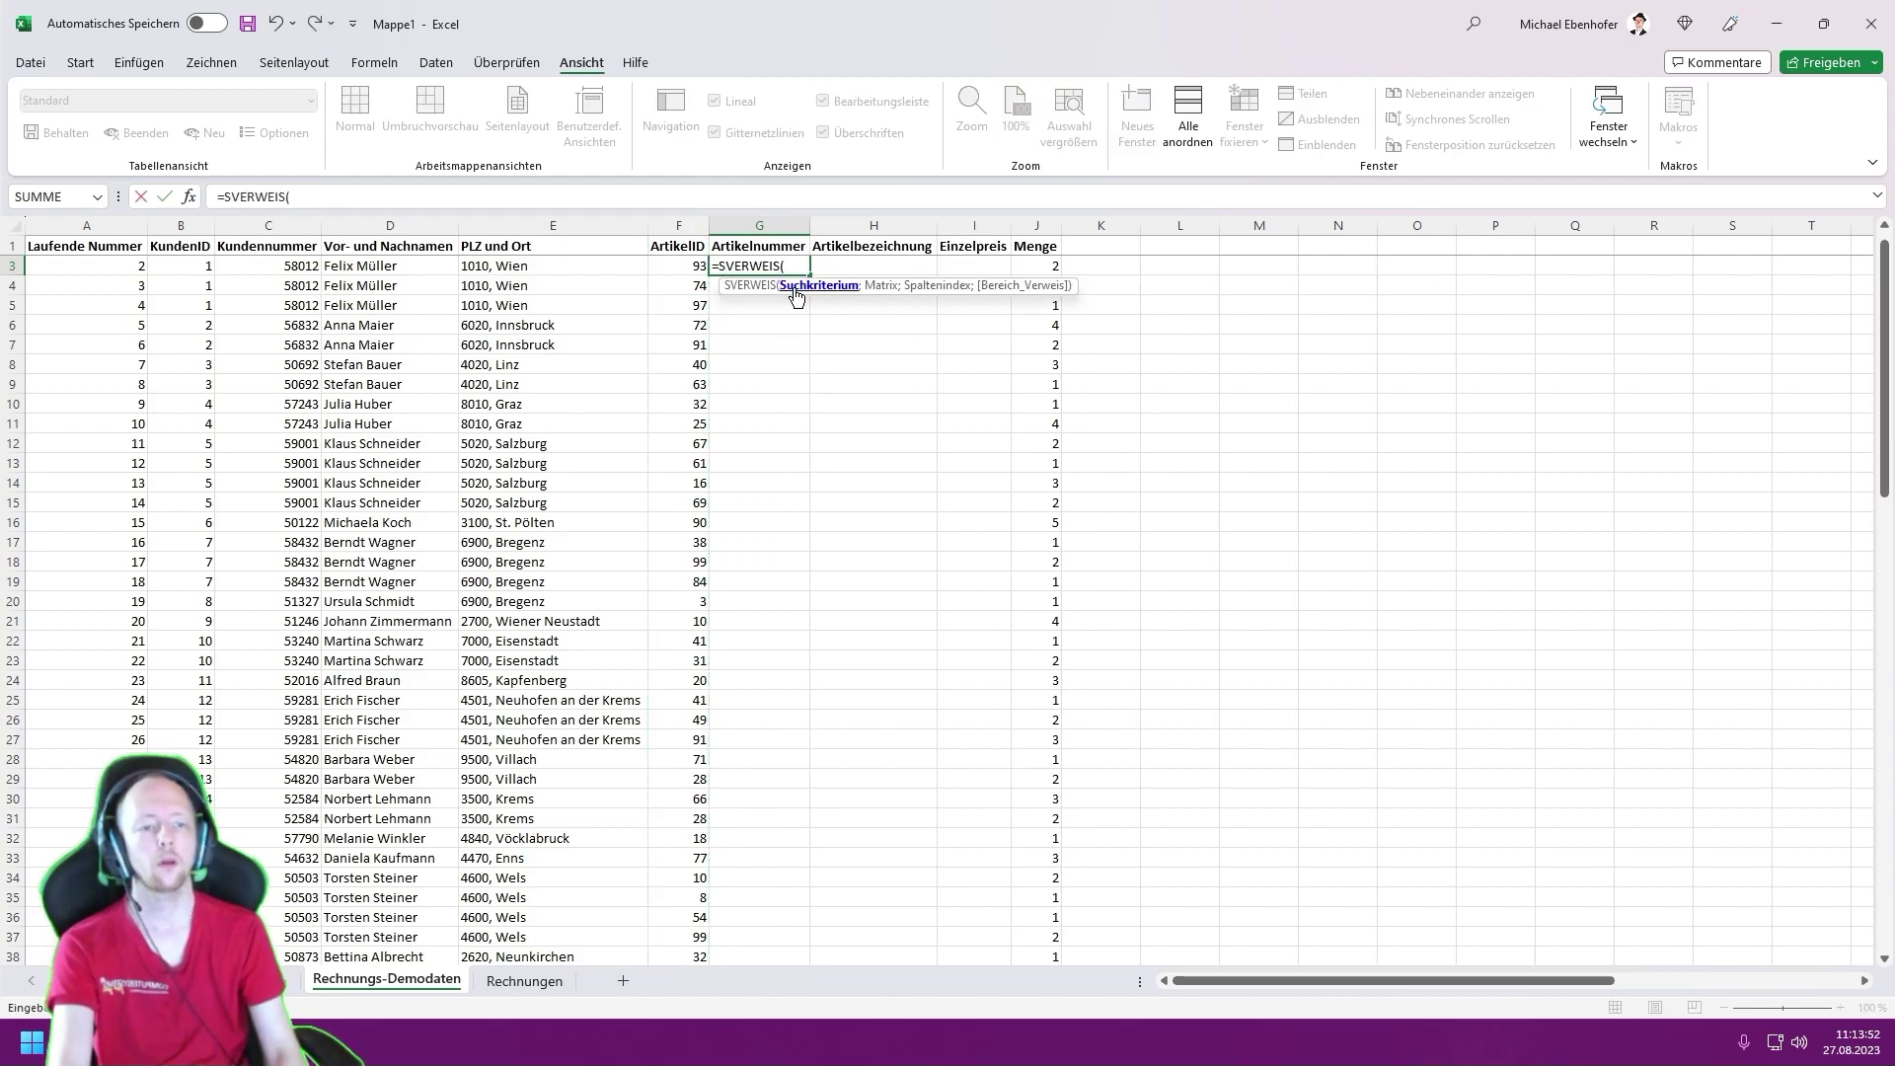
type("F3;")
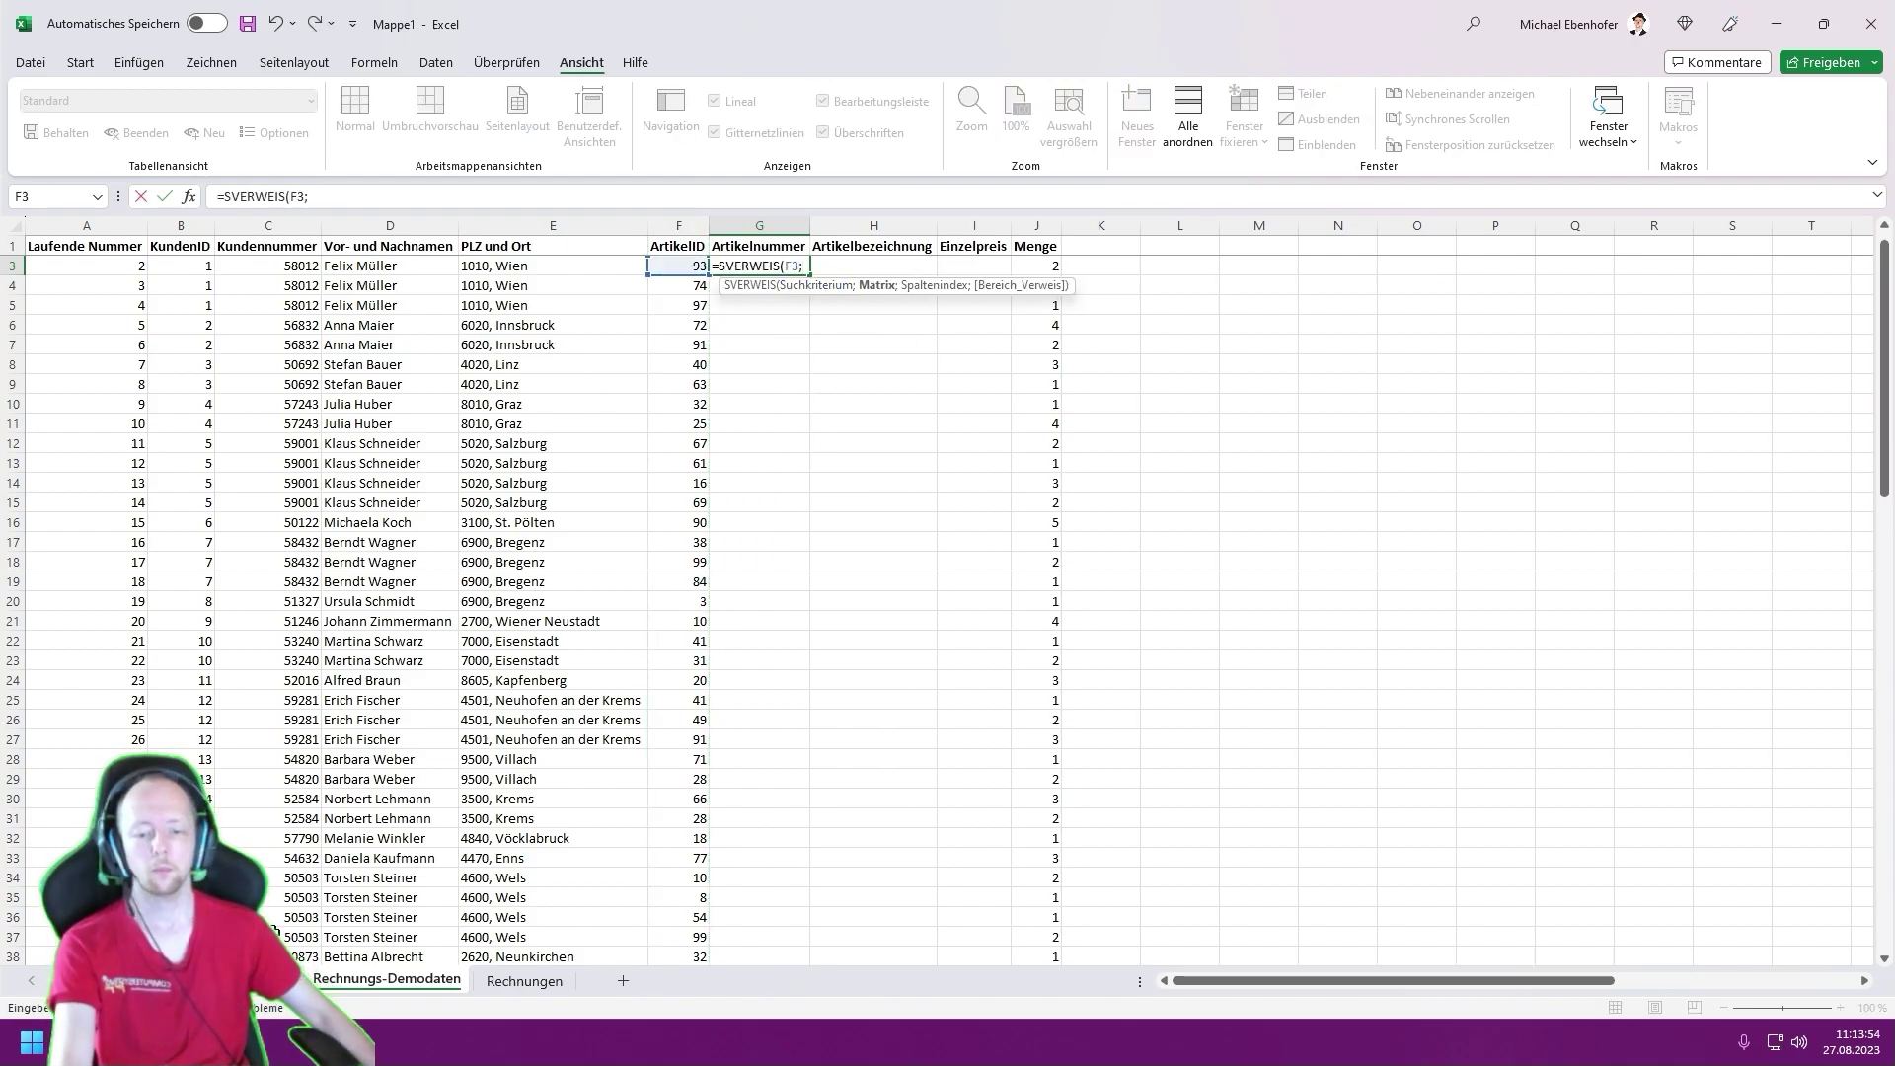
left_click(259, 980)
left_click_drag(99, 225, 194, 225)
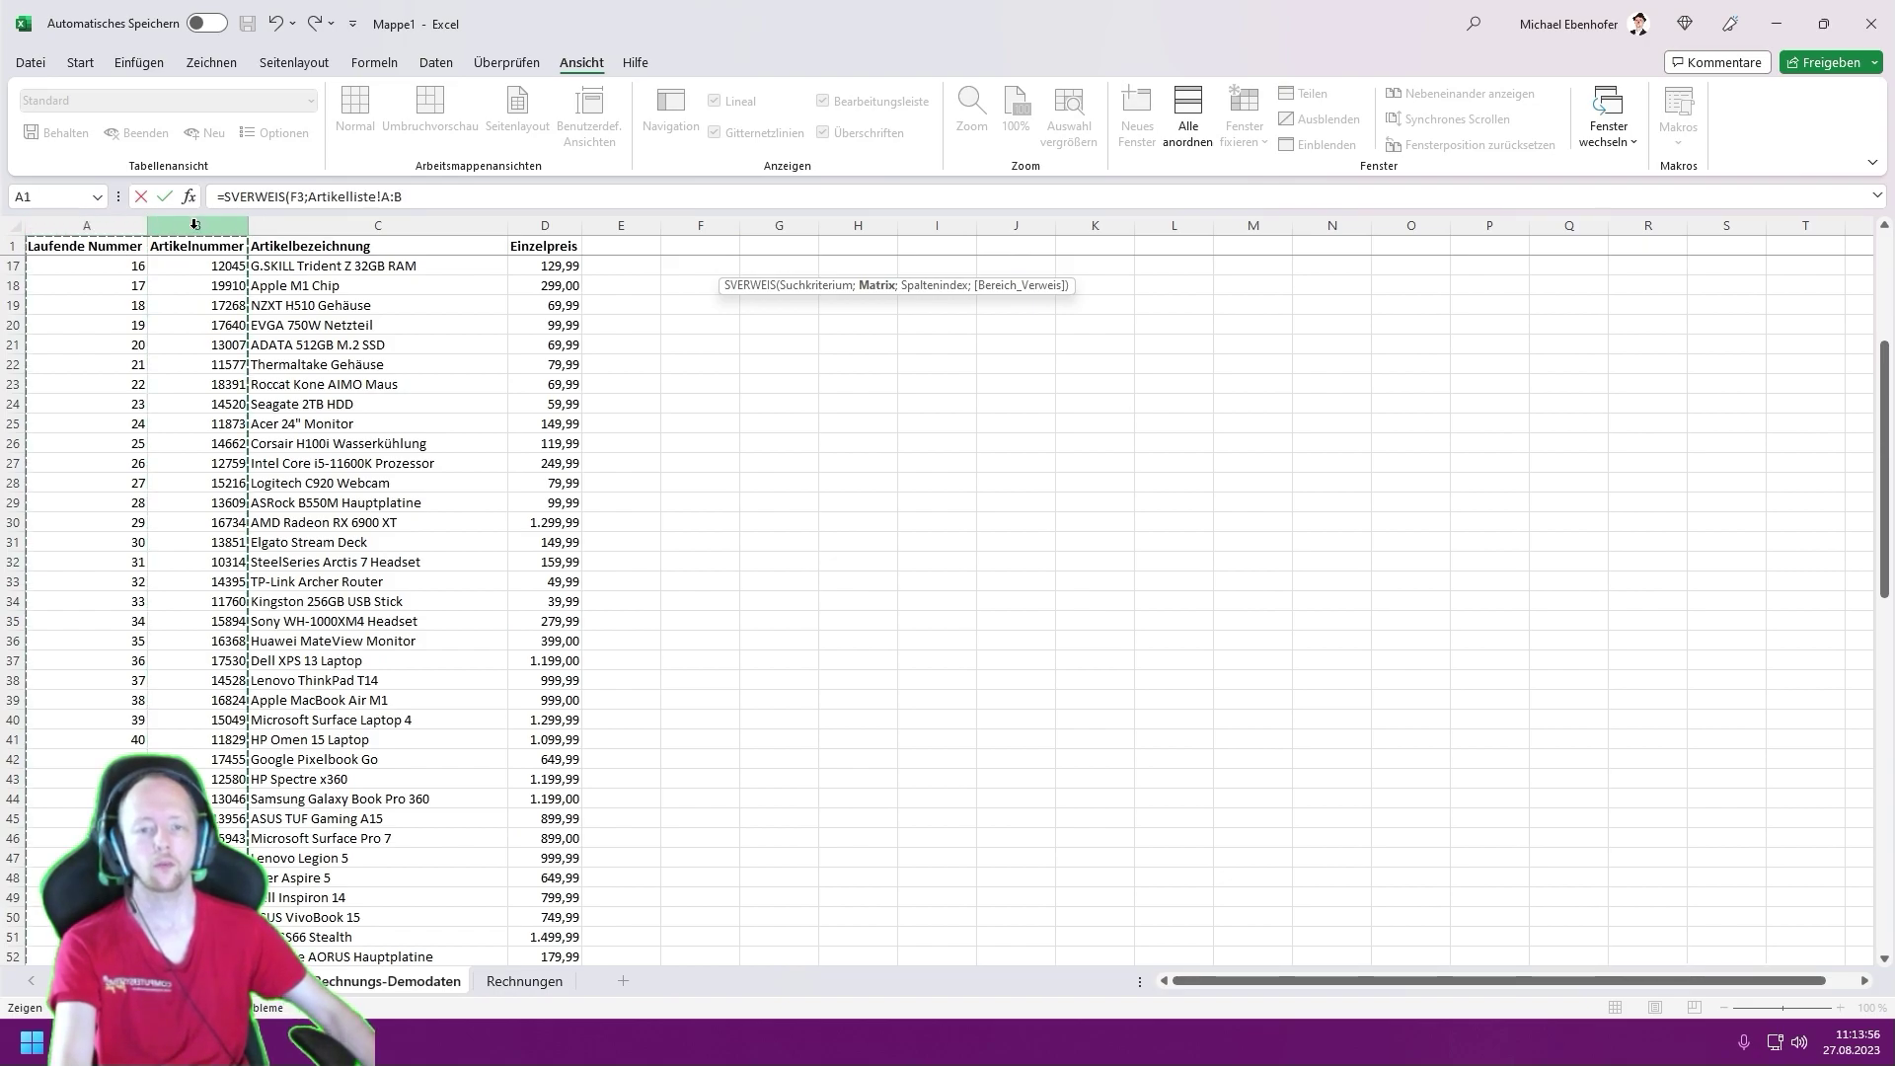
type(";2;FAL")
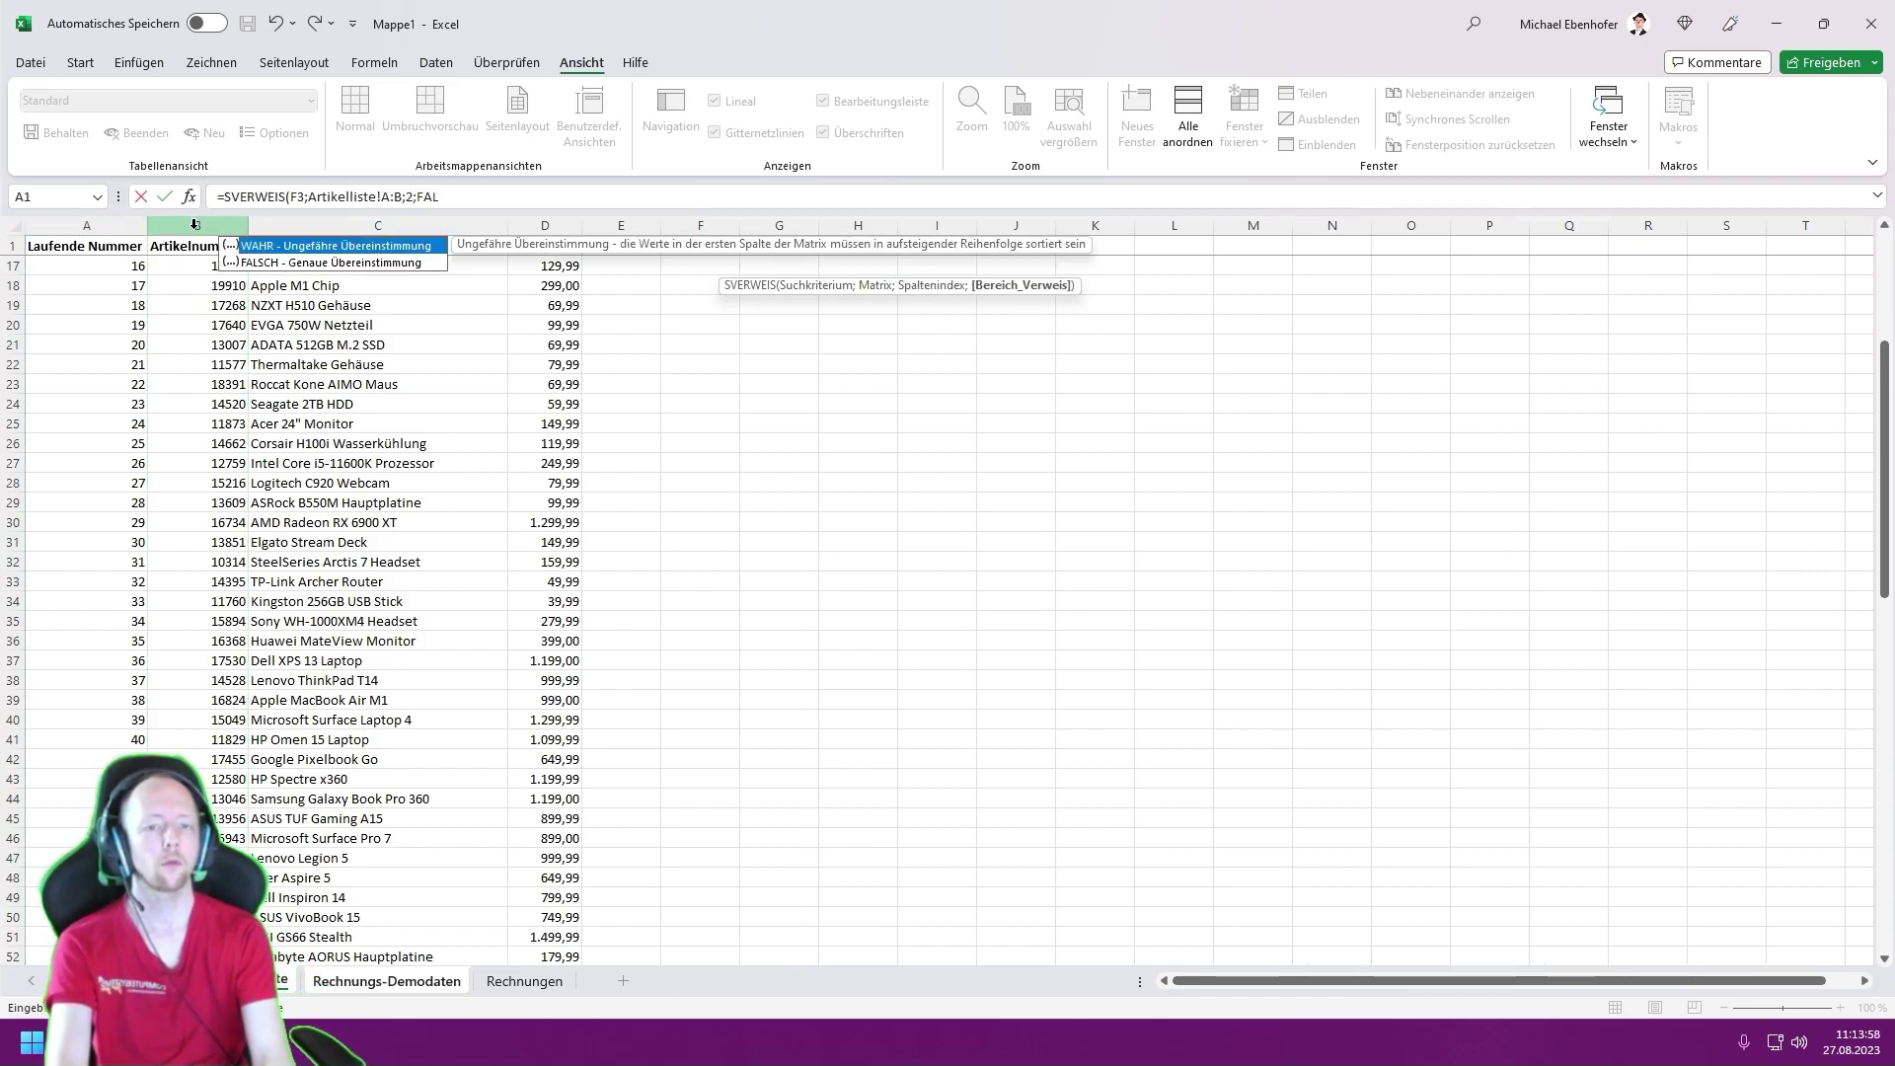
key("Tab")
key("Tab")
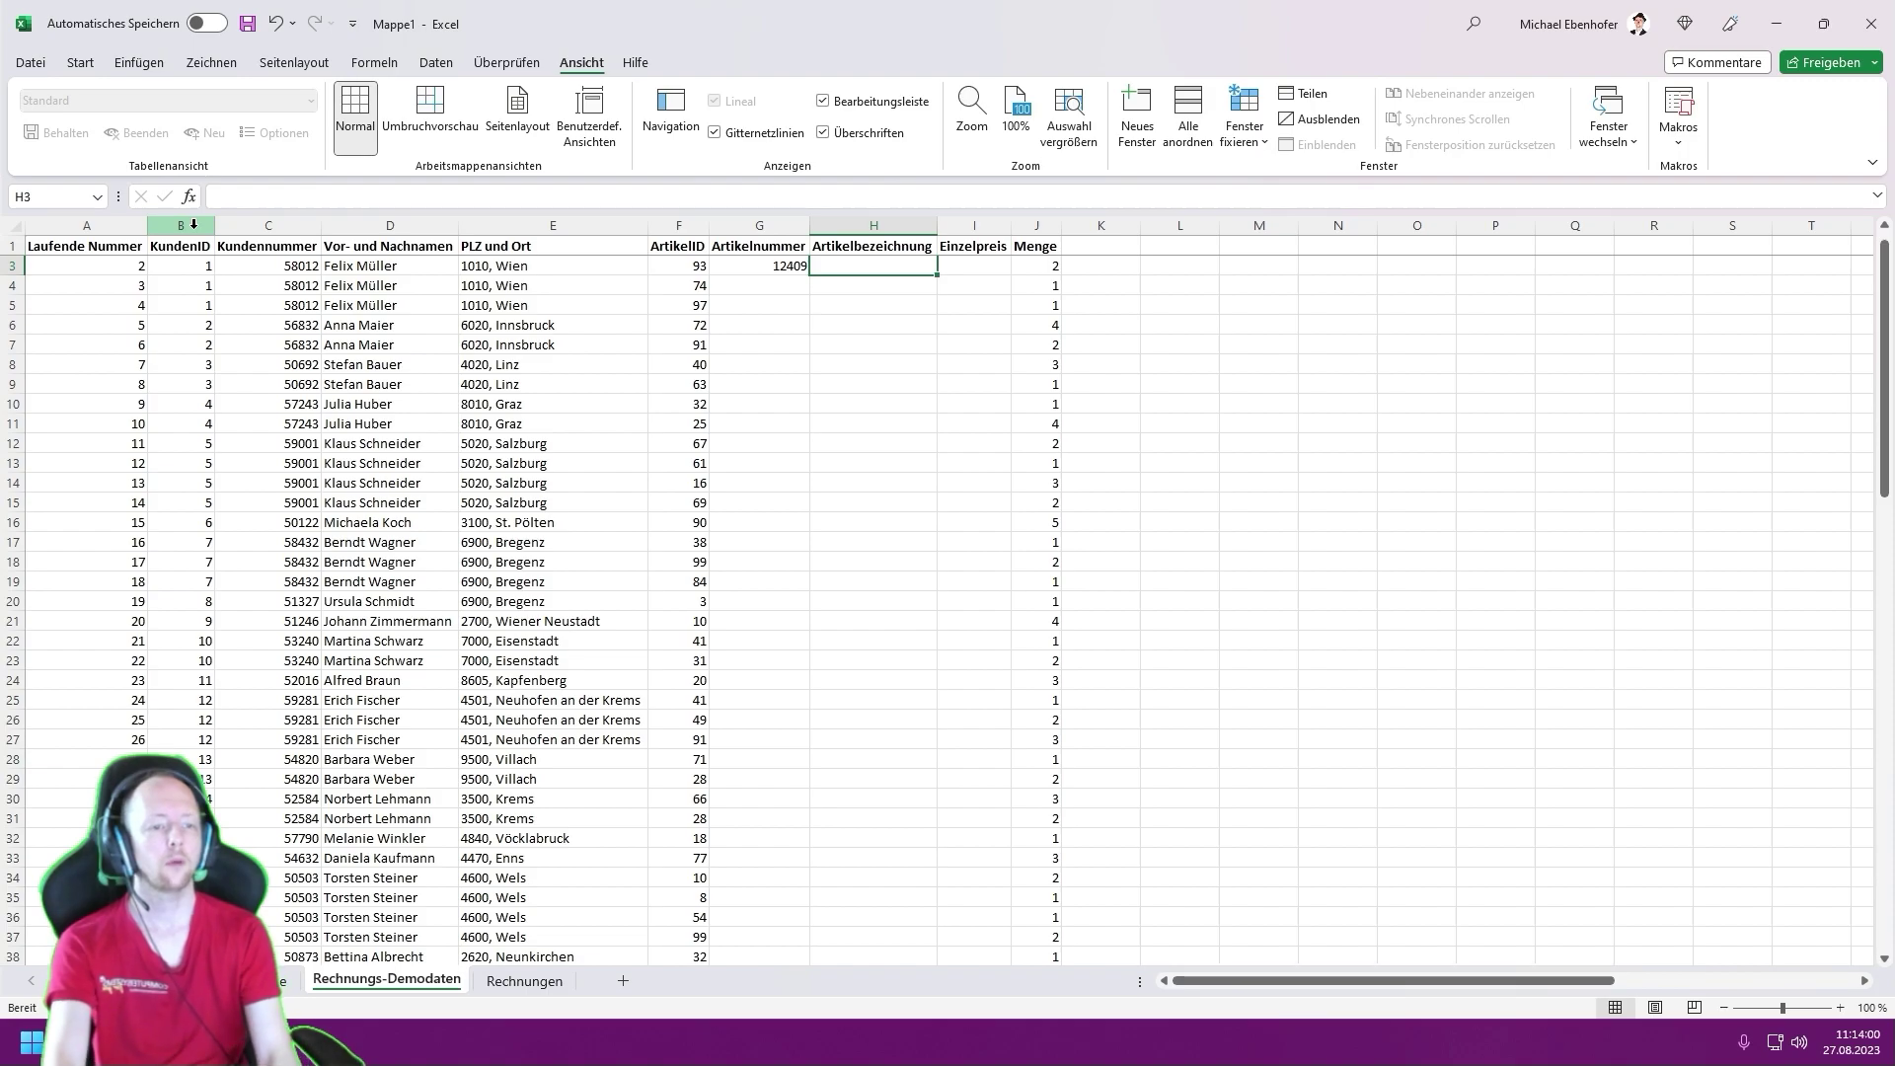
type("=SVERWEIS(")
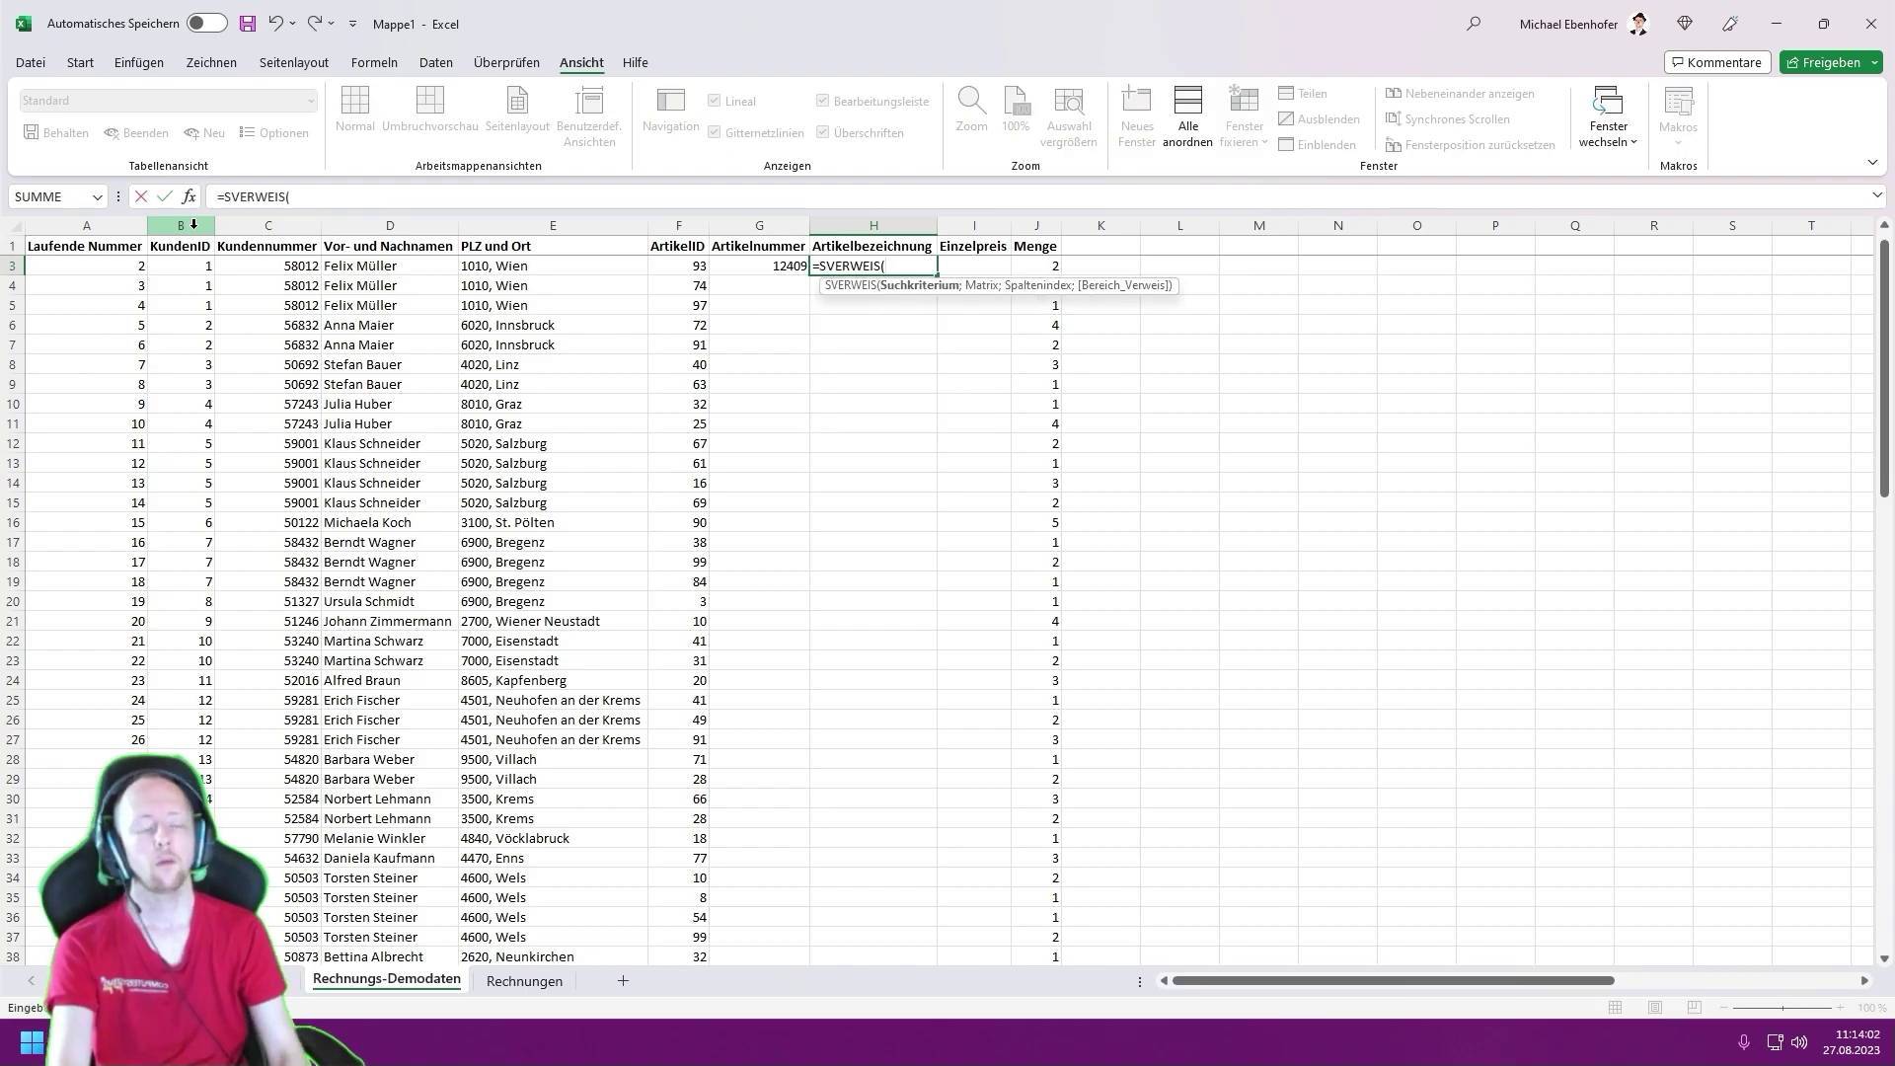
- Complete H3 as =SVERWEIS(F3;Artikelliste!A:C;3;FALSCH) to look up the article name
key("Left")
key("Left")
type(";")
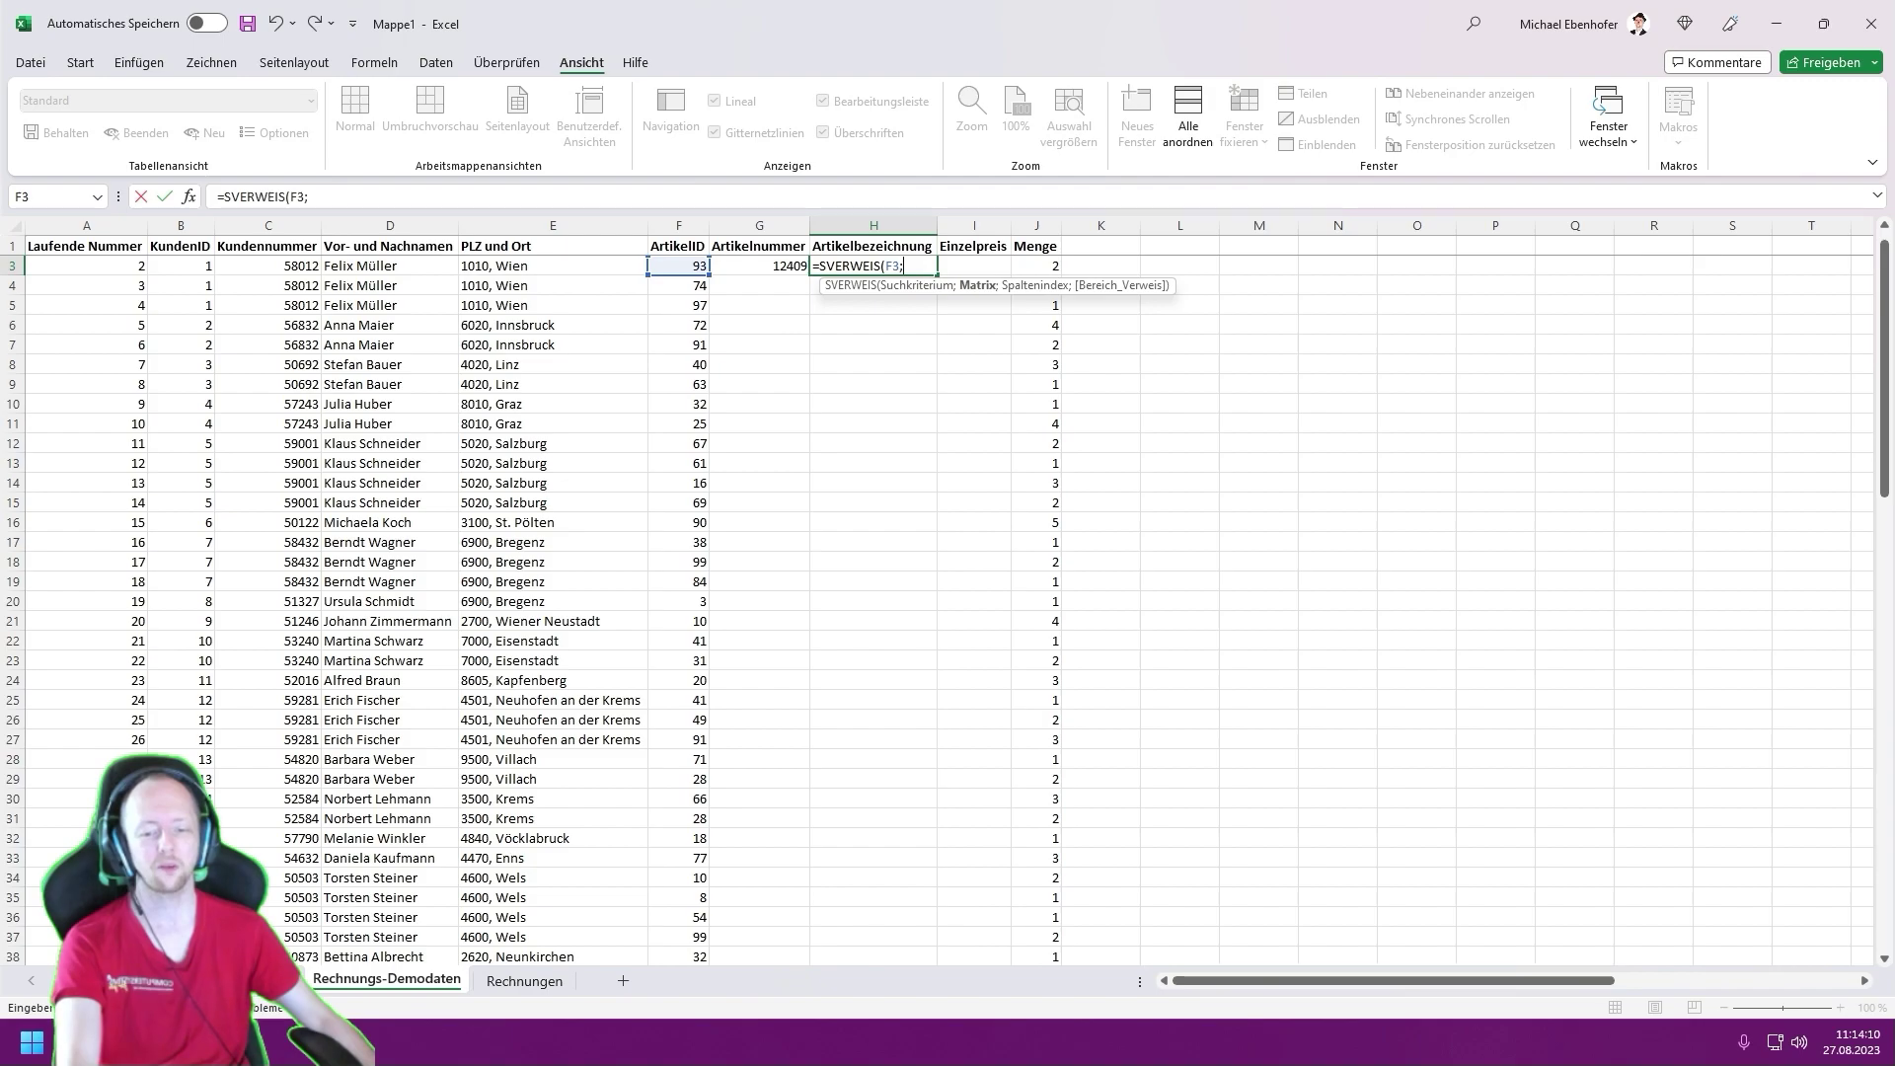
key("ctrl+Page_Up")
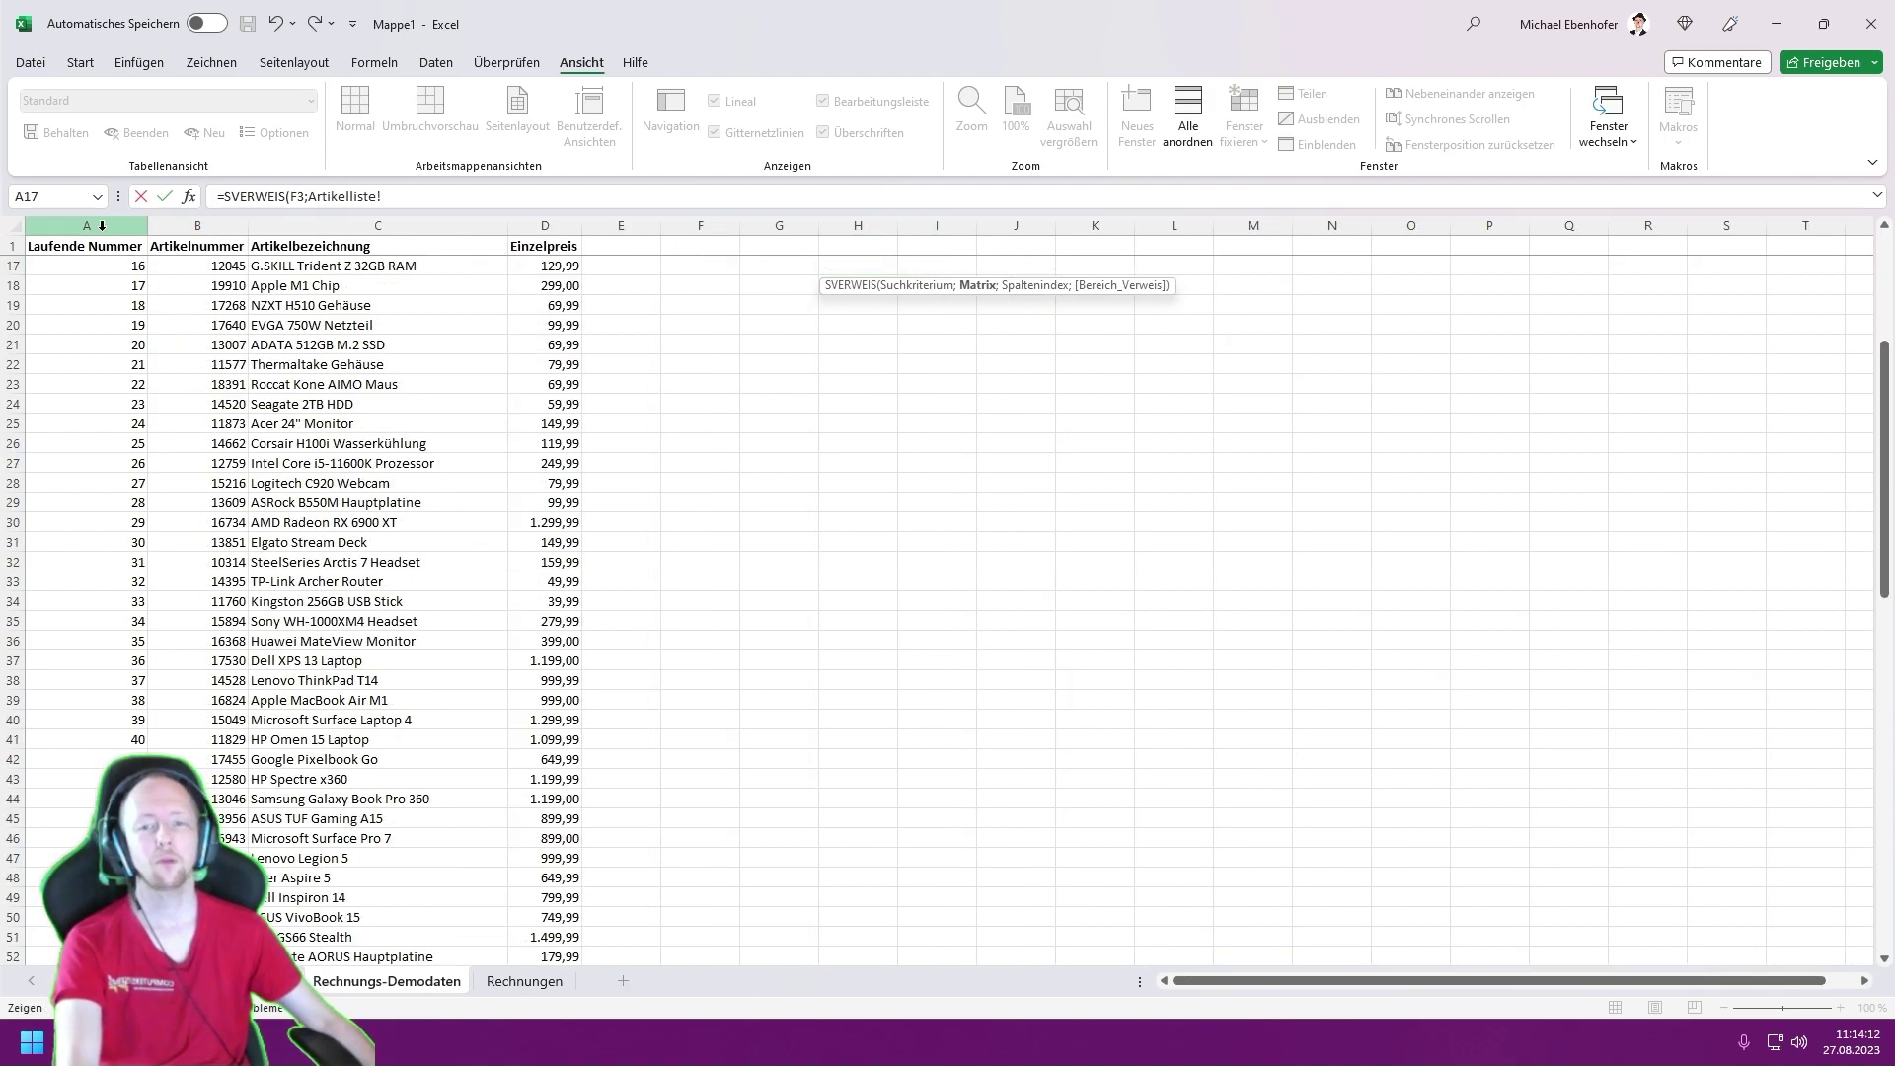
left_click_drag(87, 225, 301, 222)
type(";")
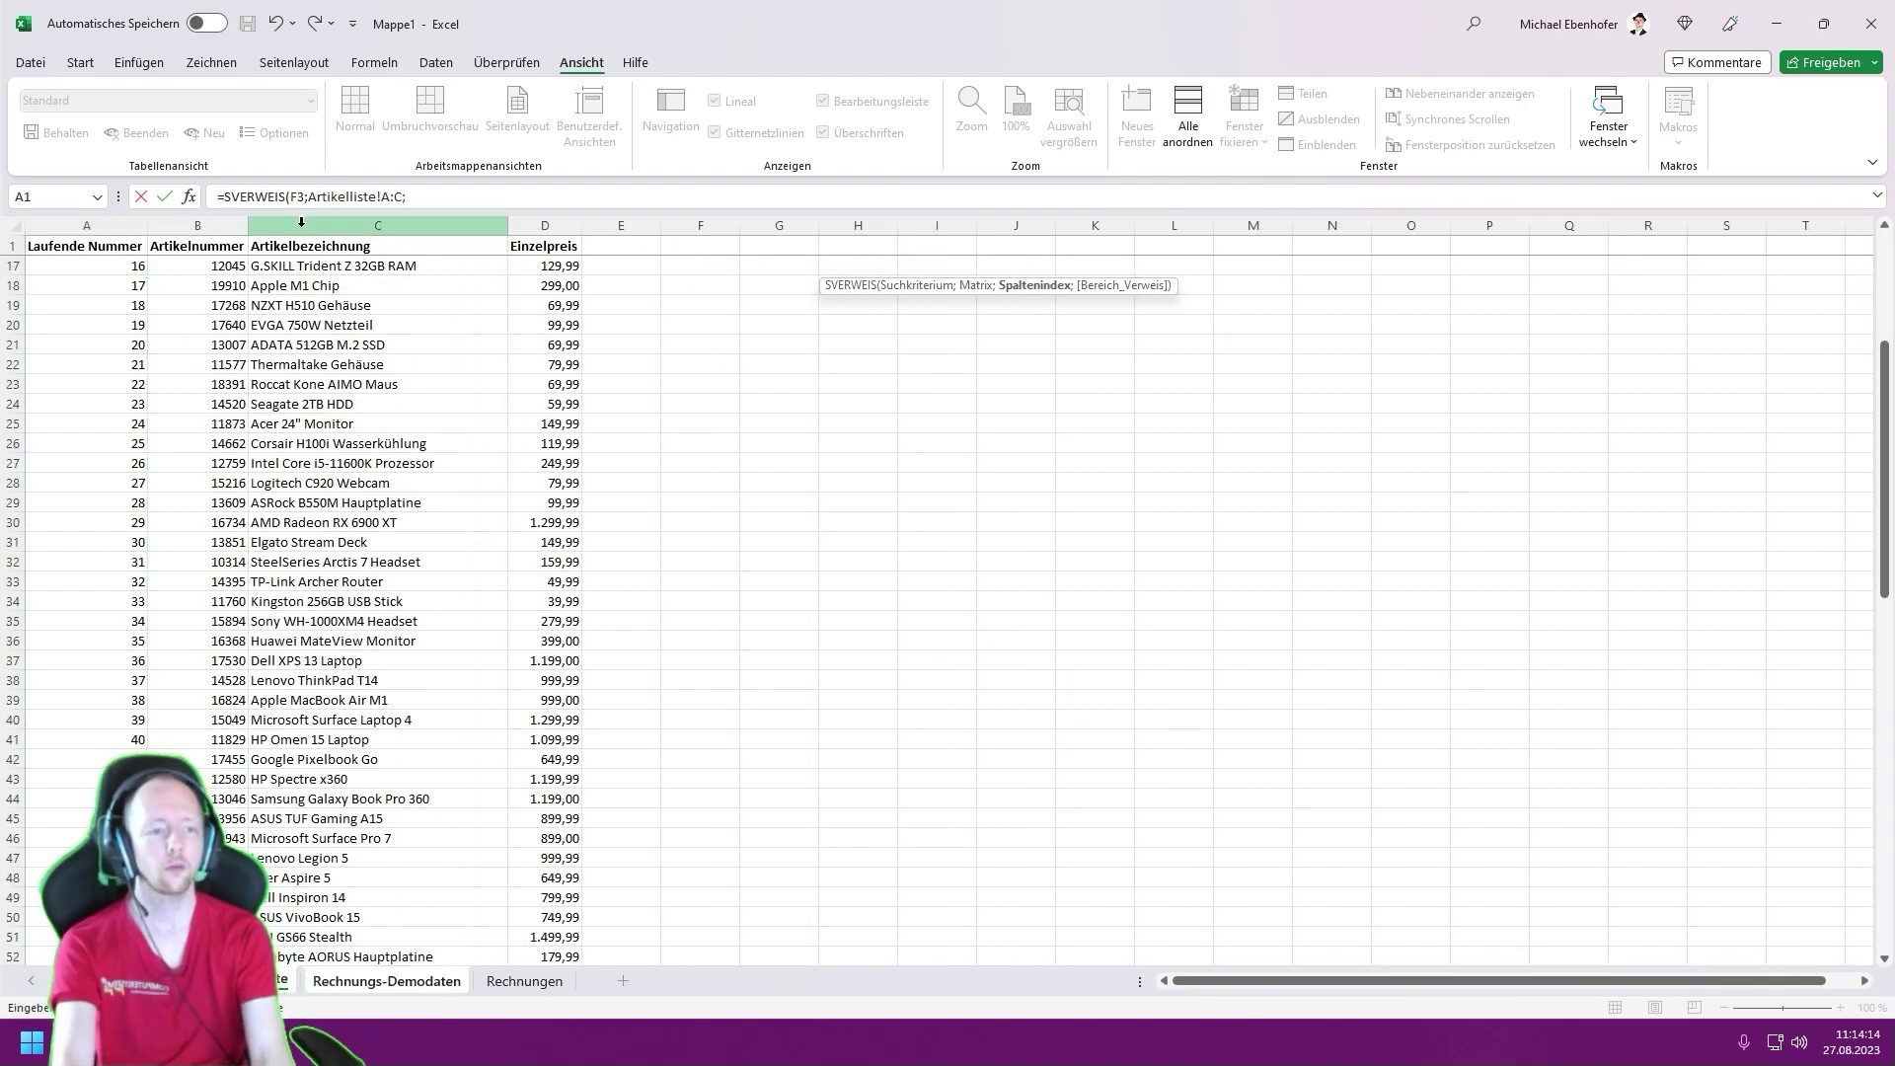
type("3;FALSCH)")
key("Return")
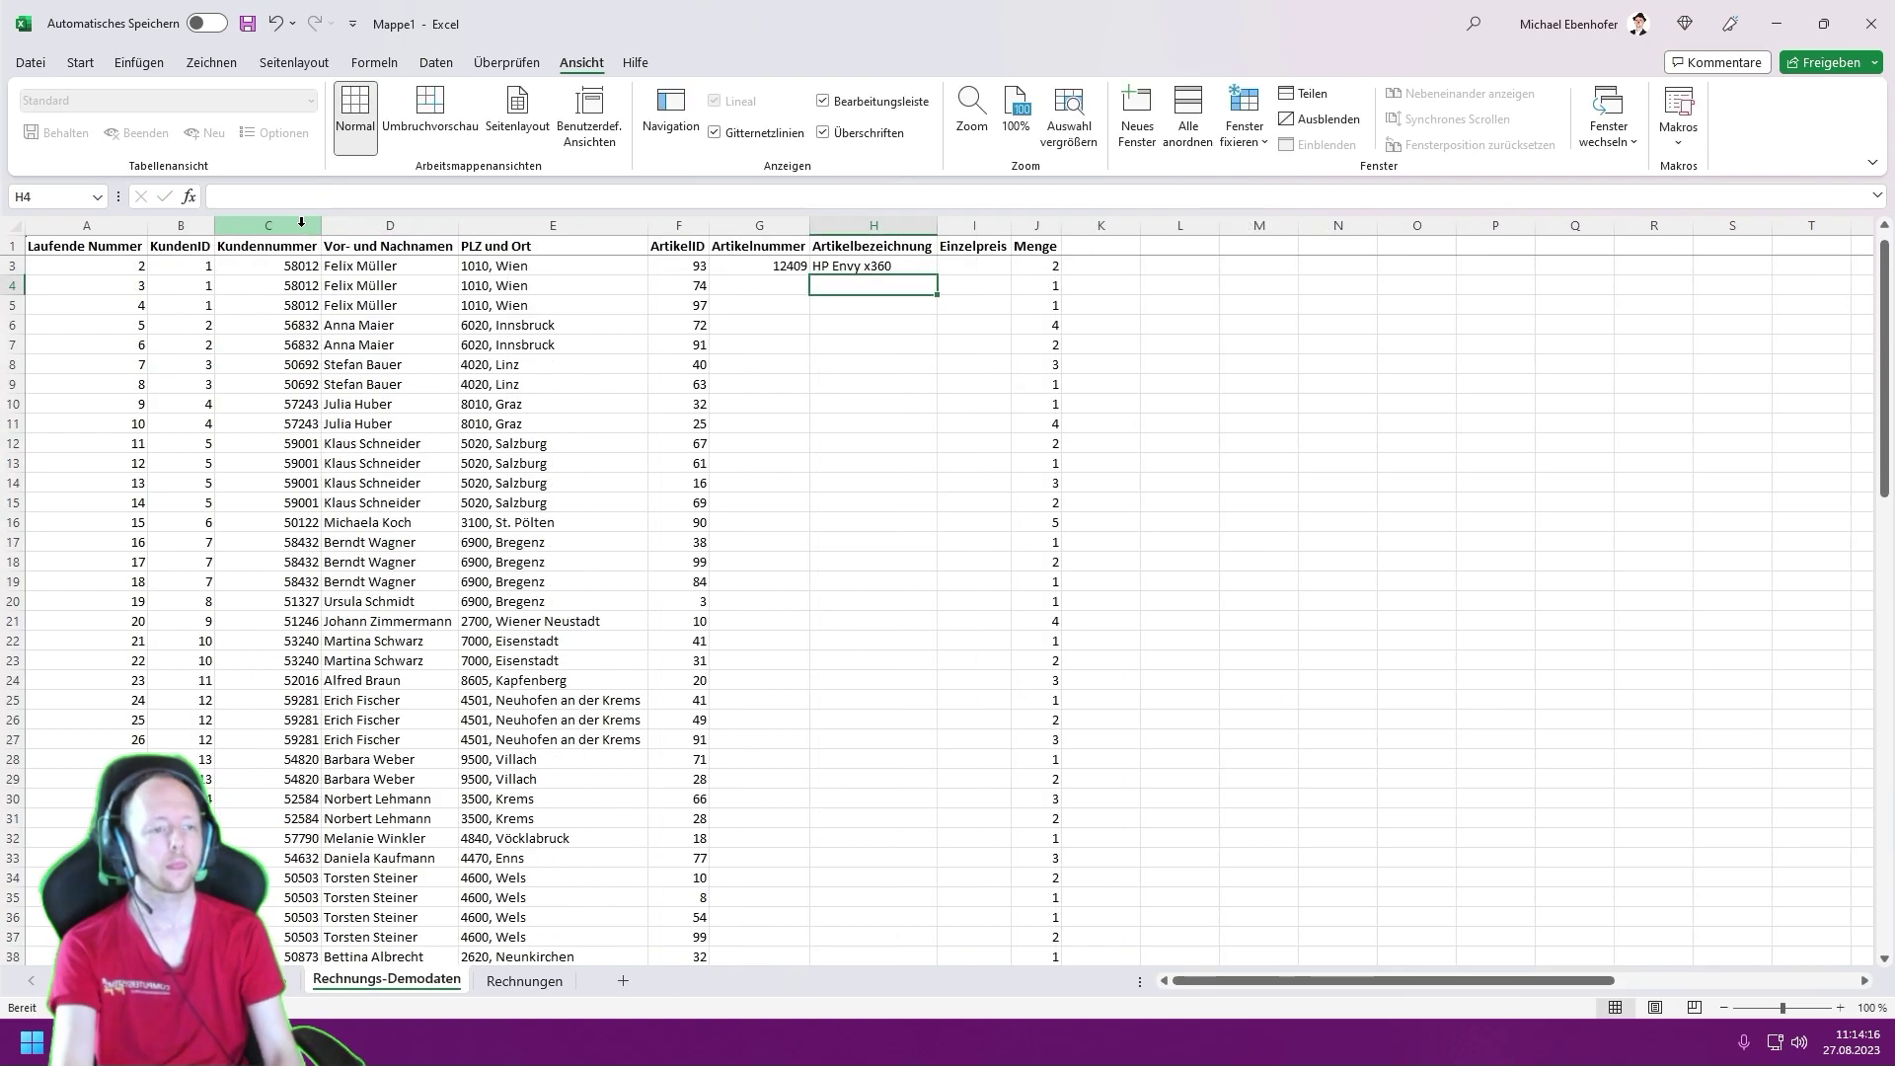
key("Up")
- Enter =SVERWEIS(F3;Artikelliste!A:D;4;FALSCH) in I3 to return the price 899,99
left_click(968, 268)
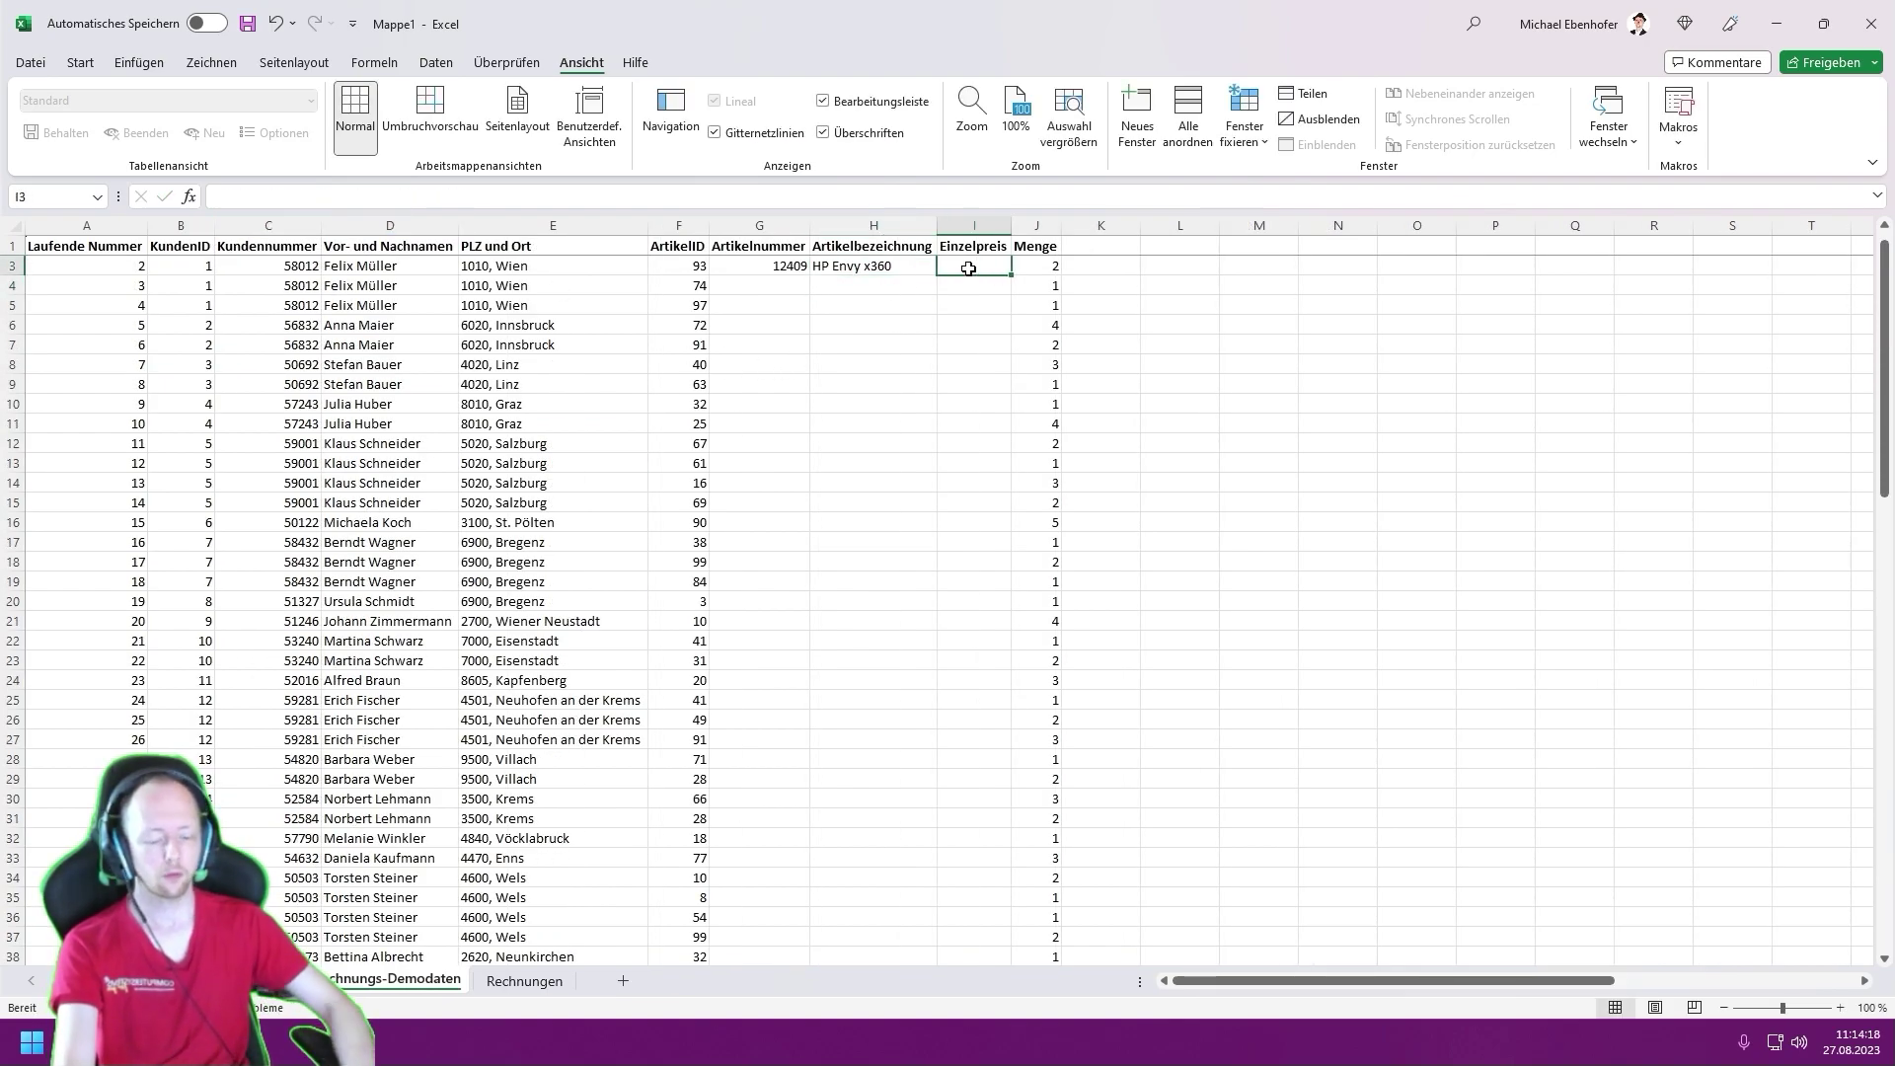
type("=sv")
key("Tab")
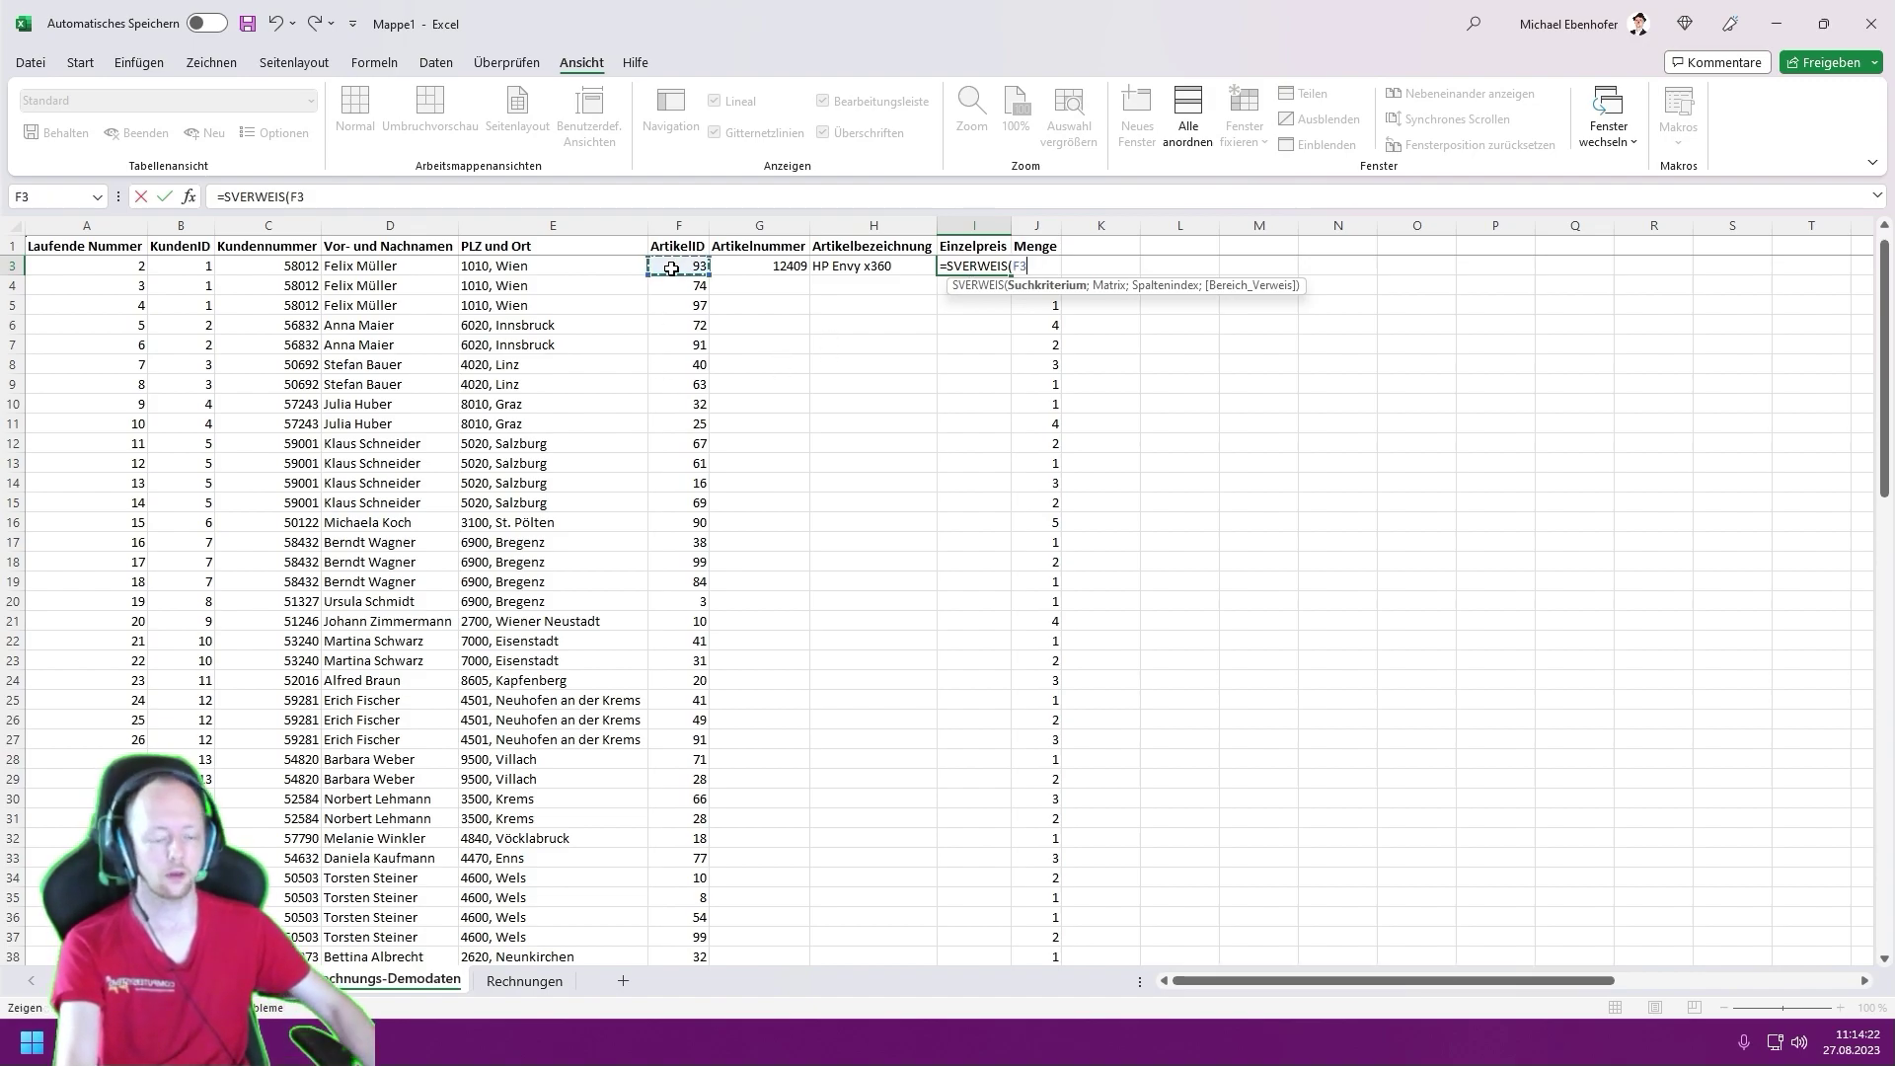
type(";")
left_click(252, 980)
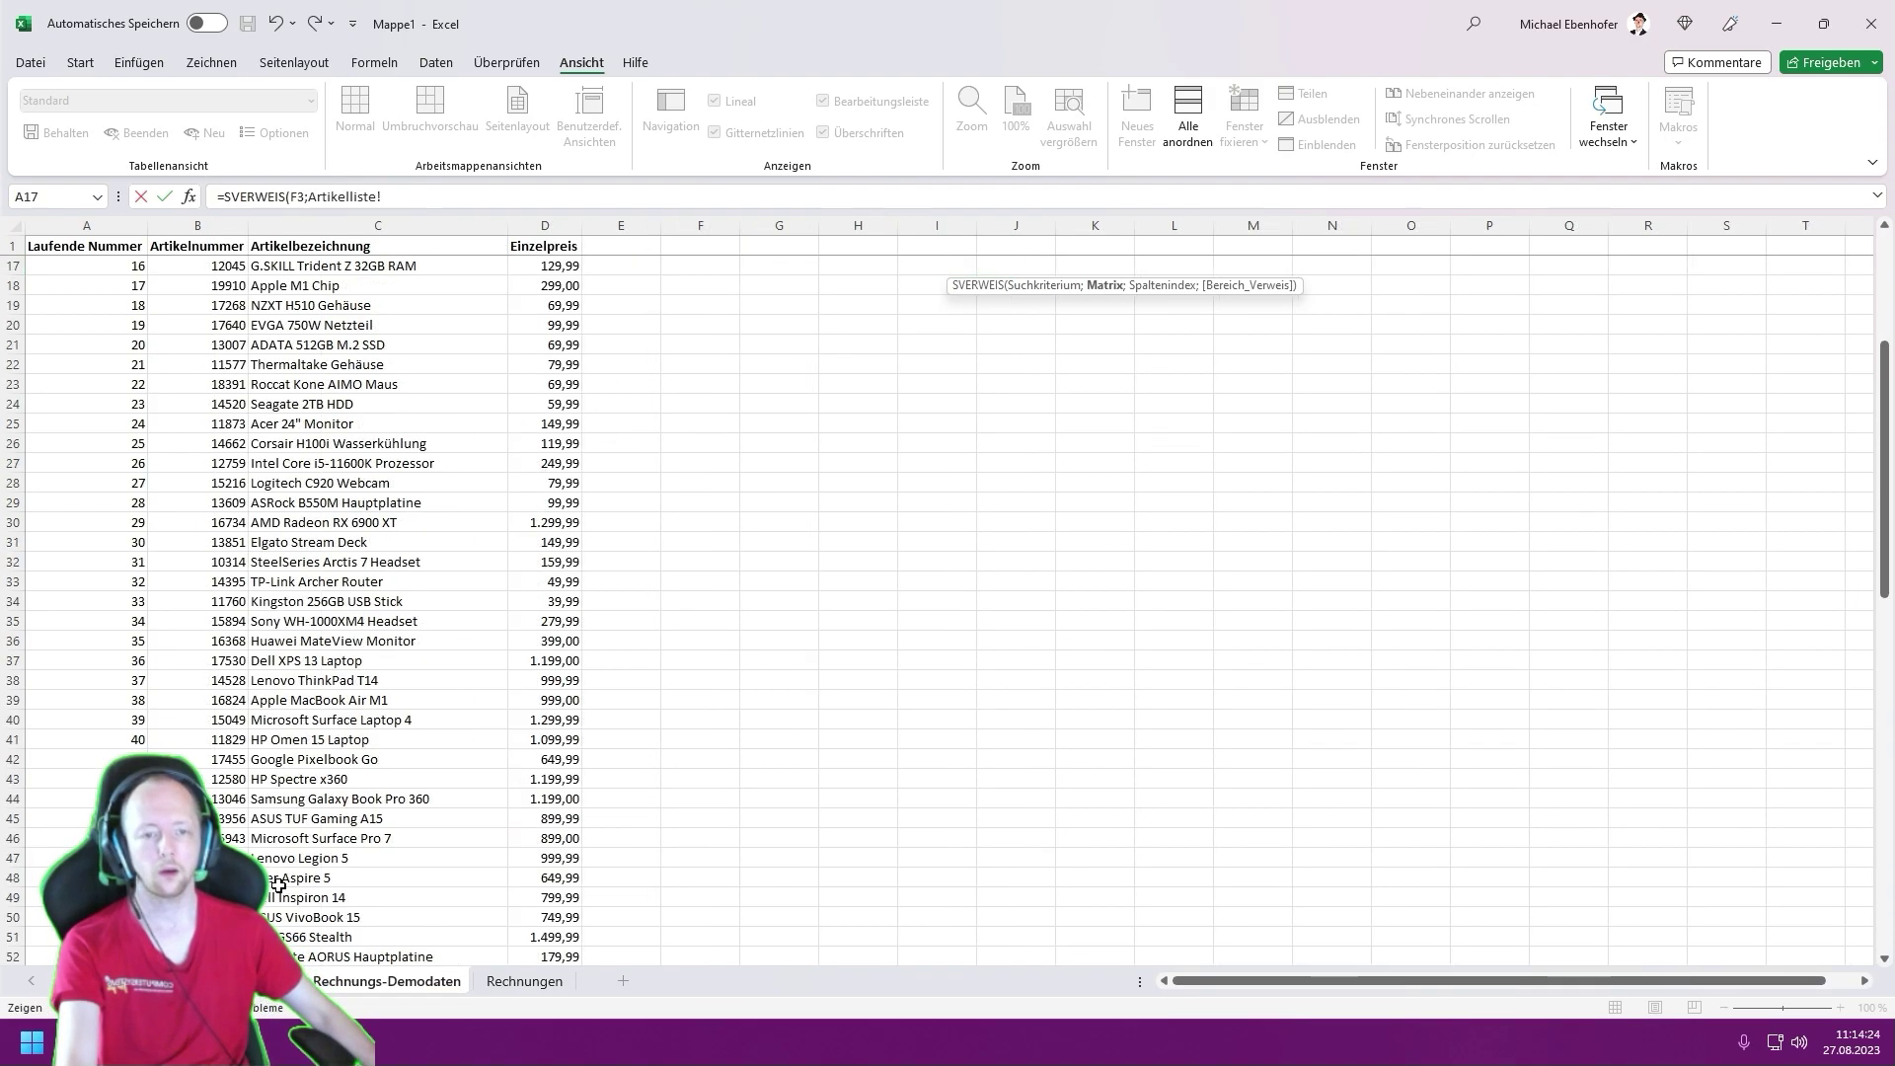
left_click_drag(86, 225, 532, 237)
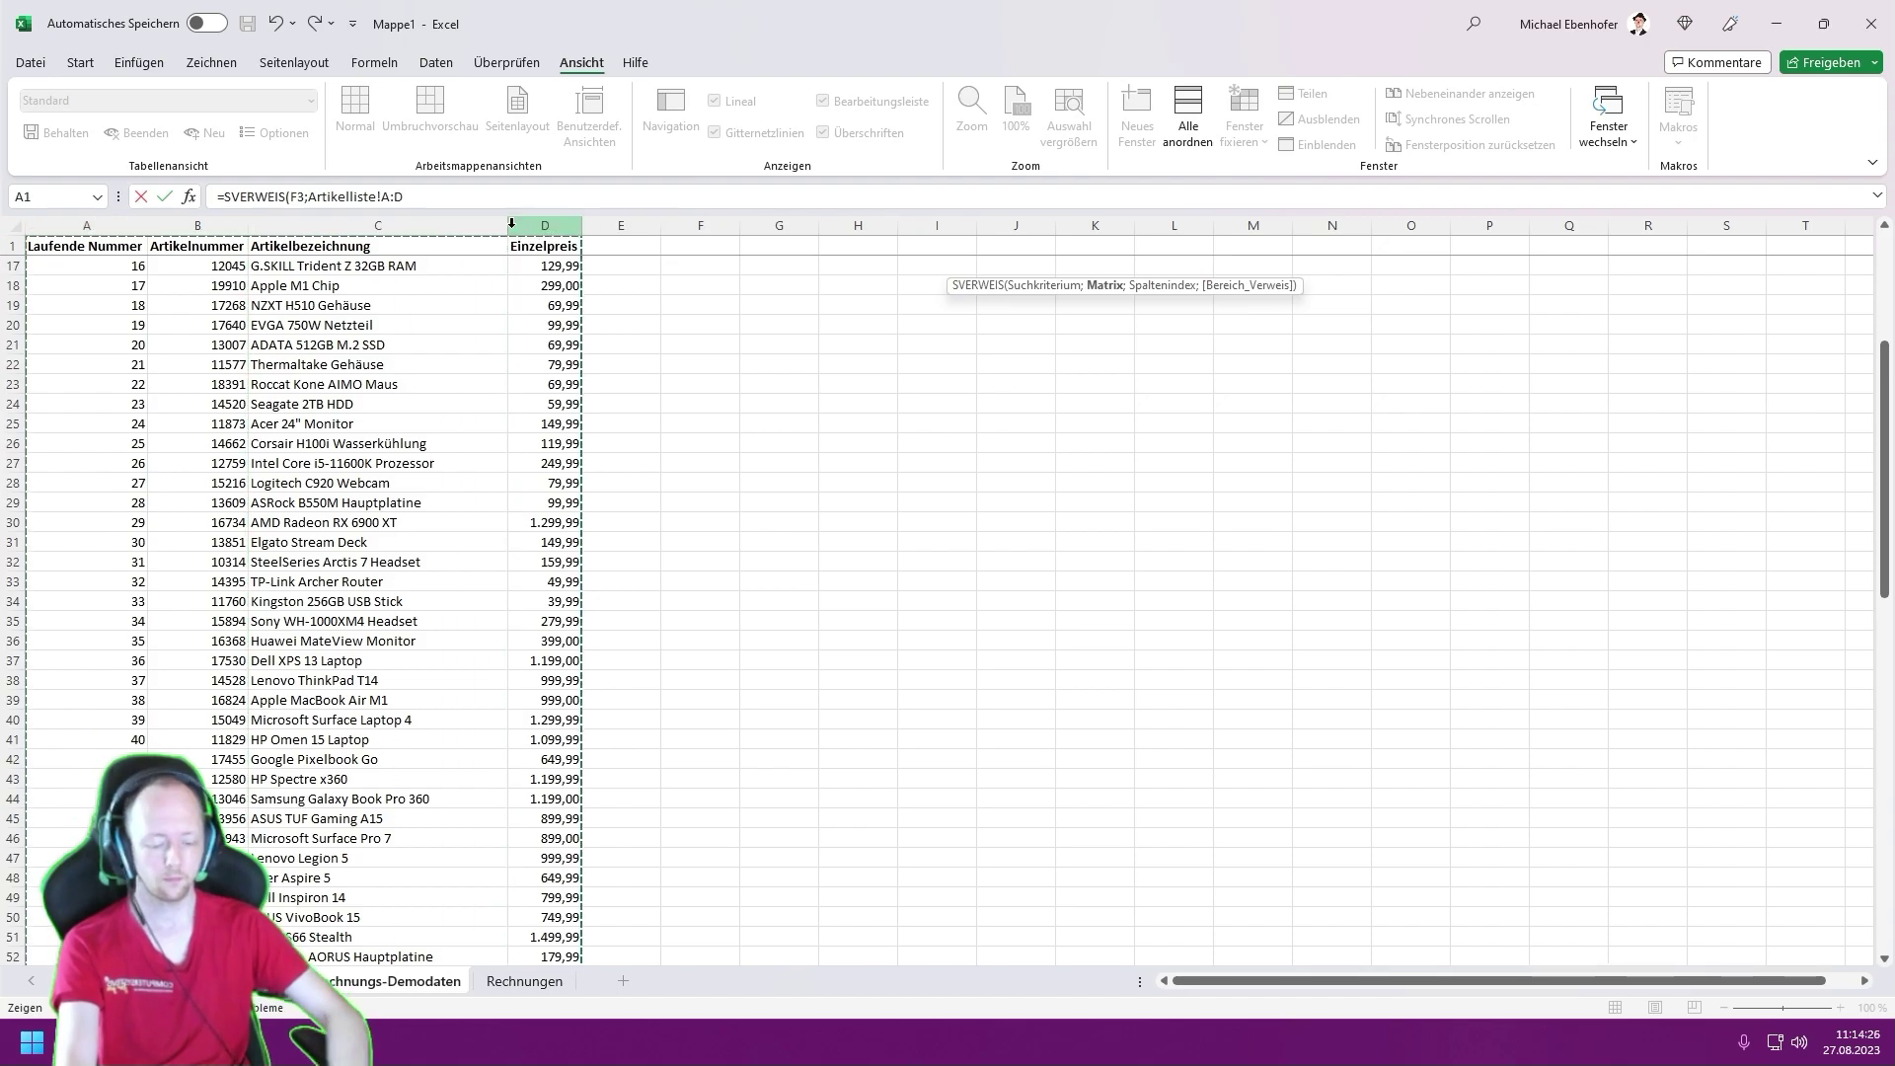
type(";4;FALSCH")
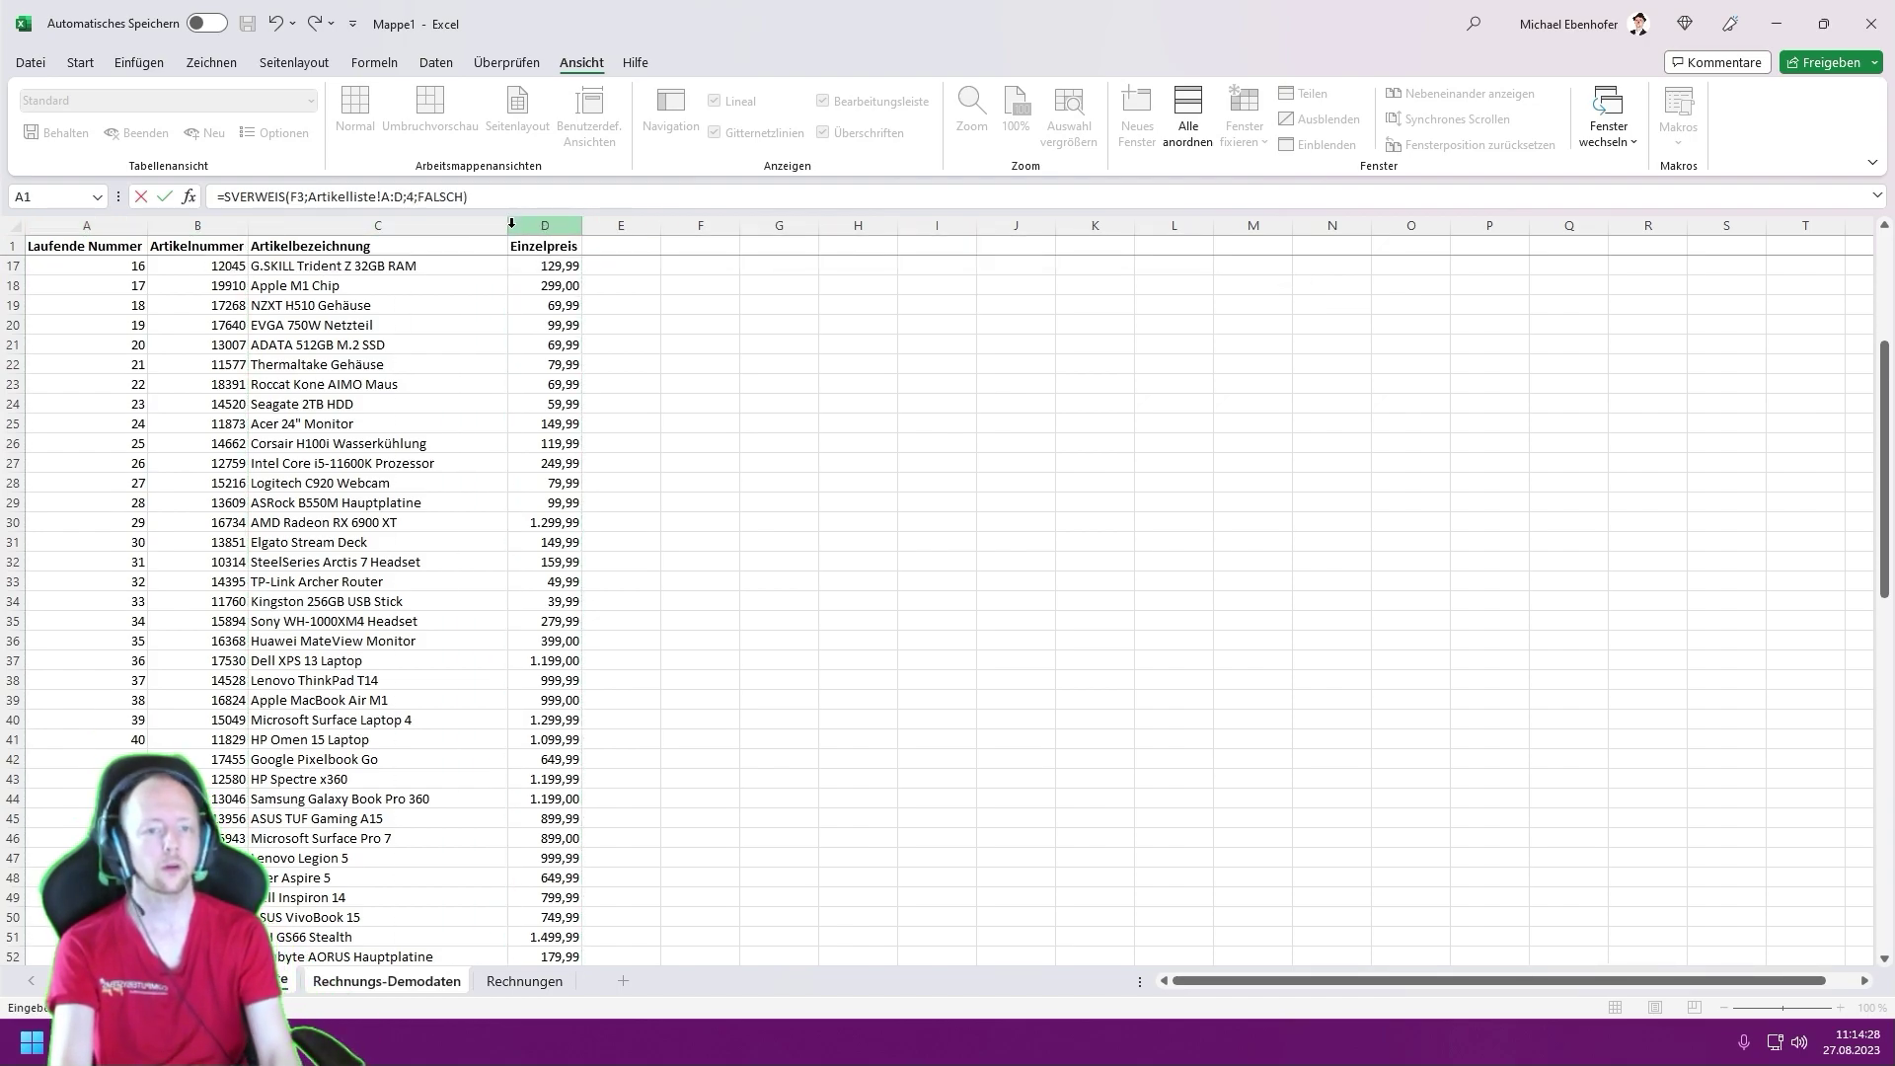
key("Return")
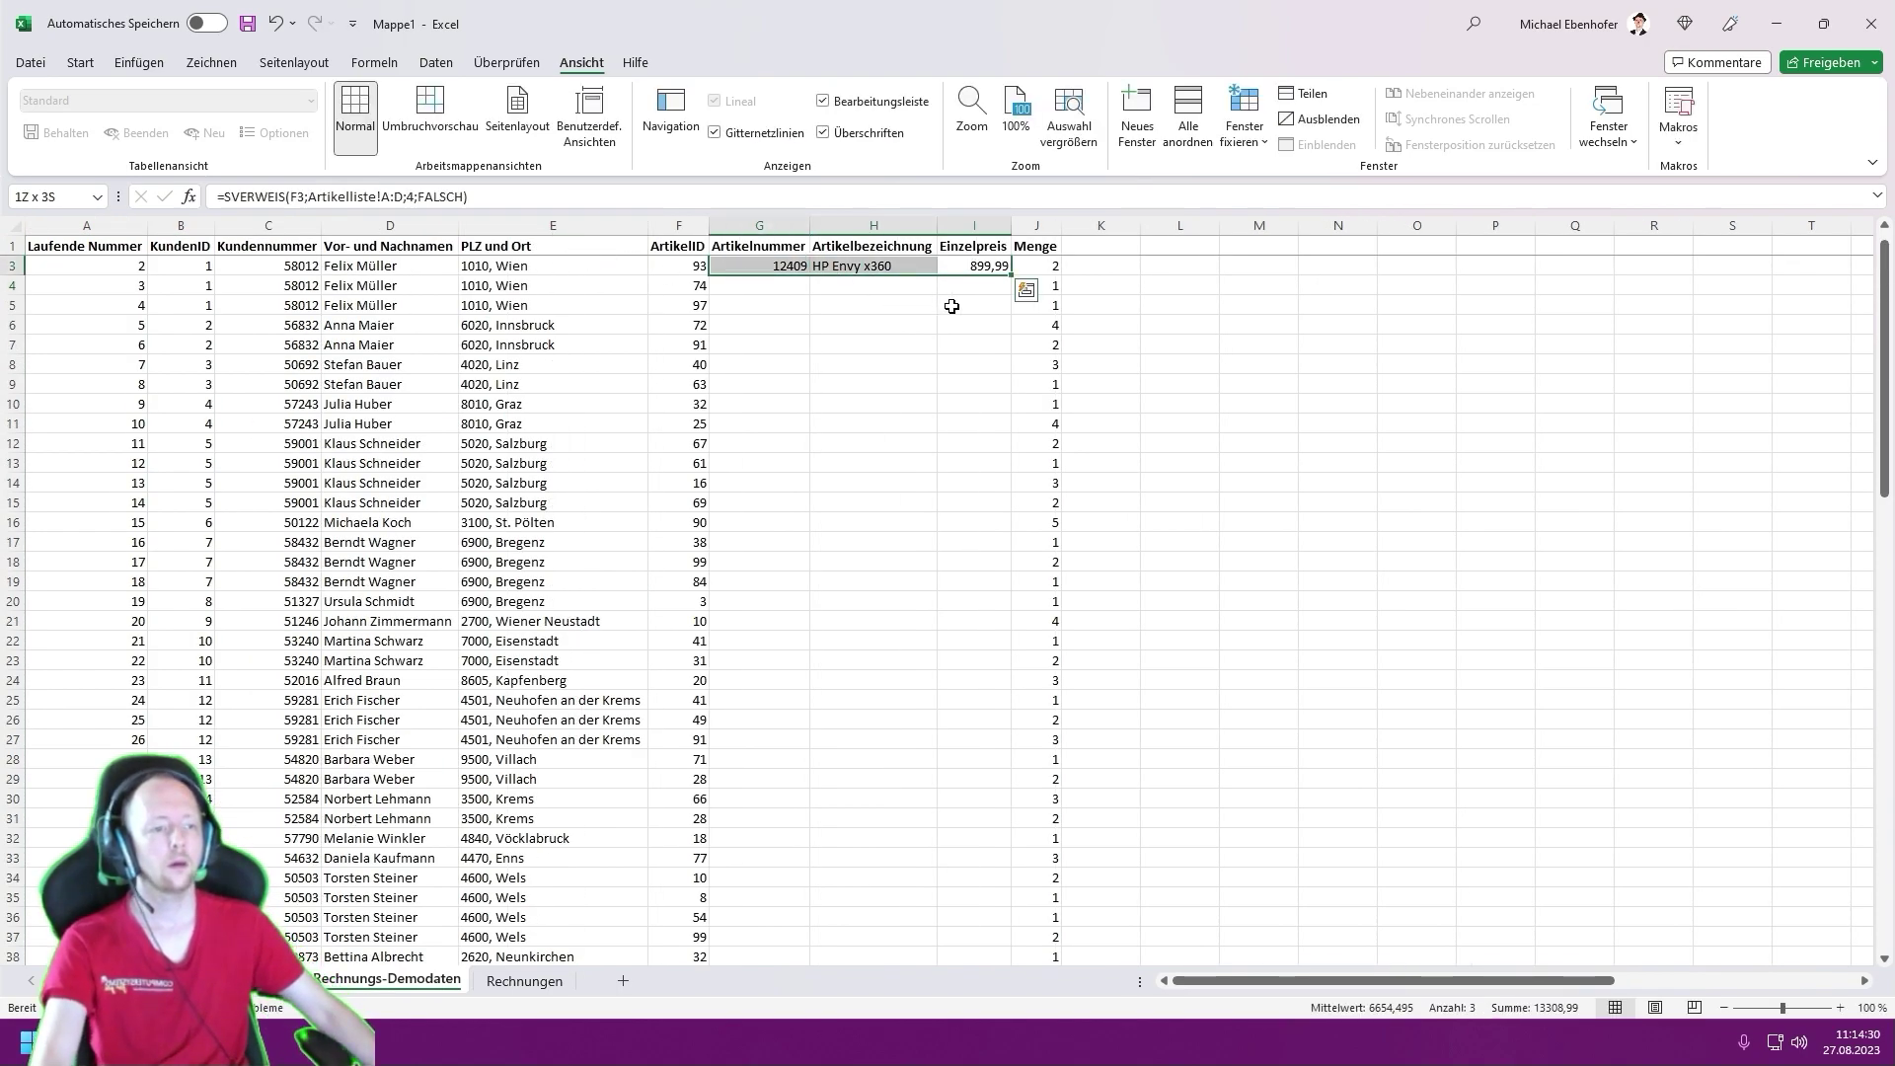
- Fill the G3:I3 lookups down to row 38 and autofit columns G through I
double_click(1009, 276)
left_click(983, 326)
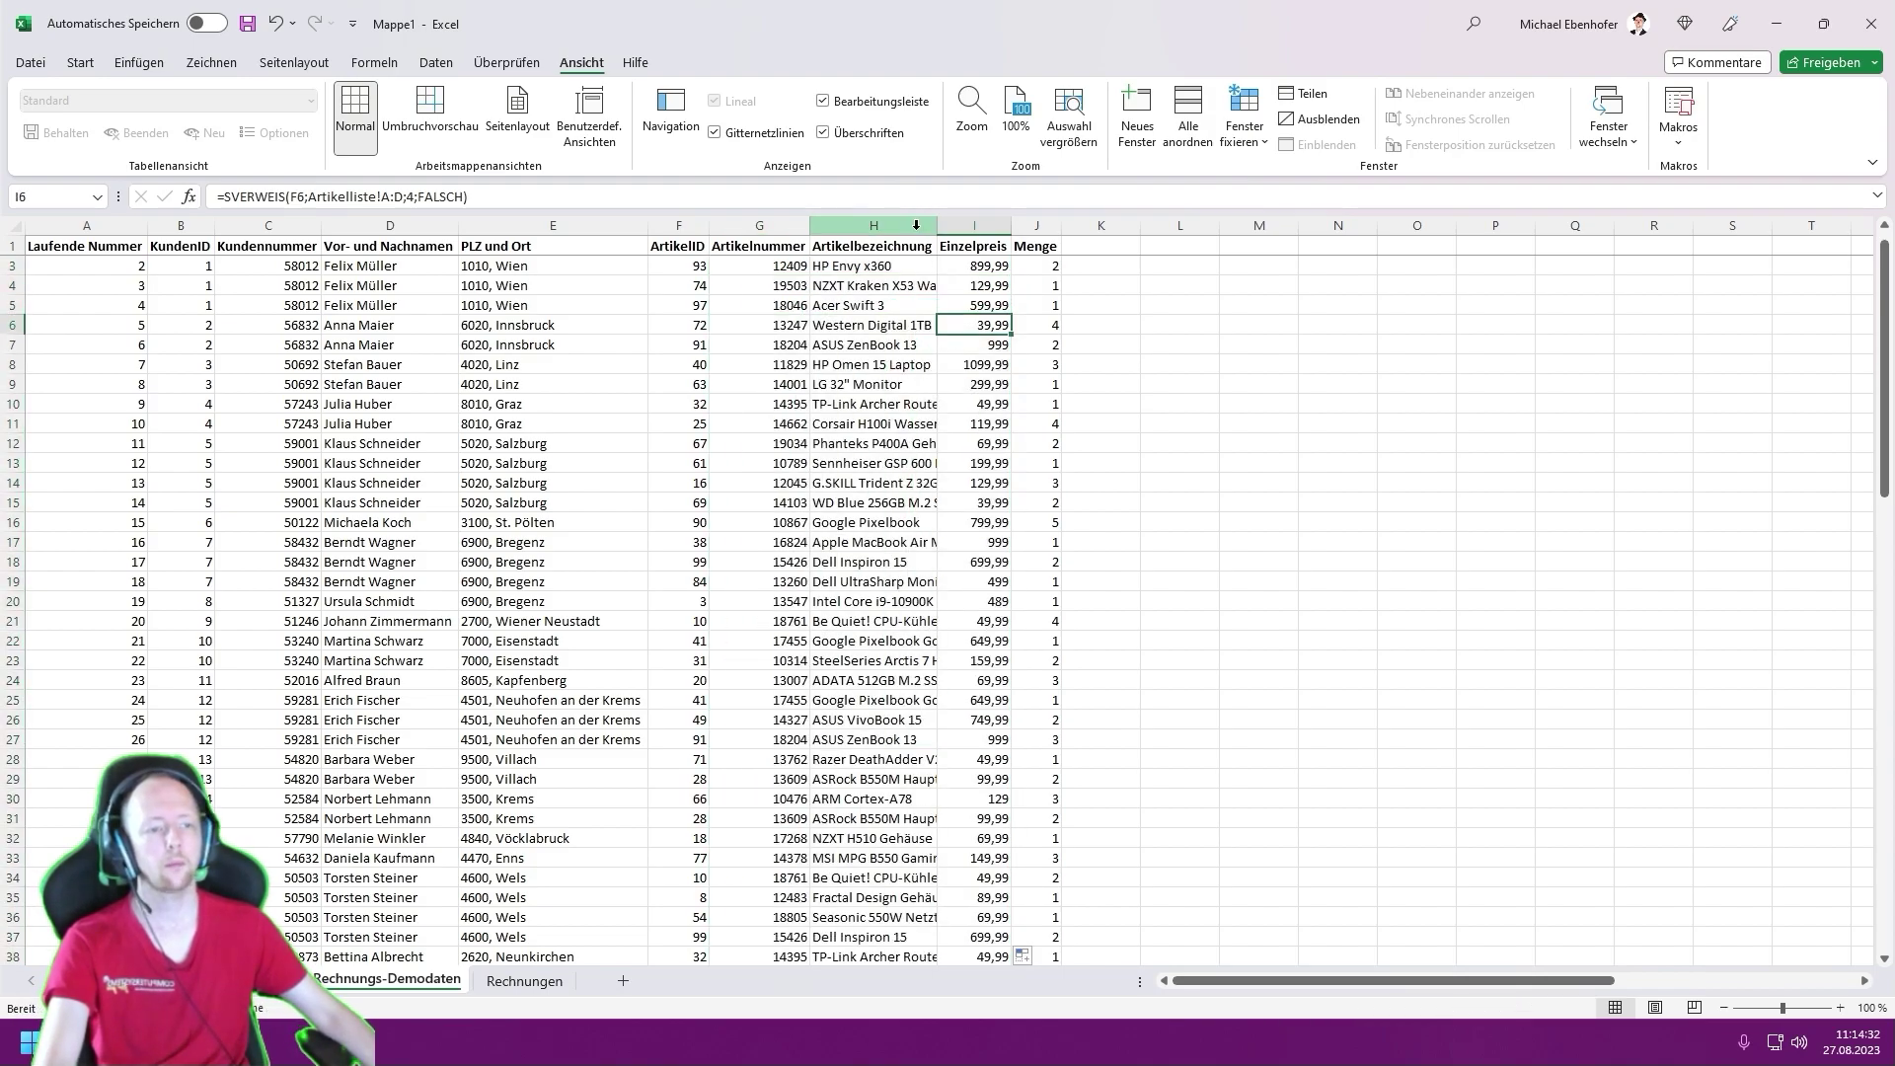
left_click_drag(987, 225, 759, 225)
double_click(809, 225)
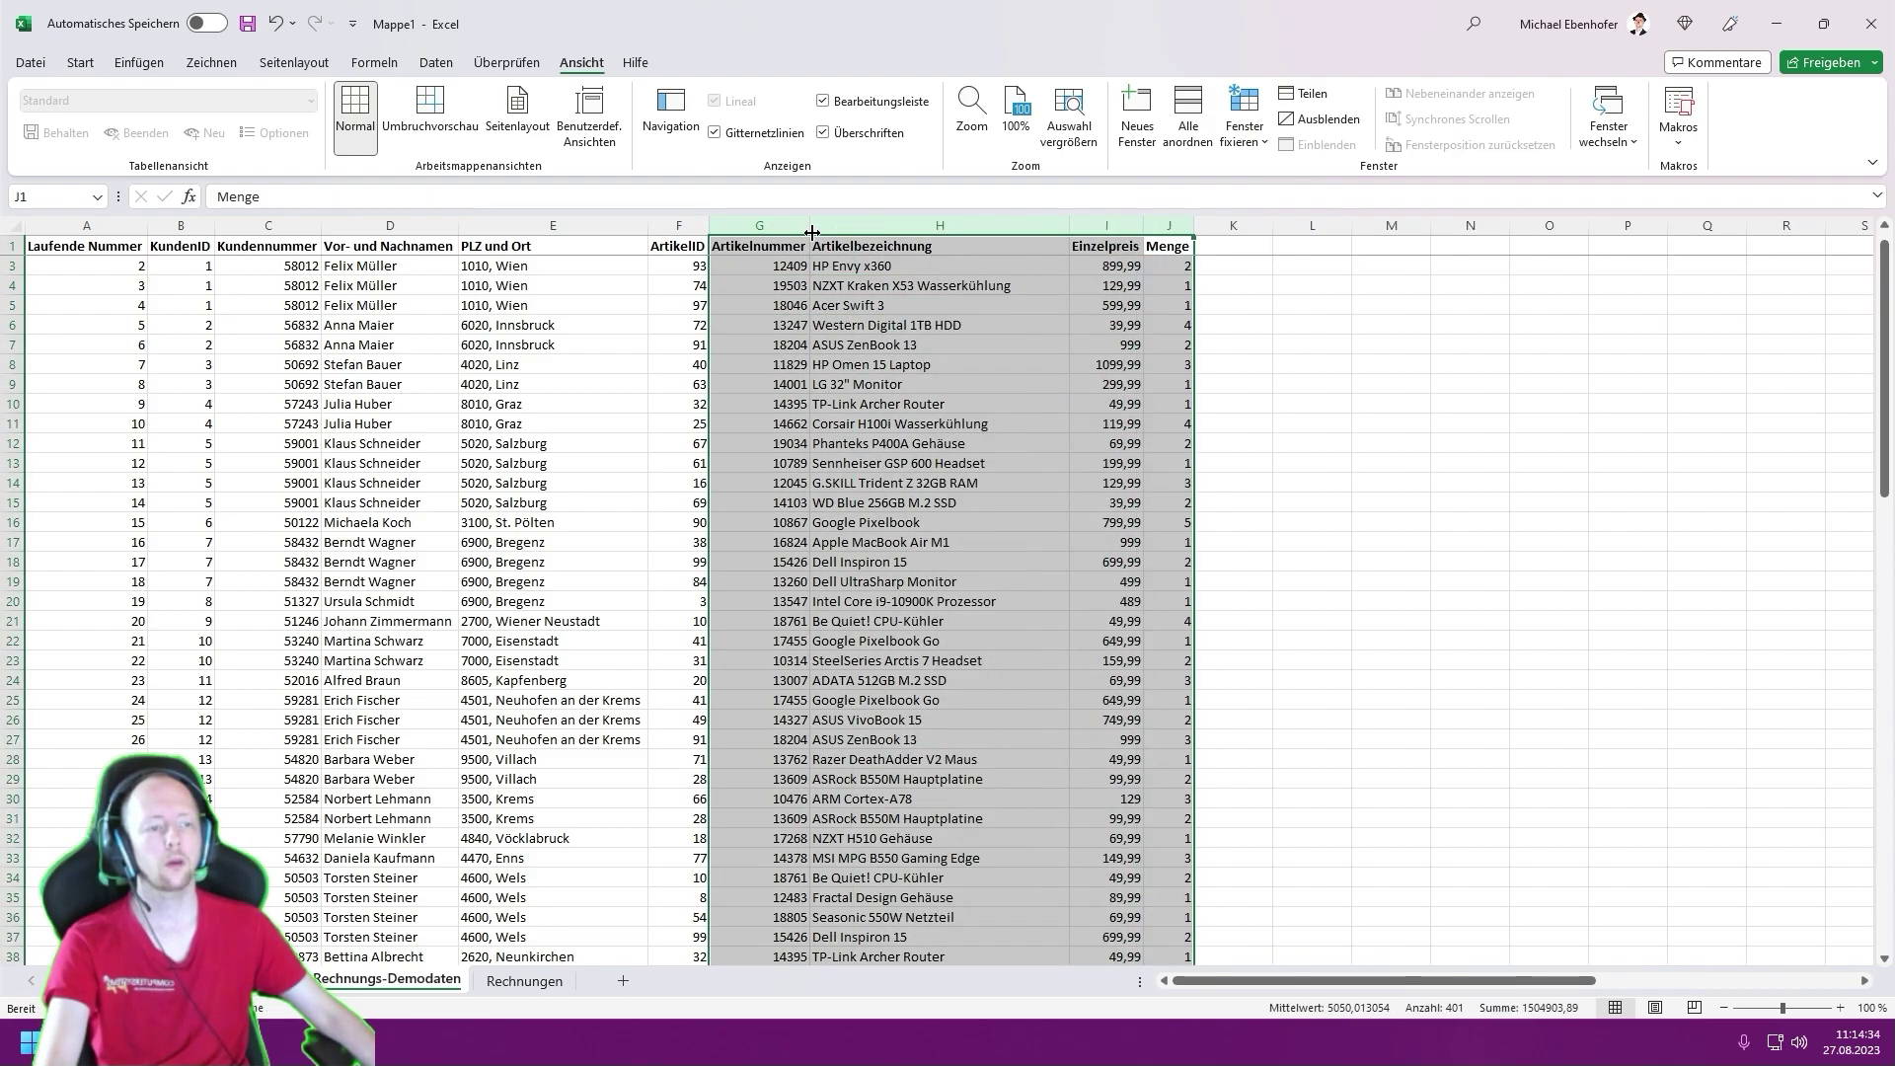
left_click(838, 341)
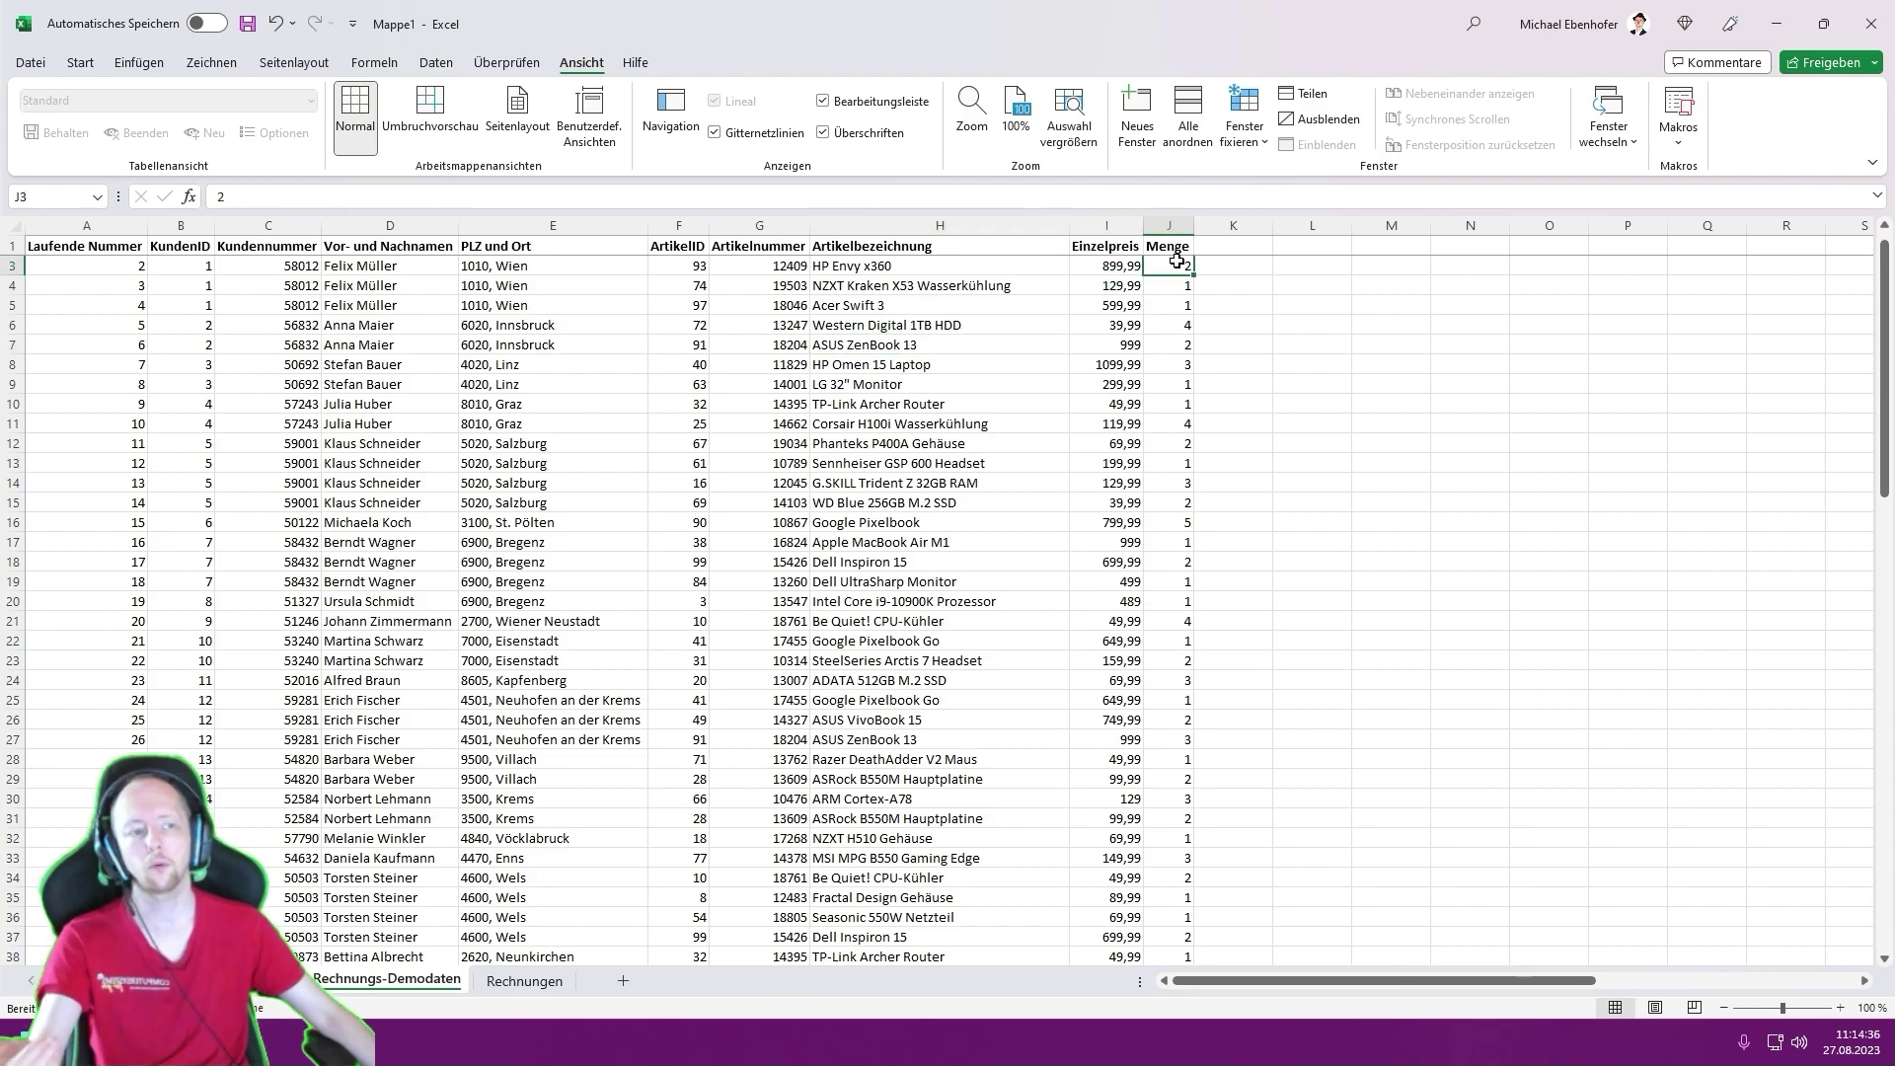
- Extend the three lookup formulas from row 3 up into row 2
left_click(1230, 245)
left_click_drag(1114, 267, 1210, 268)
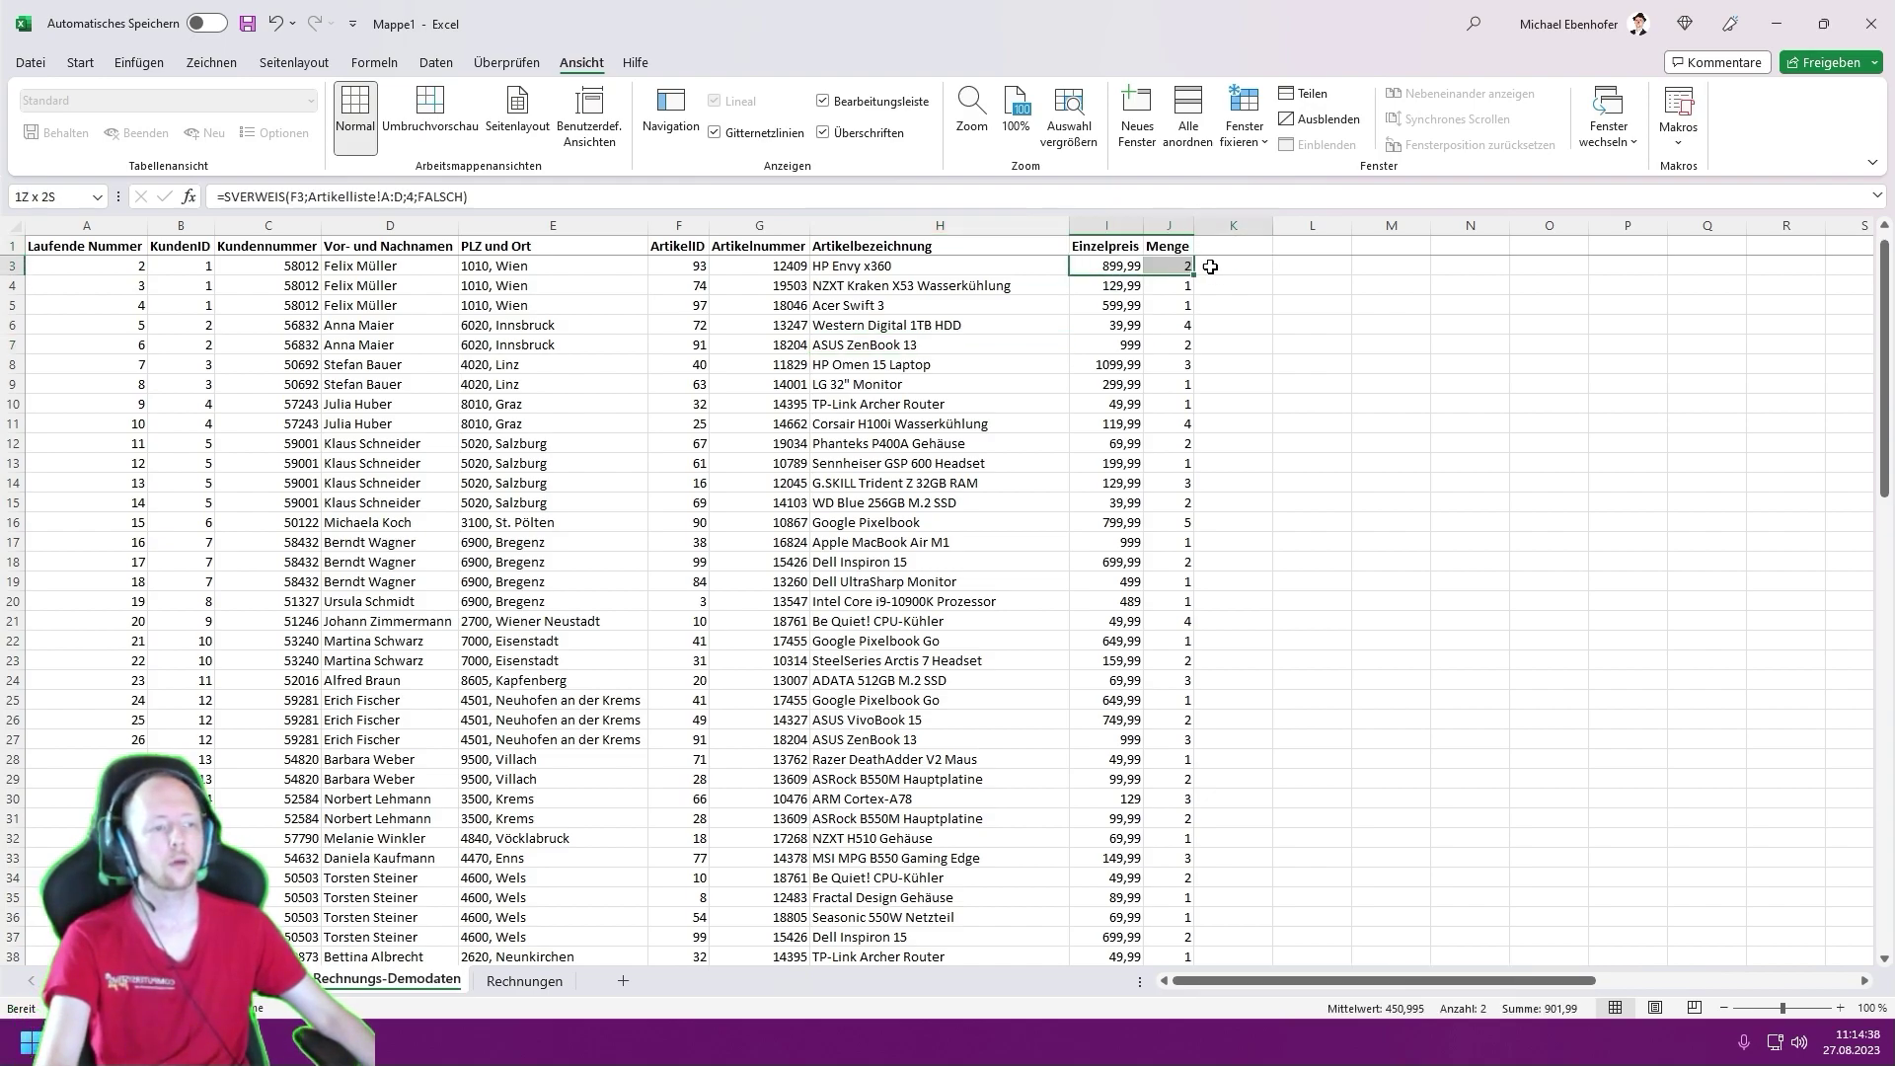
scroll(157, 335, "up", 1)
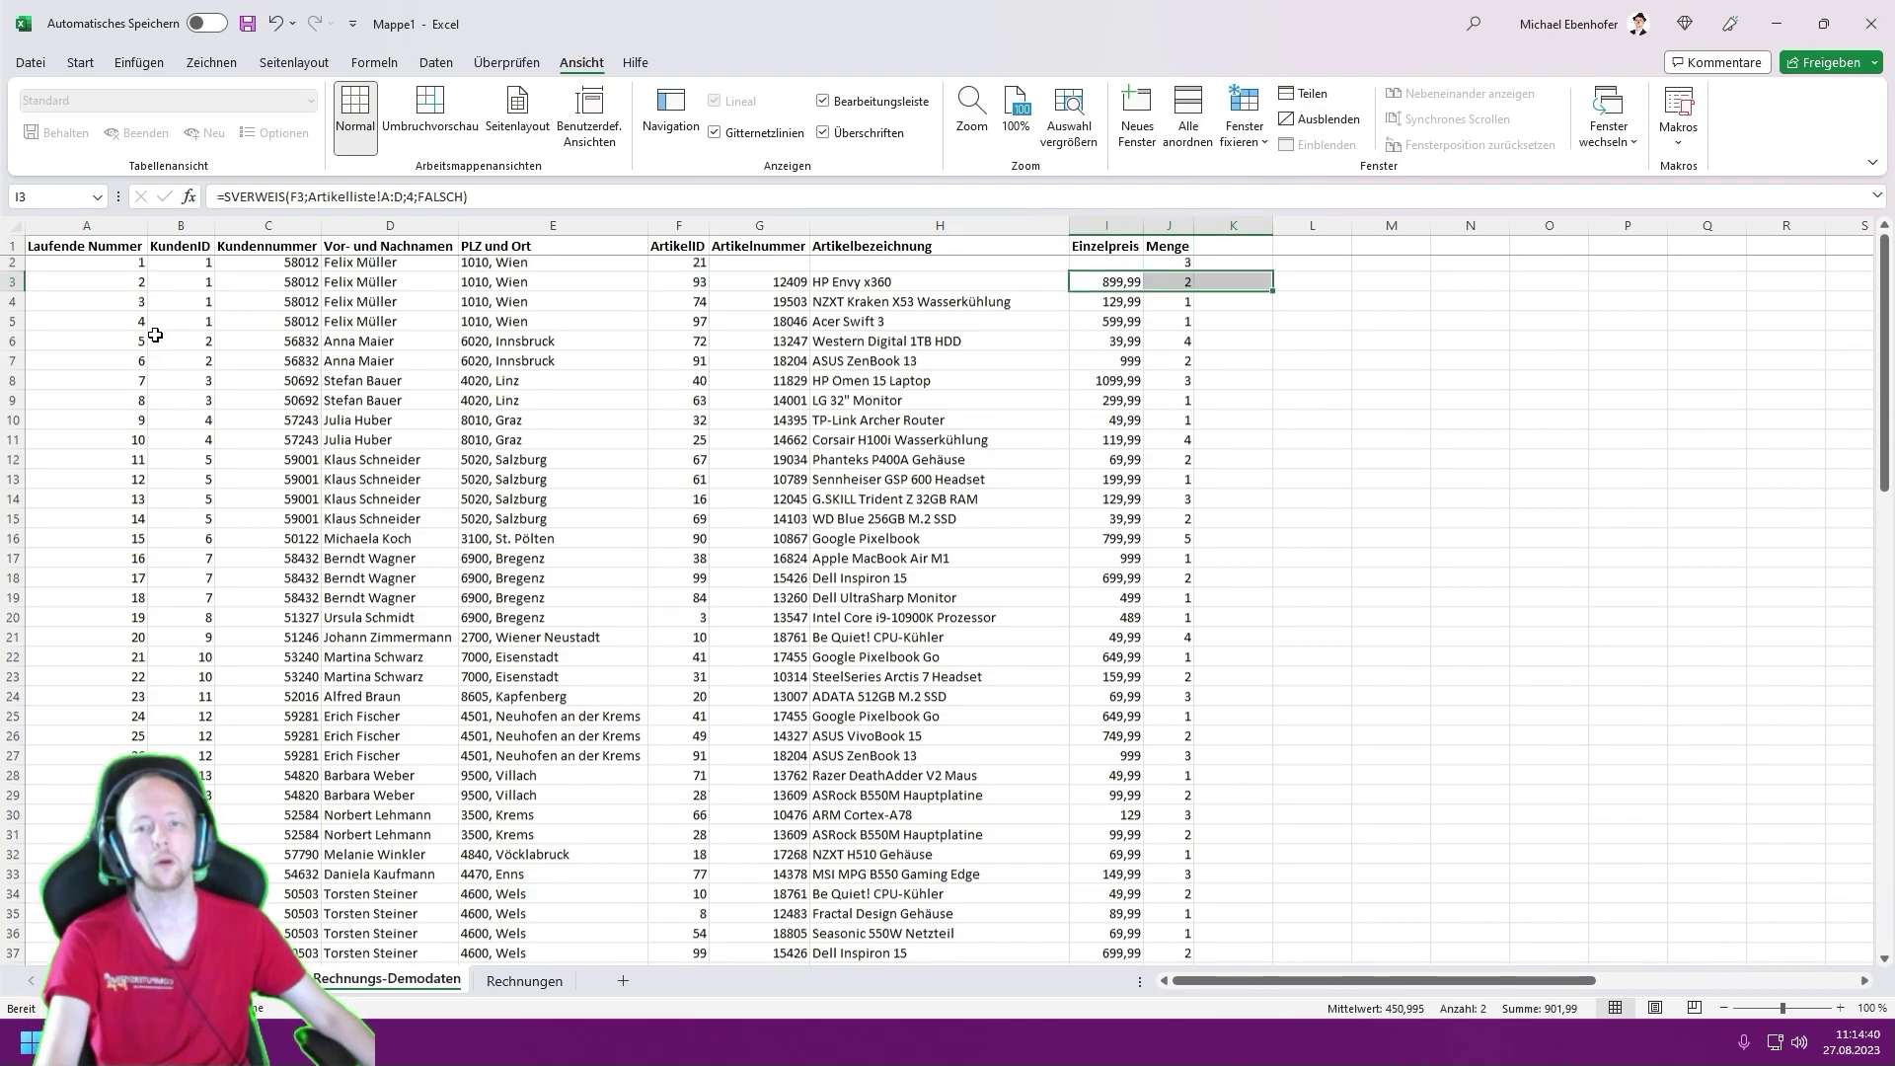
left_click(115, 266)
left_click(176, 267)
mouse_move(177, 267)
left_mouse_down()
mouse_move(180, 307)
mouse_move(341, 323)
left_mouse_up()
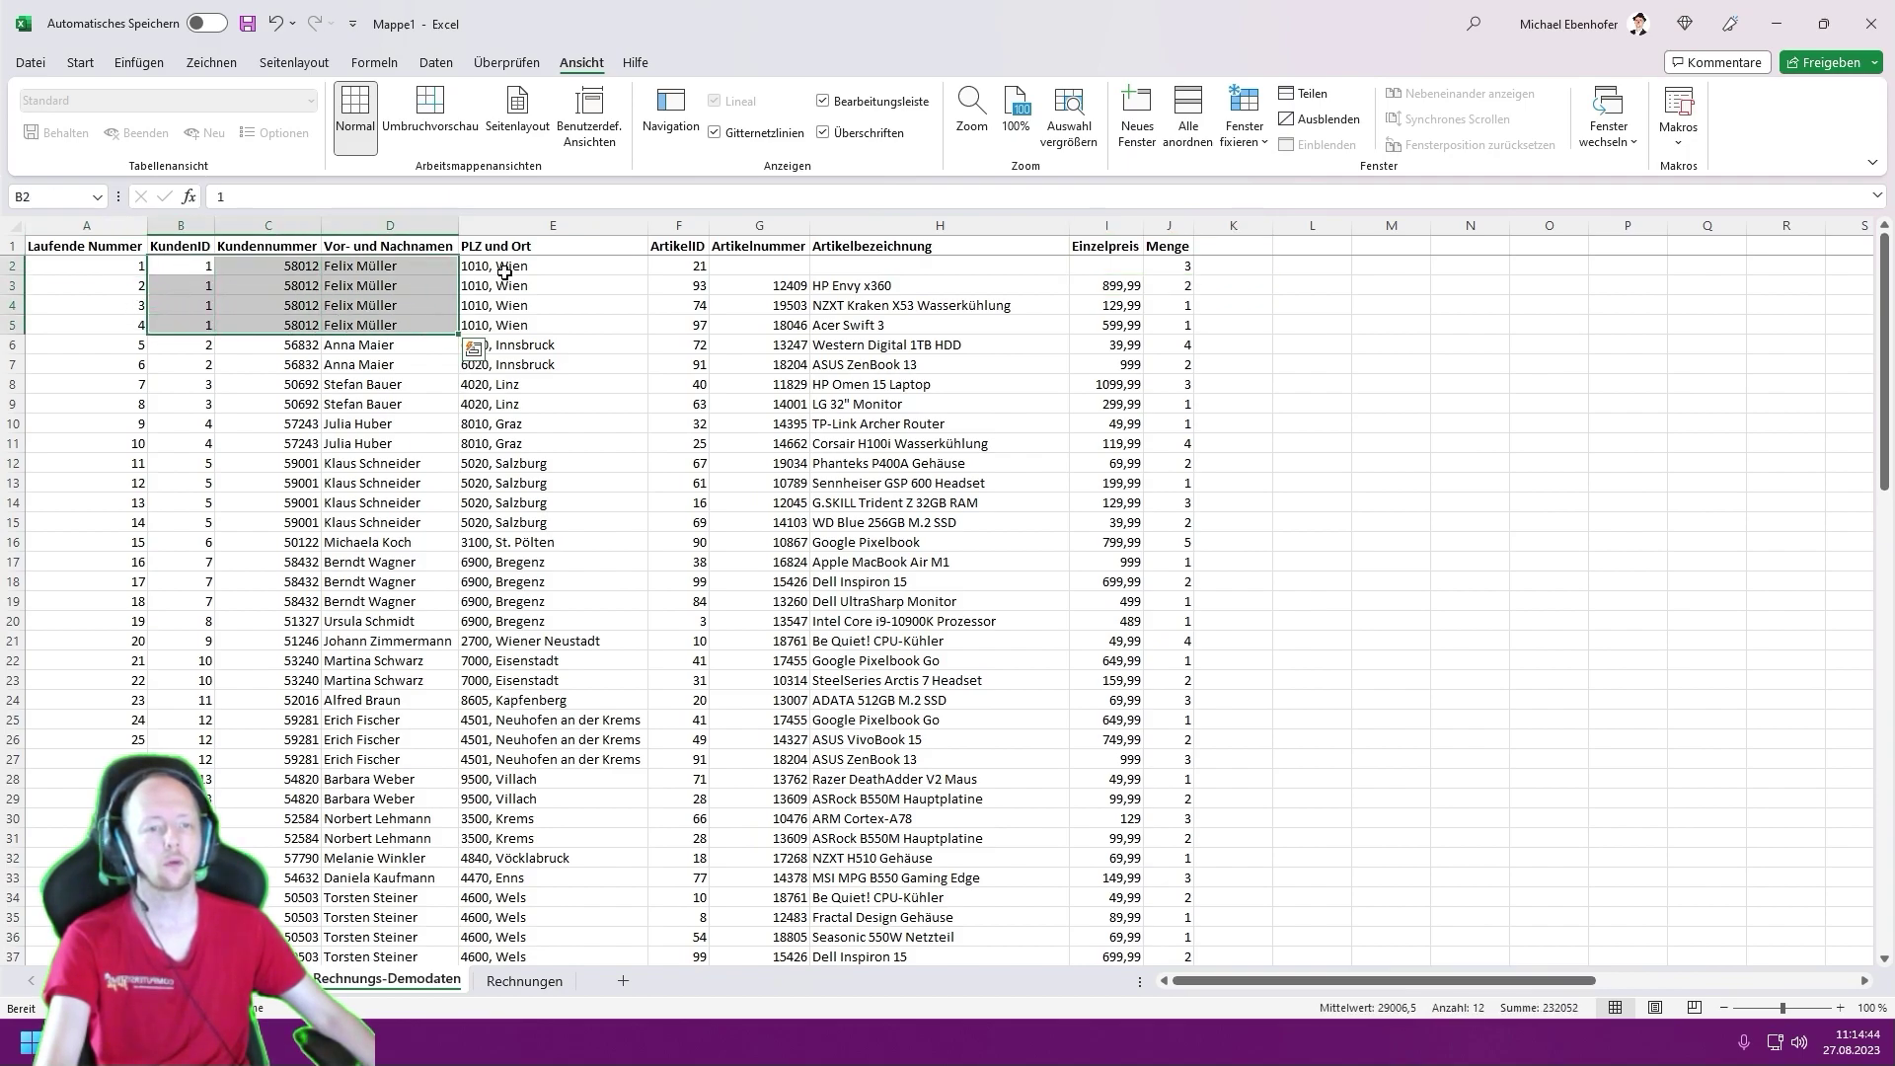
left_click_drag(732, 286, 1142, 272)
left_click(774, 272)
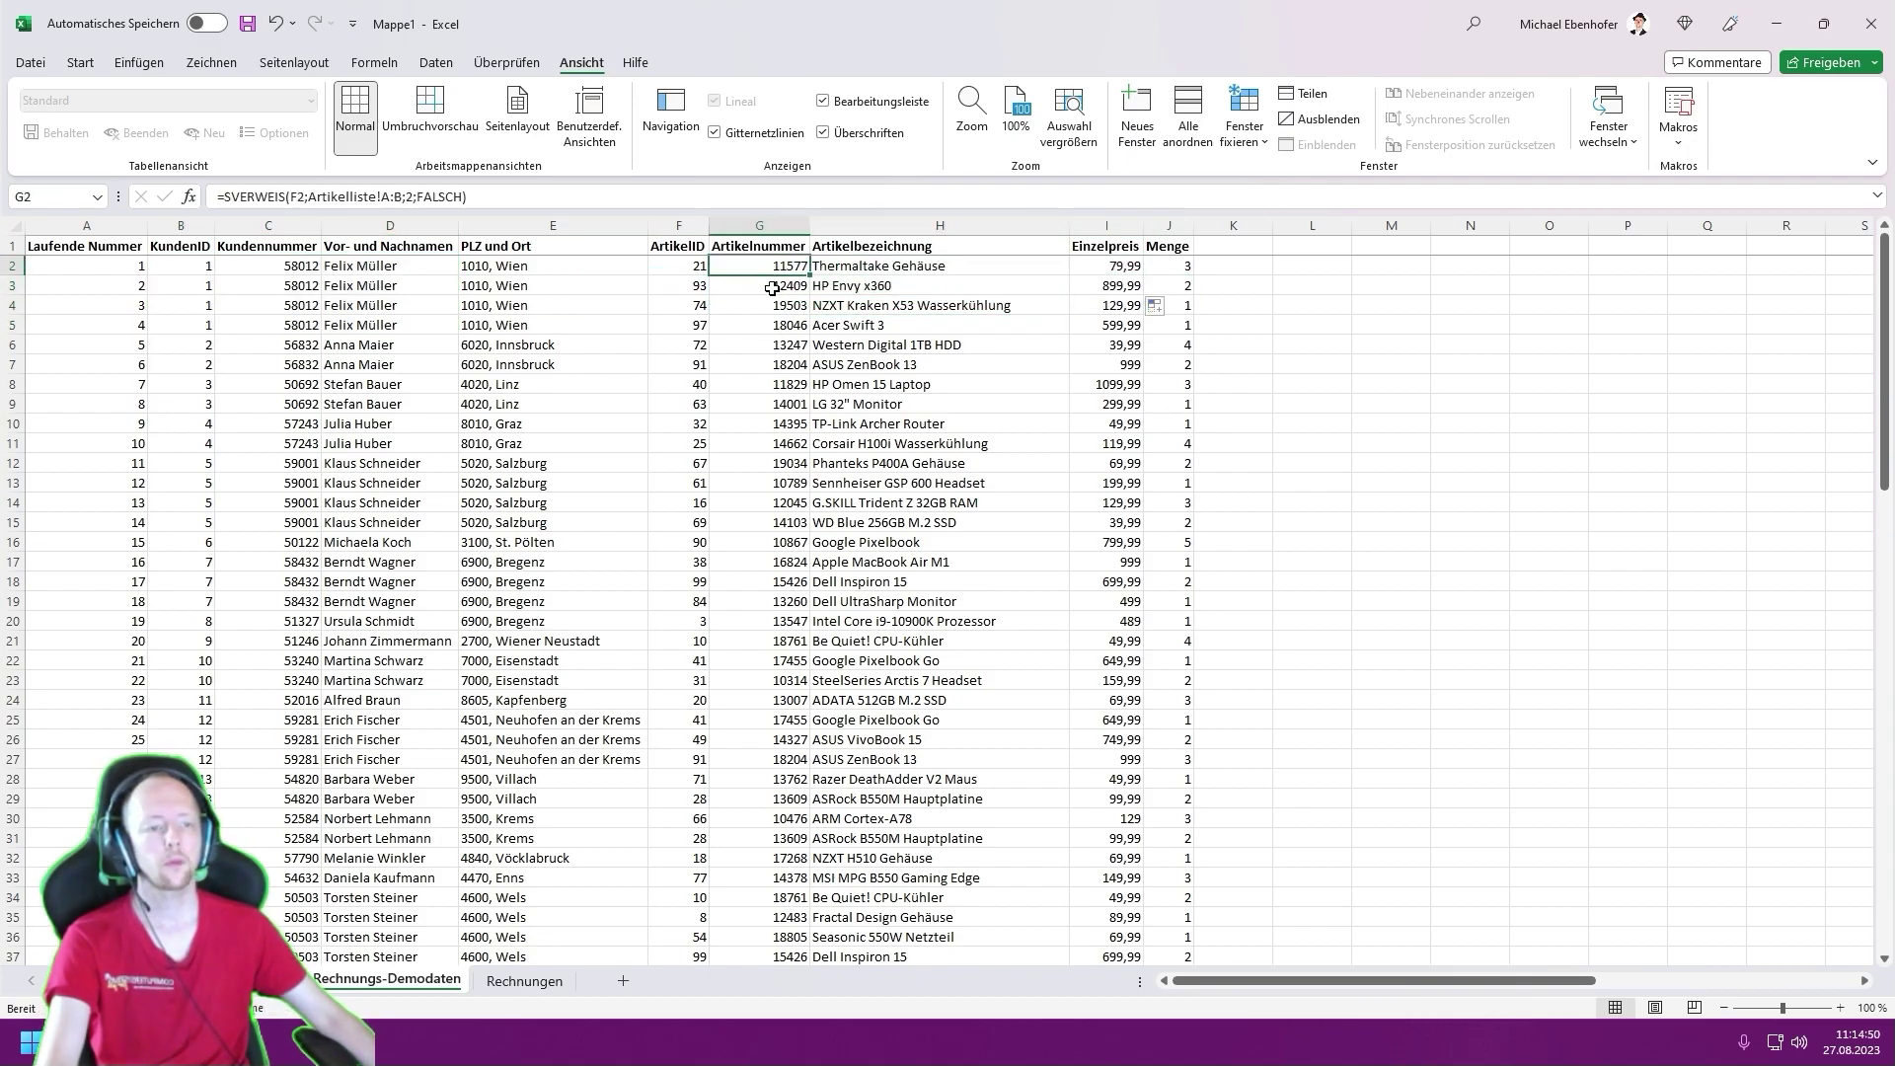
- Check the article name formulas in column H from H2 down to H7
key("Right")
key("Down")
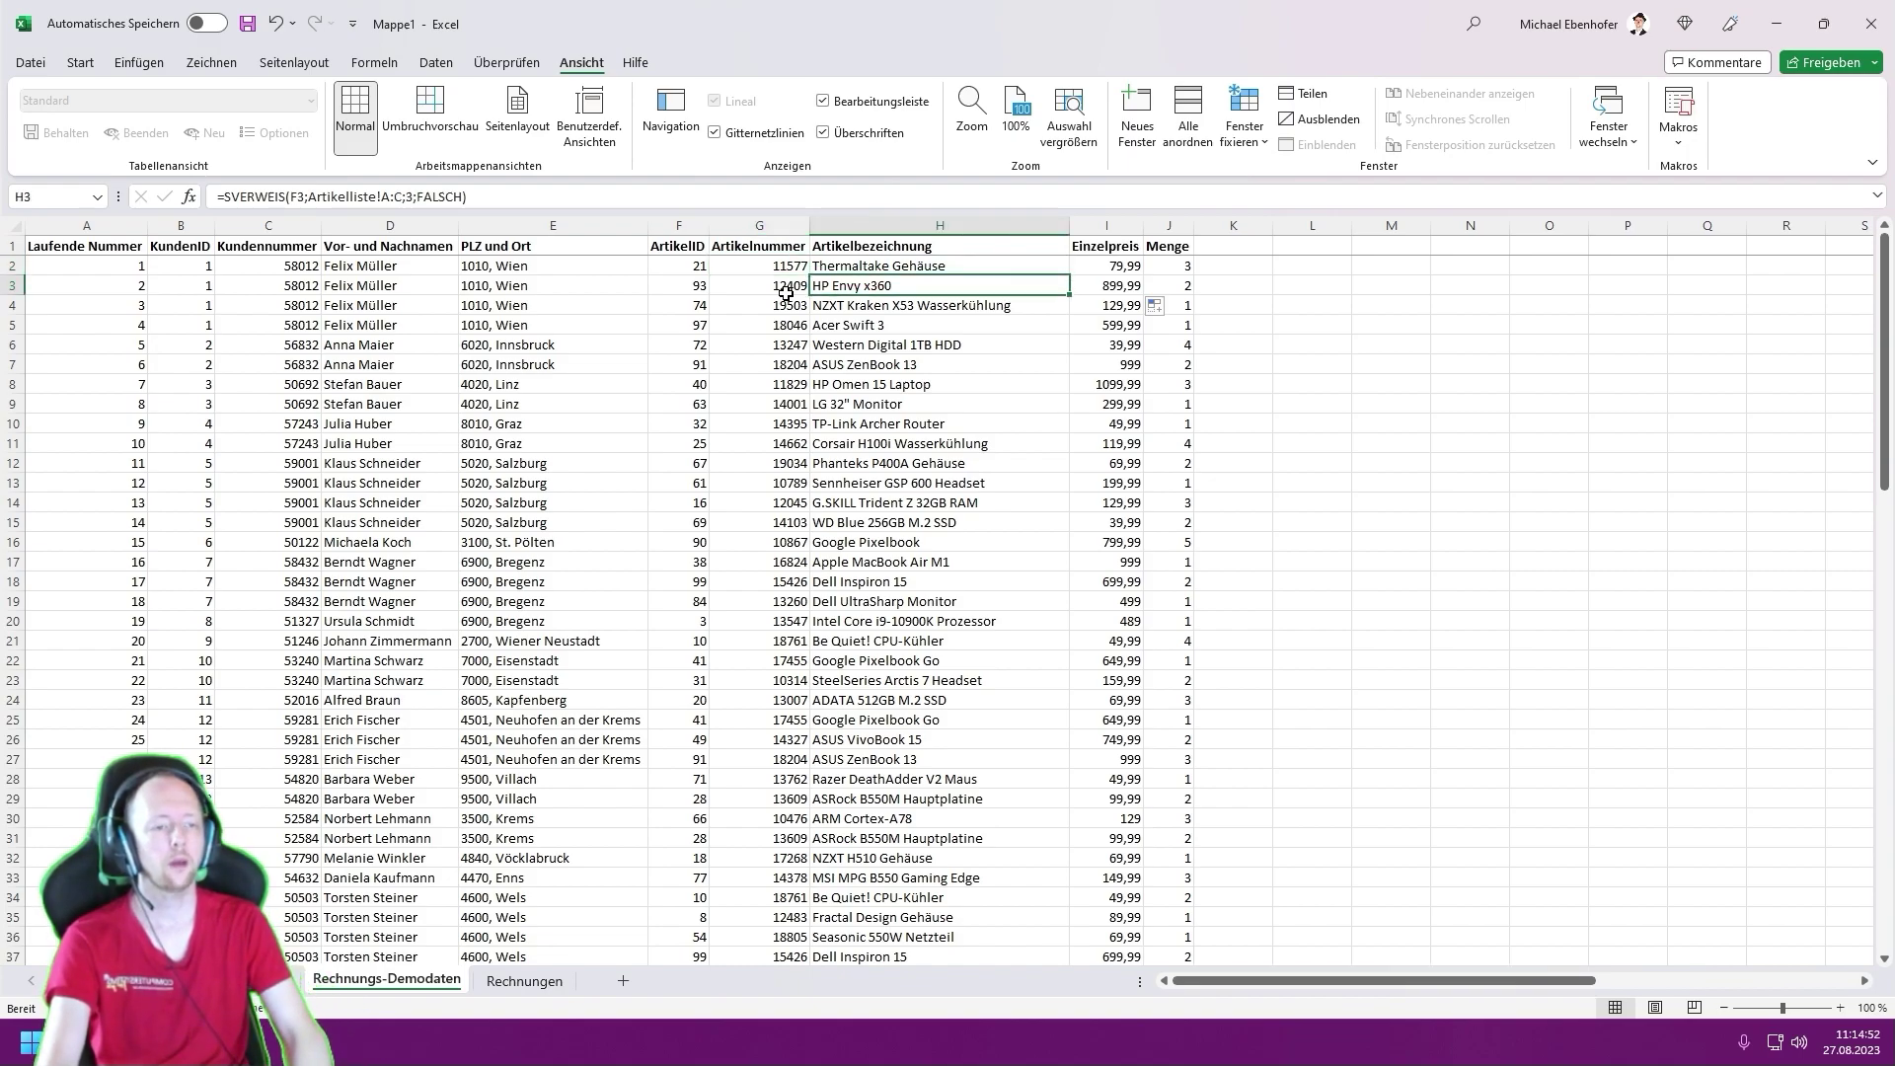
key("Down")
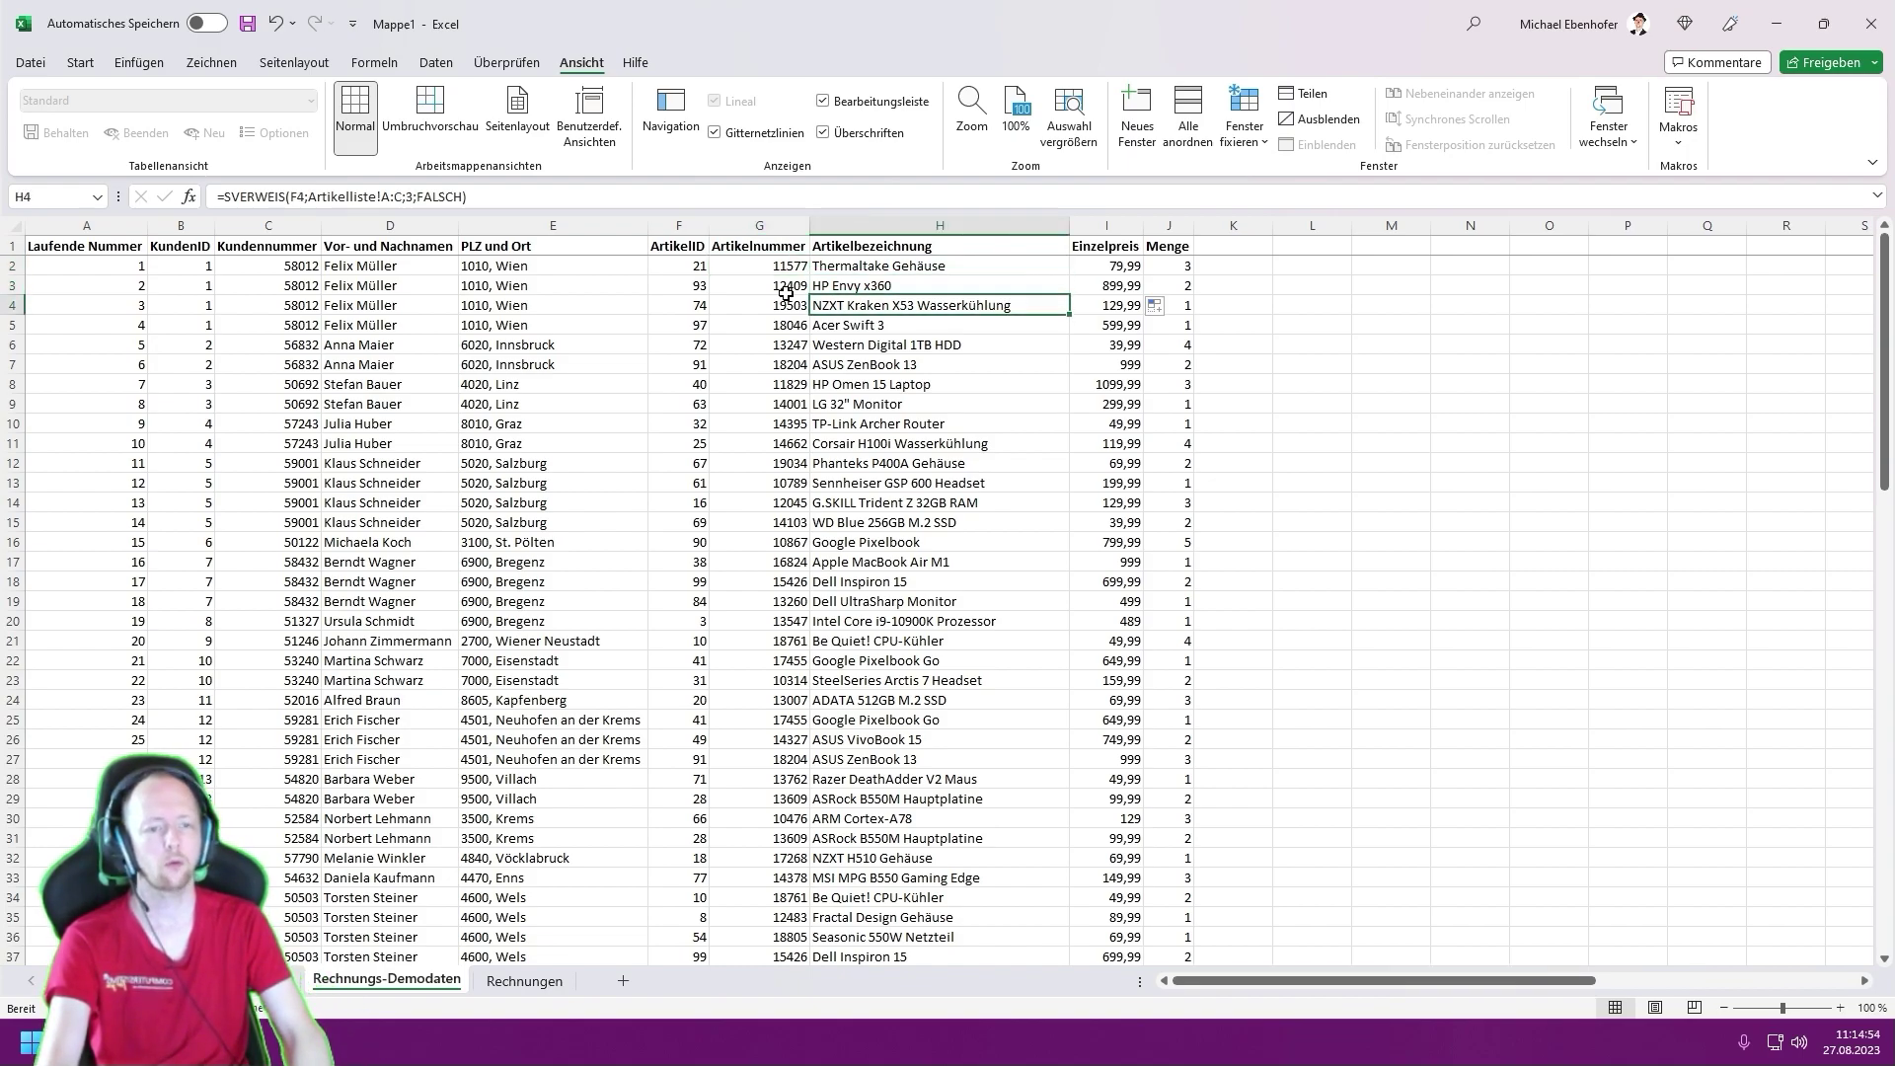
key("Down")
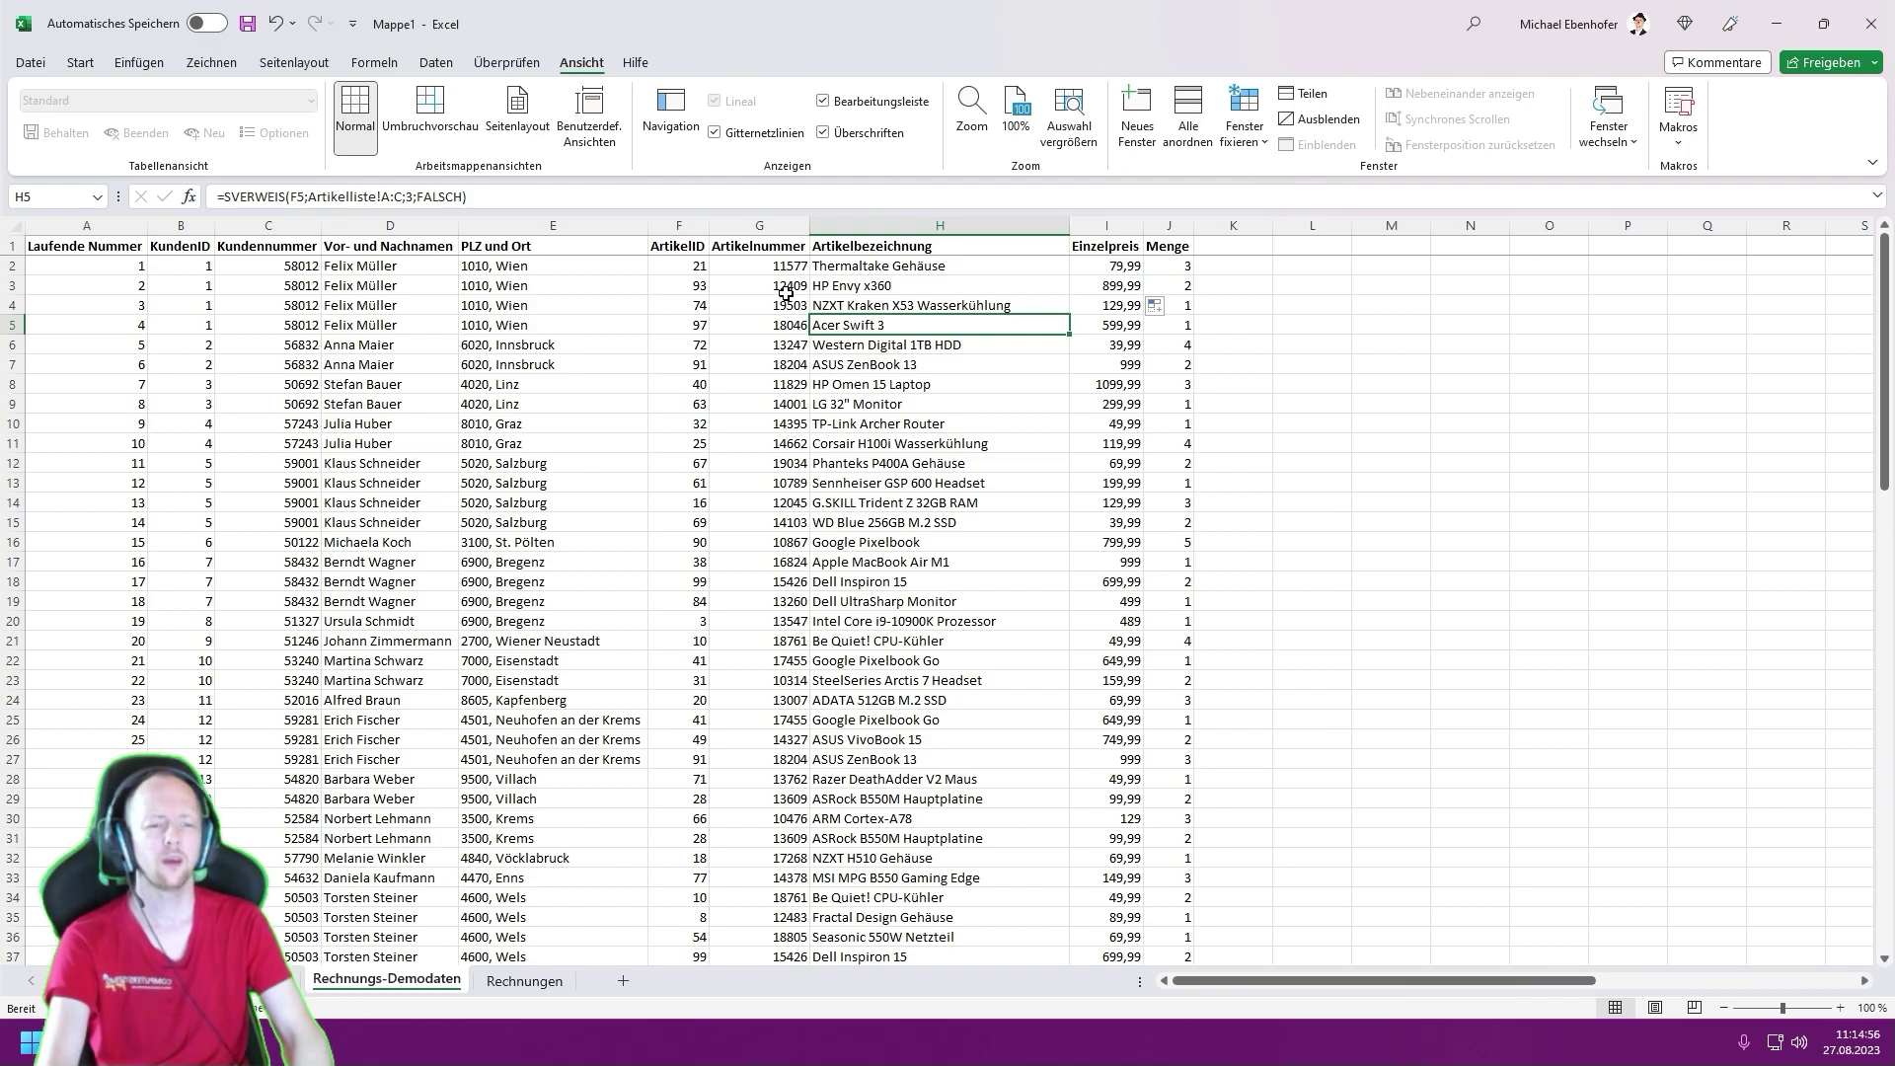
key("shift+Up")
key("shift+Up")
key("shift+Up")
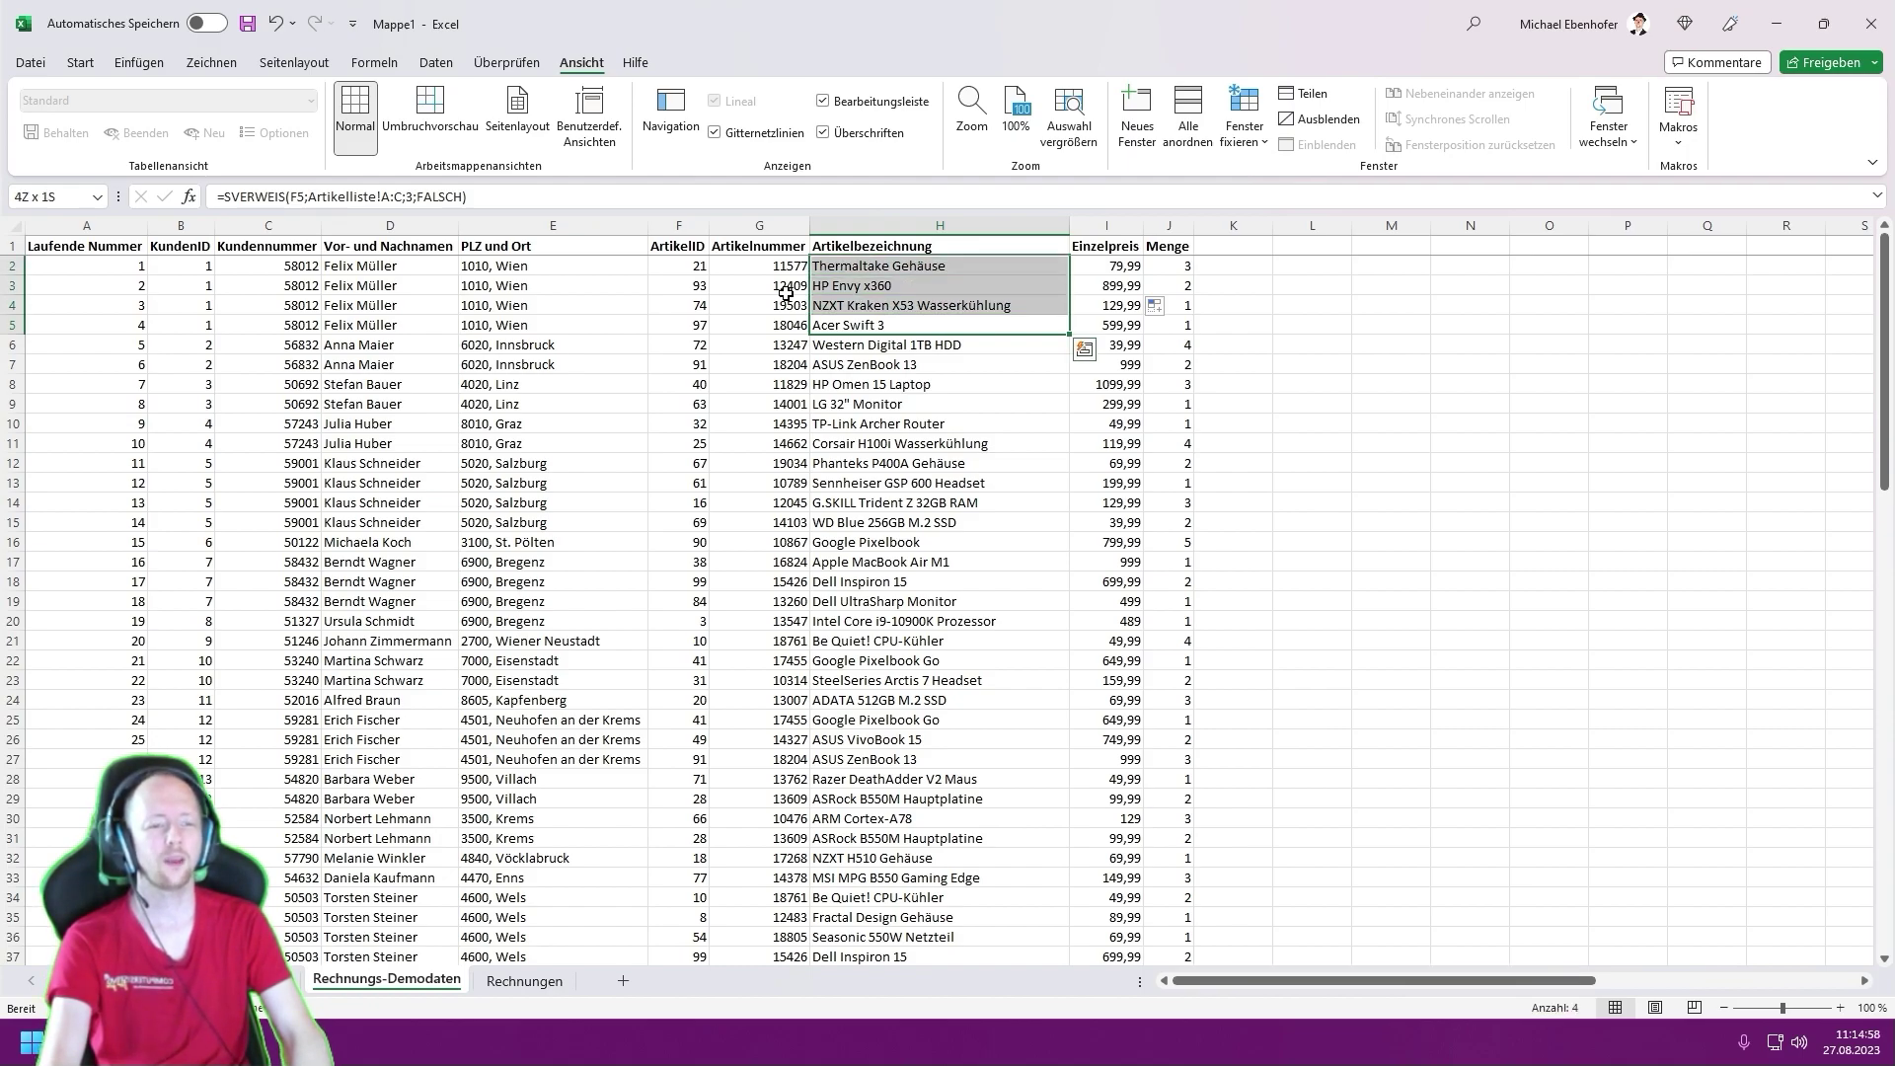
key("Left")
key("Up")
key("Left")
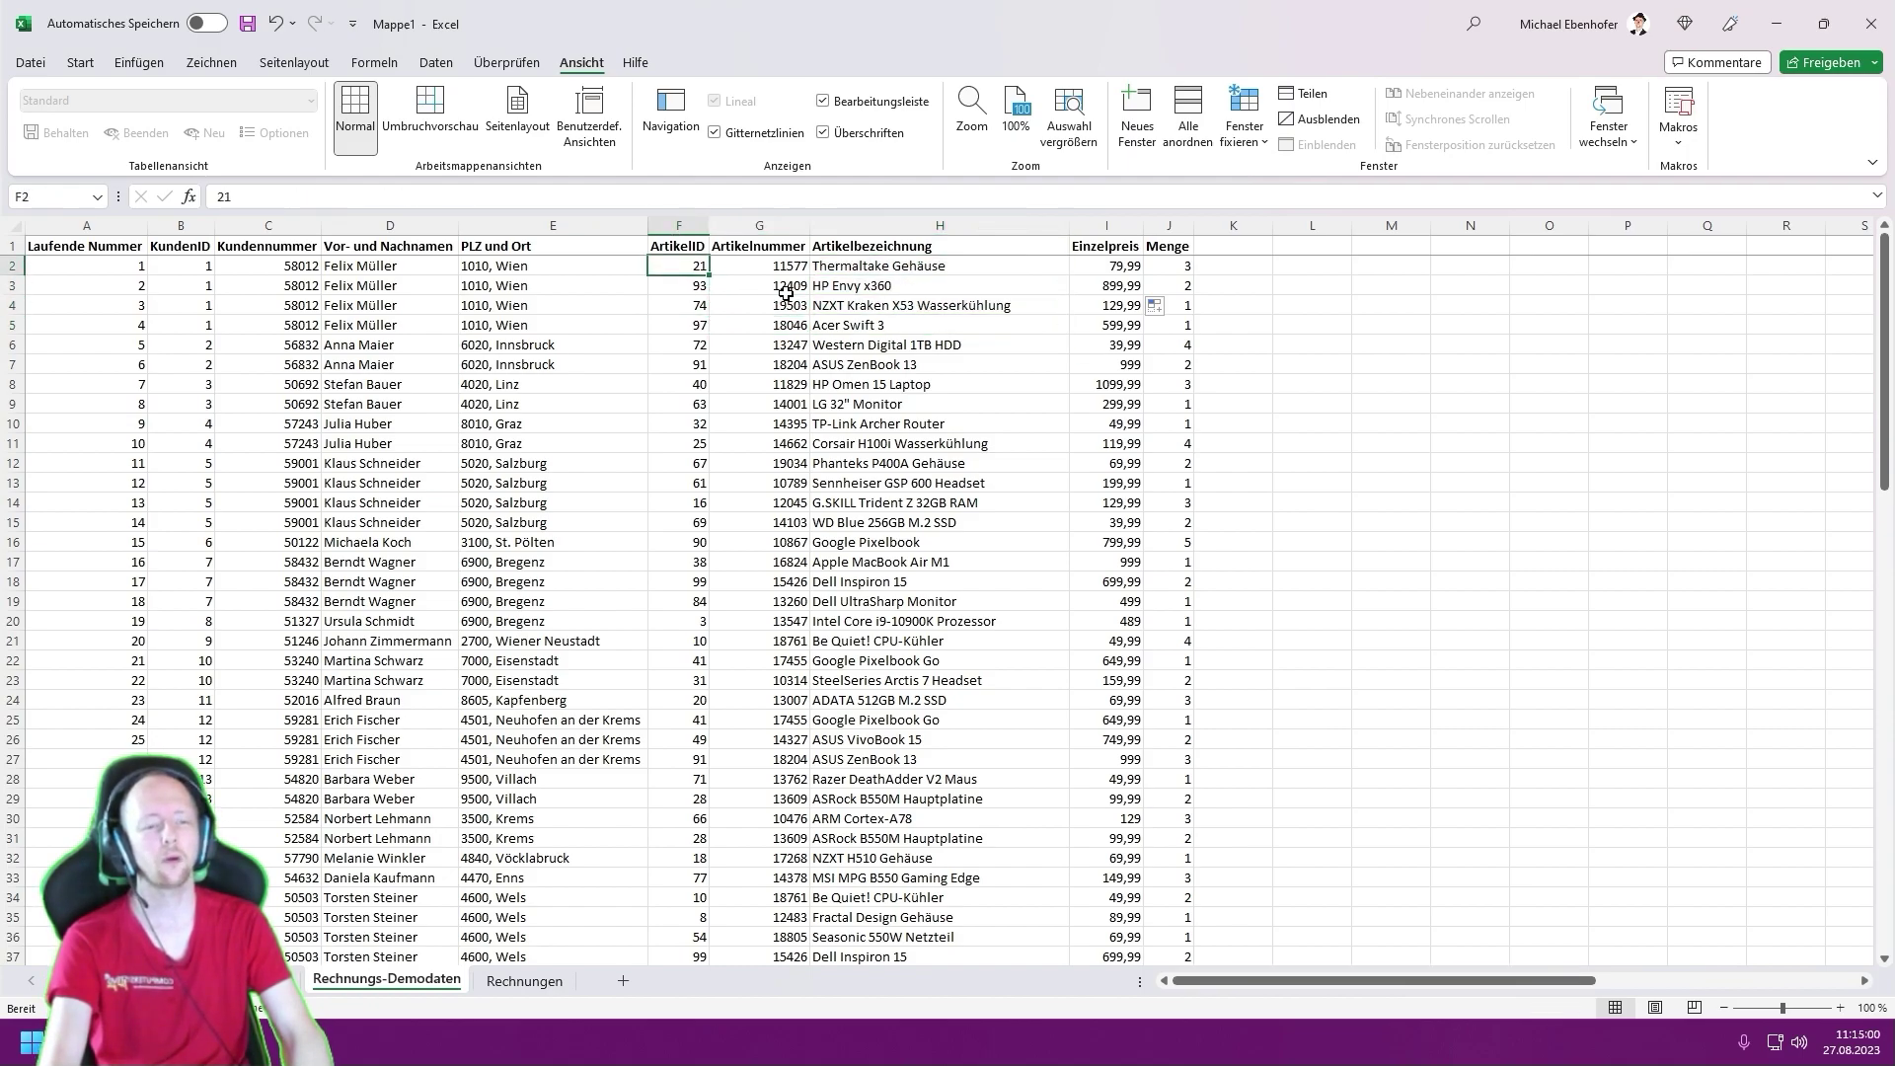
key("Right")
key("Right")
key("Down")
key("Down")
key("Down")
key("Down")
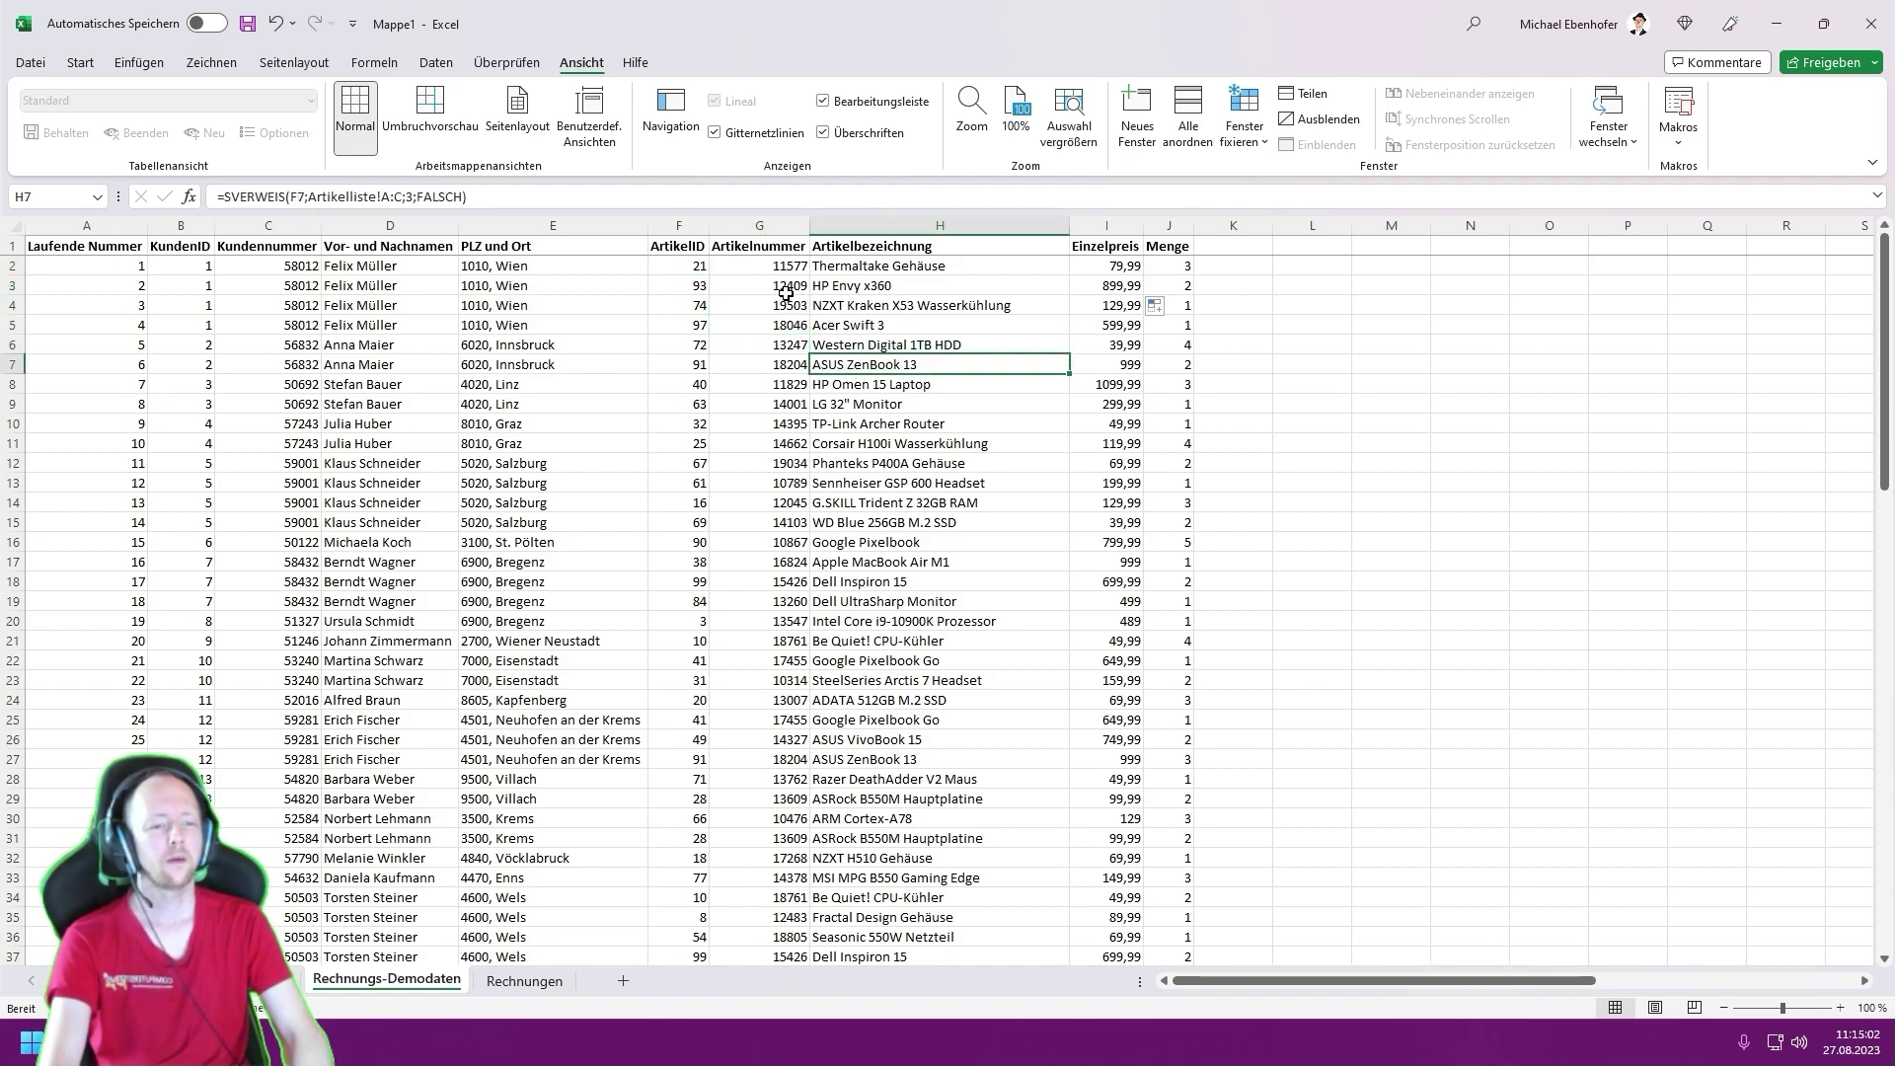
key("Down")
key("Down")
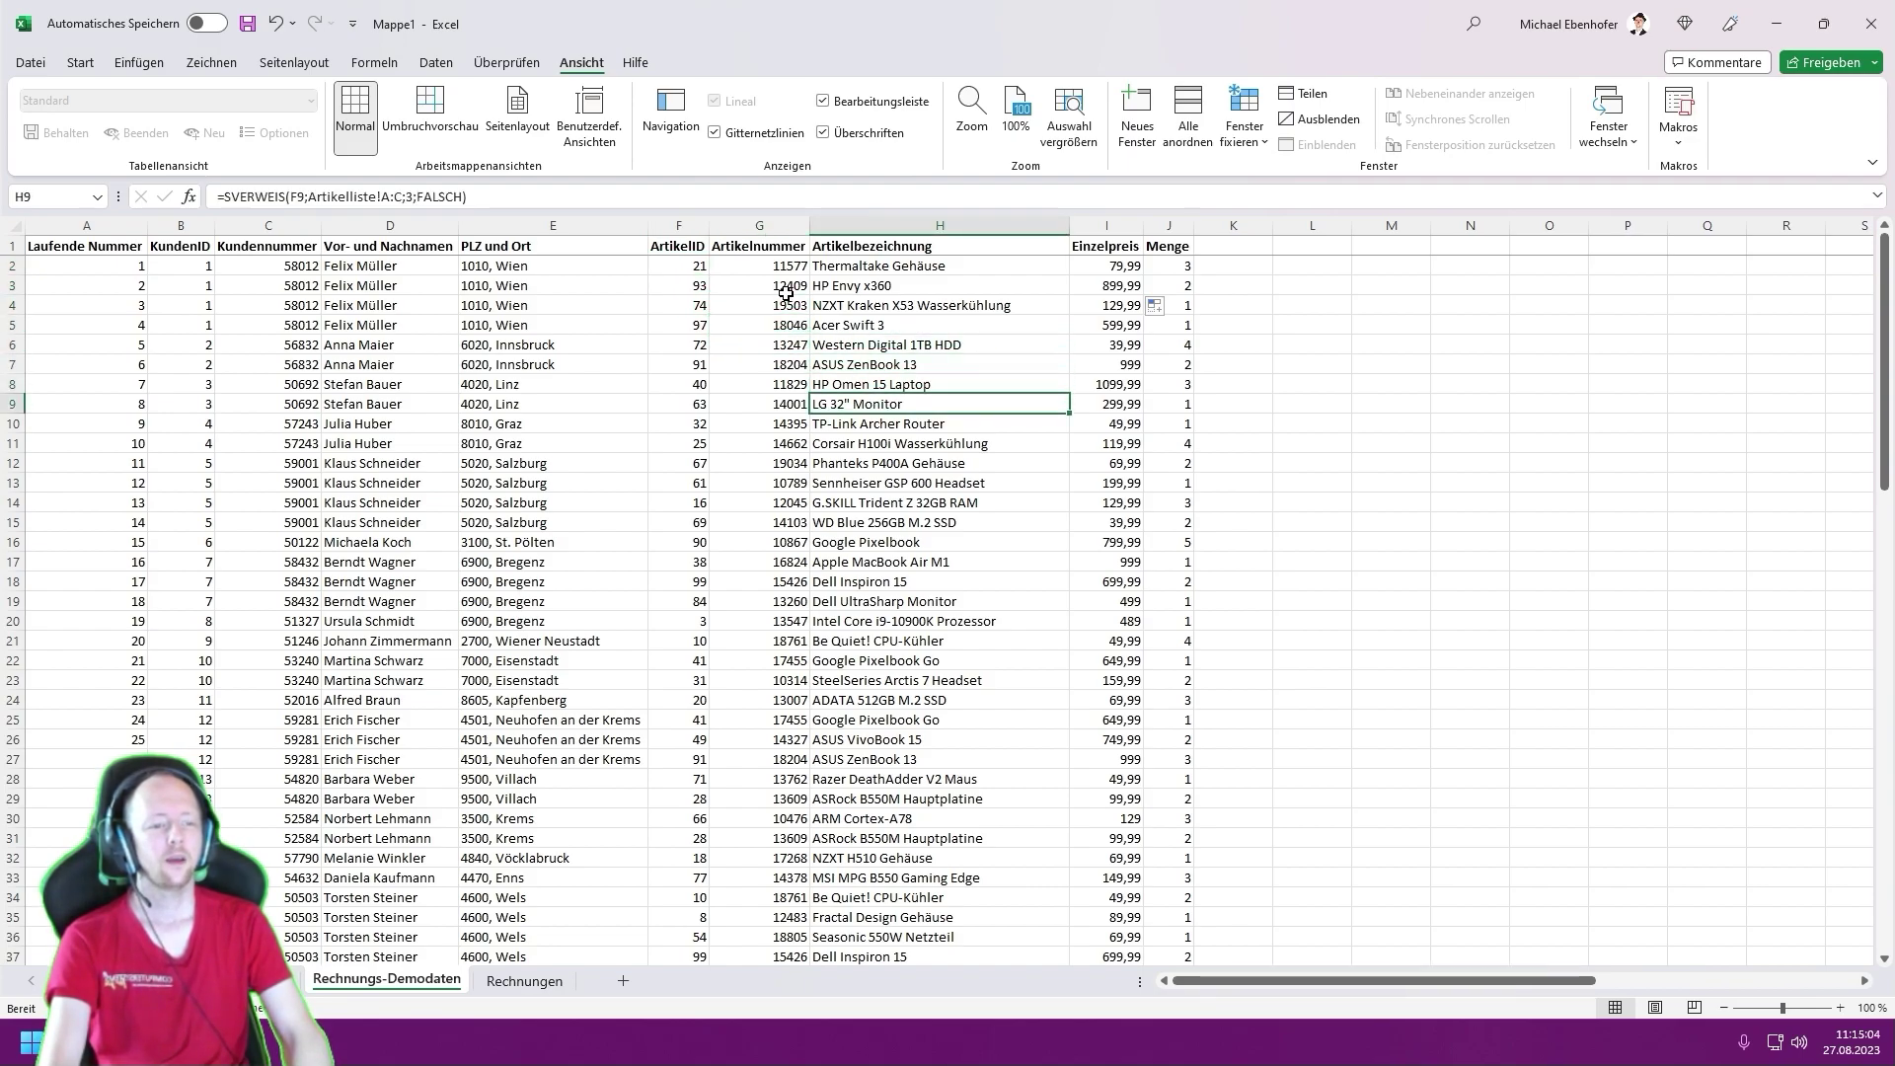
key("Up")
key("Up")
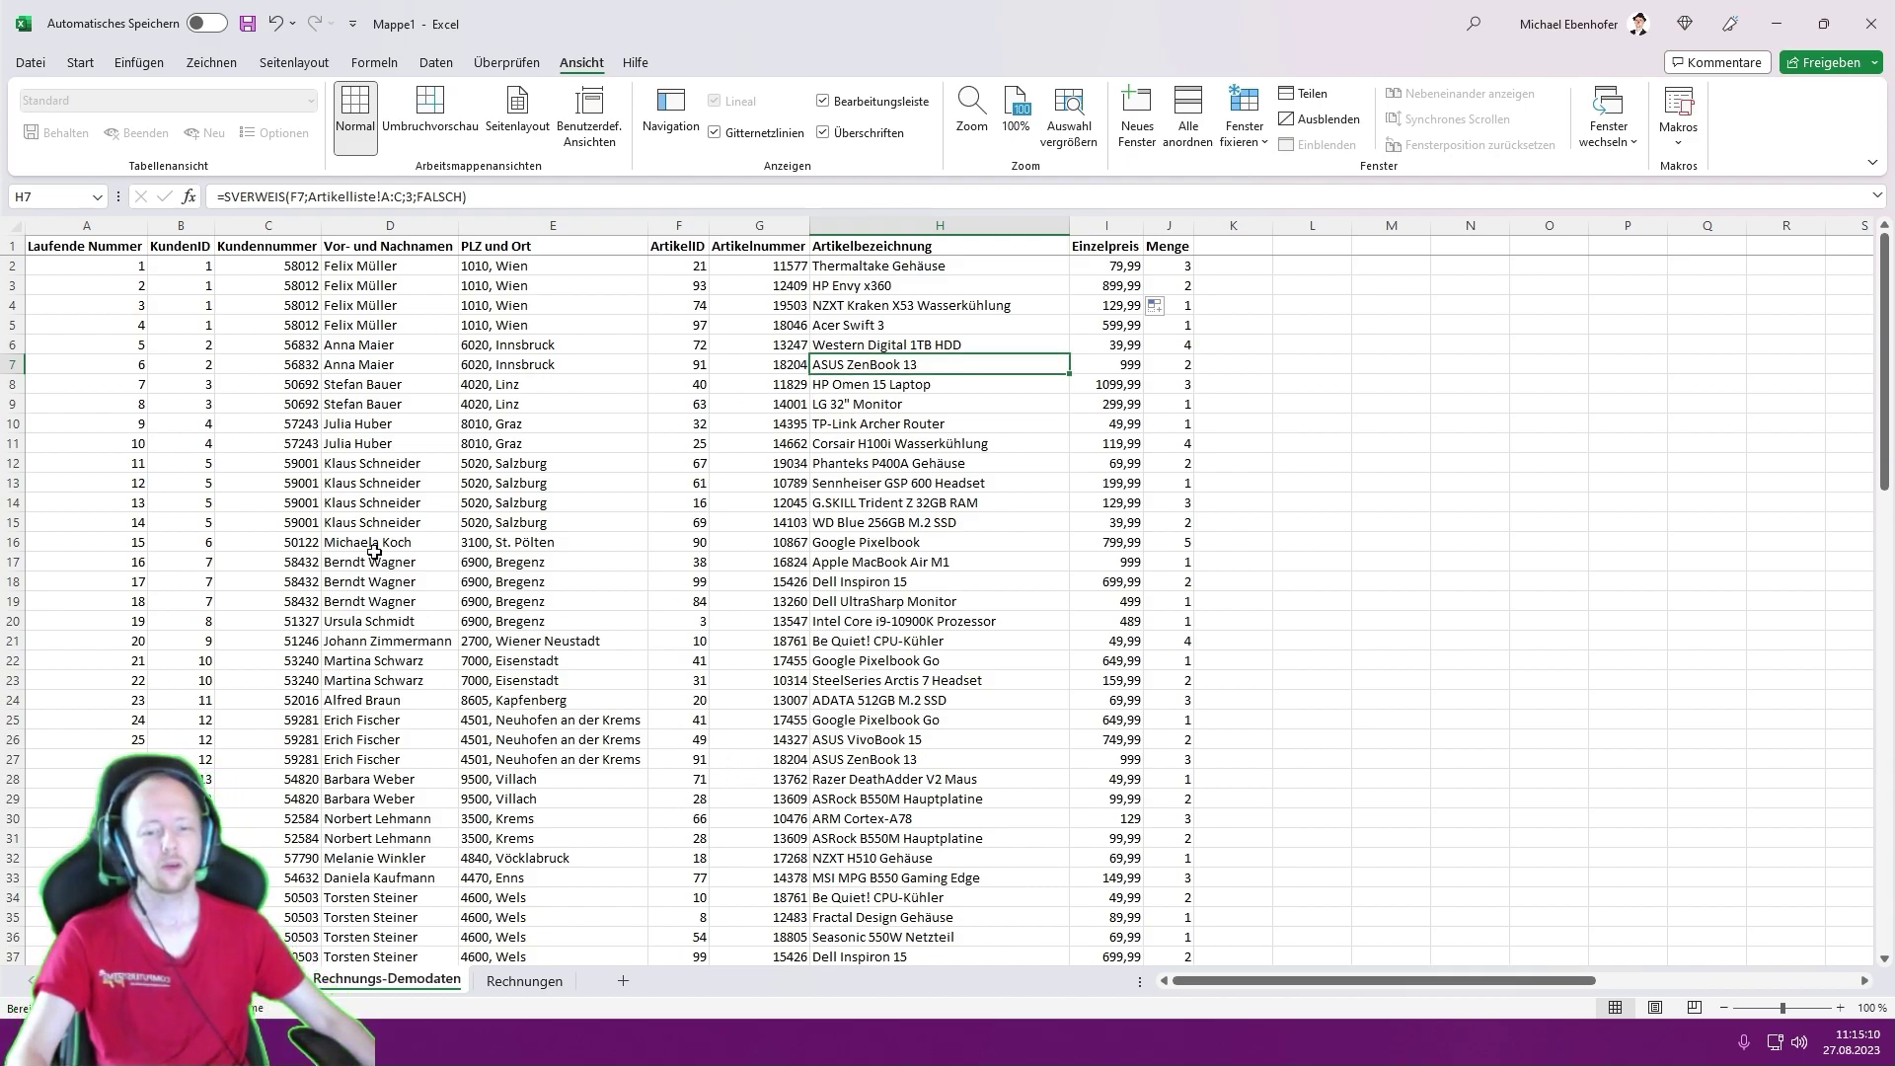
scroll(187, 673, "down", 1)
scroll(187, 681, "down", 3)
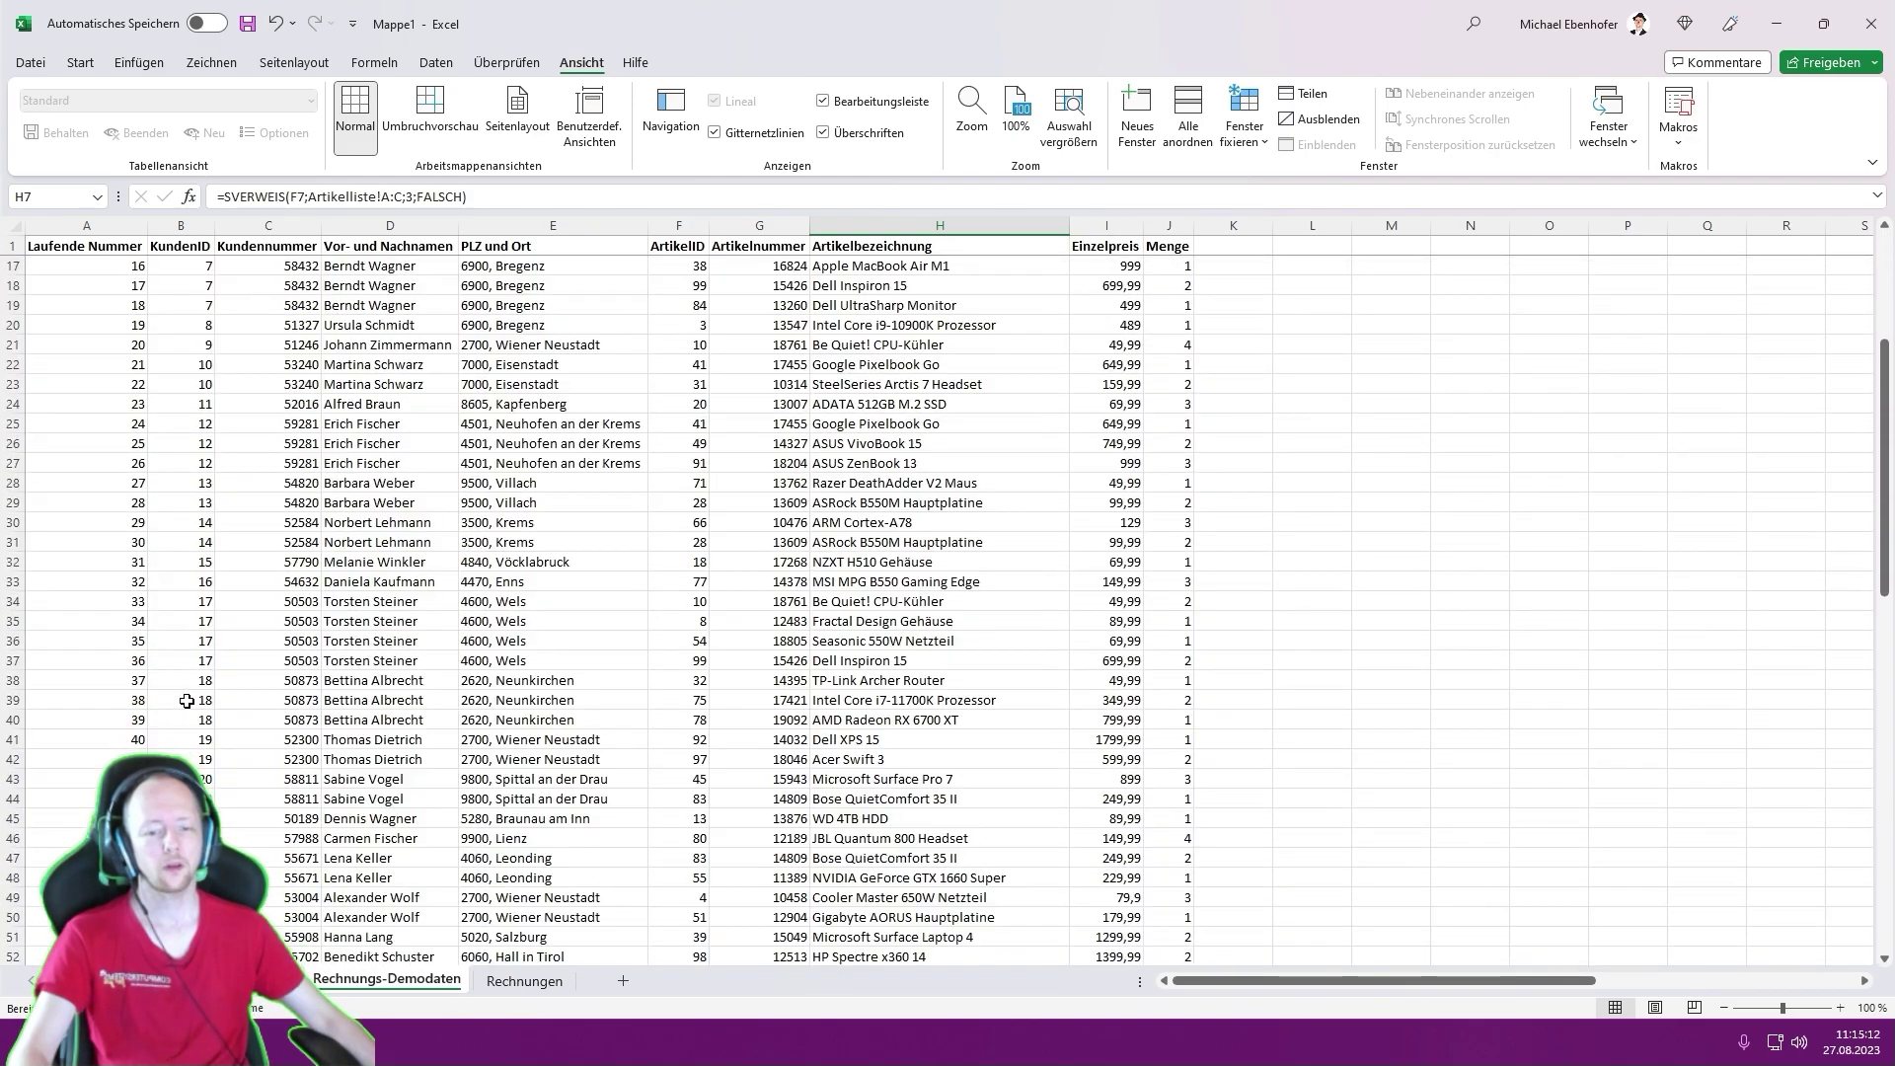
scroll(186, 691, "down", 3)
scroll(187, 703, "down", 2)
scroll(285, 718, "down", 2)
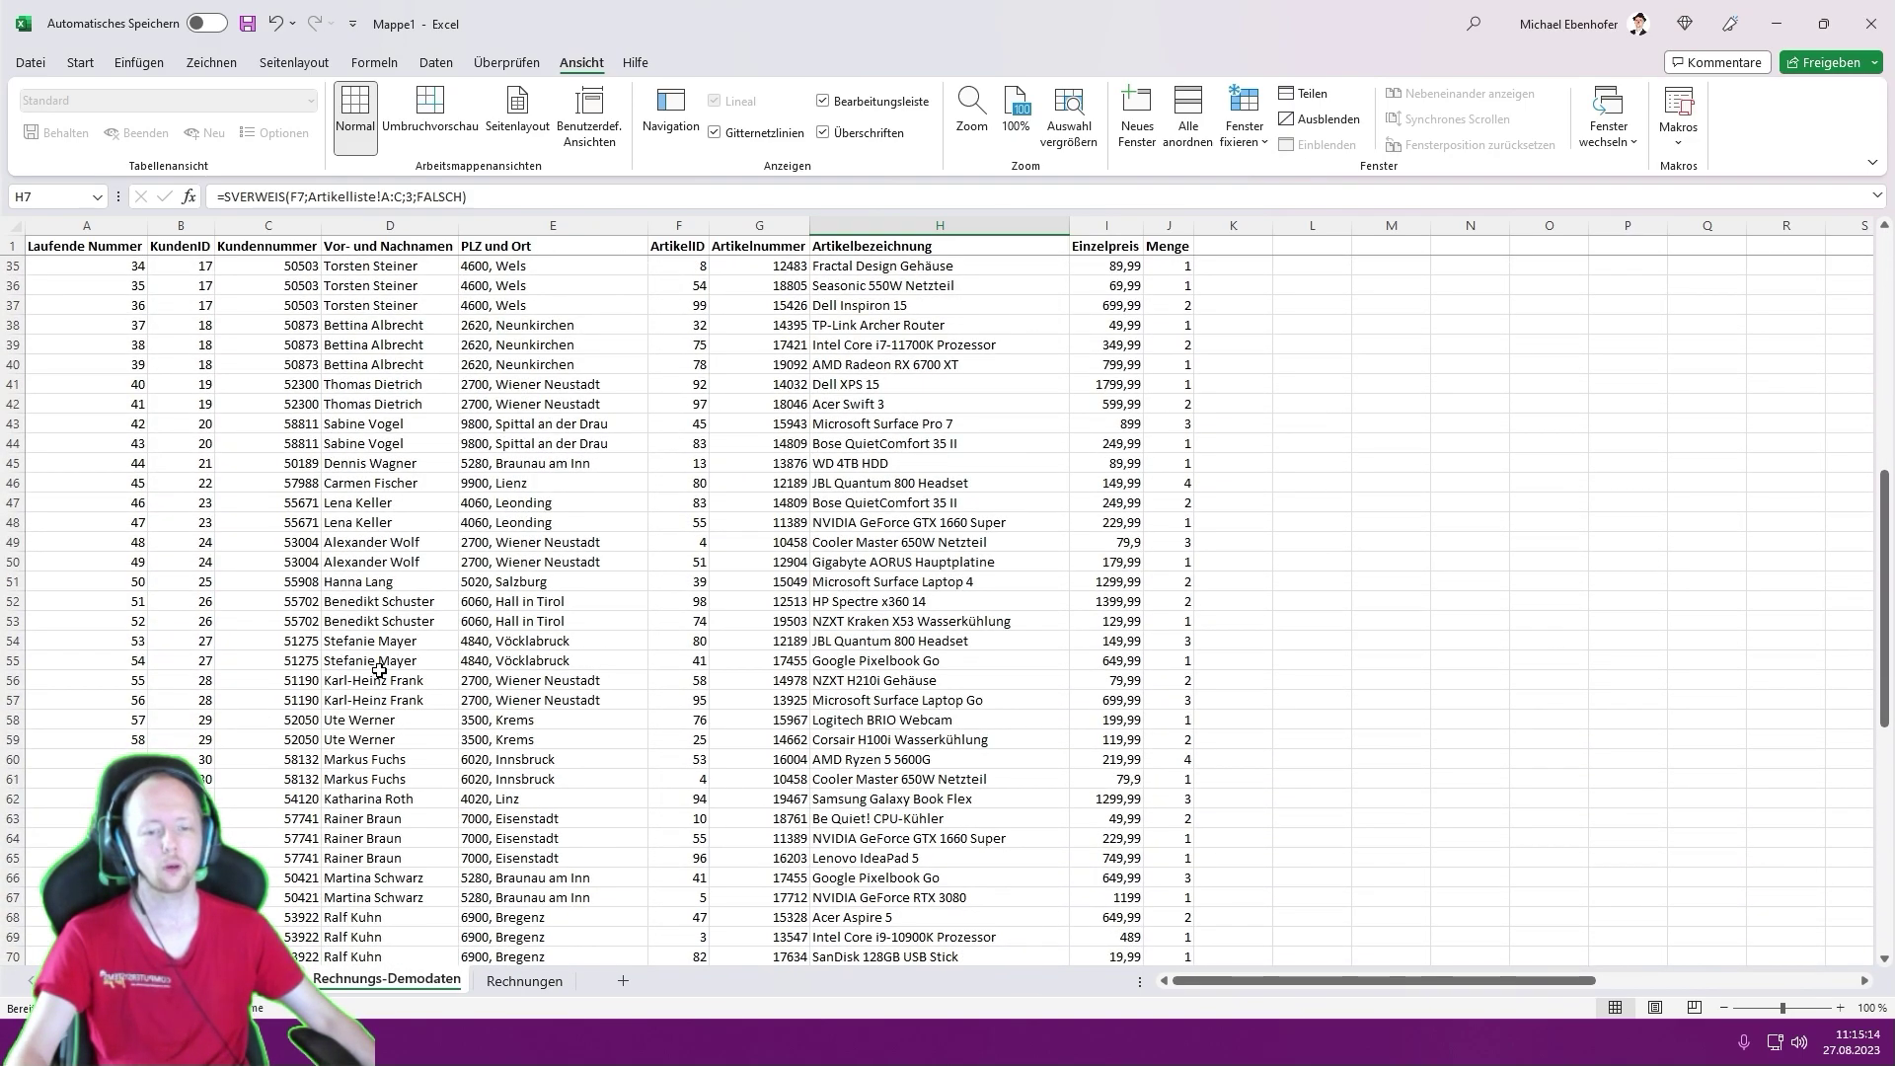
left_click_drag(379, 671, 884, 698)
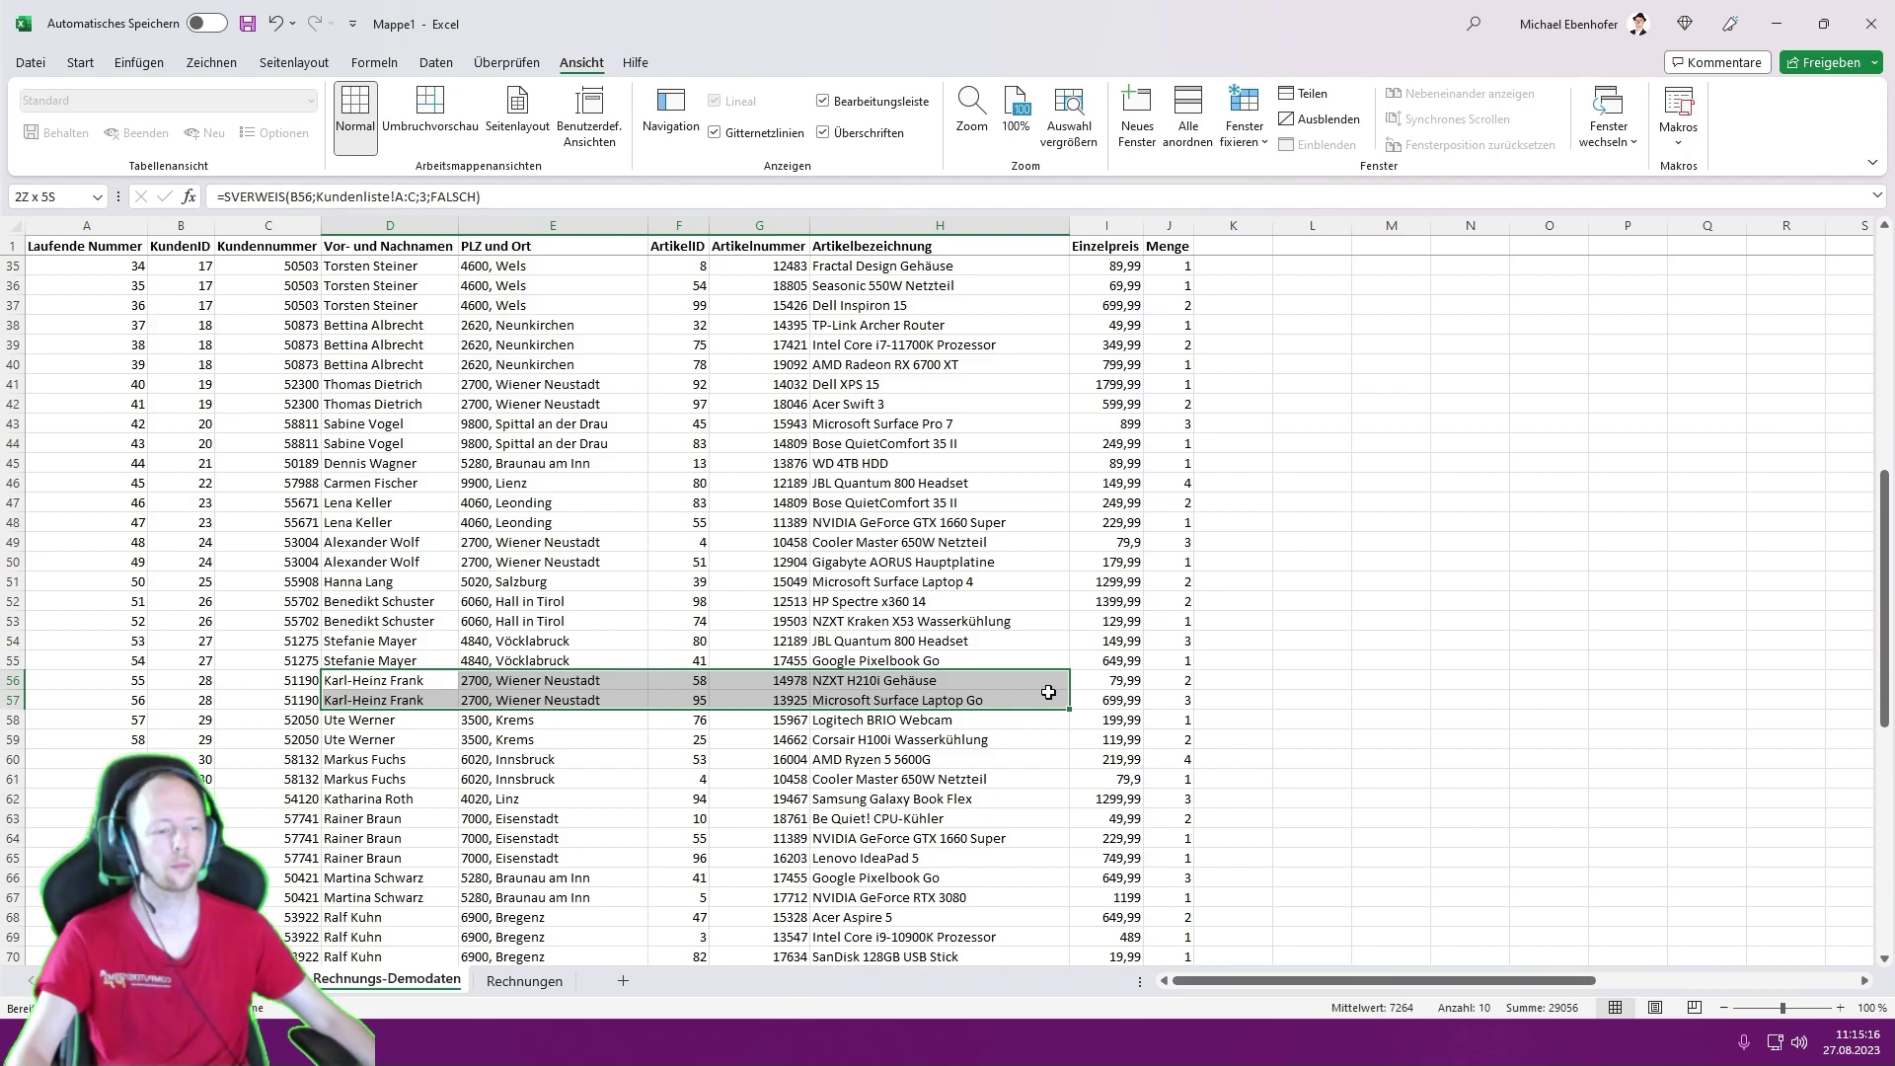
left_click_drag(1048, 693, 1102, 700)
scroll(953, 694, "up", 4)
scroll(955, 661, "up", 6)
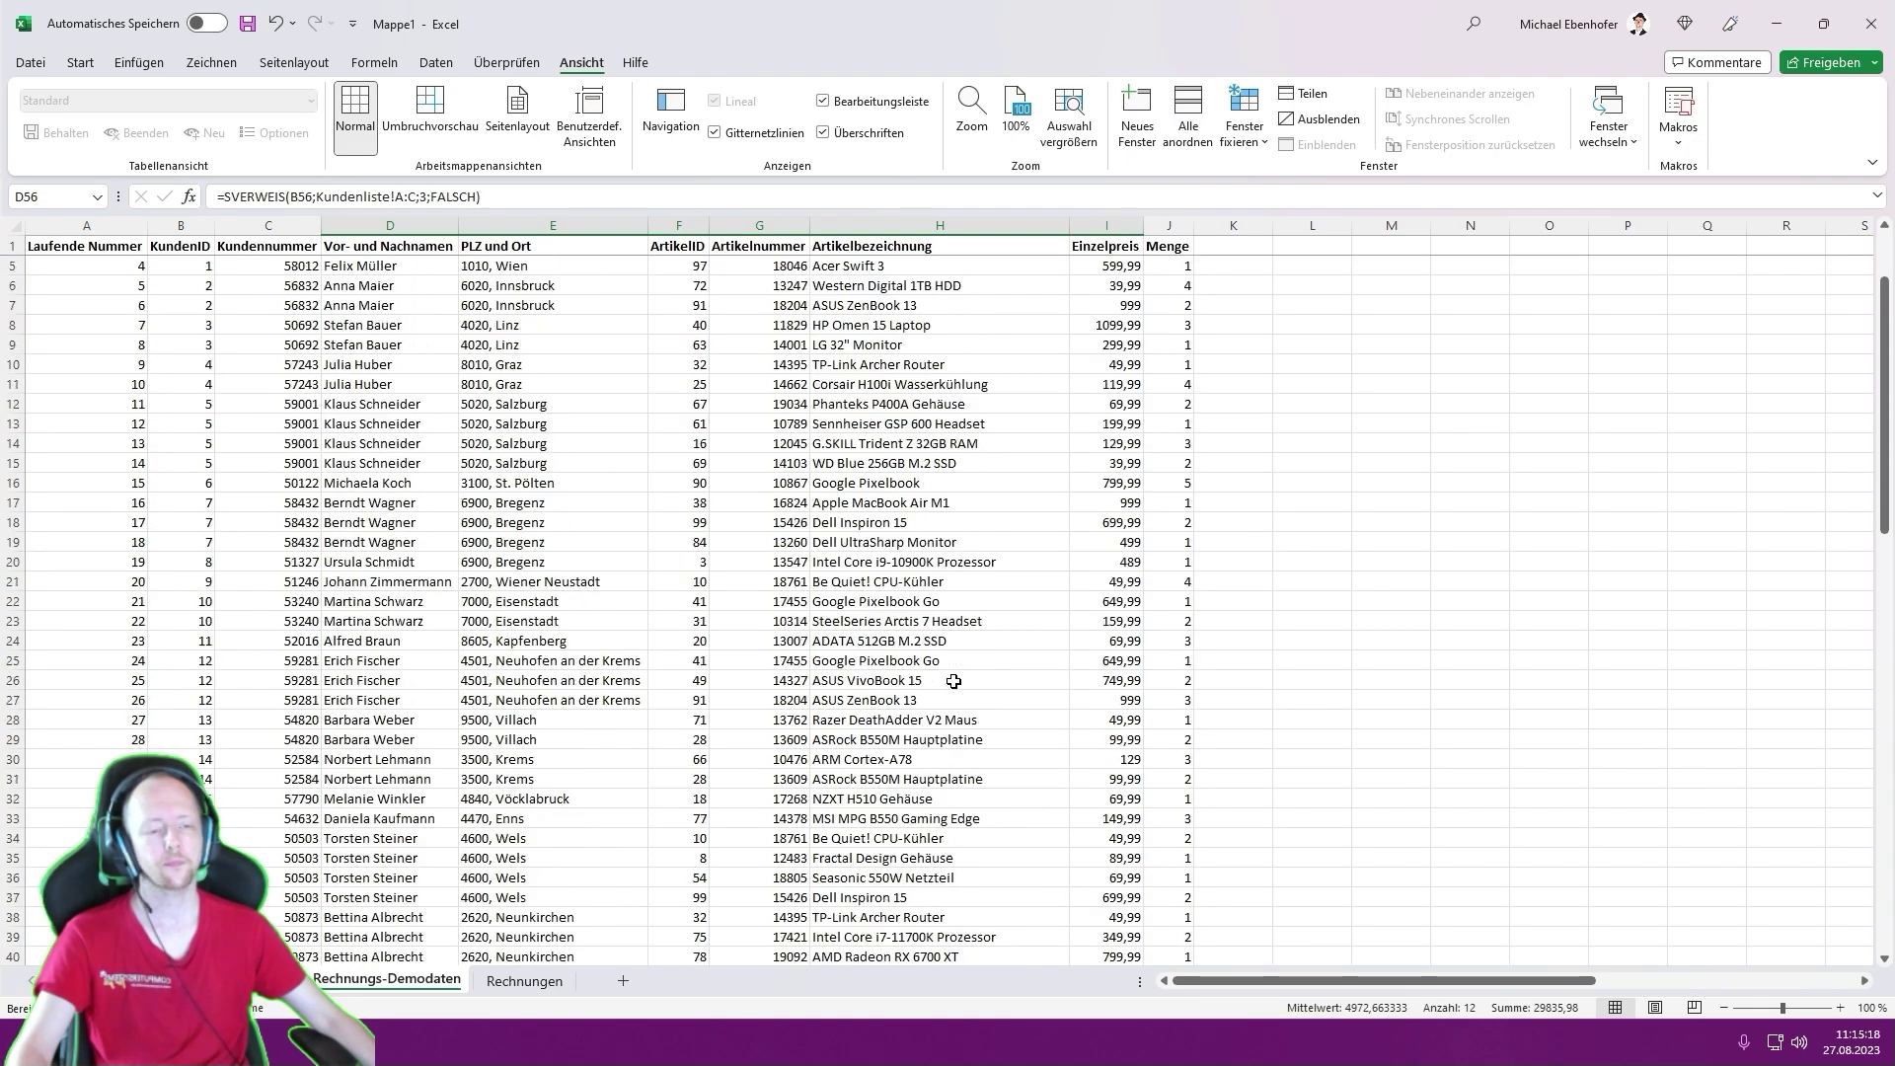
left_click(938, 325)
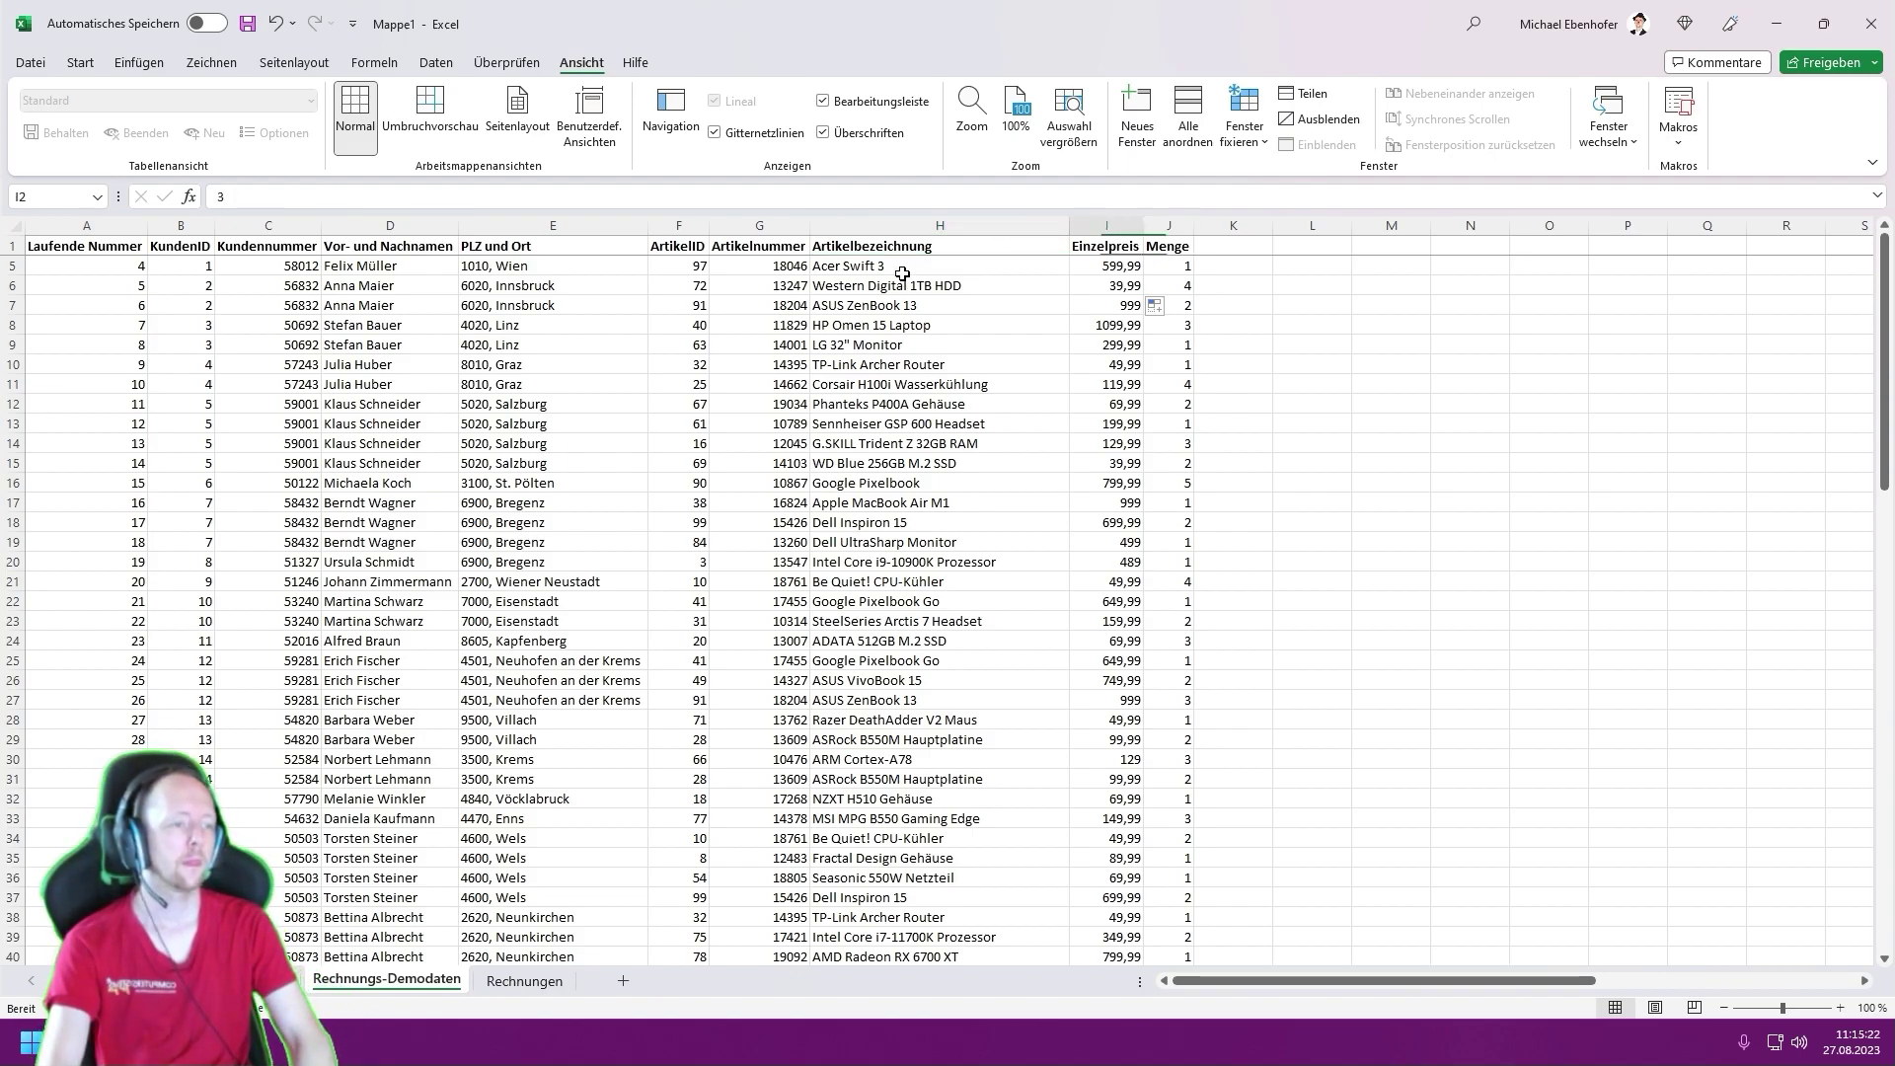
- Select the entire order table spanning columns A through J
key("Home")
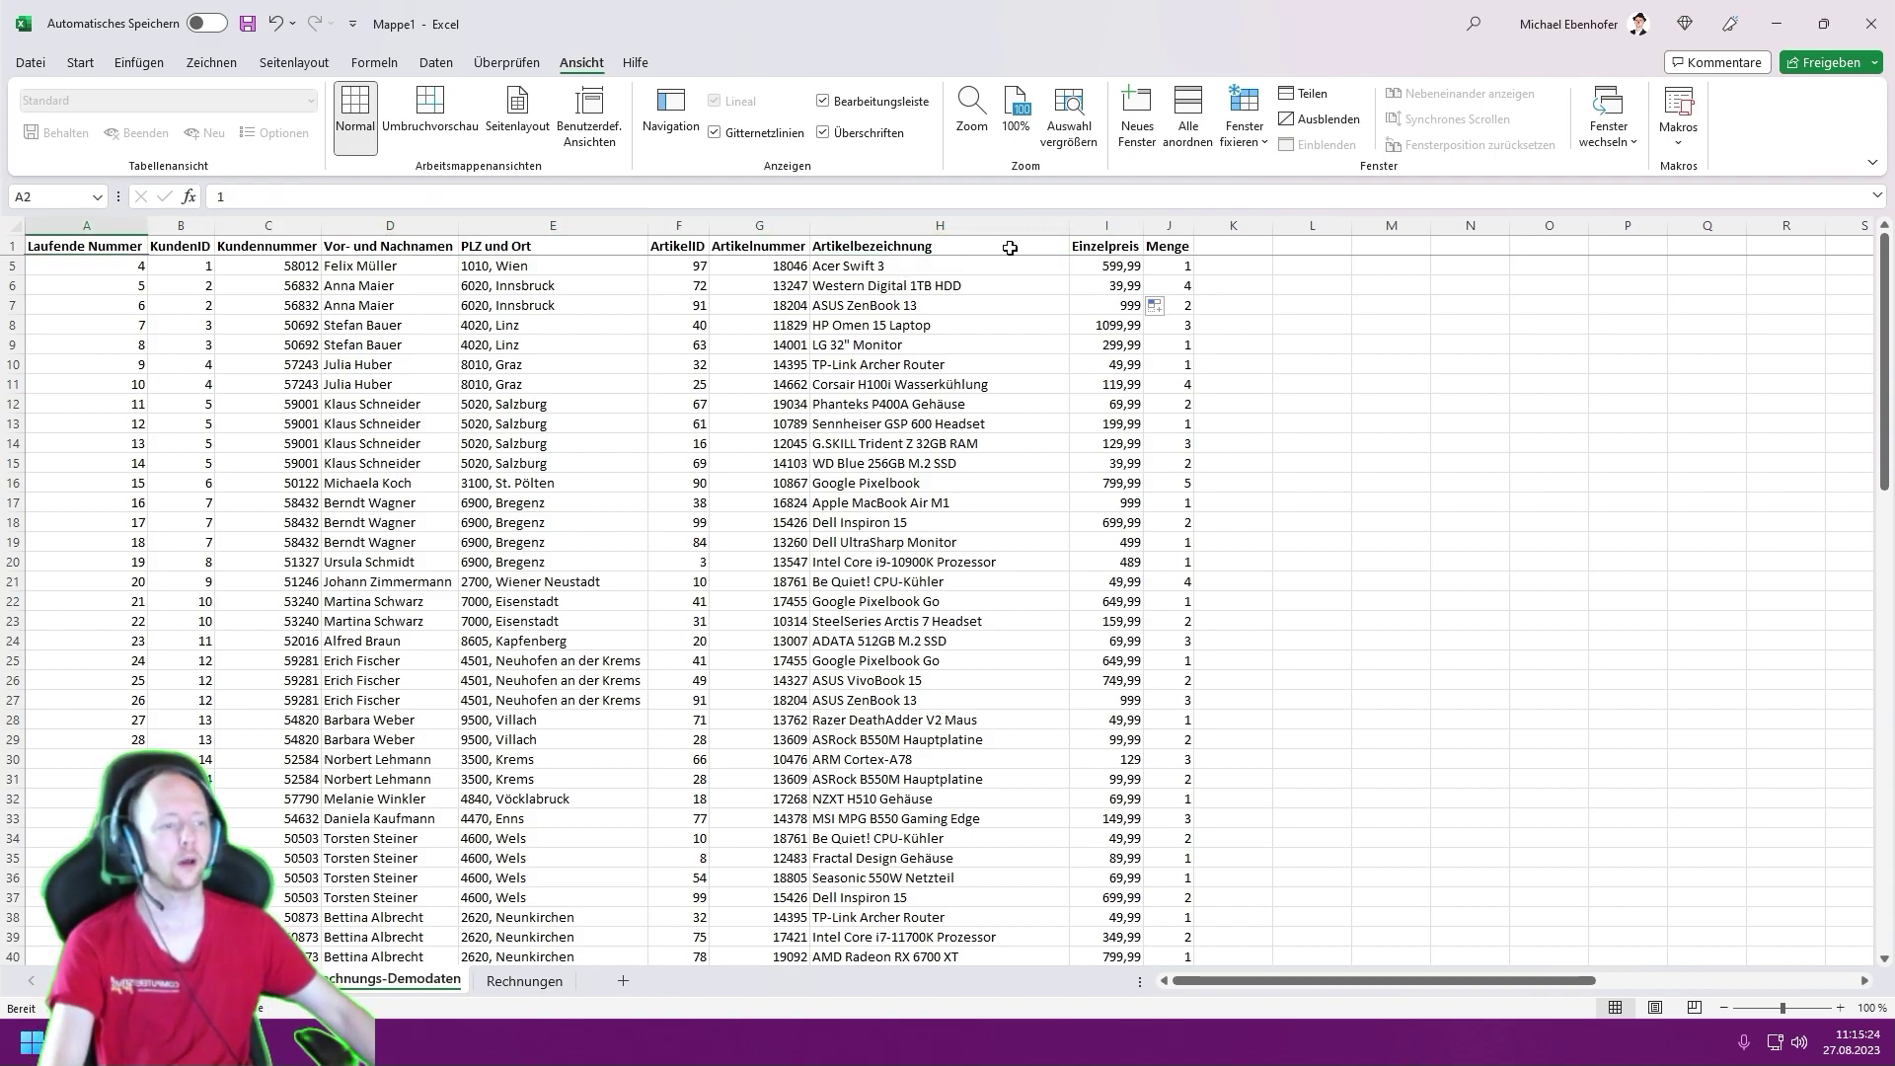
left_click_drag(1155, 217, 28, 217)
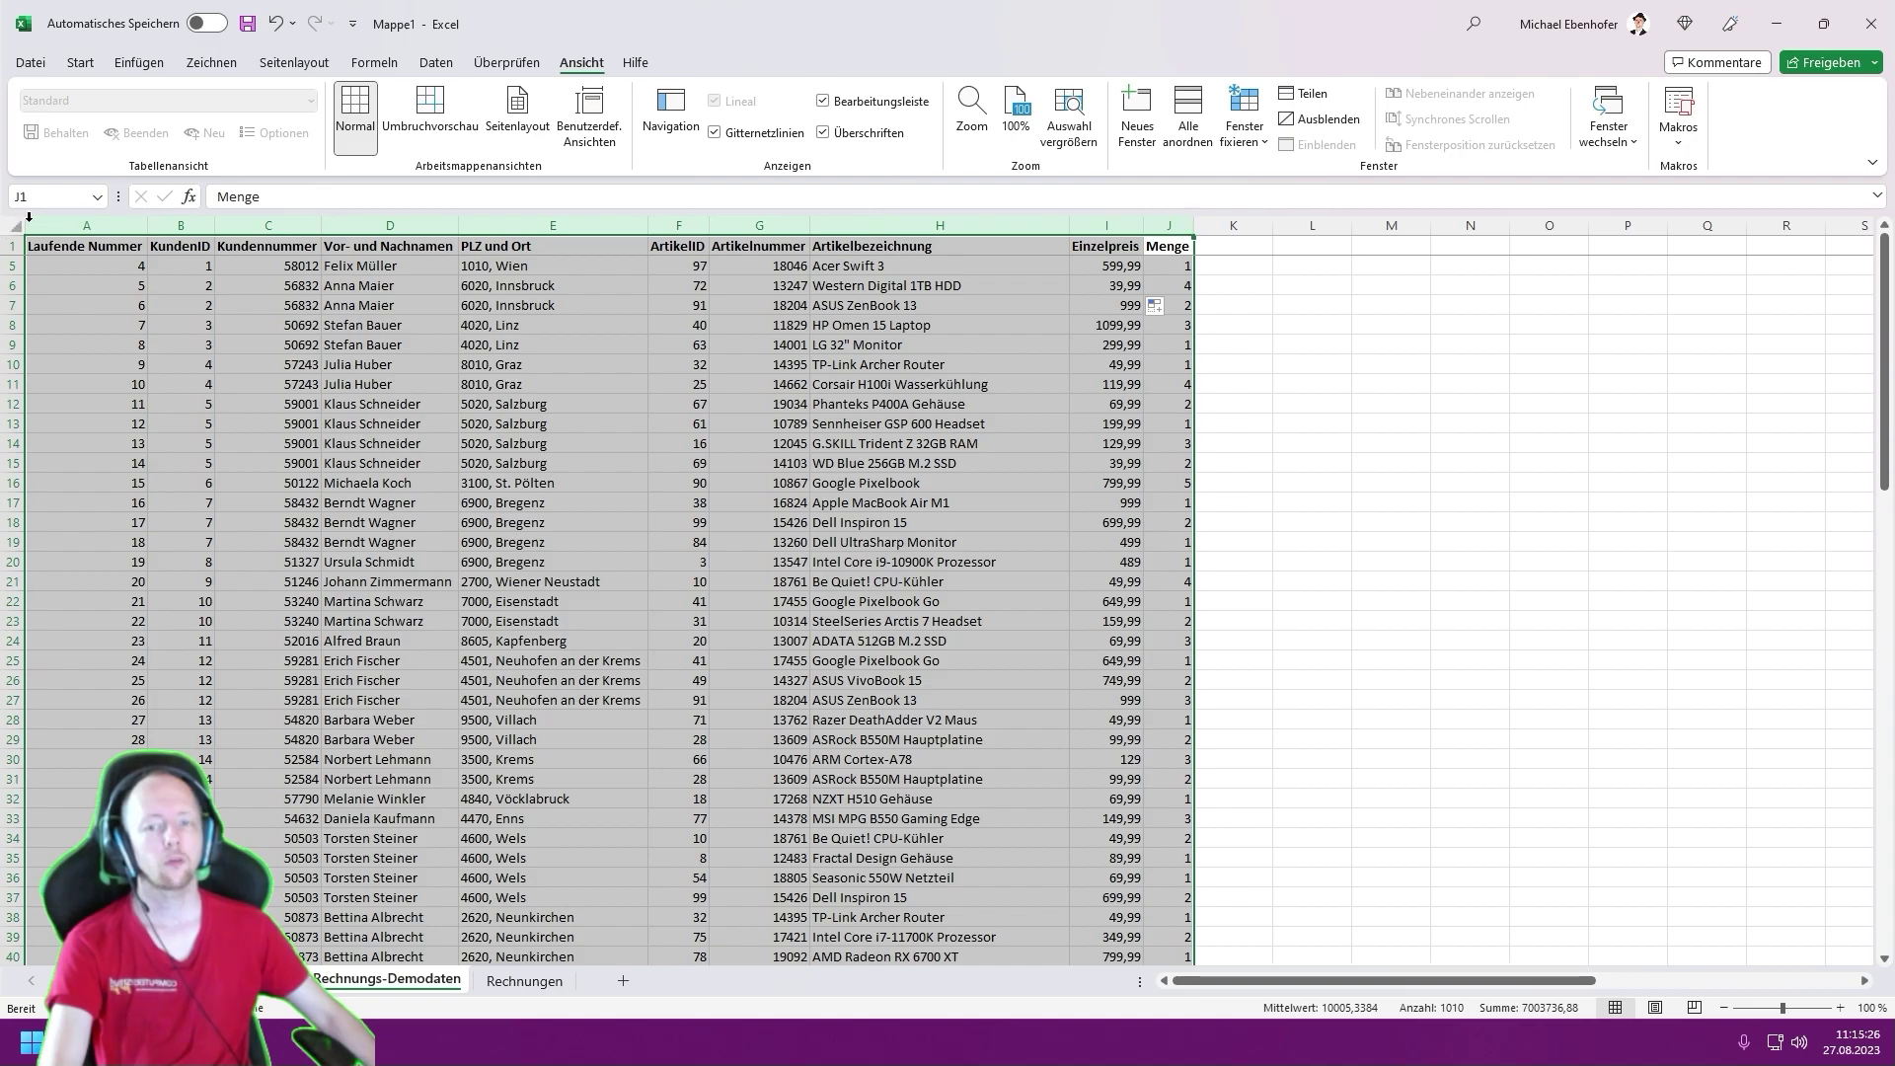
left_click(158, 301)
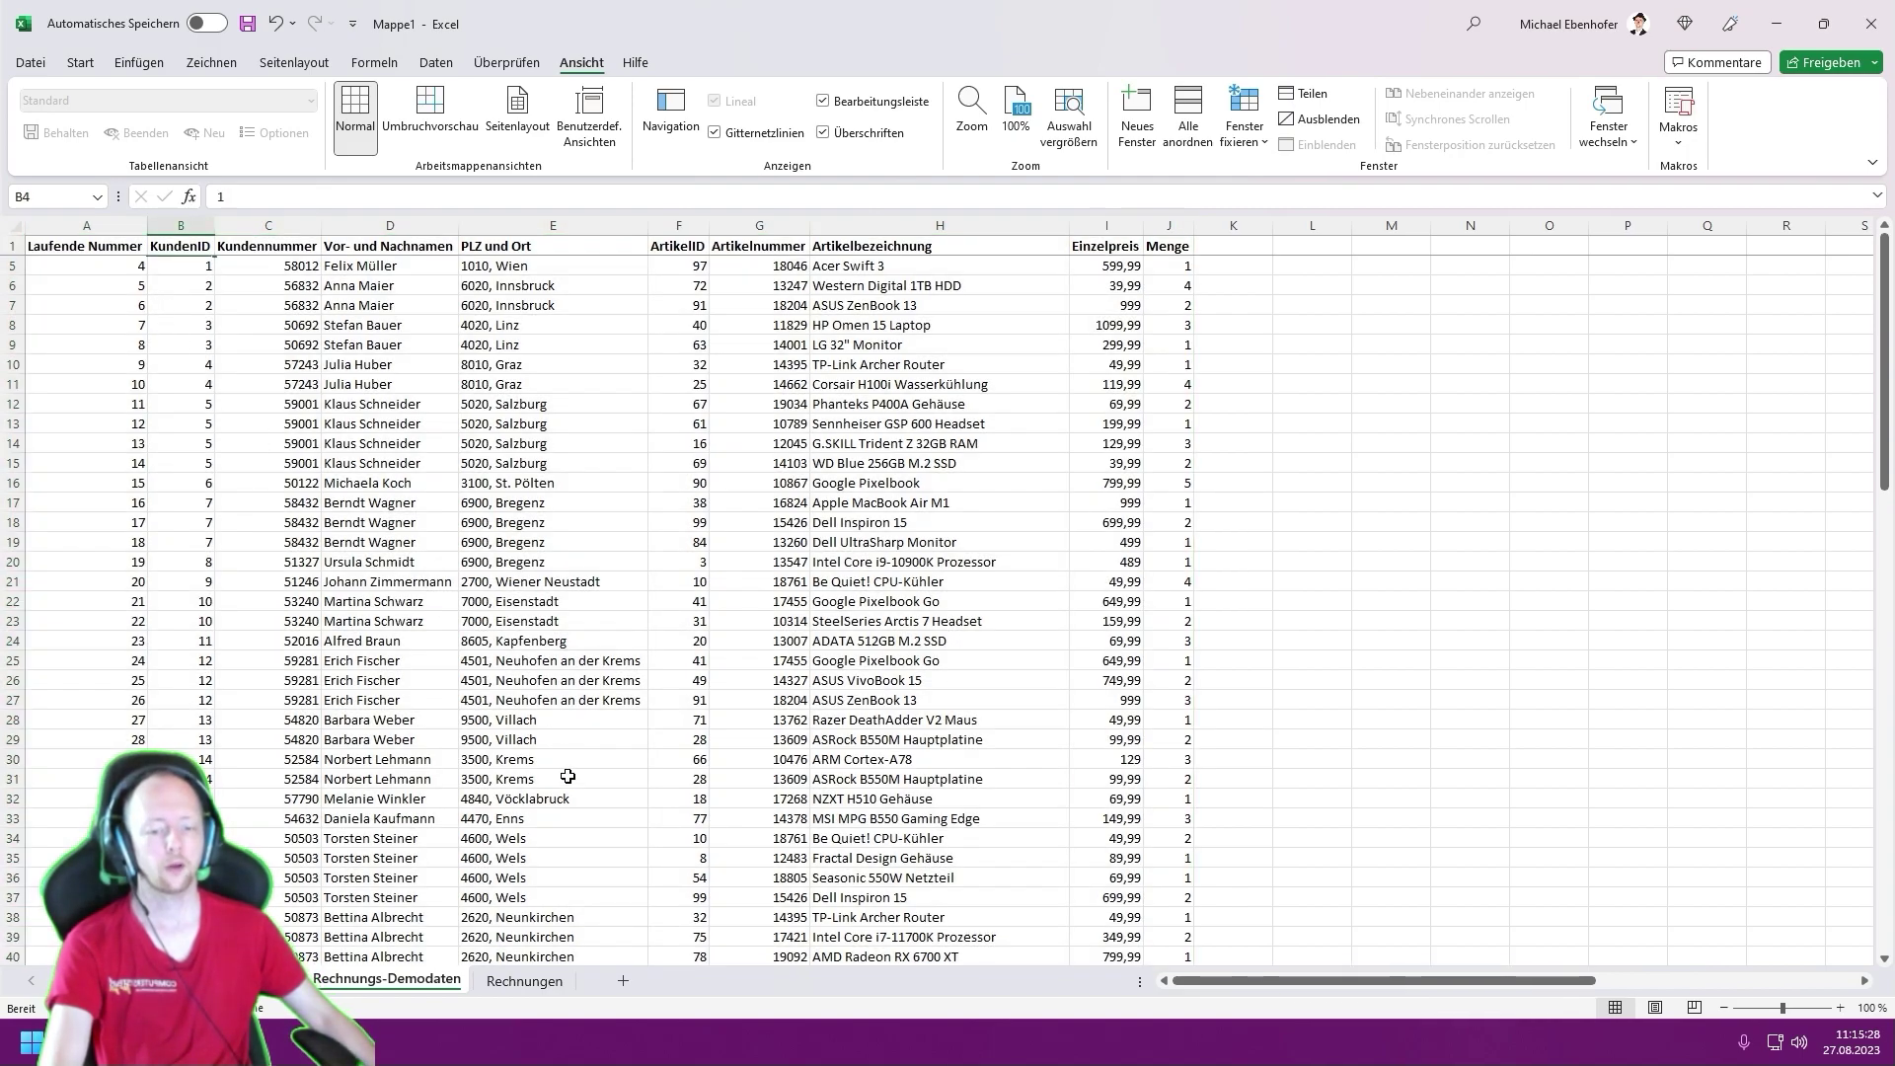
left_click(395, 936)
key("ctrl+a")
- Copy the order table and paste it into the Rechnungen sheet
key("ctrl+c")
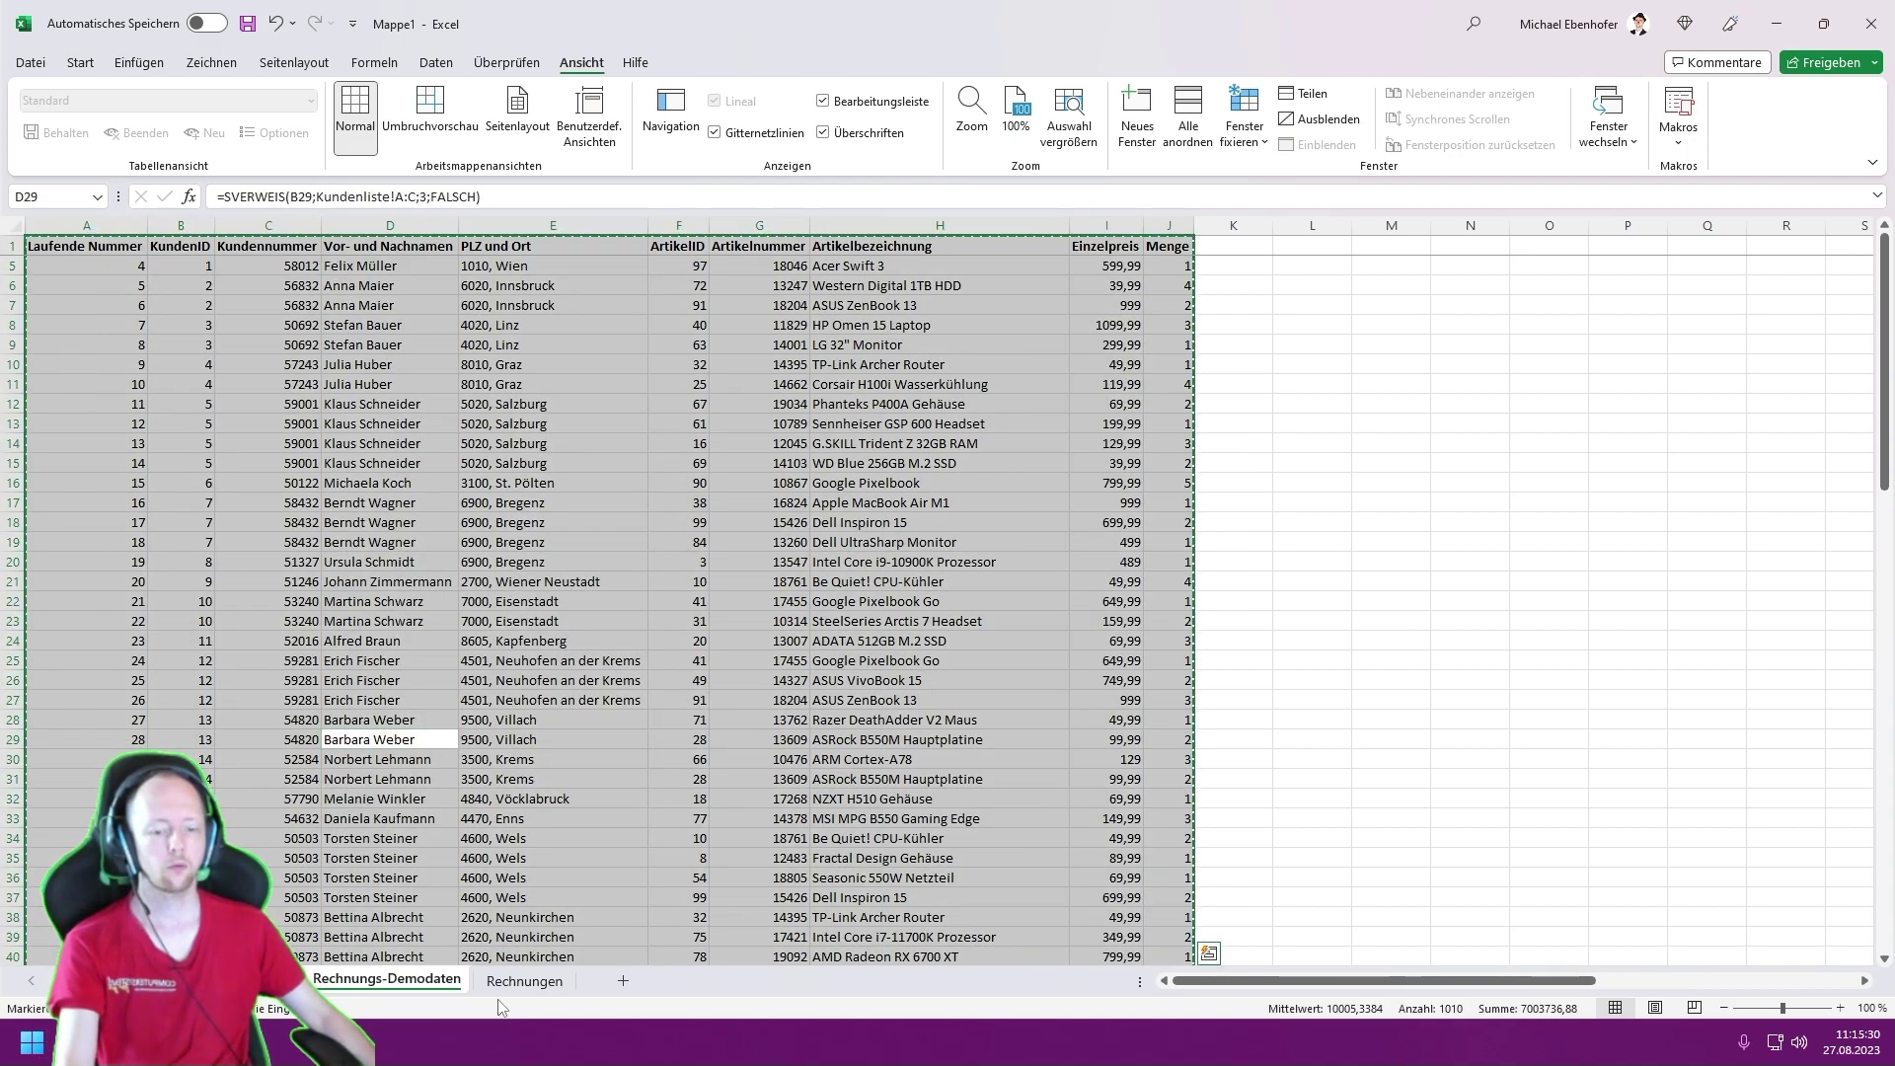
left_click(508, 984)
key("ctrl+a")
key("ctrl+v")
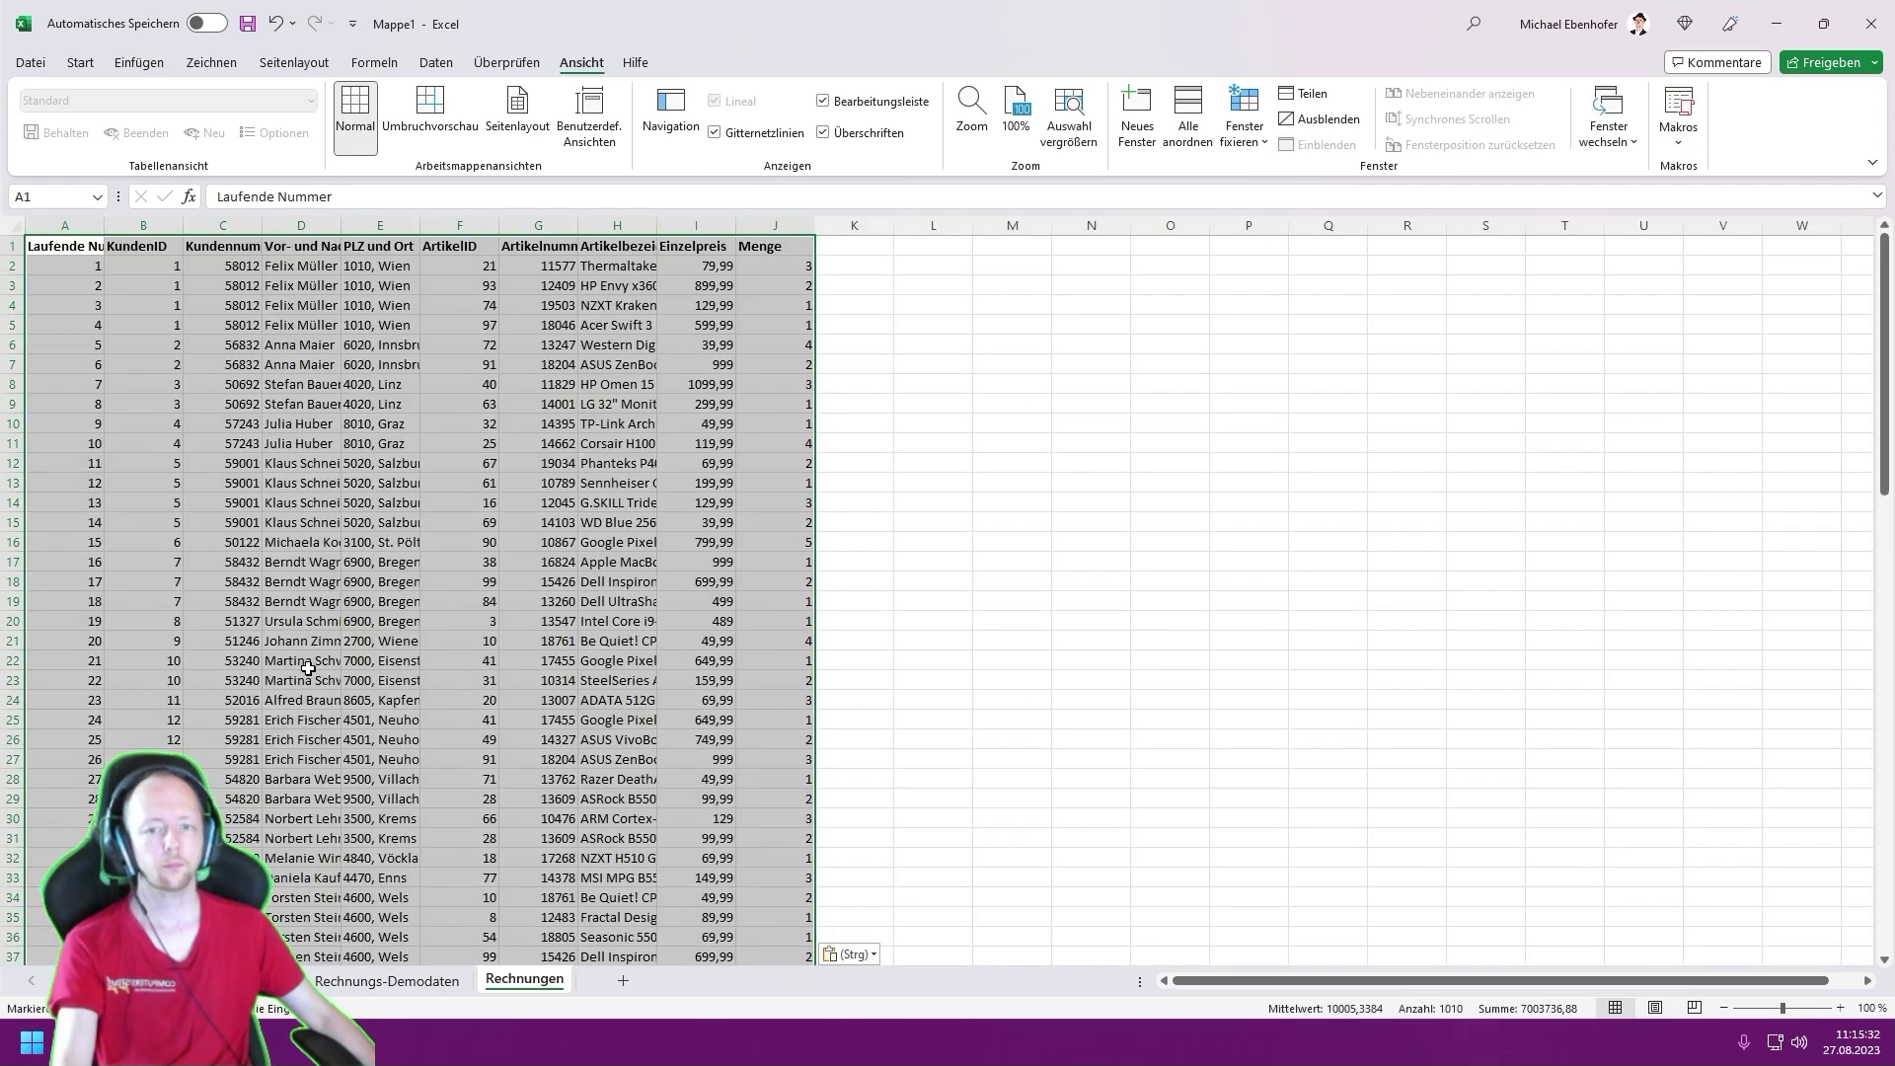
left_click(281, 524)
- Autofit all columns on Rechnungen and delete everything from row 11 downward
left_click(81, 227)
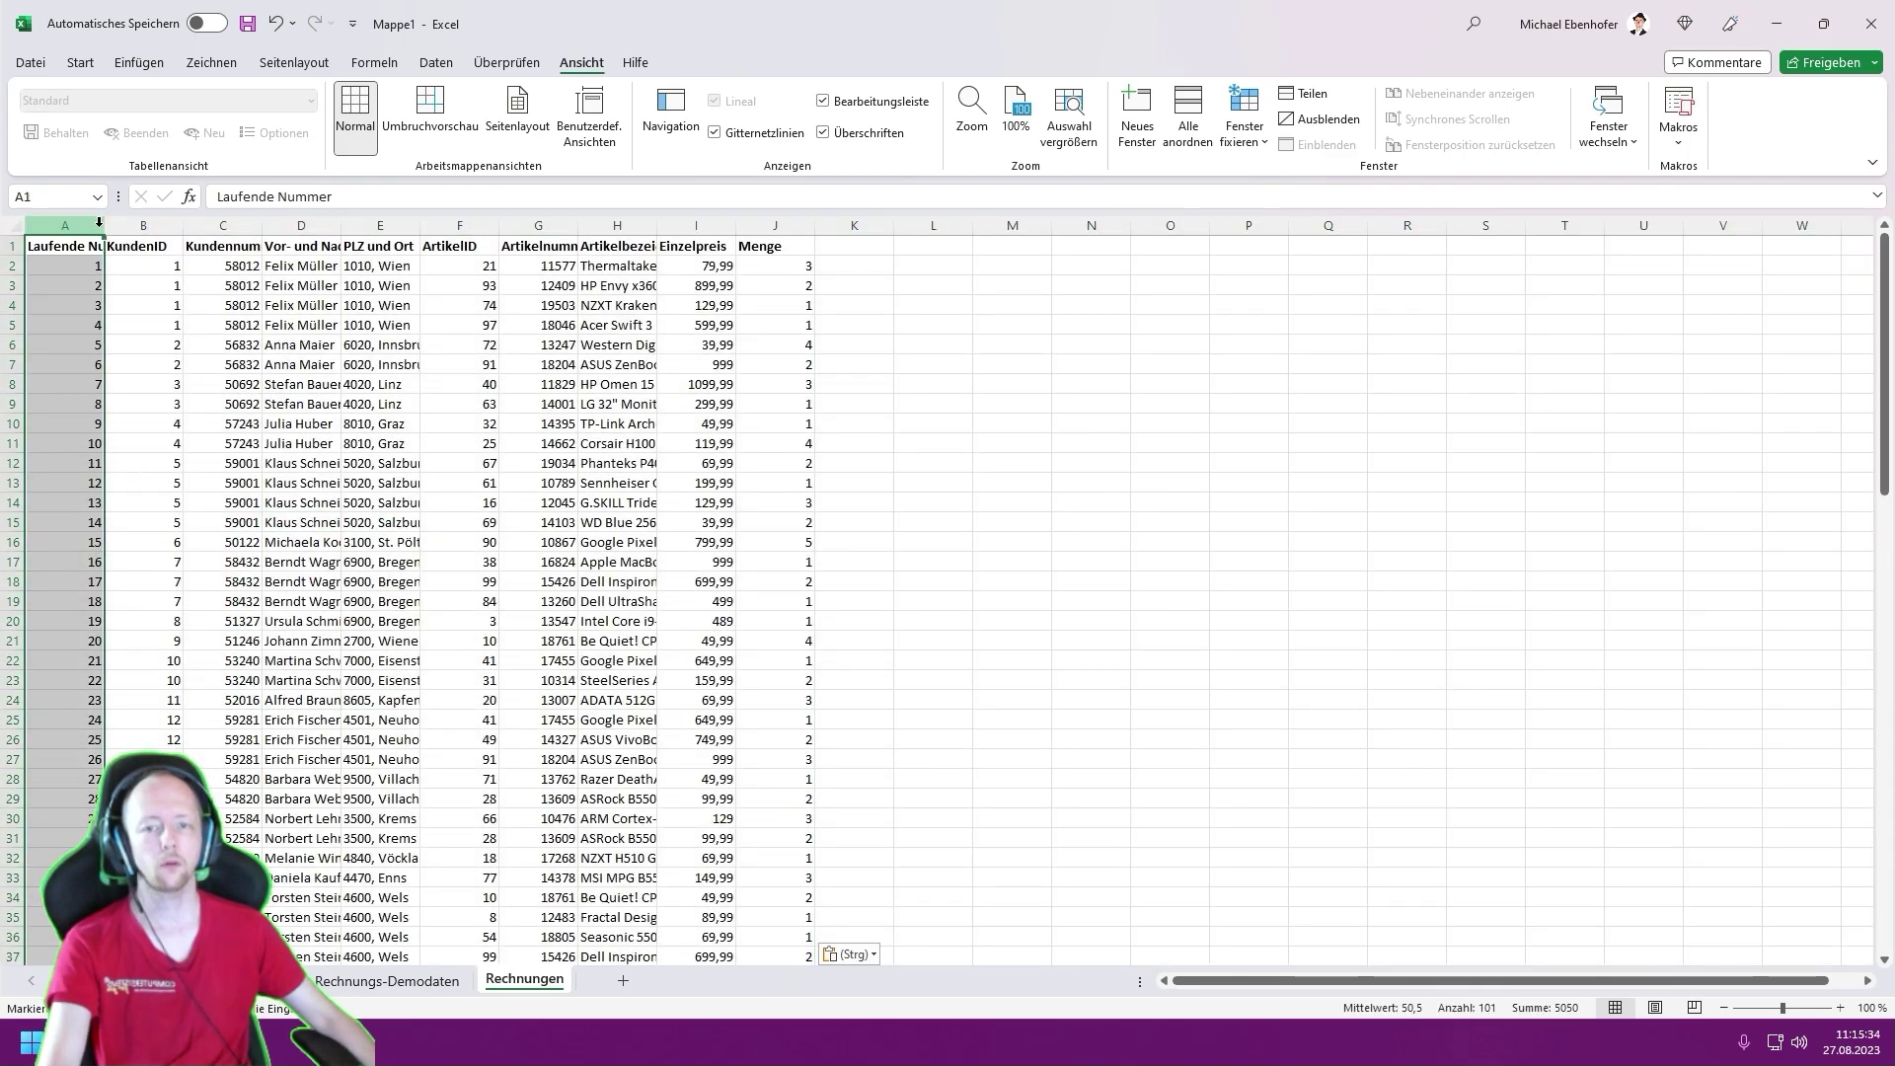
key("ctrl+a")
double_click(104, 224)
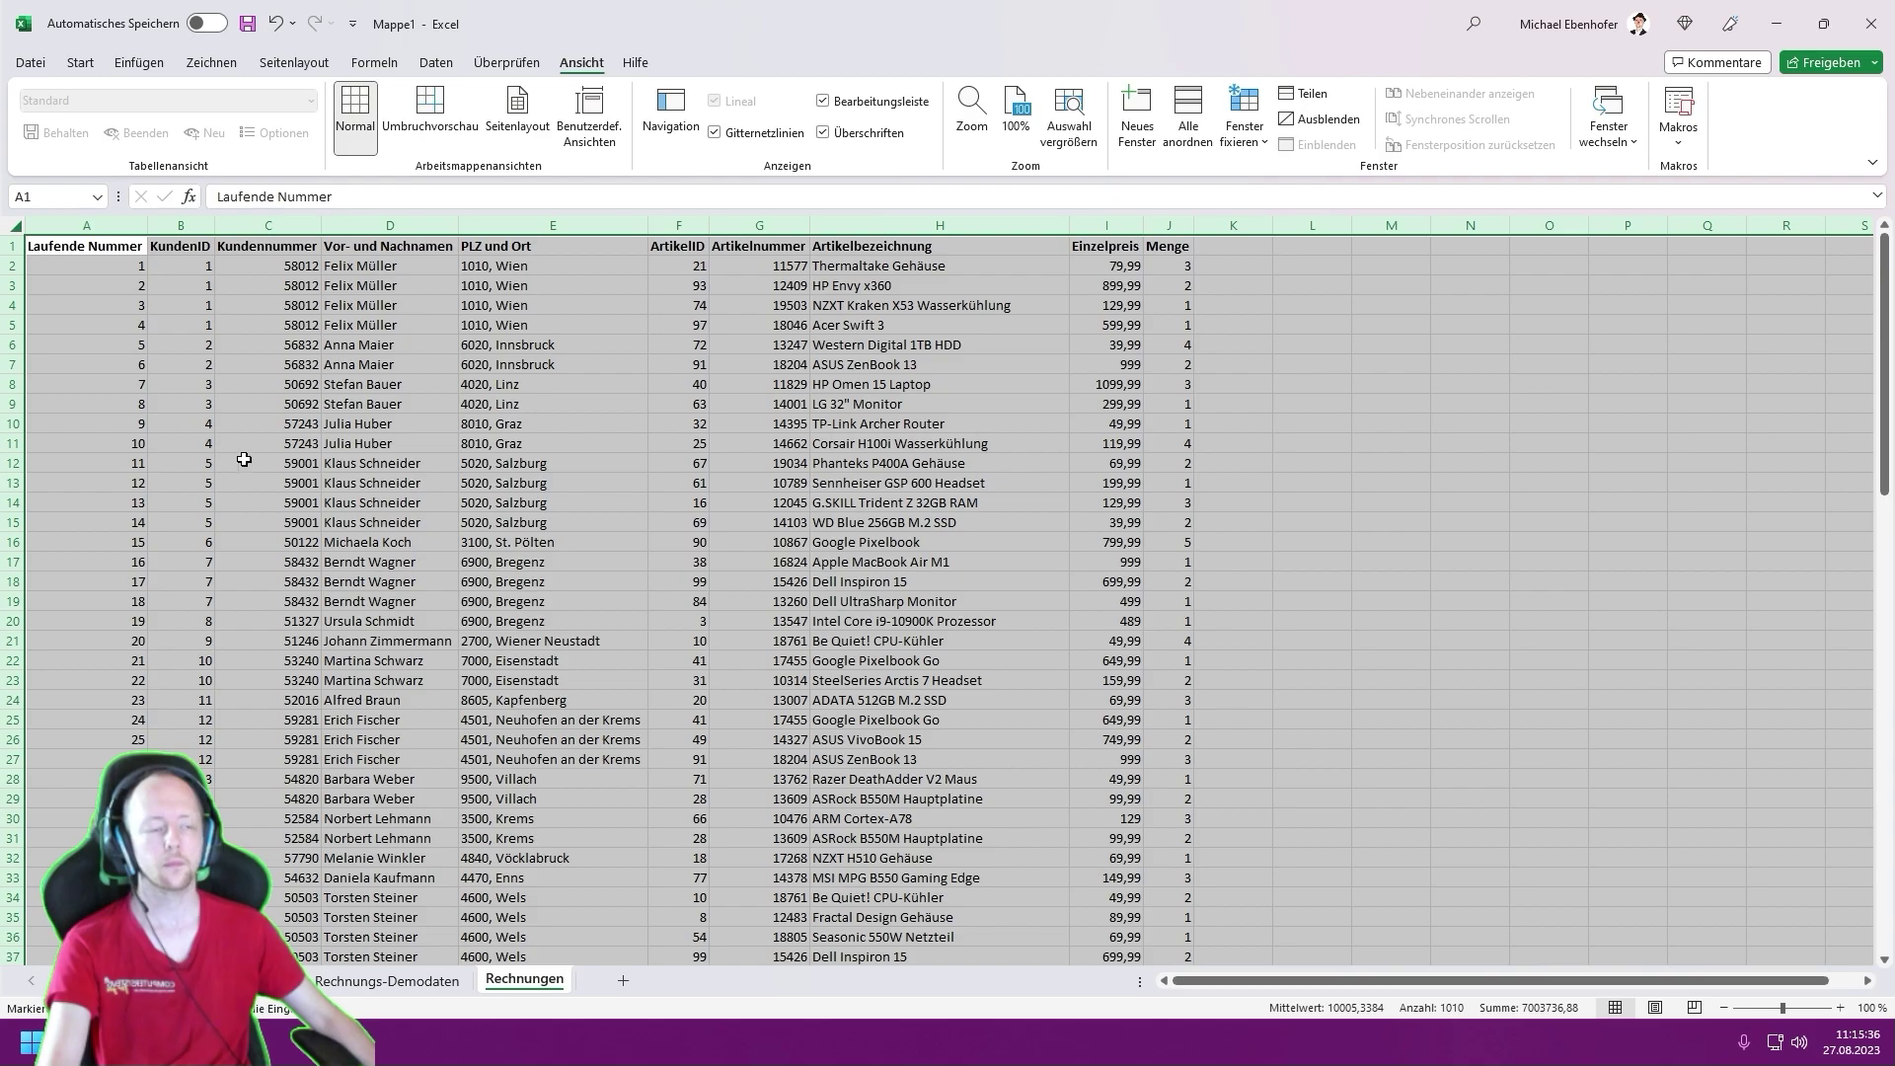
left_click(288, 447)
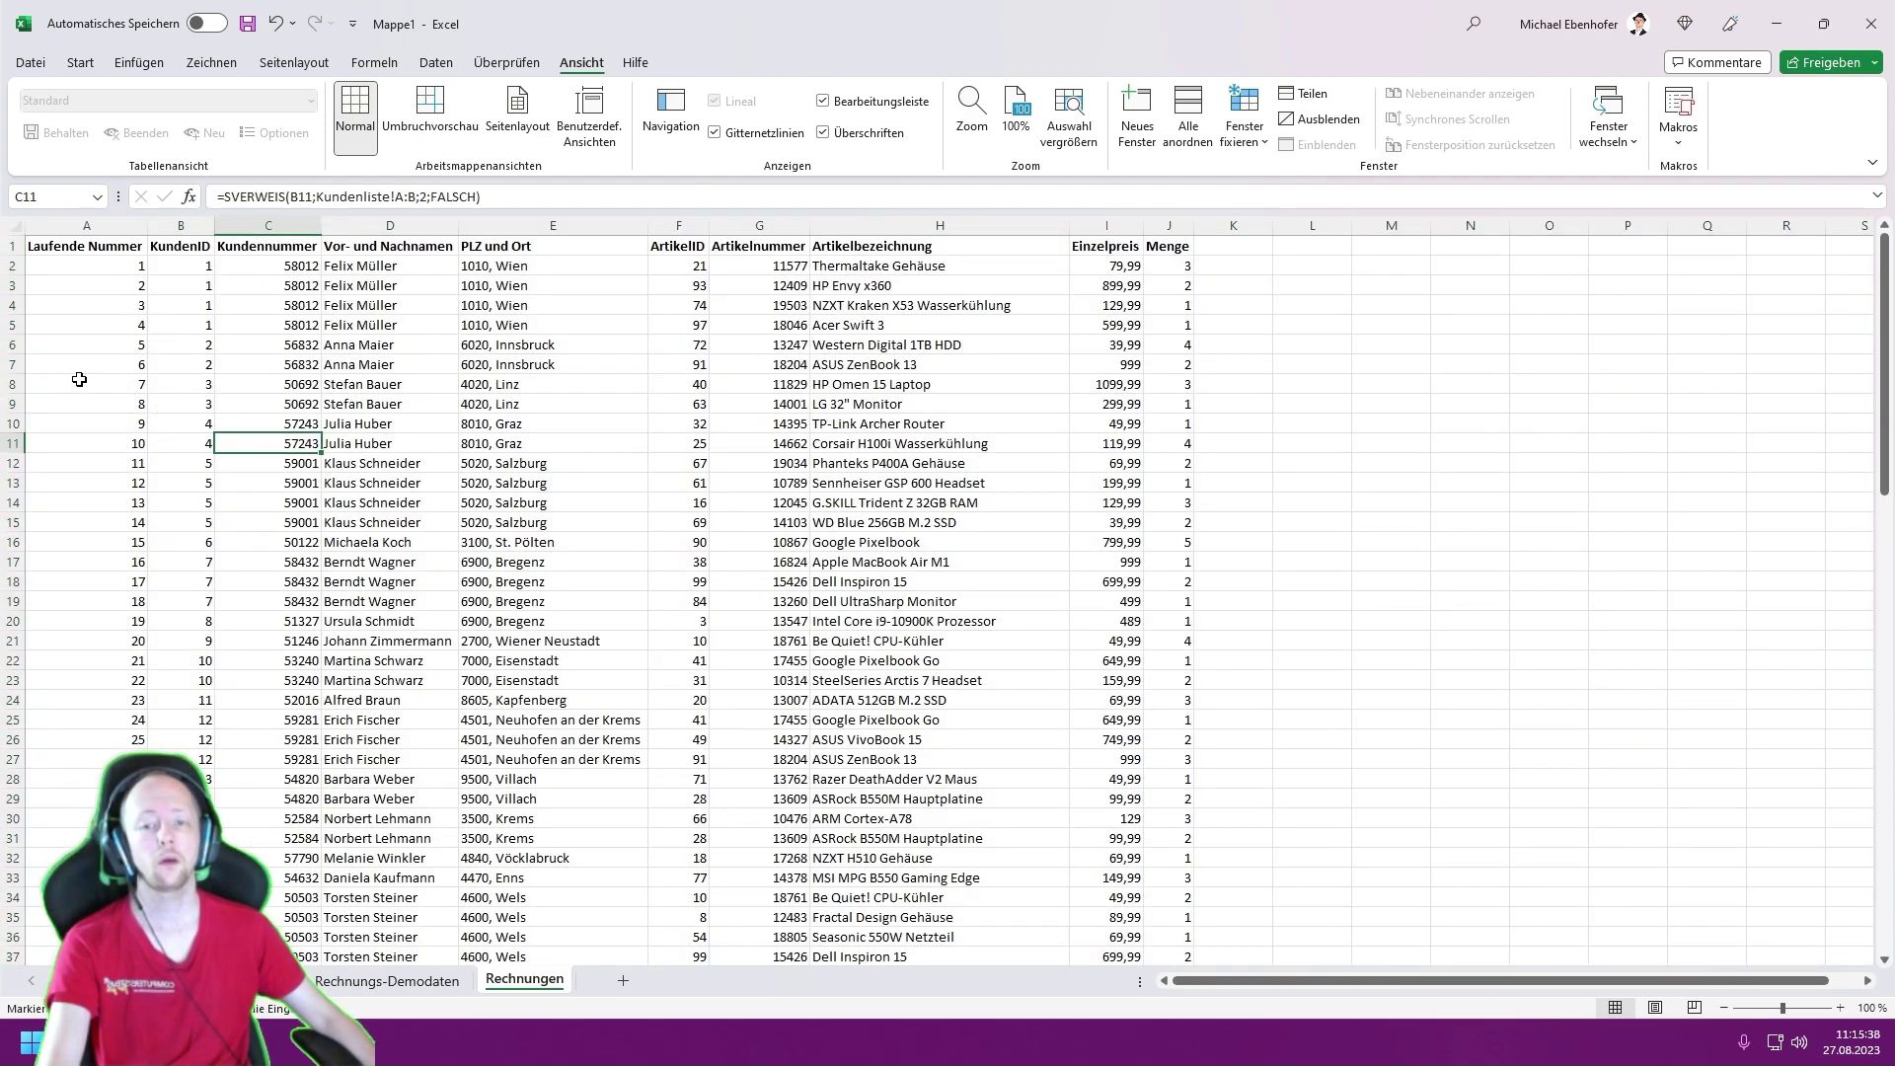
left_click(12, 443)
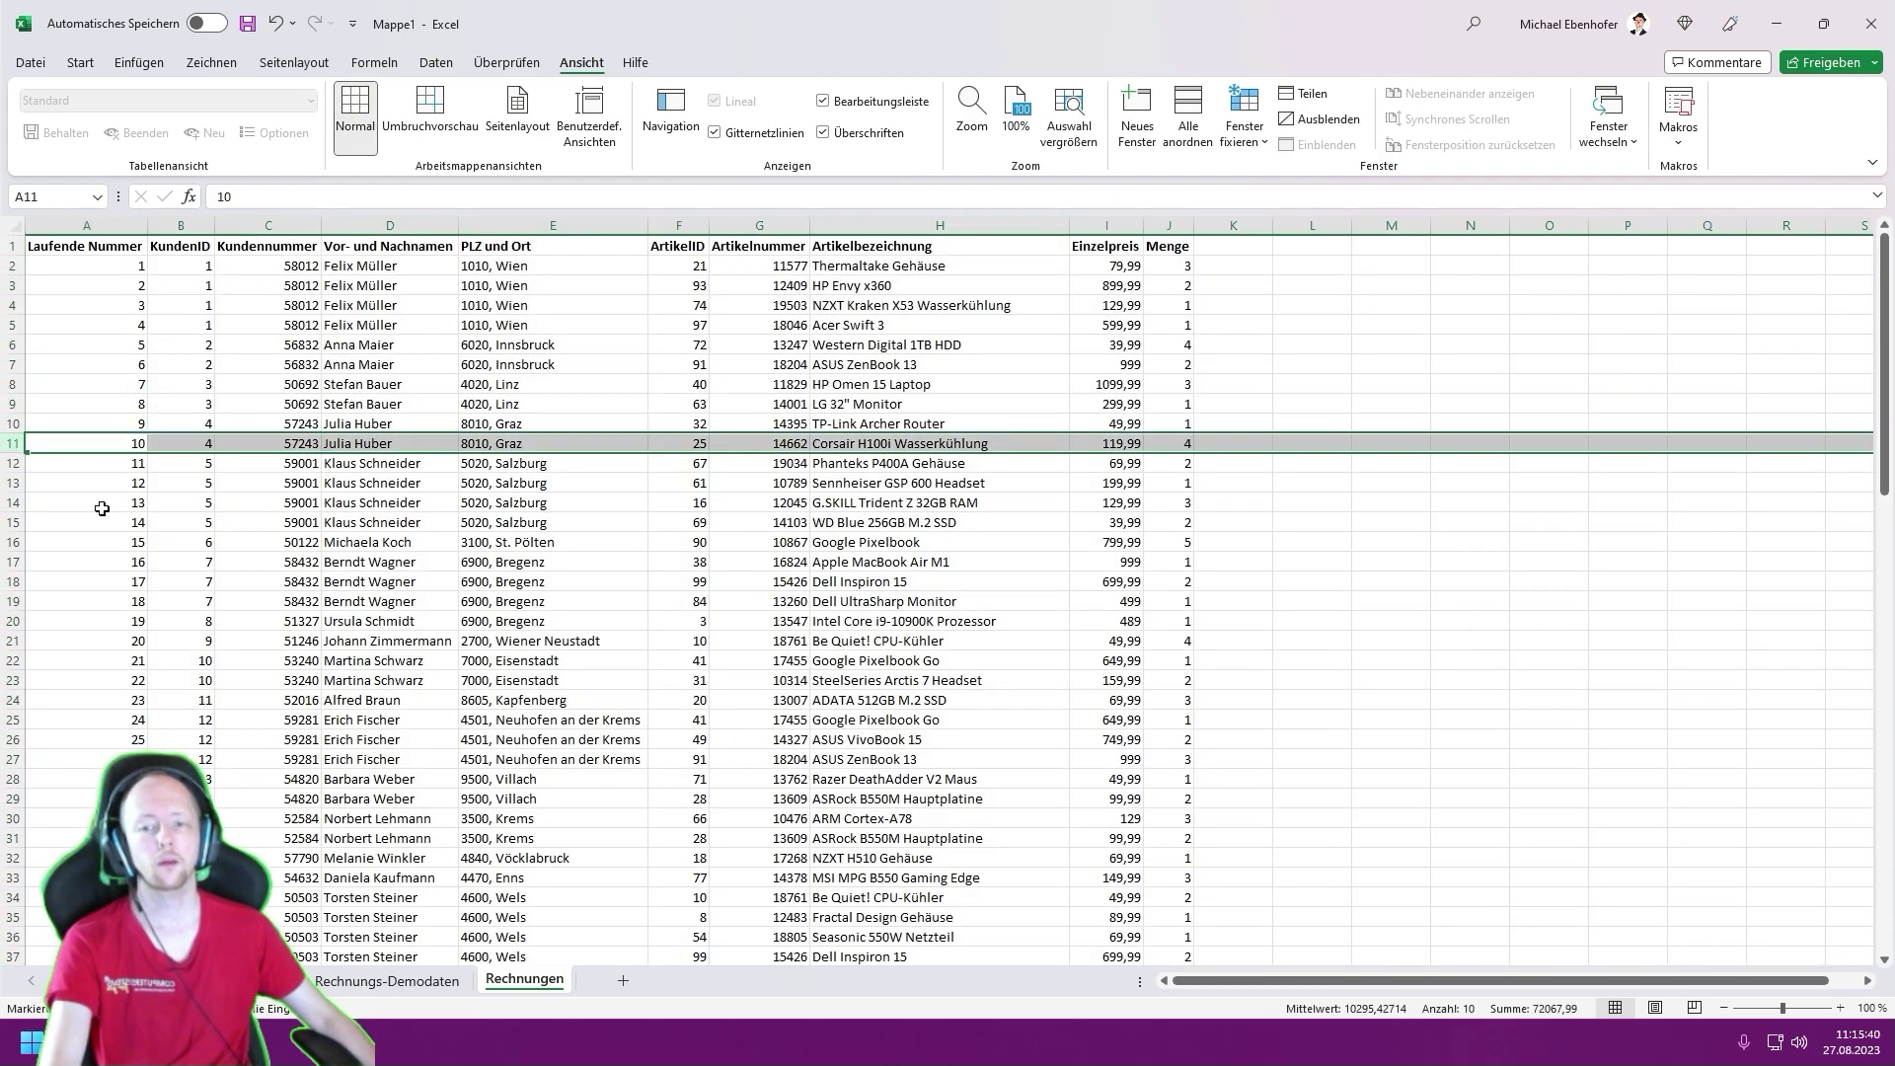
key("ctrl+shift+Down")
key("Delete")
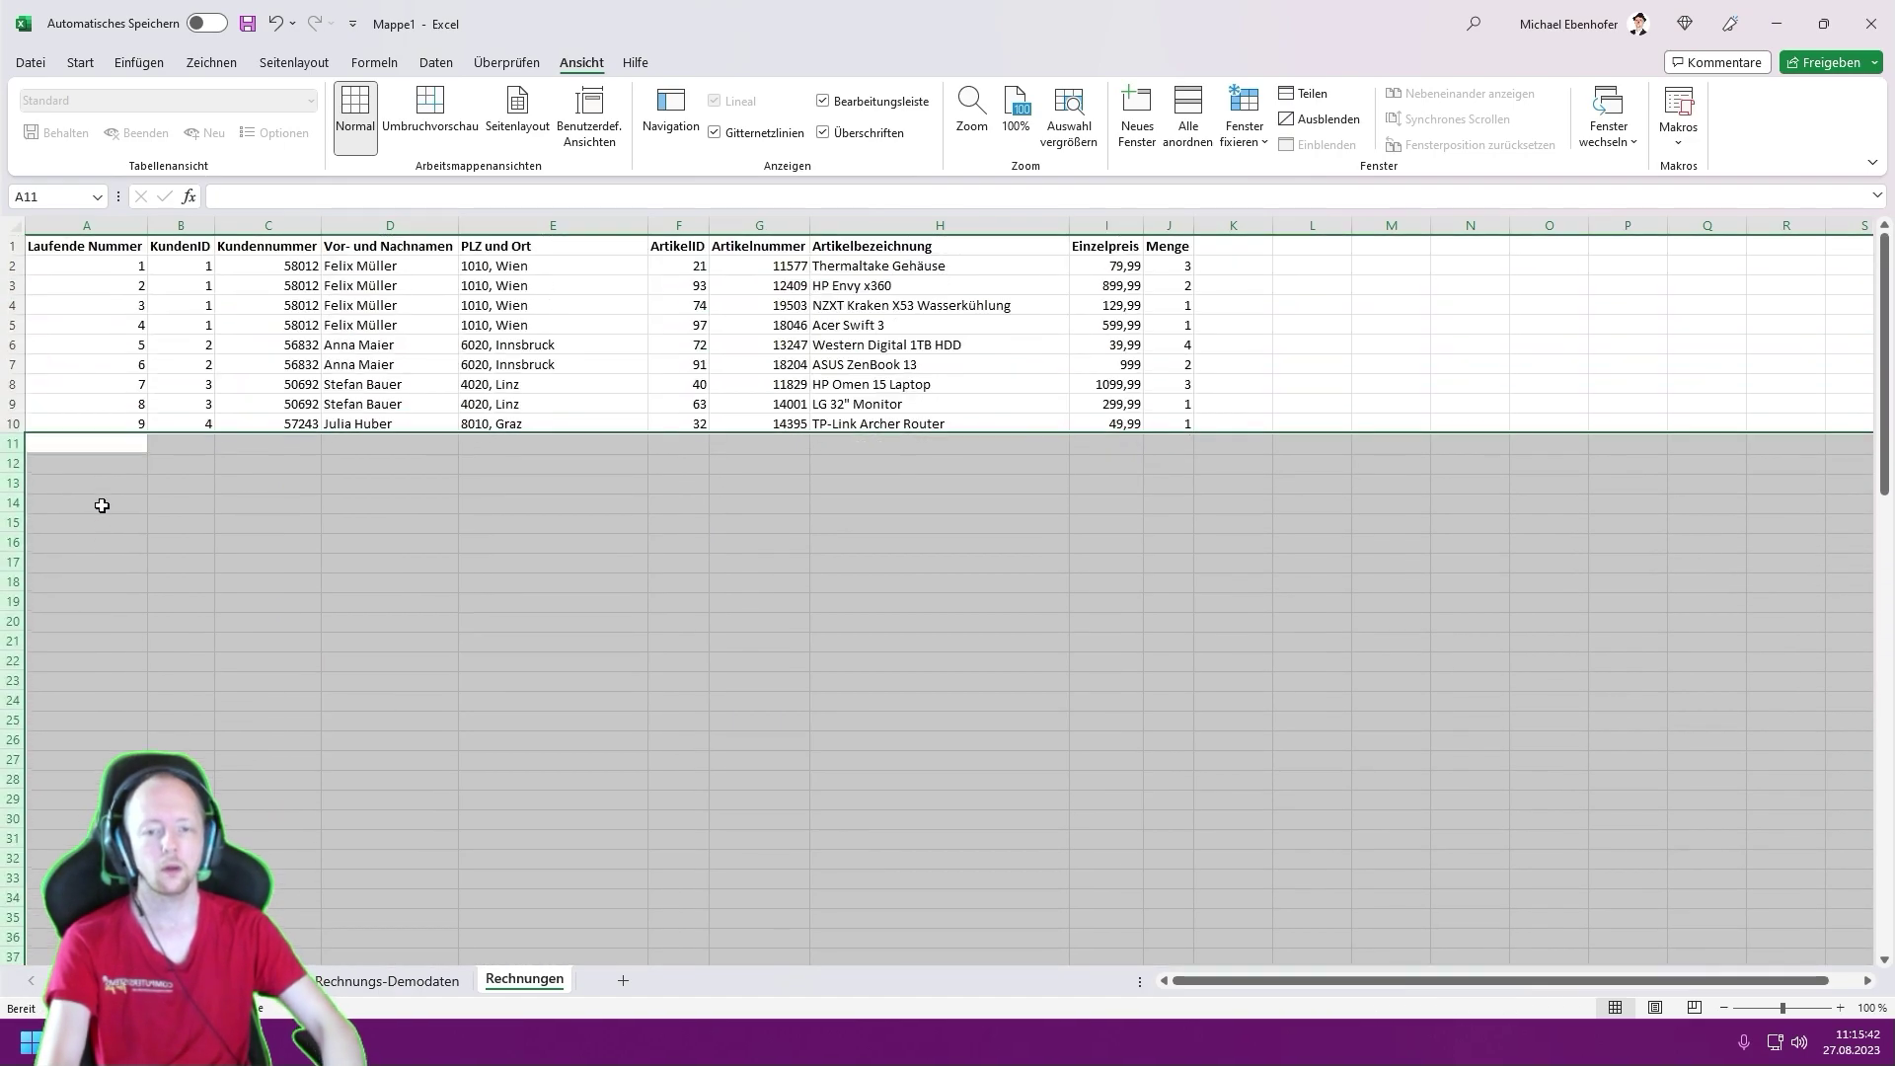
key("Up")
key("Up")
key("Up")
key("Up")
key("Up")
key("Up")
- Freeze the top row of the Rechnungen sheet
key("Down")
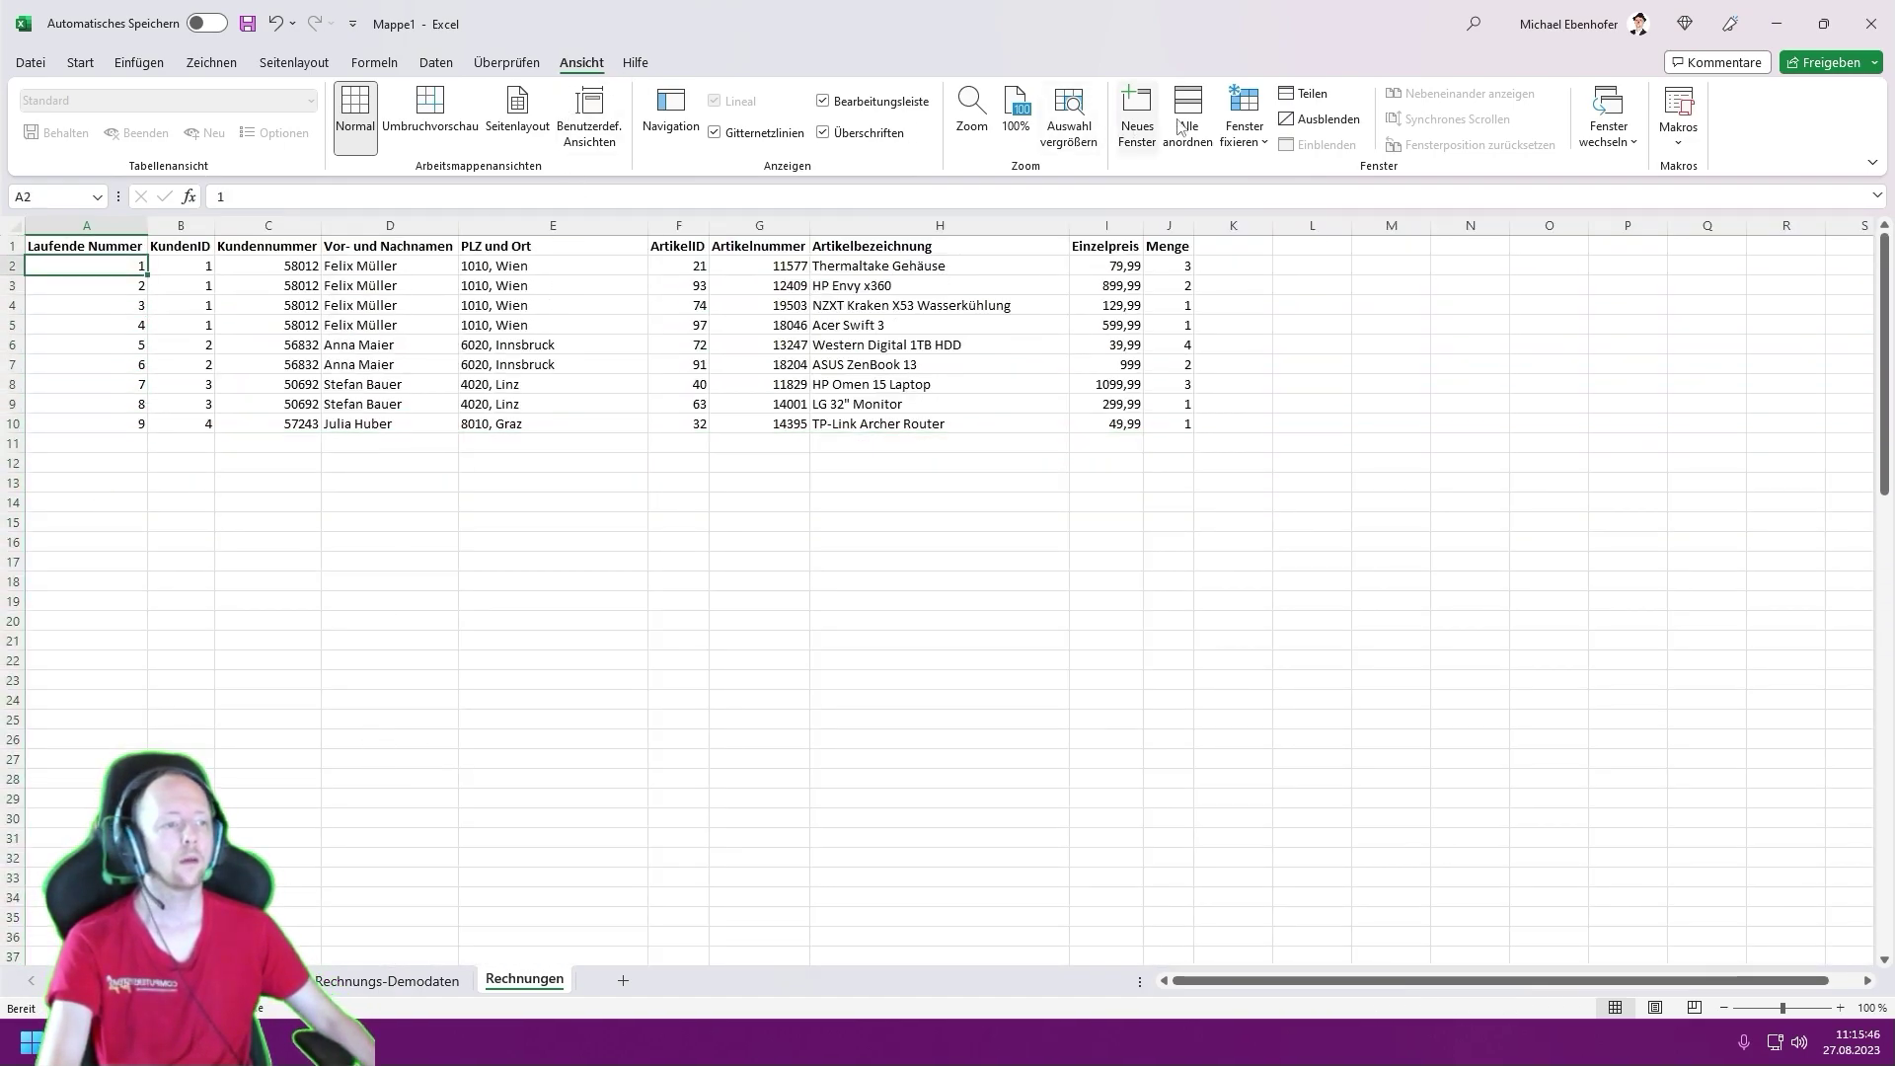
left_click(1244, 113)
left_click(1313, 225)
scroll(661, 385, "down", 4)
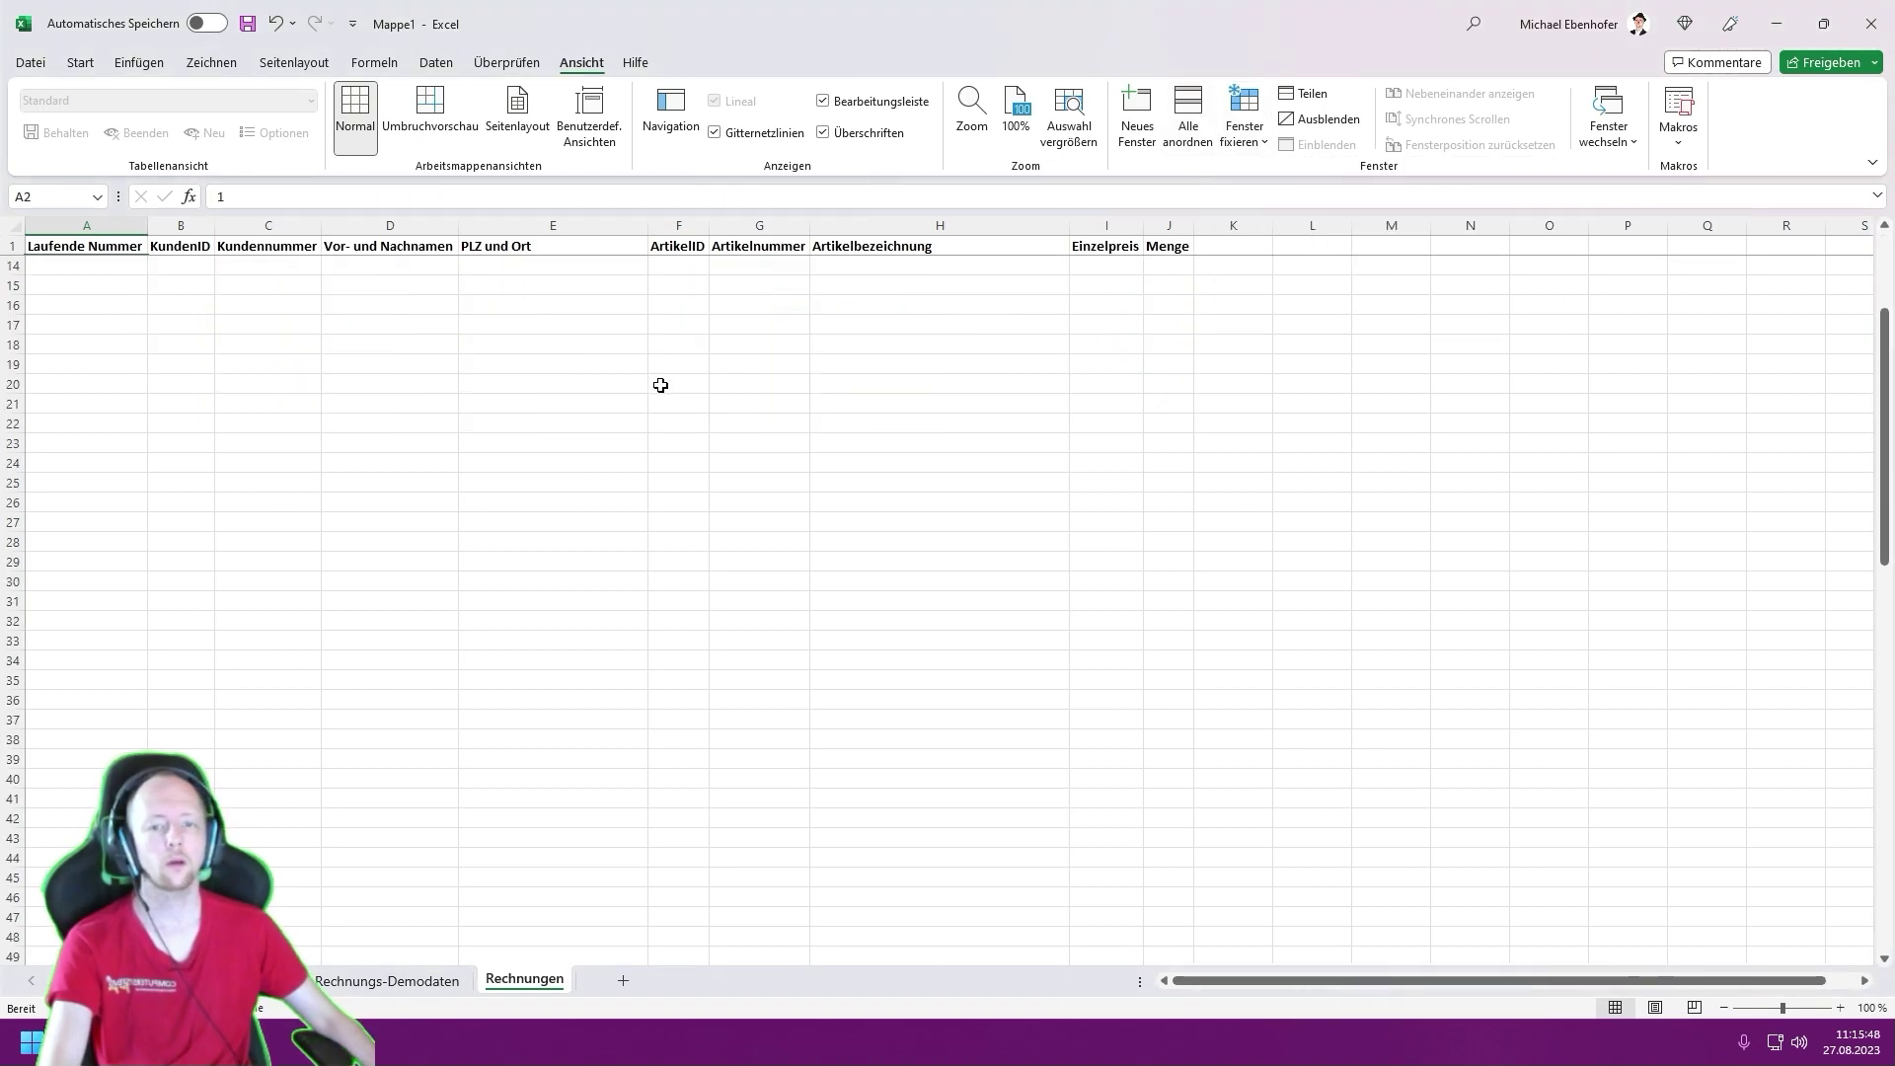
scroll(661, 385, "up", 4)
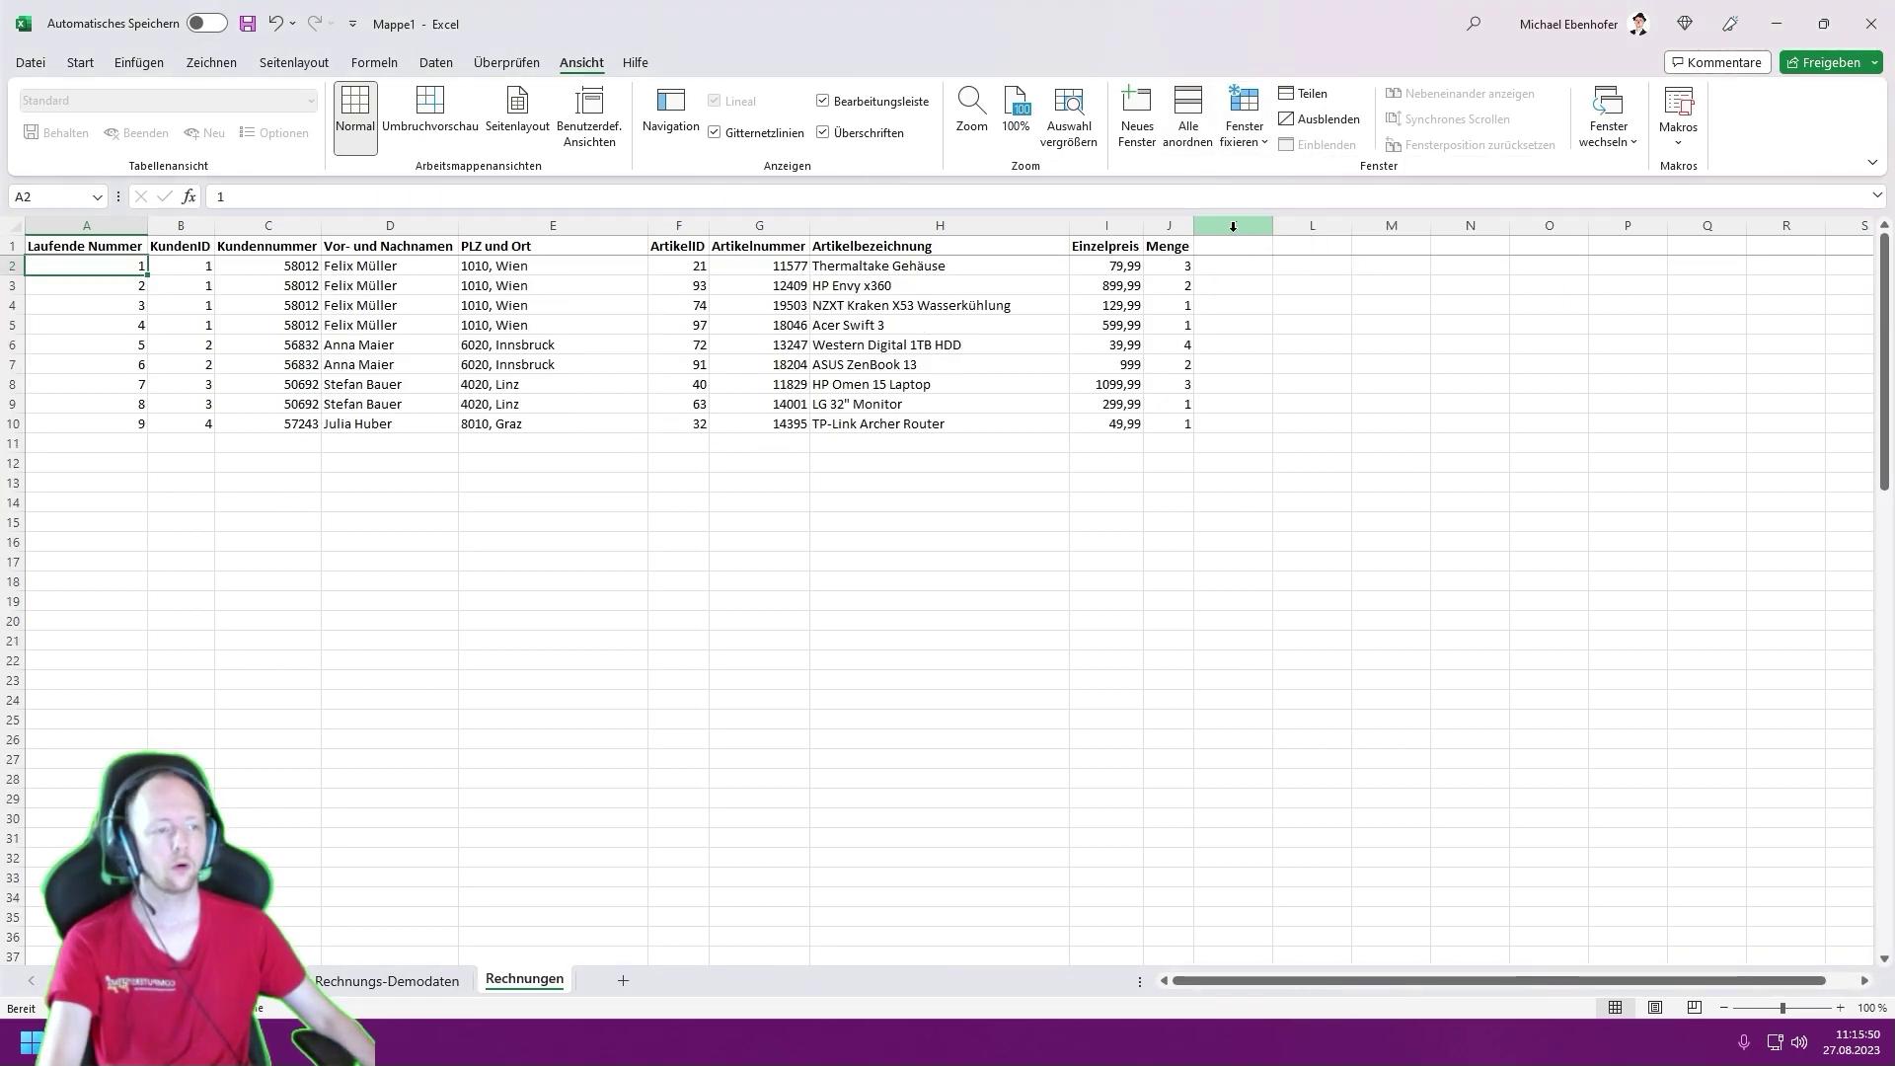
- Enter the header Gesamtpreis in K1 of Rechnungs-Demodaten
left_click(437, 975)
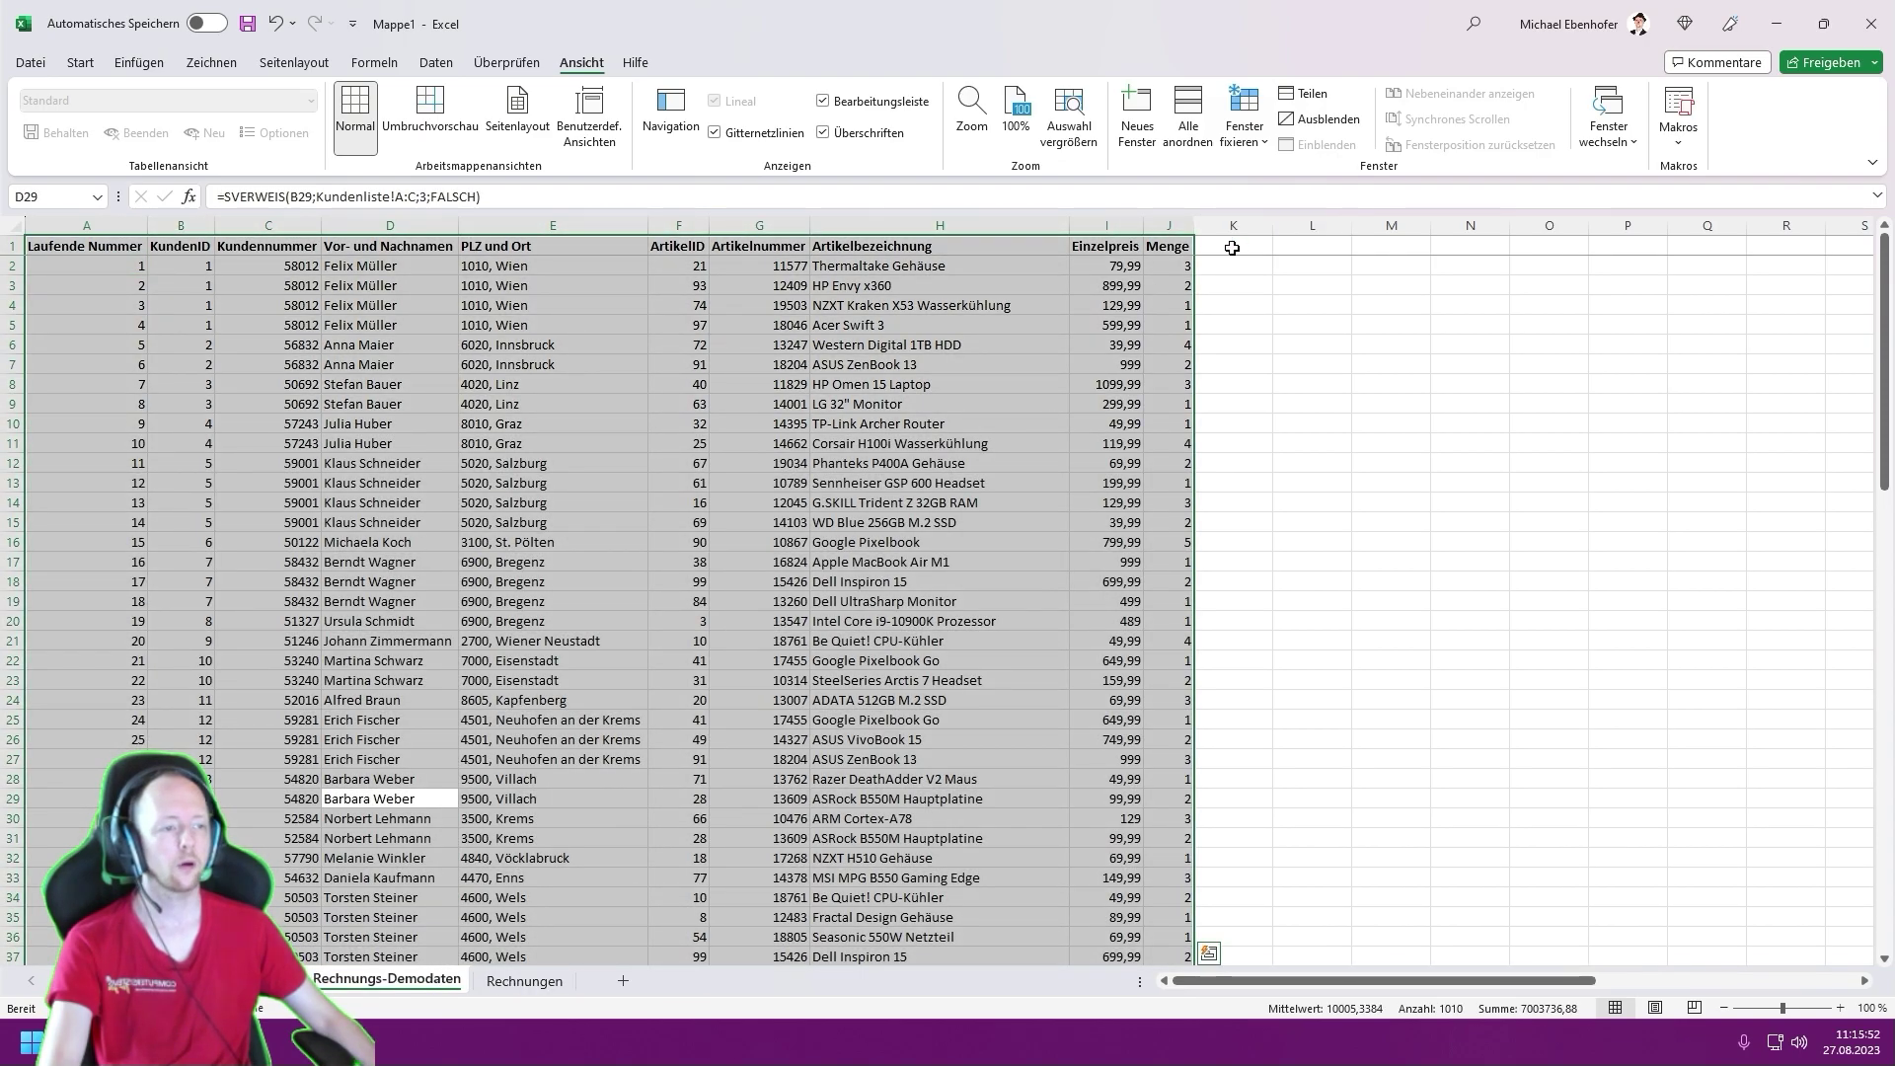
left_click(1231, 247)
type("Gesamtp")
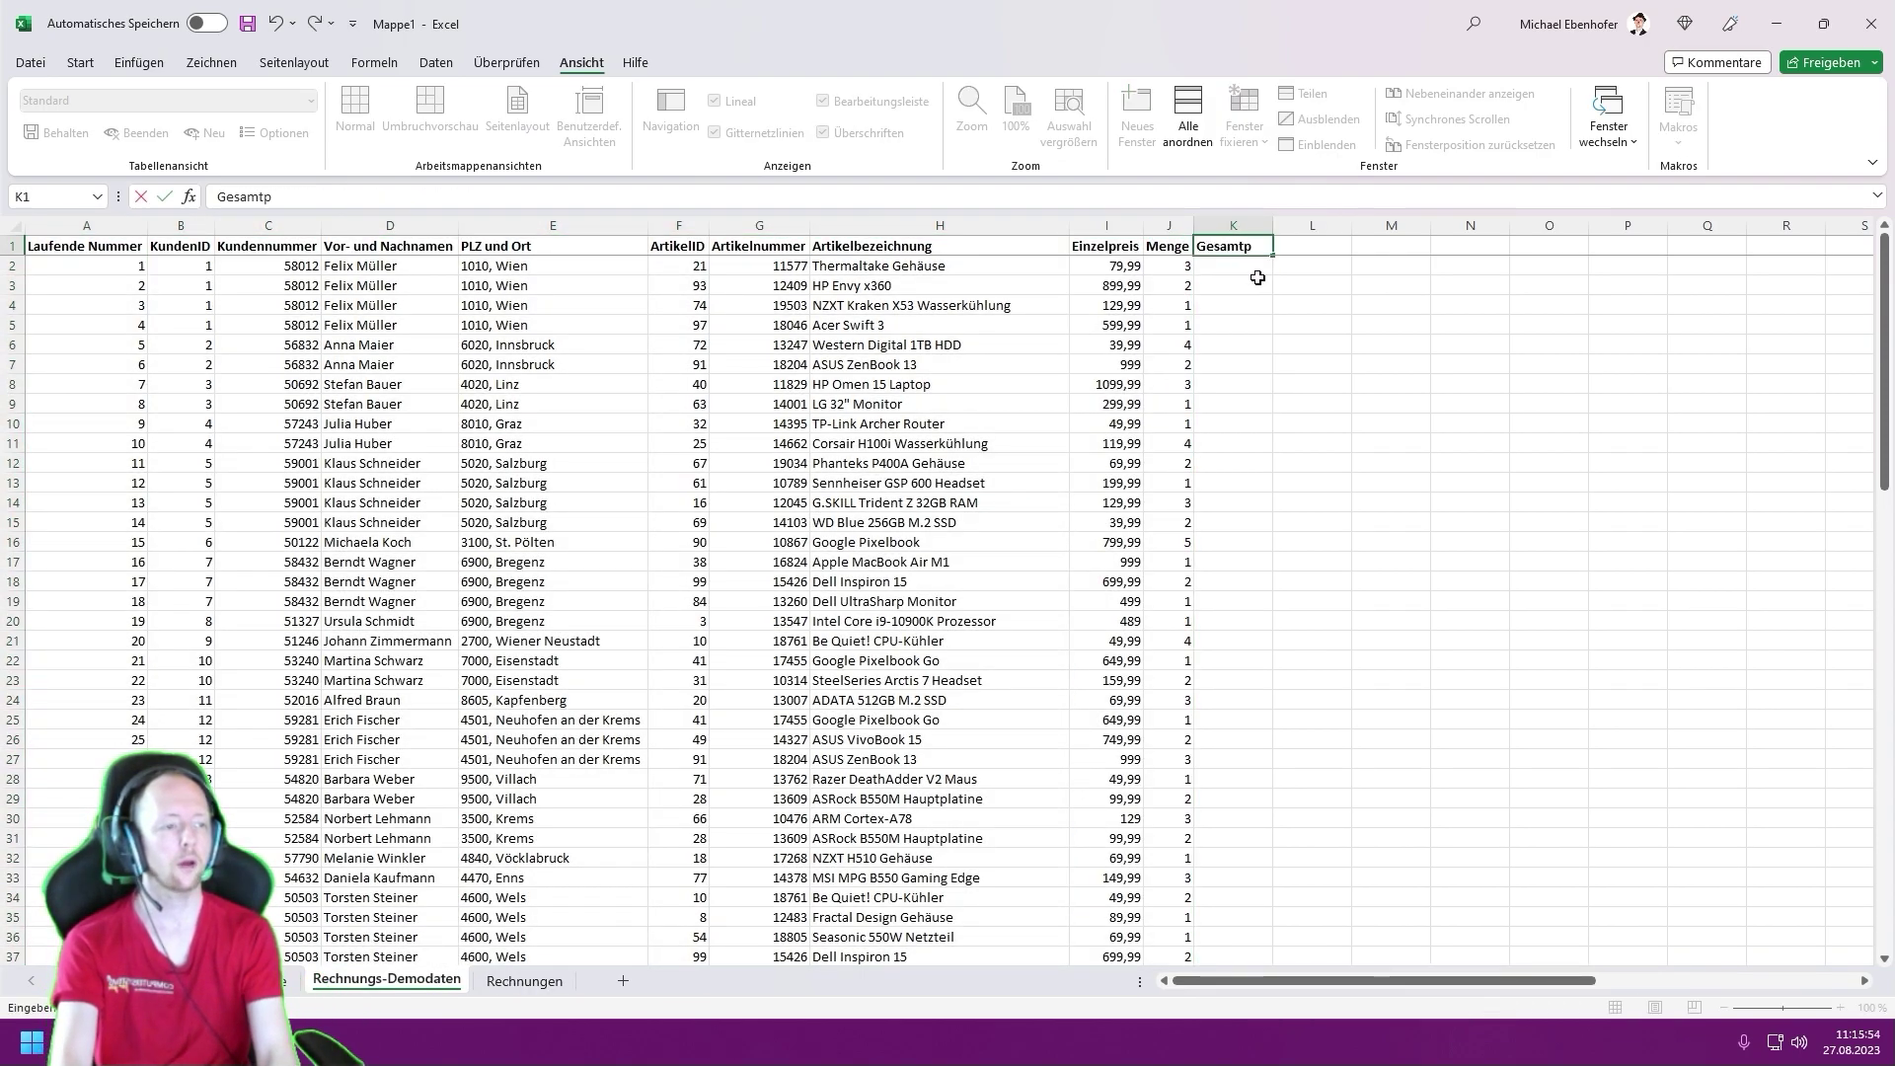
type("reis")
key("Return")
scroll(1112, 422, "down", 4)
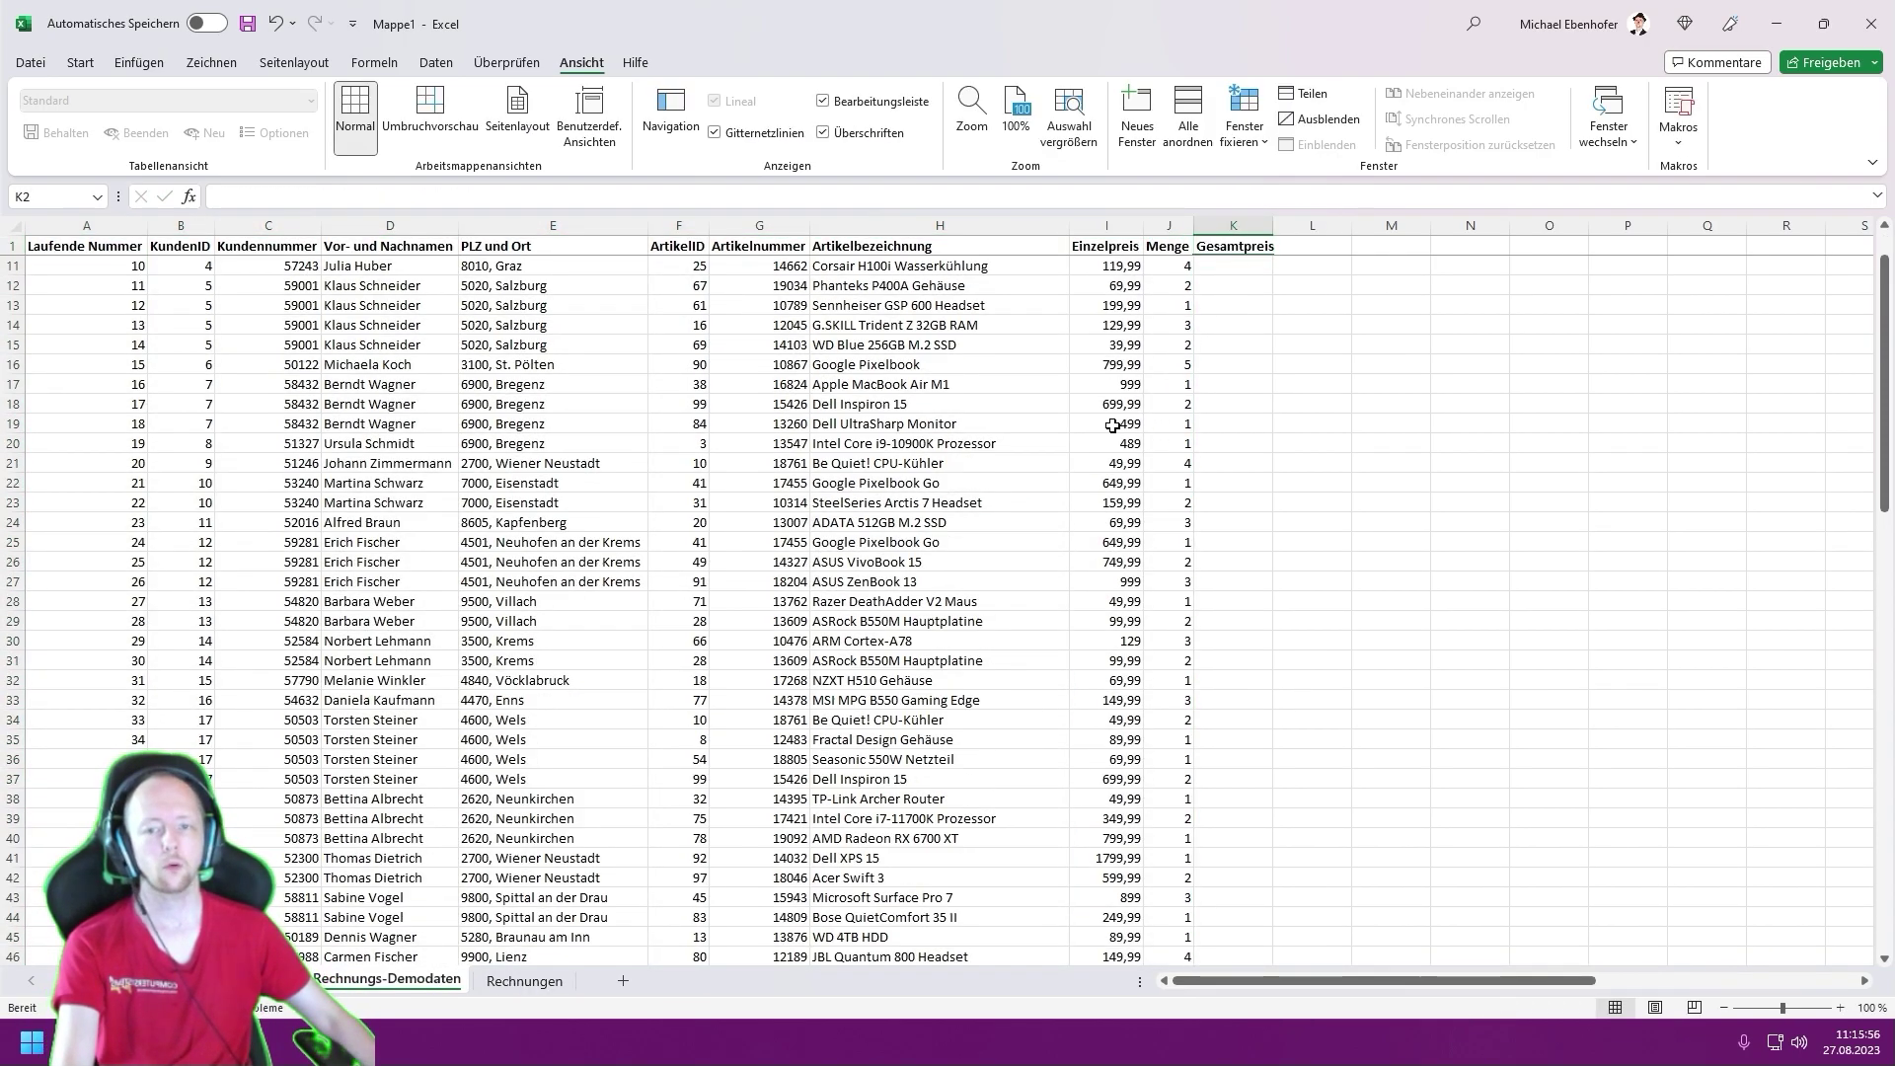
scroll(1016, 524, "down", 10)
scroll(1015, 524, "up", 8)
scroll(1015, 524, "up", 7)
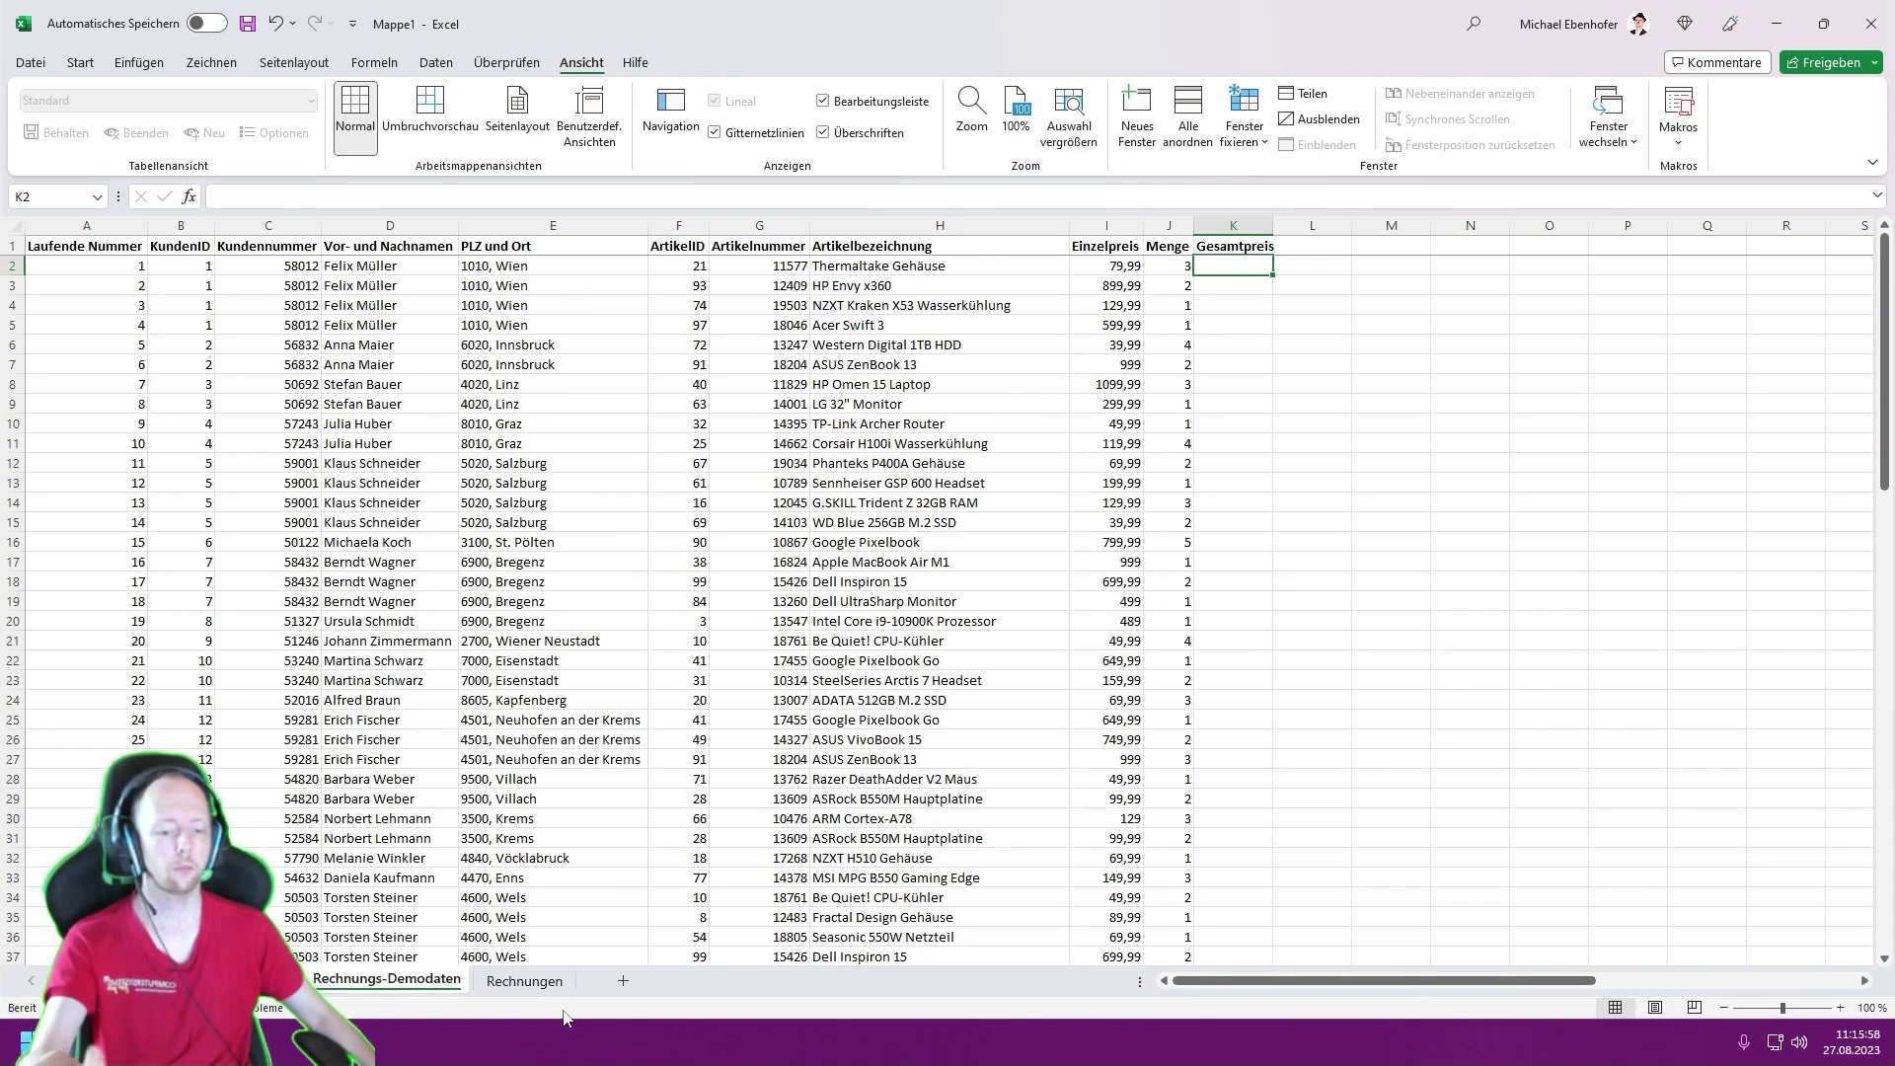
- Add the Gesamtpreis header in K1 on Rechnungen and autofit column K
key("ctrl+Page_Down")
left_click(1210, 251)
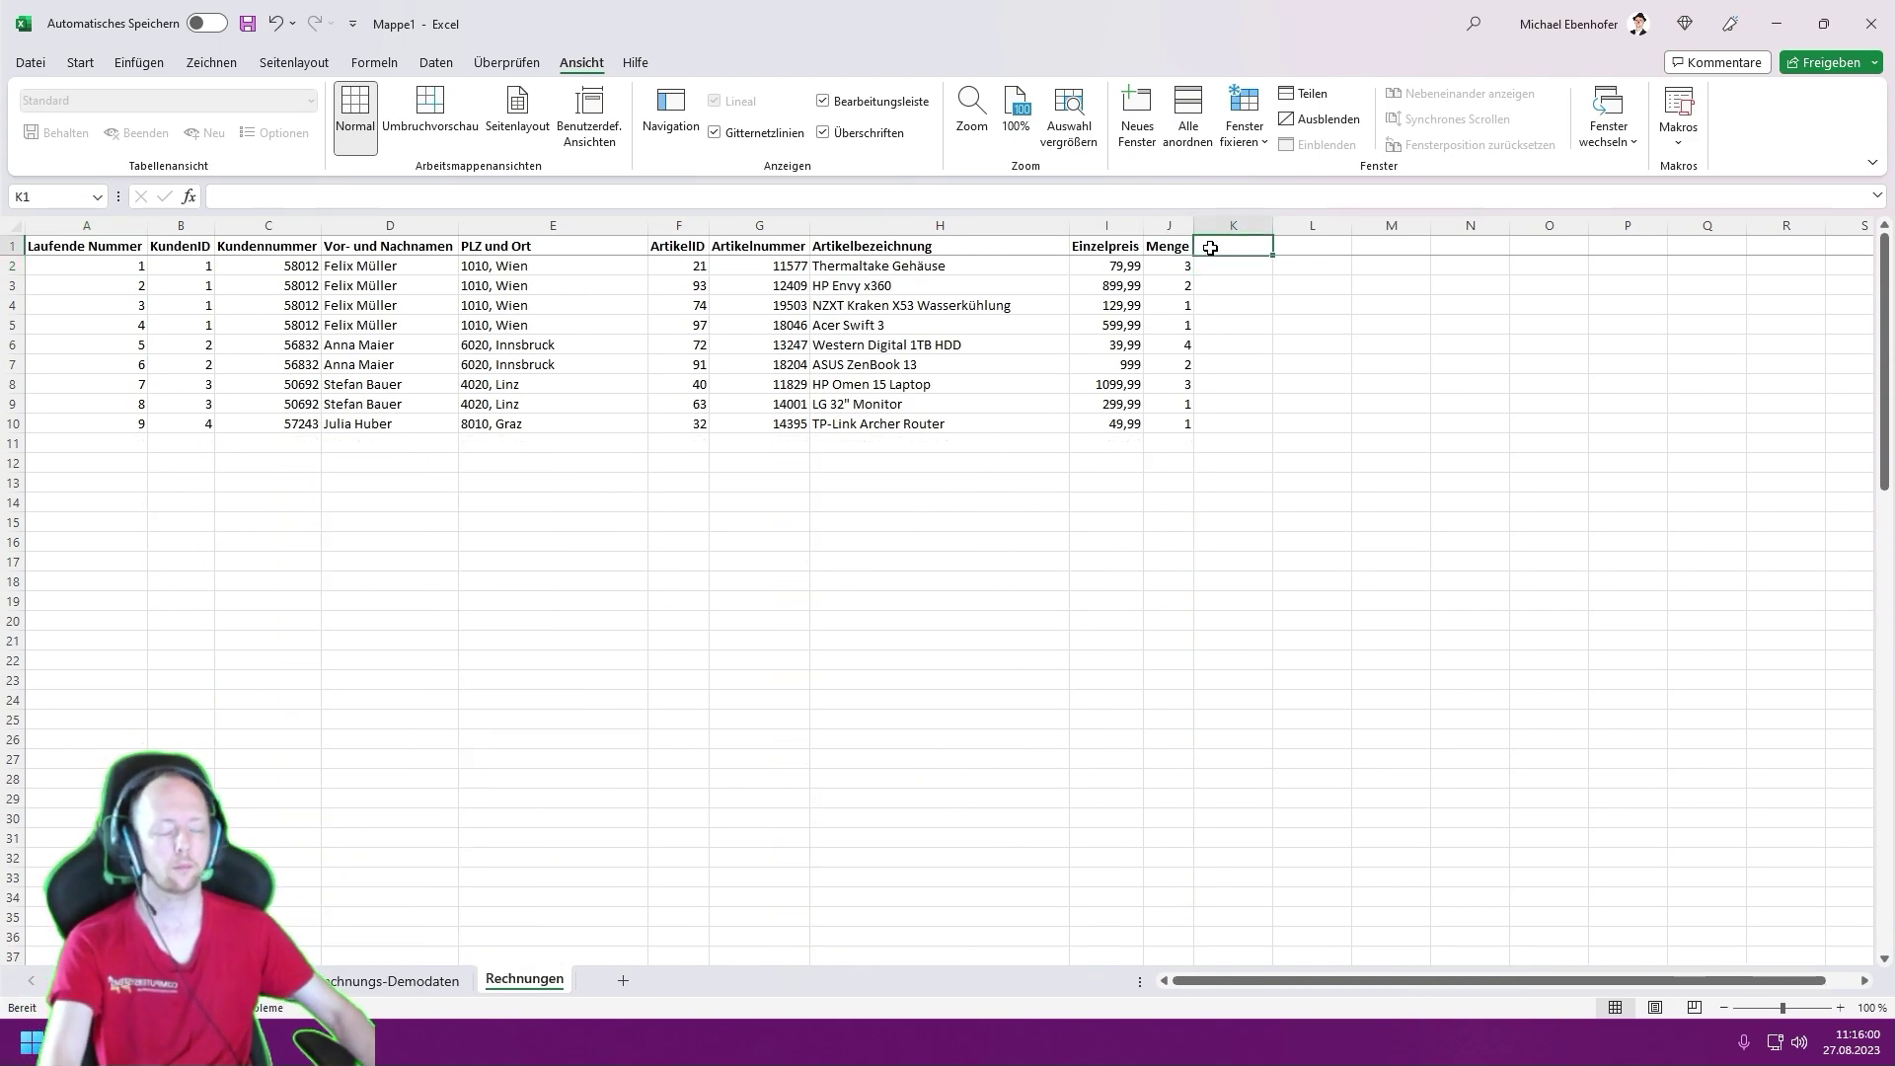
type("Gesamtpreis")
key("Return")
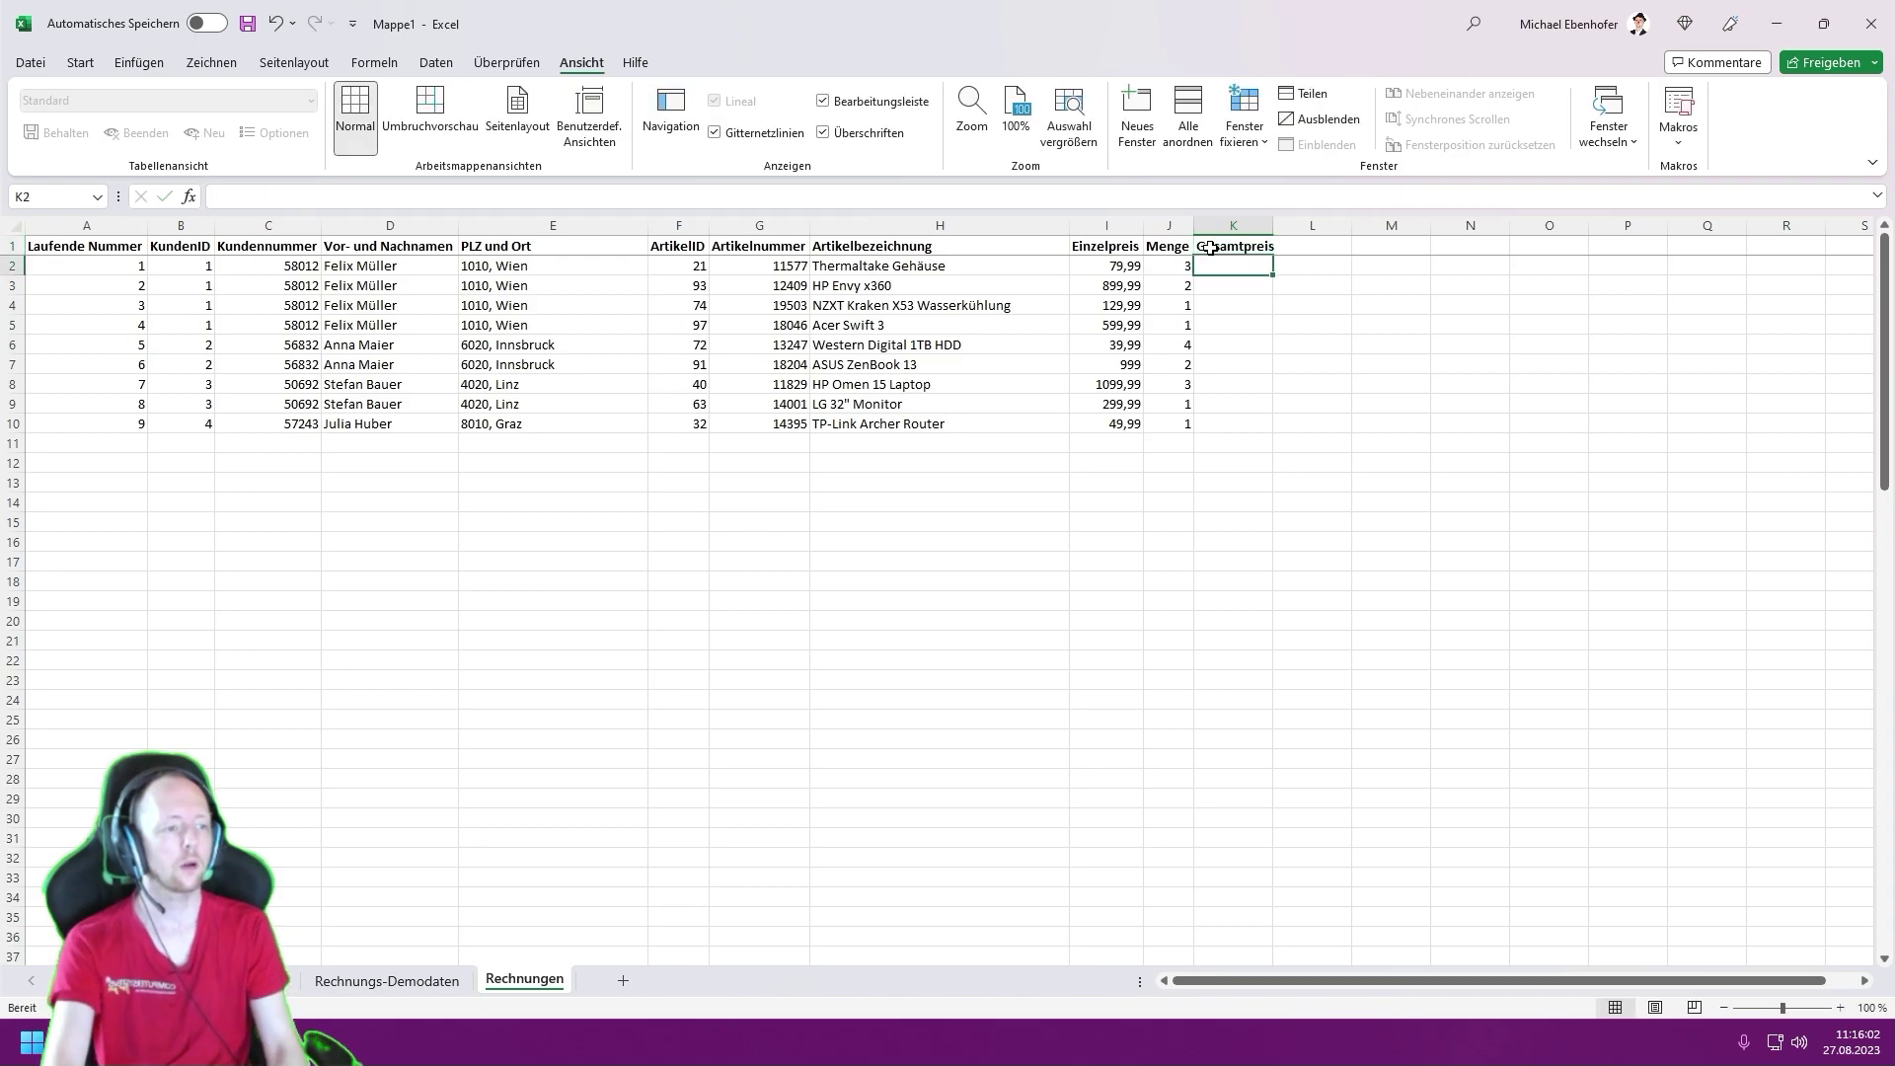
double_click(1273, 225)
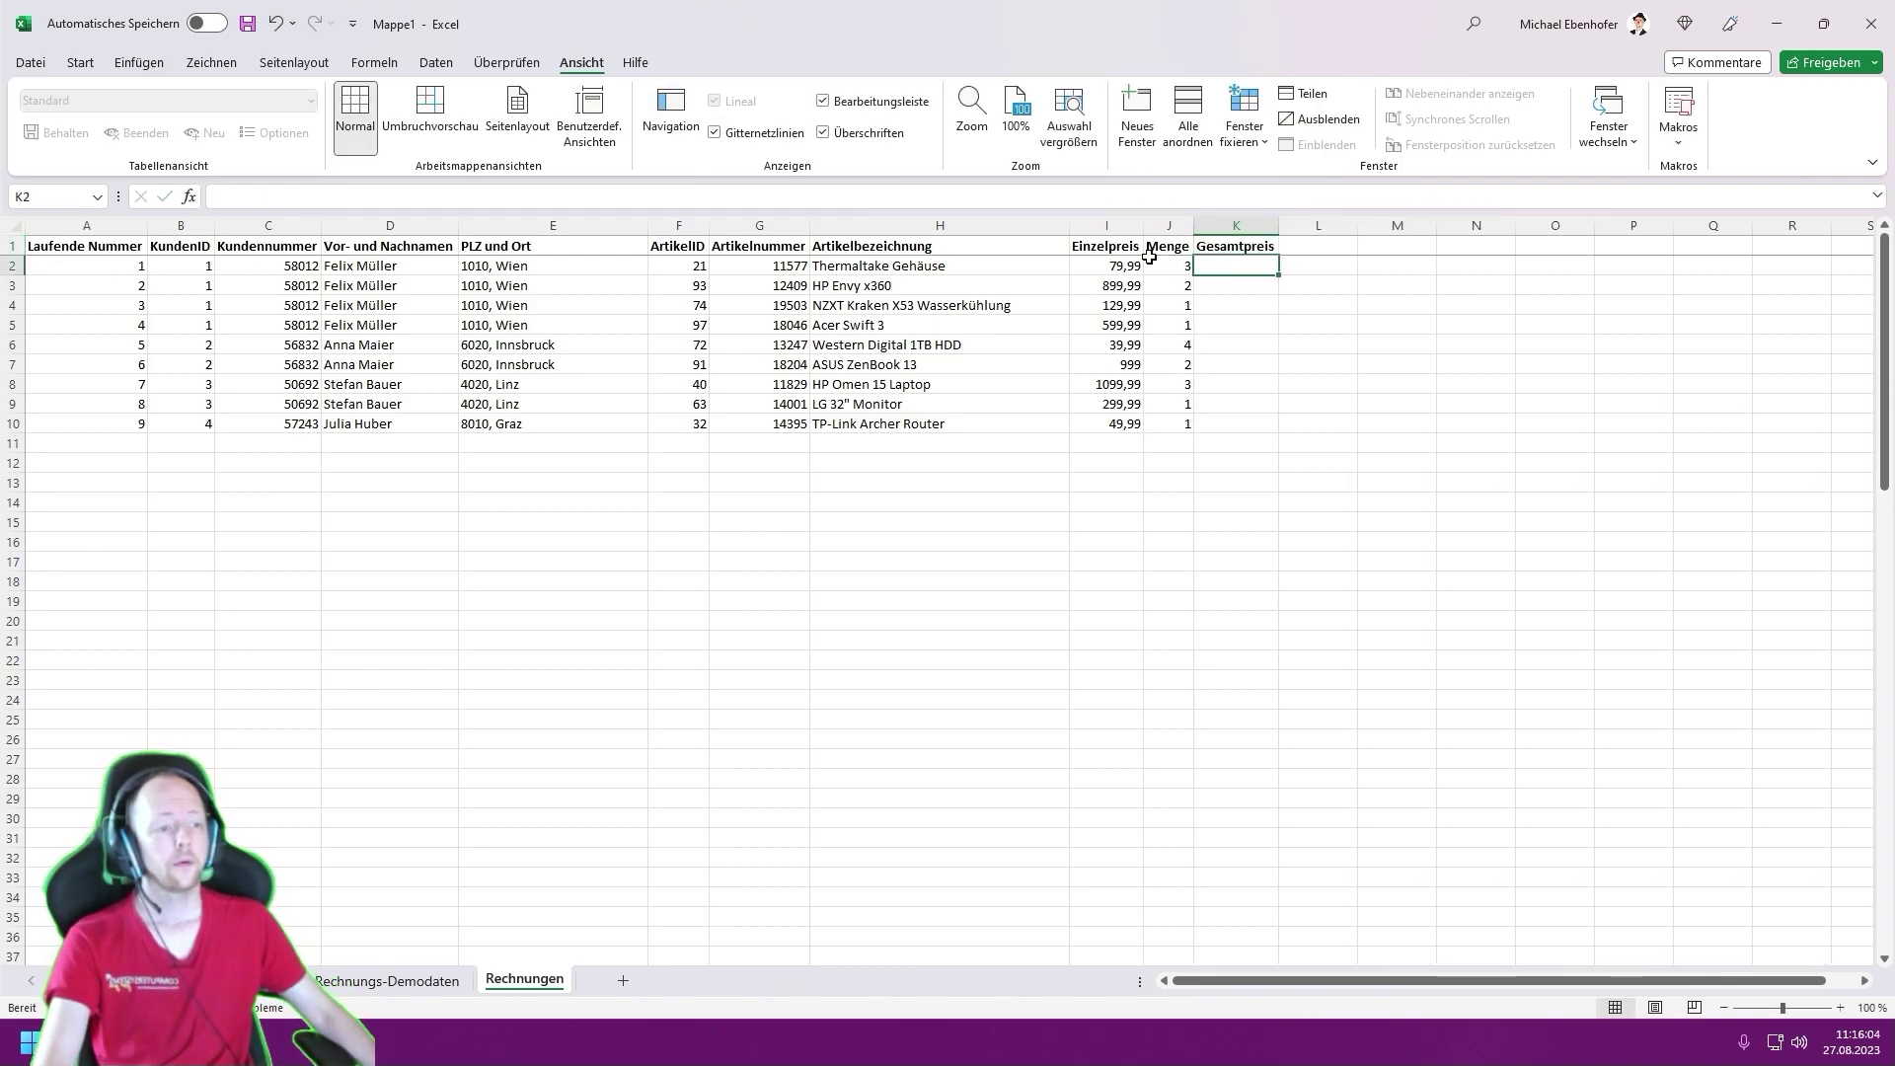
left_click(1106, 228)
left_click(1232, 228, "ctrl")
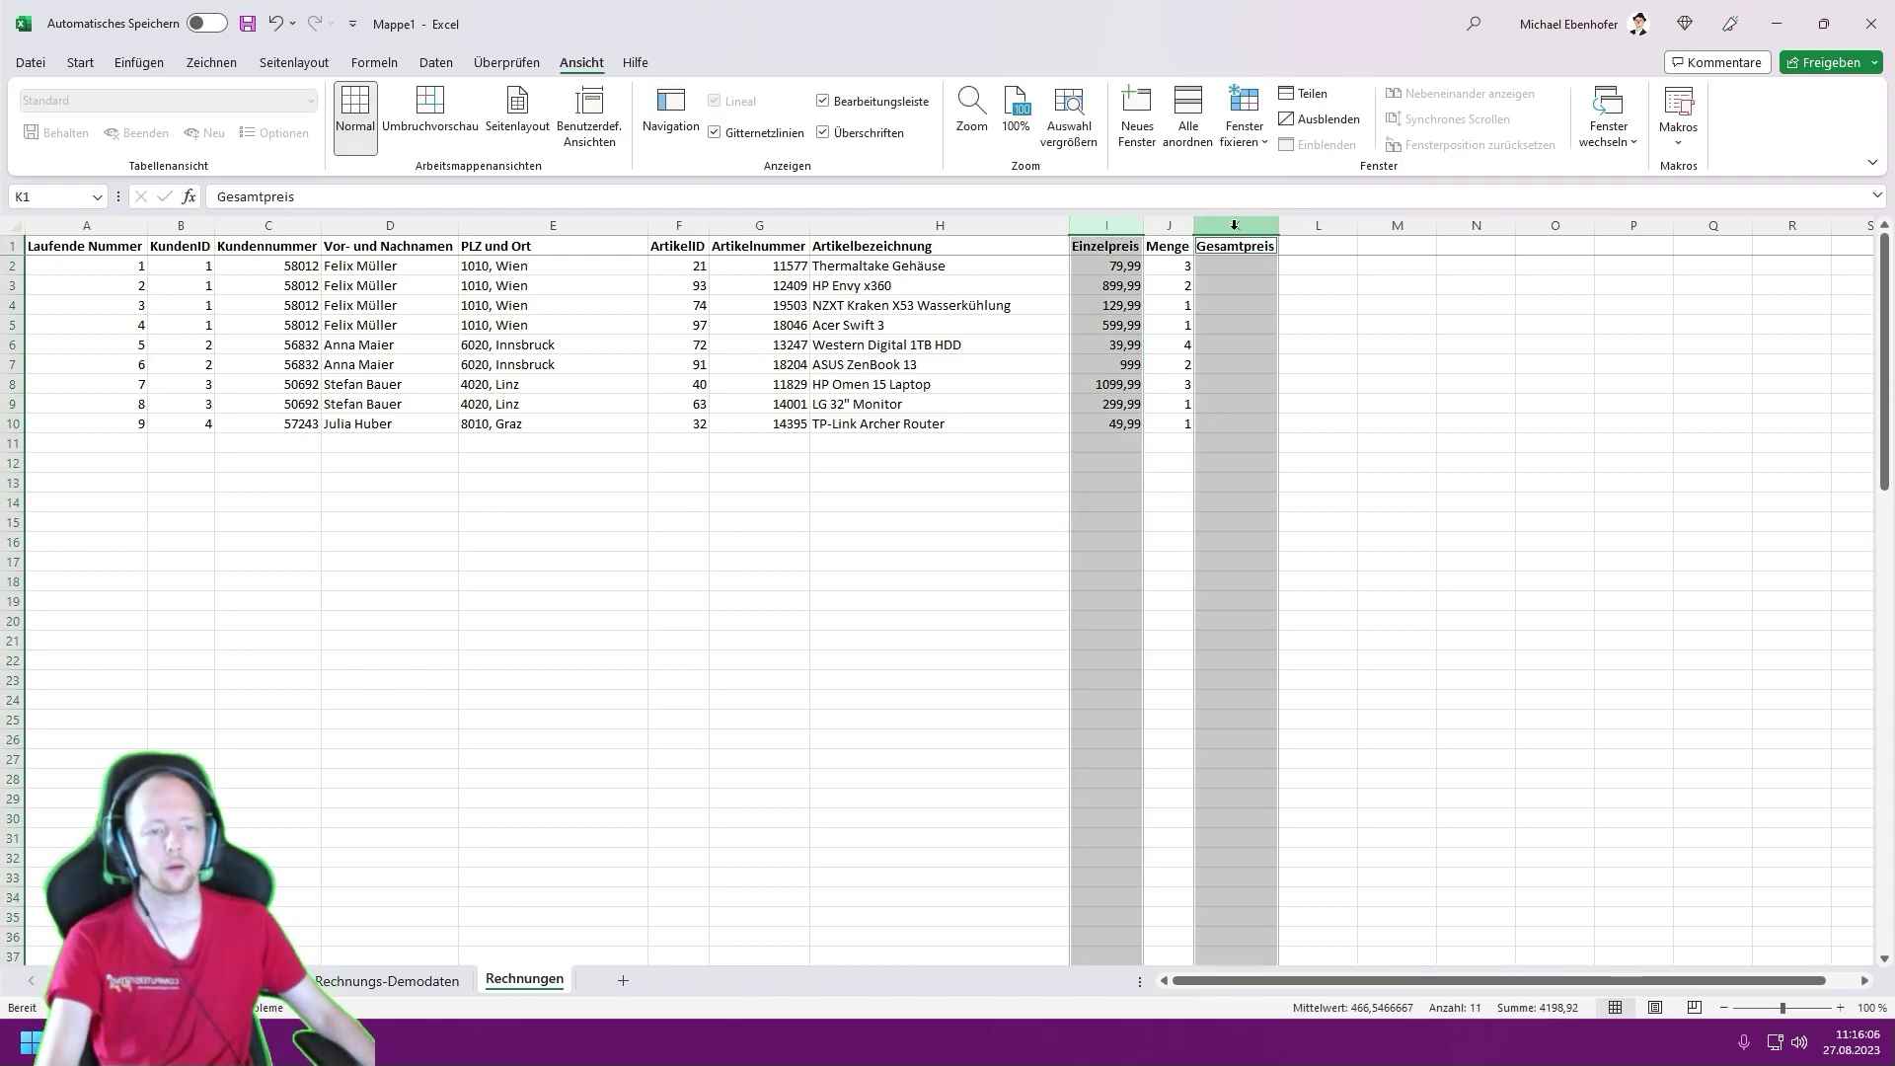
right_click(1238, 224)
left_click(1313, 508)
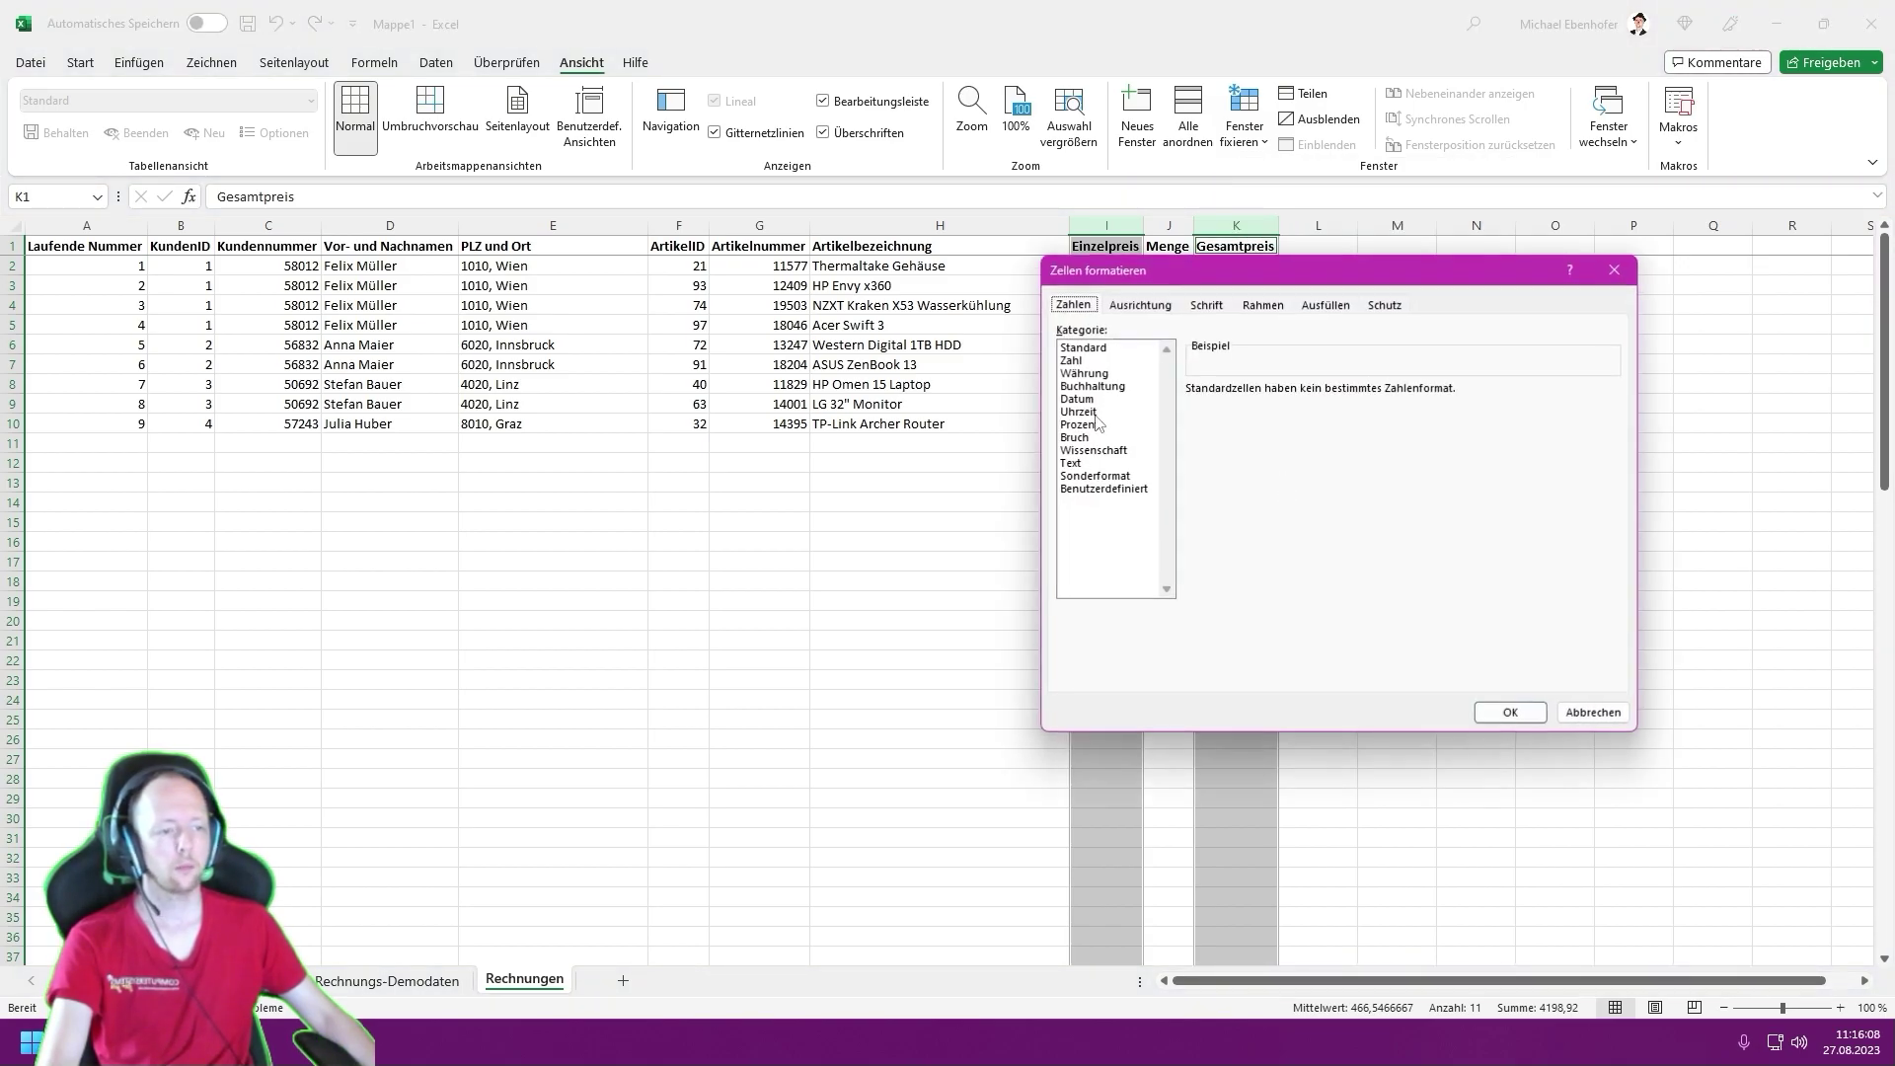
left_click(1089, 363)
left_click(1249, 418)
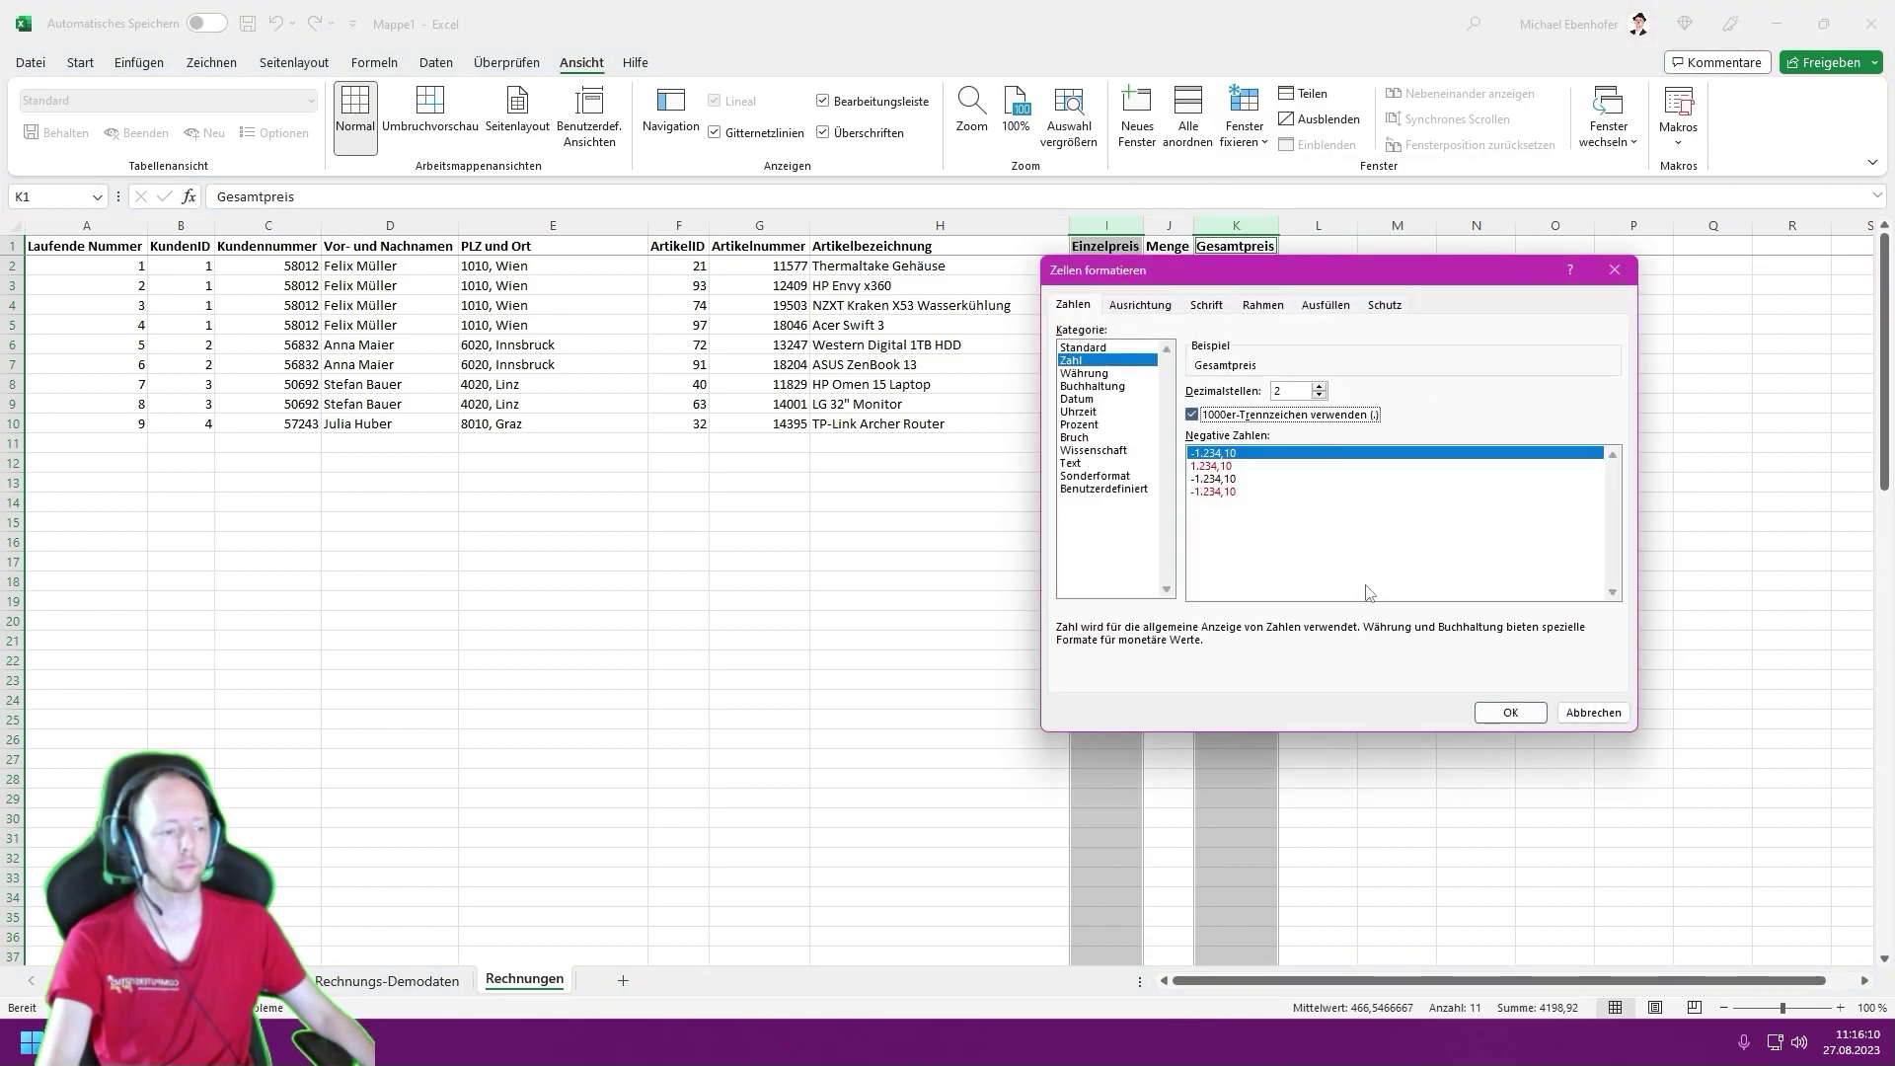
left_click(1104, 489)
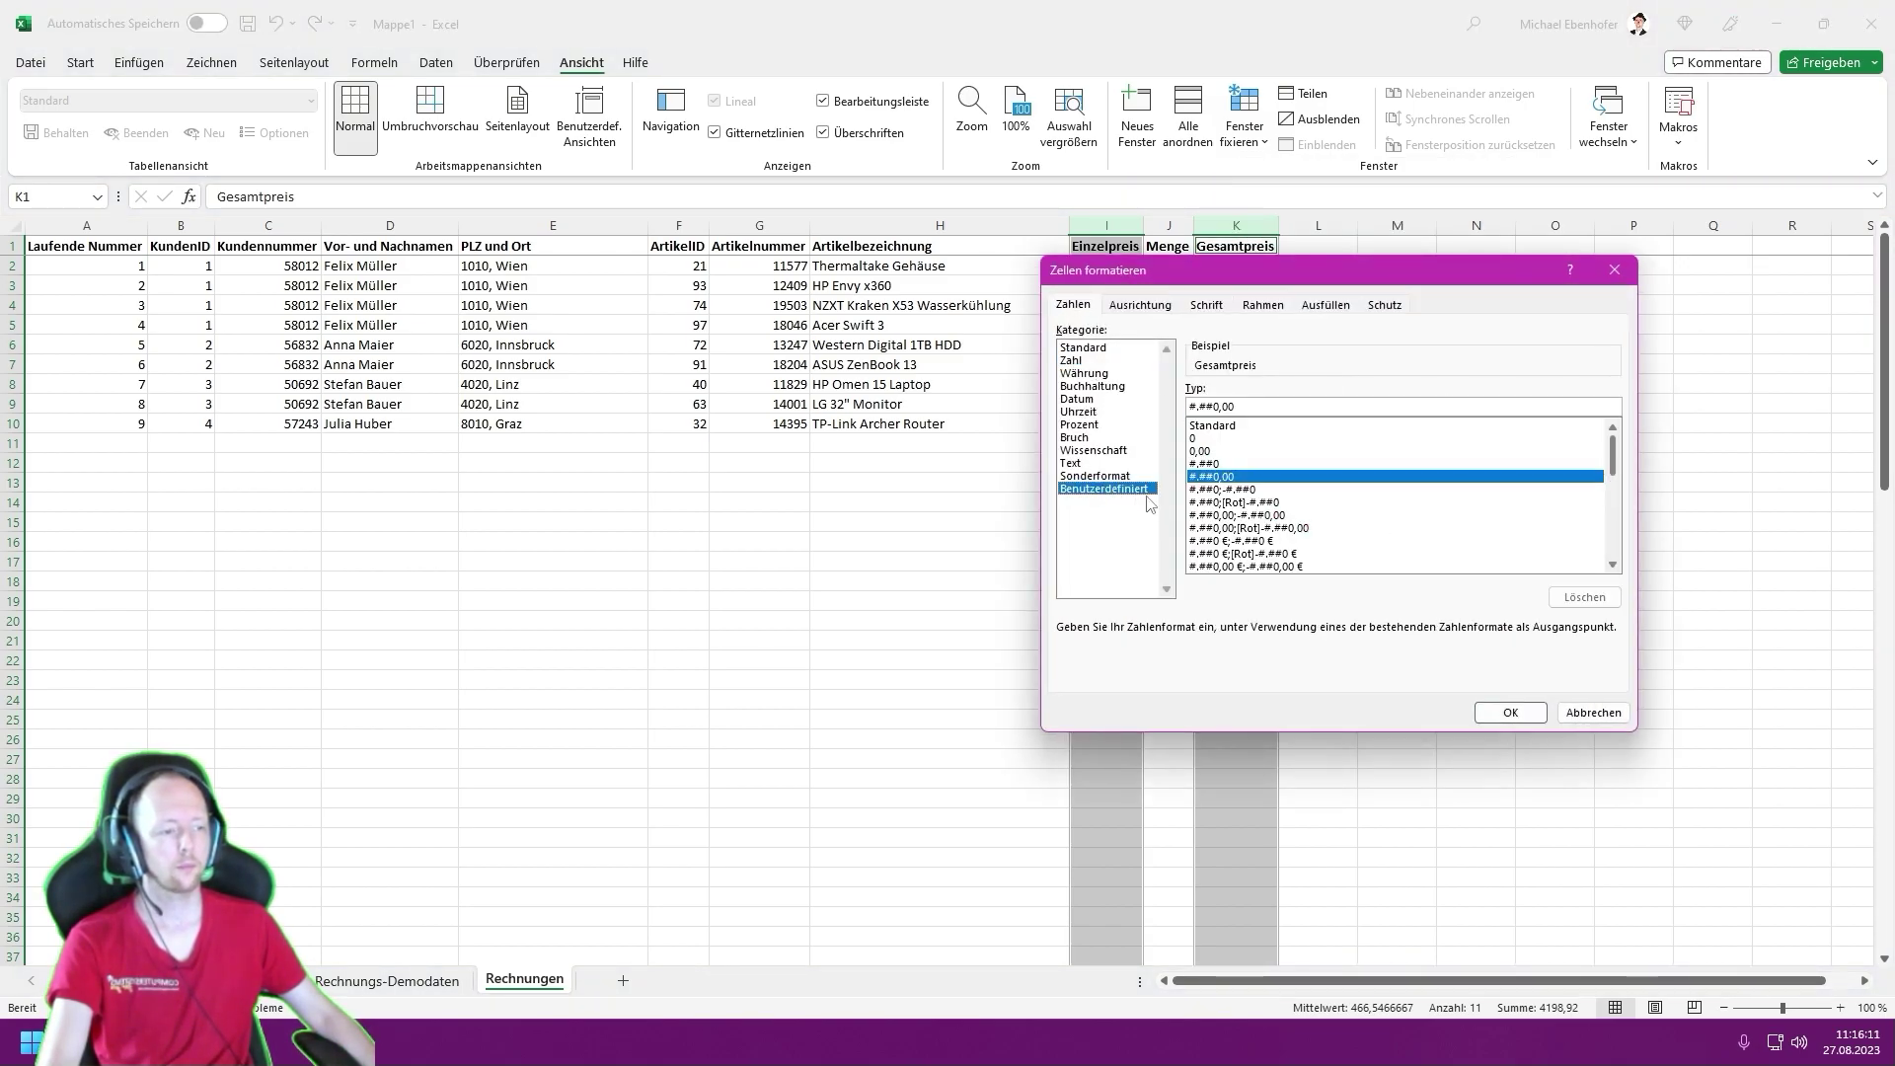
left_click(1510, 712)
left_click(1128, 479)
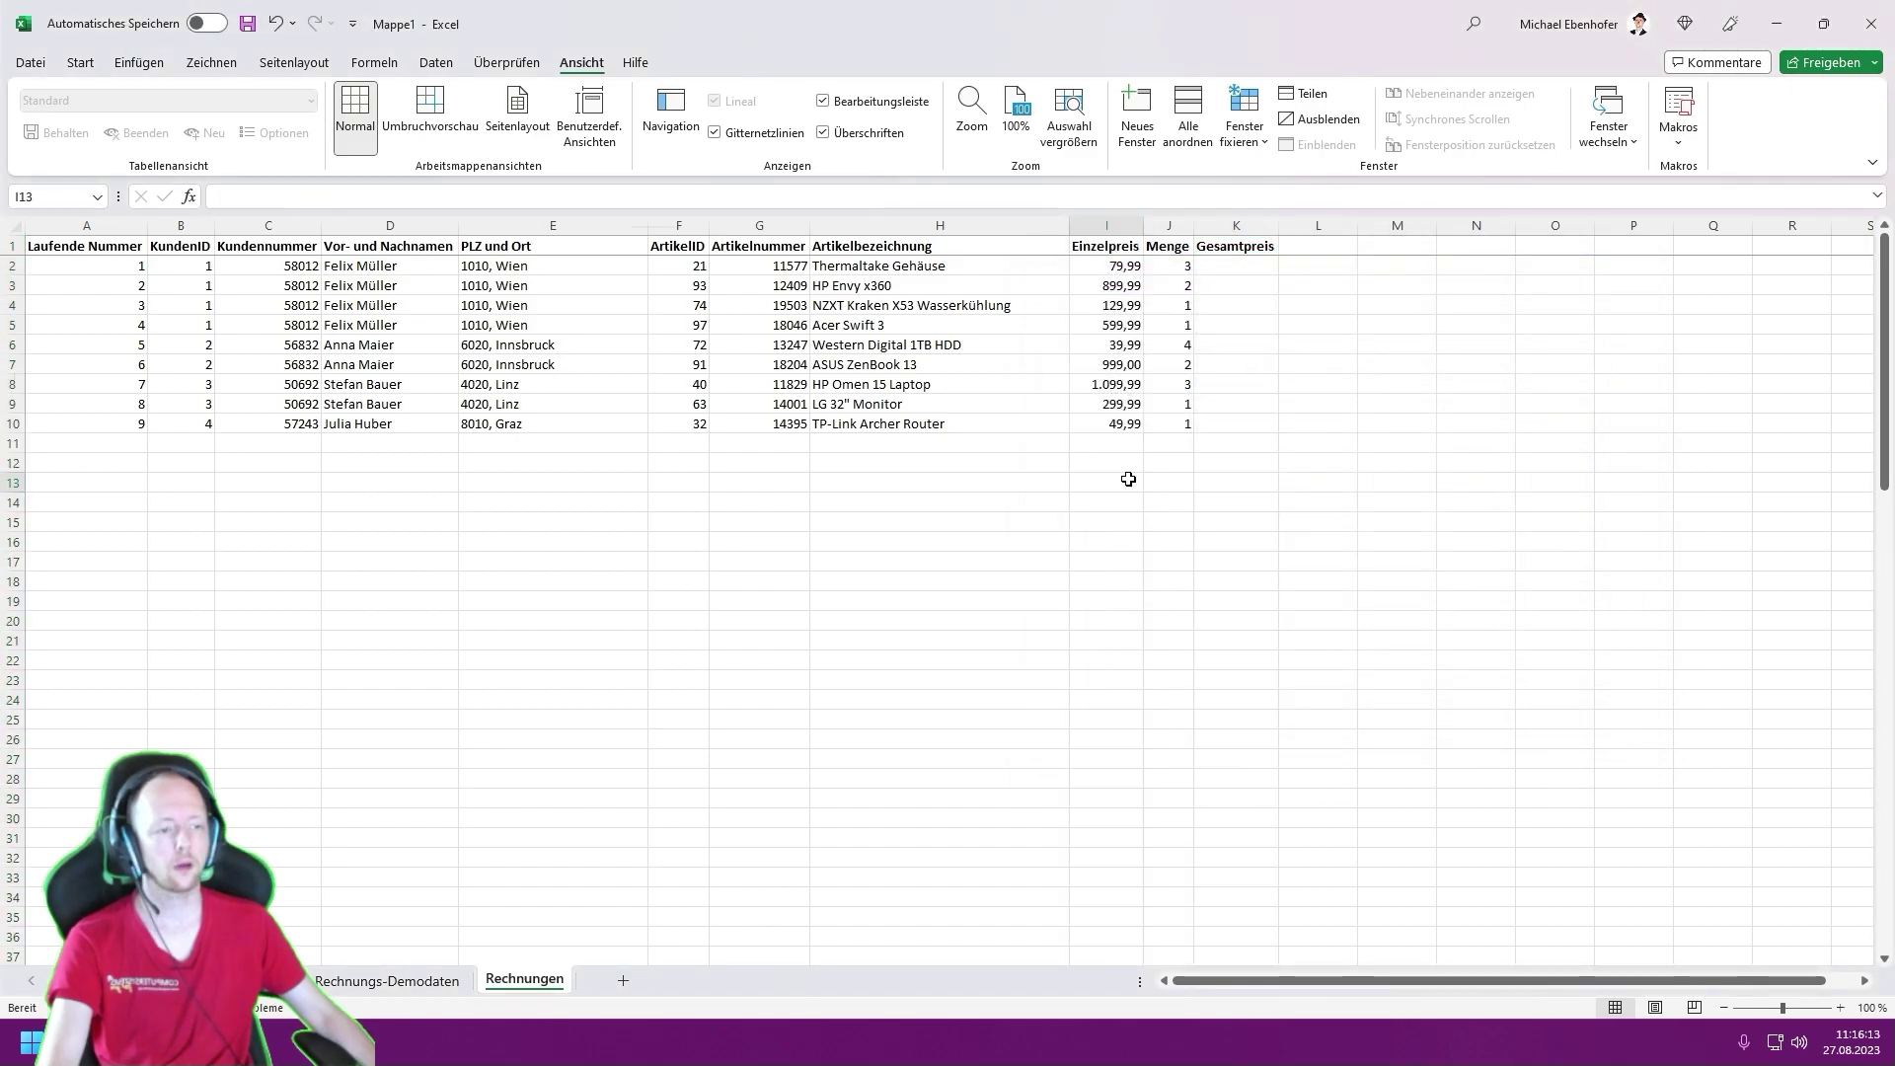
left_click(1171, 227)
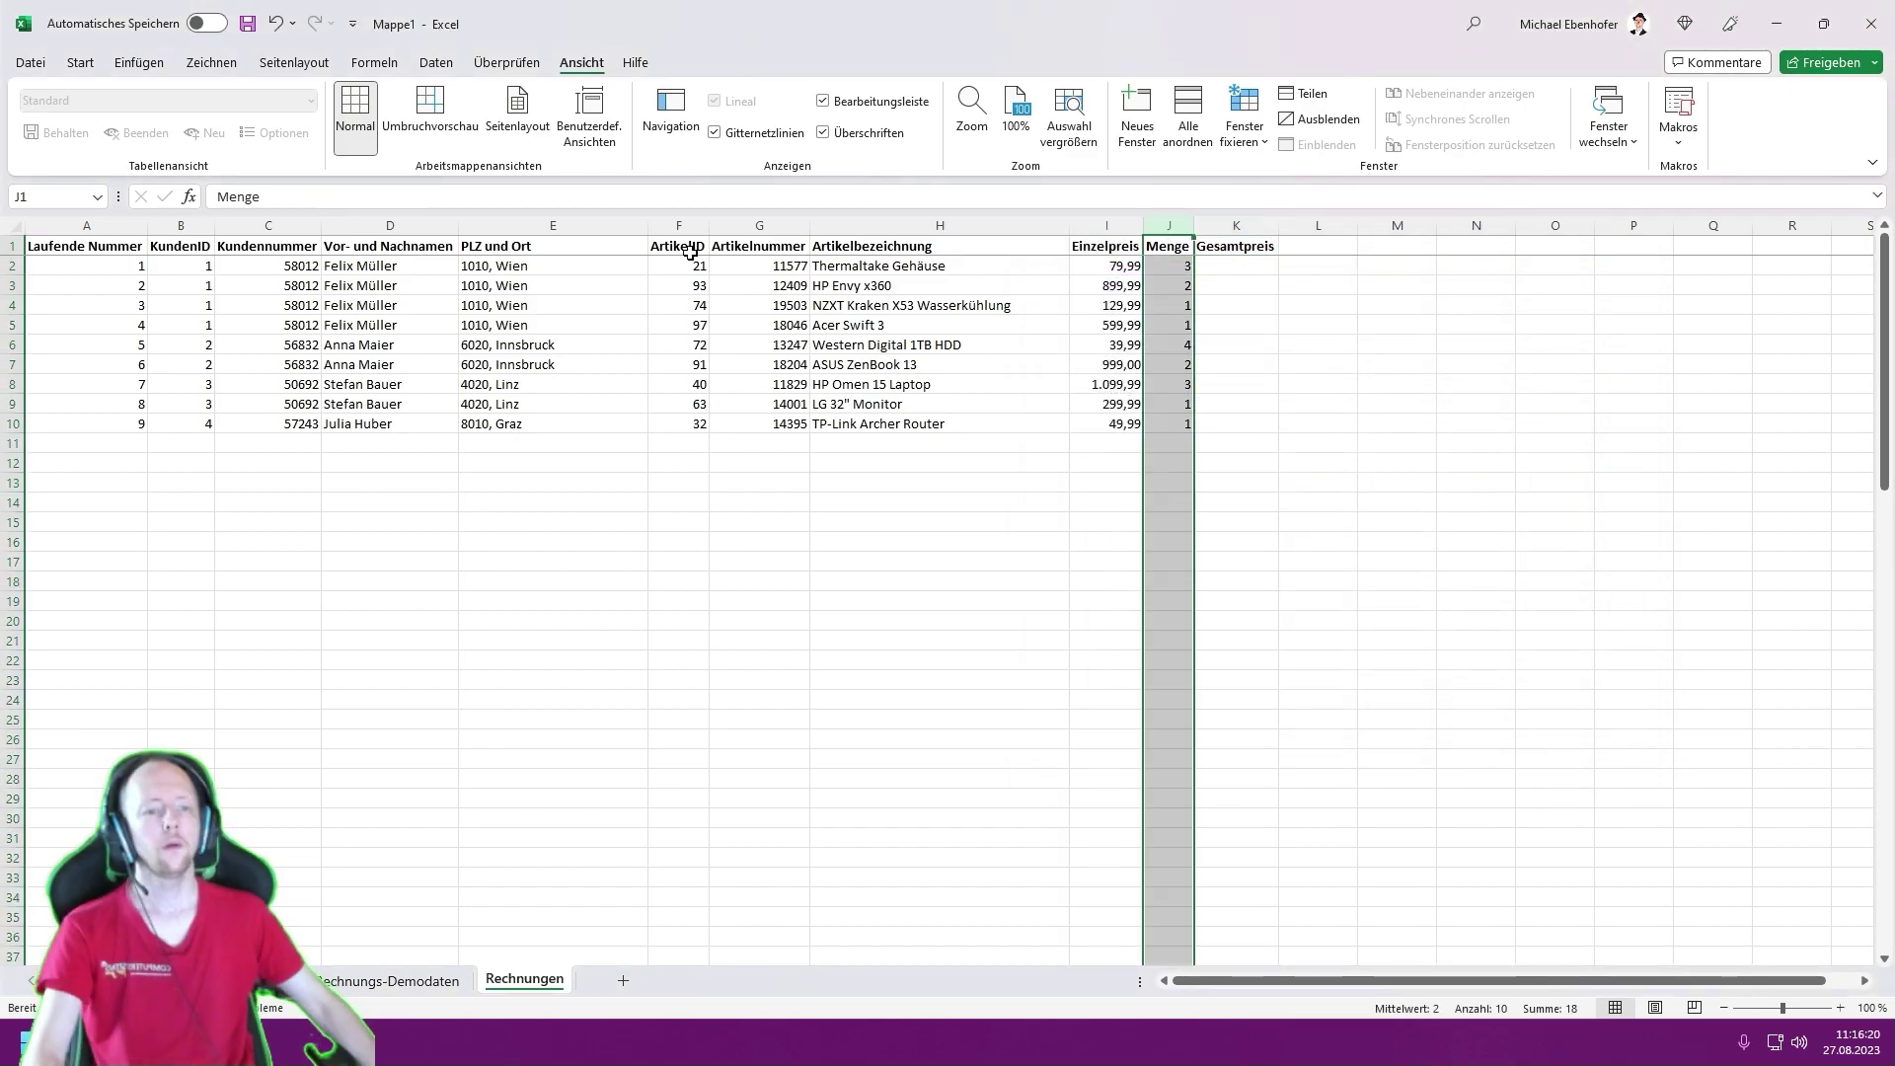
- Replace the Rechnungen table's formulas with plain values via Paste Special
left_click(779, 266)
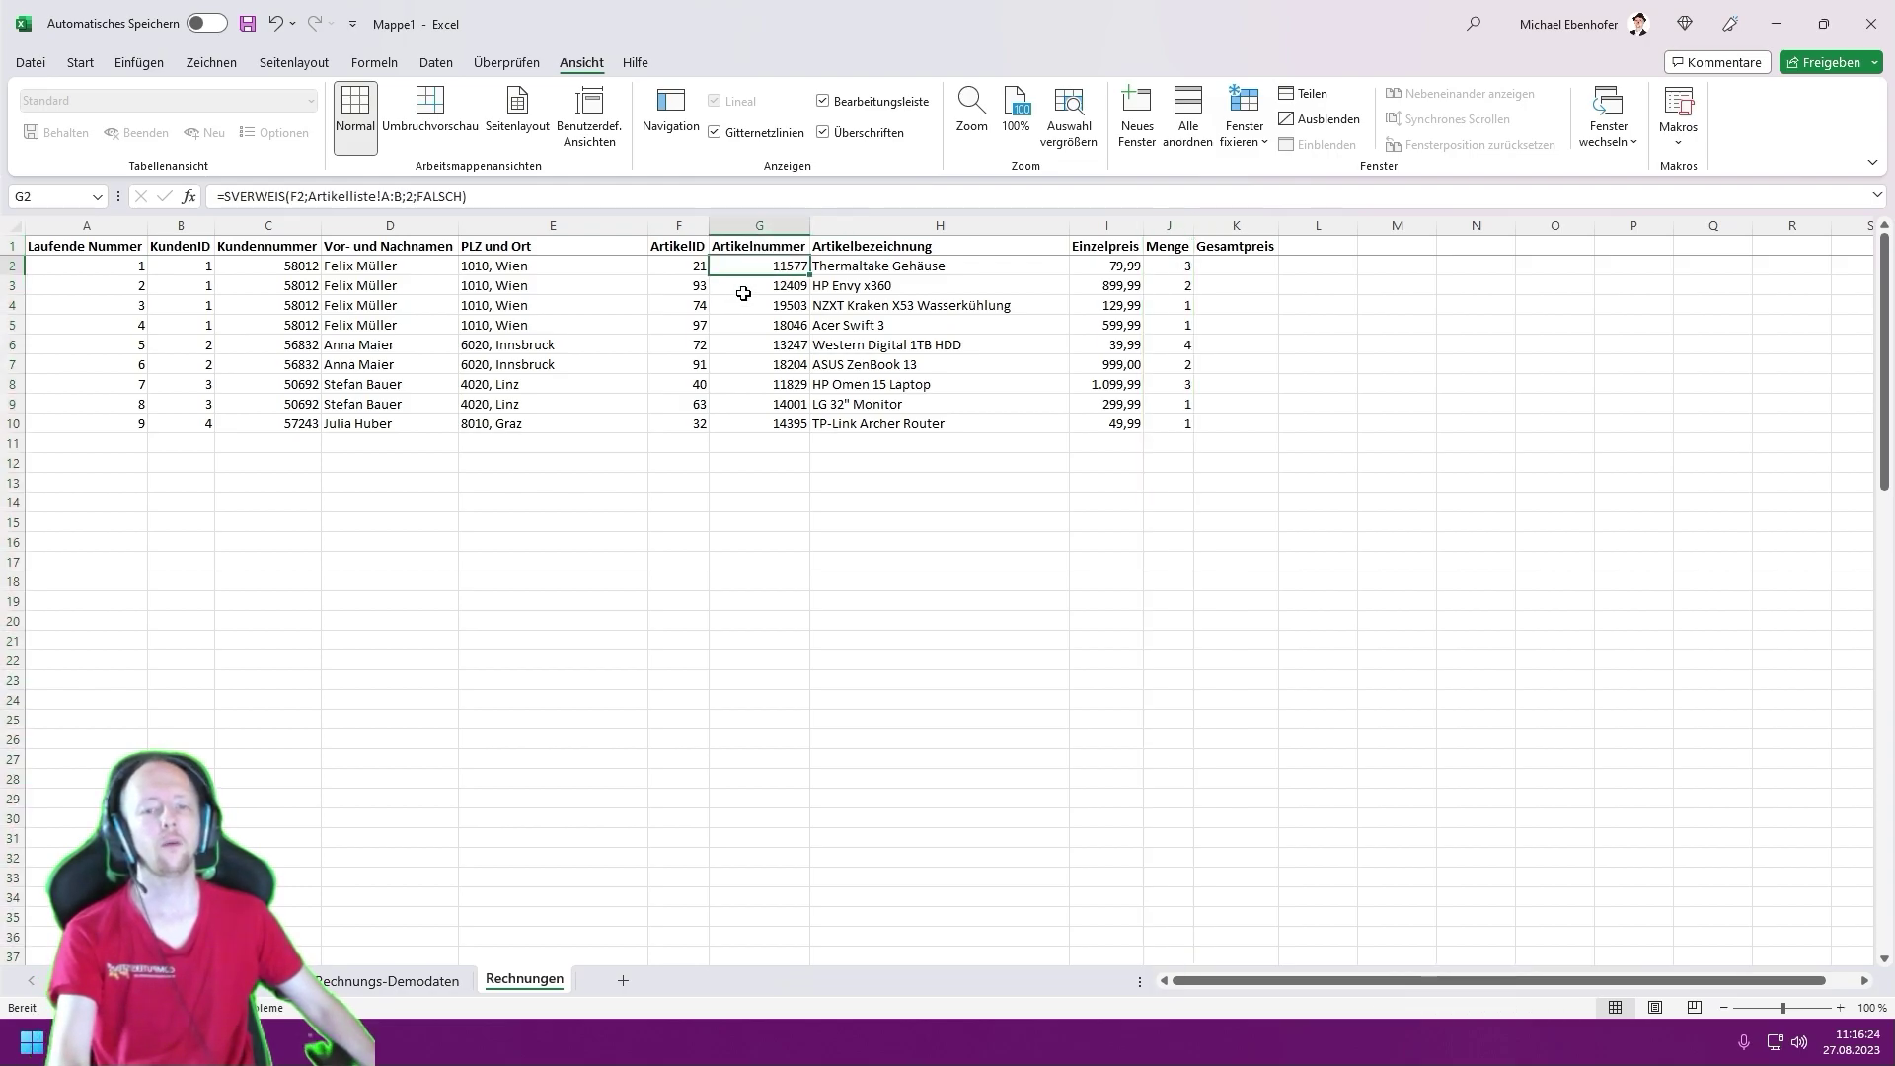
key("ctrl+a")
key("ctrl+c")
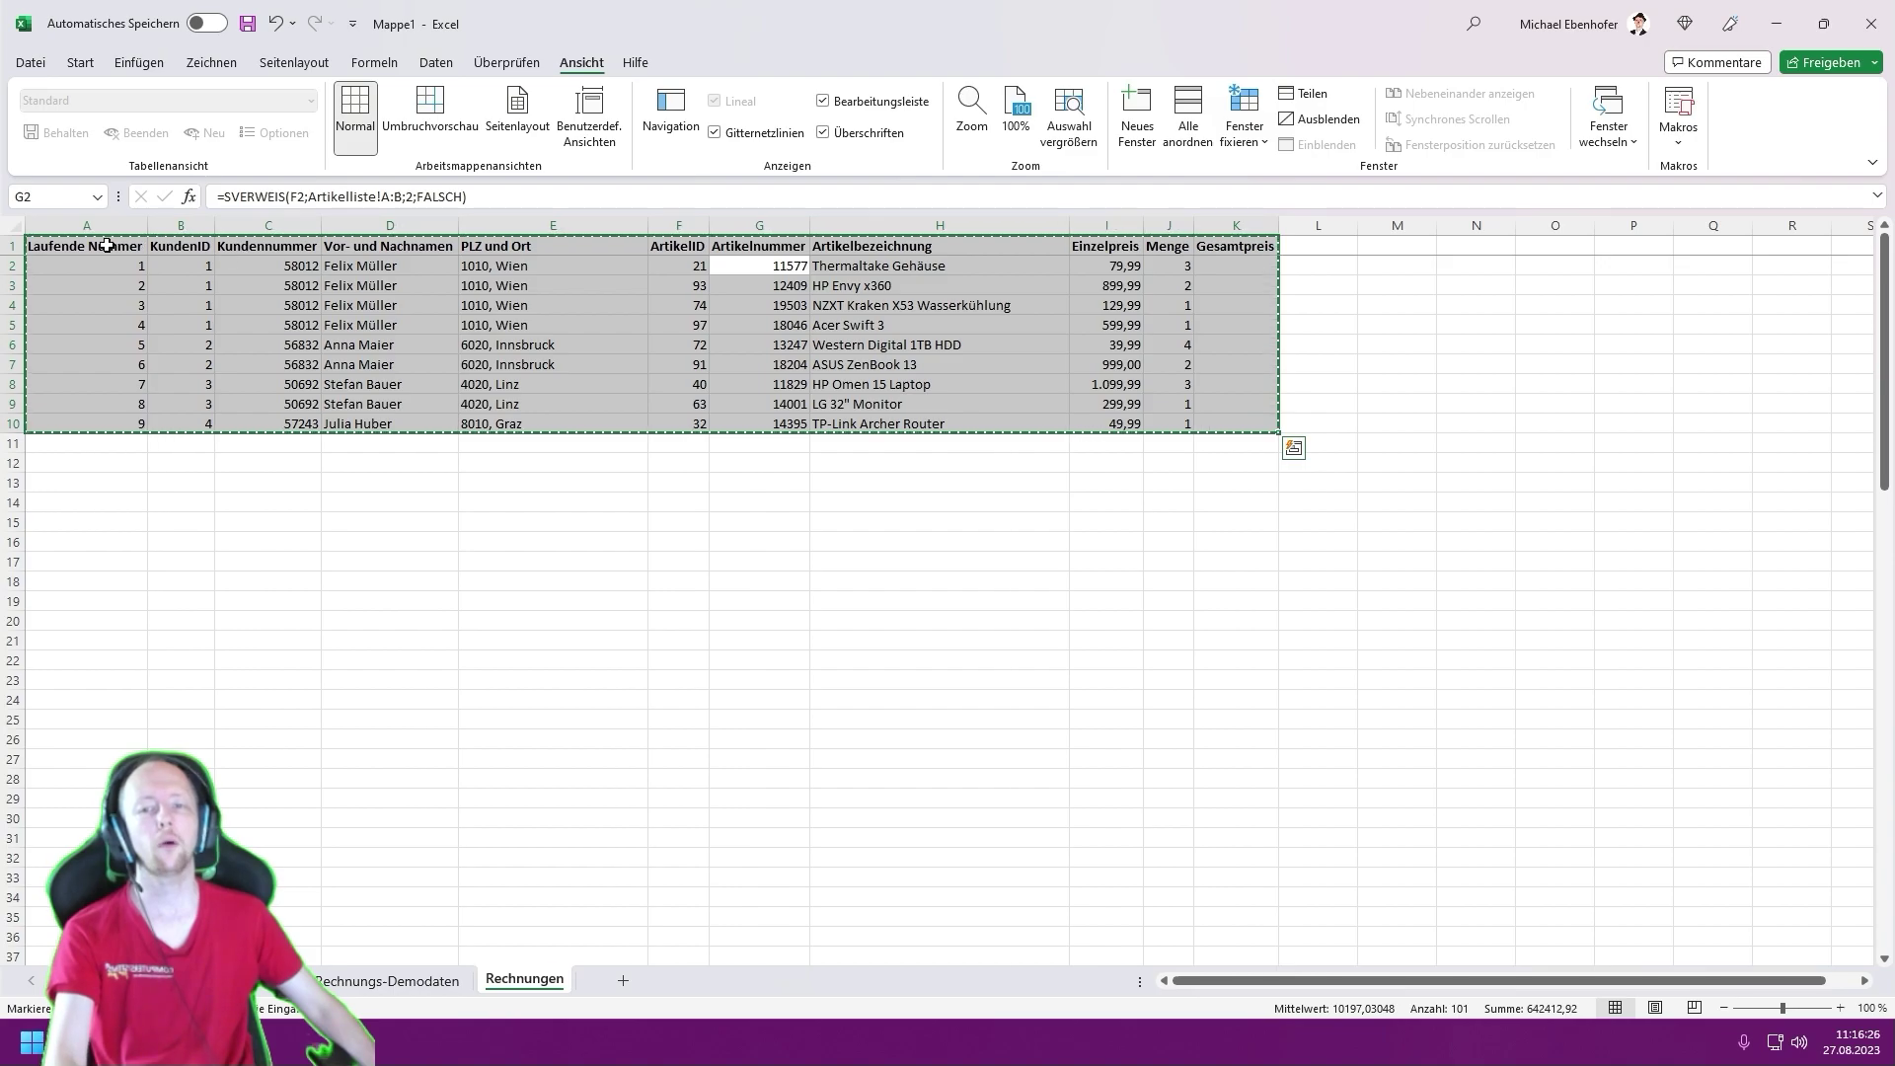
left_click(109, 252)
right_click(109, 252)
left_click(187, 382)
left_click(198, 403)
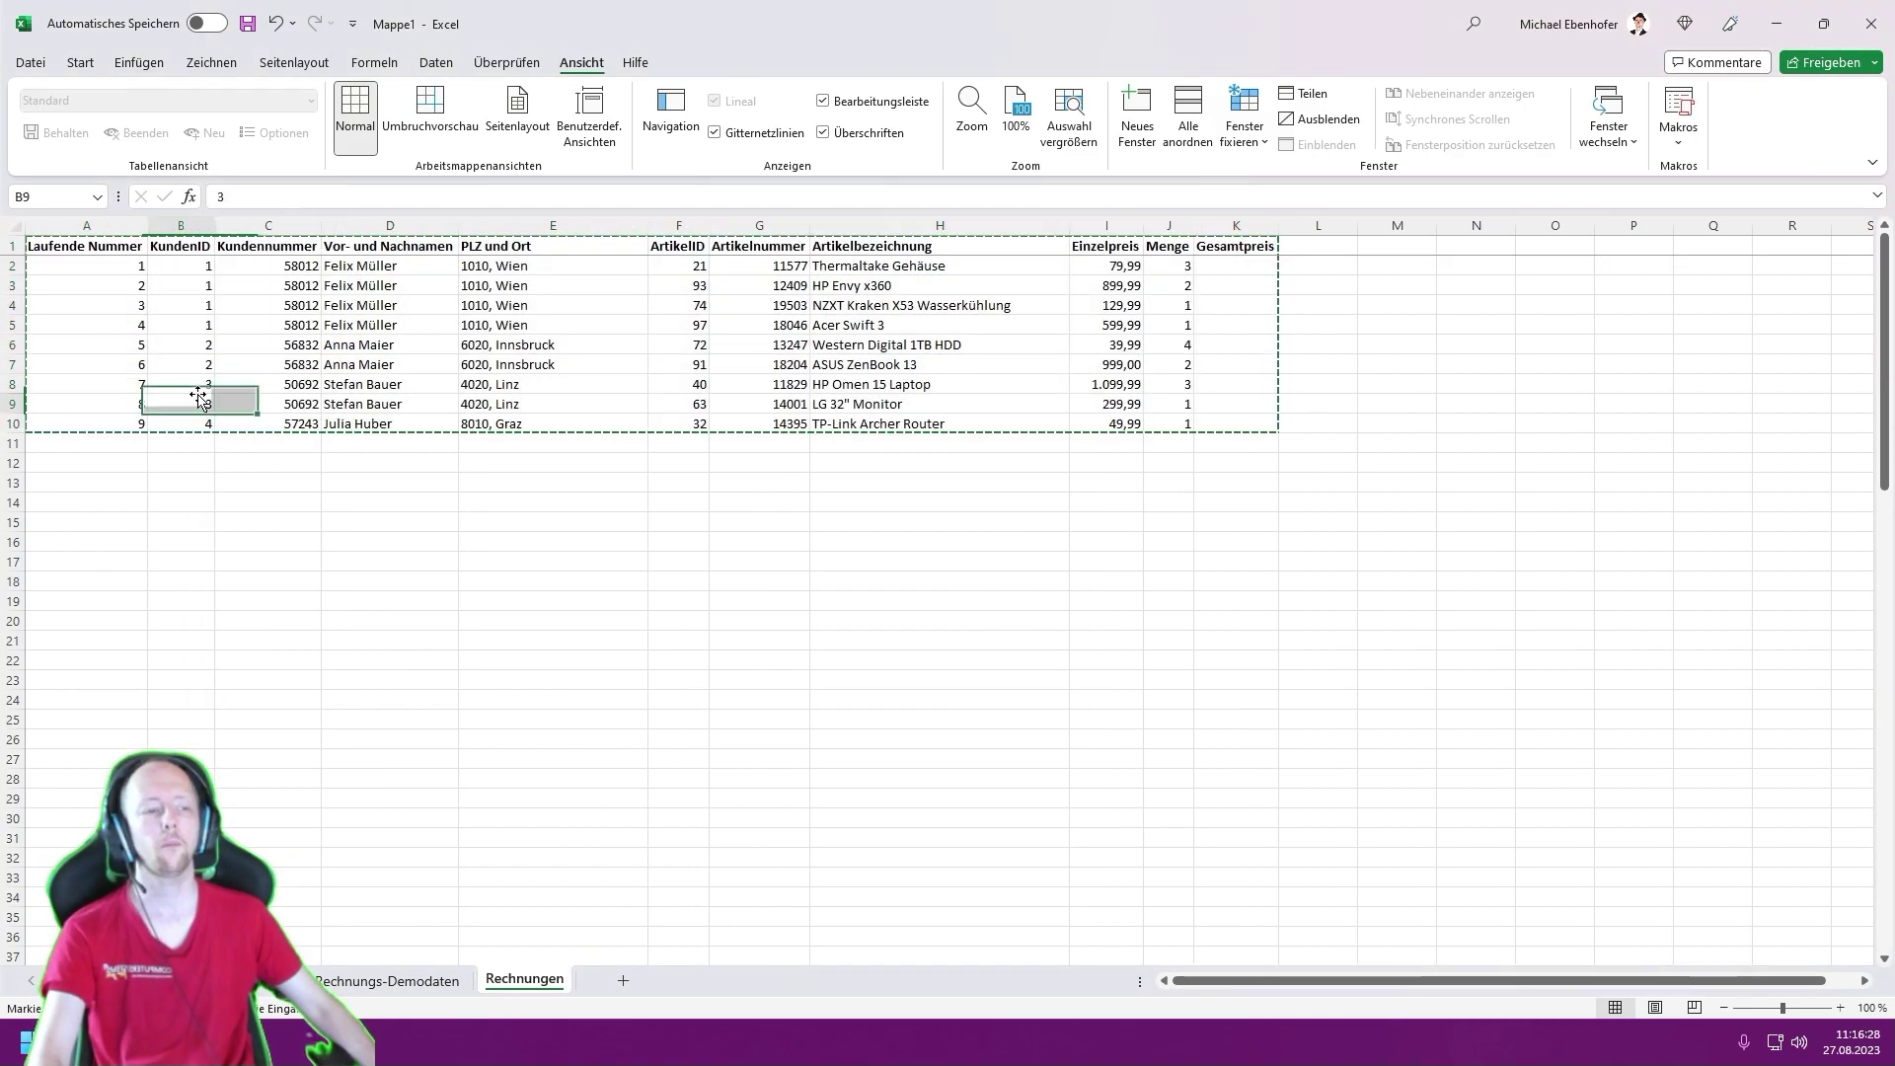
- Convert the Rechnungs-Demodaten data to plain values as well
left_click(389, 978)
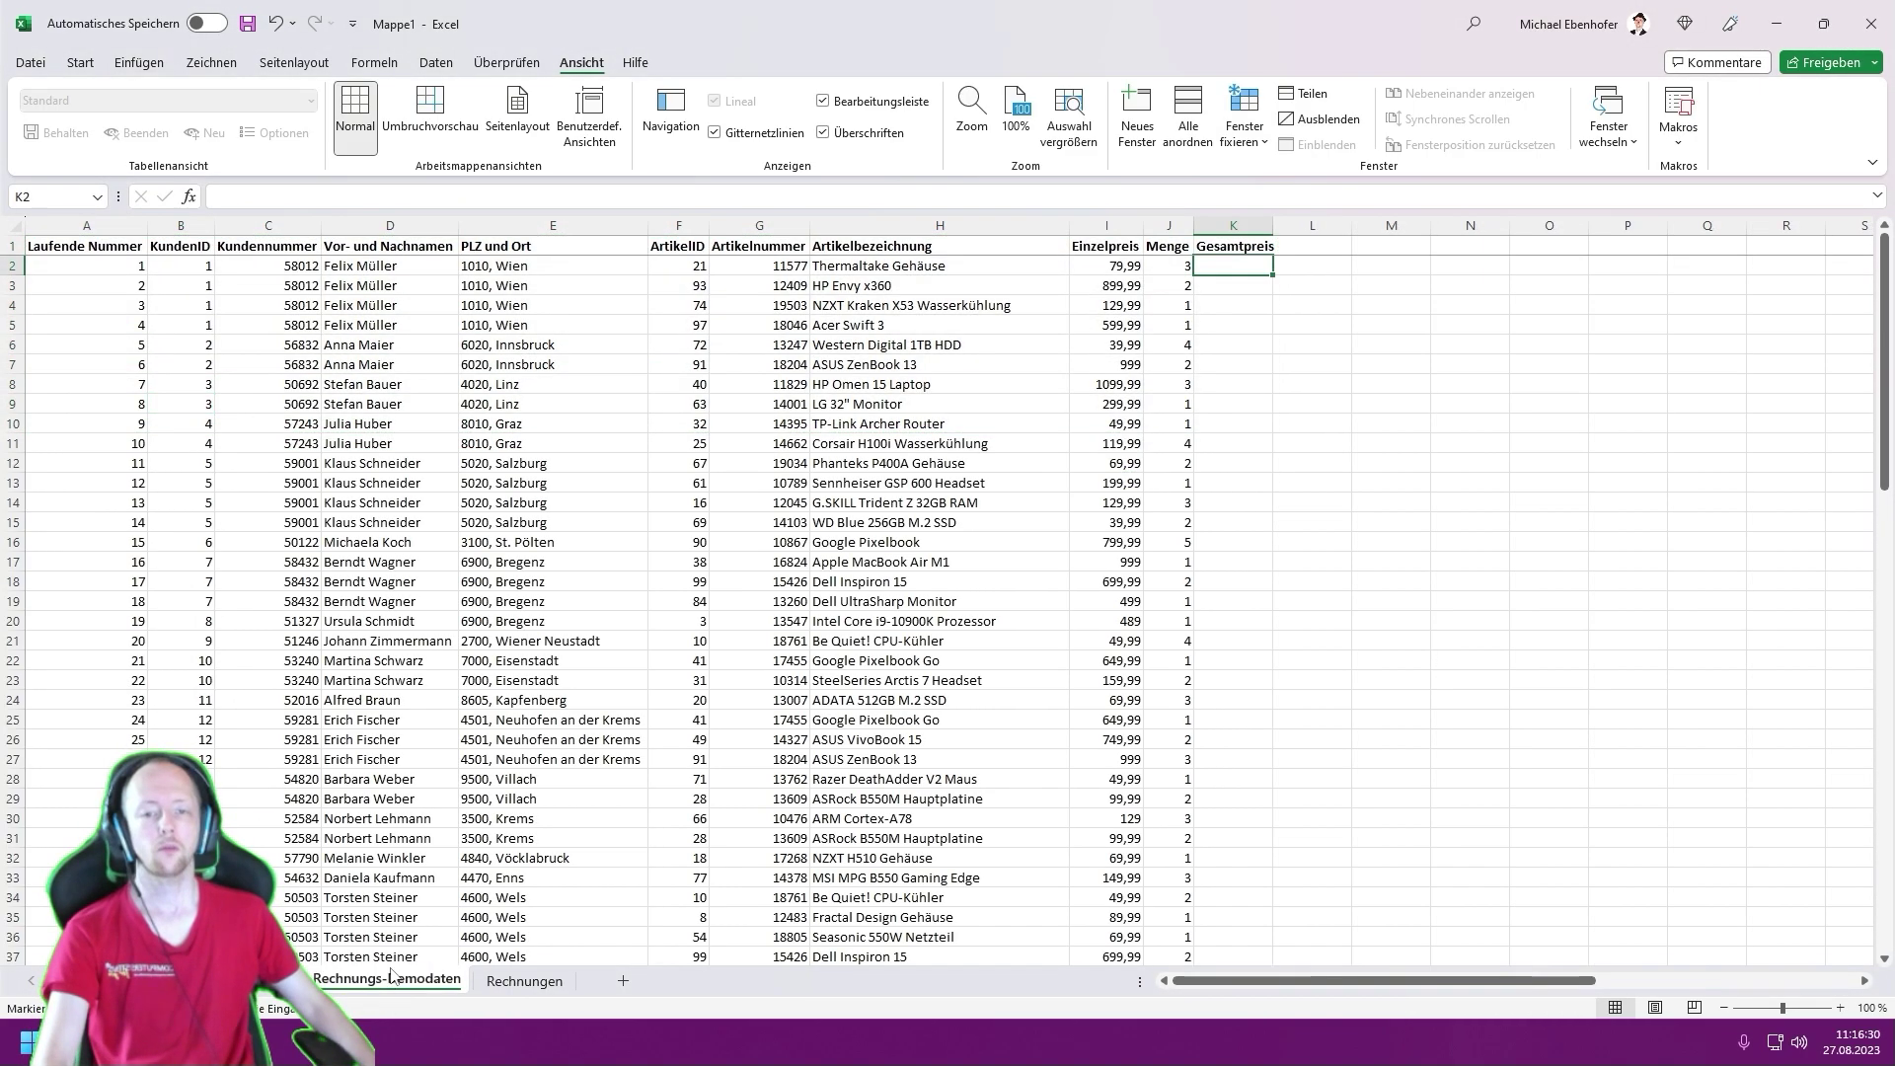
left_click(143, 288)
key("ctrl+a")
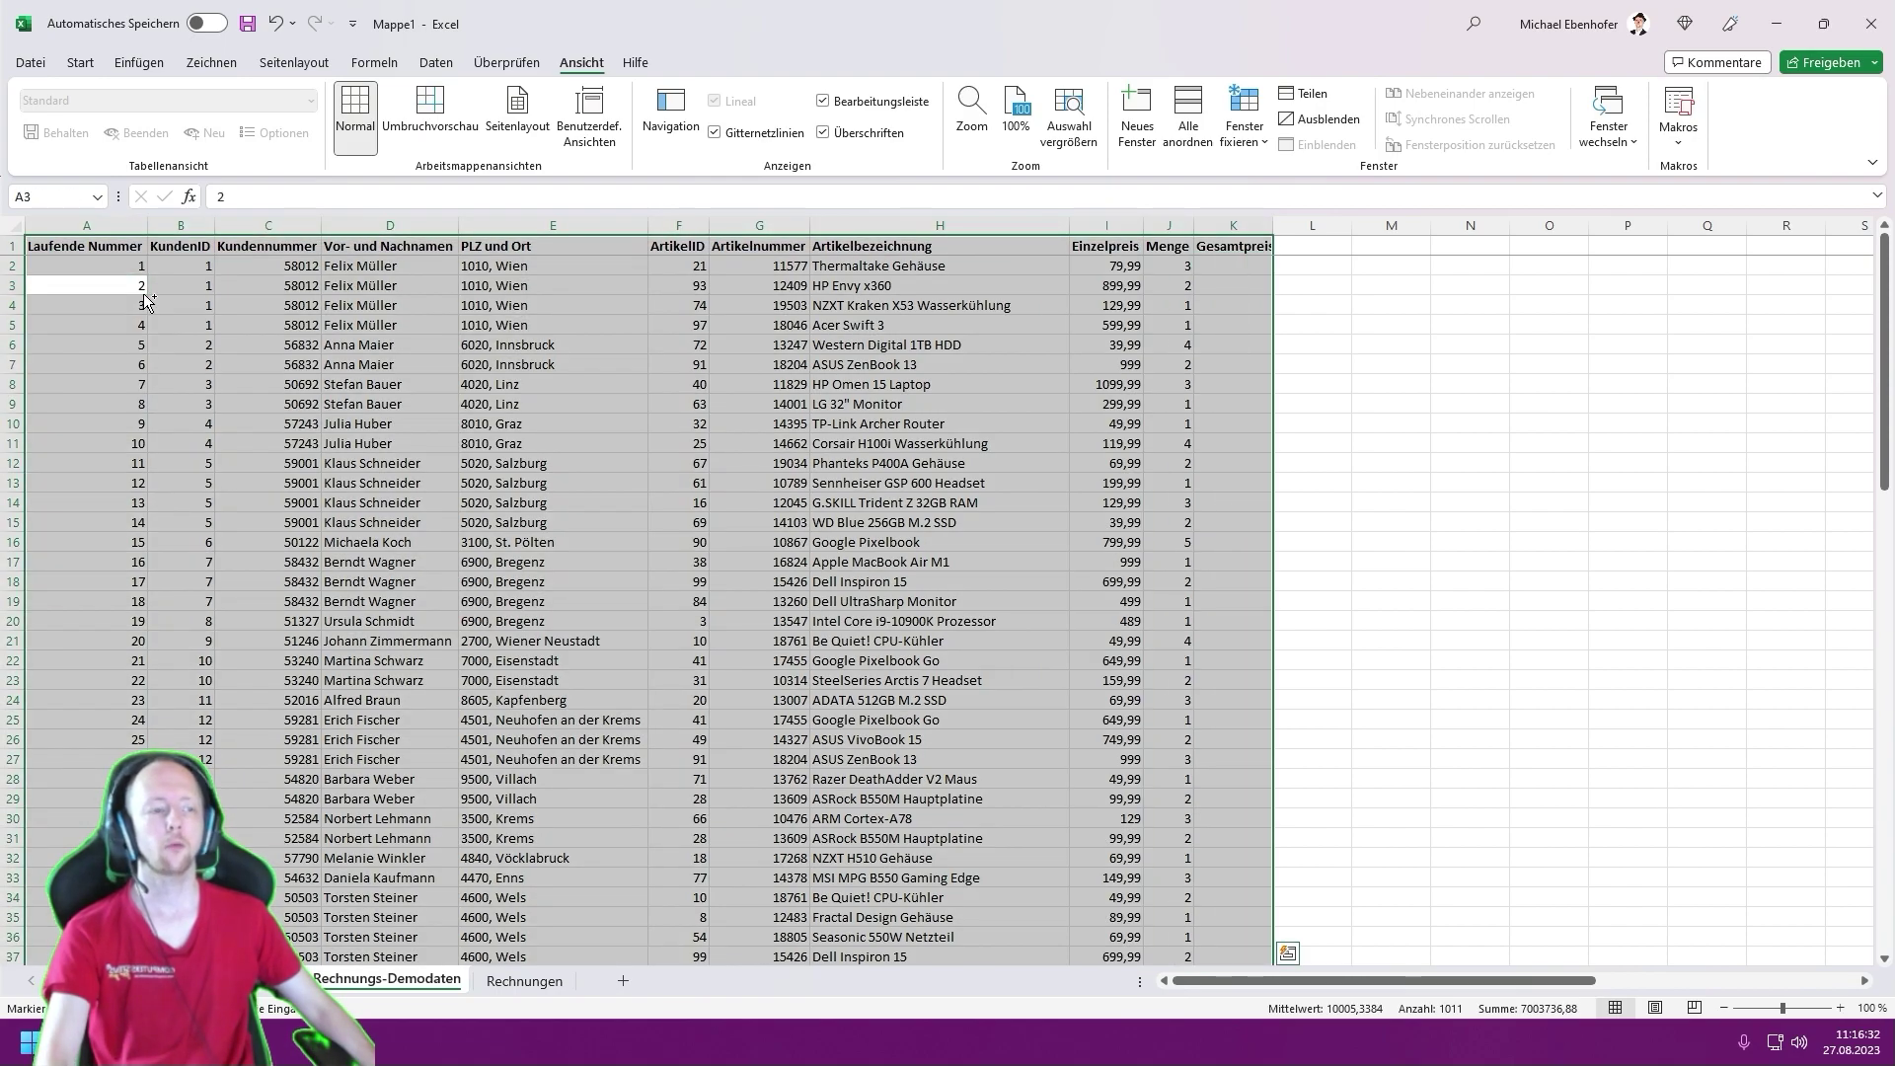
key("ctrl+c")
left_click(98, 247)
right_click(107, 251)
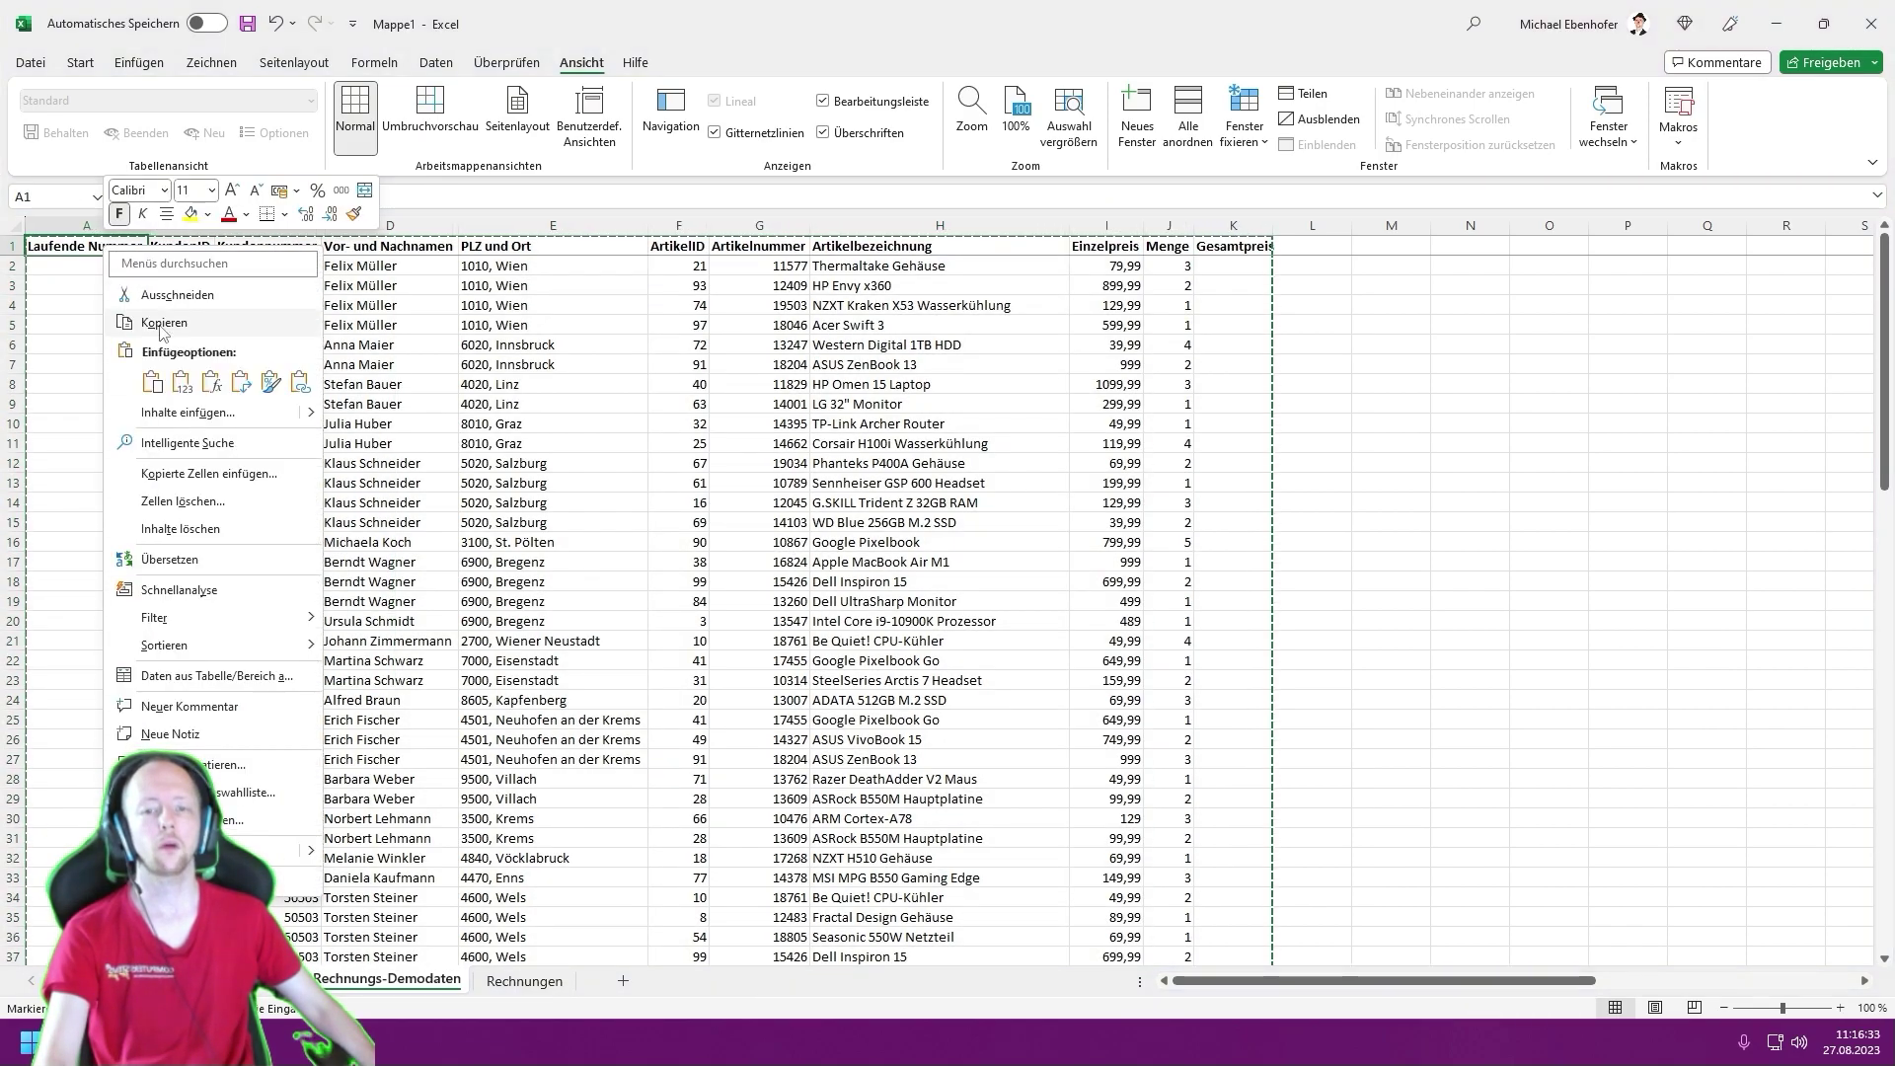
left_click(179, 384)
key("ctrl+a")
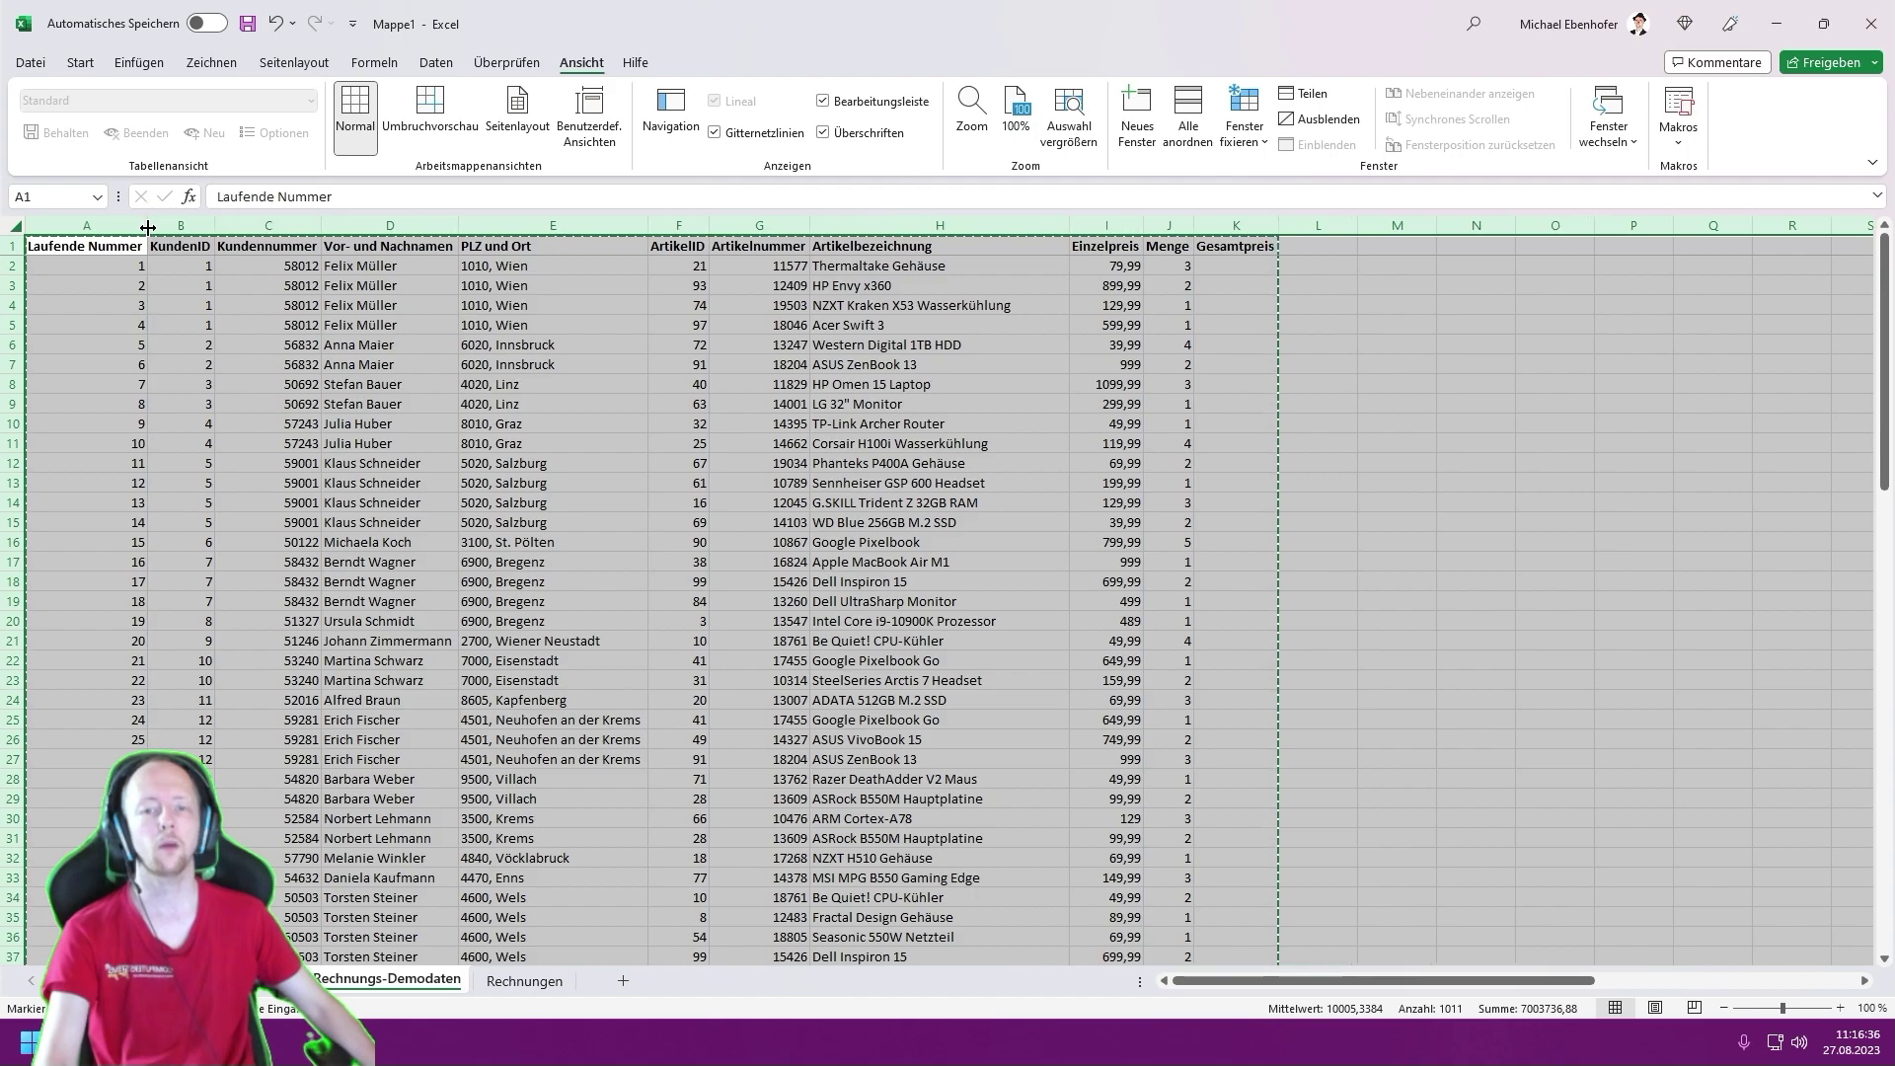
left_click(308, 301)
- Delete the KundenID and ArtikelID columns on Rechnungs-Demodaten
left_click(702, 226)
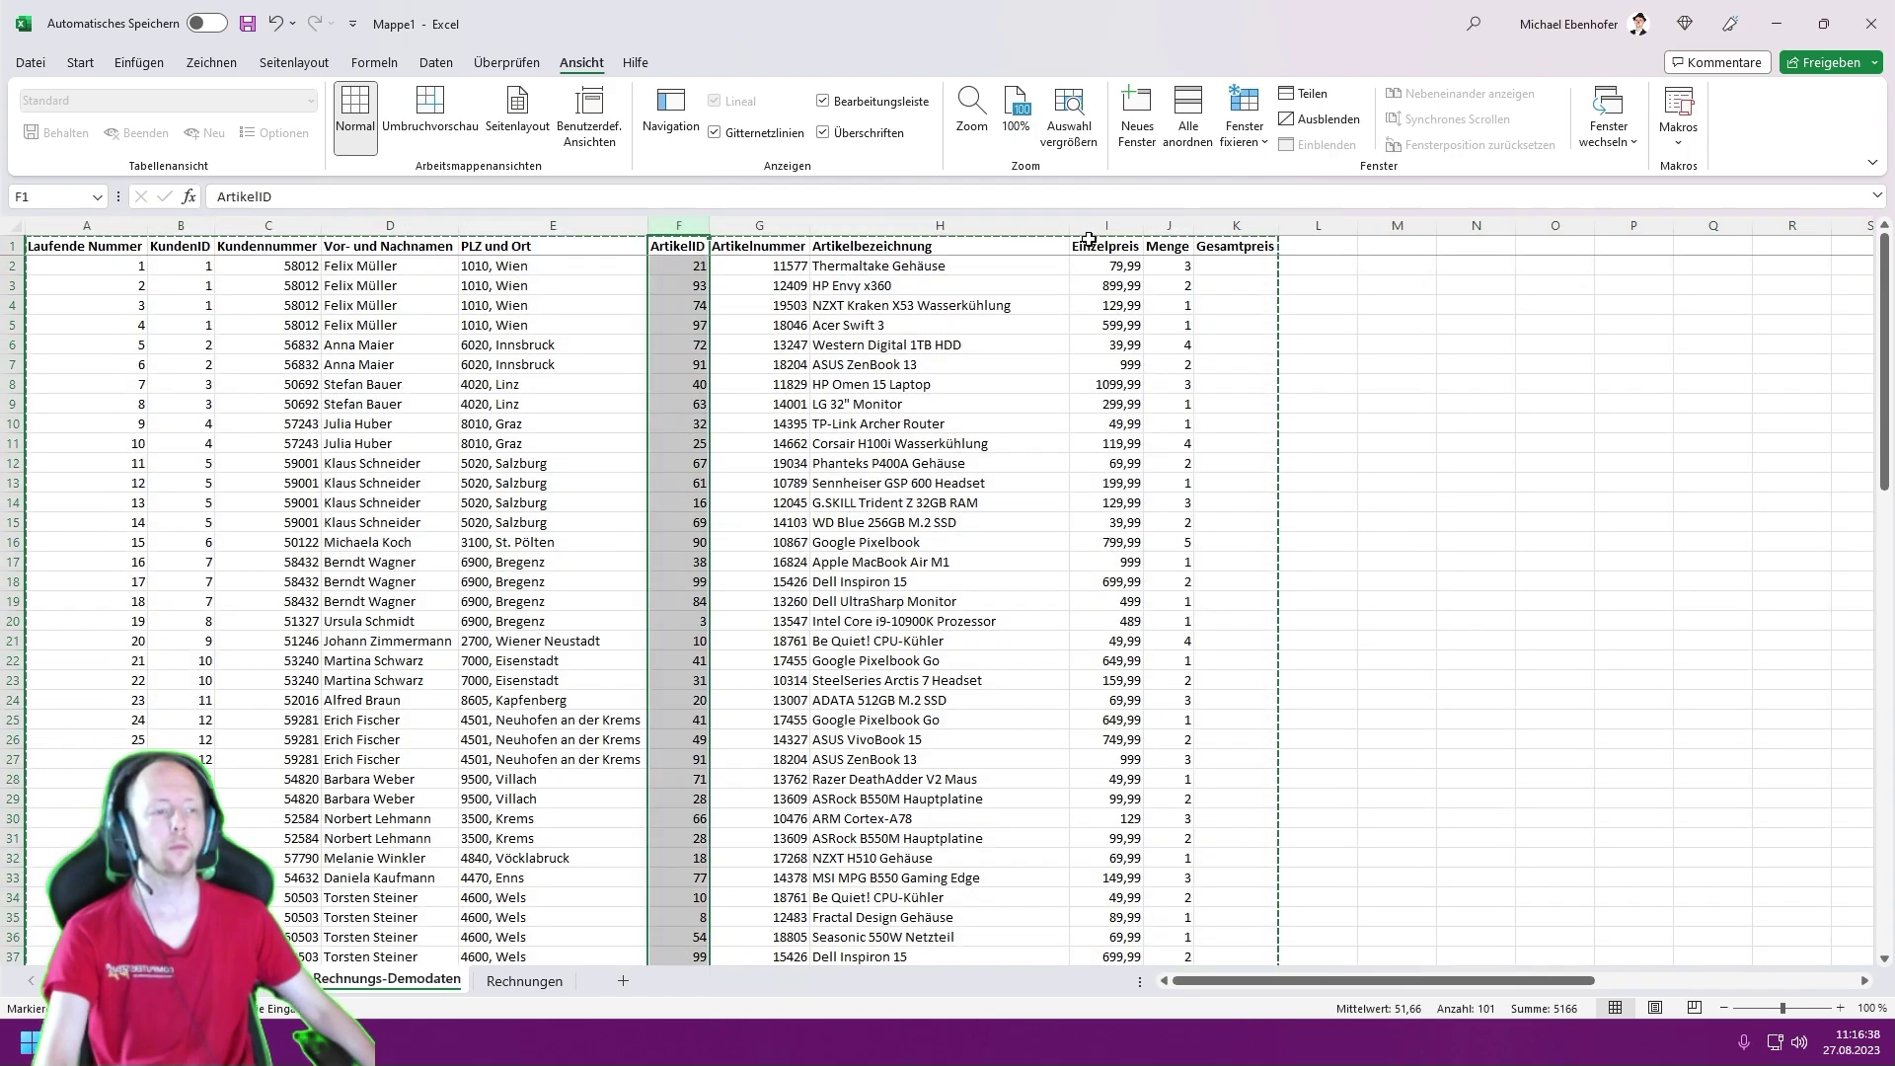
left_click(176, 225, "ctrl")
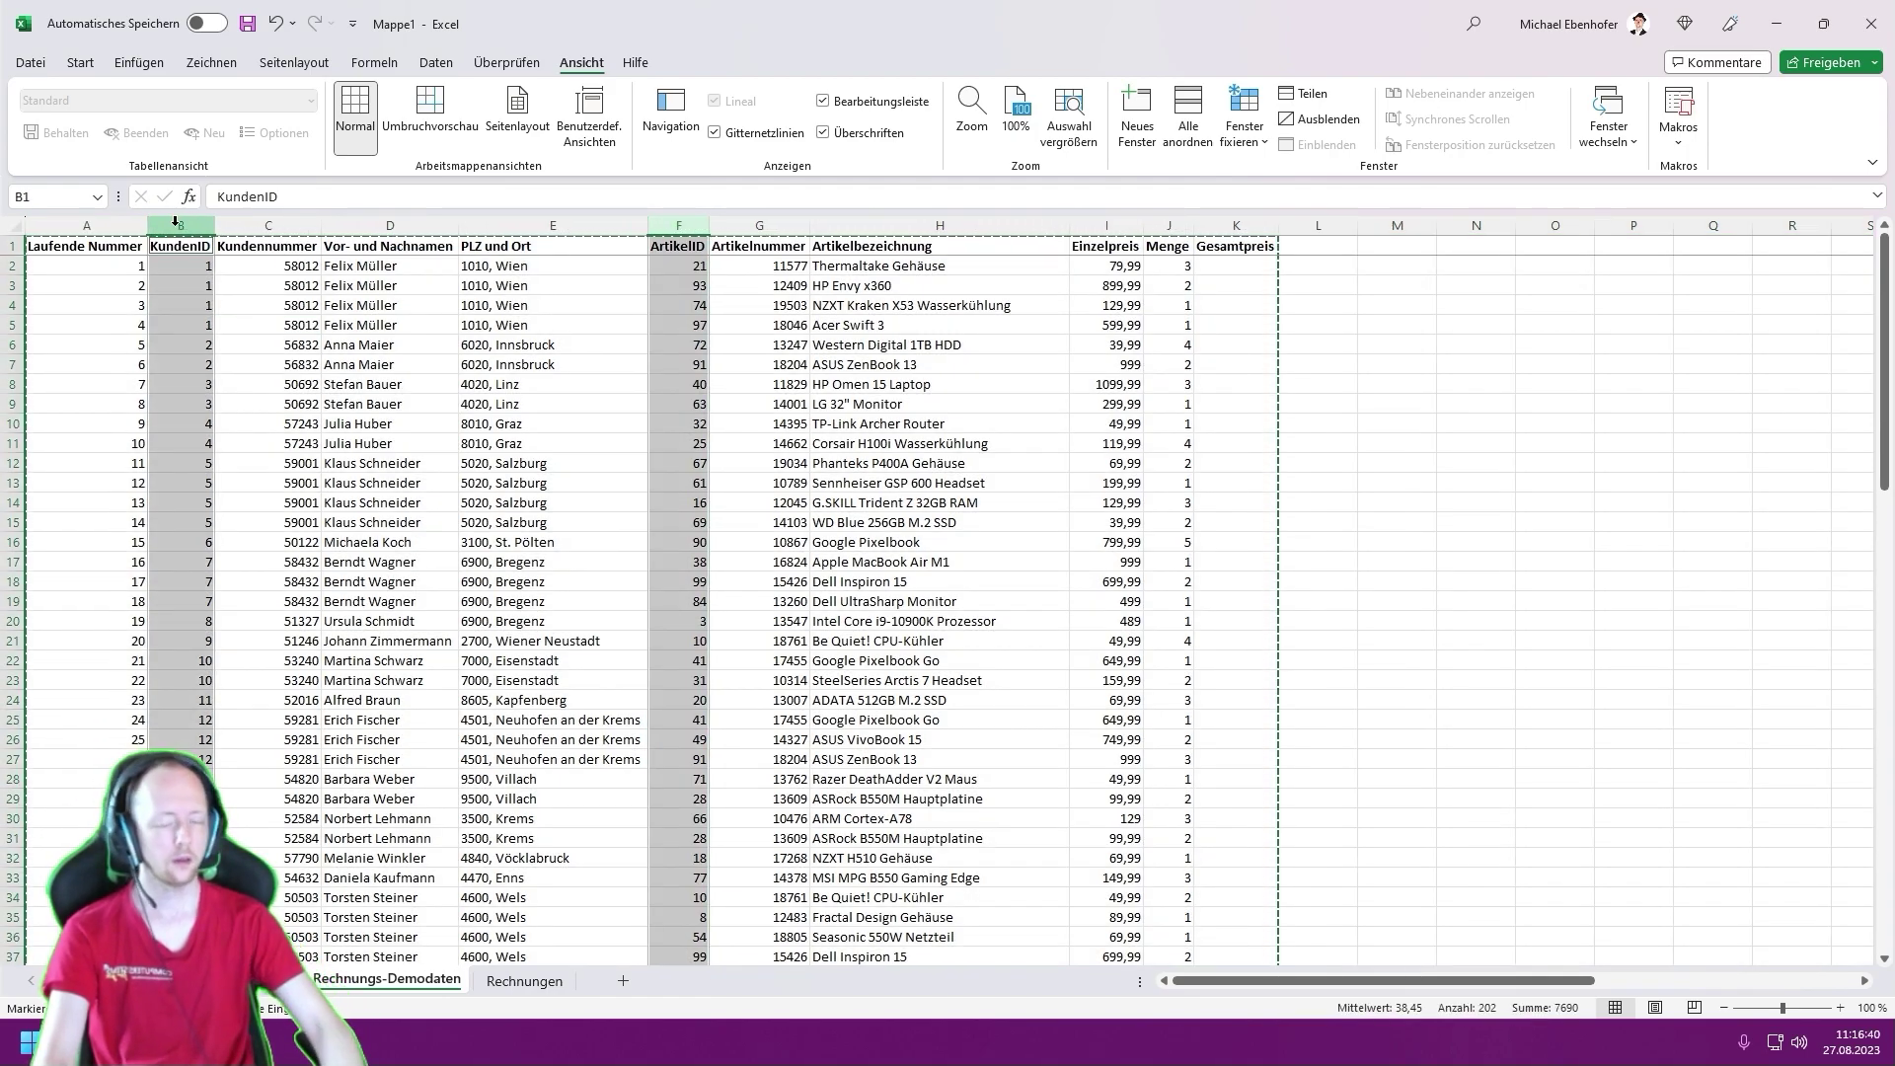
key("ctrl+minus")
left_click(308, 301)
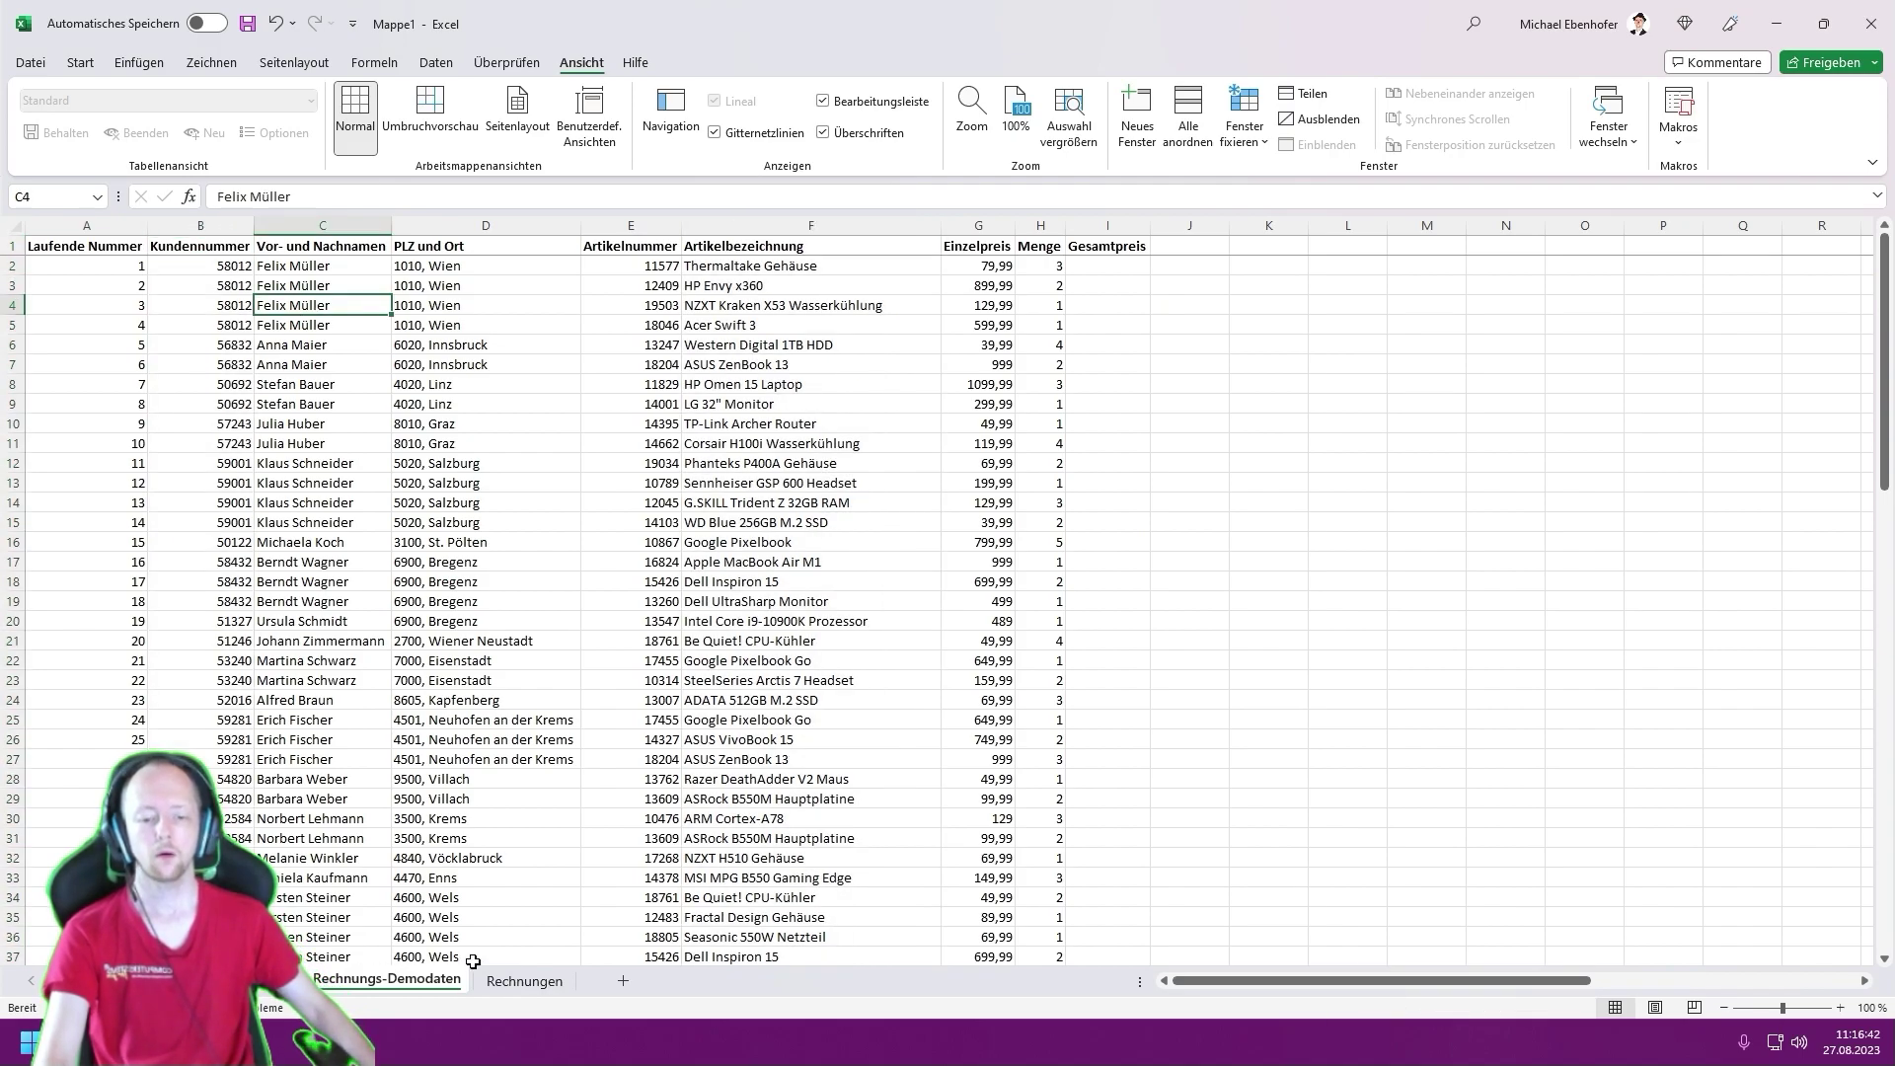
- Delete the KundenID and ArtikelID columns on Rechnungen after dismissing a selection warning
left_click(524, 980)
left_click(184, 229)
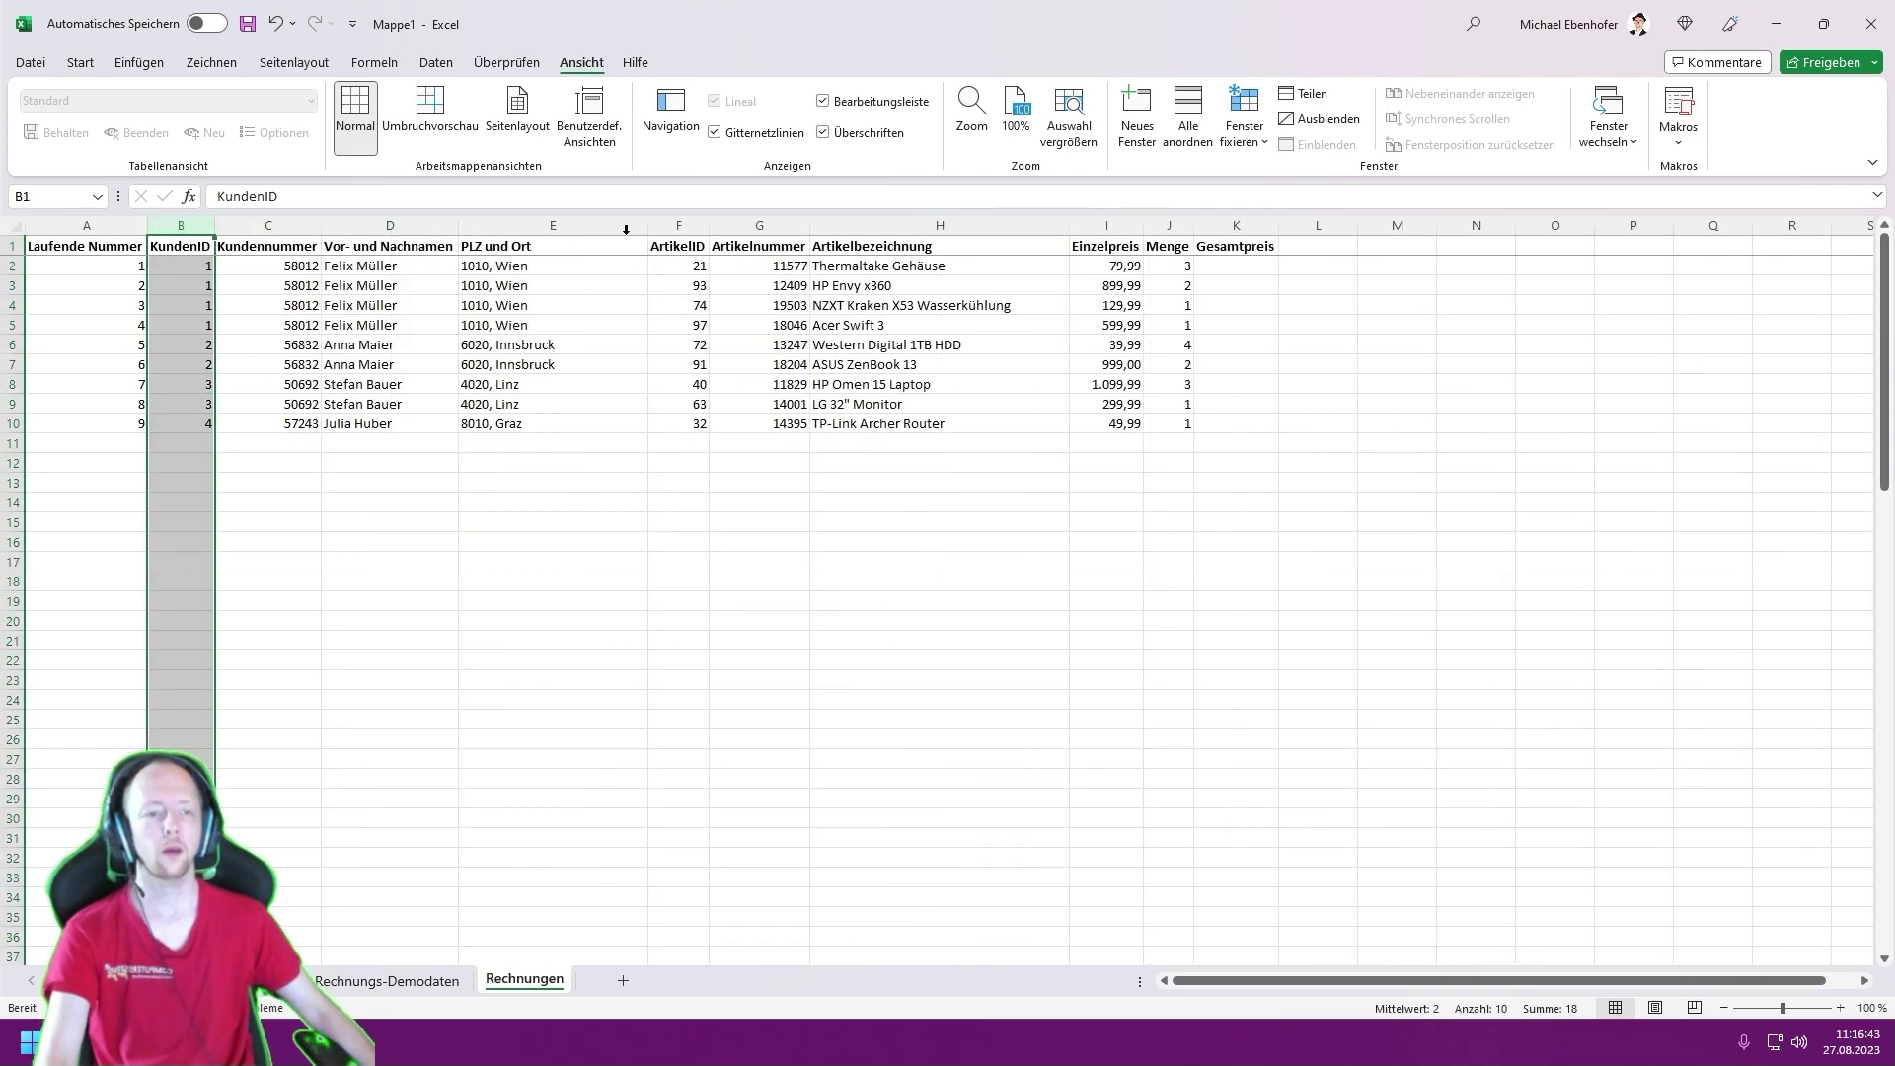
left_click(676, 226, "ctrl")
left_click(676, 305)
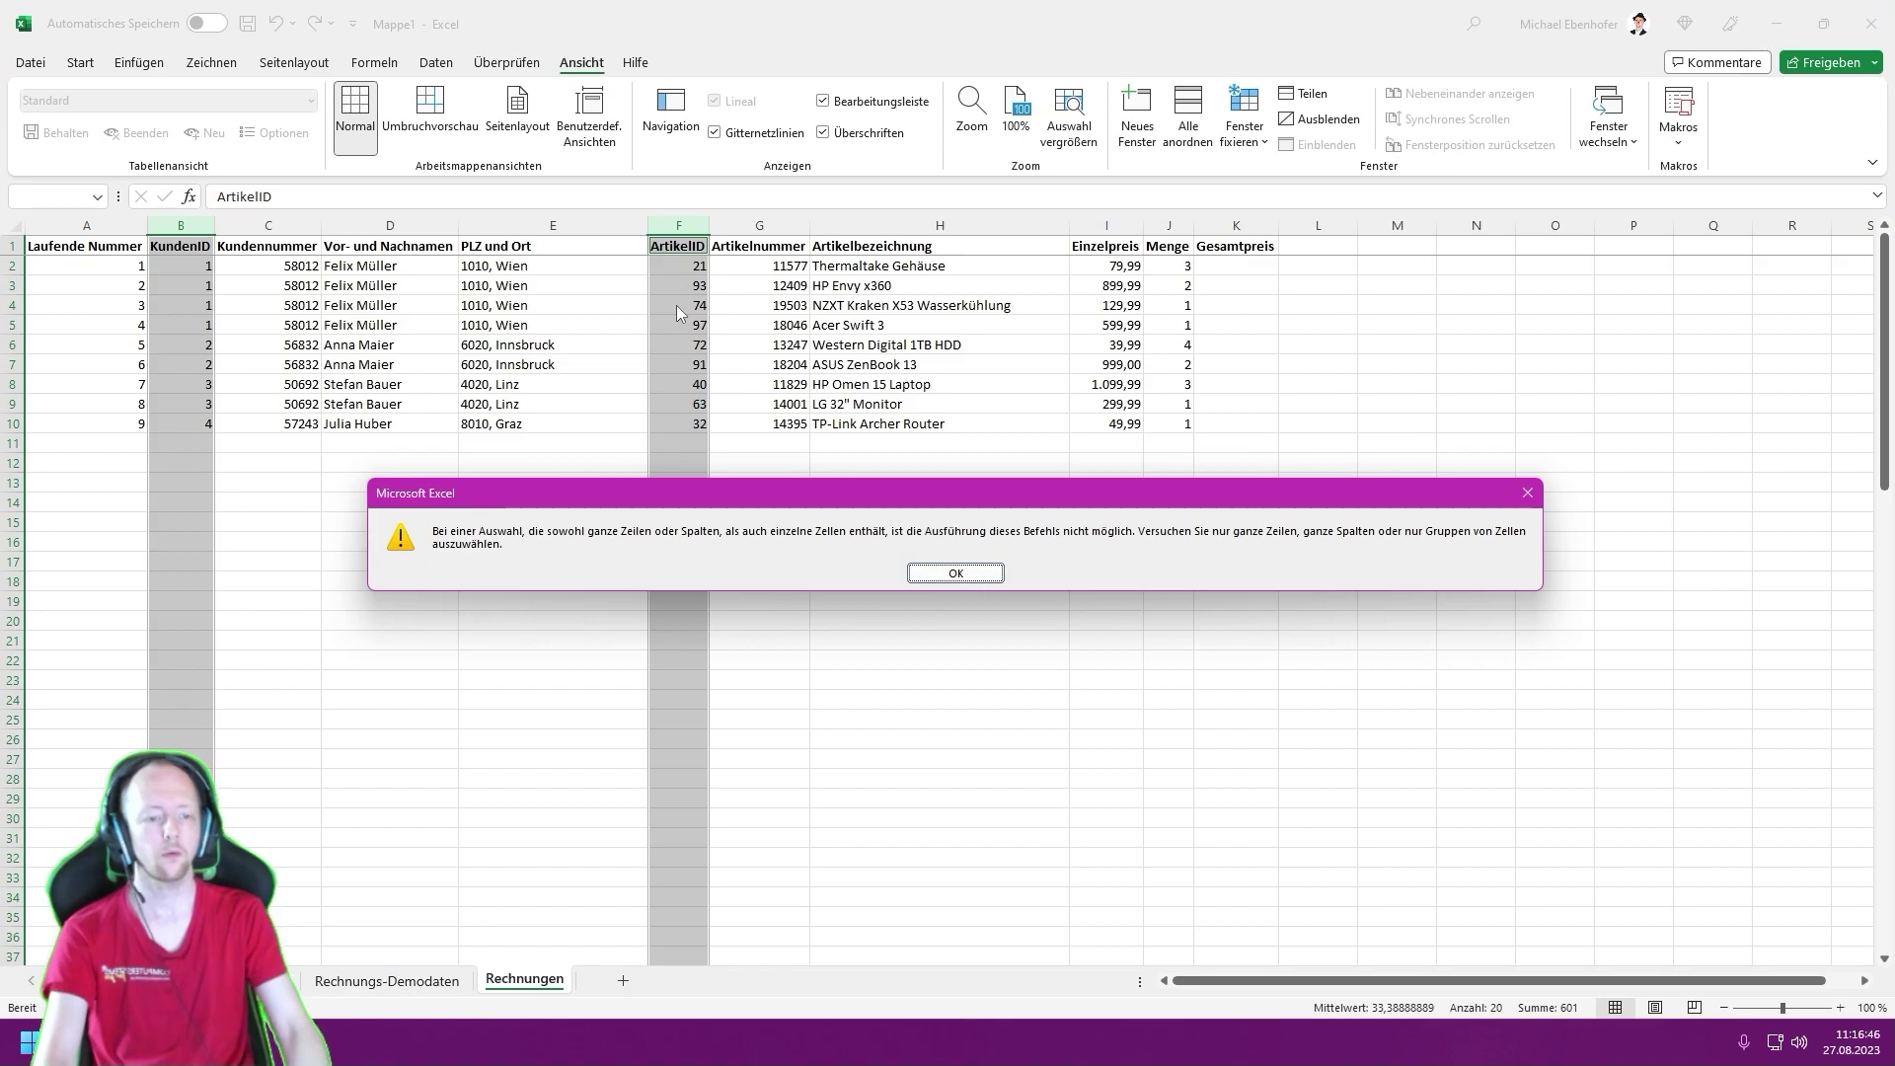
key("Return")
left_click(679, 313)
left_click(678, 225)
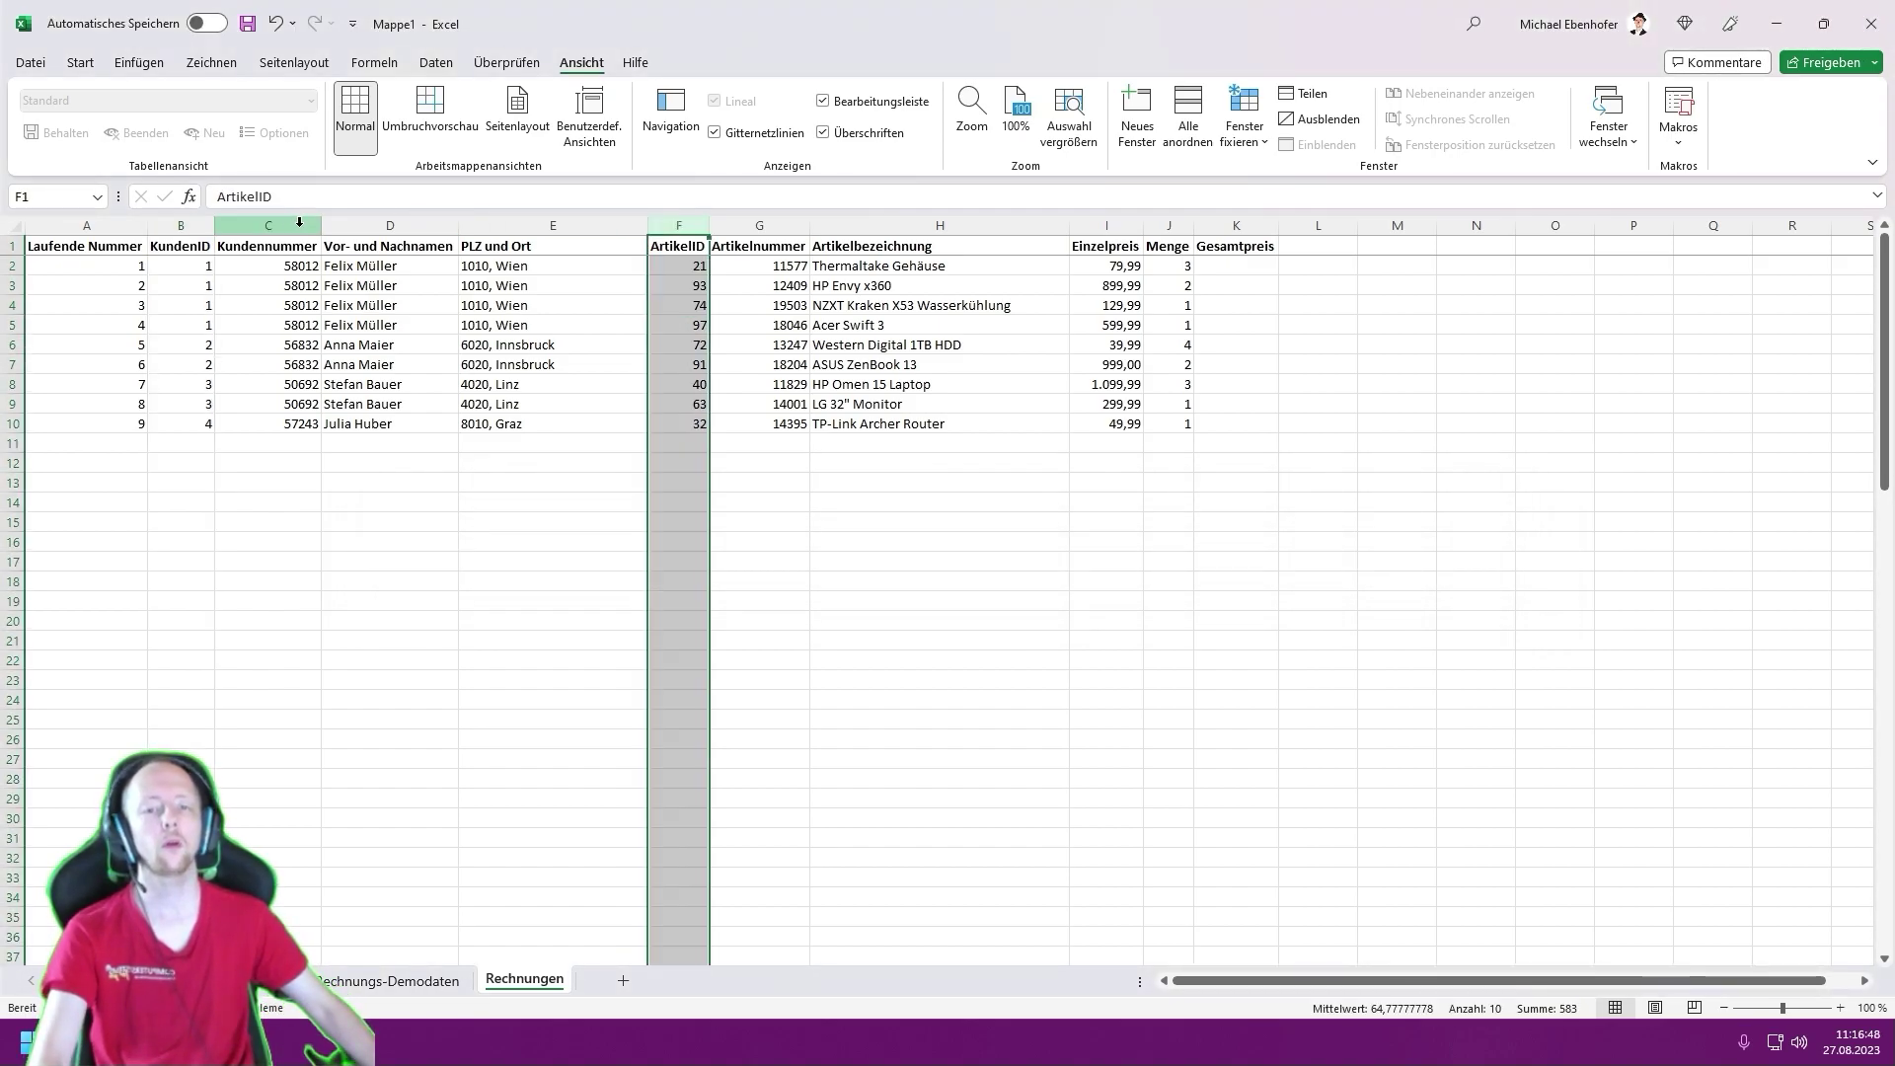
left_click(192, 224, "ctrl")
key("ctrl+minus")
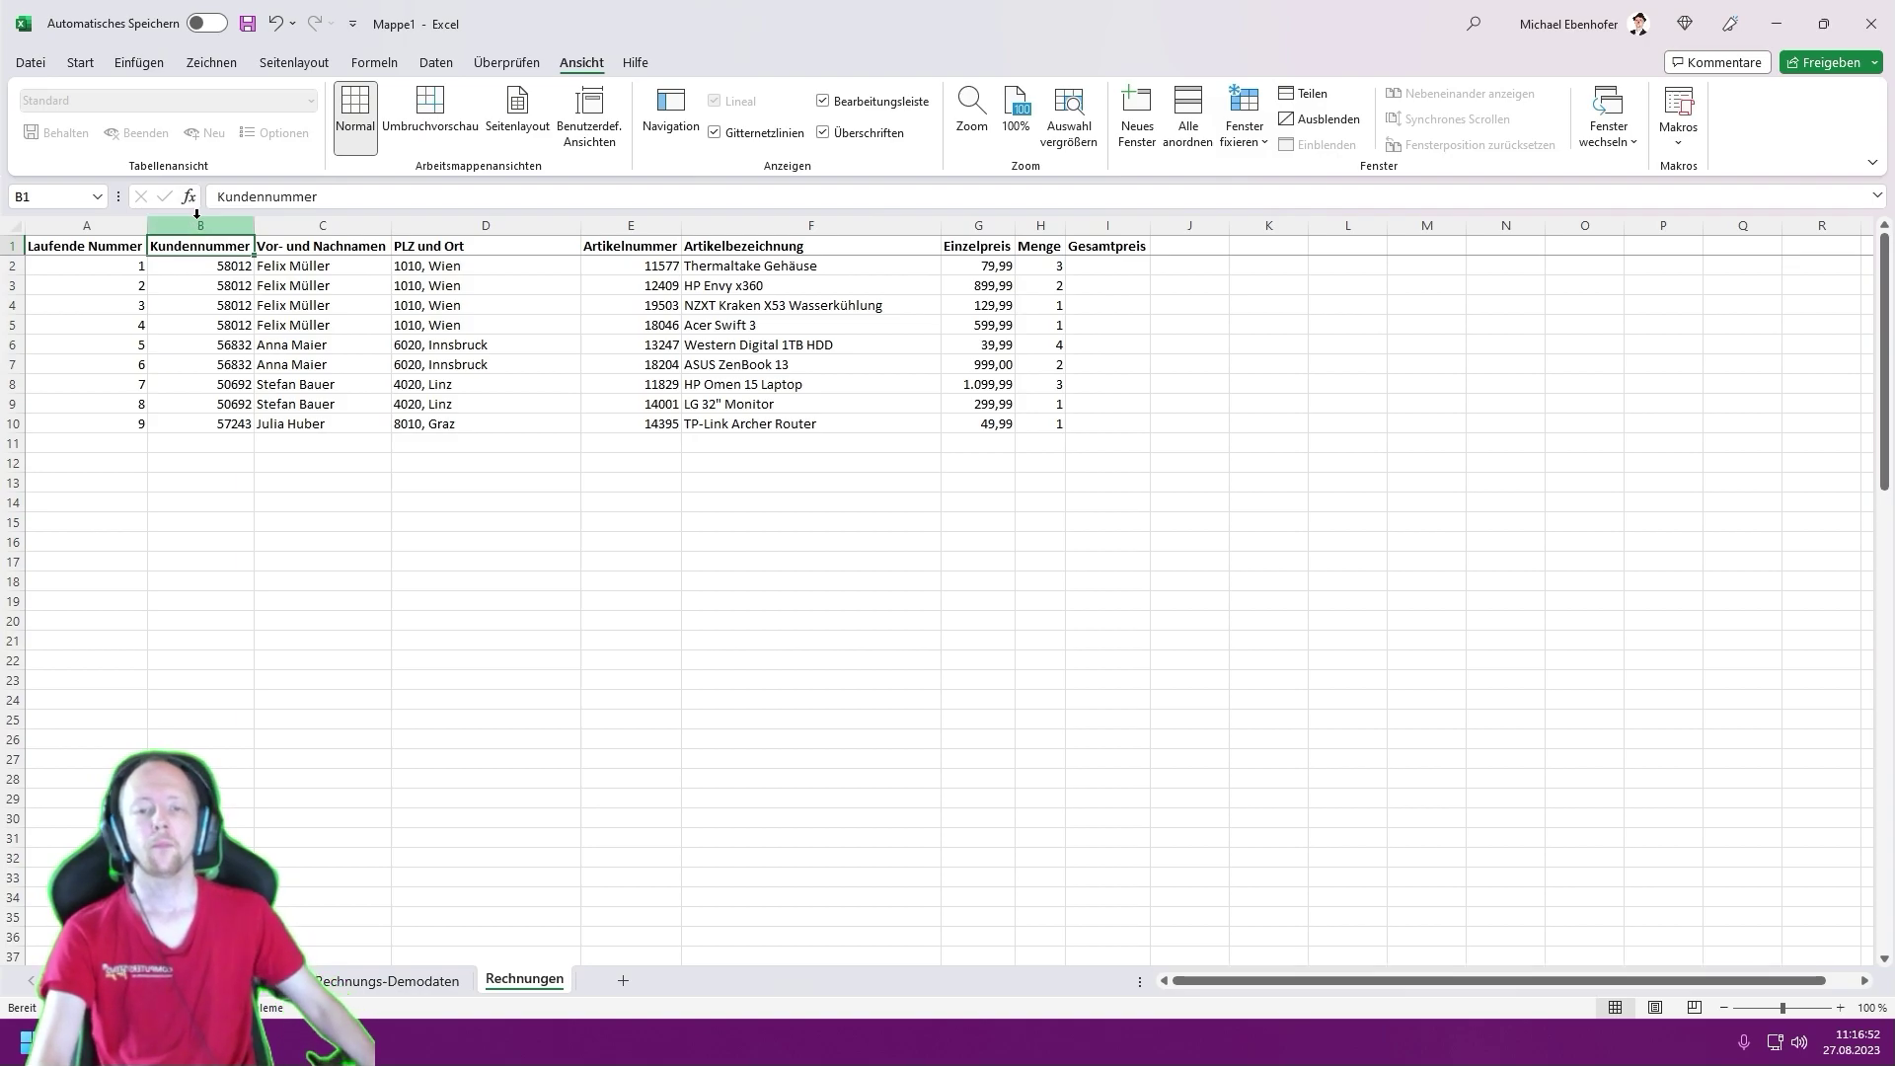
left_click(207, 246)
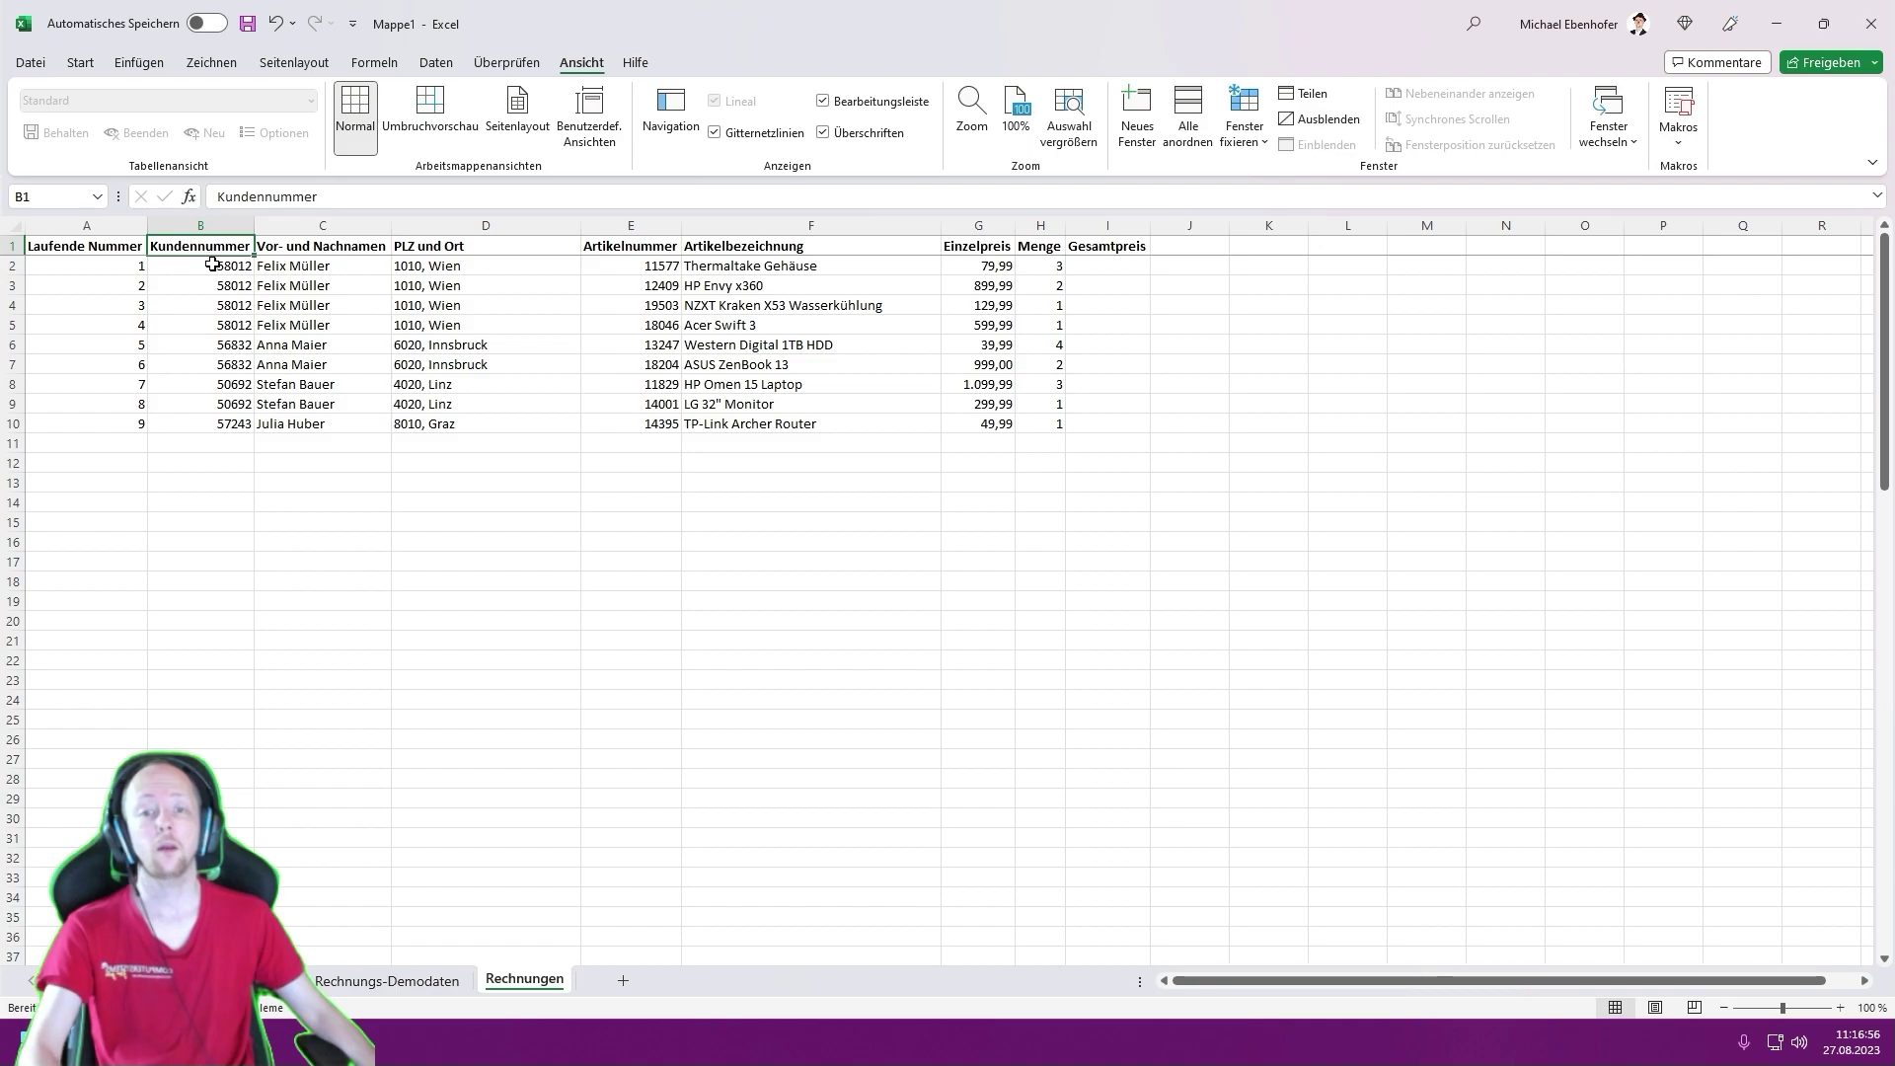
- Autofit the Rechnungen table's column widths to their contents
left_click_drag(207, 266, 220, 322)
left_click_drag(658, 265, 642, 364)
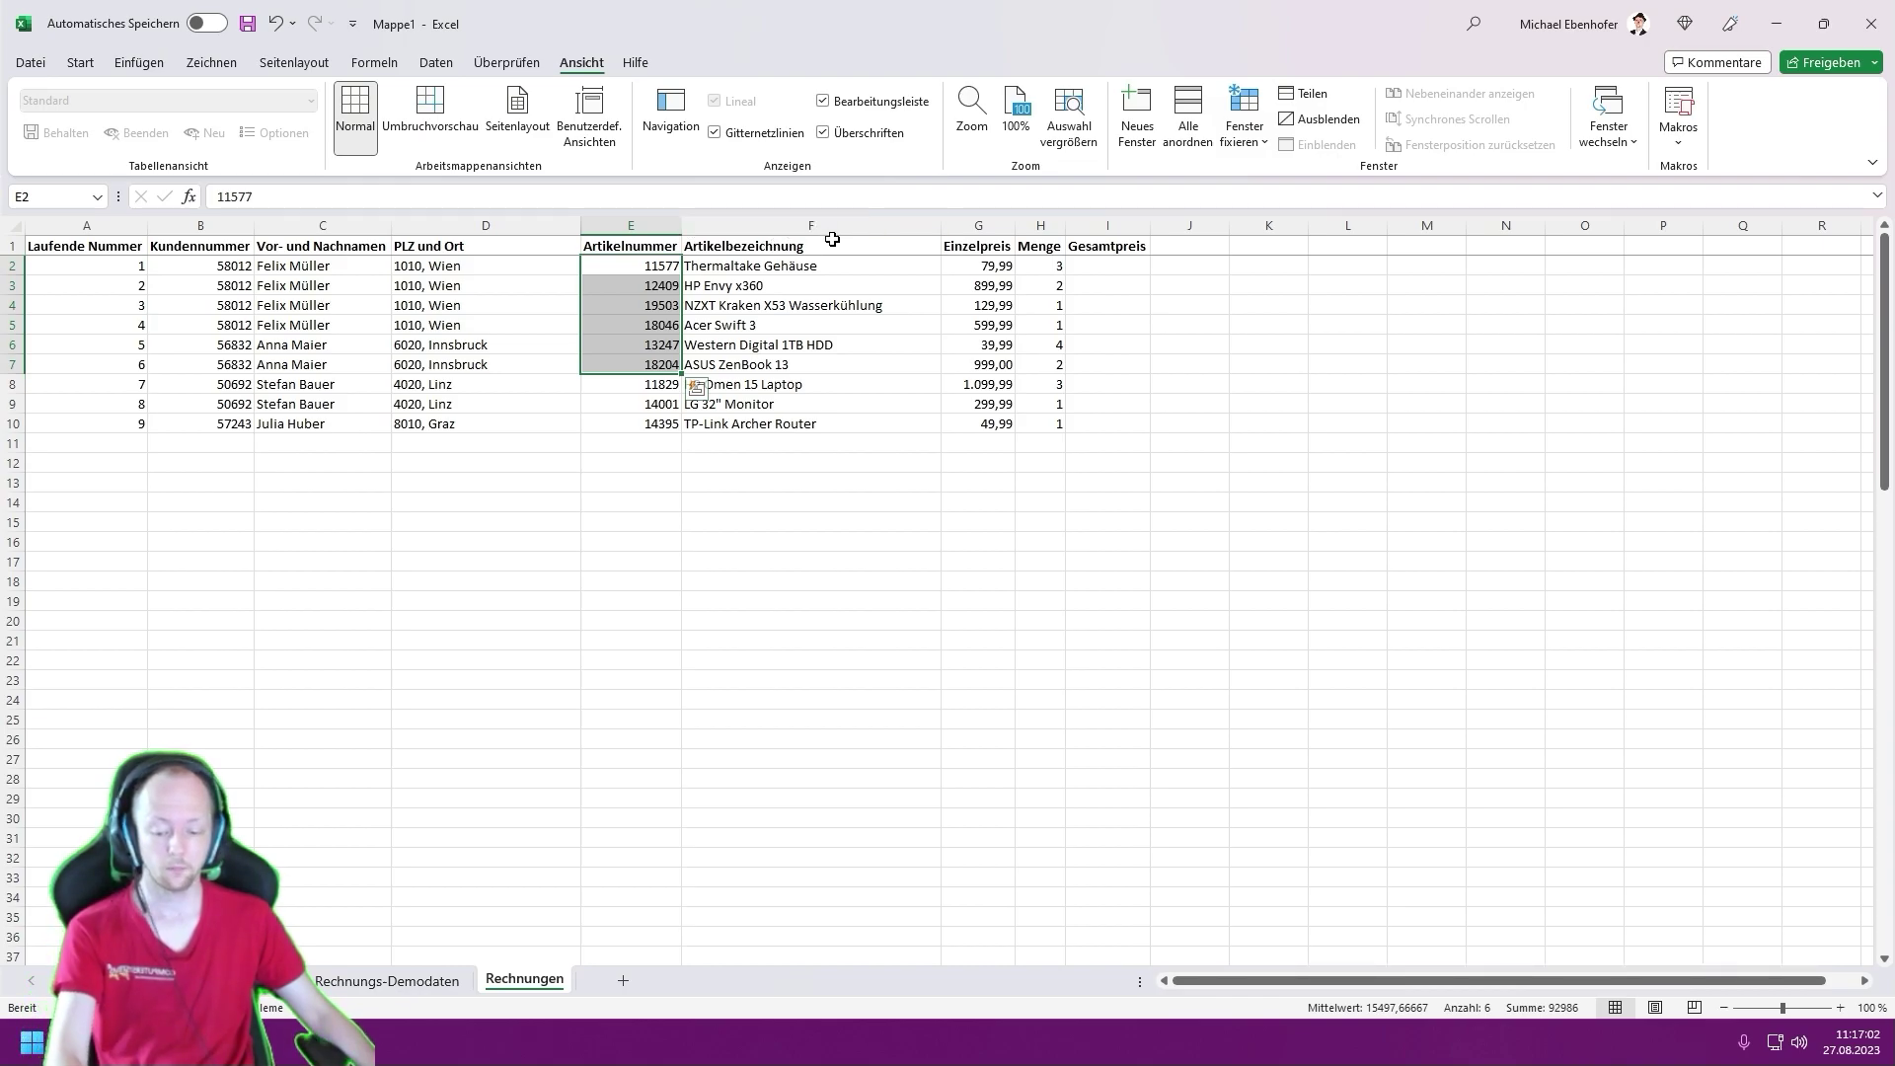
key("ctrl+a")
double_click(581, 225)
left_click(735, 345)
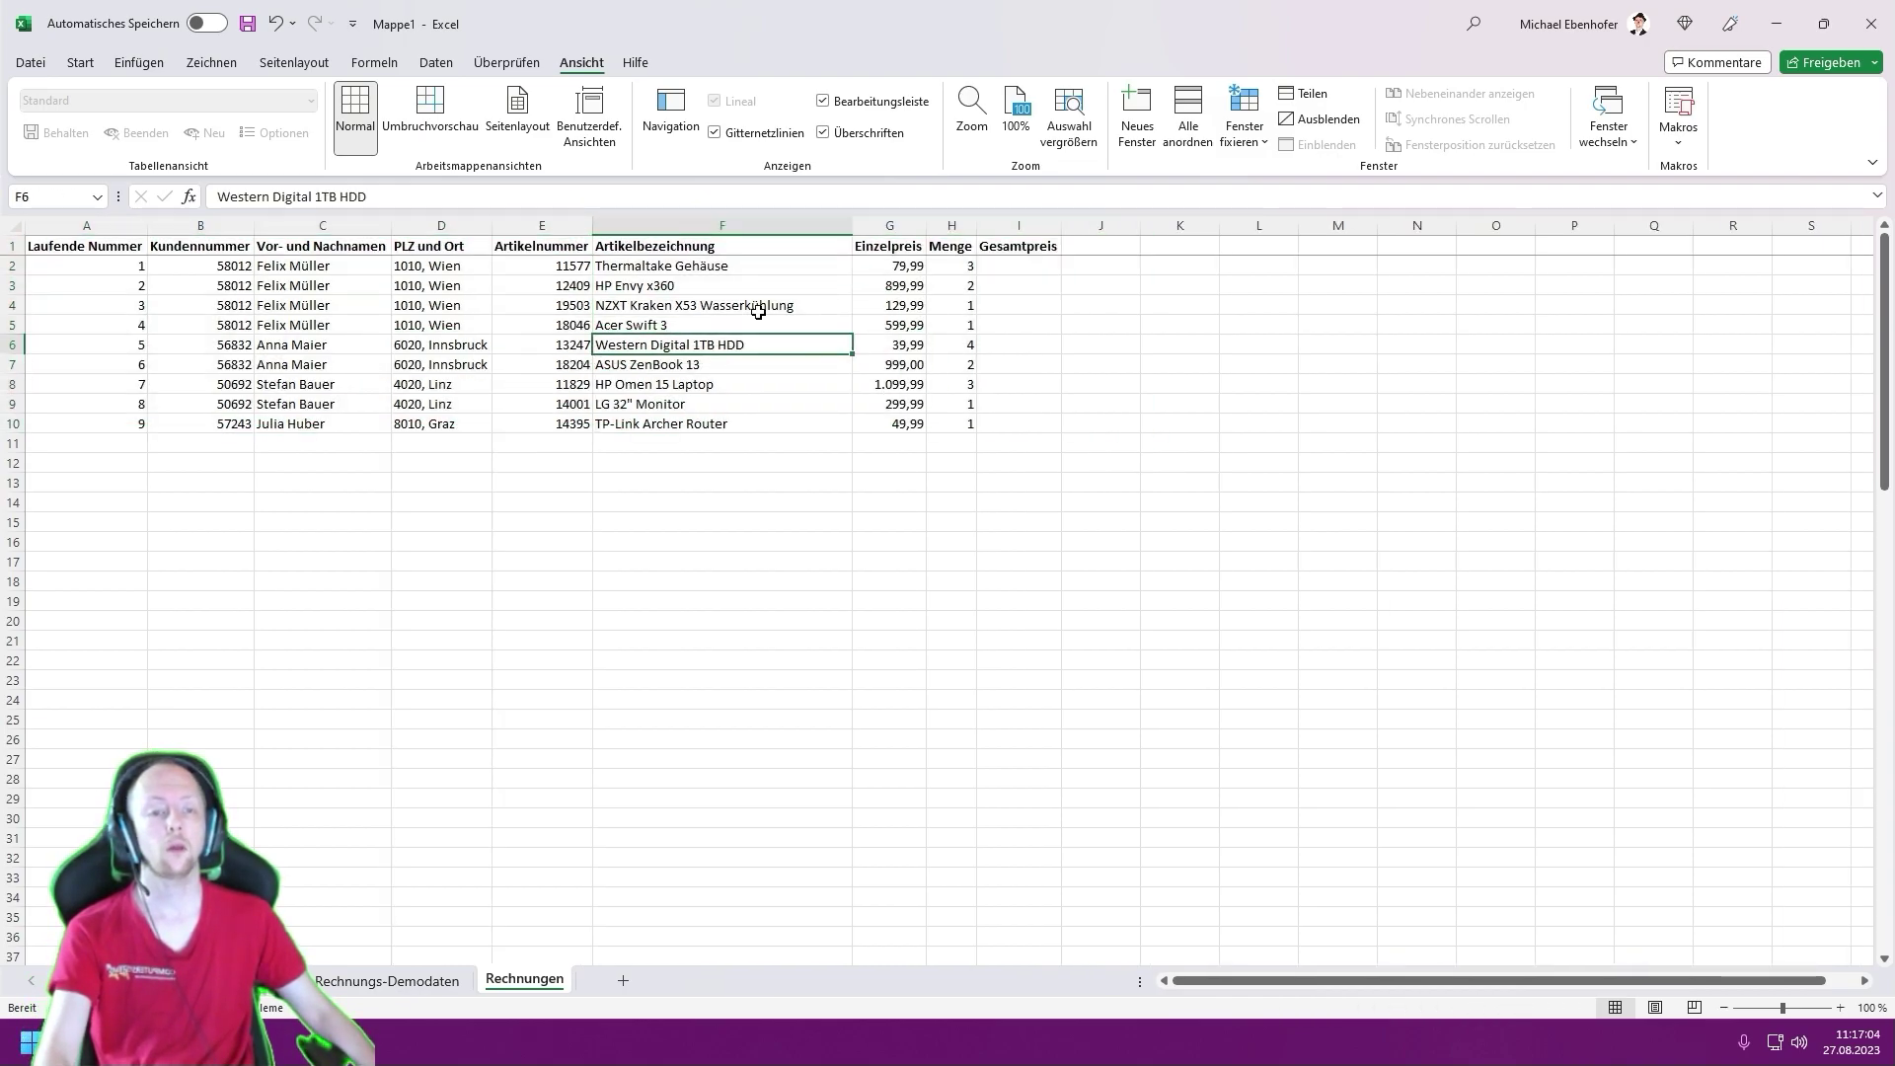
left_click(1001, 270)
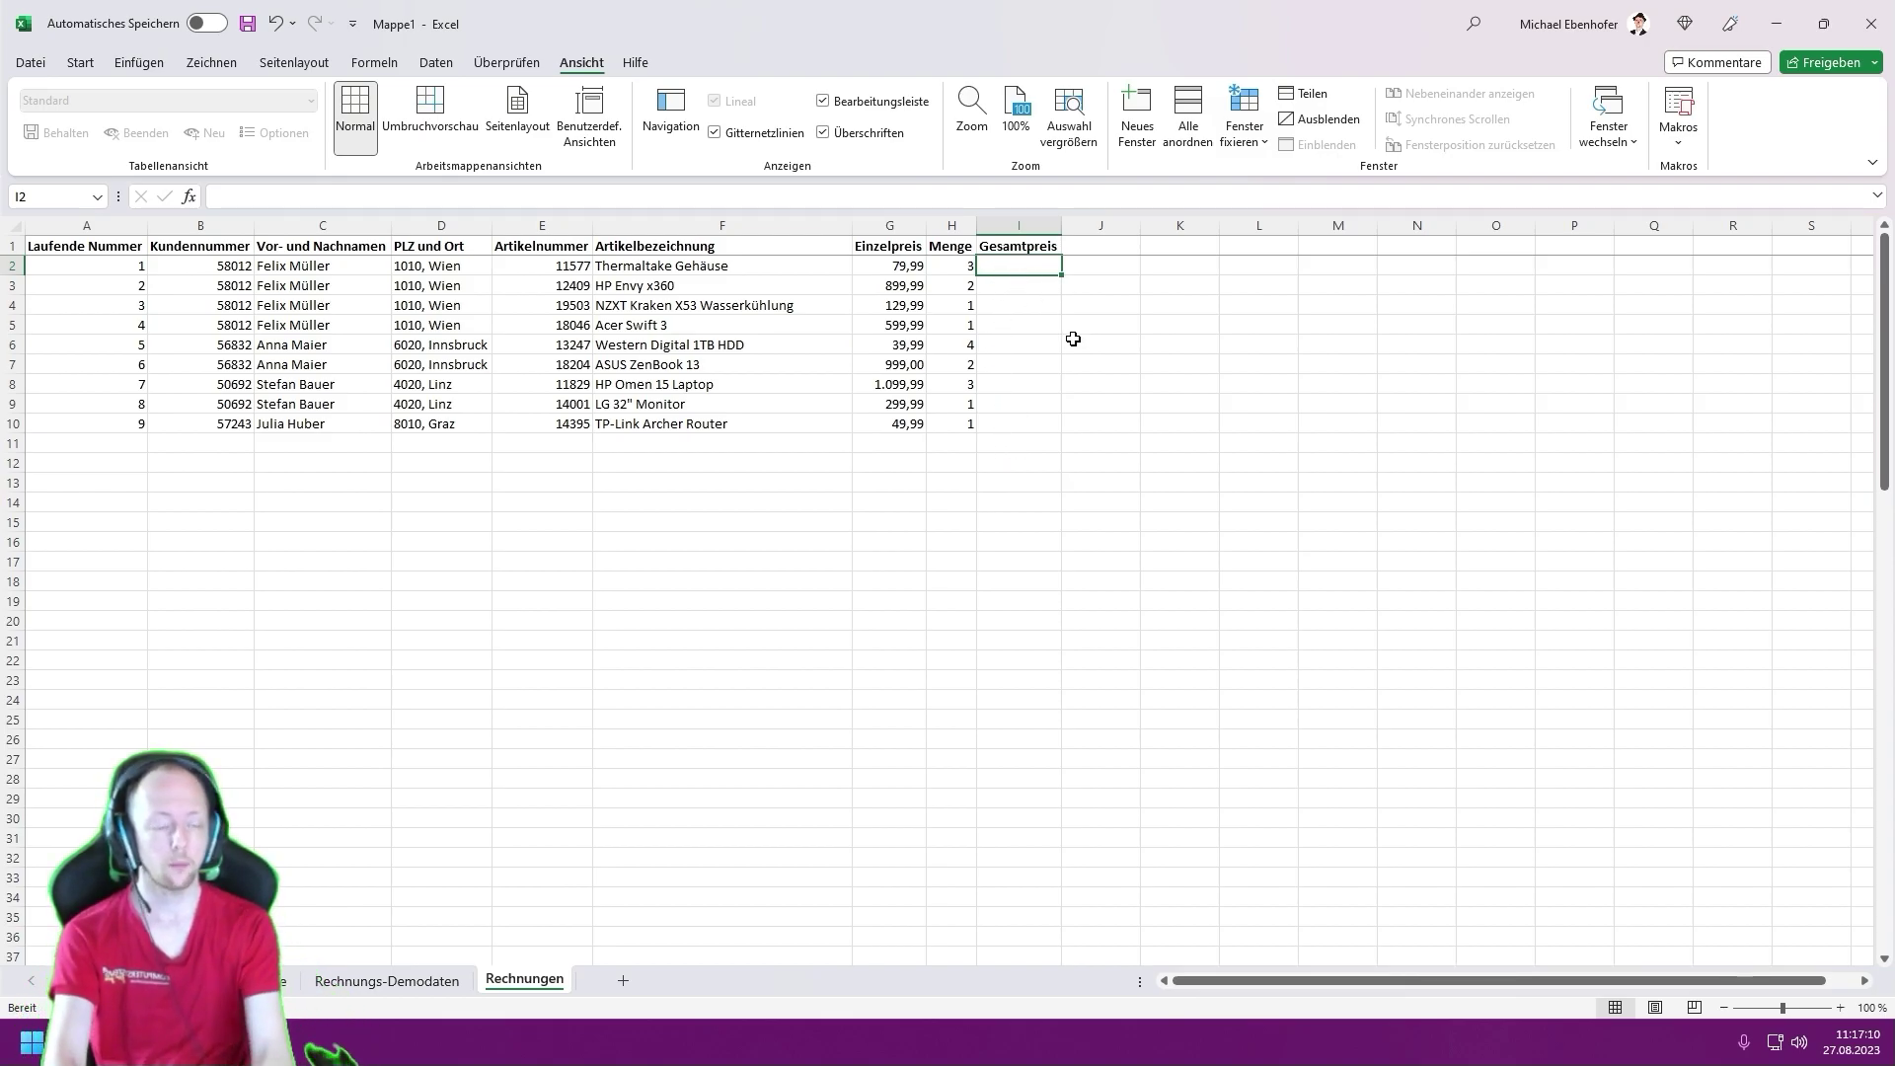
- Enter the Gesamtpreis formula =G2*H2 in I2
type("=")
key("Left")
key("Left")
type("*")
key("Left")
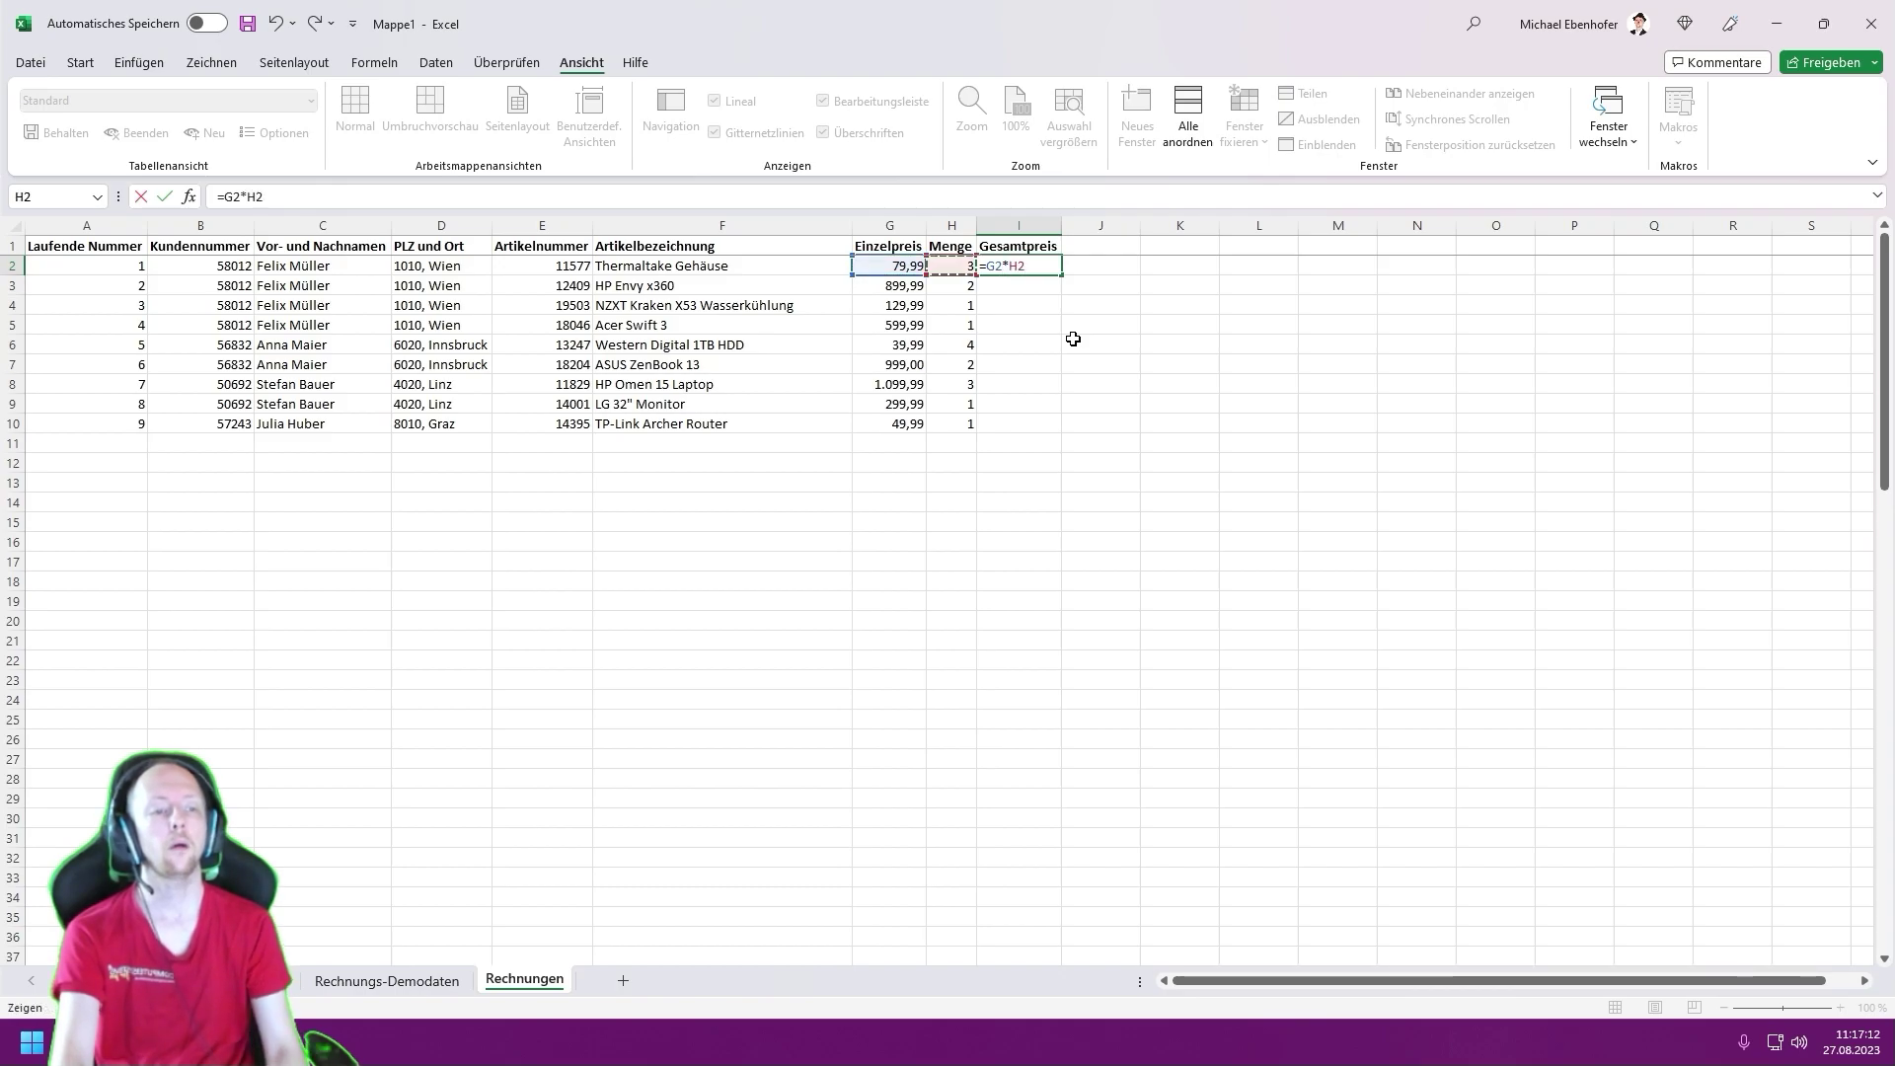
key("Return")
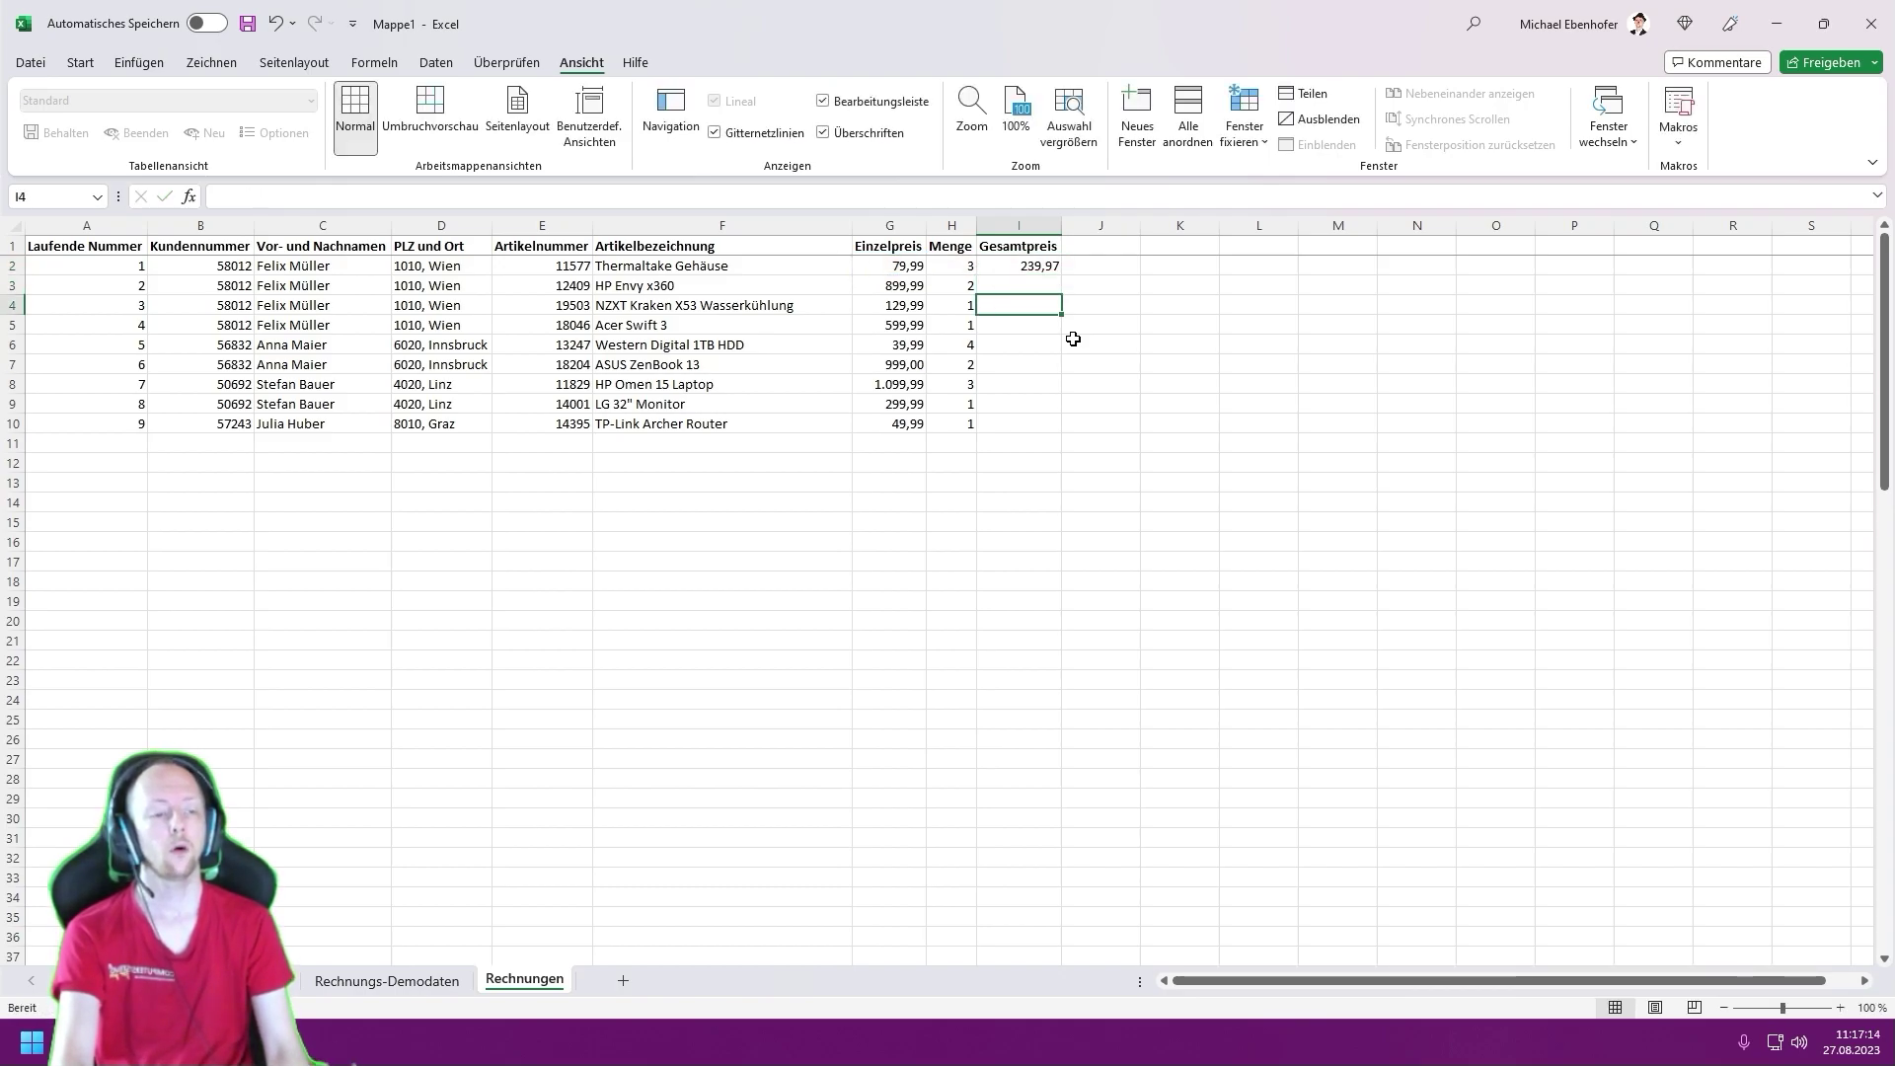
- Put =SUMME(I2:I10) in I12 and copy the total under Menge into H12
key("Down")
key("Down")
key("Down")
type("=SU")
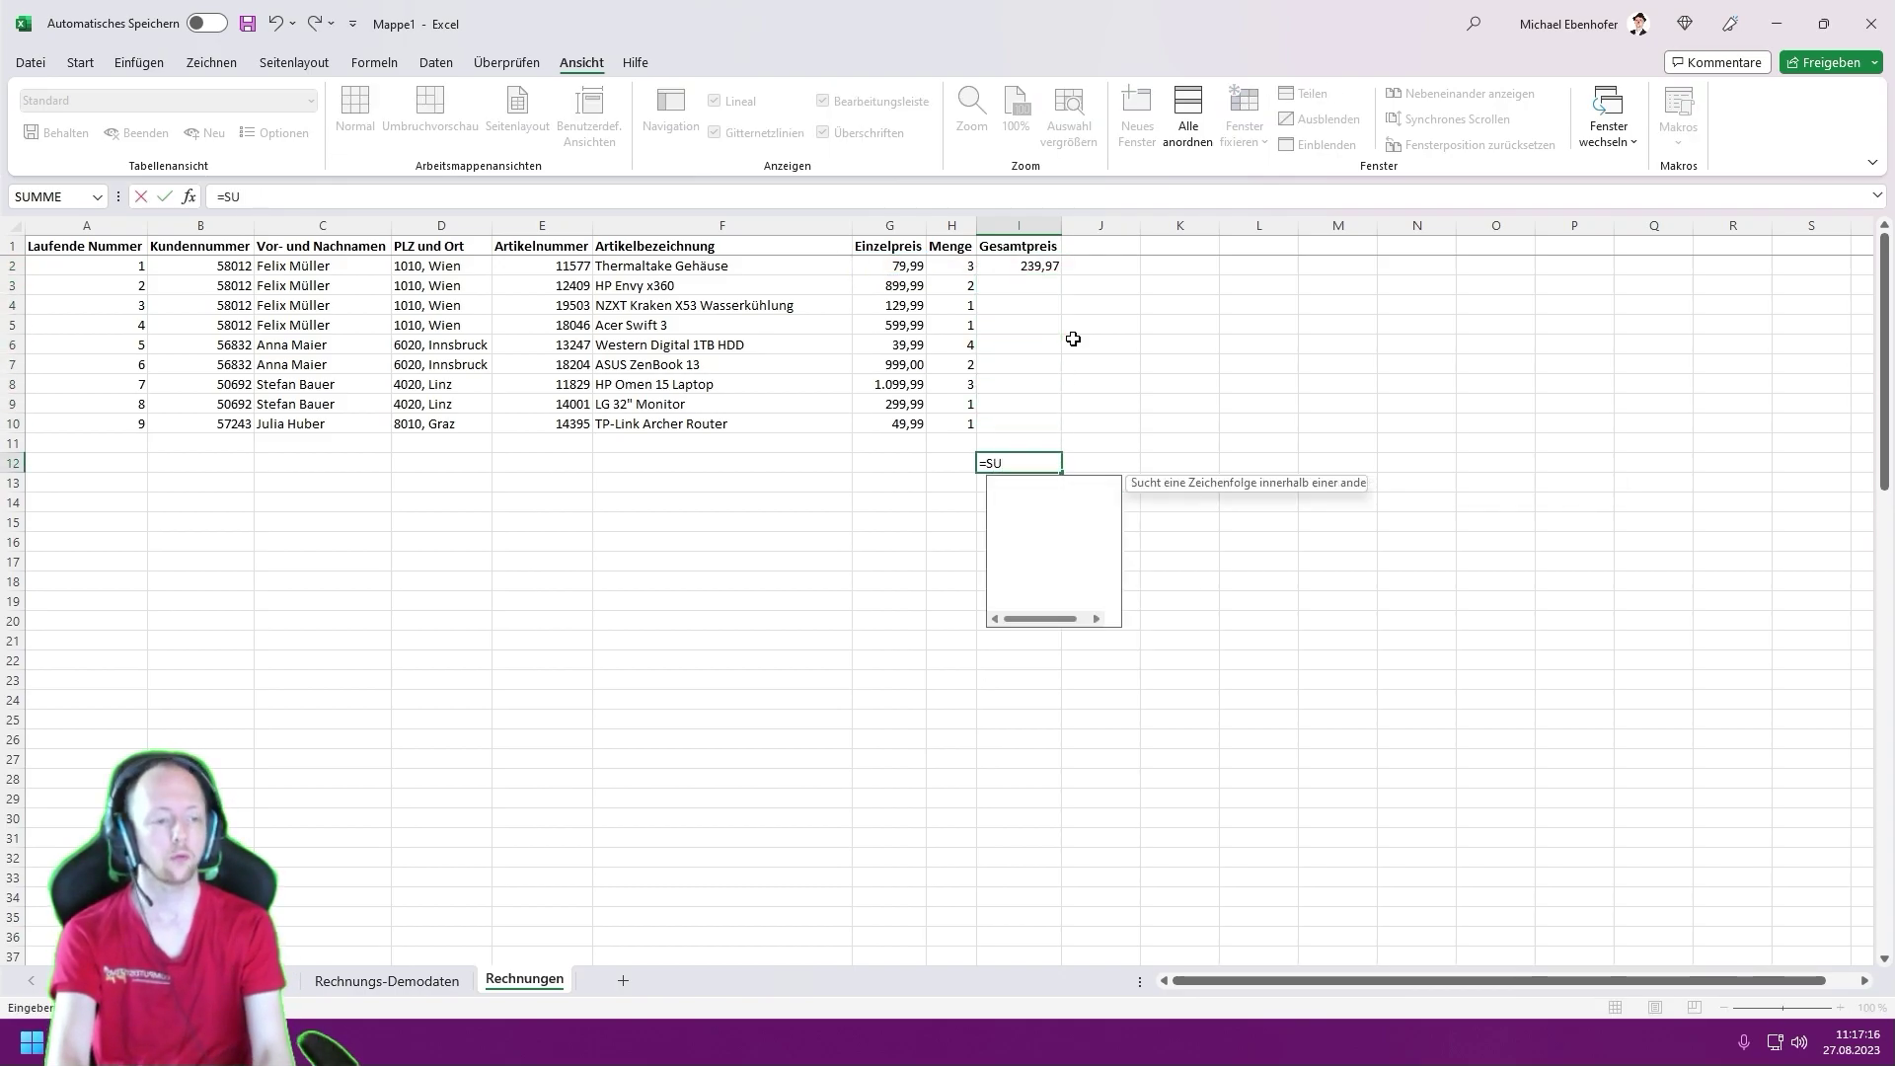
type("MME(")
key("Up")
key("Up")
key("shift+Up")
key("shift+Up")
key("shift+Up")
key("shift+Up")
key("shift+Up")
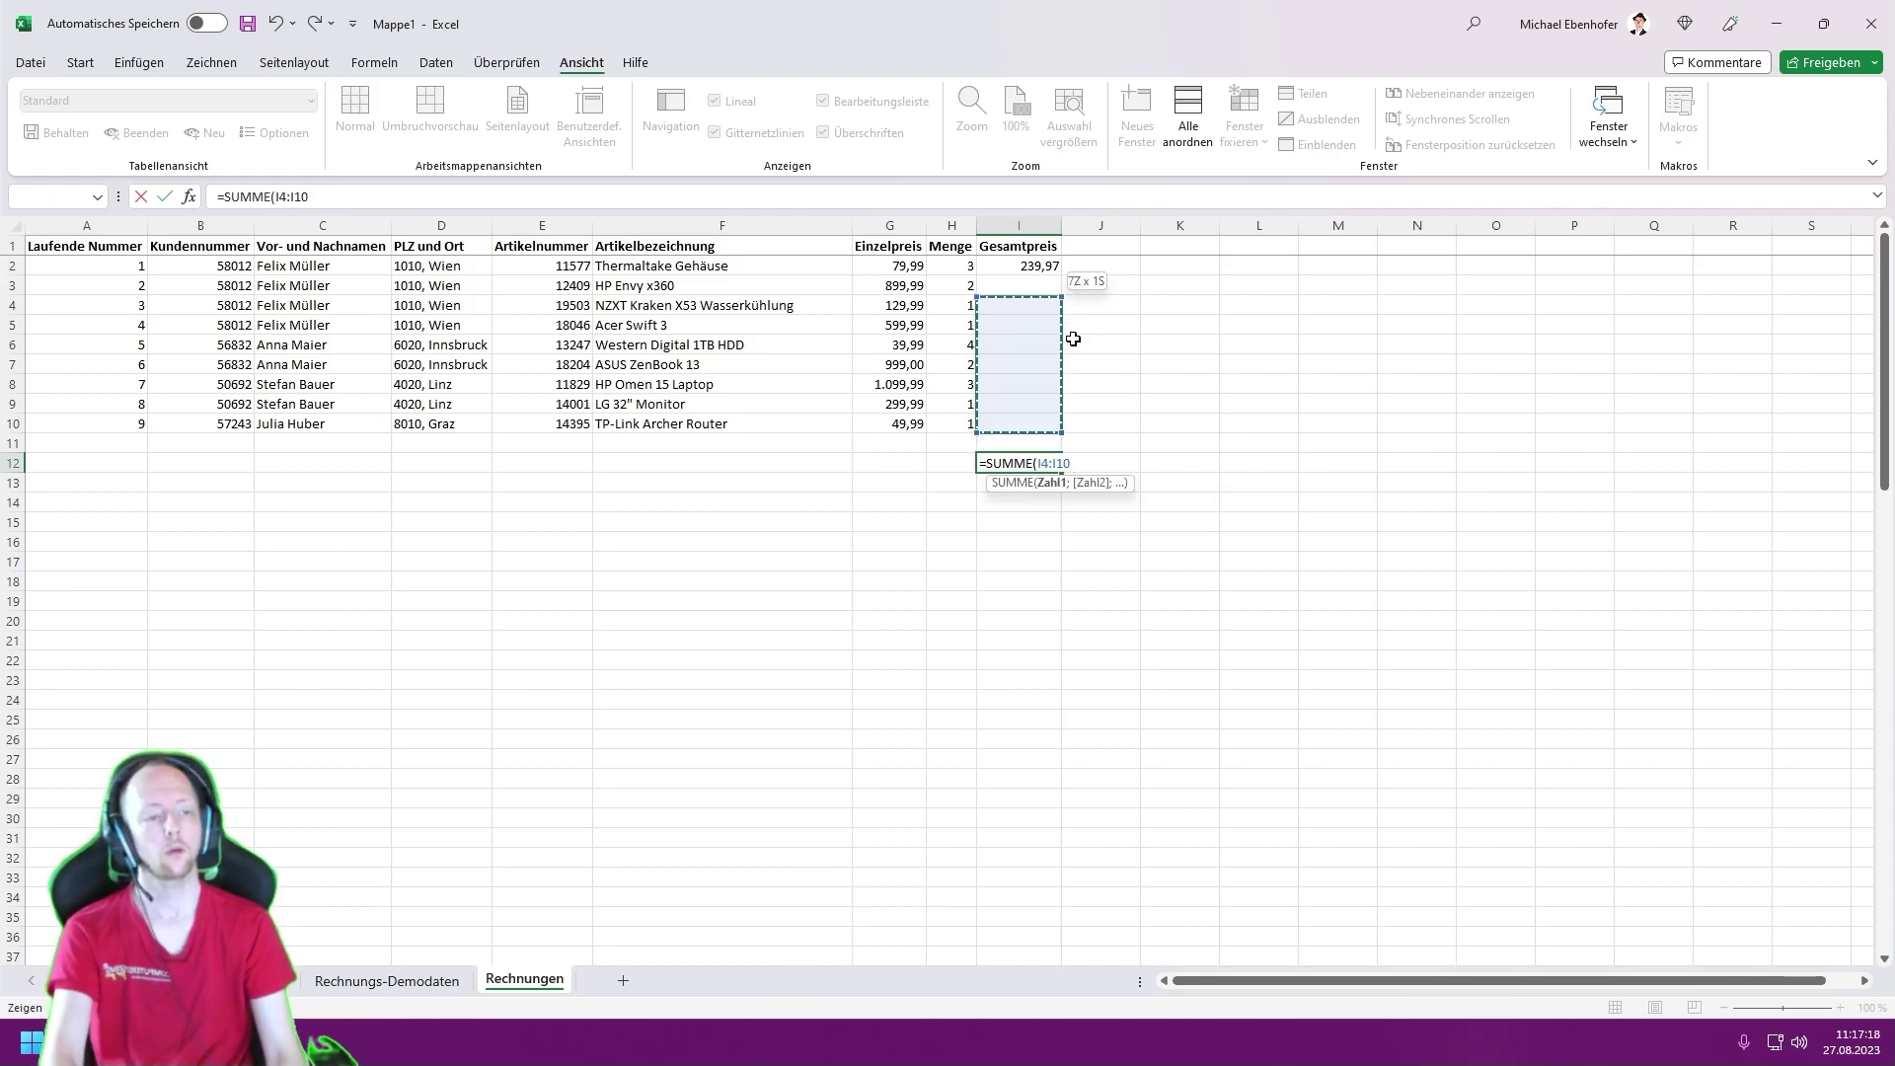
key("shift+Up")
key("shift+Up")
key("Return")
key("Up")
key("ctrl+c")
key("Left")
key("ctrl+v")
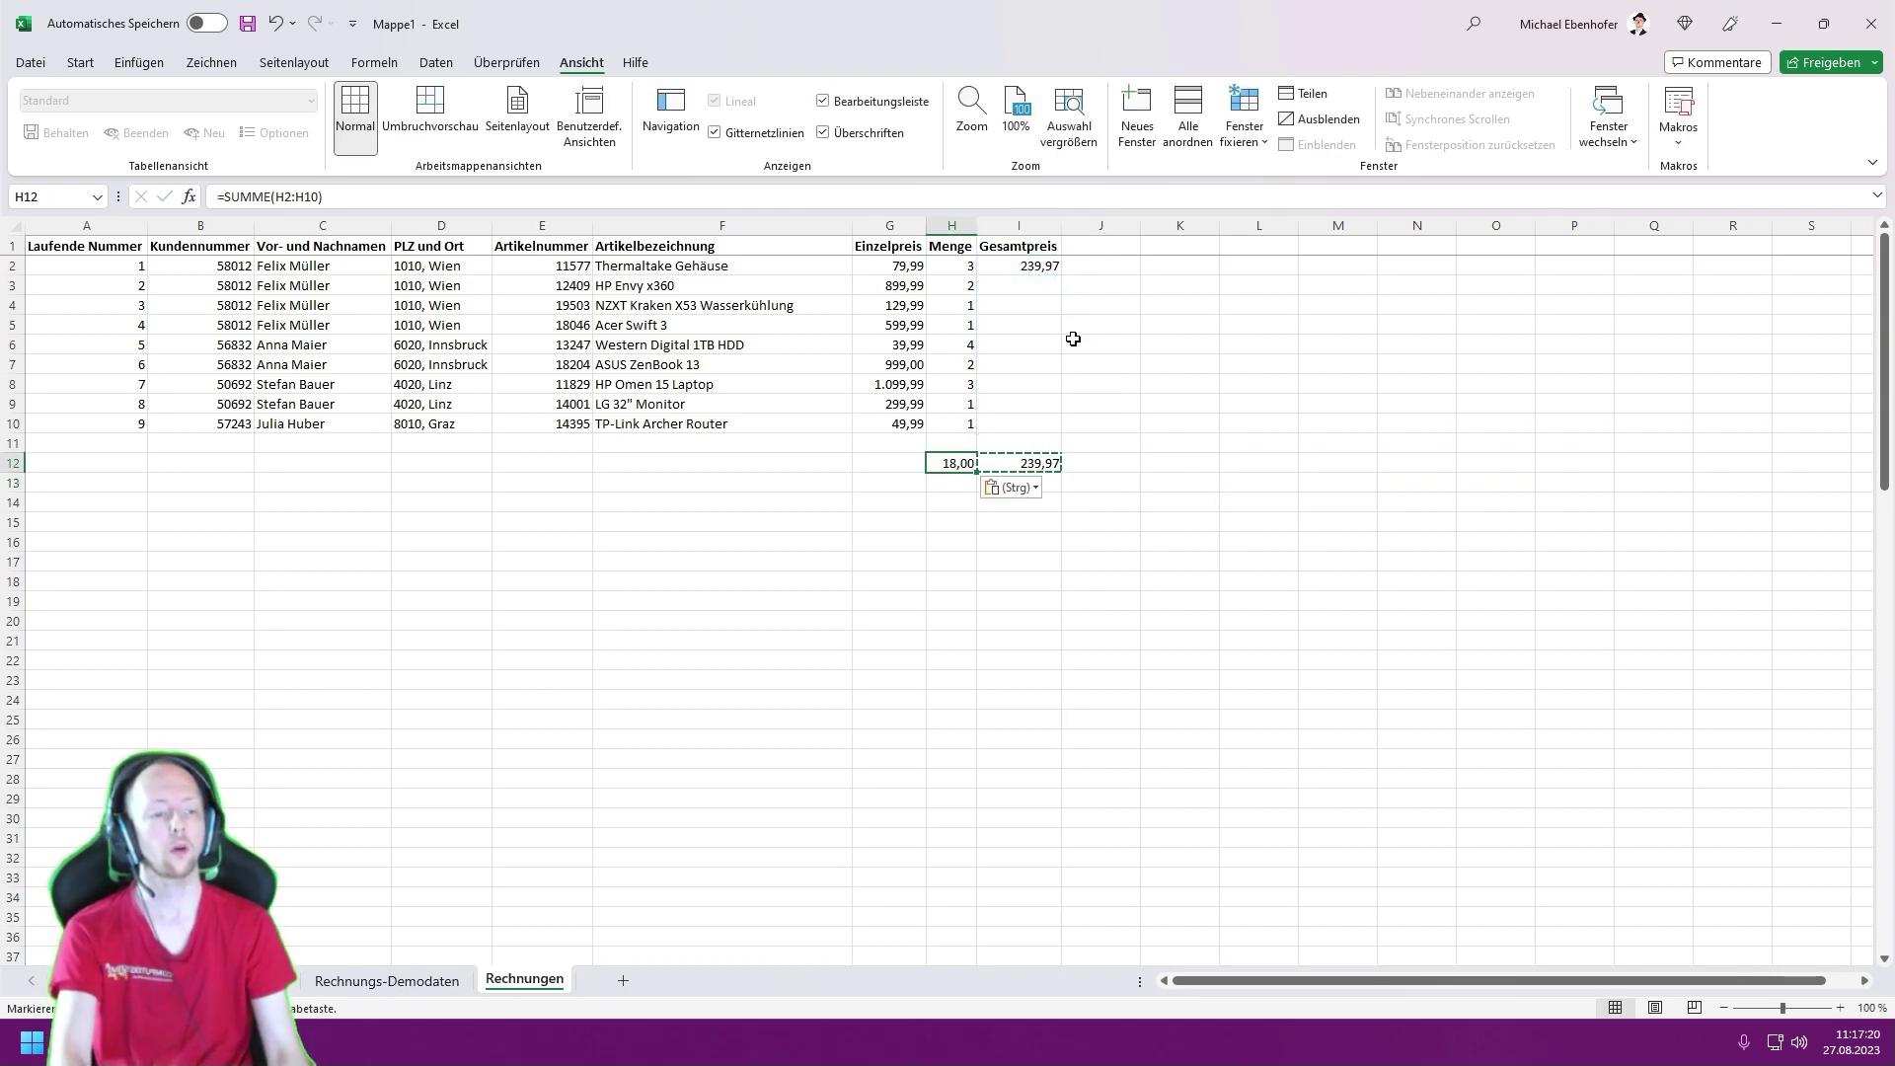
key("Return")
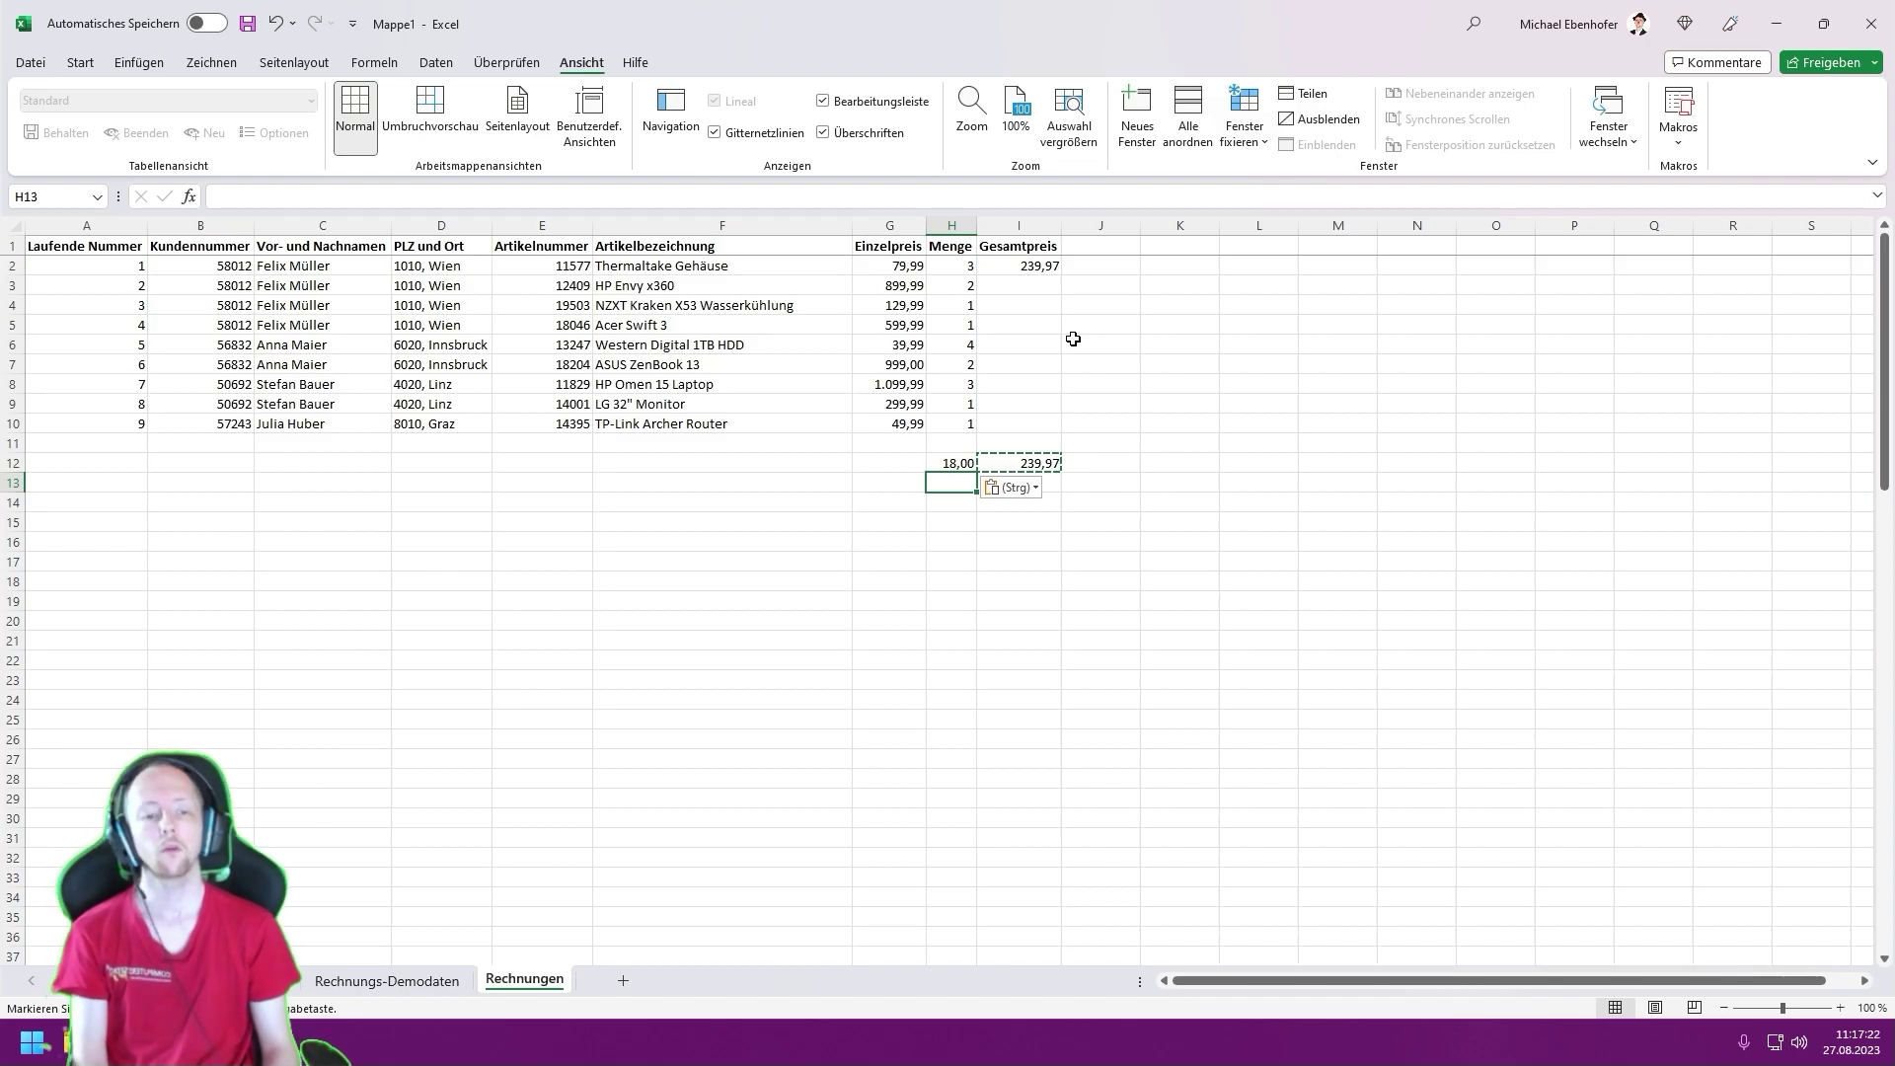
- Label the totals row 'Summe:' in F12
key("Up")
key("Left")
key("Left")
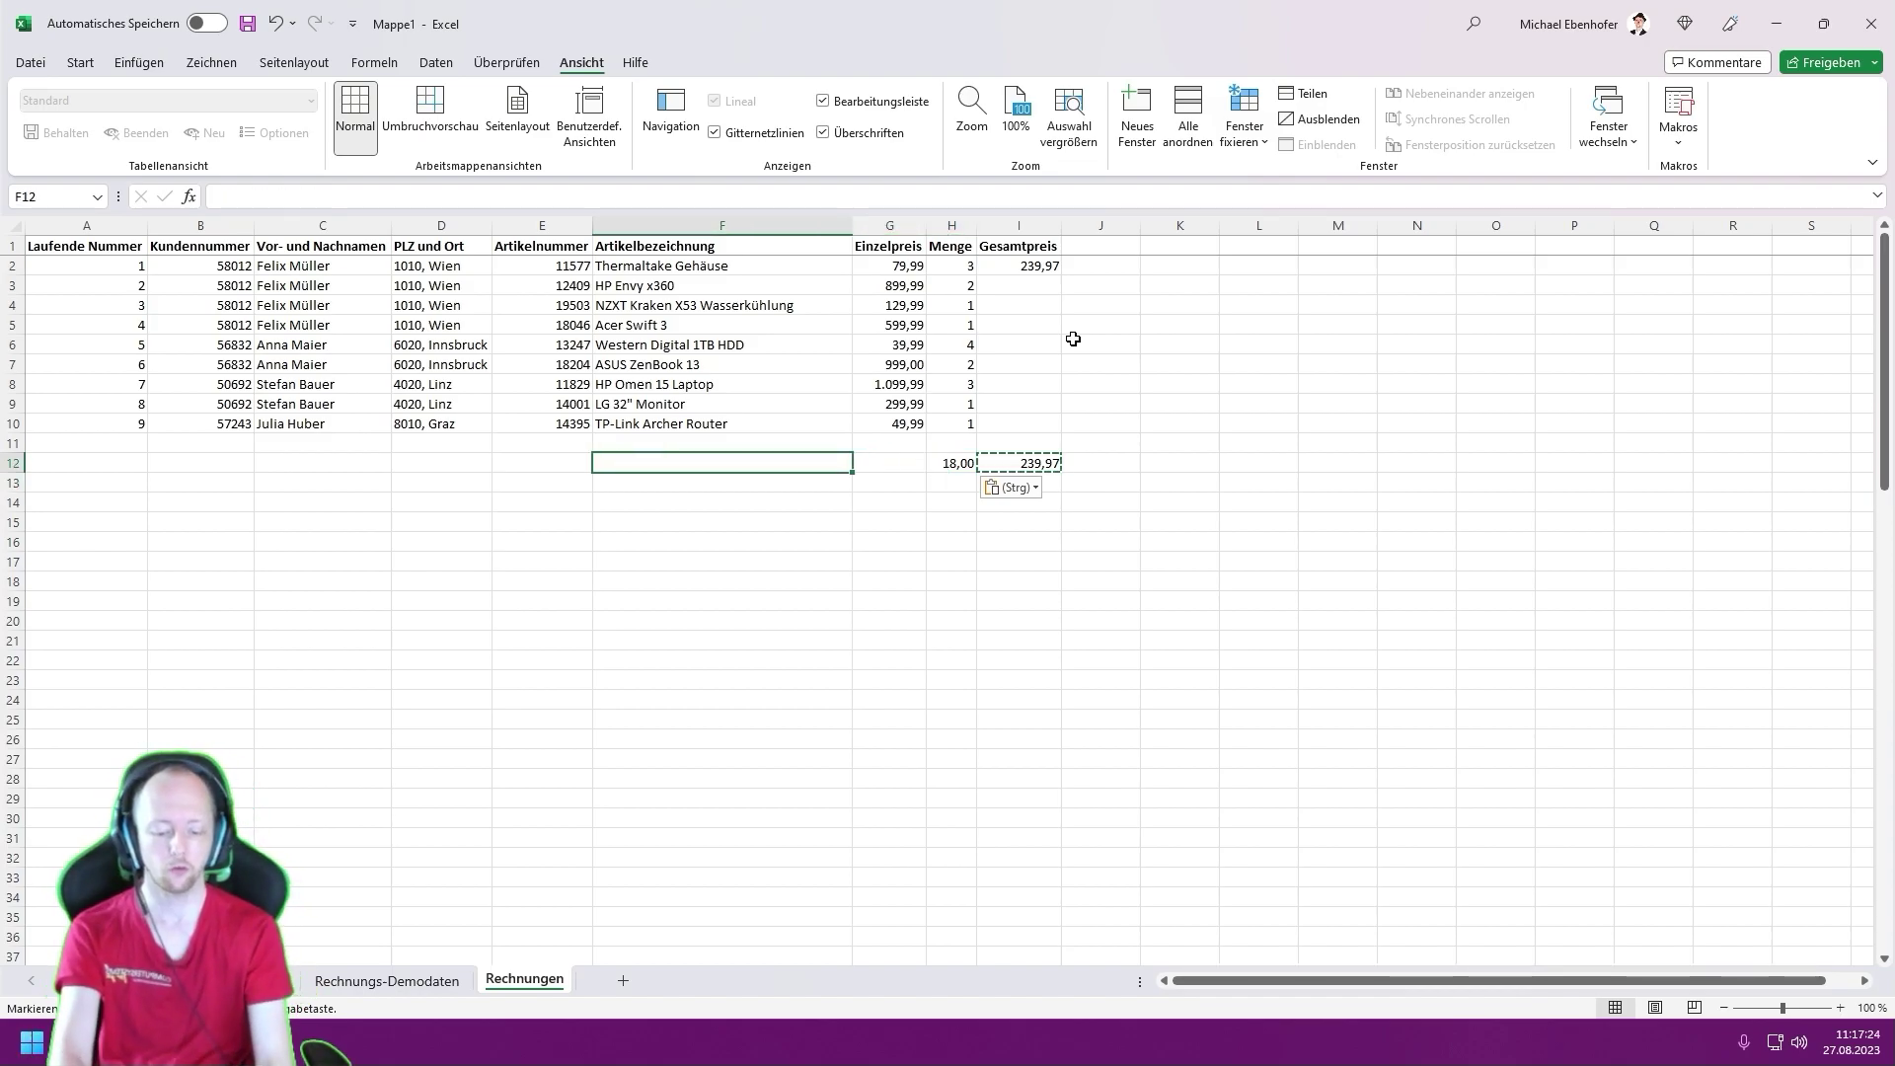
type("Su")
key("Tab")
key("Tab")
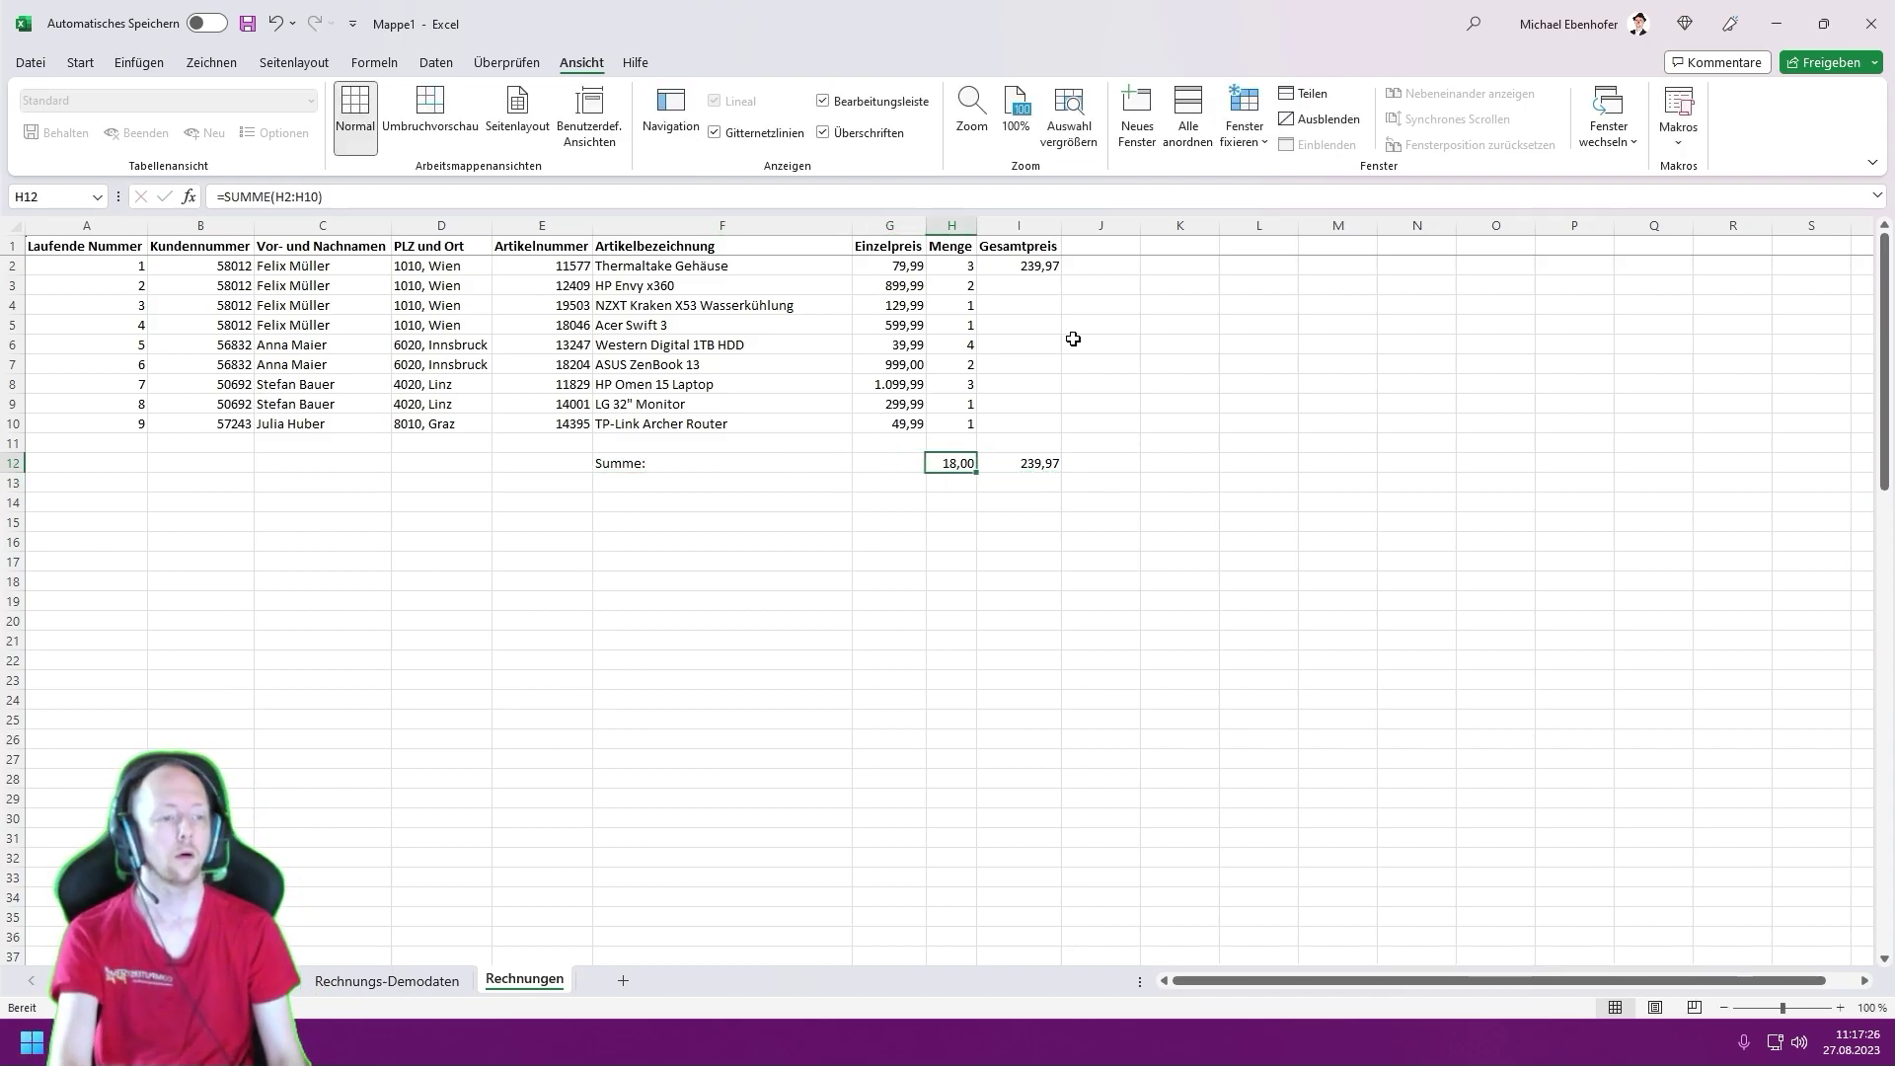
key("Tab")
- Copy the I2 price-times-quantity formula down through I10
key("Up")
key("Up")
key("Up")
key("Up")
key("Up")
key("ctrl+Up")
key("ctrl+c")
key("Down")
key("shift+Down")
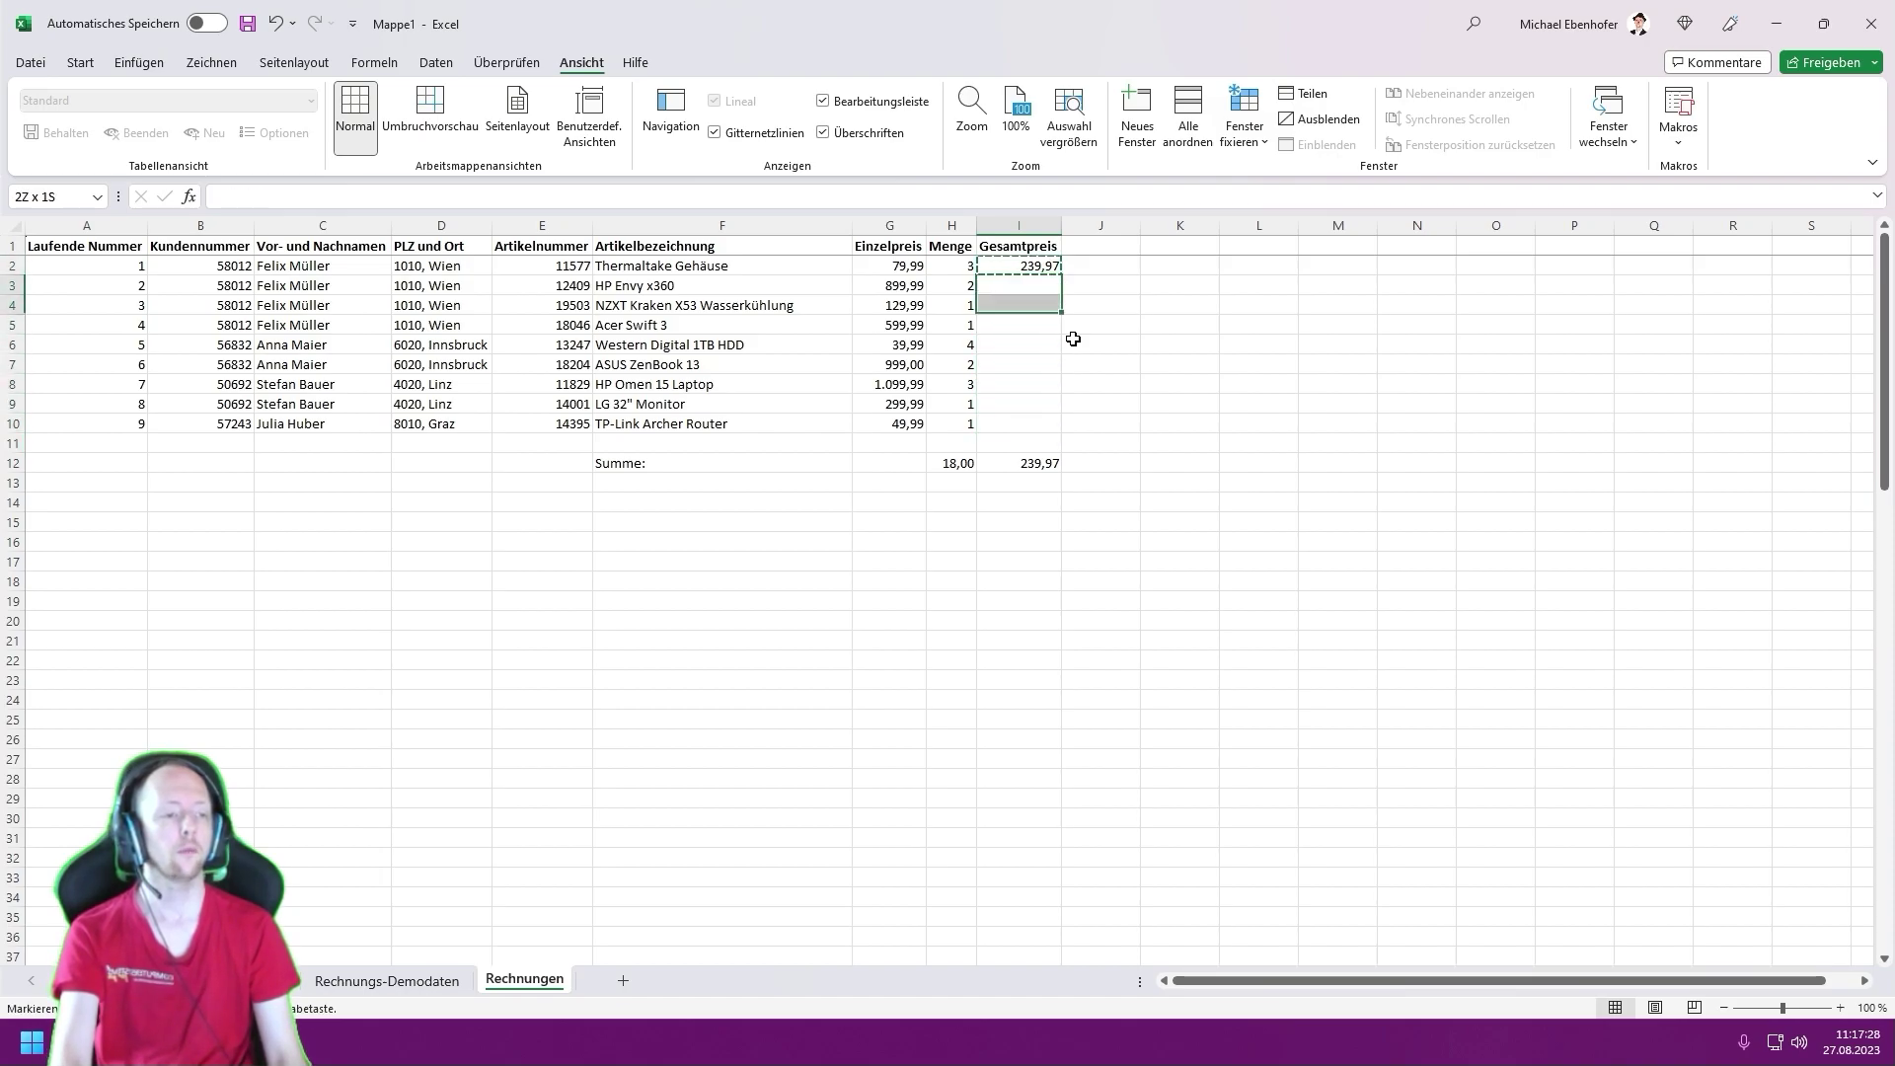
key("shift+Down")
key("shift+Down")
key("shift+Down")
key("shift+Down")
key("ctrl+v")
- Check the copied formulas, then clear the Gesamtpreis column down to its total
key("Down")
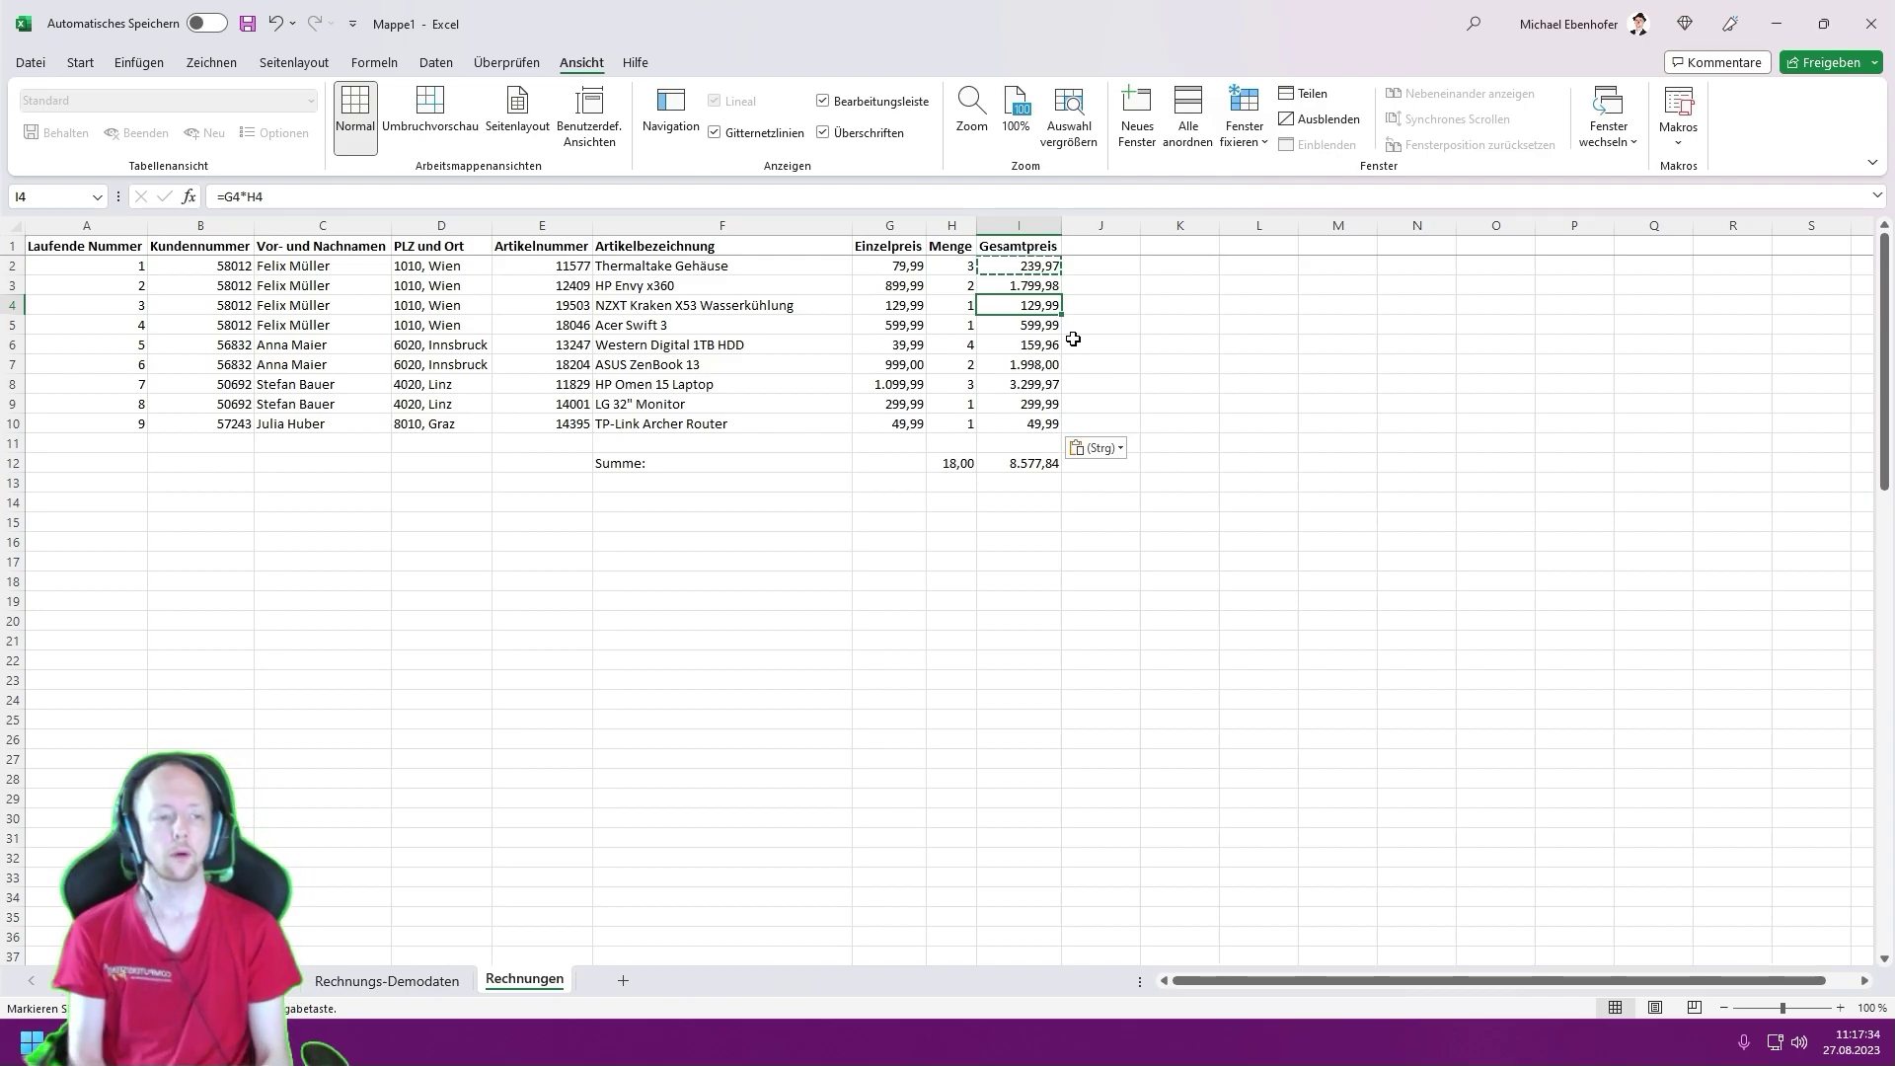
key("Up")
key("Up")
key("shift+Down")
key("shift+Down")
key("shift+Down")
key("shift+Down")
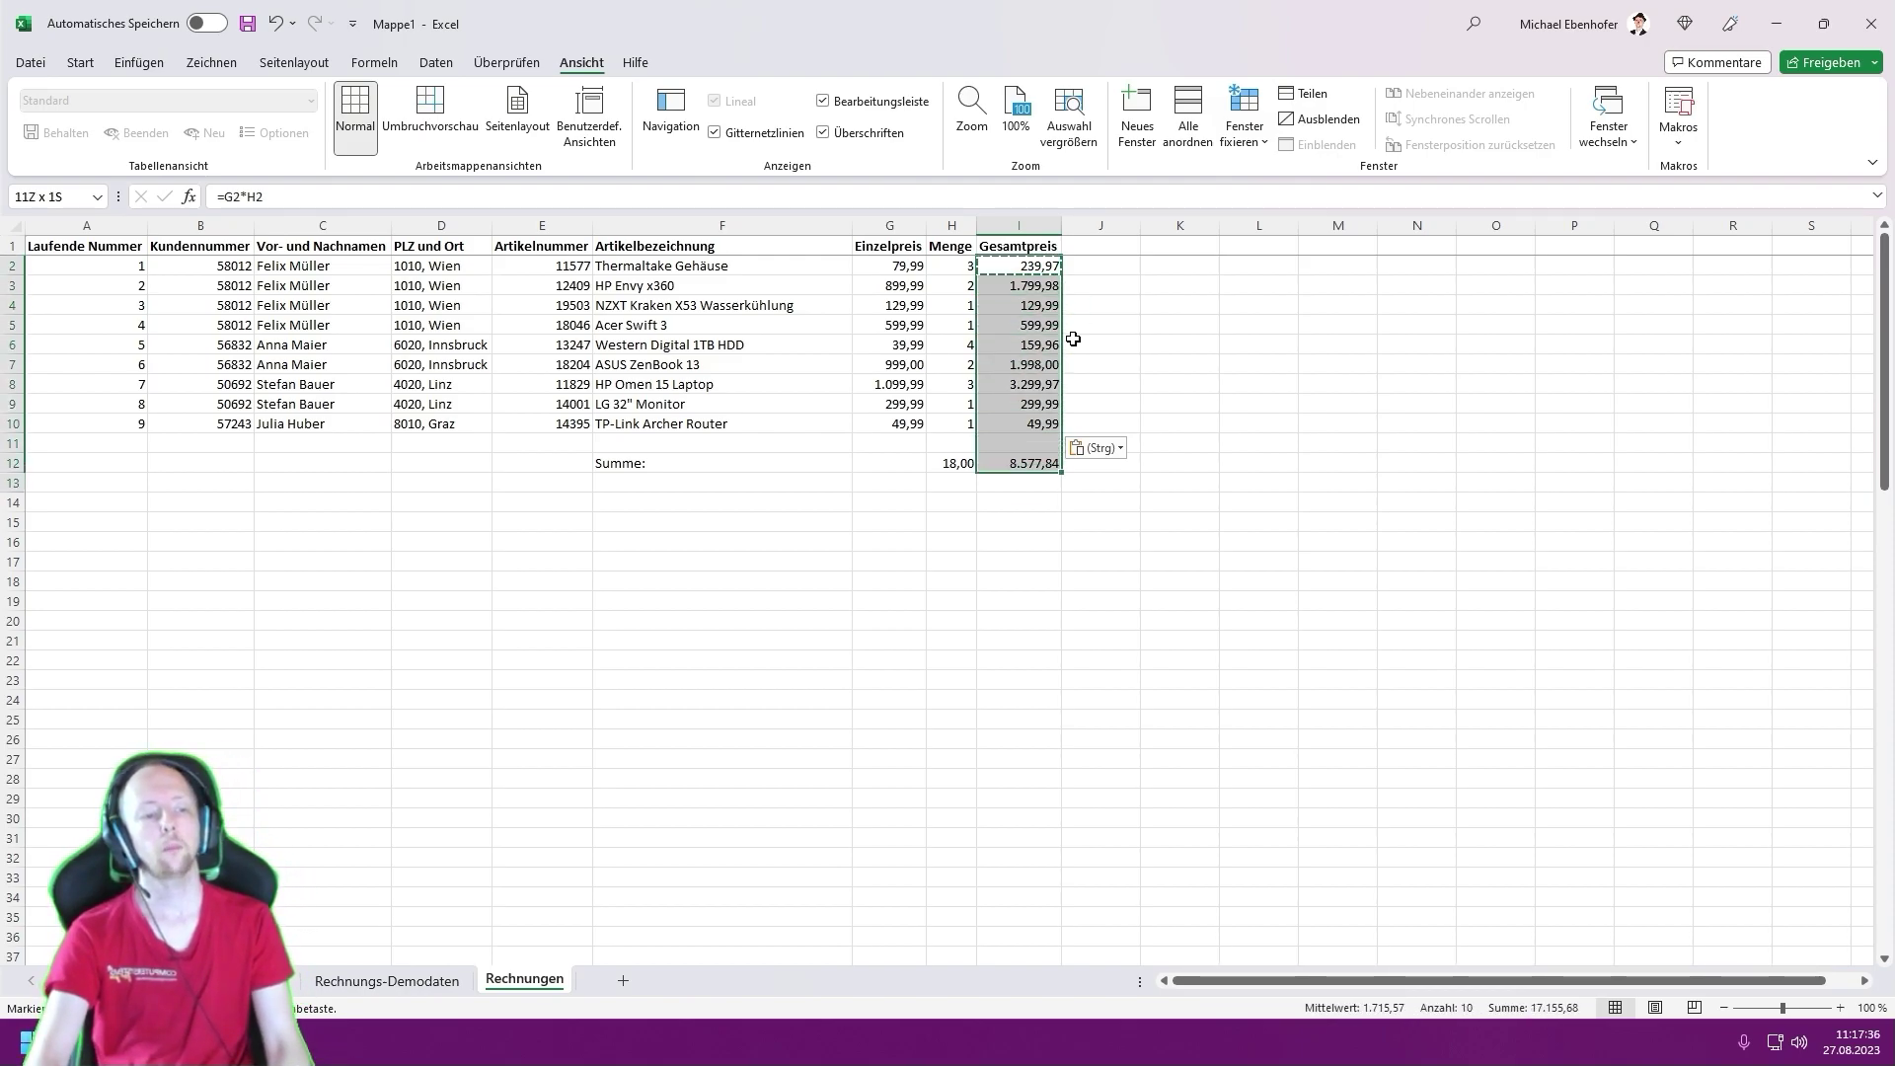
key("Delete")
key("Down")
key("Down")
key("Down")
key("Down")
key("Down")
key("Down")
- Clear the 18,00 total and the Summe: label from row 12
key("Left")
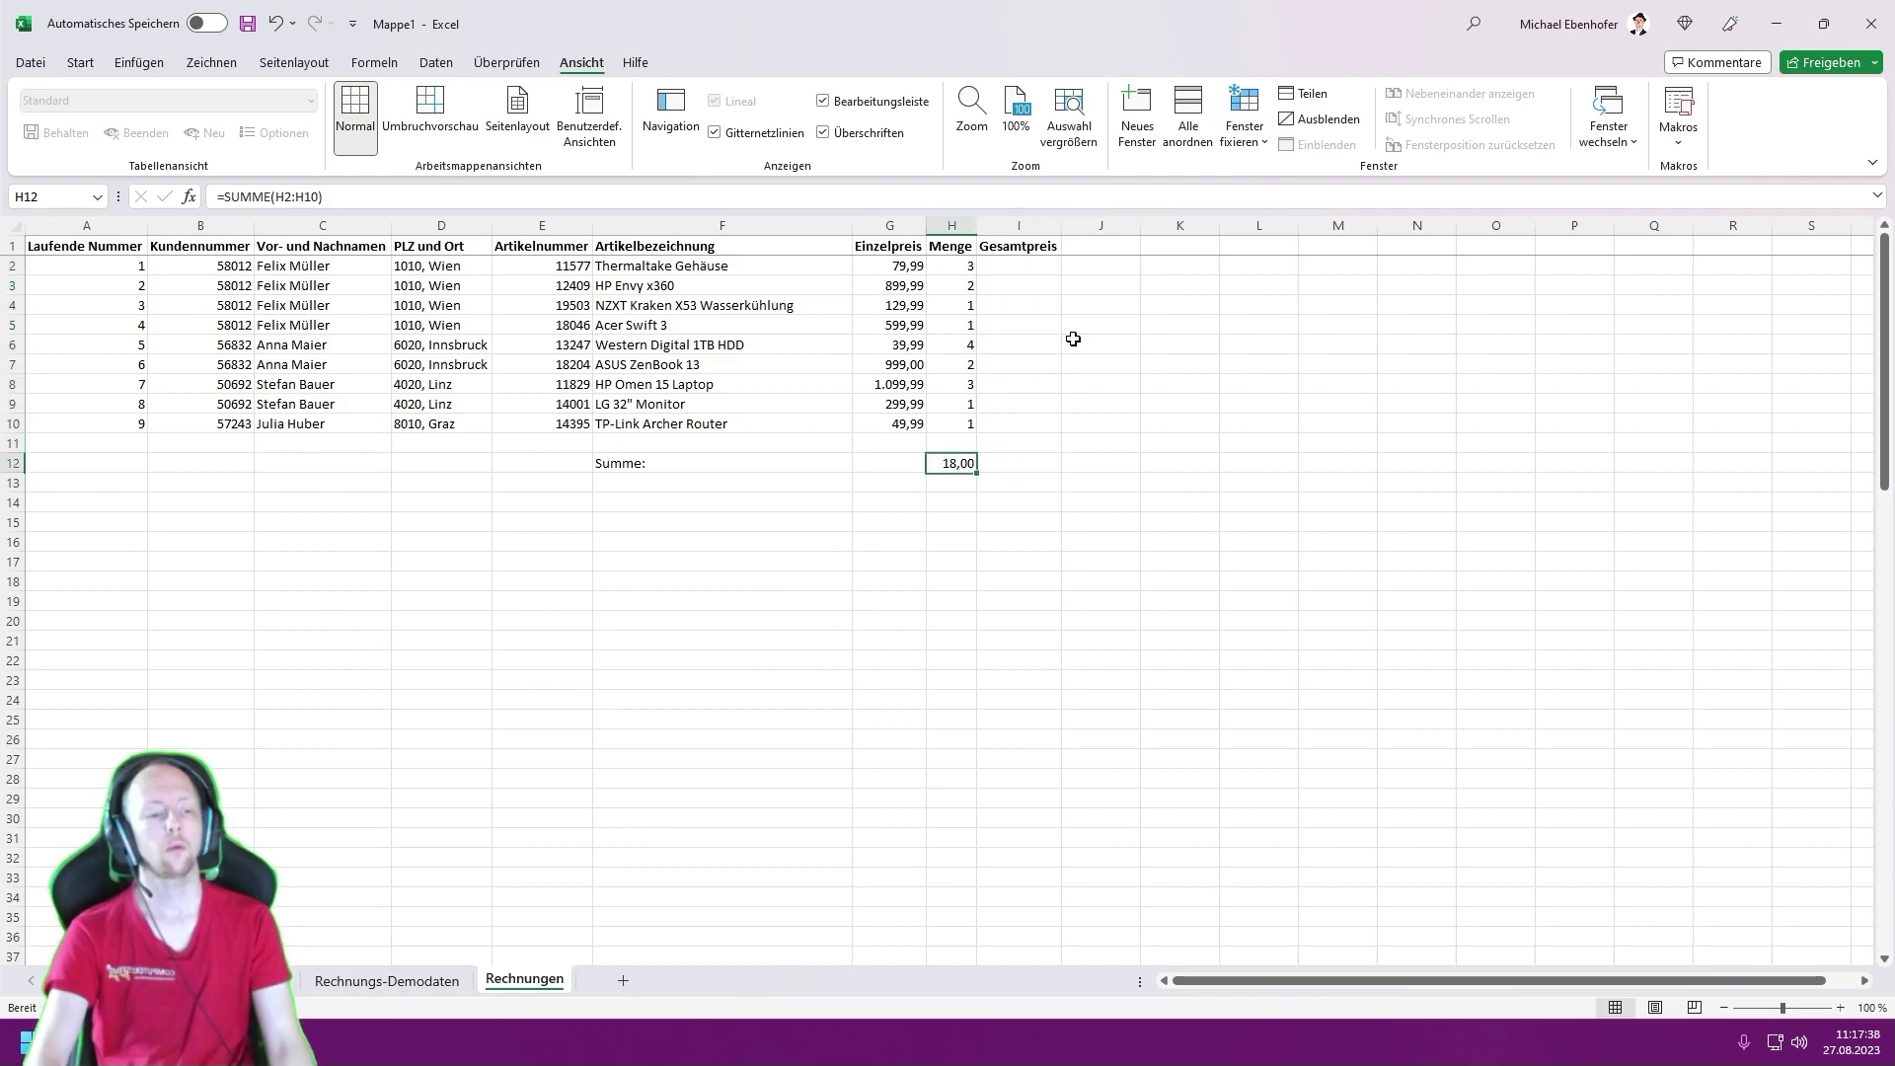
key("Delete")
key("Left")
key("Left")
key("Delete")
key("Left")
key("Left")
key("Left")
key("Left")
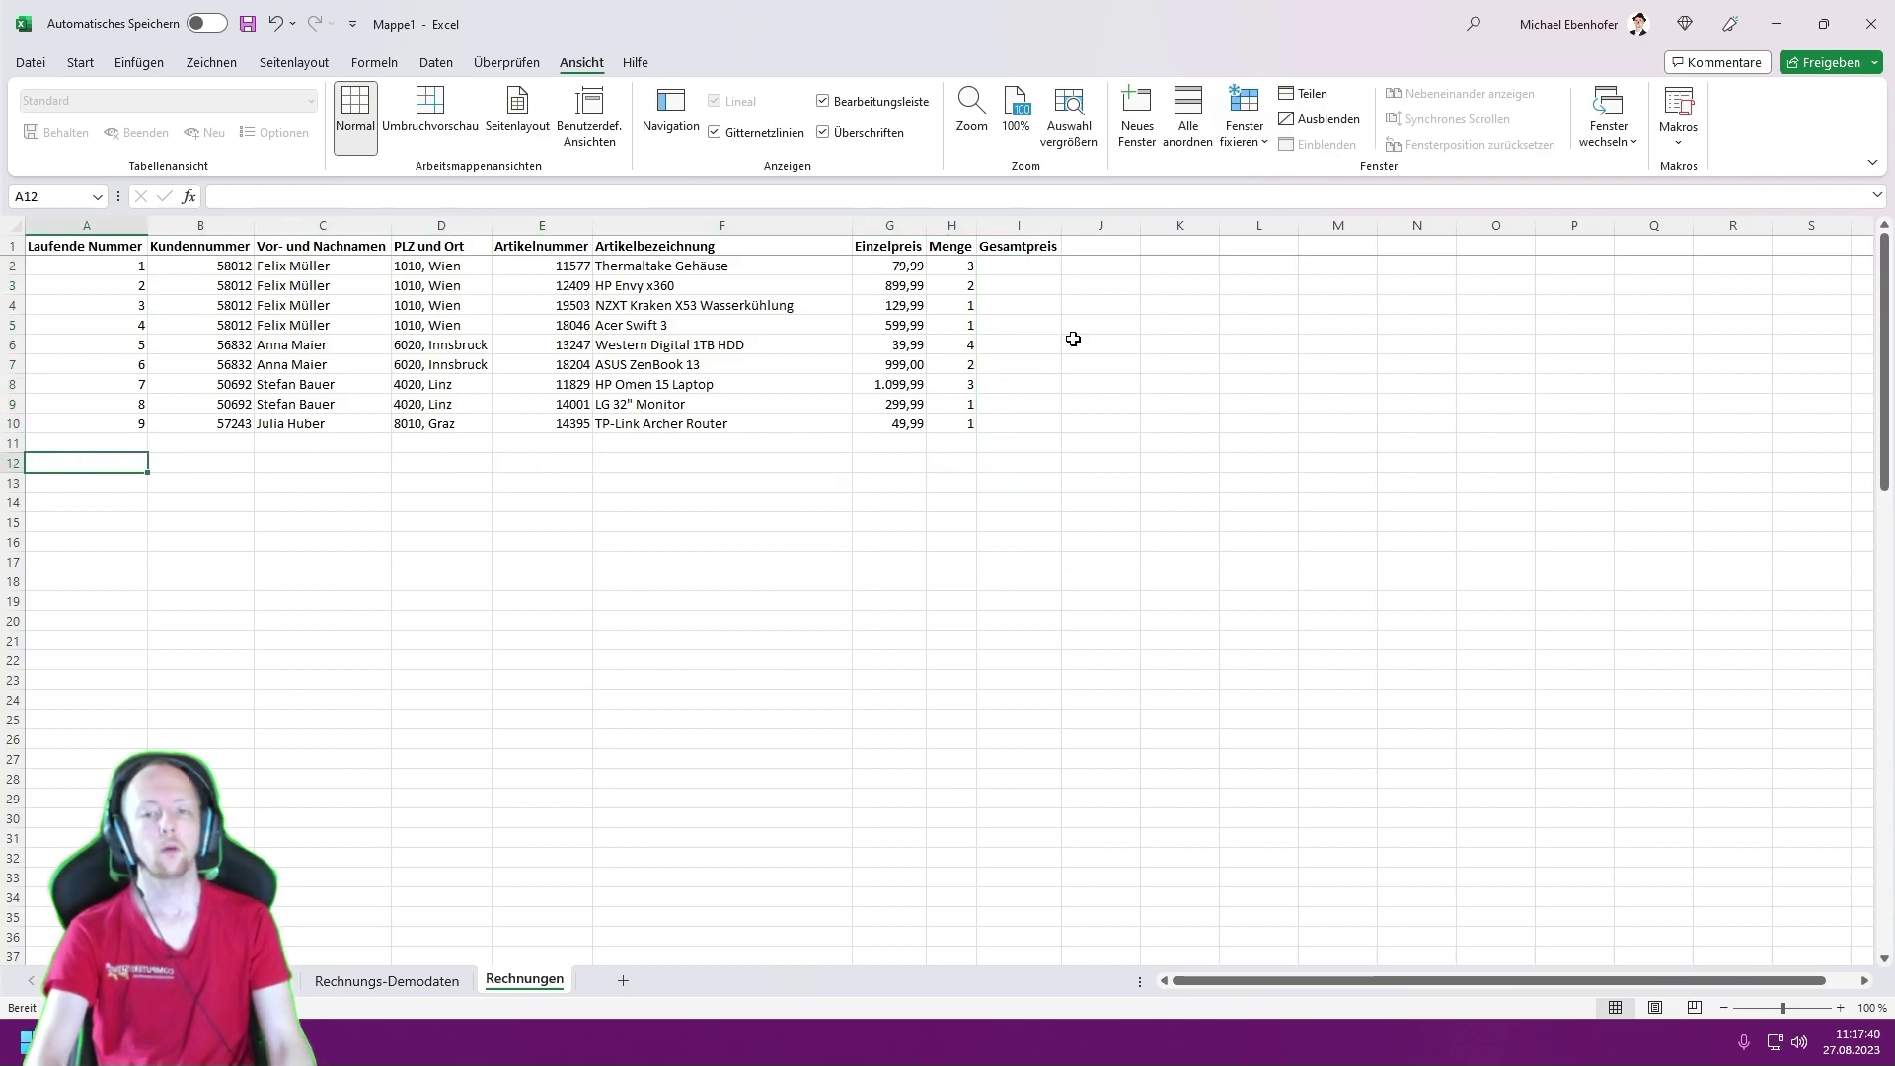
key("Up")
key("Up")
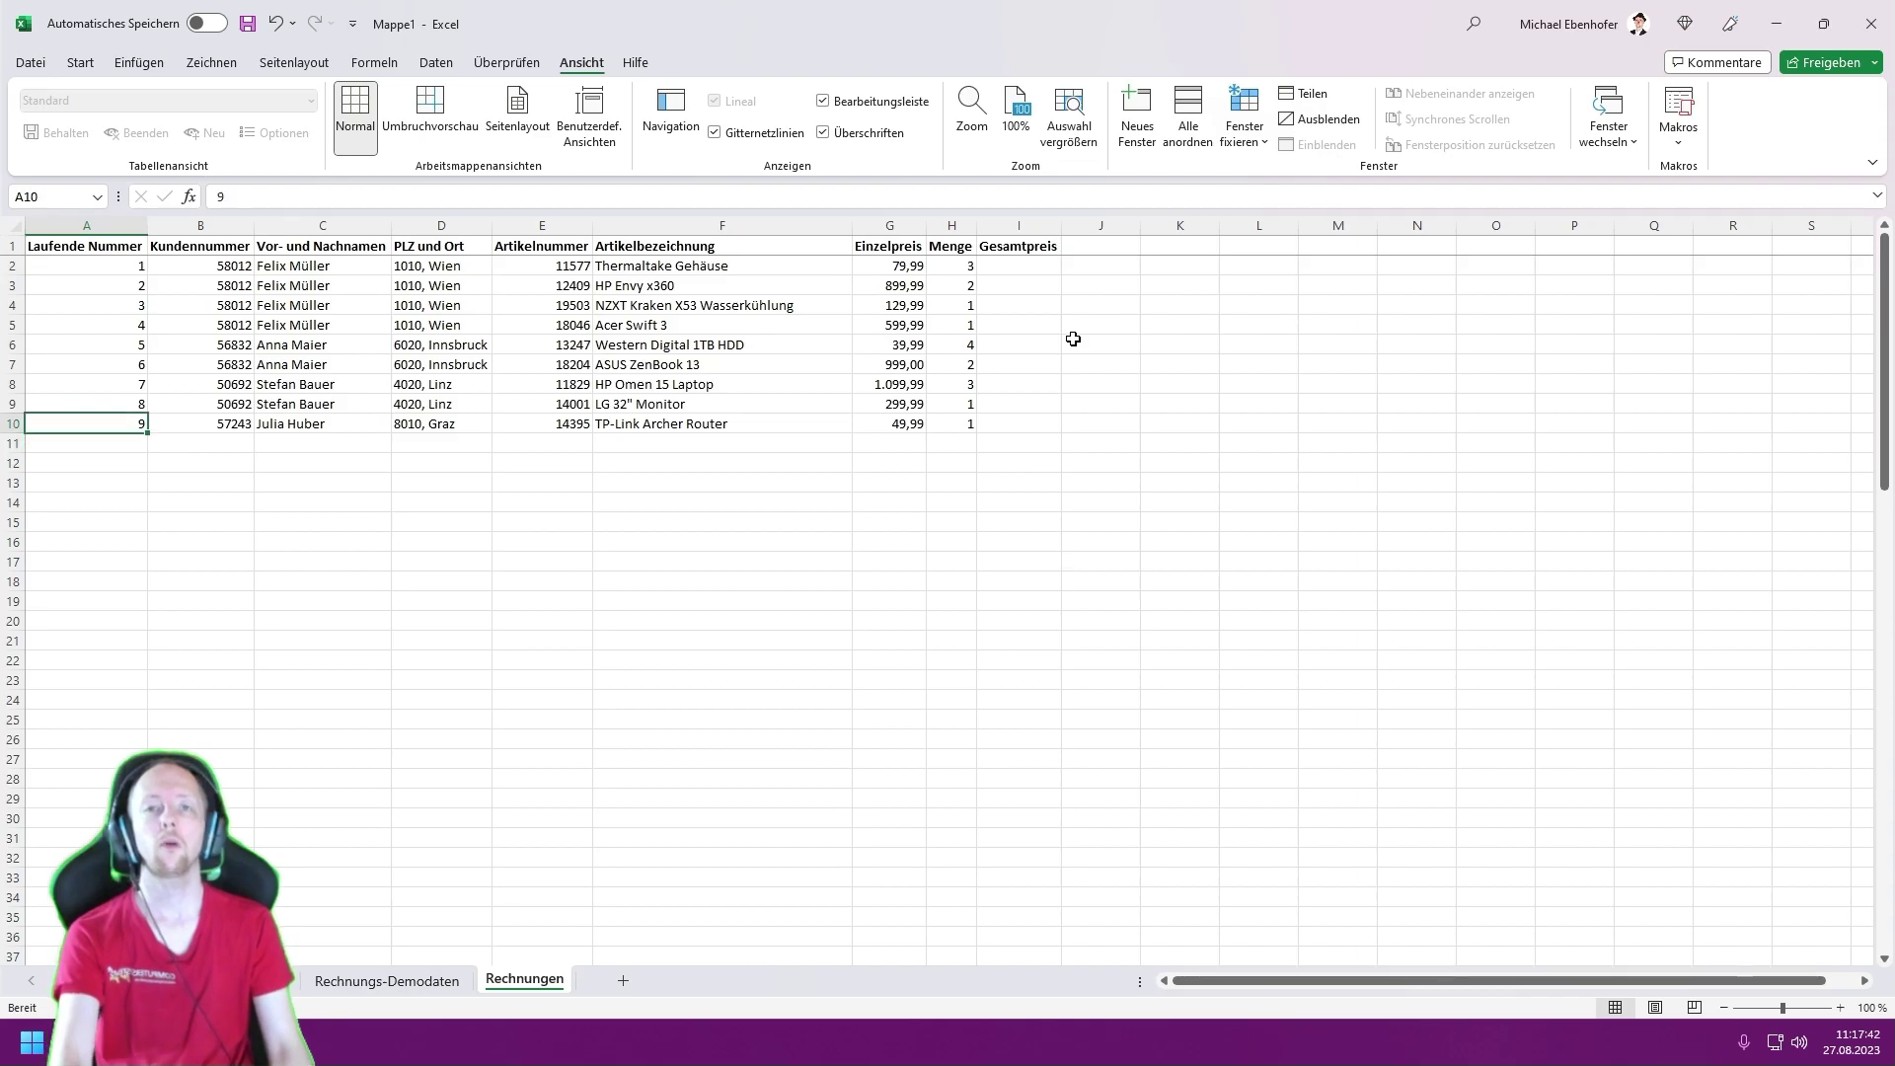
key("Up")
key("Up")
key("Up")
- Rename headers A1–E1 to LfdNr, KdNr, Kundenname, PLZ-Ort and ArtNr
type("Lf")
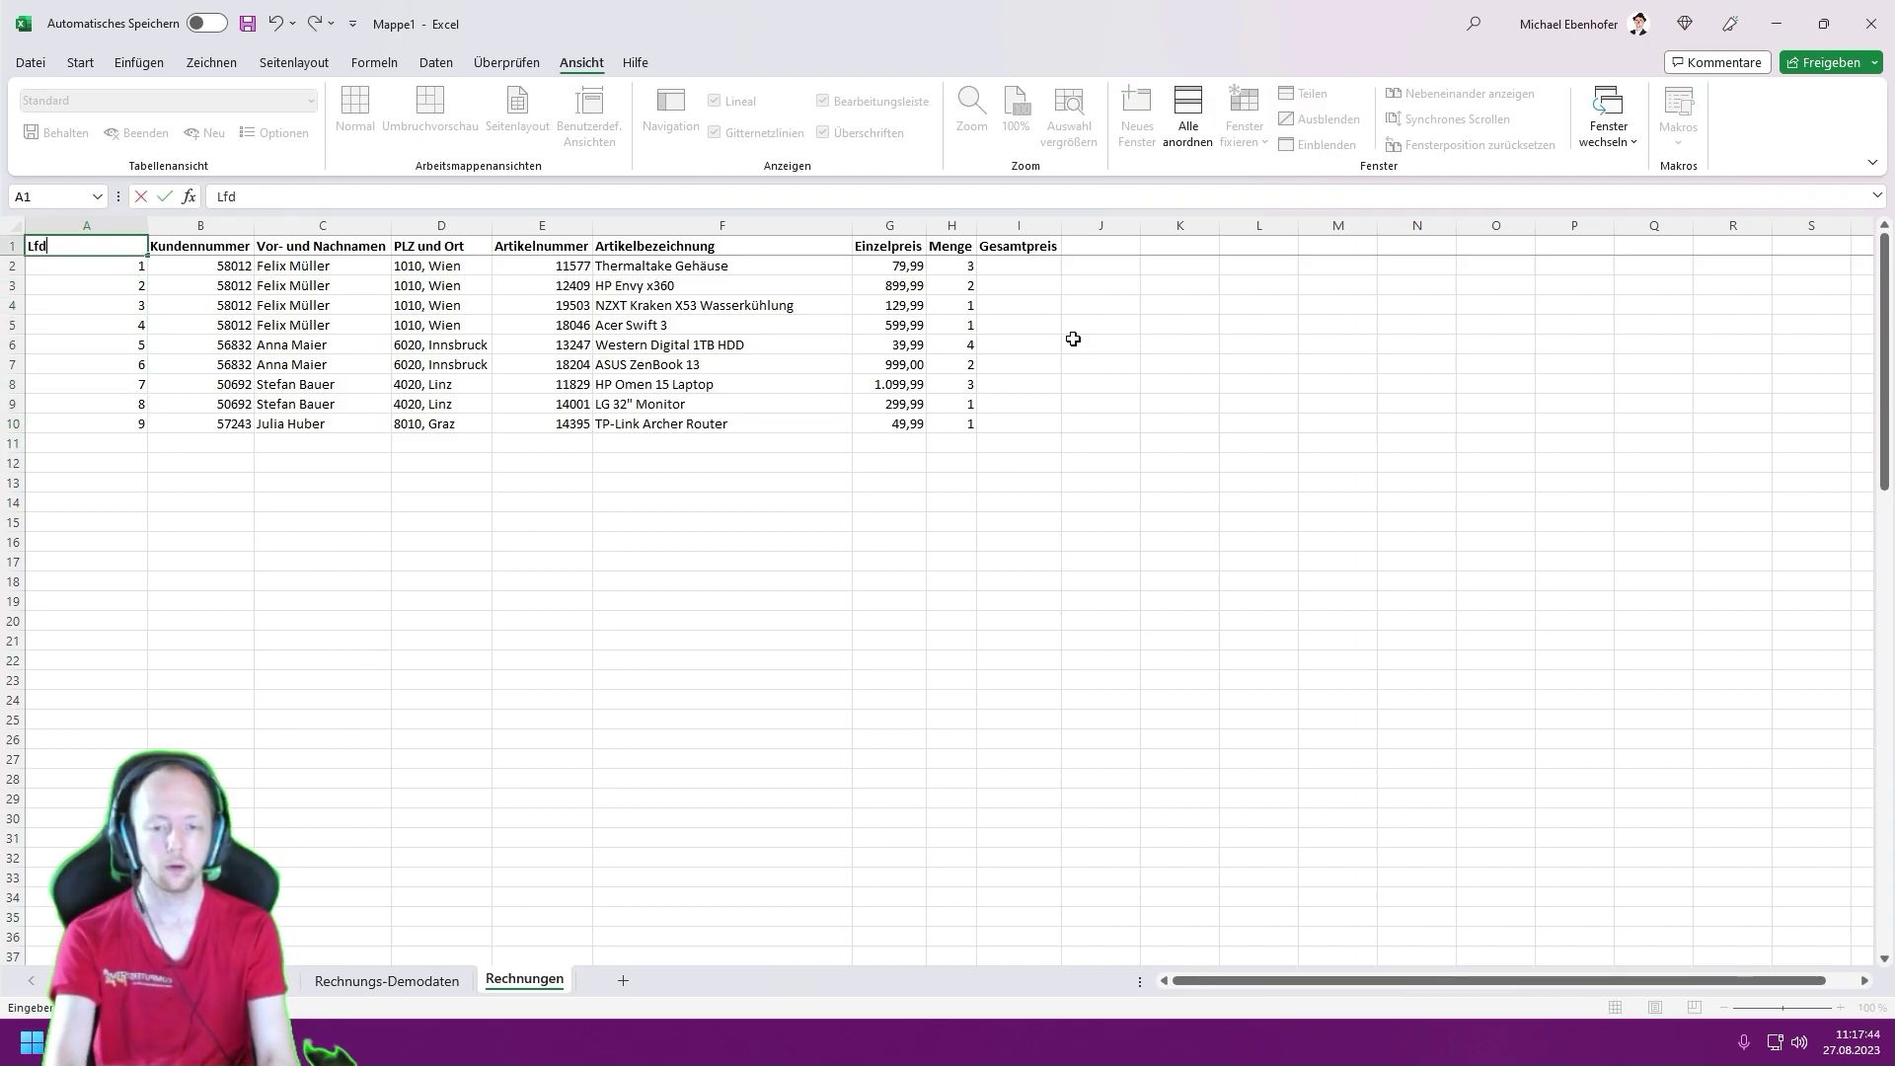
type("dNr")
key("Tab")
type("K")
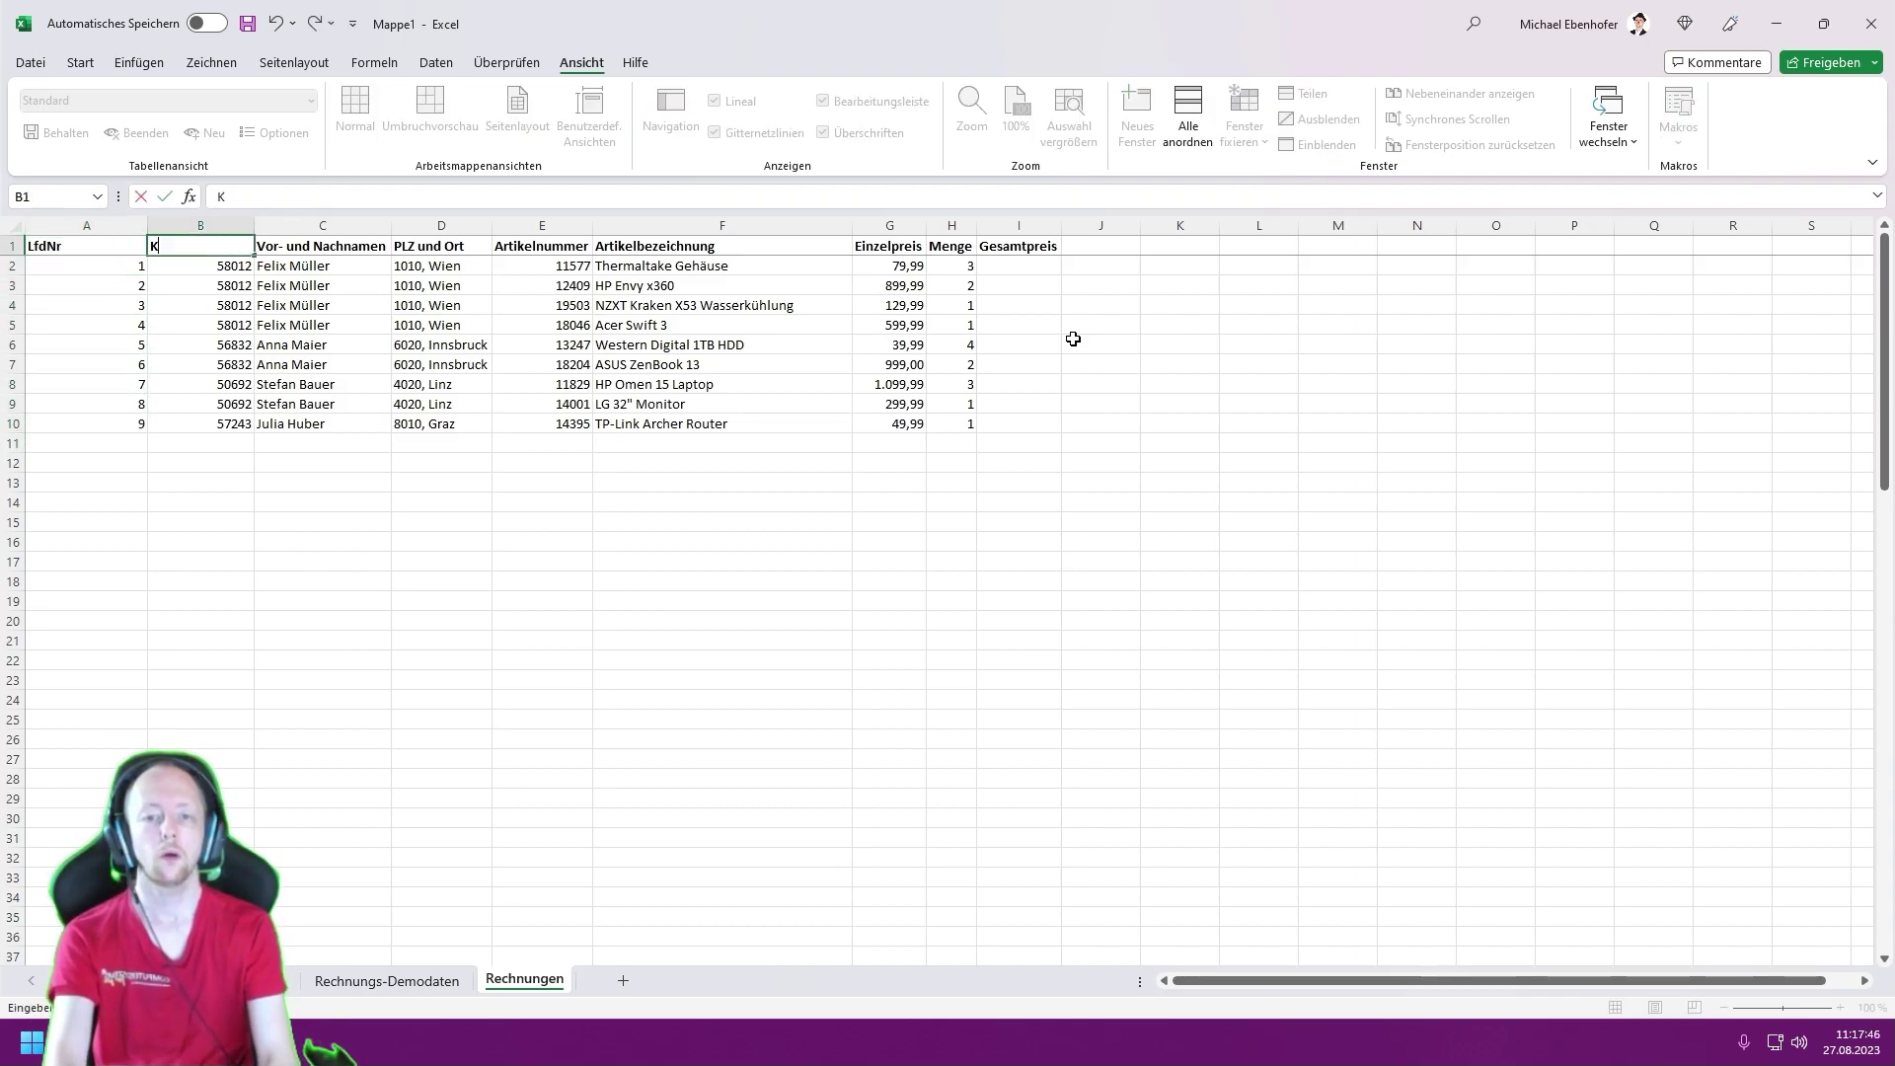
key("Tab")
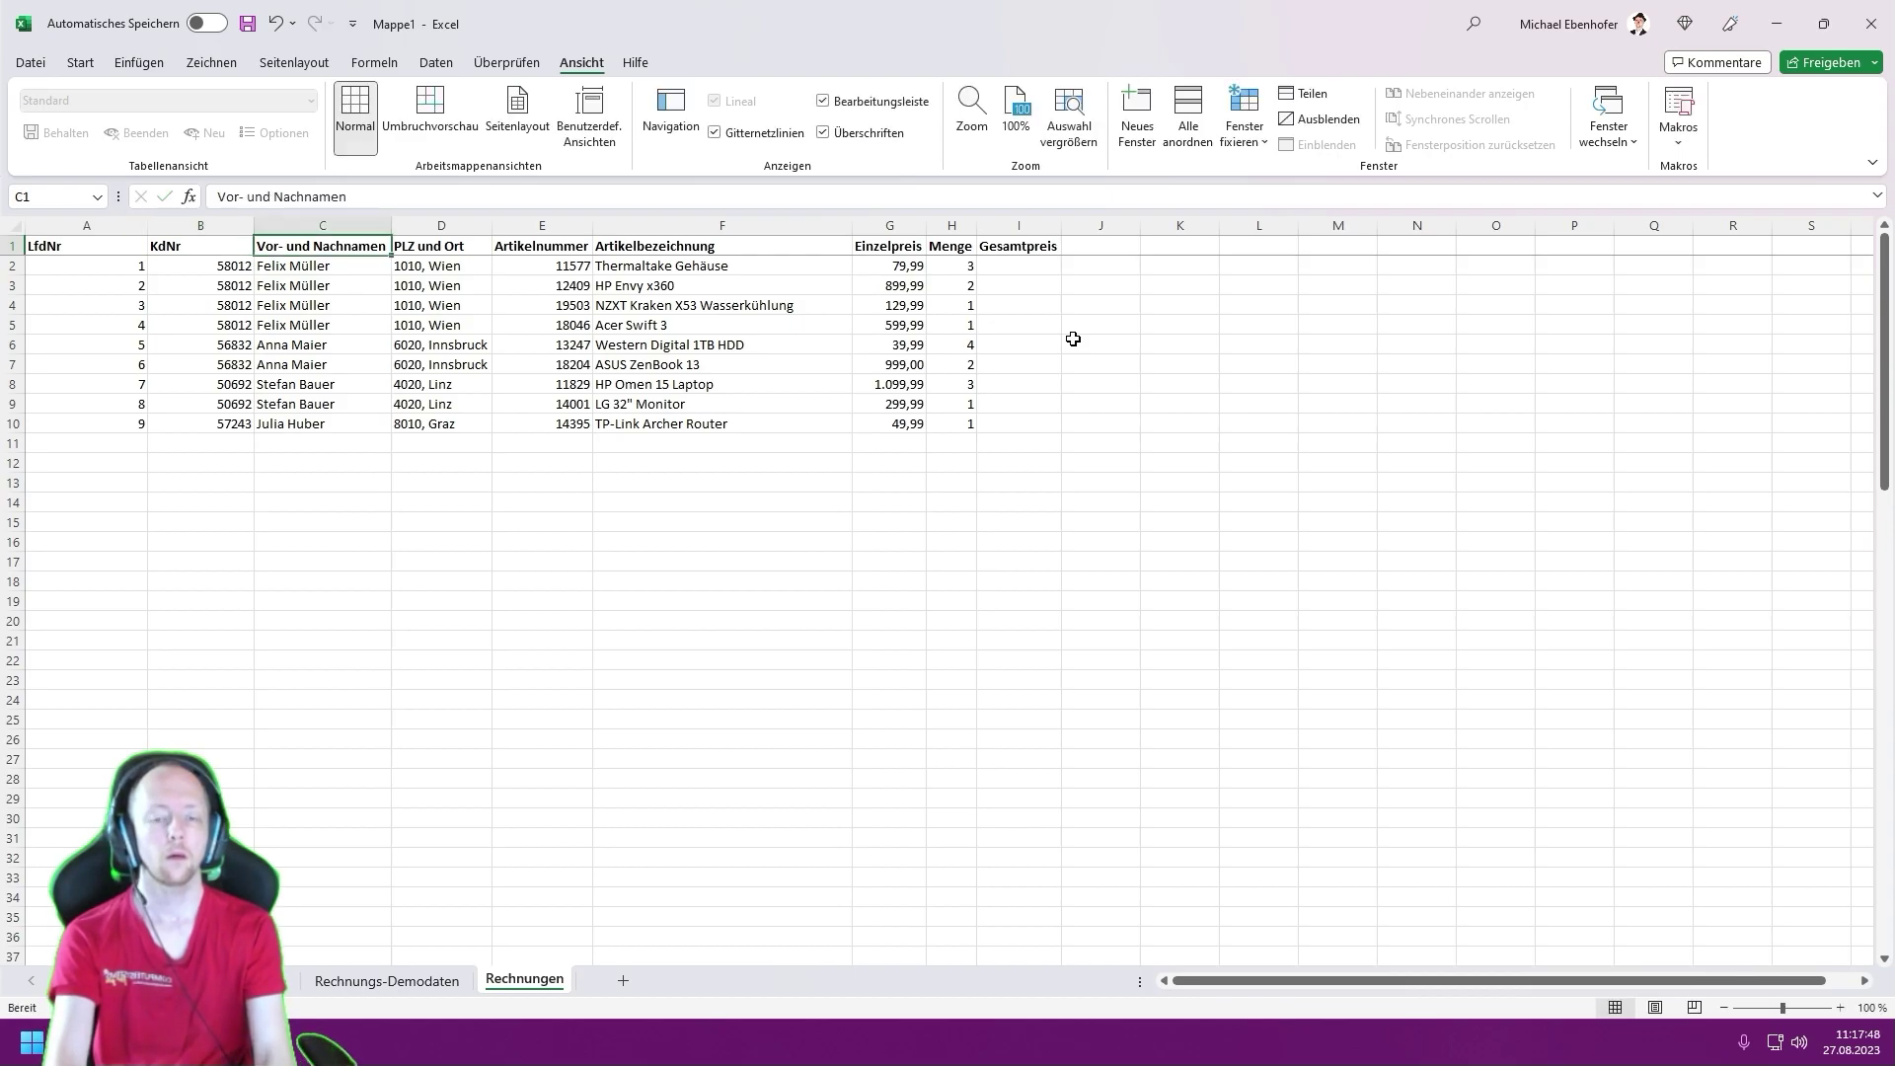
type("Kundenname")
key("Tab")
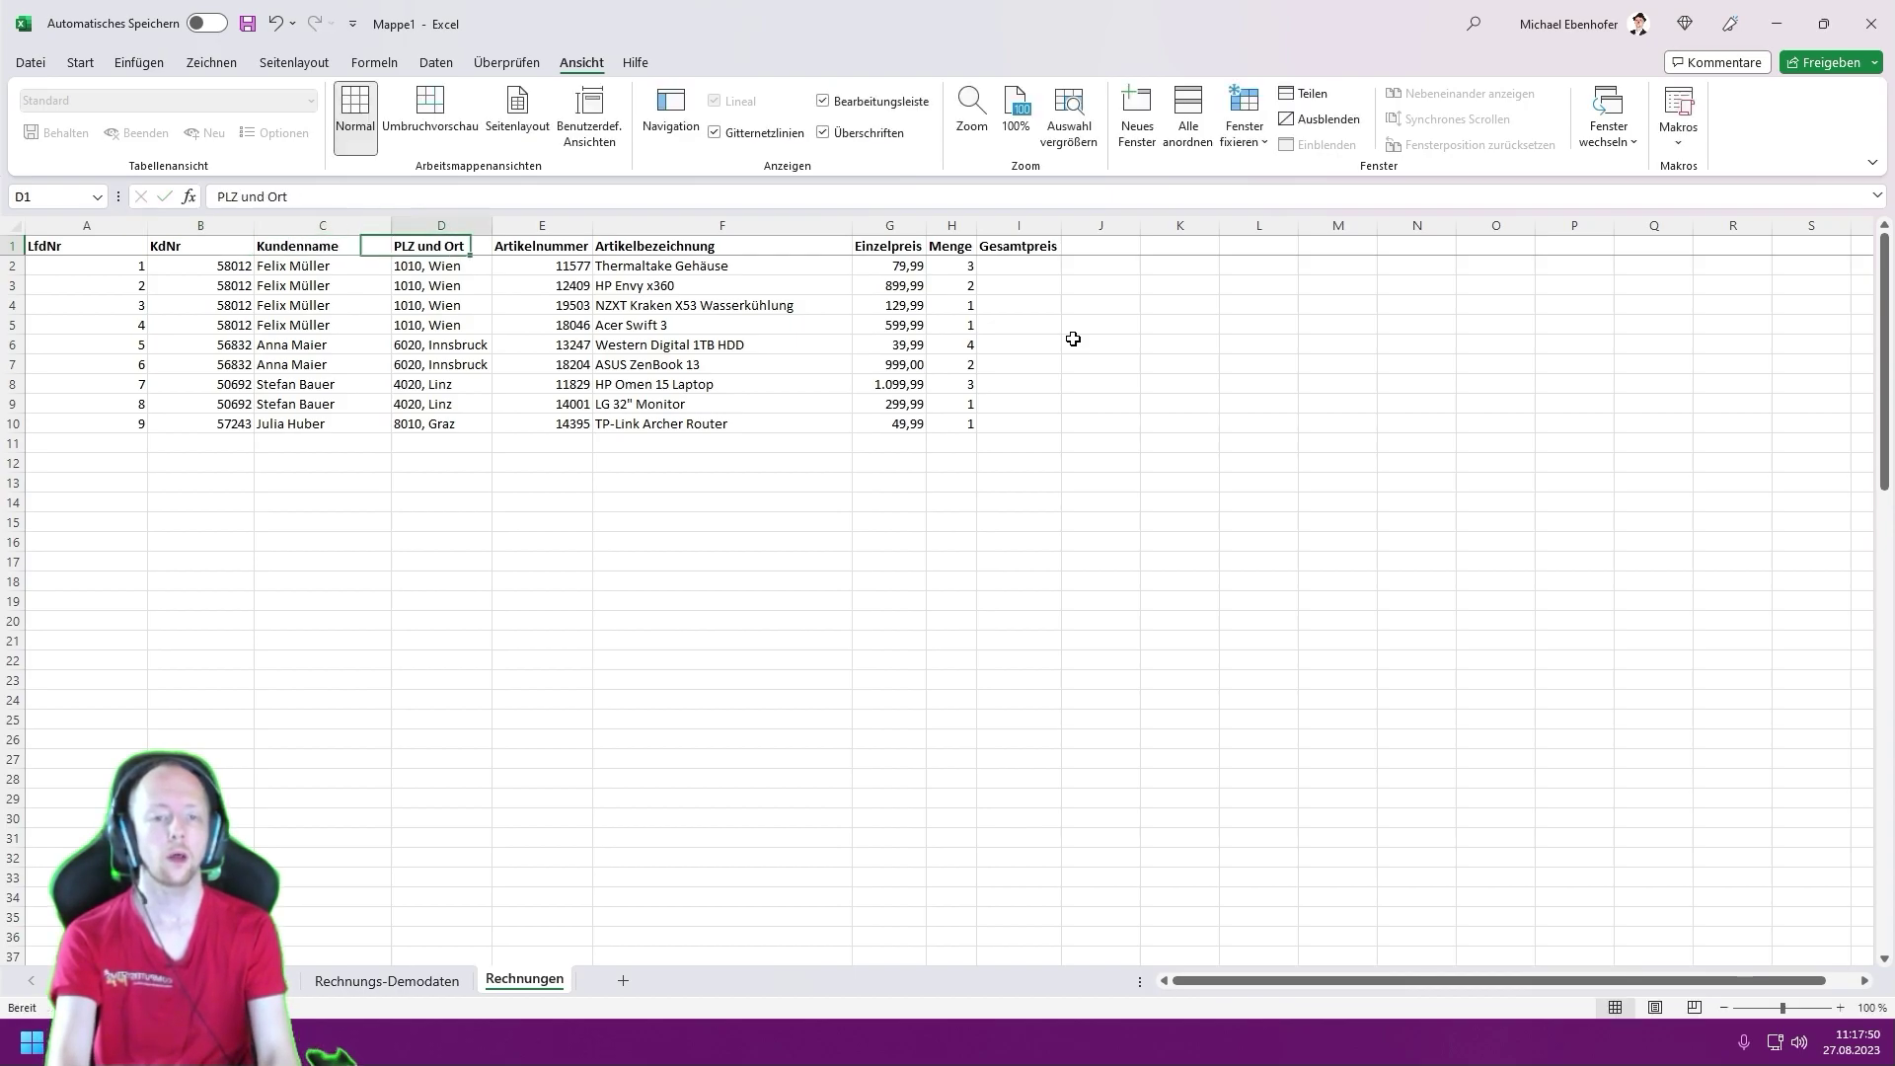
type("PLZ-Ort")
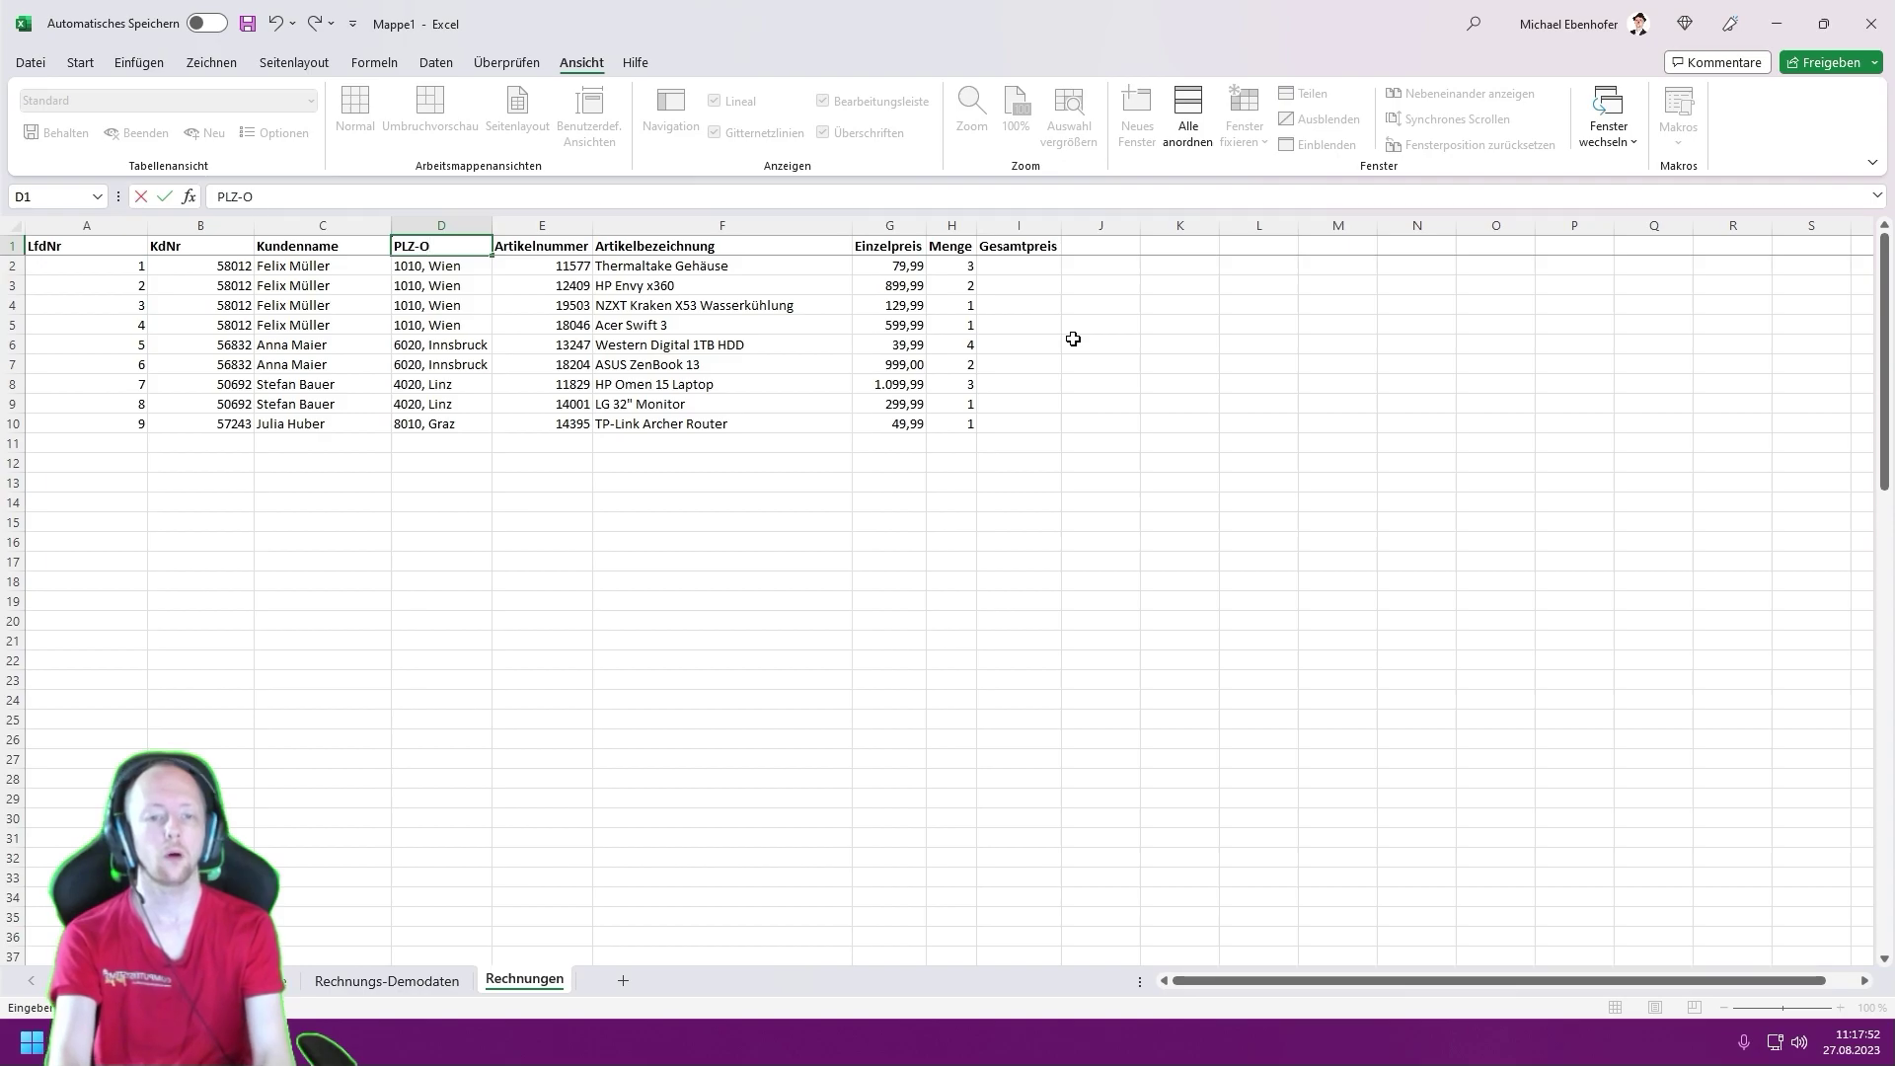
key("Tab")
type("ArtN")
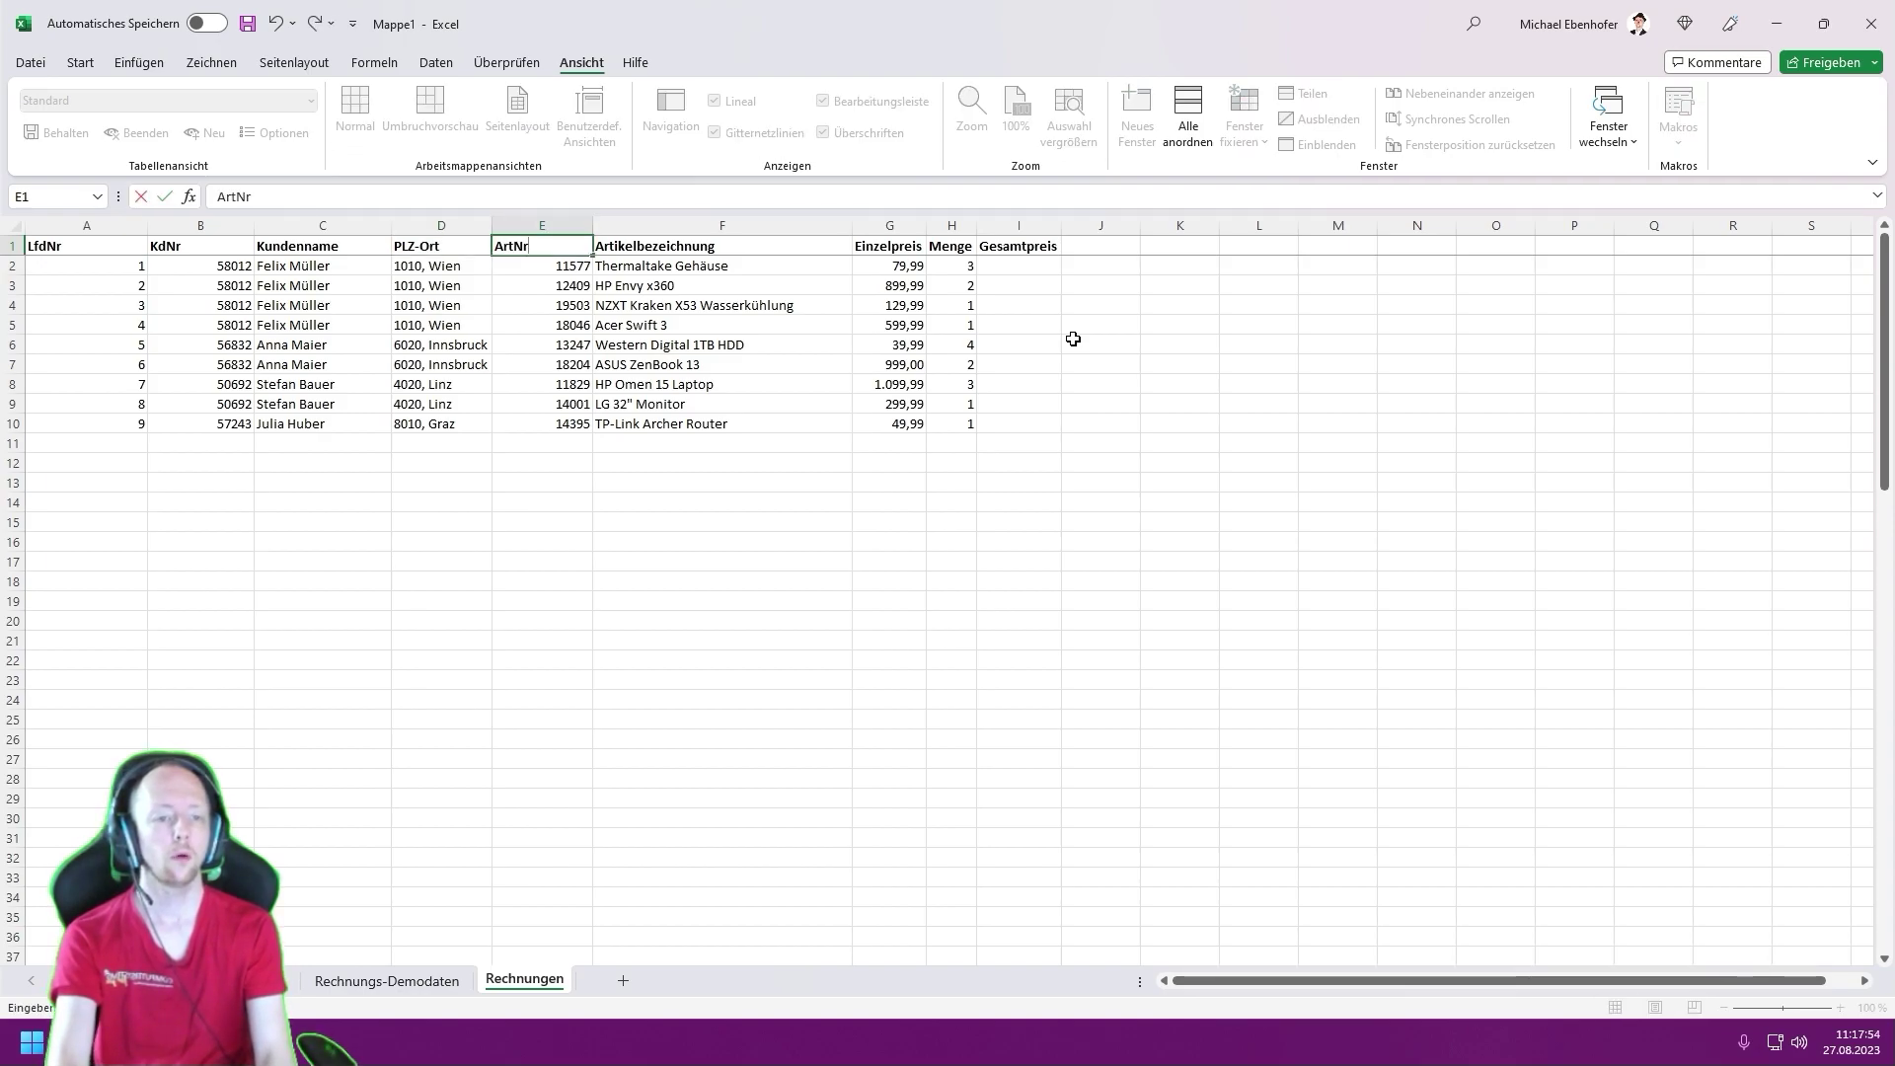
key("Tab")
key("Tab")
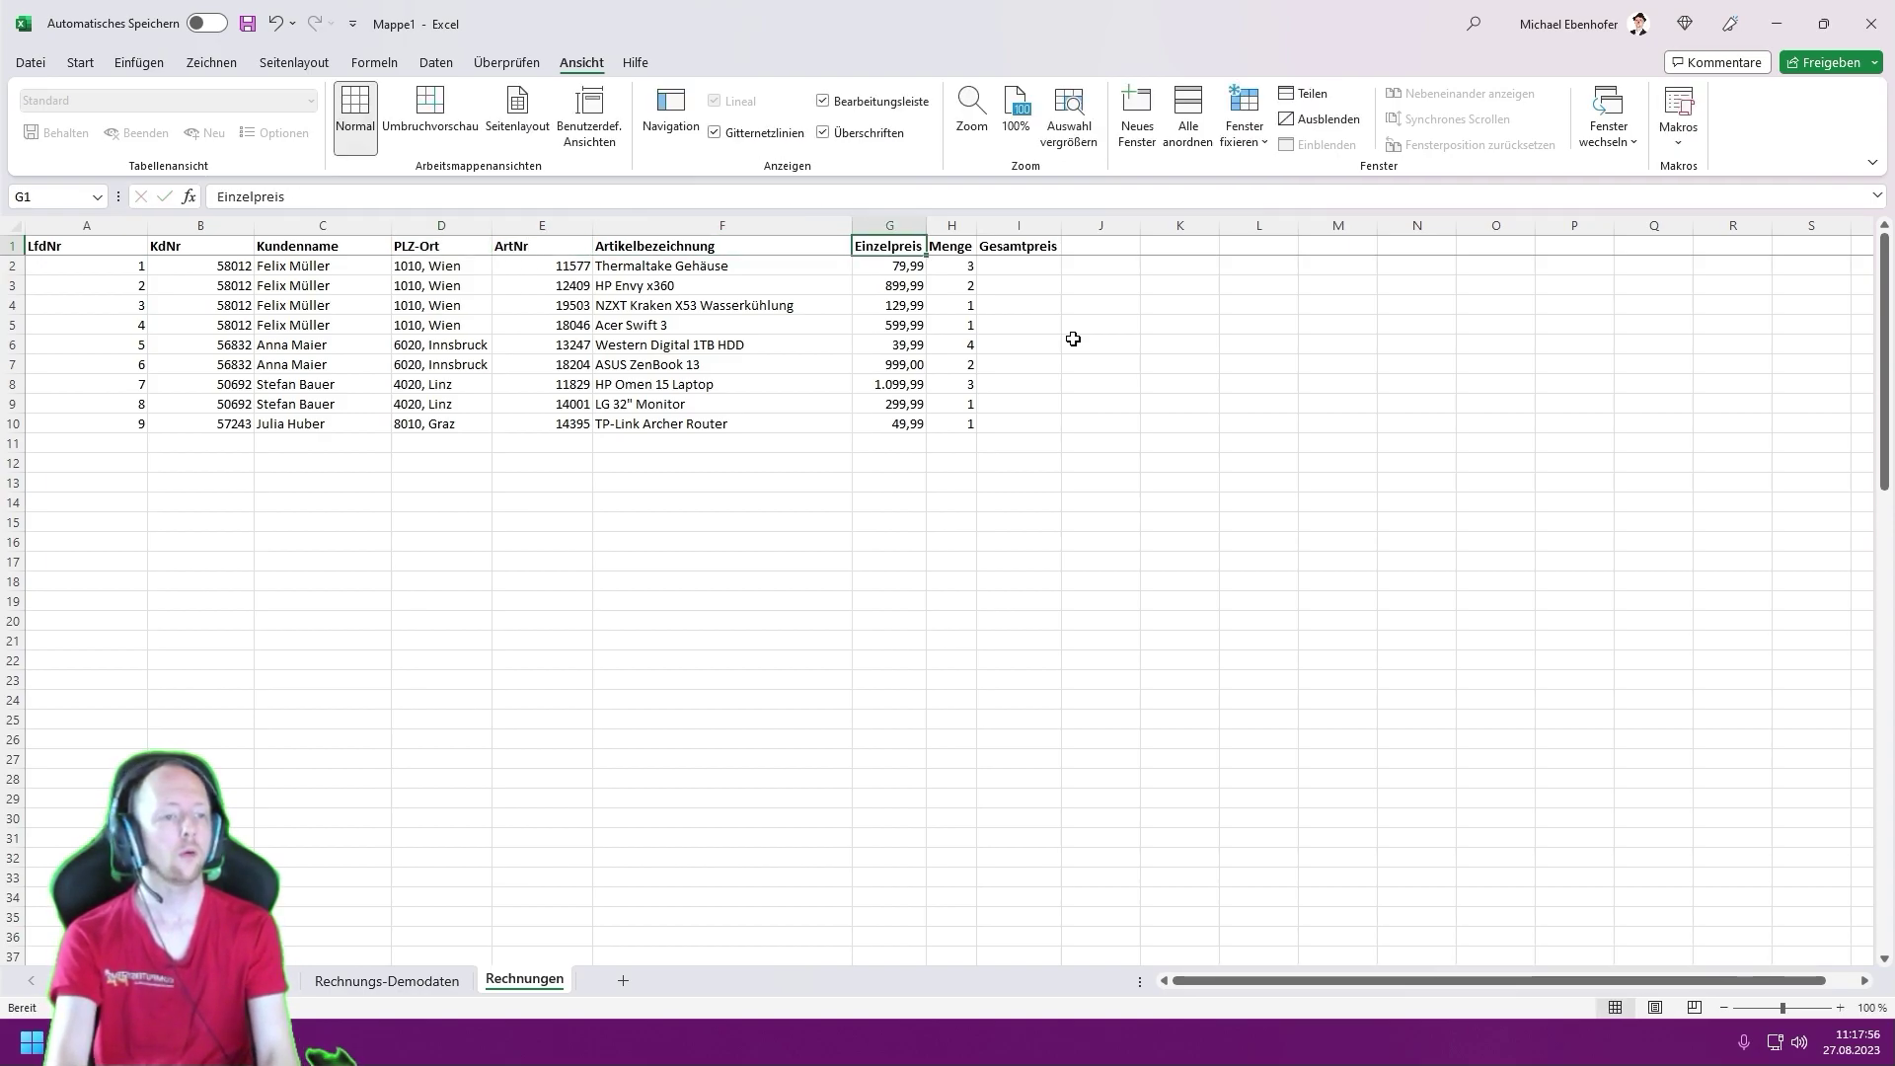
key("Tab")
key("Tab")
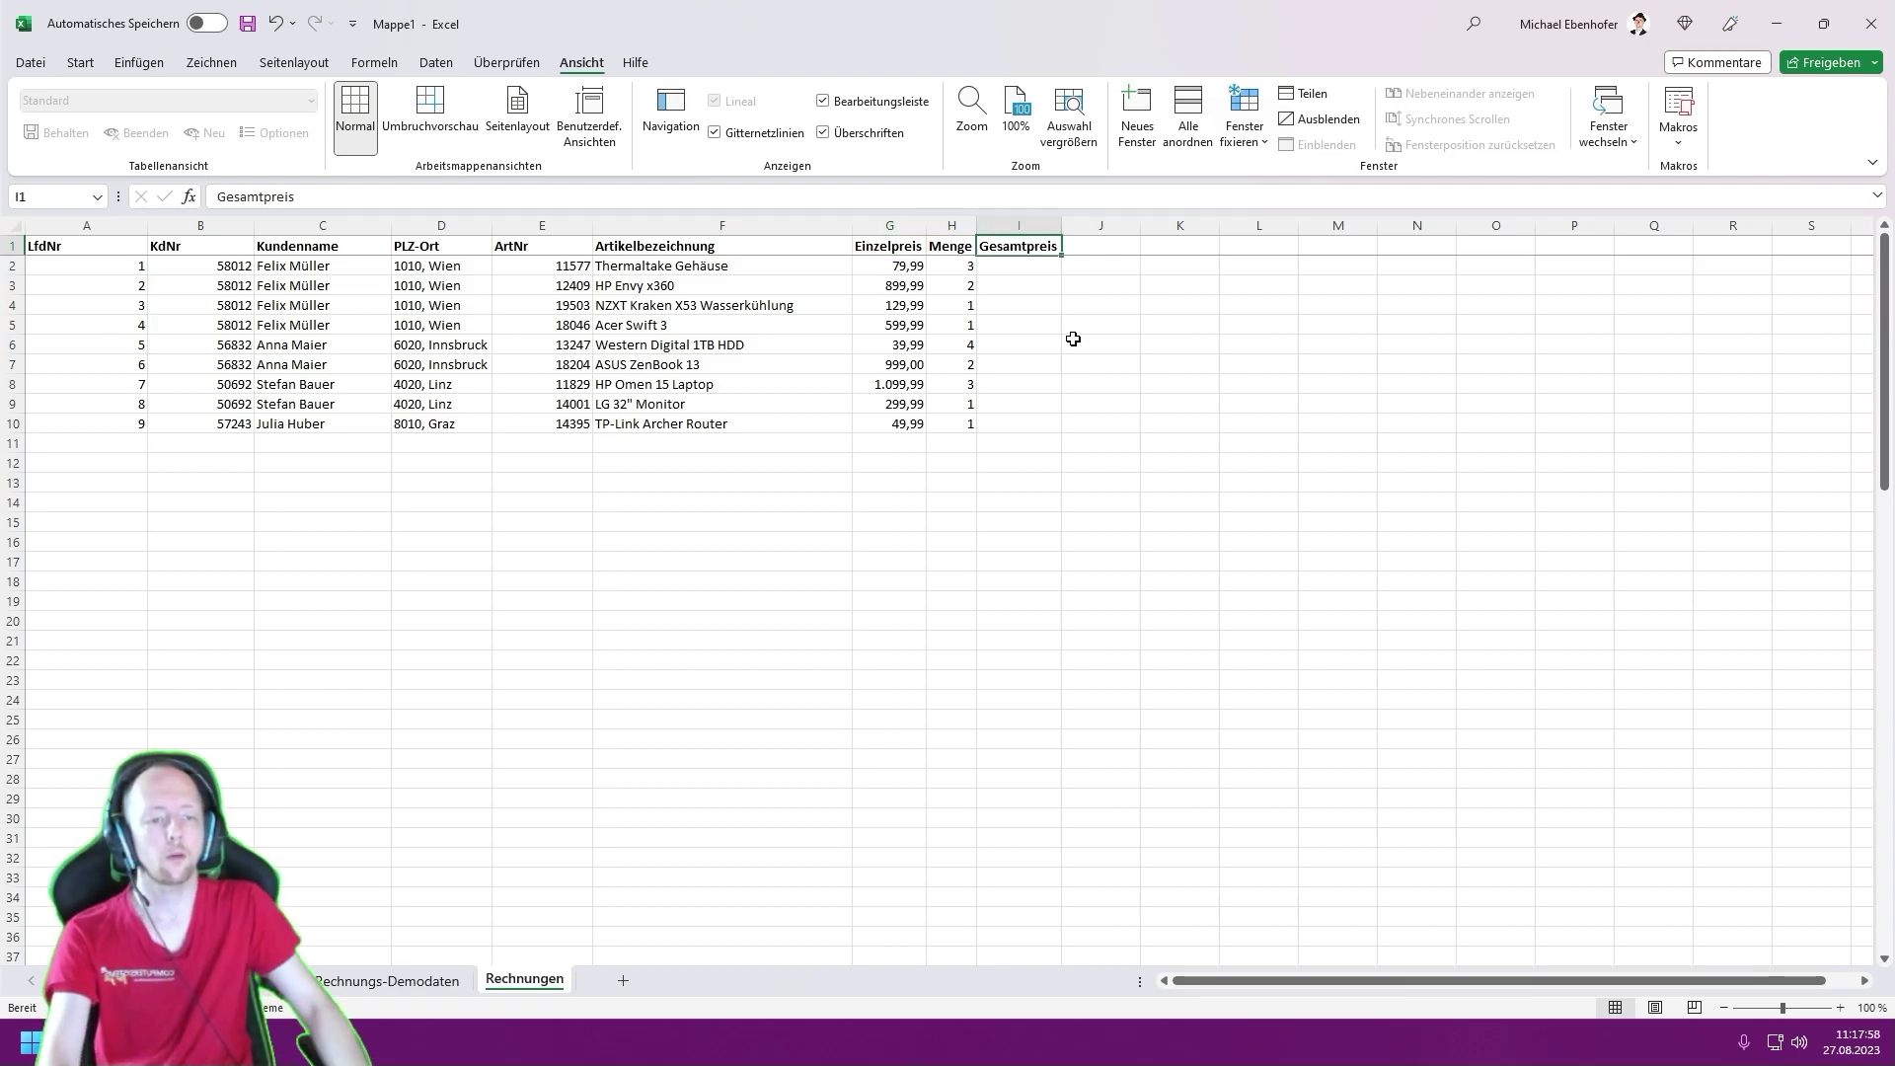
key("ctrl+a")
- Autofit every column width on the Rechnungen sheet
double_click(852, 225)
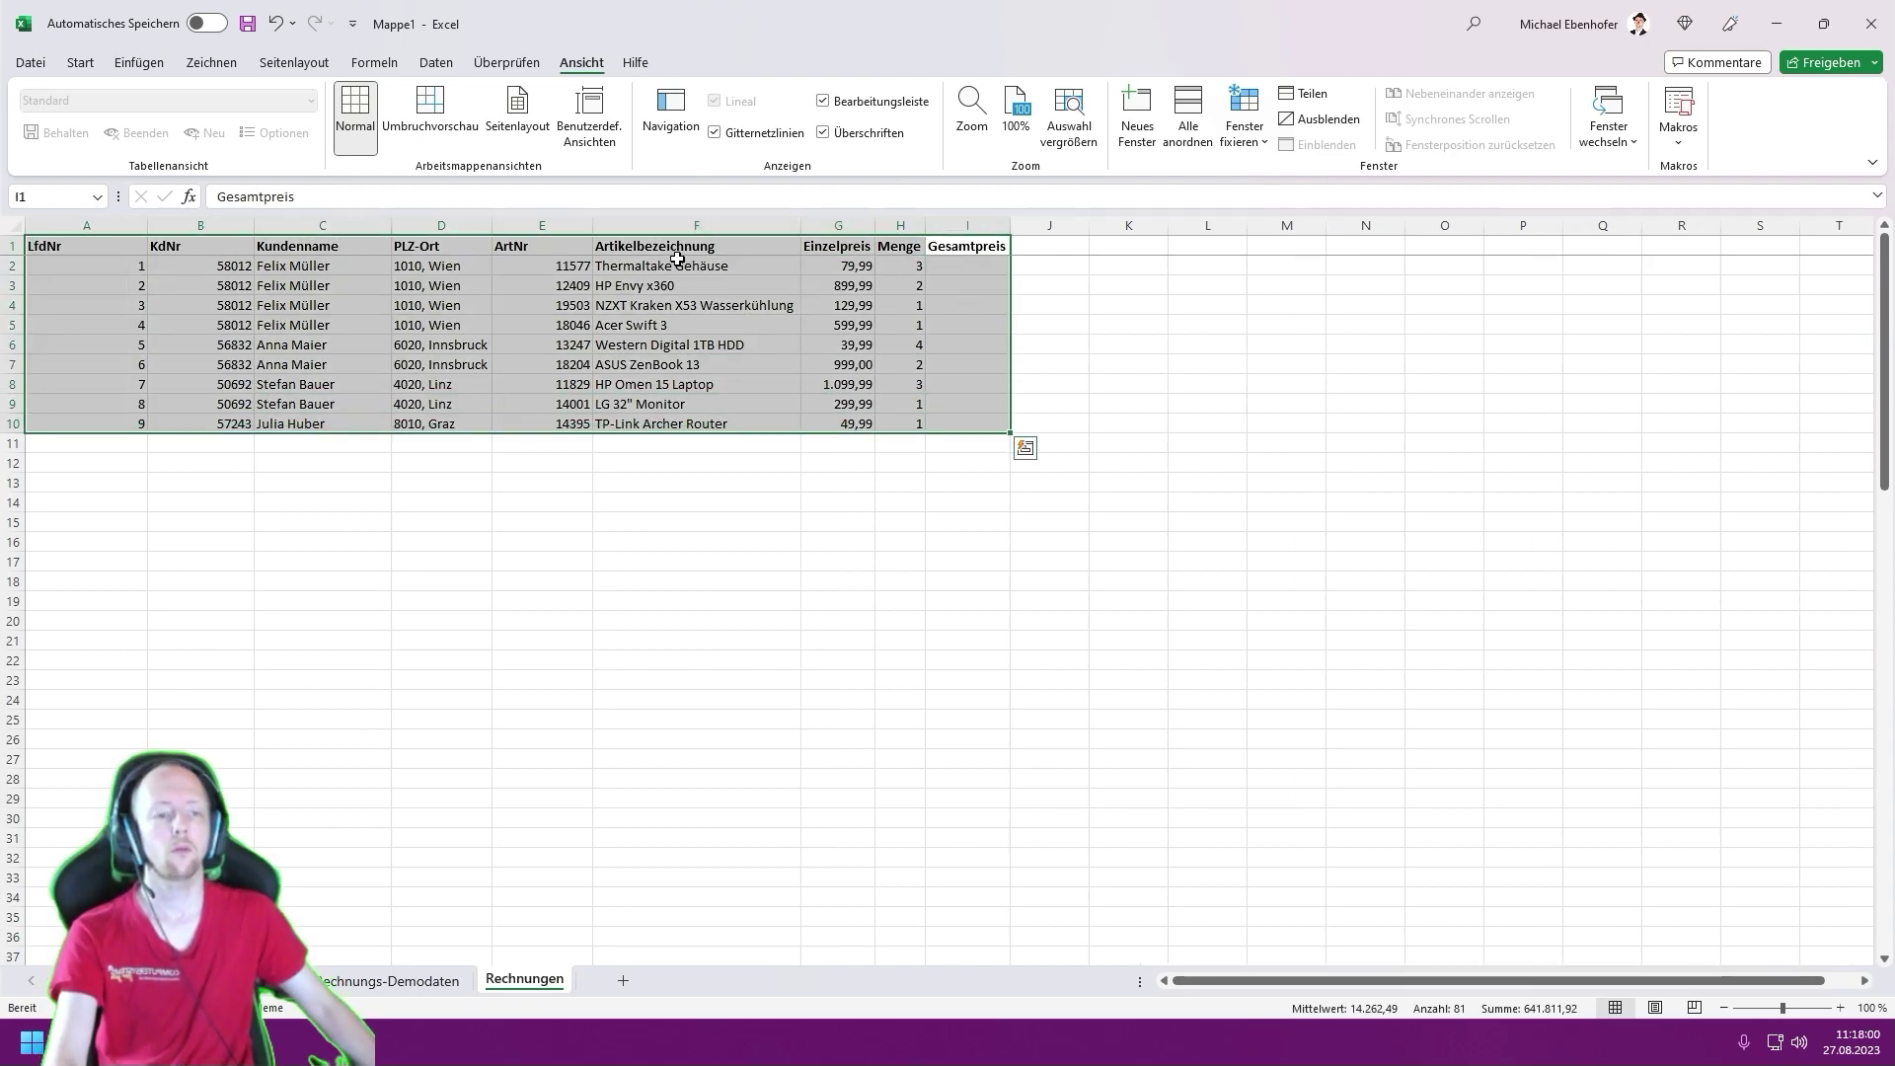
left_click(12, 225)
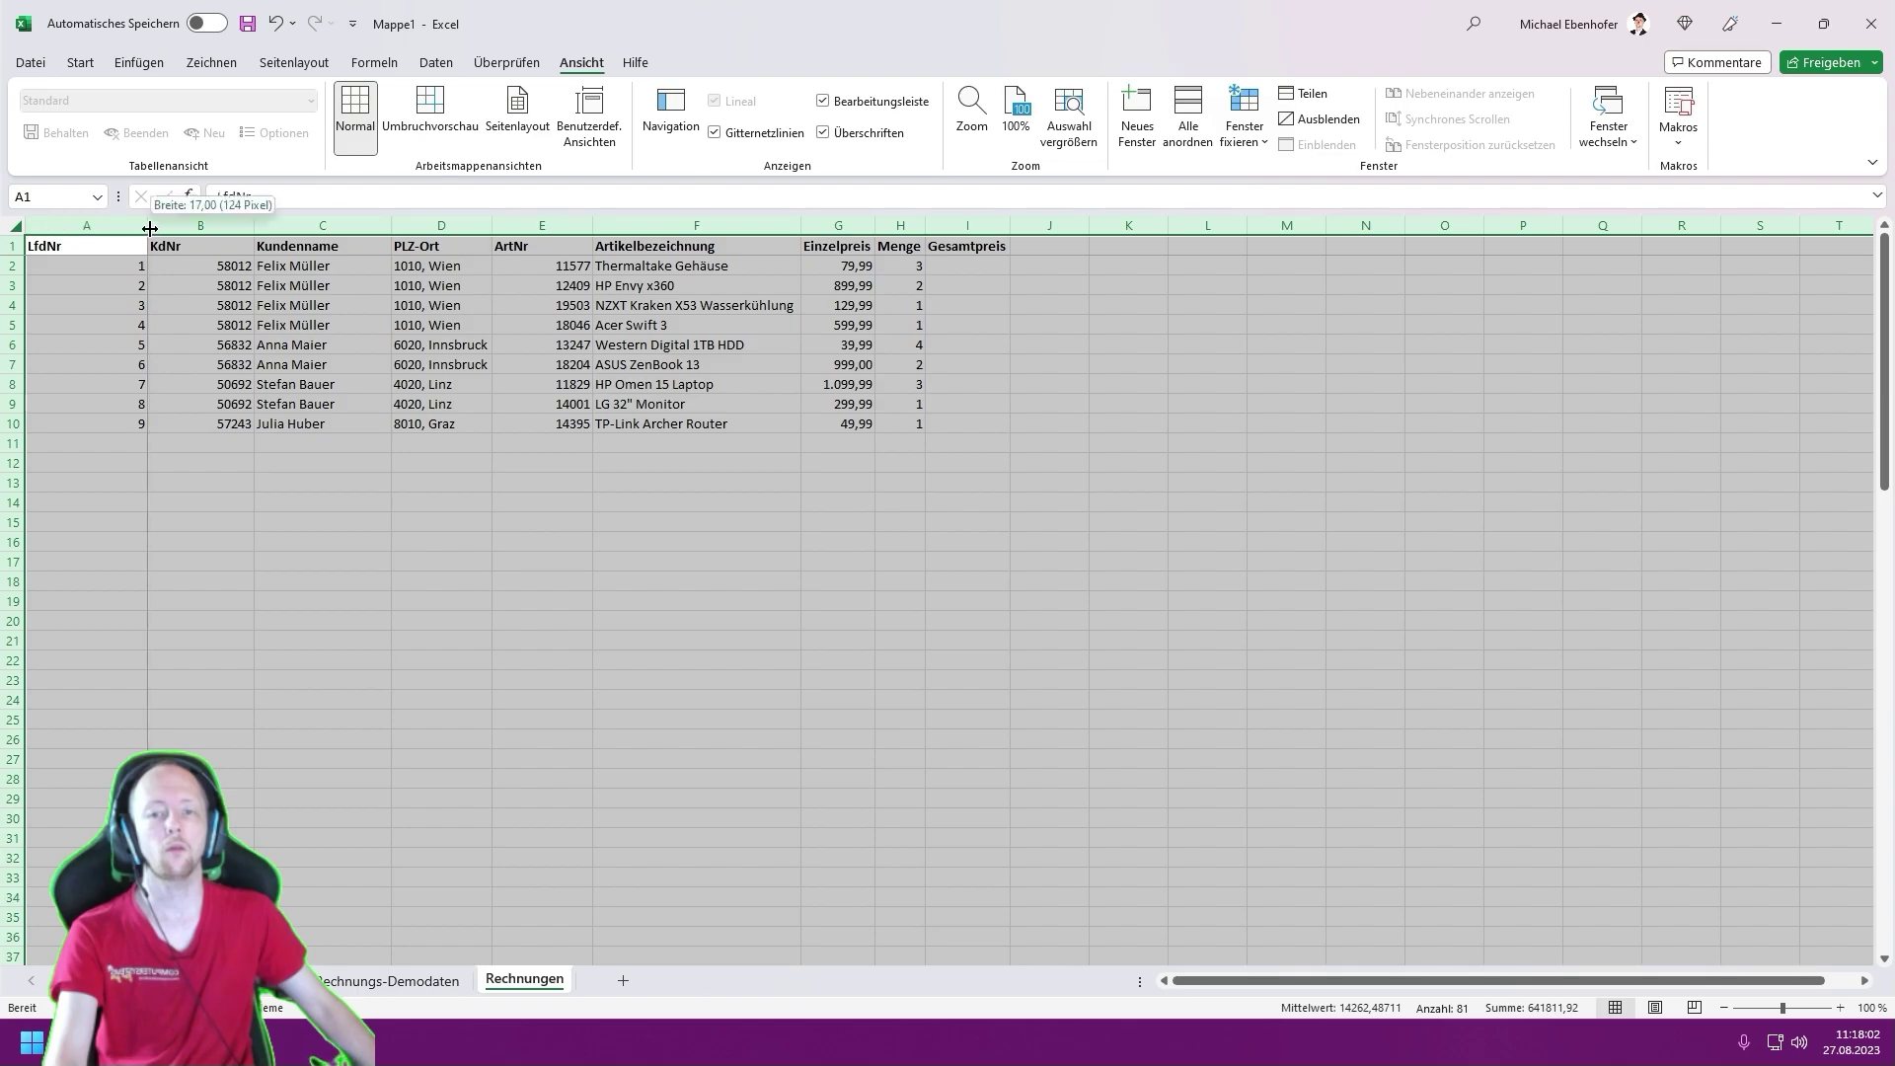
double_click(148, 225)
left_click(134, 299)
- Paste the short A1:I1 headers into Rechnungs-Demodaten and autofit its columns
left_click_drag(44, 245, 731, 247)
key("ctrl+c")
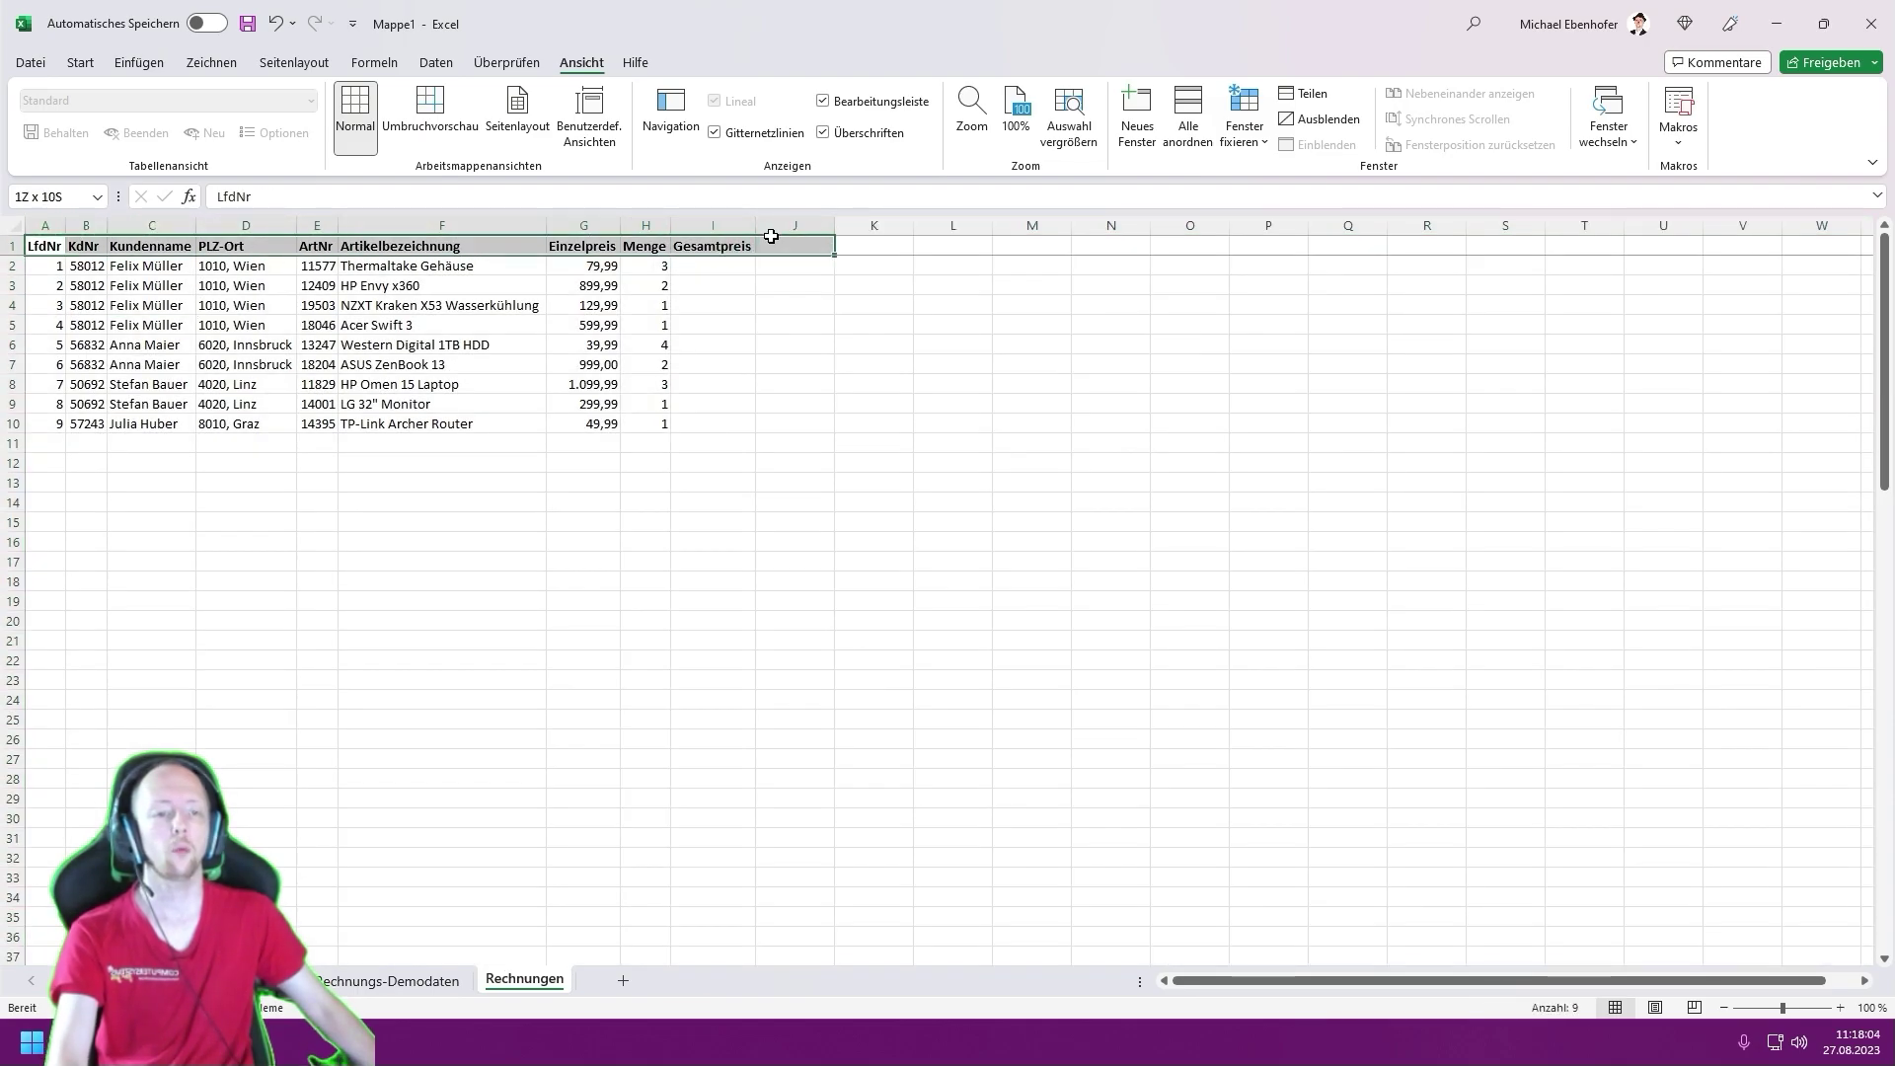
left_click(418, 977)
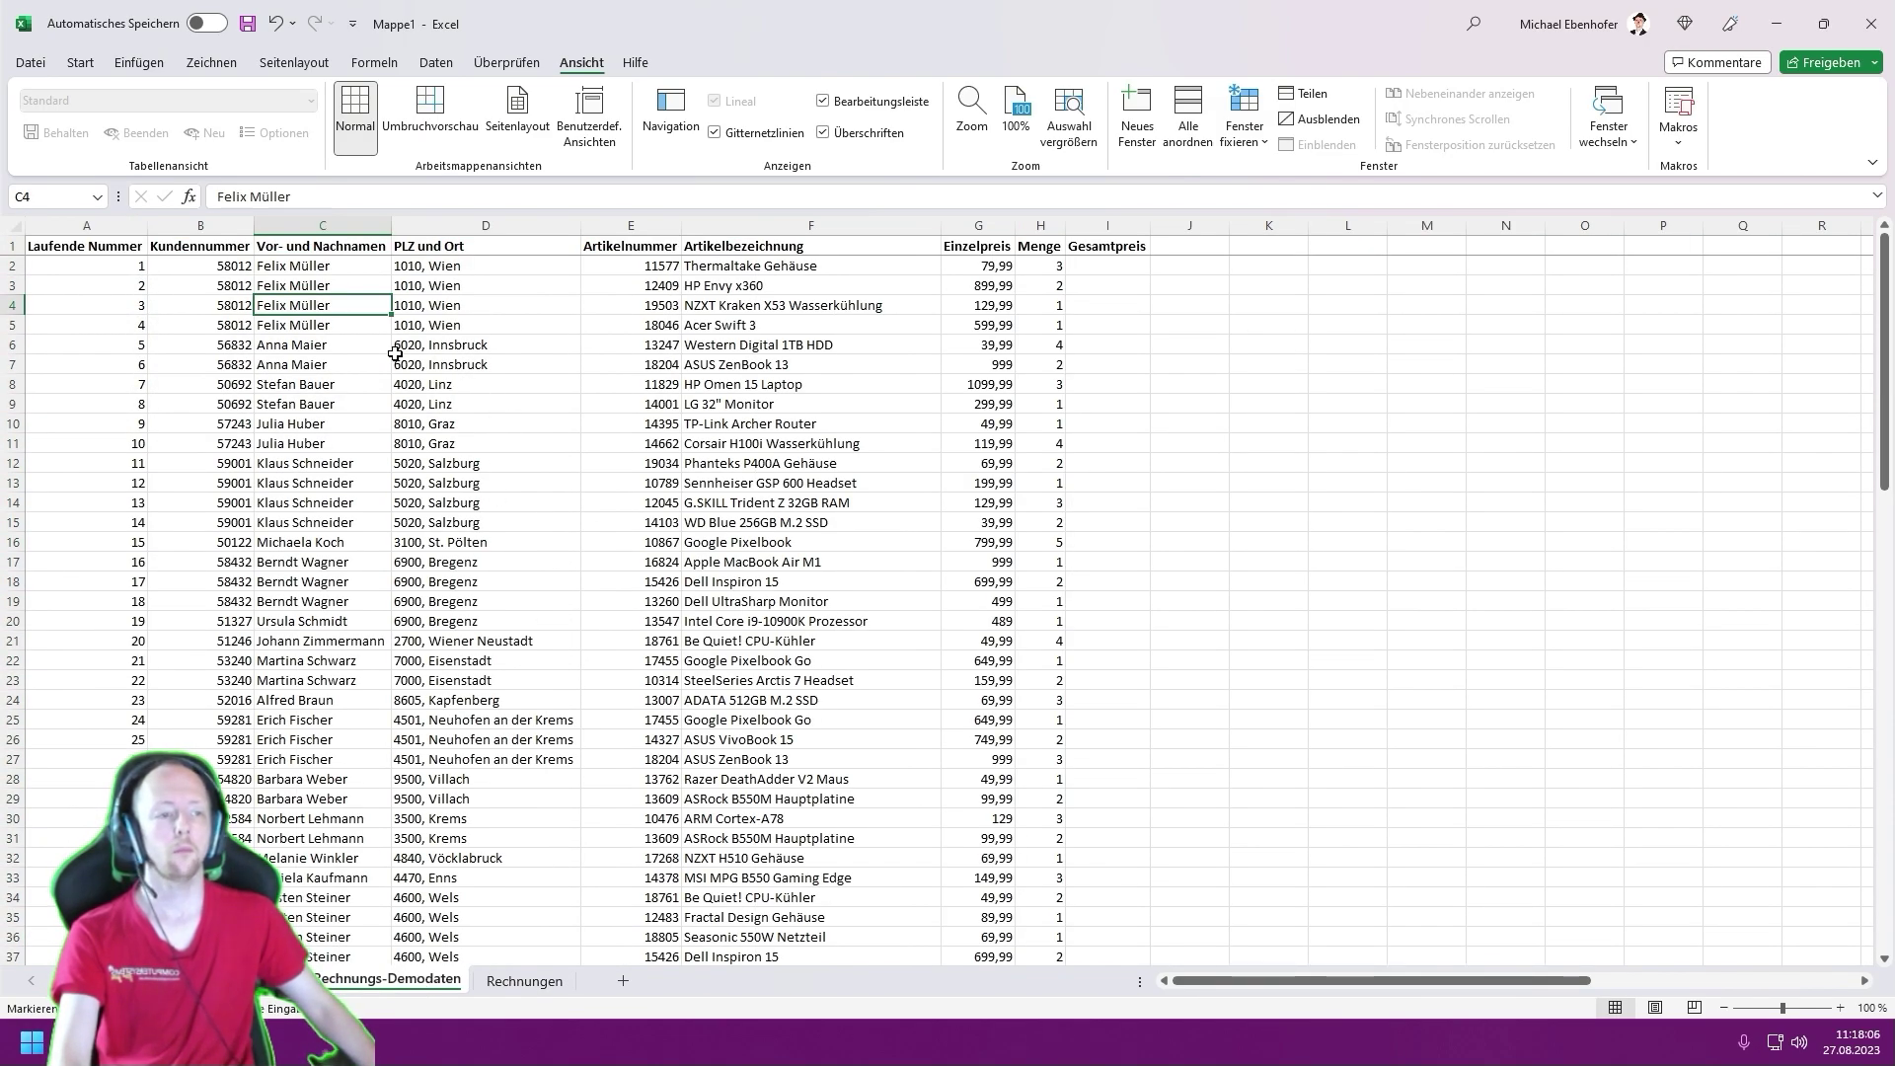
left_click(81, 246)
key("ctrl+v")
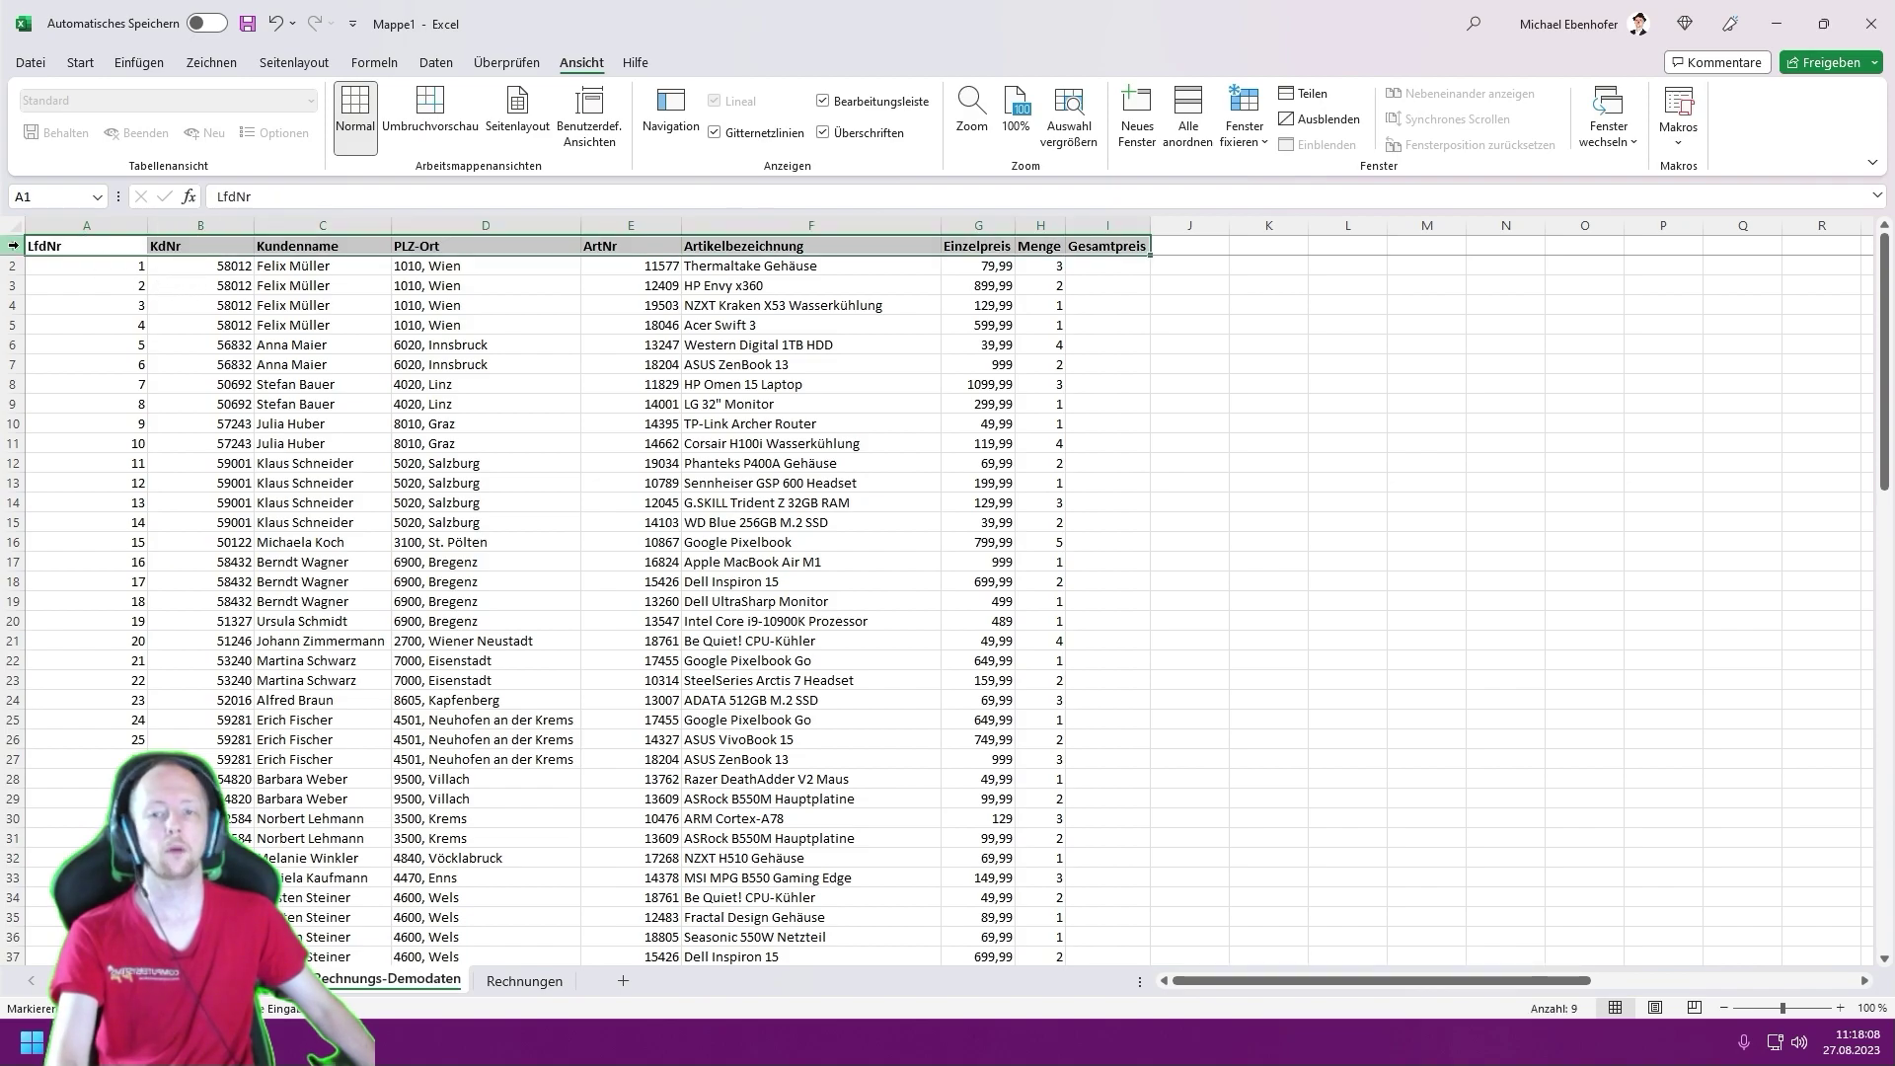
left_click(11, 225)
double_click(147, 225)
left_click(175, 305)
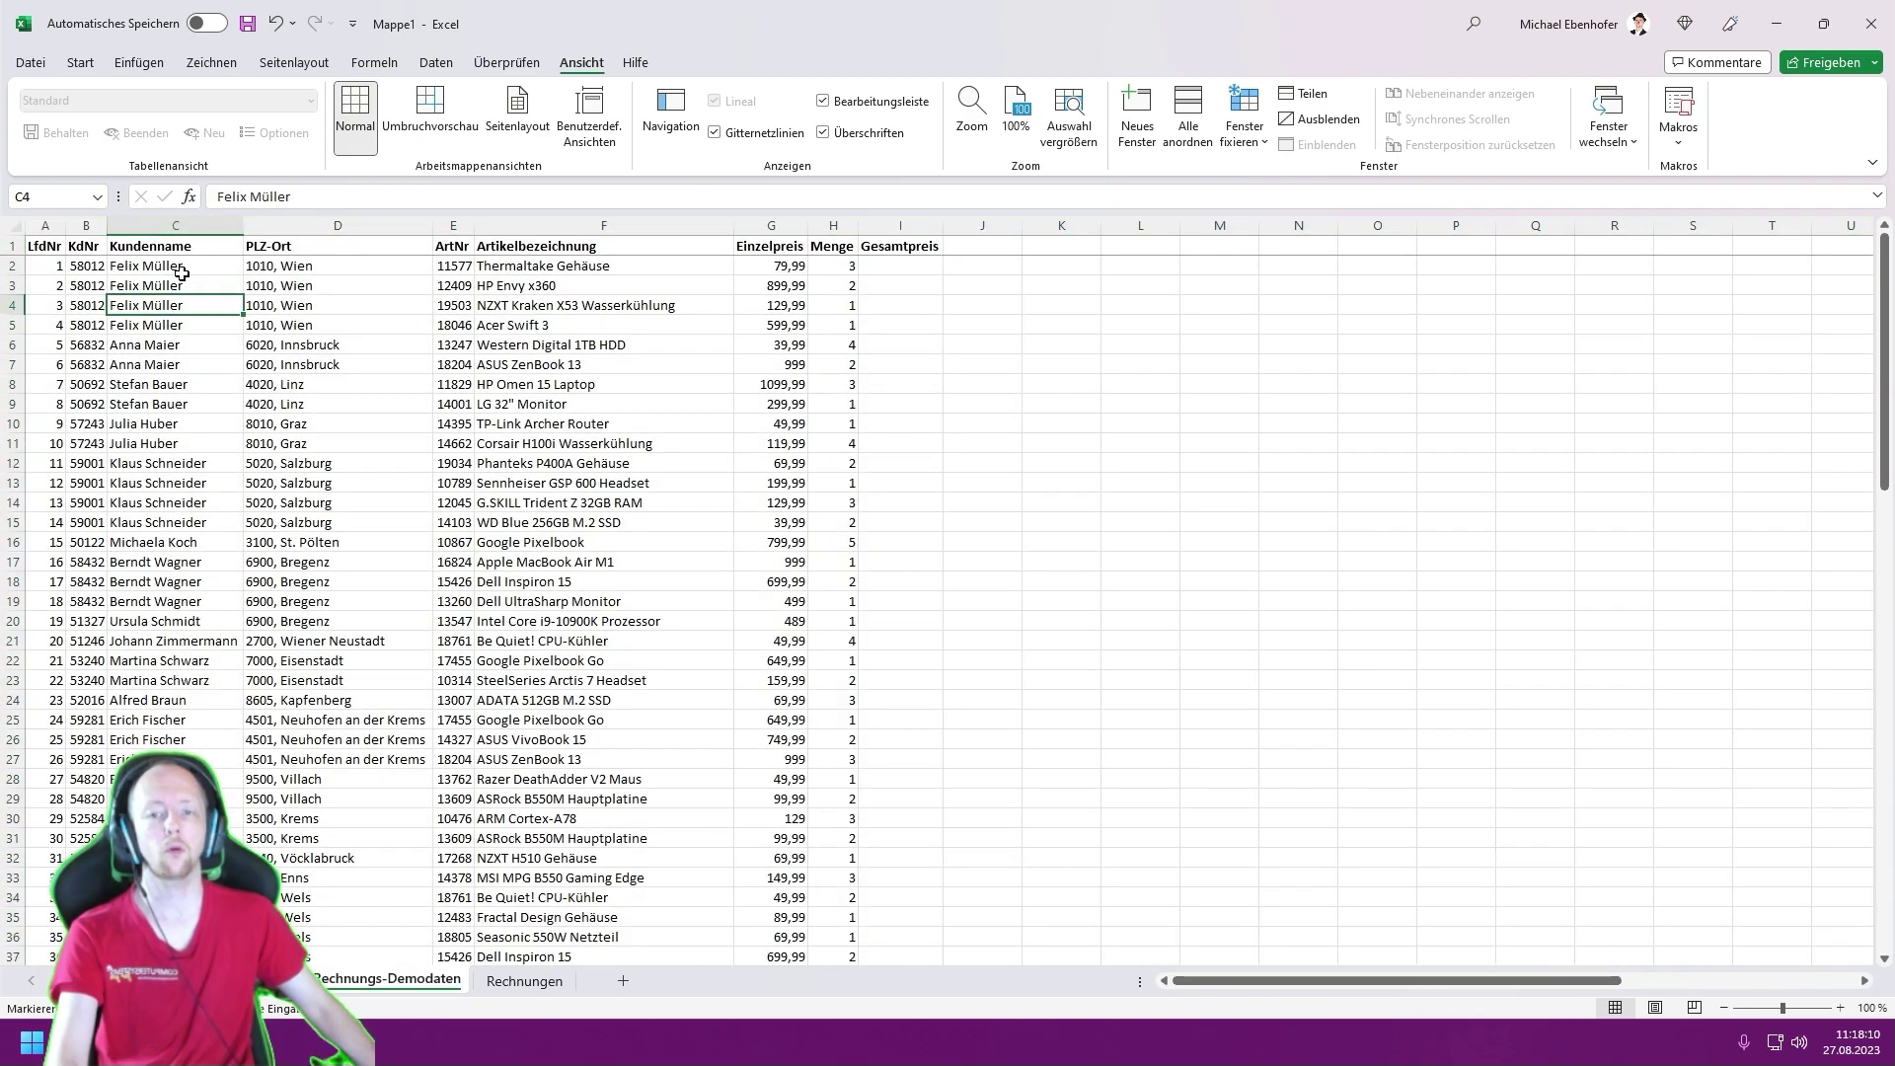
left_click(395, 522)
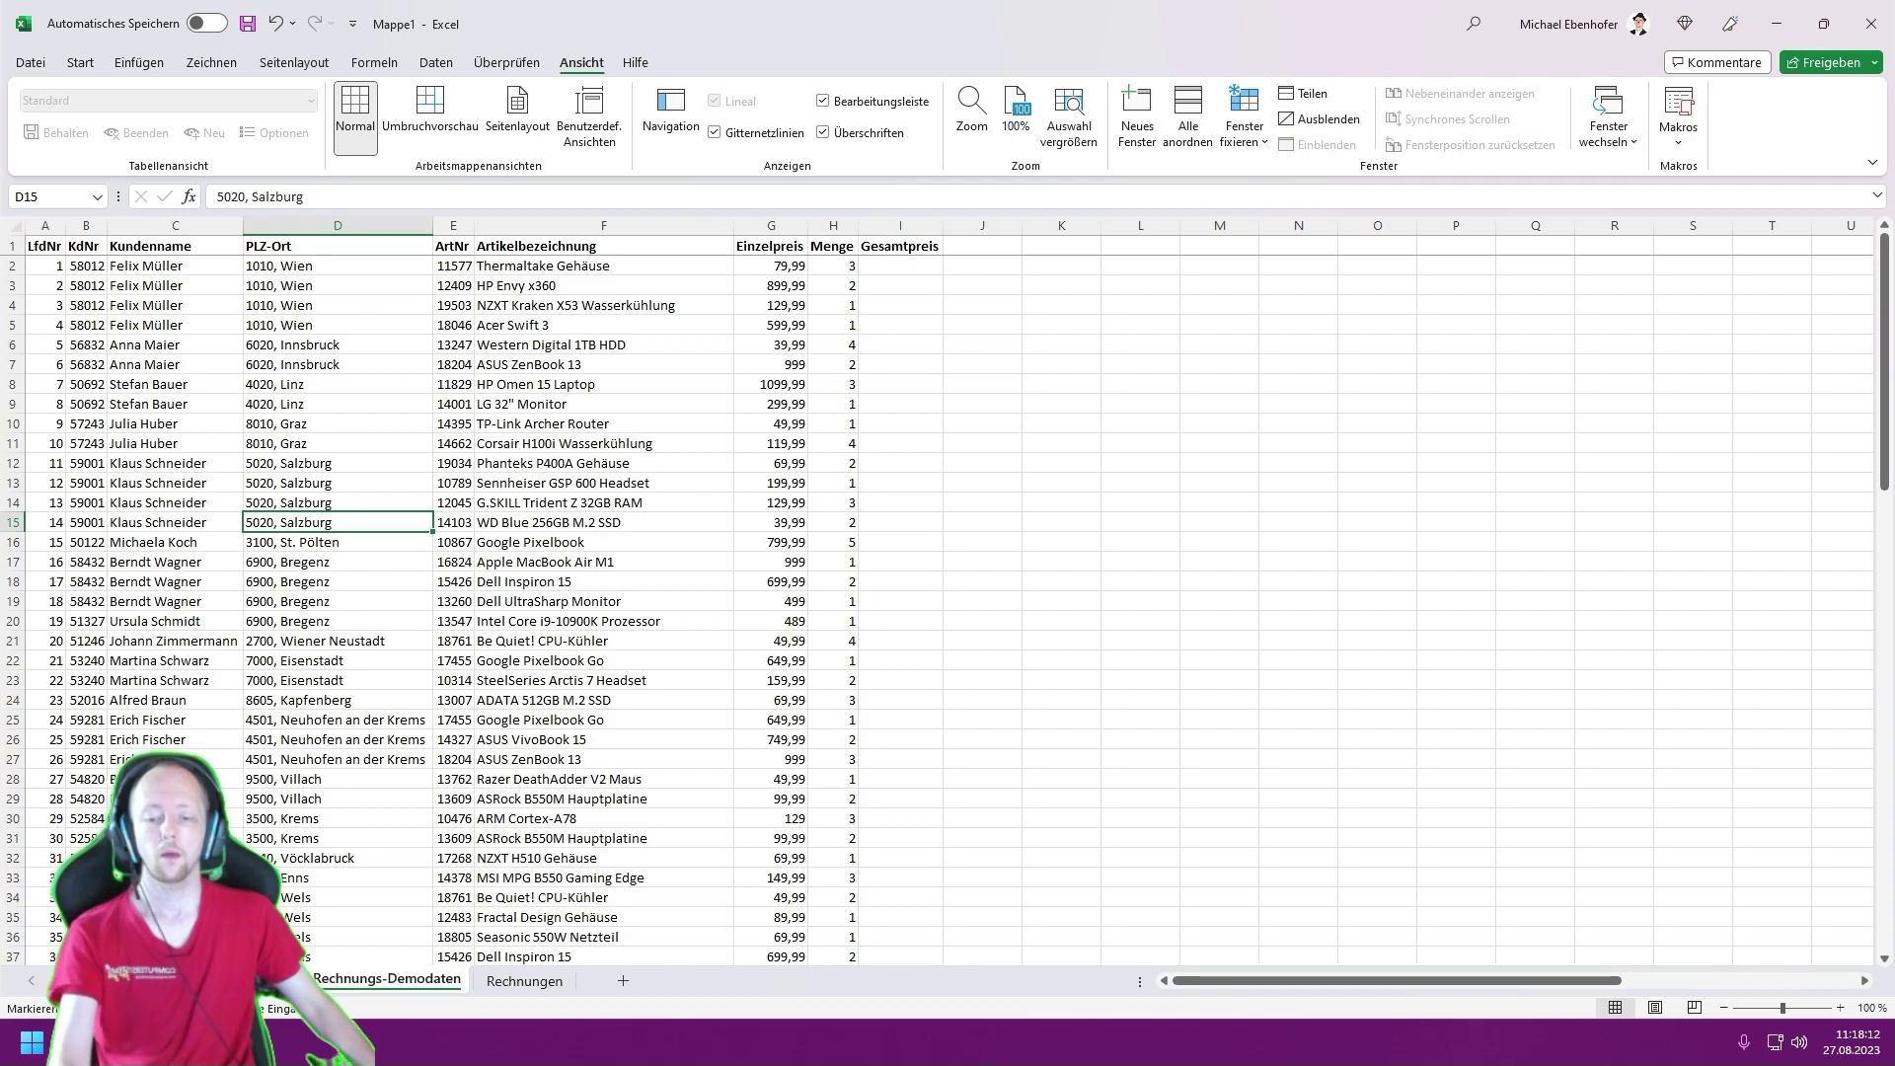
left_click(266, 980, "ctrl")
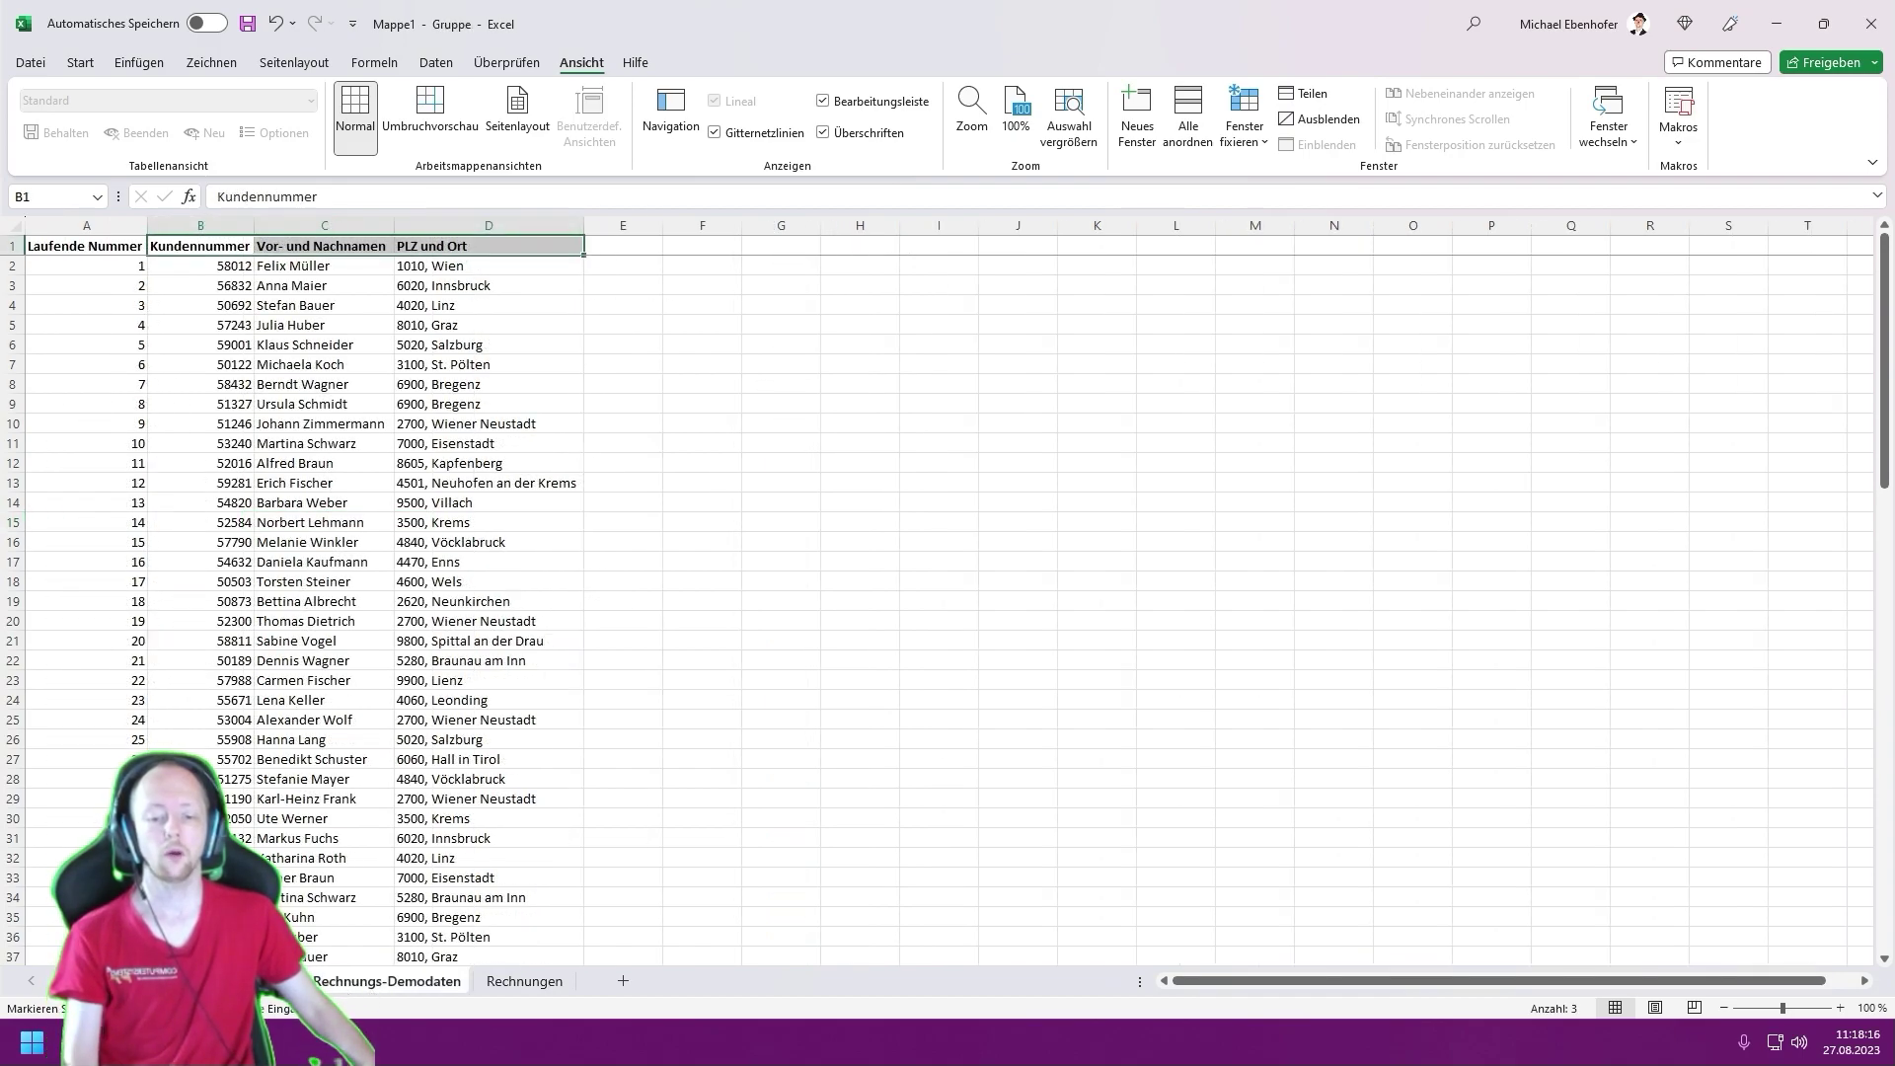
- Colour the Rechnungs-Demodaten tab orange and the Rechnungen tab yellow
right_click(341, 985)
mouse_move(444, 848)
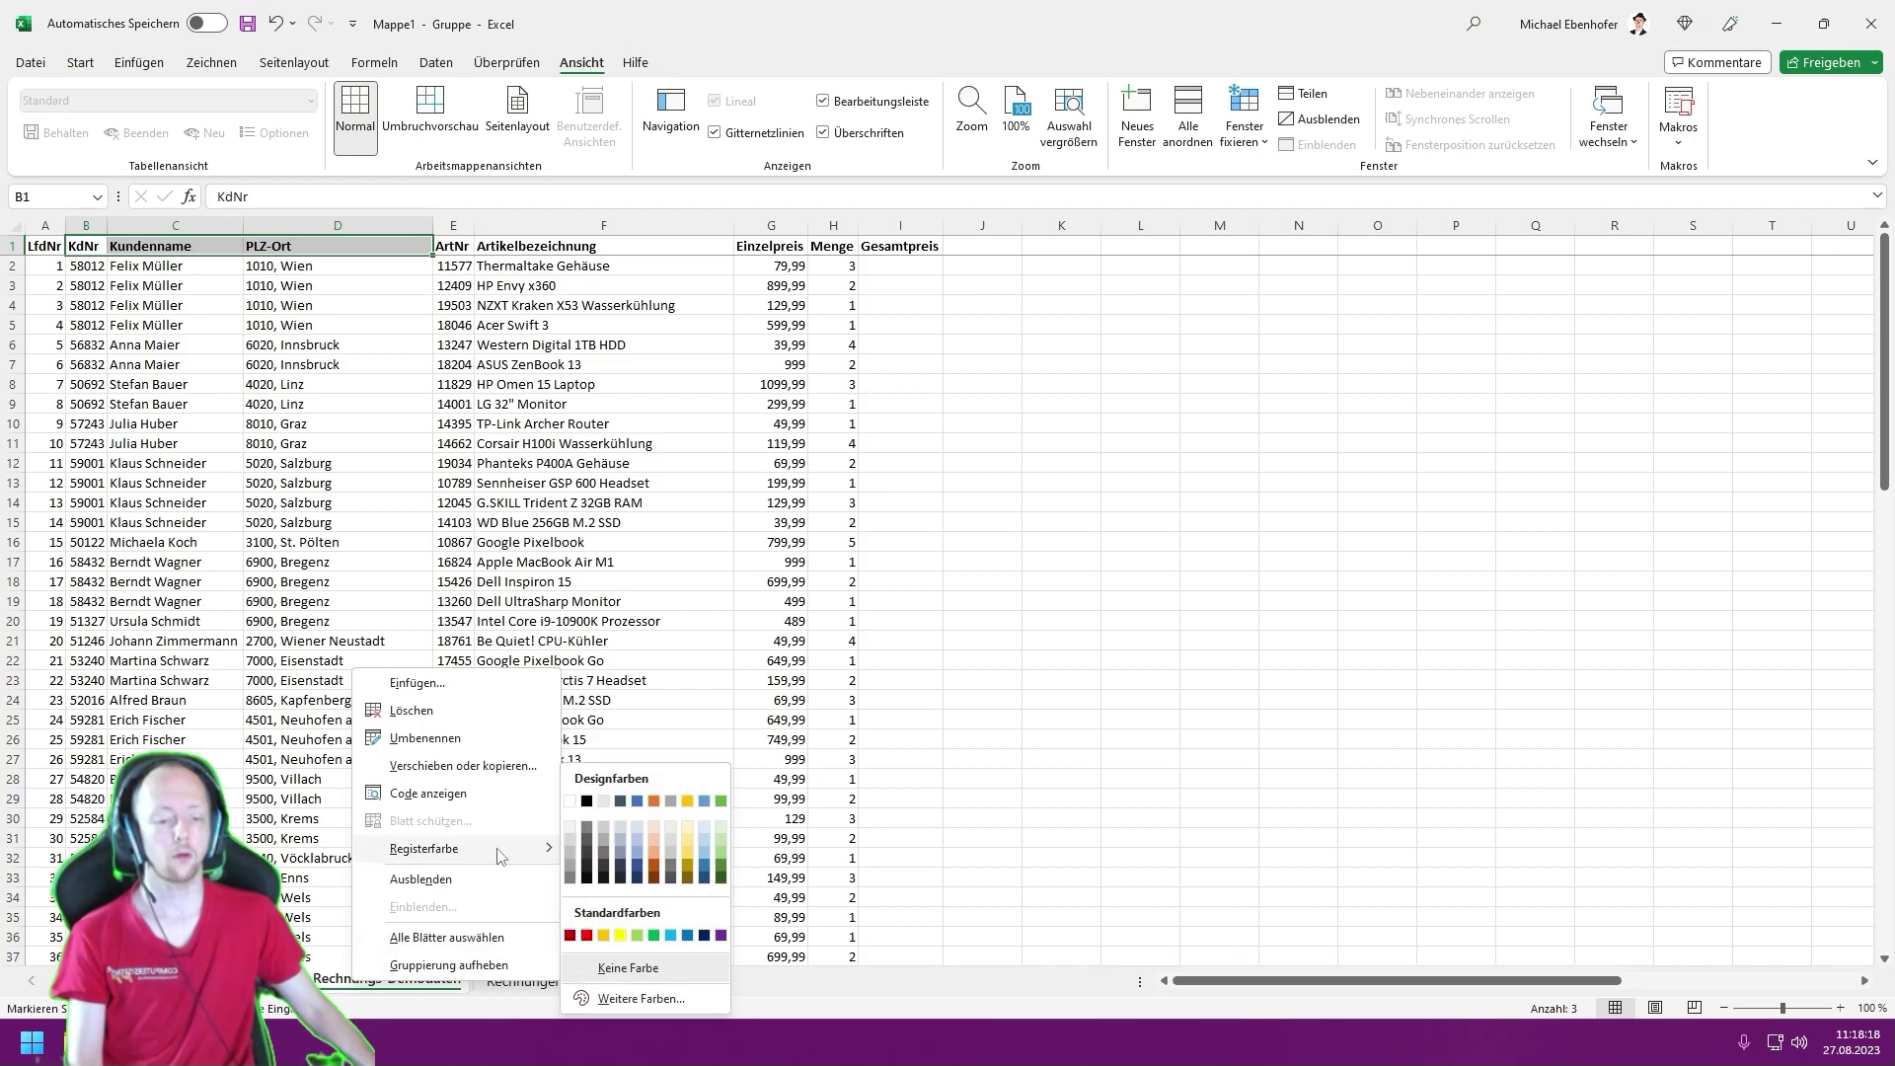
left_click(663, 857)
left_click(521, 981)
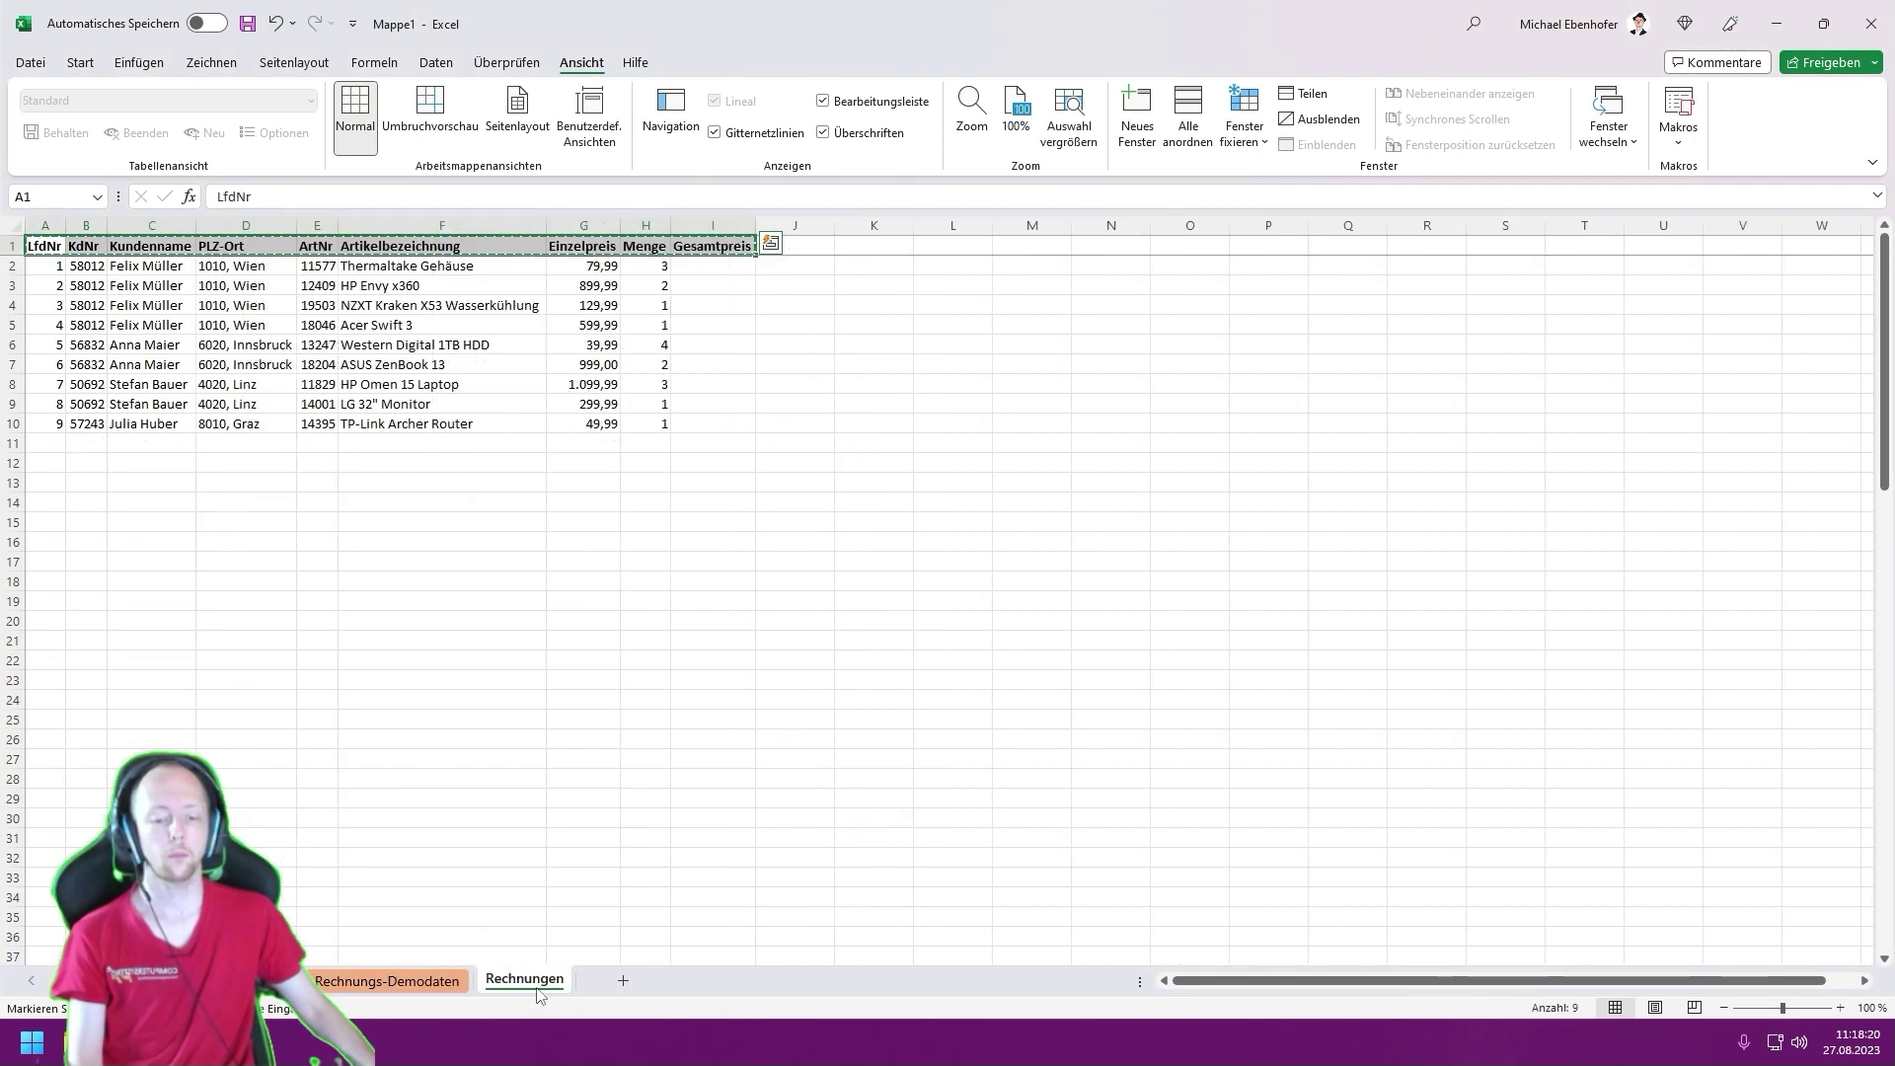
right_click(538, 981)
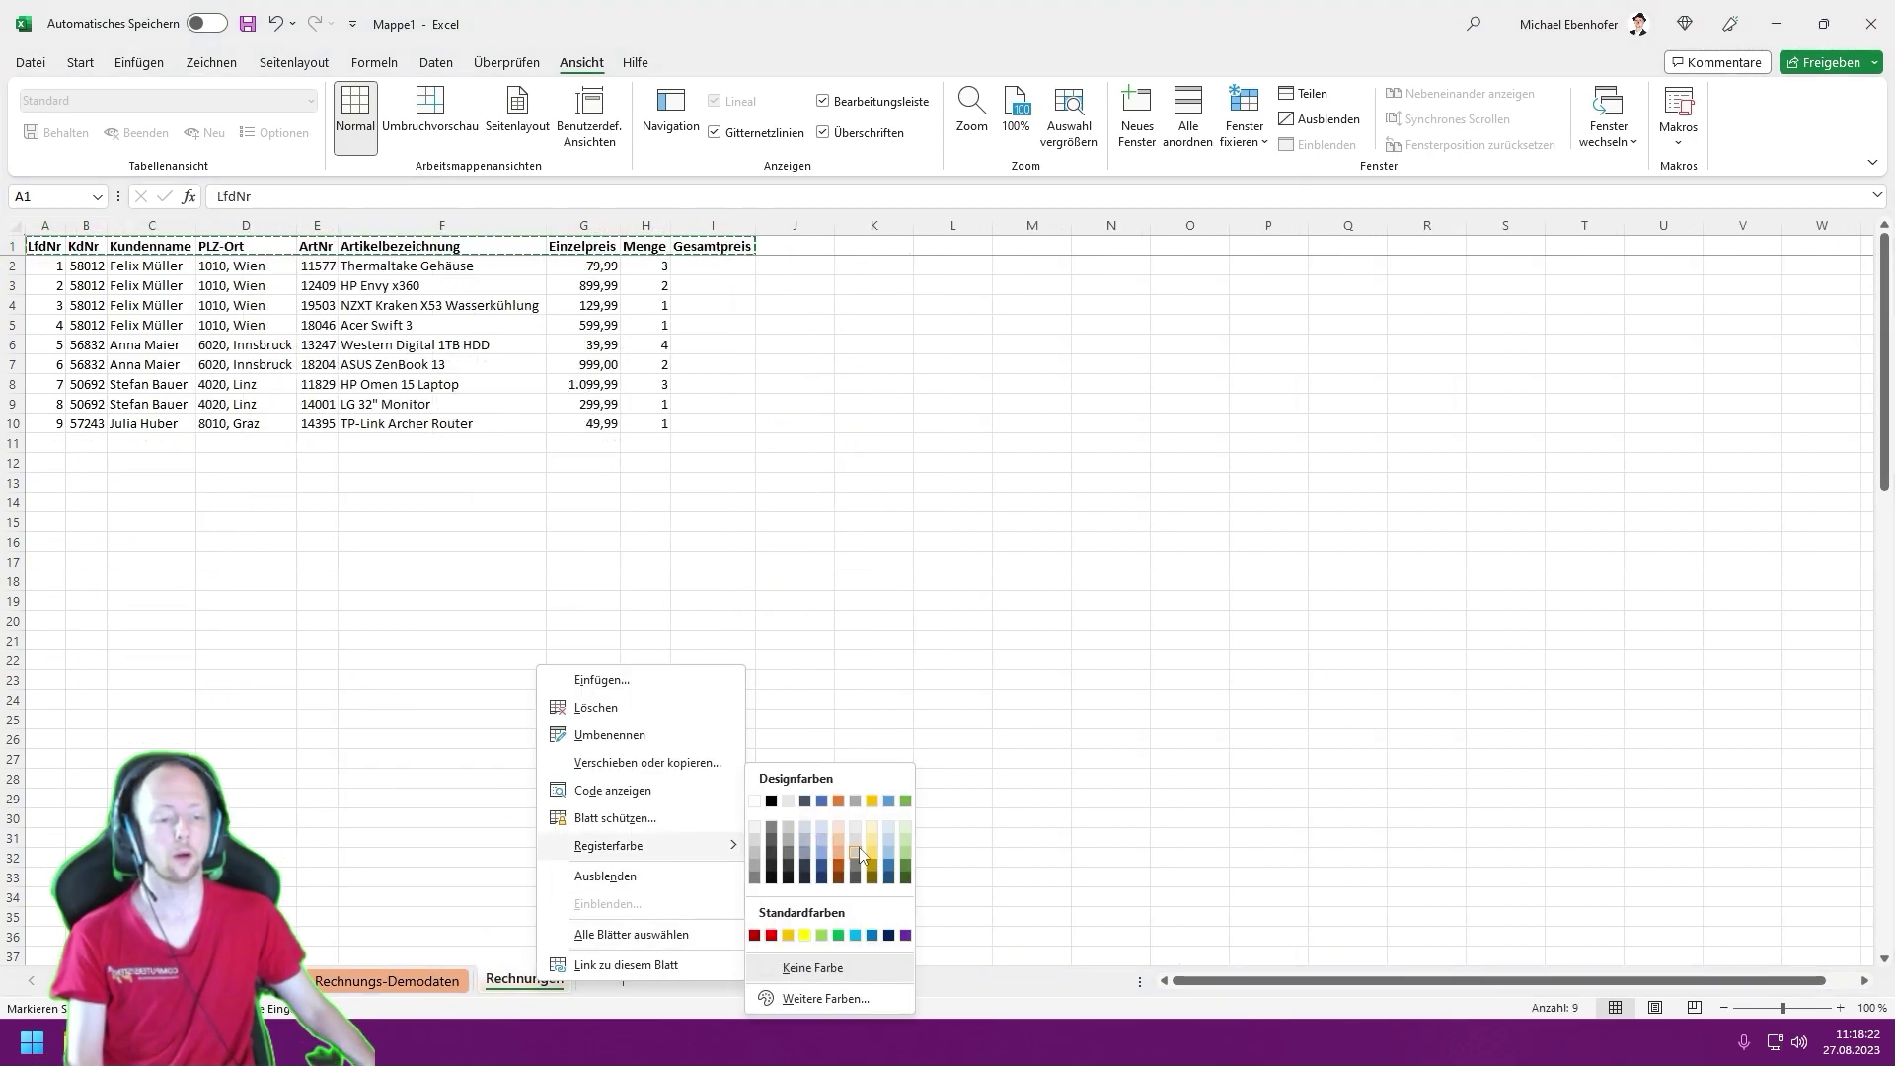
left_click(871, 800)
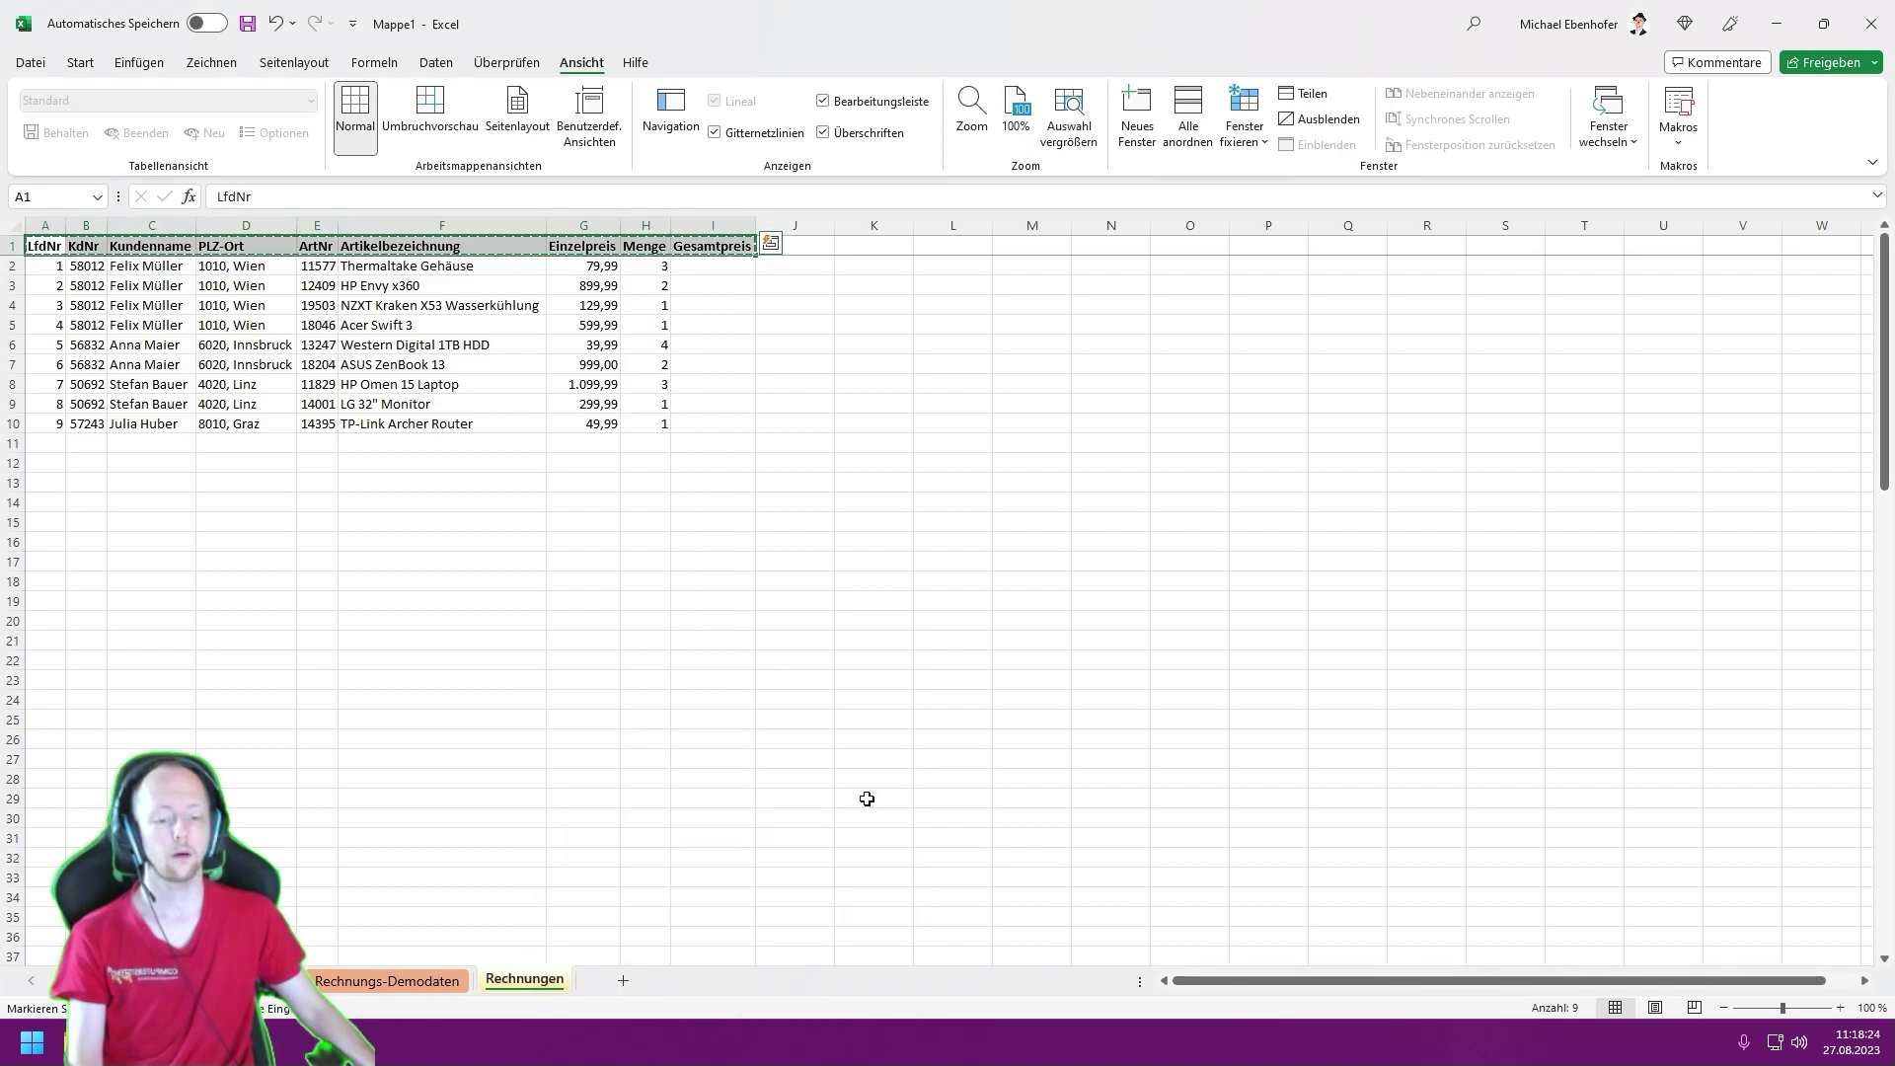
- Ungroup the grouped sheets and cancel the pending row 1 copy
left_click(417, 980)
left_click(247, 980)
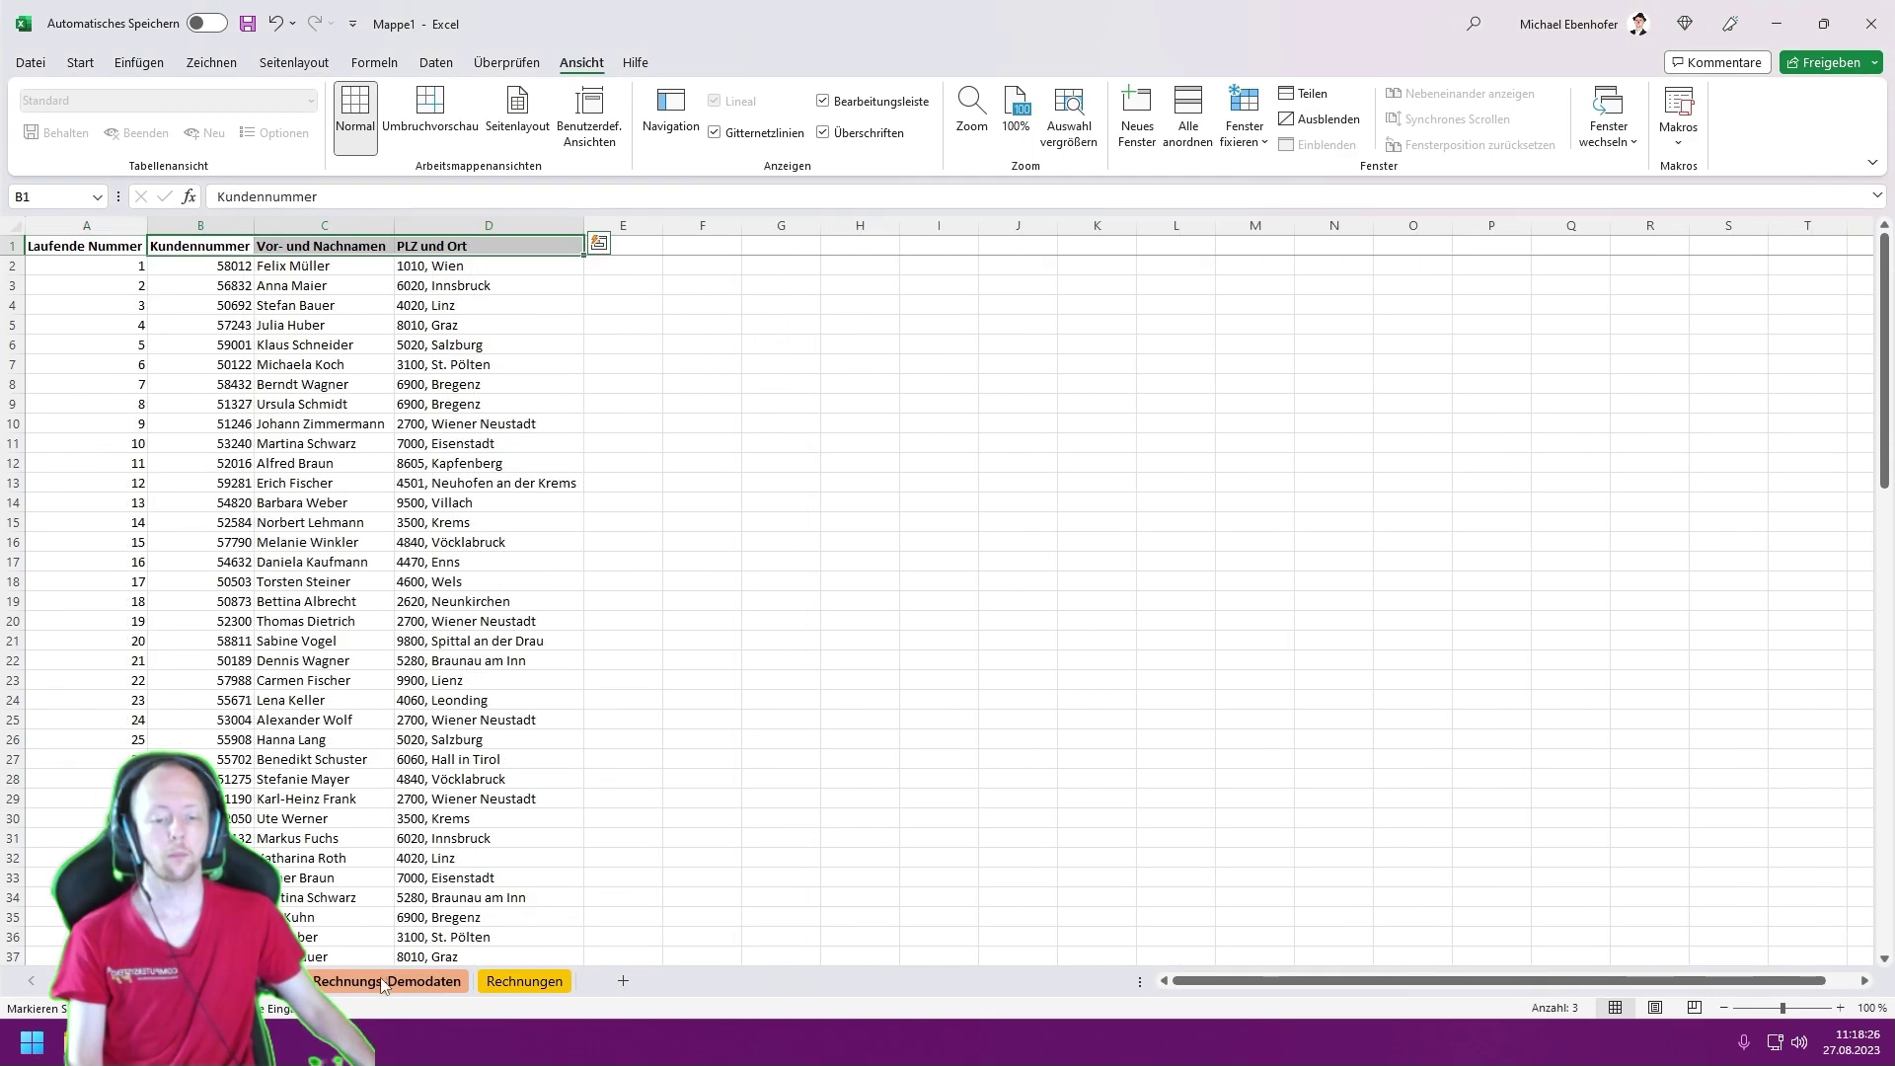
left_click(383, 981, "ctrl")
right_click(383, 984)
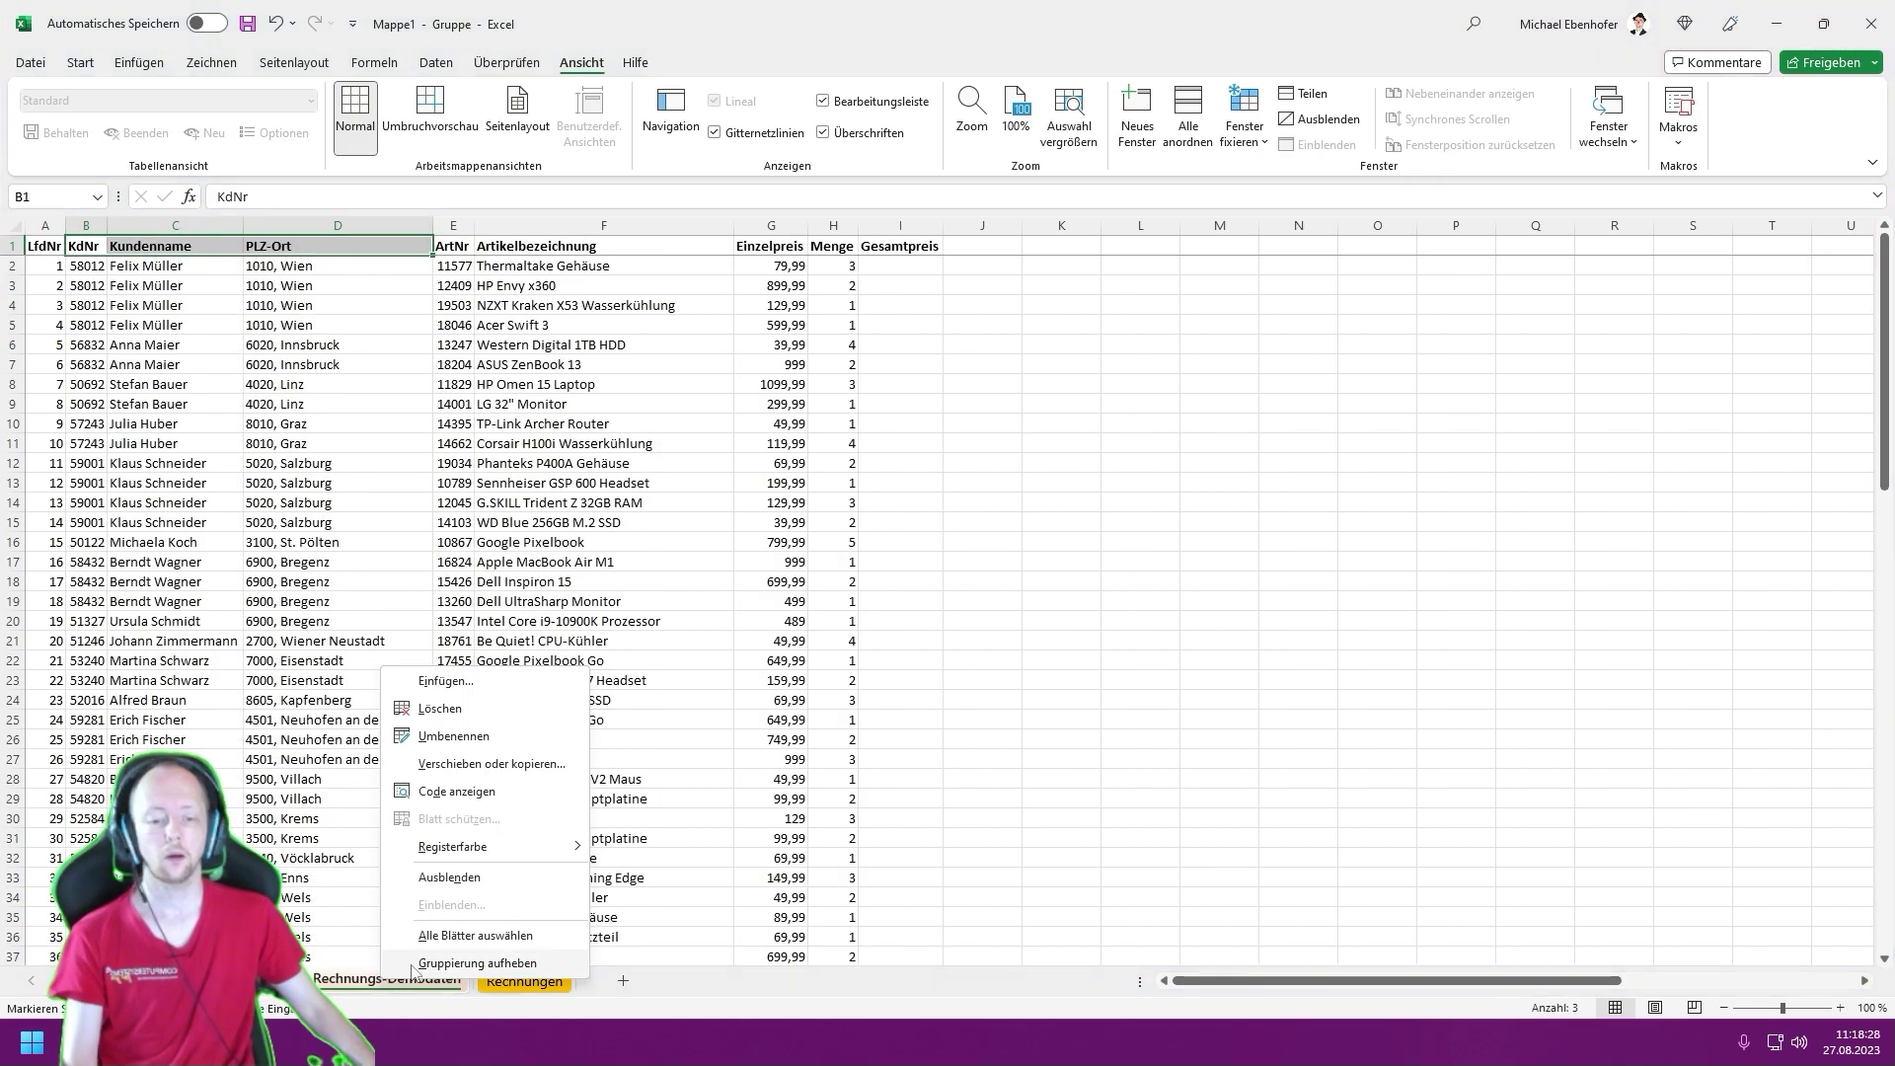
left_click(459, 880)
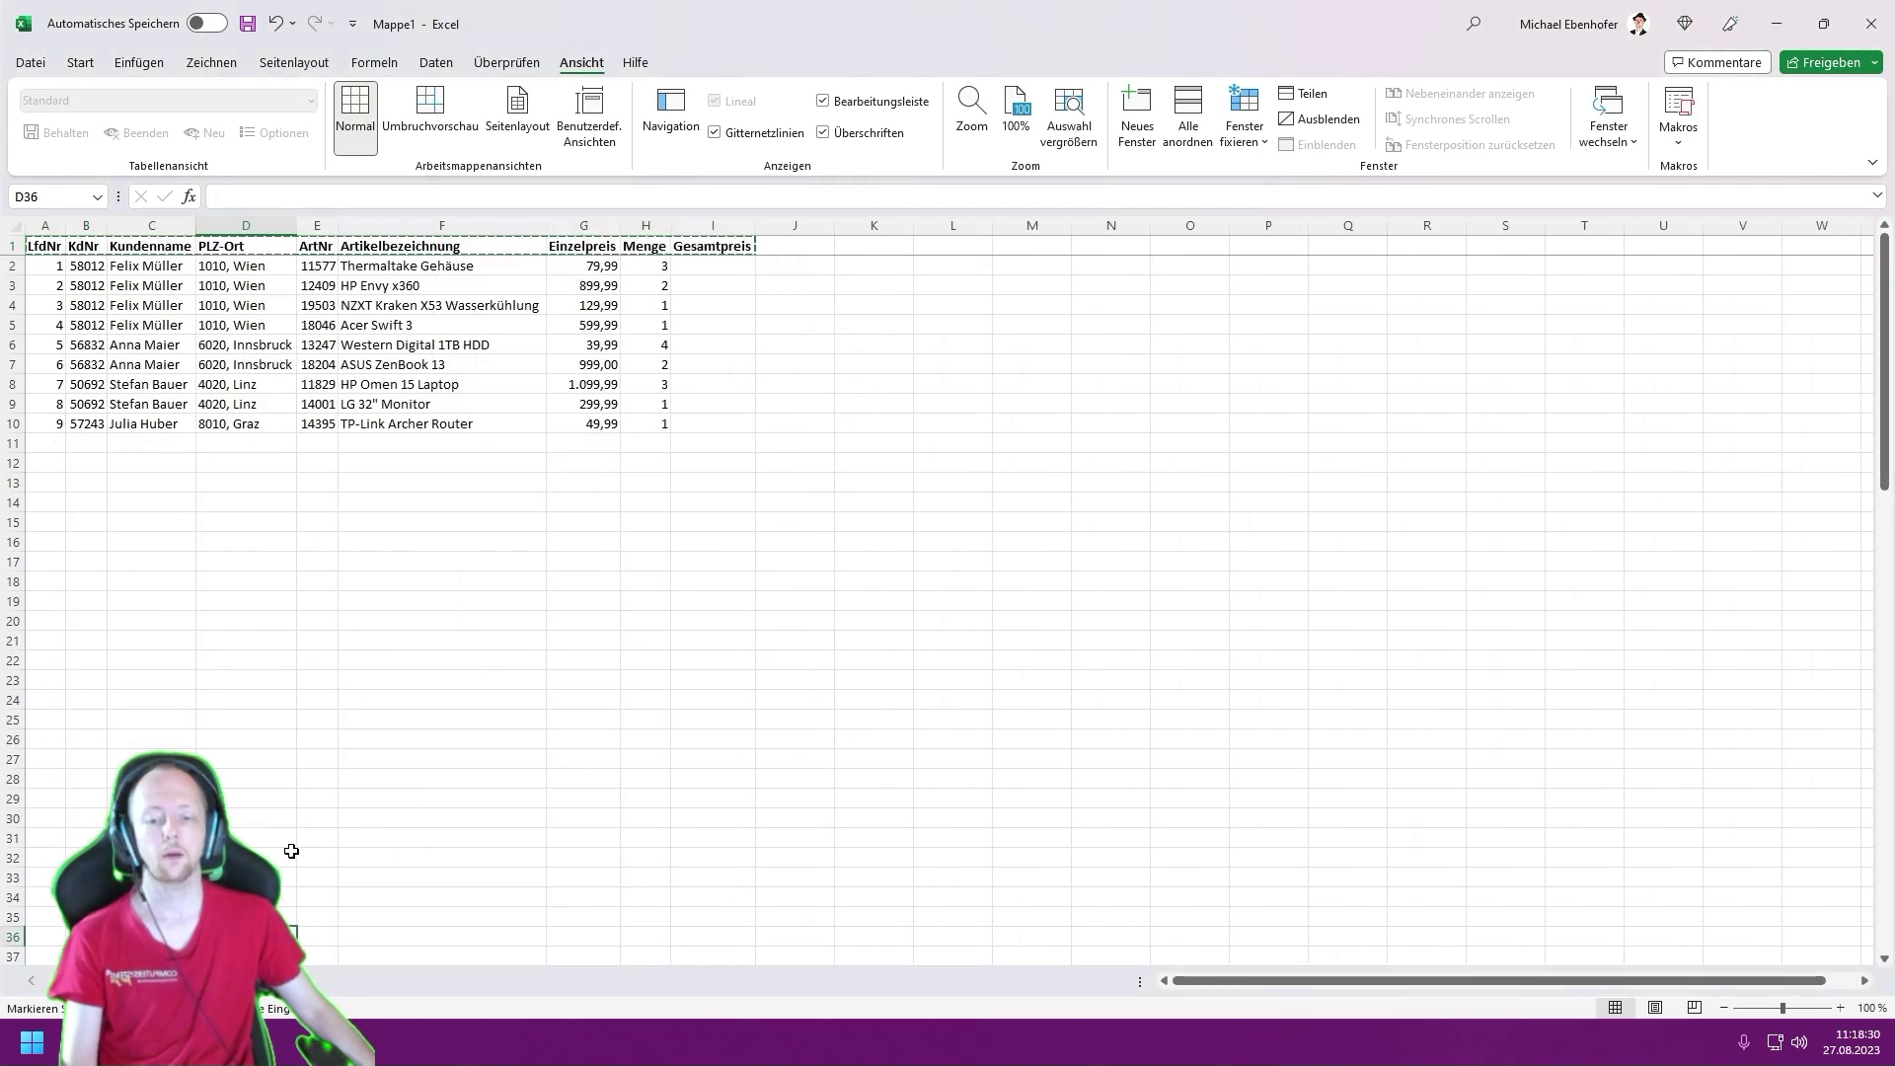
left_click(235, 602)
key("Escape")
left_click(233, 480)
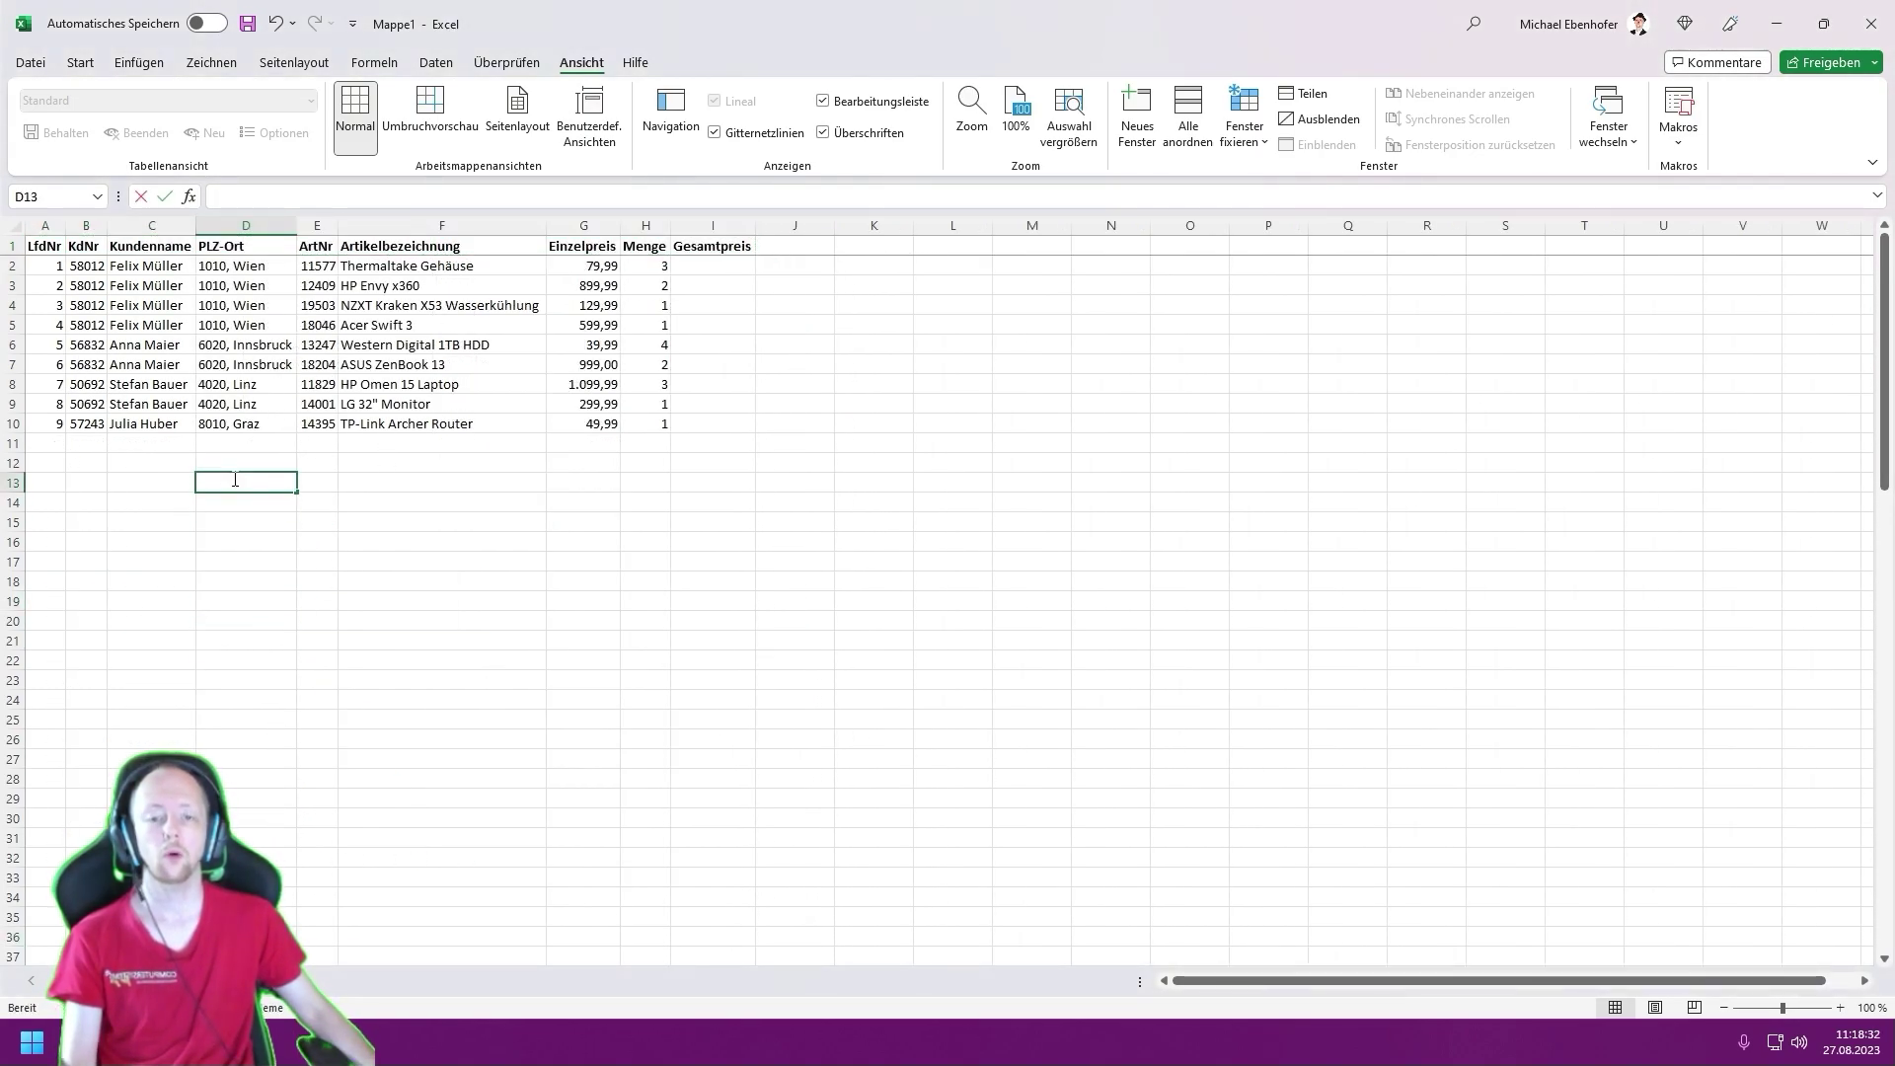
- Bring up the save dialog proposing VBA Training #1.xlsx in Dokumente
left_click(241, 445)
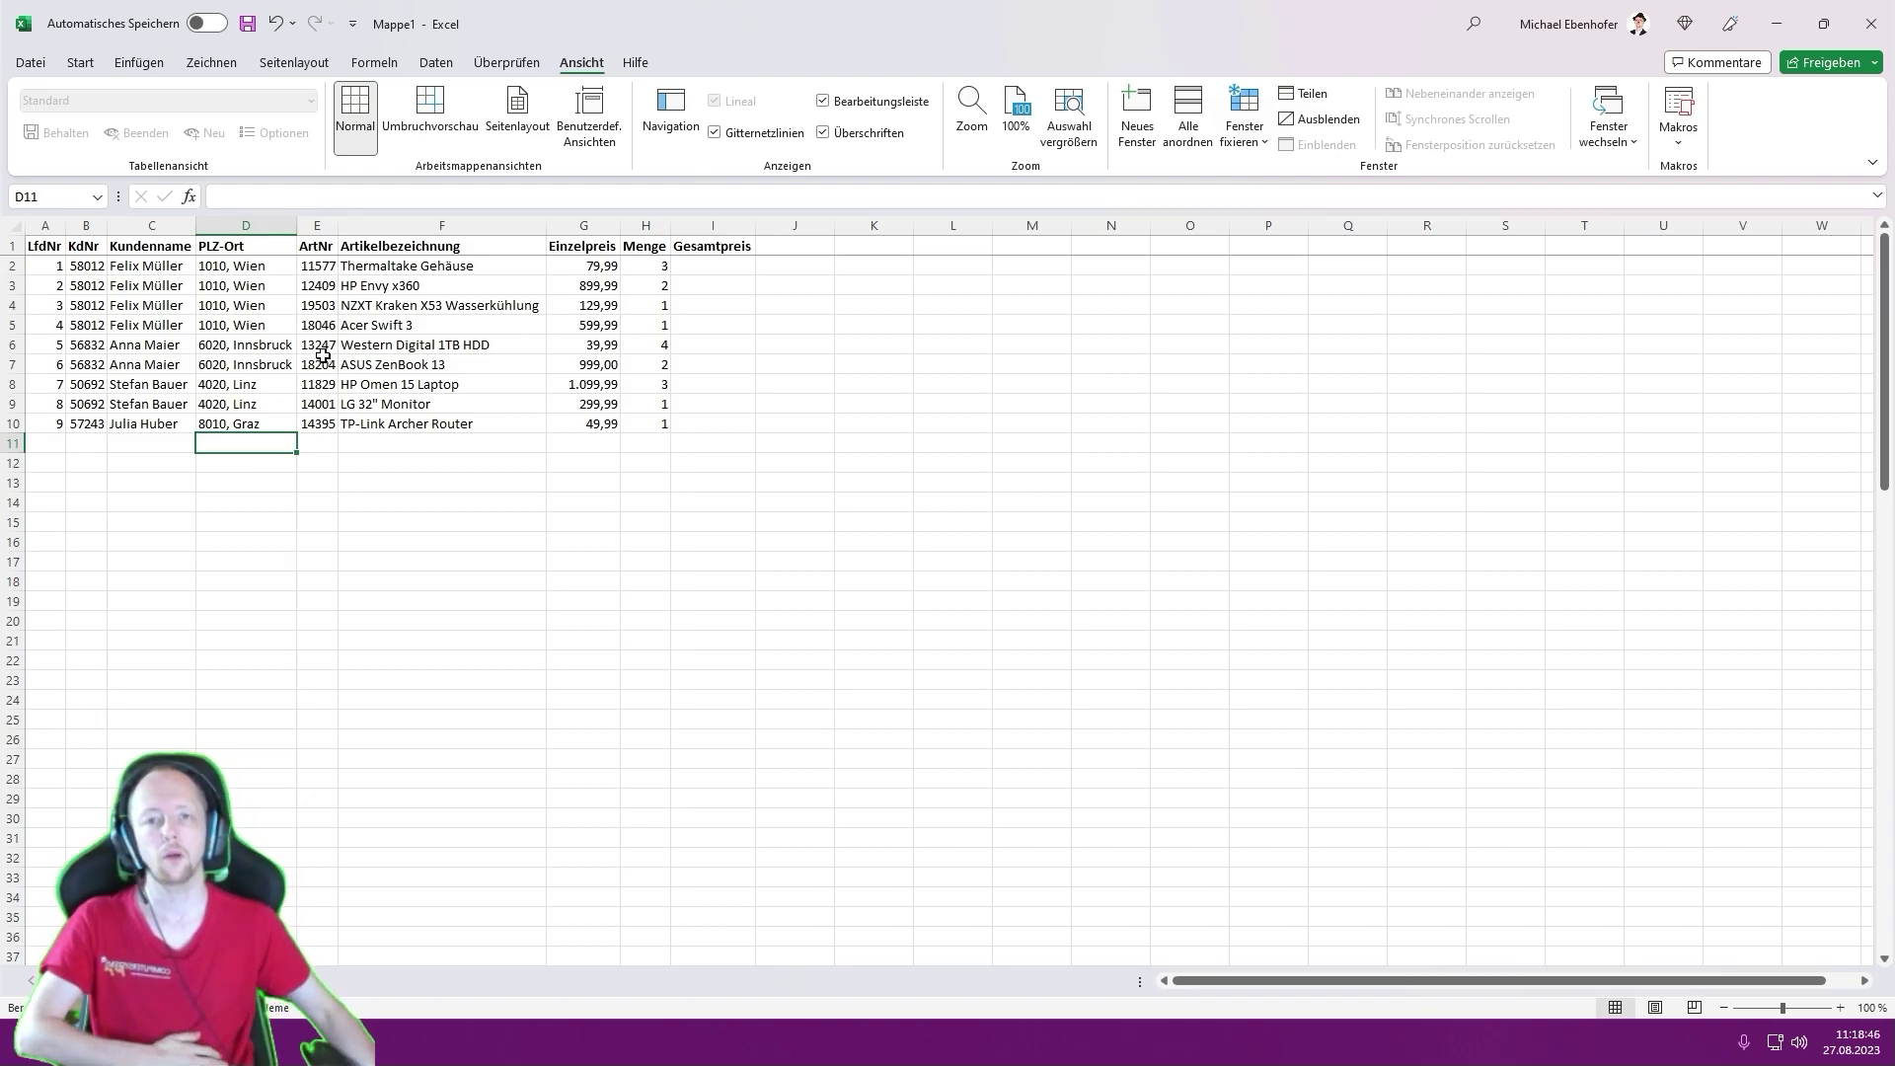
left_click(249, 26)
type("VBA Training #1")
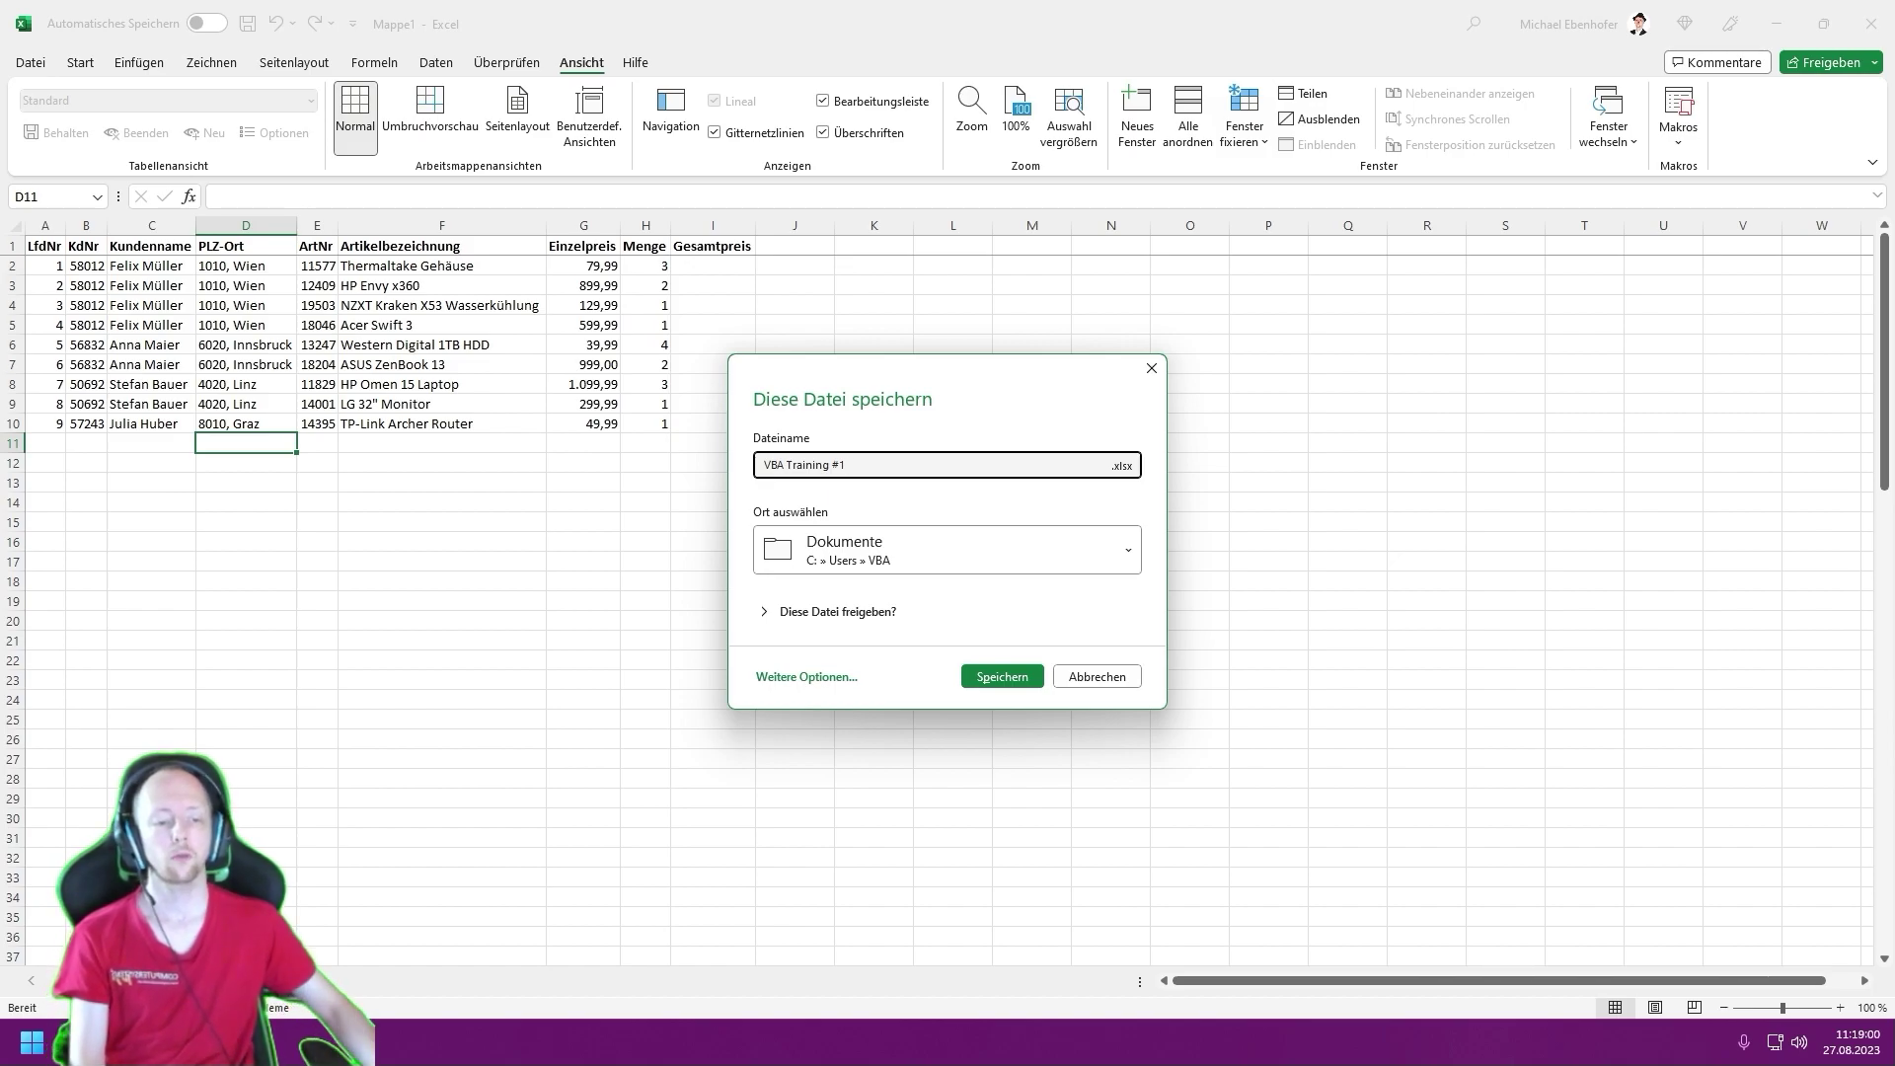
- Open the full Speichern unter dialog, centre it, and list the Dateityp formats
left_click(806, 676)
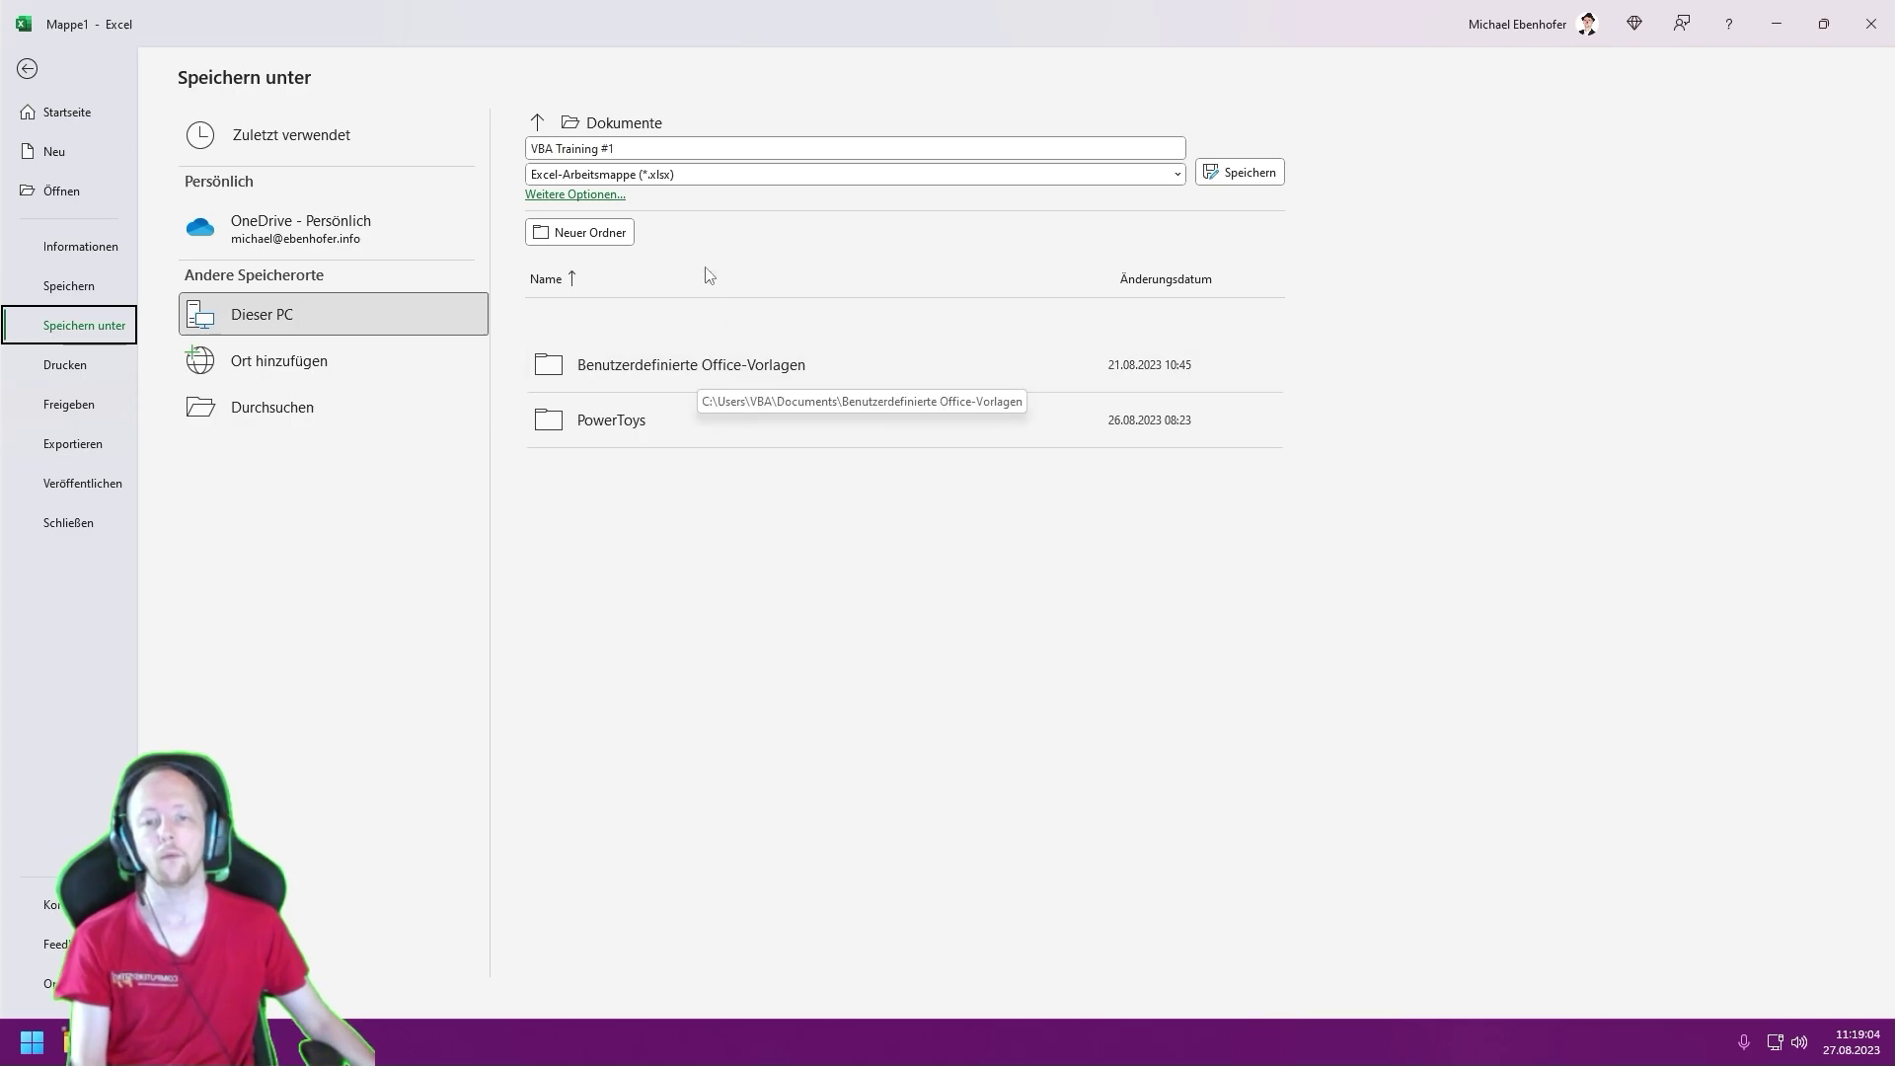
left_click(276, 423)
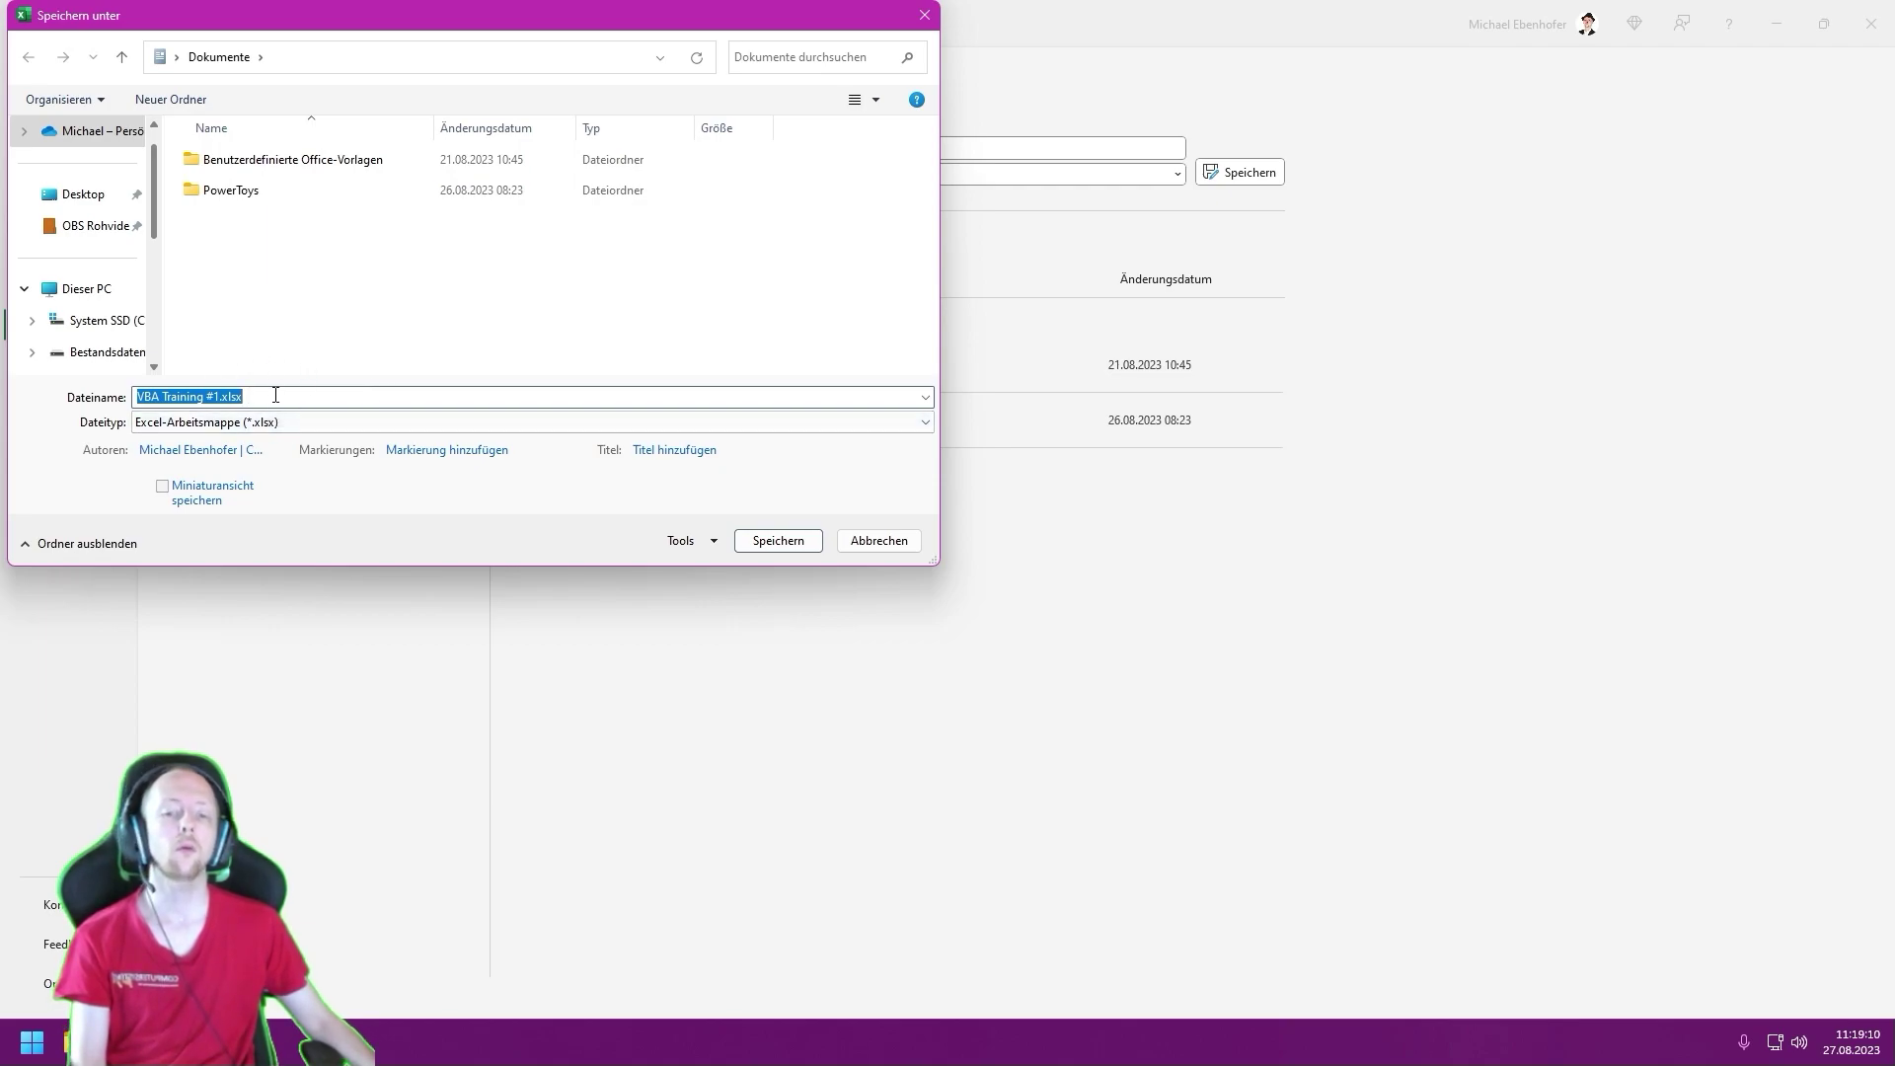
left_click_drag(338, 28, 668, 96)
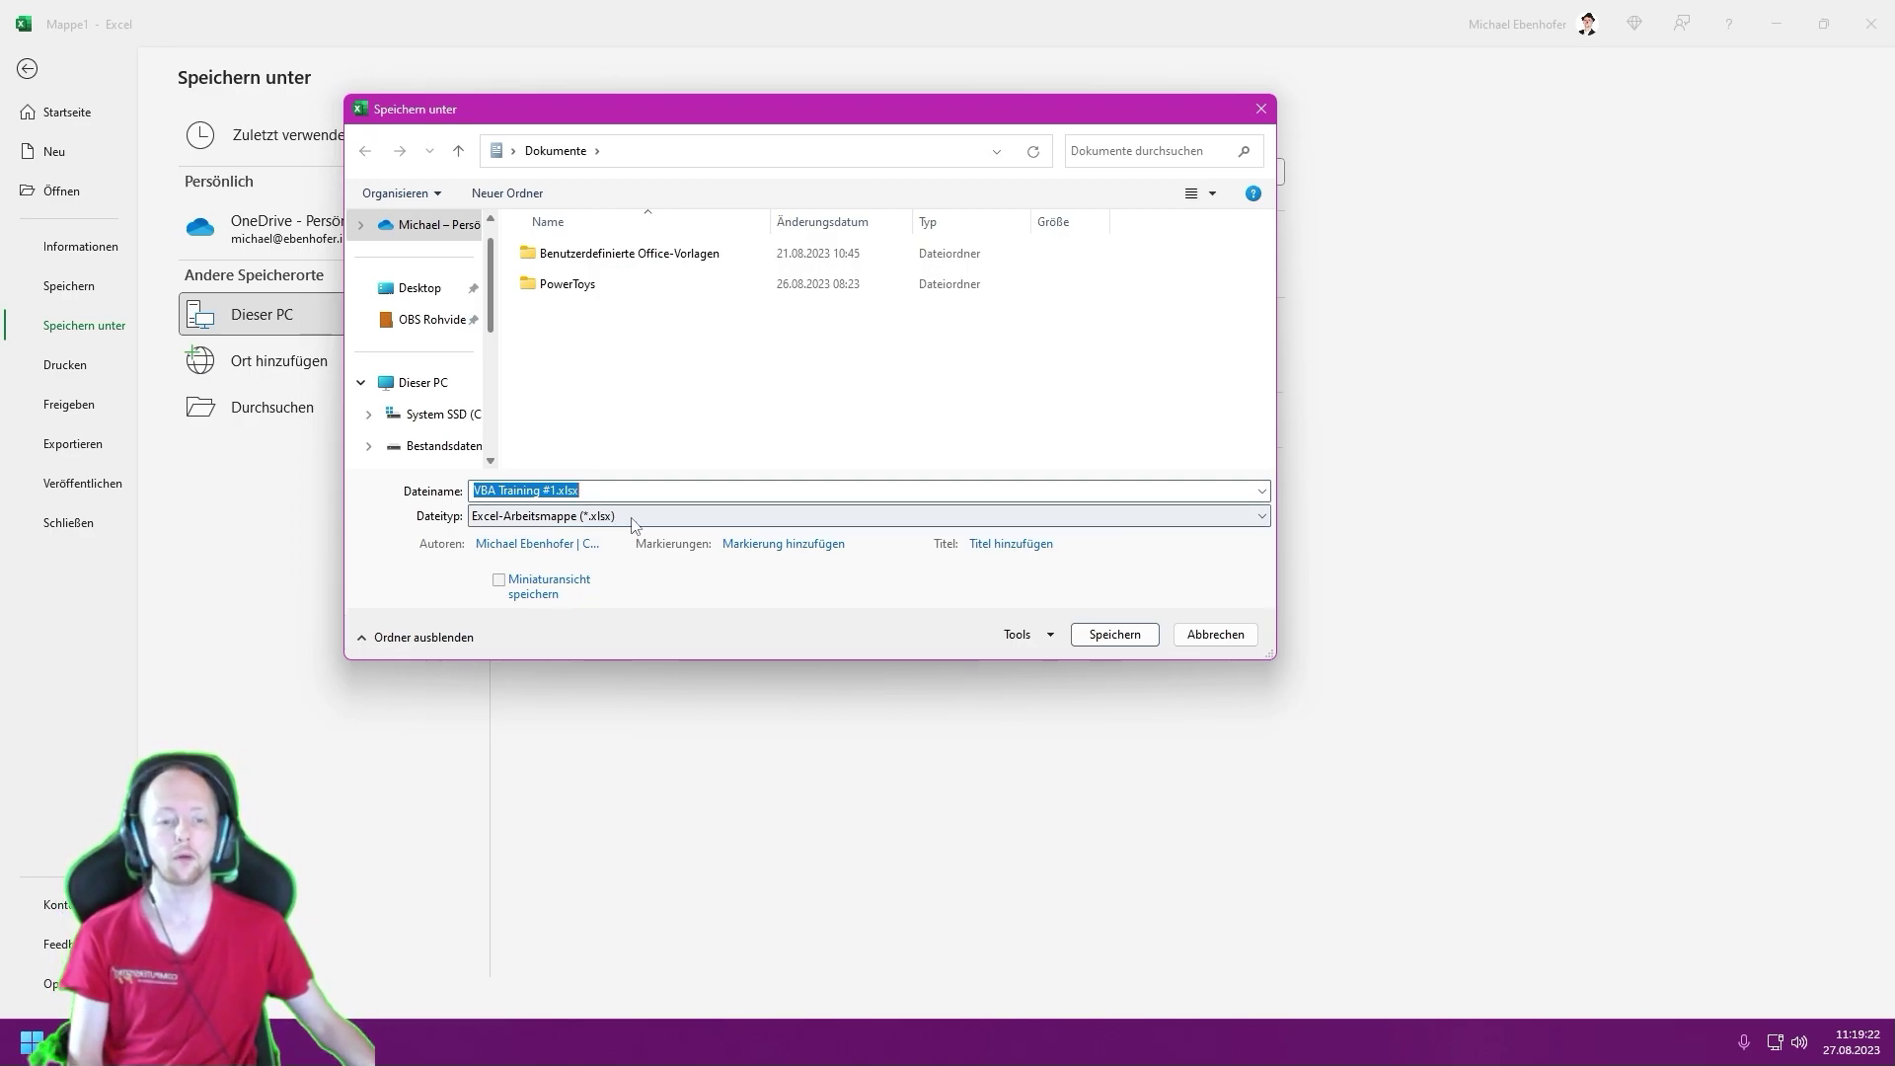
left_click(634, 517)
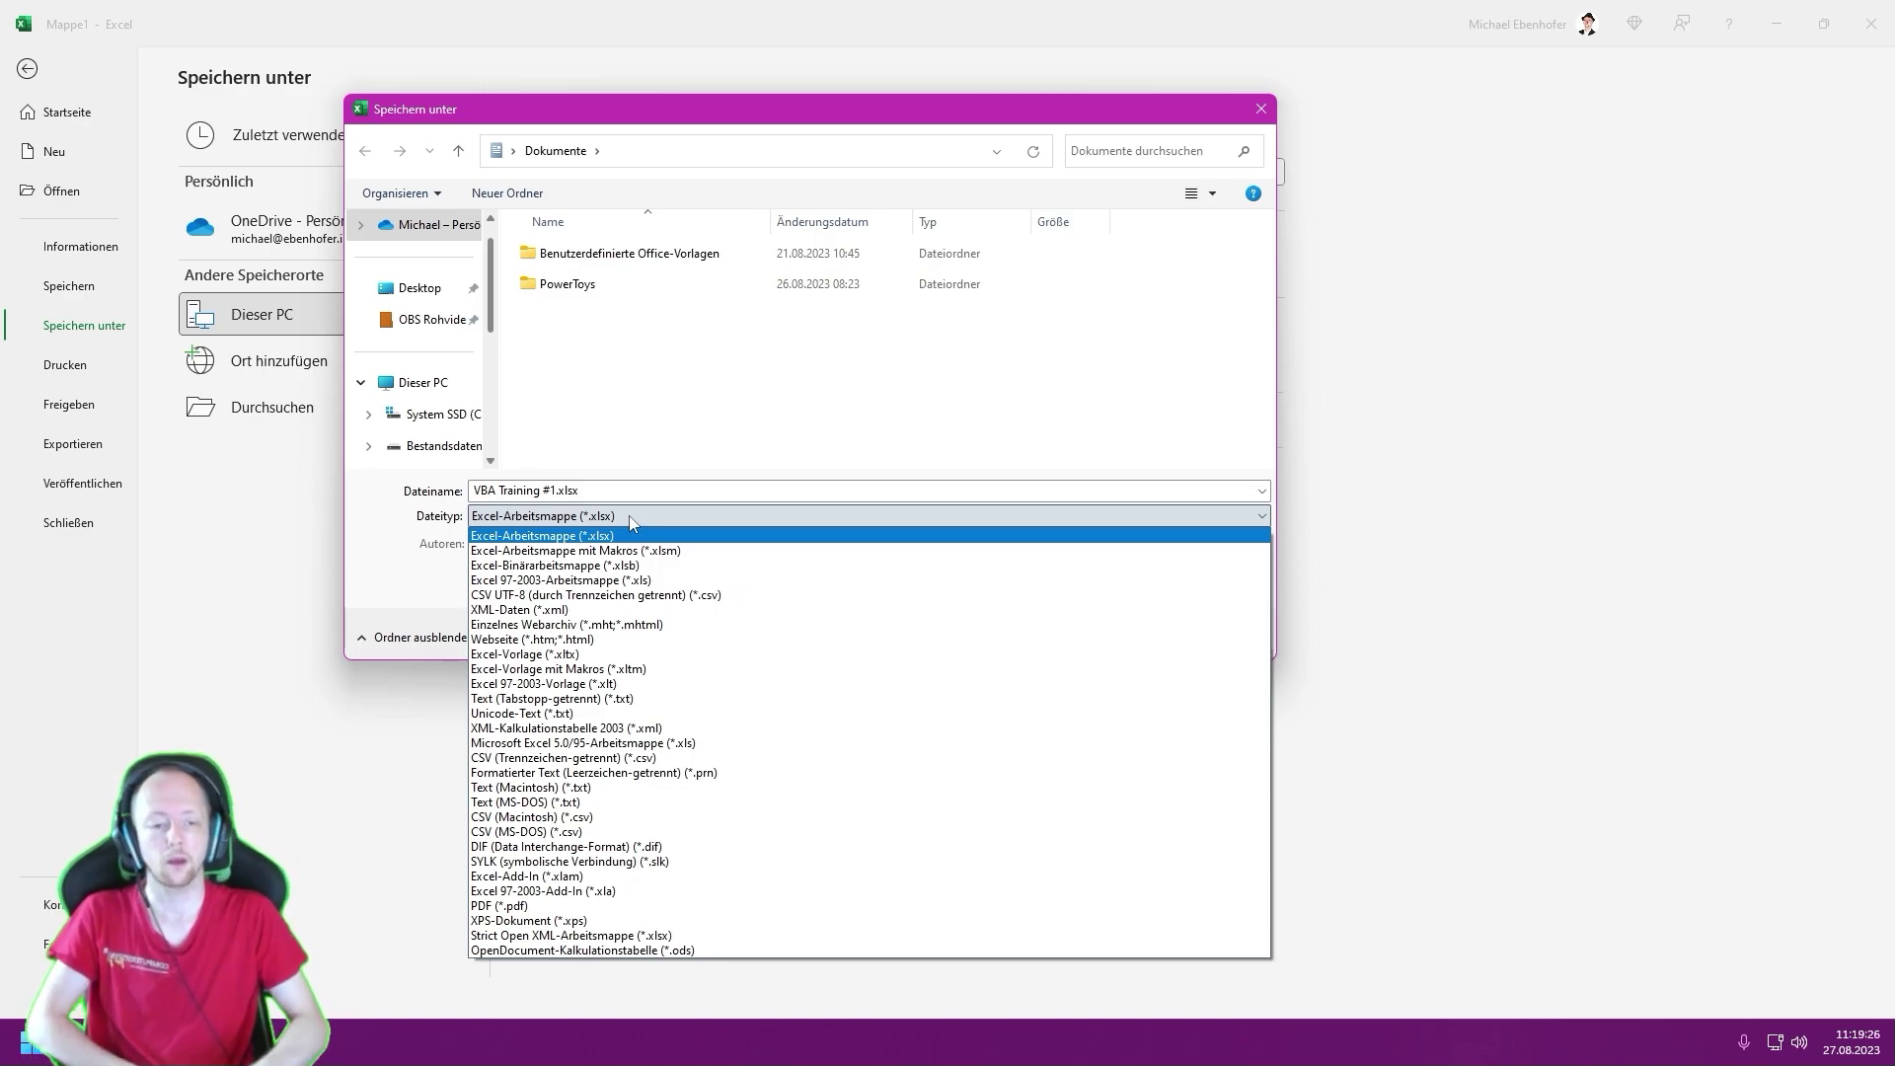
- Switch the file type to Excel-Binärarbeitsmappe (*.xlsb) while comparing formats
key("Down")
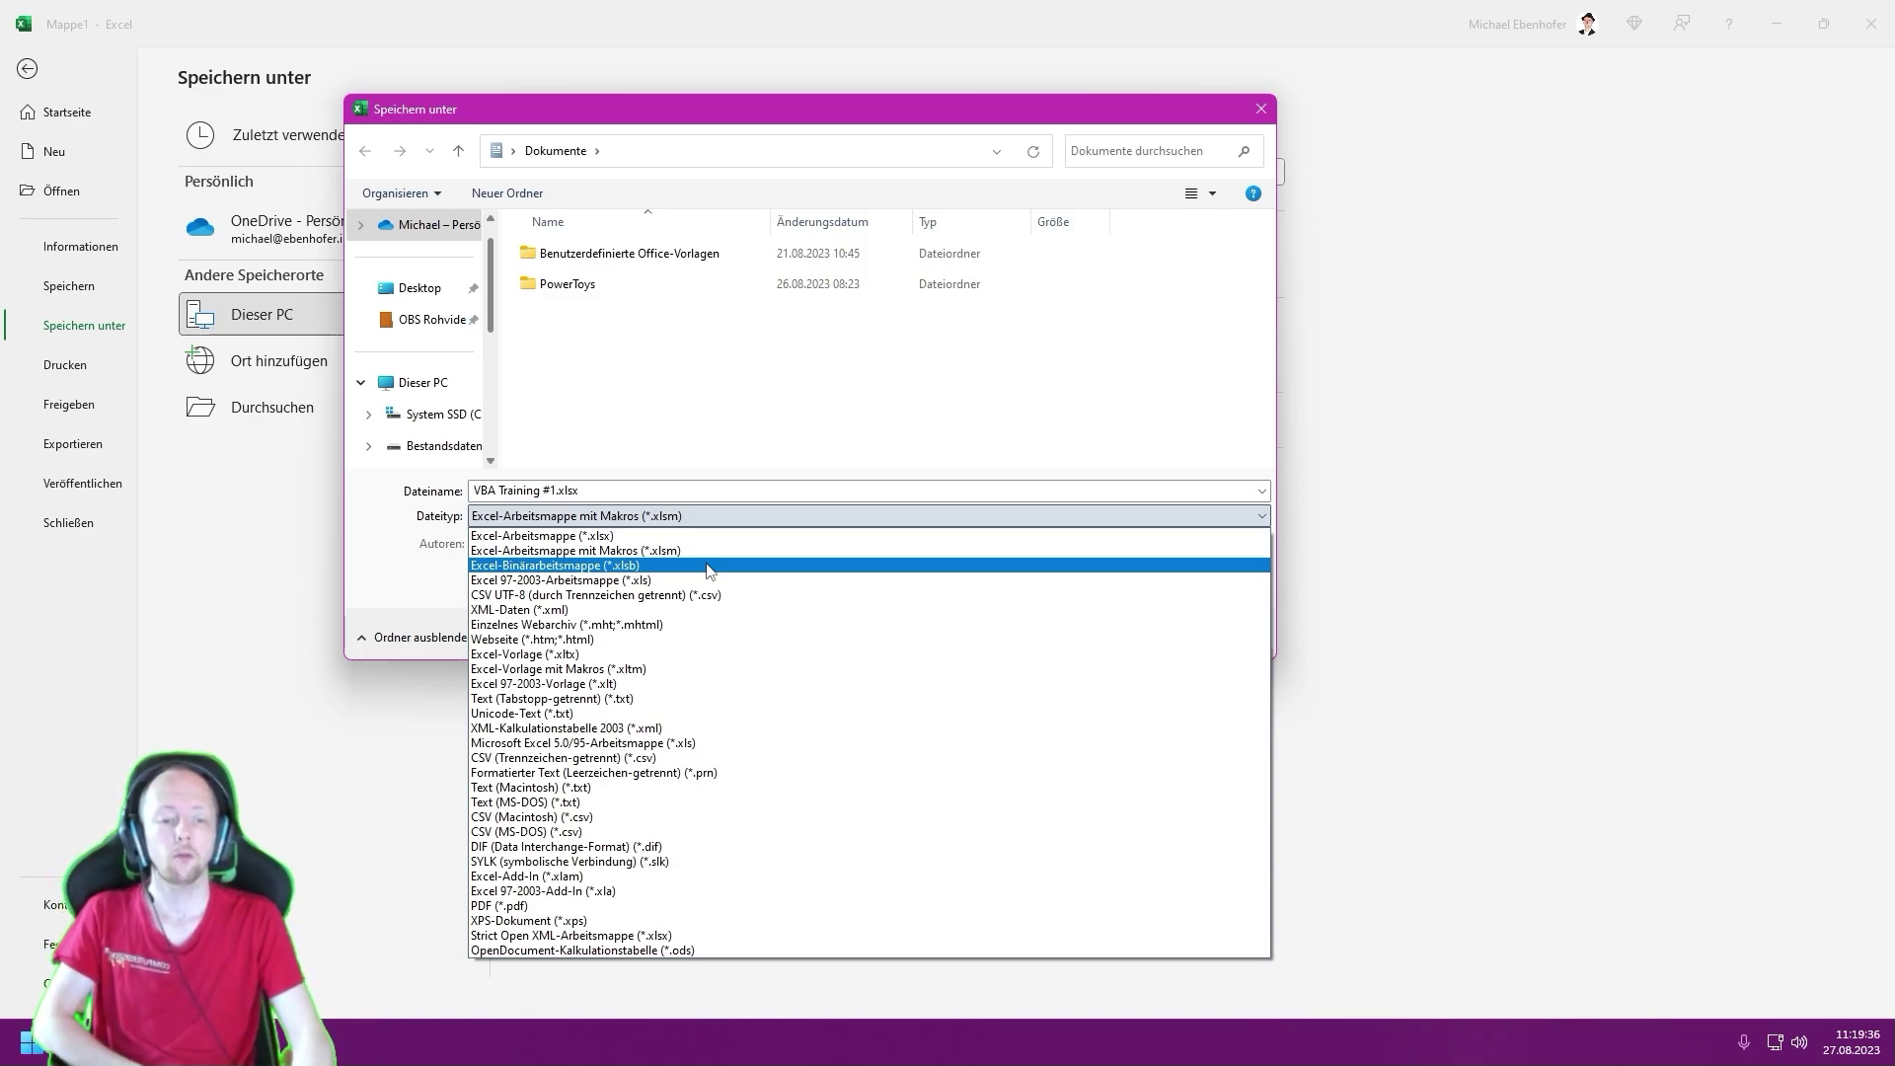
left_click(706, 570)
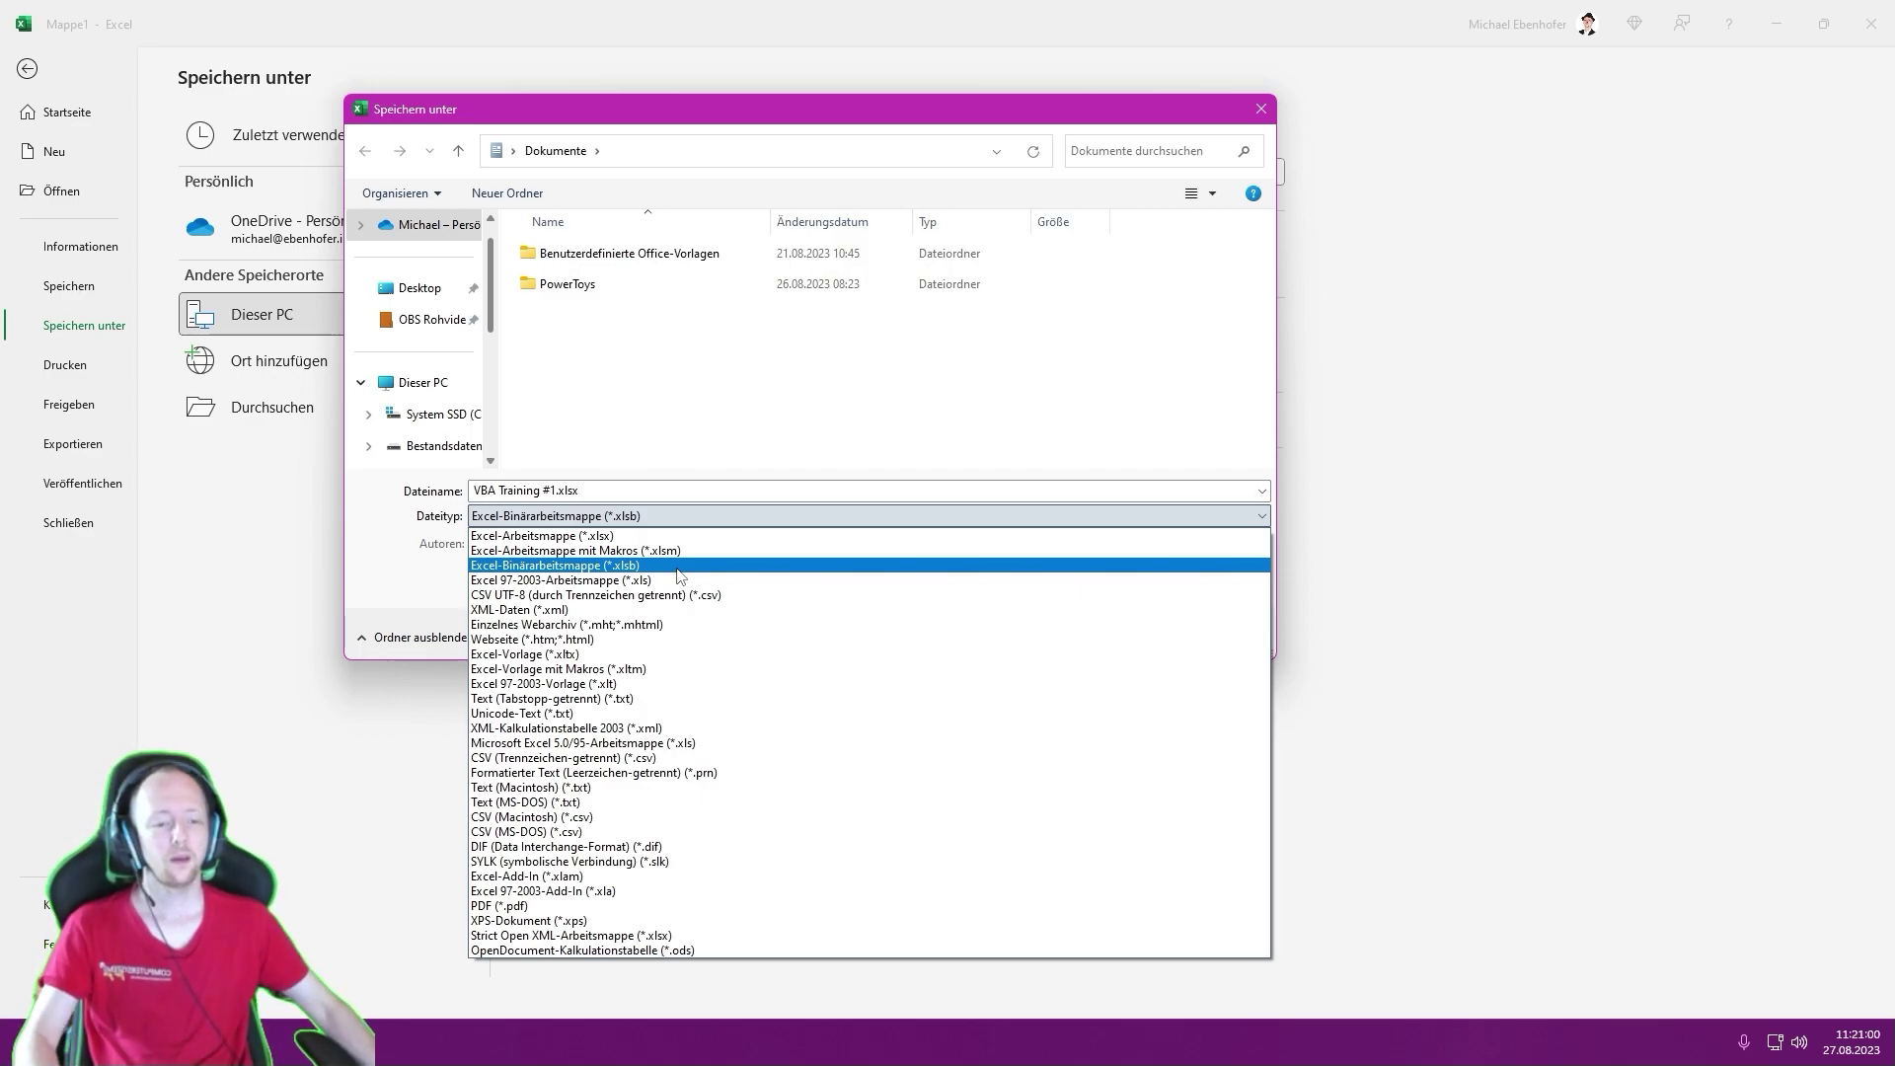
- Save the workbook to the Desktop as macro-enabled VBA Training #1.xlsm
left_click(686, 551)
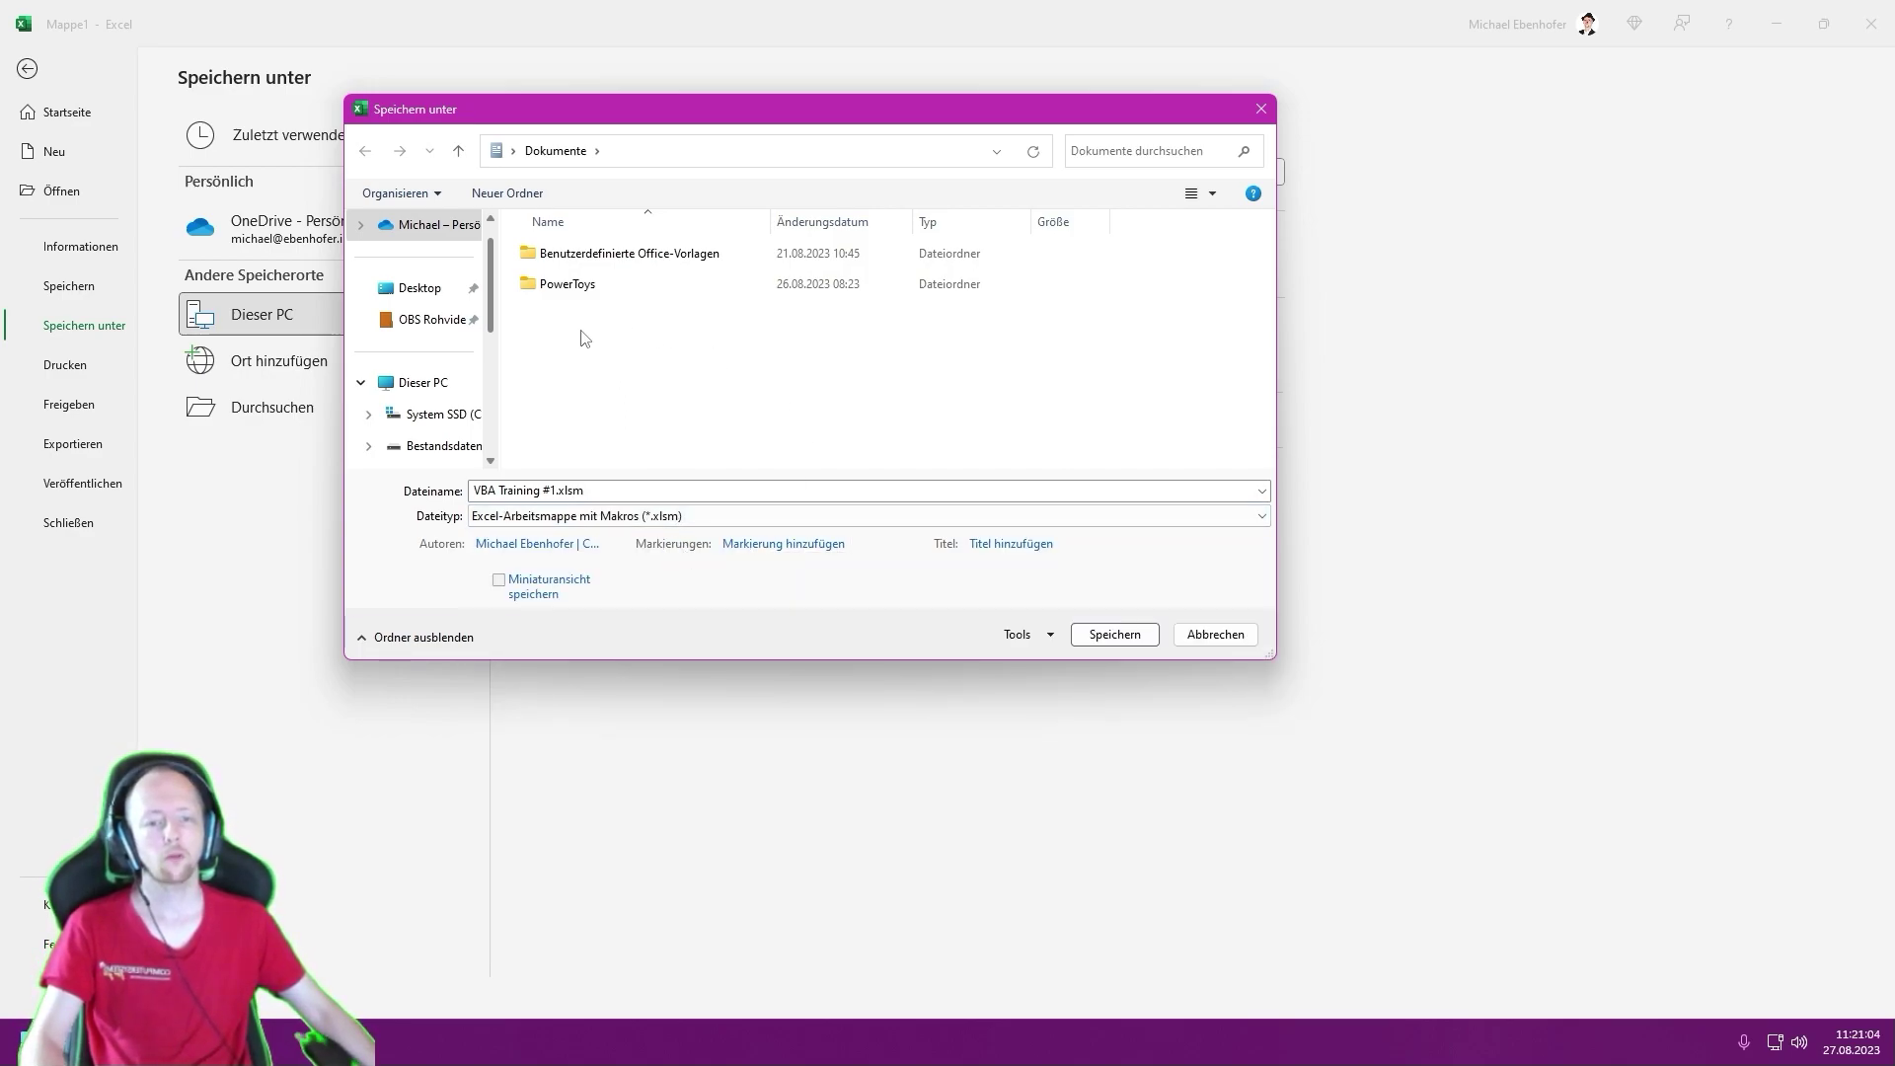
left_click(415, 288)
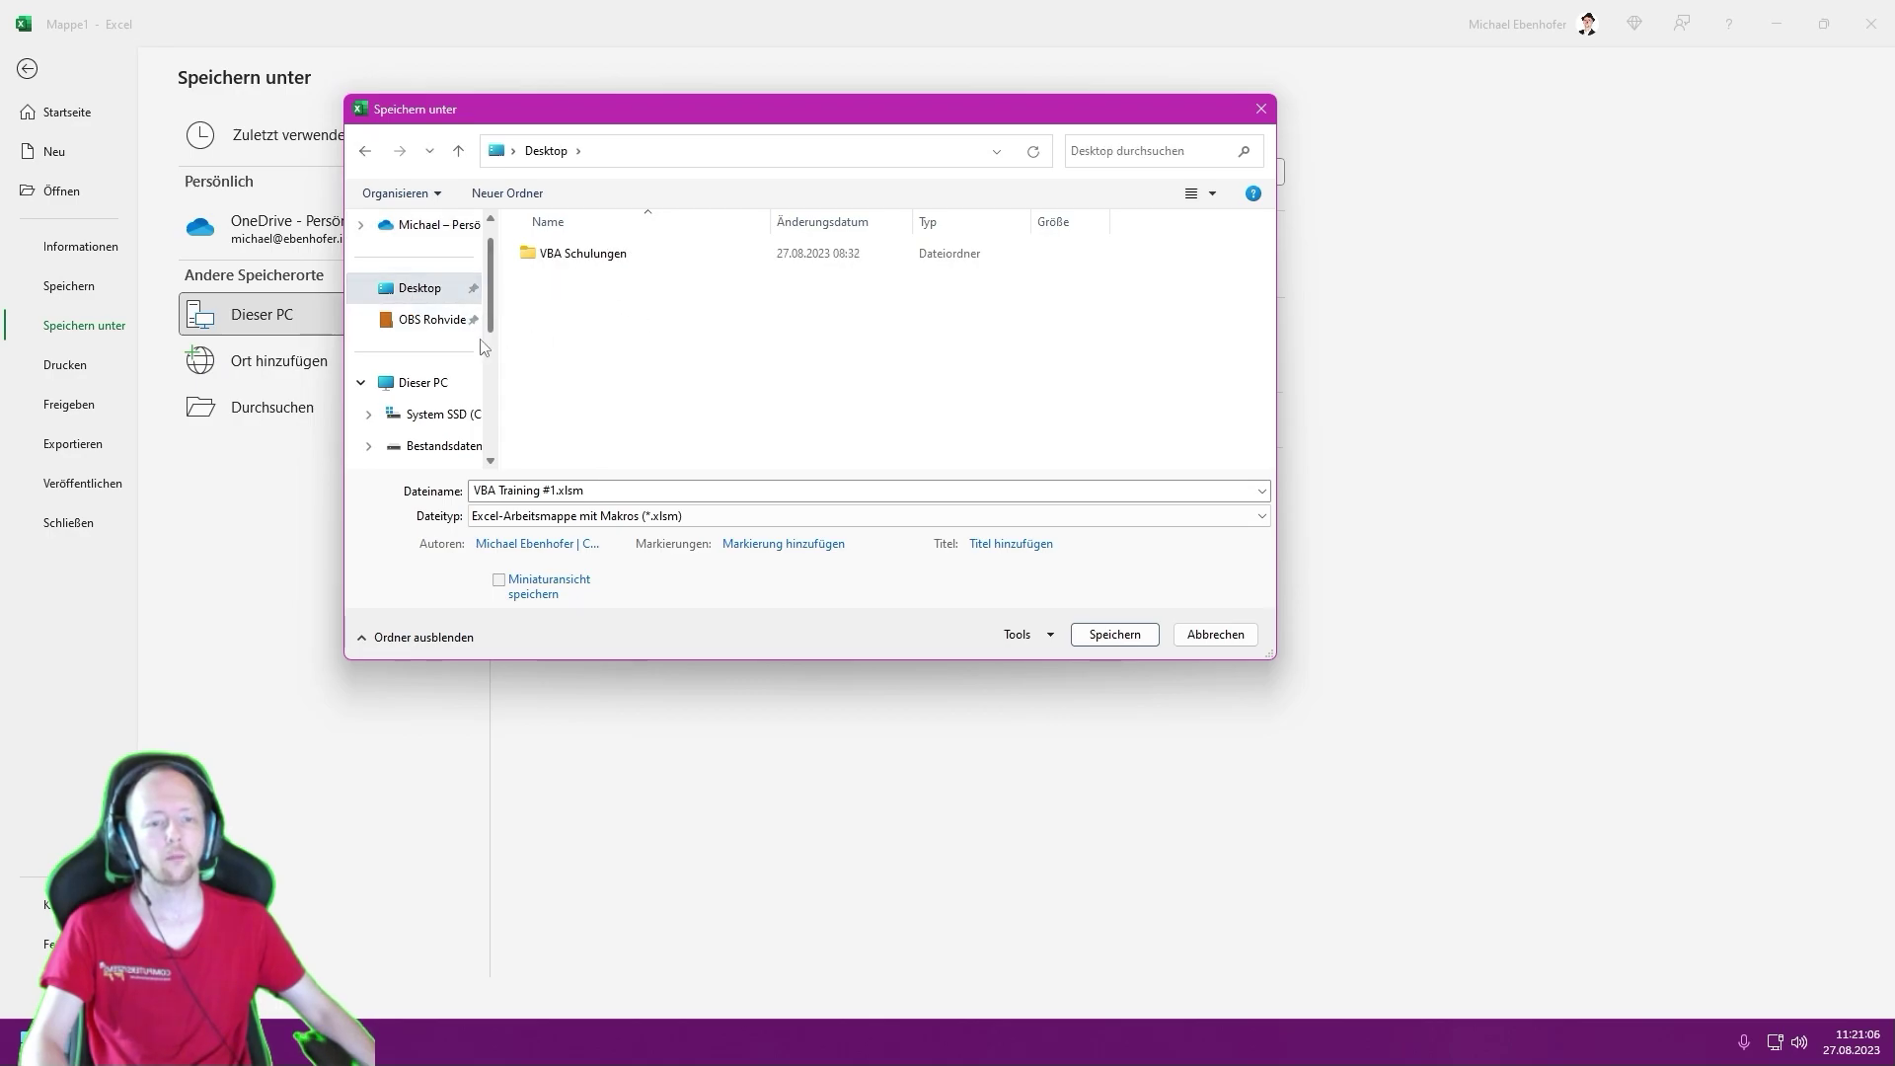
left_click(1115, 635)
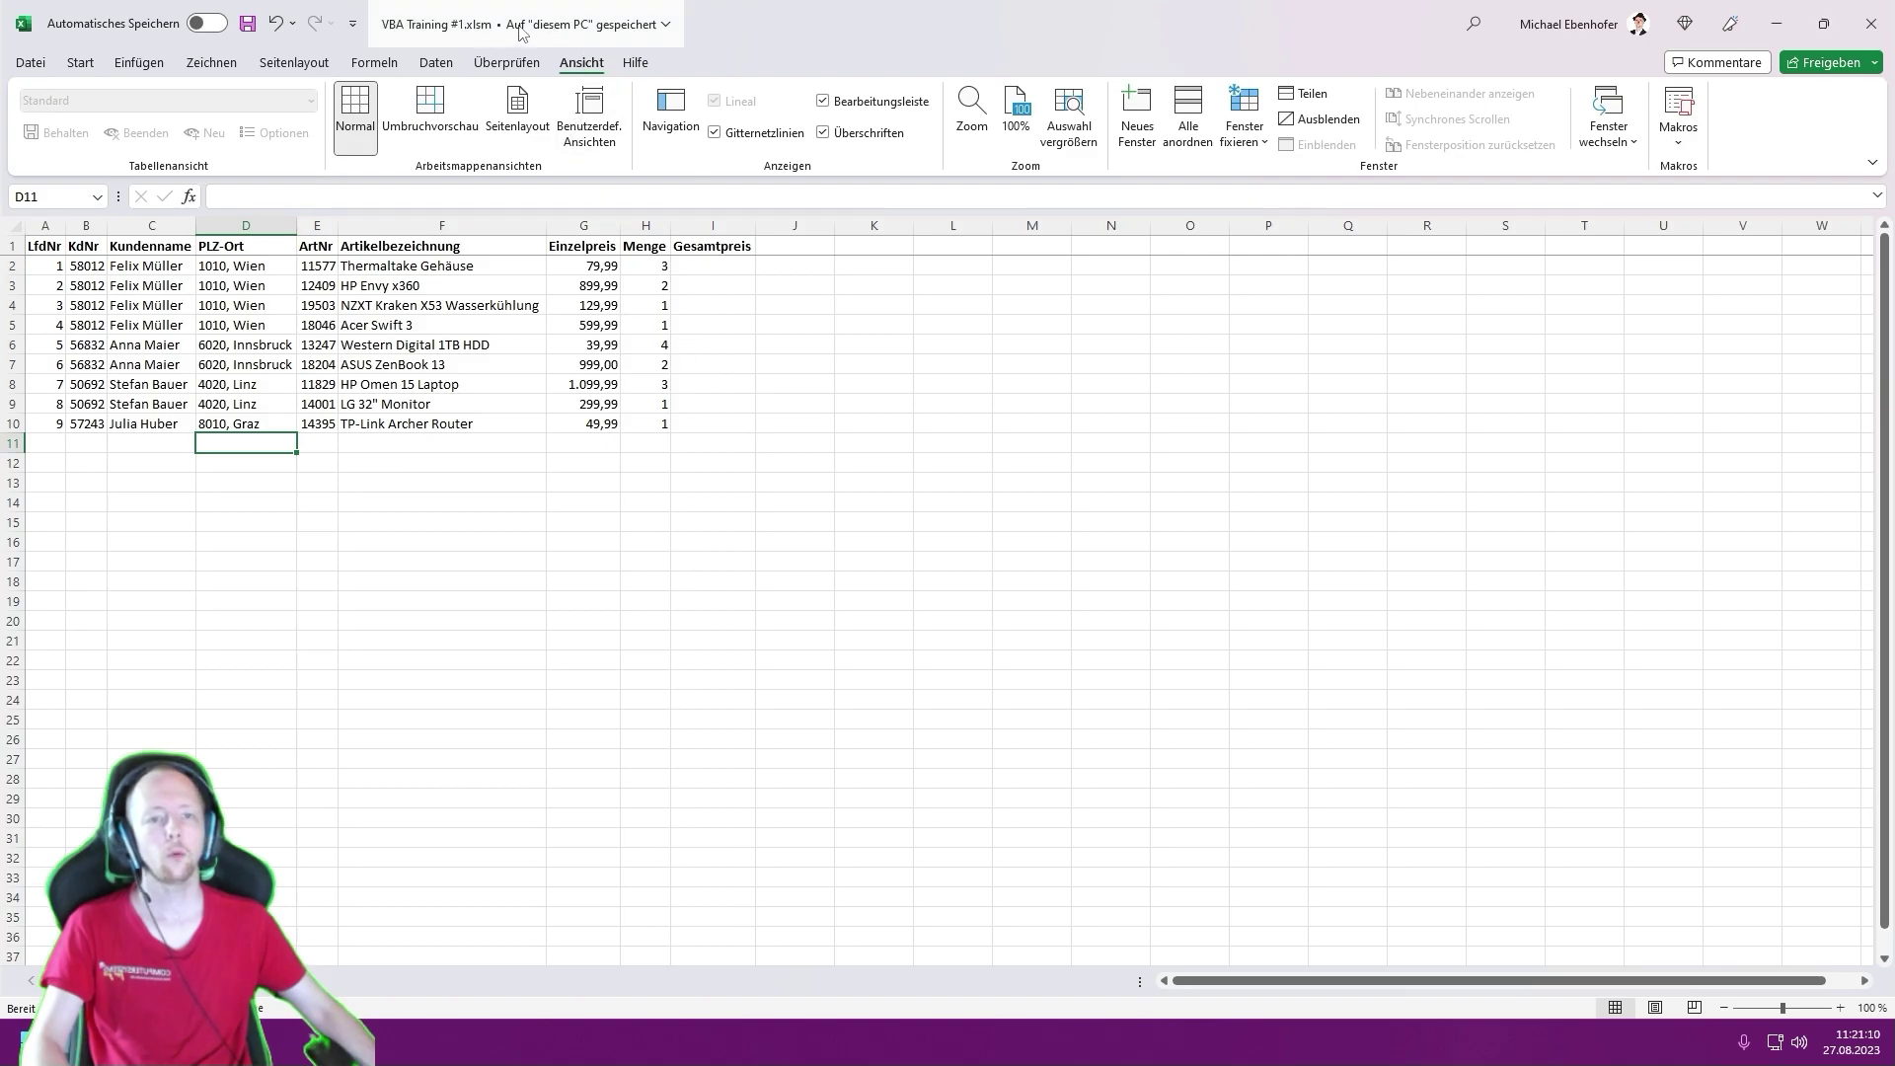
mouse_move(471, 25)
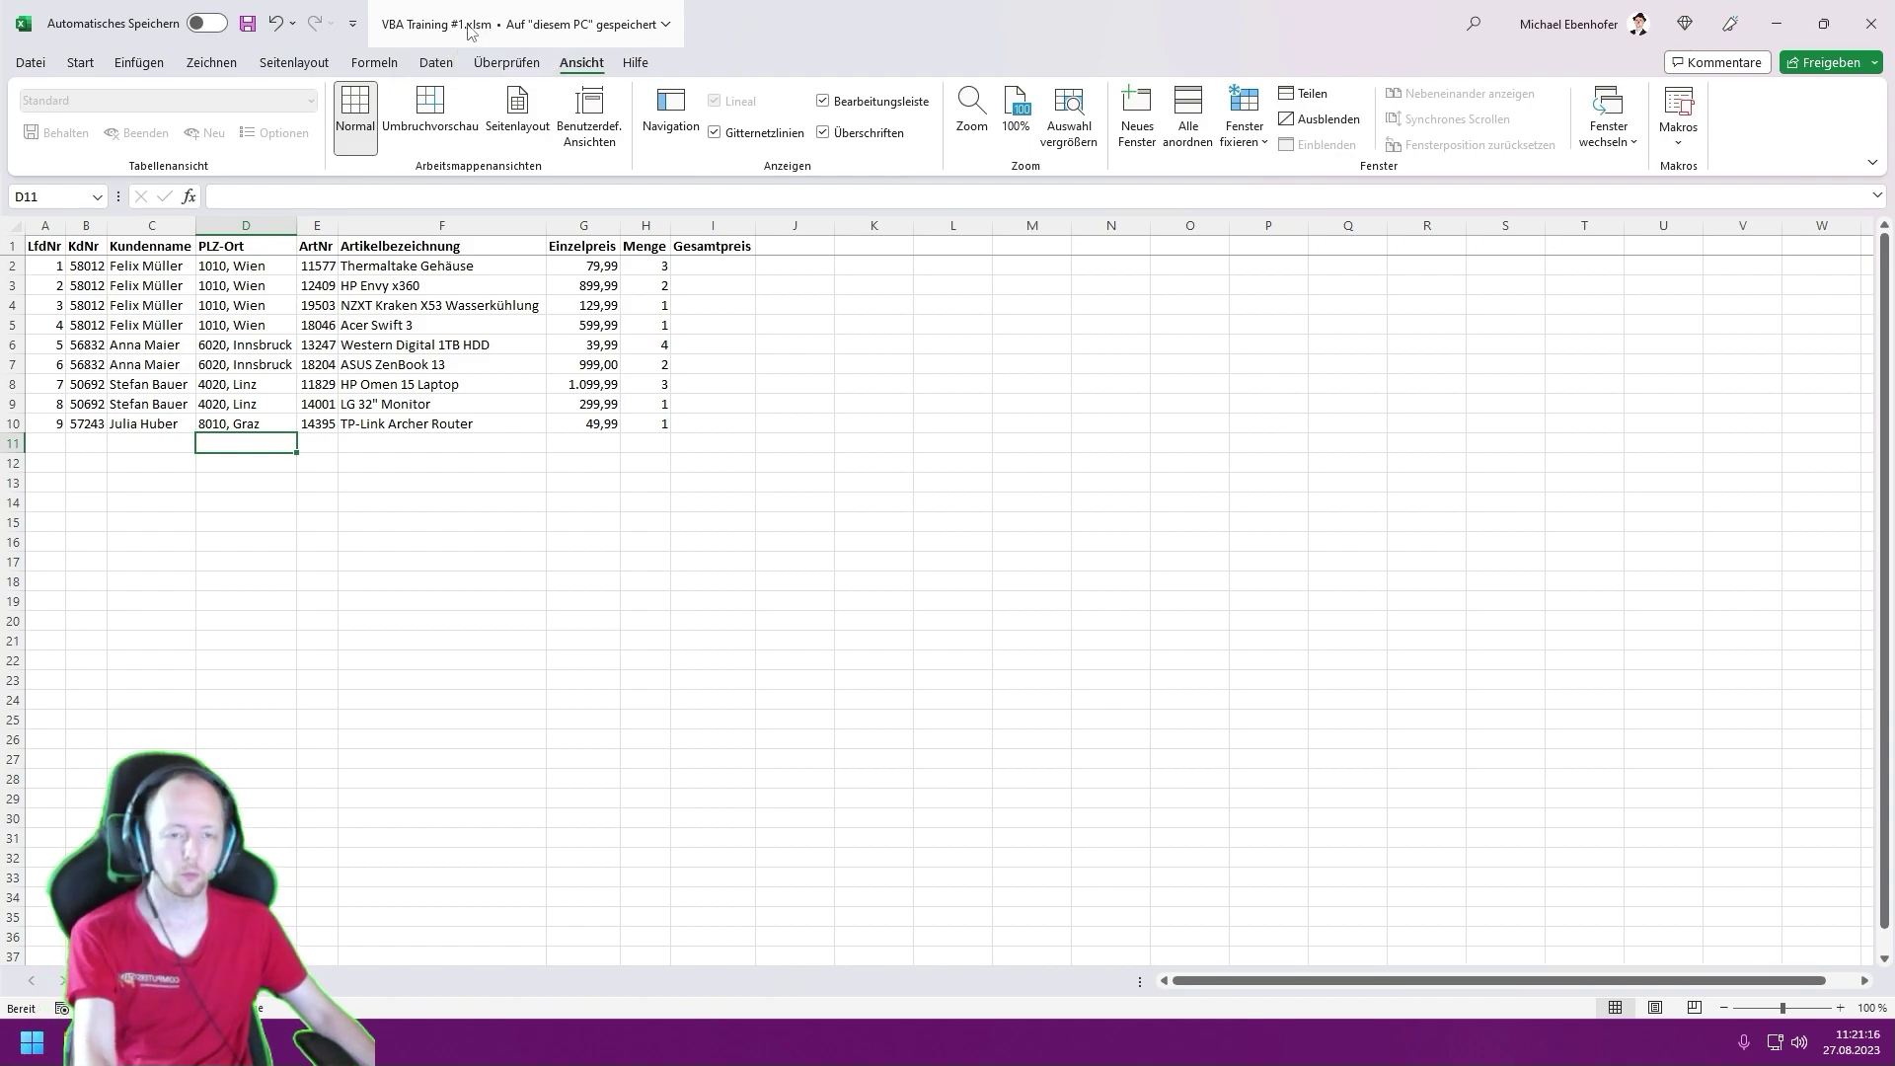
key("super+e")
- Make File Explorer show extensions of known file types, then close Explorer
mouse_move(481, 399)
left_mouse_down()
mouse_move(647, 253)
mouse_move(666, 191)
left_mouse_up()
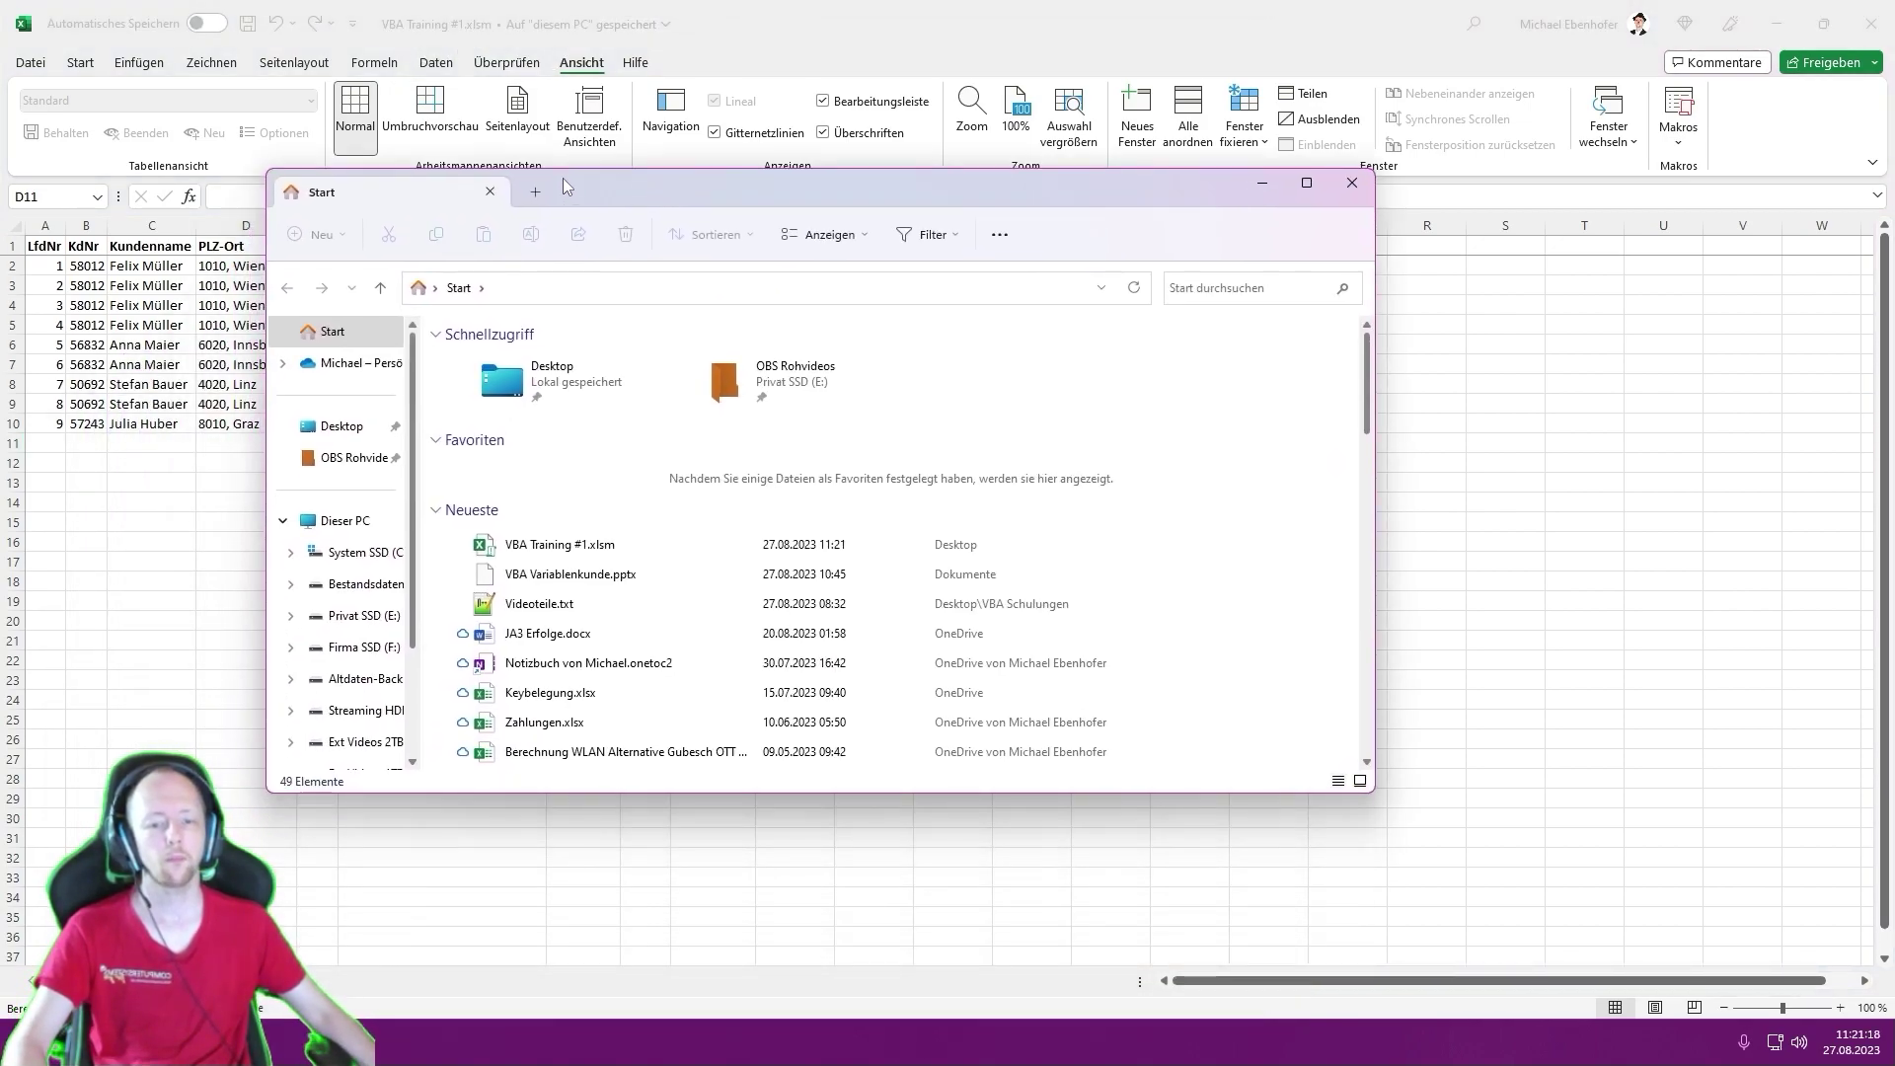
left_click(1000, 237)
left_click(881, 493)
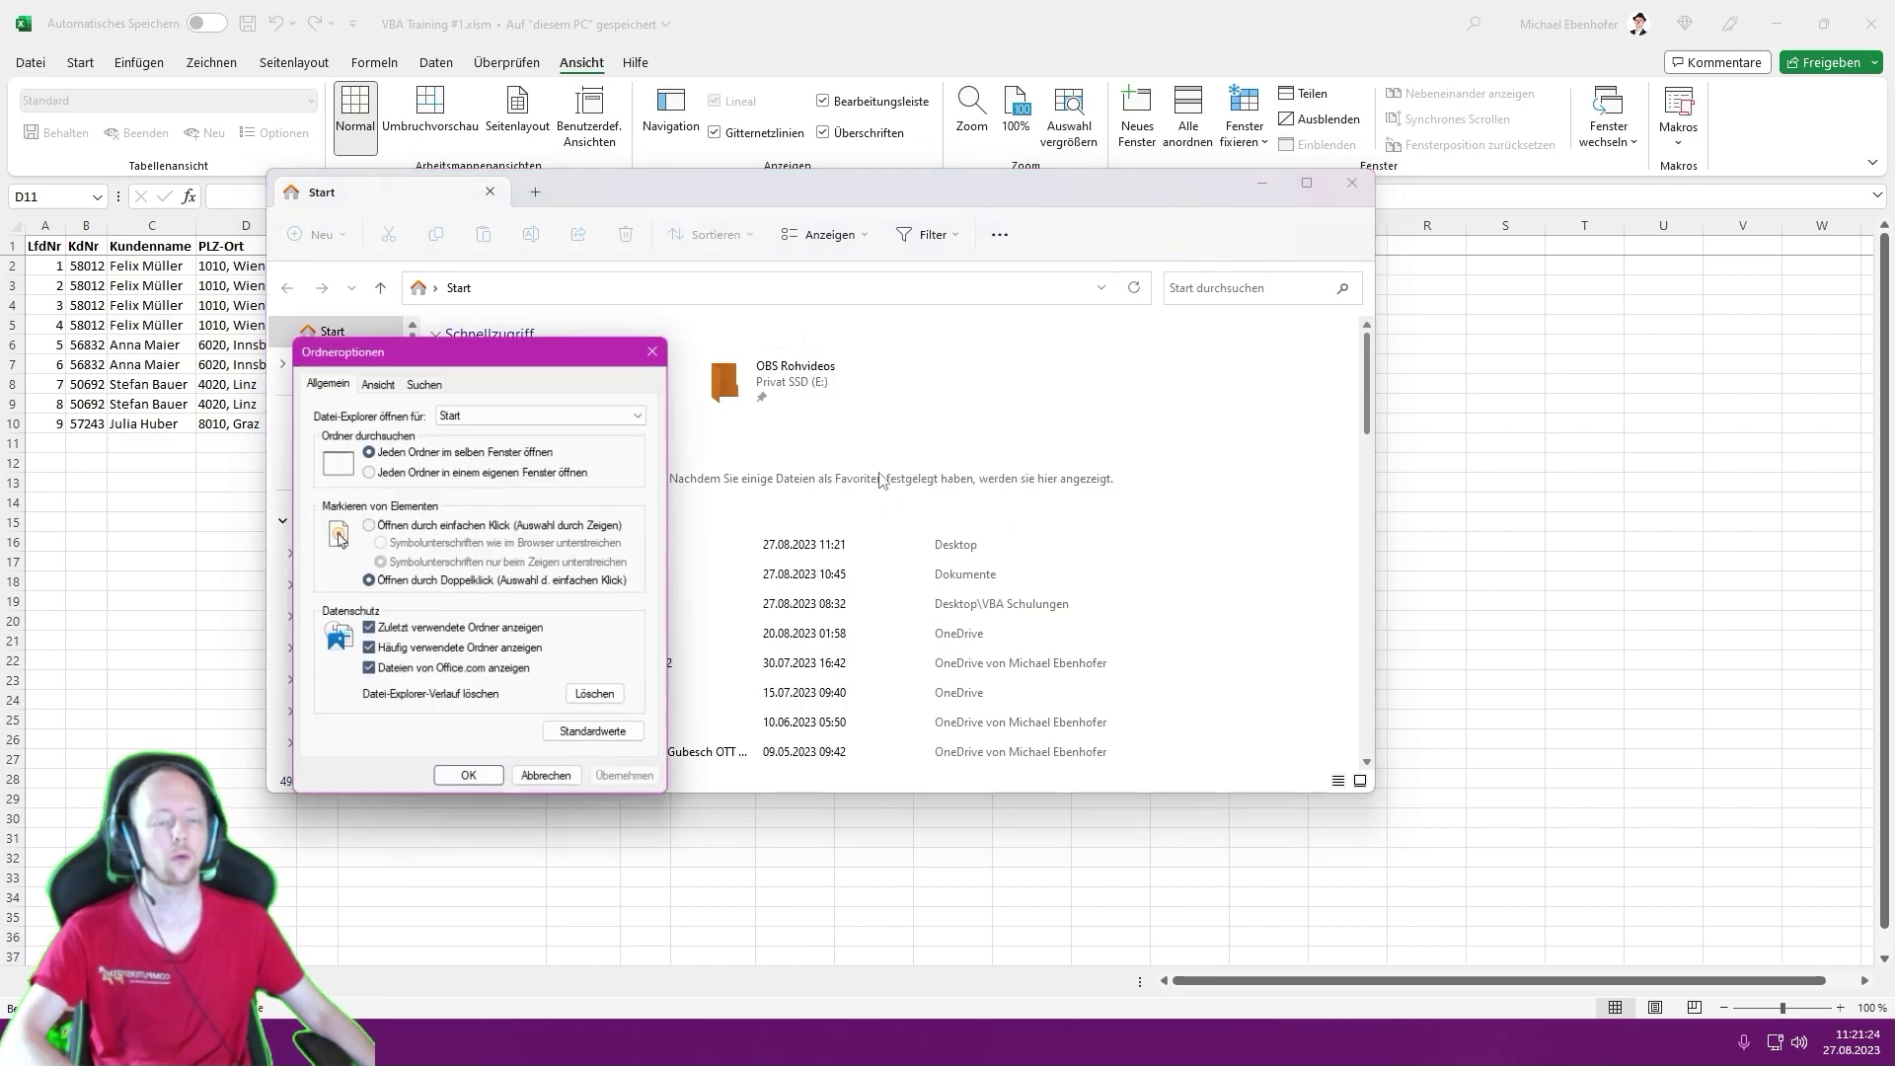
left_click_drag(545, 345, 690, 298)
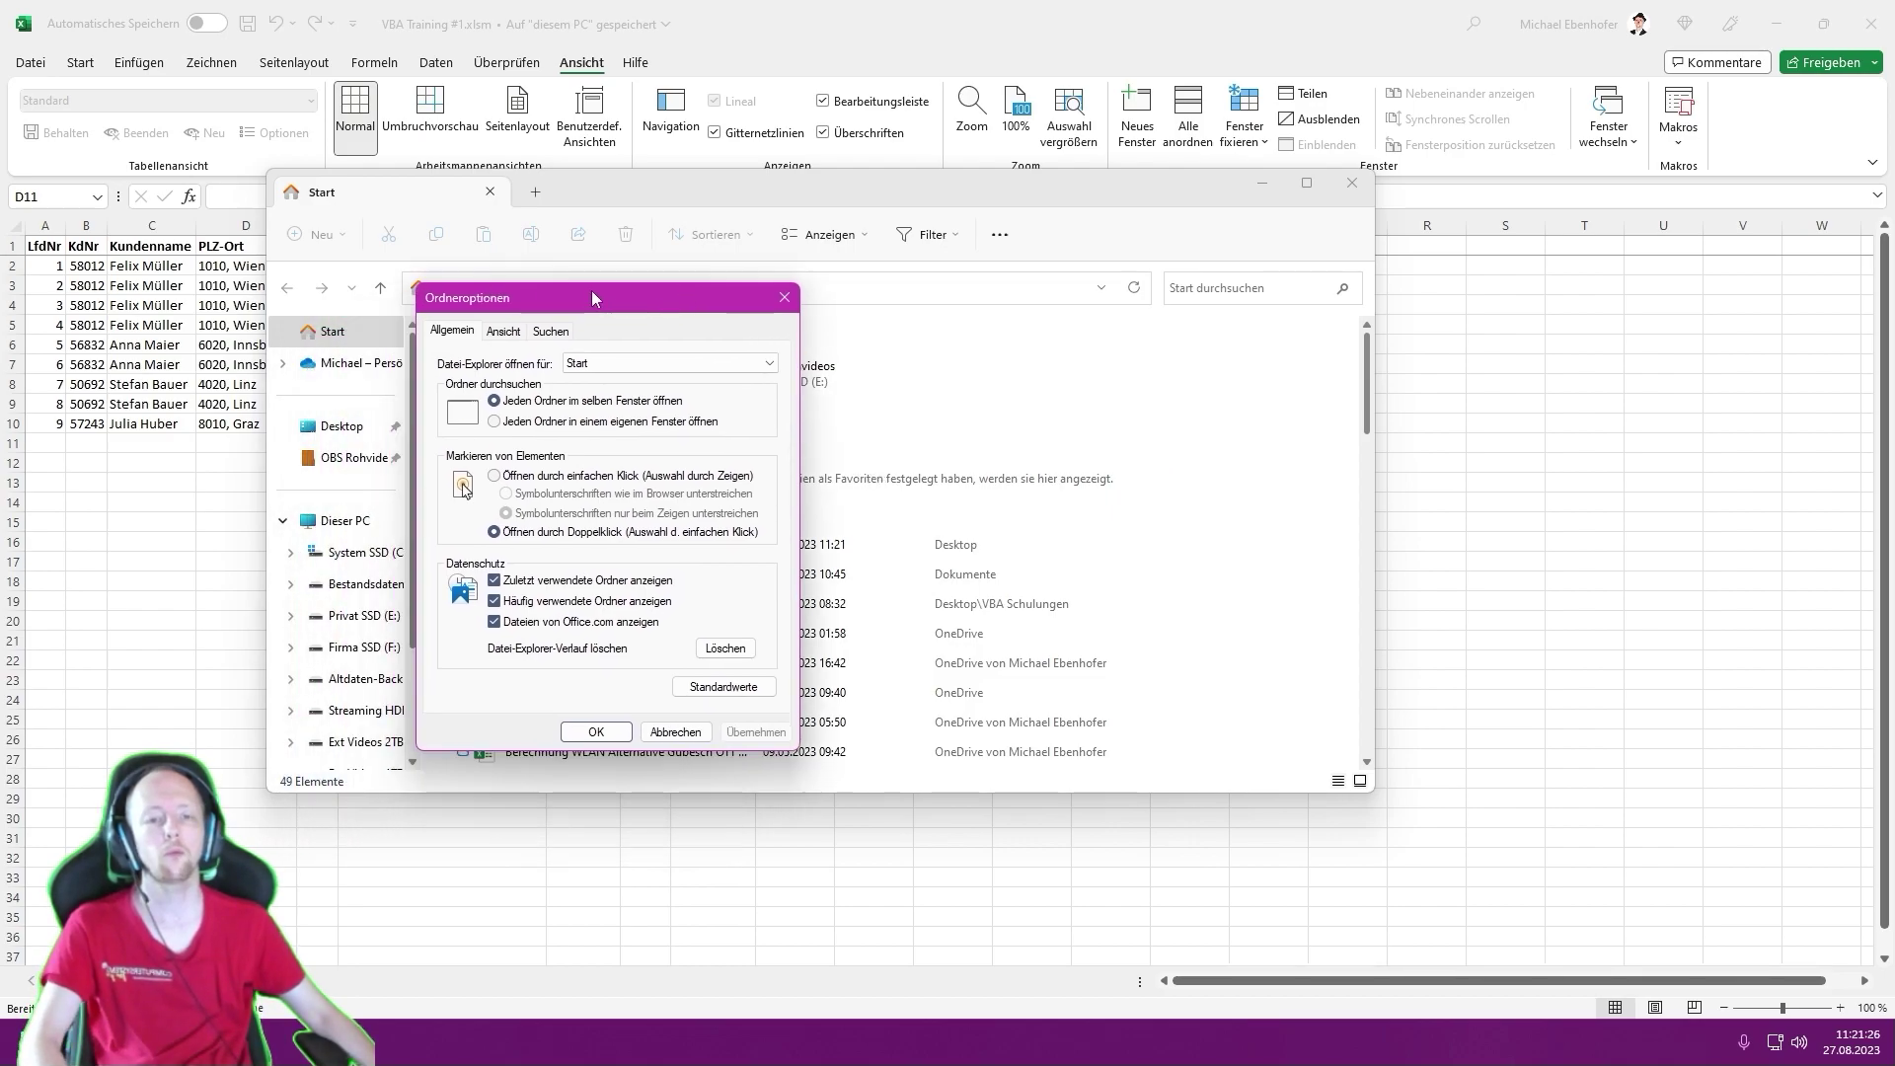
left_click(503, 331)
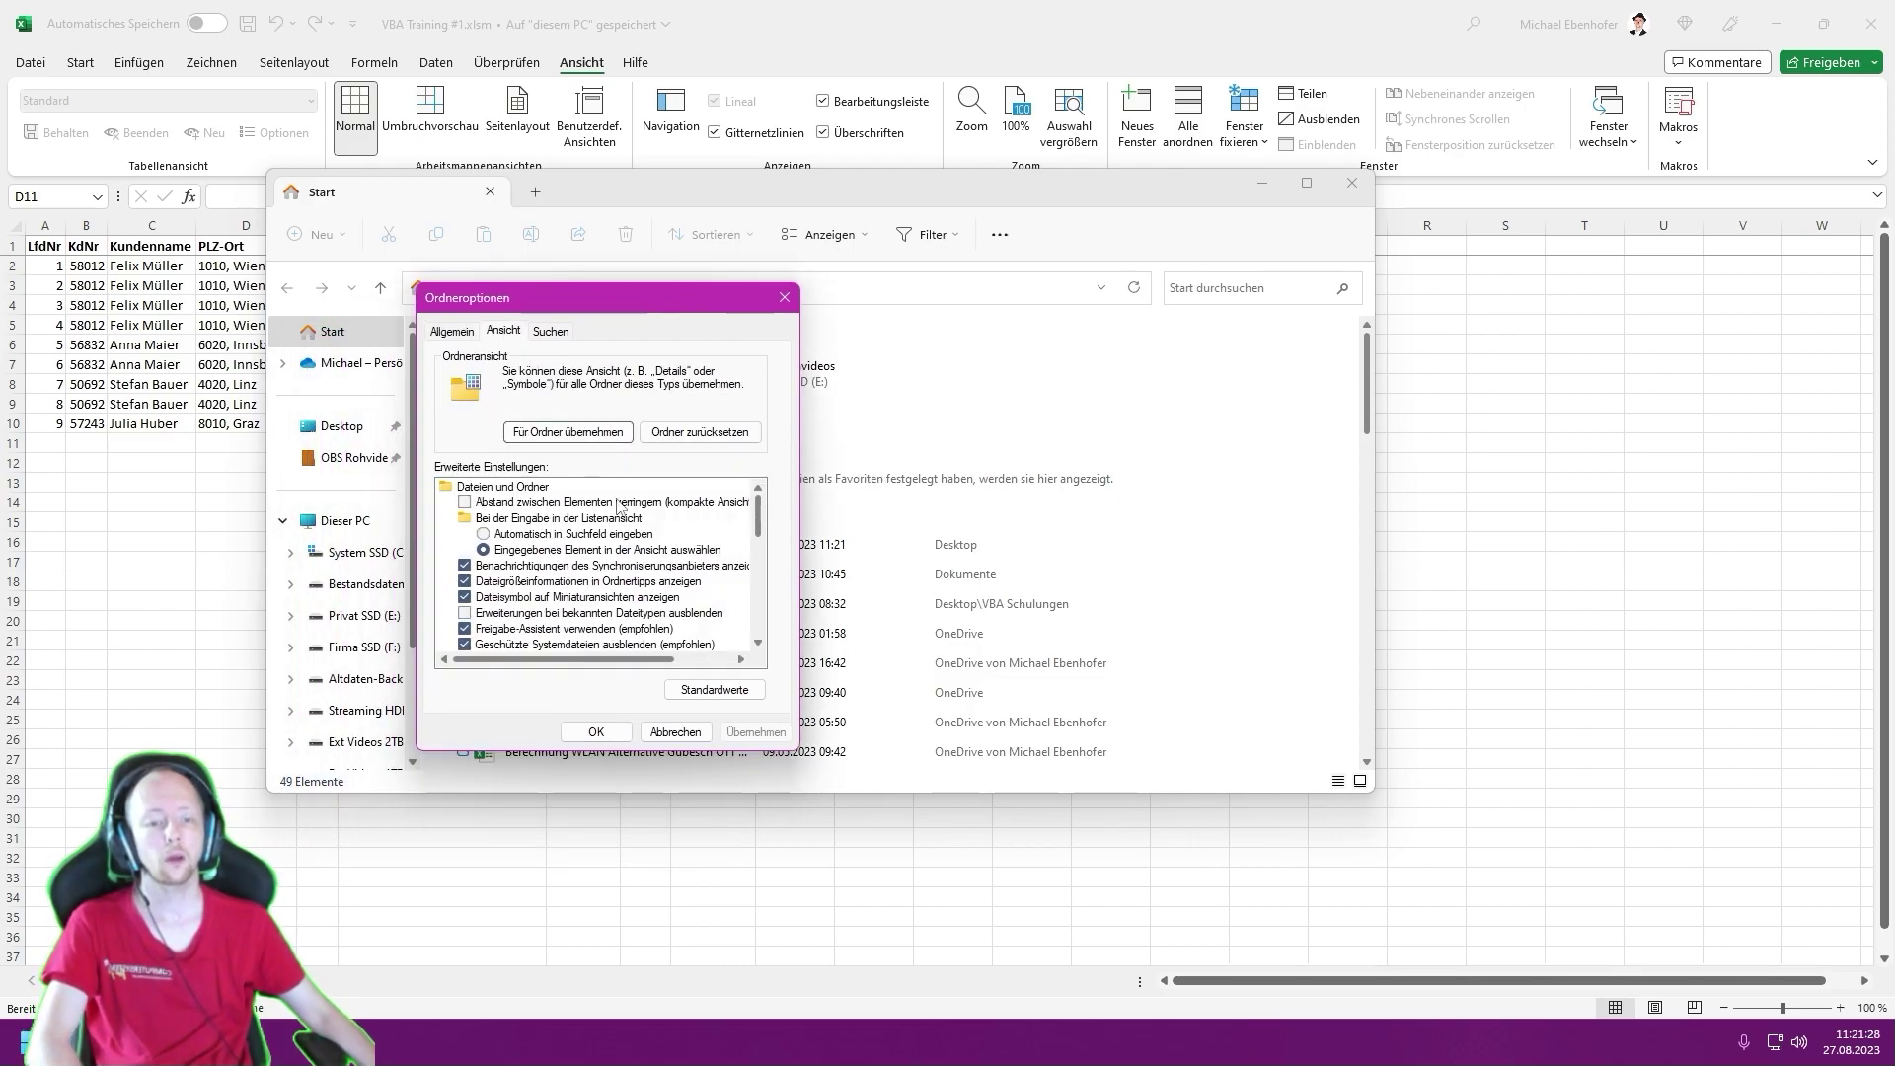
left_click(505, 613)
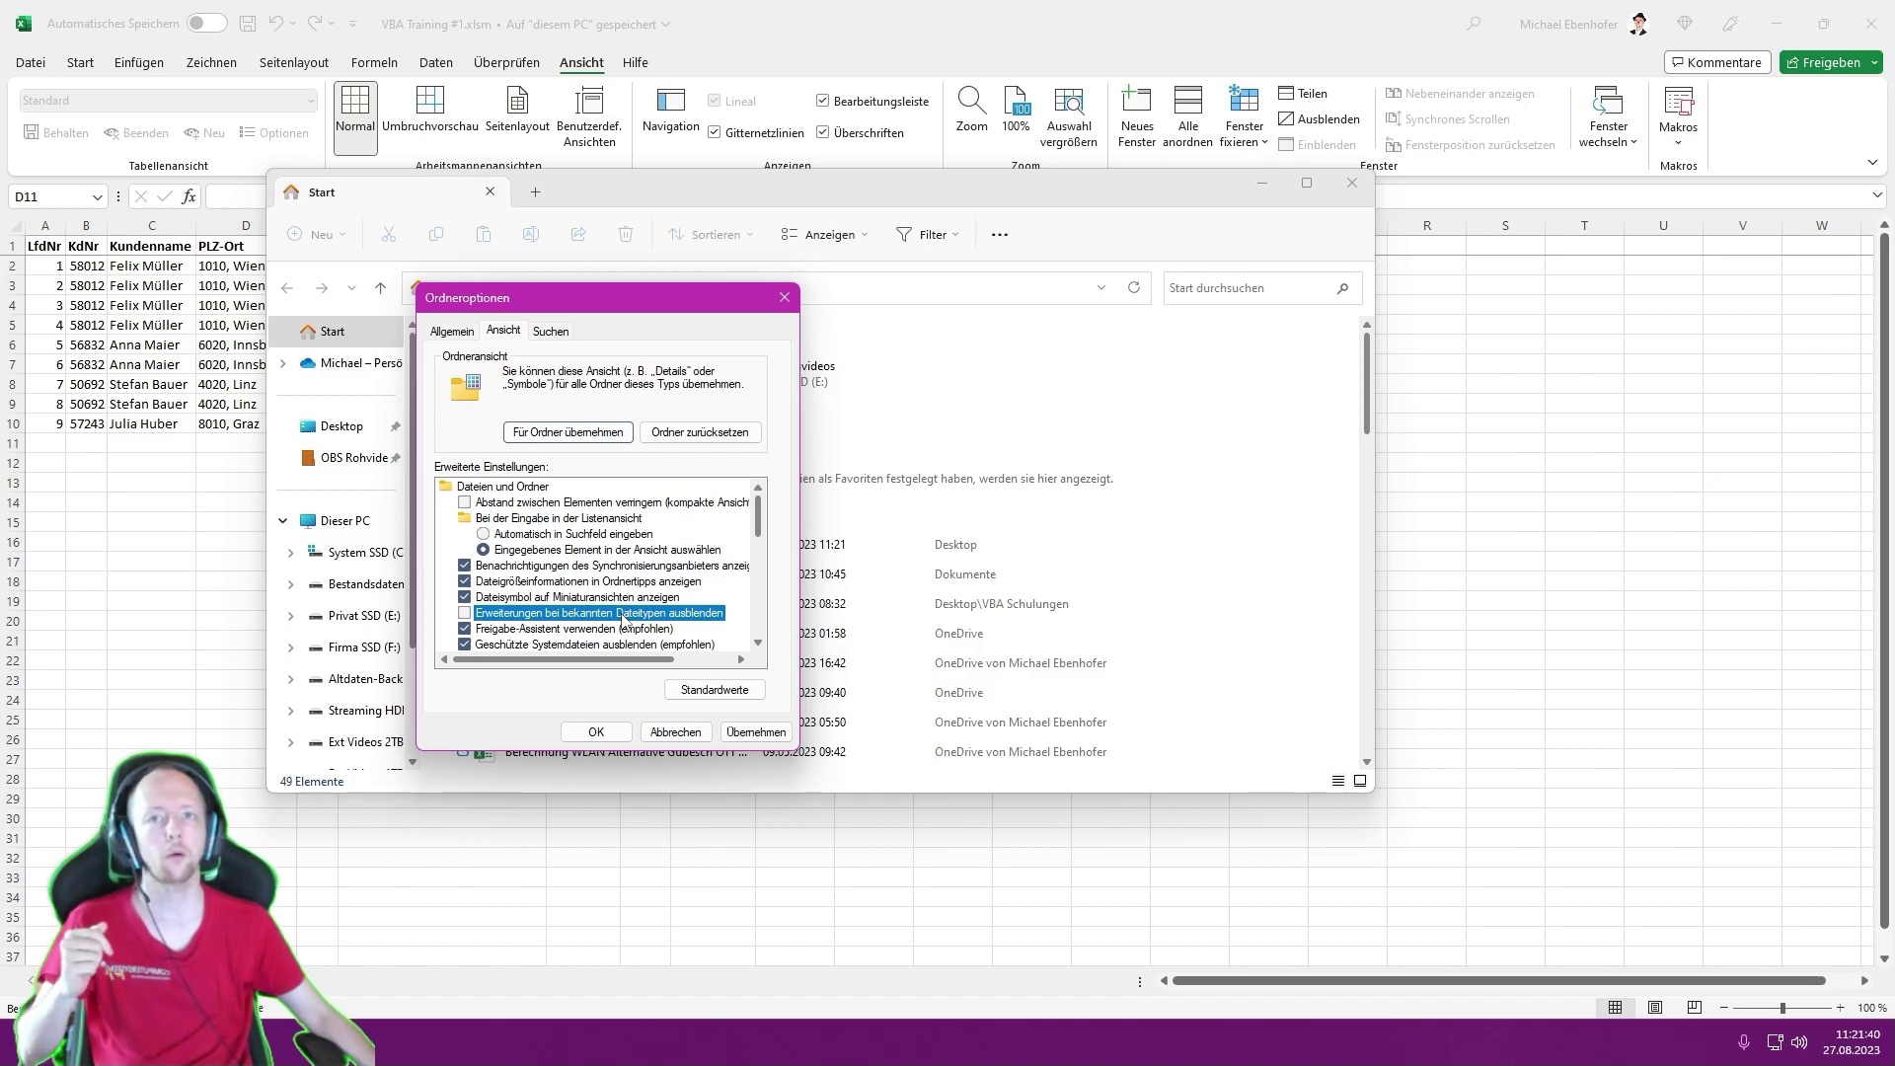
left_click(595, 731)
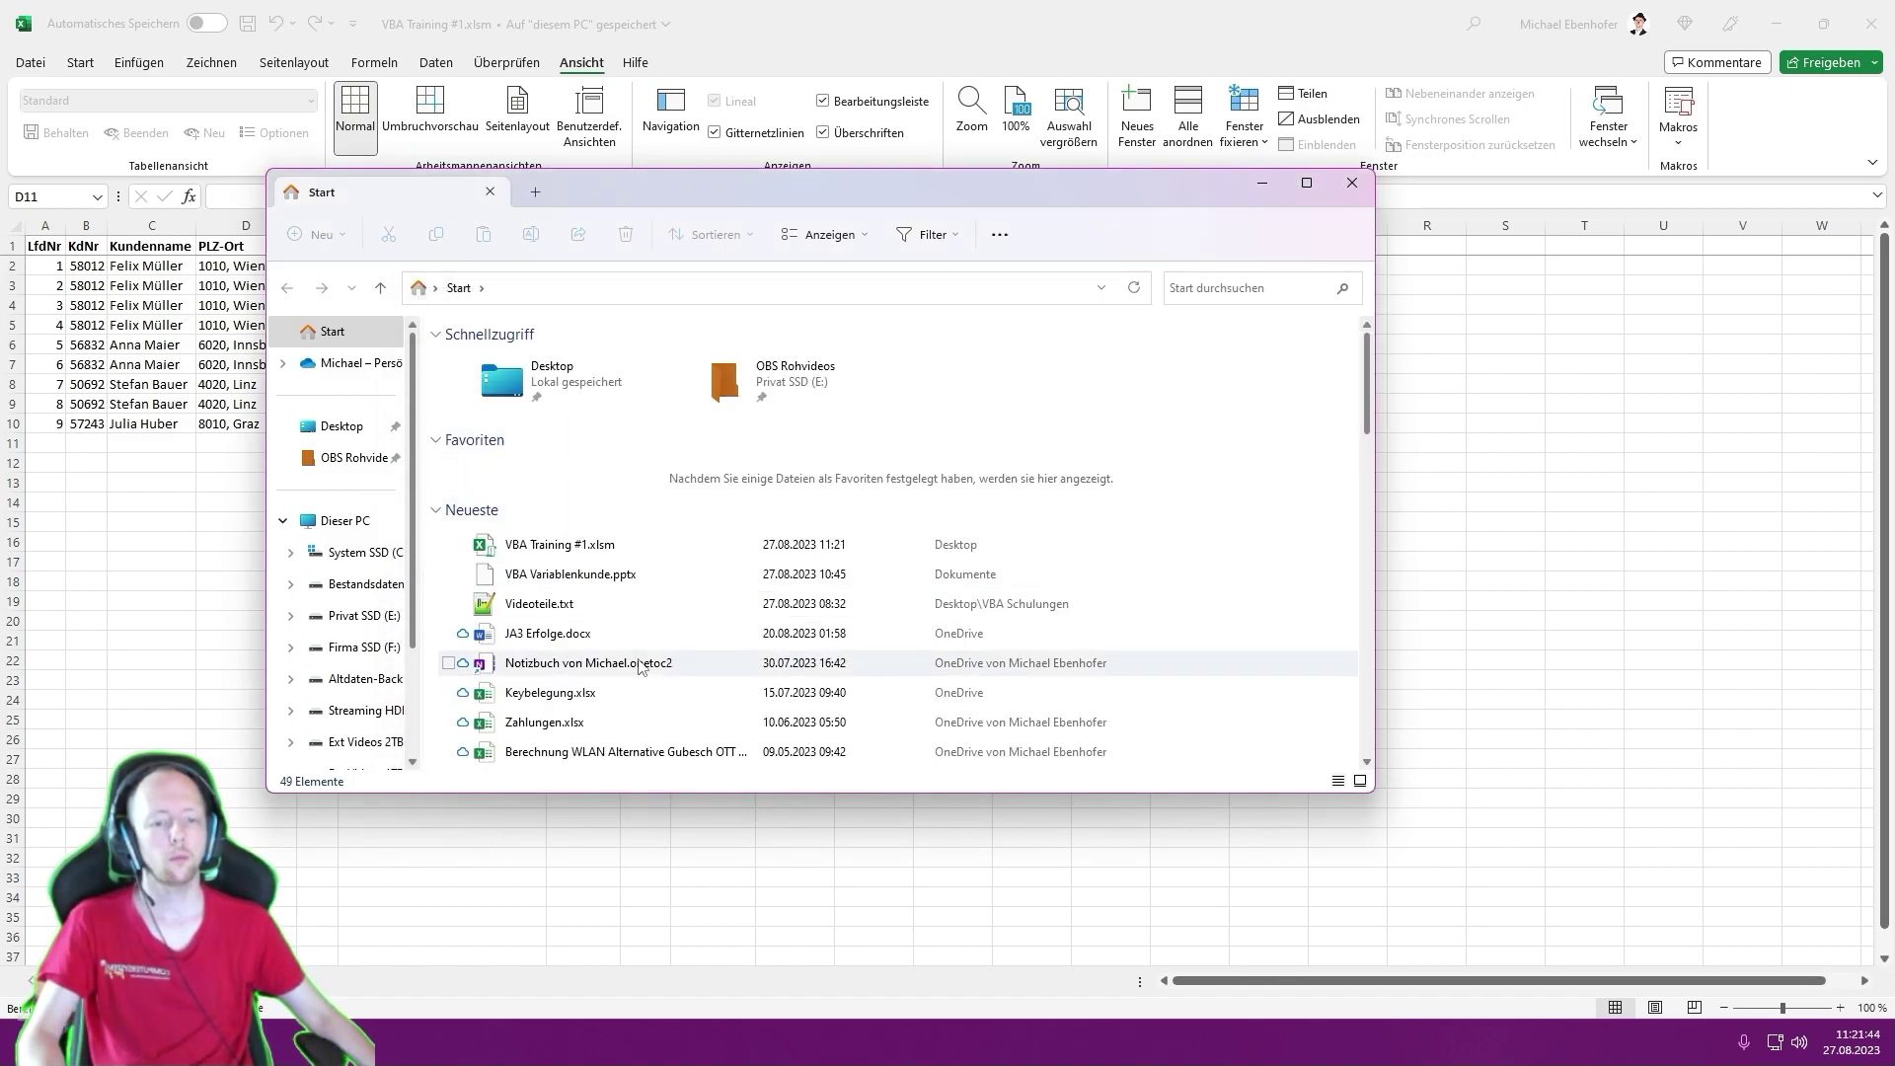
left_click(1353, 183)
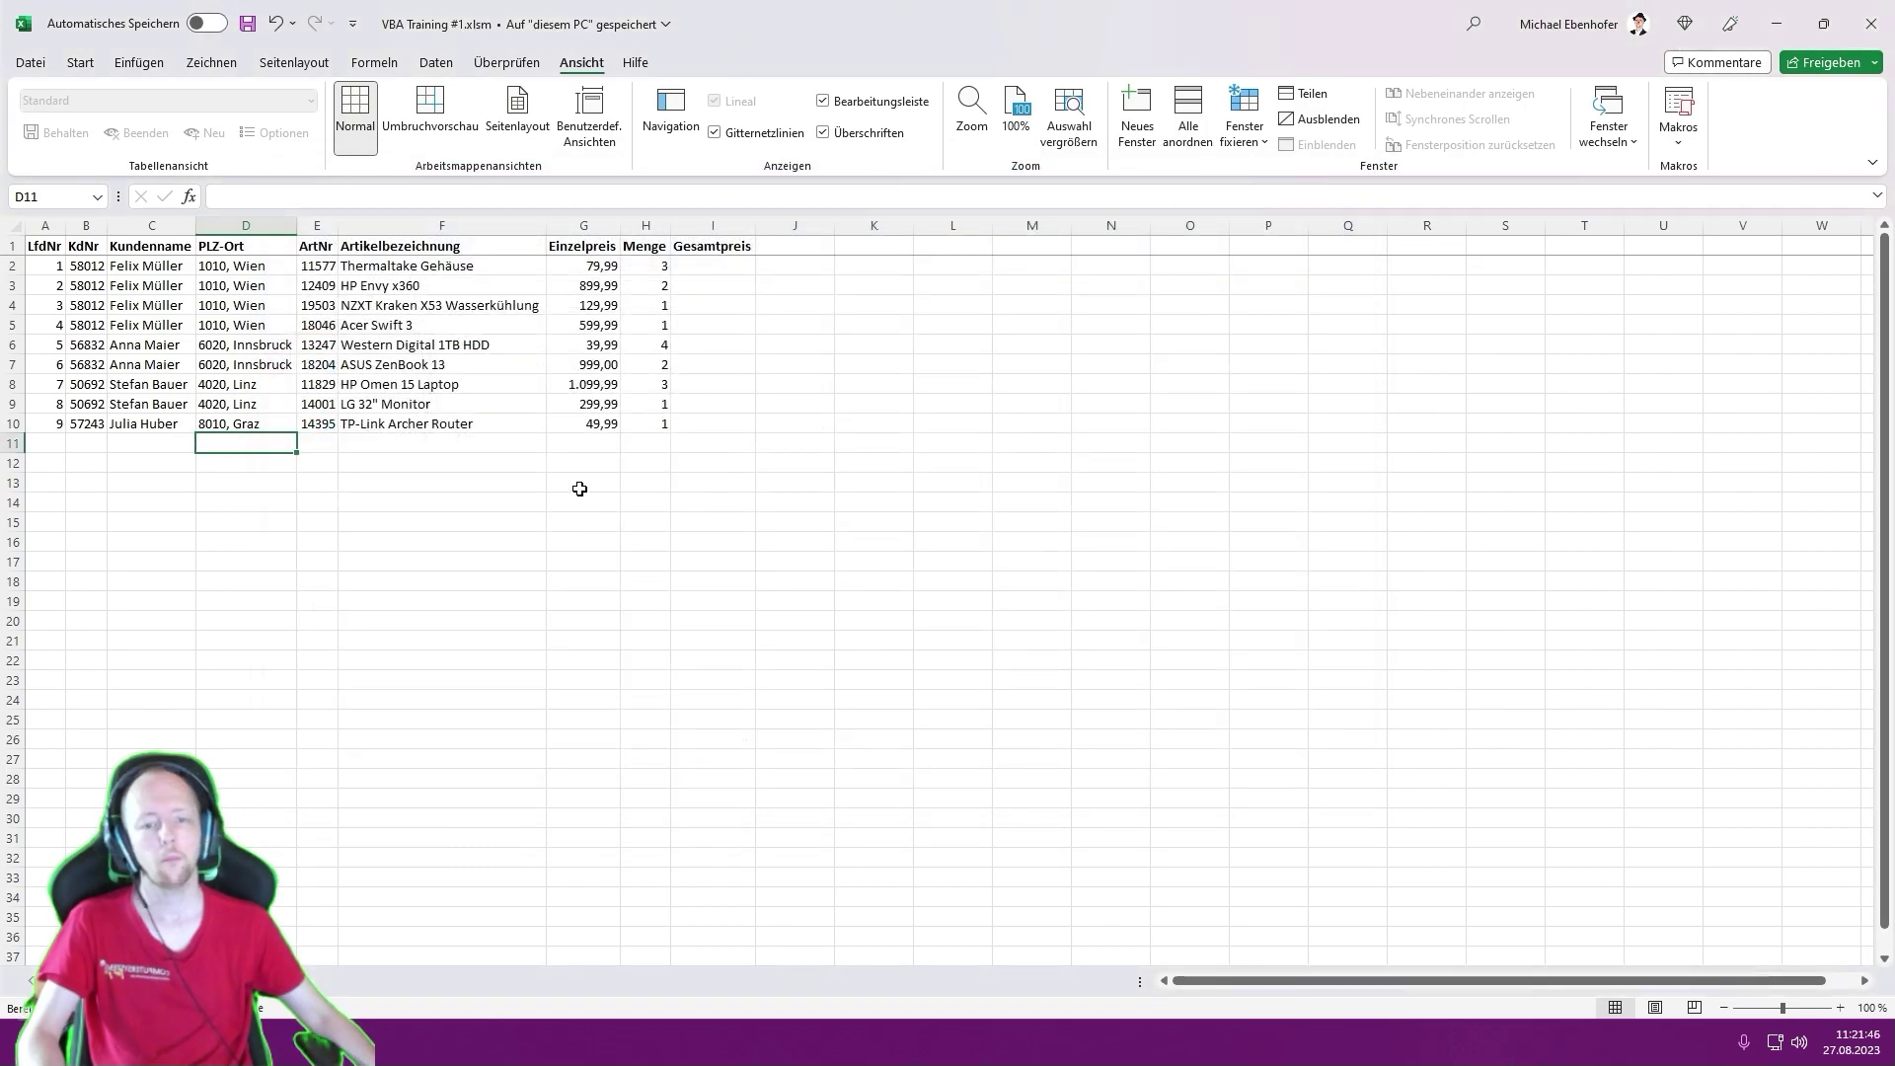
left_click(582, 482)
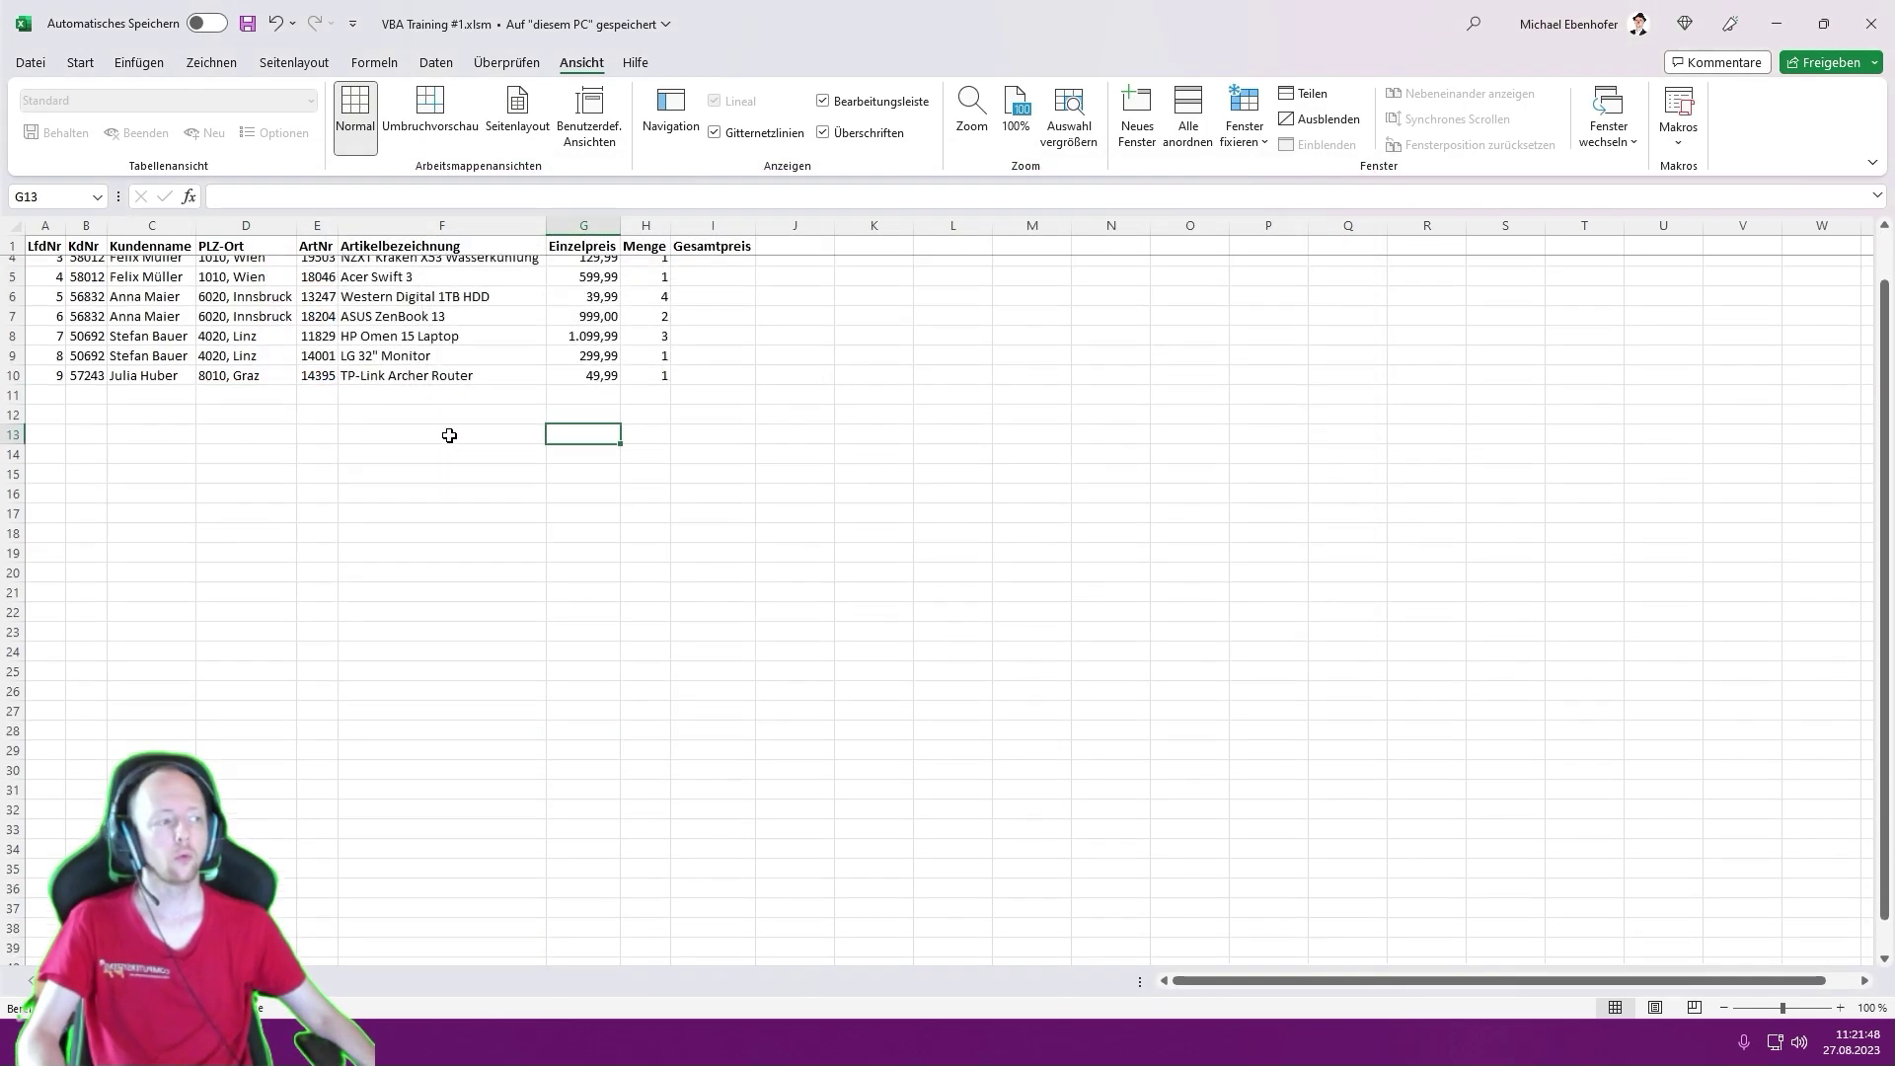
- Close Excel and minimise the browser to reveal VBA Training #1.xlsm on the desktop
left_click(416, 348)
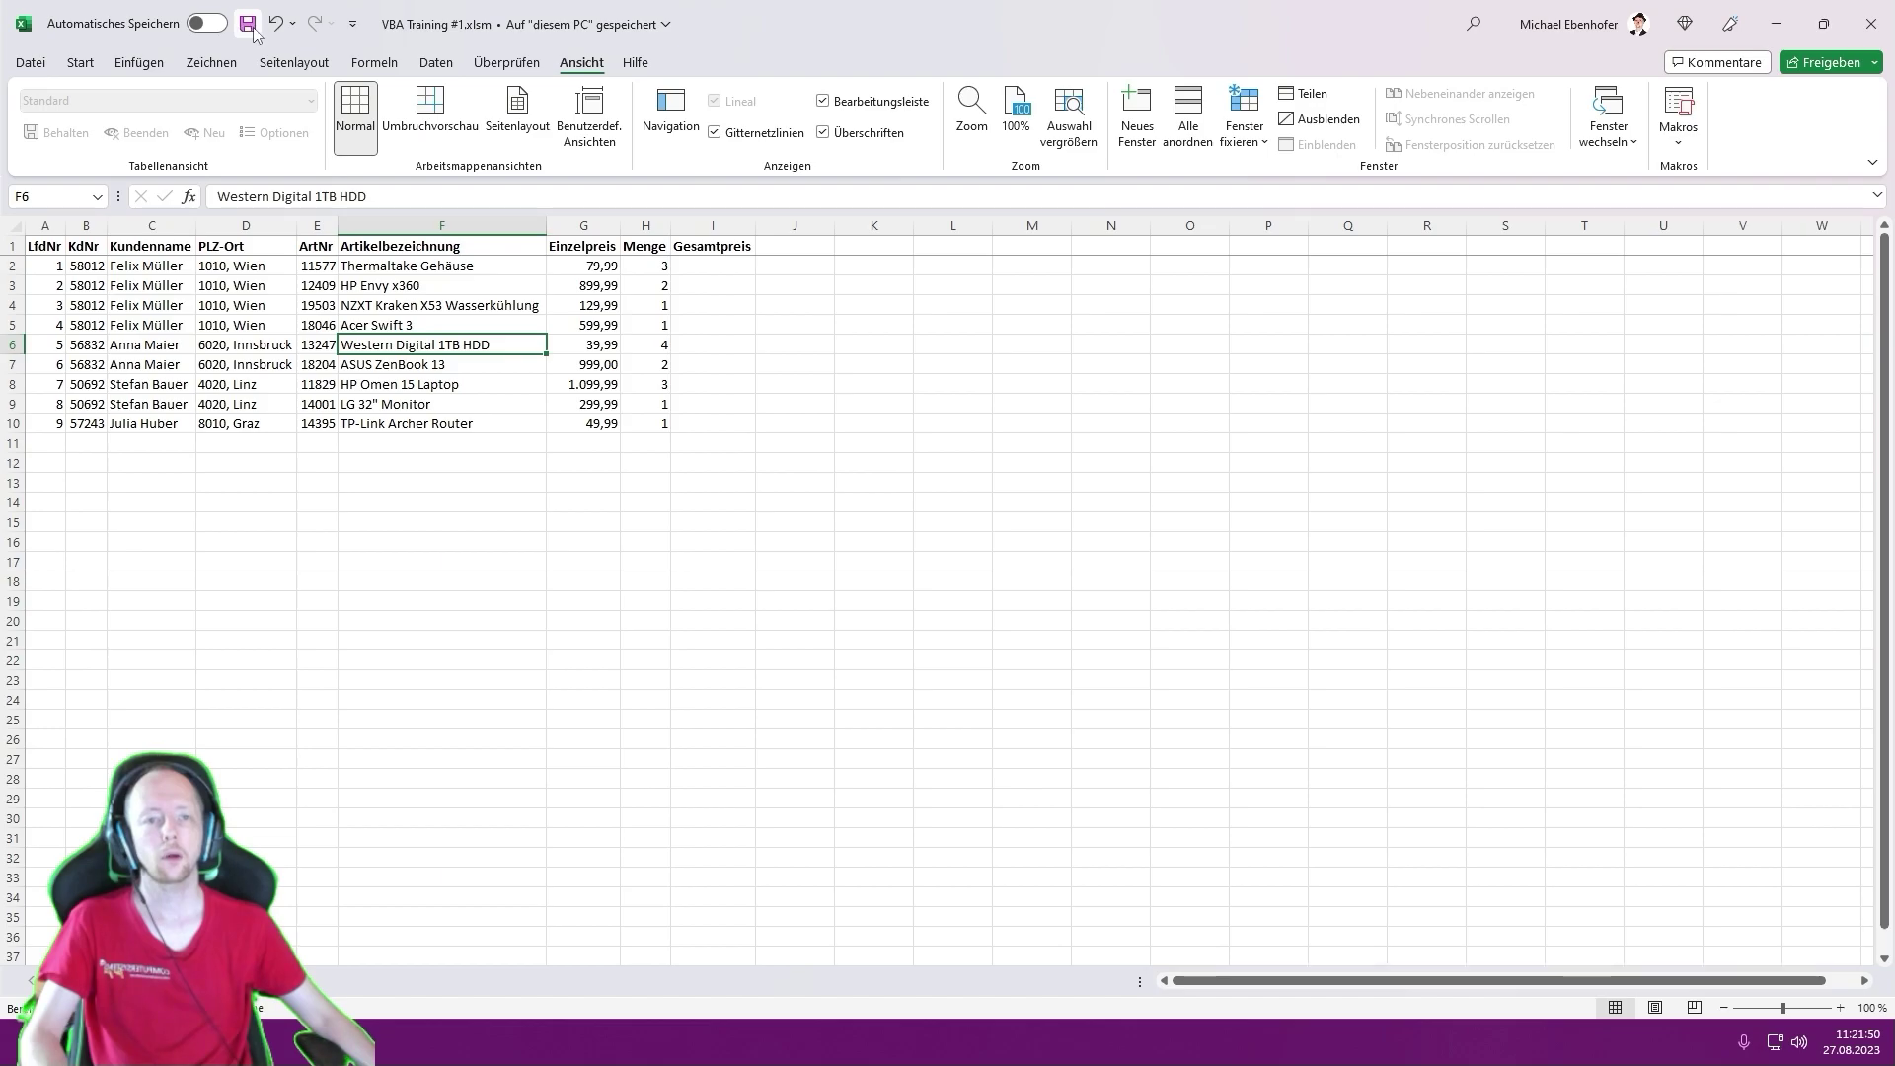
left_click(1871, 30)
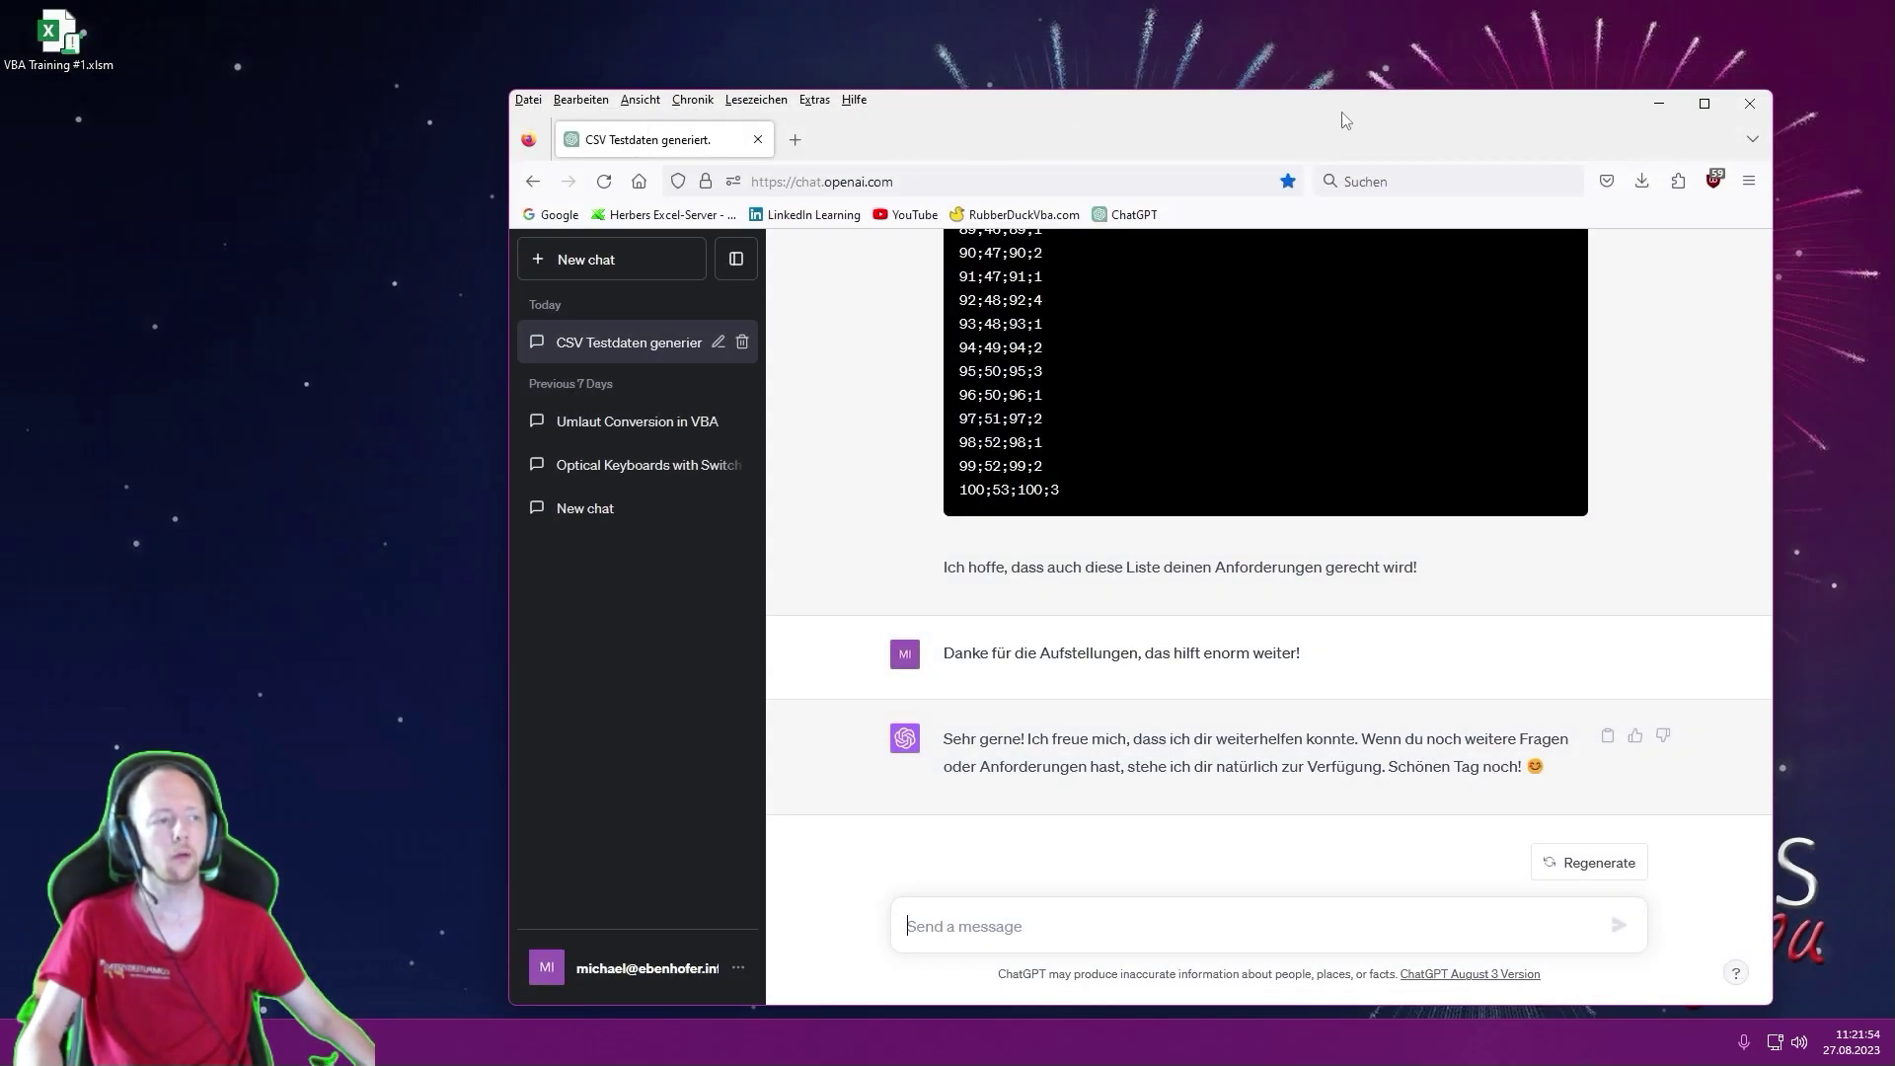
left_click(1750, 102)
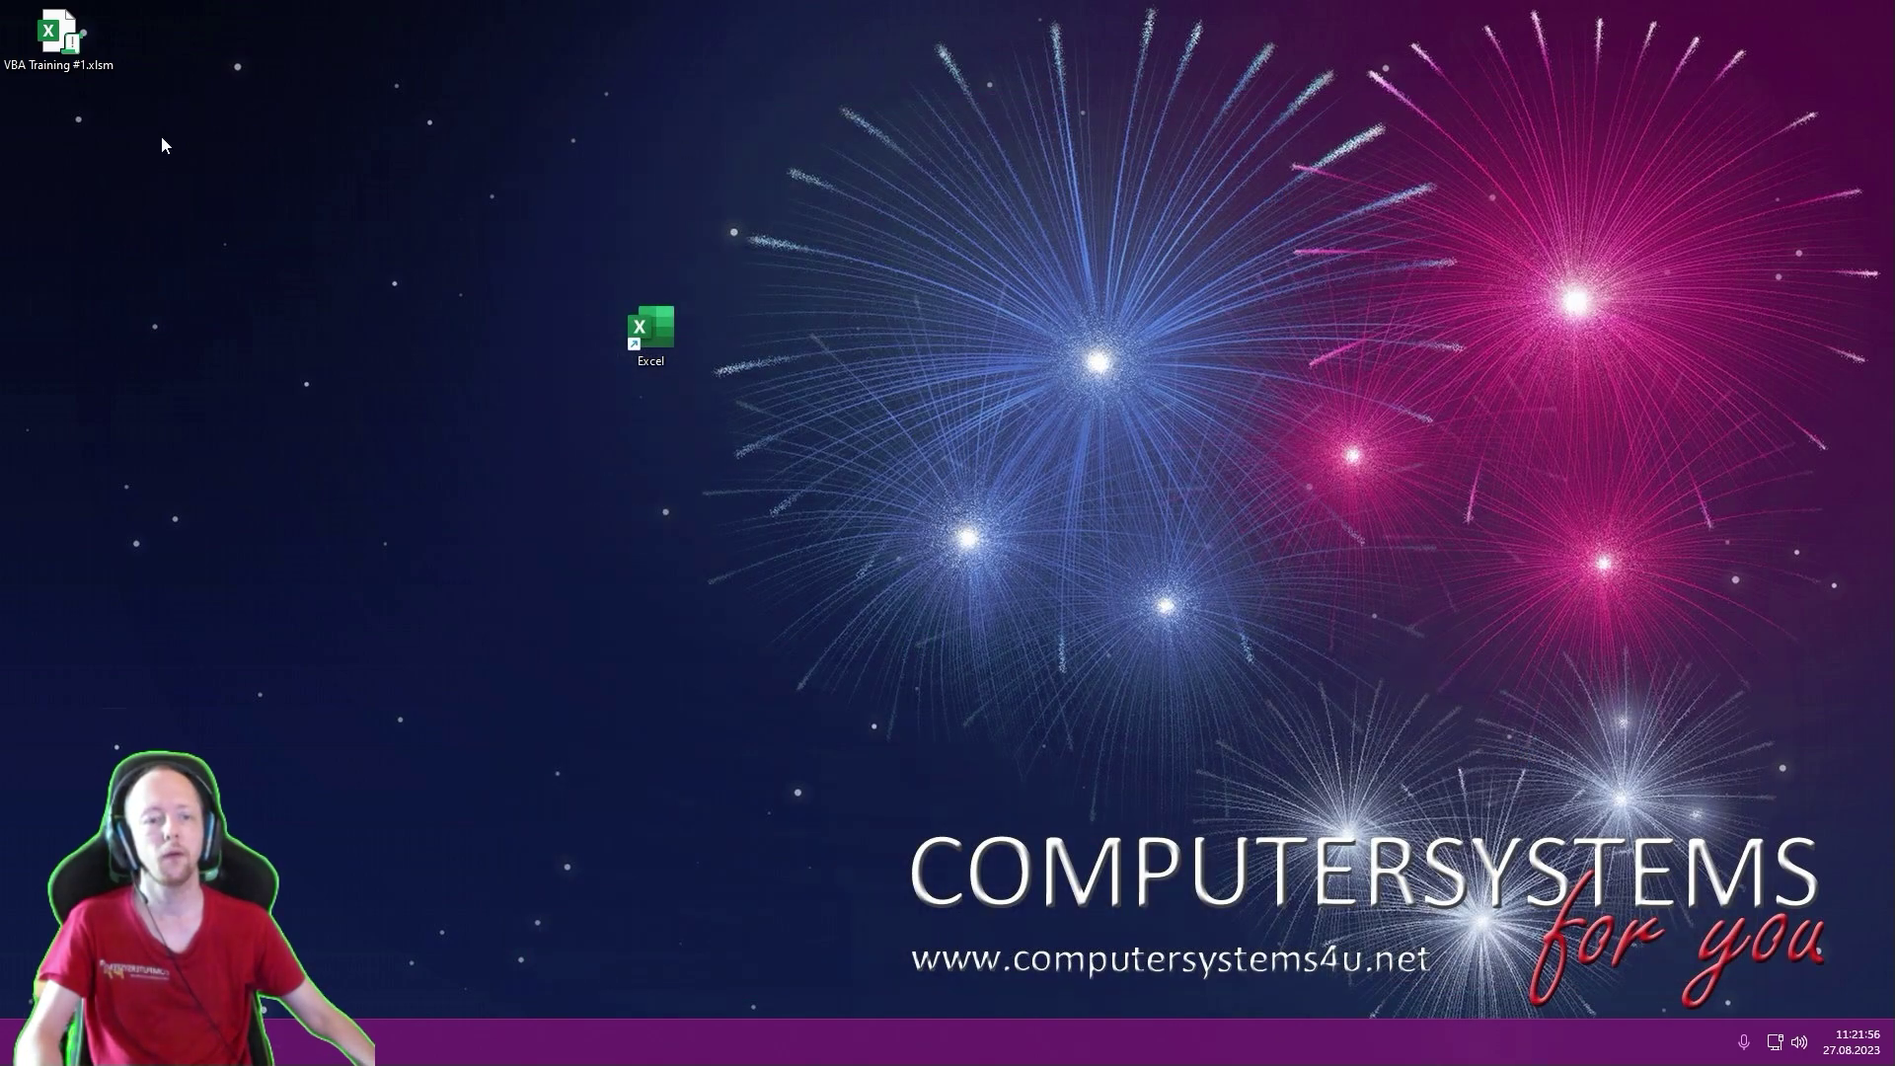
- Extract VBA Training #1.xlsm with 7-Zip into a VBA Training #1 folder placed beside it
right_click(79, 44)
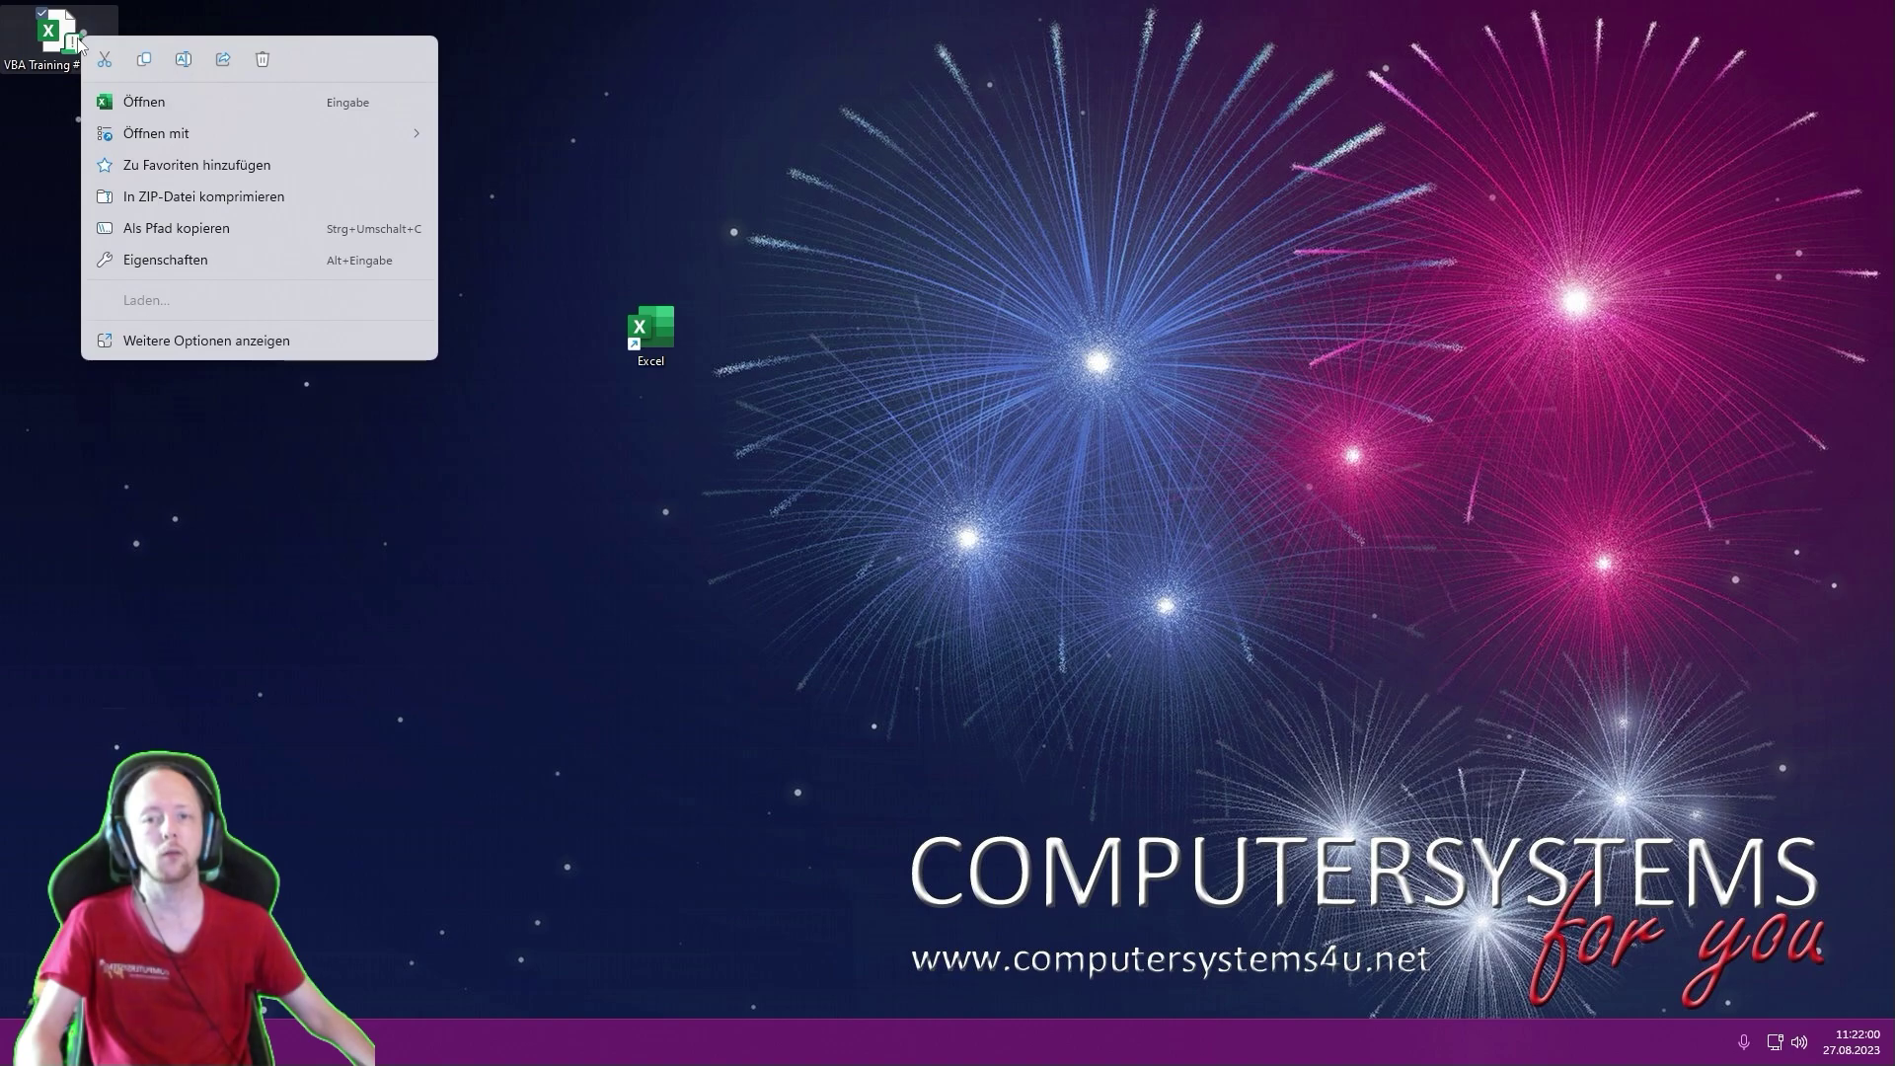
left_click(220, 375)
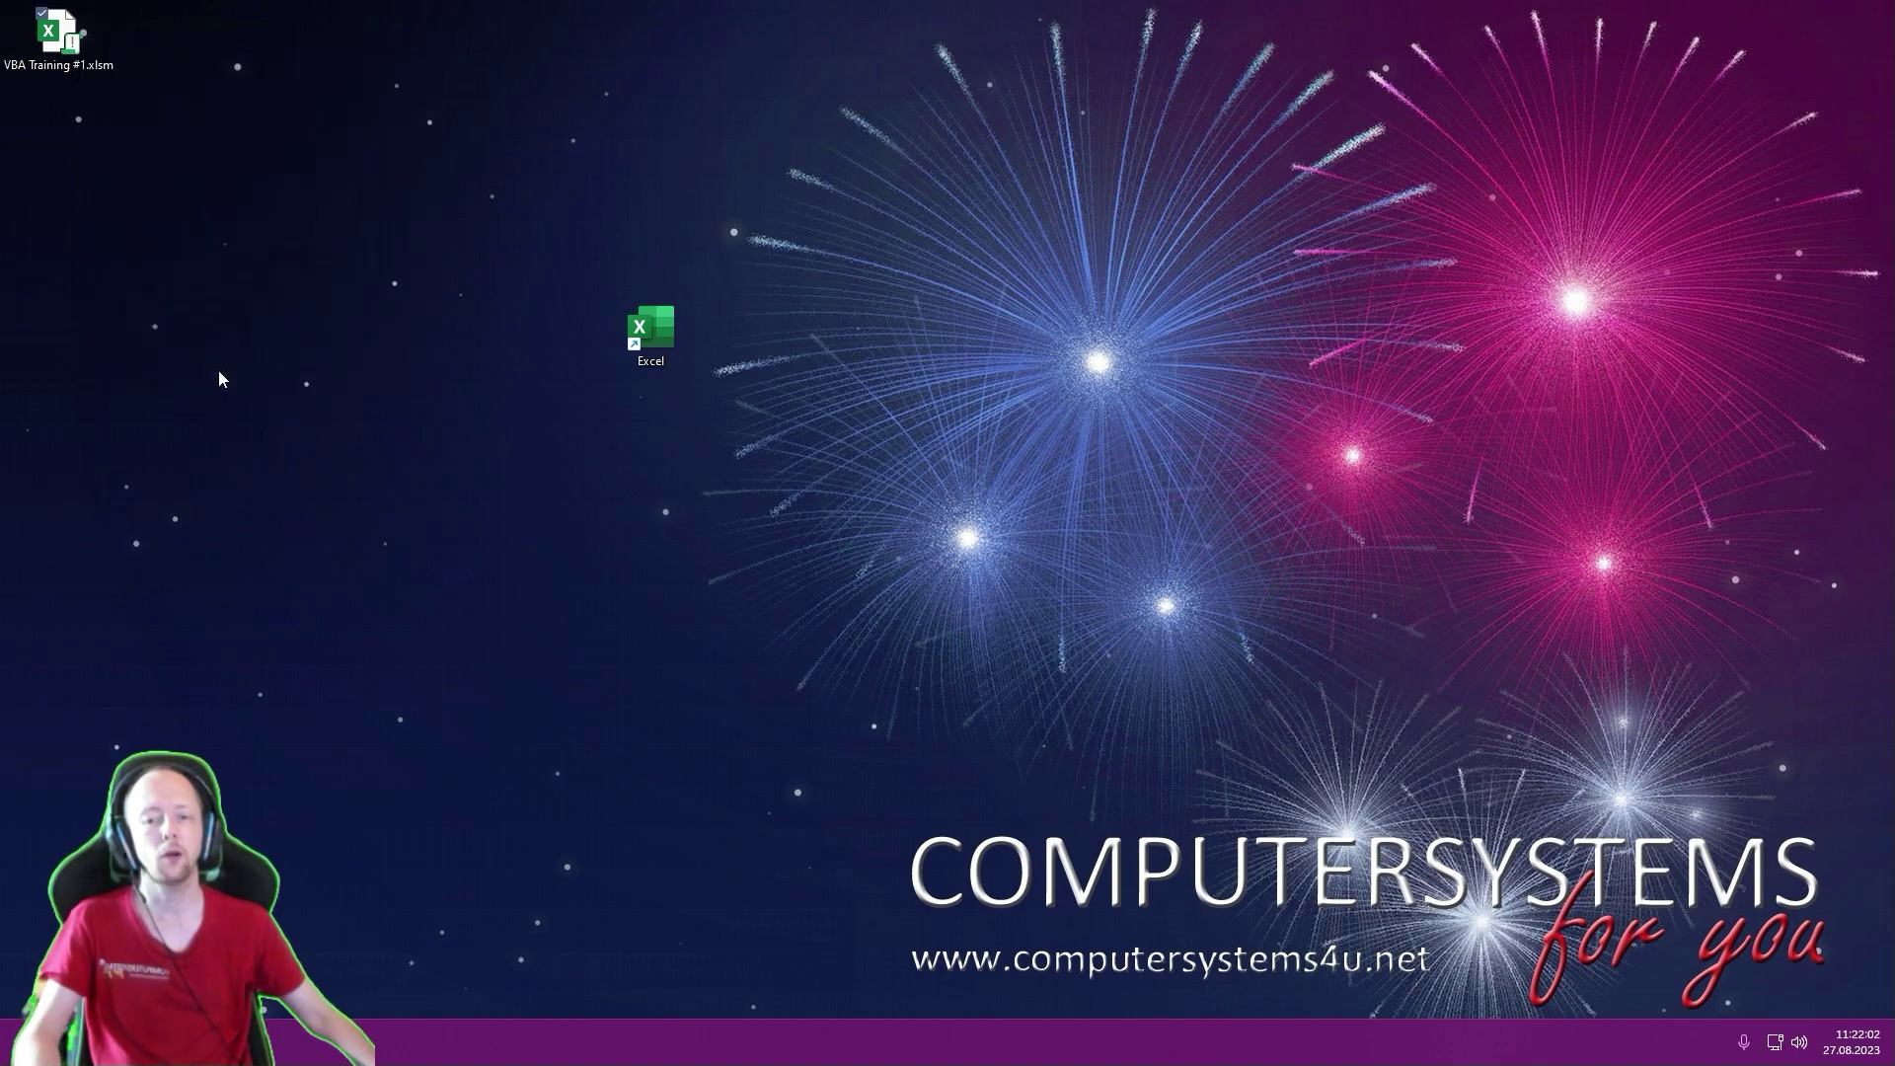
mouse_move(363, 513)
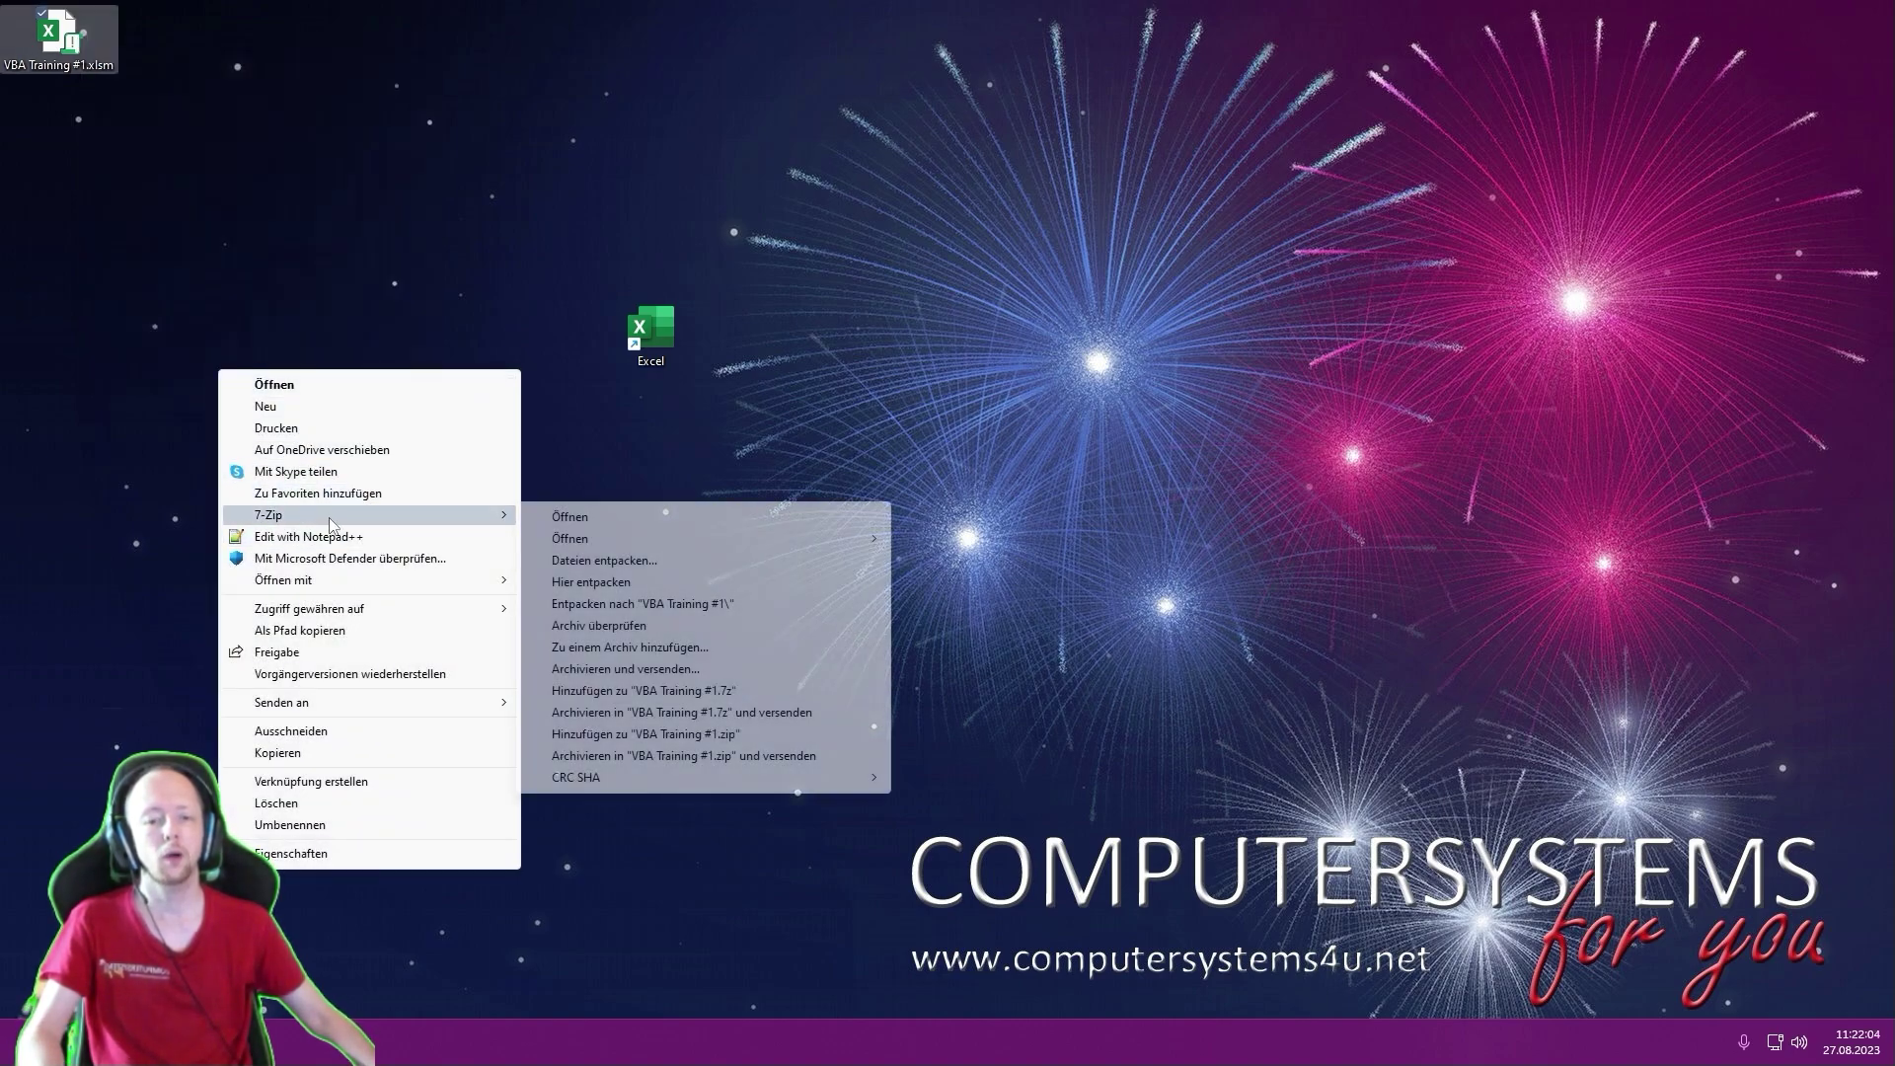
left_click(709, 604)
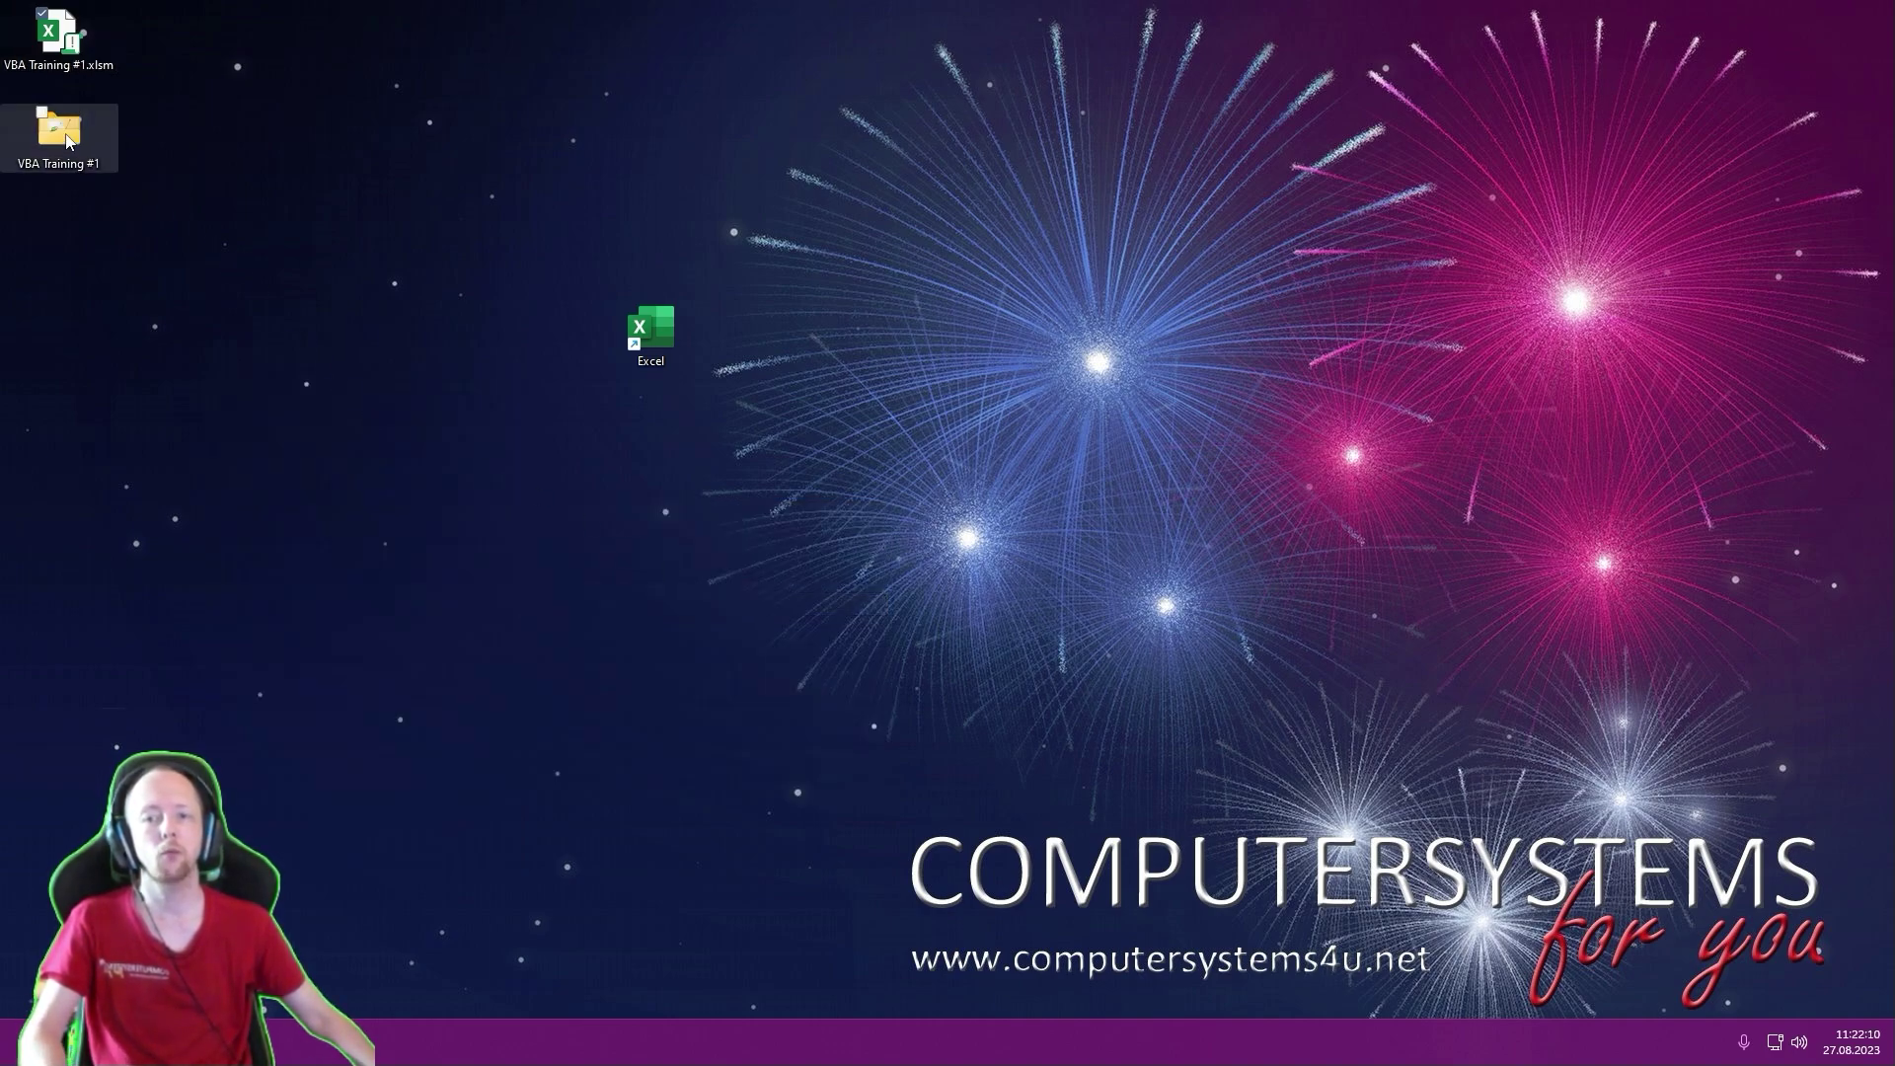
left_click_drag(59, 133, 198, 65)
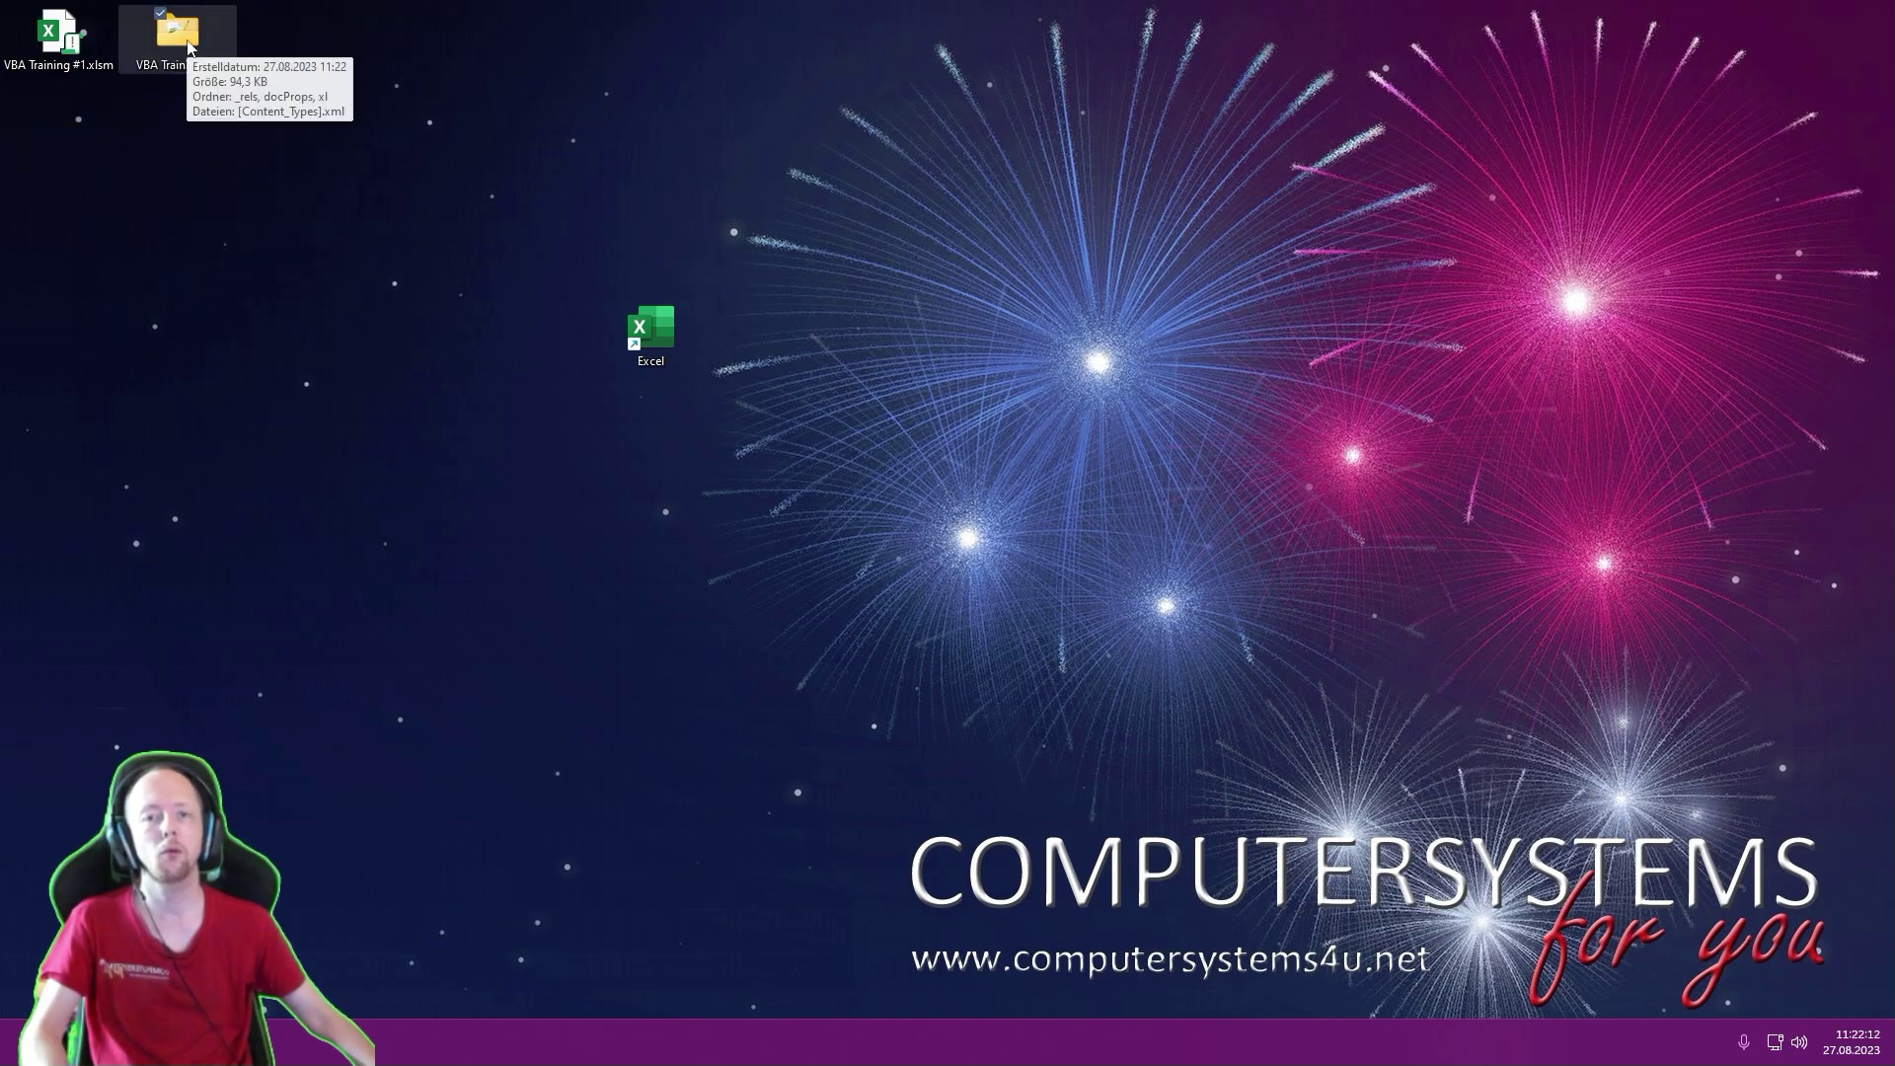
- Open the VBA Training #1\xl\worksheets folder
double_click(179, 38)
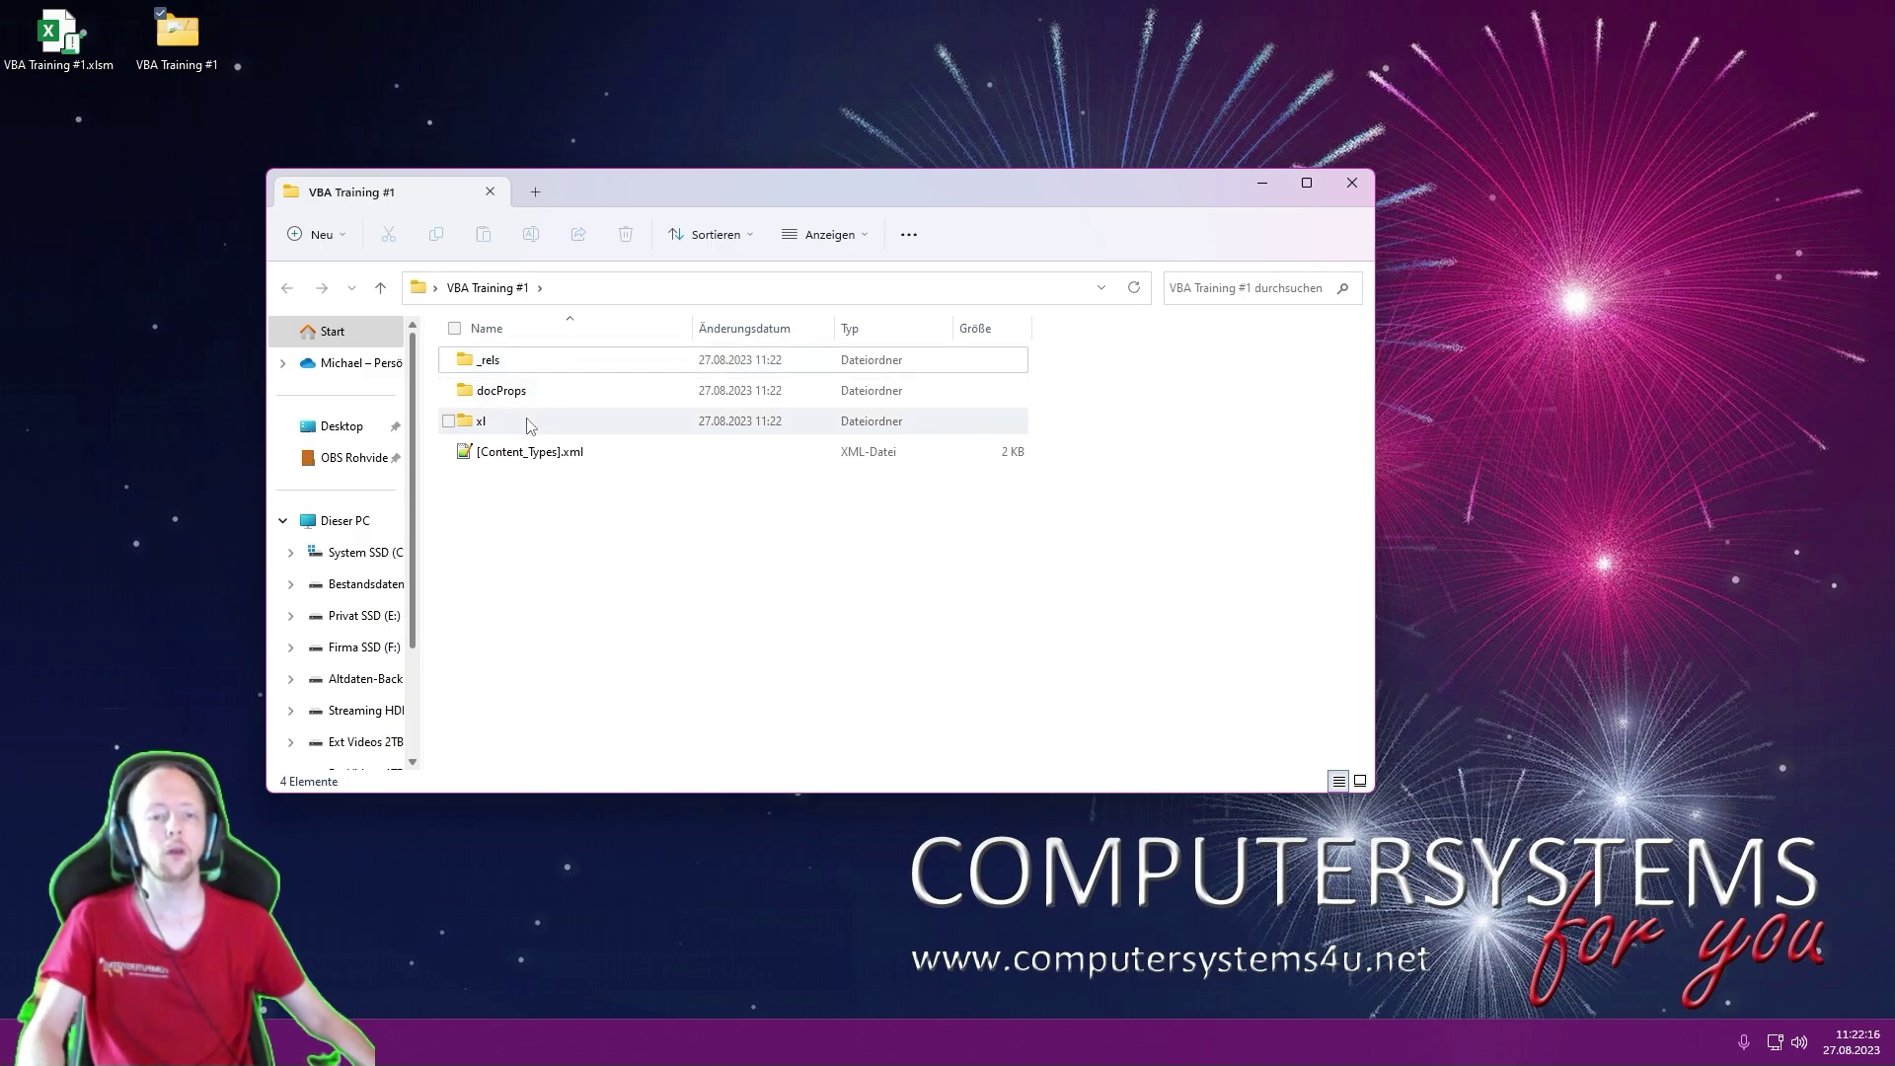
double_click(530, 425)
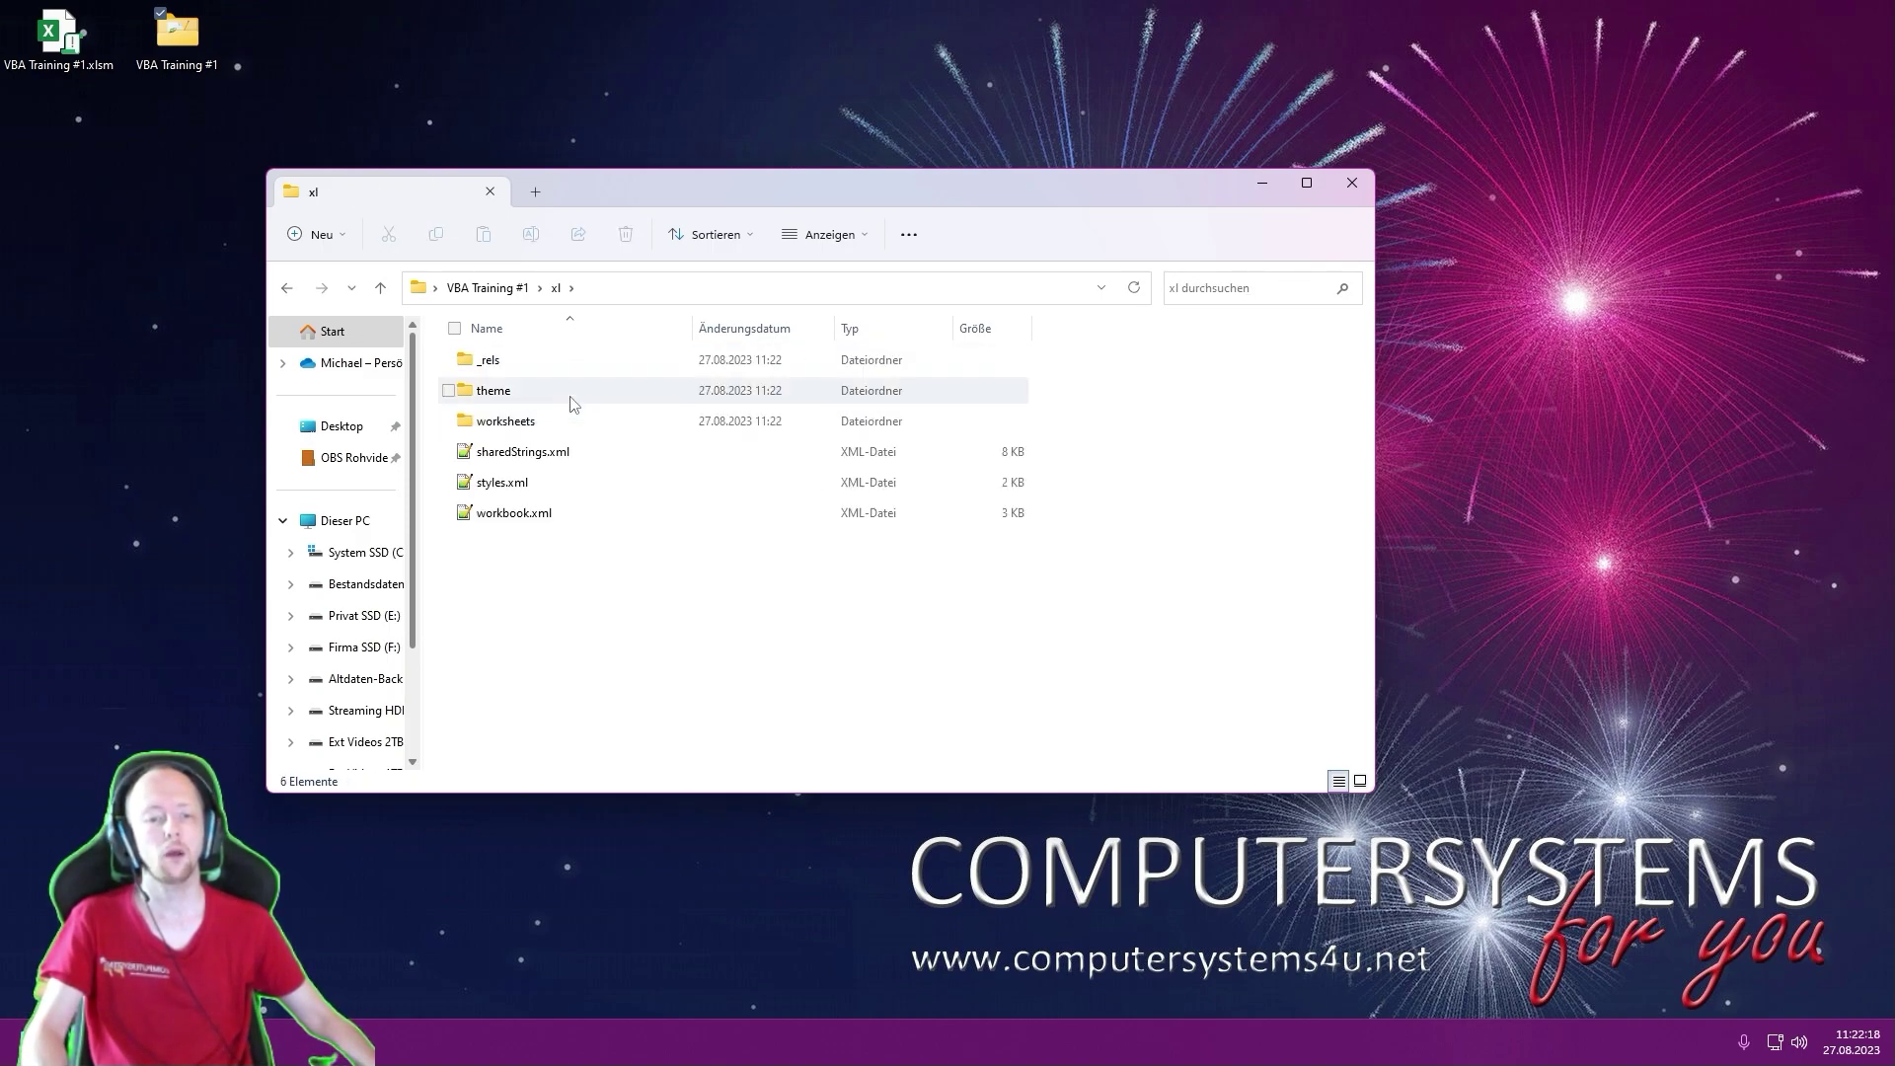
double_click(552, 426)
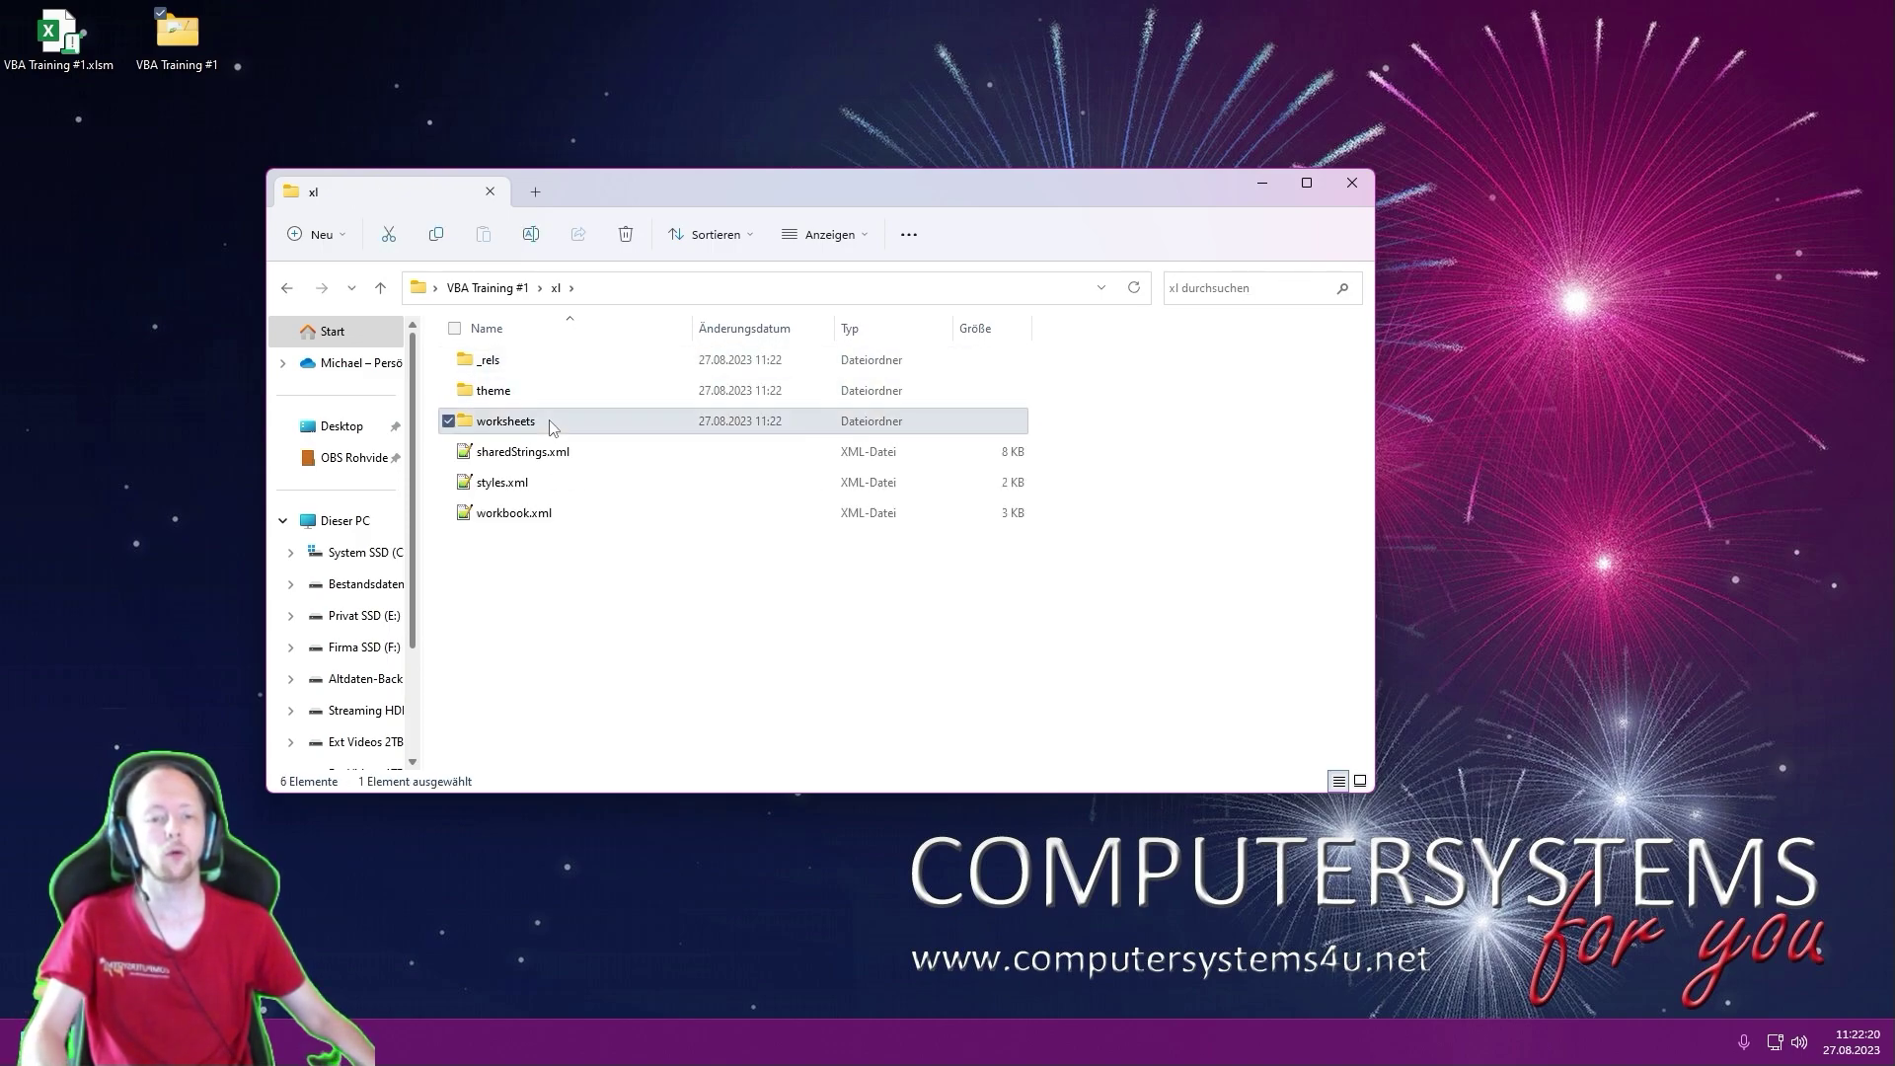
- Look through sheet1–sheet4.xml and open sheet1.xml in Notepad++
left_click(550, 371)
key("Down")
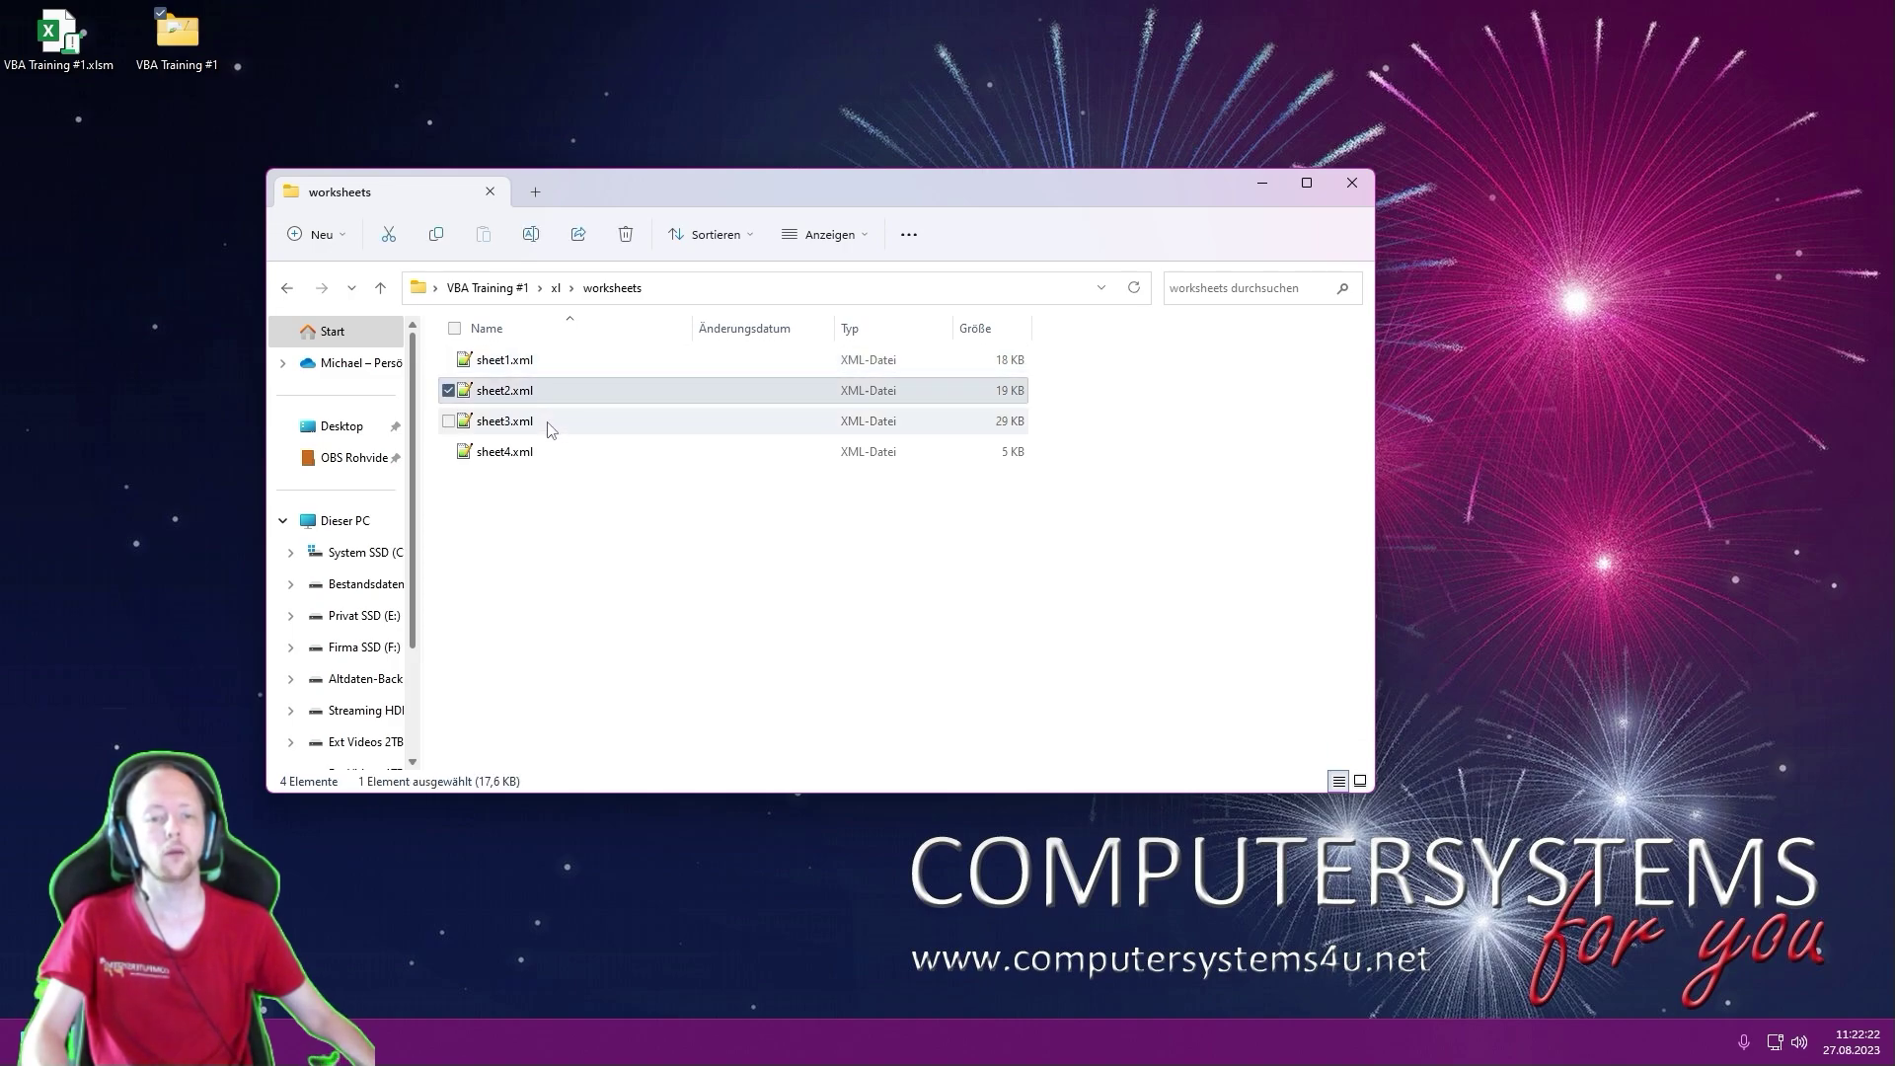
key("Down")
key("Down")
key("Home")
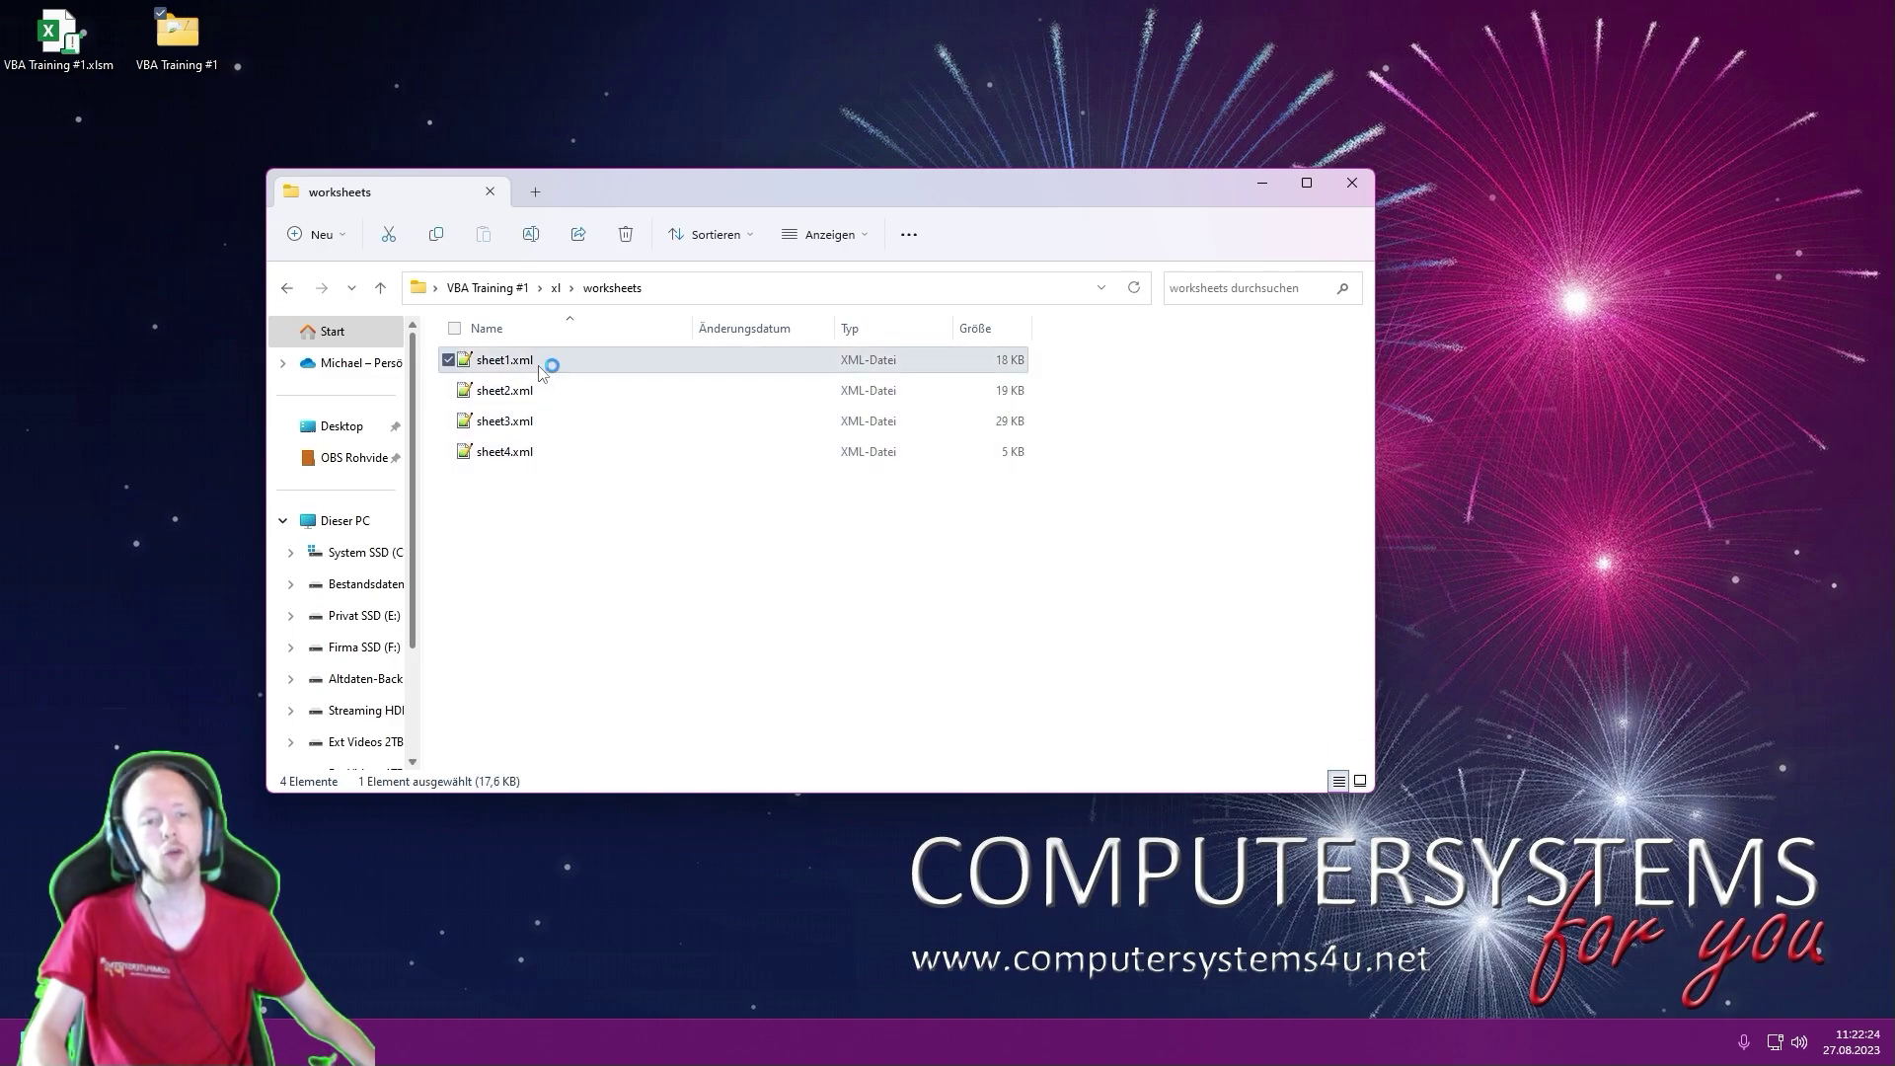
key("Return")
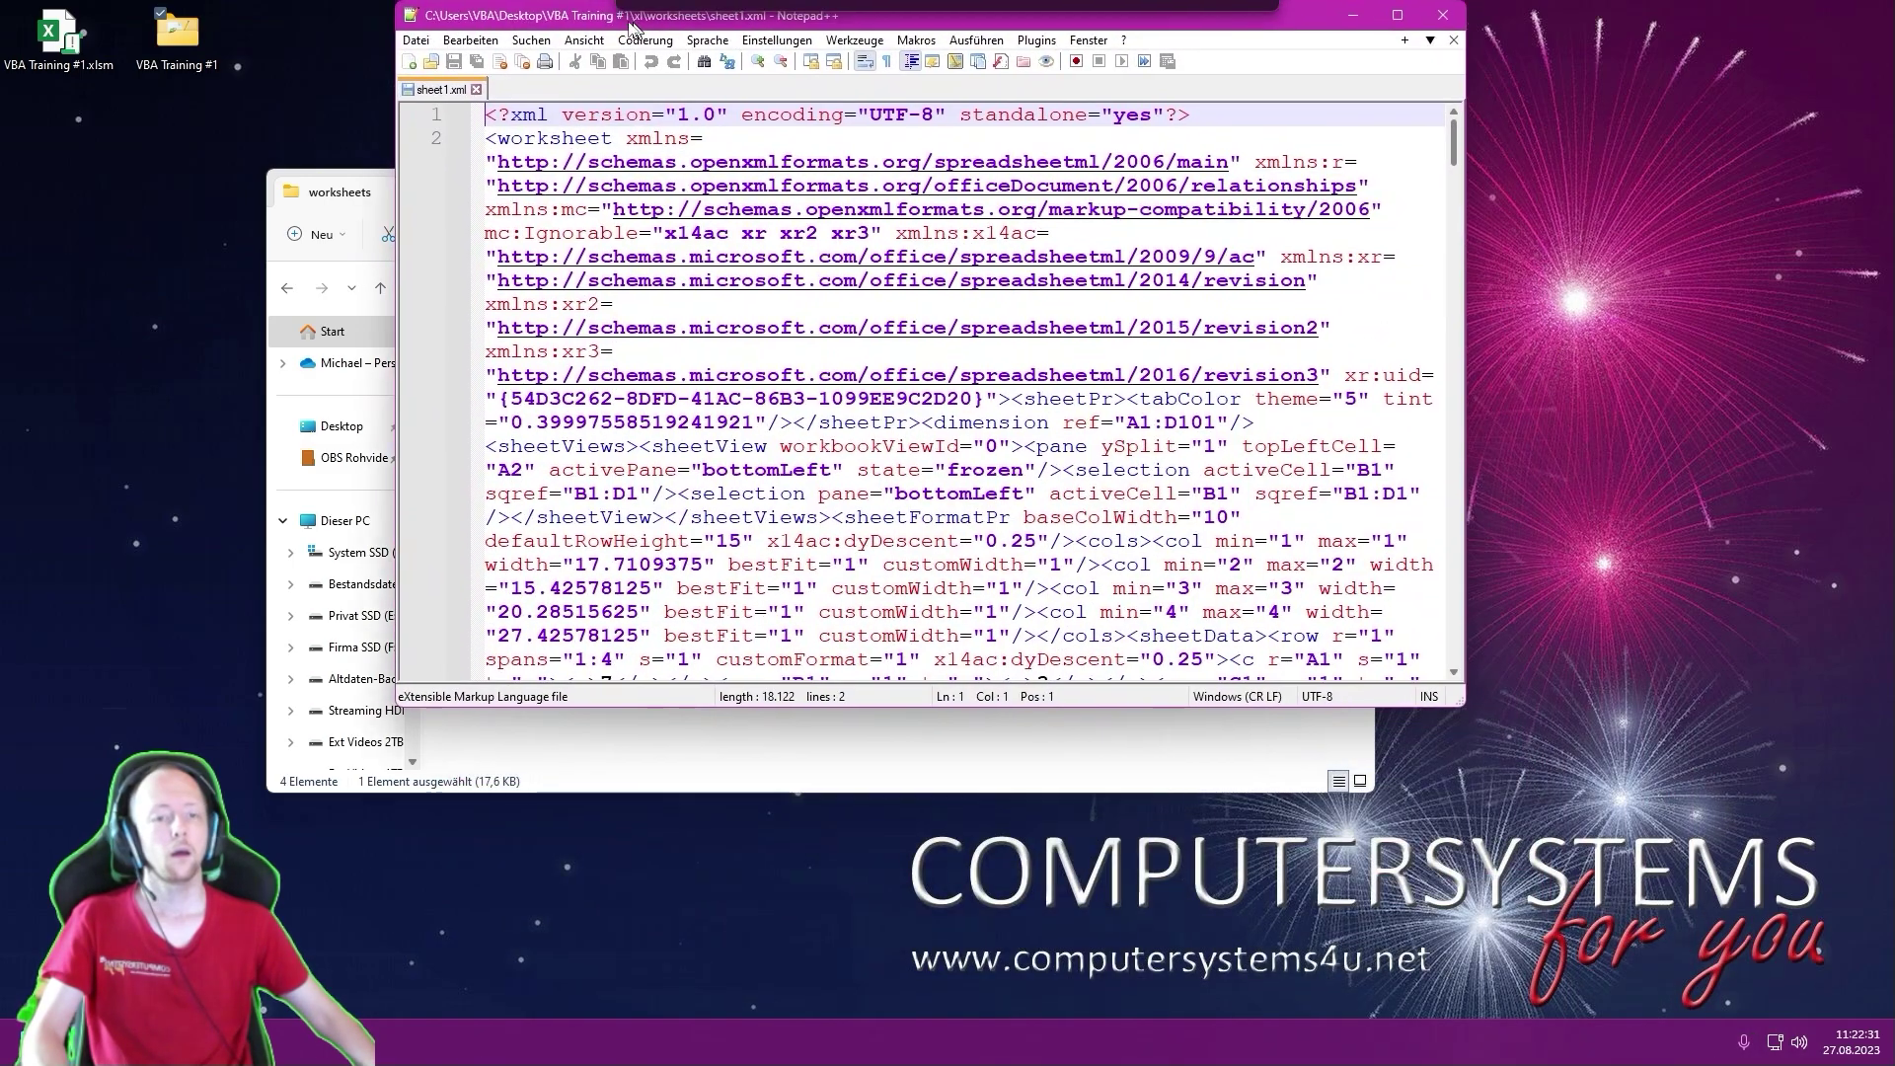
- Enlarge the Notepad++ window and check the encoding options for sheet1.xml
left_click_drag(927, 901, 592, 5)
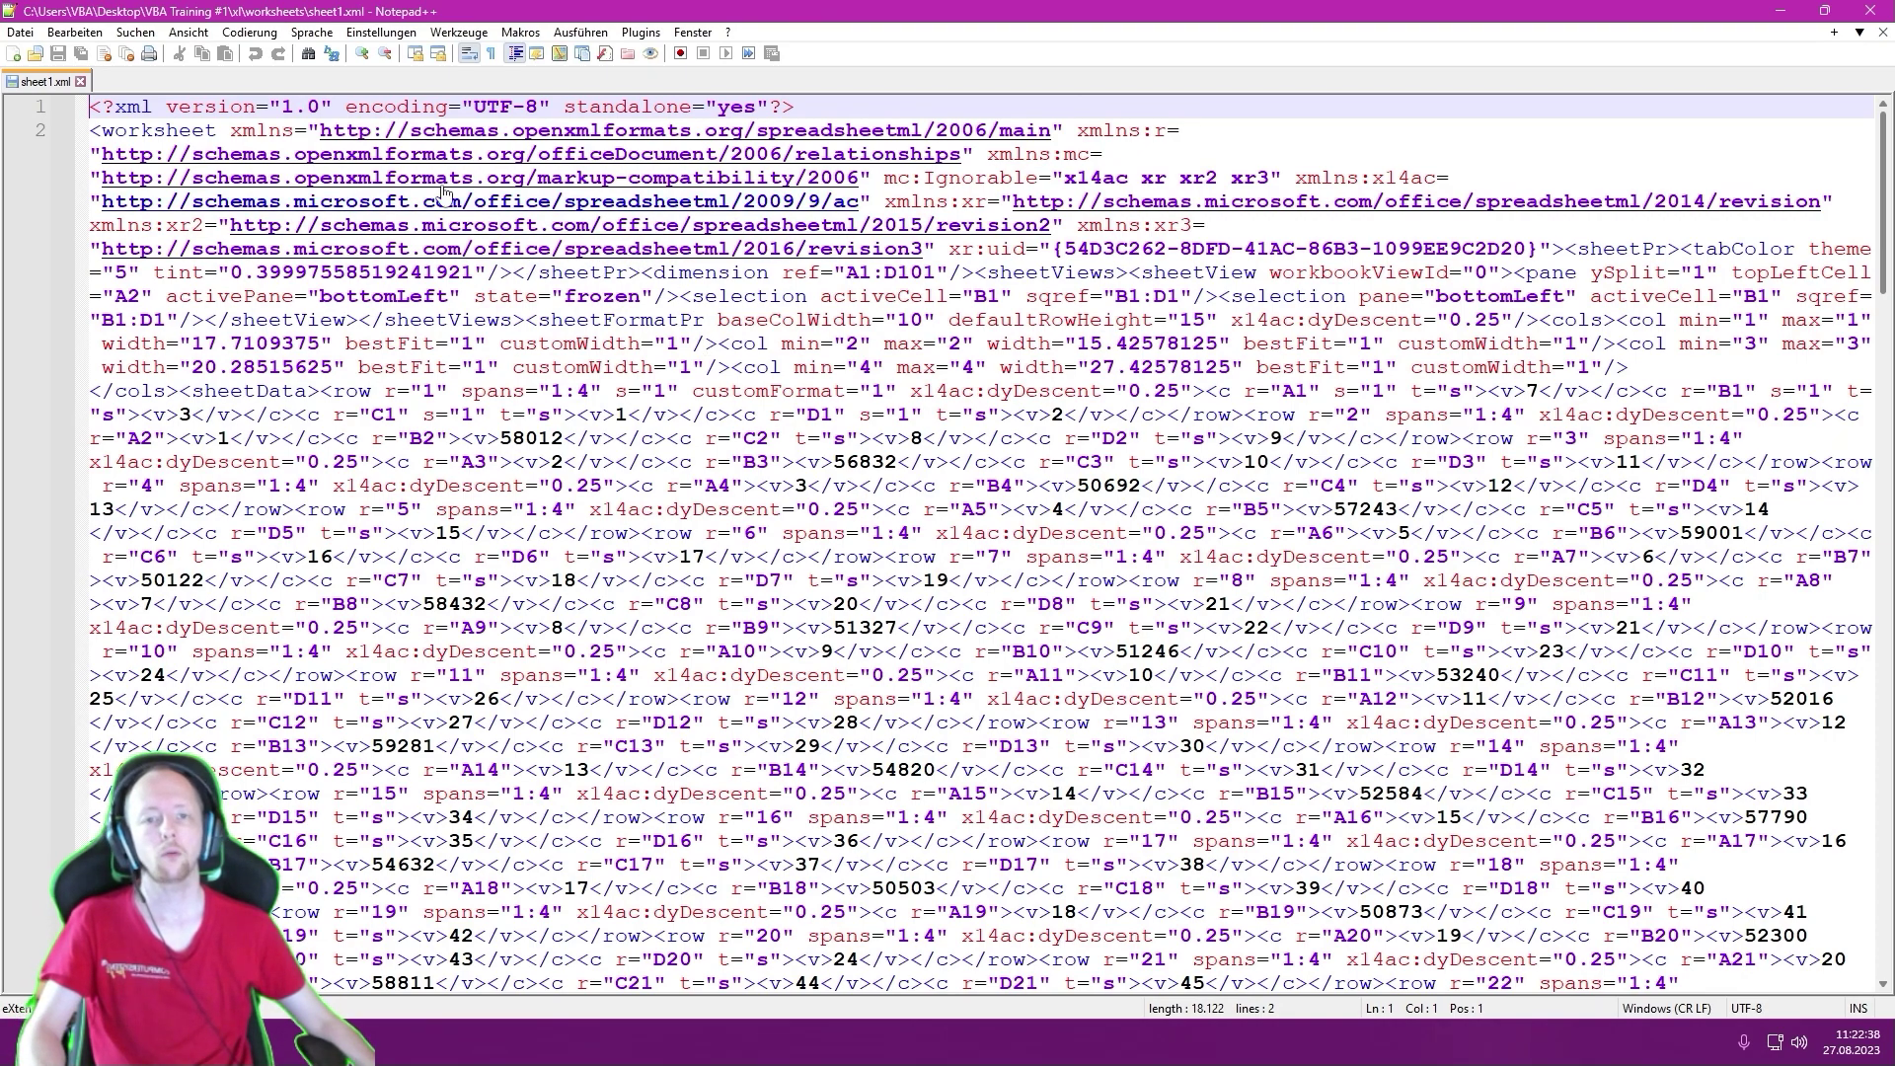
left_click(250, 32)
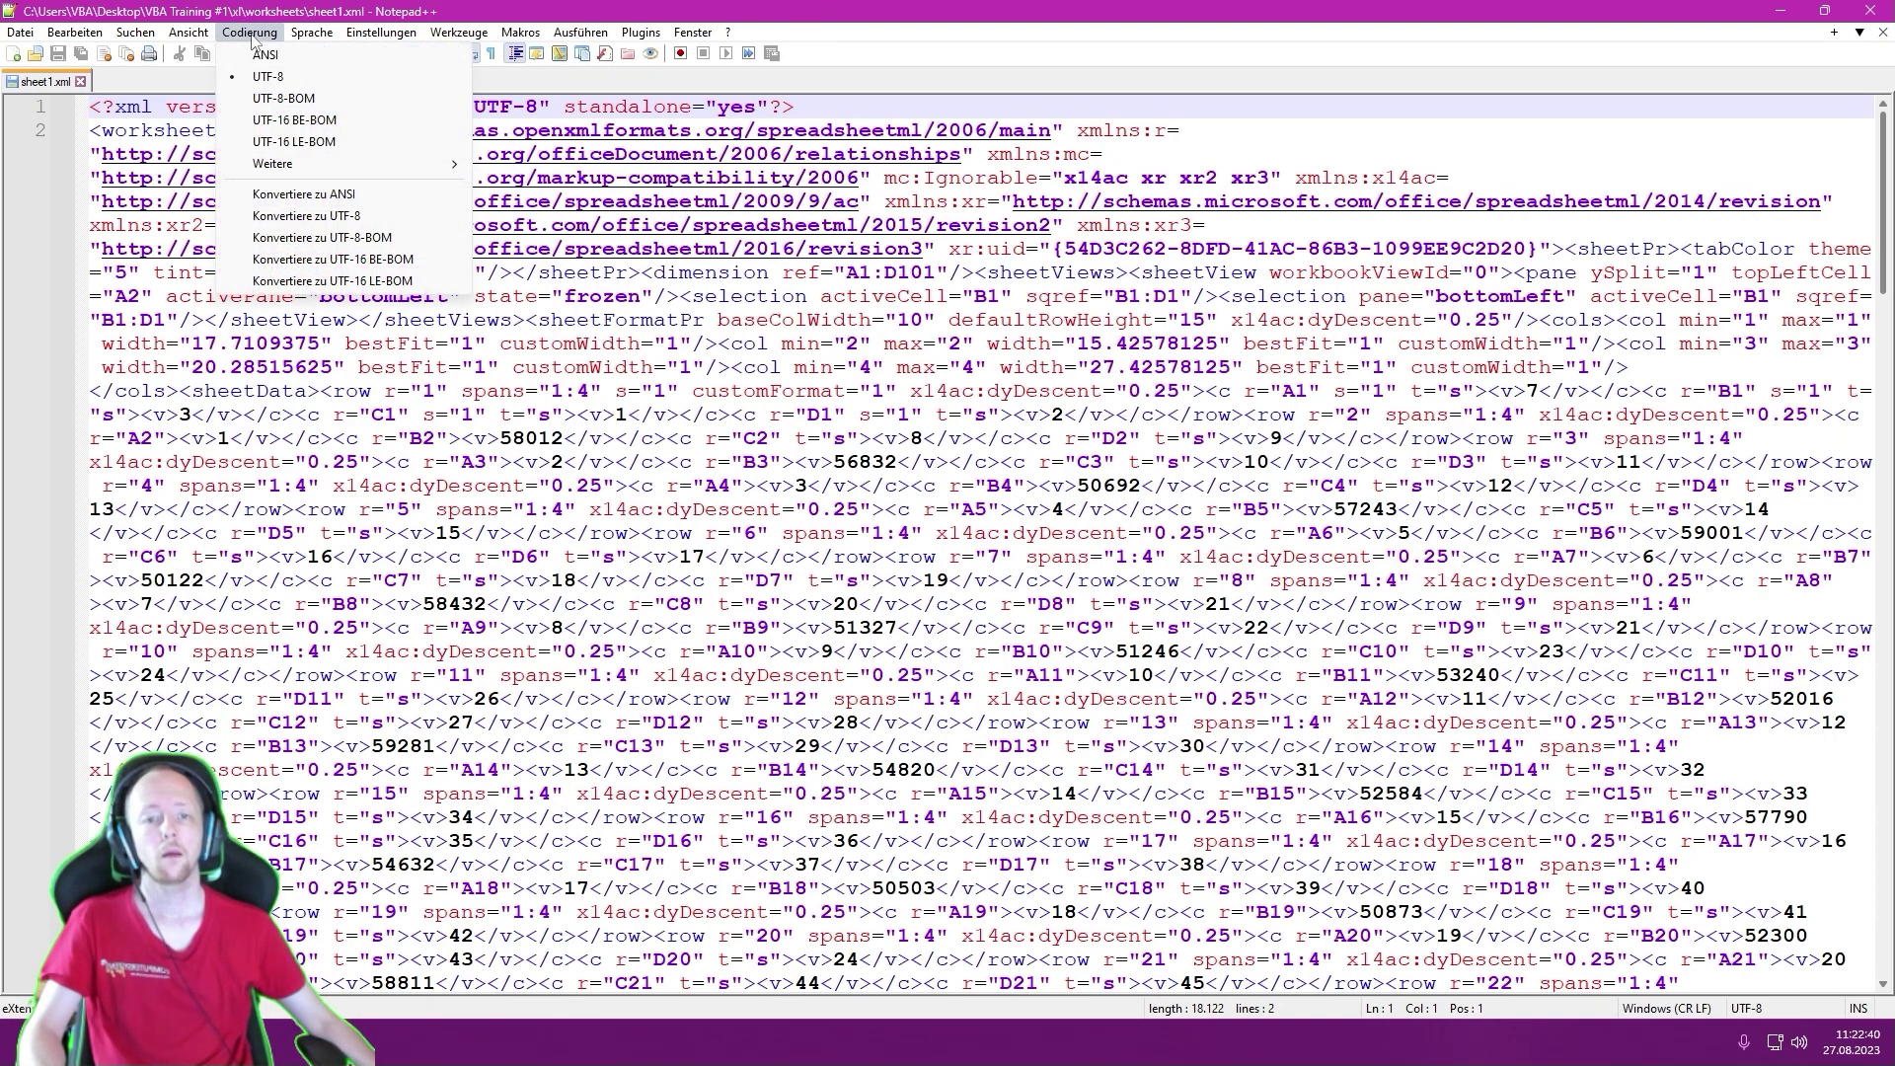
mouse_move(311, 32)
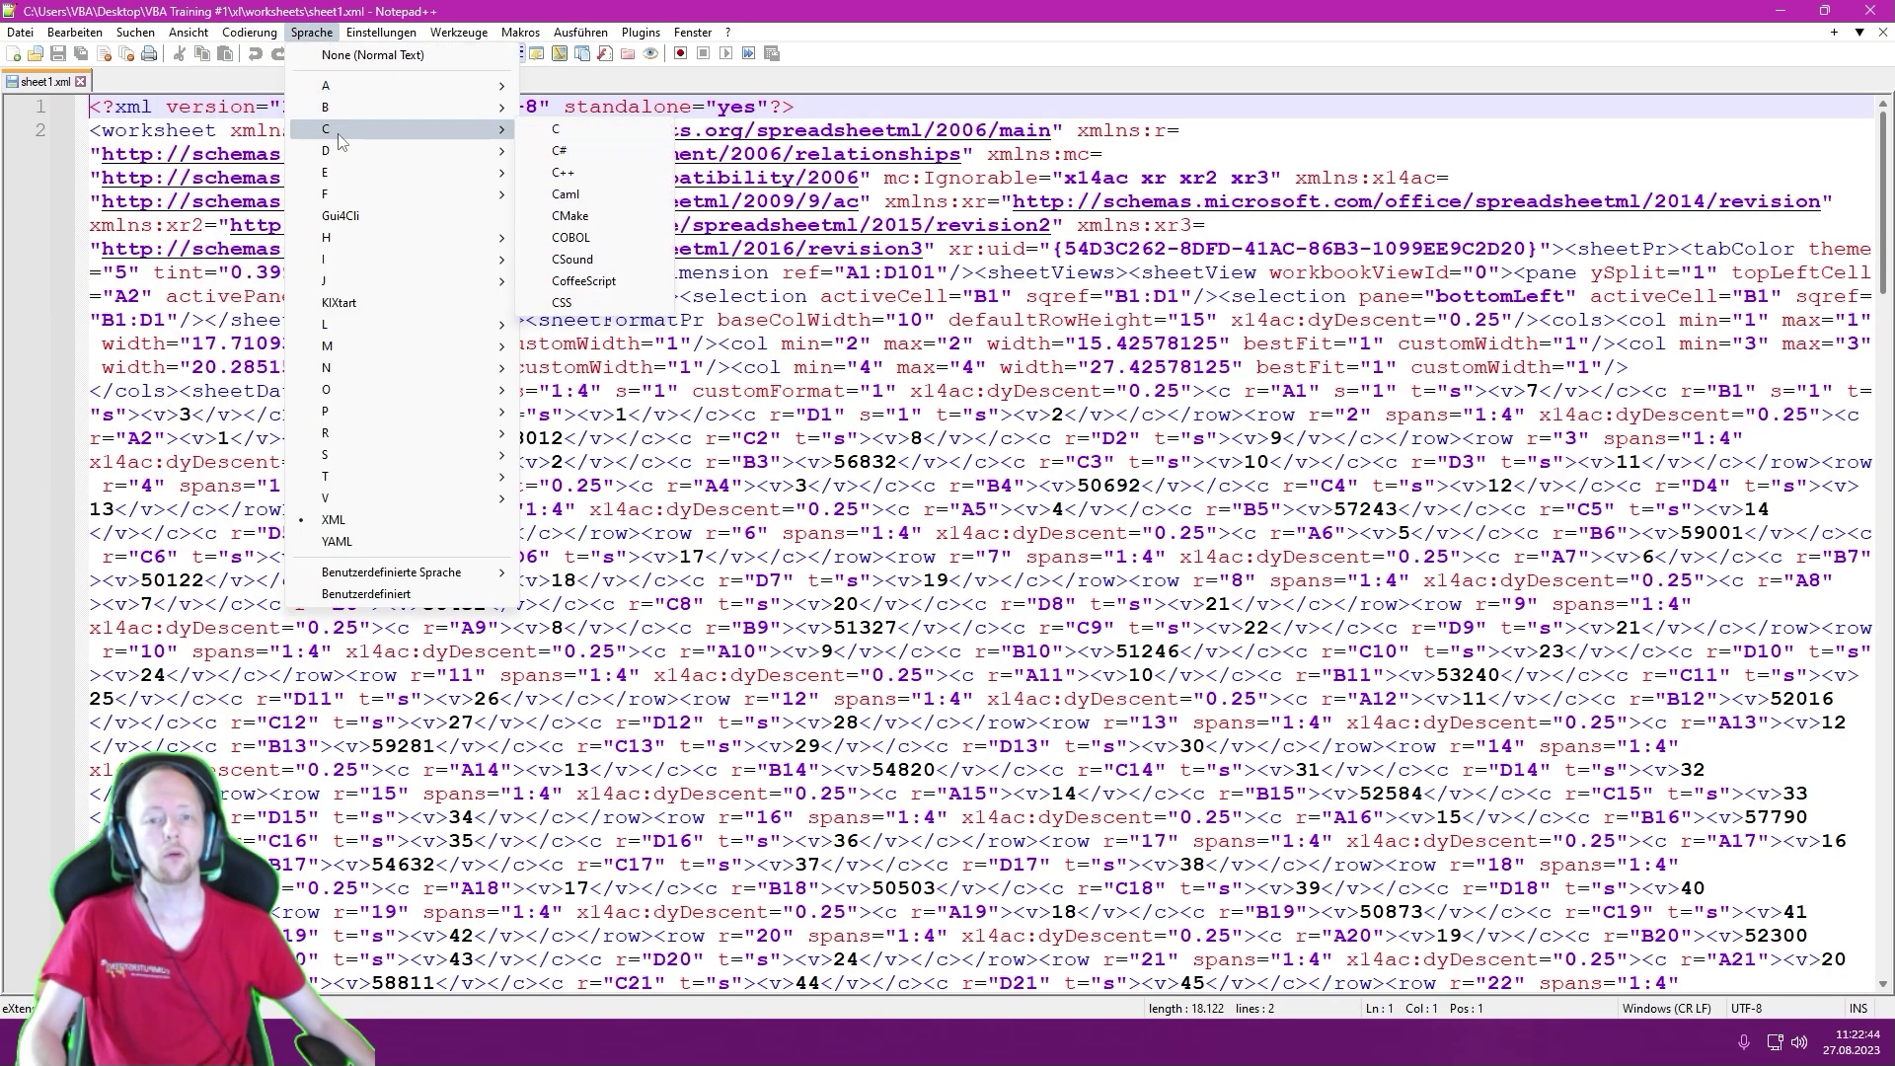
left_click(1012, 60)
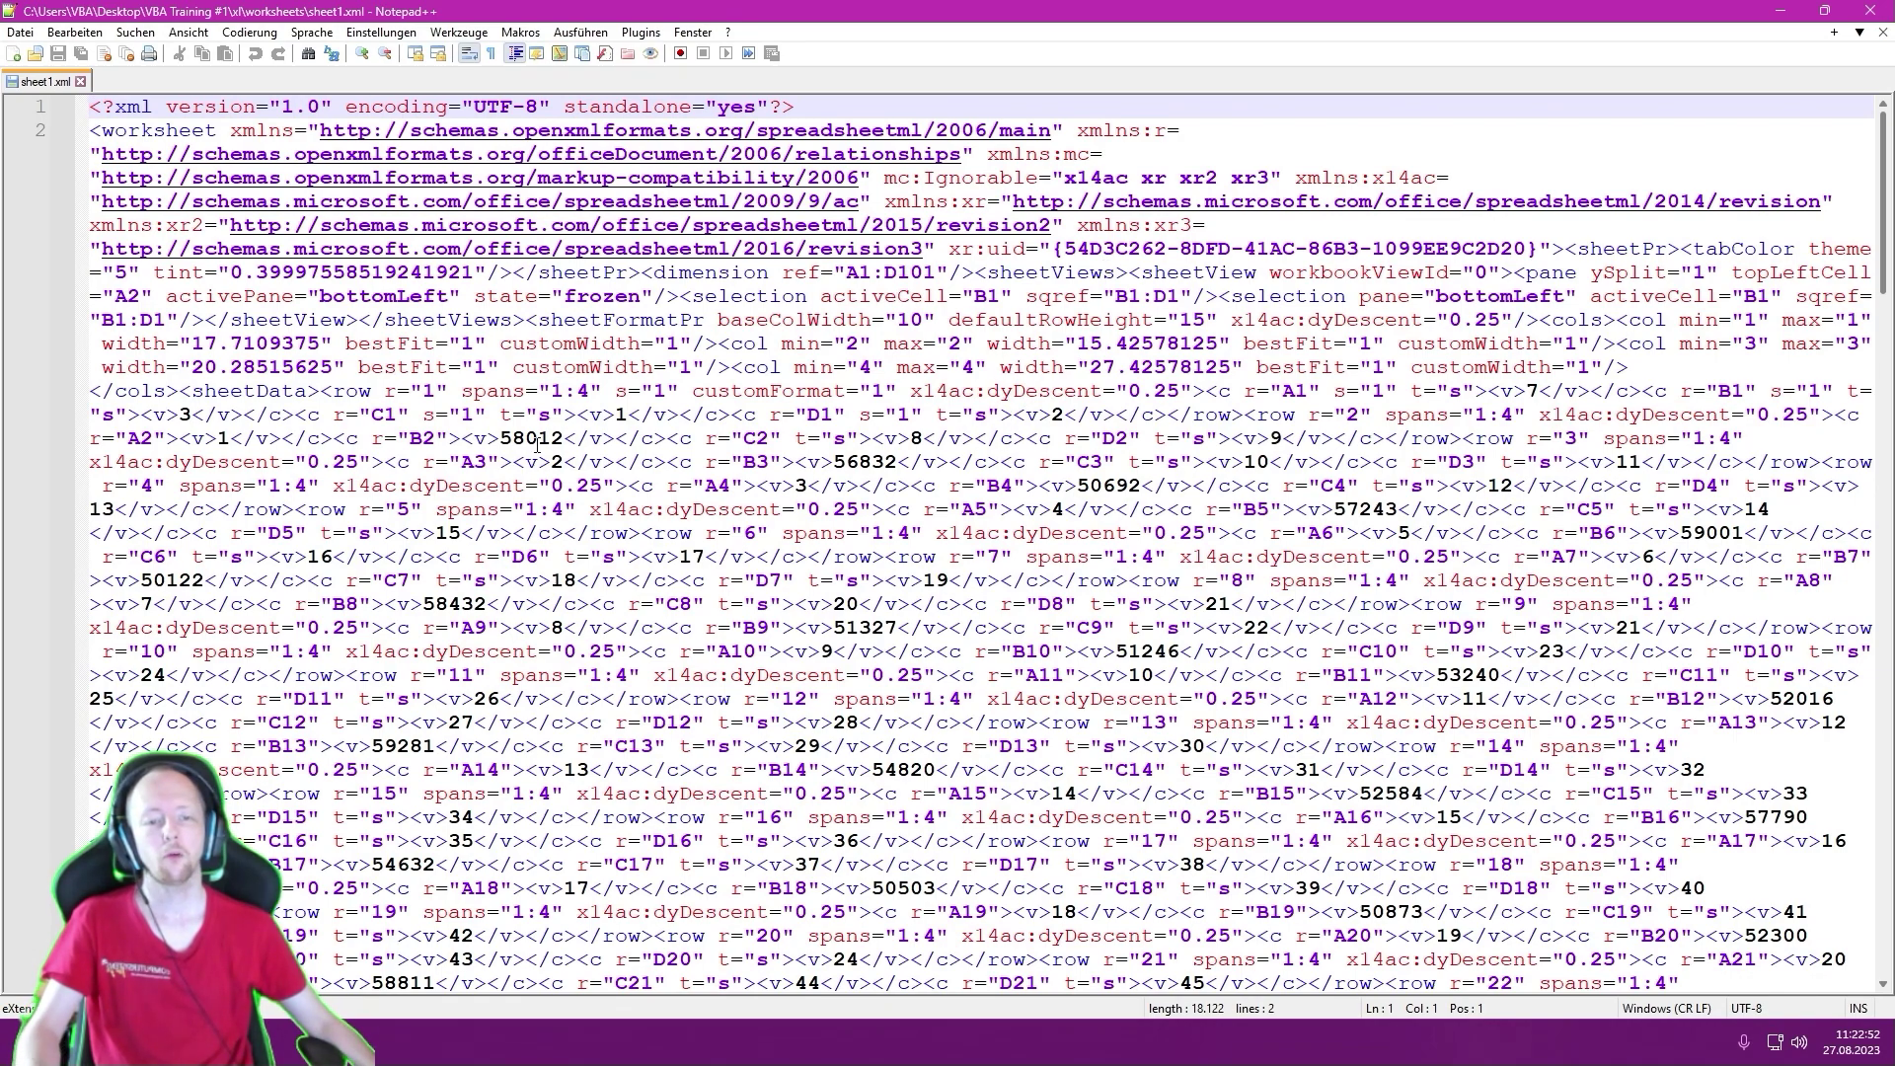
- Inspect cell reference B2 and its stored value 58012 in the XML, then minimize Notepad++
double_click(412, 439)
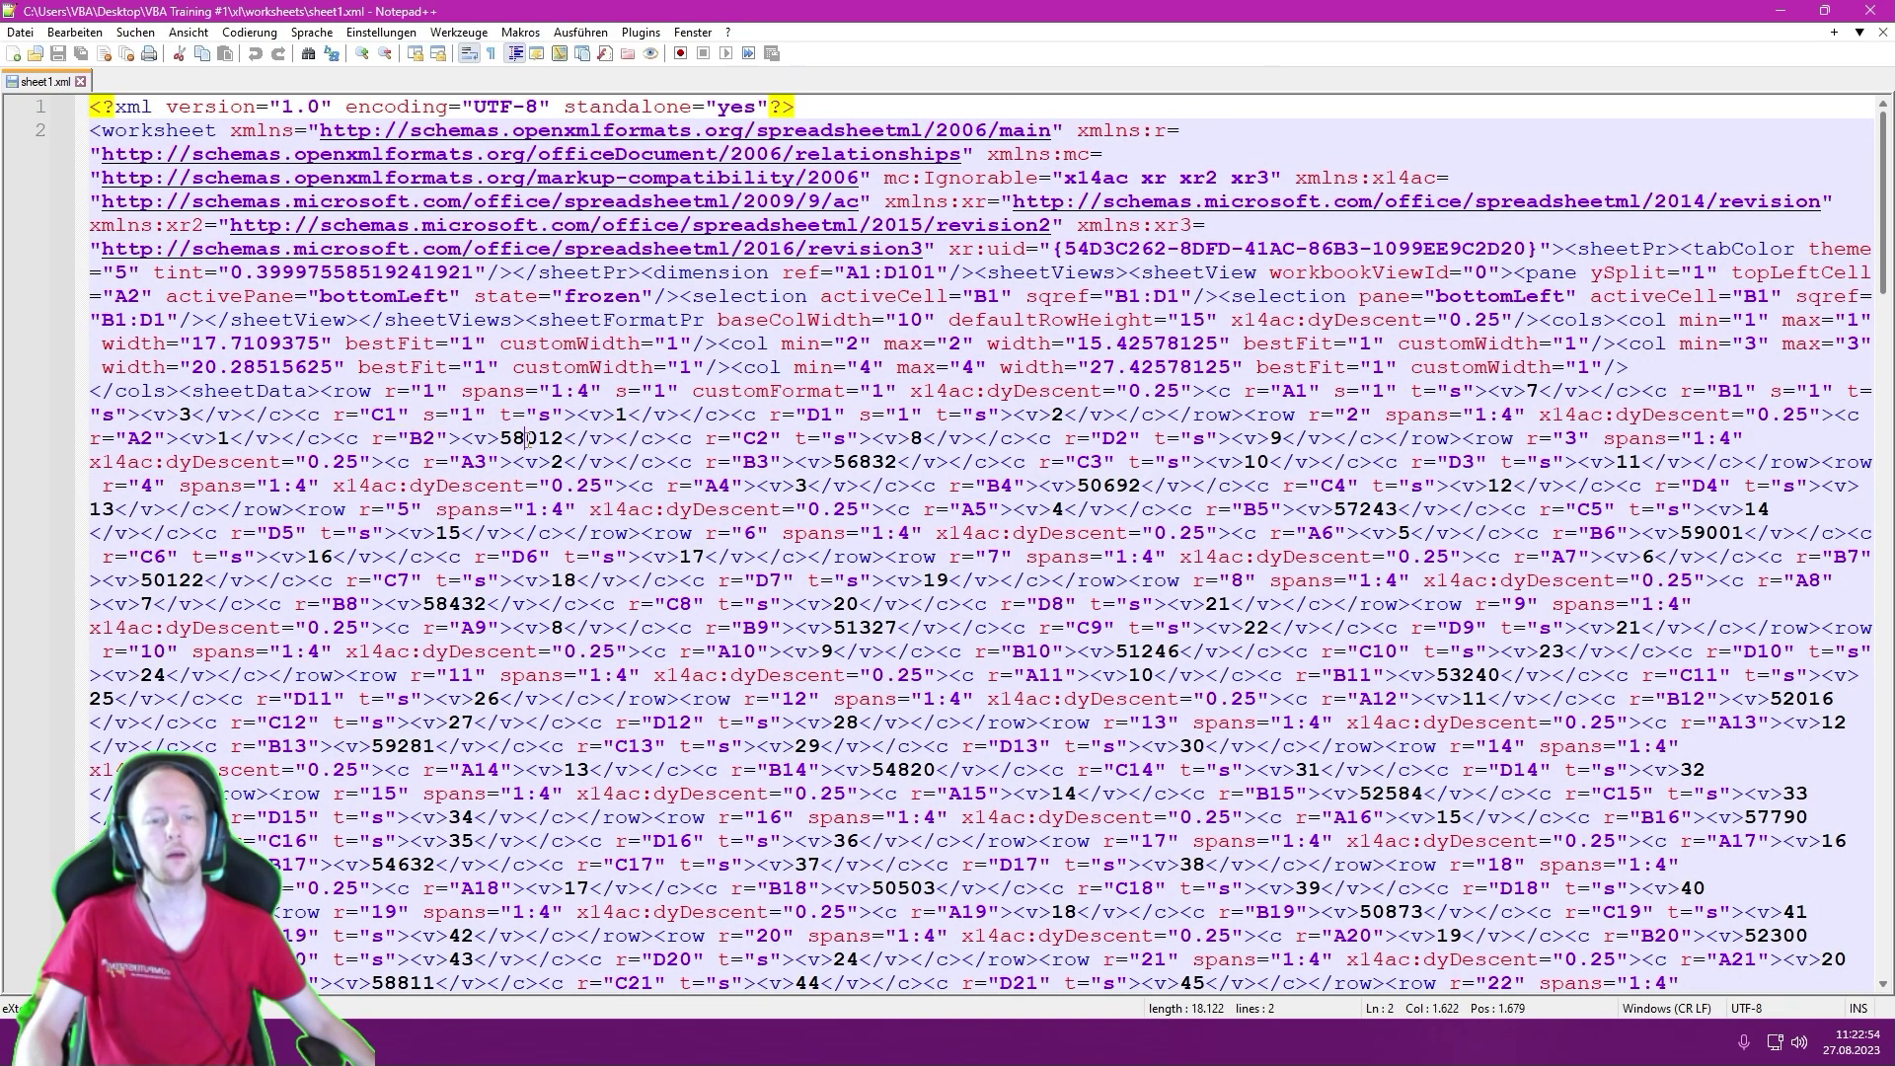
double_click(530, 438)
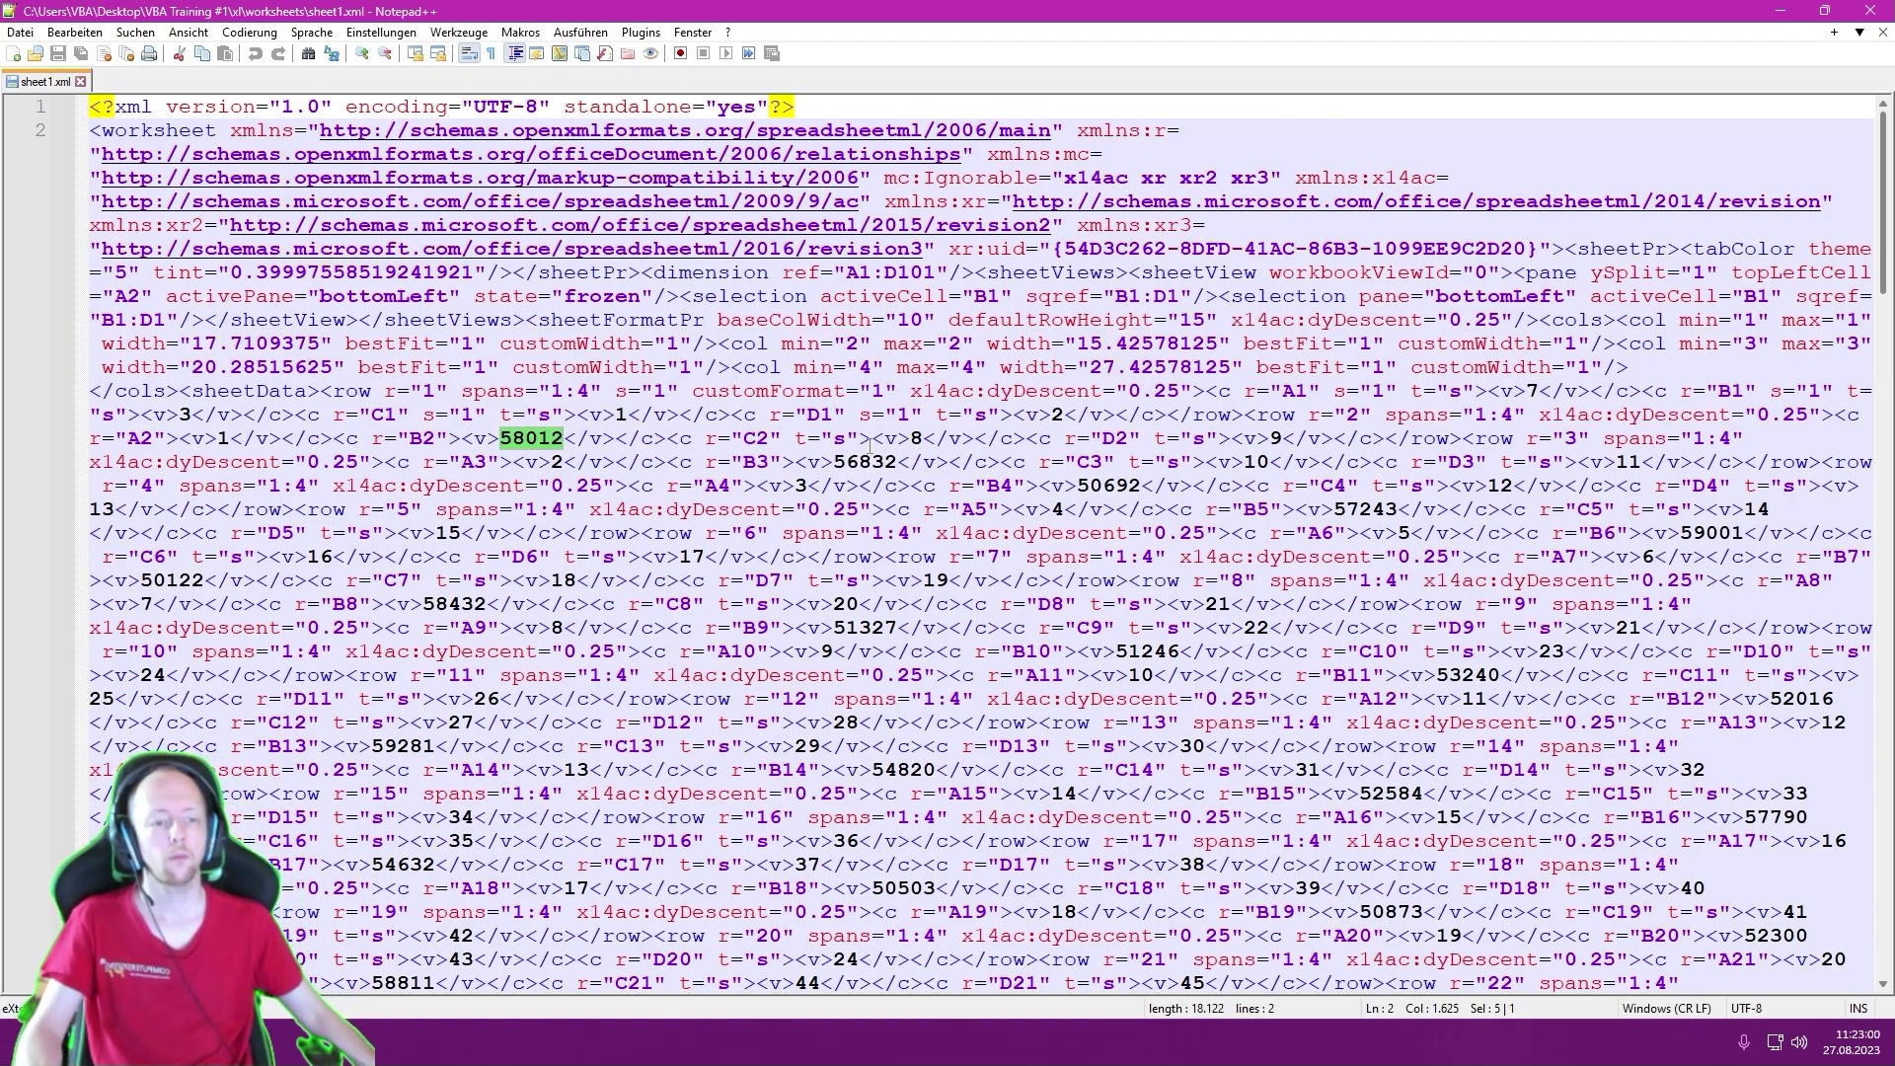
left_click(606, 446)
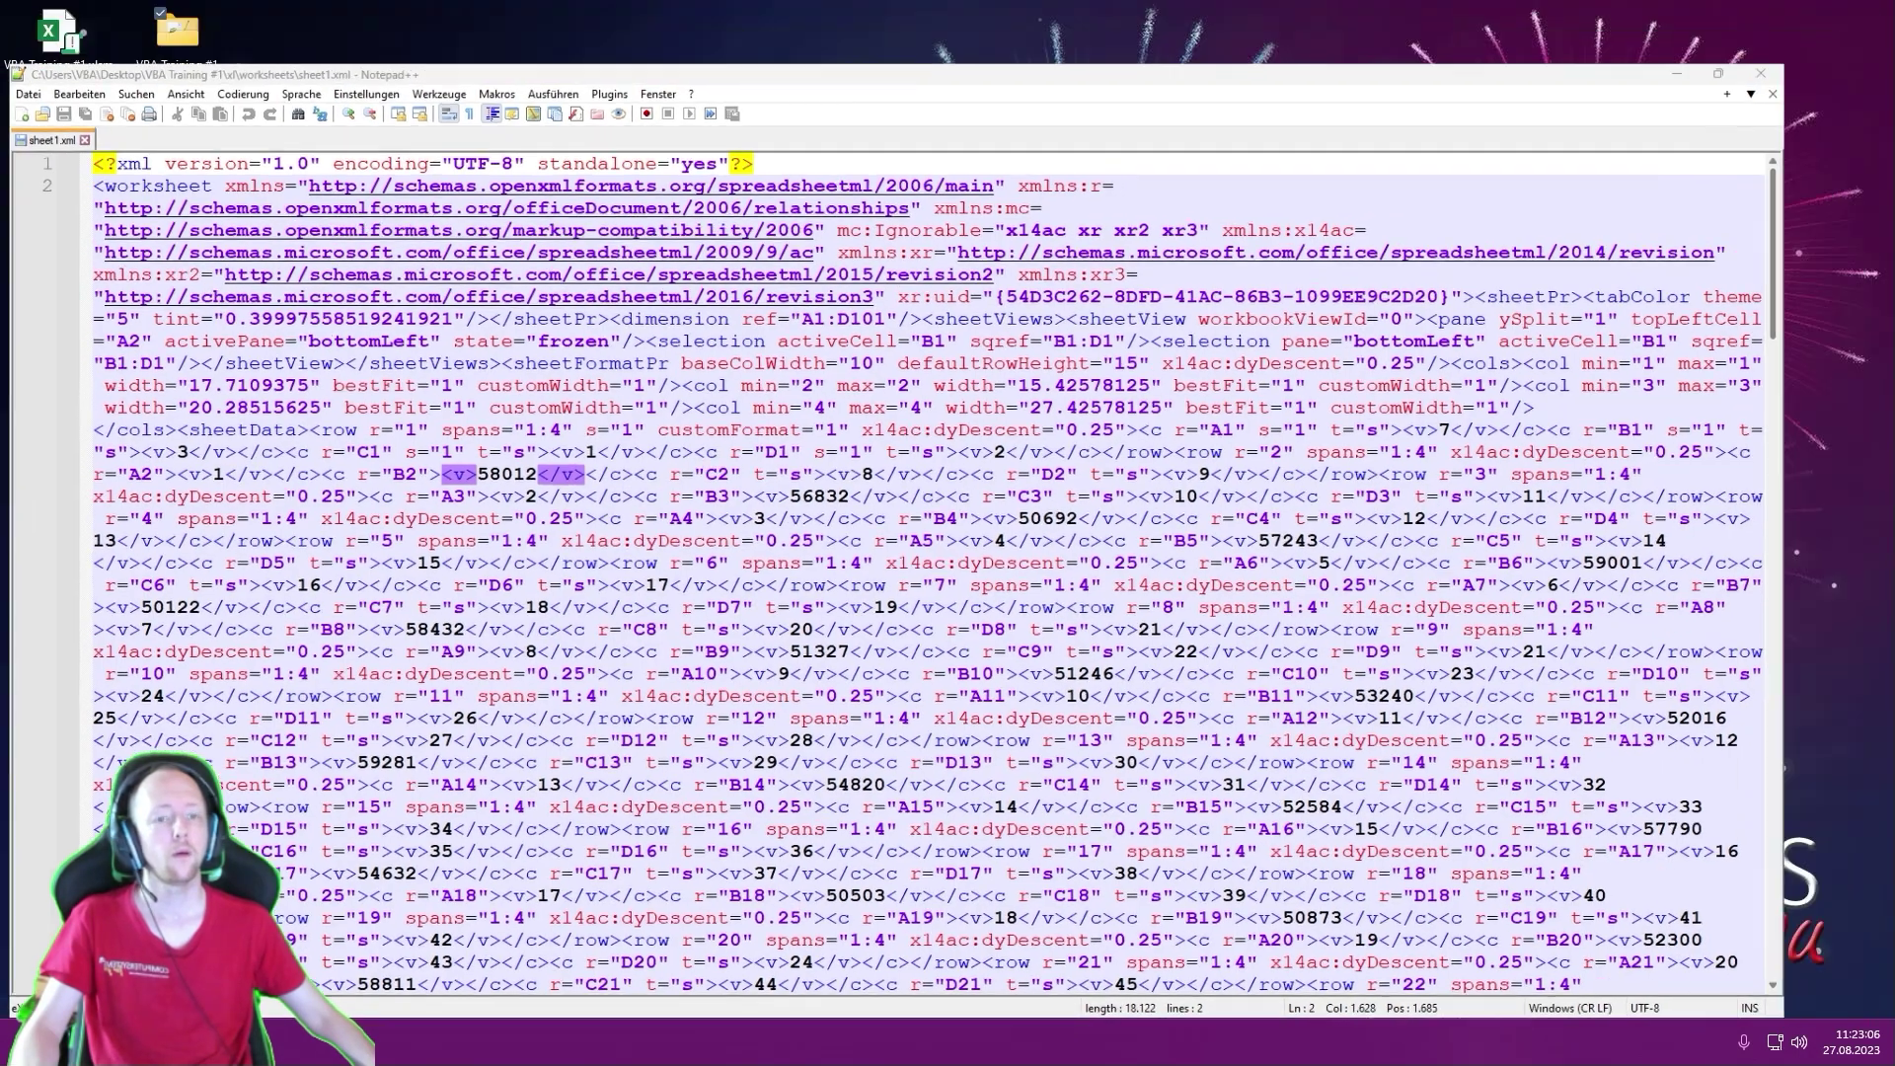
left_click(1779, 11)
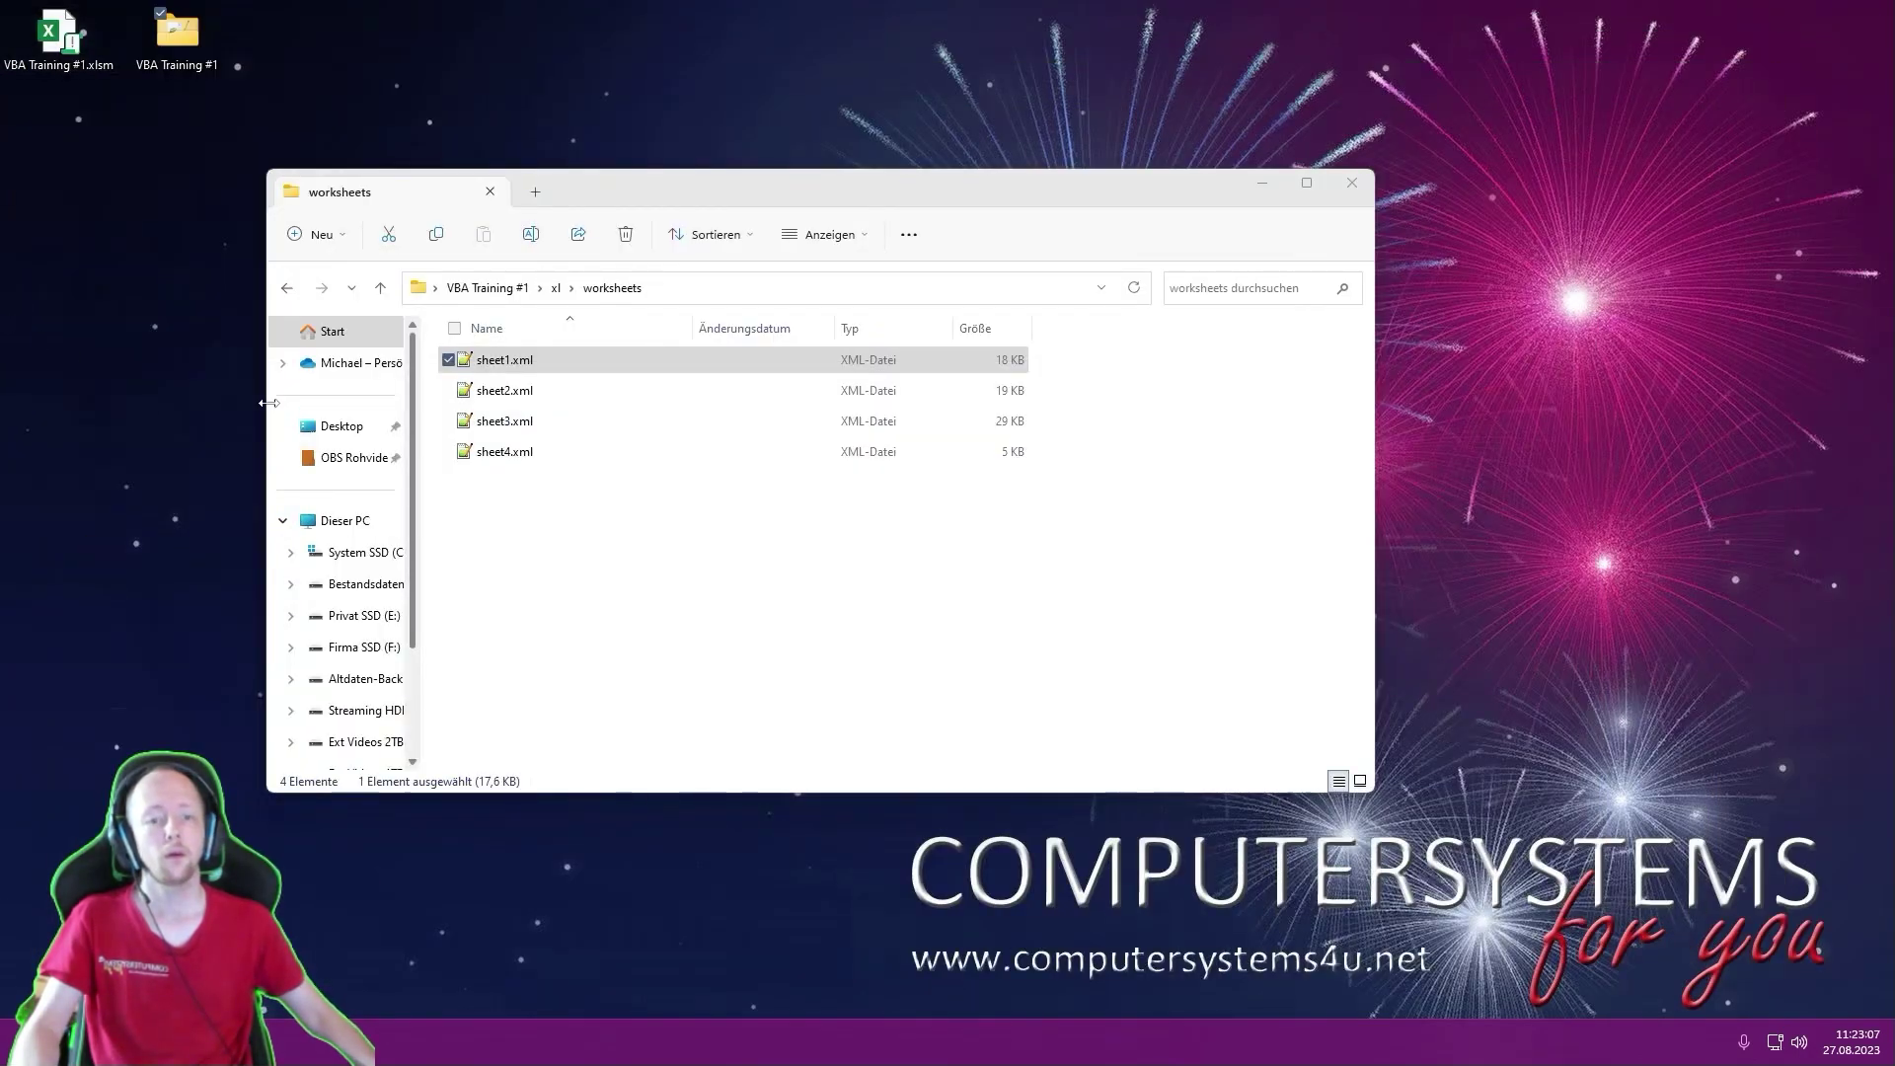
- Look inside the xl\theme folder, then return to the VBA Training #1 folder
left_click(557, 287)
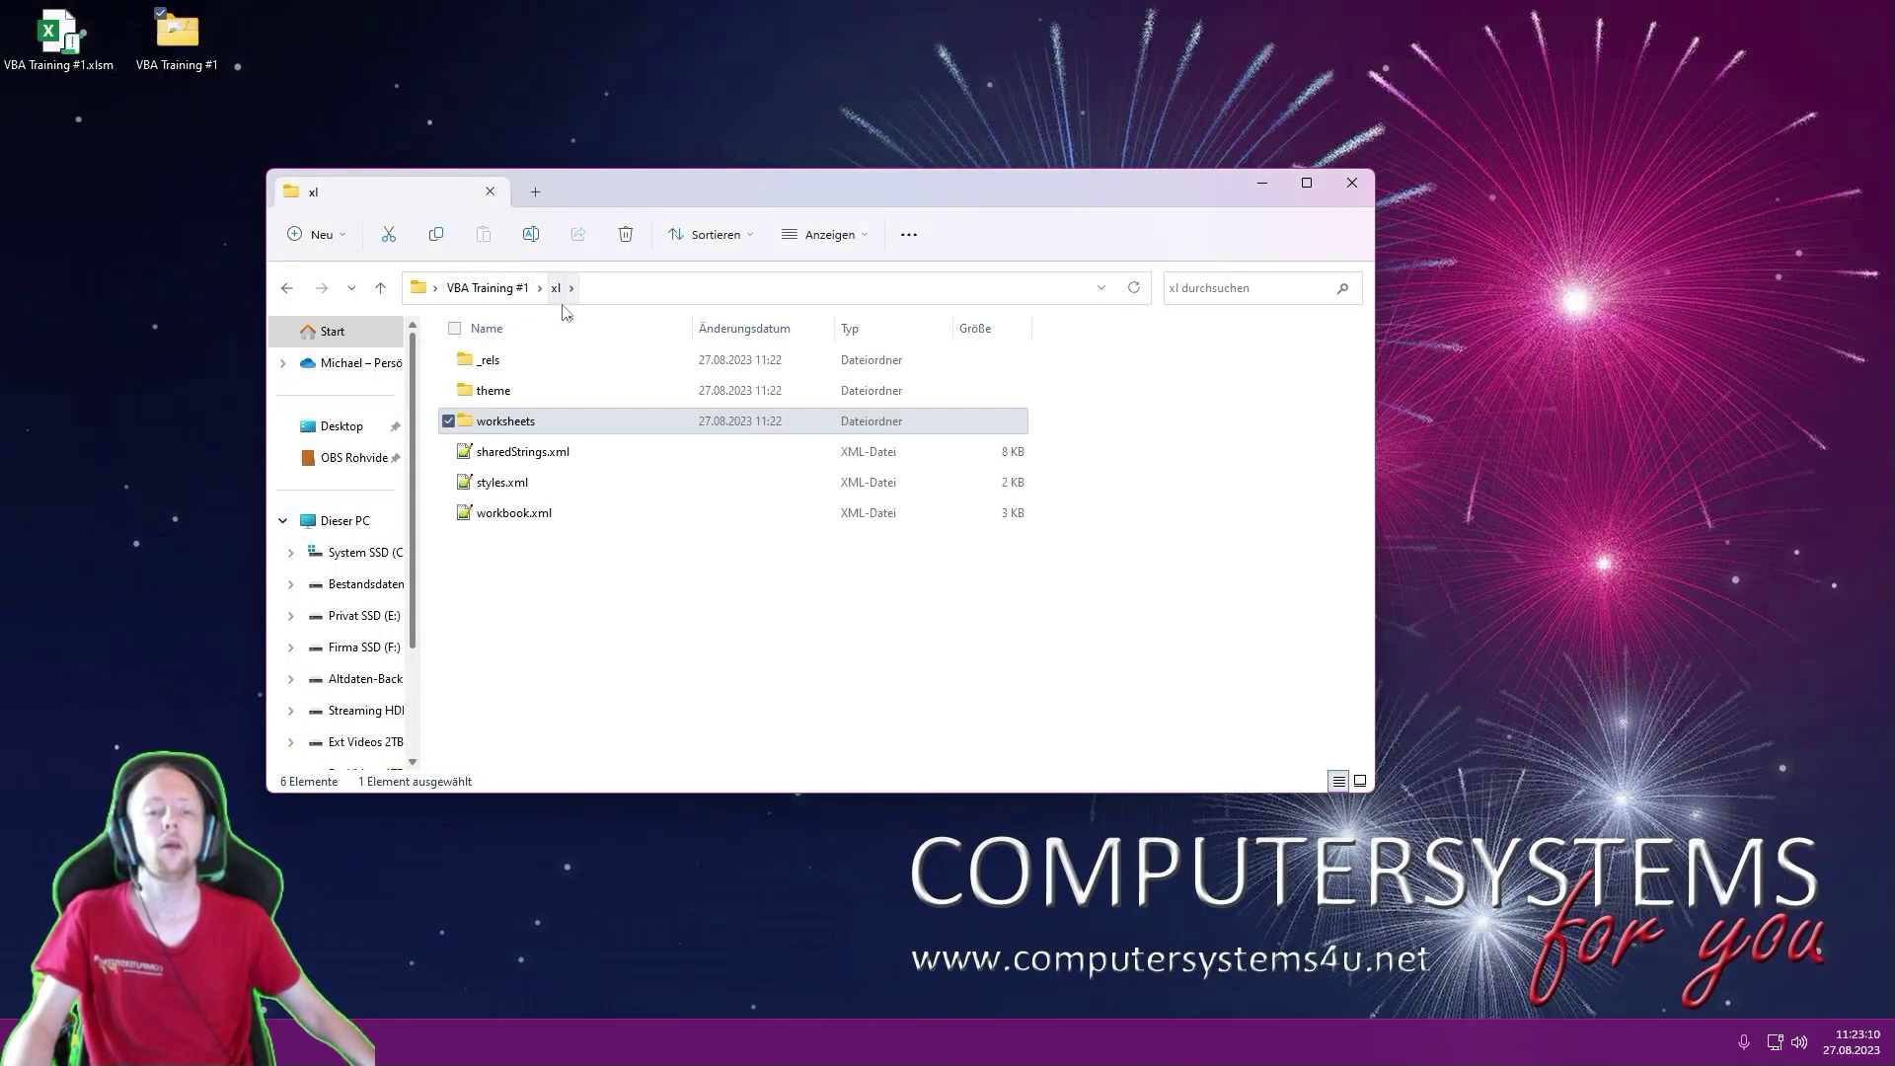
double_click(569, 391)
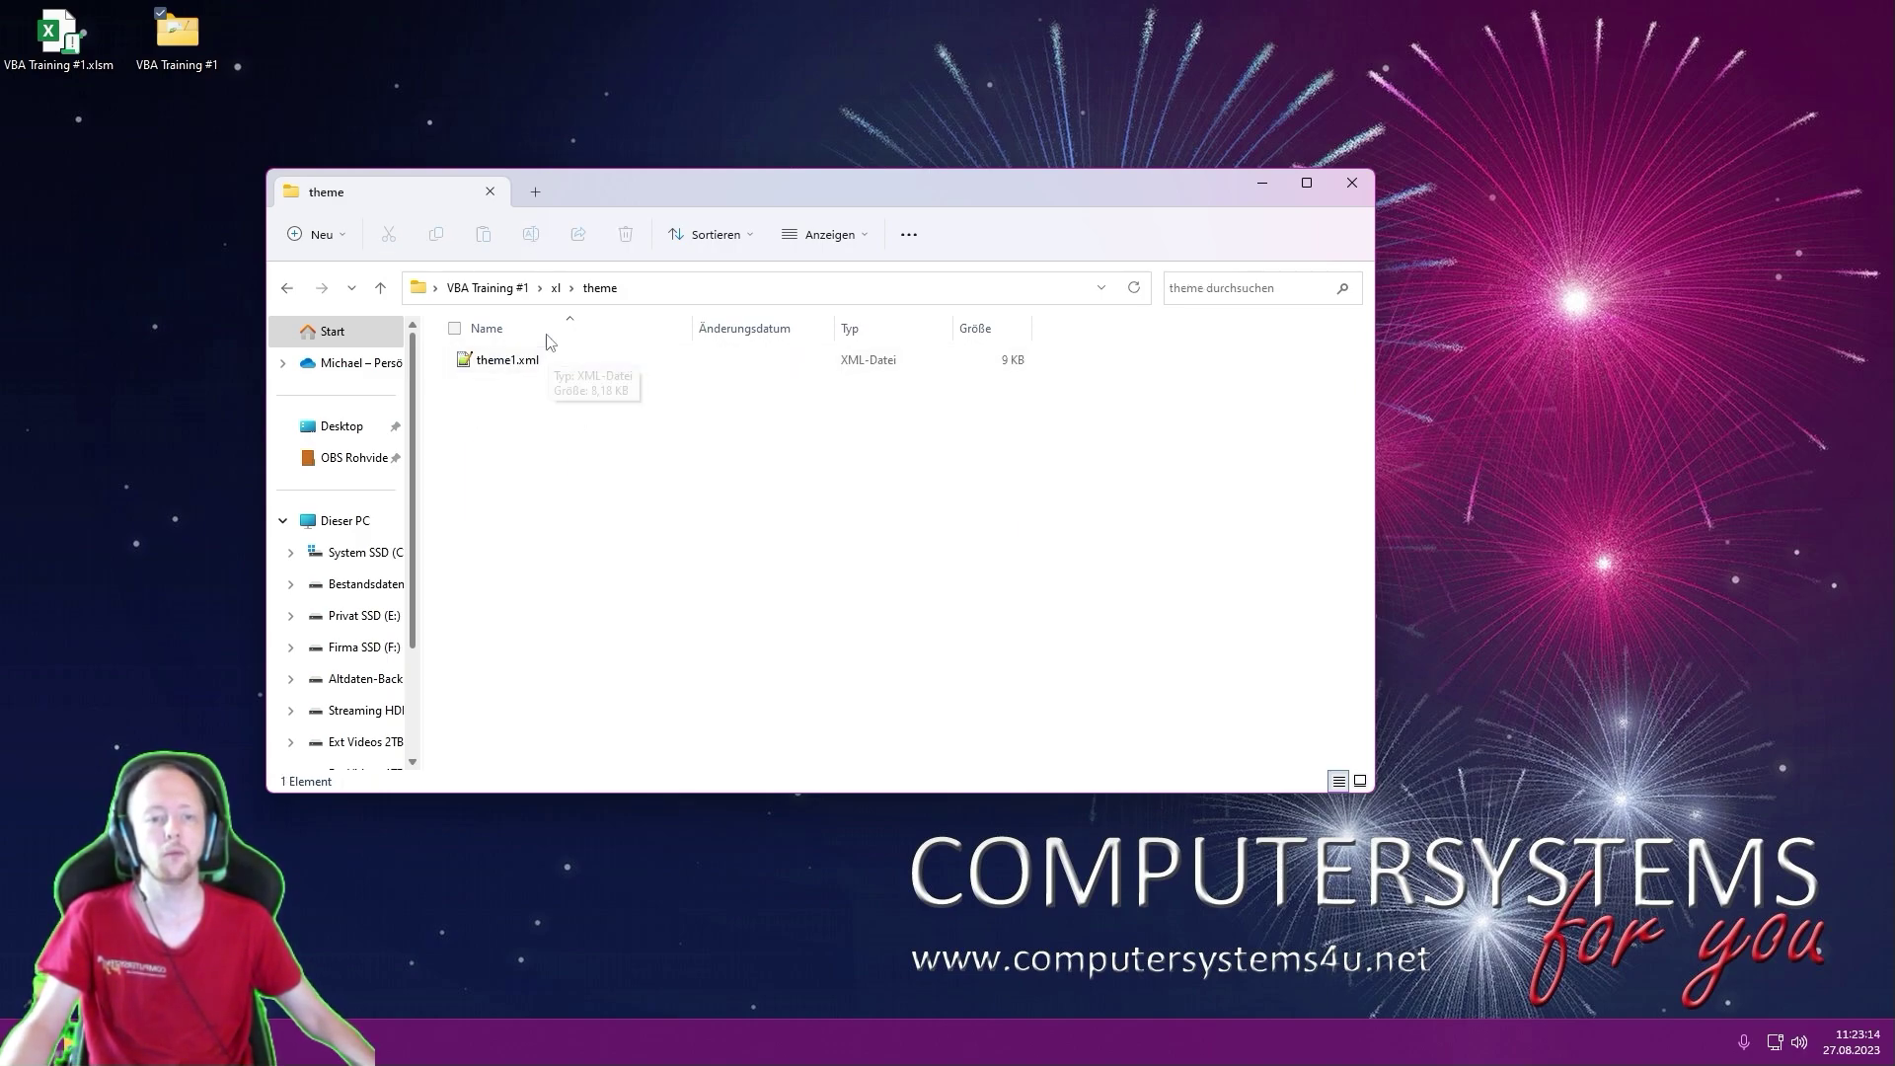
left_click(557, 288)
left_click(494, 290)
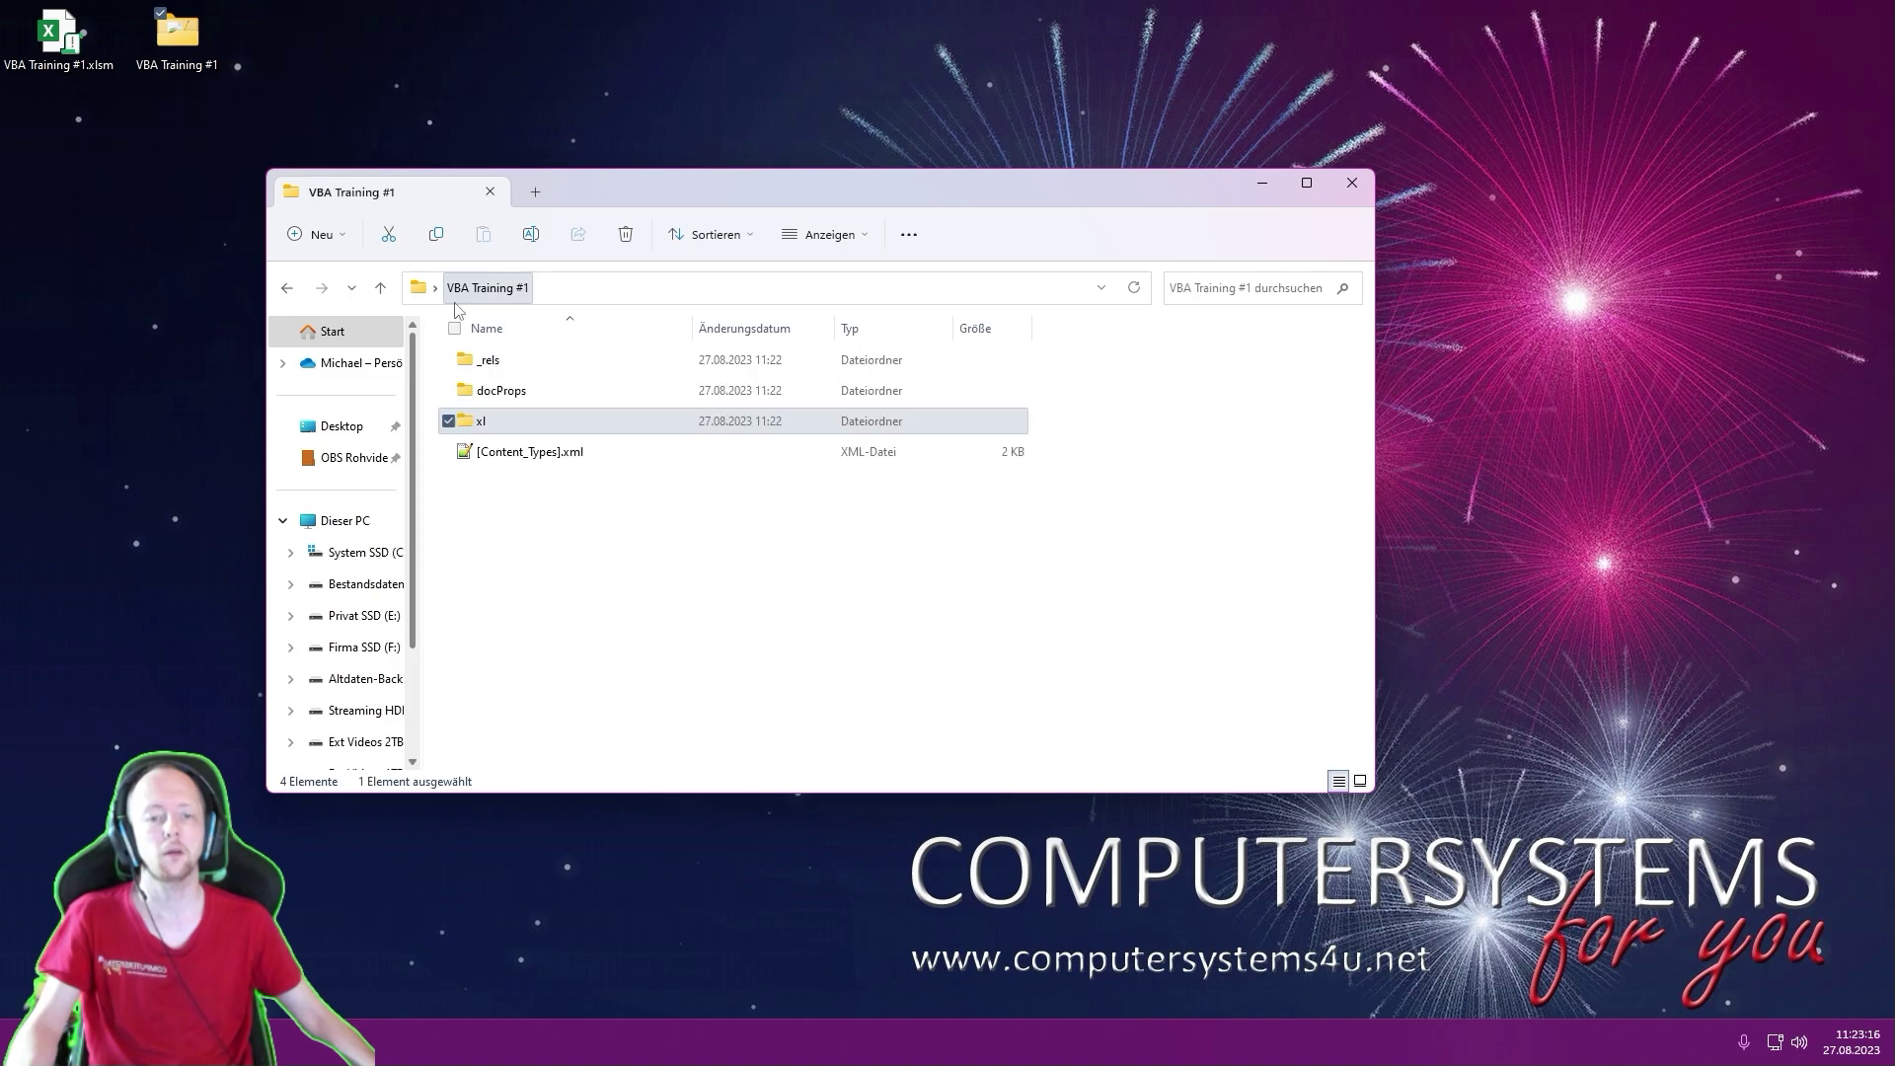
- Browse the docProps and _rels folders, then open [Content_Types].xml in Notepad++
double_click(526, 395)
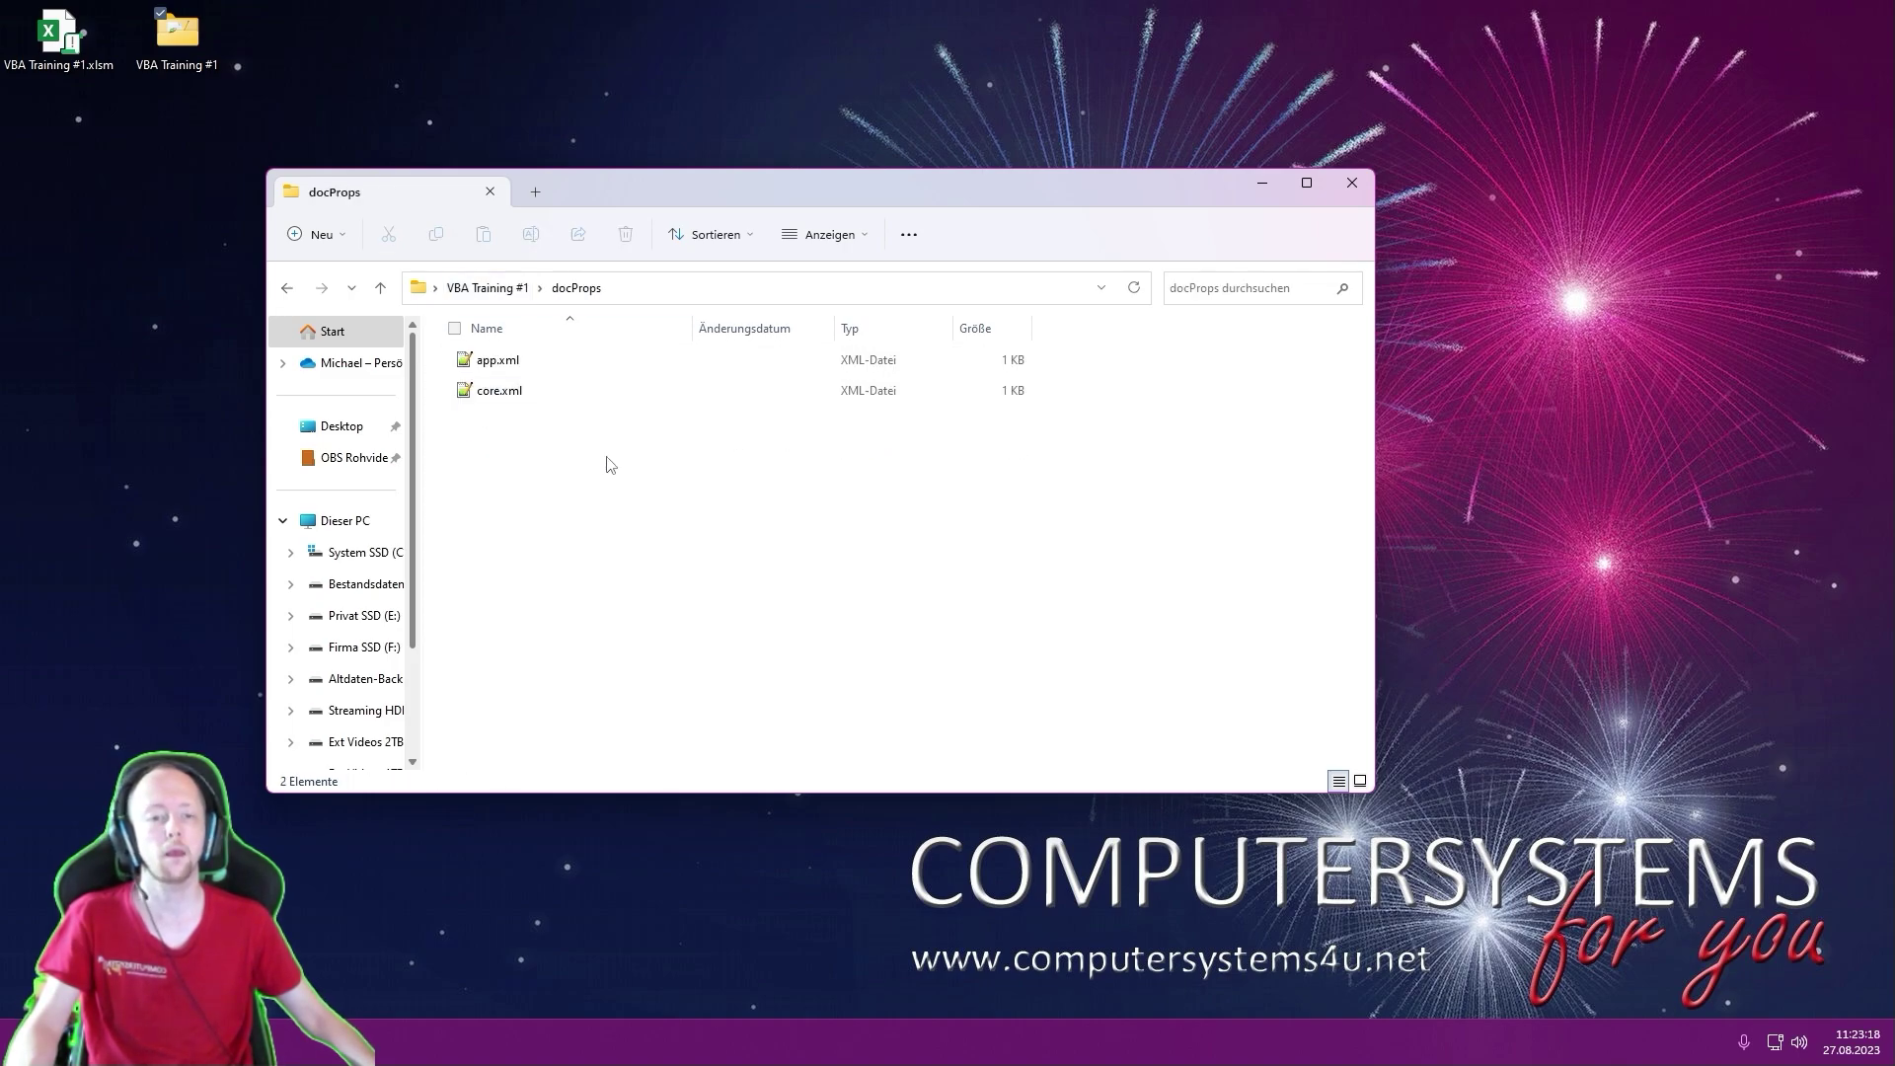
left_click(525, 289)
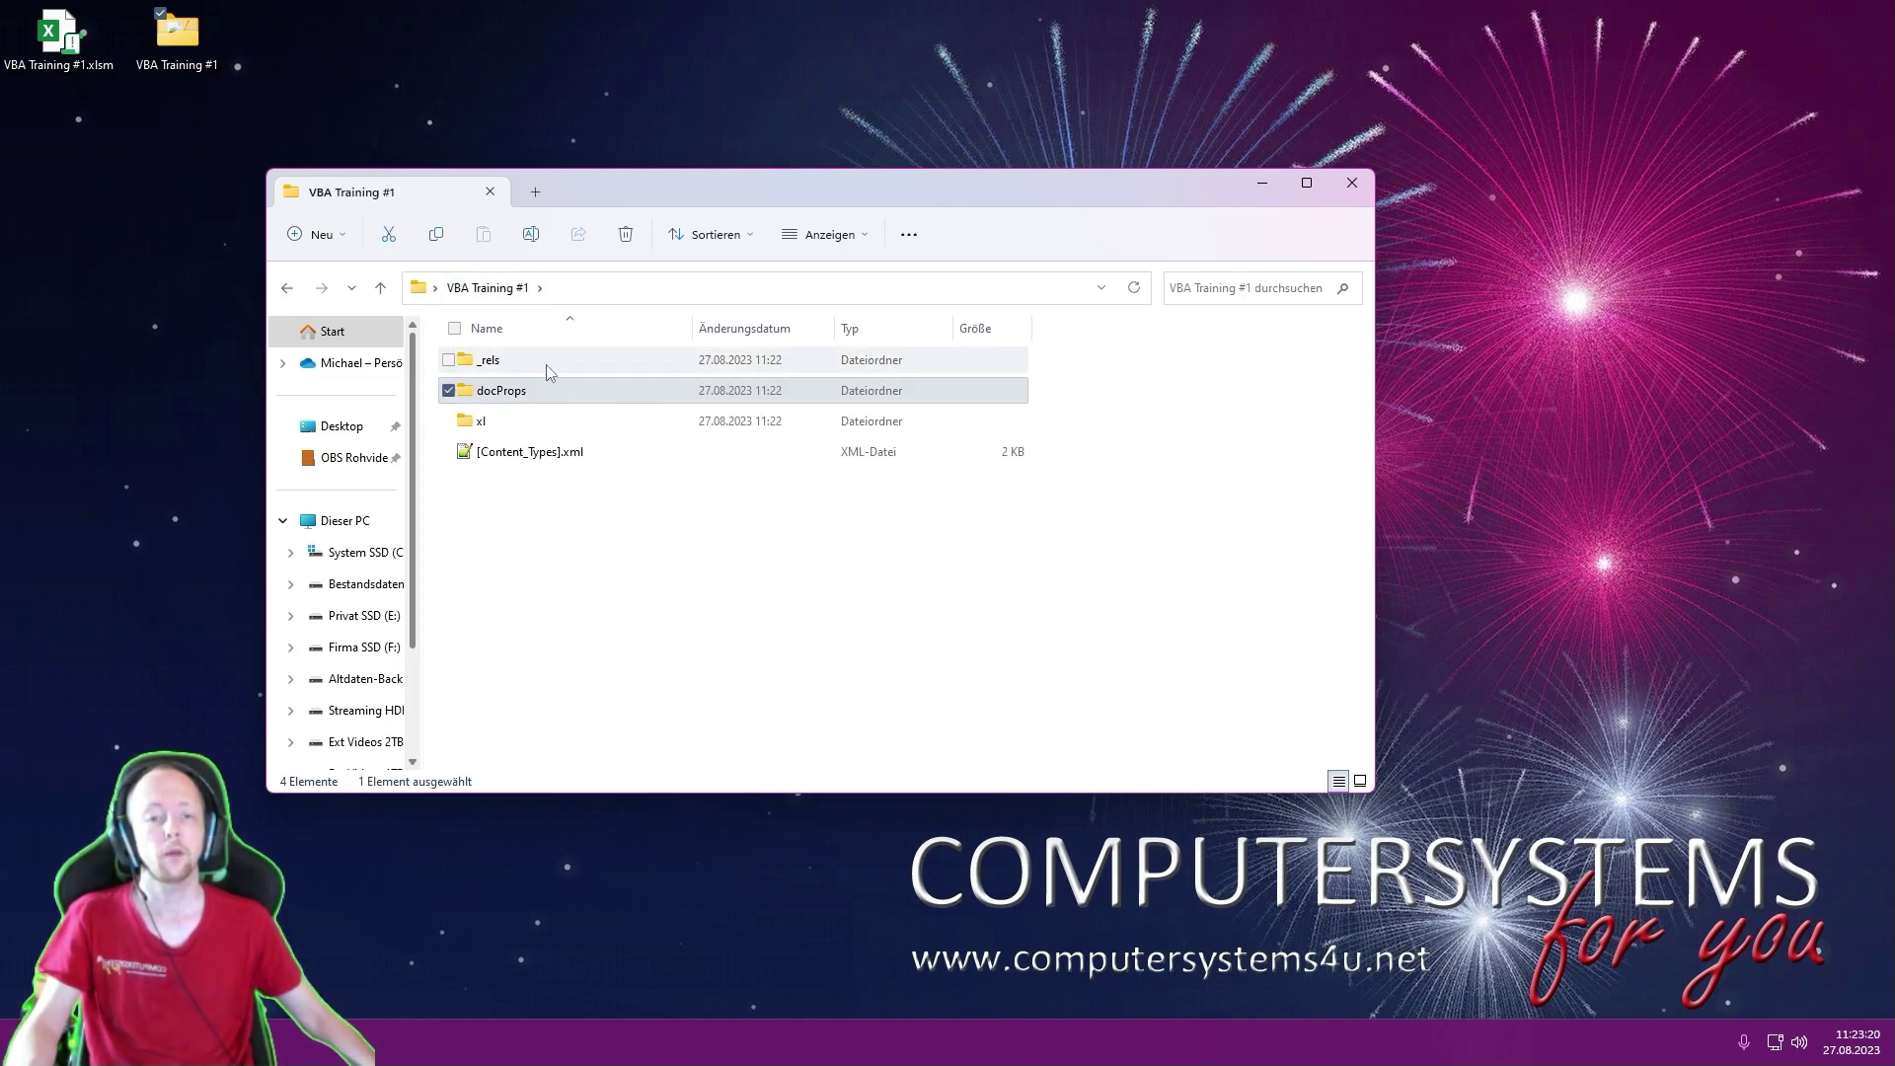
double_click(549, 361)
key("alt+Up")
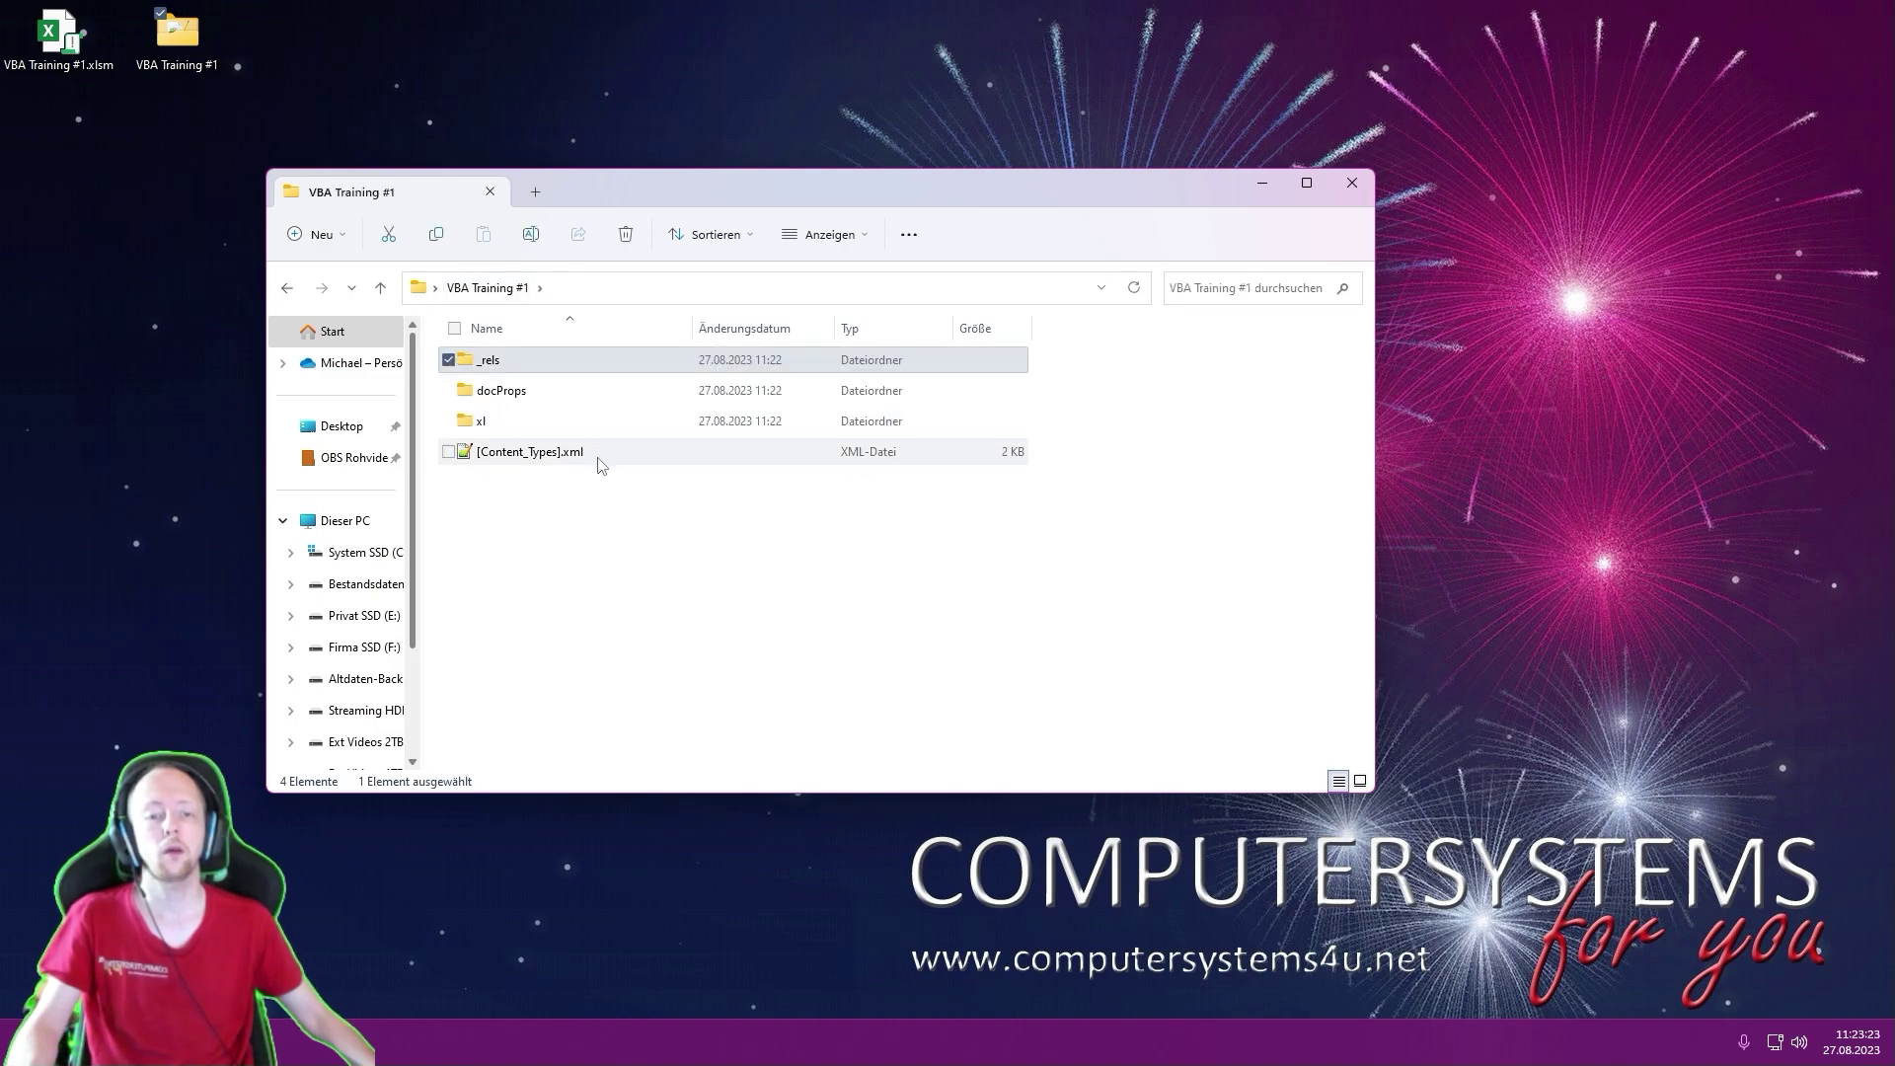
left_click(598, 458)
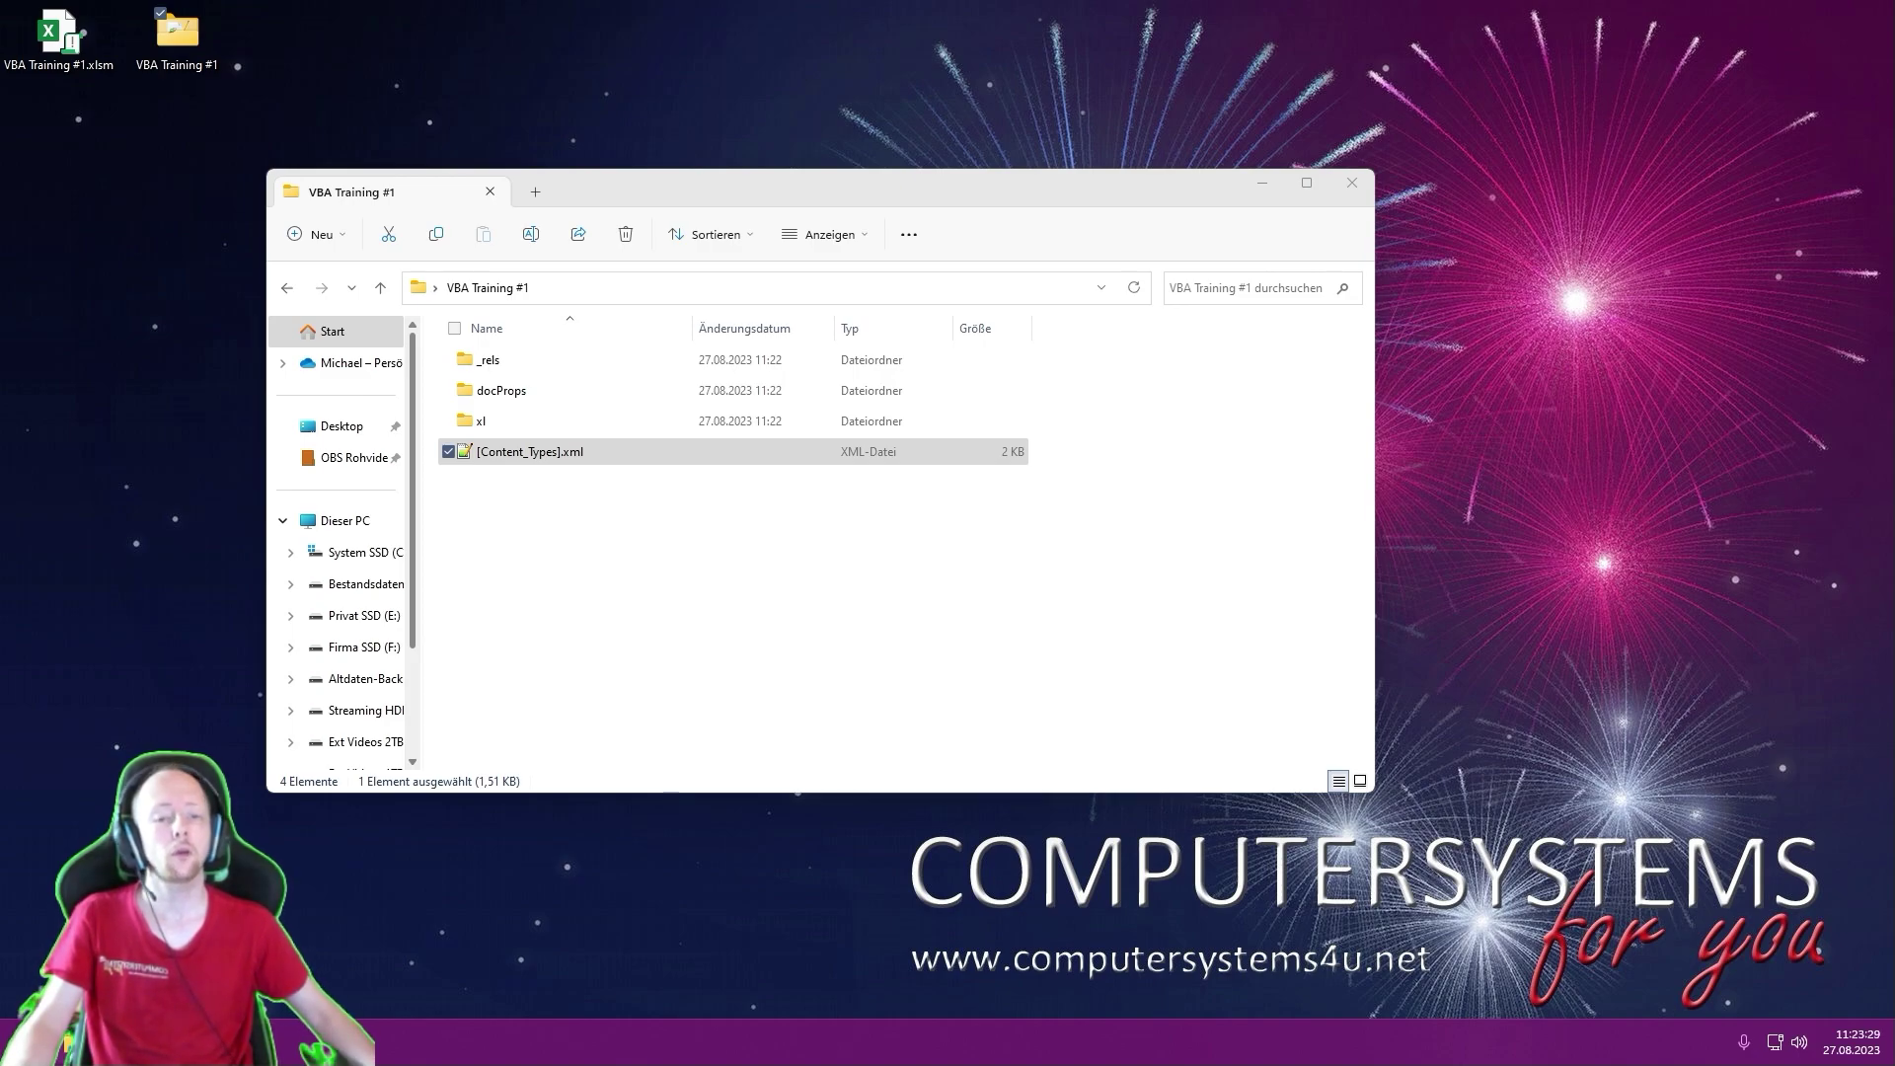
key("Return")
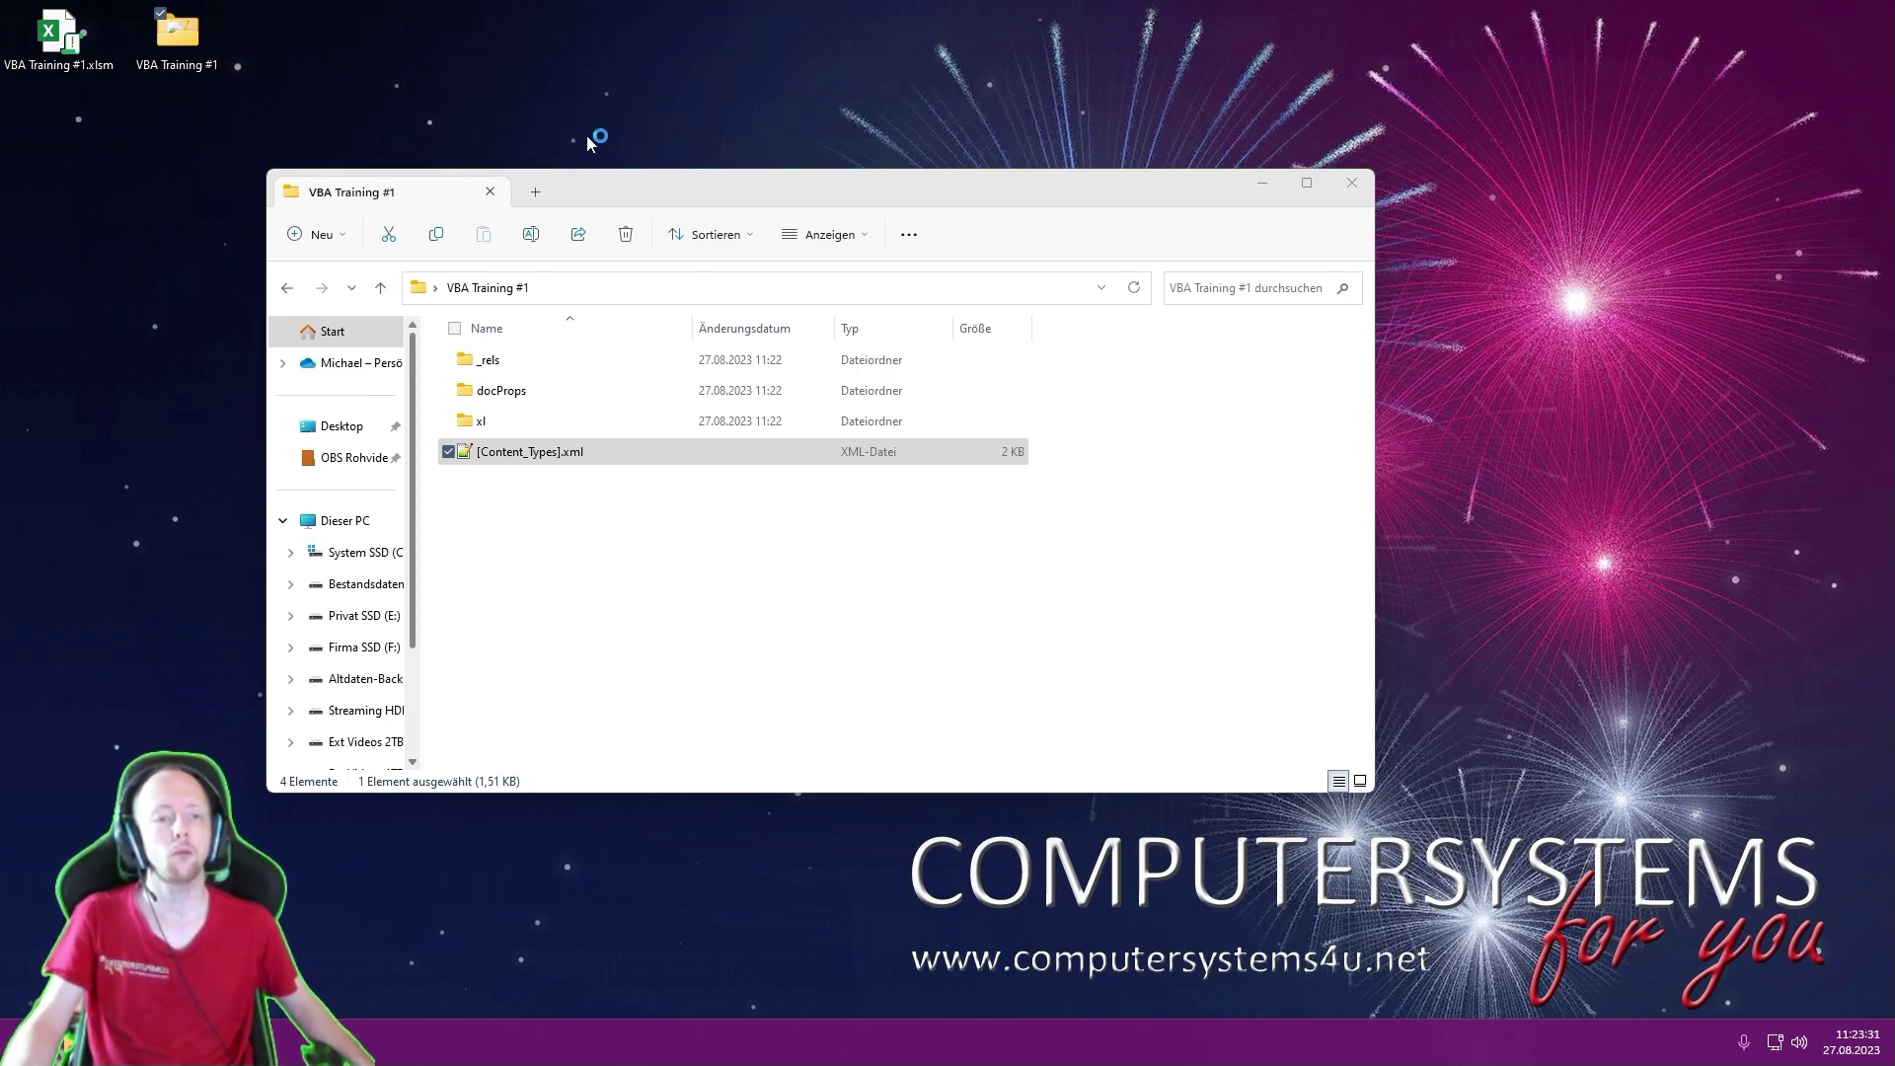
- Read [Content_Types].xml in a maximized Notepad++, then close the file and Notepad++
double_click(763, 156)
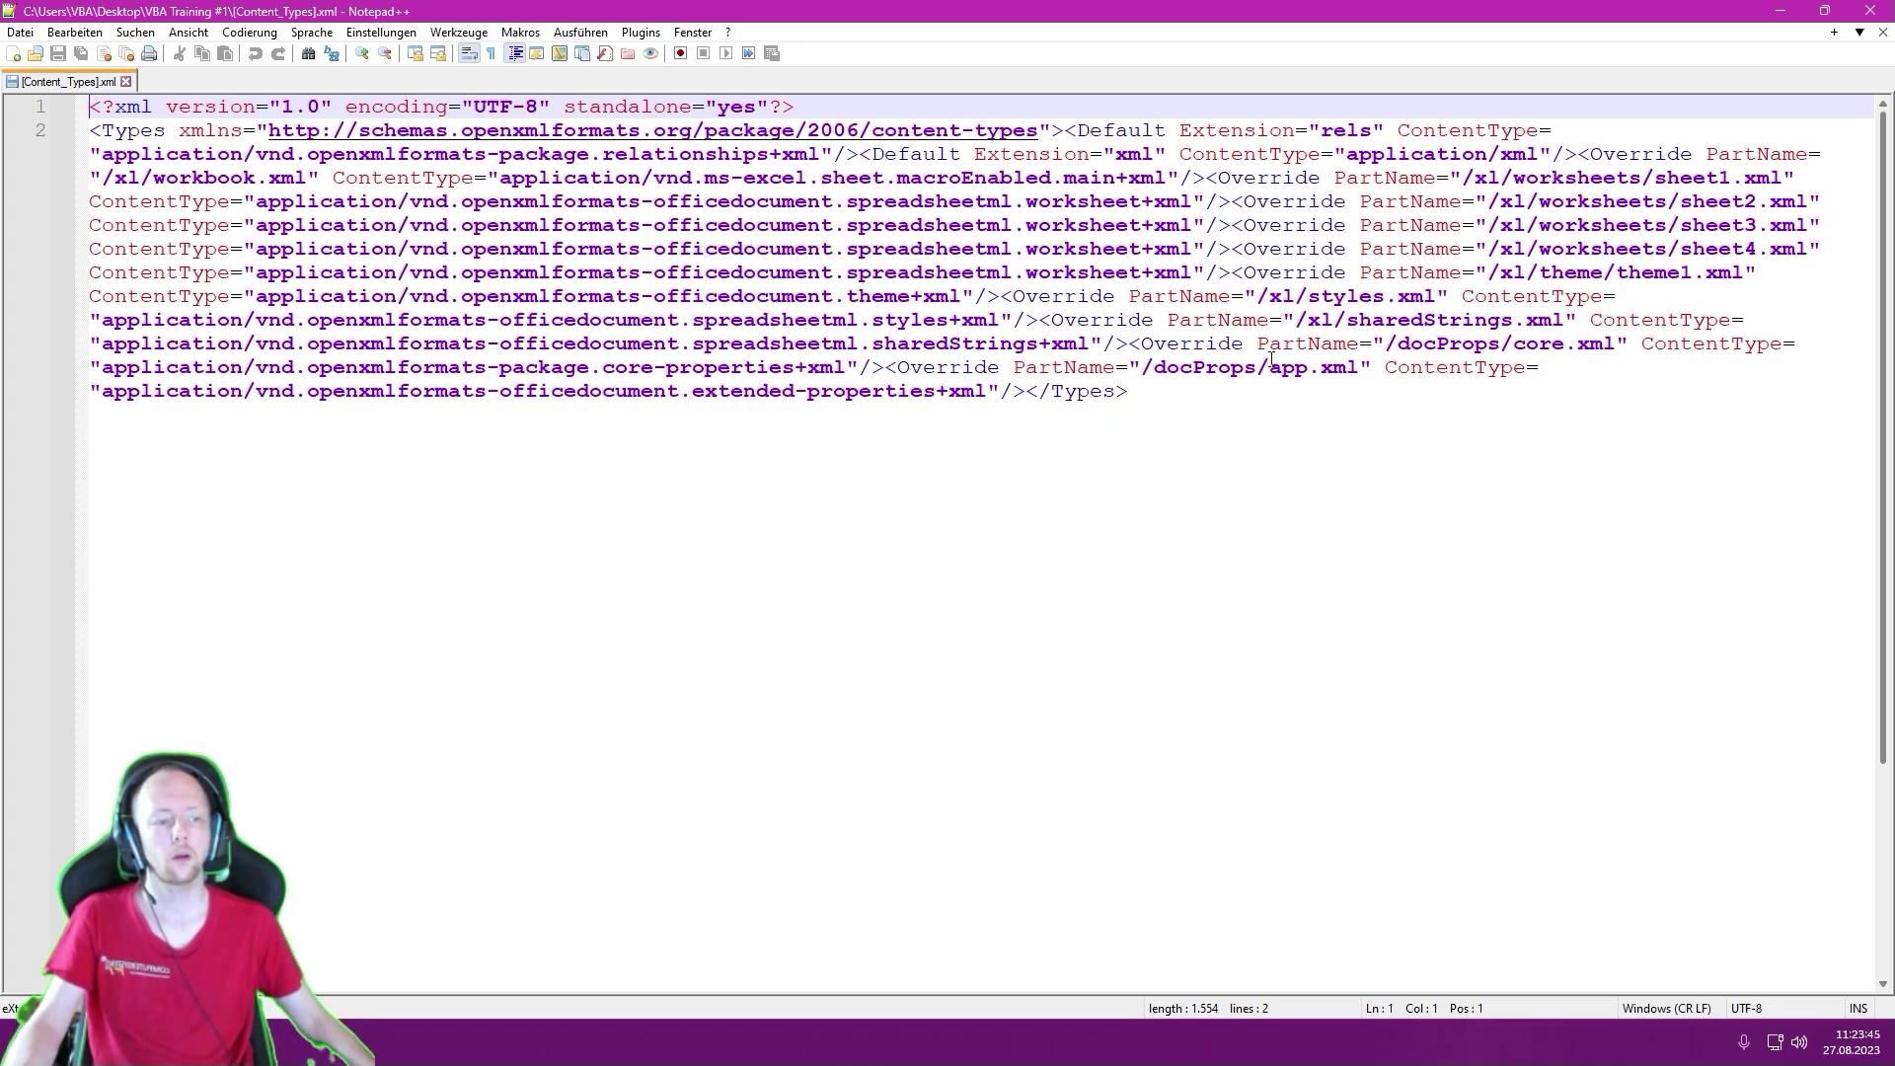
left_click(1883, 31)
left_click(1870, 11)
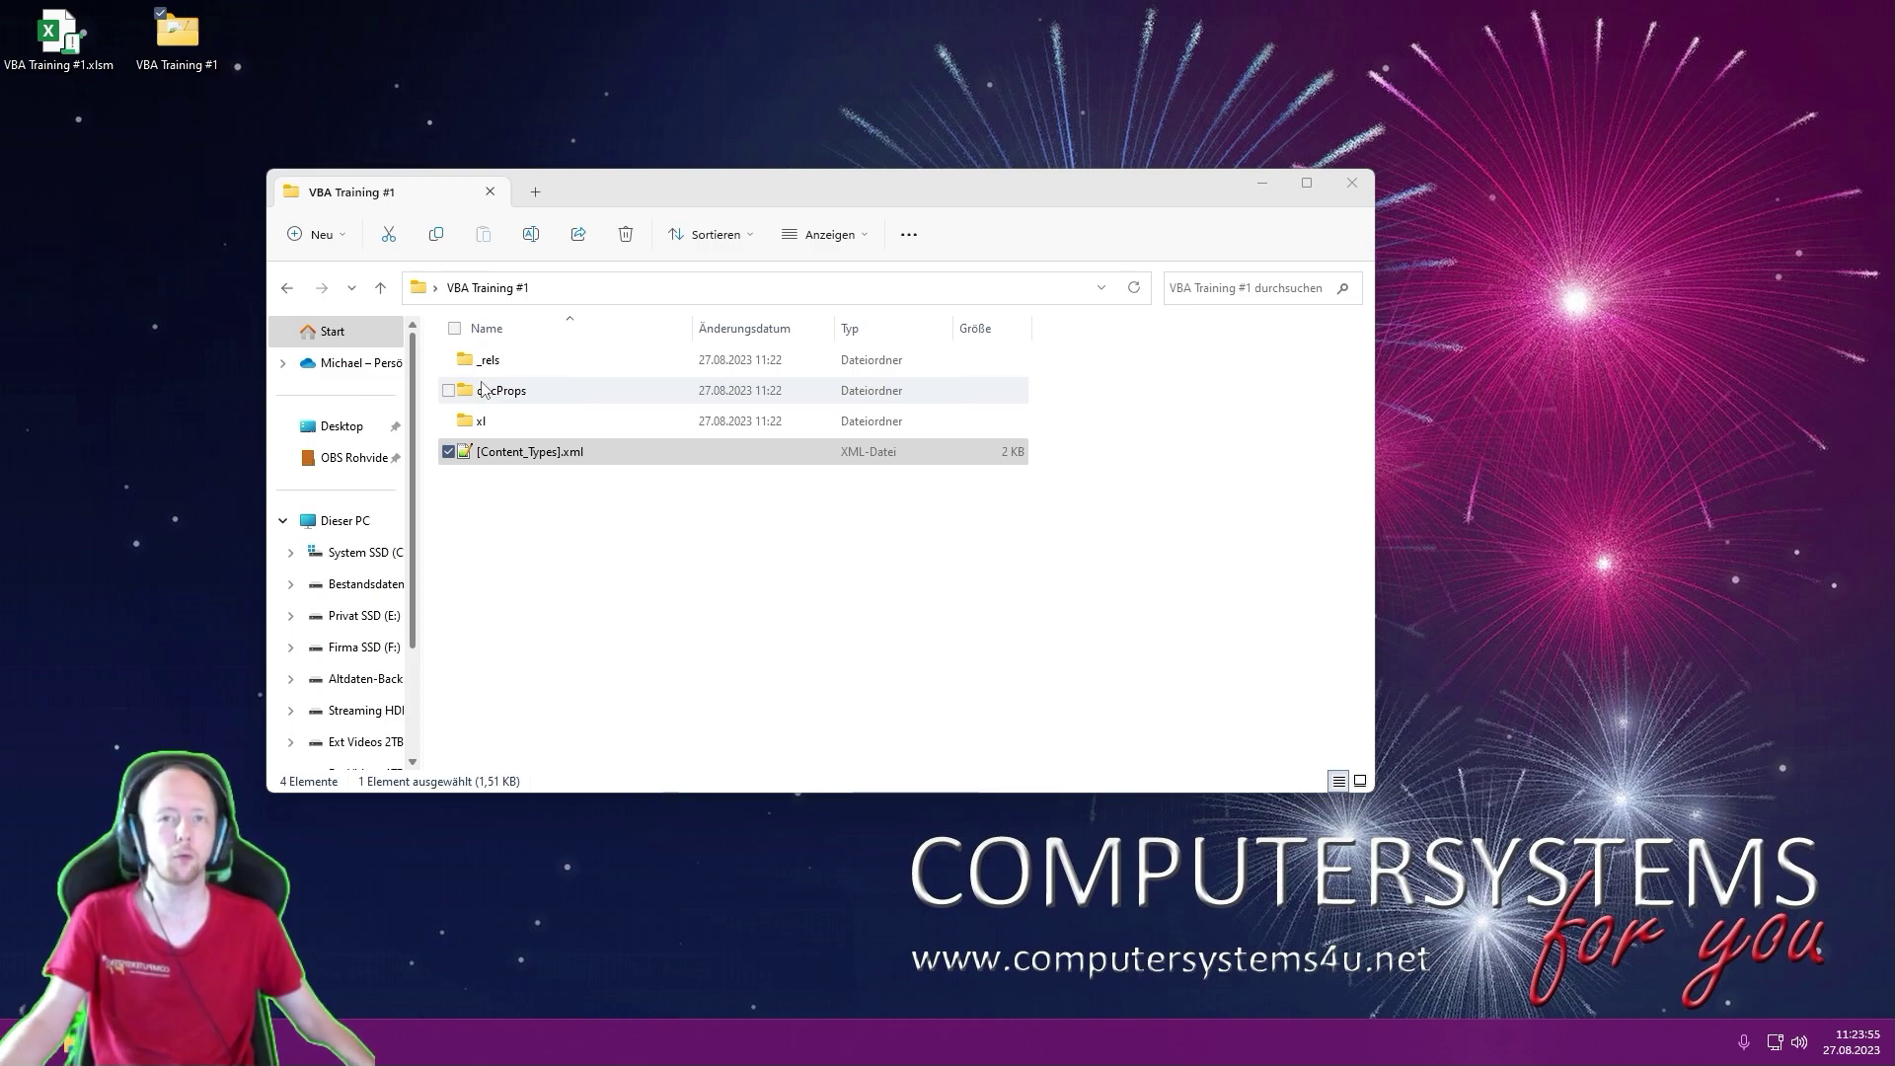
- Clear the file selection and close the VBA Training #1 Explorer window
left_click(773, 509)
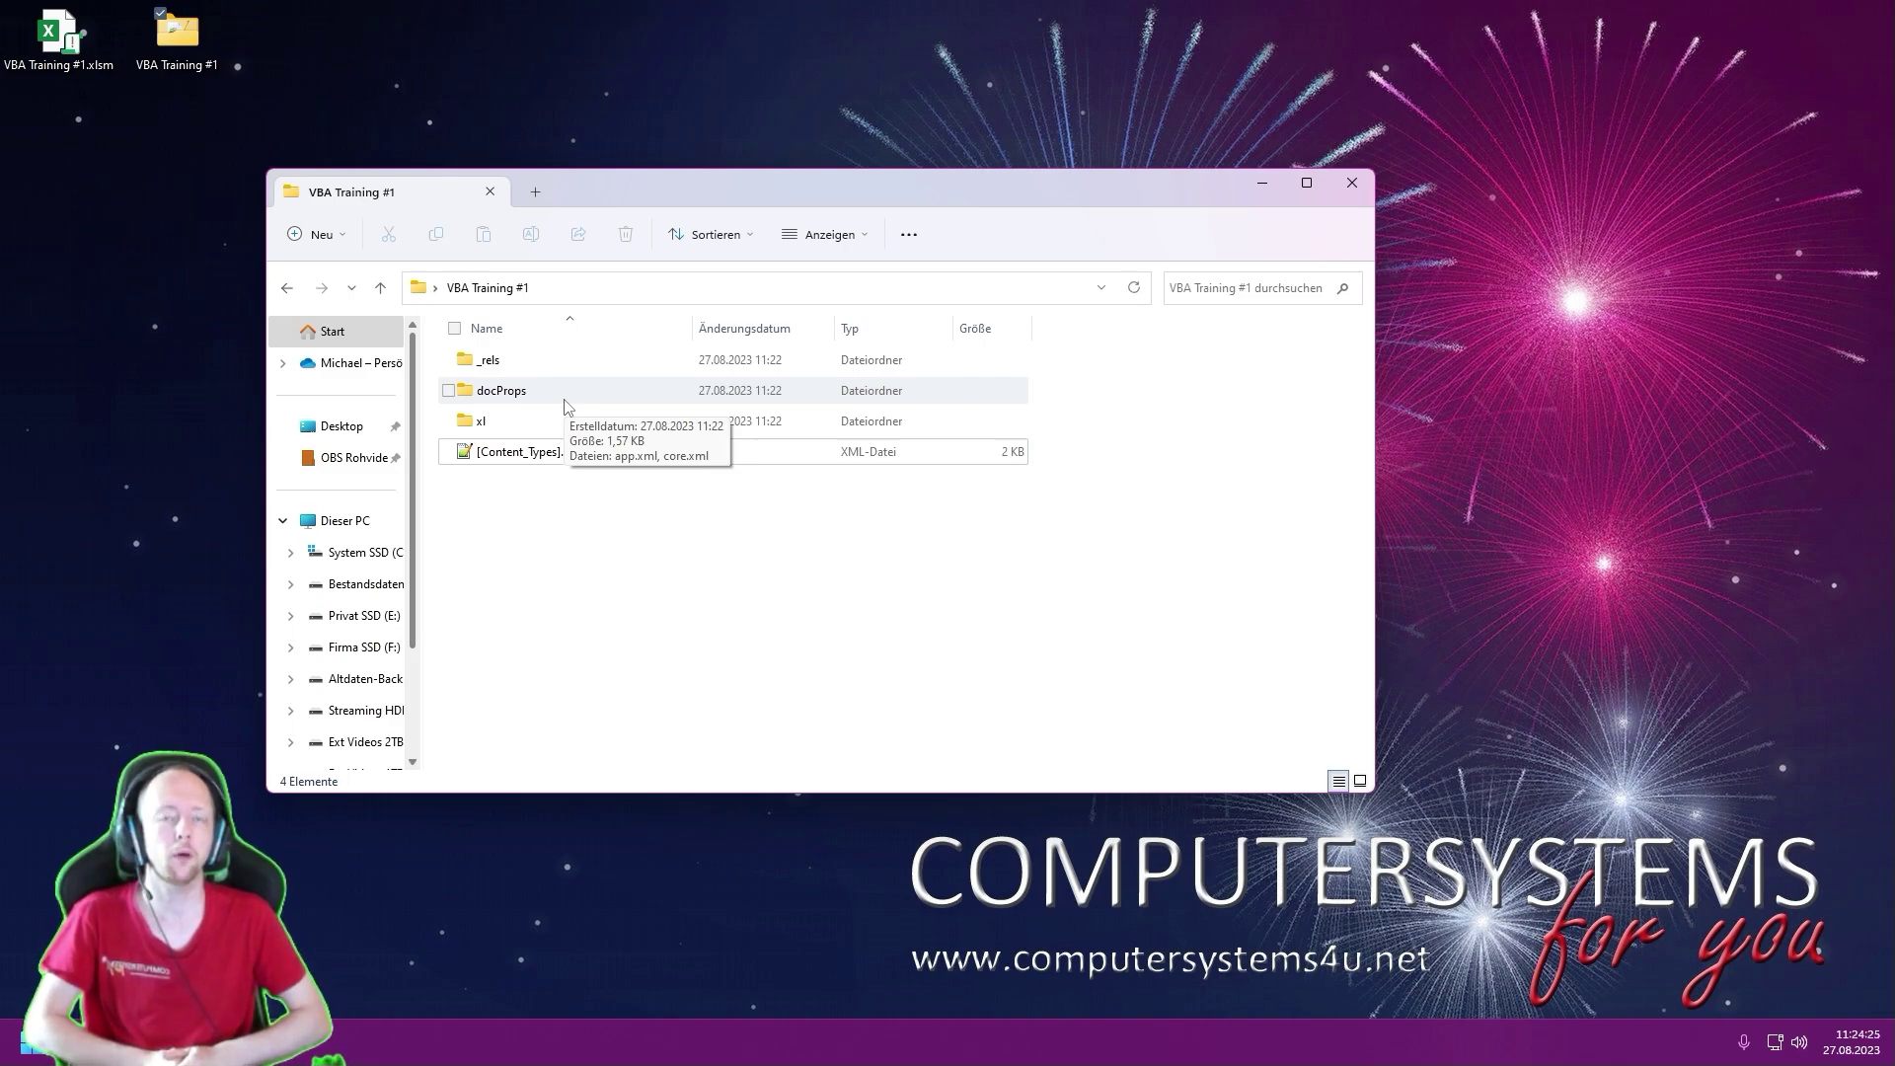
left_click(1351, 183)
- Delete the extracted folder, copy the workbook as VBA Training #2.xlsm, and move the original to the top
left_click(175, 45)
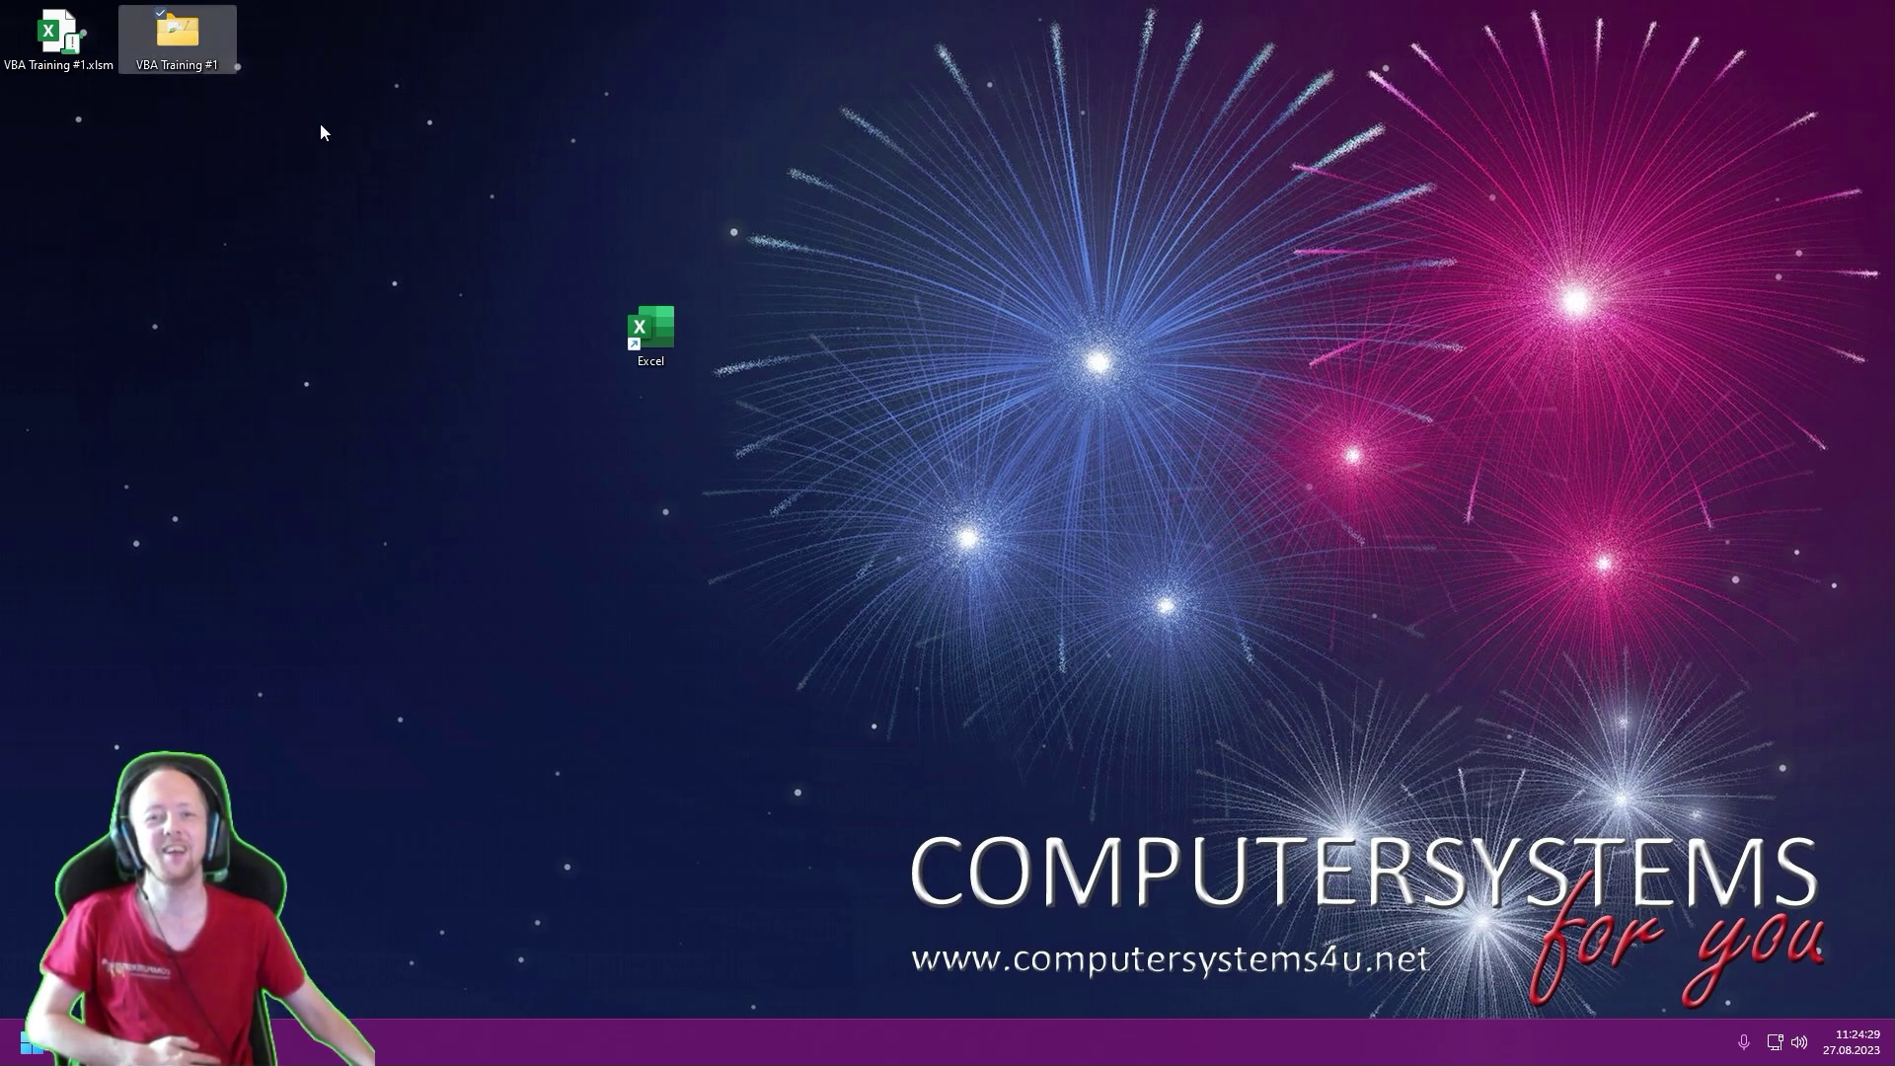
key("Delete")
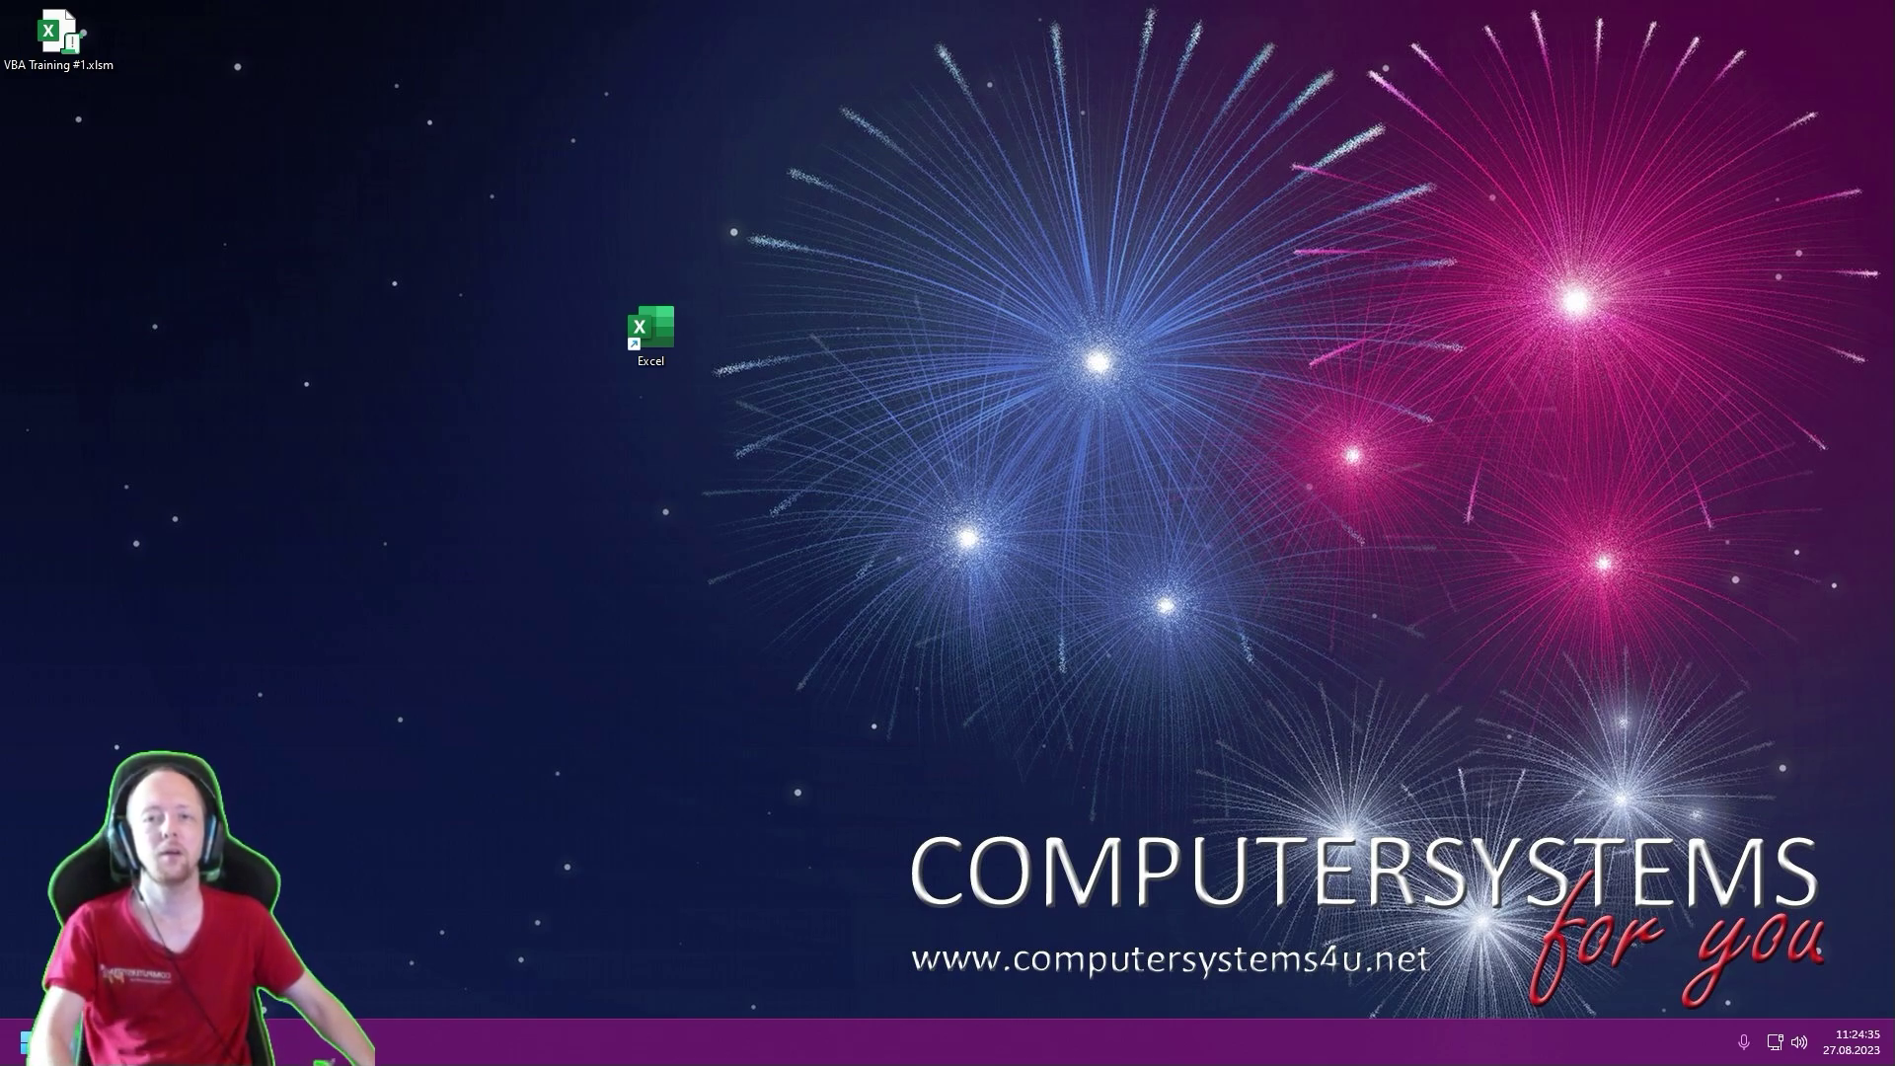
left_click_drag(69, 62, 59, 150)
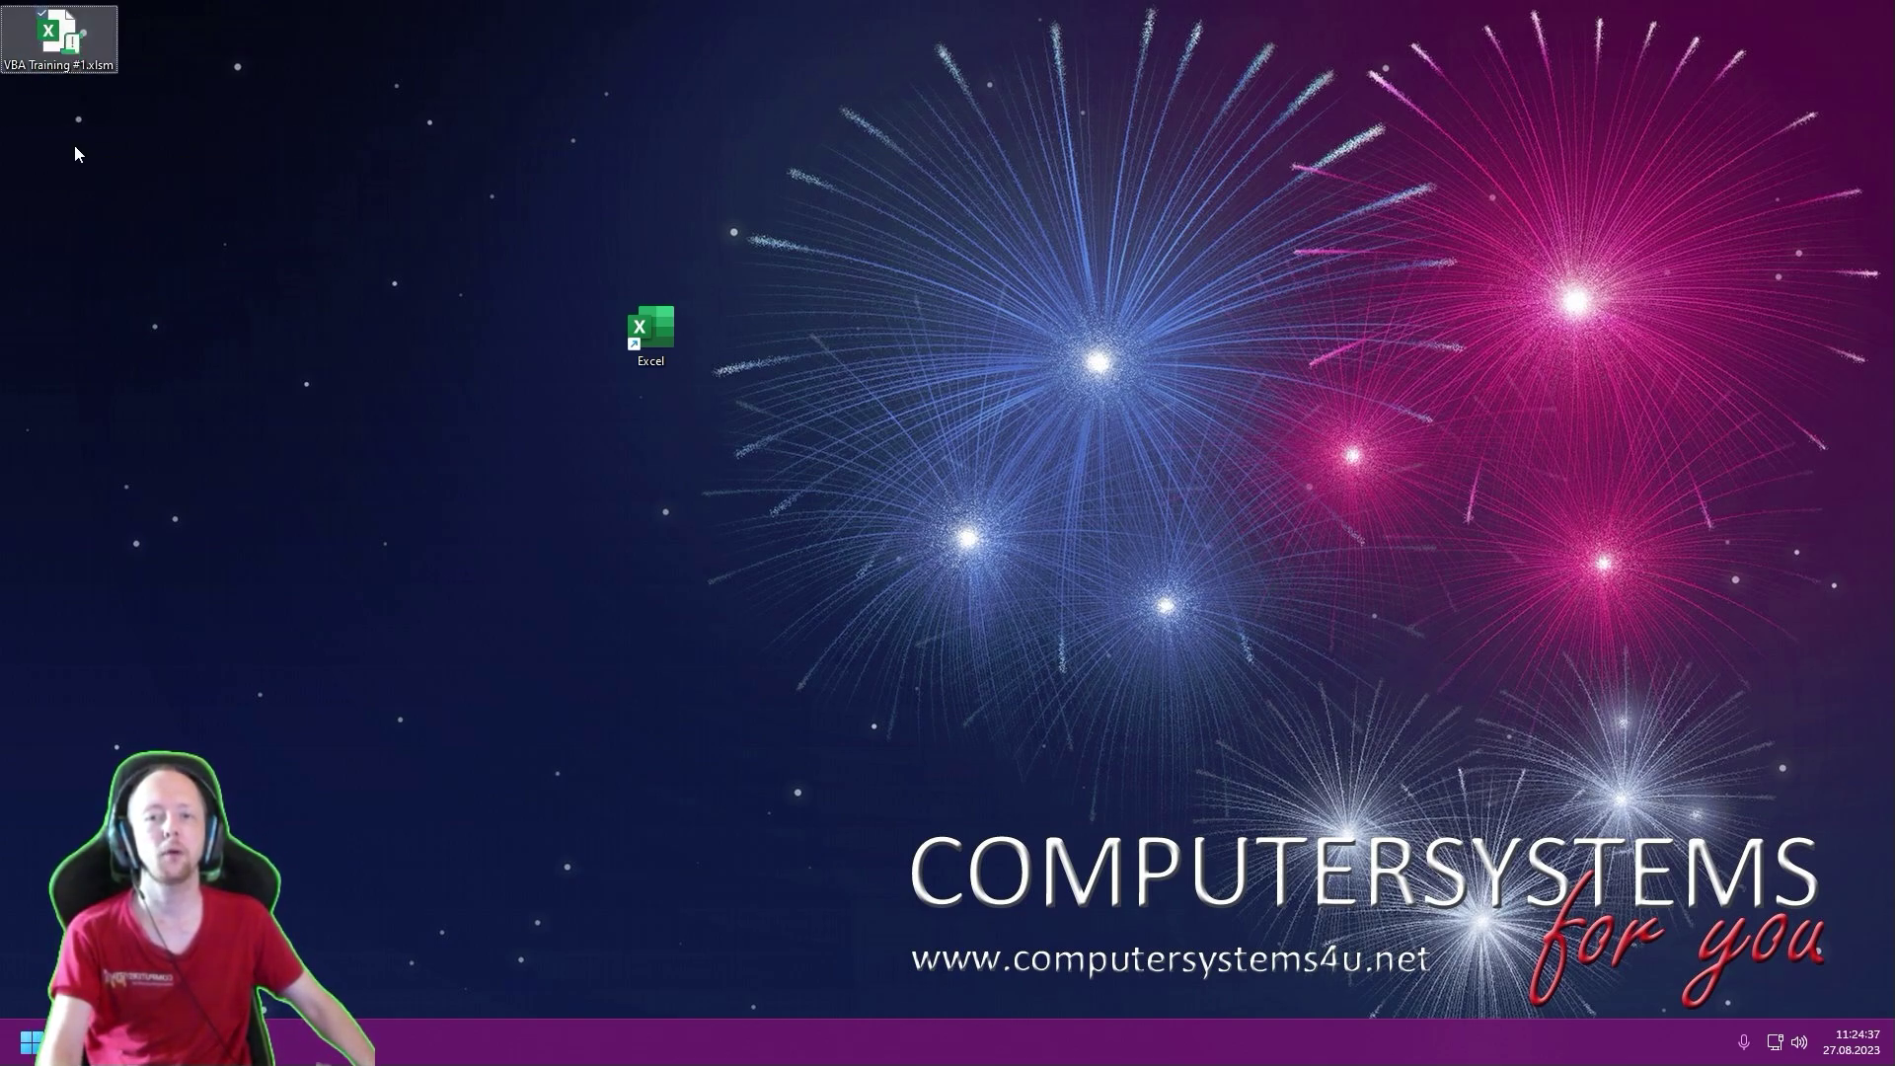
key("F2")
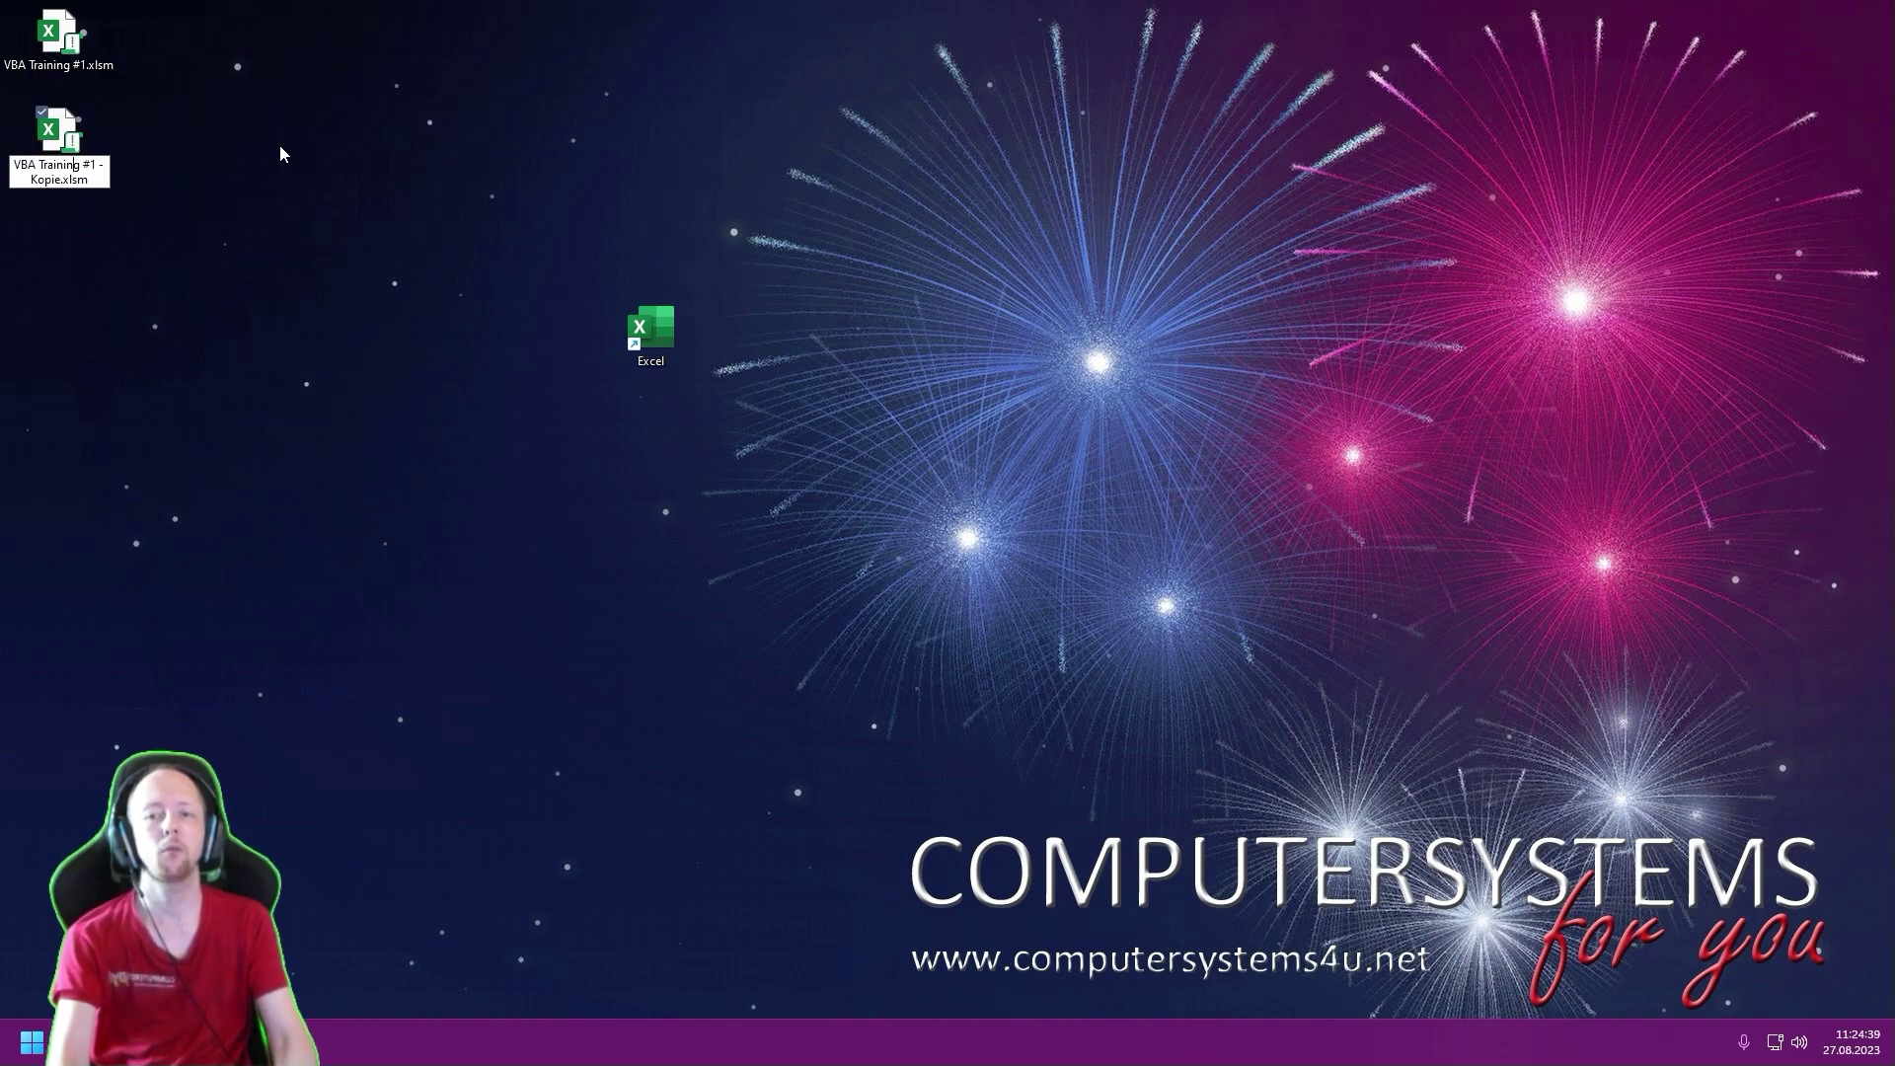
key("Delete")
key("Delete")
key("Delete")
type("2")
key("Return")
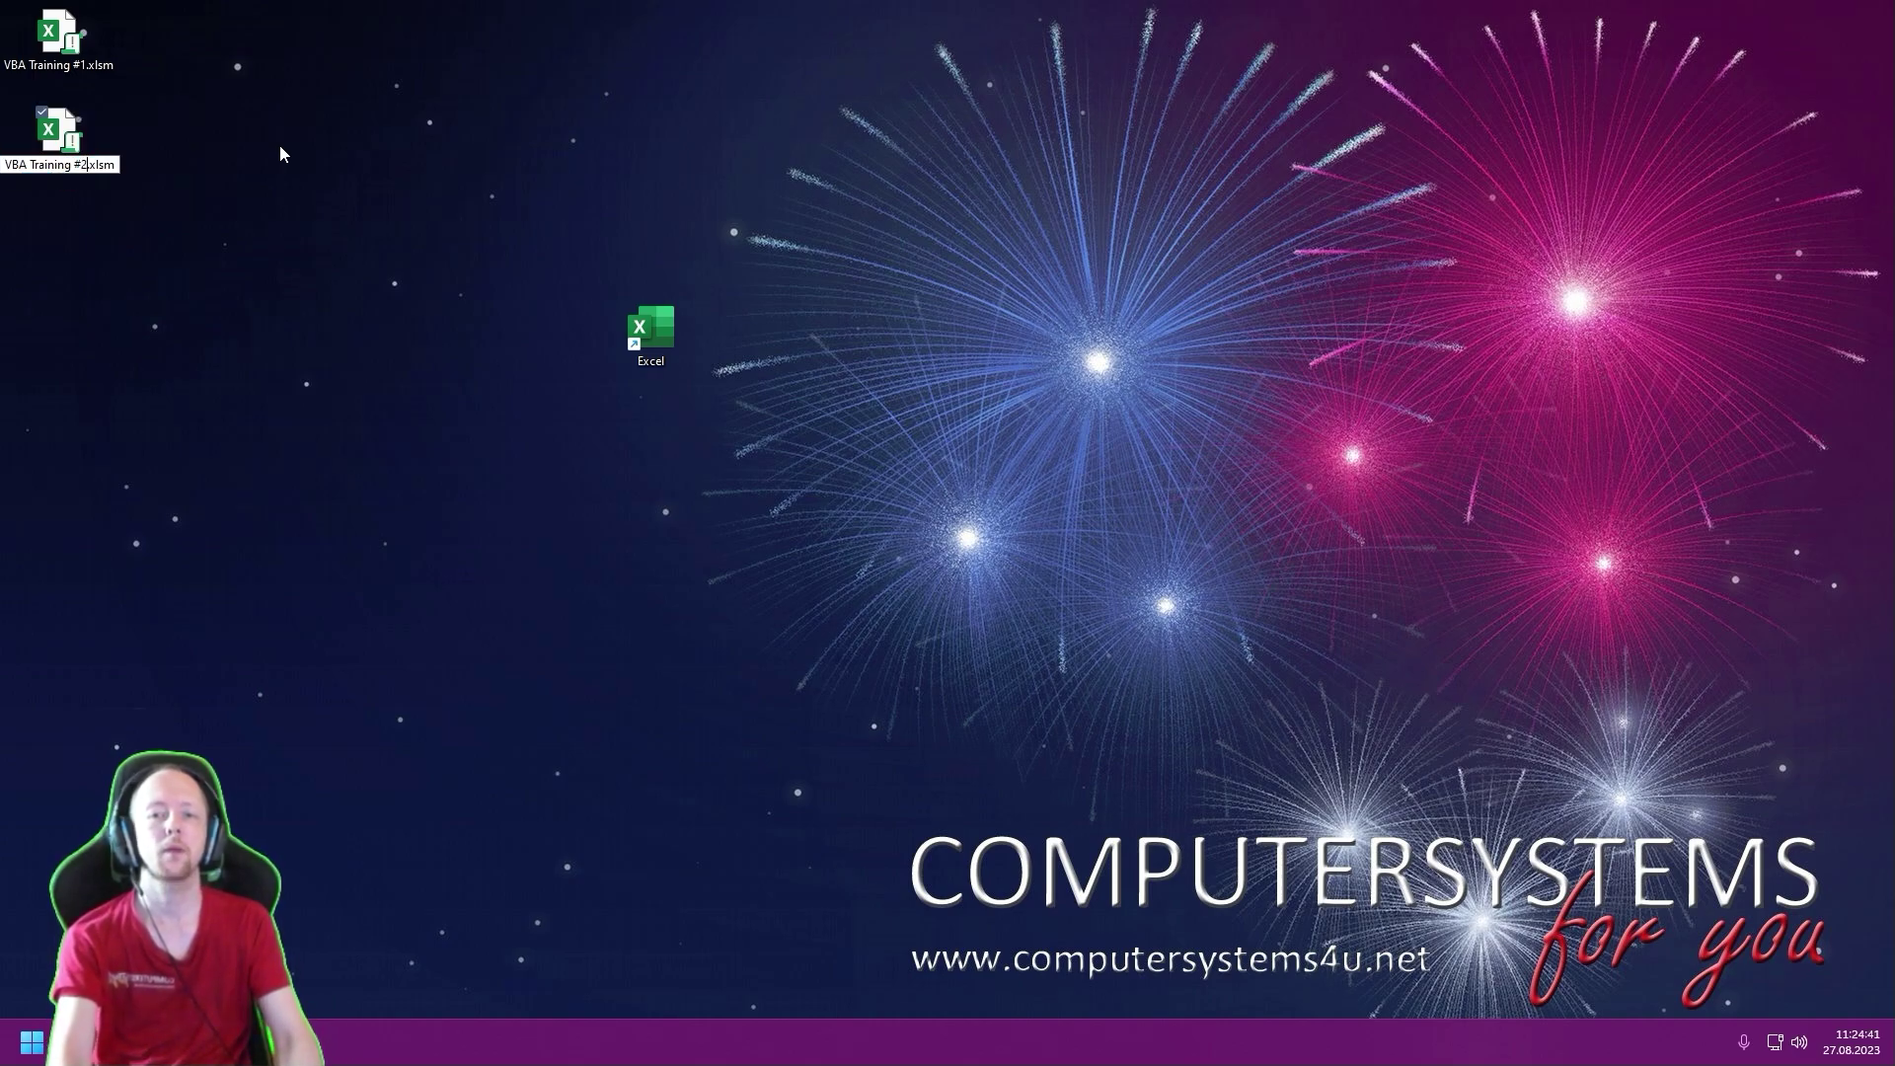
key("Up")
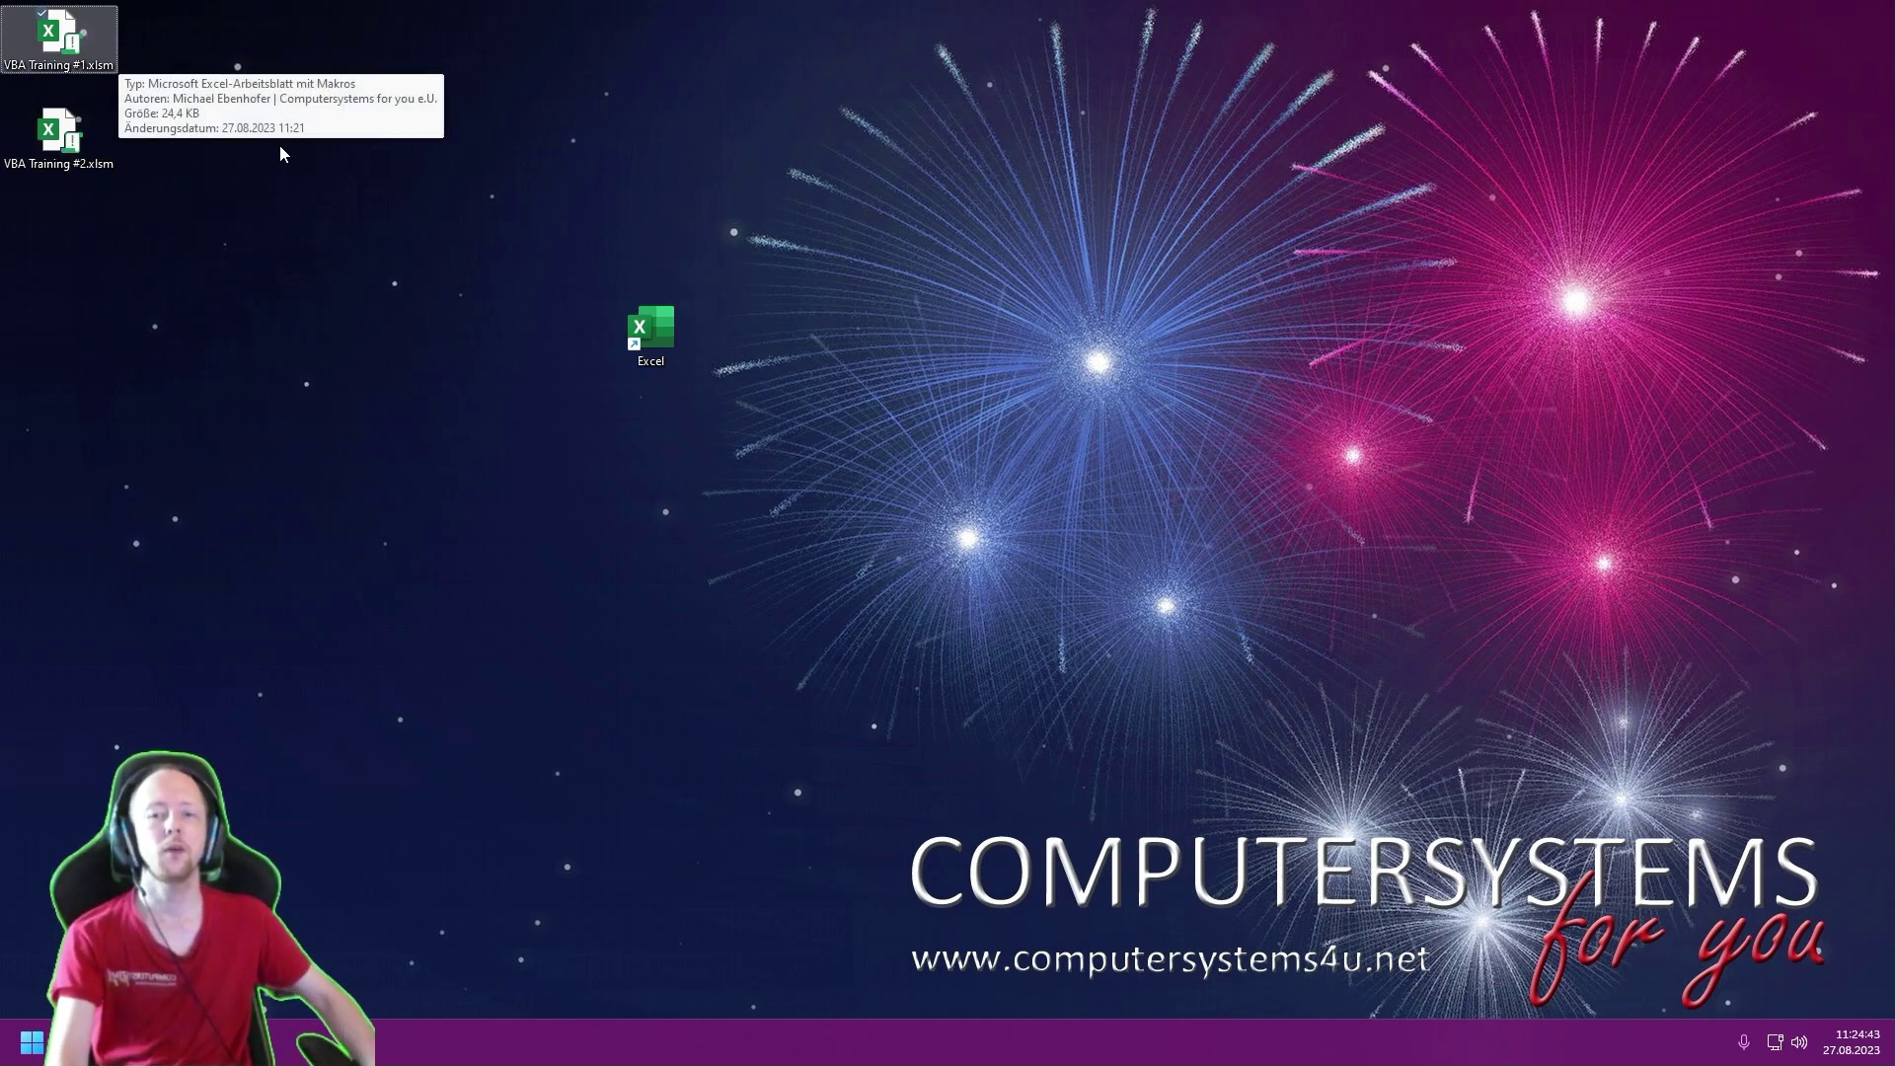
left_click_drag(79, 21, 671, 30)
- Create an Archiv folder on the desktop and move VBA Training #1.xlsm into it
right_click(822, 83)
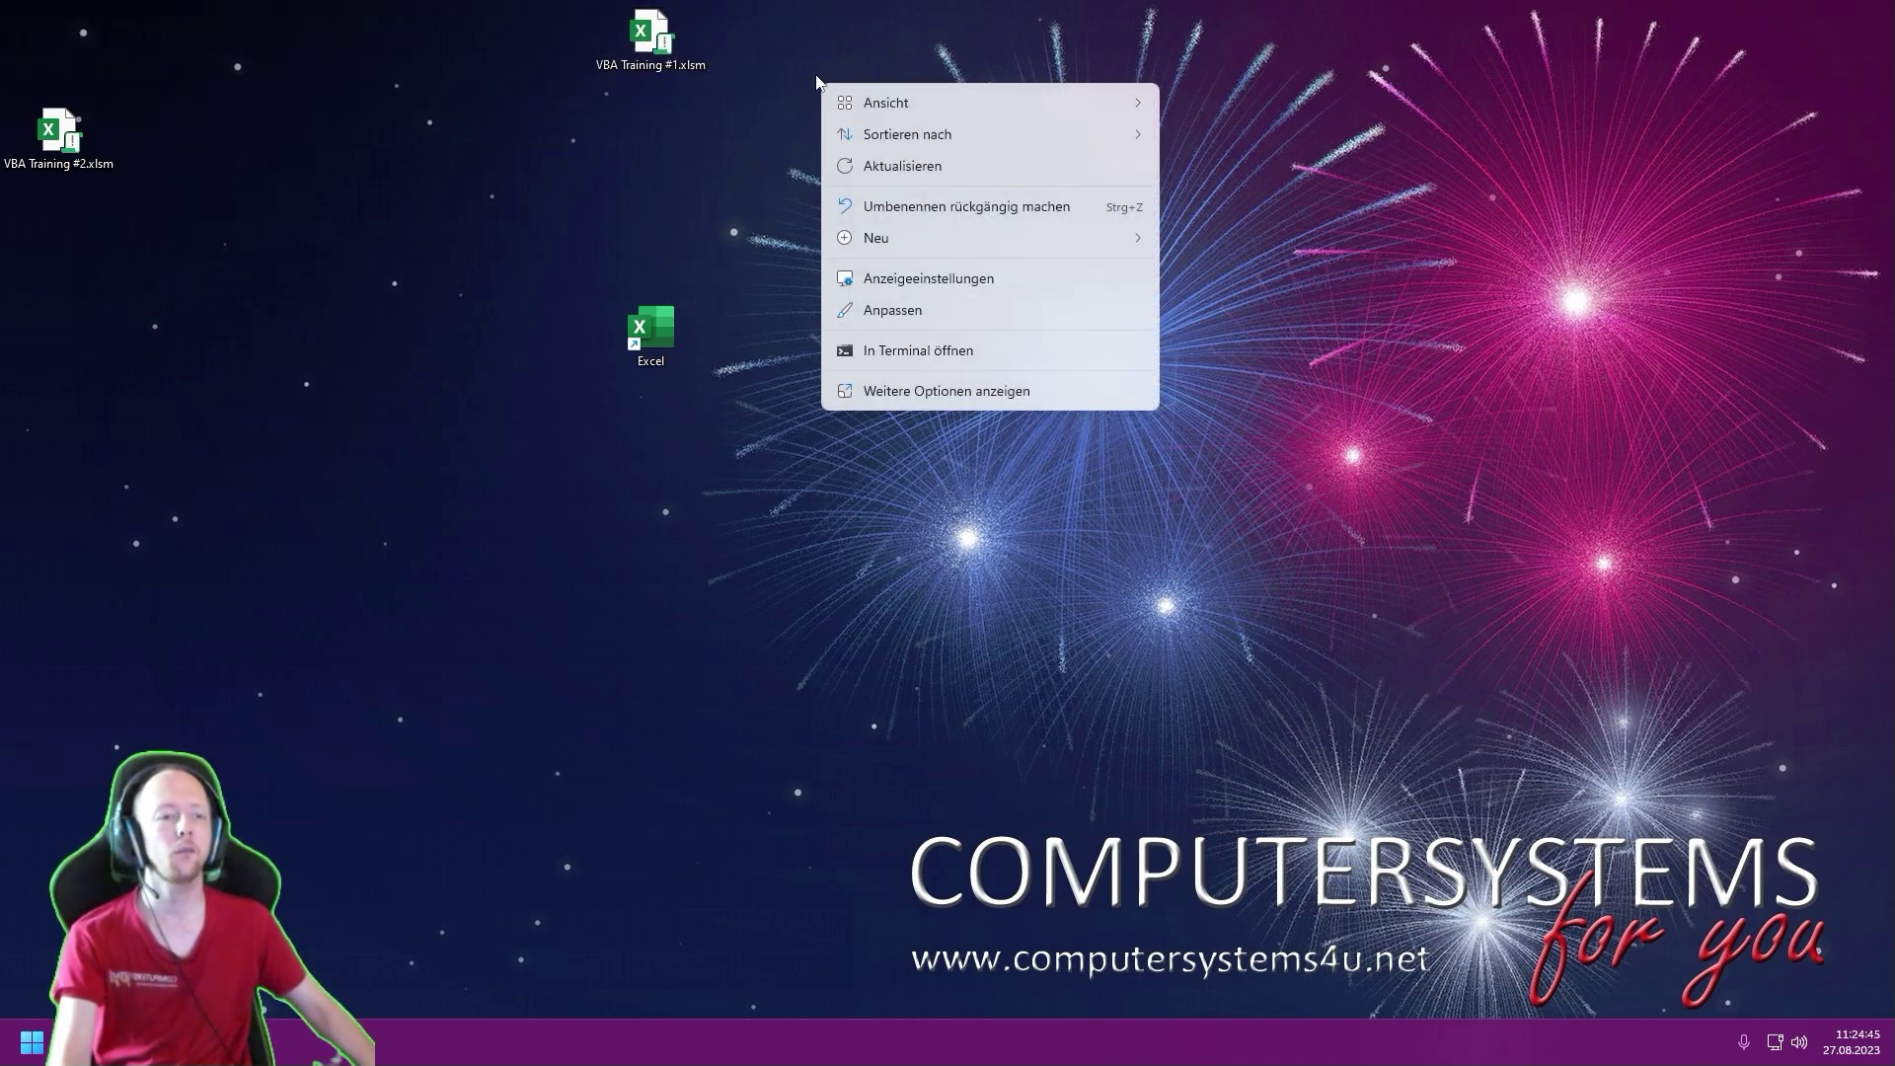
mouse_move(876, 237)
left_click(1184, 248)
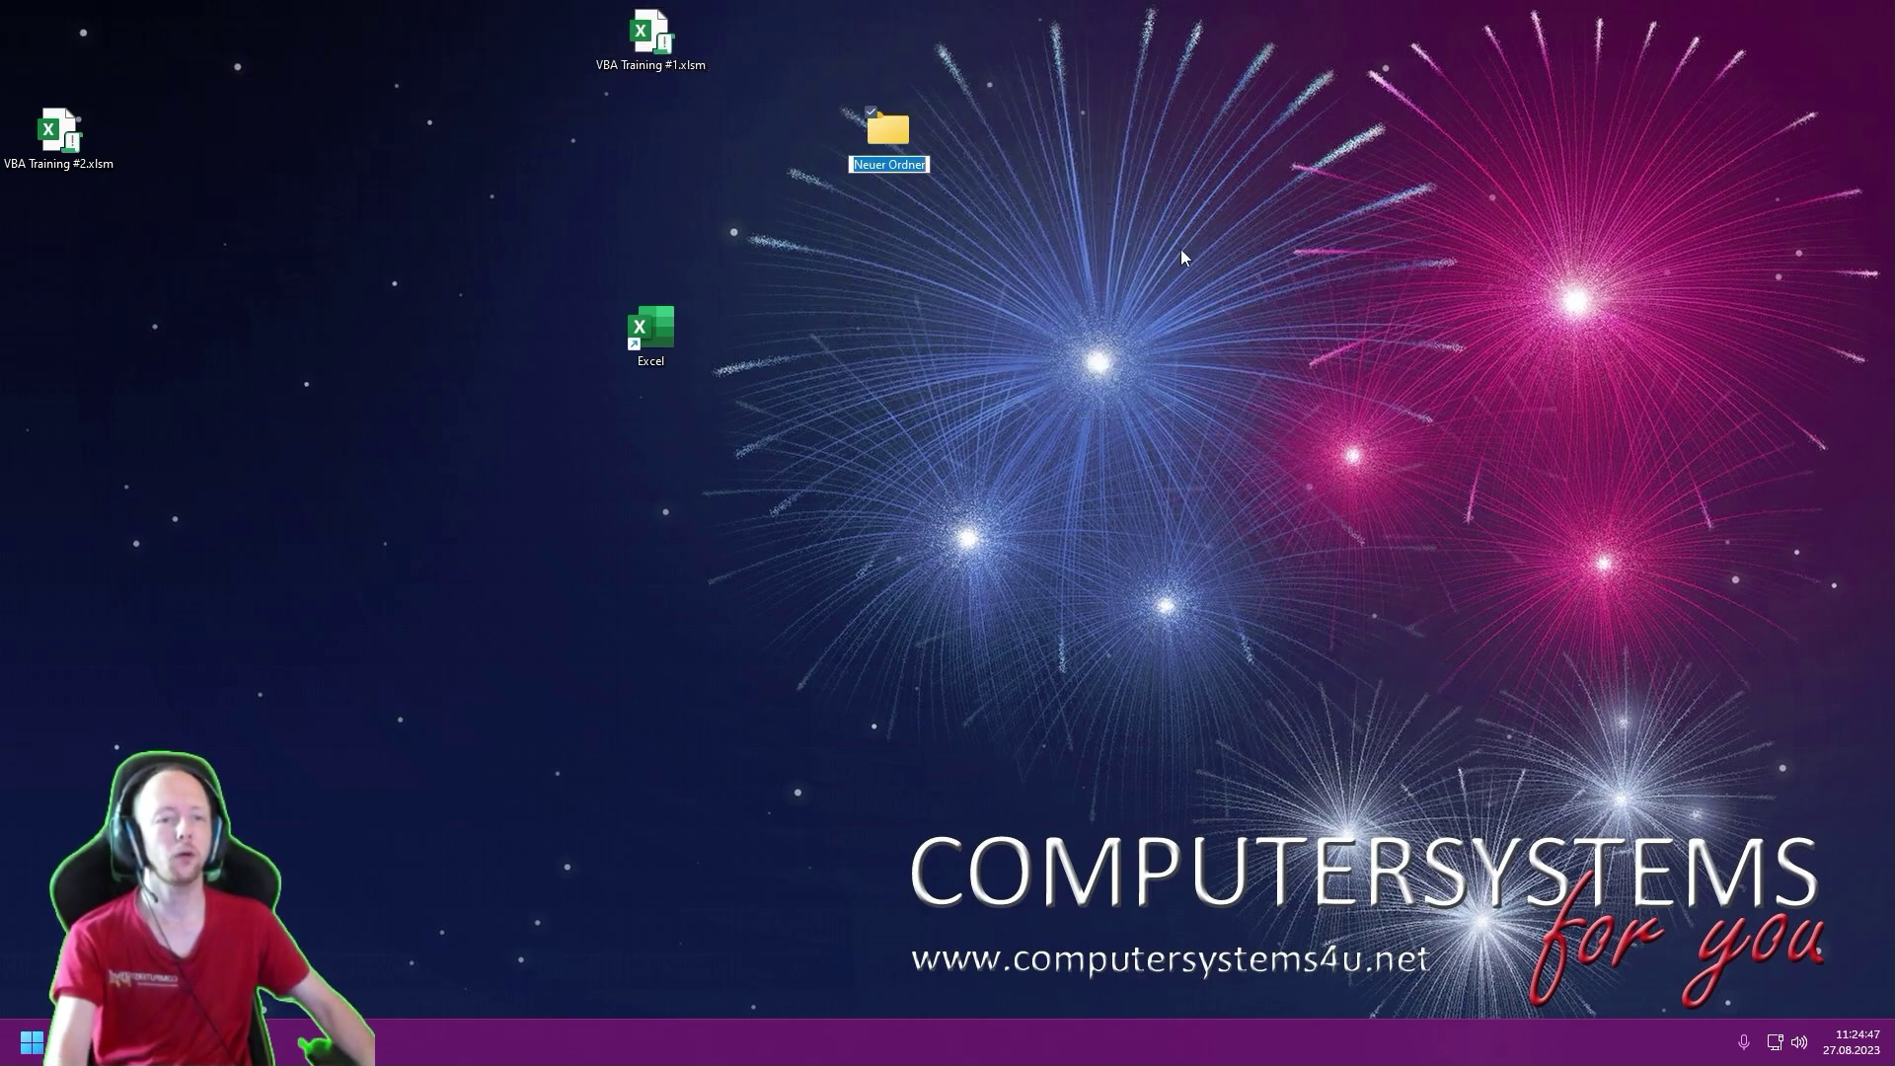
type("Archiv")
key("Return")
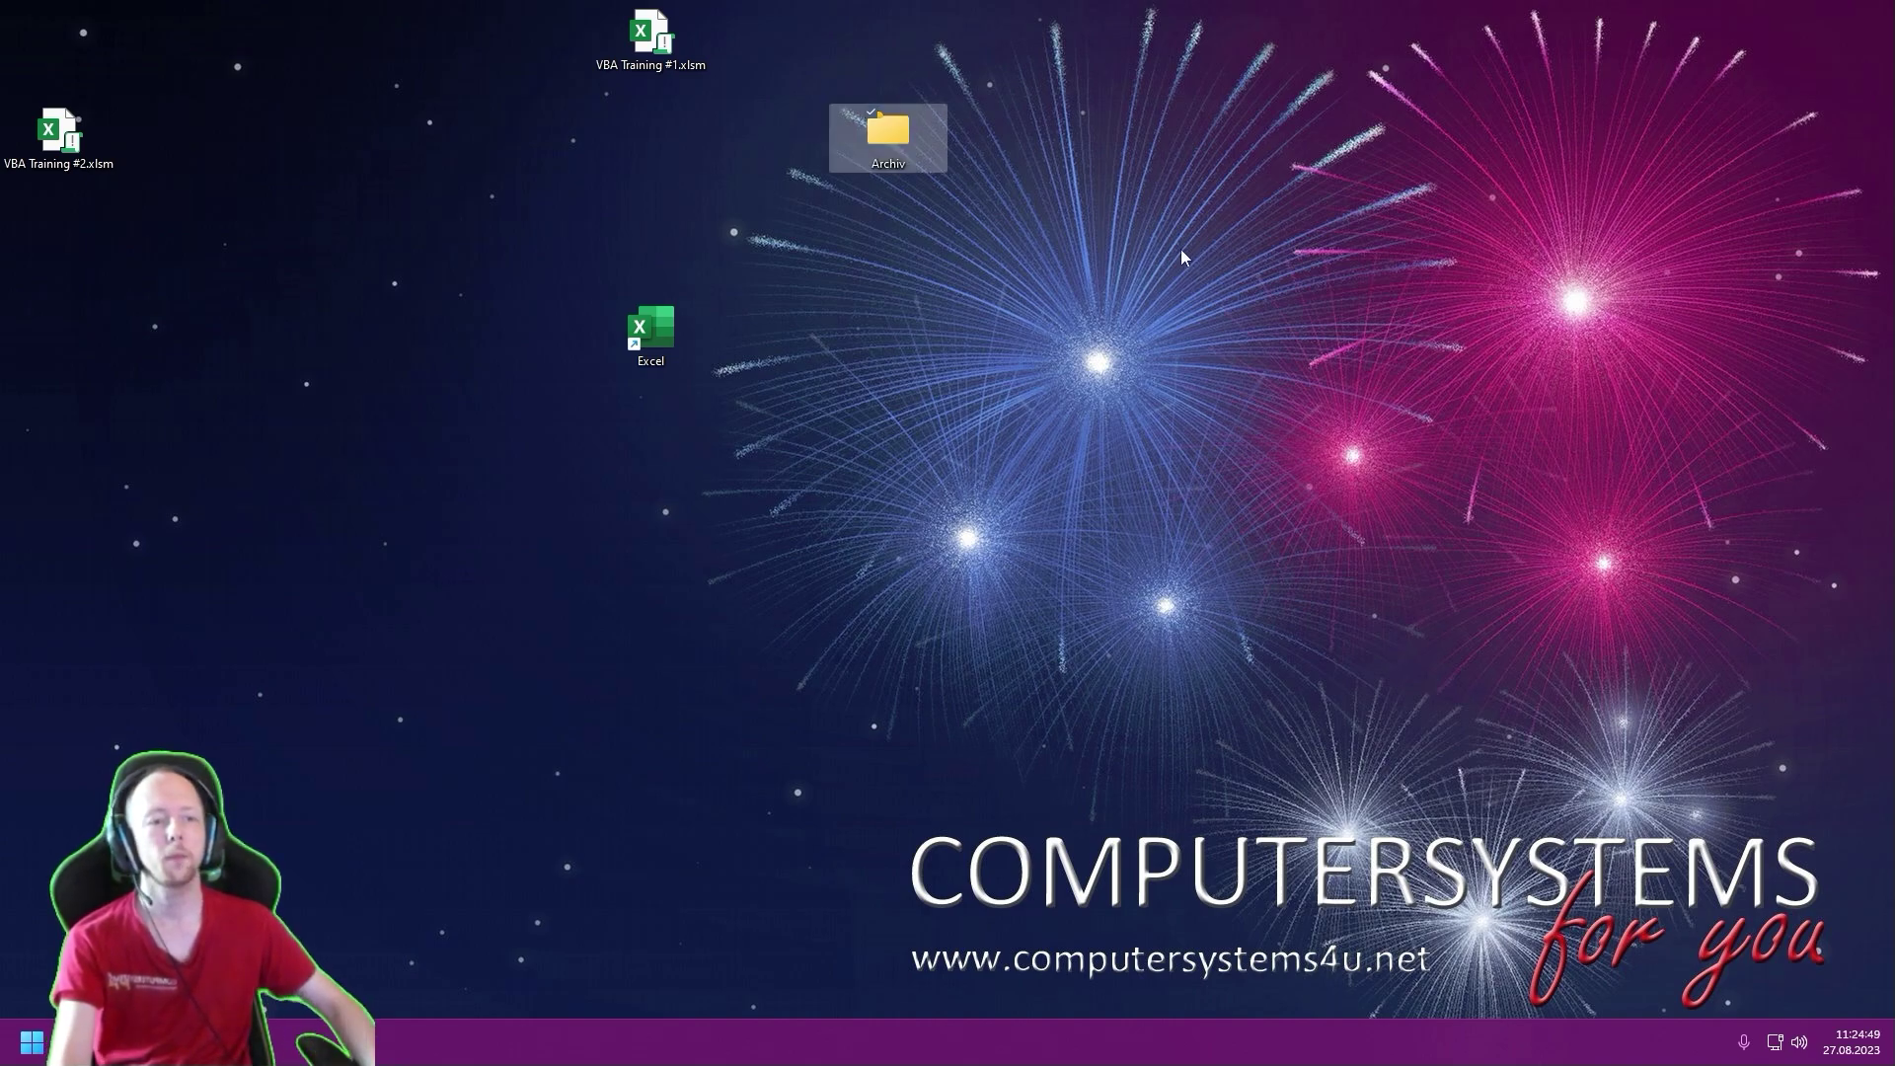
mouse_move(650, 35)
left_mouse_down()
mouse_move(774, 115)
mouse_move(904, 144)
mouse_move(541, 54)
left_mouse_up()
- Colour the Archiv folder Peter River and place VBA Training #2.xlsm beside it
right_click(657, 50)
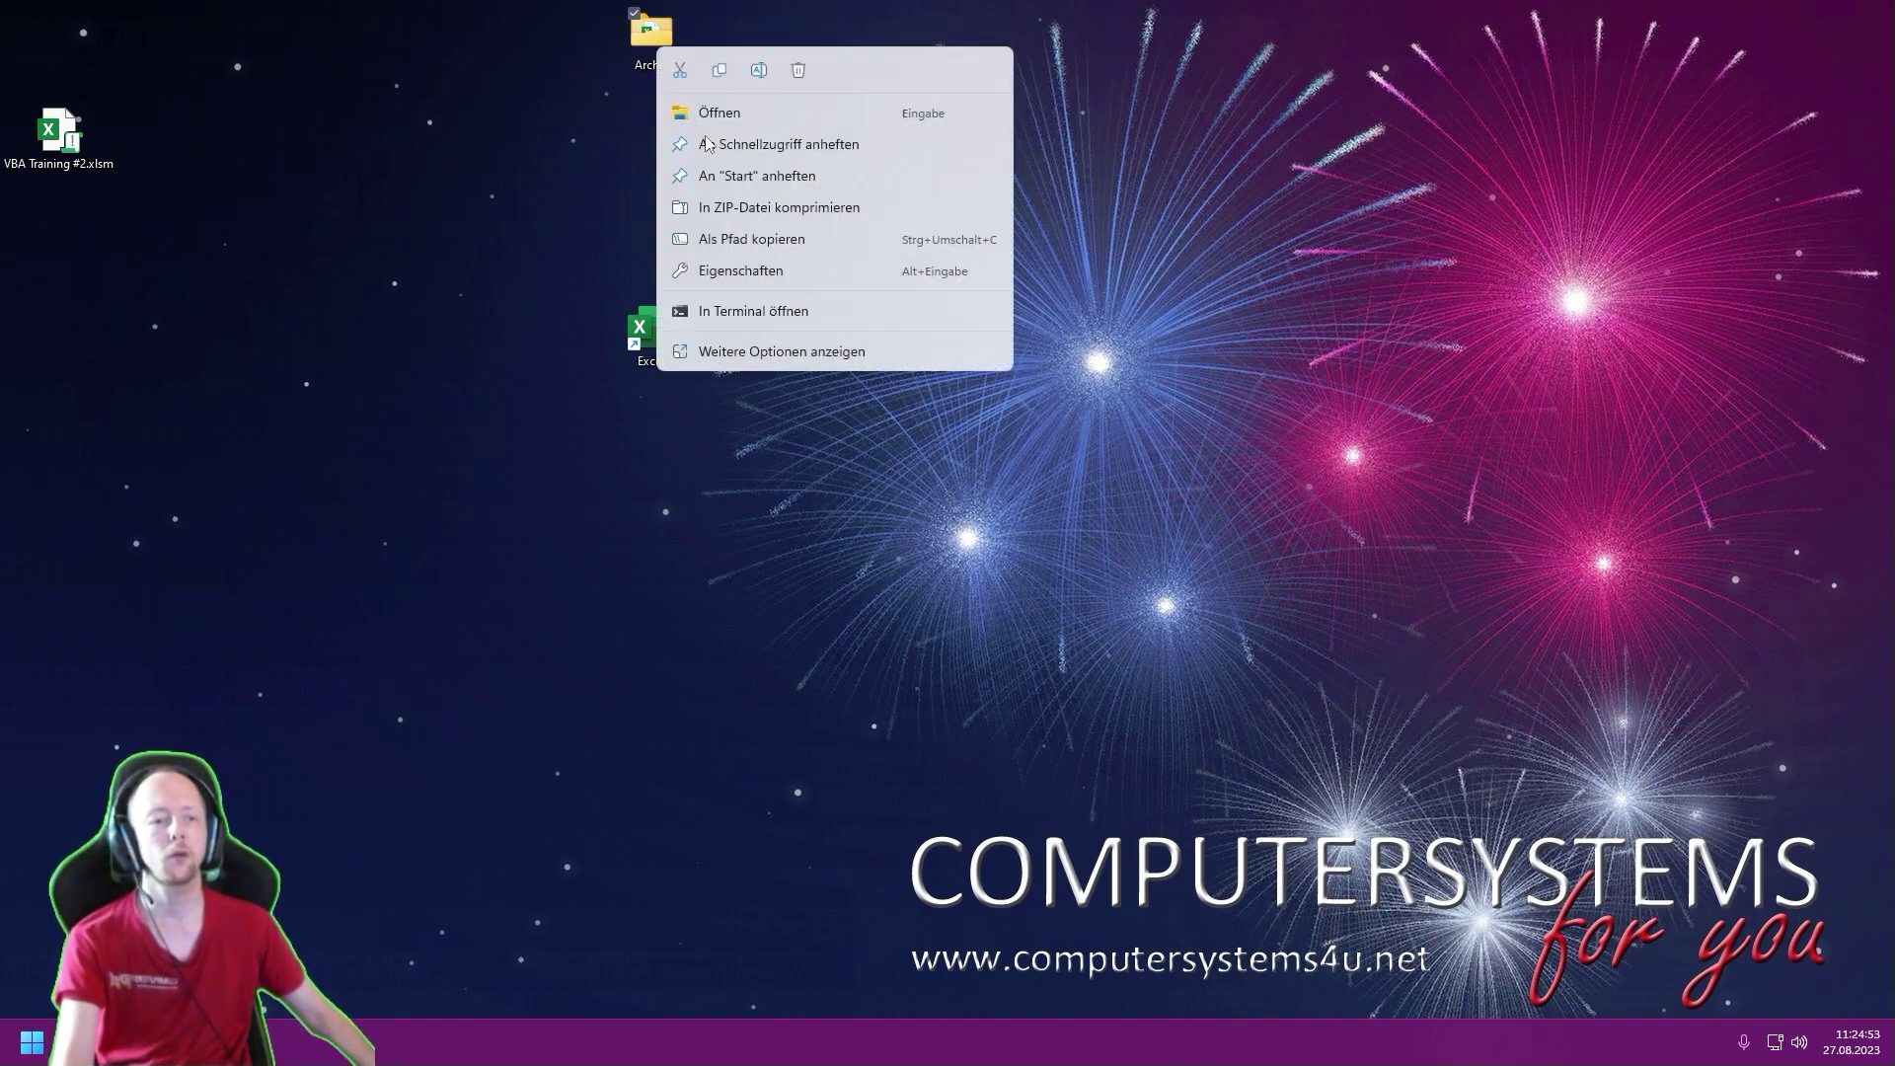
left_click(785, 354)
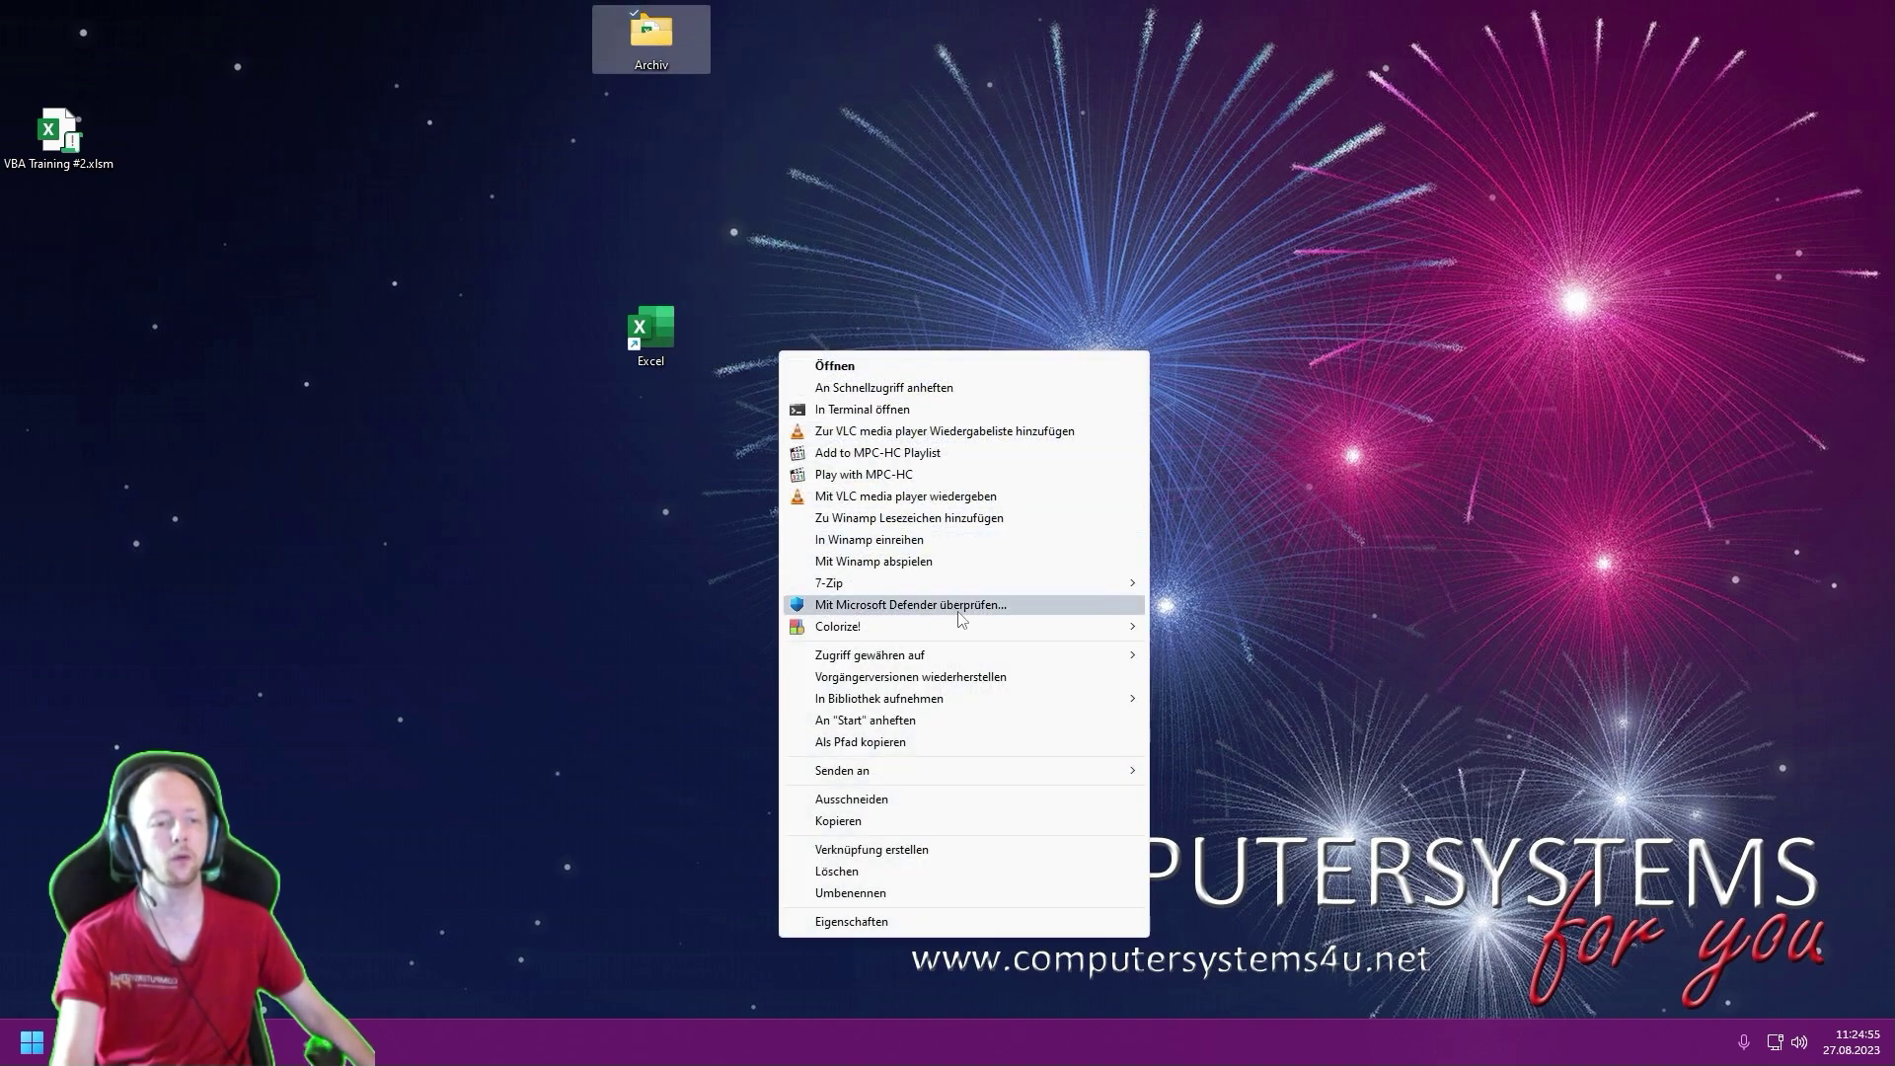
mouse_move(962, 626)
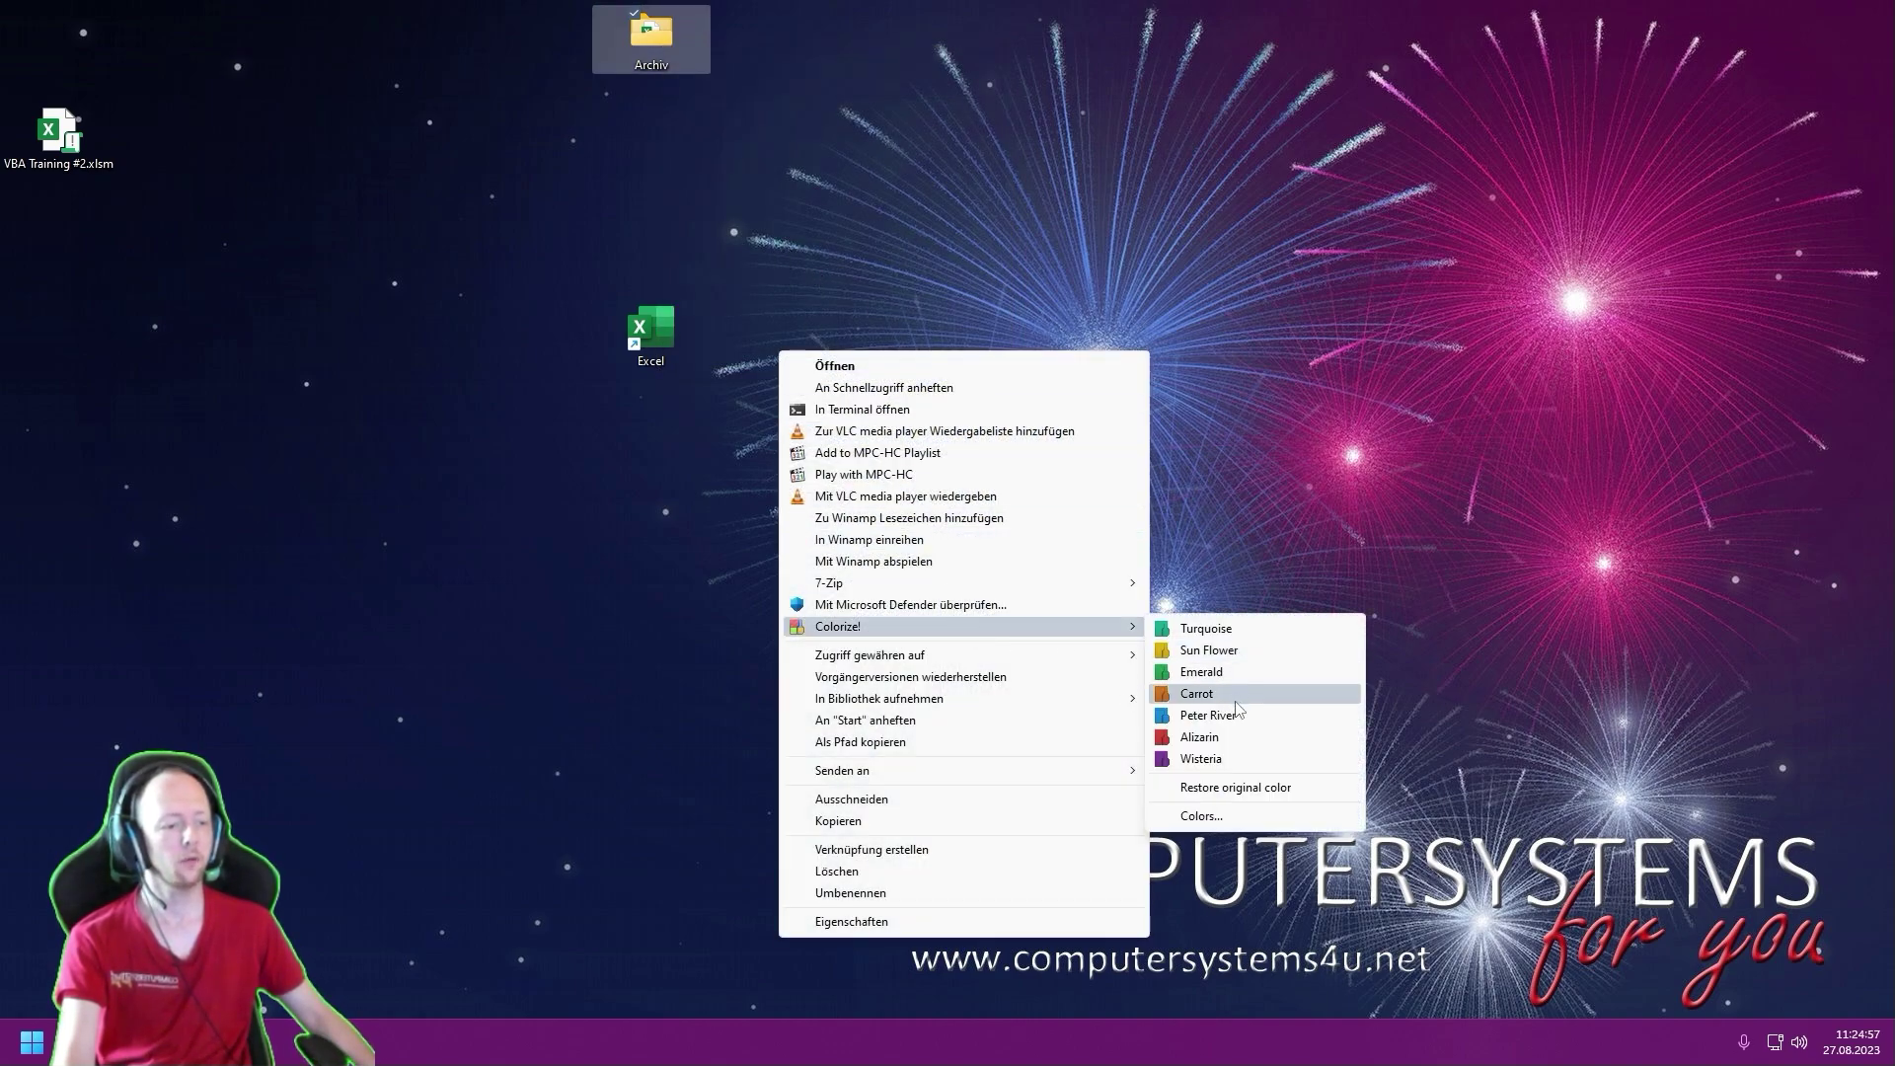
left_click(1209, 715)
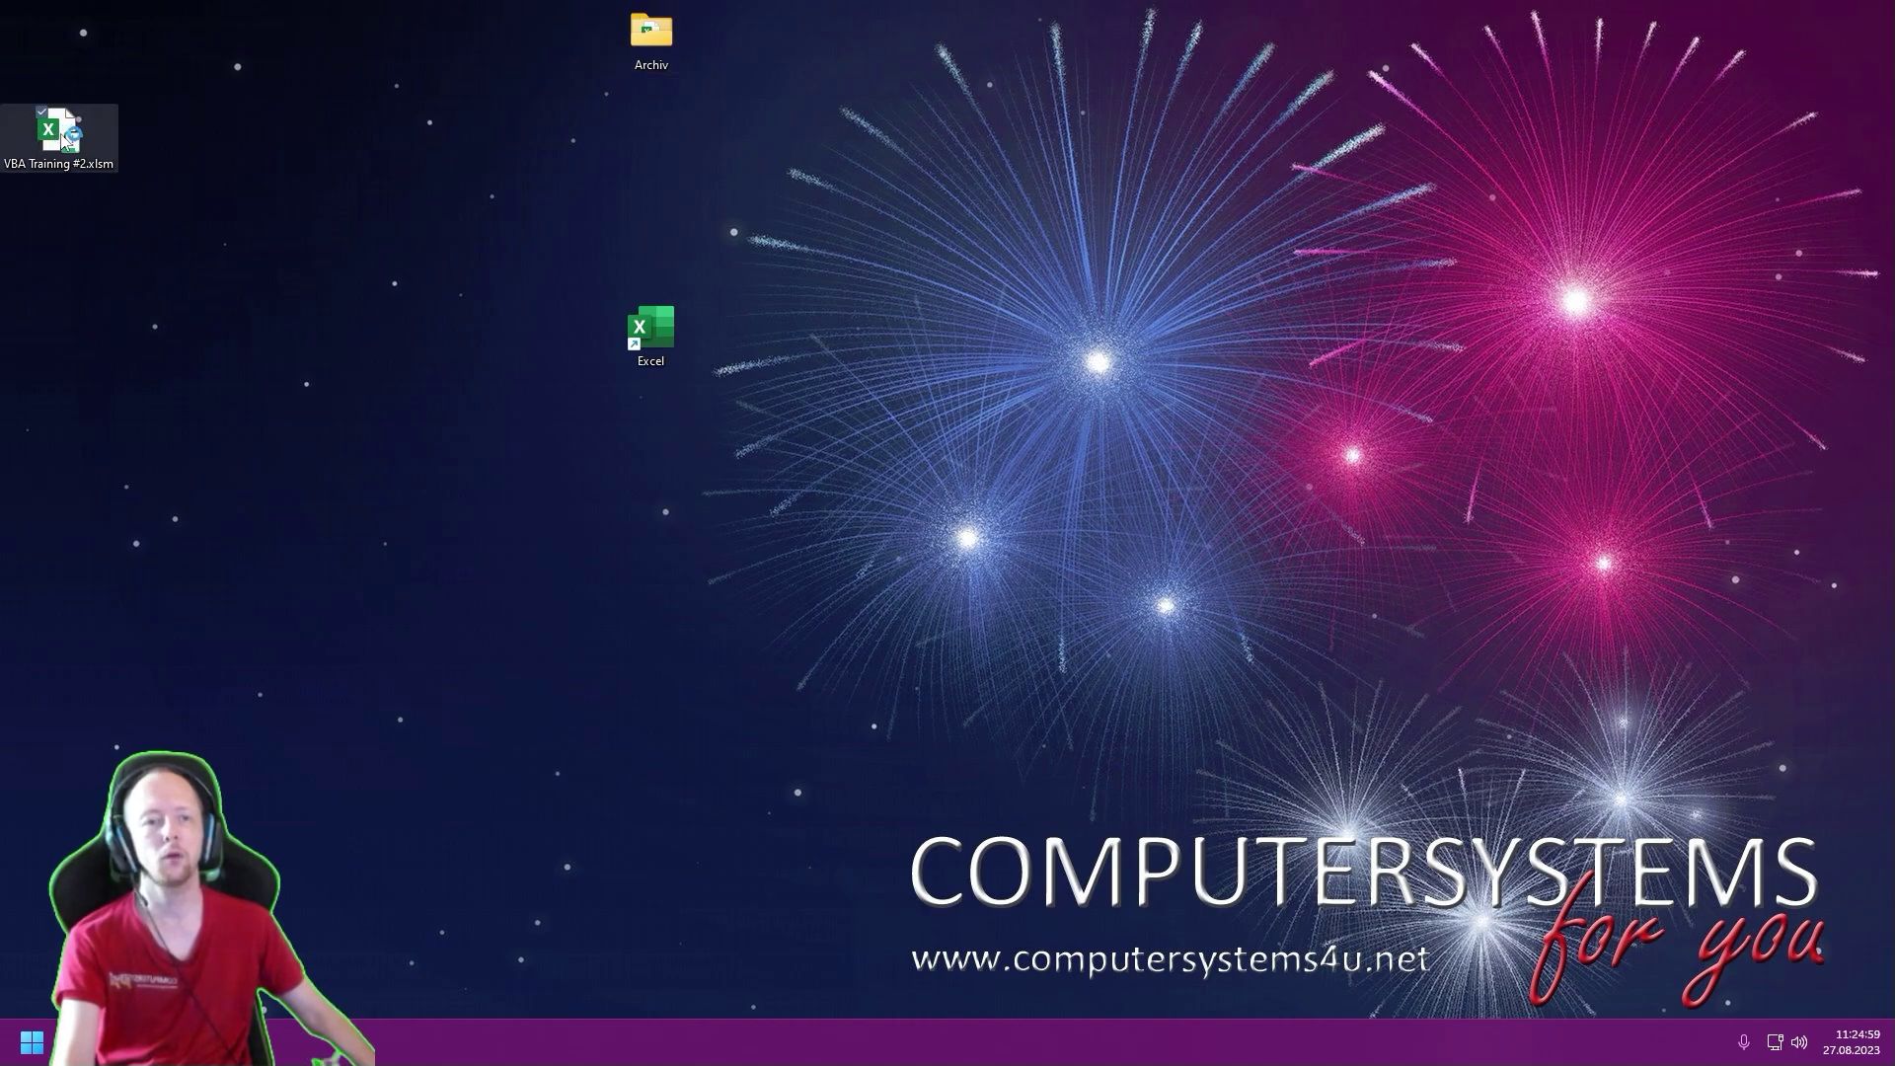
left_click_drag(61, 136, 532, 39)
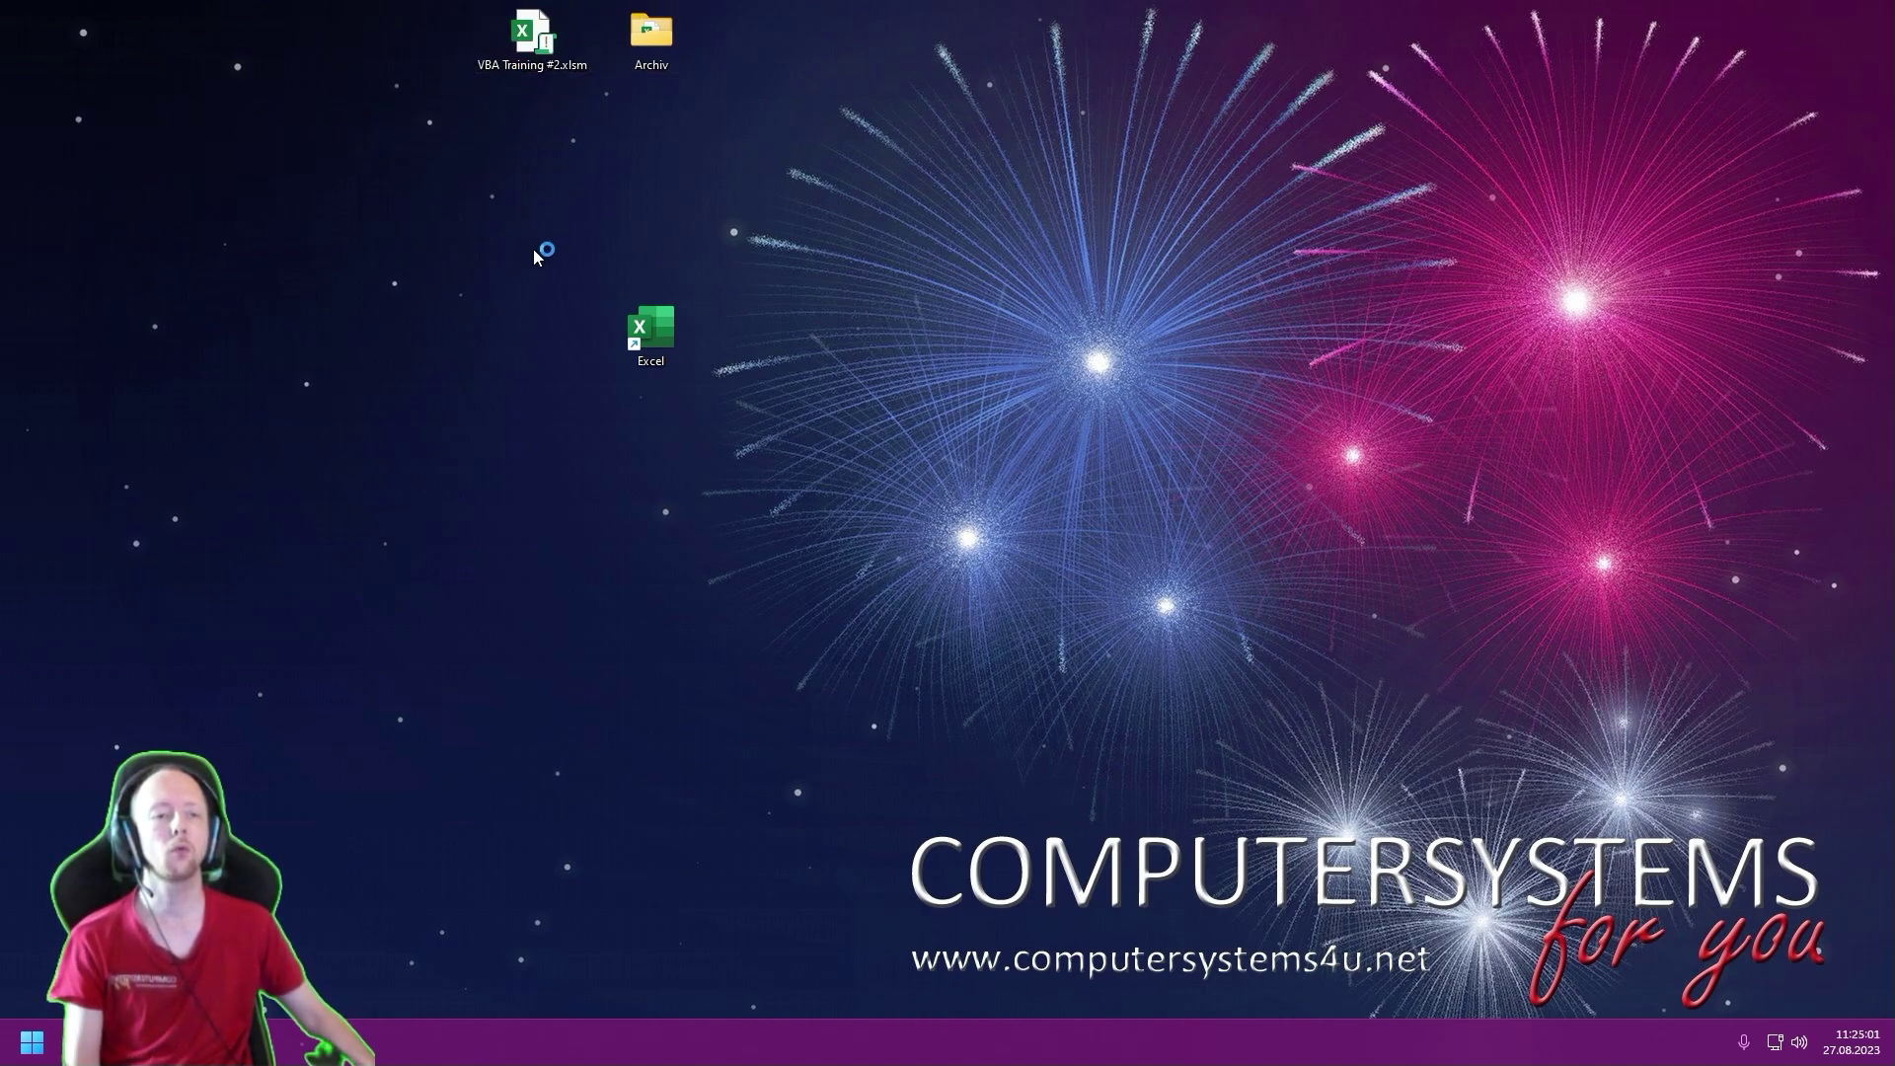